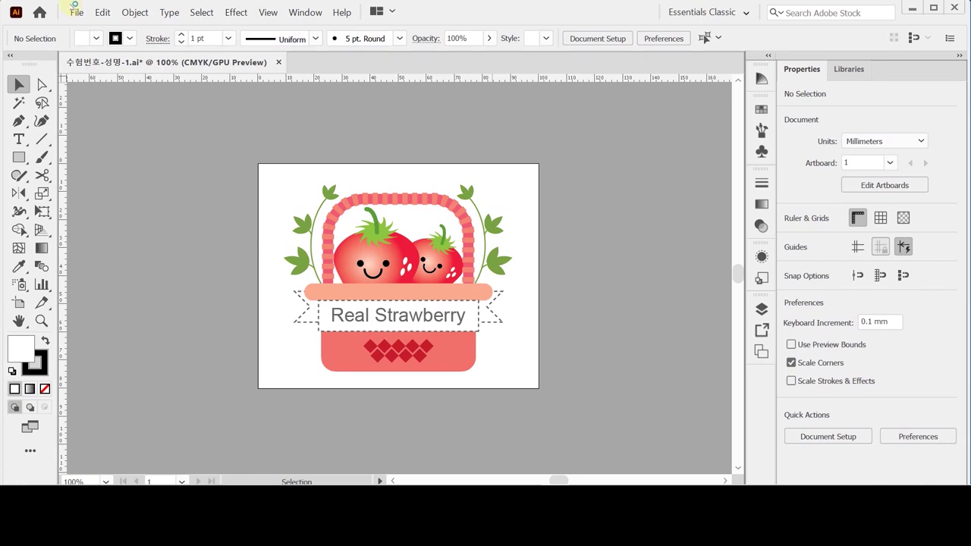
# - Create a new 100 x 80 mm landscape document with millimetre units and CMYK colour mode
pyautogui.click(75, 13)
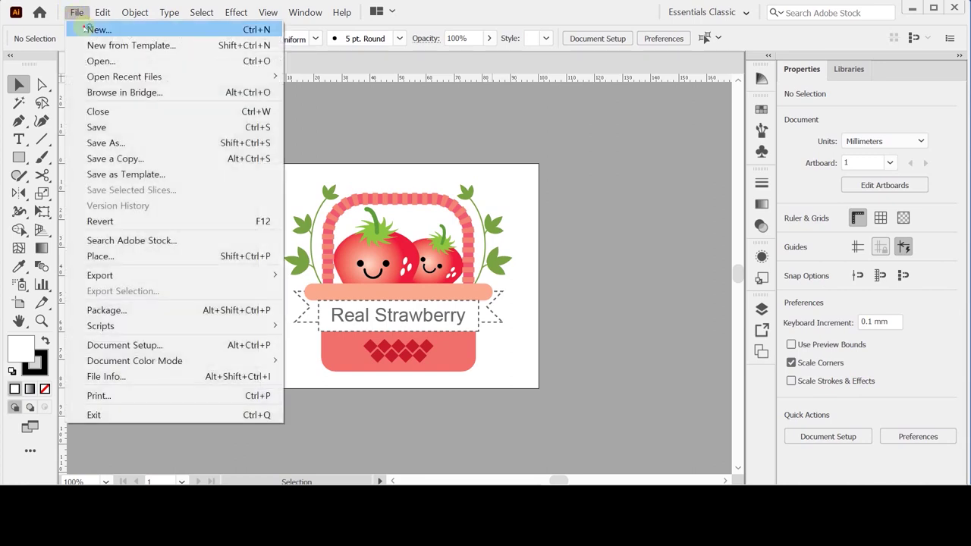
pyautogui.click(98, 28)
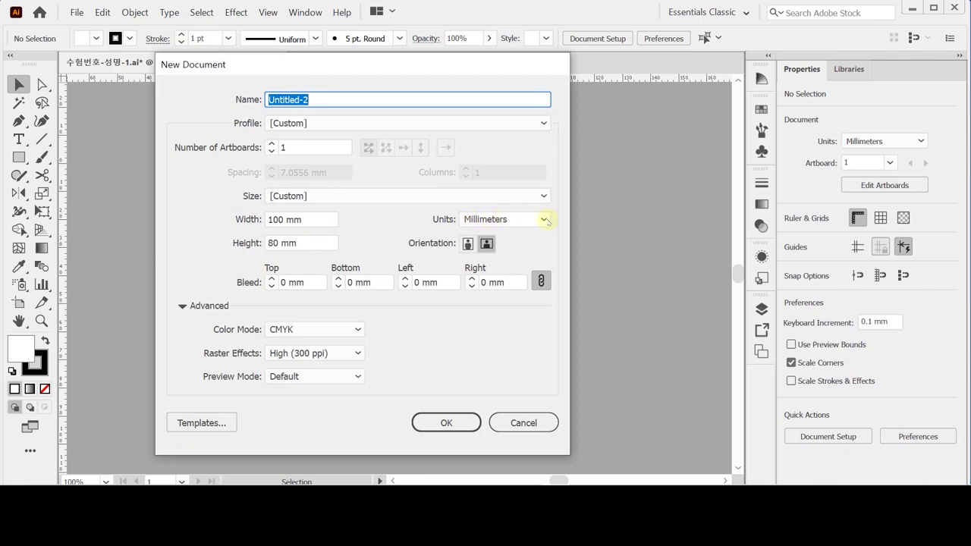
pyautogui.click(544, 219)
pyautogui.click(544, 219)
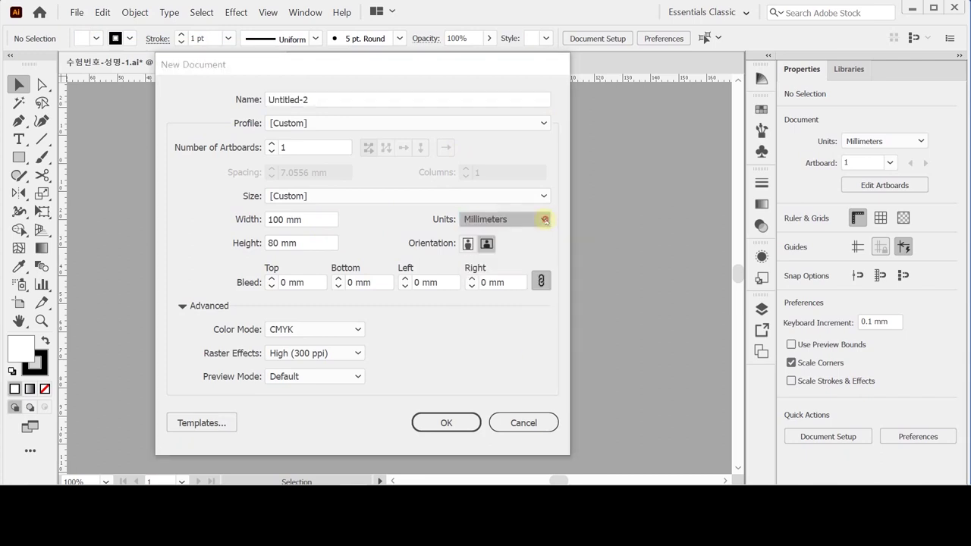
pyautogui.click(312, 221)
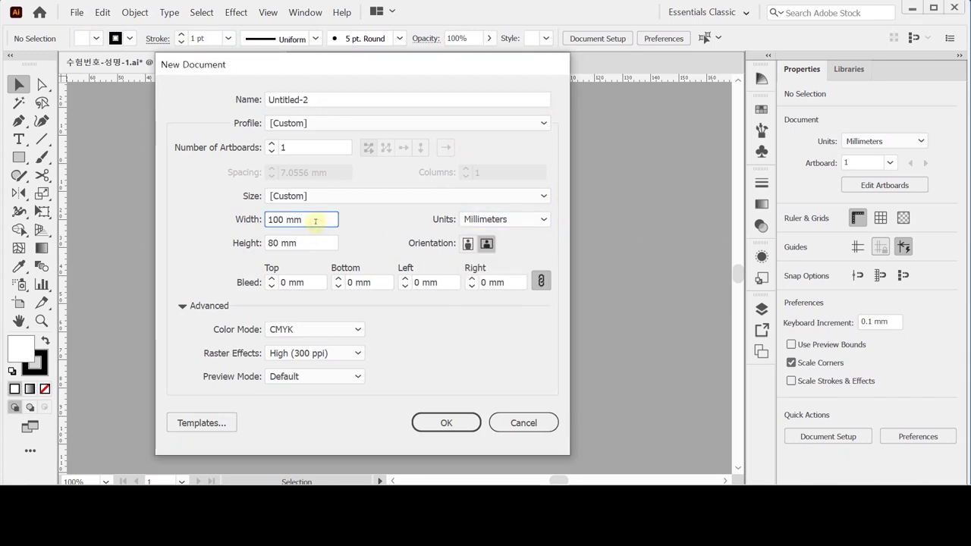
pyautogui.moveTo(314, 220); pyautogui.dragTo(256, 244)
pyautogui.click(302, 245)
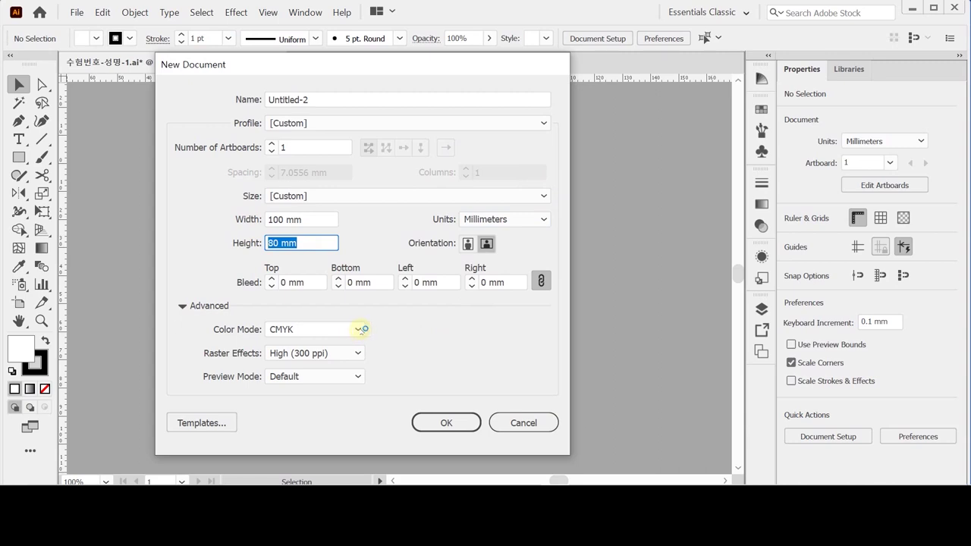
pyautogui.click(460, 419)
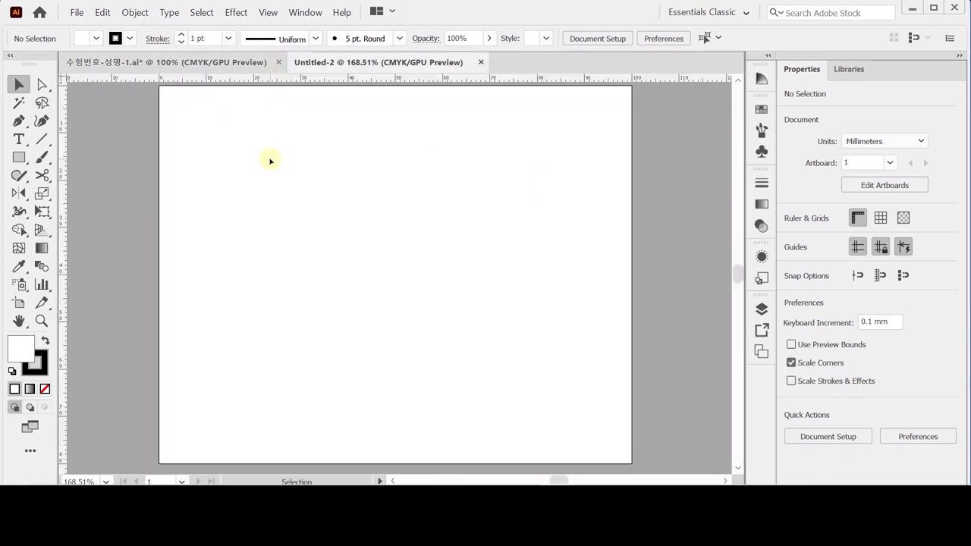
# - Hide and show the rulers repeatedly, ending with them shown
pyautogui.hotkey('ctrl', 'r')
pyautogui.hotkey('ctrl', 'r')
pyautogui.hotkey('ctrl', 'r')
pyautogui.hotkey('ctrl', 'r')
pyautogui.hotkey('ctrl', 'r')
pyautogui.hotkey('ctrl', 'r')
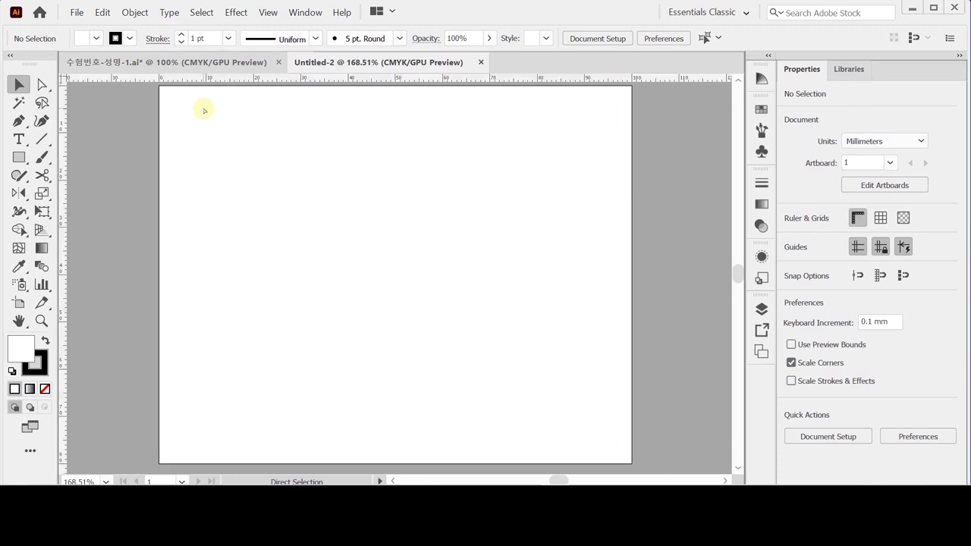
pyautogui.hotkey('ctrl', 'r')
pyautogui.hotkey('ctrl', 'r')
# - Place a horizontal guide at 40 mm and a vertical guide at 50 mm through the artboard's centre
pyautogui.moveTo(339, 81); pyautogui.dragTo(354, 275)
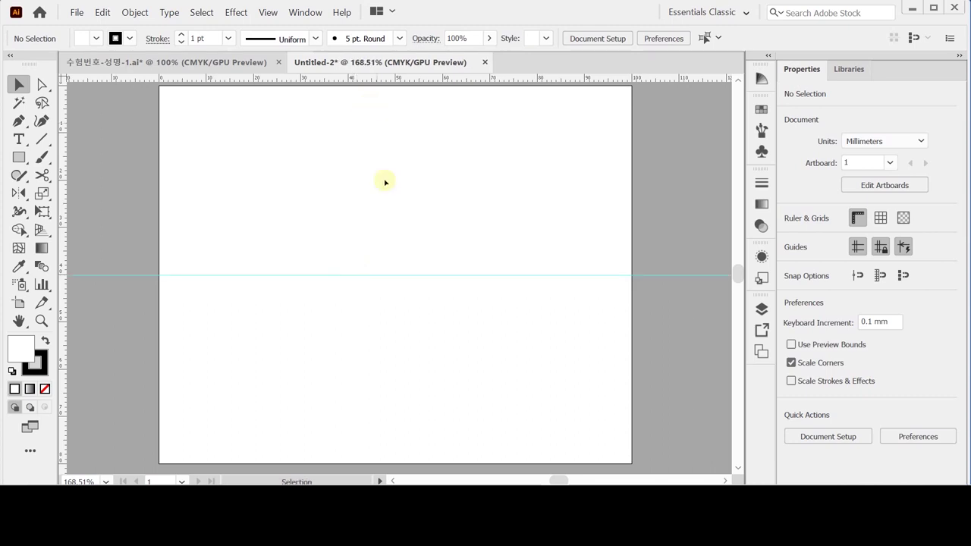
pyautogui.moveTo(65, 227); pyautogui.dragTo(395, 194)
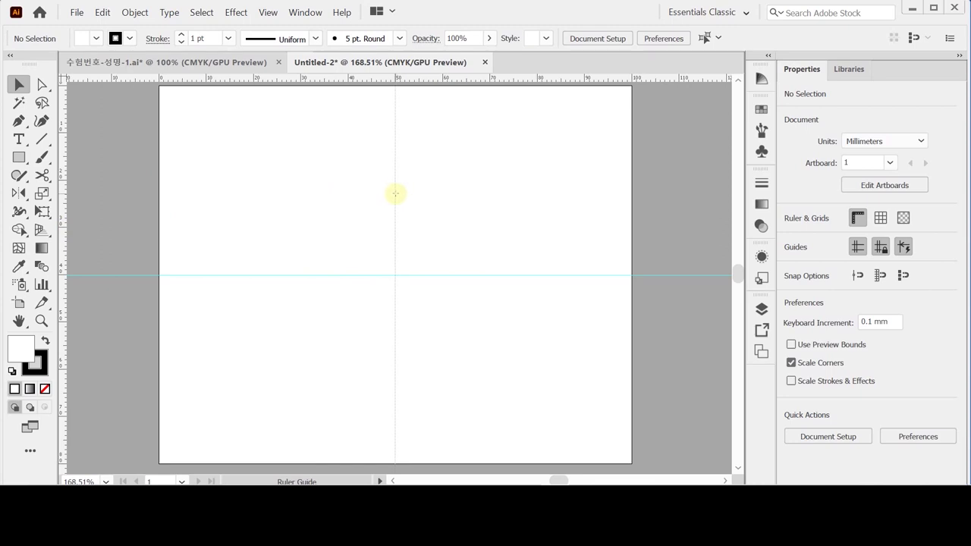
pyautogui.moveTo(395, 195); pyautogui.dragTo(395, 196)
pyautogui.press('ctrl')
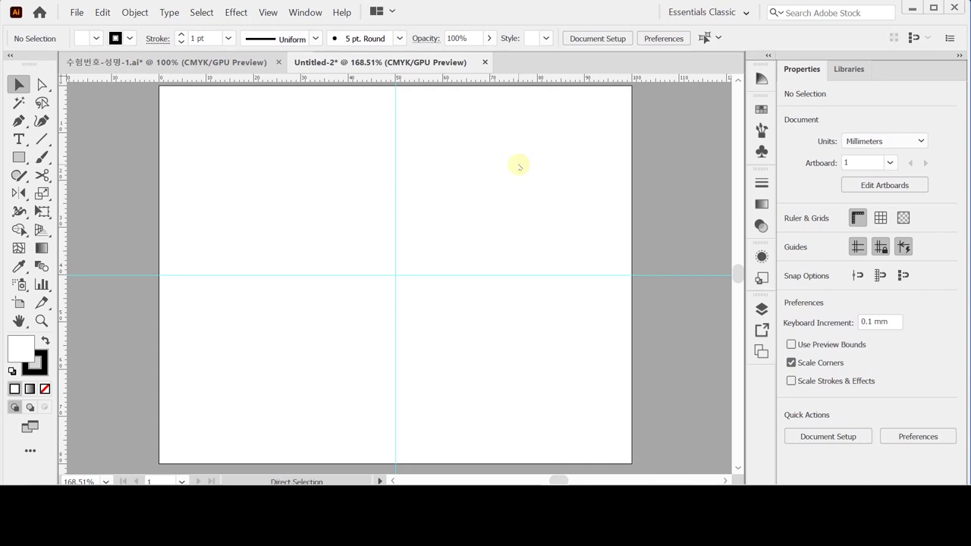
# - Save the document as 수험번호-성명-1.ai in the GTQ documents folder, replacing the existing file and using the Illustrator 2020 format
pyautogui.hotkey('ctrl', 's')
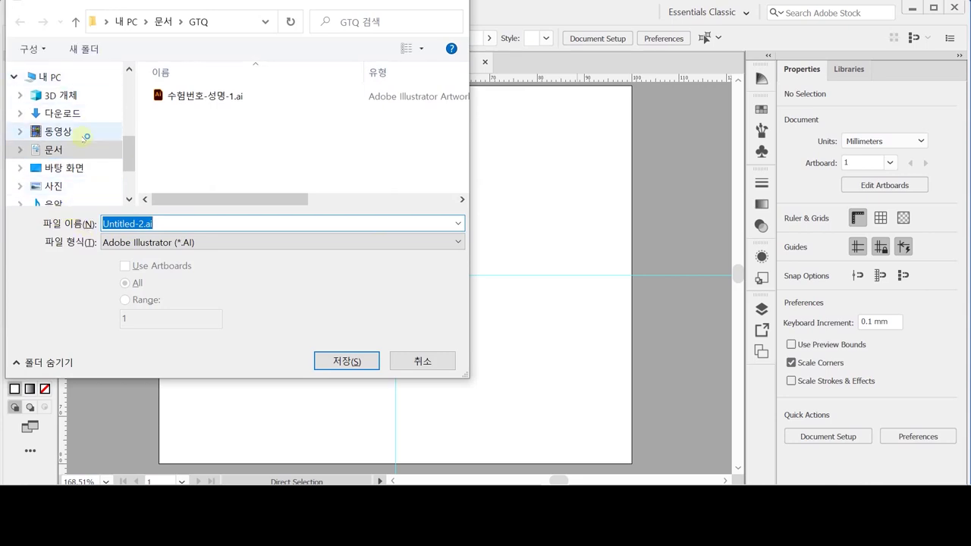
pyautogui.click(60, 150)
pyautogui.scroll(-2, 252, 194)
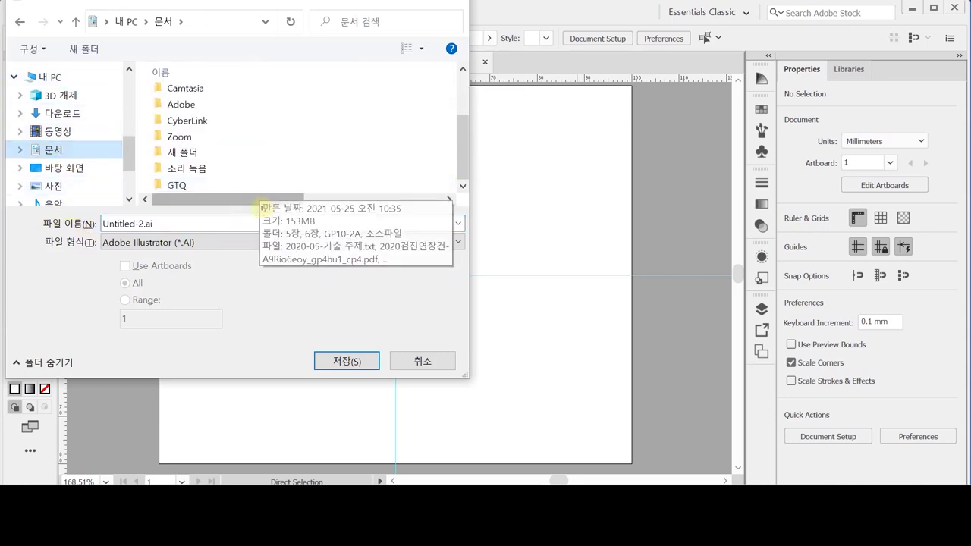
pyautogui.doubleClick(254, 188)
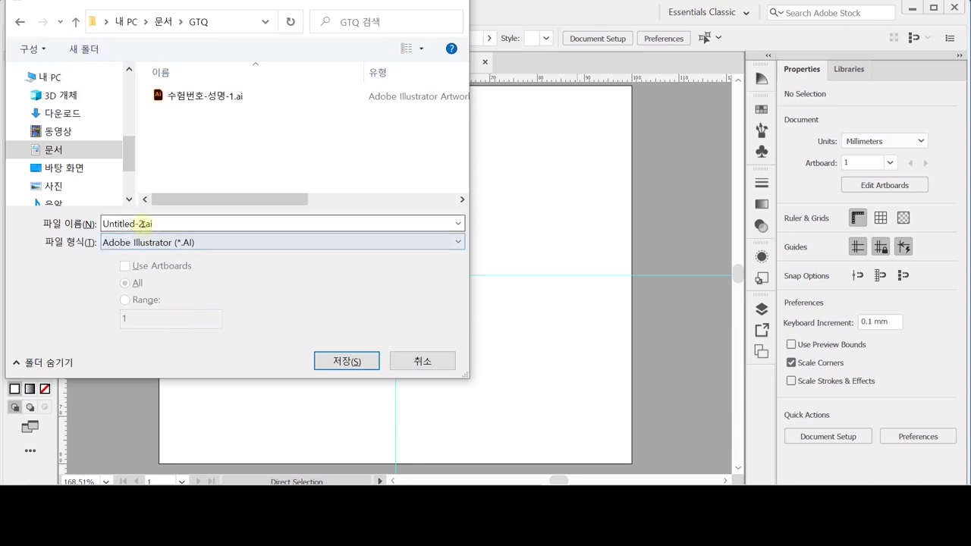
pyautogui.click(209, 92)
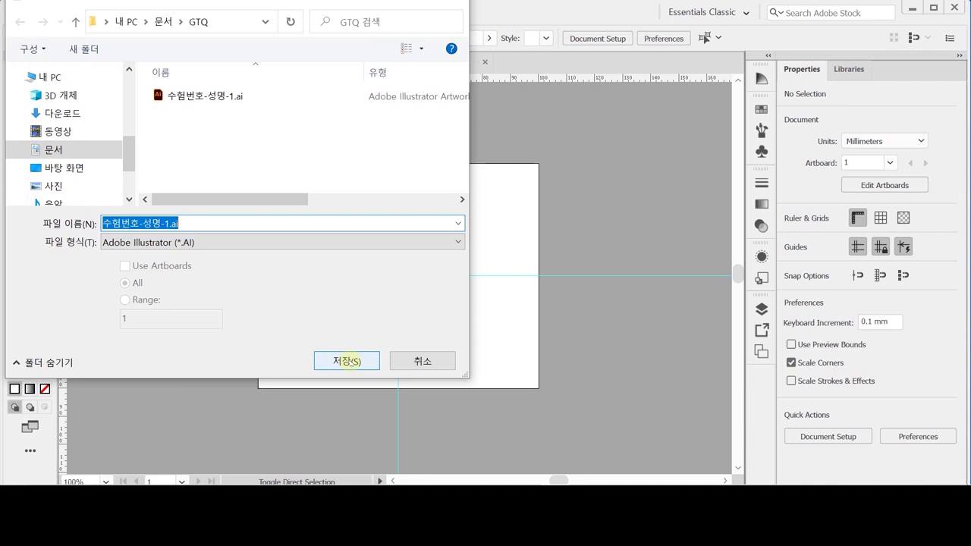
pyautogui.click(343, 361)
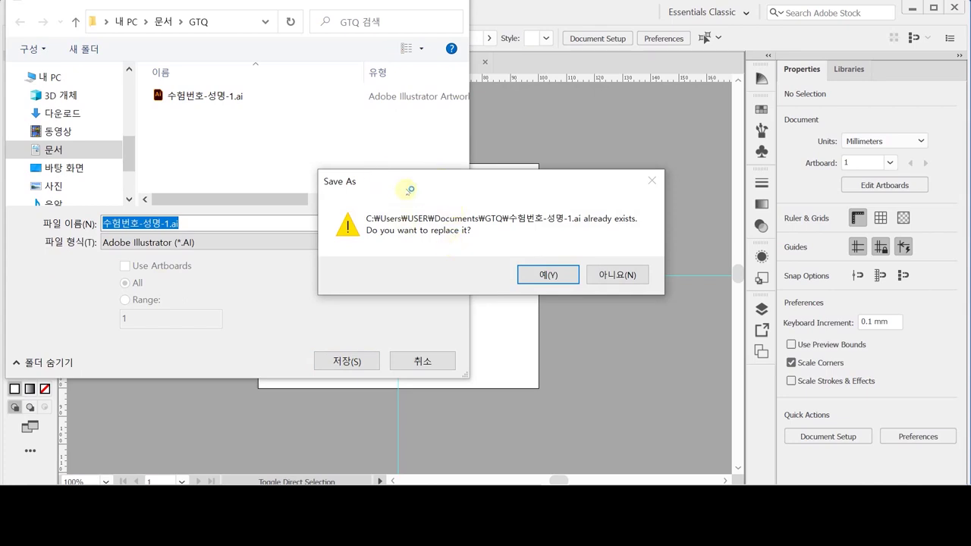
pyautogui.click(541, 276)
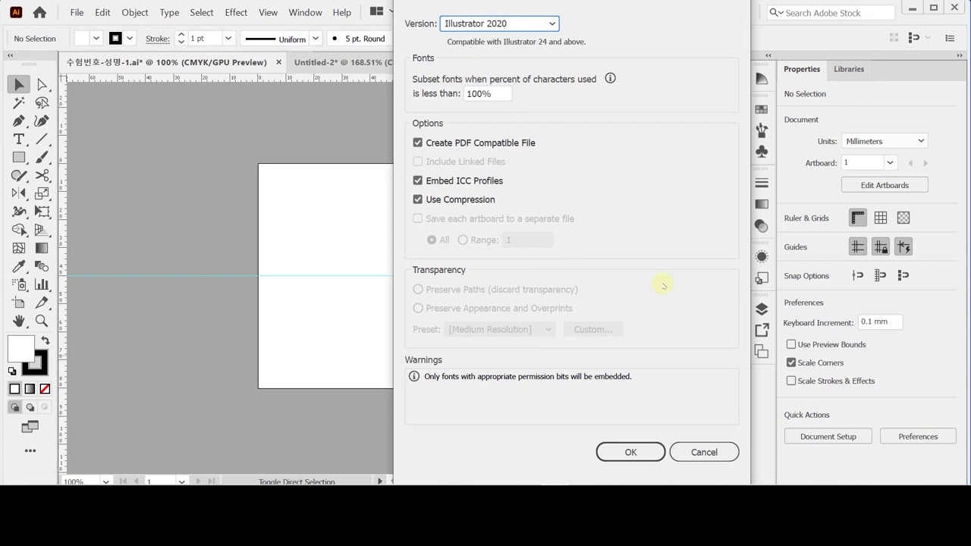
pyautogui.click(628, 451)
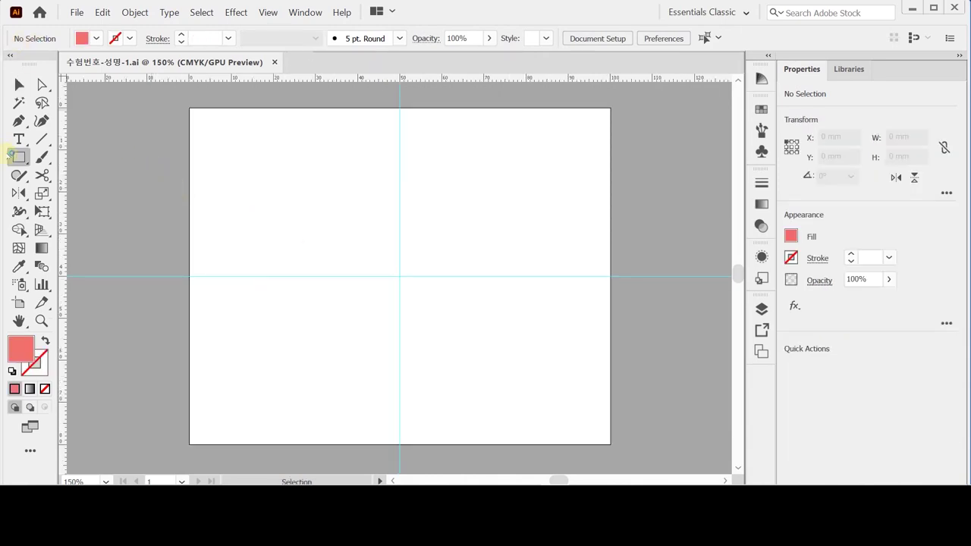
# - Draw a 55 x 33 mm rounded rectangle with a 5 mm corner radius for the basket body
pyautogui.moveTo(16, 156); pyautogui.dragTo(177, 127)
pyautogui.click(137, 156)
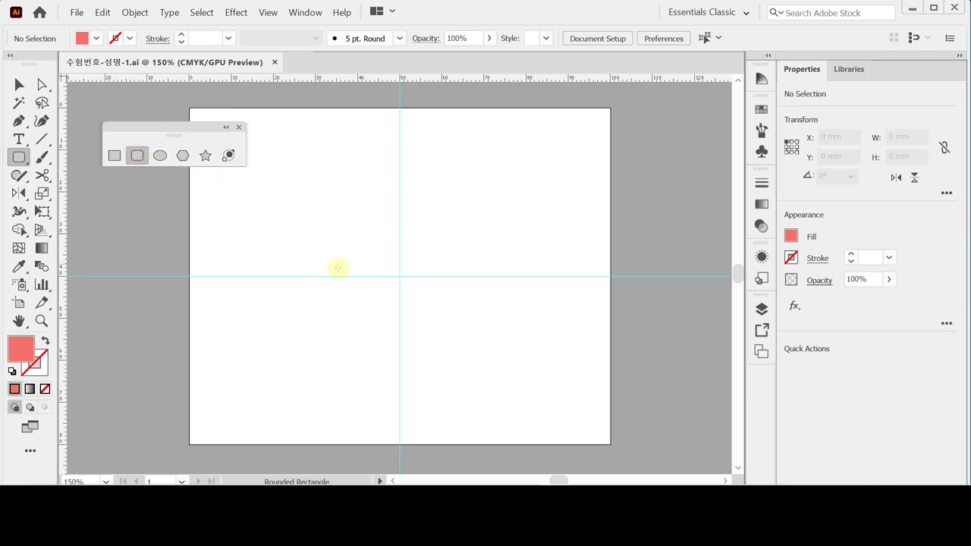
pyautogui.click(319, 291)
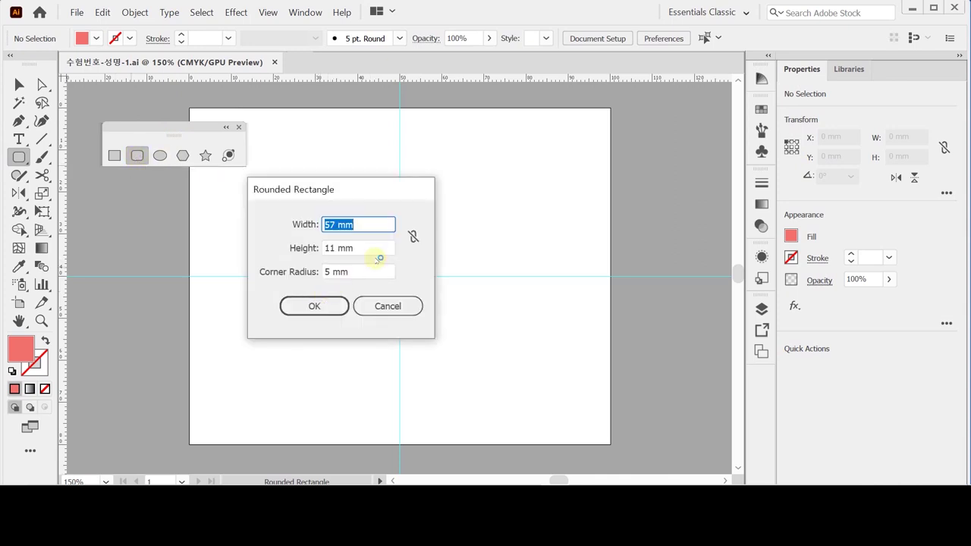
pyautogui.write('55')
pyautogui.press('Tab')
pyautogui.write('33')
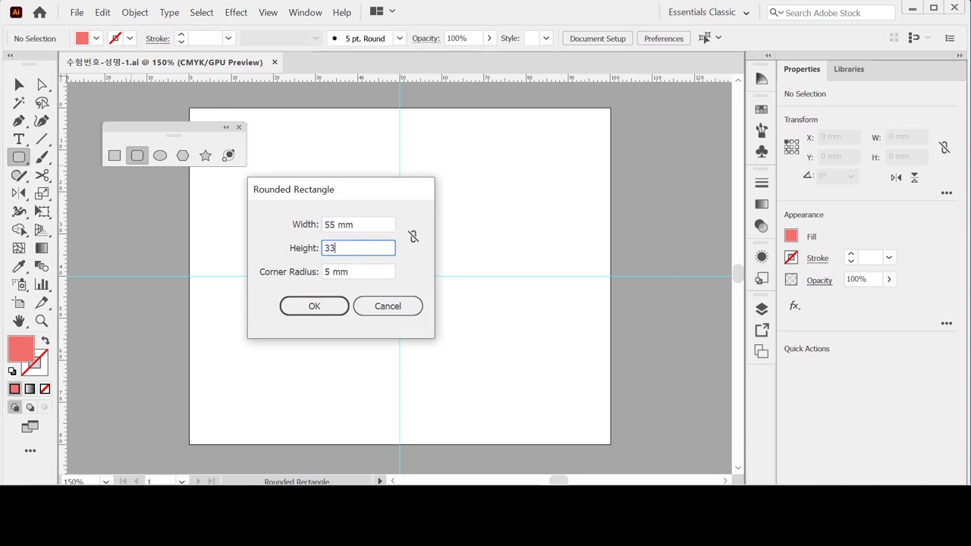
pyautogui.press('Tab')
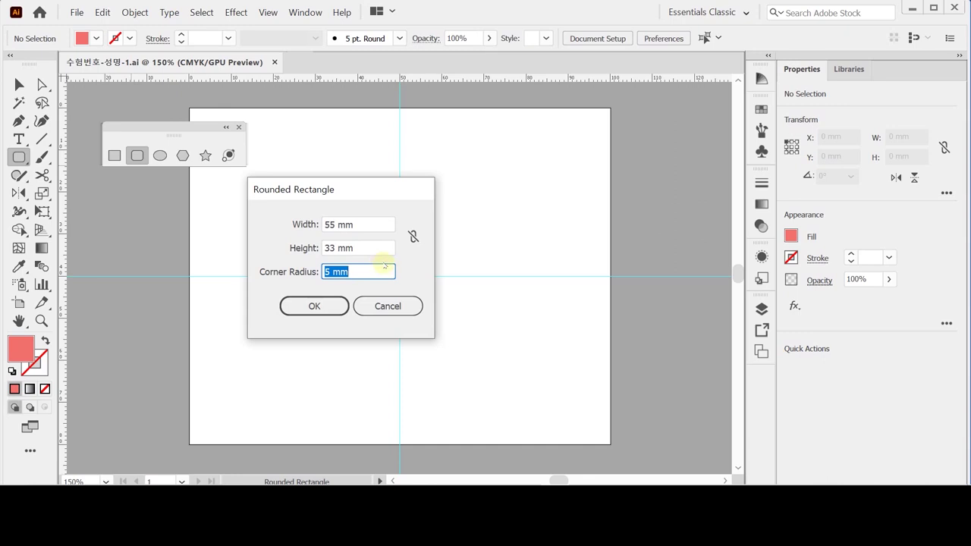
pyautogui.click(315, 305)
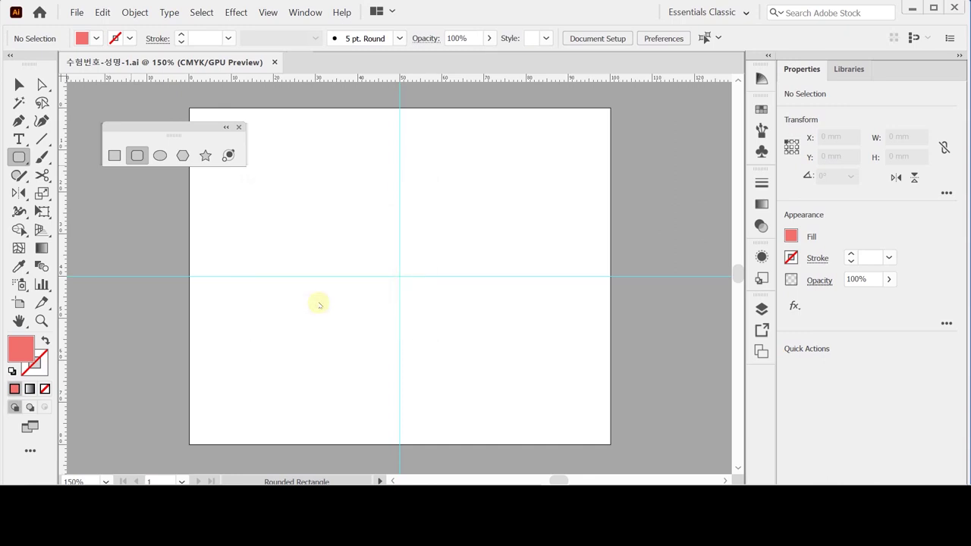
# - Centre the rounded rectangle on the vertical guide with its top edge just below the horizontal guide, at about Y 40.7 mm
pyautogui.moveTo(481, 342); pyautogui.dragTo(443, 329)
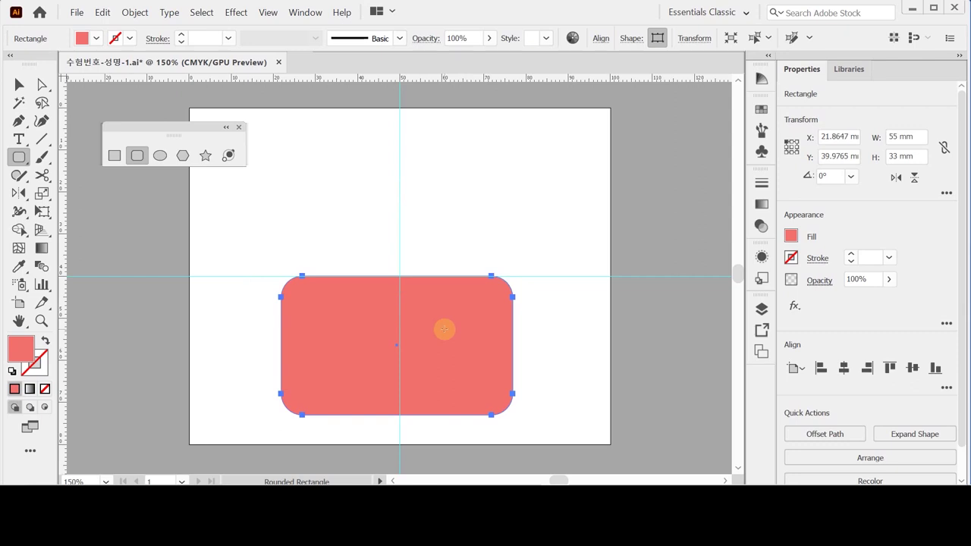
pyautogui.hotkey('ctrl', 'shift', 'a')
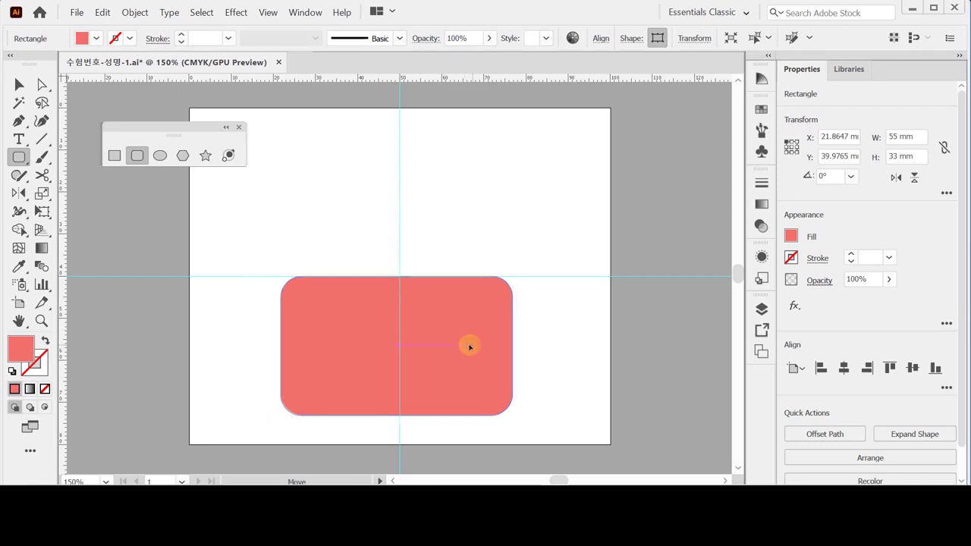
pyautogui.click(469, 346)
pyautogui.moveTo(473, 347); pyautogui.dragTo(484, 347)
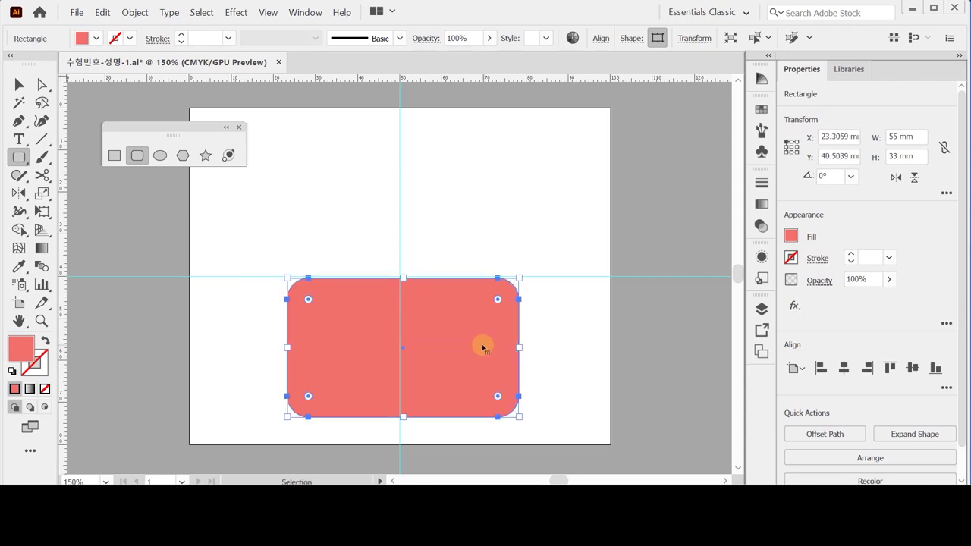
pyautogui.press('Left')
pyautogui.press('Left')
pyautogui.press('Left')
pyautogui.press('Left')
pyautogui.press('Left')
pyautogui.press('Left')
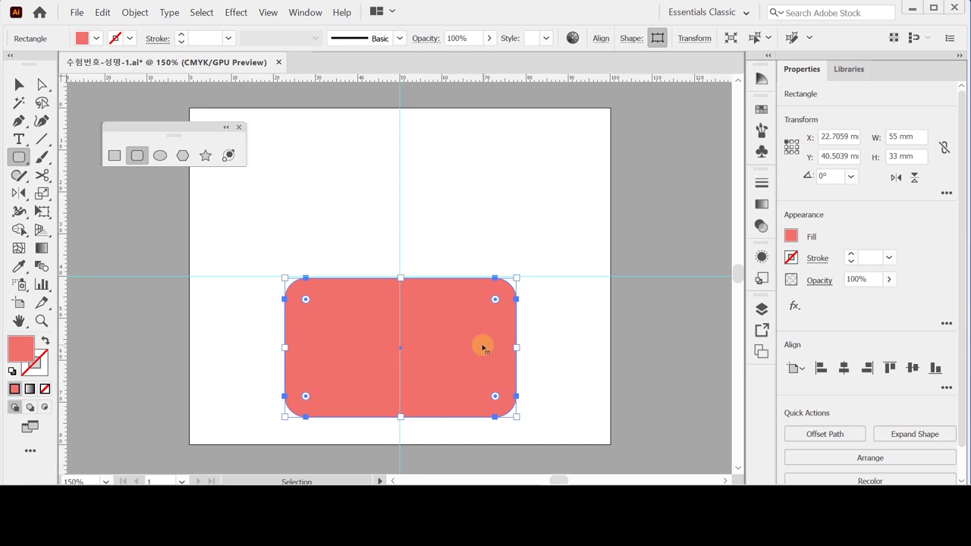
pyautogui.press('Left')
pyautogui.press('Down')
pyautogui.press('Down')
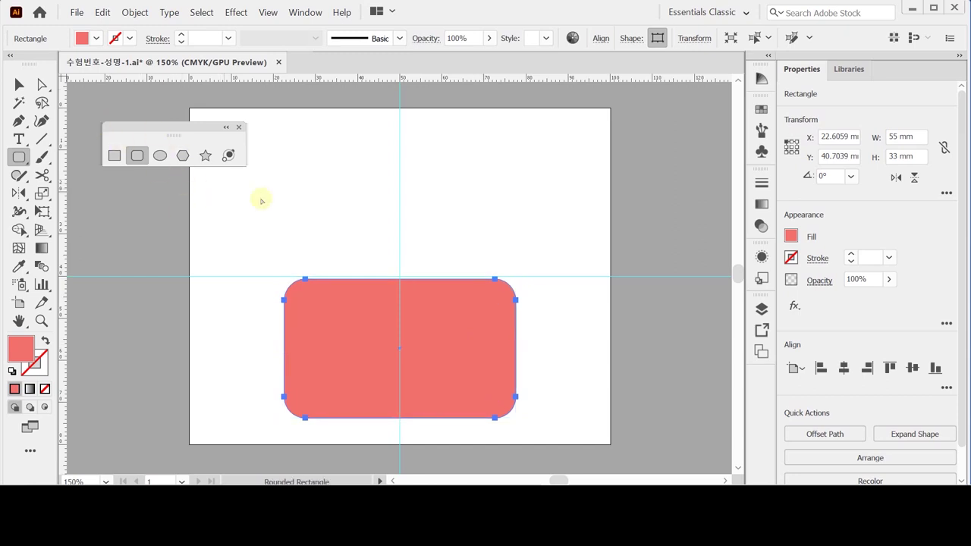
# - Delete the two uppermost anchor points of the rounded rectangle so the basket body has a straight top edge
pyautogui.press('a')
pyautogui.moveTo(271, 253); pyautogui.dragTo(533, 290)
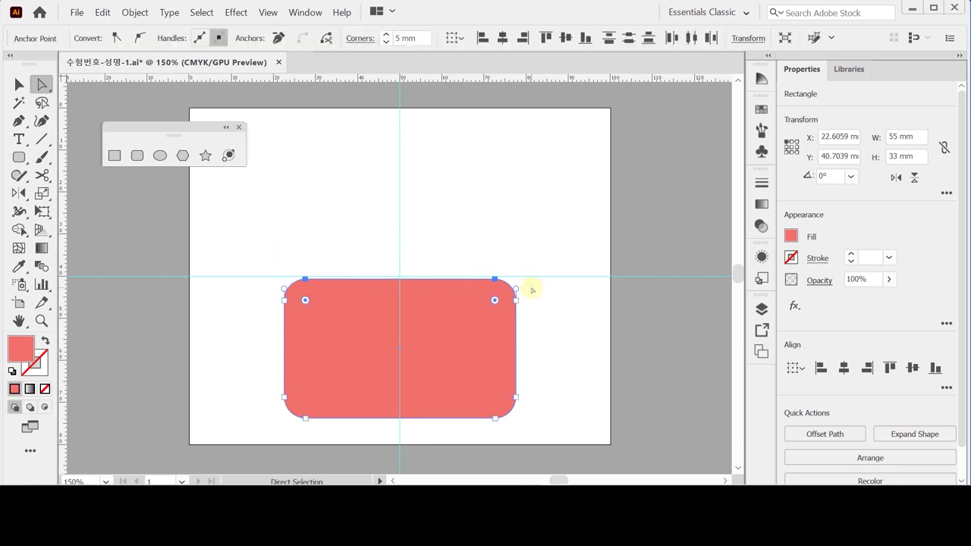
pyautogui.press('Delete')
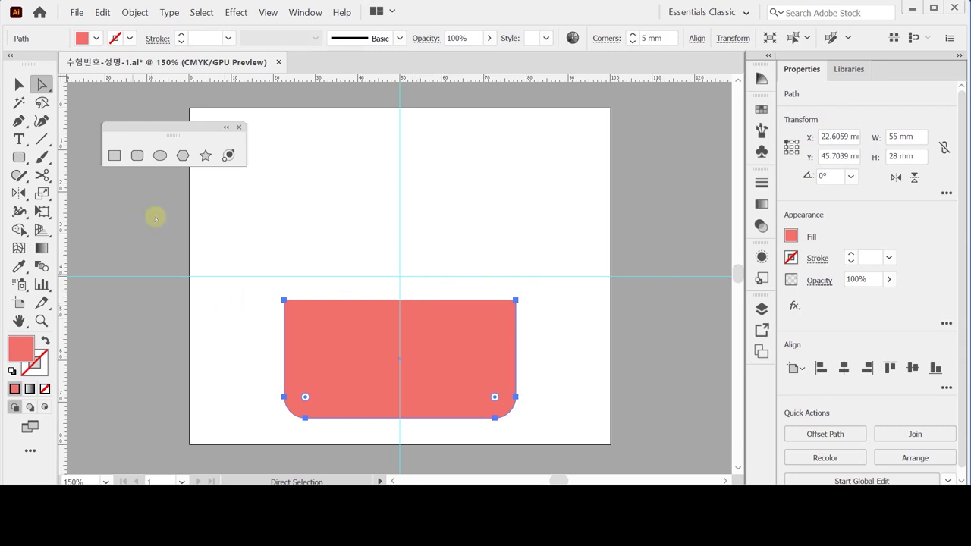
# - Draw a 67 x 6 mm rounded rectangle with a 10 mm corner radius for the basket rim
pyautogui.click(138, 156)
pyautogui.click(266, 280)
pyautogui.write('67')
pyautogui.press('Tab')
pyautogui.write('6')
pyautogui.press('Tab')
pyautogui.write('10')
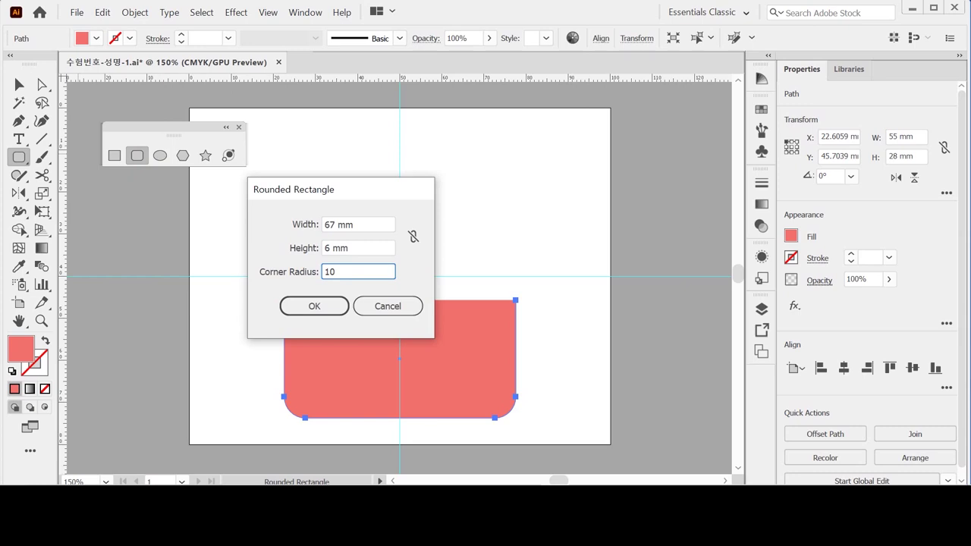
pyautogui.press('Return')
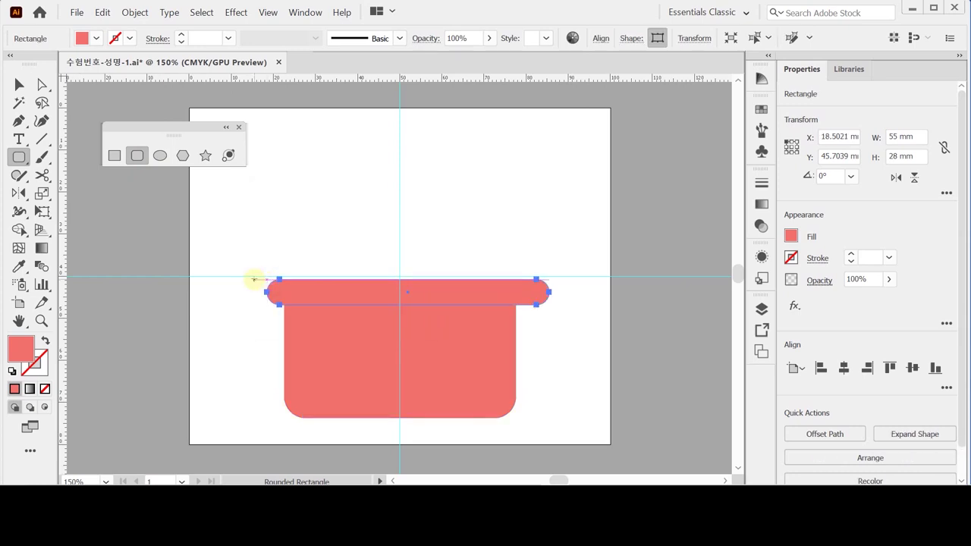
# - Centre the basket rim on the vertical guide with its top edge near the horizontal guide
pyautogui.press('Left')
pyautogui.press('Up')
pyautogui.press('Up')
pyautogui.press('Up')
pyautogui.press('Left')
pyautogui.press('Left')
pyautogui.press('Left')
pyautogui.press('Right')
pyautogui.press('Right')
pyautogui.press('Right')
pyautogui.press('Right')
pyautogui.press('Right')
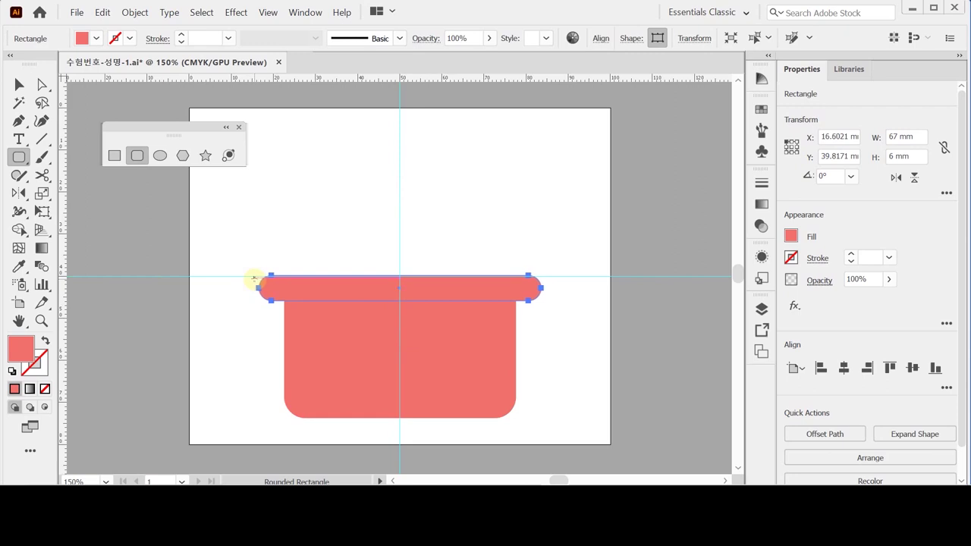
# - Lower the basket rim to about Y 43.2 mm so that it covers the basket body's top edge
pyautogui.press('Down')
pyautogui.press('Down')
pyautogui.press('Down')
pyautogui.press('Down')
pyautogui.press('Down')
pyautogui.hotkey('shift', 'Down')
pyautogui.hotkey('shift', 'Down')
pyautogui.hotkey('shift', 'Down')
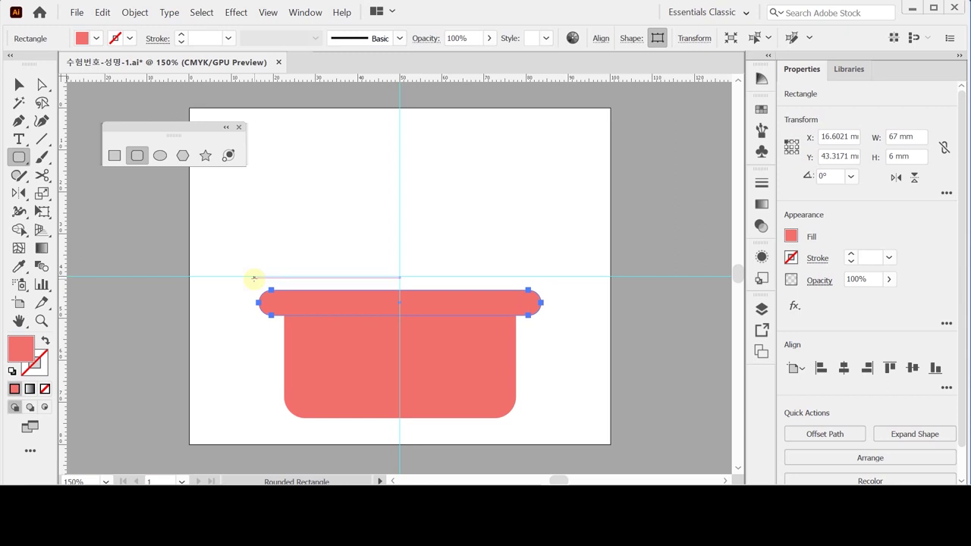
pyautogui.press('Down')
pyautogui.press('Up')
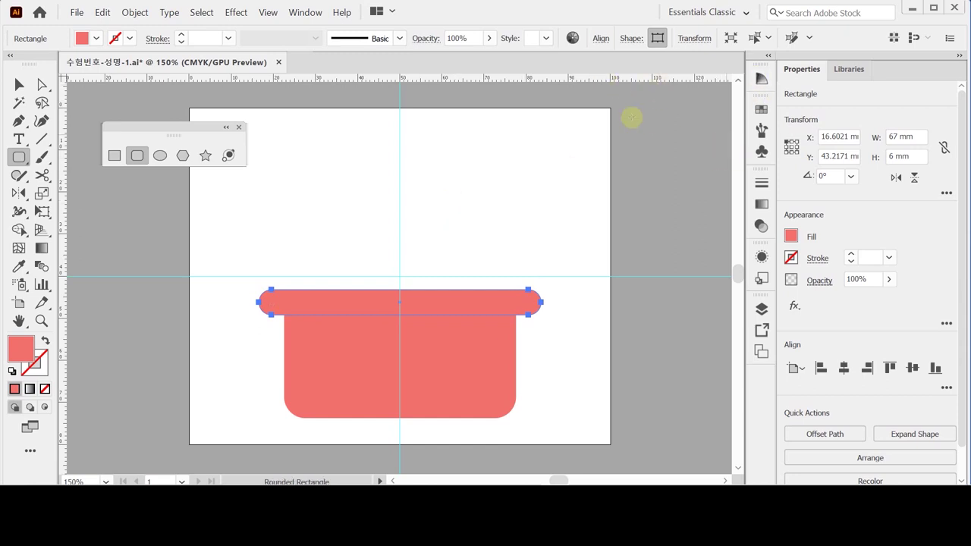
# - Change the basket rim's fill to a light salmon with 40% magenta and deselect the rim
pyautogui.click(790, 237)
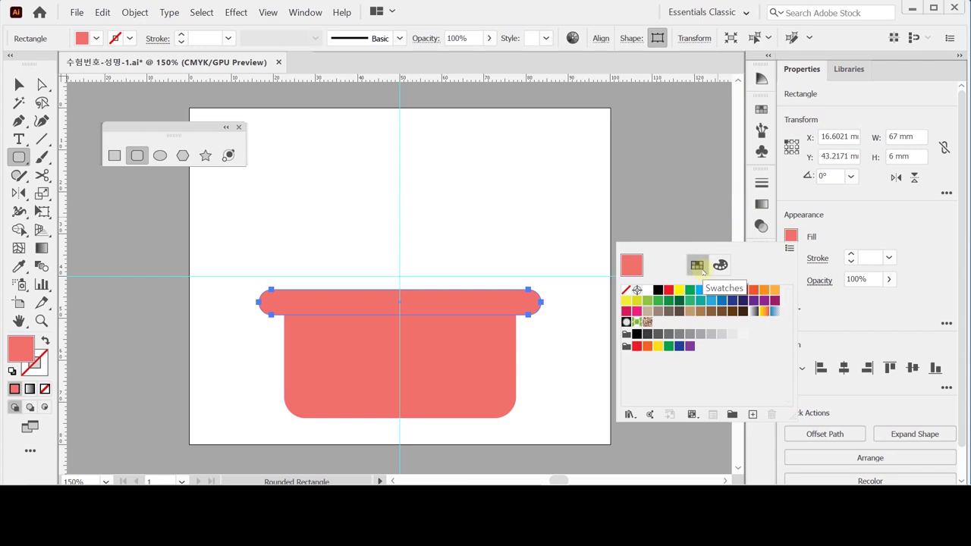
pyautogui.click(718, 265)
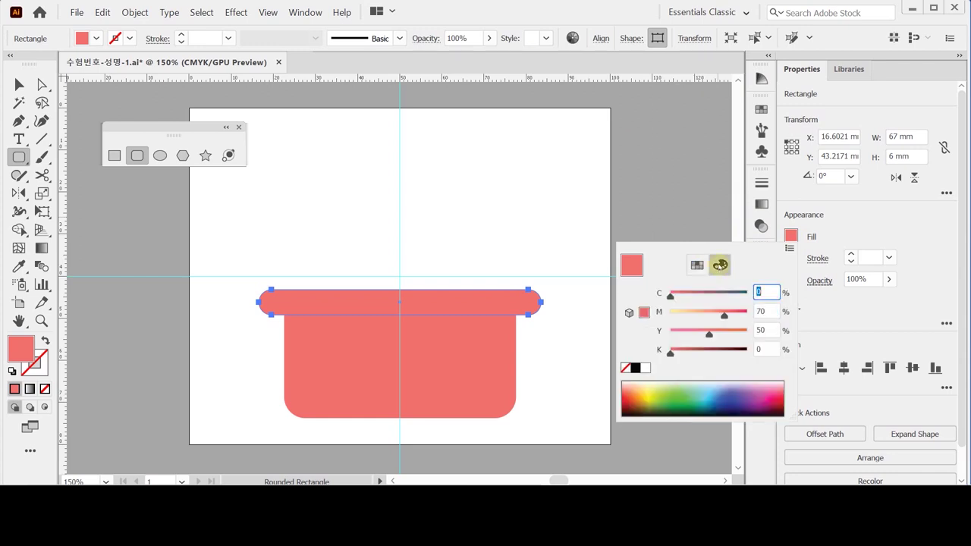
pyautogui.click(764, 312)
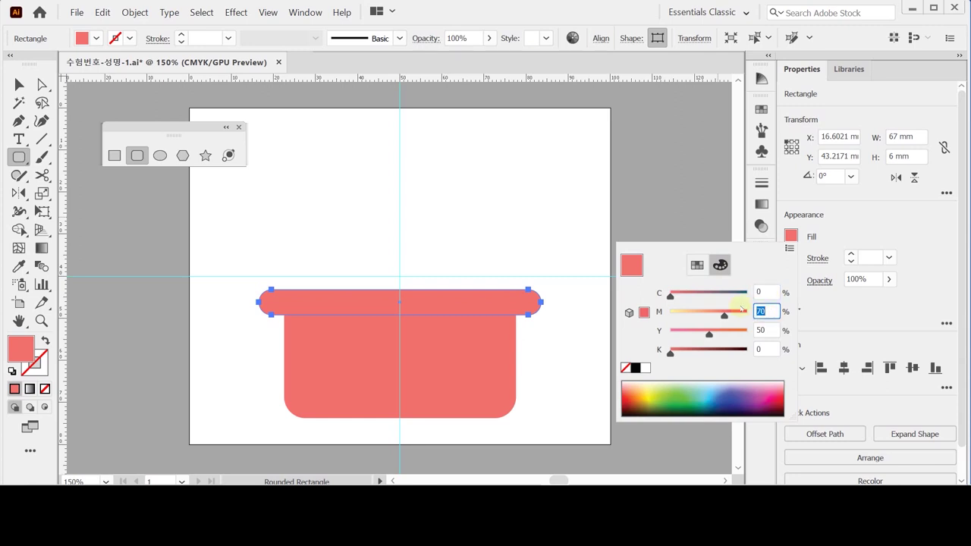
pyautogui.write('40')
pyautogui.click(756, 330)
pyautogui.press('Return')
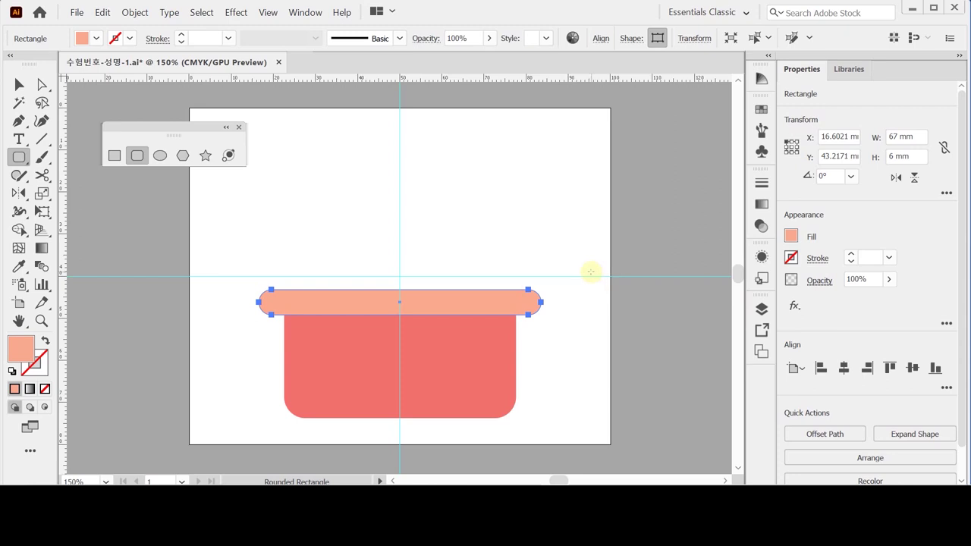
pyautogui.keyDown('ctrl'); pyautogui.click(310, 315); pyautogui.keyUp('ctrl')
pyautogui.click(242, 256)
# - Draw a 57 x 11 mm rectangle centred on the vertical guide across the upper part of the basket body
pyautogui.click(114, 155)
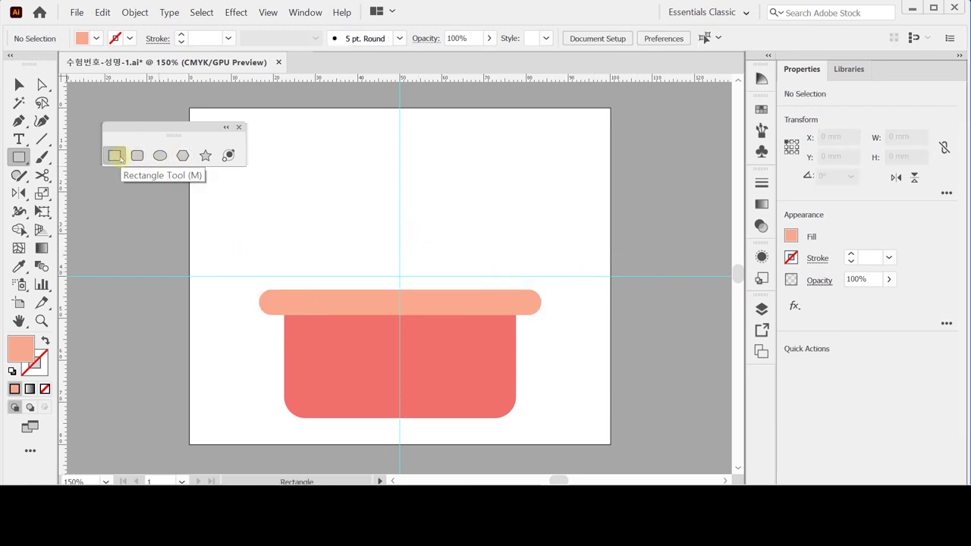
pyautogui.click(398, 335)
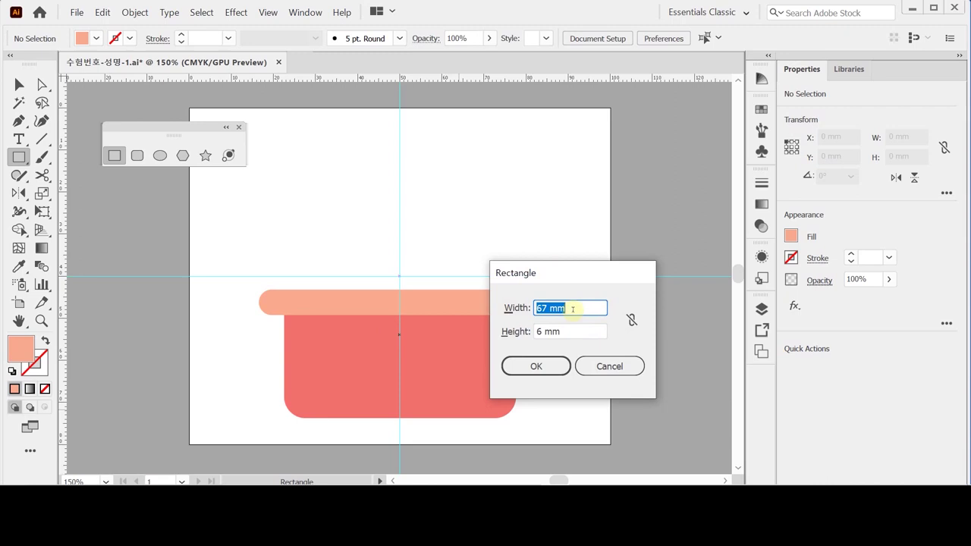
pyautogui.write('57')
pyautogui.press('Tab')
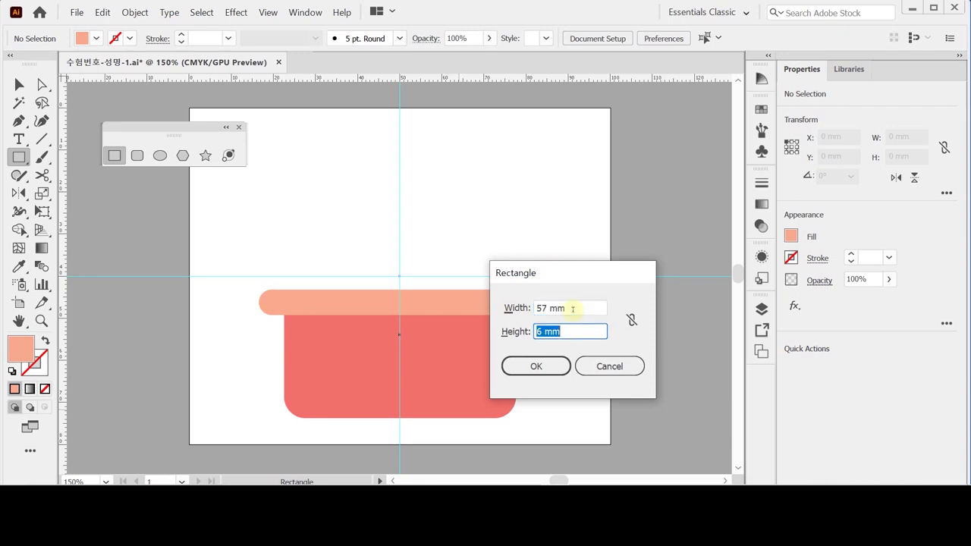
pyautogui.write('11')
pyautogui.press('Return')
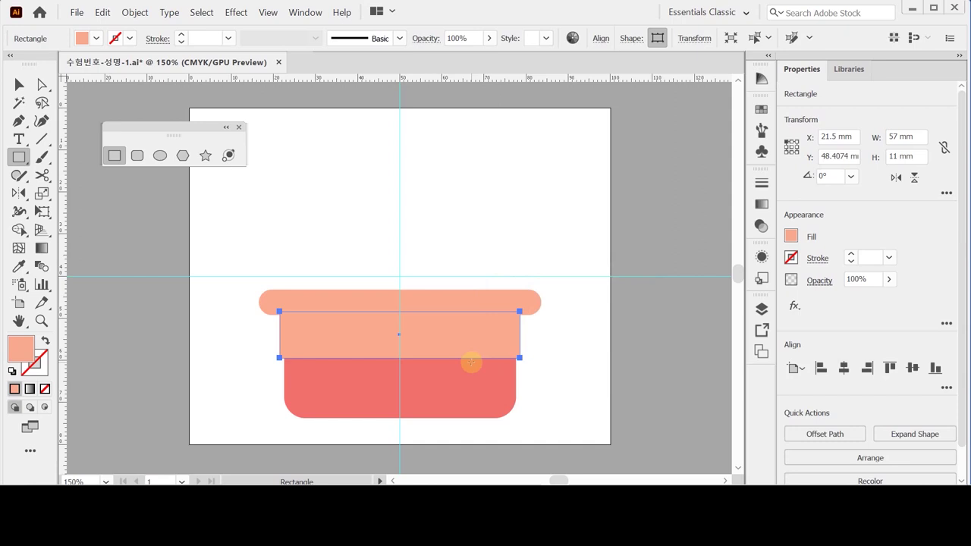
# - Lower the 57 mm wide rectangle to about Y 49.2 mm so it sits directly below the basket rim
pyautogui.press('Down')
pyautogui.press('Down')
pyautogui.press('Down')
pyautogui.press('Down')
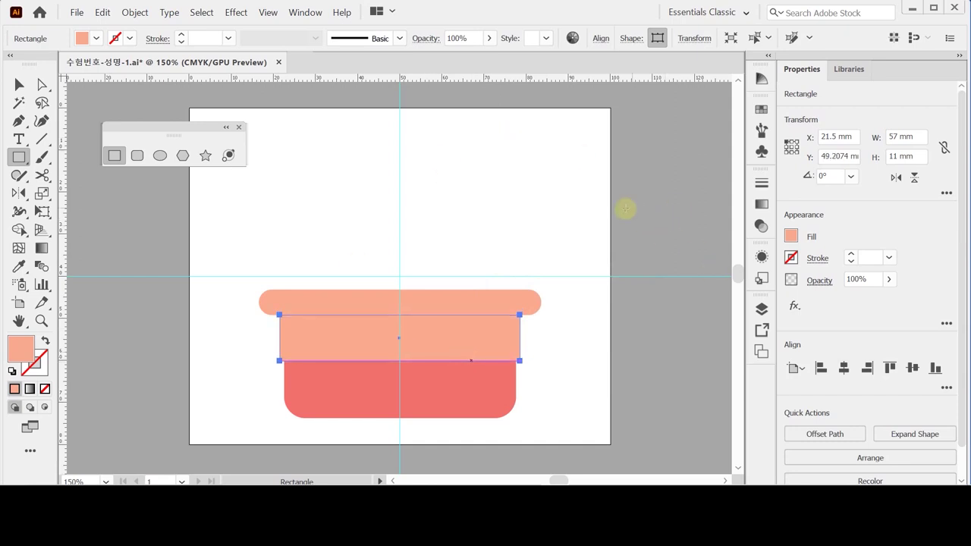
# - Apply the default white fill and stroke to the rectangle and set its stroke colour to C 60, M 50, Y 50, K 20
pyautogui.press('ctrl')
pyautogui.click(11, 371)
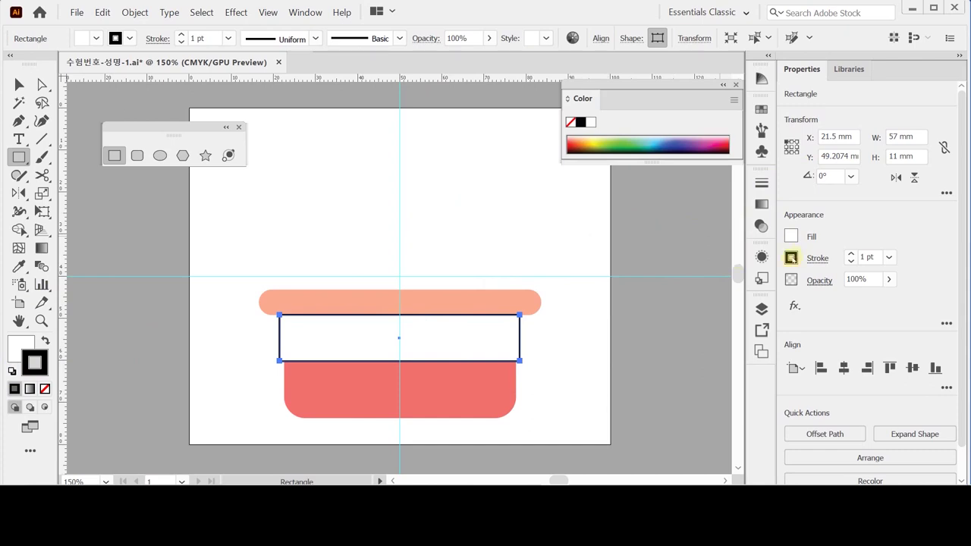
pyautogui.click(791, 258)
pyautogui.click(720, 287)
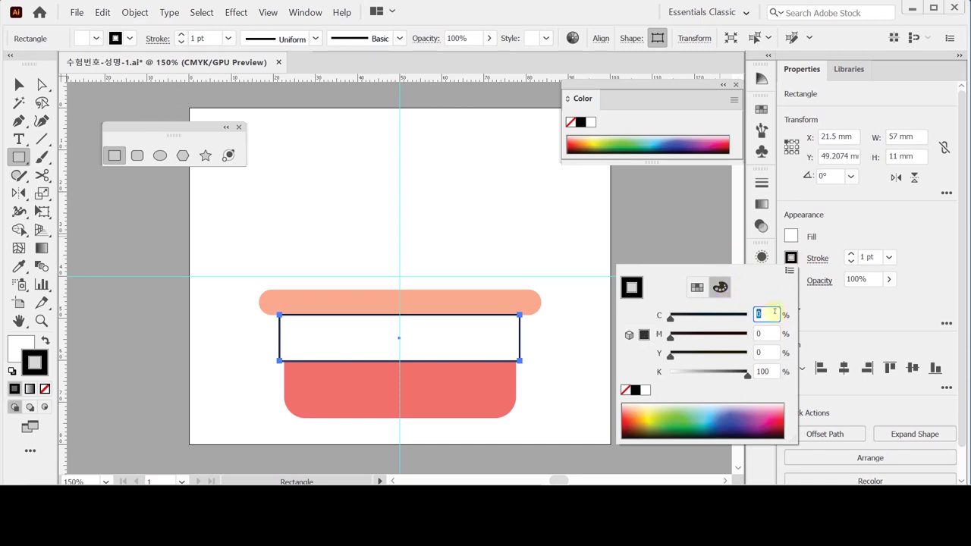
pyautogui.write('60')
pyautogui.press('Tab')
pyautogui.write('50')
pyautogui.press('Tab')
pyautogui.write('50')
pyautogui.press('Tab')
pyautogui.write('20')
pyautogui.press('Return')
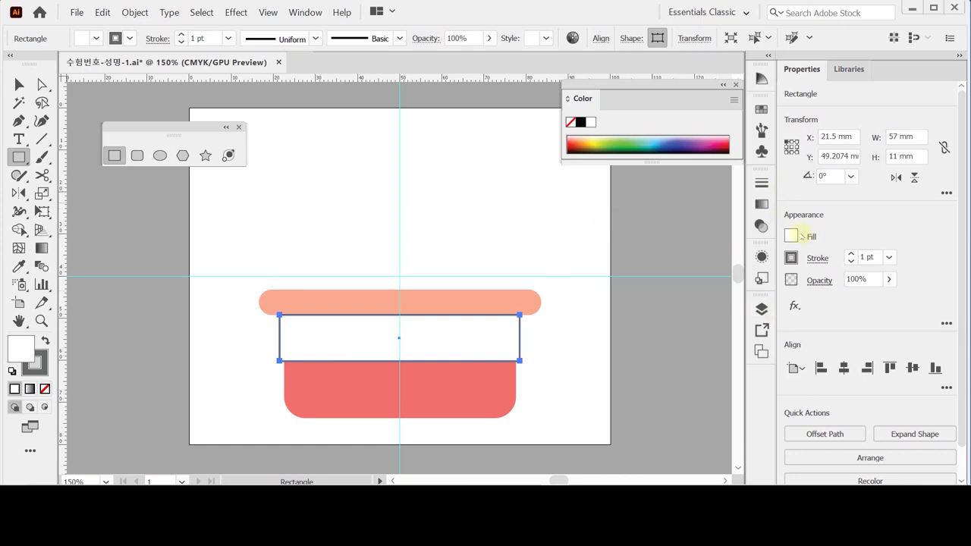
# - Make the rectangle's 1 pt stroke a dashed line with a 3 pt dash
pyautogui.click(817, 258)
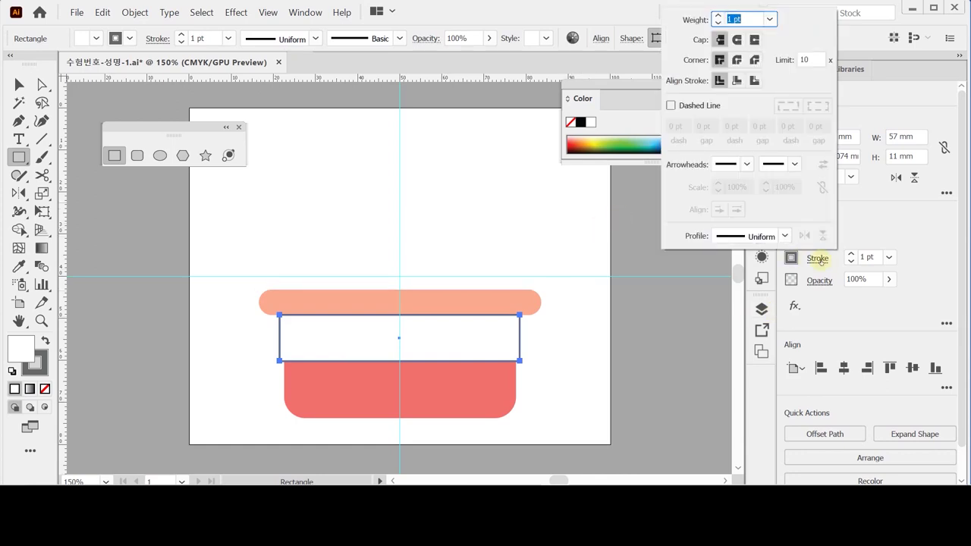
pyautogui.write('1 pt')
pyautogui.click(670, 105)
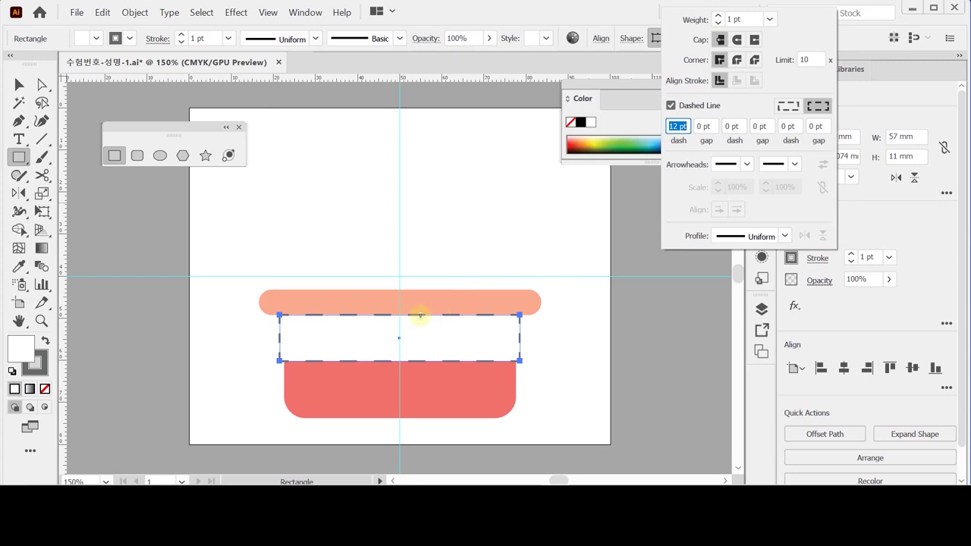
pyautogui.press('ctrl')
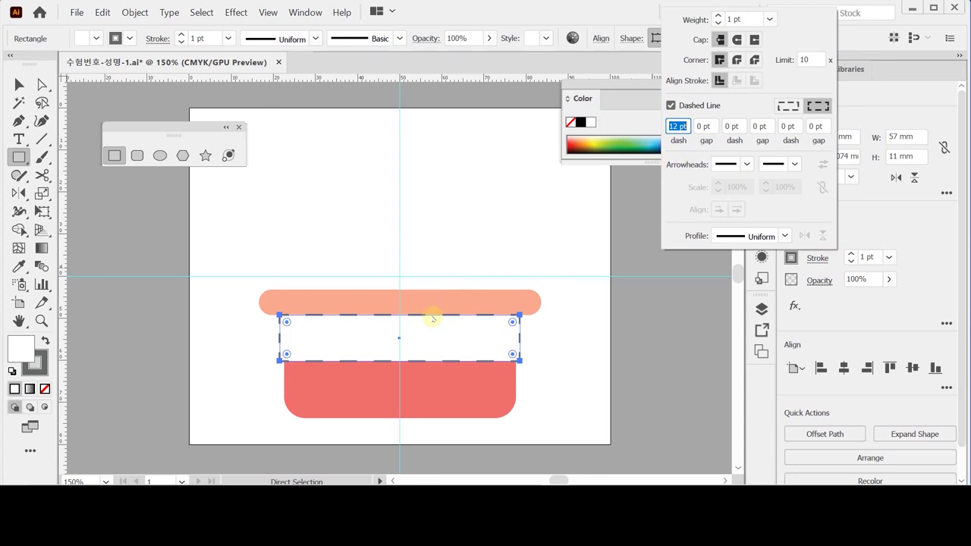
pyautogui.write('3')
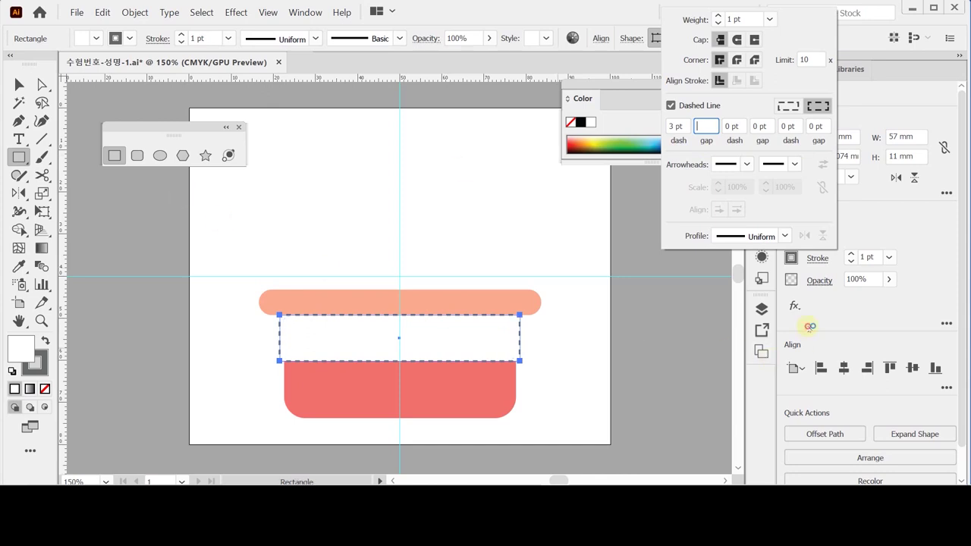
pyautogui.click(808, 327)
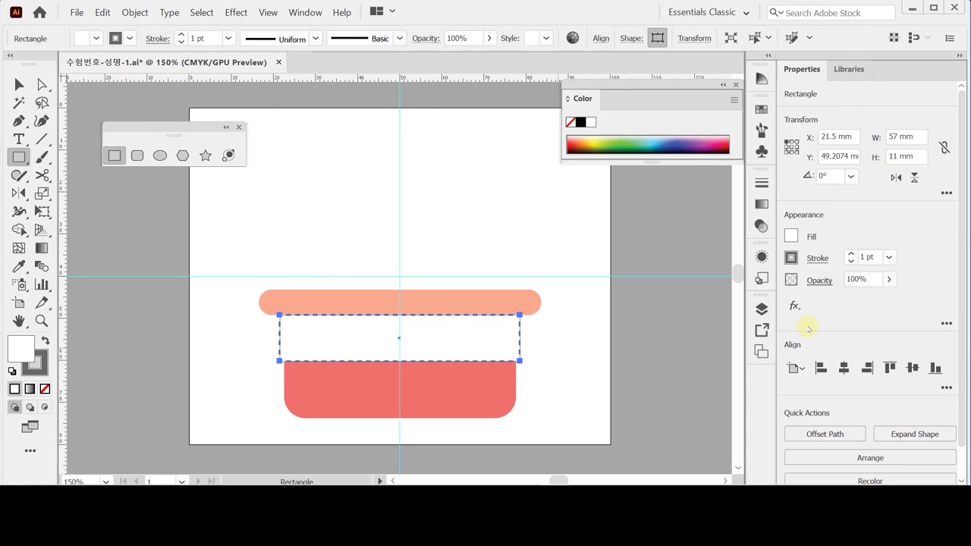
# - Make a copy of the dashed rectangle scaled non-uniformly to 130% horizontally and 100% vertically
pyautogui.press('a')
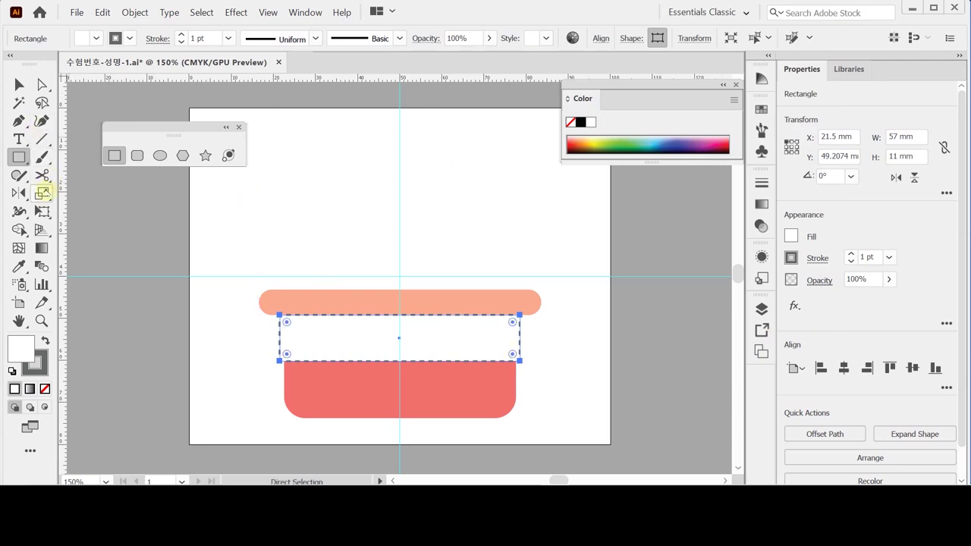
pyautogui.doubleClick(43, 193)
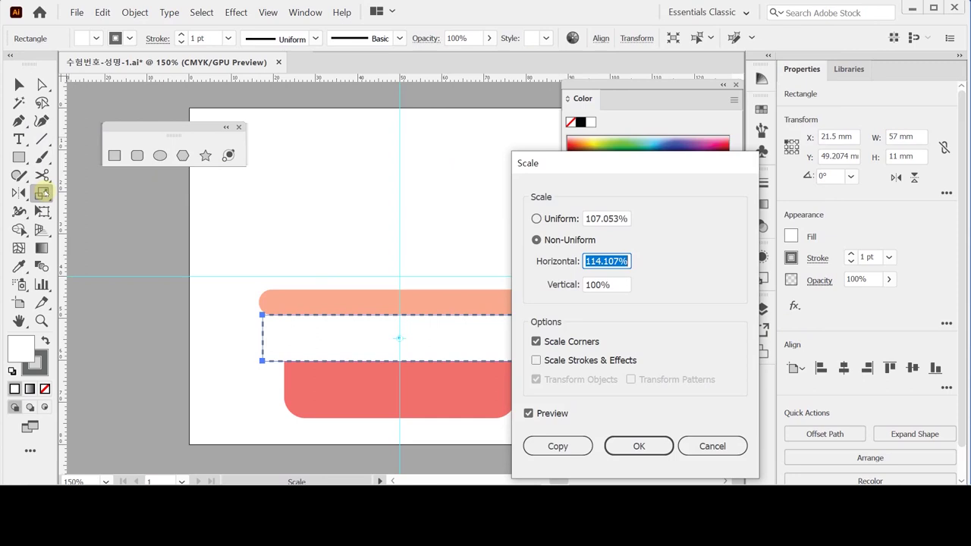
pyautogui.moveTo(528, 164); pyautogui.dragTo(521, 120)
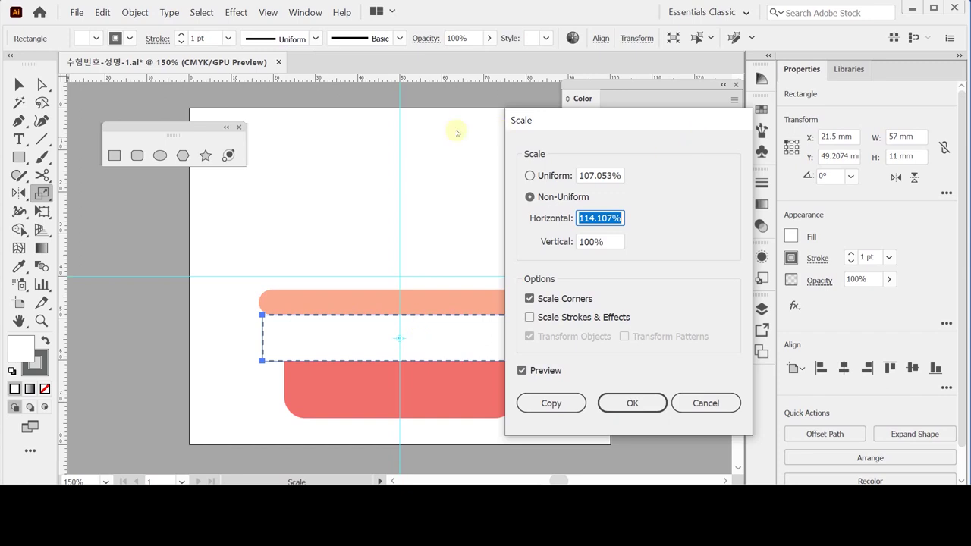
pyautogui.write('130')
pyautogui.press('Tab')
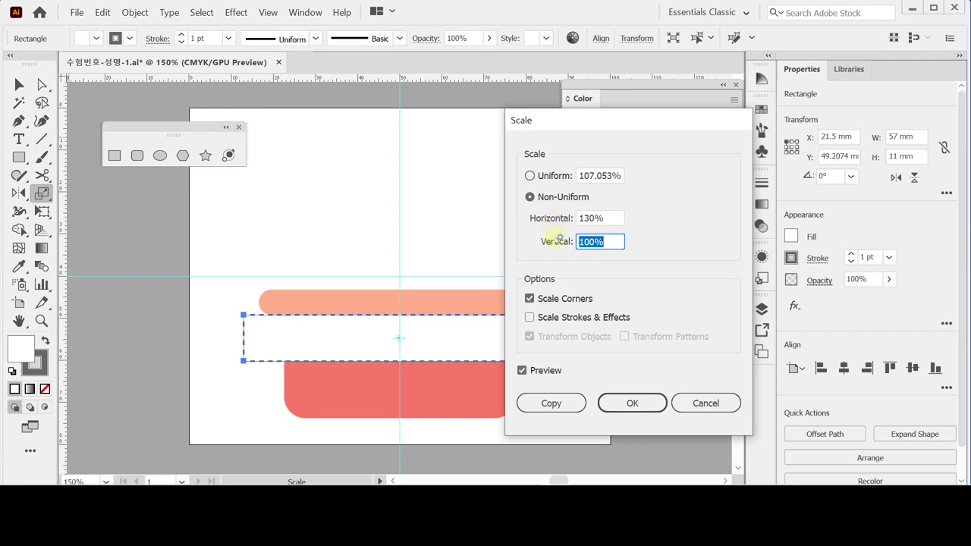
pyautogui.click(556, 403)
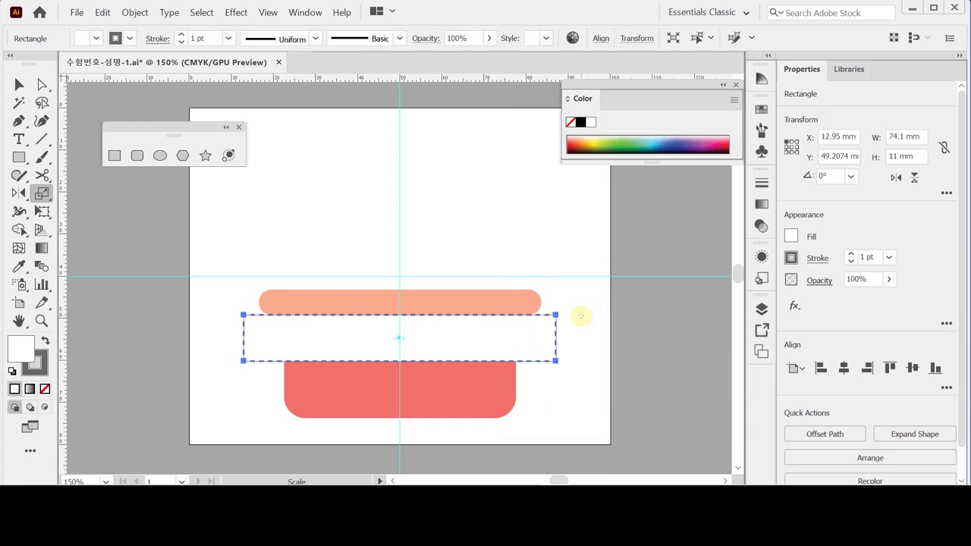
# - Send the widened copy of the dashed rectangle to the back
pyautogui.rightClick(499, 333)
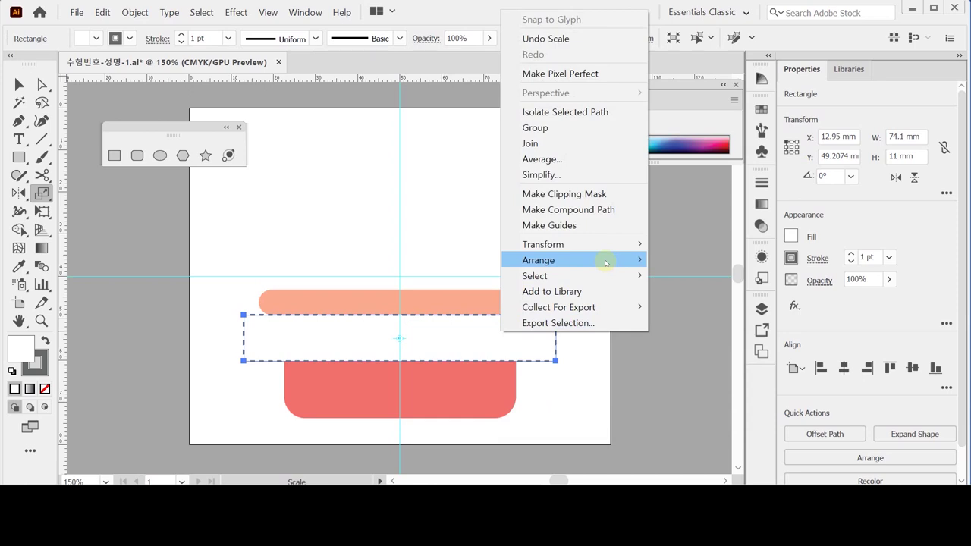
pyautogui.moveTo(606, 263)
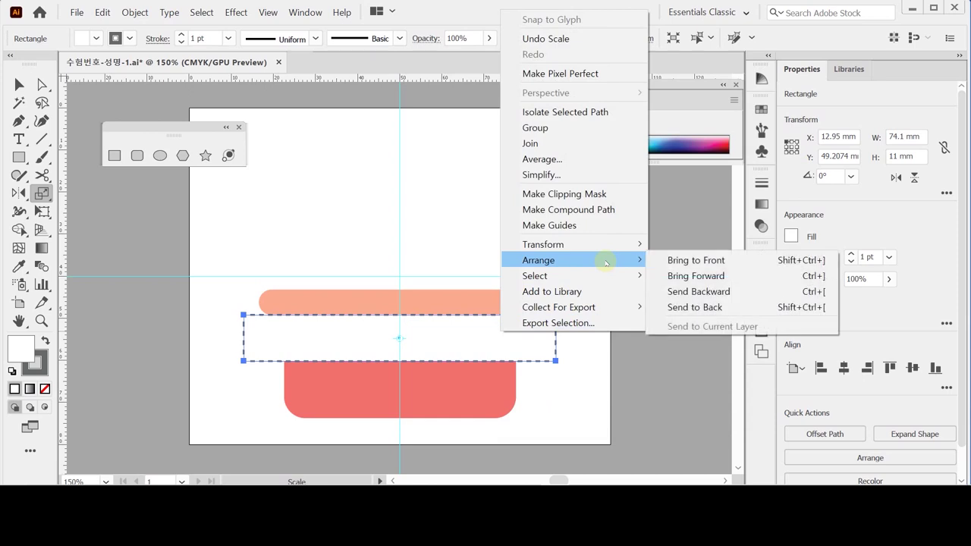
pyautogui.click(682, 307)
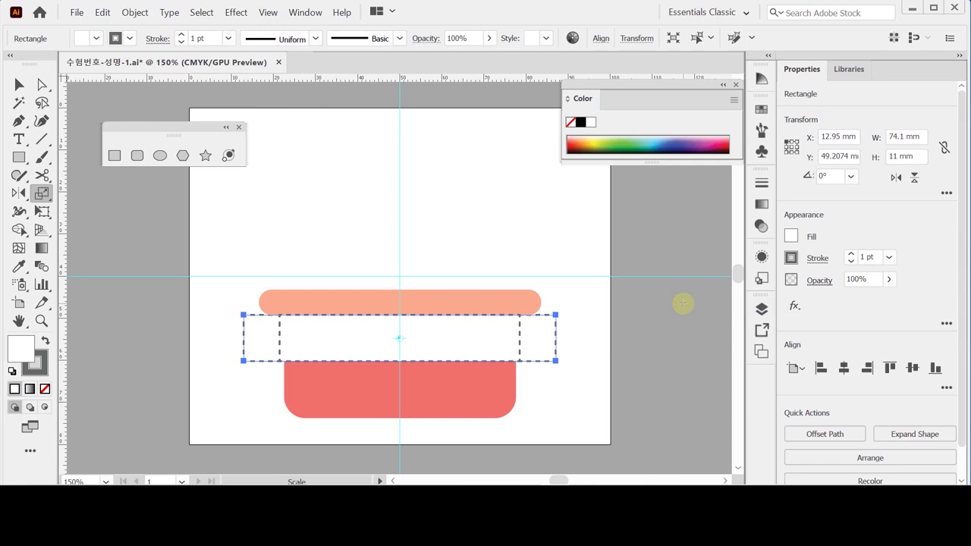
# - Raise the wide rear rectangle to about Y 45.8 mm so it overlaps the area behind the basket rim
pyautogui.press('Up')
pyautogui.press('Up')
pyautogui.press('Up')
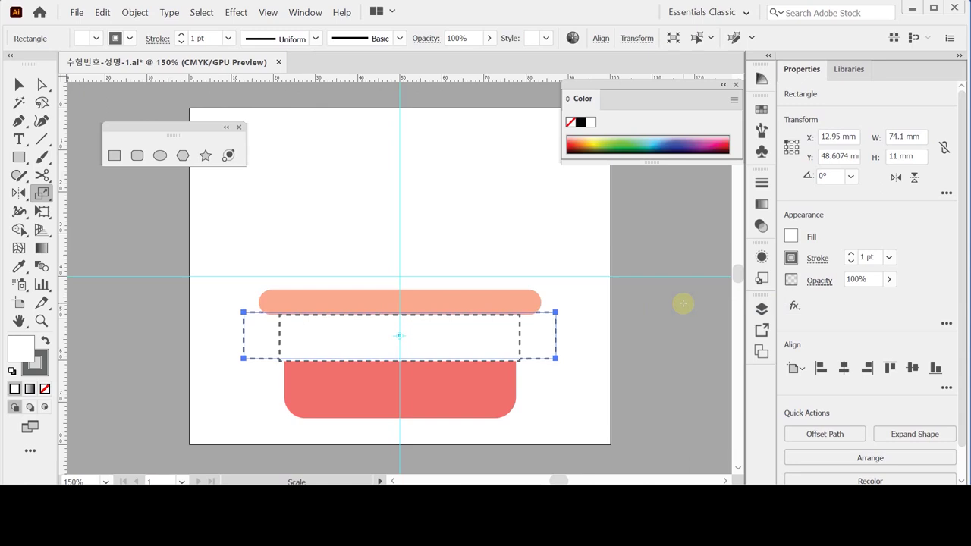
pyautogui.press('Up')
pyautogui.press('Up')
pyautogui.press('Up')
pyautogui.press('Up')
pyautogui.press('Up')
pyautogui.press('Up')
pyautogui.press('Up')
pyautogui.press('Up')
pyautogui.press('Up')
pyautogui.press('Up')
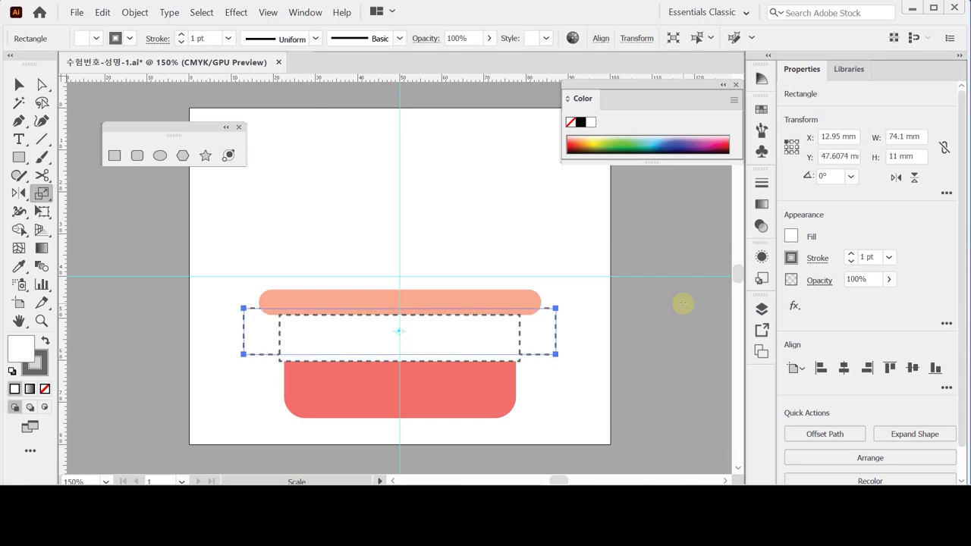
pyautogui.press('Up')
pyautogui.press('Up')
pyautogui.press('Up')
pyautogui.press('Up')
pyautogui.press('Up')
pyautogui.press('Up')
pyautogui.press('Up')
pyautogui.press('Up')
pyautogui.press('Up')
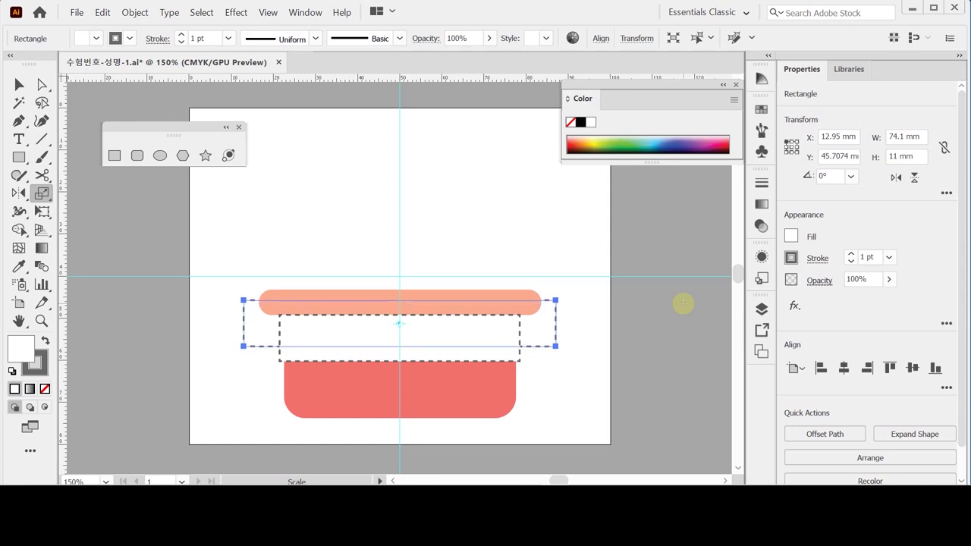
pyautogui.press('Down')
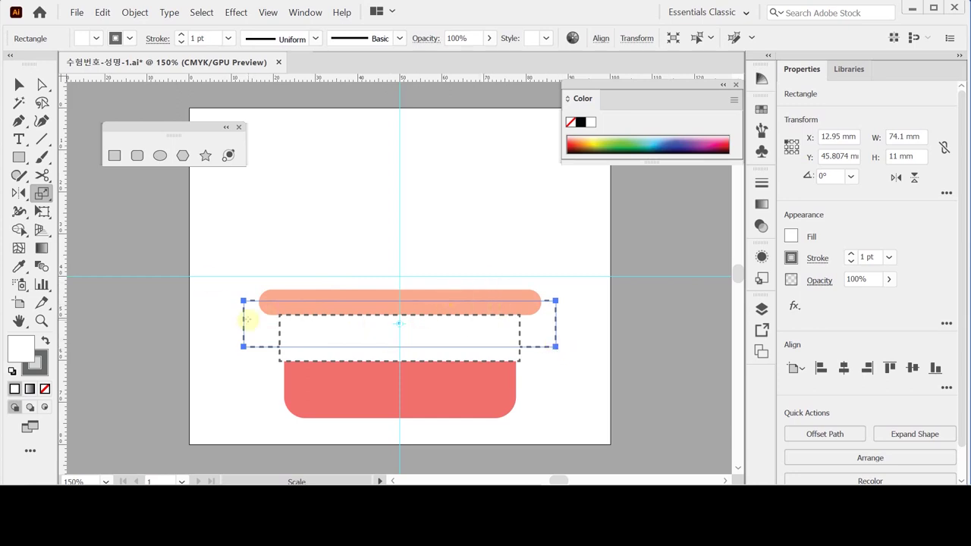
# - Add anchor points midway along each side of the wide rear rectangle
pyautogui.click(132, 14)
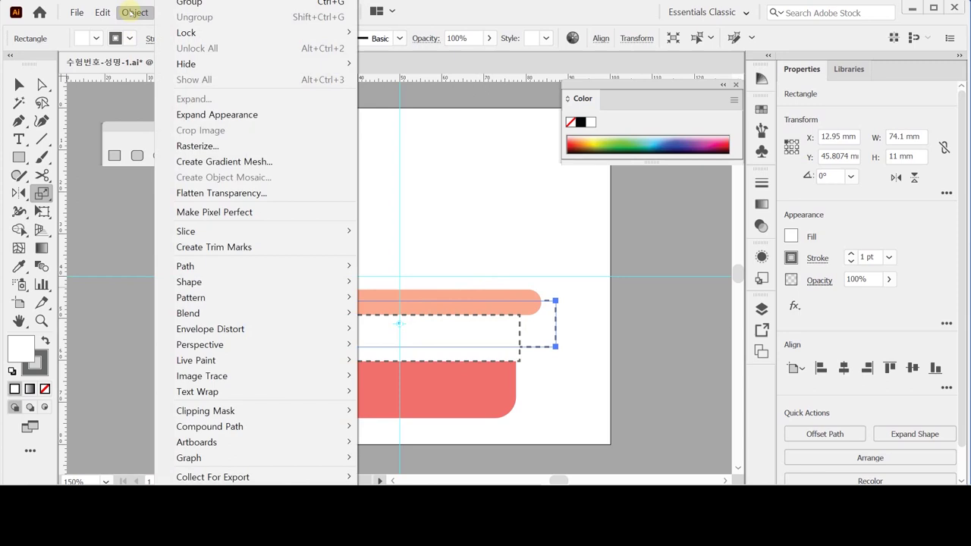
pyautogui.moveTo(282, 269)
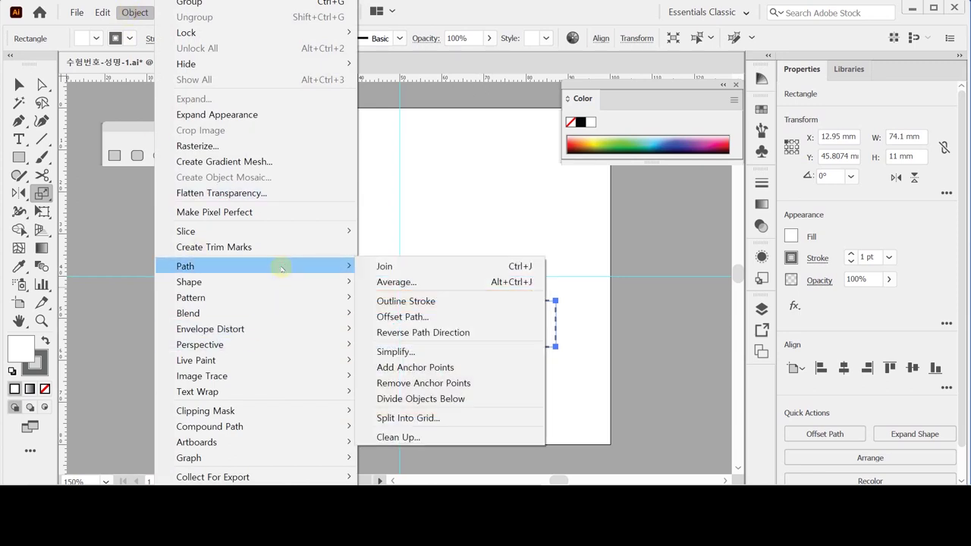
pyautogui.click(494, 373)
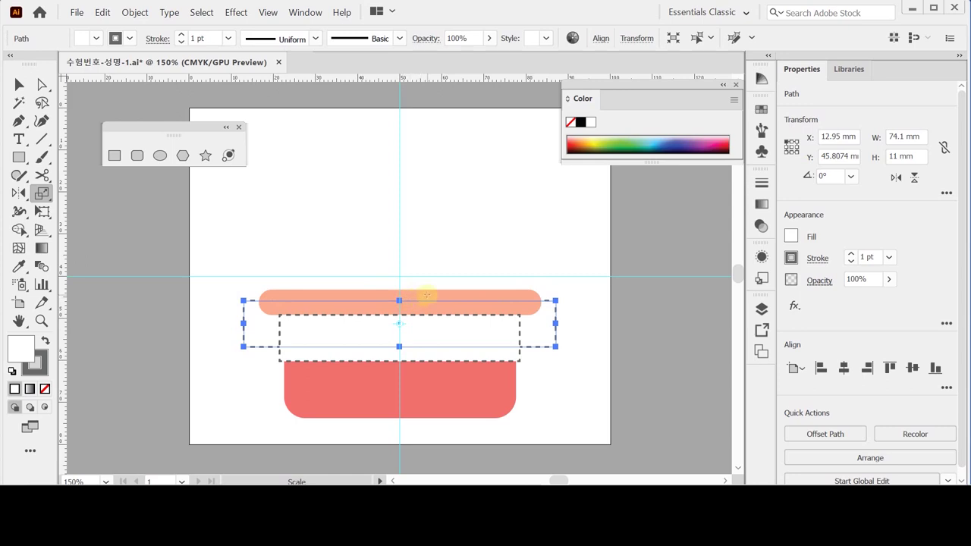
# - Notch both ends of the wide rear ribbon by scaling its left and right middle anchor points uniformly to 85%
pyautogui.click(42, 85)
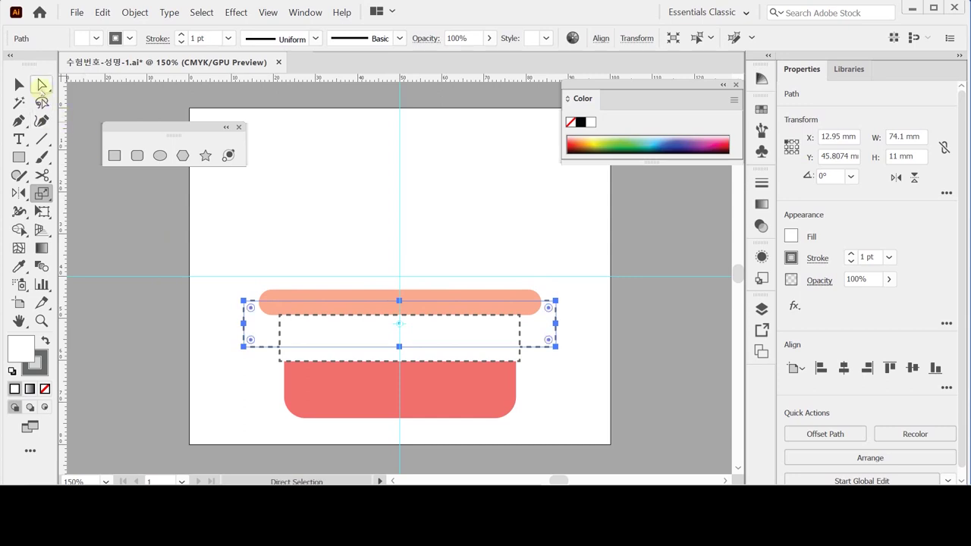
pyautogui.click(243, 324)
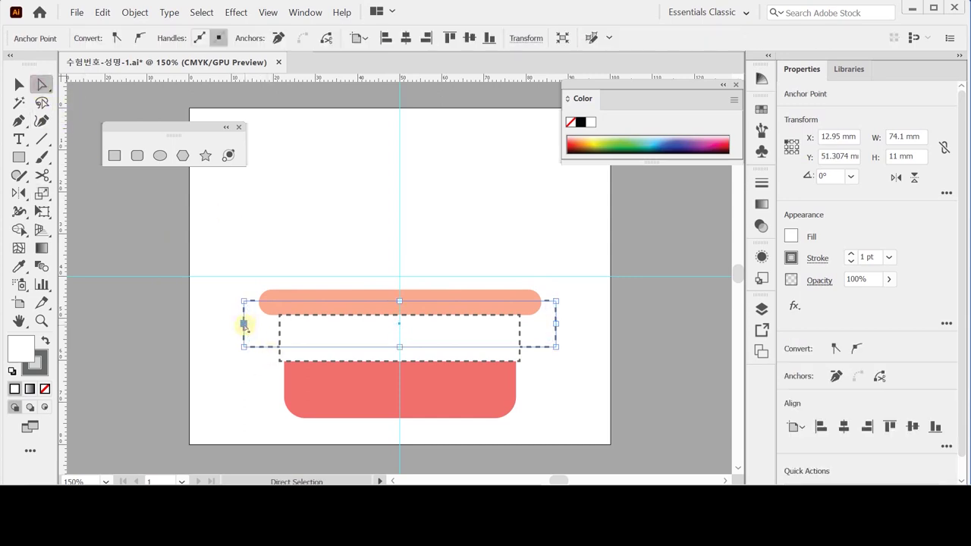
pyautogui.keyDown('shift'); pyautogui.click(556, 323); pyautogui.keyUp('shift')
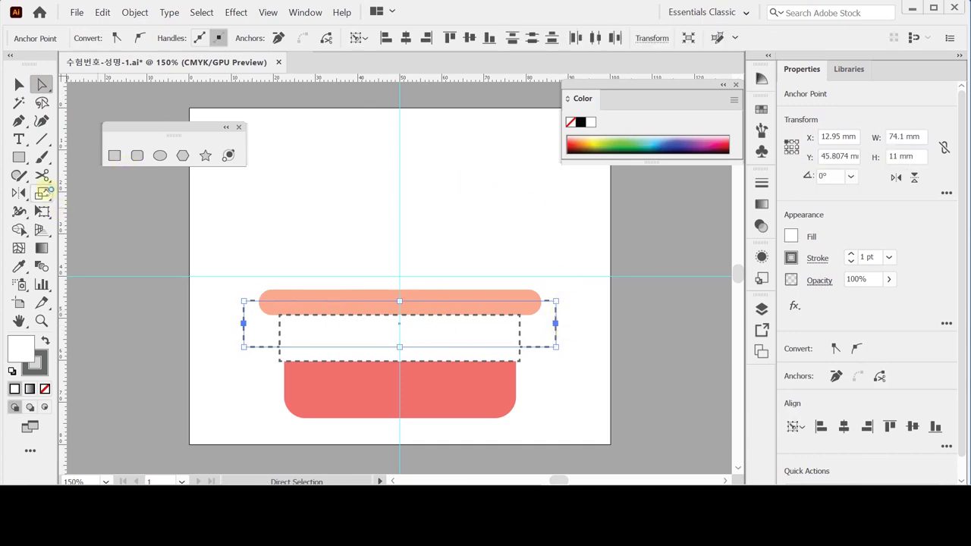
pyautogui.doubleClick(41, 194)
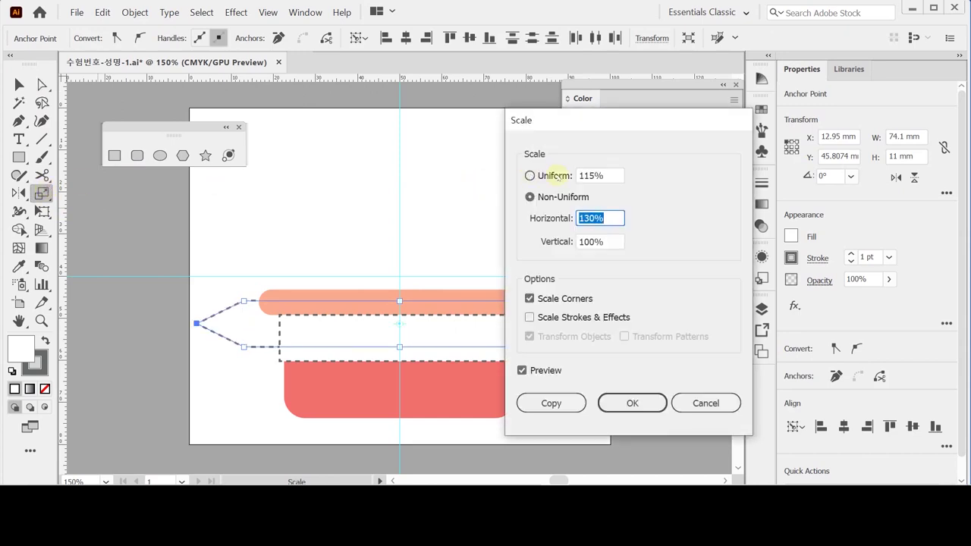
pyautogui.click(553, 176)
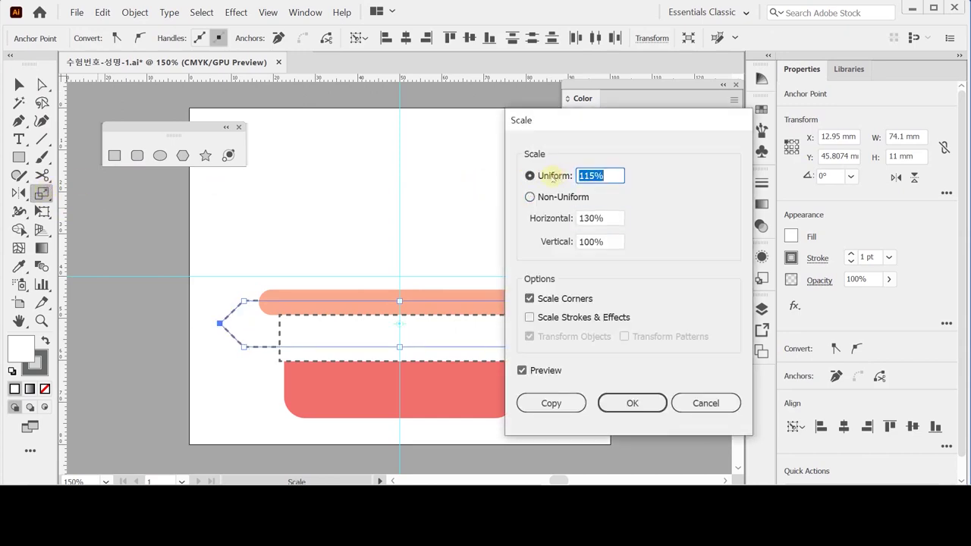
pyautogui.write('85')
pyautogui.press('Tab')
pyautogui.click(632, 403)
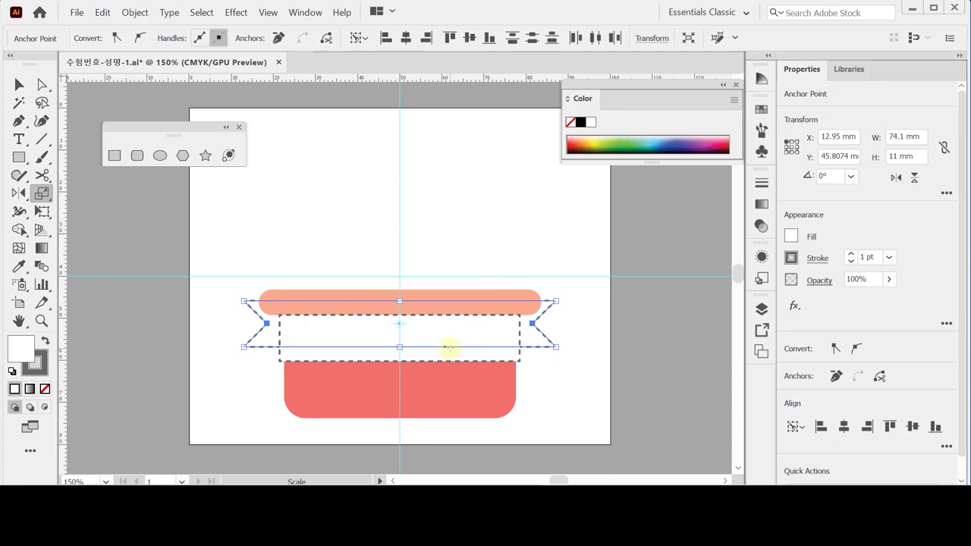
pyautogui.click(258, 231)
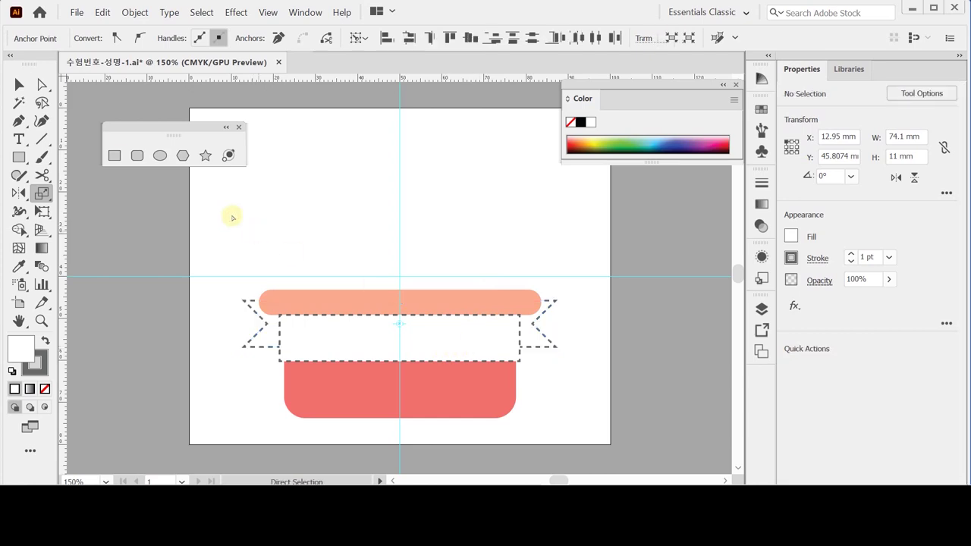
# - Draw a square of about 3 mm on the upper left part of the red basket body
pyautogui.click(115, 156)
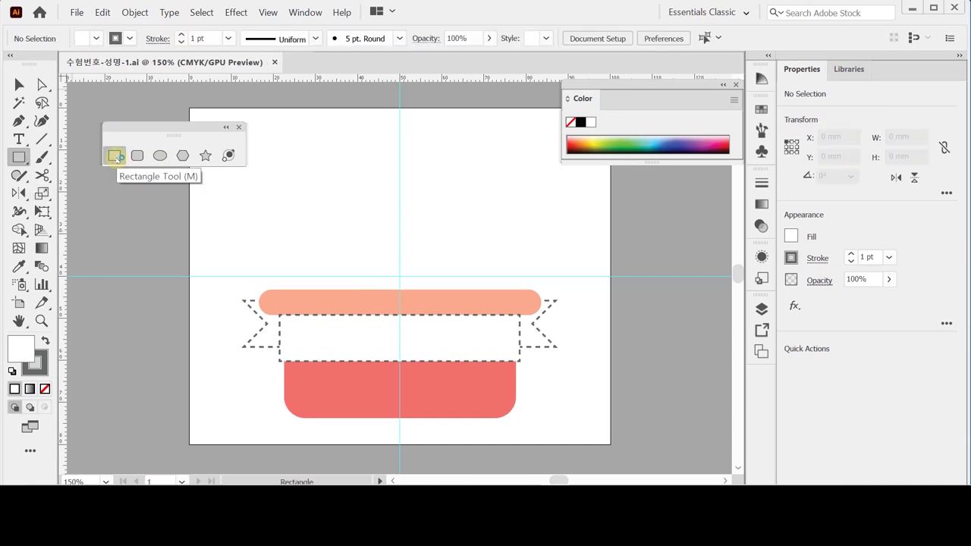
pyautogui.moveTo(314, 367); pyautogui.dragTo(314, 367)
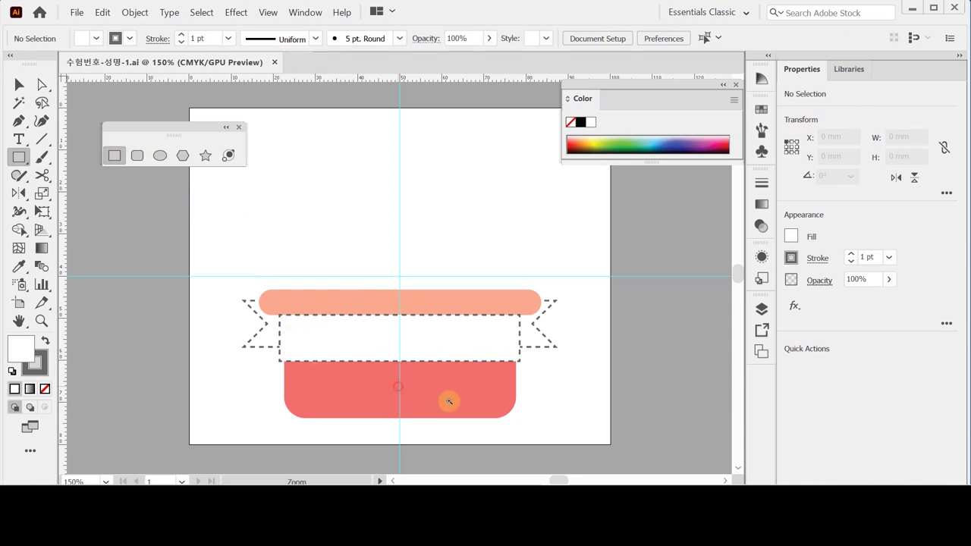
pyautogui.keyDown('ctrl'); pyautogui.click(401, 387); pyautogui.keyUp('ctrl')
pyautogui.keyDown('ctrl'); pyautogui.click(370, 286); pyautogui.keyUp('ctrl')
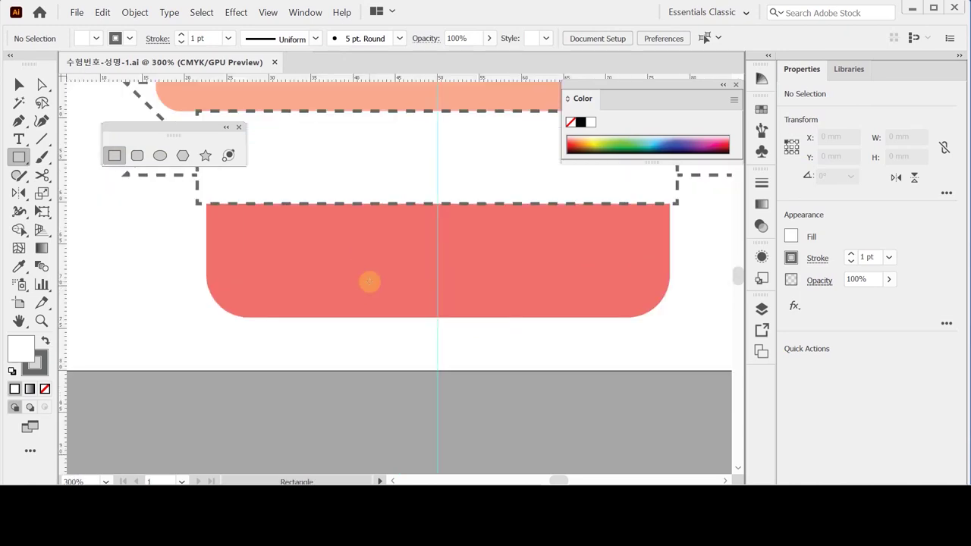
pyautogui.moveTo(323, 226); pyautogui.dragTo(348, 253)
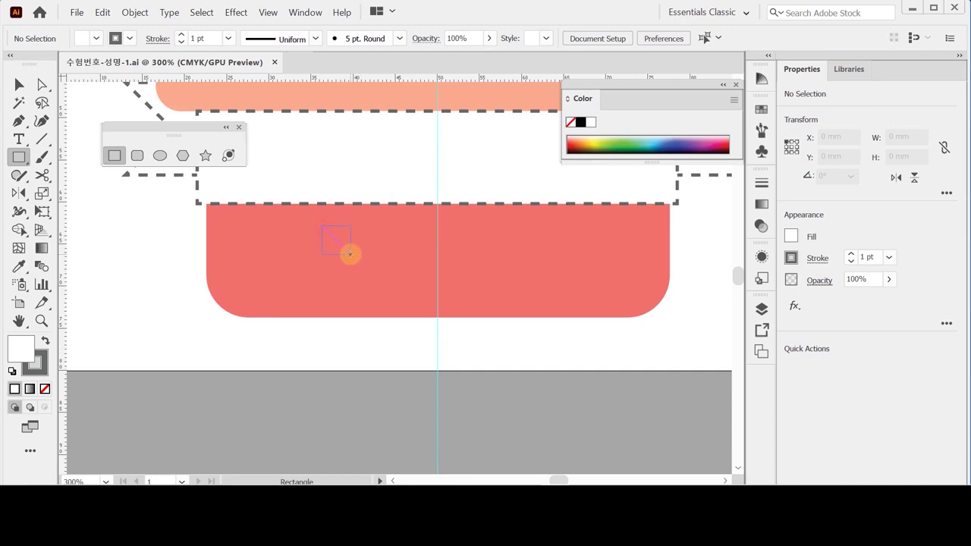
pyautogui.moveTo(350, 254); pyautogui.dragTo(346, 250)
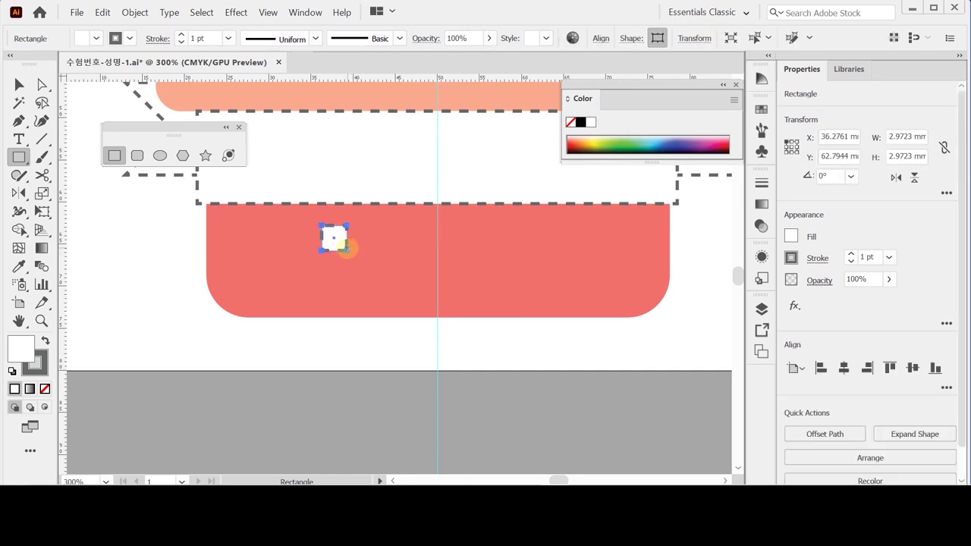
# - Remove the small square's stroke and set its fill to C 10, M 100, Y 90, K 10
pyautogui.click(35, 364)
pyautogui.click(45, 388)
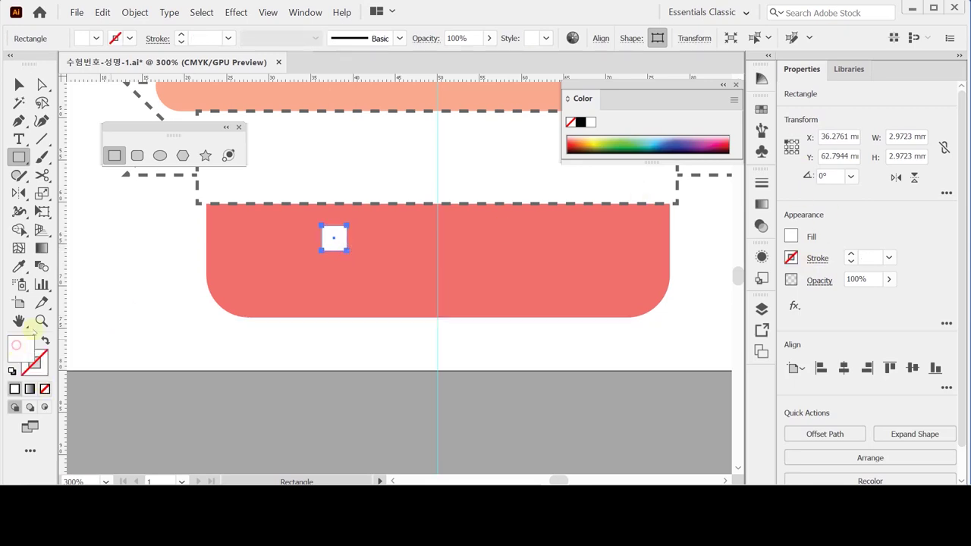
pyautogui.click(791, 236)
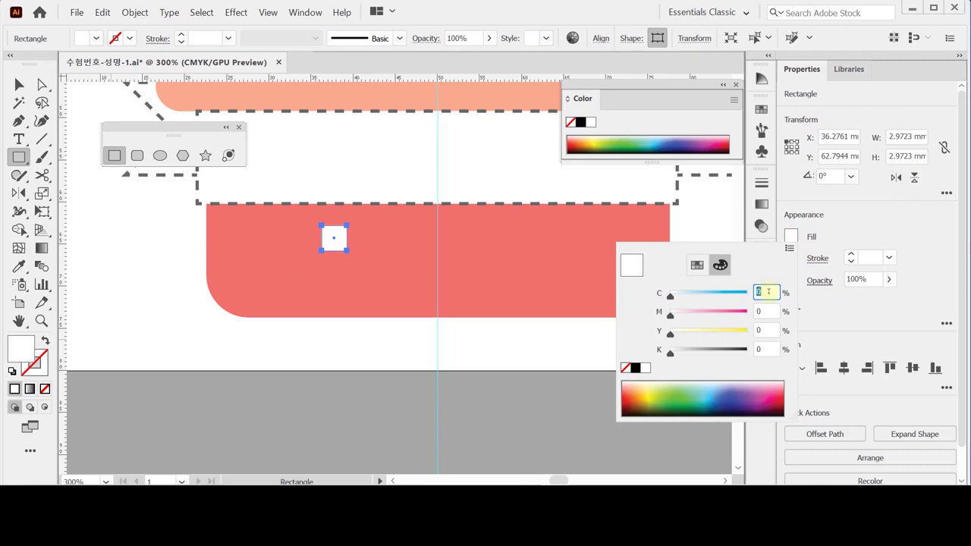
pyautogui.write('10')
pyautogui.press('Tab')
pyautogui.write('100')
pyautogui.press('Tab')
pyautogui.write('100')
pyautogui.press('Tab')
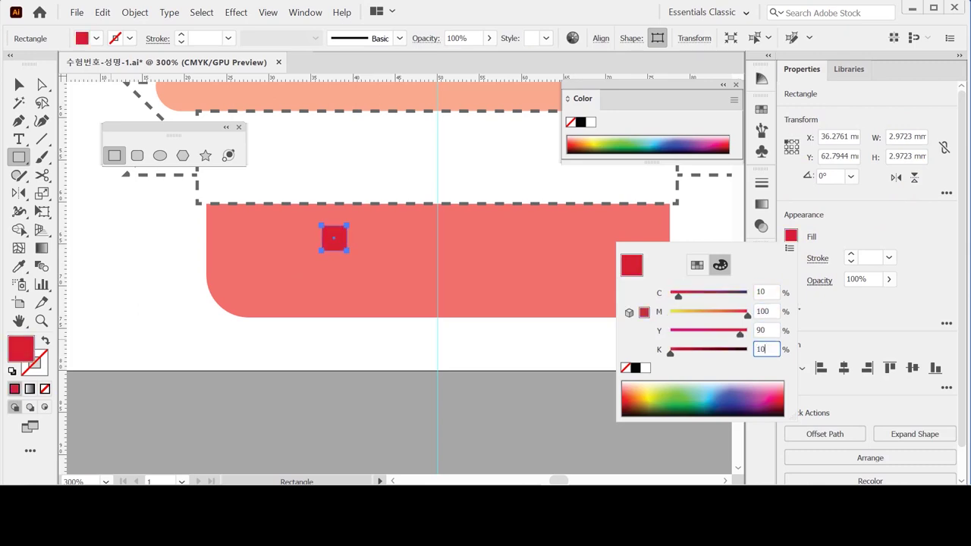
pyautogui.press('Return')
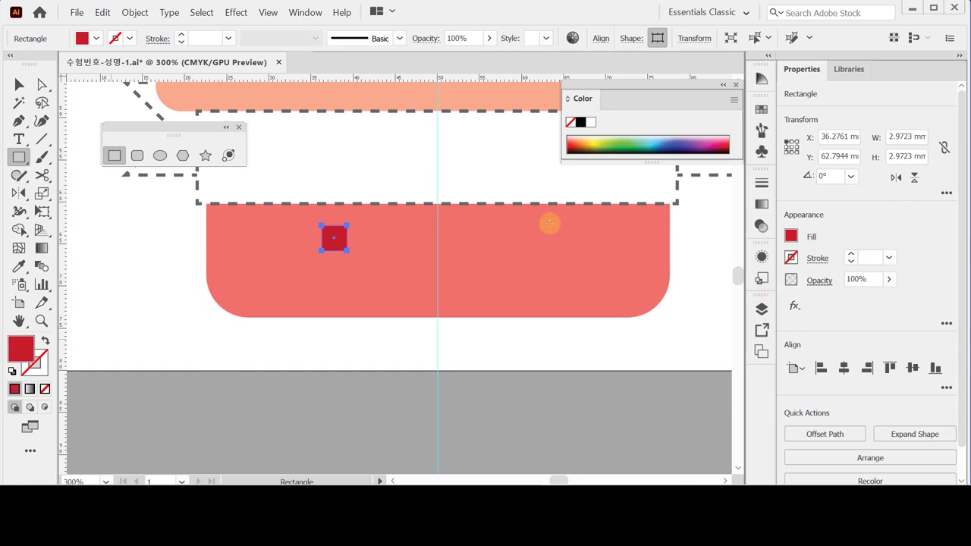
# - Rotate the dark red square to 315° so it stands on its corner as a diamond
pyautogui.press('a')
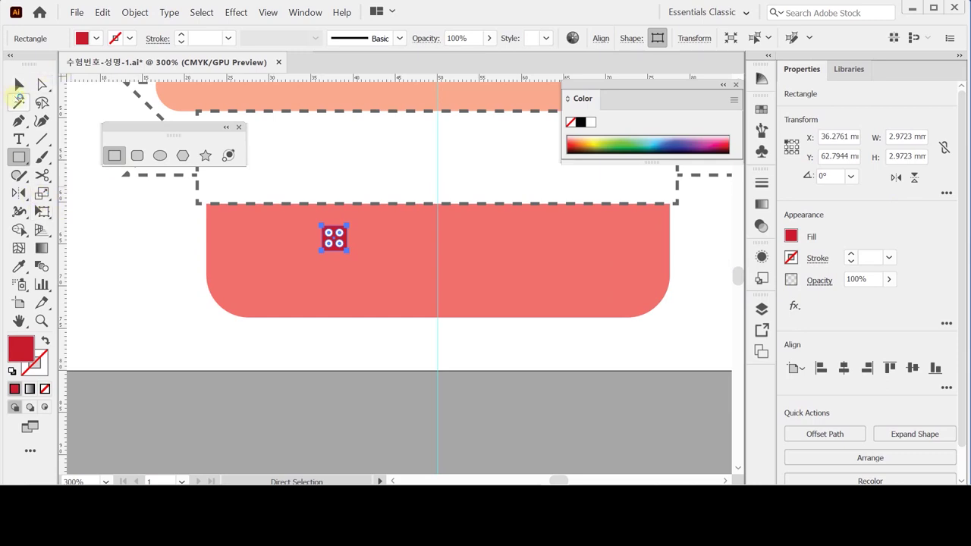
pyautogui.click(18, 86)
pyautogui.scroll(3, 357, 258)
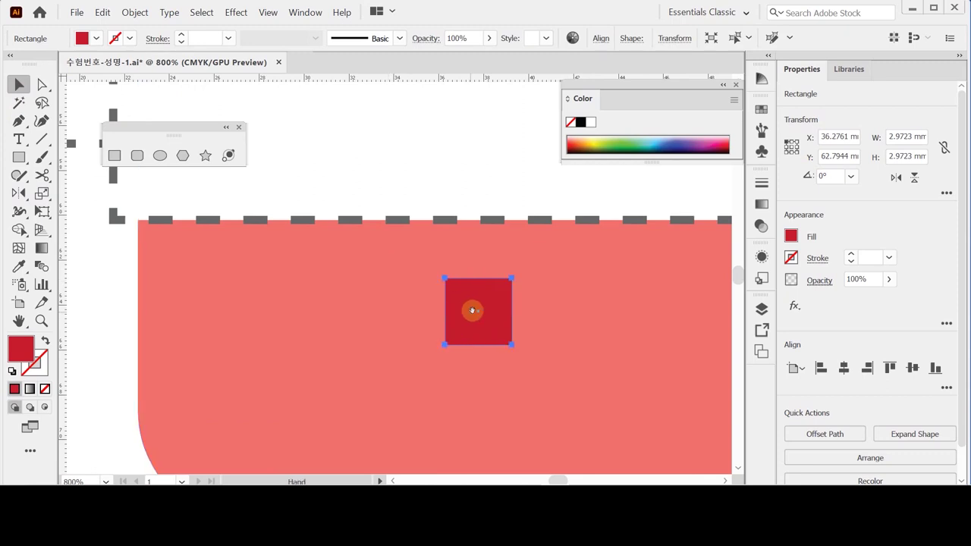
pyautogui.moveTo(474, 304); pyautogui.dragTo(331, 282)
pyautogui.press('space')
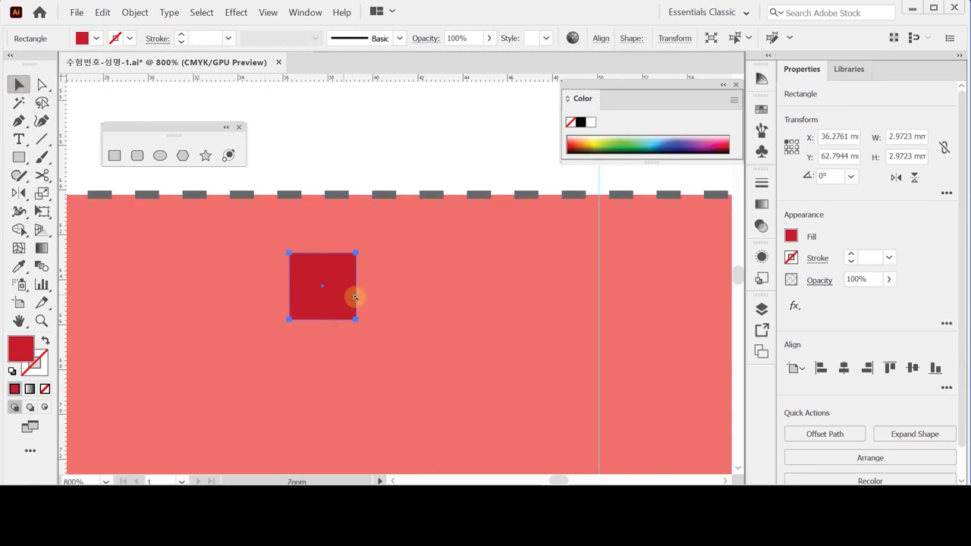
pyautogui.hotkey('ctrl', '=')
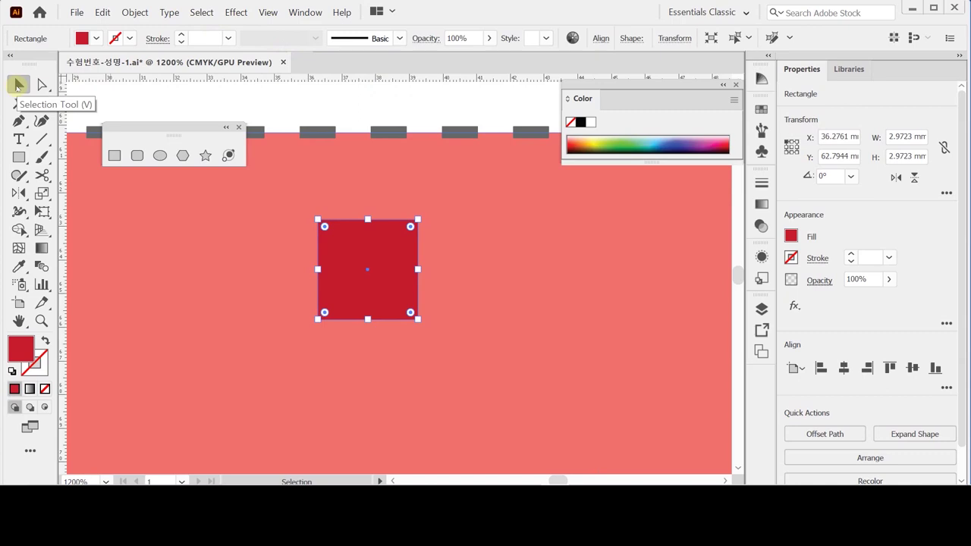
pyautogui.click(267, 13)
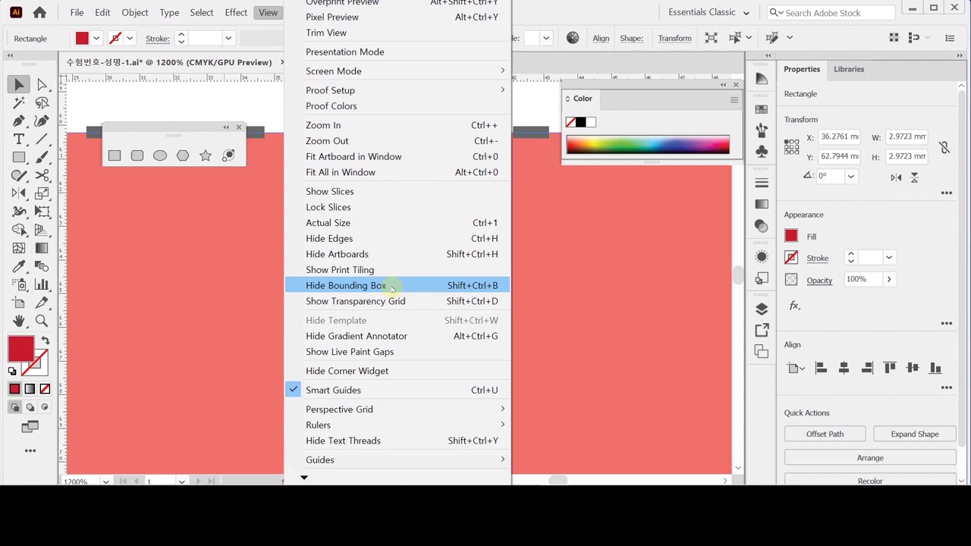
pyautogui.click(267, 13)
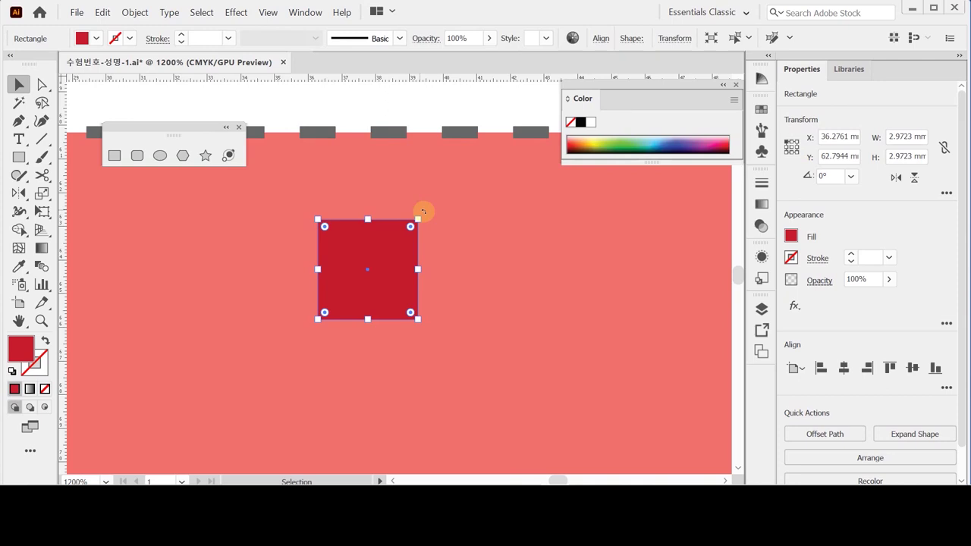
pyautogui.moveTo(423, 211); pyautogui.dragTo(465, 250)
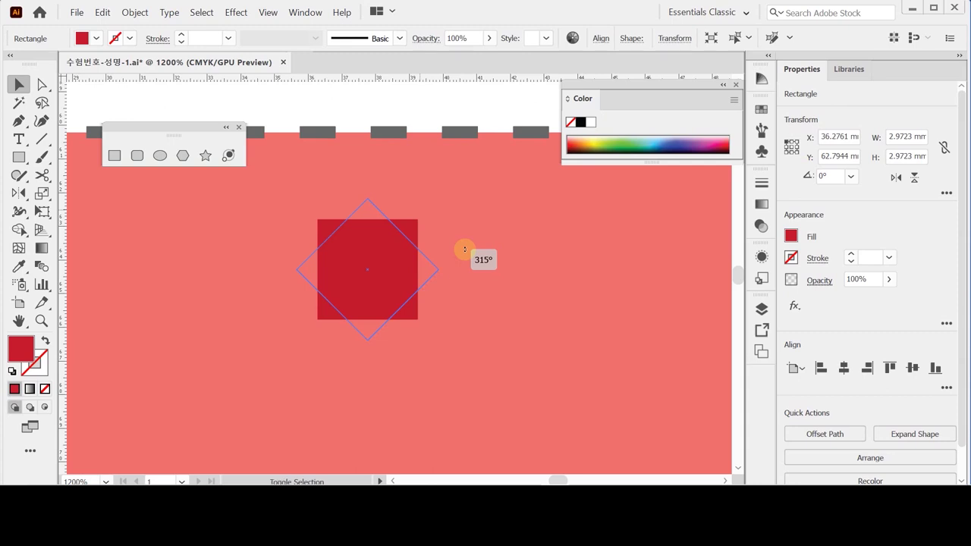
pyautogui.moveTo(465, 249); pyautogui.dragTo(466, 251)
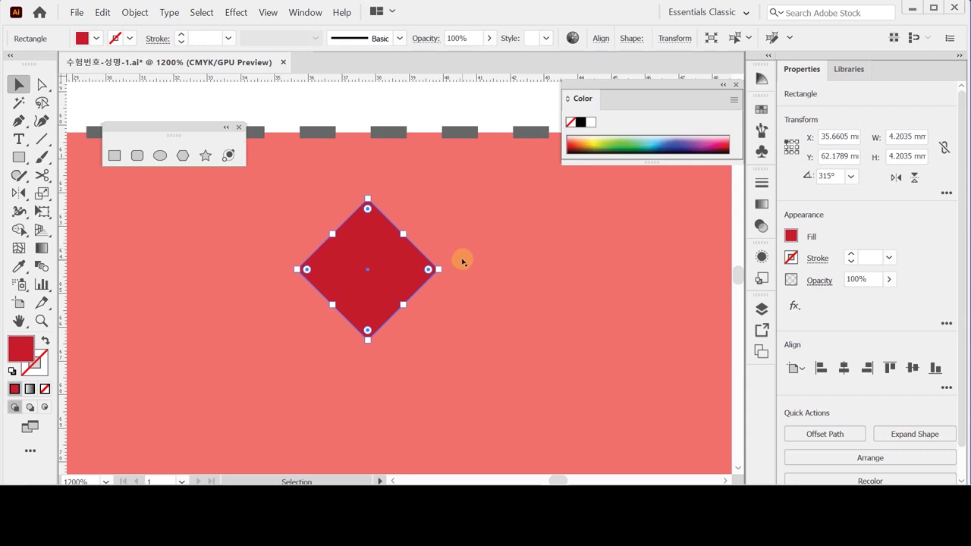
pyautogui.click(443, 320)
pyautogui.scroll(-3, 319, 326)
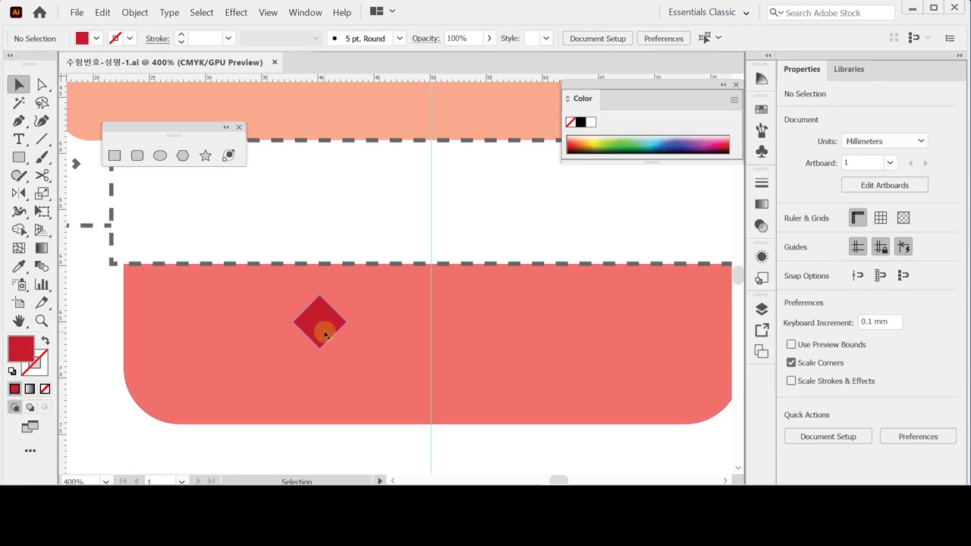
# - Place a copy of the diamond horizontally to its right at about X 42.6 mm, corner to corner with the original
pyautogui.click(323, 332)
pyautogui.click(326, 320)
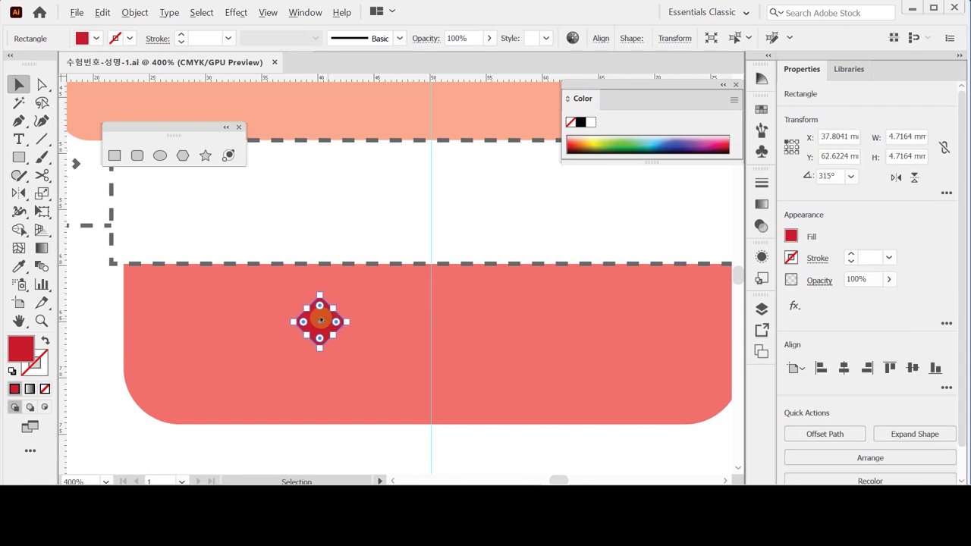
pyautogui.moveTo(323, 317); pyautogui.dragTo(355, 340)
pyautogui.hotkey('ctrl', '=')
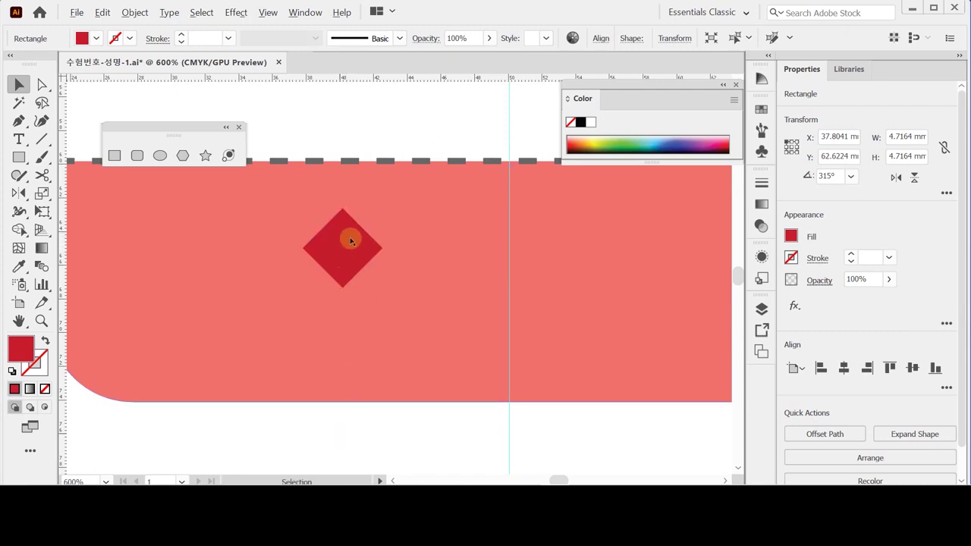
pyautogui.hotkey('ctrl', 'shift', 'a')
pyautogui.moveTo(349, 239); pyautogui.dragTo(435, 243)
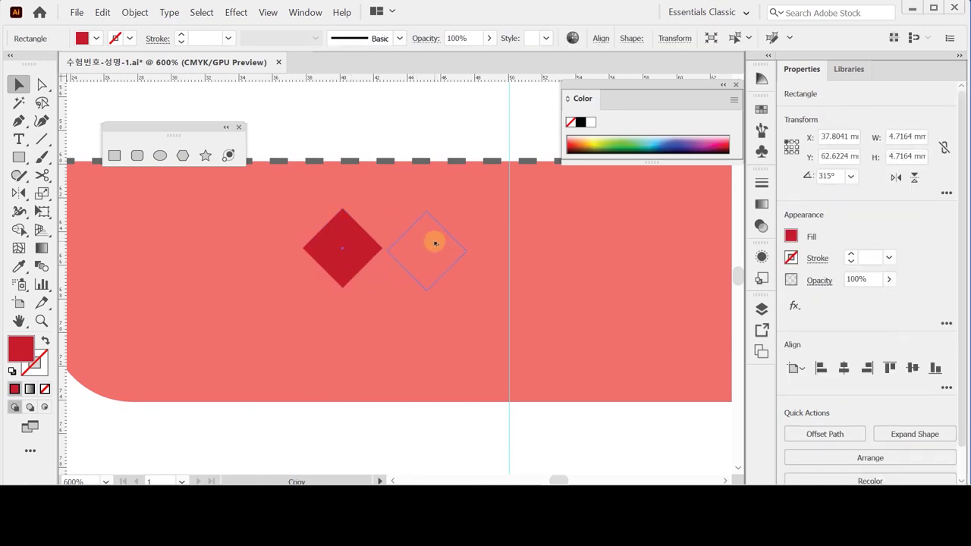
pyautogui.moveTo(434, 243); pyautogui.dragTo(430, 243)
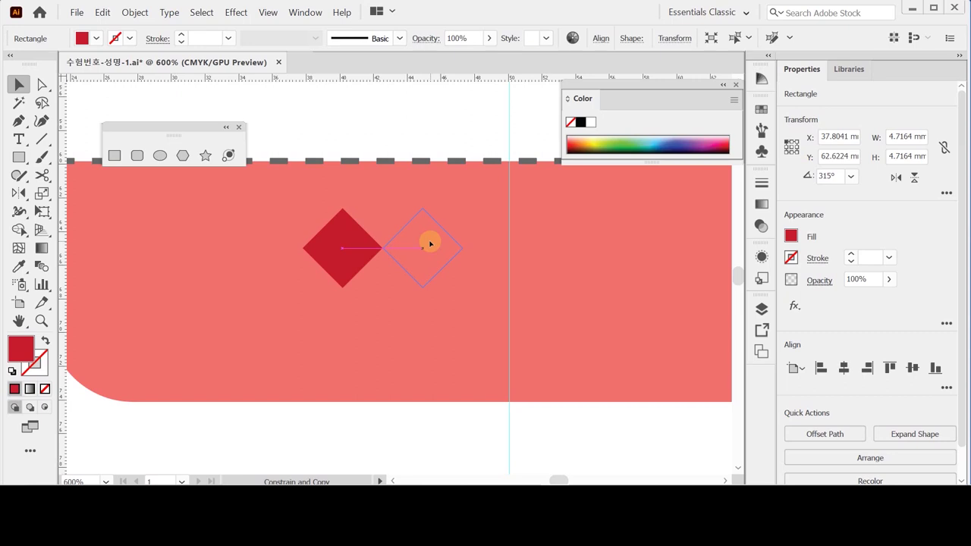
pyautogui.moveTo(429, 243); pyautogui.dragTo(427, 243)
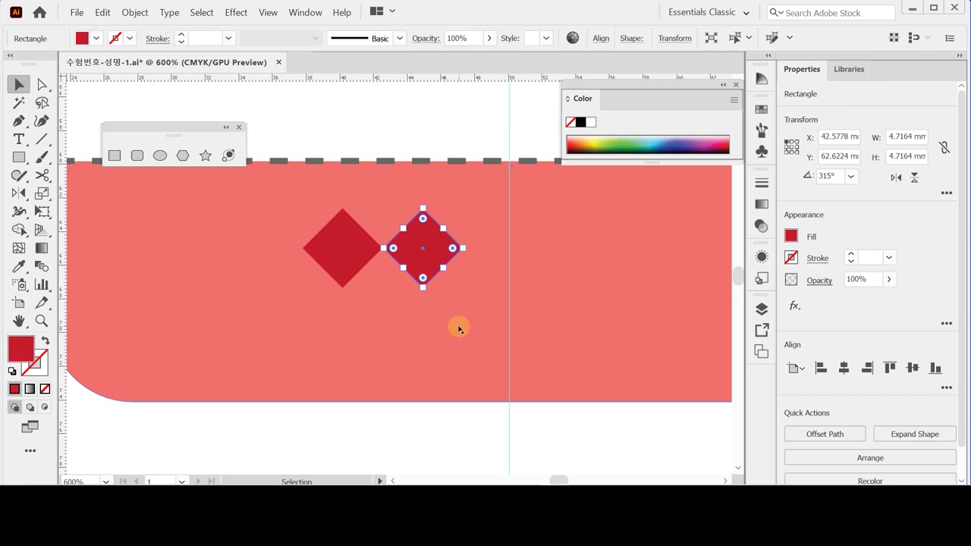
# - Repeat the diamond copy three more times at the same spacing to form a row of five
pyautogui.press('a')
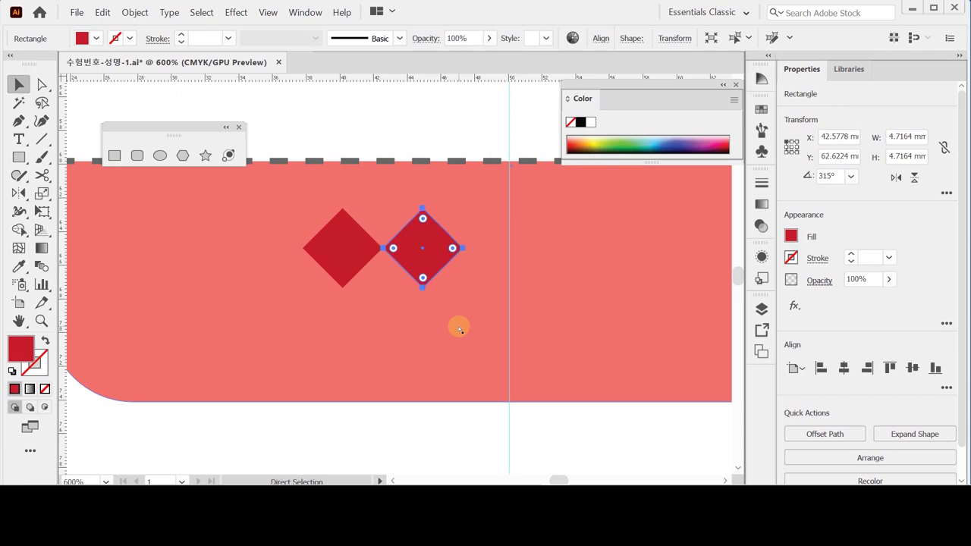
pyautogui.hotkey('ctrl', 'd')
pyautogui.hotkey('ctrl', 'd')
pyautogui.hotkey('ctrl', 'd')
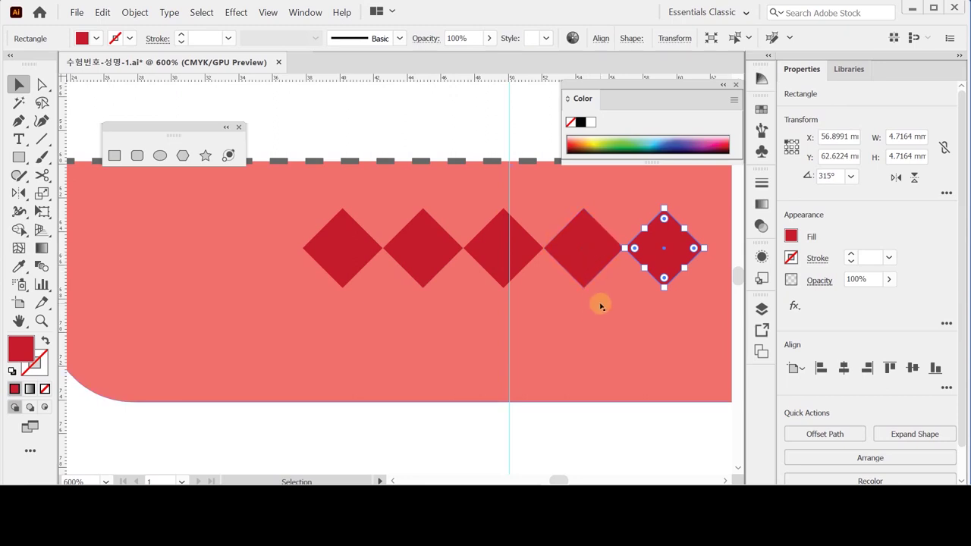
# - Copy the last four diamonds of the row into a second row below, offset half a diamond, at about X 40.2 mm, Y 66 mm
pyautogui.click(585, 246)
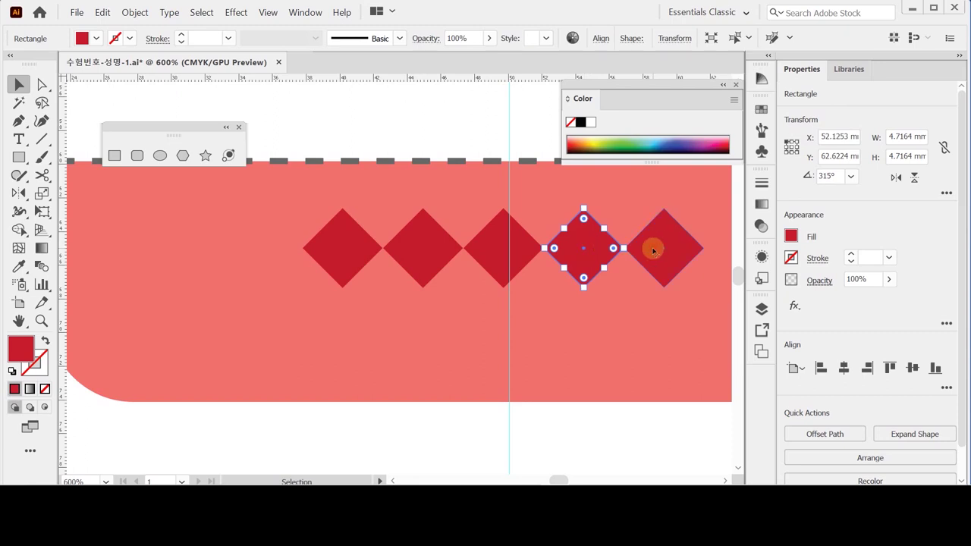
pyautogui.click(650, 247)
pyautogui.keyDown('shift'); pyautogui.click(581, 251); pyautogui.keyUp('shift')
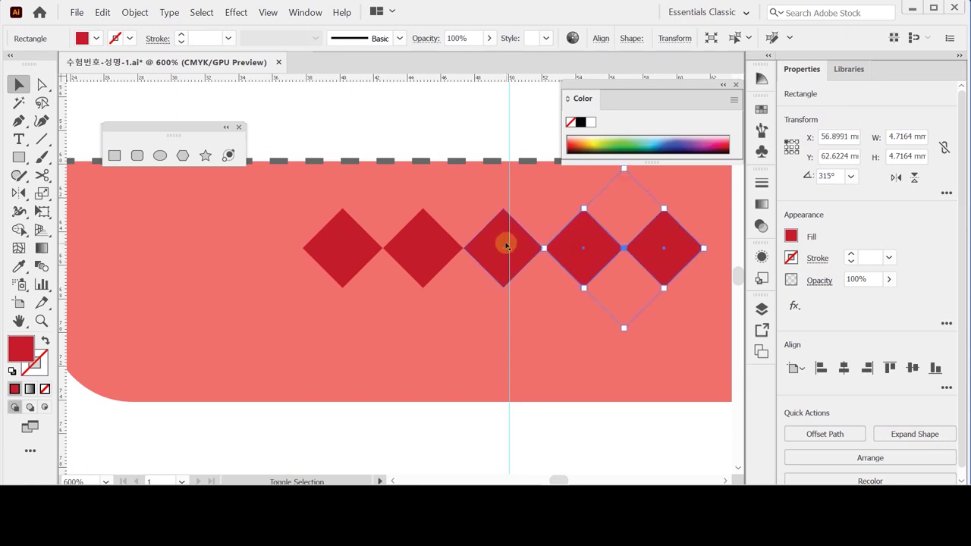
pyautogui.keyDown('shift'); pyautogui.click(496, 241); pyautogui.keyUp('shift')
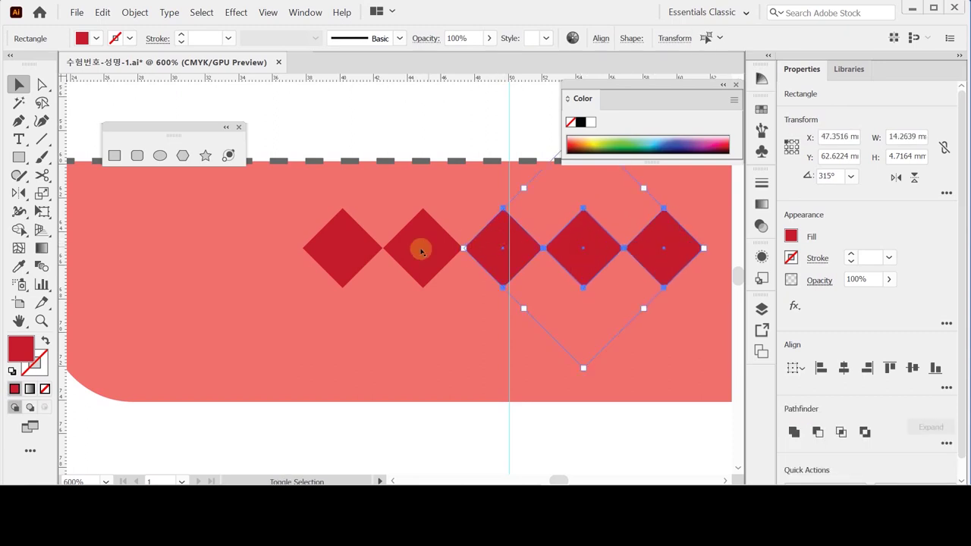
pyautogui.keyDown('shift'); pyautogui.click(410, 250); pyautogui.keyUp('shift')
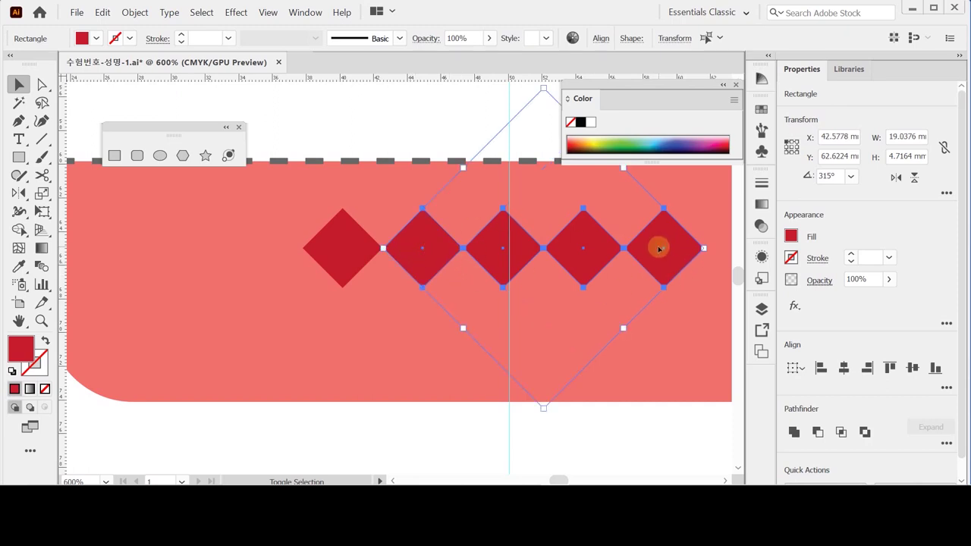
pyautogui.moveTo(659, 258); pyautogui.dragTo(618, 320)
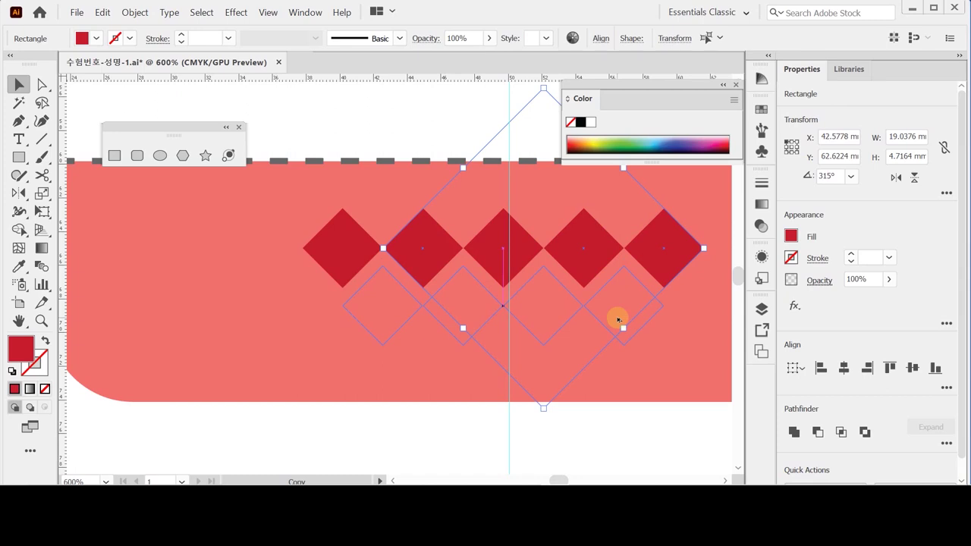
pyautogui.moveTo(619, 319); pyautogui.dragTo(618, 319)
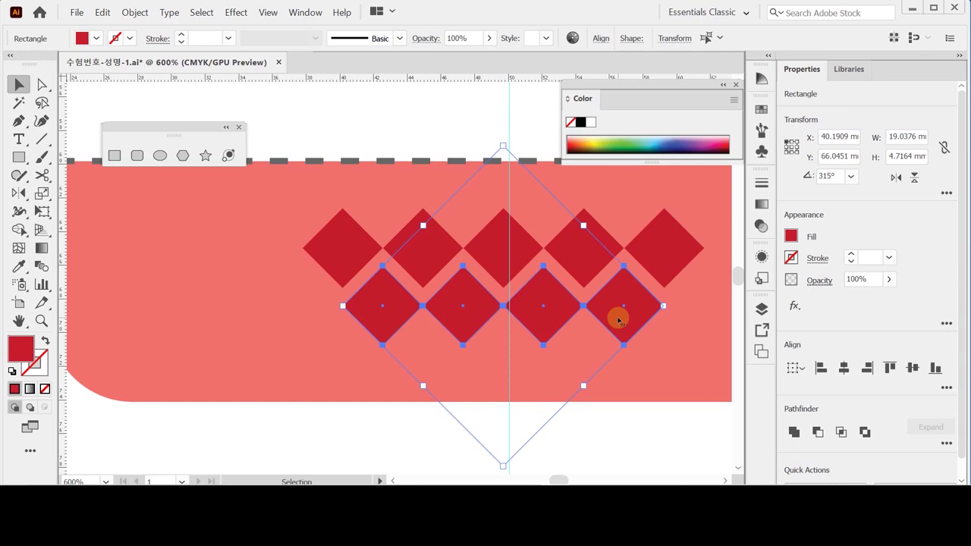
# - Select the five diamonds of the upper row together with the four below and group them
pyautogui.keyDown('ctrl'); pyautogui.keyDown('shift'); pyautogui.click(367, 250); pyautogui.keyUp('shift'); pyautogui.keyUp('ctrl')
pyautogui.keyDown('ctrl'); pyautogui.keyDown('shift'); pyautogui.click(449, 250); pyautogui.keyUp('shift'); pyautogui.keyUp('ctrl')
pyautogui.keyDown('ctrl'); pyautogui.keyDown('shift'); pyautogui.click(510, 250); pyautogui.keyUp('shift'); pyautogui.keyUp('ctrl')
pyautogui.keyDown('ctrl'); pyautogui.keyDown('shift'); pyautogui.click(574, 248); pyautogui.keyUp('shift'); pyautogui.keyUp('ctrl')
pyautogui.keyDown('ctrl'); pyautogui.keyDown('shift'); pyautogui.click(659, 245); pyautogui.keyUp('shift'); pyautogui.keyUp('ctrl')
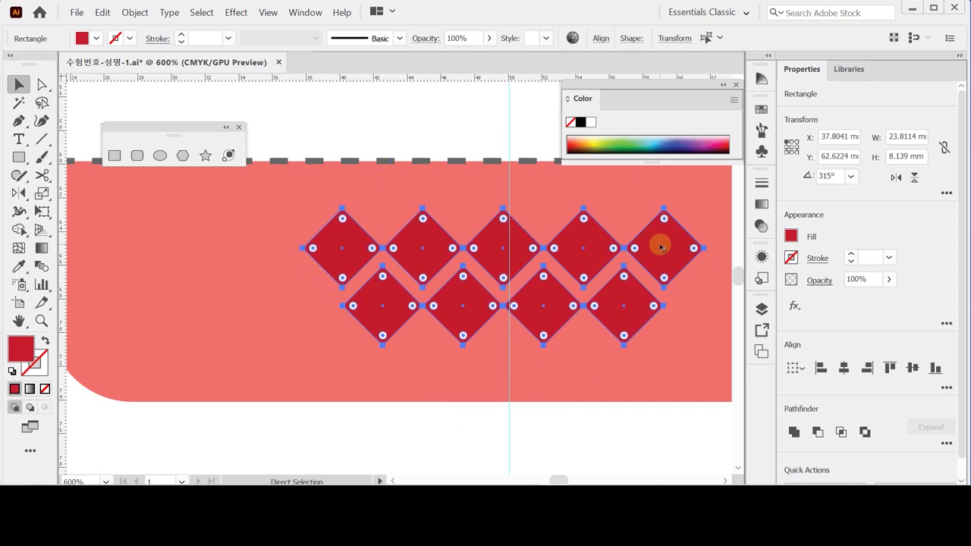
pyautogui.hotkey('ctrl', 'g')
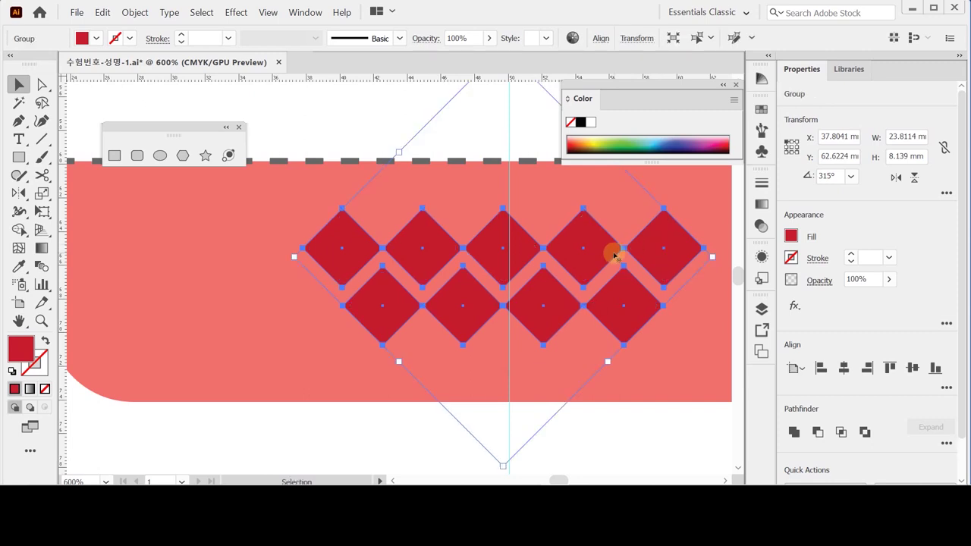
# - Nudge the diamond group right to X 38.2 mm to centre it on the vertical guide, and deselect it
pyautogui.moveTo(511, 223); pyautogui.dragTo(498, 230)
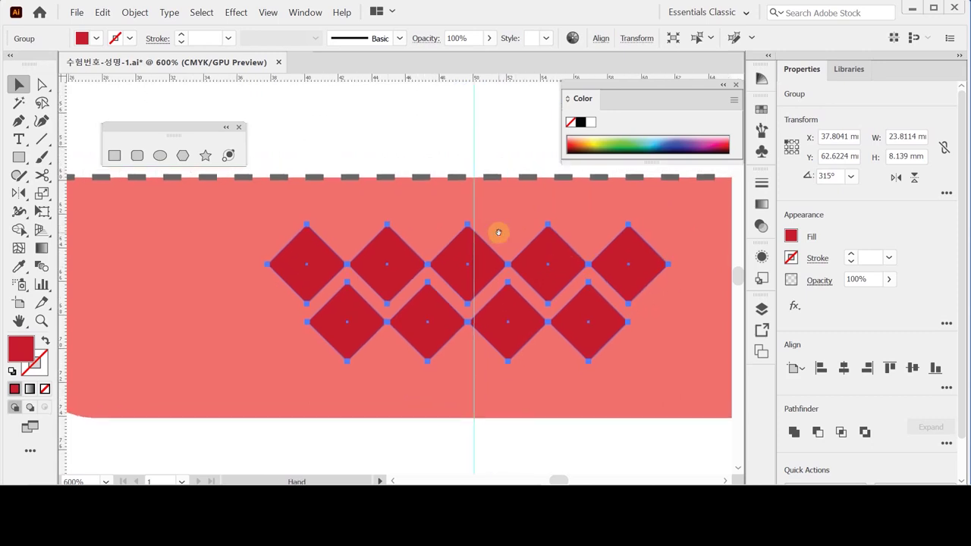
pyautogui.press('Right')
pyautogui.press('Right')
pyautogui.press('Right')
pyautogui.press('Right')
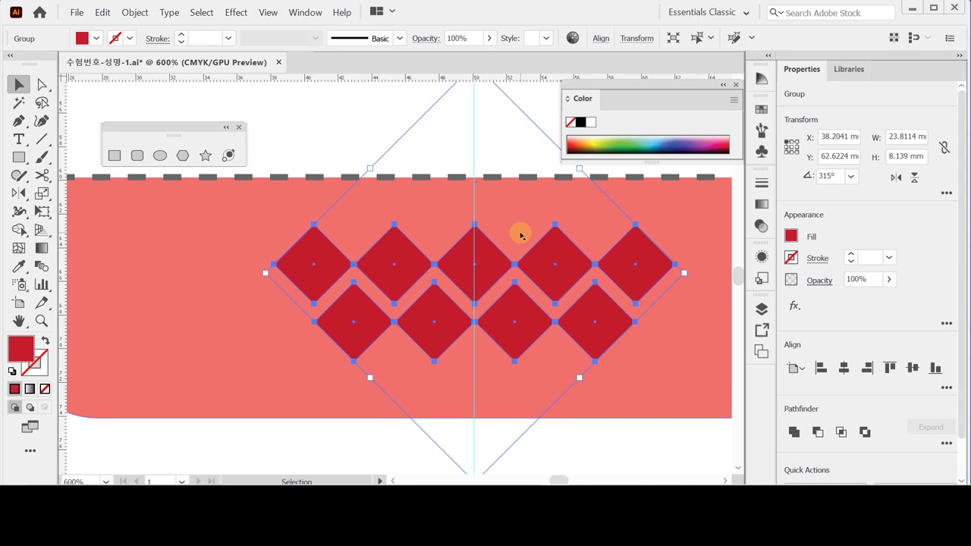
pyautogui.keyDown('ctrl'); pyautogui.keyDown('alt'); pyautogui.click(434, 238); pyautogui.keyUp('alt'); pyautogui.keyUp('ctrl')
pyautogui.keyDown('ctrl'); pyautogui.keyDown('alt'); pyautogui.click(428, 258); pyautogui.keyUp('alt'); pyautogui.keyUp('ctrl')
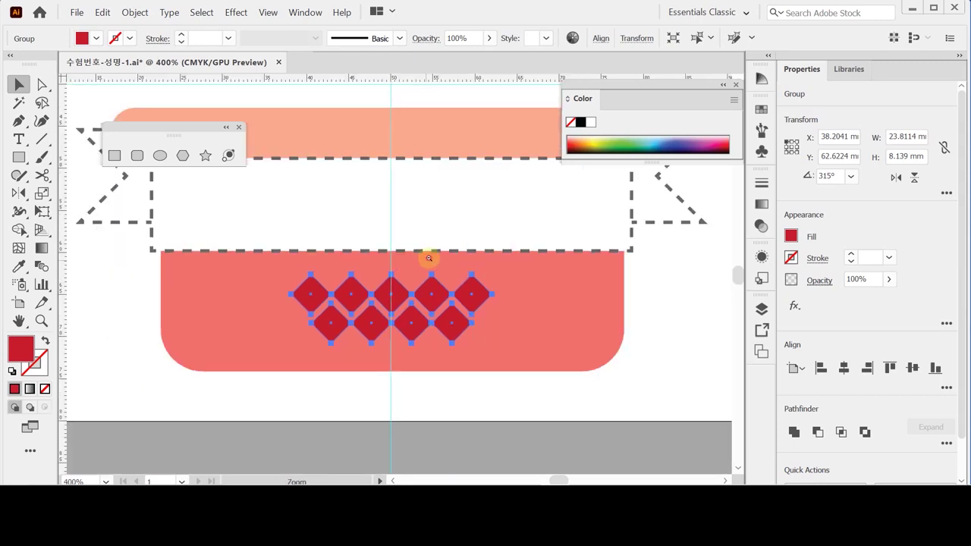
pyautogui.keyDown('ctrl'); pyautogui.keyDown('alt'); pyautogui.click(436, 251); pyautogui.keyUp('alt'); pyautogui.keyUp('ctrl')
pyautogui.moveTo(405, 184); pyautogui.dragTo(420, 279)
pyautogui.click(412, 249)
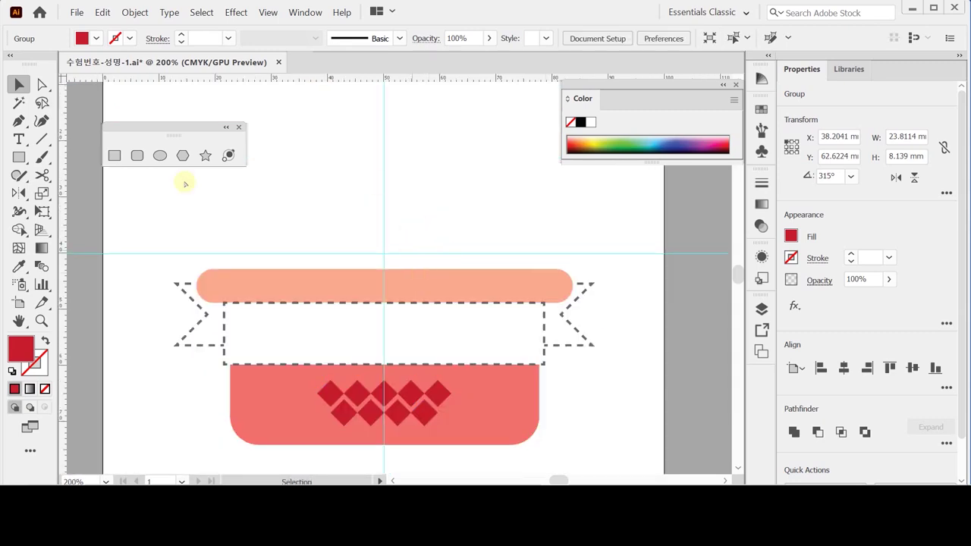
# - Set up the Rounded Rectangle tool with no fill and a stroke colour of C 0, M 80, Y 40
pyautogui.click(140, 155)
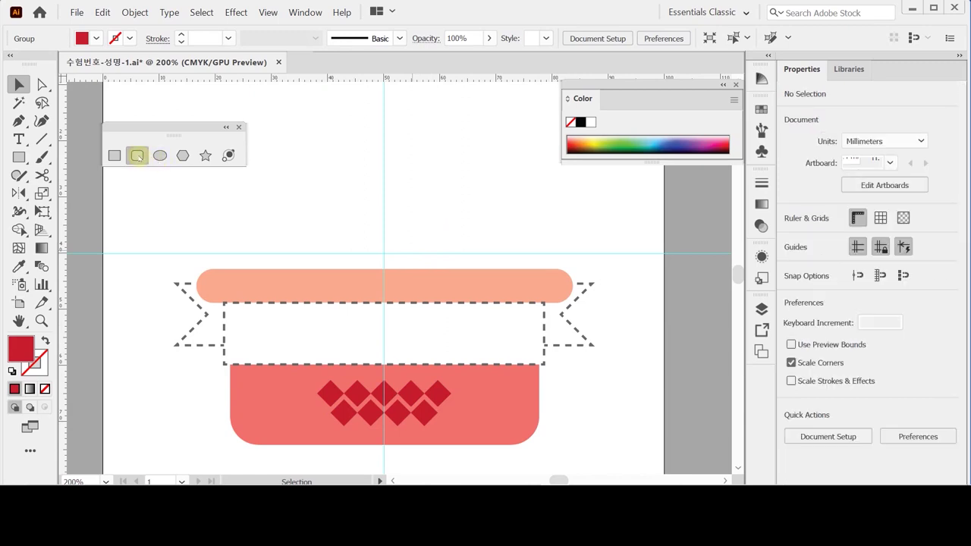
pyautogui.click(137, 156)
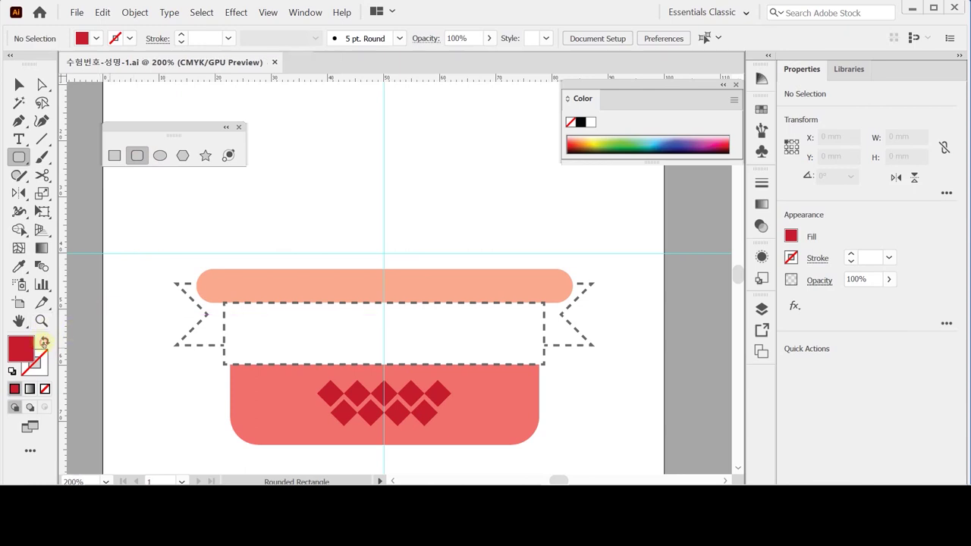
pyautogui.click(46, 342)
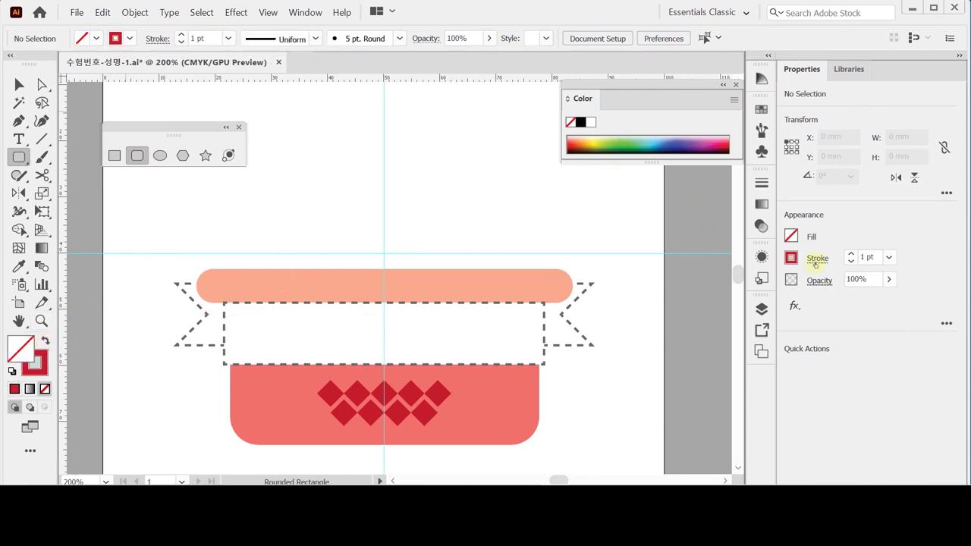
pyautogui.click(790, 259)
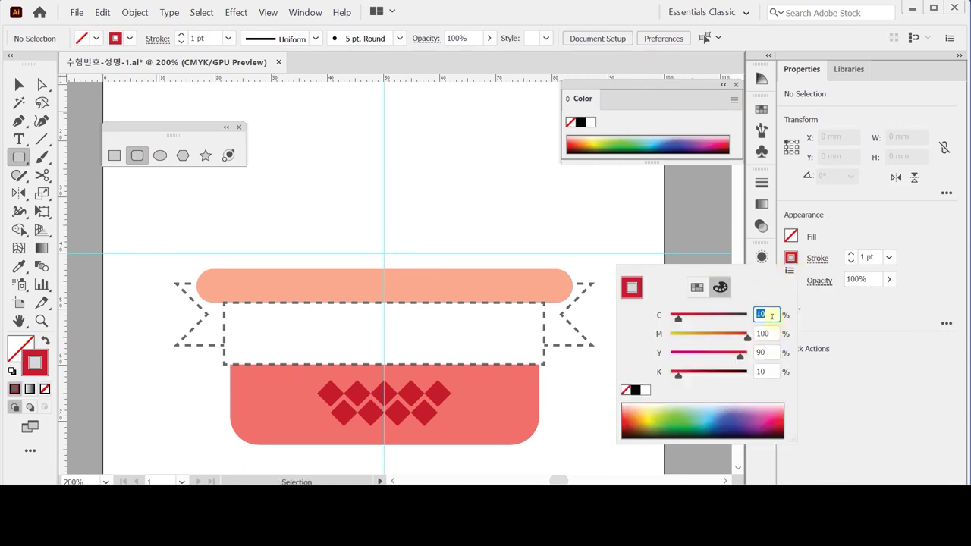
pyautogui.write('0')
pyautogui.press('Tab')
pyautogui.write('80')
pyautogui.press('Tab')
pyautogui.write('40')
pyautogui.press('Tab')
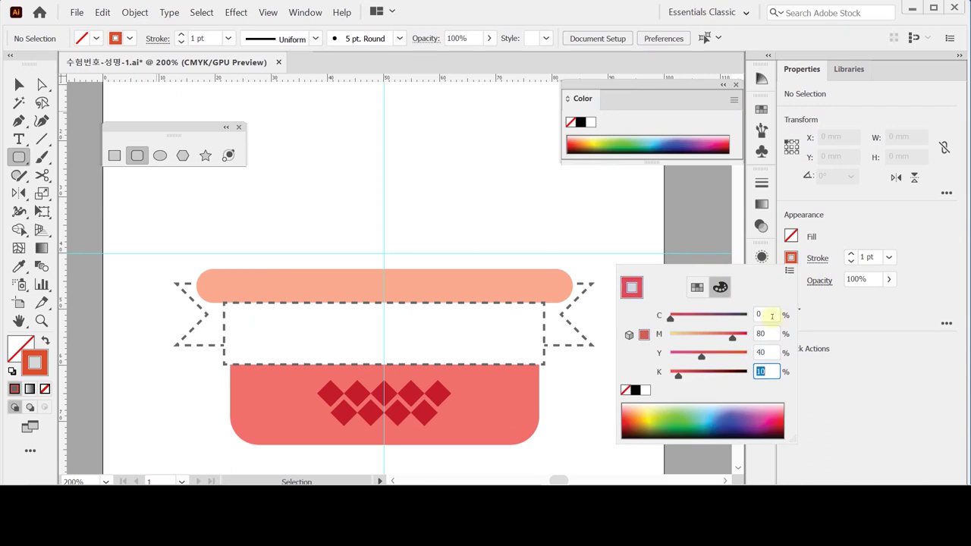
pyautogui.press('Return')
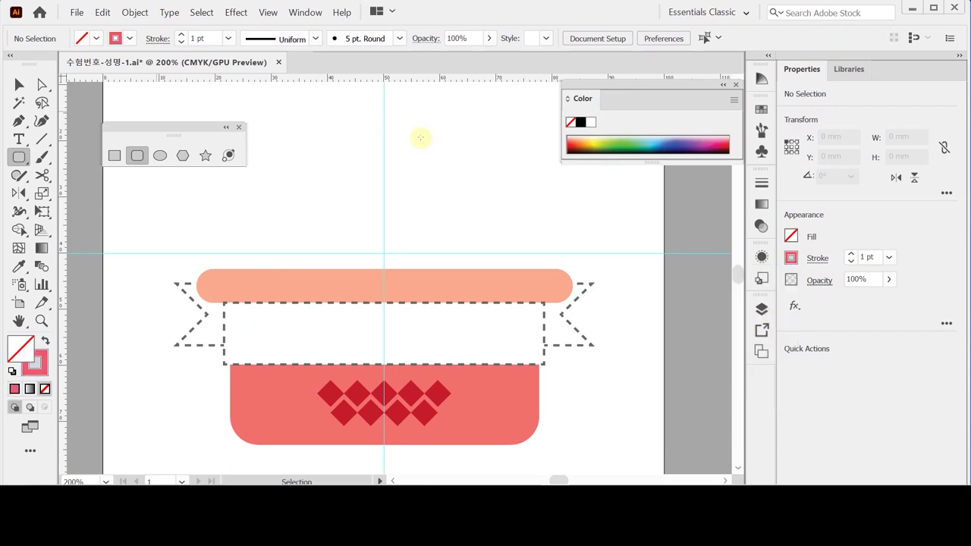
# - Draw a 50 x 45 mm rounded rectangle with a 13 mm corner radius, centred on the vertical guide above the basket
pyautogui.moveTo(382, 147); pyautogui.dragTo(386, 177)
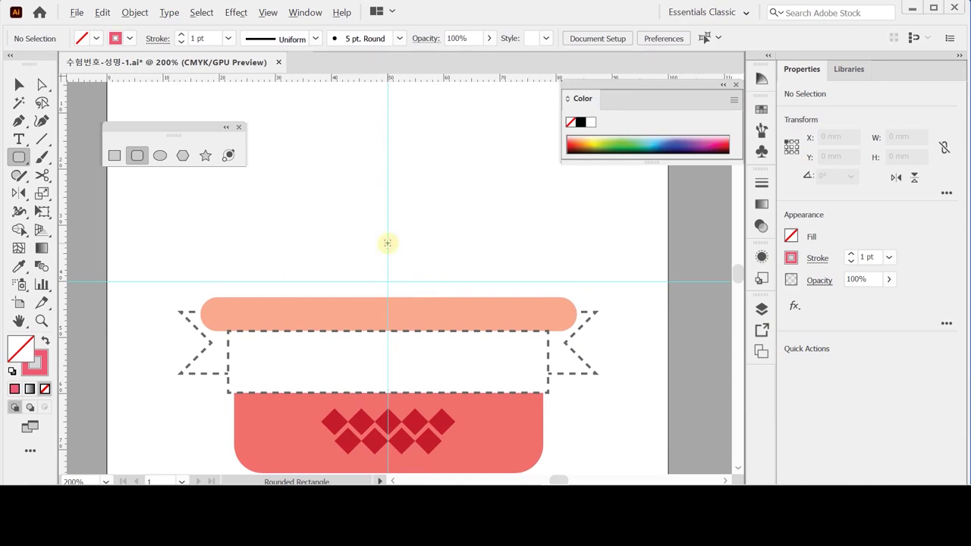
pyautogui.click(388, 243)
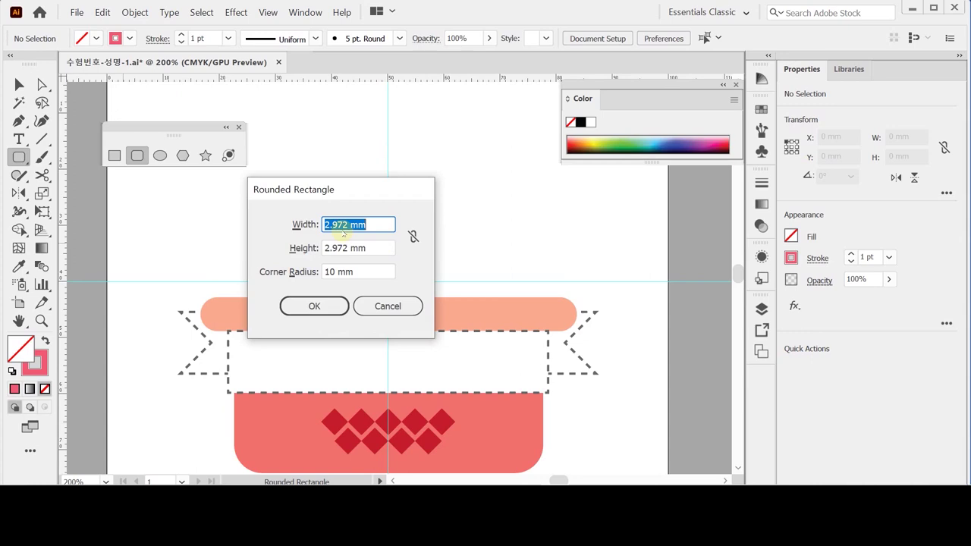
pyautogui.write('50')
pyautogui.press('Tab')
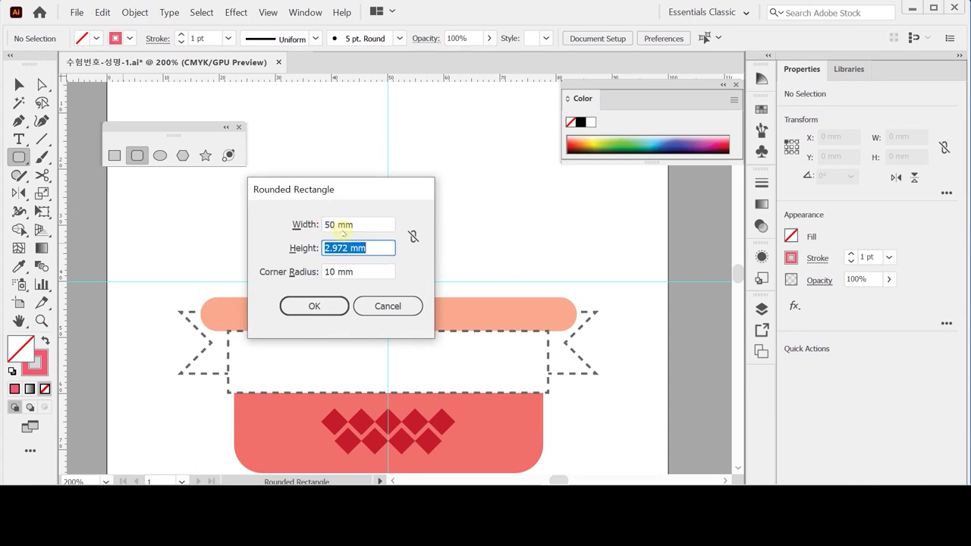
pyautogui.write('45')
pyautogui.press('Tab')
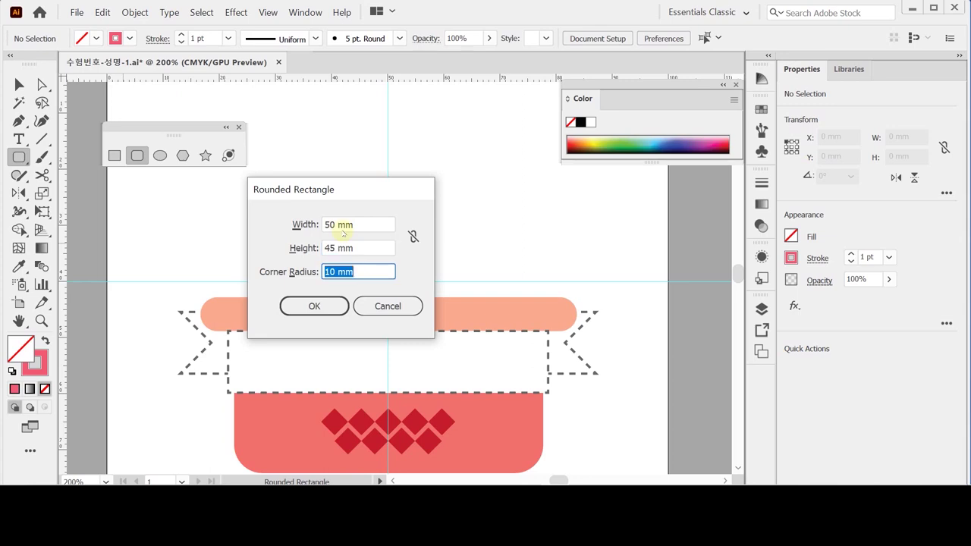
pyautogui.write('13')
pyautogui.press('Return')
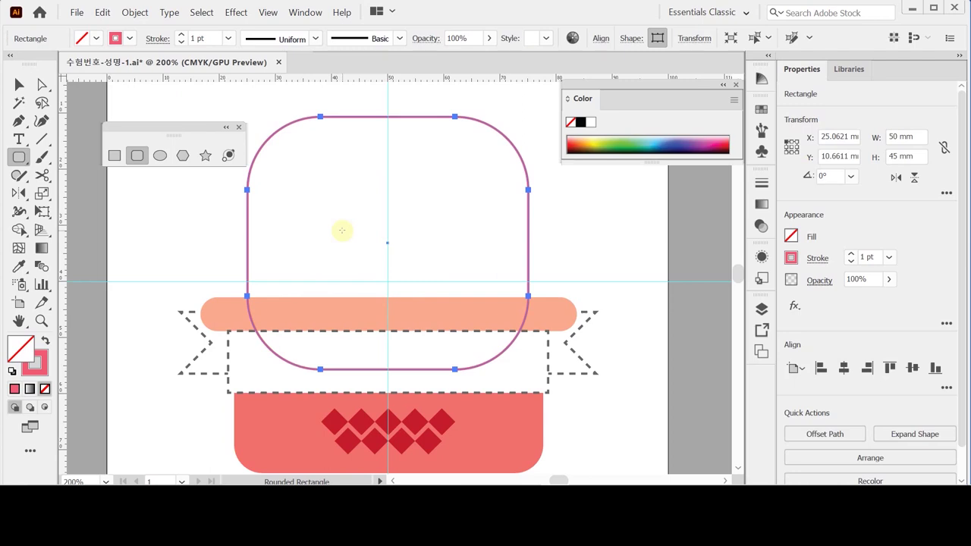
# - Set the rounded rectangle's stroke weight to 10 pt and nudge it down to Y 11.76 mm
pyautogui.press('Down')
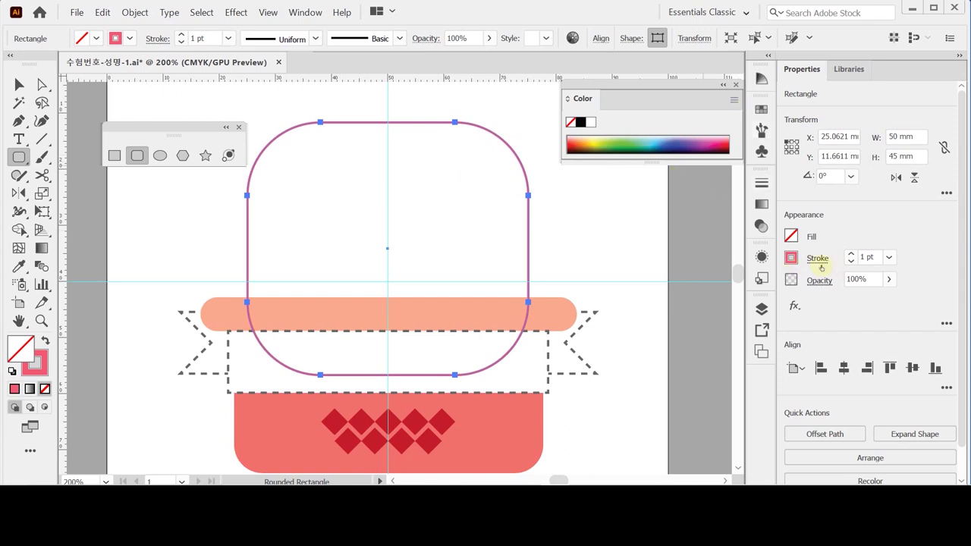
pyautogui.click(888, 257)
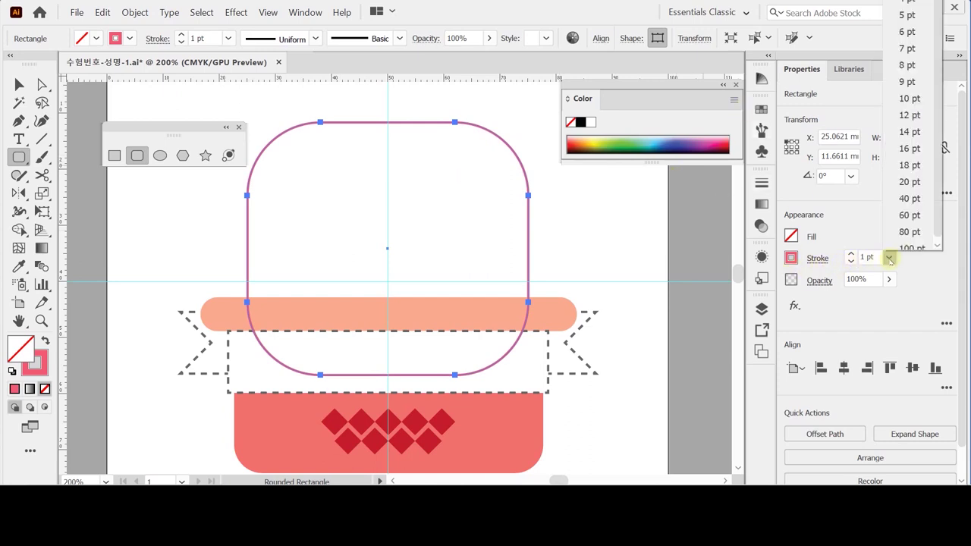
pyautogui.click(923, 98)
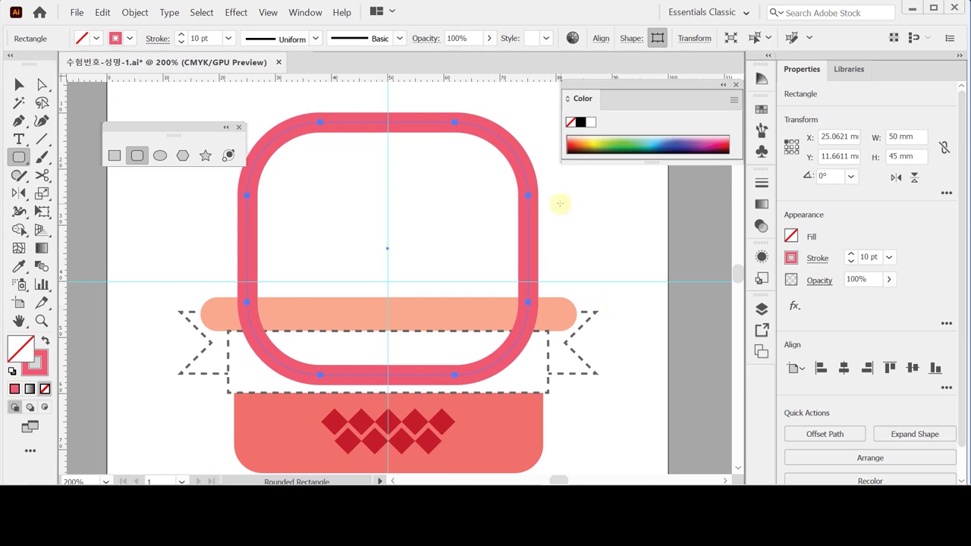
pyautogui.press('Down')
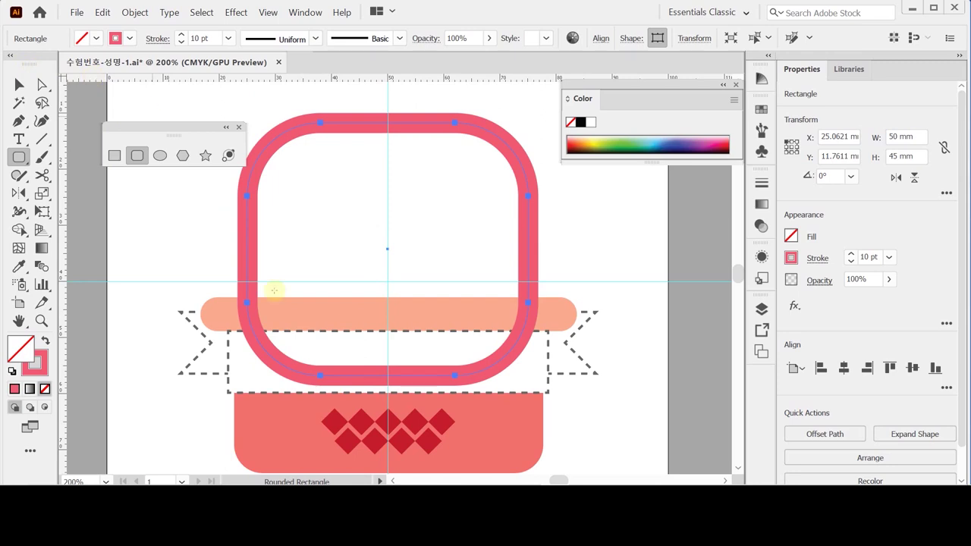
# - Delete the rounded rectangle's two bottom anchor points to leave an open handle arch above the basket rim
pyautogui.press('a')
pyautogui.click(320, 374)
pyautogui.click(320, 375)
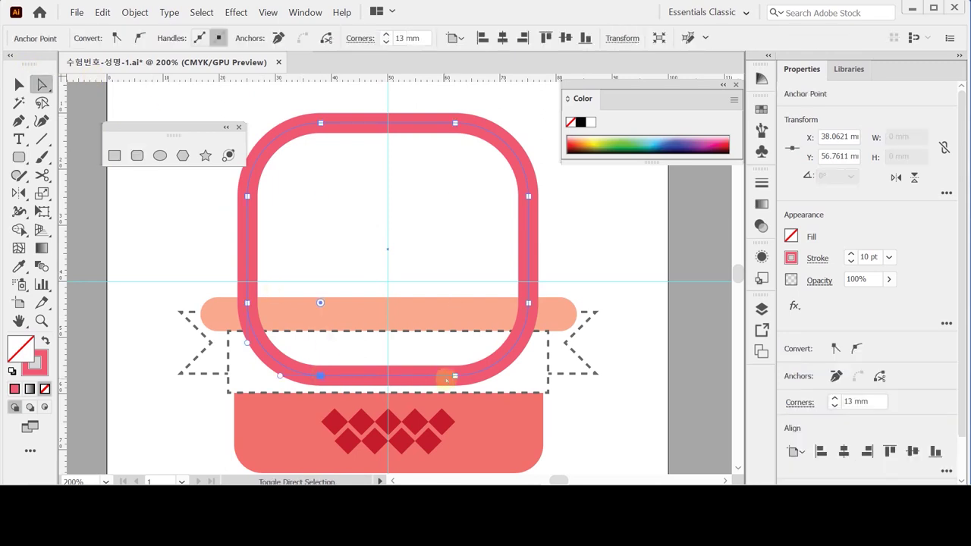
pyautogui.keyDown('shift'); pyautogui.click(455, 375); pyautogui.keyUp('shift')
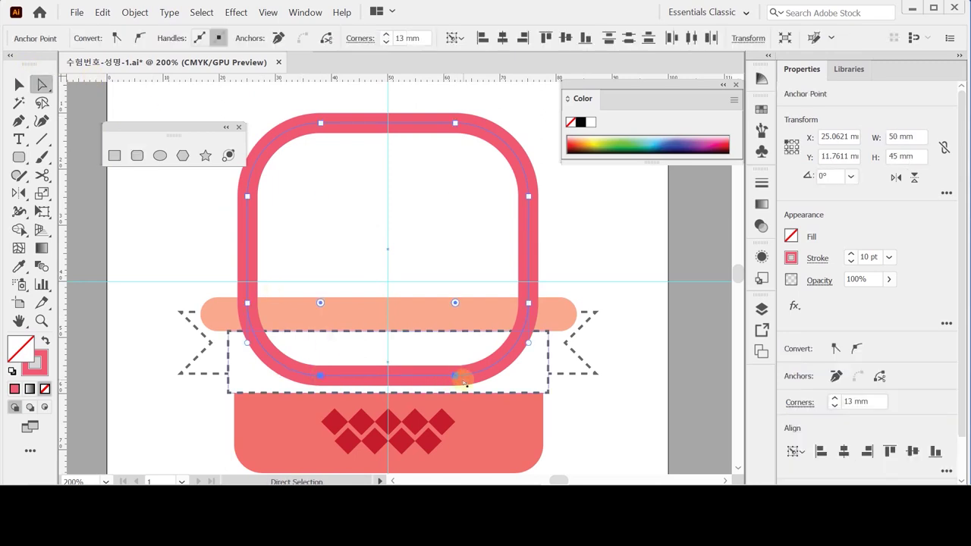
pyautogui.press('Delete')
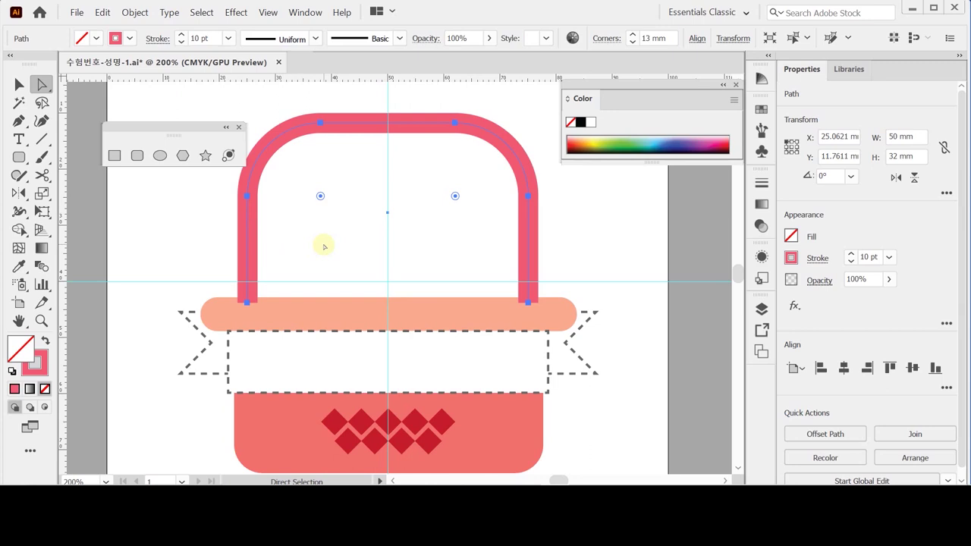
# - Convert the handle arch's stroke into a filled shape with Outline Stroke
pyautogui.press('ctrl')
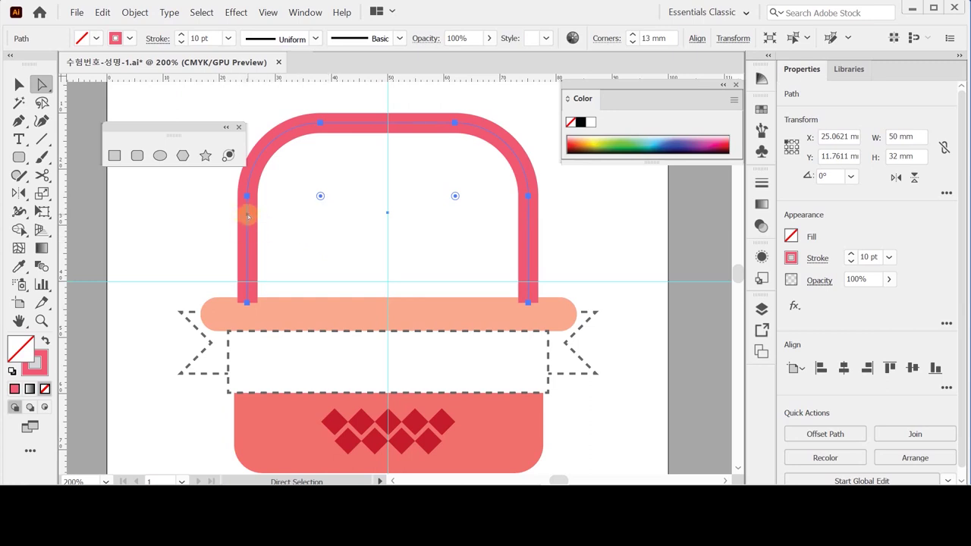
pyautogui.click(135, 12)
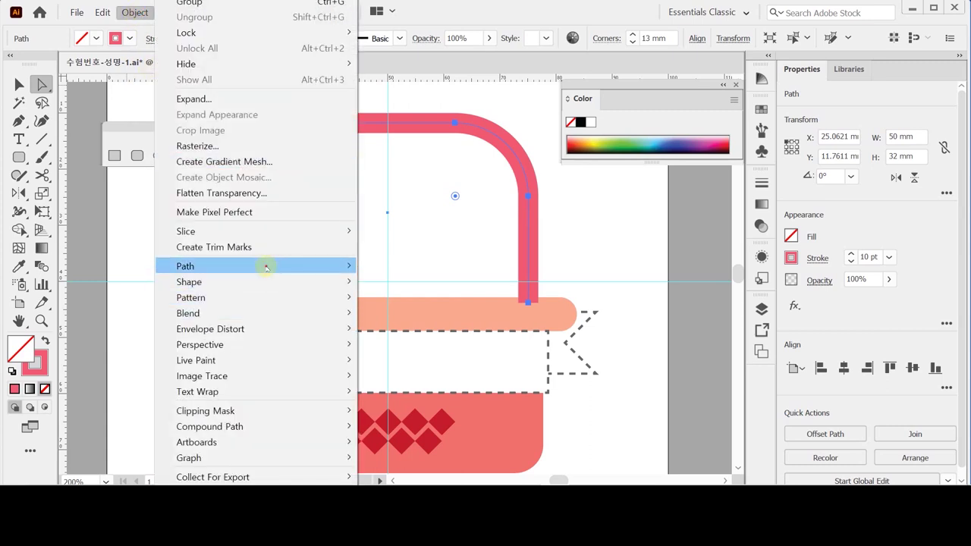
pyautogui.moveTo(267, 268)
pyautogui.click(448, 303)
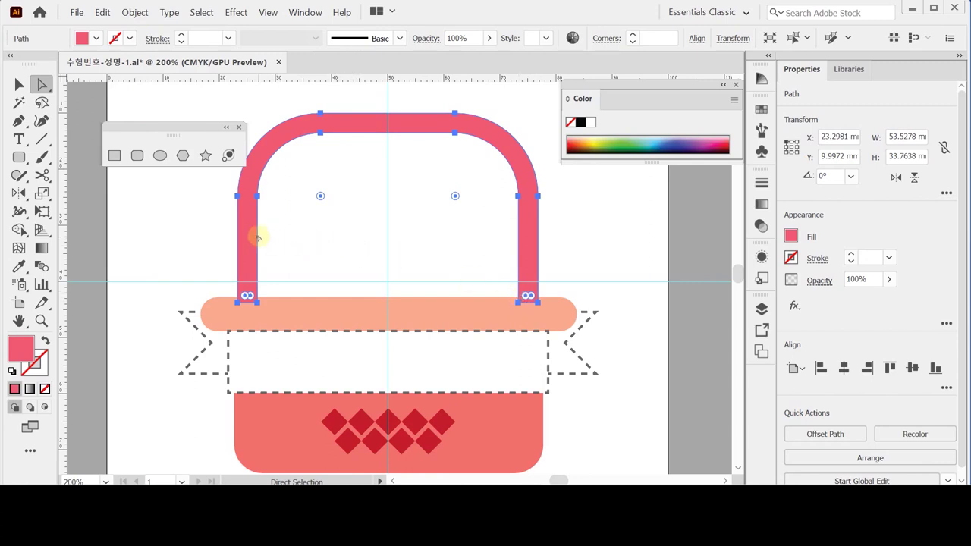
# - Paste the copied 10 pt stroked handle path directly in front of the filled handle arch
pyautogui.click(134, 12)
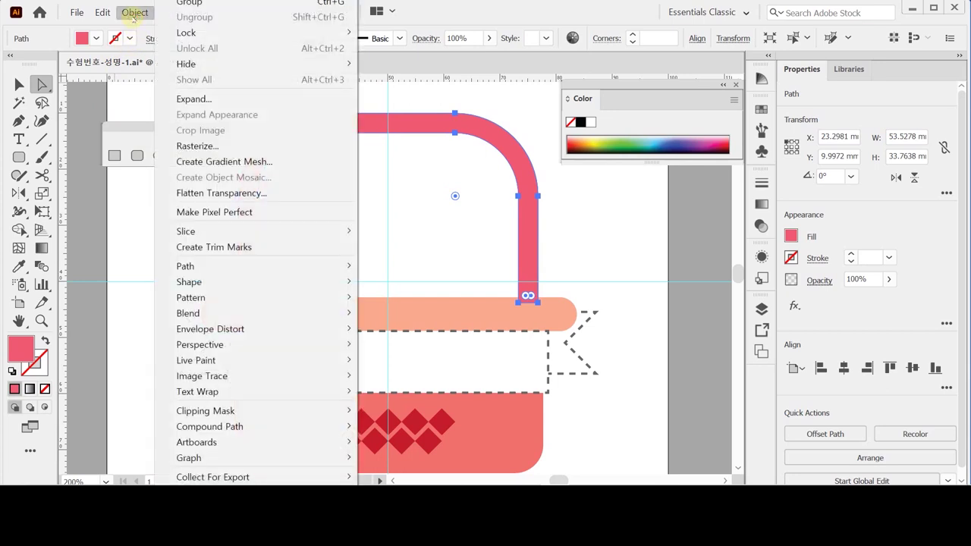
pyautogui.moveTo(103, 12)
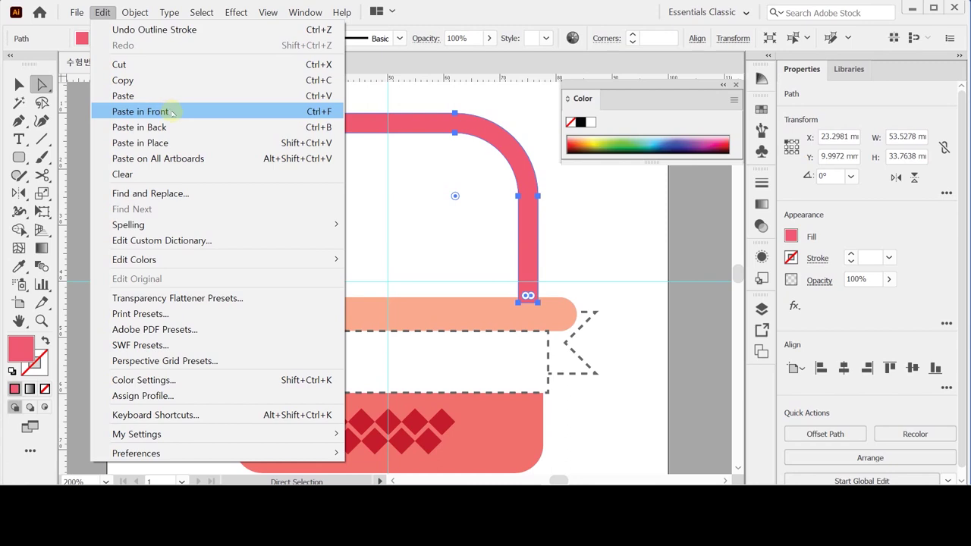
pyautogui.click(173, 113)
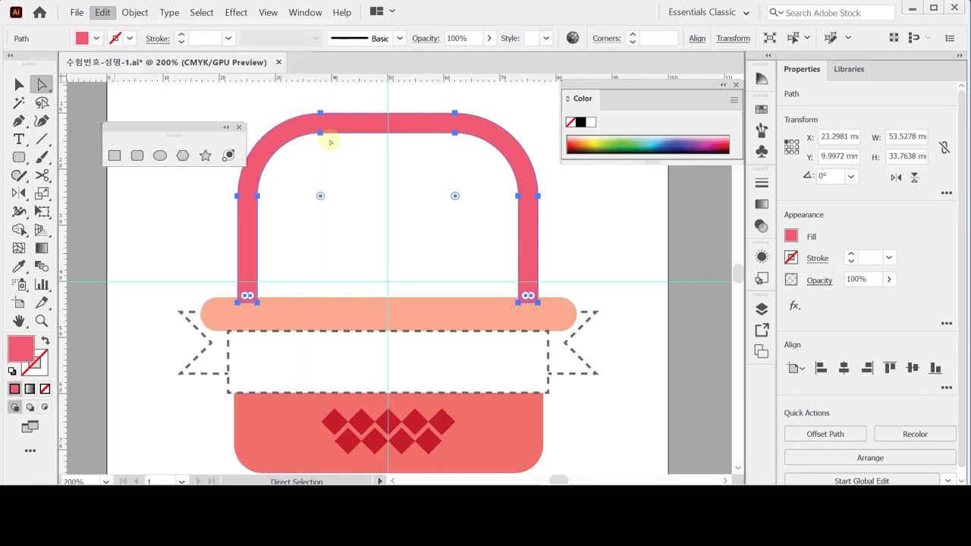
pyautogui.hotkey('shift', 'x')
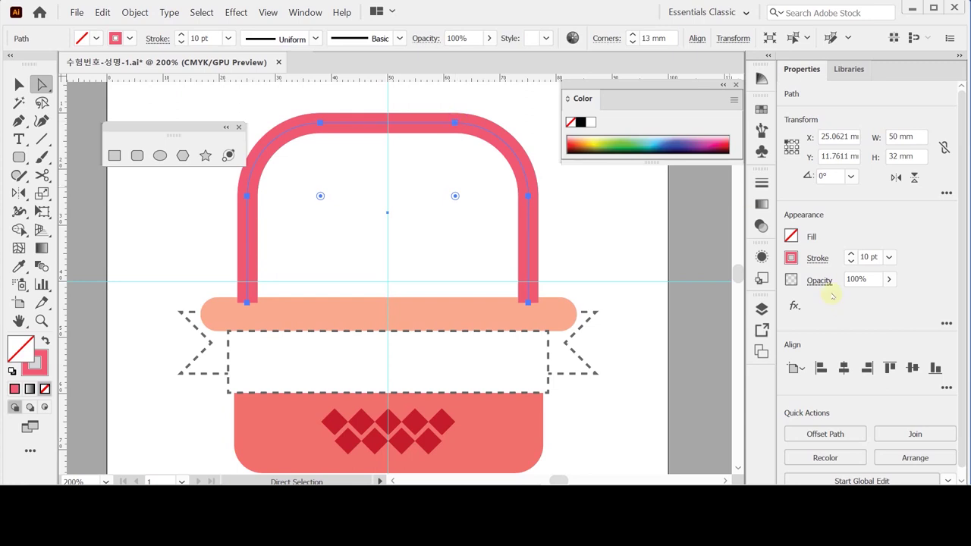
# - Set the magenta value of the front handle path's stroke colour to 60%
pyautogui.click(791, 258)
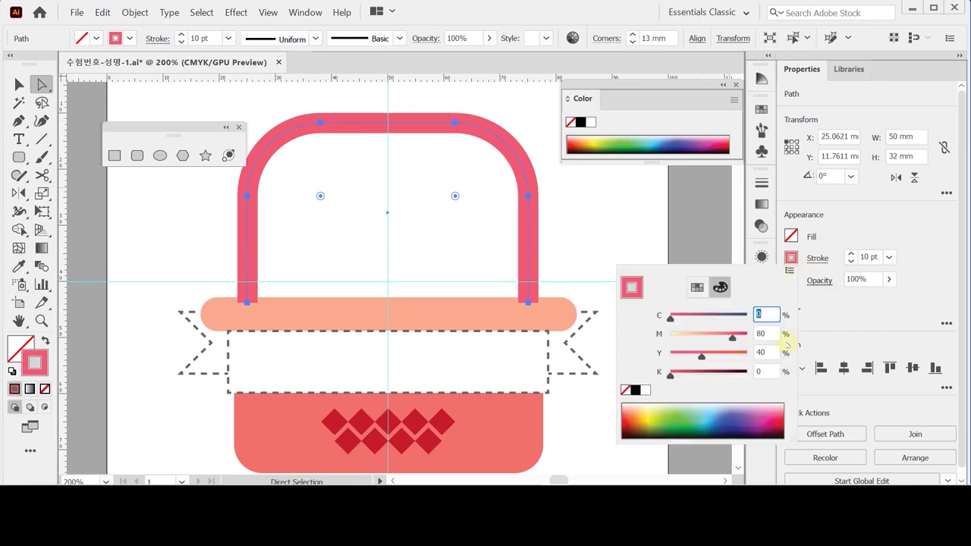
pyautogui.click(765, 335)
pyautogui.write('60')
pyautogui.press('Tab')
pyautogui.press('Return')
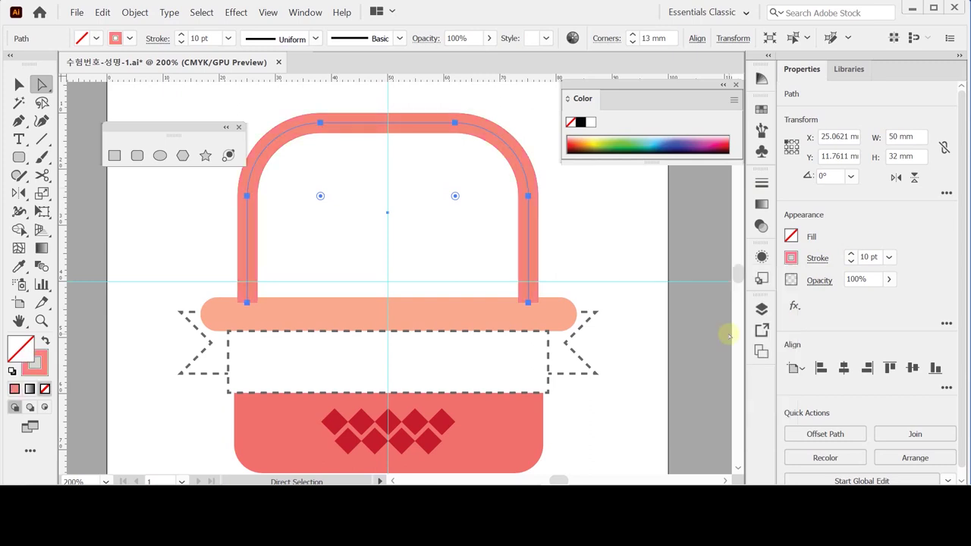
# - Set the front handle path's stroke to 12 pt and make it a dashed line with a 5 pt dash
pyautogui.click(817, 258)
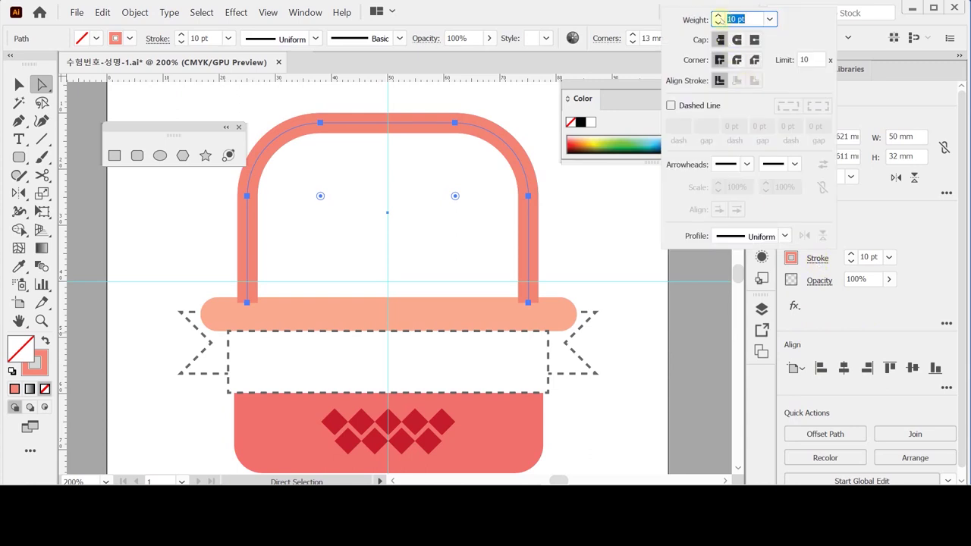
pyautogui.click(717, 17)
pyautogui.click(718, 17)
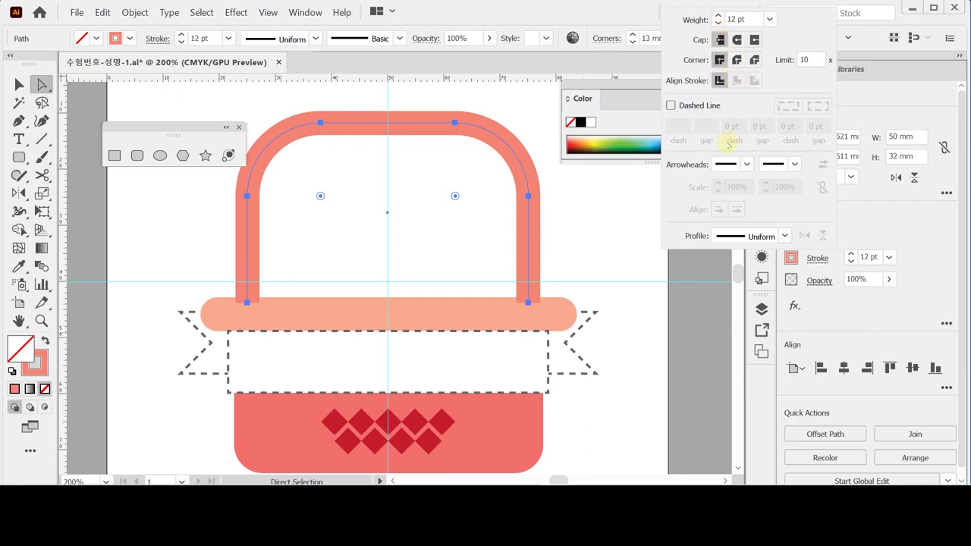
pyautogui.click(670, 105)
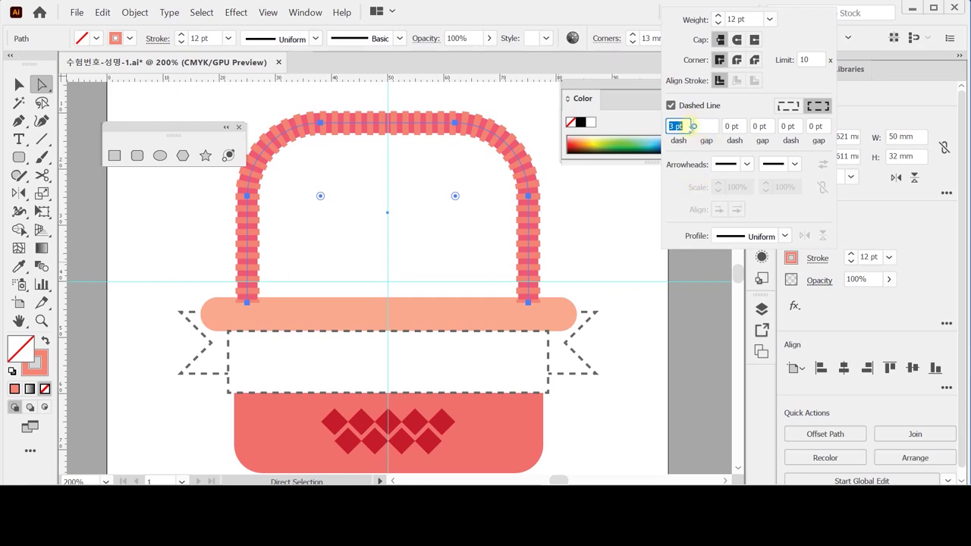
pyautogui.write('5')
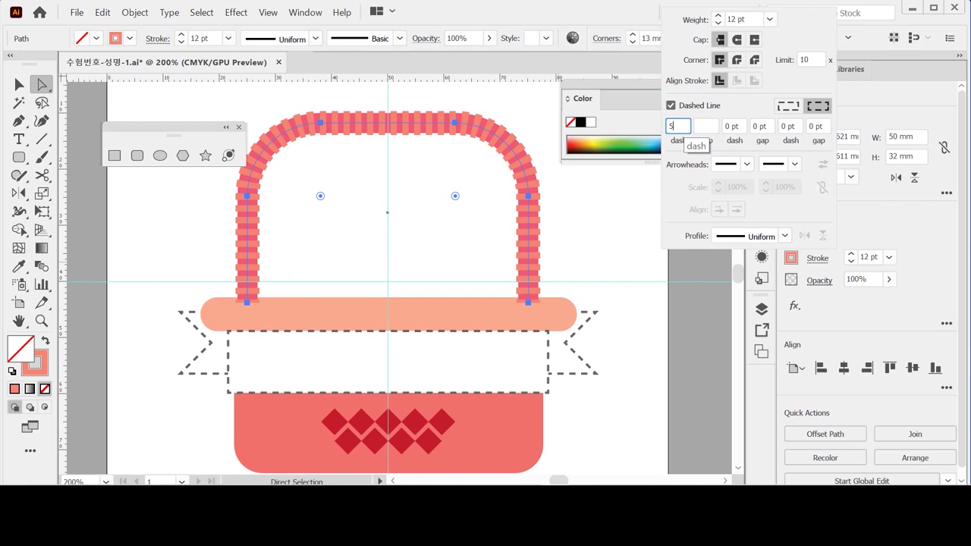
pyautogui.press('Tab')
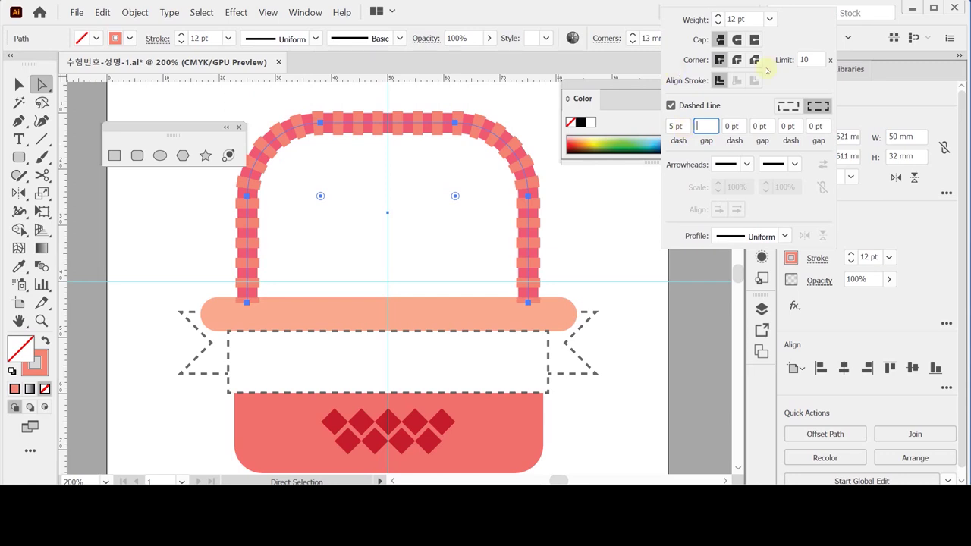
pyautogui.click(864, 103)
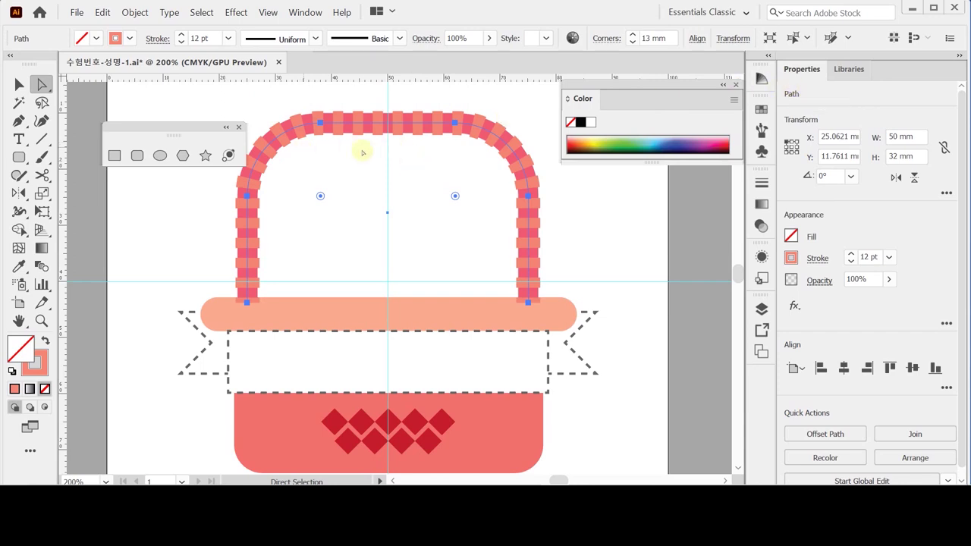
# - Select the filled handle arch together with the dashed arch on top of it
pyautogui.click(18, 84)
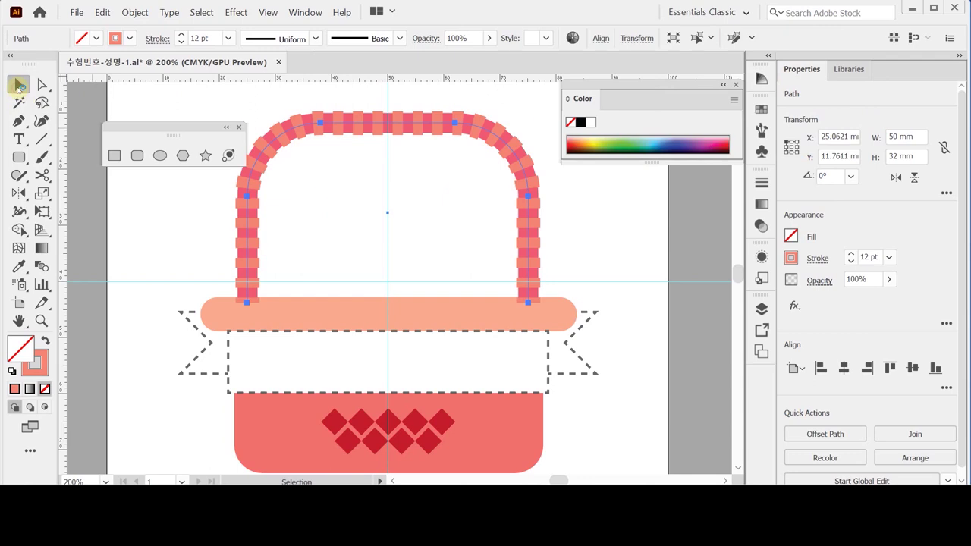
pyautogui.moveTo(122, 139); pyautogui.dragTo(97, 120)
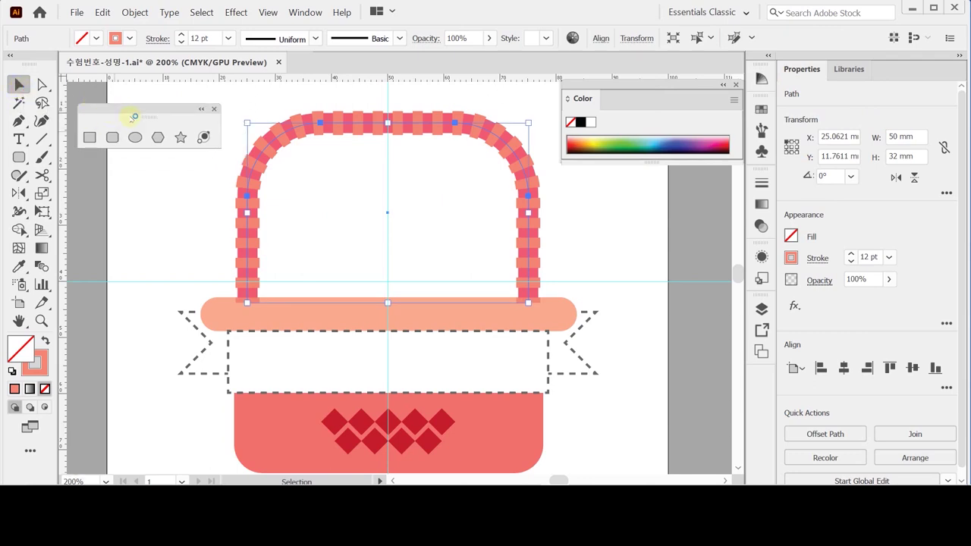
pyautogui.moveTo(182, 180); pyautogui.dragTo(296, 241)
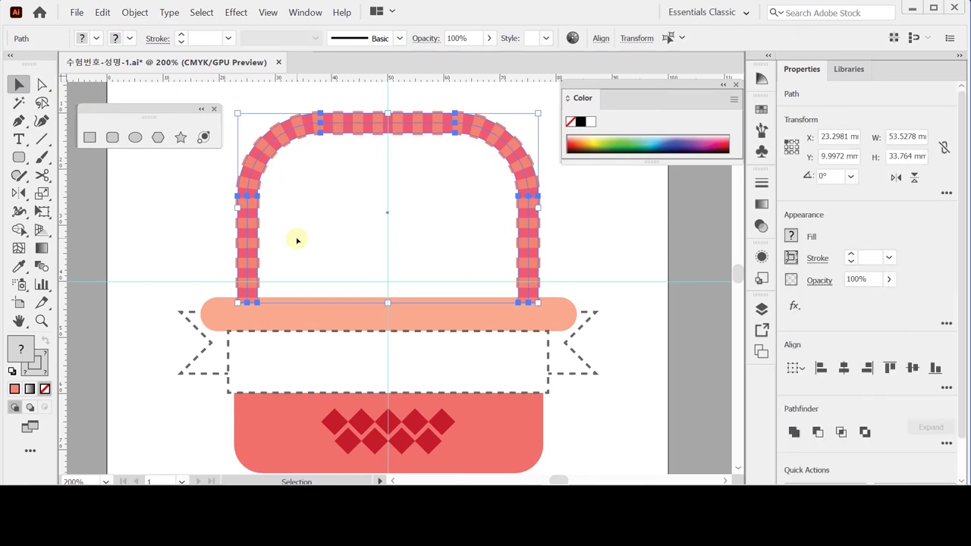
pyautogui.hotkey('ctrl', 'z')
pyautogui.hotkey('ctrl', 'shift', 'z')
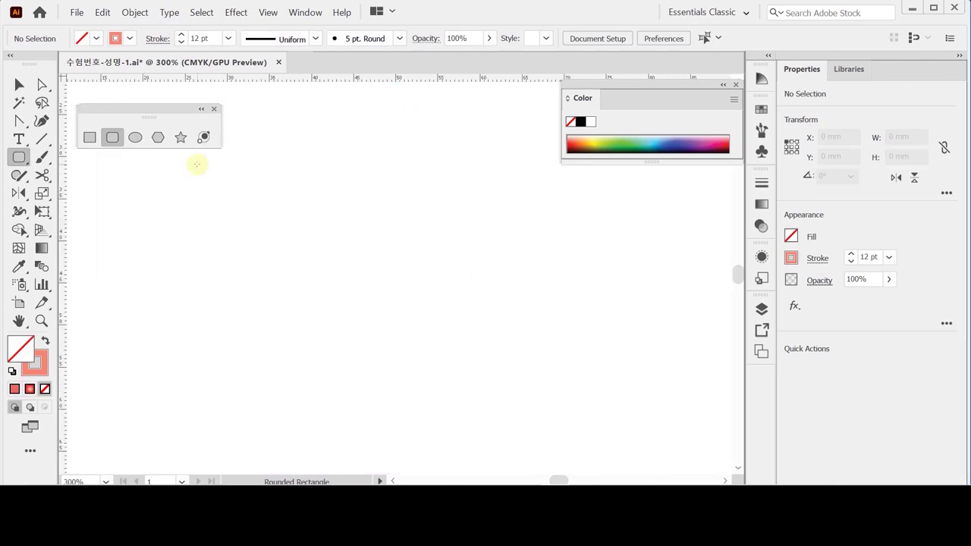
# - Draw a 30 x 35 mm rounded rectangle with a 12 mm corner radius and reset it to the default white fill and 1 pt black stroke
pyautogui.click(267, 201)
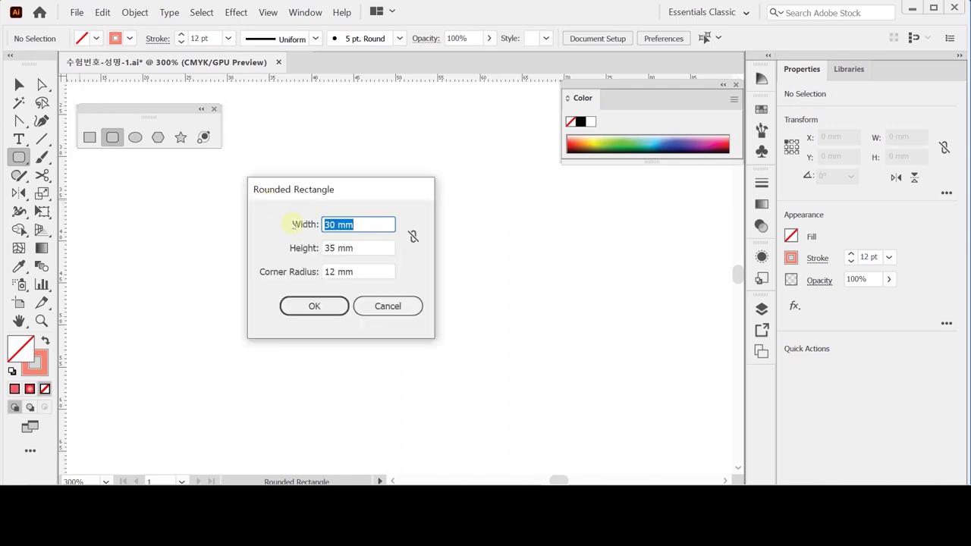
pyautogui.press('Tab')
pyautogui.press('Tab')
pyautogui.click(313, 307)
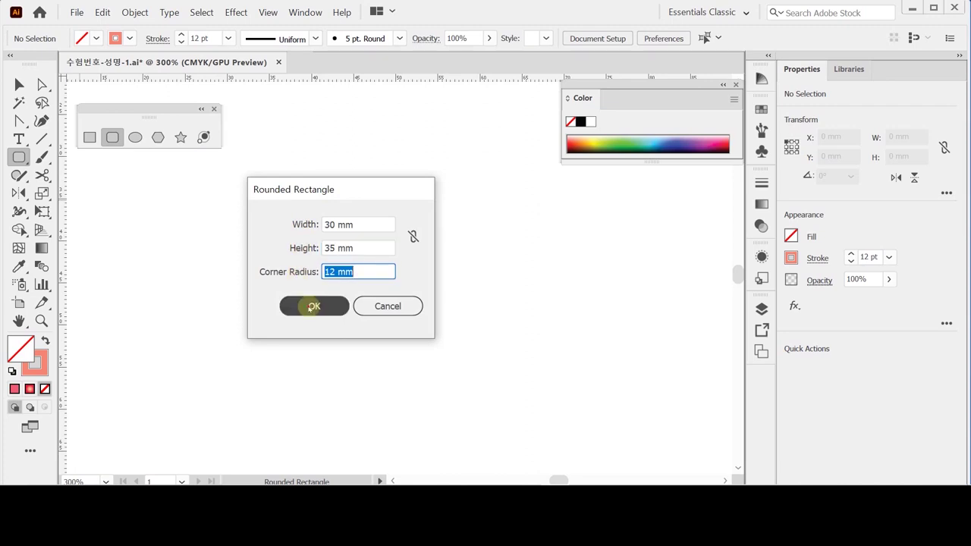
pyautogui.click(313, 306)
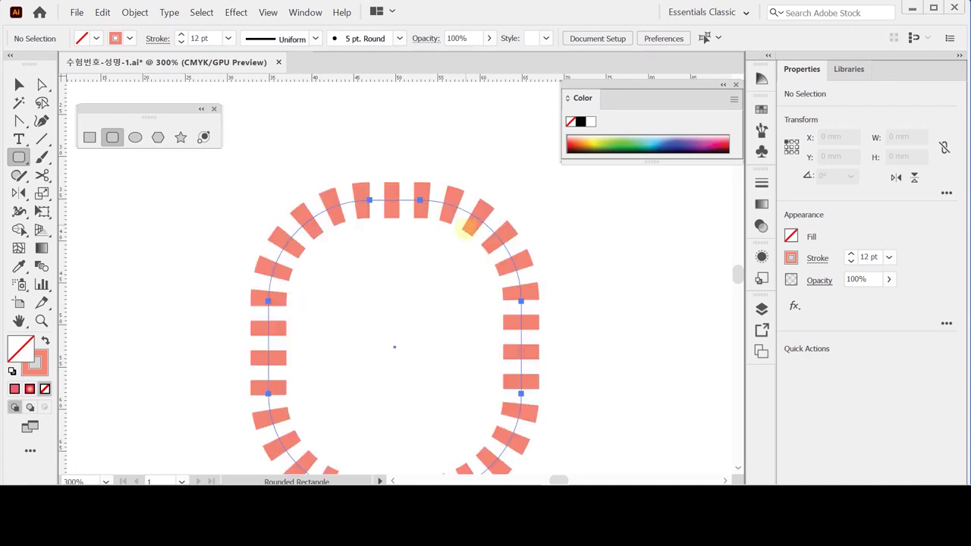
pyautogui.scroll(-1, 552, 314)
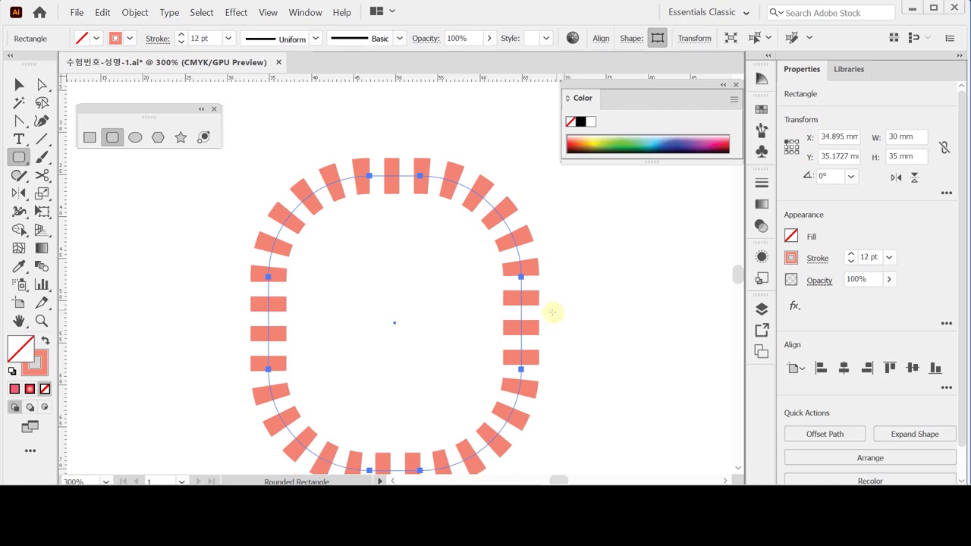
pyautogui.scroll(-1, 566, 326)
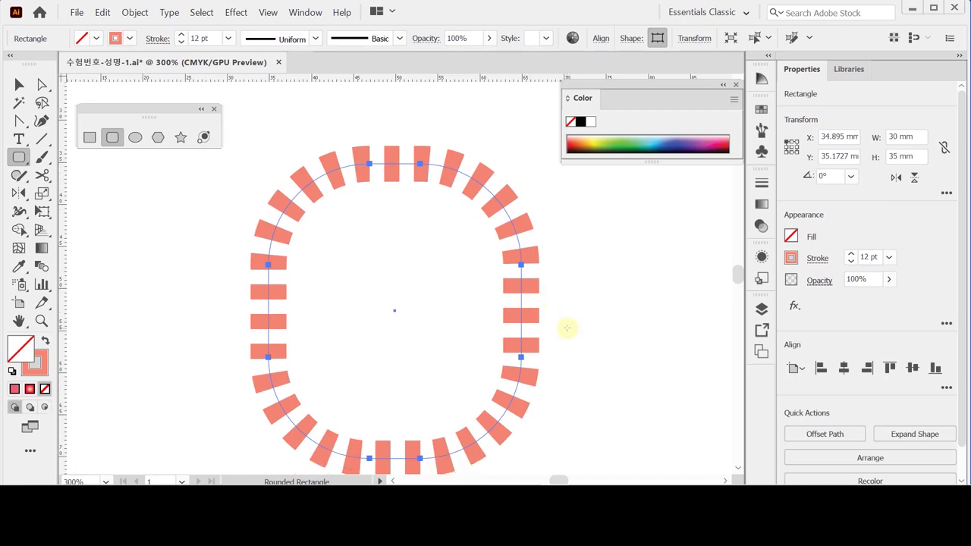
pyautogui.scroll(-1, 564, 327)
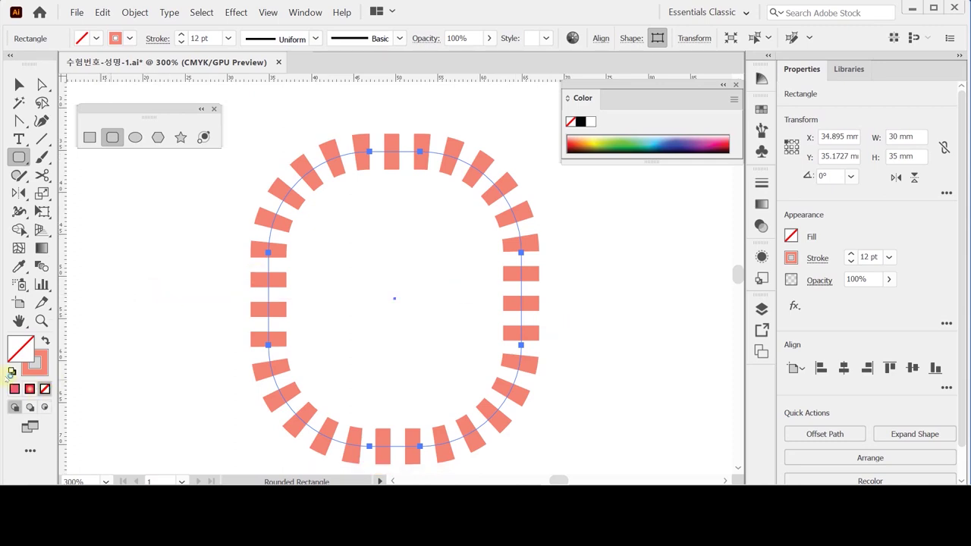
pyautogui.click(12, 371)
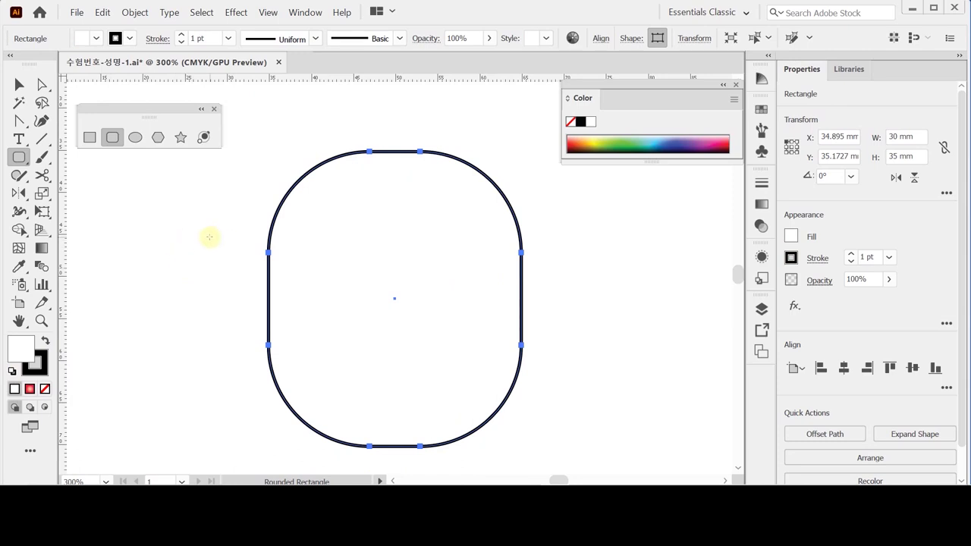
# - Select the rounded rectangle's four lower anchor points and scale them uniformly to 50% to taper the shape downward
pyautogui.click(42, 85)
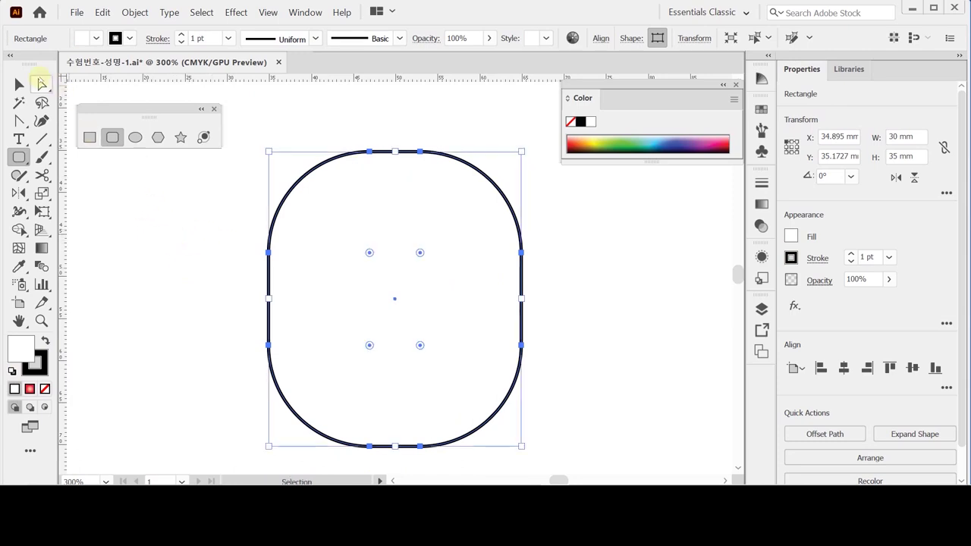
pyautogui.moveTo(224, 318); pyautogui.dragTo(563, 449)
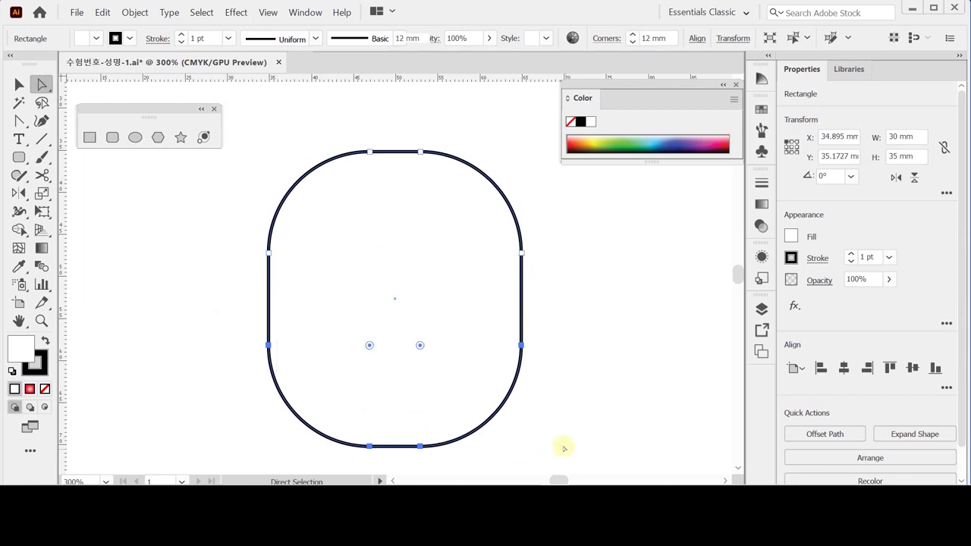
pyautogui.keyDown('ctrl'); pyautogui.click(462, 352); pyautogui.keyUp('ctrl')
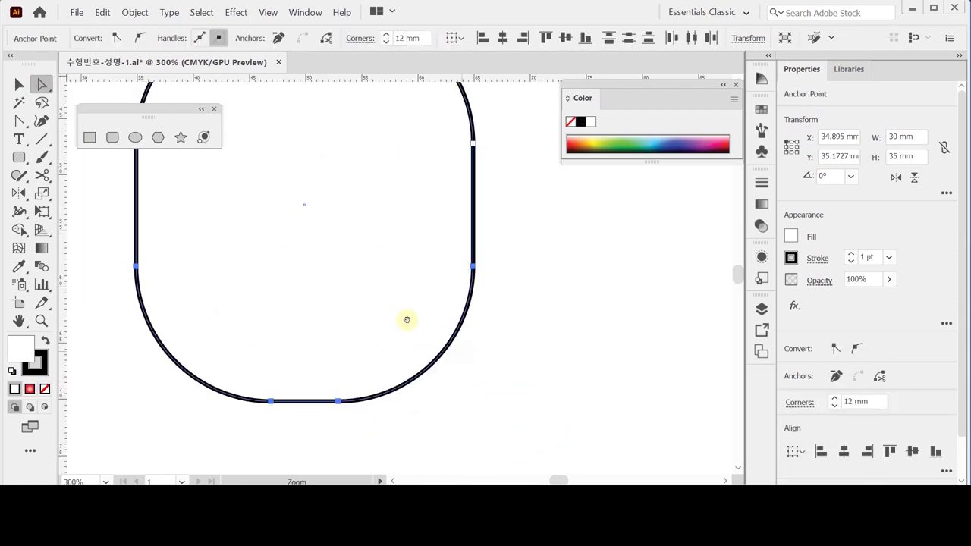
pyautogui.keyDown('ctrl'); pyautogui.keyDown('alt'); pyautogui.click(351, 285); pyautogui.keyUp('alt'); pyautogui.keyUp('ctrl')
pyautogui.scroll(2, 371, 283)
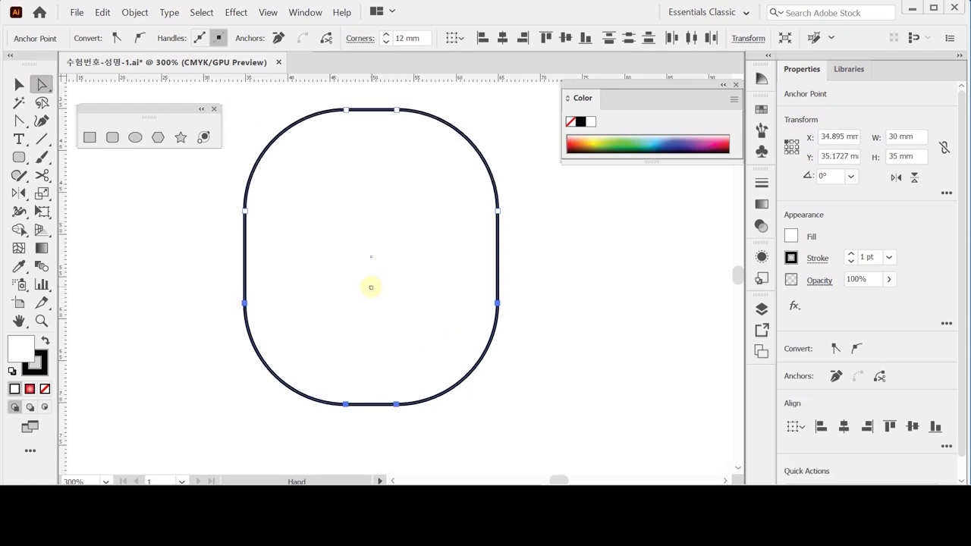
pyautogui.click(41, 194)
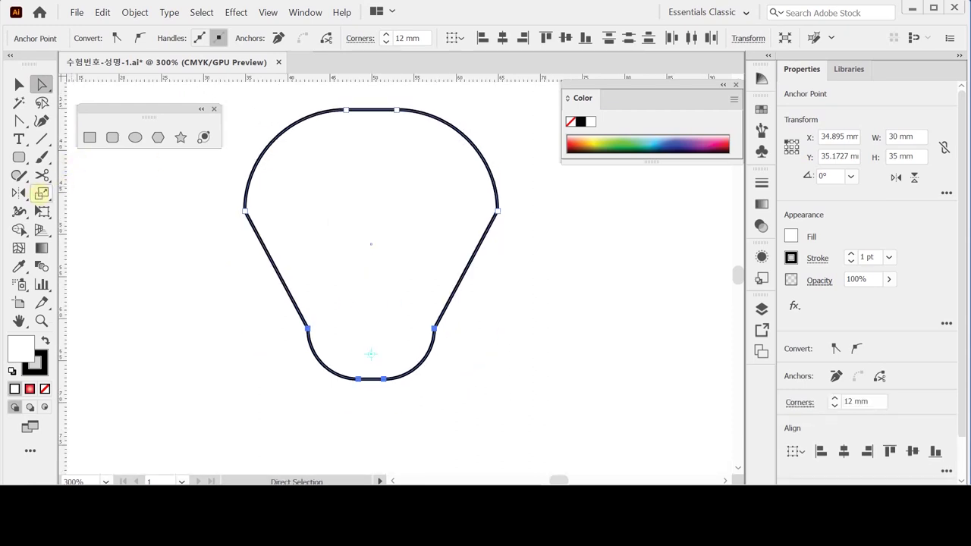
pyautogui.doubleClick(41, 193)
pyautogui.click(555, 175)
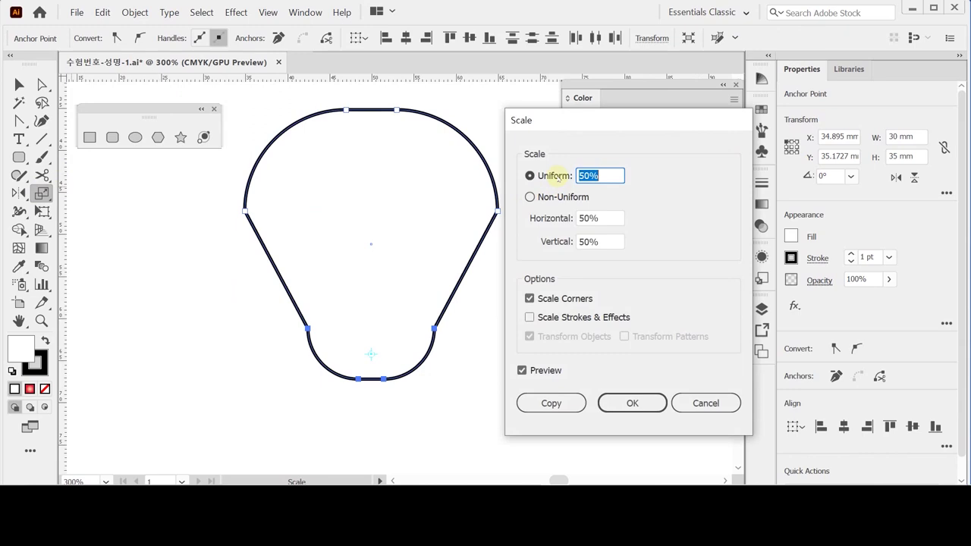
pyautogui.doubleClick(610, 176)
pyautogui.click(633, 404)
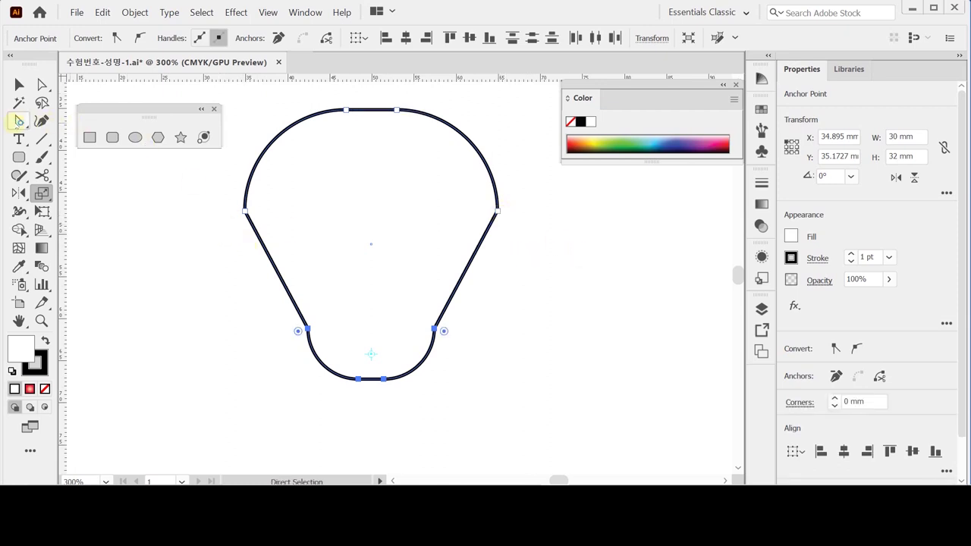
# - Turn the widest corner anchors on both sides of the tapered shape into smooth curves with the Anchor Point tool
pyautogui.click(19, 120)
pyautogui.click(19, 120)
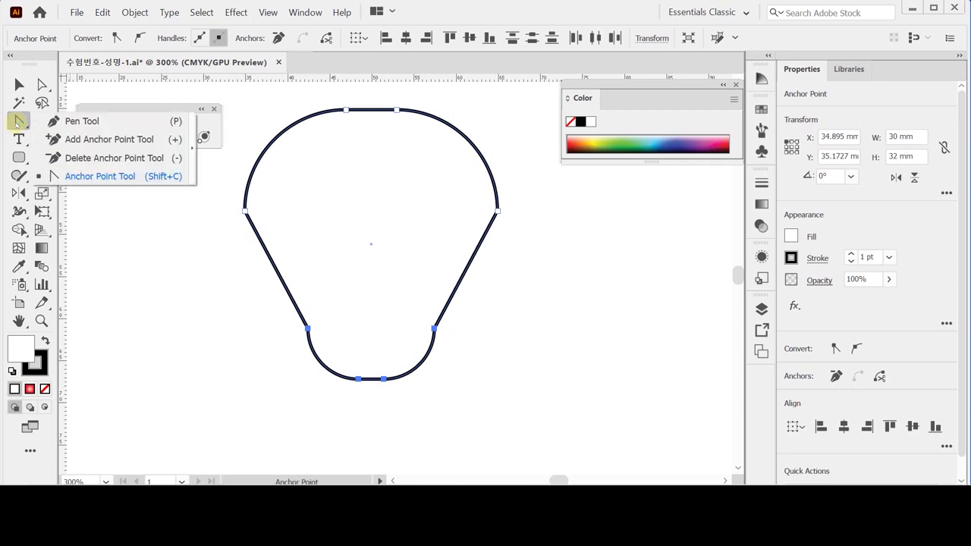
pyautogui.click(98, 176)
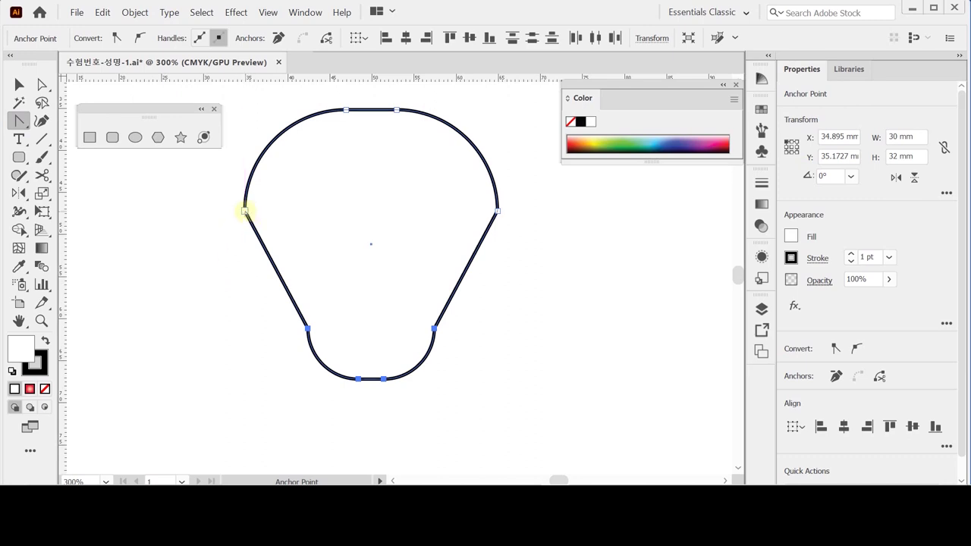
pyautogui.click(245, 211)
pyautogui.moveTo(245, 211); pyautogui.dragTo(234, 168)
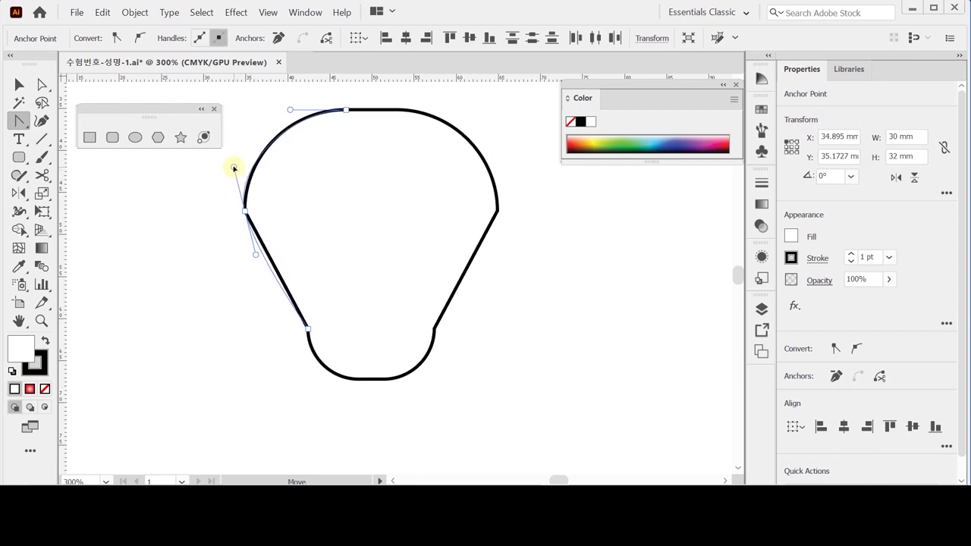
pyautogui.moveTo(234, 167); pyautogui.dragTo(233, 163)
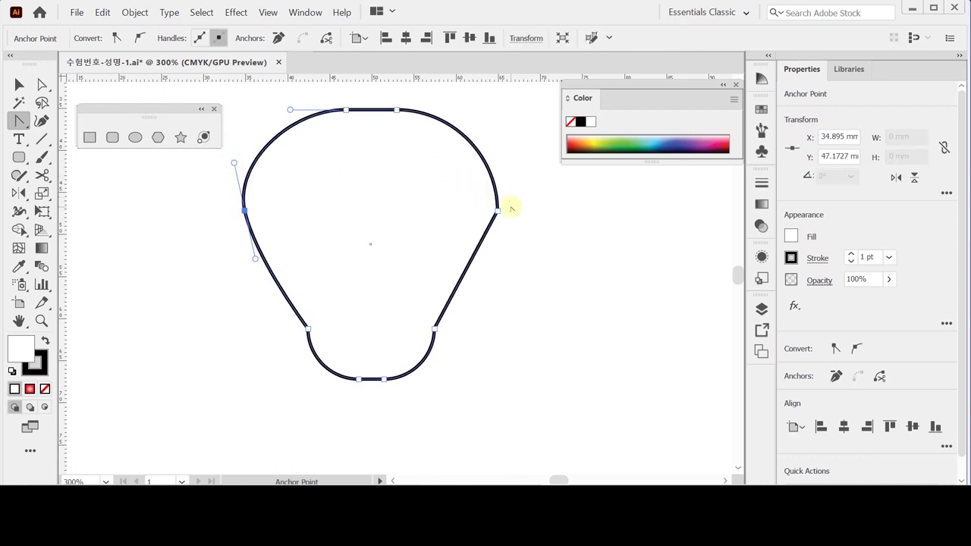
pyautogui.moveTo(497, 211); pyautogui.dragTo(483, 258)
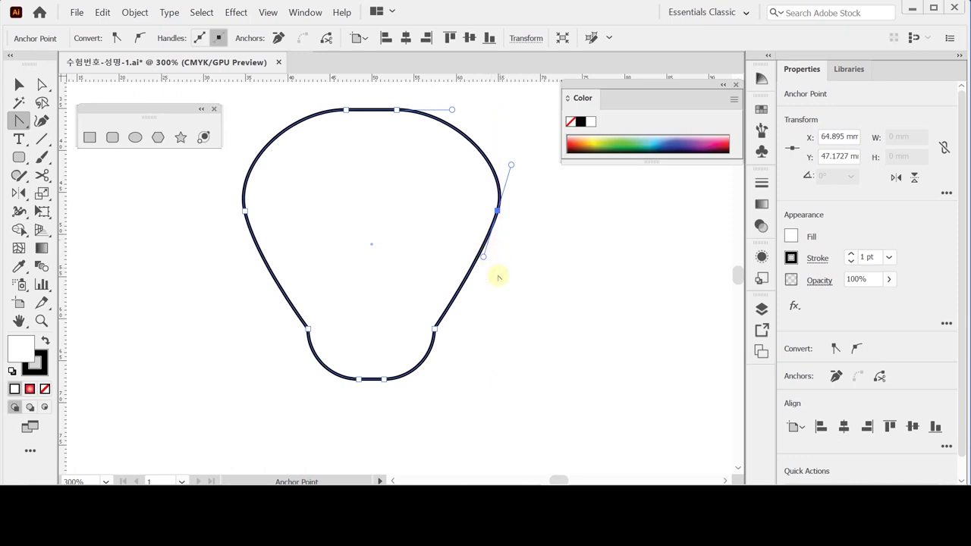
# - Fill the tapered strawberry shape with the pink-to-red radial gradient and remove its stroke
pyautogui.click(762, 205)
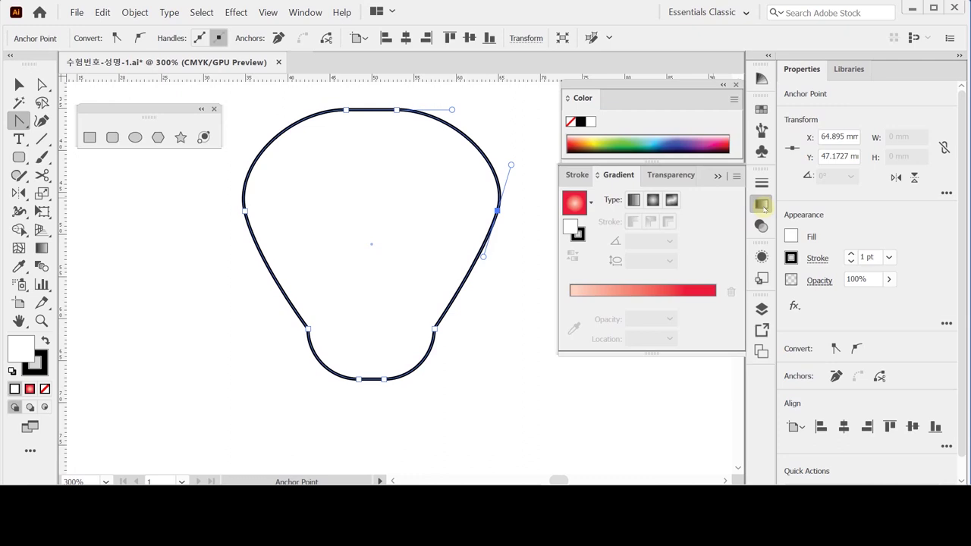
pyautogui.click(761, 205)
pyautogui.click(762, 205)
pyautogui.click(654, 201)
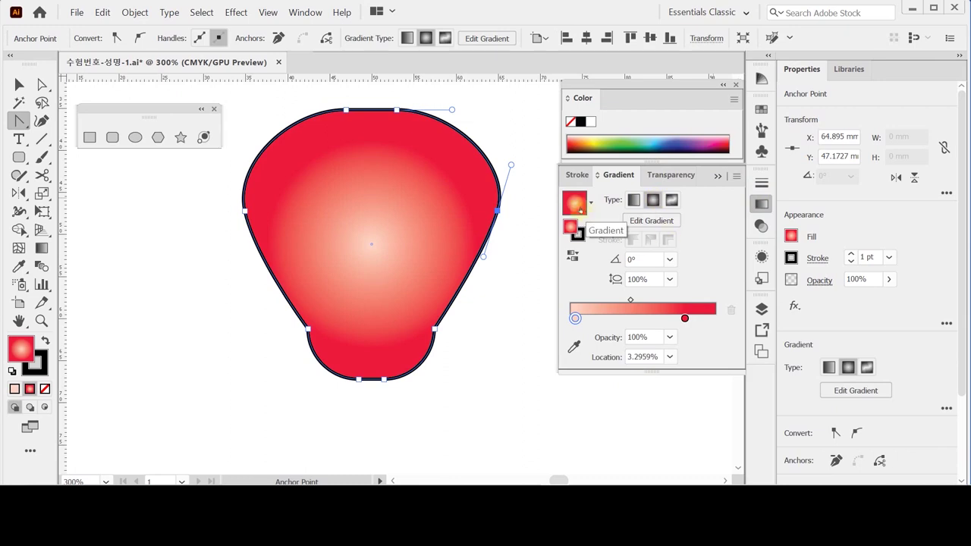
pyautogui.click(40, 367)
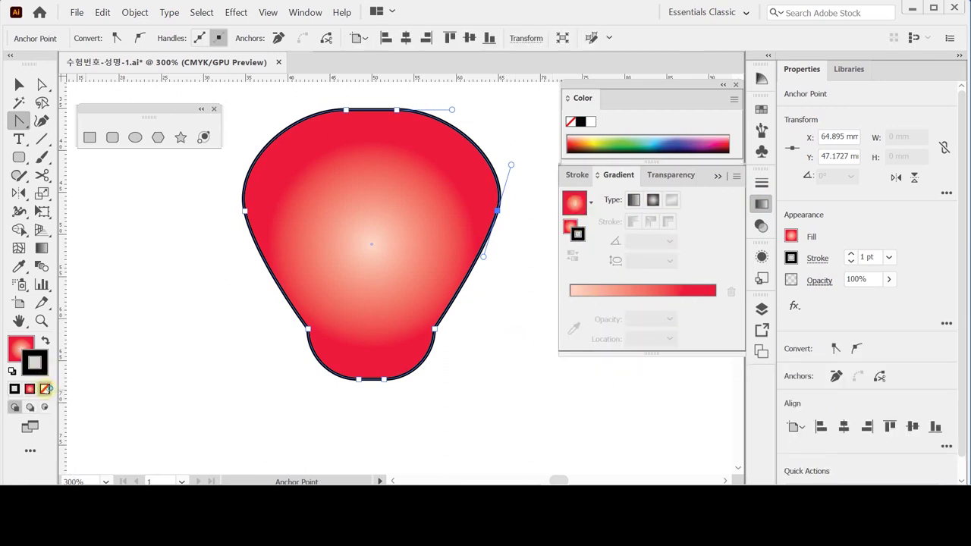
pyautogui.click(45, 389)
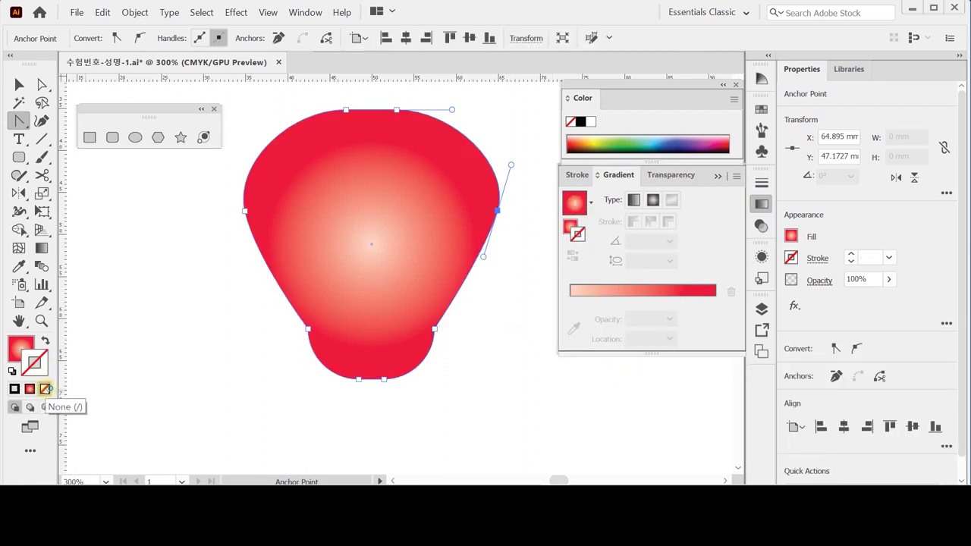
# - Inspect the CMYK values of the gradient fill's light and red colour stops
pyautogui.click(22, 348)
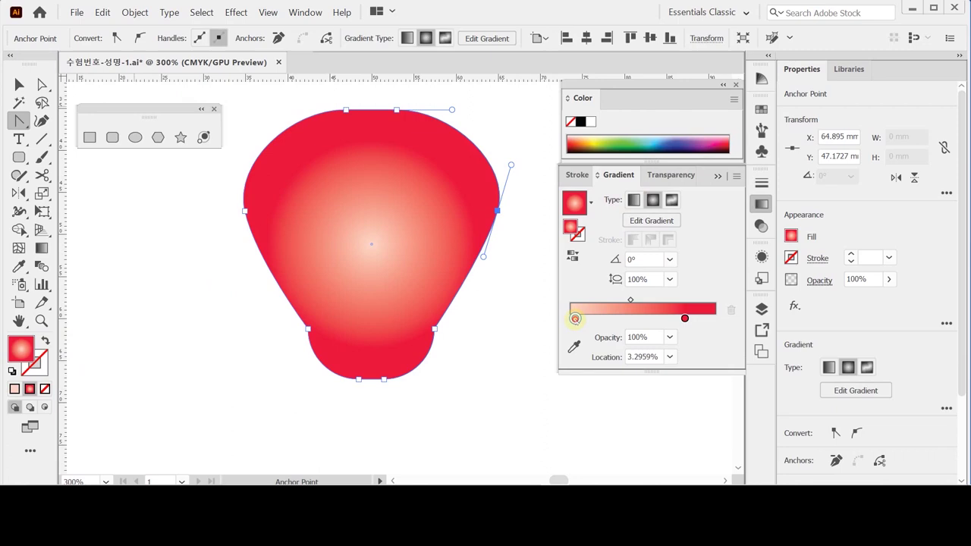
pyautogui.doubleClick(575, 318)
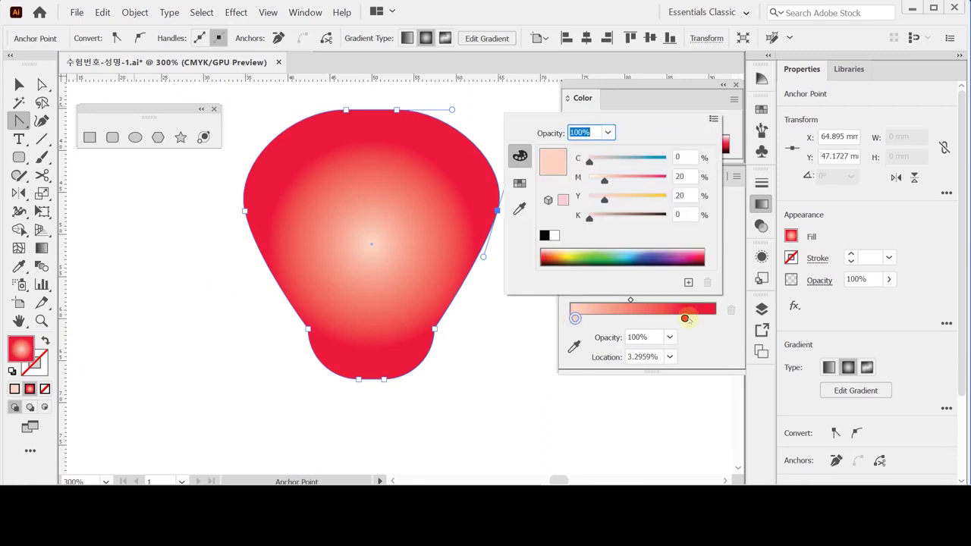
pyautogui.click(684, 319)
pyautogui.click(684, 318)
pyautogui.doubleClick(684, 318)
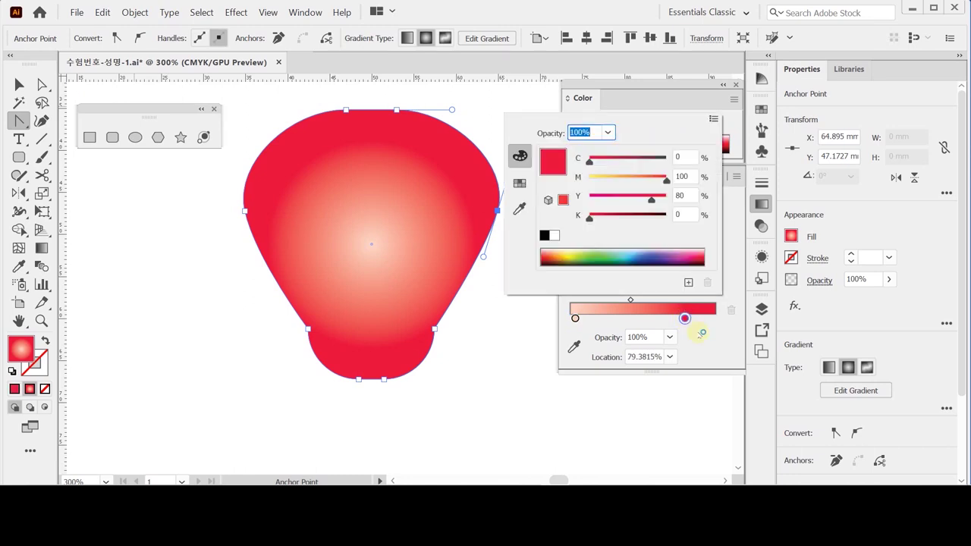
pyautogui.click(698, 329)
# - Reposition the gradient stops, placing the red stop at about 83% and the light pink stop at 0%
pyautogui.moveTo(684, 318)
pyautogui.mouseDown()
pyautogui.moveTo(712, 317)
pyautogui.moveTo(686, 319)
pyautogui.mouseUp()
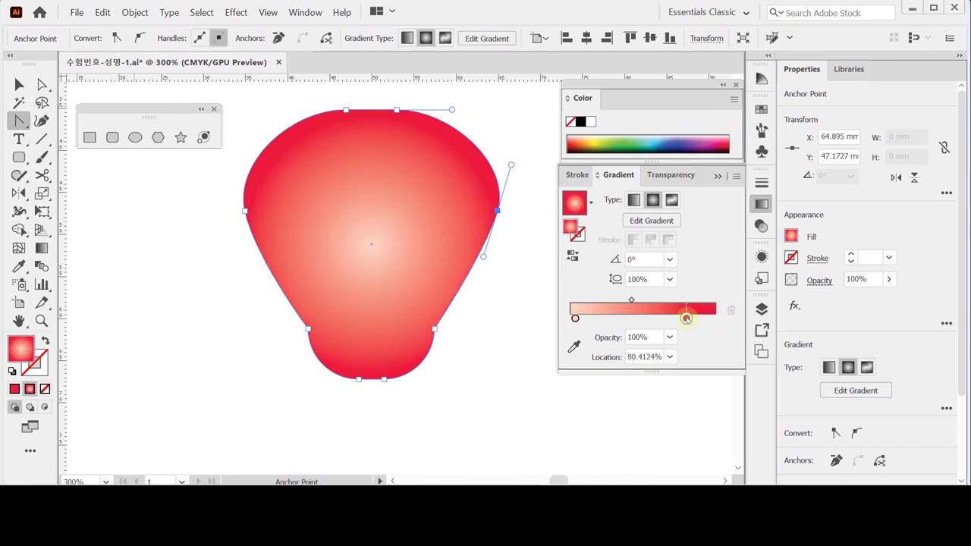
pyautogui.moveTo(686, 318); pyautogui.dragTo(684, 319)
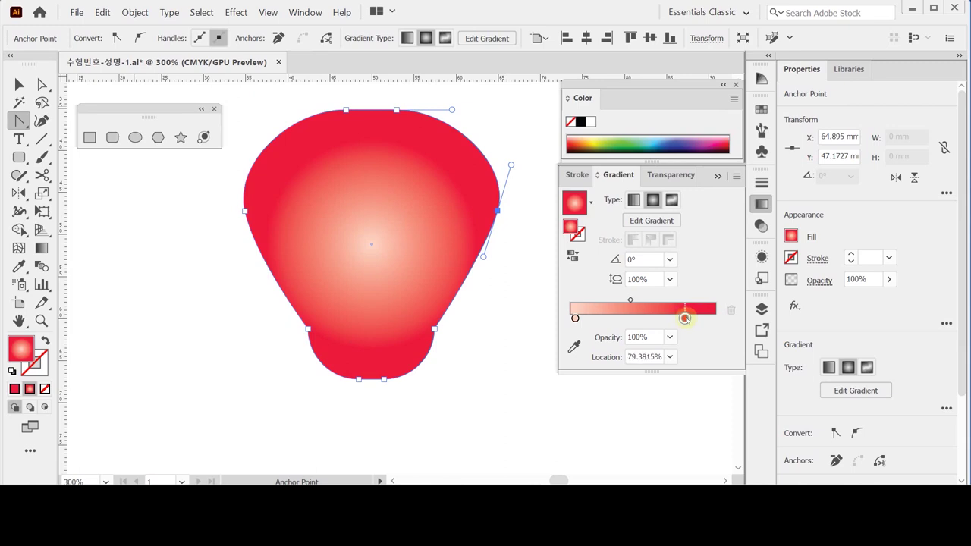
pyautogui.hotkey('ctrl', '-')
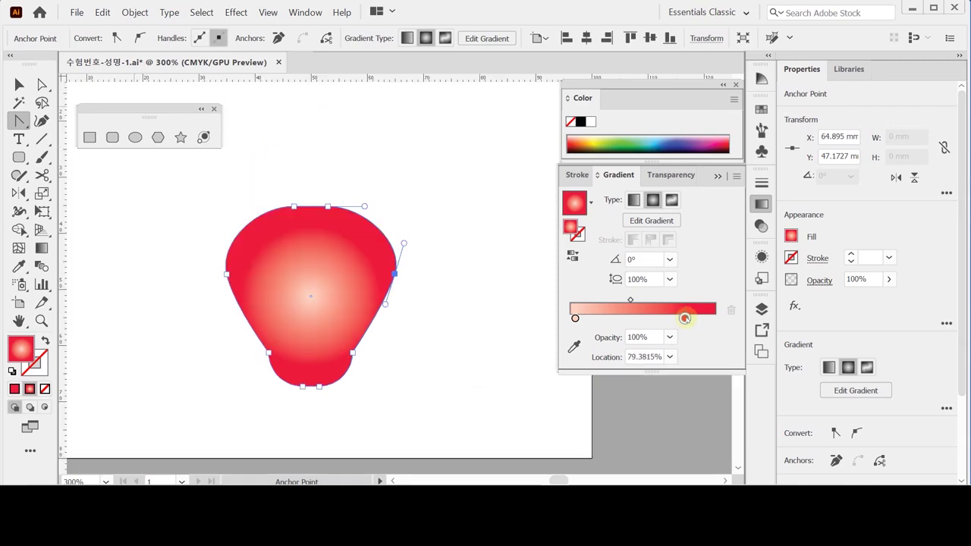
pyautogui.moveTo(685, 319)
pyautogui.mouseDown()
pyautogui.moveTo(716, 319)
pyautogui.moveTo(679, 319)
pyautogui.mouseUp()
pyautogui.moveTo(680, 318); pyautogui.dragTo(689, 317)
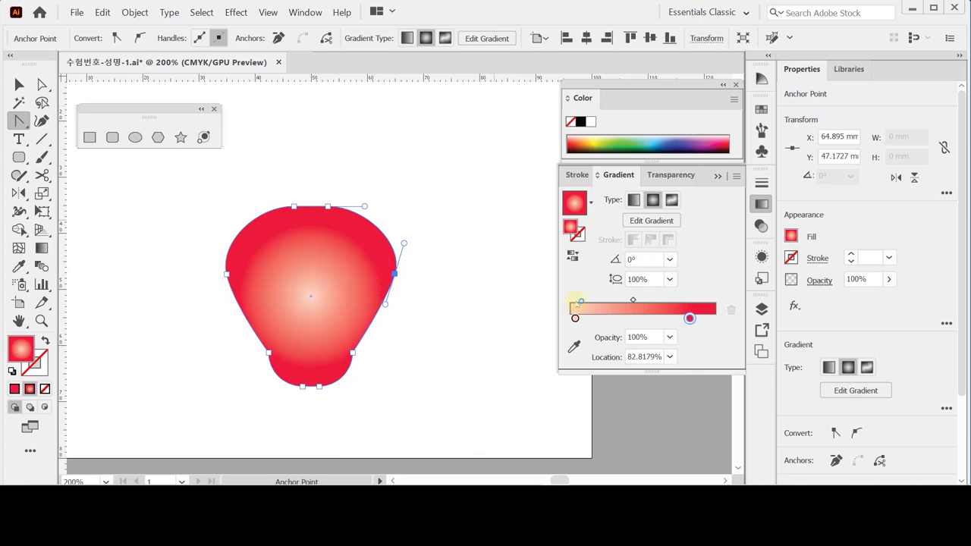
pyautogui.moveTo(575, 318); pyautogui.dragTo(571, 320)
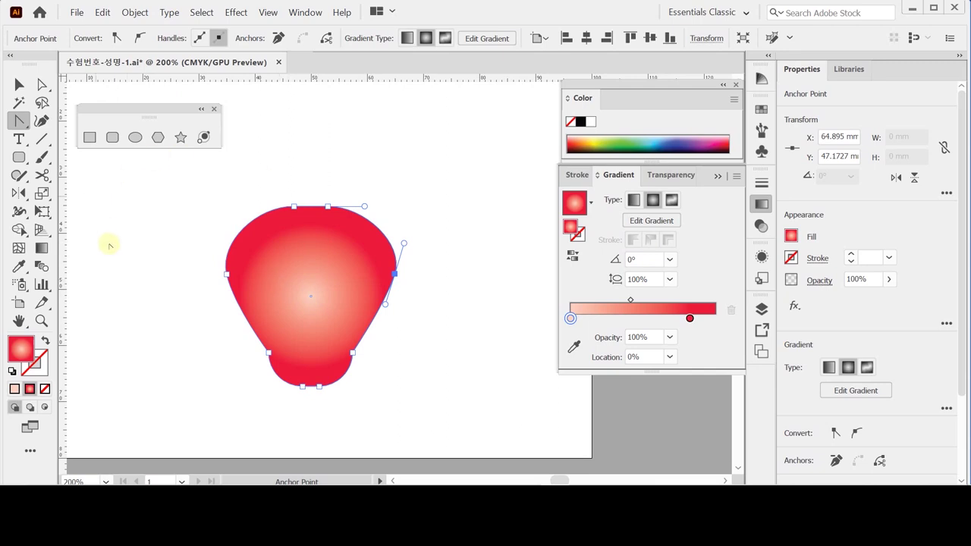
# - Redirect the radial gradient with the Gradient tool so its highlight starts in the shape's upper left and fades toward the lower right at about -48°
pyautogui.click(44, 249)
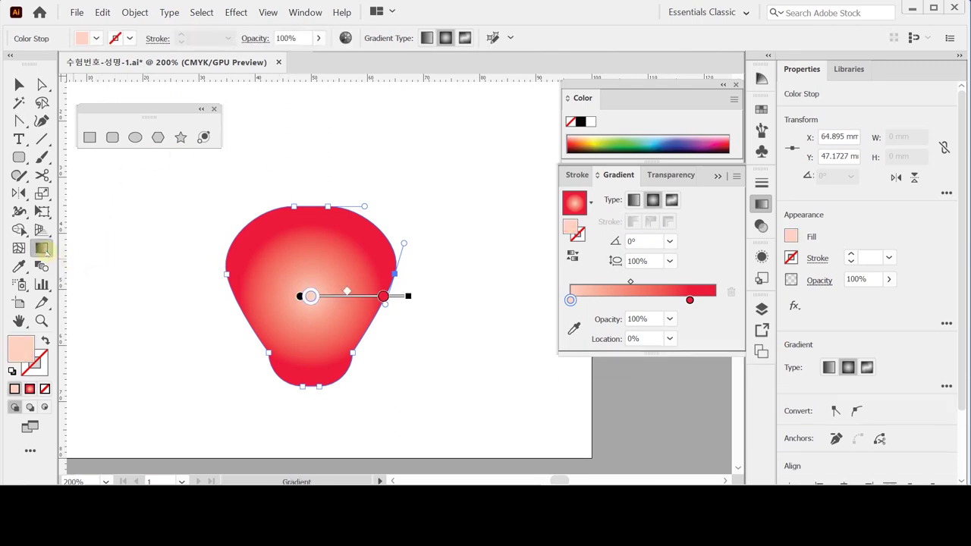
pyautogui.moveTo(281, 260)
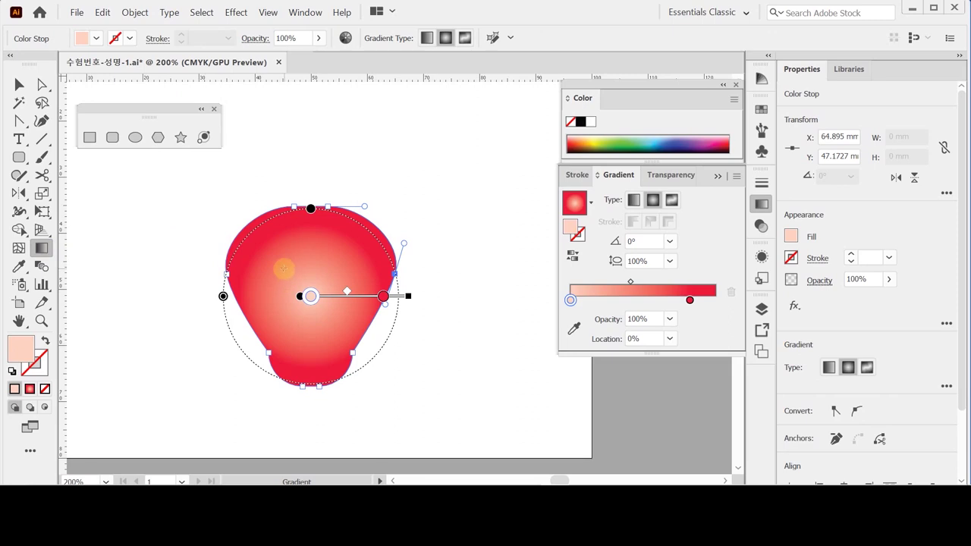
pyautogui.moveTo(280, 265)
pyautogui.mouseDown()
pyautogui.moveTo(318, 288)
pyautogui.moveTo(338, 322)
pyautogui.mouseUp()
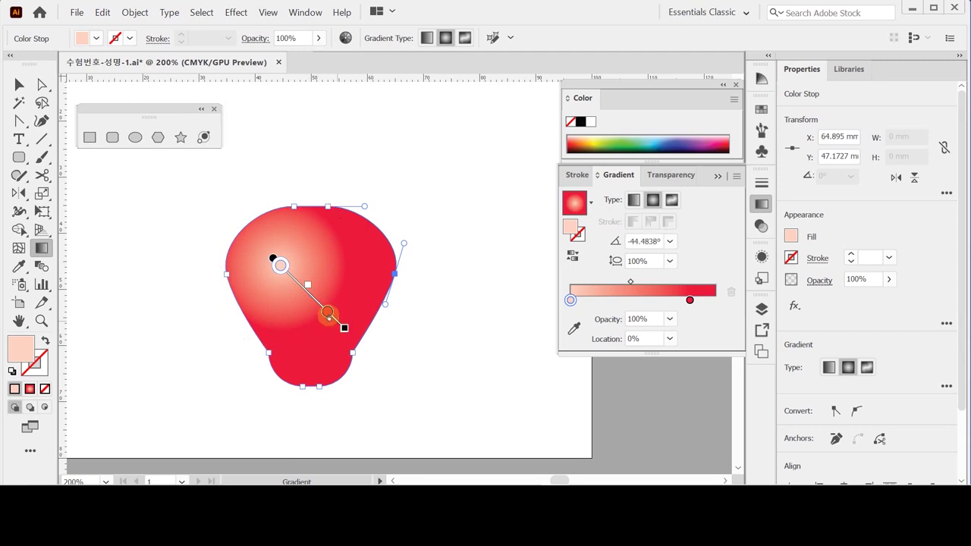
pyautogui.click(328, 313)
pyautogui.moveTo(327, 312)
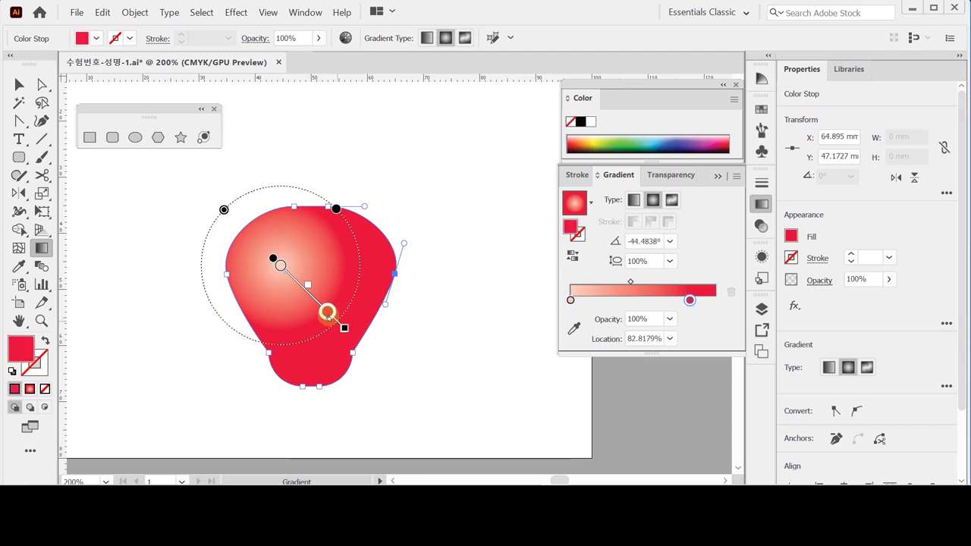
pyautogui.doubleClick(327, 312)
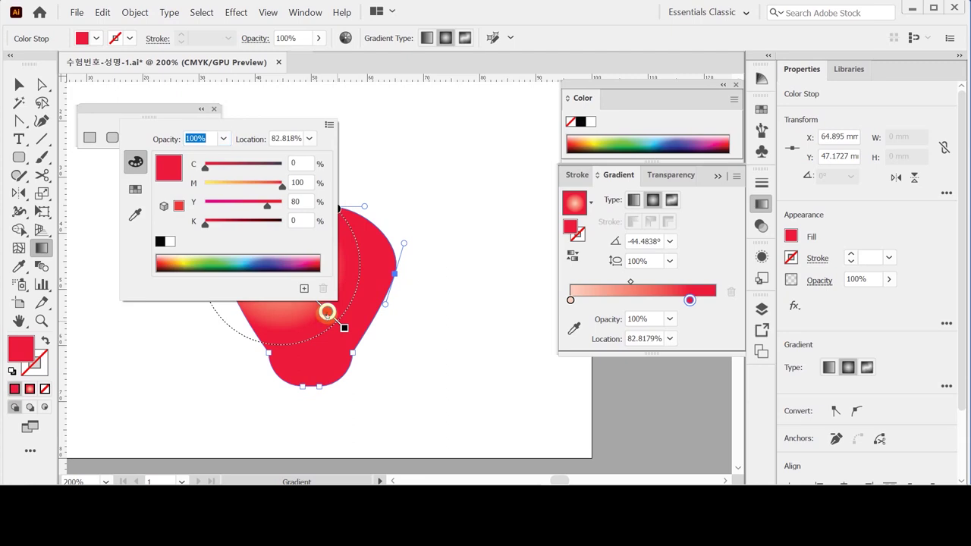
pyautogui.click(326, 313)
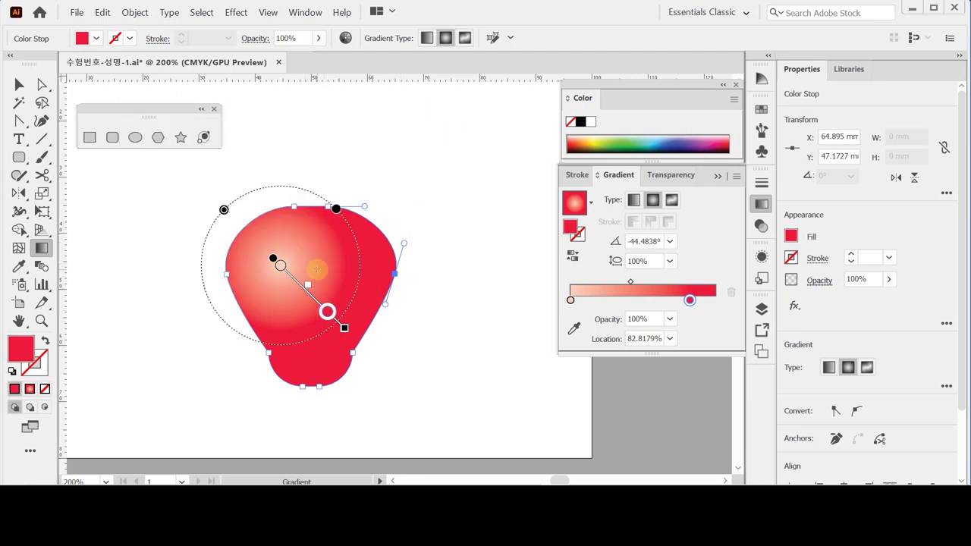
pyautogui.moveTo(317, 269); pyautogui.dragTo(243, 323)
pyautogui.hotkey('ctrl', 'z')
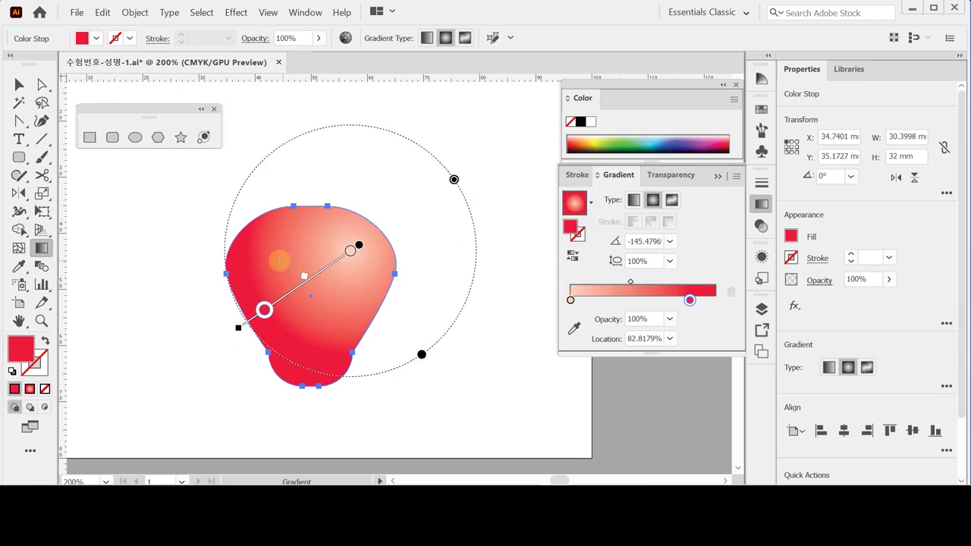
pyautogui.moveTo(276, 258); pyautogui.dragTo(339, 329)
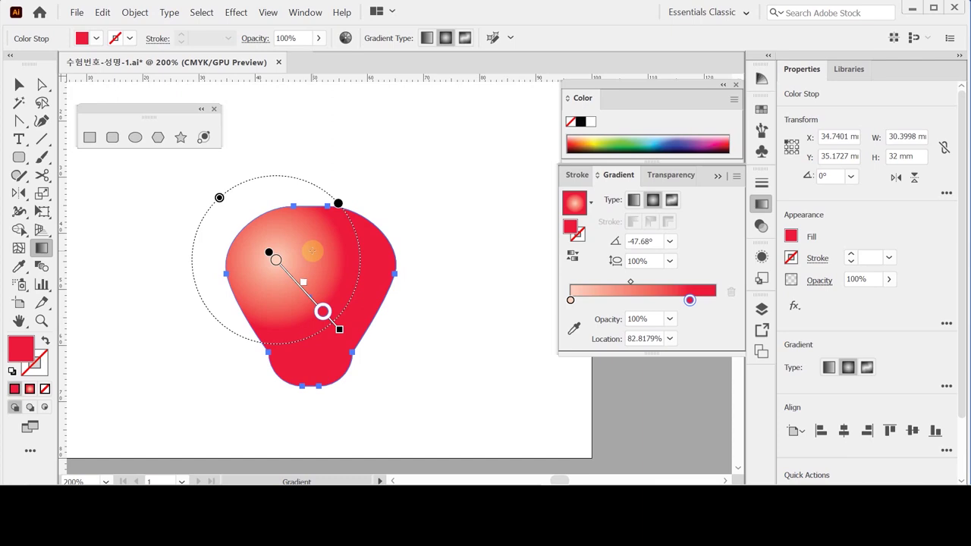
# - Deselect the strawberry shape and set the drawing colours to a black fill with no stroke
pyautogui.click(135, 138)
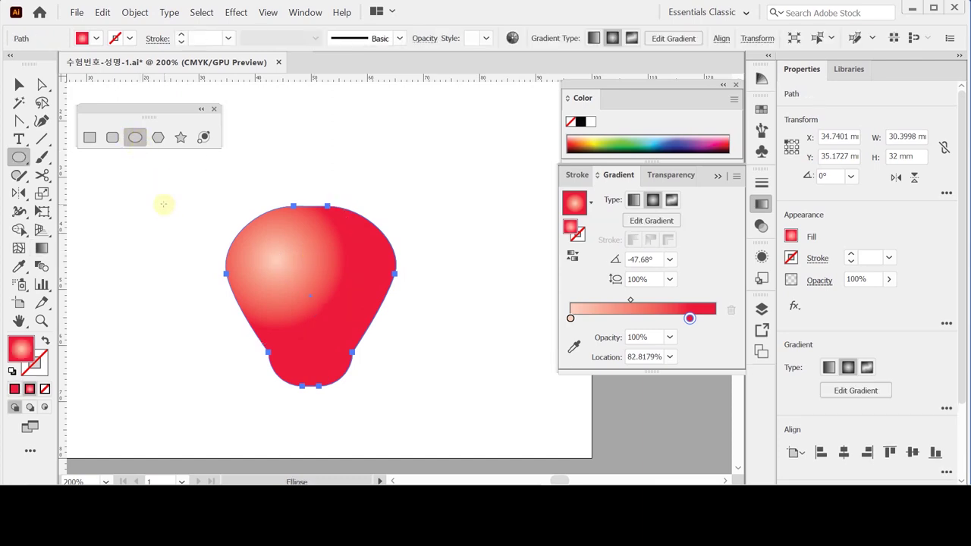
pyautogui.press('a')
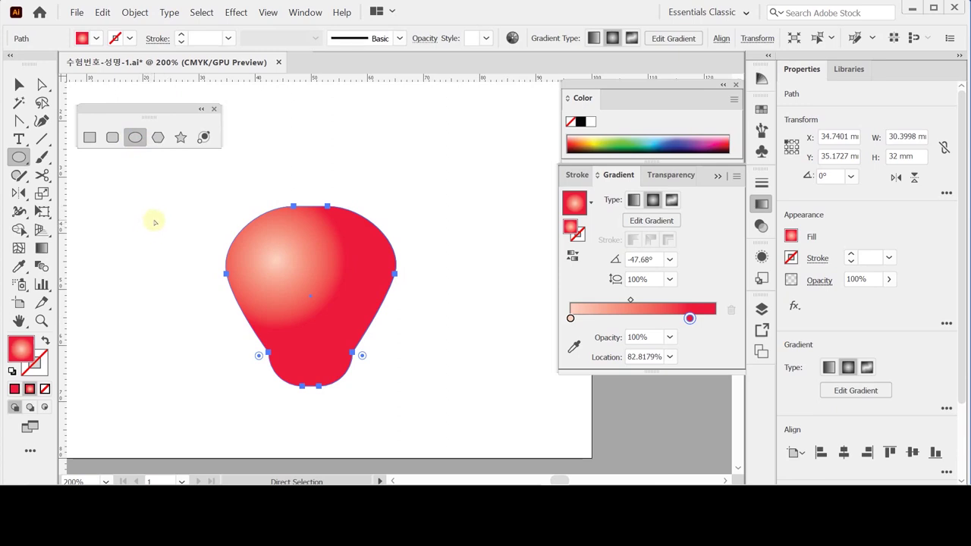
pyautogui.click(151, 220)
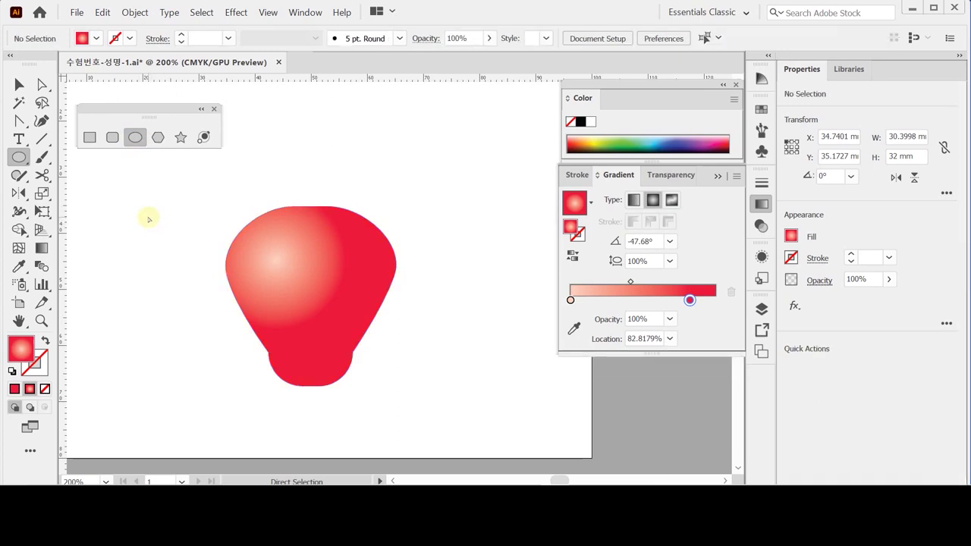
pyautogui.press('l')
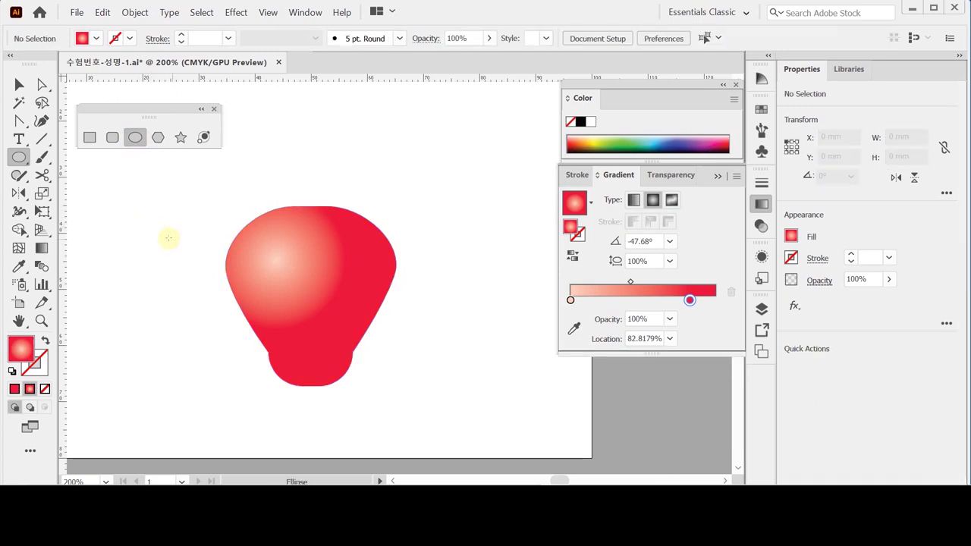
pyautogui.press('a')
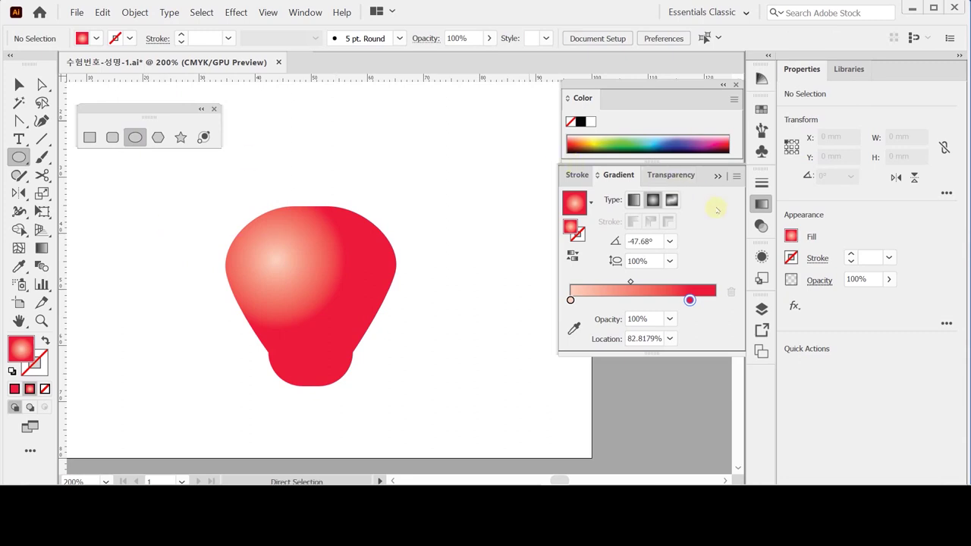
pyautogui.click(761, 206)
pyautogui.click(13, 371)
pyautogui.click(44, 342)
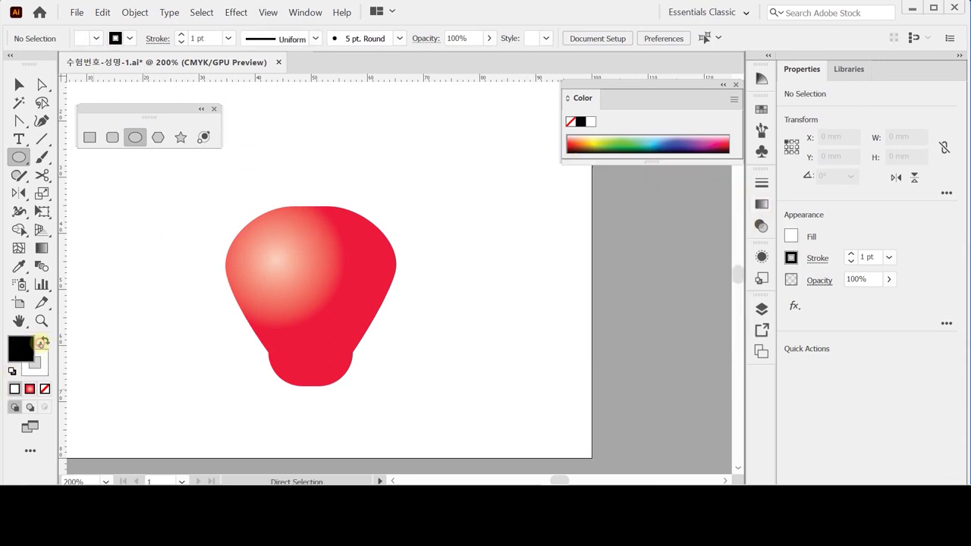
pyautogui.click(45, 389)
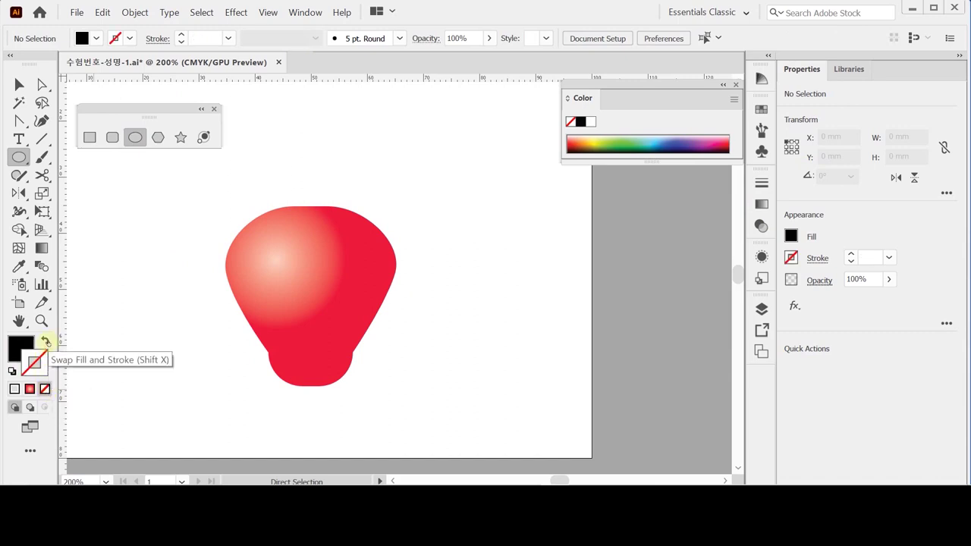
# - Draw a black circle about 2.9 mm in diameter as the left eye on the strawberry's highlight area
pyautogui.hotkey('ctrl', 'space')
pyautogui.click(306, 271)
pyautogui.click(379, 267)
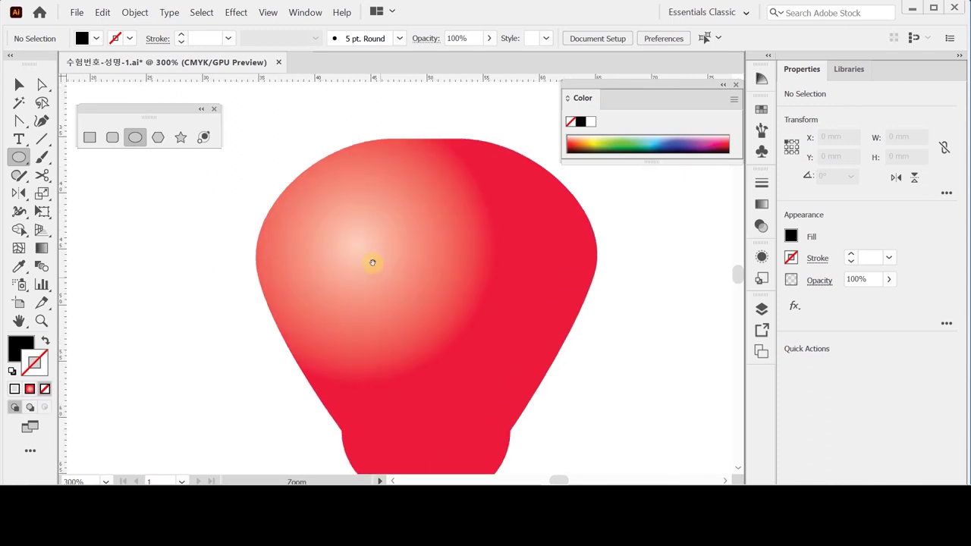
pyautogui.moveTo(353, 254); pyautogui.dragTo(326, 238)
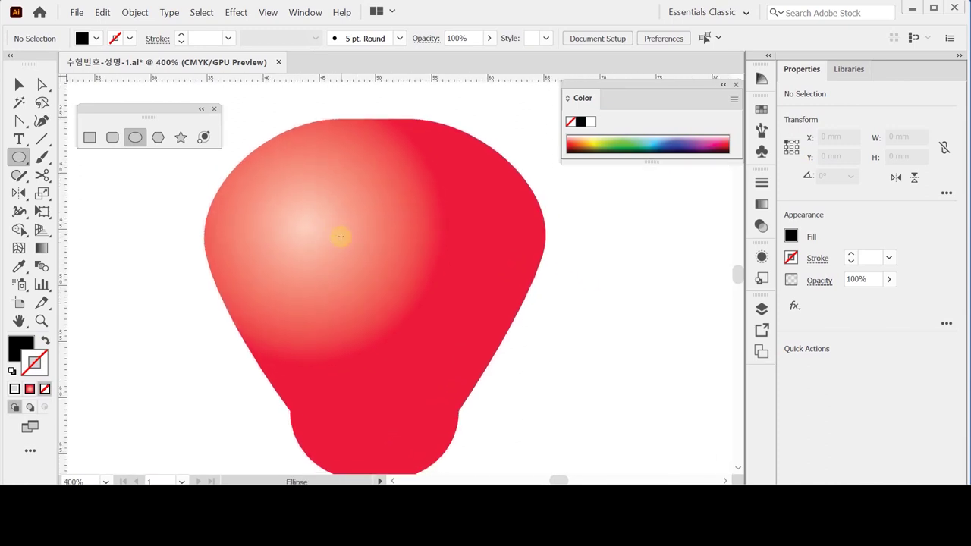
pyautogui.moveTo(279, 209); pyautogui.dragTo(308, 238)
pyautogui.moveTo(309, 238); pyautogui.dragTo(295, 253)
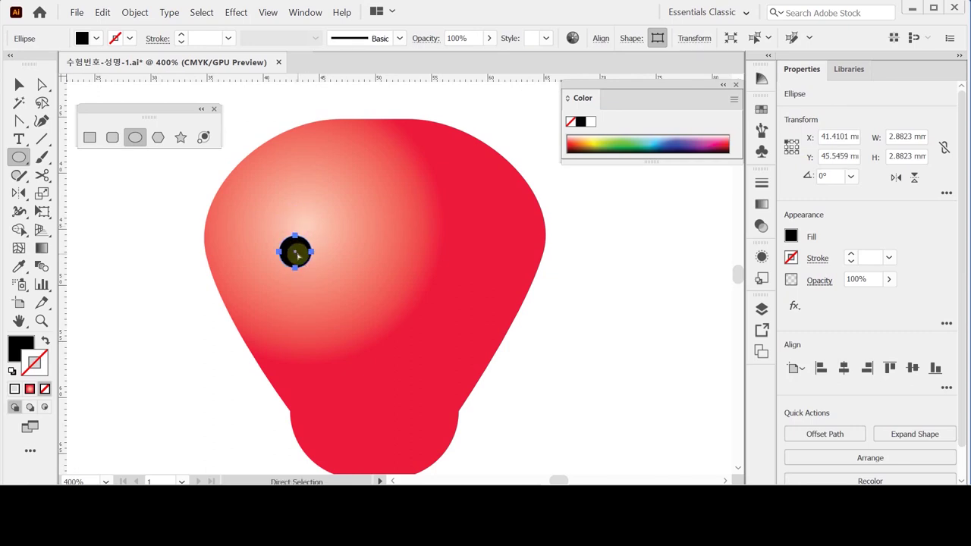
# - Copy the black eye circle horizontally about 8.7 mm to the right to make the second eye
pyautogui.press('ctrl')
pyautogui.moveTo(297, 255); pyautogui.dragTo(398, 258)
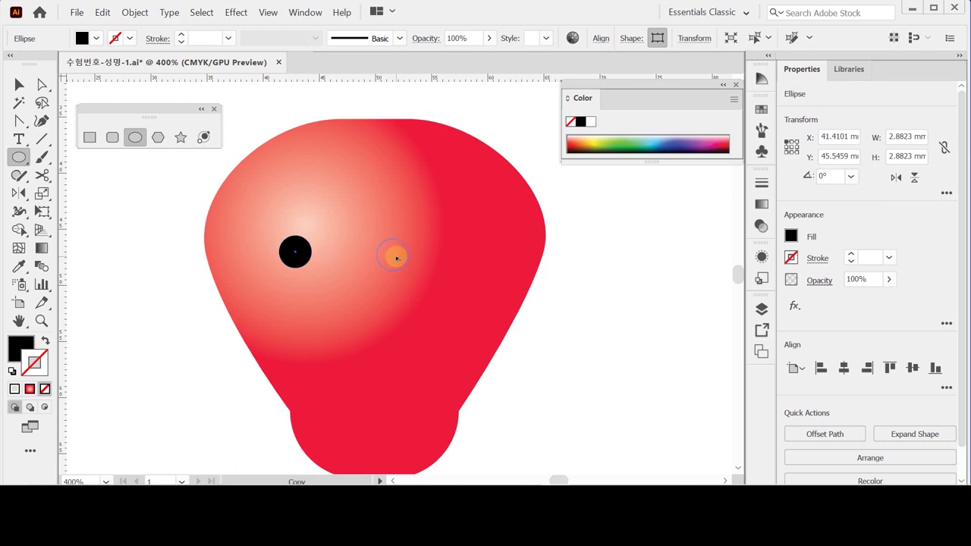
pyautogui.moveTo(396, 258); pyautogui.dragTo(396, 258)
pyautogui.moveTo(395, 259); pyautogui.dragTo(396, 256)
pyautogui.moveTo(396, 257); pyautogui.dragTo(391, 253)
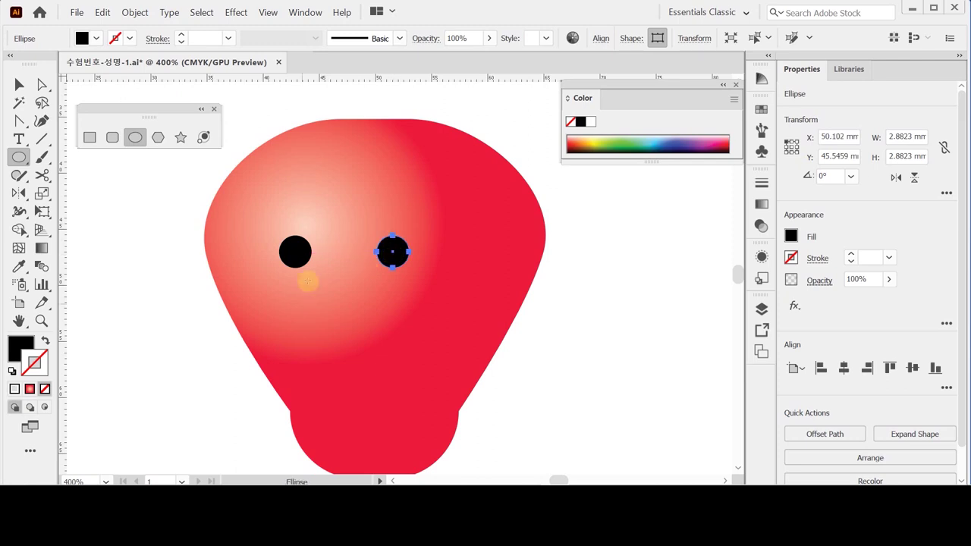
# - Draw a circle about 6.6 mm in diameter between the eyes with no fill and a 1 pt black stroke, nudging it 0.3 mm right
pyautogui.moveTo(302, 248); pyautogui.dragTo(377, 322)
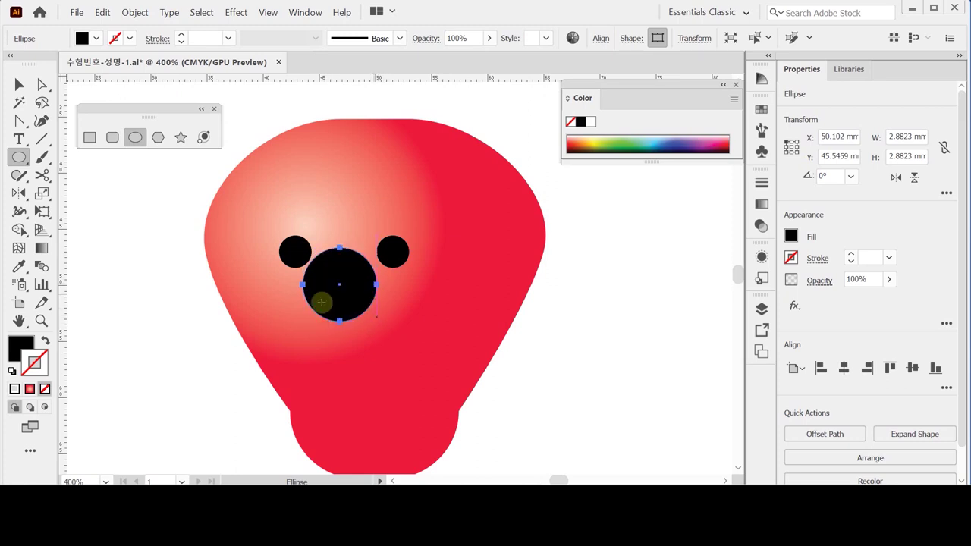
pyautogui.click(46, 342)
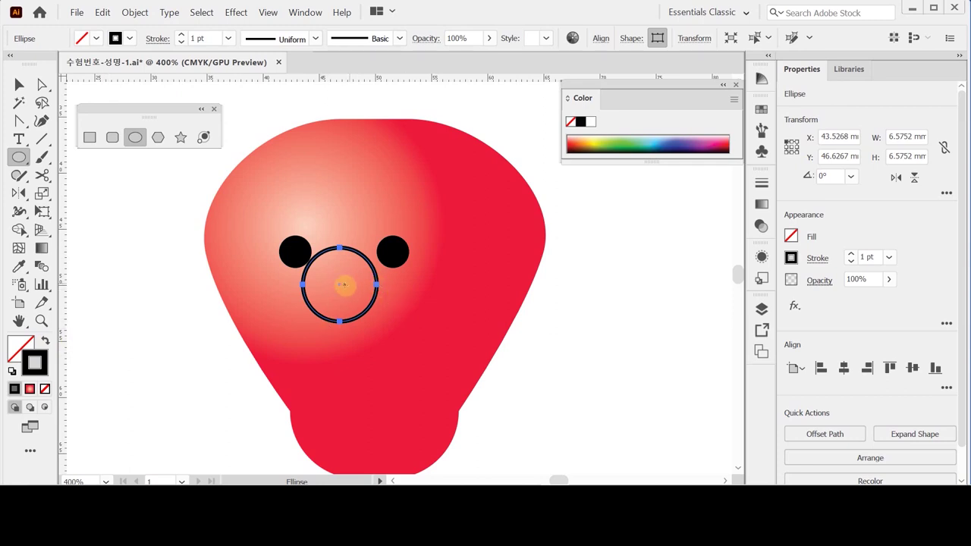
pyautogui.press('Right')
pyautogui.press('Right')
pyautogui.press('Right')
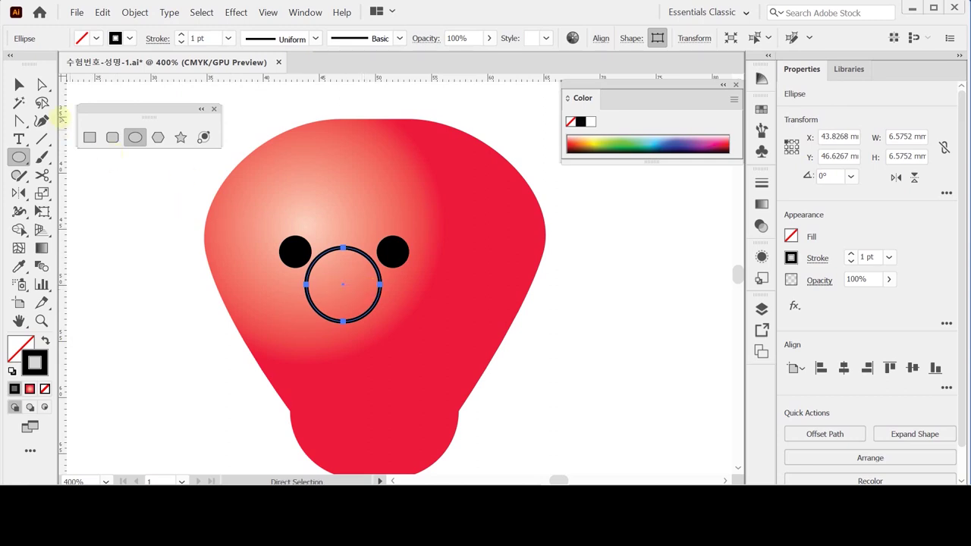
# - Delete the top anchor point of the circle between the eyes to leave a smile-shaped arc
pyautogui.press('a')
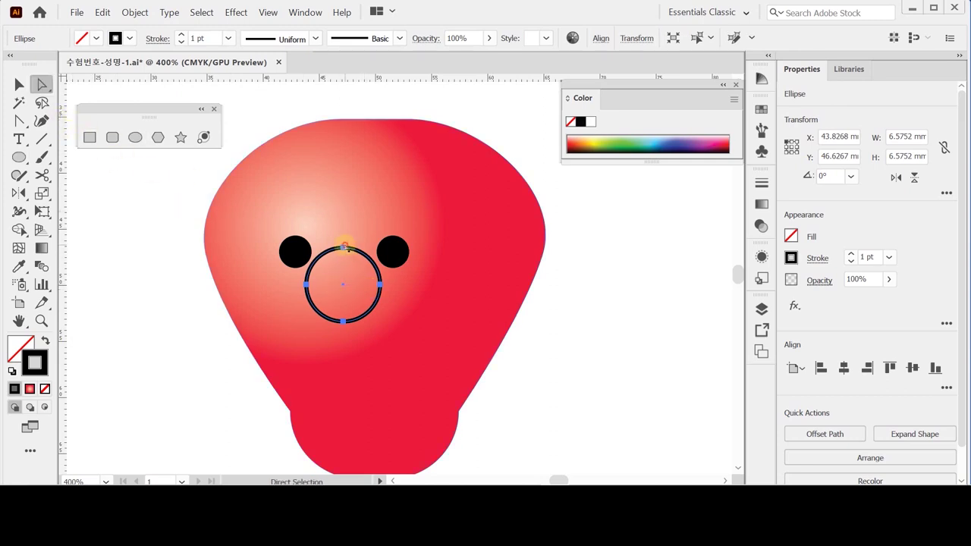
pyautogui.click(345, 250)
pyautogui.click(343, 248)
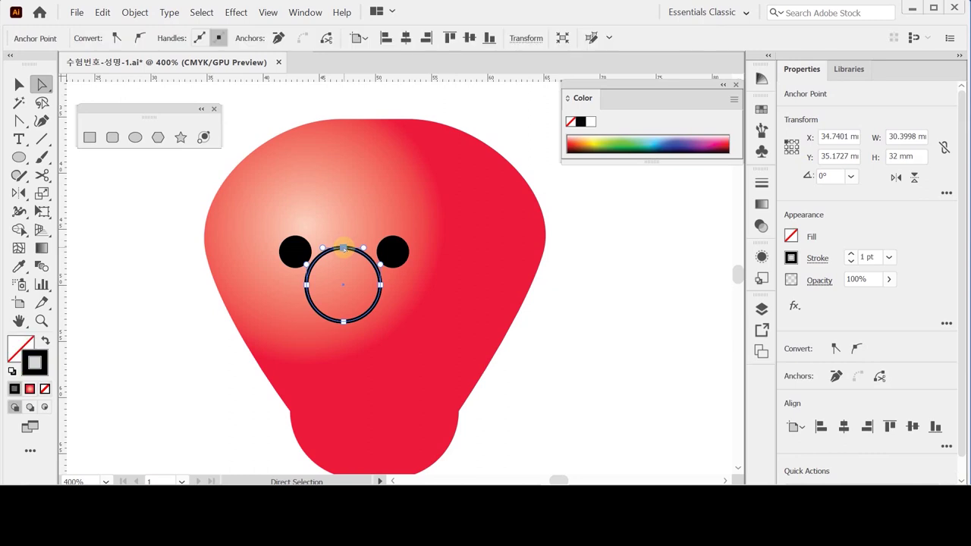
pyautogui.press('Delete')
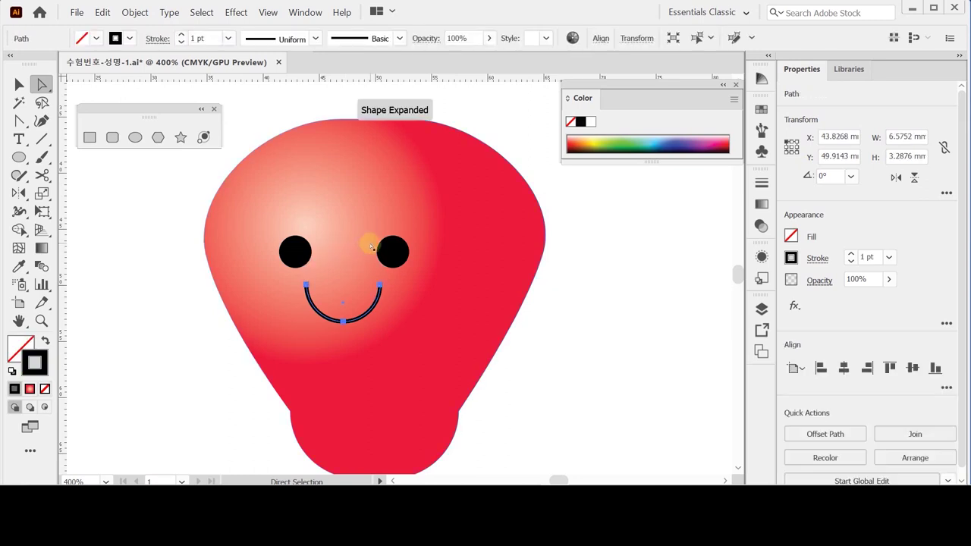
# - Nudge the smile arc up 0.8 mm toward the eyes
pyautogui.press('Up')
pyautogui.press('Up')
pyautogui.press('Up')
pyautogui.press('Up')
pyautogui.press('Up')
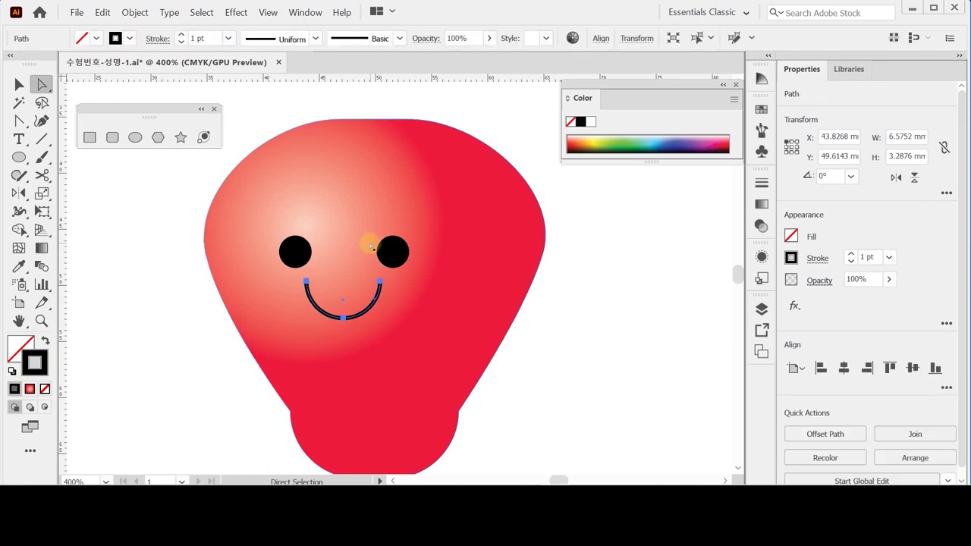
pyautogui.press('Up')
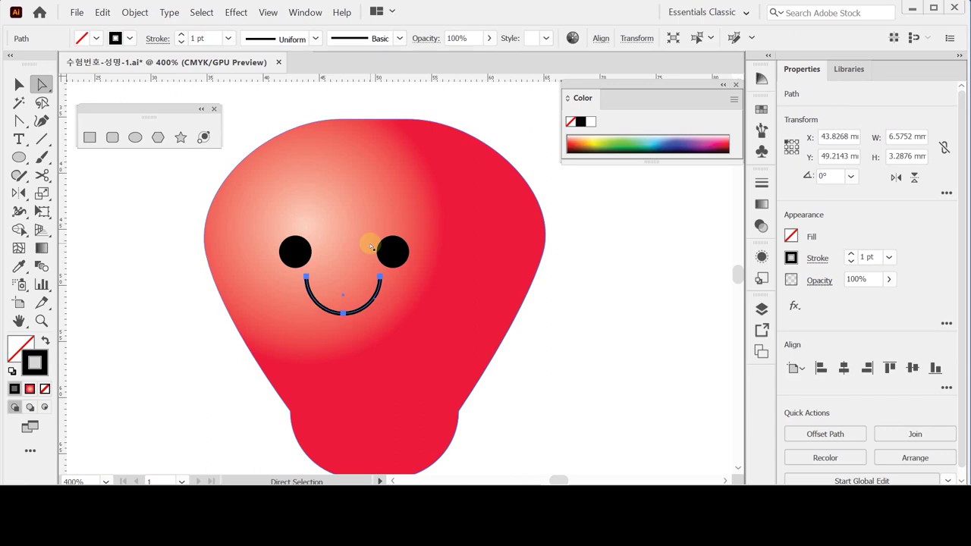
pyautogui.press('Up')
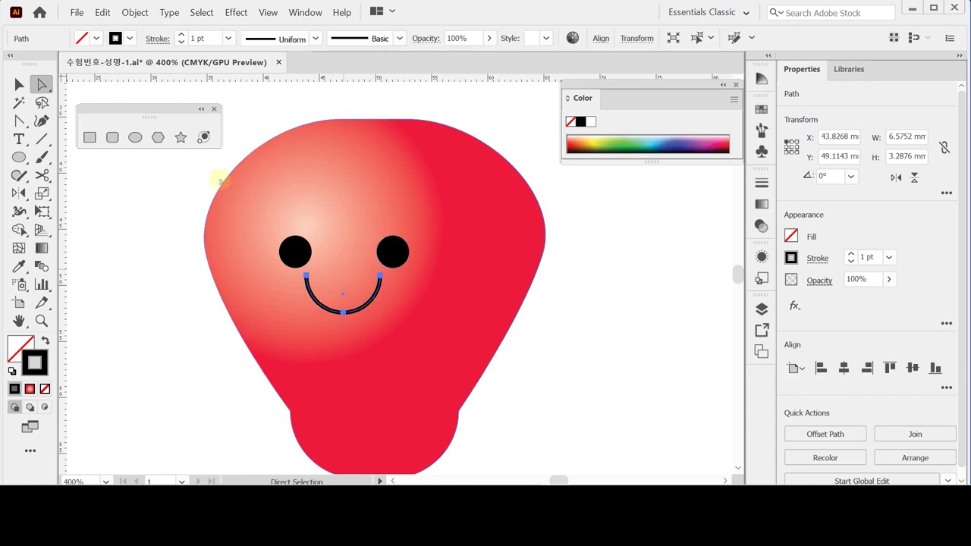
# - Scale the smile arc down to about 5.9 x 2.9 mm and nudge it 0.3 mm left and 0.7 mm up
pyautogui.click(19, 84)
pyautogui.click(302, 279)
pyautogui.moveTo(303, 279); pyautogui.dragTo(311, 281)
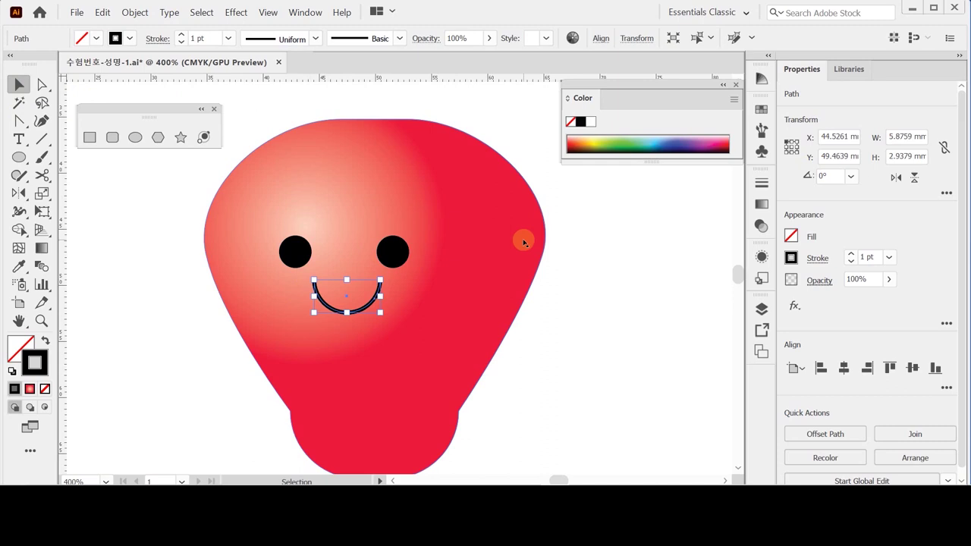
pyautogui.press('Up')
pyautogui.press('Up')
pyautogui.press('Up')
pyautogui.press('Up')
pyautogui.press('Up')
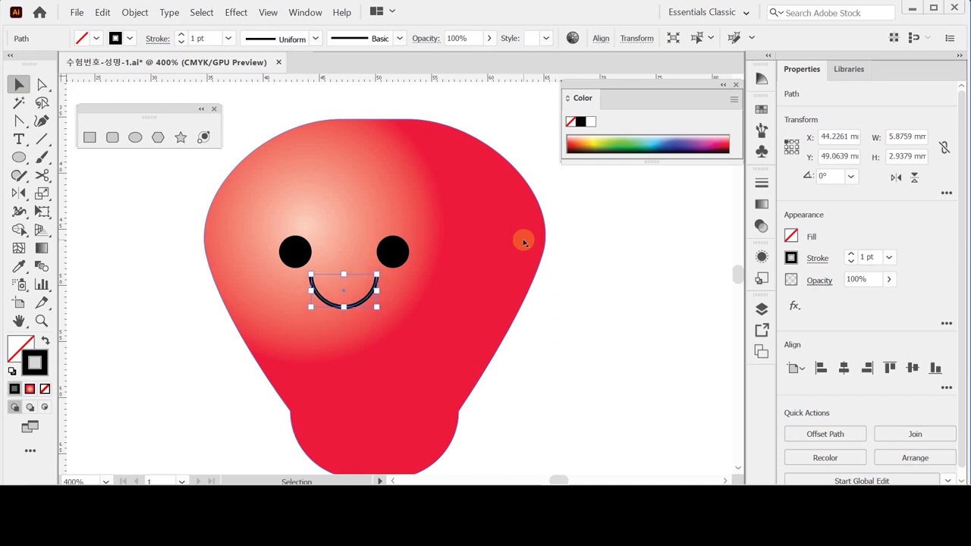
pyautogui.press('Up')
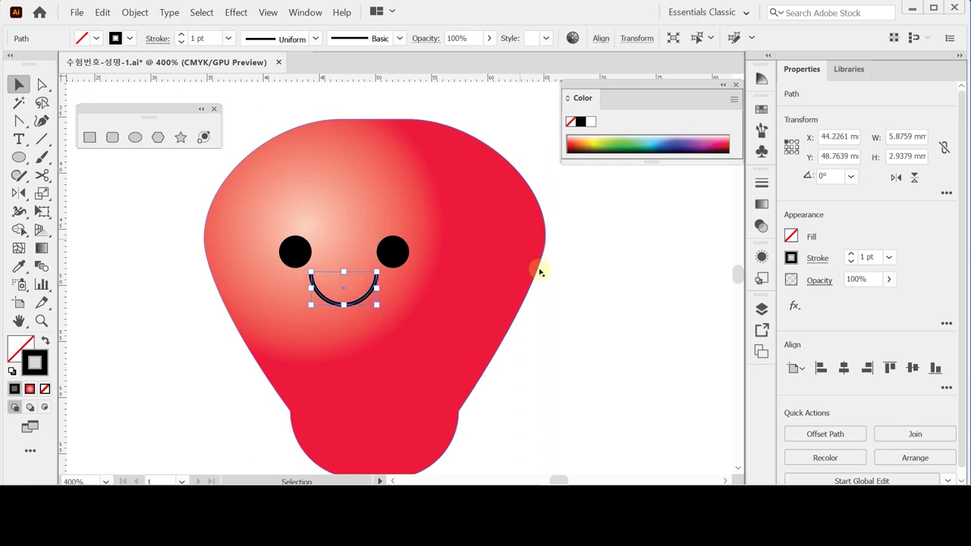
# - Set the smile arc's stroke weight to 2 pt with round caps
pyautogui.click(817, 260)
pyautogui.click(718, 17)
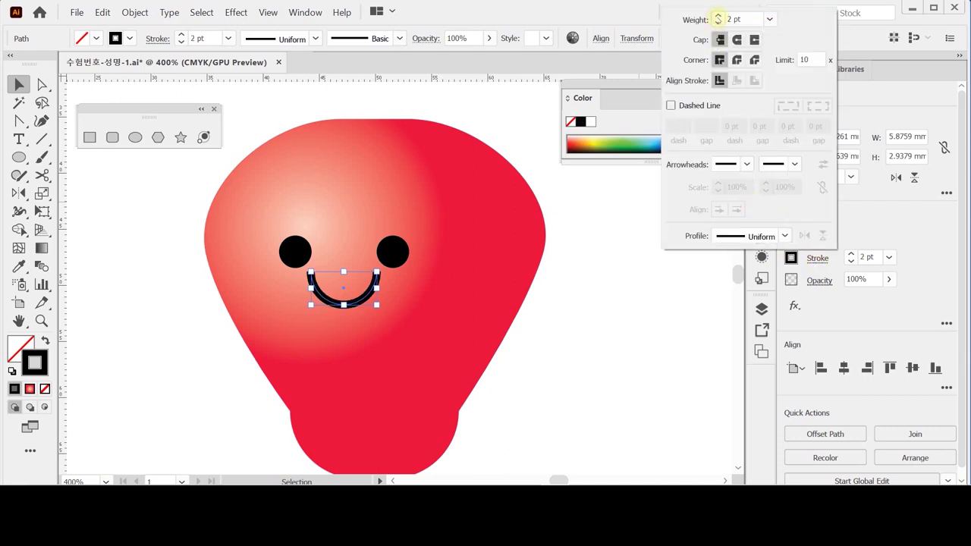
pyautogui.click(736, 39)
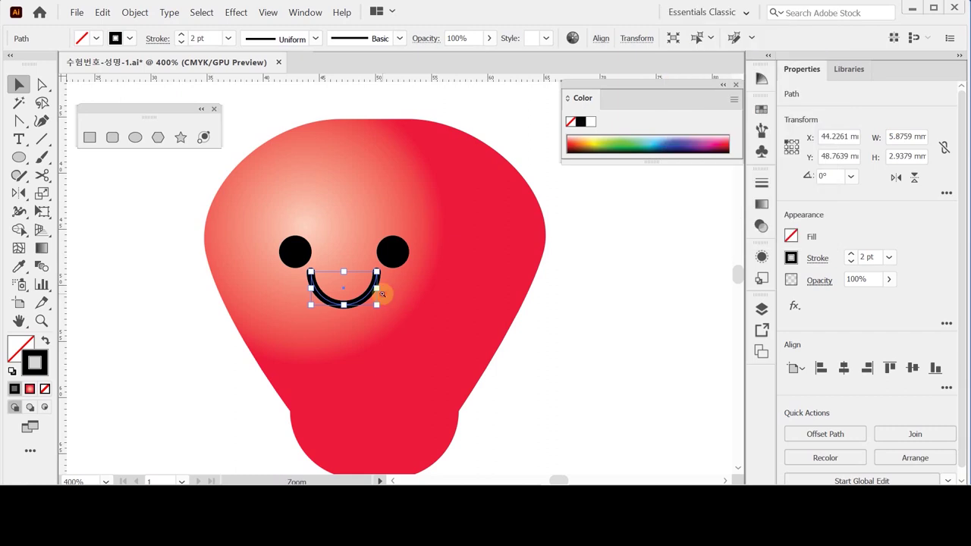
pyautogui.keyDown('ctrl'); pyautogui.click(381, 290); pyautogui.keyUp('ctrl')
pyautogui.keyDown('ctrl'); pyautogui.click(376, 293); pyautogui.keyUp('ctrl')
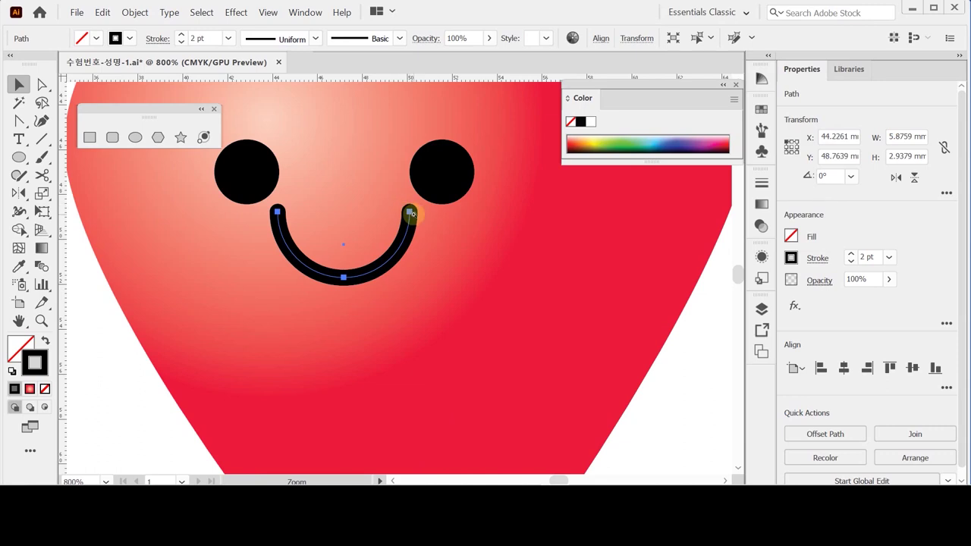
pyautogui.click(817, 258)
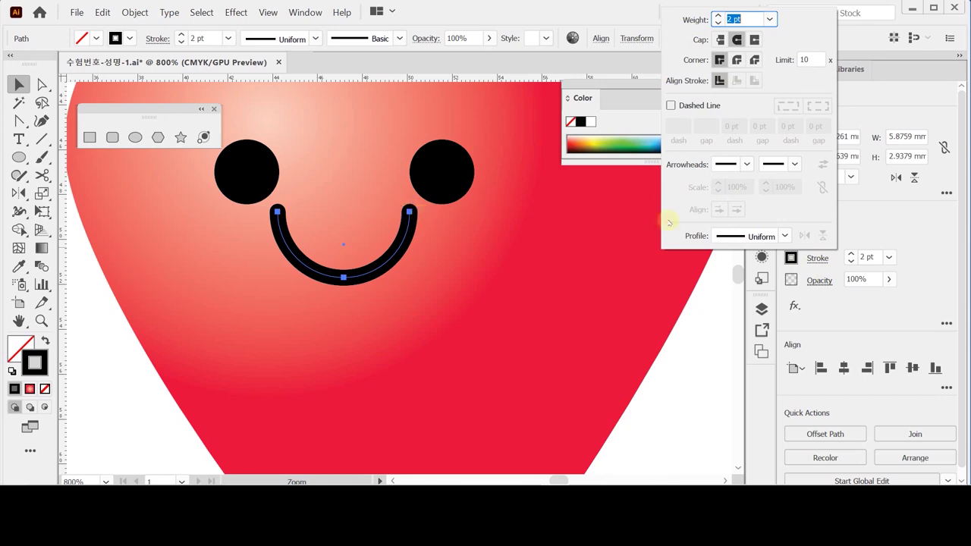
# - Convert the smile arc's stroke into a filled shape with Outline Stroke
pyautogui.click(135, 12)
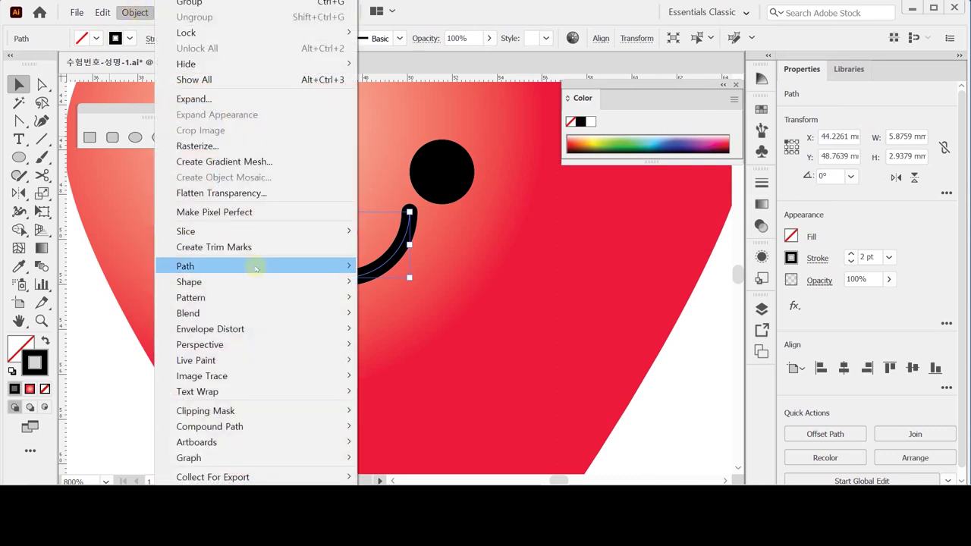
pyautogui.moveTo(259, 269)
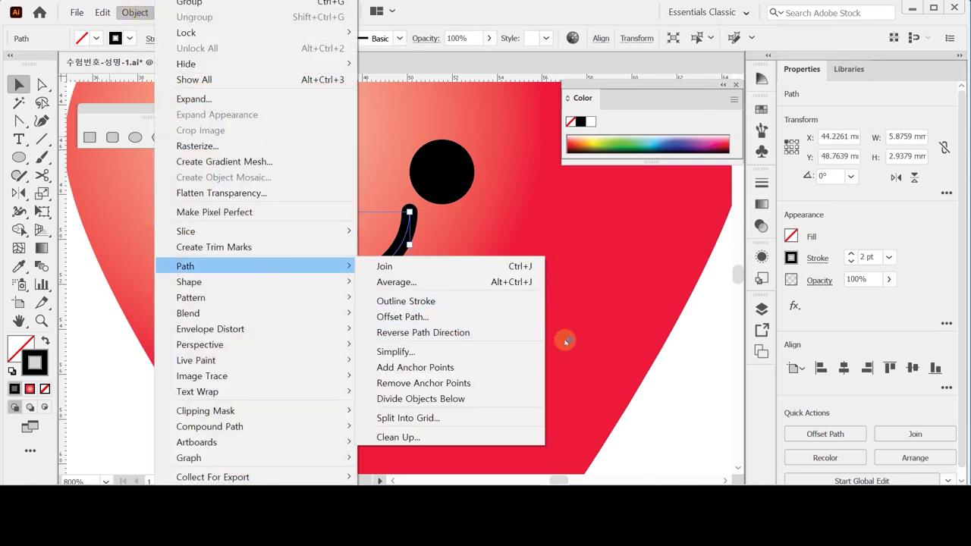
pyautogui.click(467, 301)
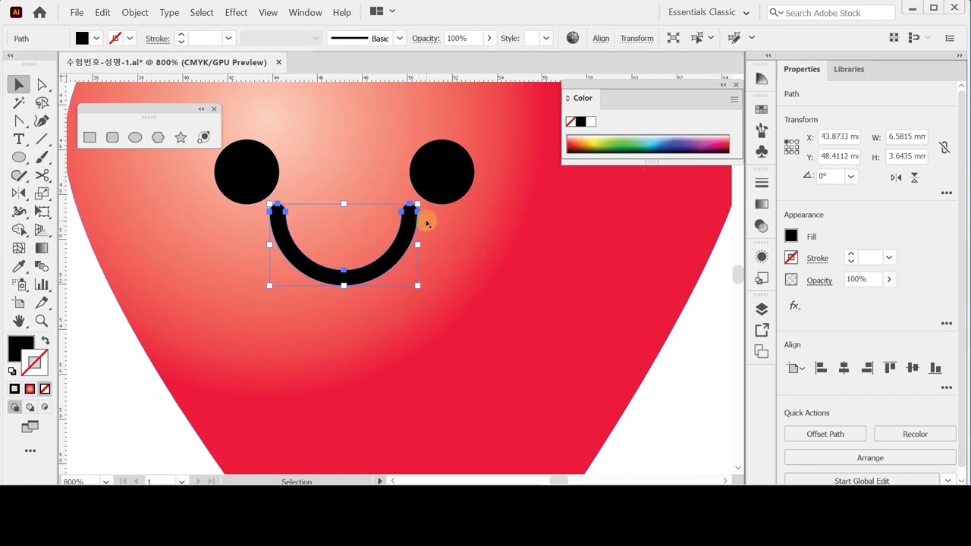
# - Select the smile and both eyes, distribute them horizontally by their centers, and clear the selection
pyautogui.keyDown('shift'); pyautogui.click(241, 178); pyautogui.keyUp('shift')
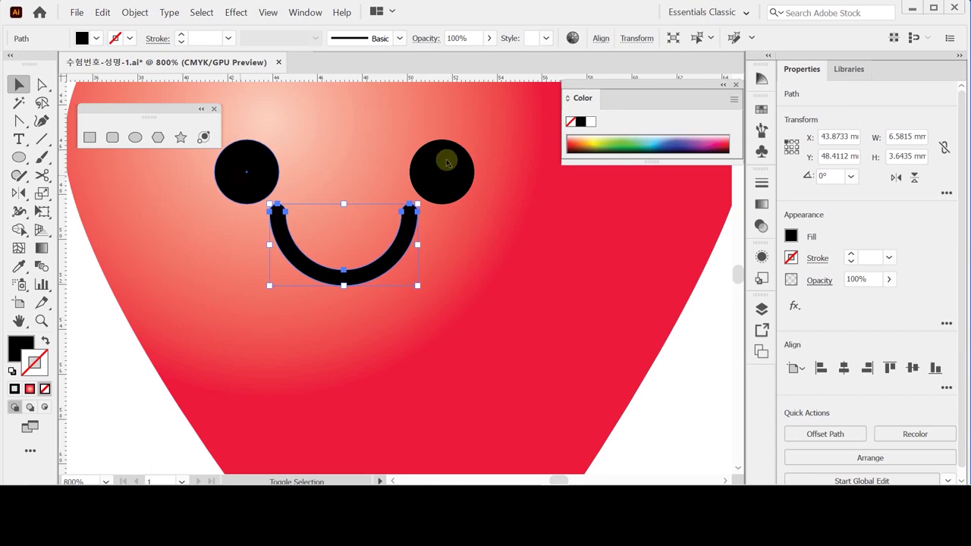
pyautogui.keyDown('shift'); pyautogui.click(450, 170); pyautogui.keyUp('shift')
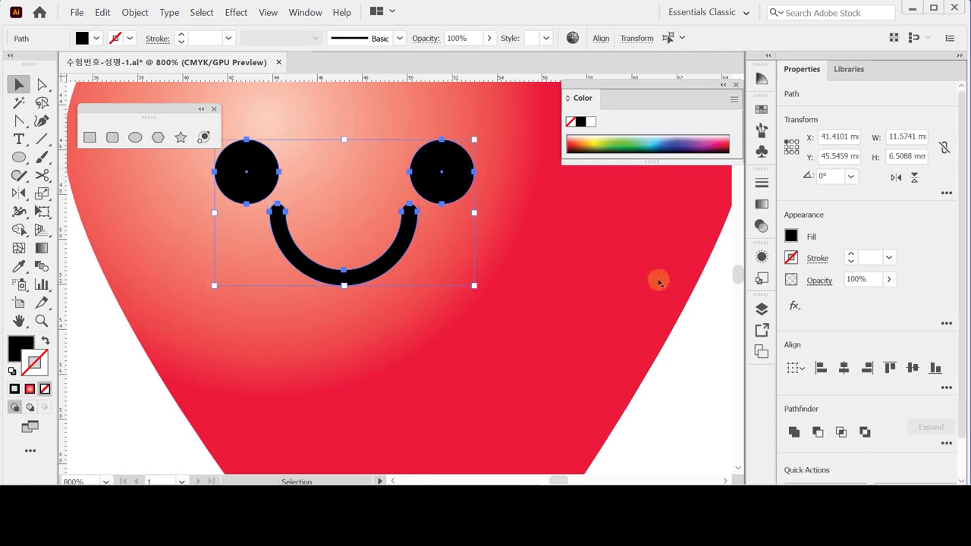
pyautogui.click(601, 38)
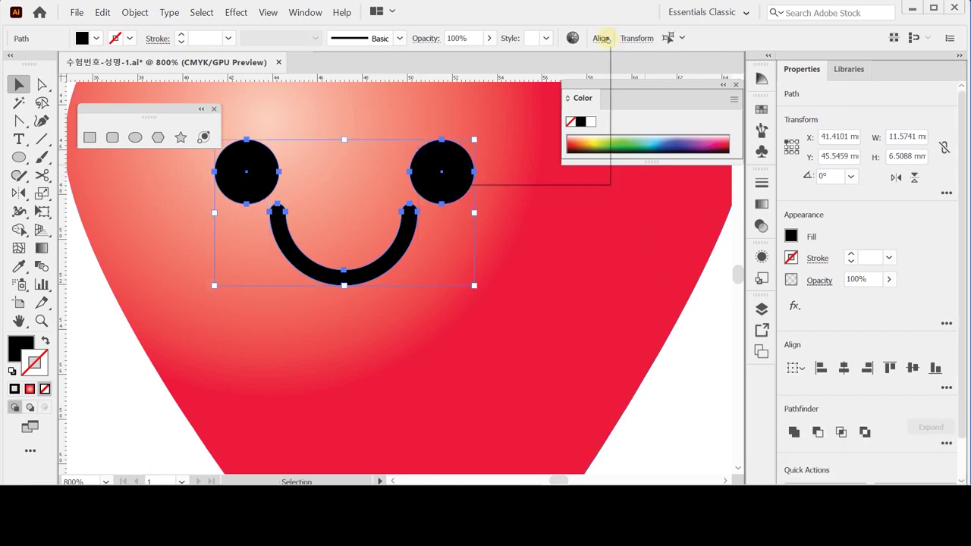
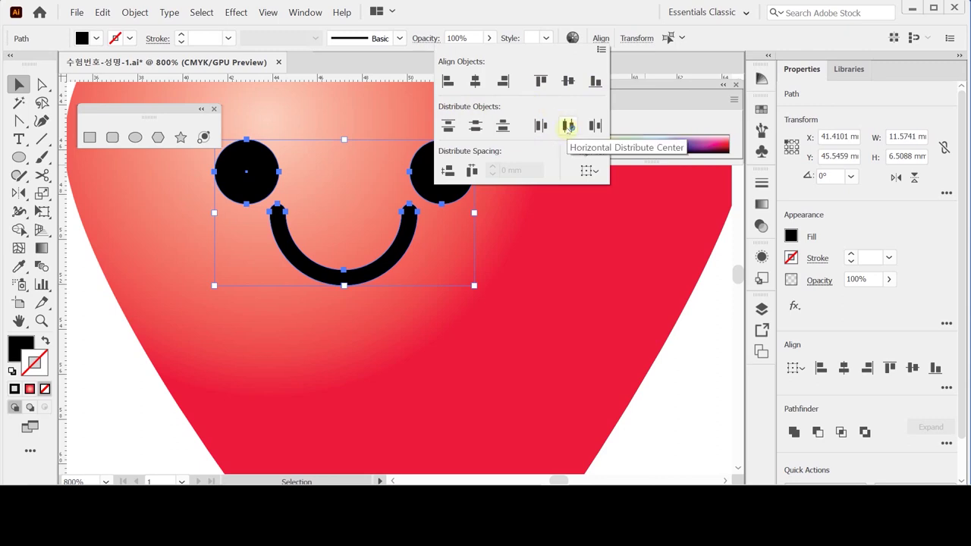
pyautogui.click(569, 126)
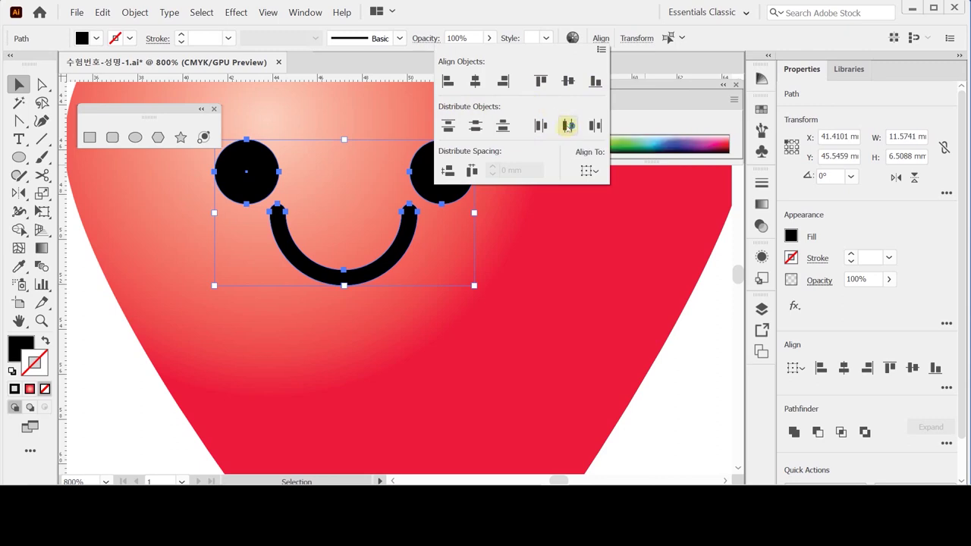
pyautogui.click(568, 126)
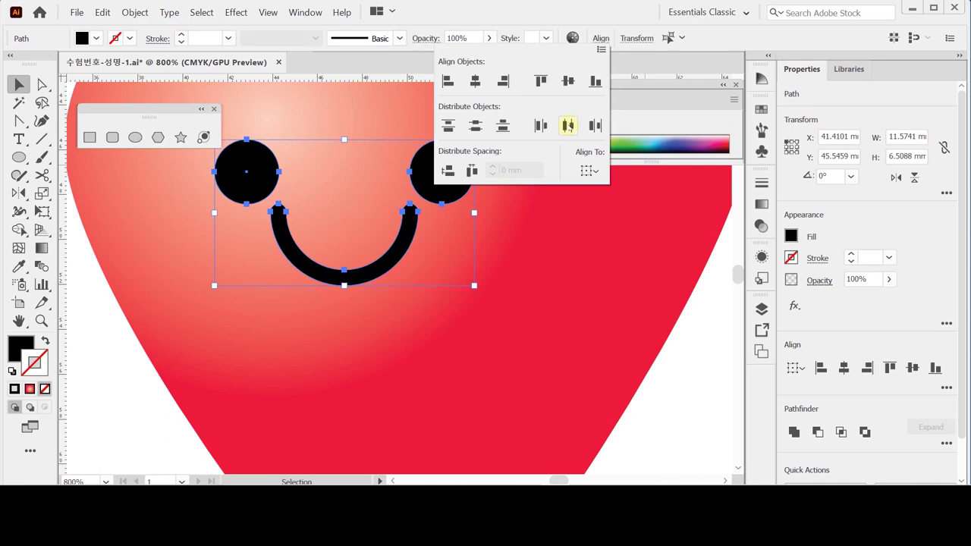
pyautogui.click(569, 126)
pyautogui.scroll(1, 486, 274)
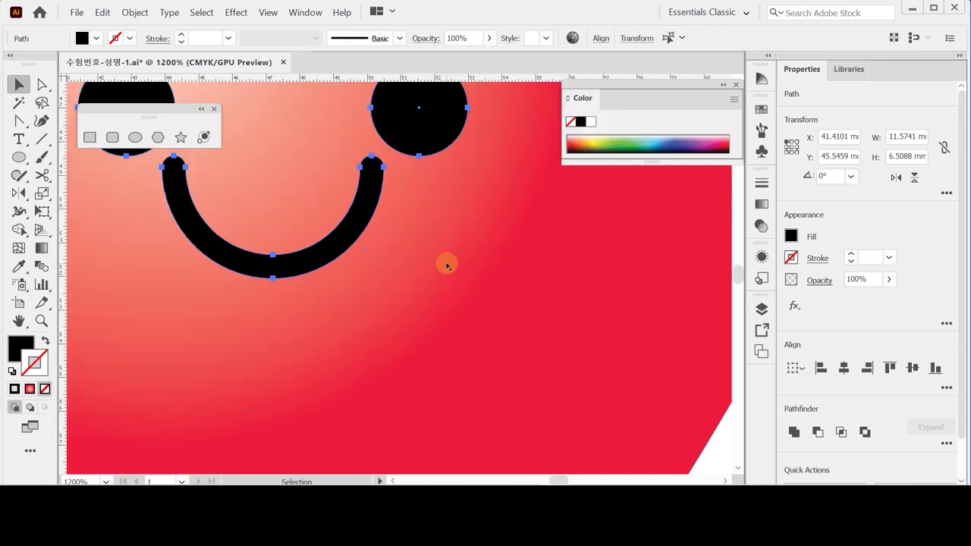
pyautogui.hotkey('ctrl', '-')
pyautogui.hotkey('ctrl', '-')
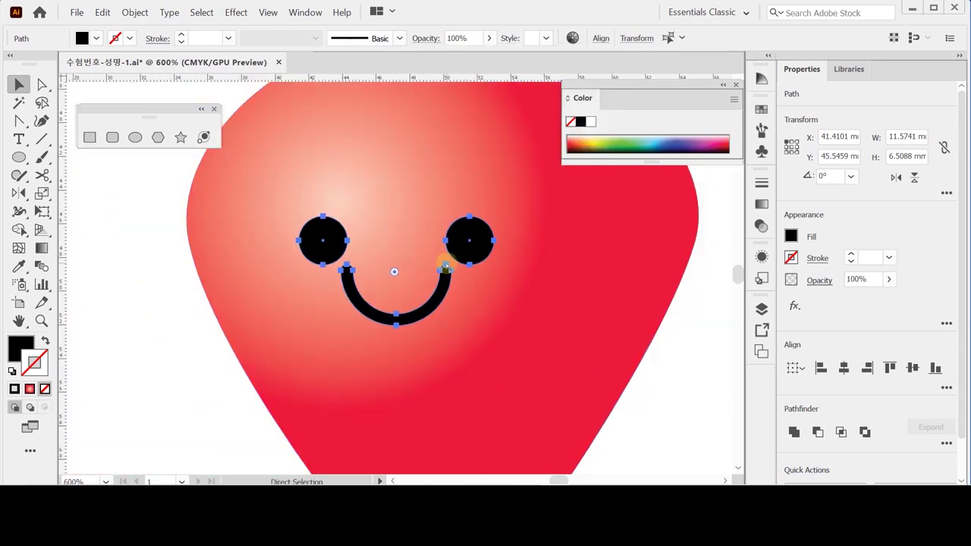
pyautogui.hotkey('ctrl', '-')
pyautogui.press('v')
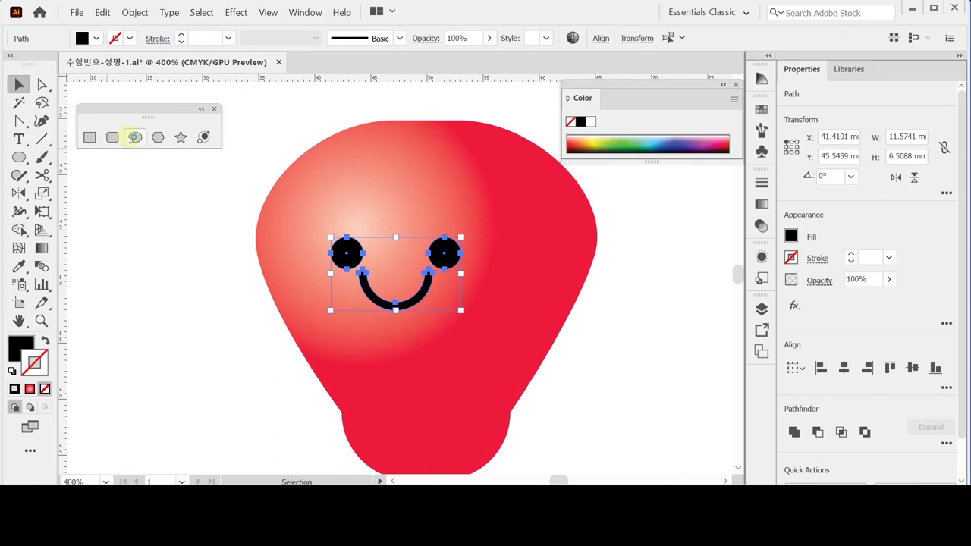
pyautogui.click(186, 245)
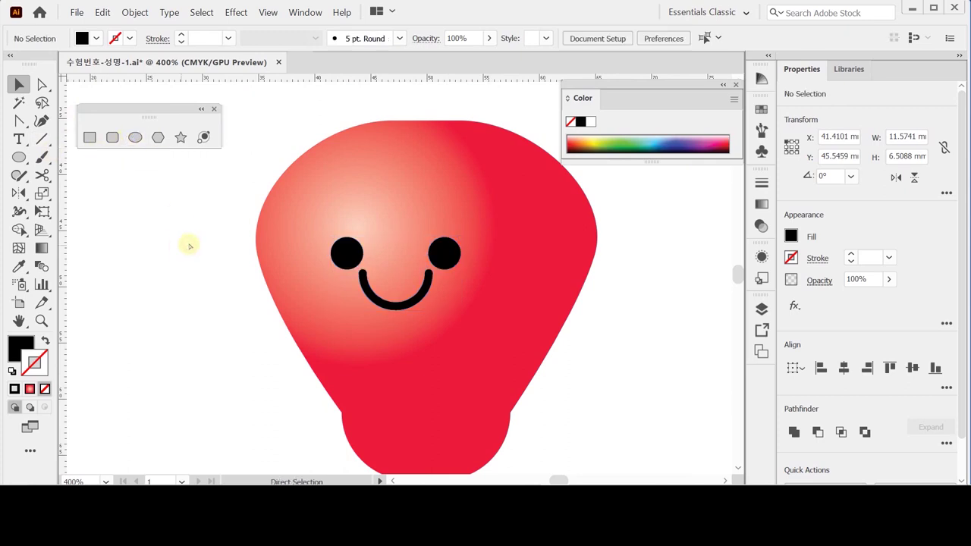
# - Draw a white ellipse without stroke, about 1.1 mm wide and 2.9 mm high, beside the right eye and nudge it to about Y 44.1 mm
pyautogui.click(135, 137)
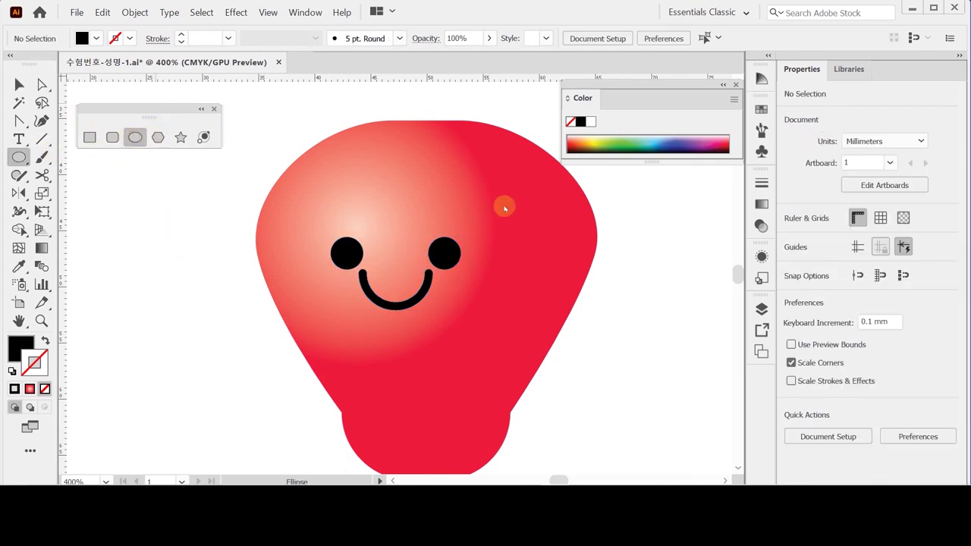
pyautogui.keyDown('ctrl'); pyautogui.click(527, 266); pyautogui.keyUp('ctrl')
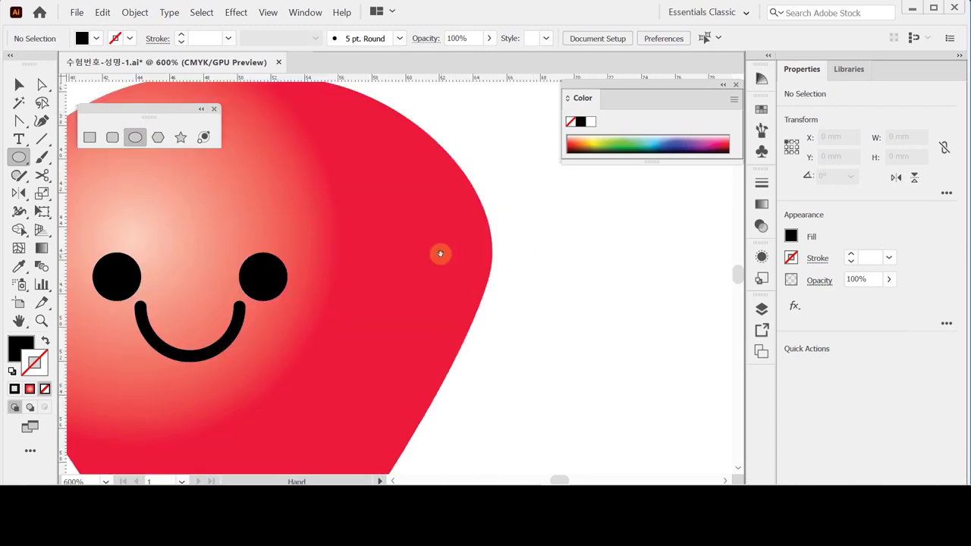
pyautogui.moveTo(391, 262); pyautogui.dragTo(418, 258)
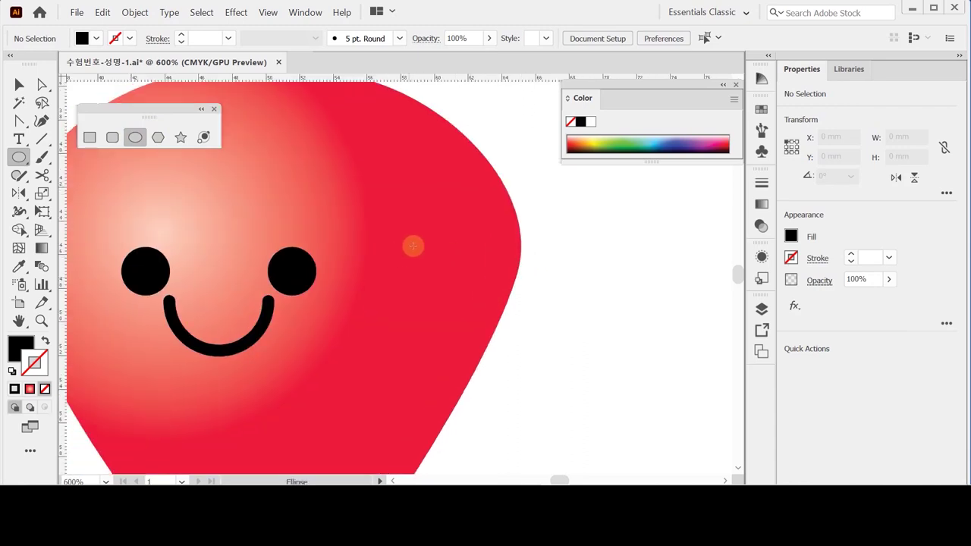
pyautogui.click(11, 370)
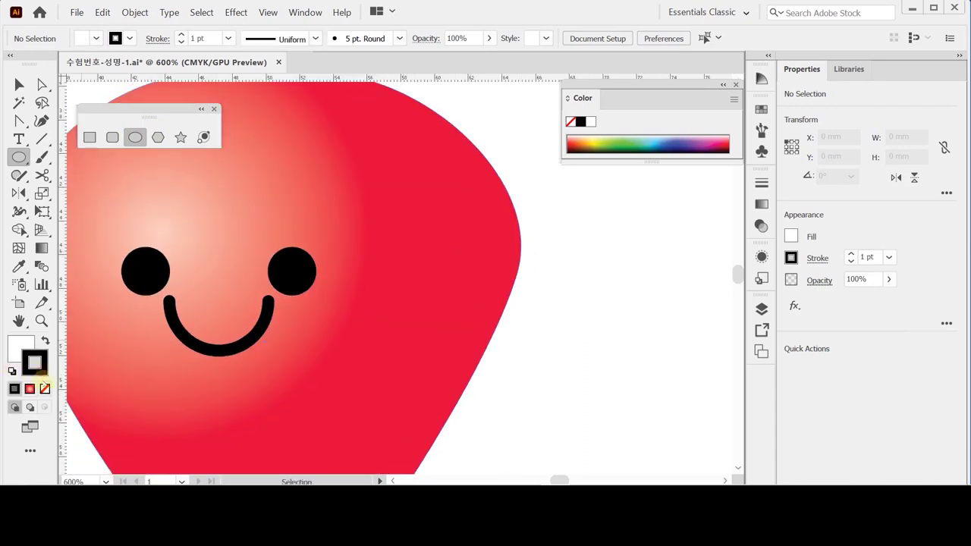
pyautogui.press('/')
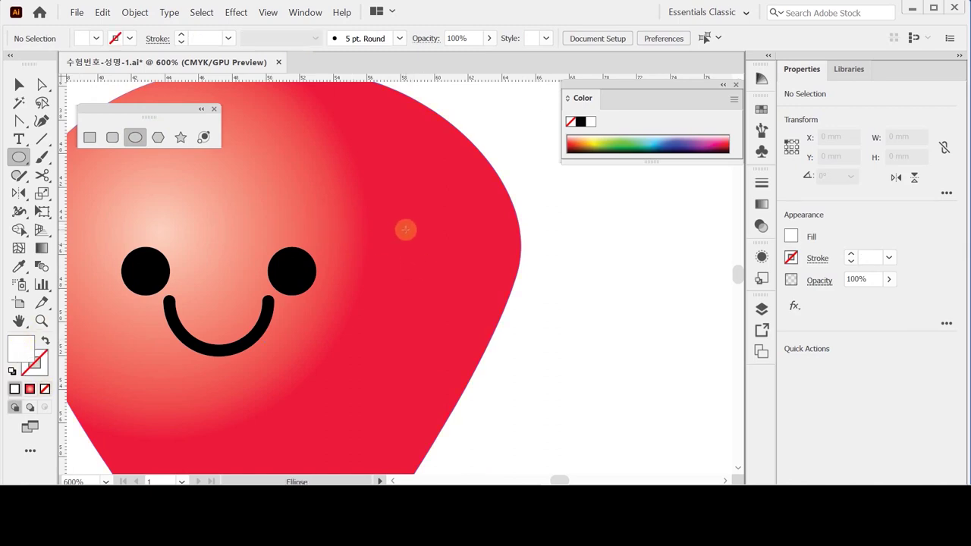
pyautogui.moveTo(403, 208); pyautogui.dragTo(422, 258)
pyautogui.moveTo(423, 257); pyautogui.dragTo(414, 254)
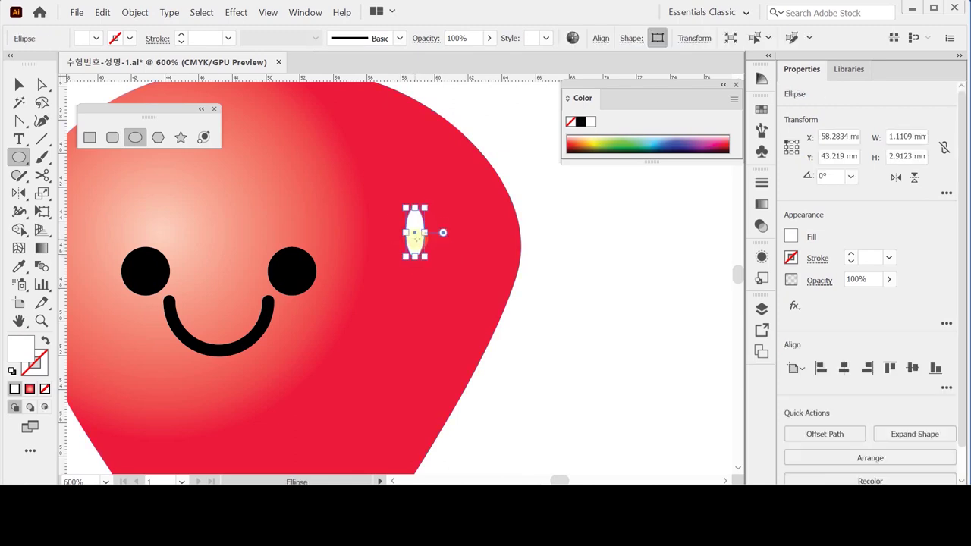
pyautogui.press('Up')
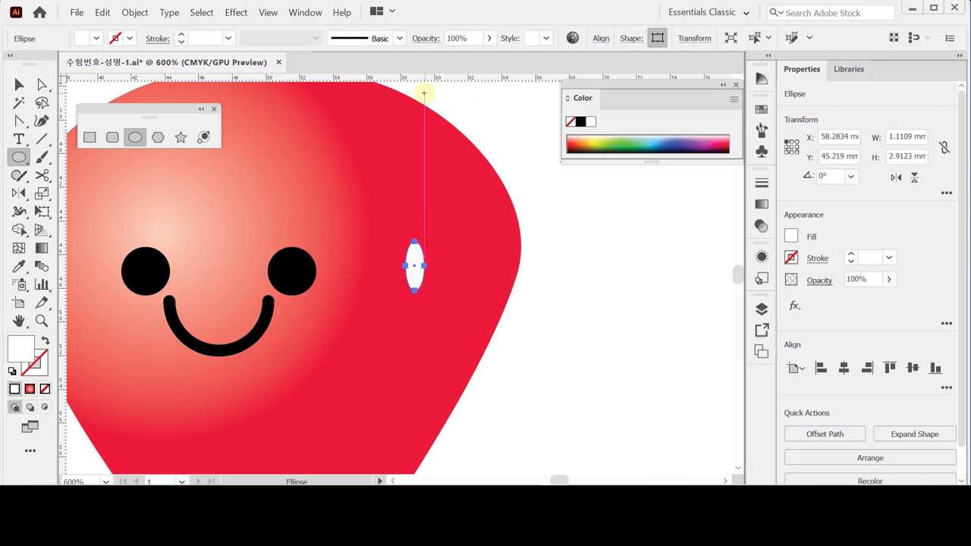
pyautogui.press('Up')
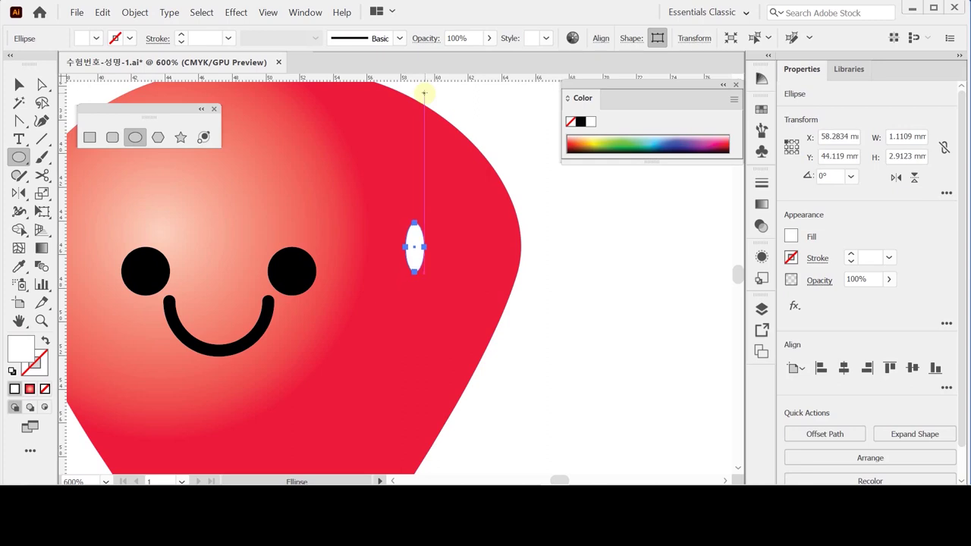
# - Convert the white ellipse's bottom anchor point to a sharp corner so it forms a seed shape, and select the whole shape
pyautogui.click(19, 120)
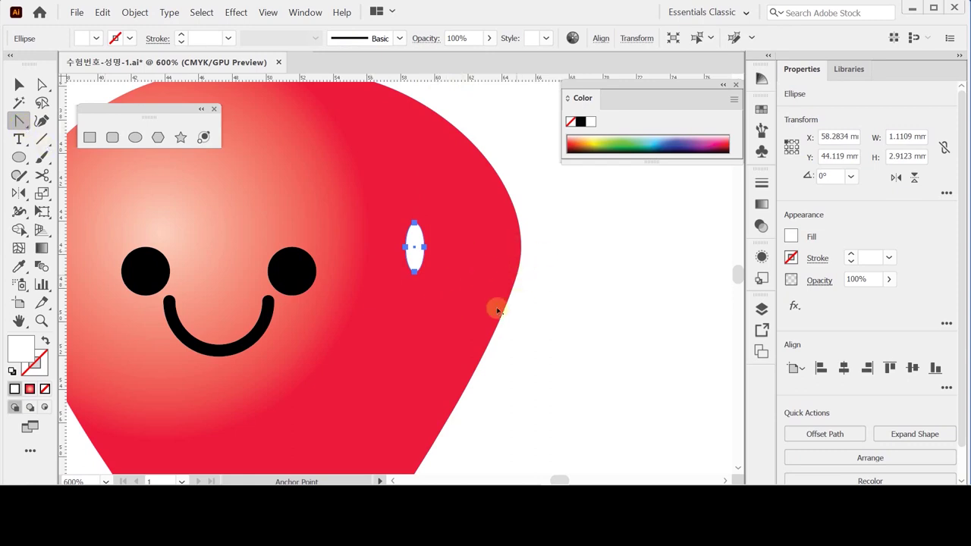
pyautogui.click(413, 272)
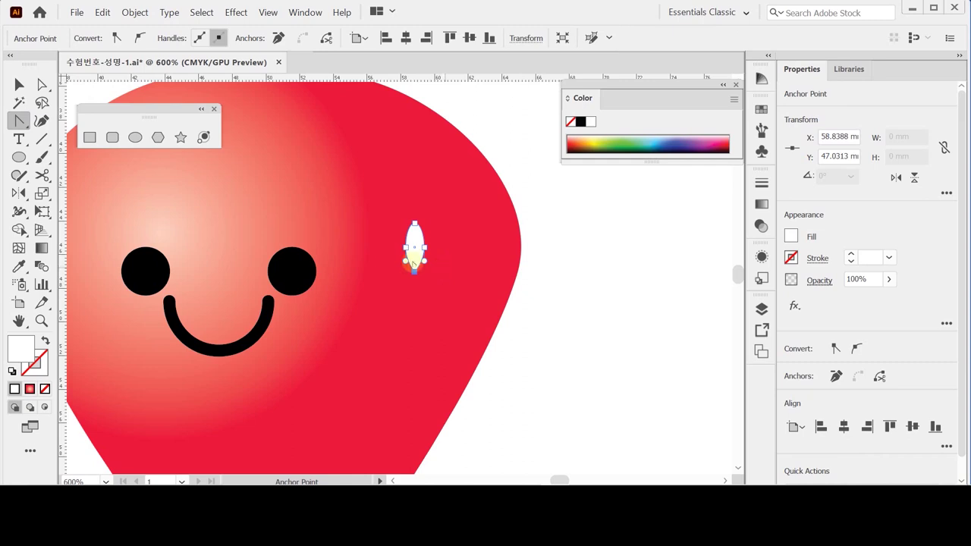
pyautogui.click(410, 237)
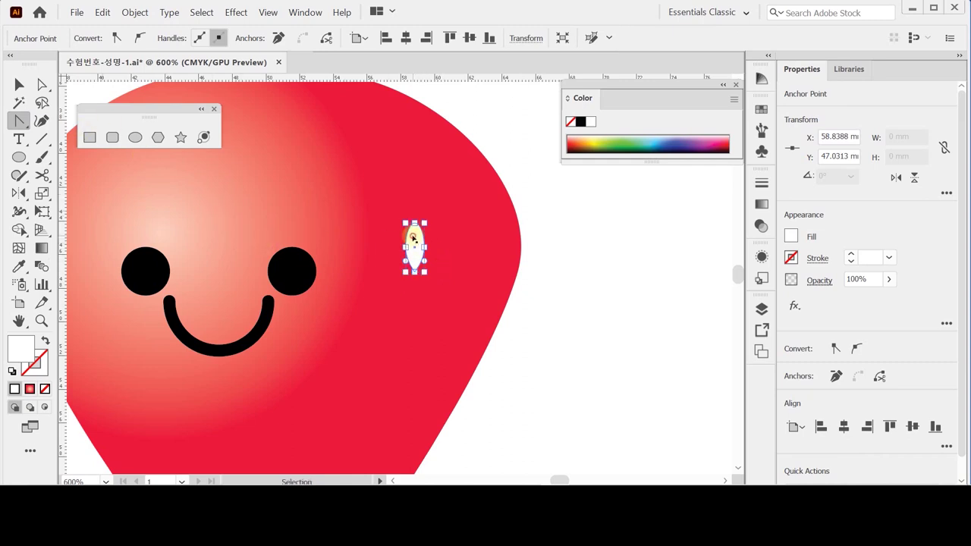
# - Duplicate the white seed twice, placing one copy below the original and the other to its right
pyautogui.hotkey('ctrl', '=')
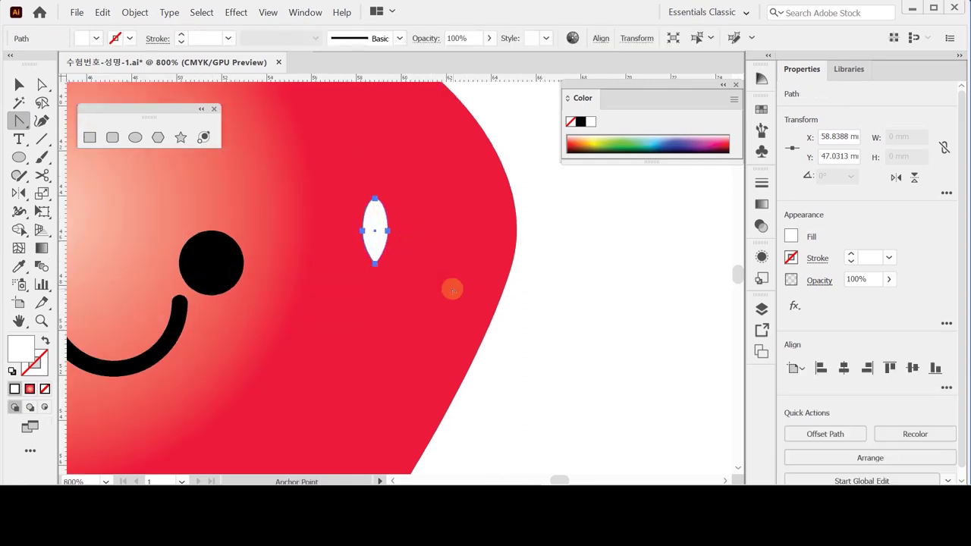
pyautogui.click(376, 223)
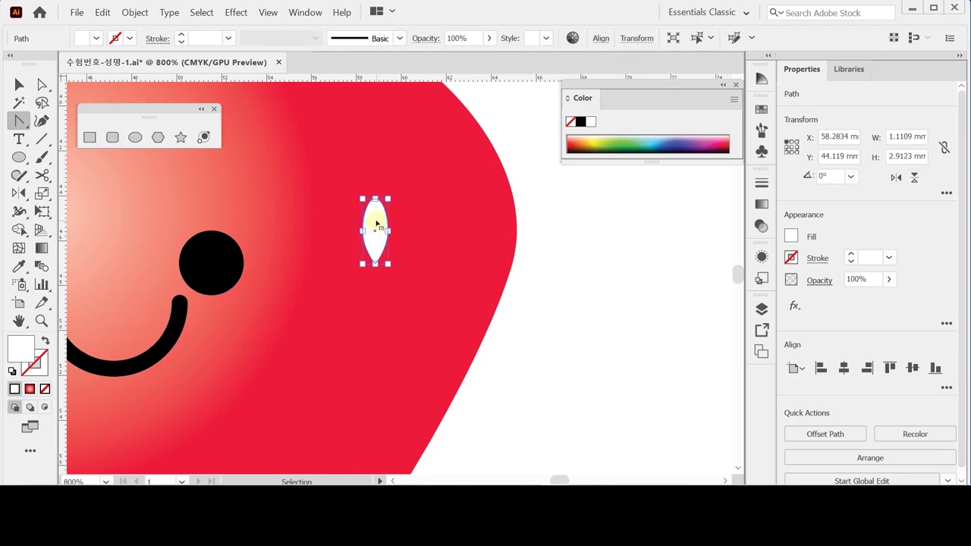
pyautogui.moveTo(377, 224); pyautogui.dragTo(395, 303)
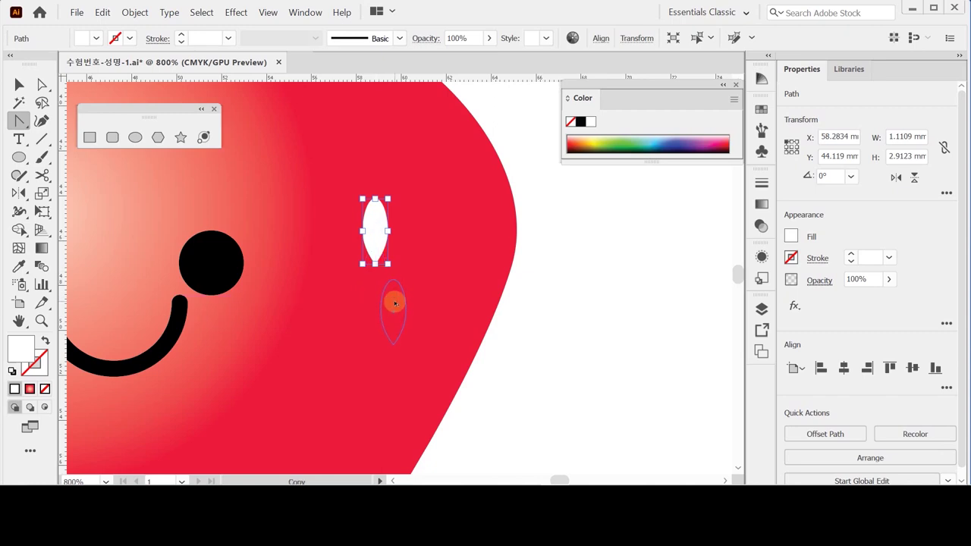
pyautogui.moveTo(395, 301); pyautogui.dragTo(431, 251)
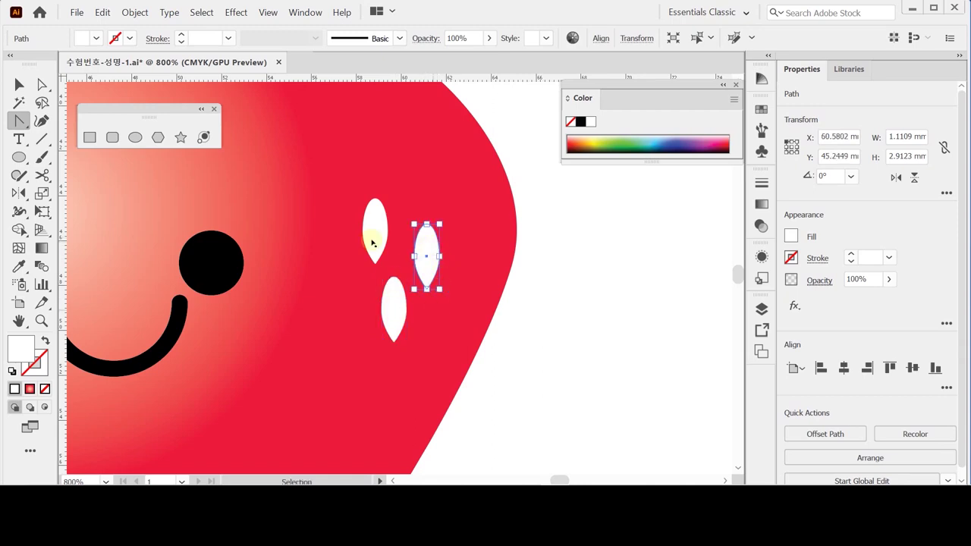
# - Select all three white seeds, rotate them together about 14° clockwise, and clear the selection
pyautogui.keyDown('shift'); pyautogui.click(399, 311); pyautogui.keyUp('shift')
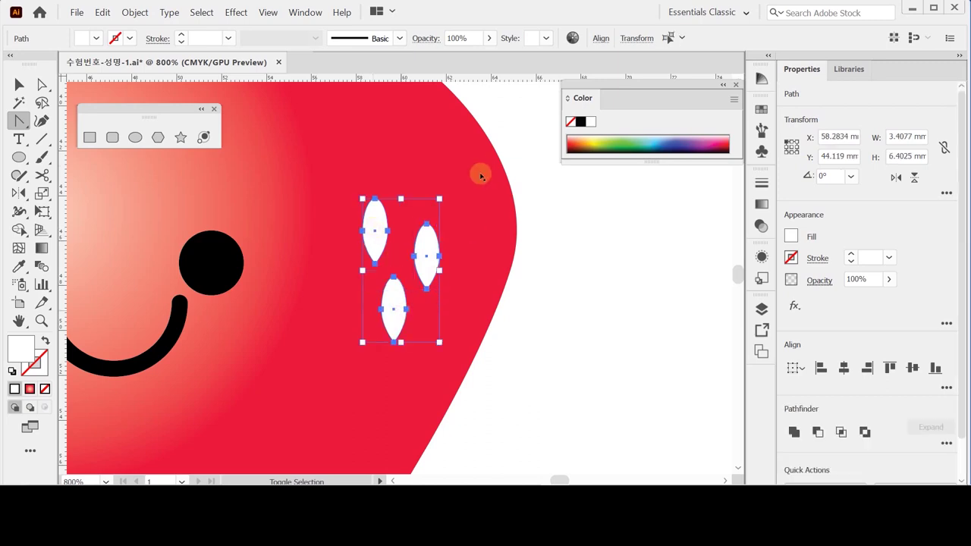
pyautogui.press('ctrl')
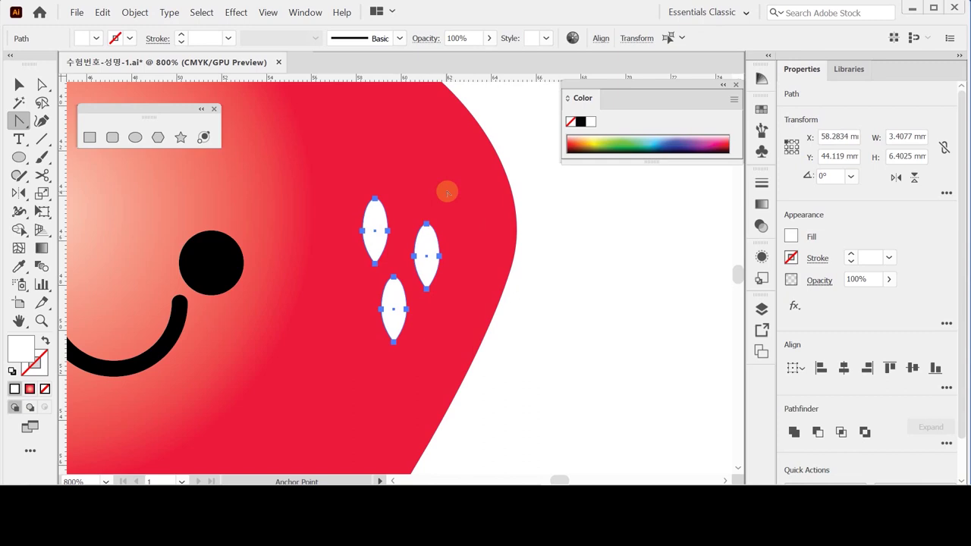
pyautogui.press('ctrl')
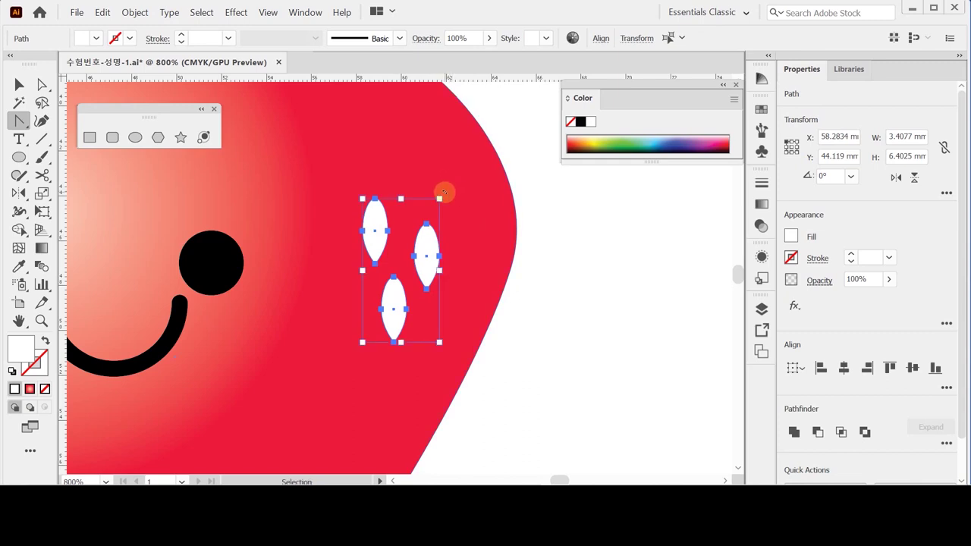
pyautogui.moveTo(452, 200); pyautogui.dragTo(457, 209)
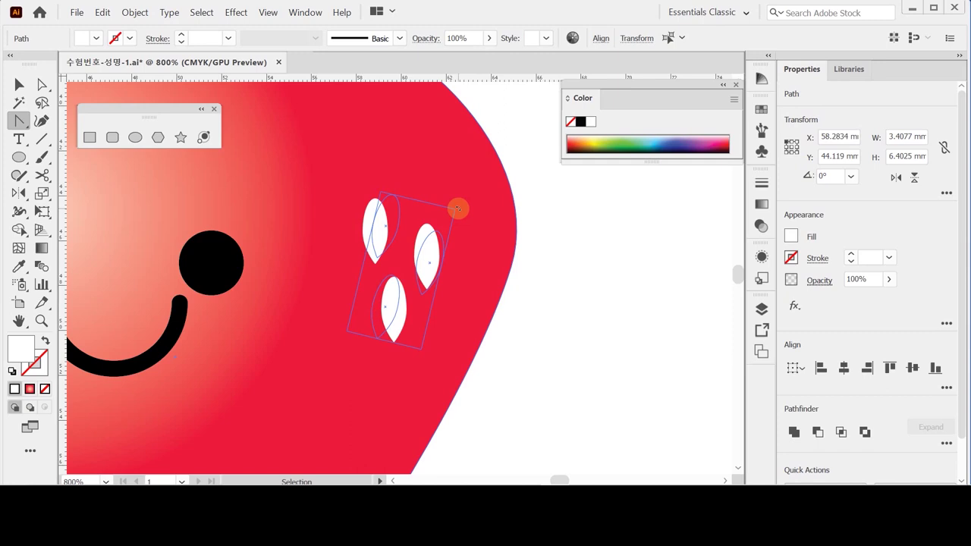
pyautogui.moveTo(458, 209); pyautogui.dragTo(455, 208)
pyautogui.scroll(-1, 387, 334)
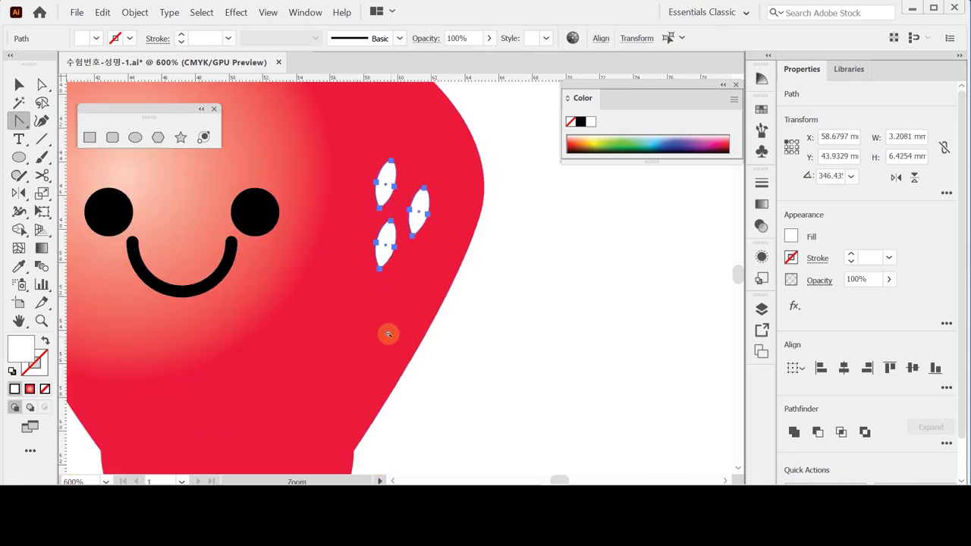
pyautogui.scroll(-1, 387, 334)
pyautogui.scroll(-1, 371, 308)
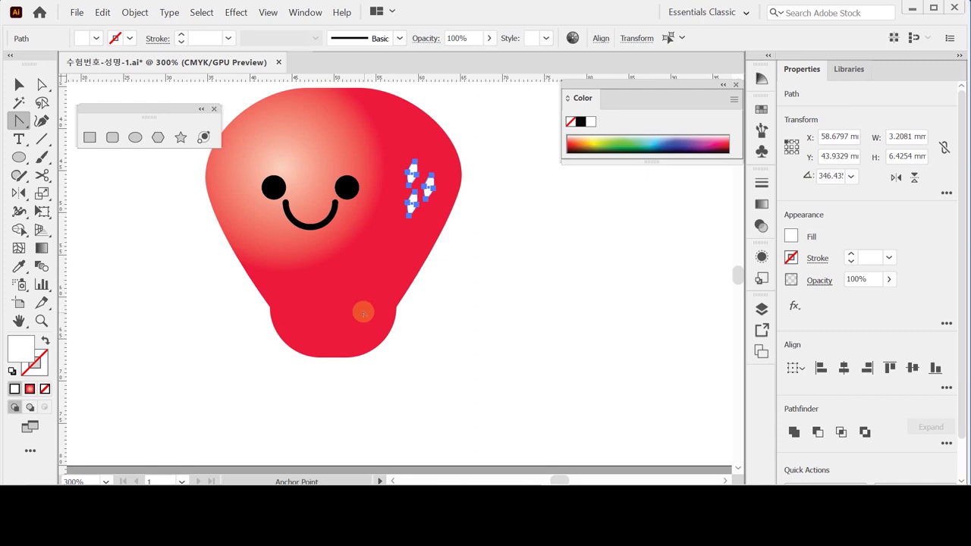
pyautogui.moveTo(348, 270); pyautogui.dragTo(379, 342)
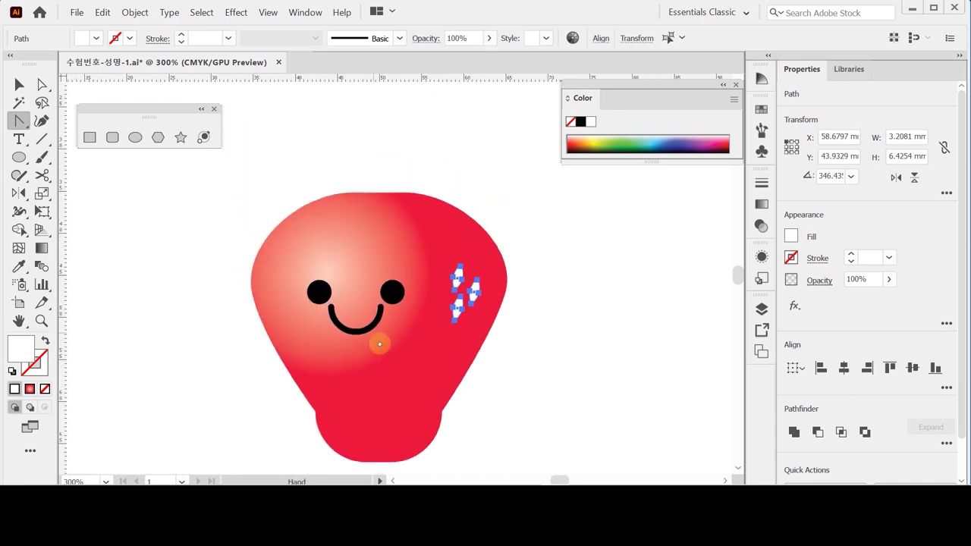
pyautogui.click(147, 194)
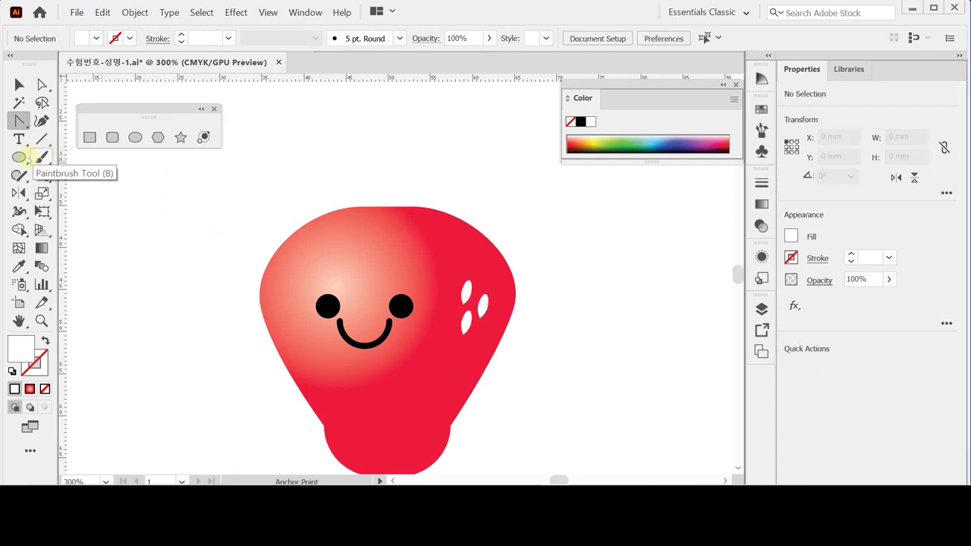
# - Create a 12-point star above the strawberry with Radius 1 of 8 mm and Radius 2 of 4 mm
pyautogui.click(181, 137)
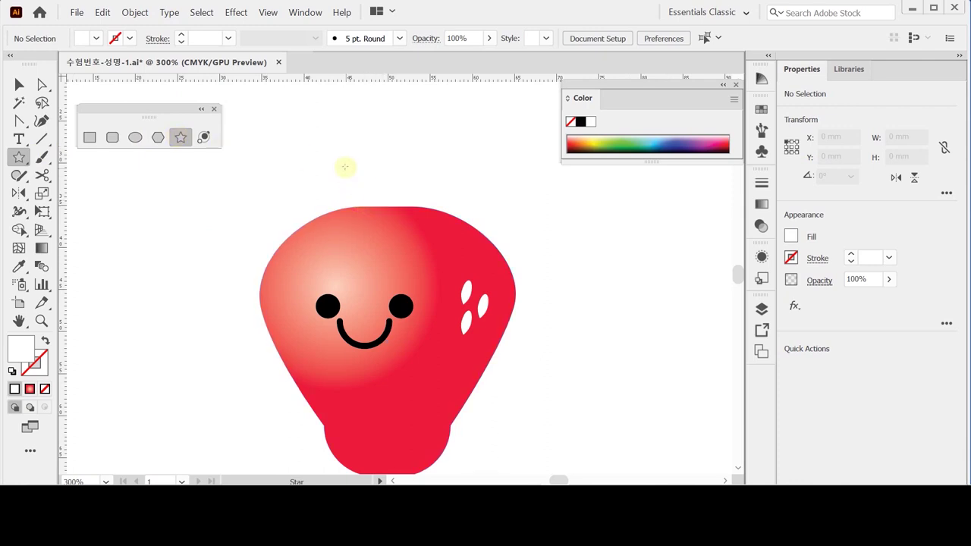
pyautogui.click(365, 156)
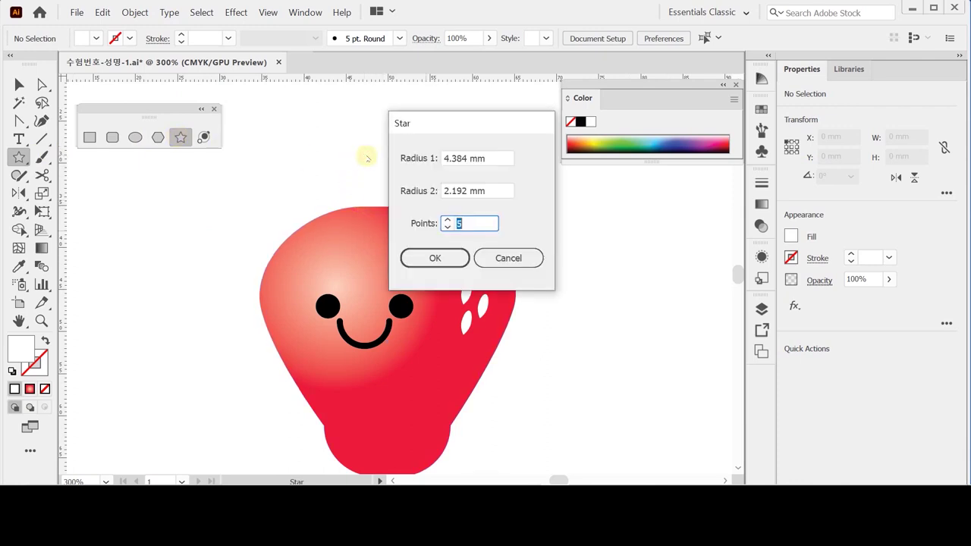
pyautogui.click(421, 158)
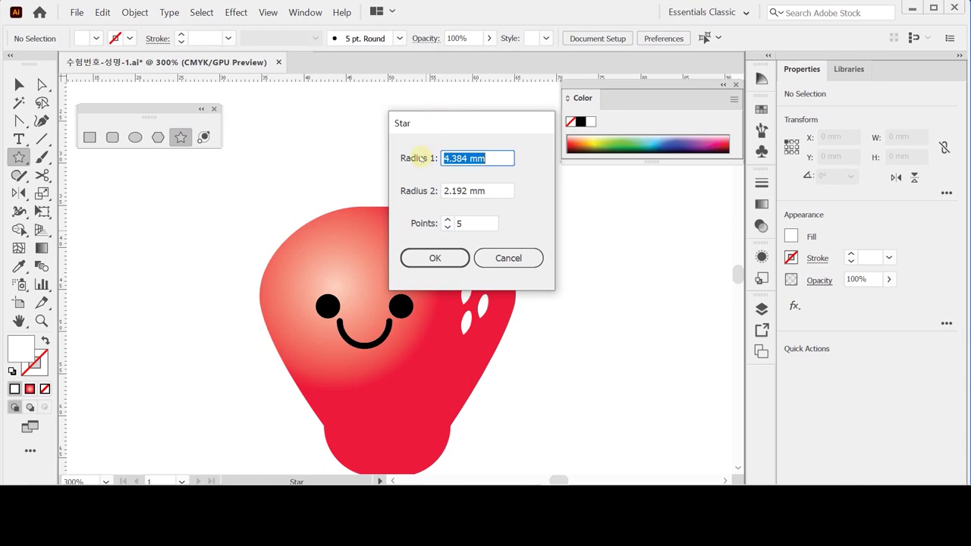
pyautogui.write('8')
pyautogui.press('Tab')
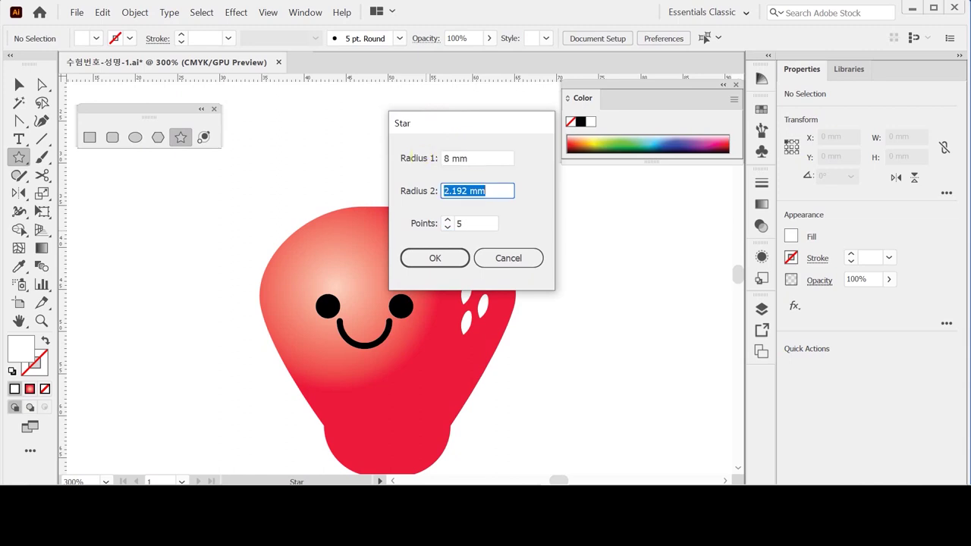
pyautogui.write('4')
pyautogui.press('Tab')
pyautogui.write('12')
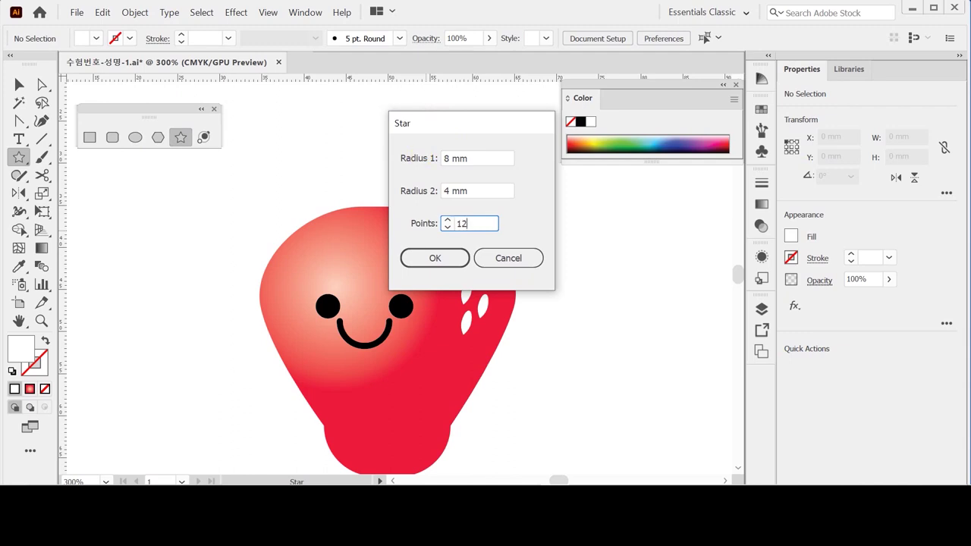
pyautogui.press('Return')
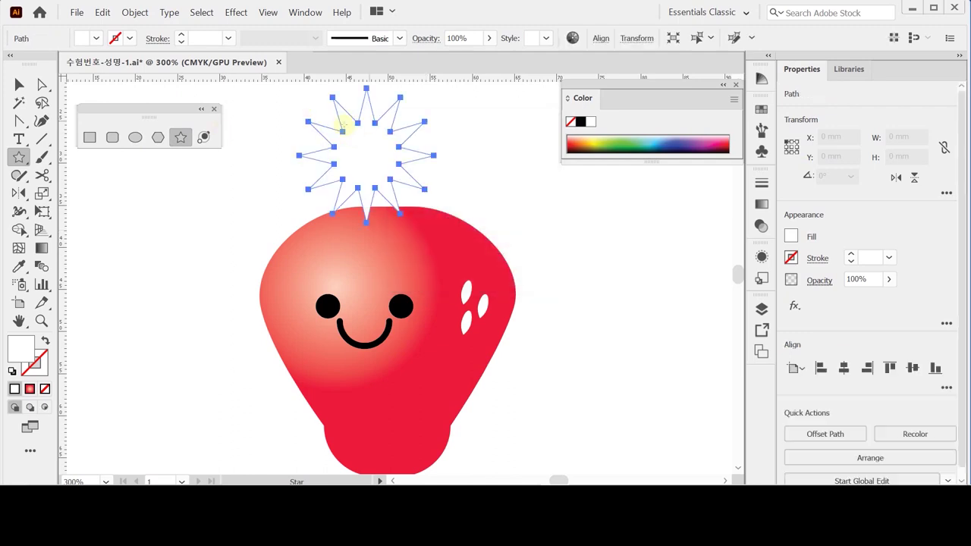
# - Move the star onto the strawberry's upper edge and fill it with green C50 M0 Y100 K0
pyautogui.moveTo(383, 186); pyautogui.dragTo(411, 232)
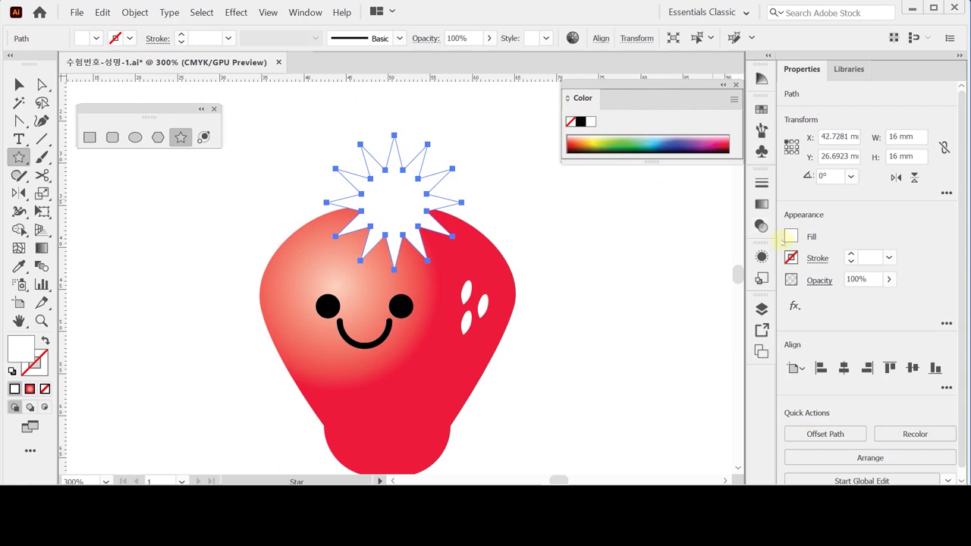
pyautogui.click(791, 236)
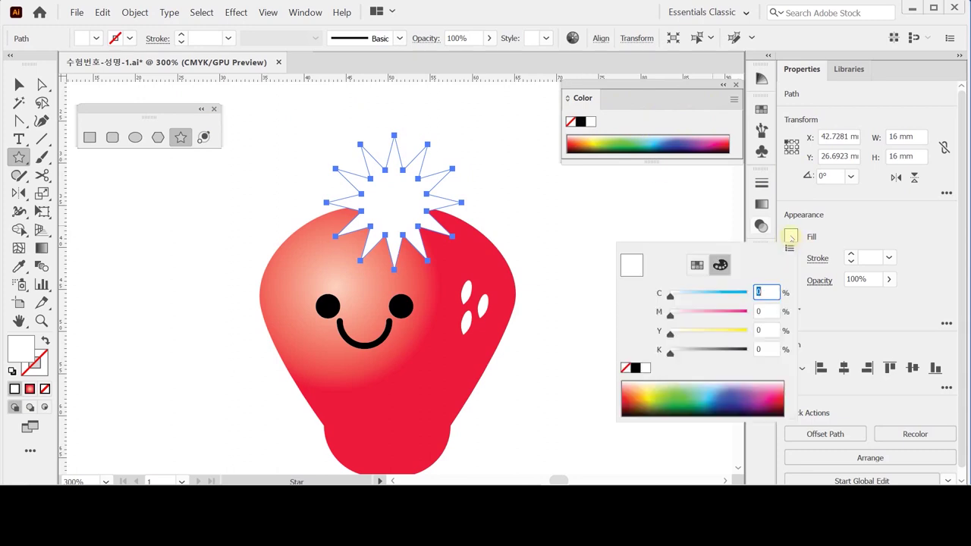
pyautogui.click(719, 265)
pyautogui.write('50')
pyautogui.press('Tab')
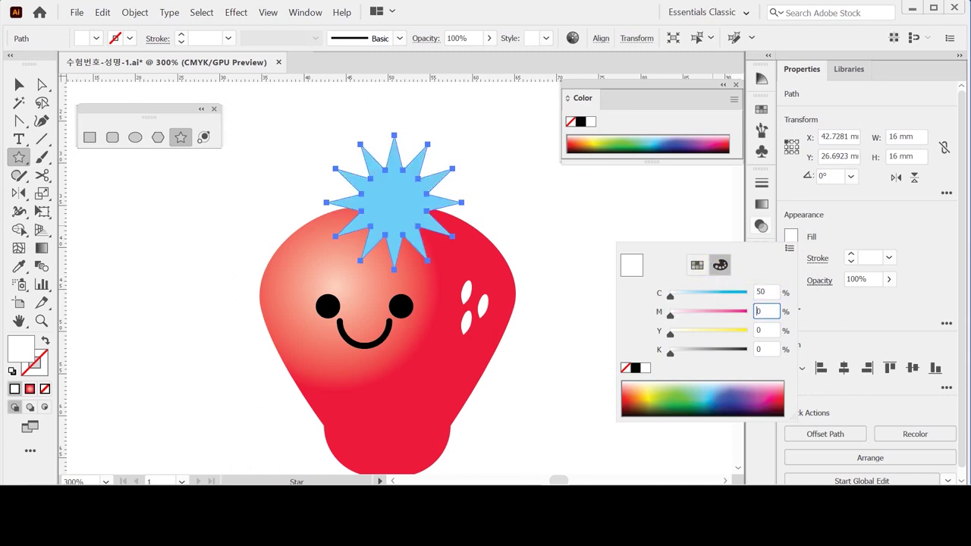
pyautogui.press('Tab')
pyautogui.write('100')
pyautogui.press('Return')
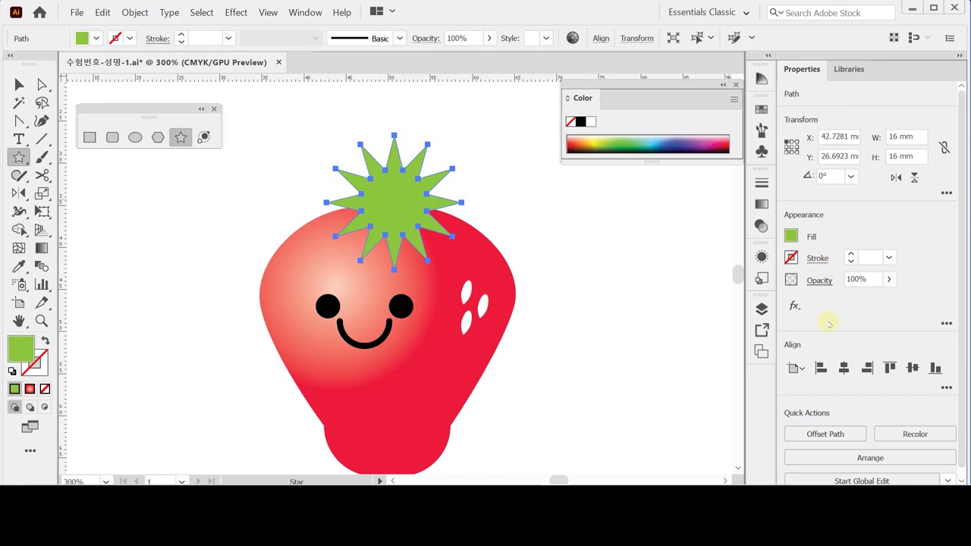
# - Apply a Twist effect with a 60° angle to the green star
pyautogui.click(794, 305)
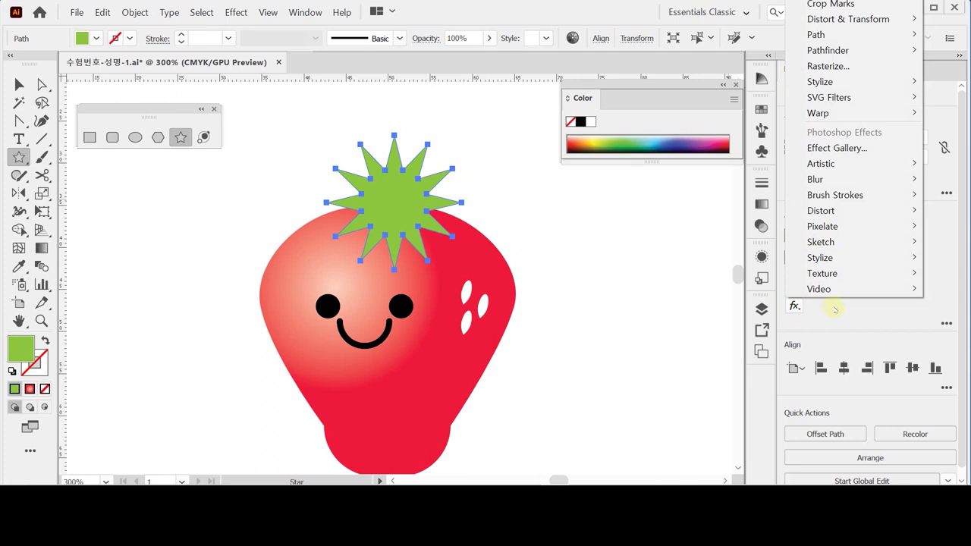
pyautogui.moveTo(866, 18)
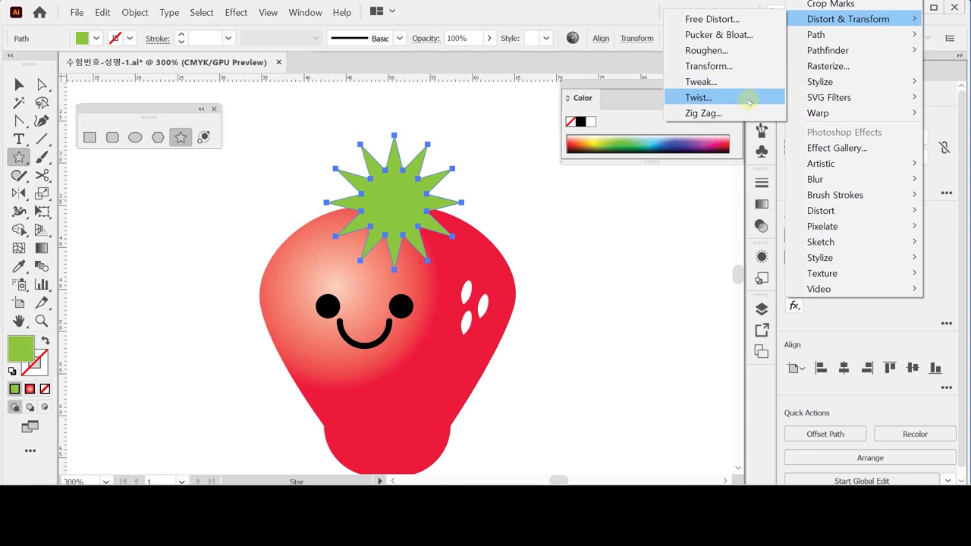
pyautogui.click(746, 99)
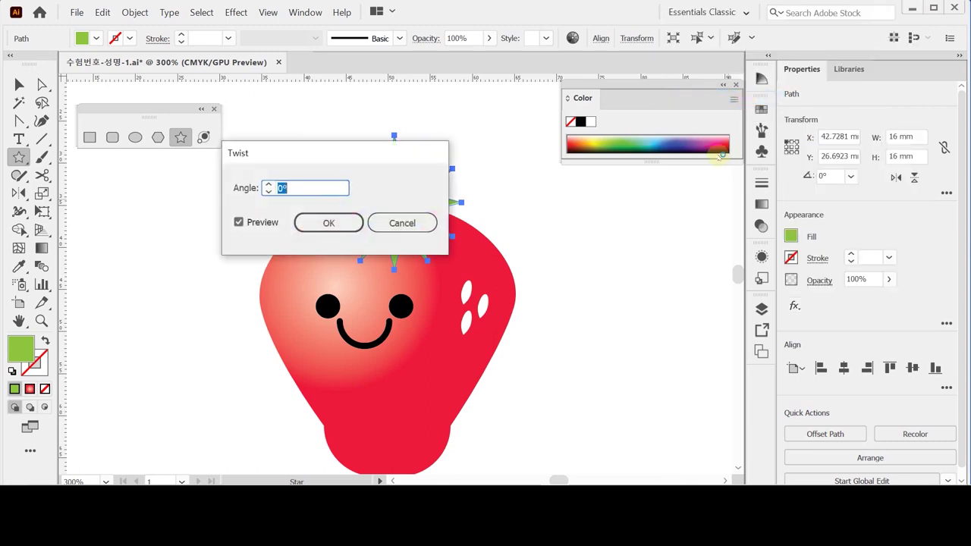
pyautogui.moveTo(353, 155); pyautogui.dragTo(614, 206)
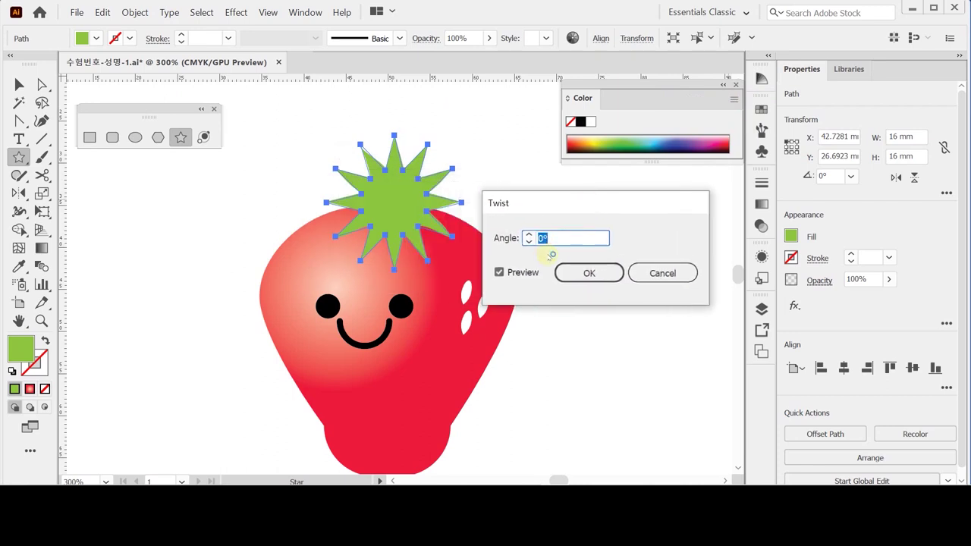
pyautogui.write('60')
pyautogui.press('Tab')
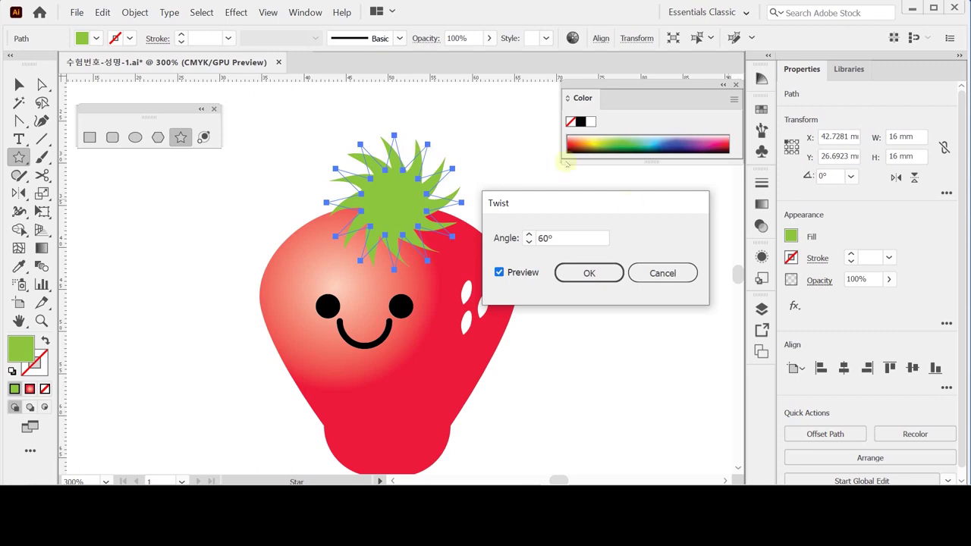
pyautogui.click(588, 274)
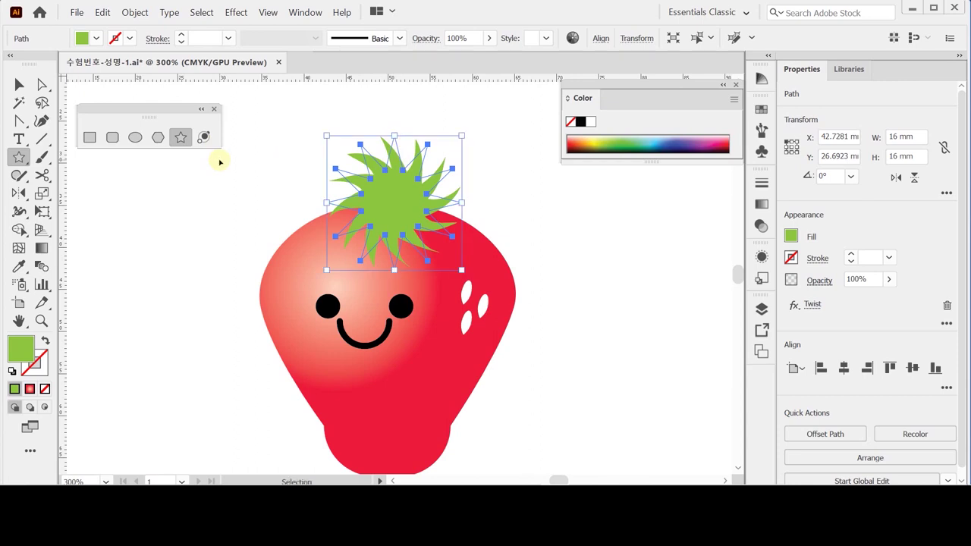
# - Check the twisted star in outline view, return to preview, and expand its appearance into an editable path
pyautogui.hotkey('ctrl', 'y')
pyautogui.hotkey('ctrl', 'y')
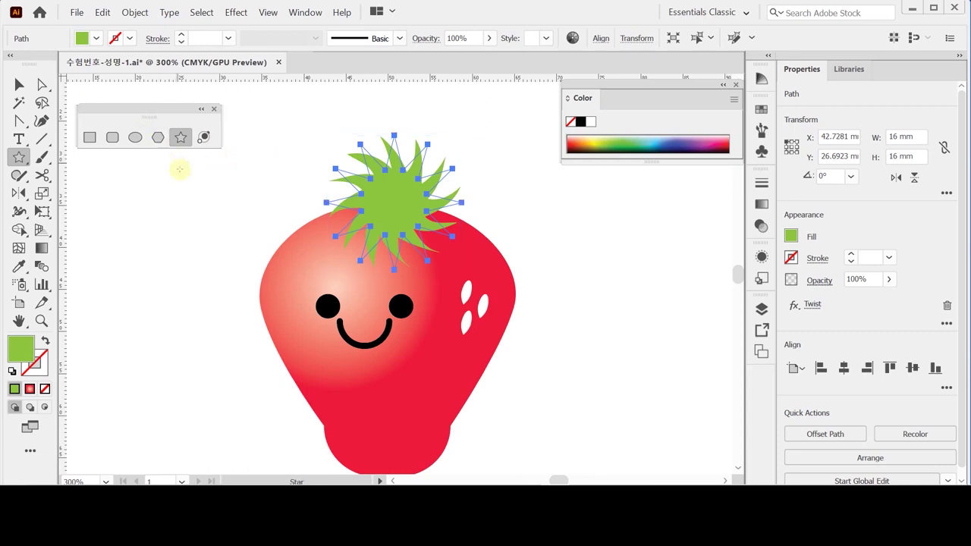
pyautogui.click(134, 12)
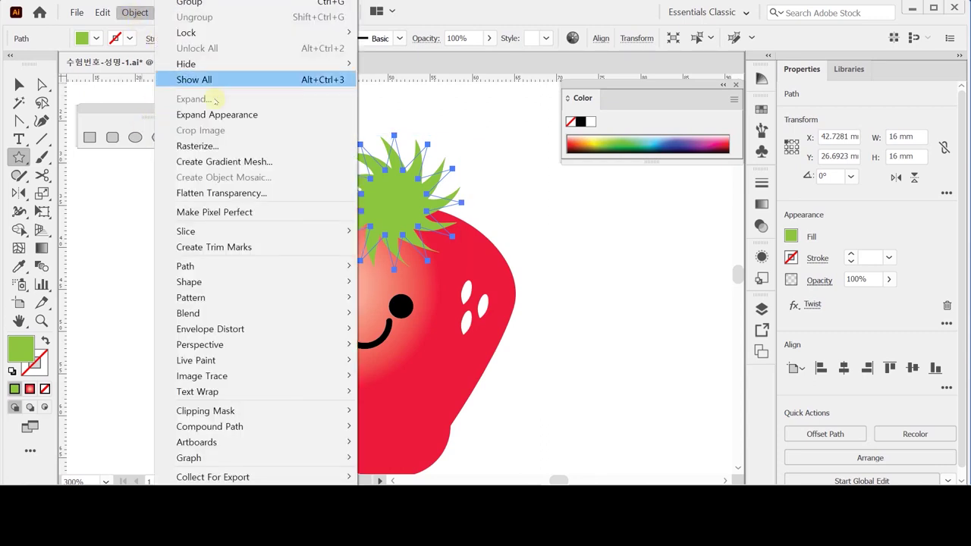
pyautogui.click(263, 115)
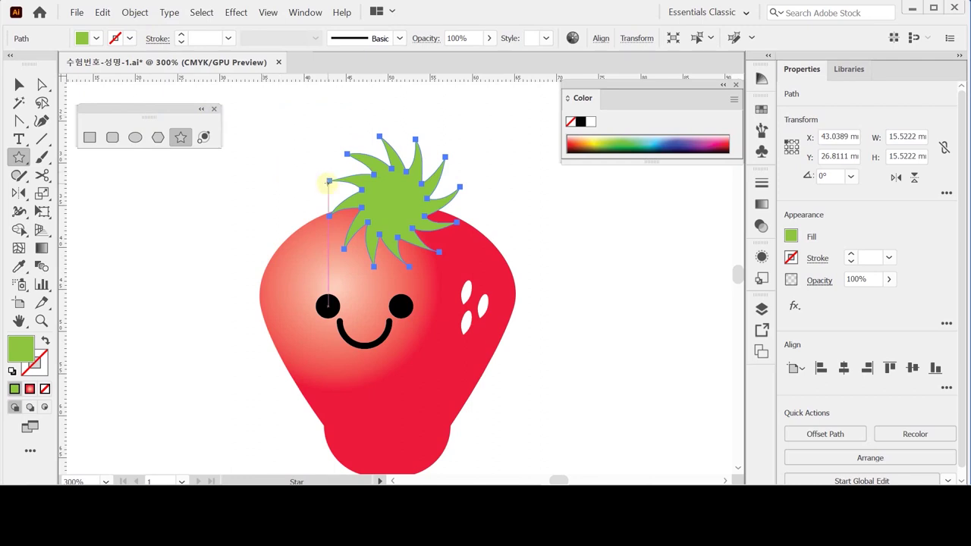
pyautogui.press('v')
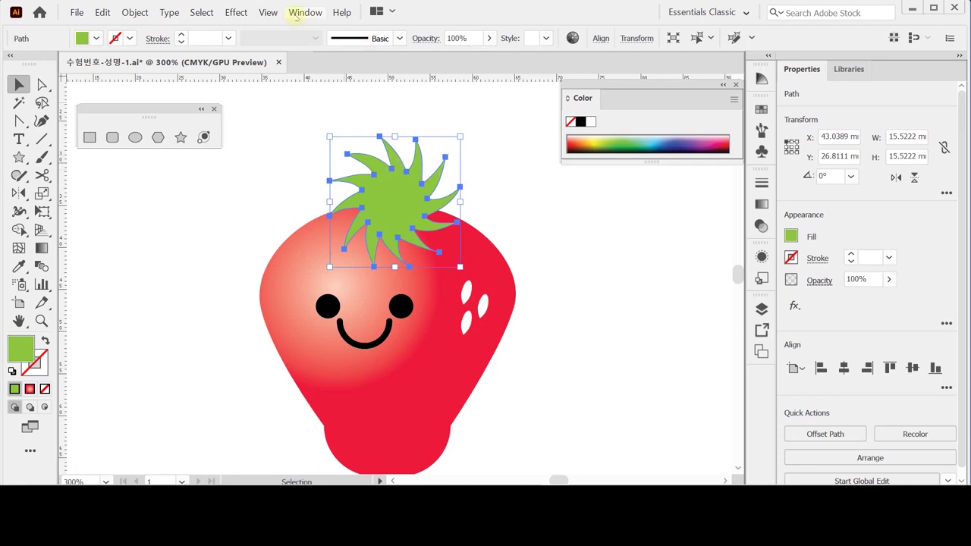
# - Hide the green star's bounding box and show it again
pyautogui.click(268, 13)
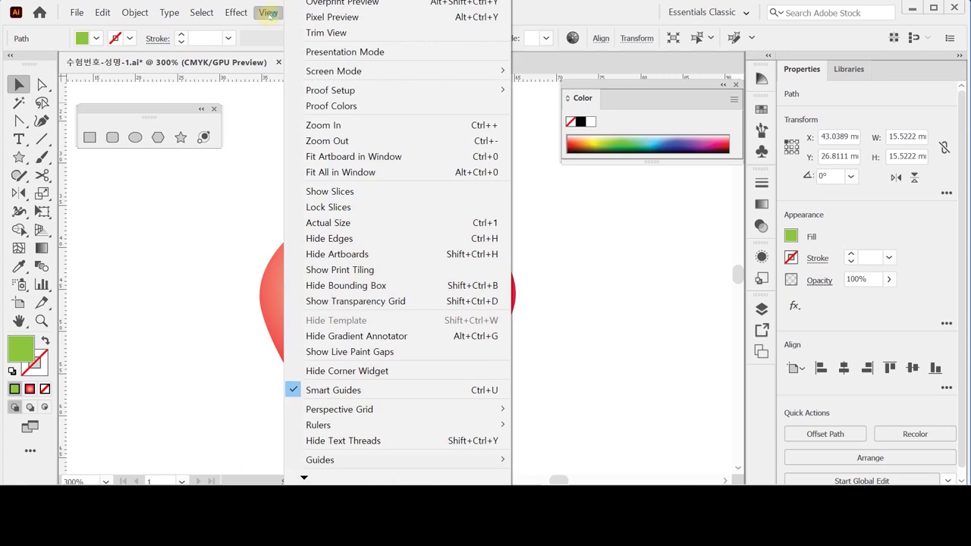
pyautogui.click(270, 14)
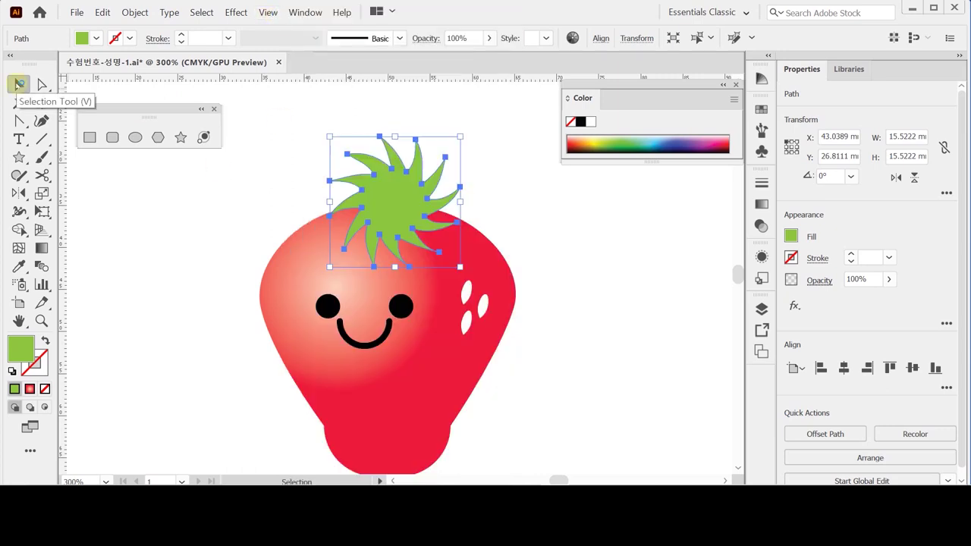
pyautogui.click(18, 84)
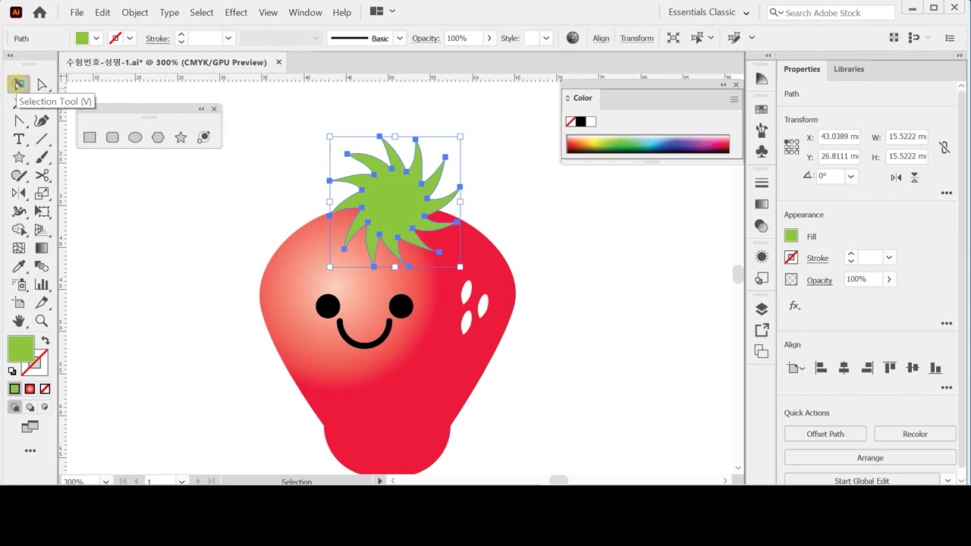
pyautogui.click(268, 12)
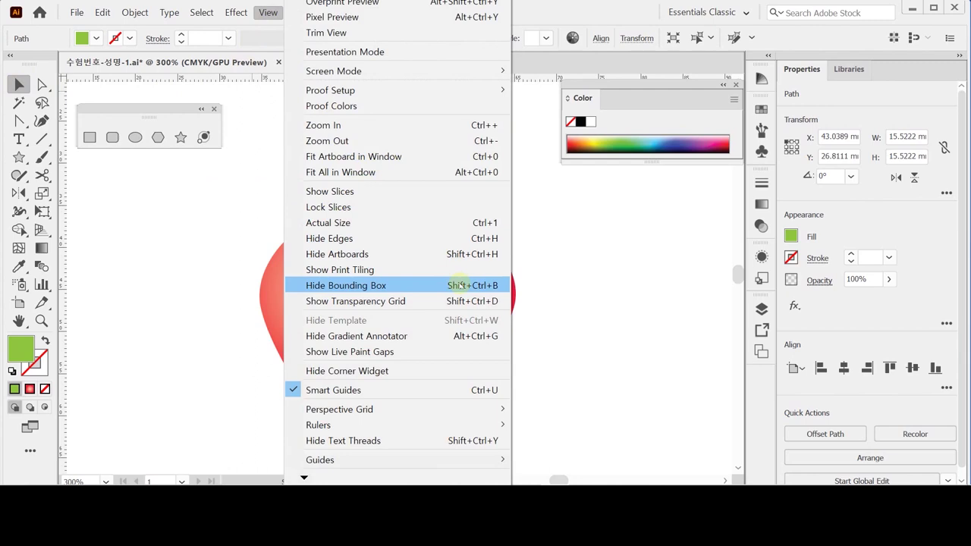
pyautogui.click(401, 284)
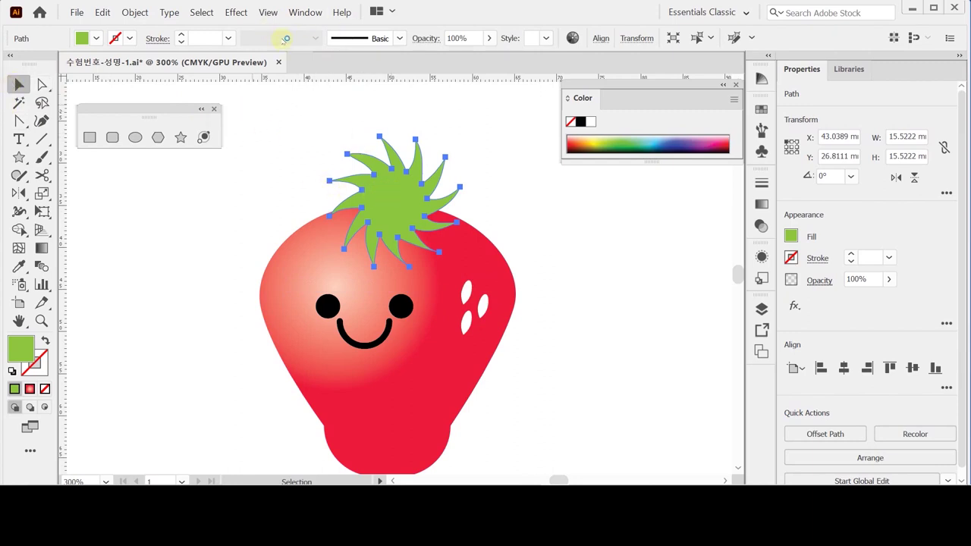
pyautogui.click(270, 13)
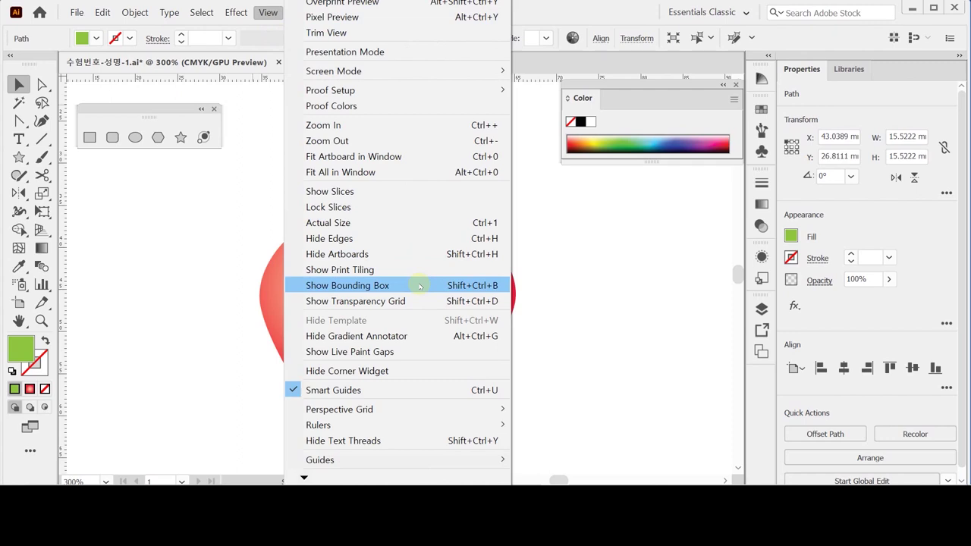
pyautogui.click(368, 287)
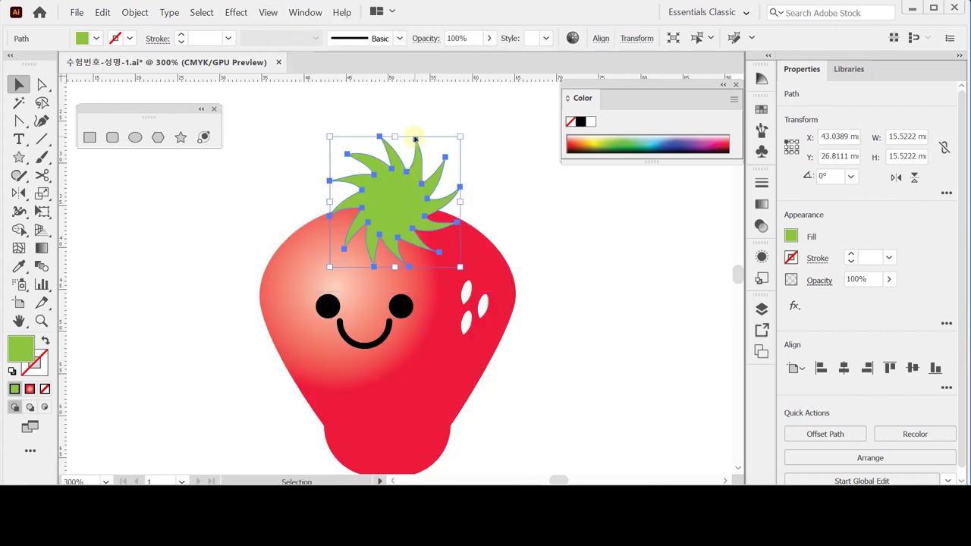
# - Try resizing and rotating the green star from its corner, undoing each change
pyautogui.moveTo(460, 137)
pyautogui.mouseDown()
pyautogui.moveTo(488, 114)
pyautogui.moveTo(475, 123)
pyautogui.mouseUp()
pyautogui.hotkey('ctrl', 'z')
pyautogui.moveTo(470, 137); pyautogui.dragTo(478, 140)
pyautogui.hotkey('ctrl', 'z')
# - Flatten the green star to about 10.9 mm high, move it slightly up on the strawberry's upper edge, and save the document
pyautogui.moveTo(395, 136); pyautogui.dragTo(391, 176)
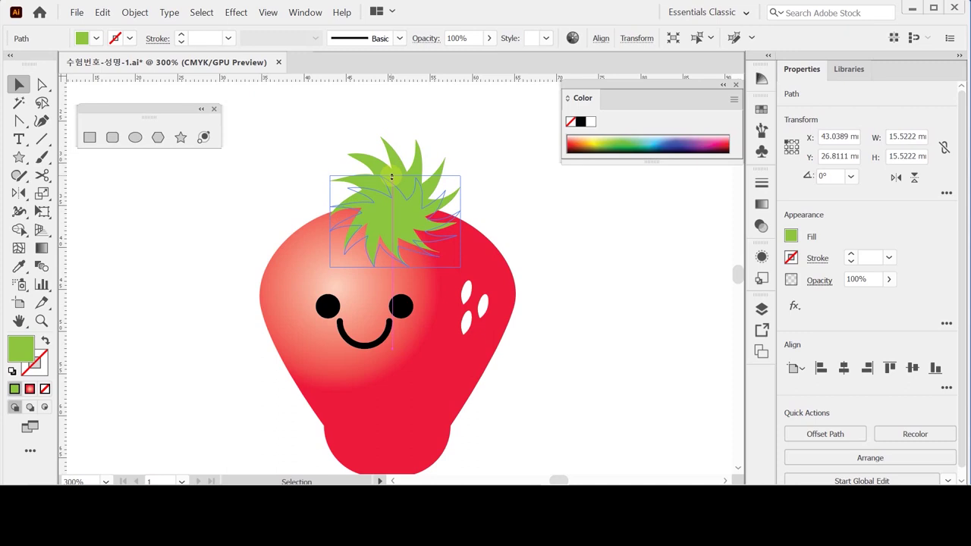
pyautogui.moveTo(391, 177); pyautogui.dragTo(393, 177)
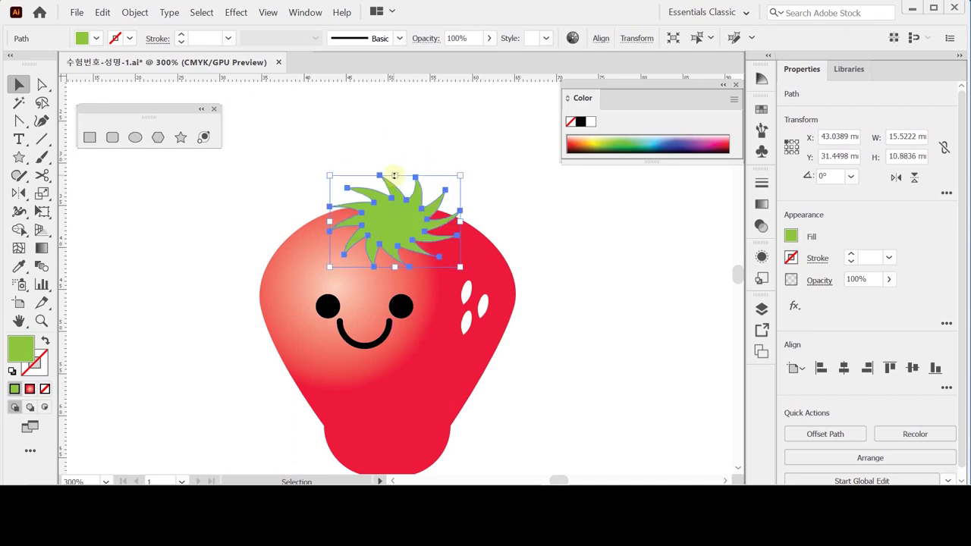
pyautogui.moveTo(388, 215); pyautogui.dragTo(393, 206)
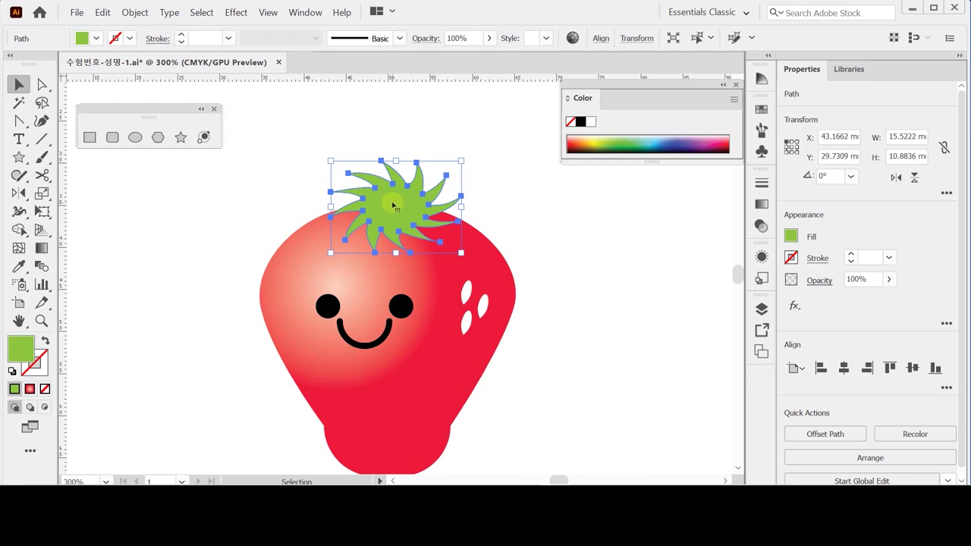
pyautogui.click(548, 229)
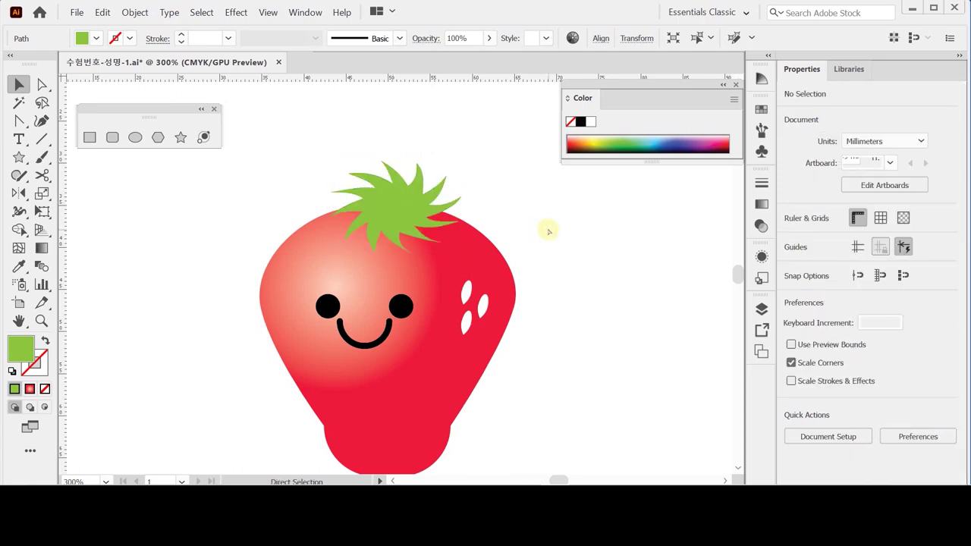
pyautogui.hotkey('ctrl', 's')
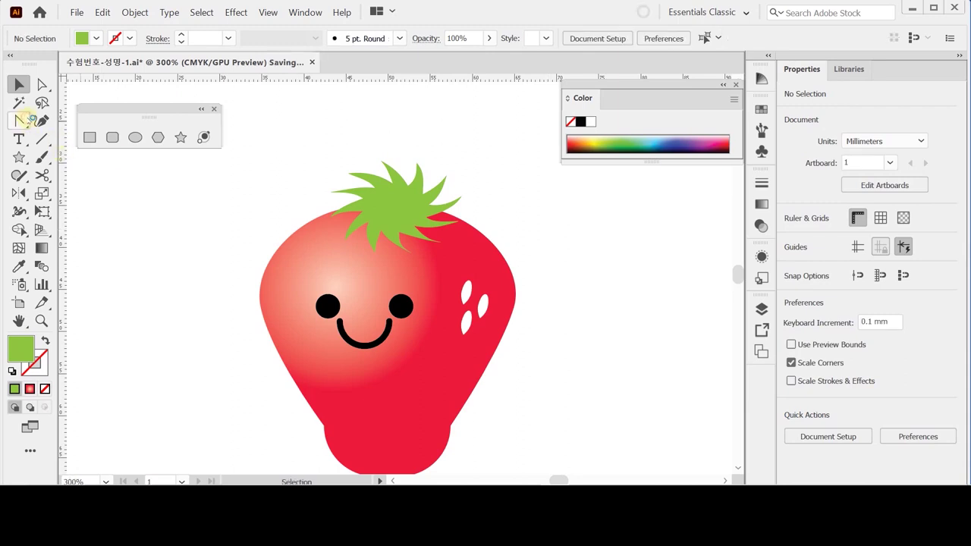
# - Draw a curved stem with the Pen tool, no fill and green stroke, from above the leaf to its centre at about X 50.5, Y 34.9 mm
pyautogui.moveTo(22, 120); pyautogui.dragTo(21, 119)
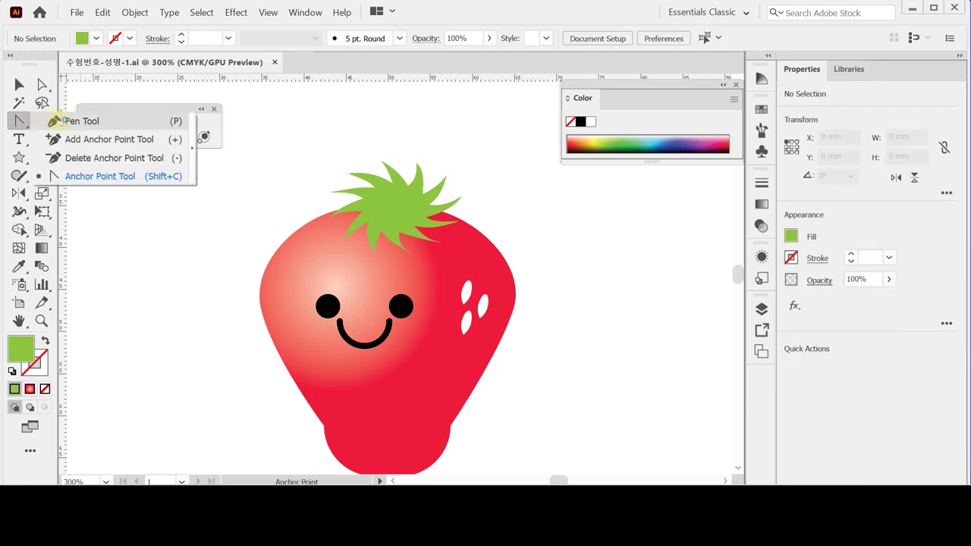
pyautogui.press('p')
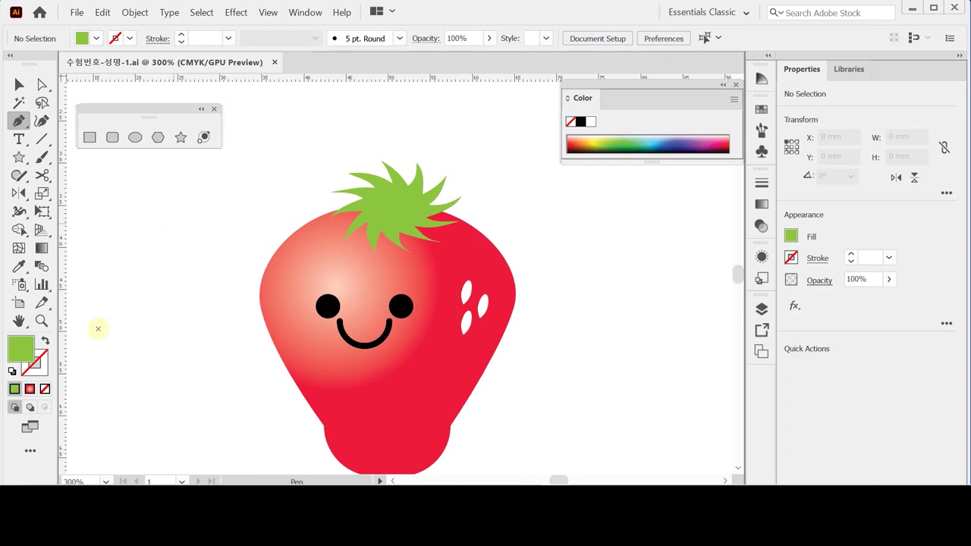
pyautogui.click(45, 340)
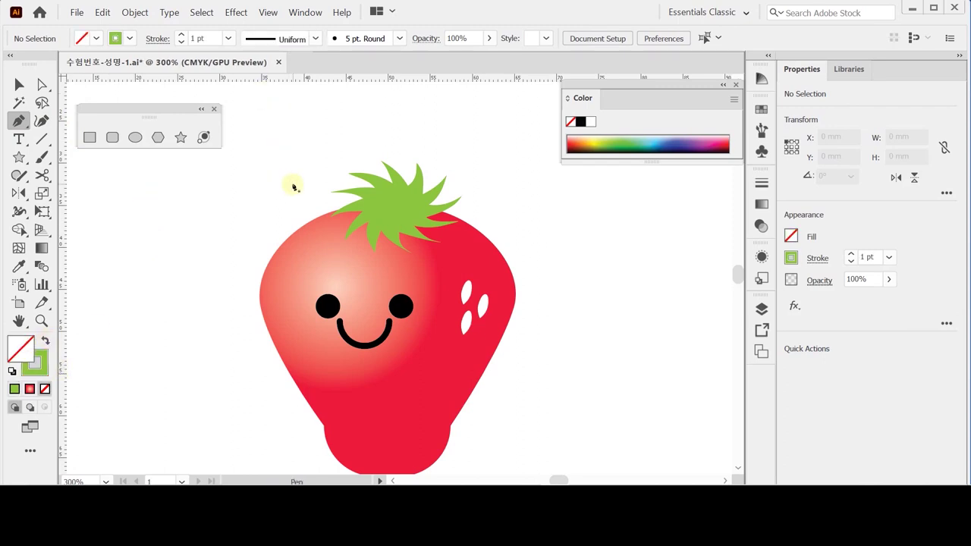
pyautogui.press('capslock')
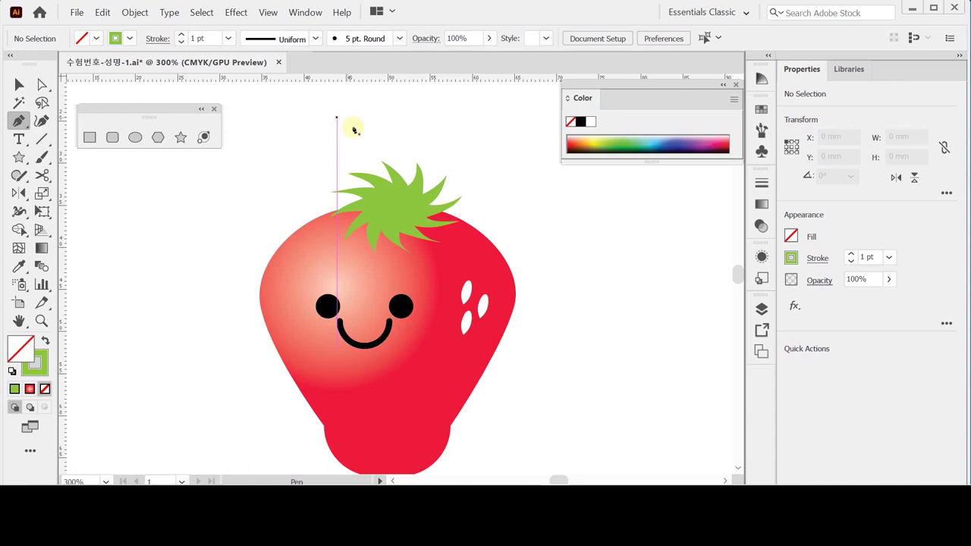
pyautogui.click(364, 133)
pyautogui.moveTo(394, 206); pyautogui.dragTo(392, 282)
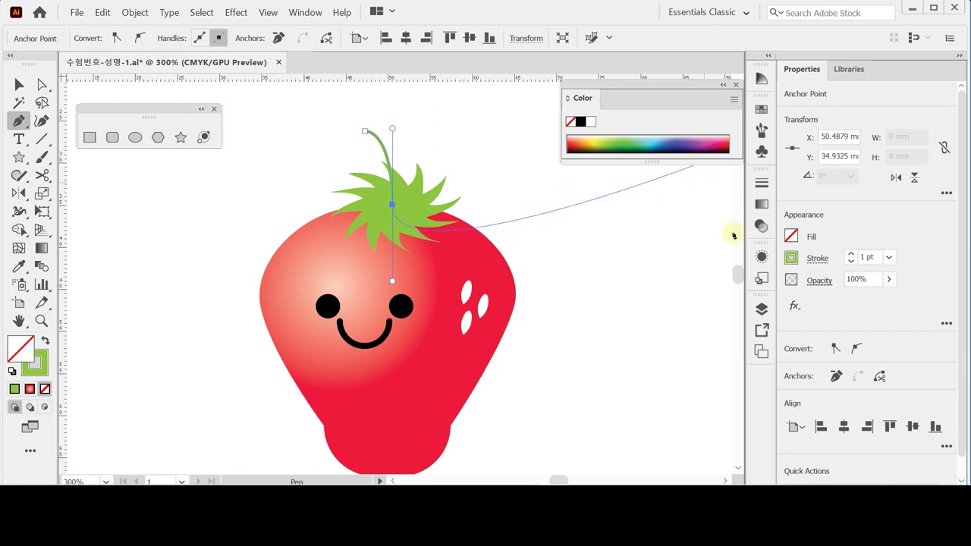
# - Set the stem's stroke colour to C60 M100 Y20 K0
pyautogui.click(791, 259)
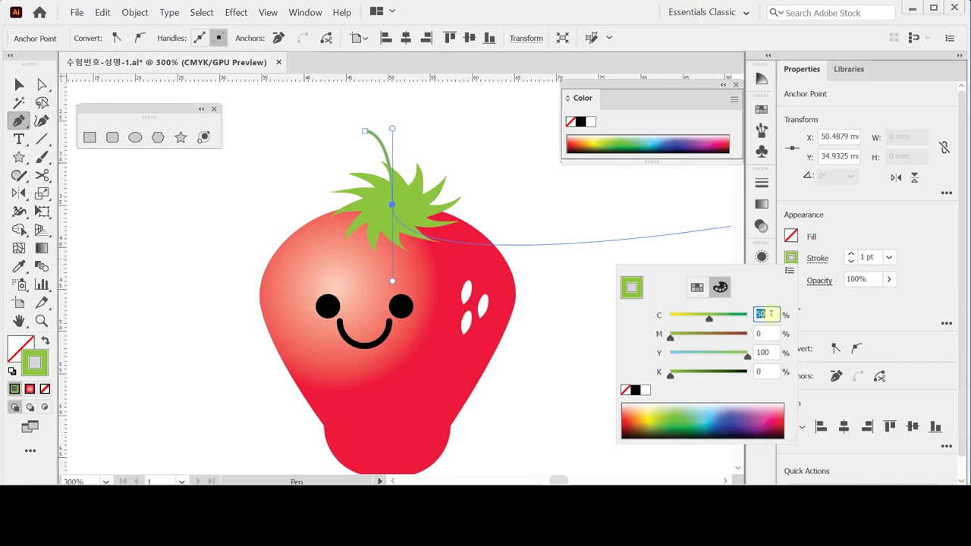
pyautogui.write('00')
pyautogui.press('Tab')
pyautogui.write('100')
pyautogui.press('Tab')
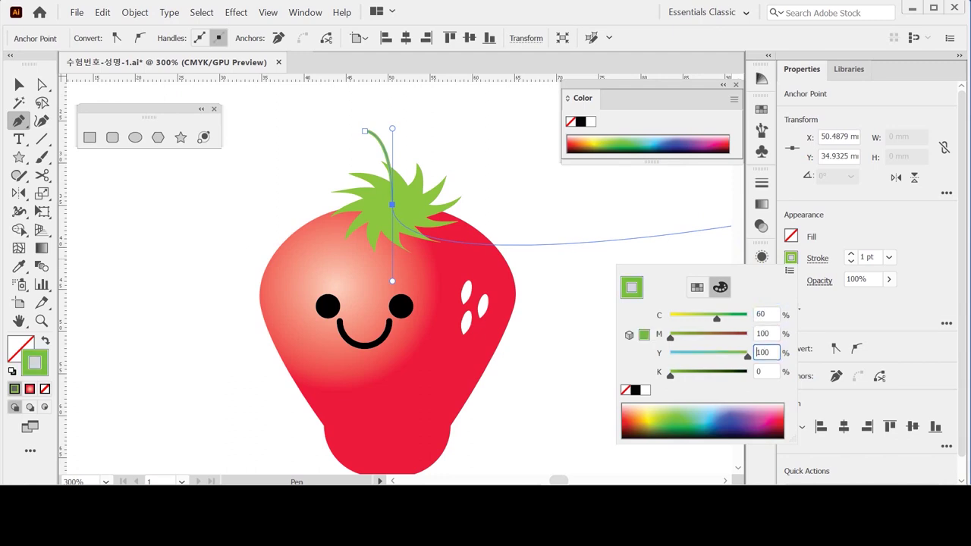
pyautogui.write('0')
pyautogui.press('Return')
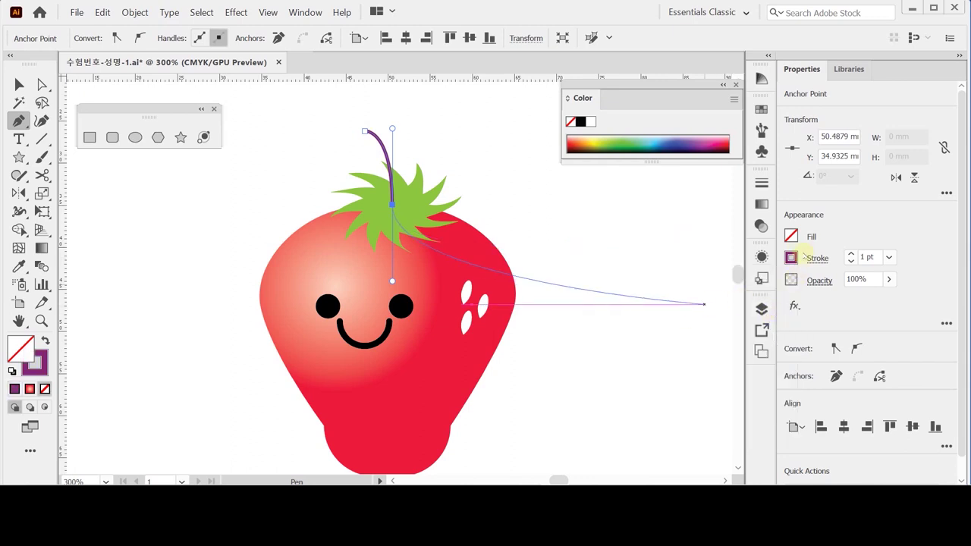
# - Correct the stem's stroke colour to the darker green C60 M0 Y100 K20
pyautogui.click(817, 259)
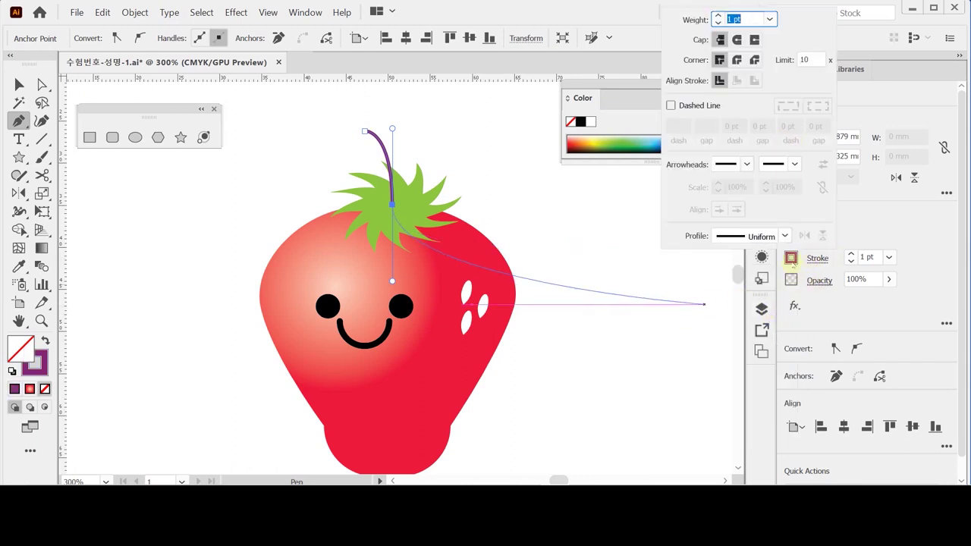
pyautogui.click(790, 258)
pyautogui.click(790, 258)
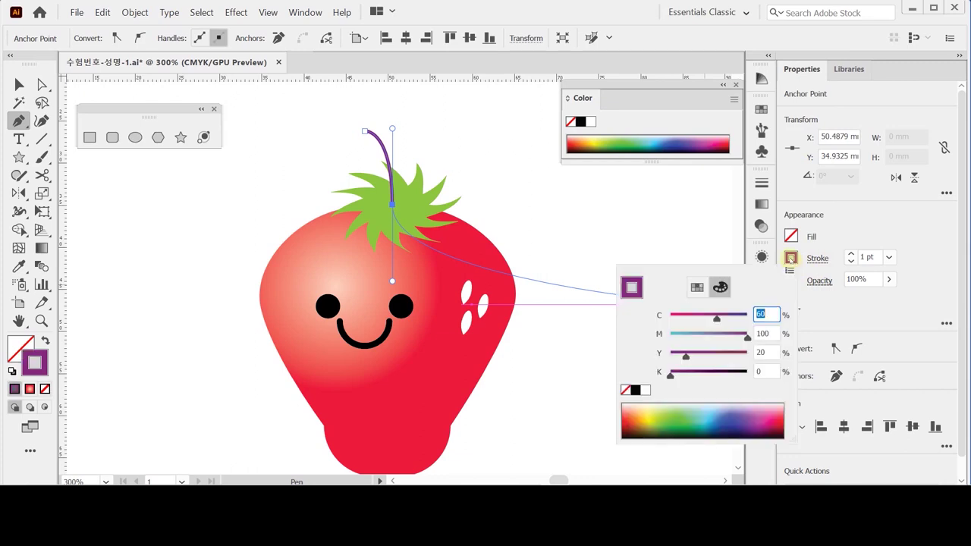
pyautogui.click(759, 334)
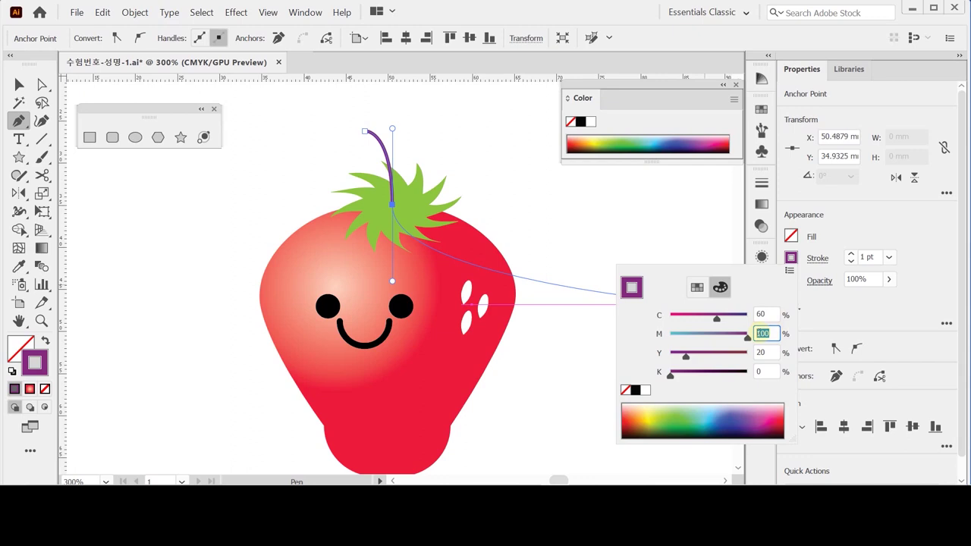
pyautogui.write('0')
pyautogui.press('Tab')
pyautogui.write('100')
pyautogui.press('Tab')
pyautogui.write('20')
pyautogui.press('Tab')
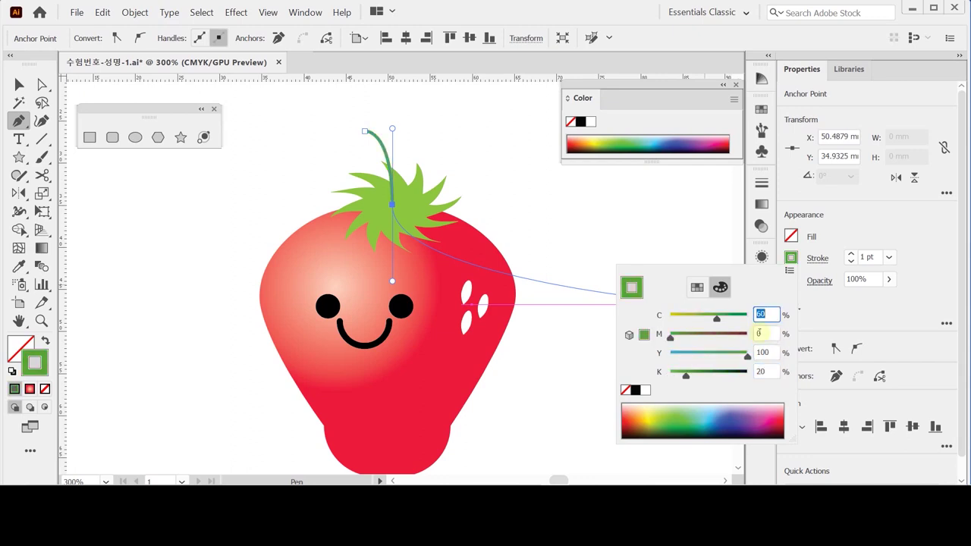
pyautogui.press('Return')
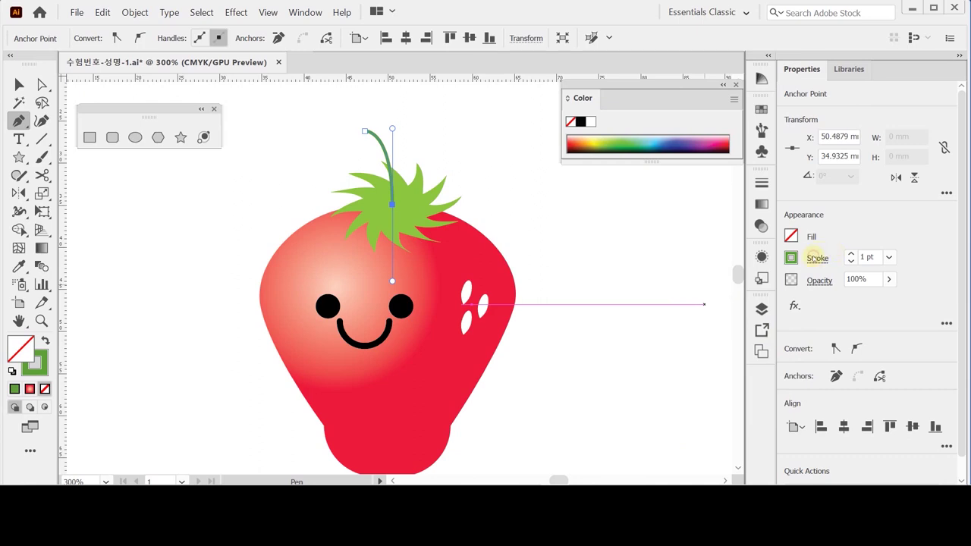
# - Set the stem's stroke weight to 4 pt and give it a round cap
pyautogui.click(815, 258)
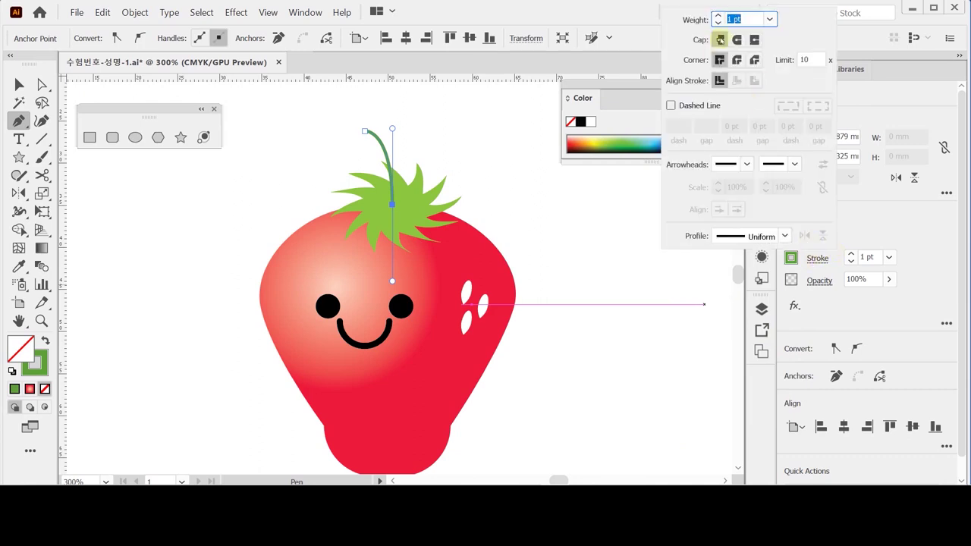
pyautogui.click(769, 20)
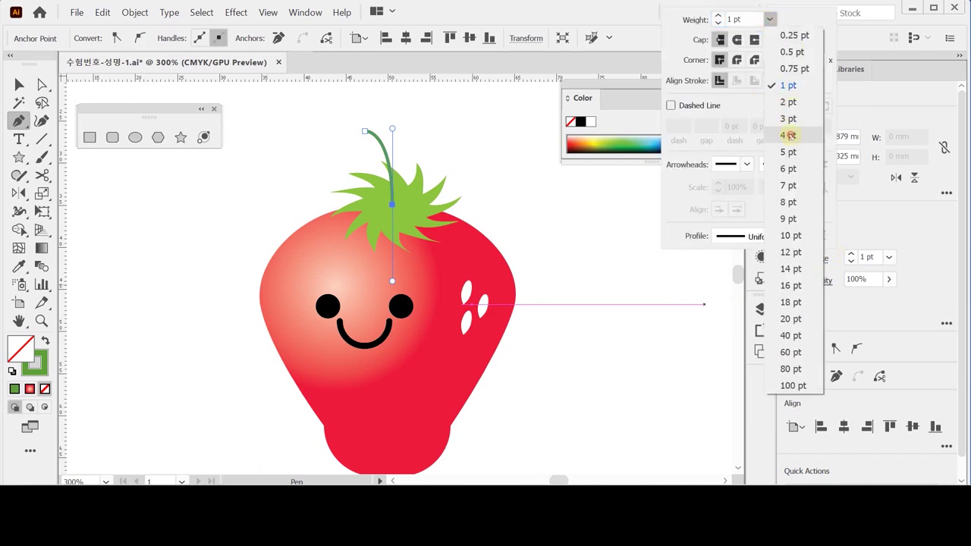
pyautogui.click(788, 135)
pyautogui.click(737, 40)
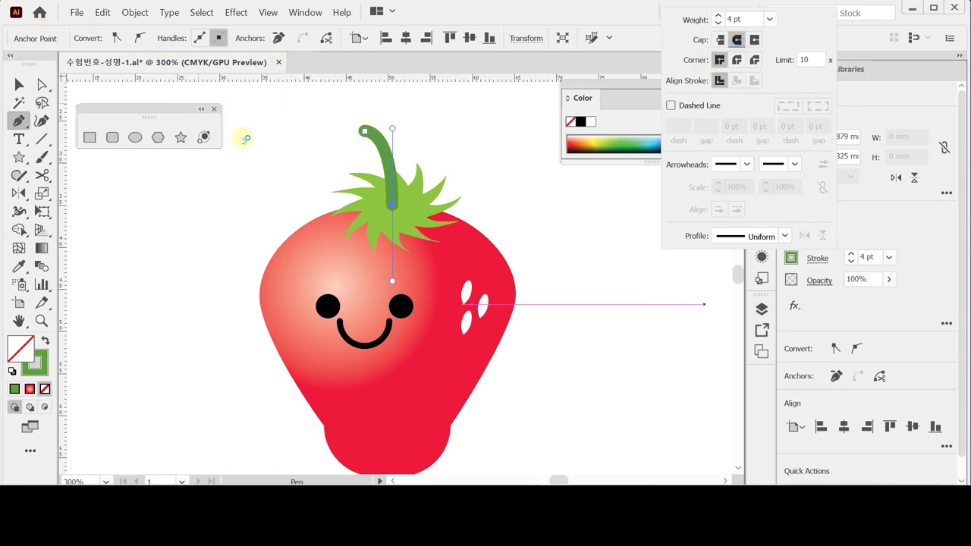
pyautogui.click(154, 69)
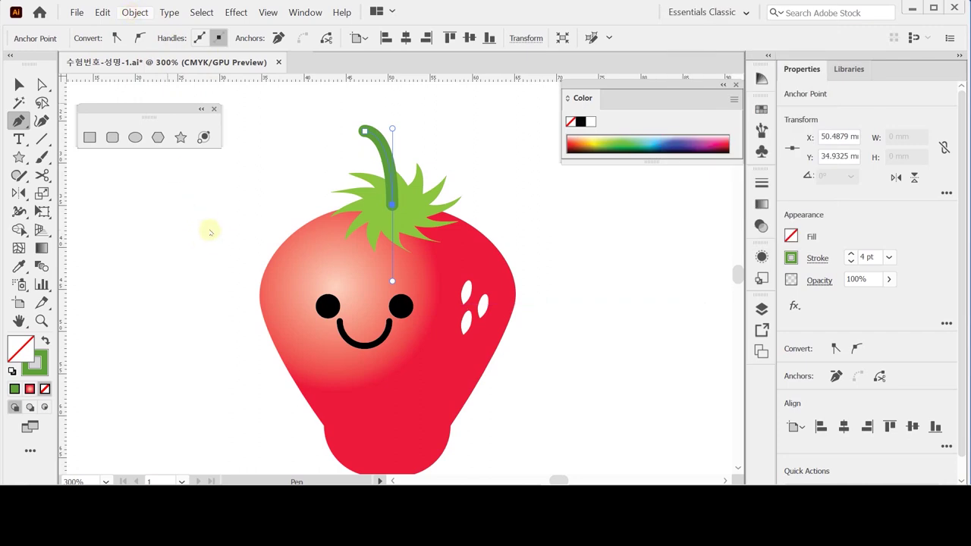
# - Convert the stem's stroke to a filled shape with Outline Stroke and deselect it
pyautogui.click(134, 12)
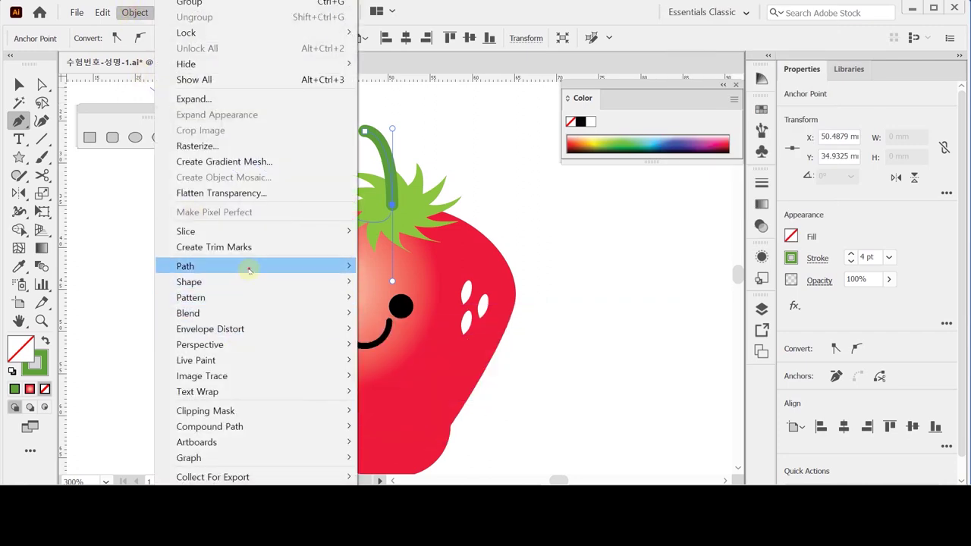
pyautogui.moveTo(251, 267)
pyautogui.click(403, 301)
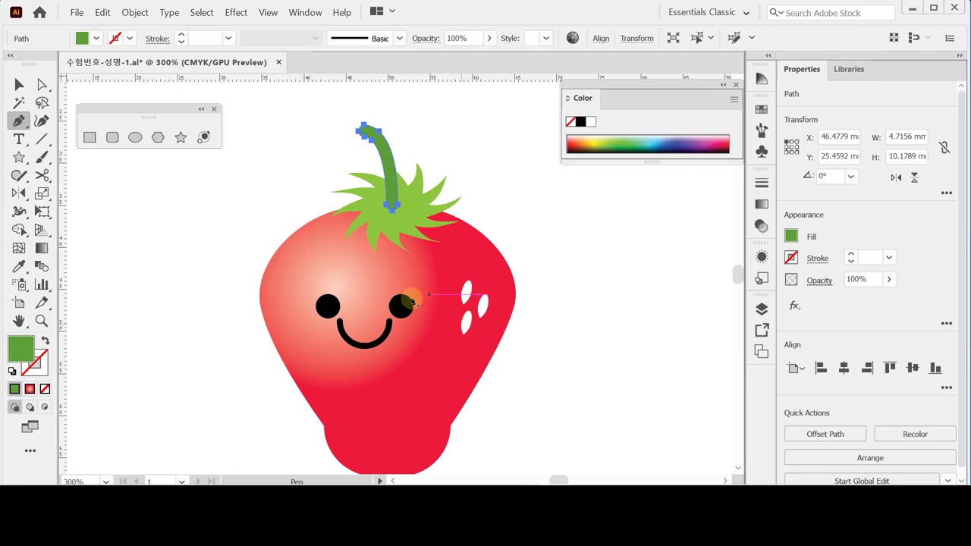
pyautogui.keyDown('ctrl'); pyautogui.click(405, 157); pyautogui.keyUp('ctrl')
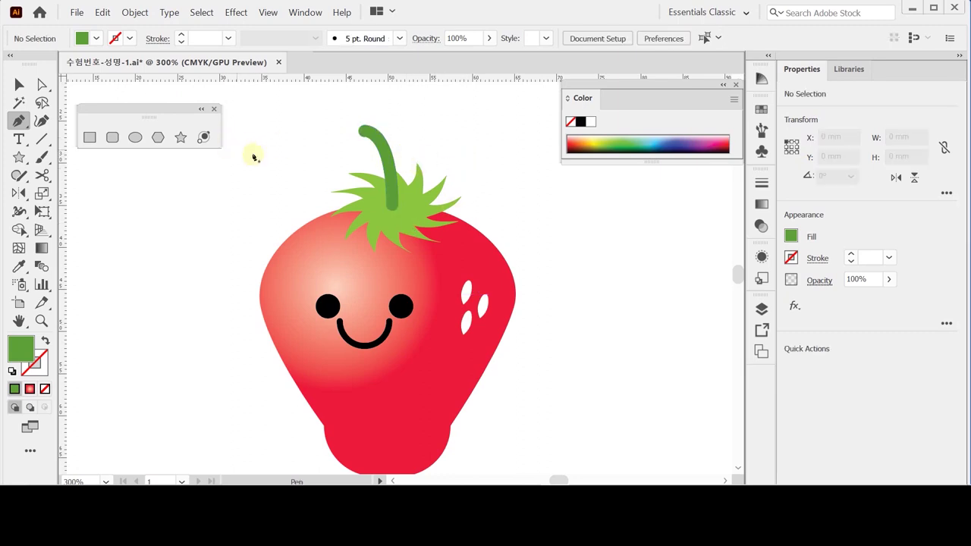
# - Select the whole strawberry character, including face, seeds, leaf and stem, and group it
pyautogui.click(19, 84)
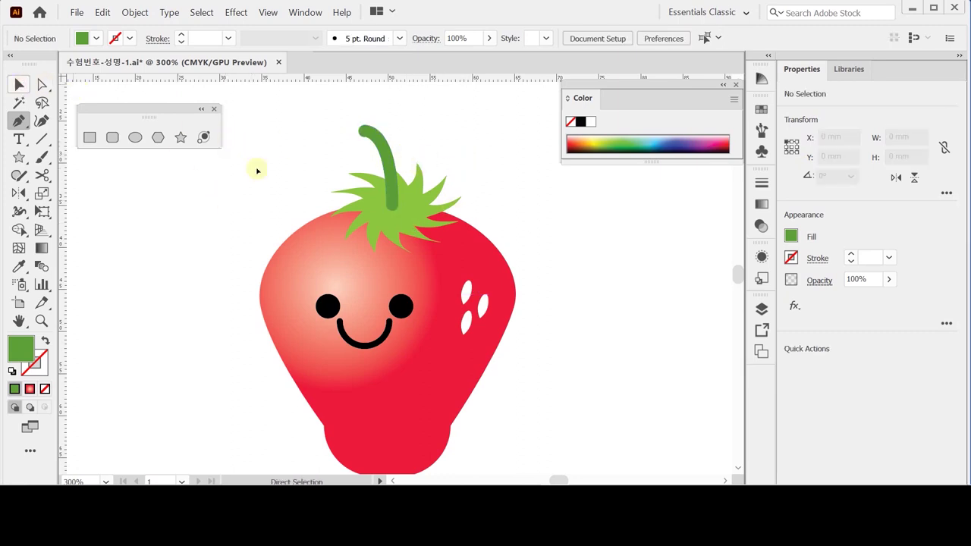
pyautogui.moveTo(265, 153); pyautogui.dragTo(505, 393)
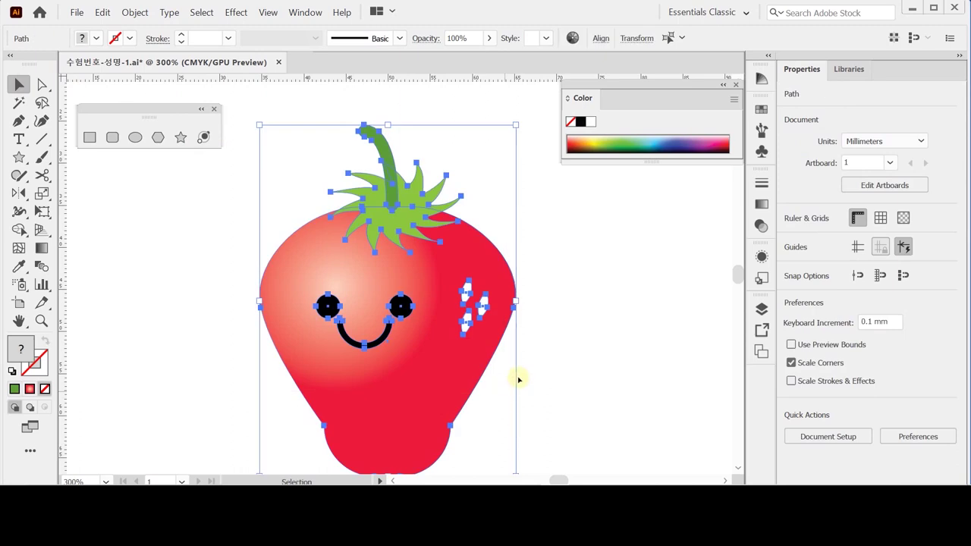
pyautogui.hotkey('ctrl', 'g')
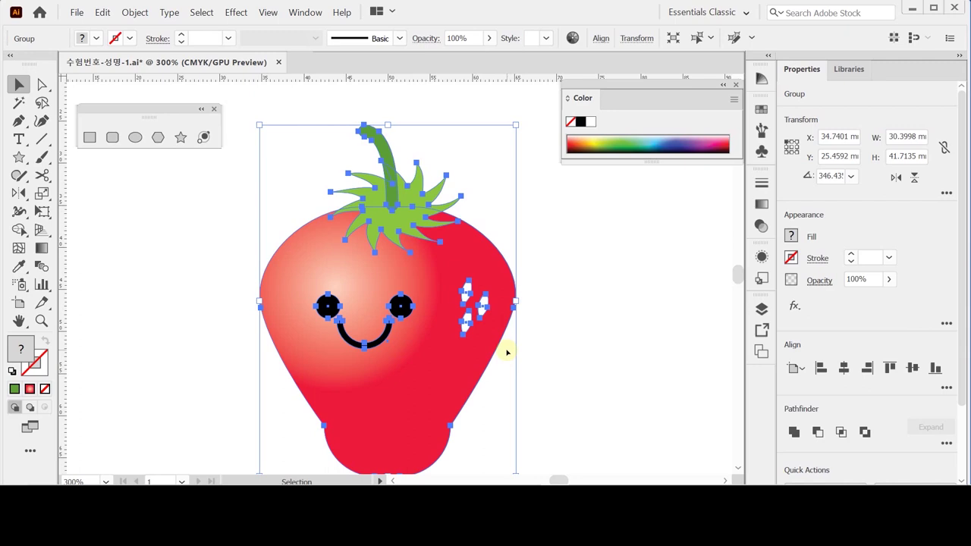
# - Send the grouped strawberry character to the back so it sits behind the basket
pyautogui.hotkey('ctrl', '-')
pyautogui.hotkey('ctrl', '-')
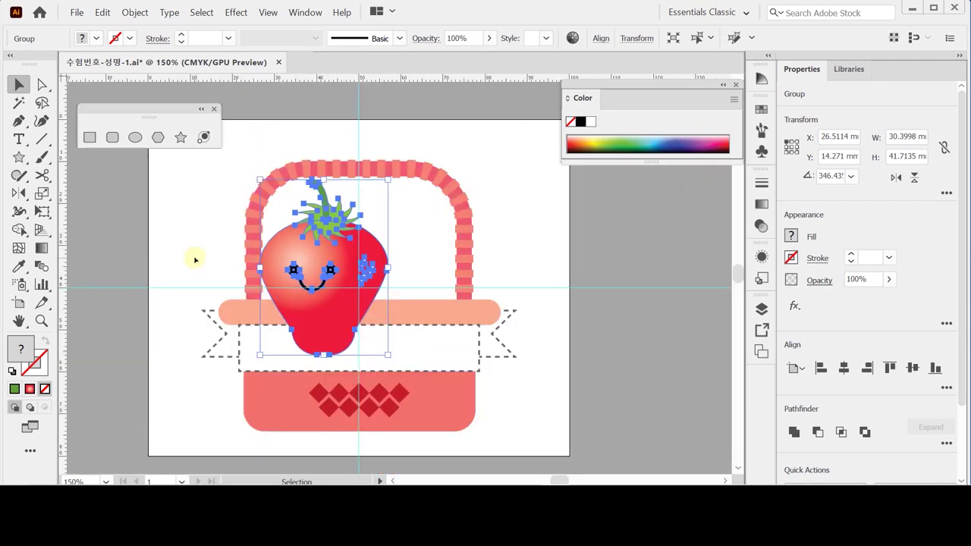
pyautogui.rightClick(321, 256)
pyautogui.moveTo(364, 182)
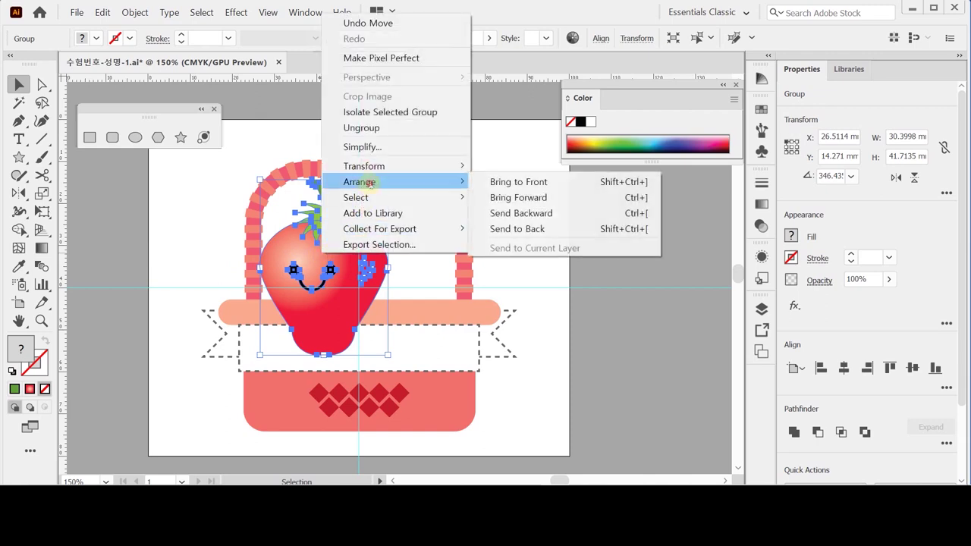
pyautogui.click(509, 233)
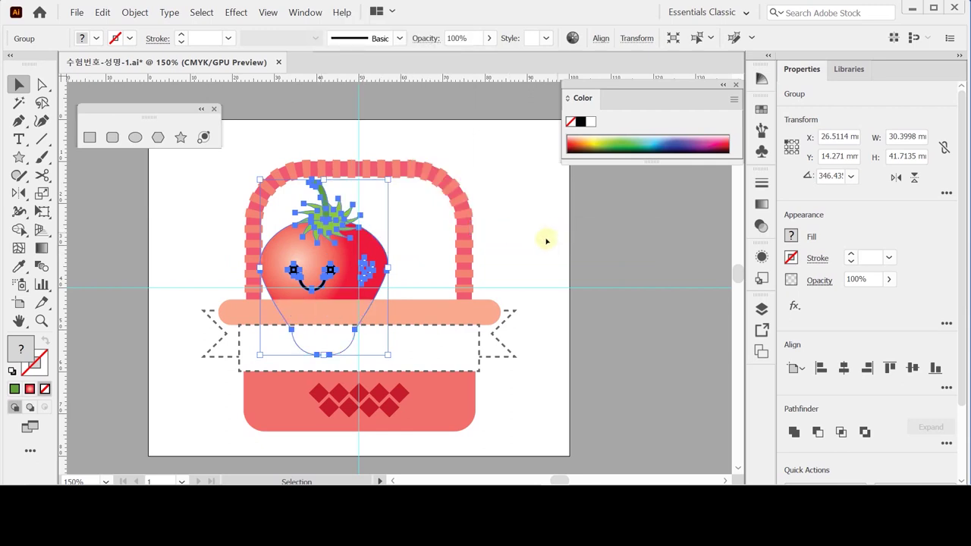
# - Make a copy of the strawberry scaled uniformly to 70% and place it beside the large one at the basket's right side
pyautogui.click(341, 264)
pyautogui.doubleClick(42, 193)
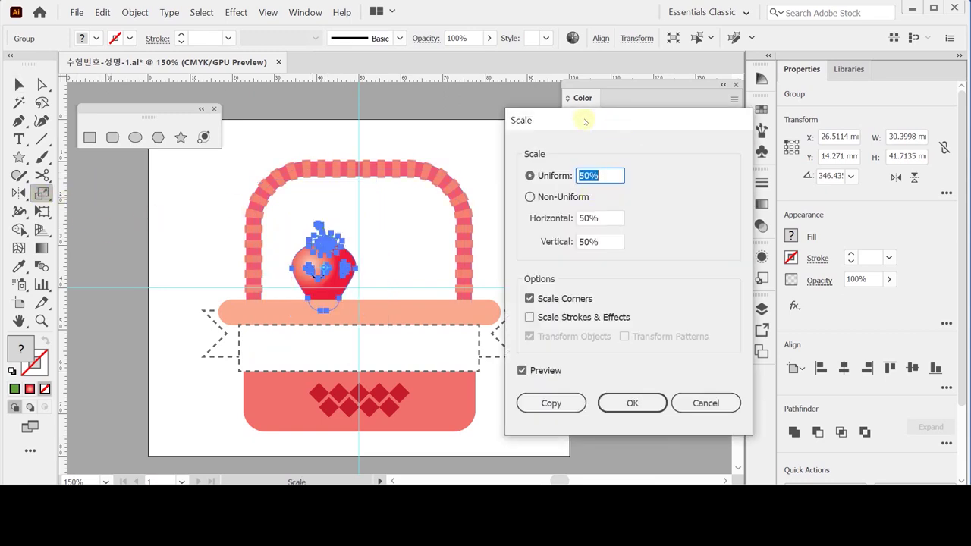
pyautogui.write('70')
pyautogui.click(554, 407)
pyautogui.click(552, 405)
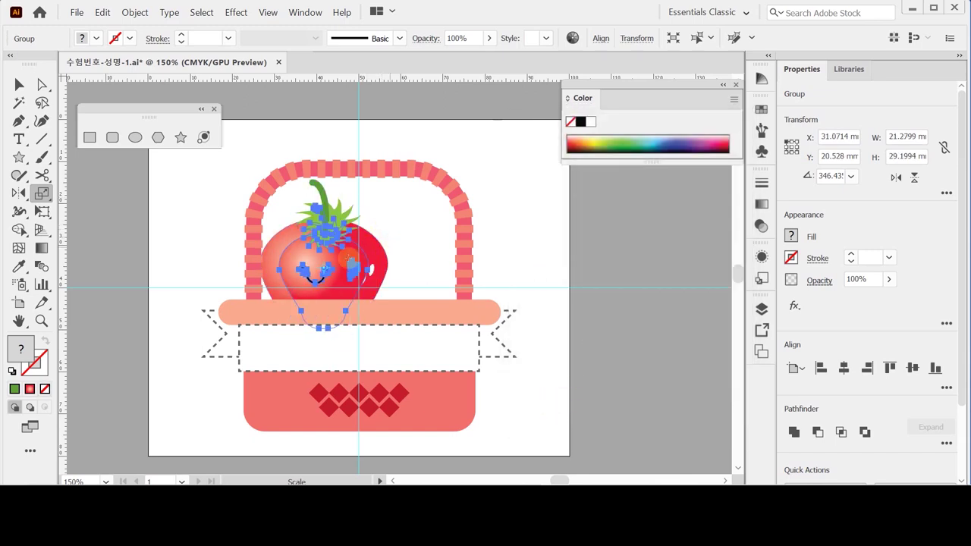
pyautogui.moveTo(356, 263); pyautogui.dragTo(430, 268)
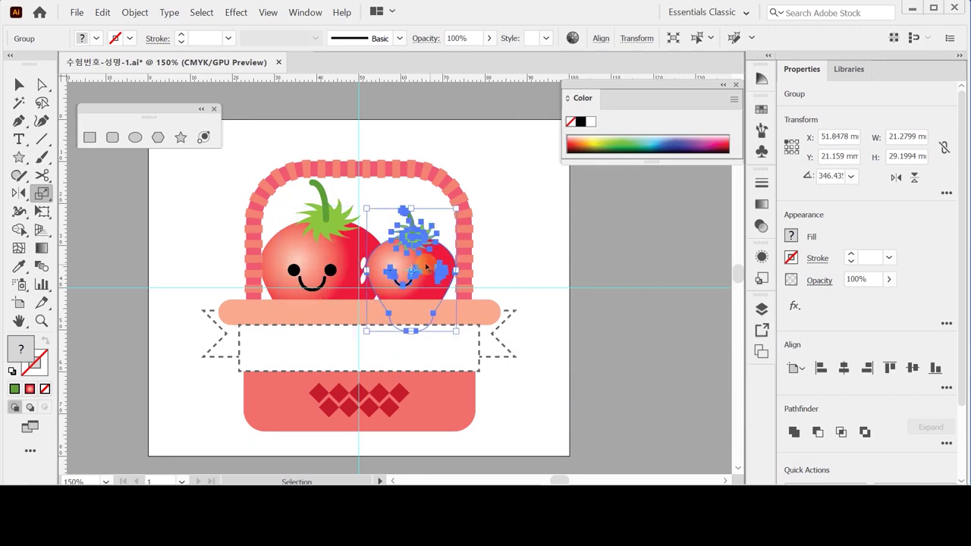
# - Send the smaller strawberry to the back, behind the large strawberry and the basket
pyautogui.rightClick(419, 262)
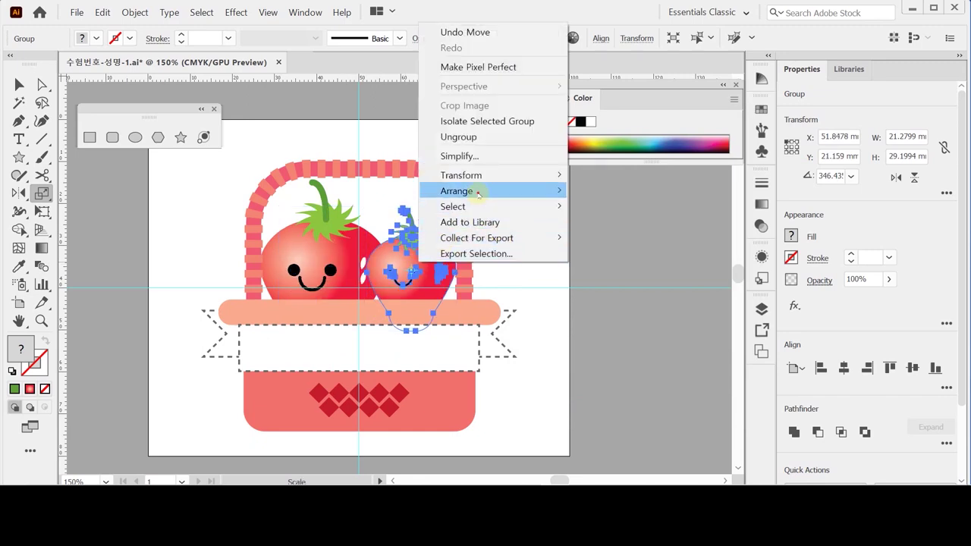
pyautogui.moveTo(470, 191)
pyautogui.click(604, 239)
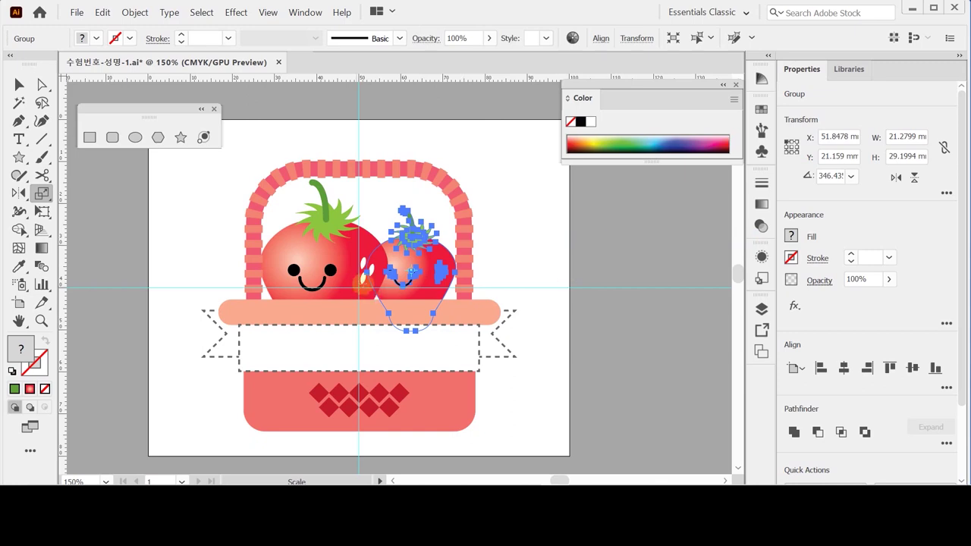
pyautogui.keyDown('ctrl'); pyautogui.click(444, 294); pyautogui.keyUp('ctrl')
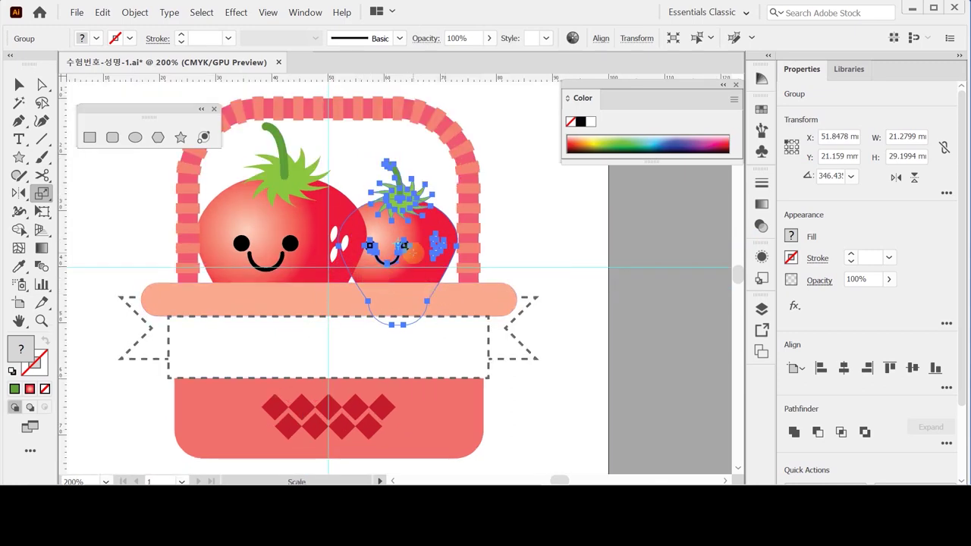
pyautogui.click(19, 85)
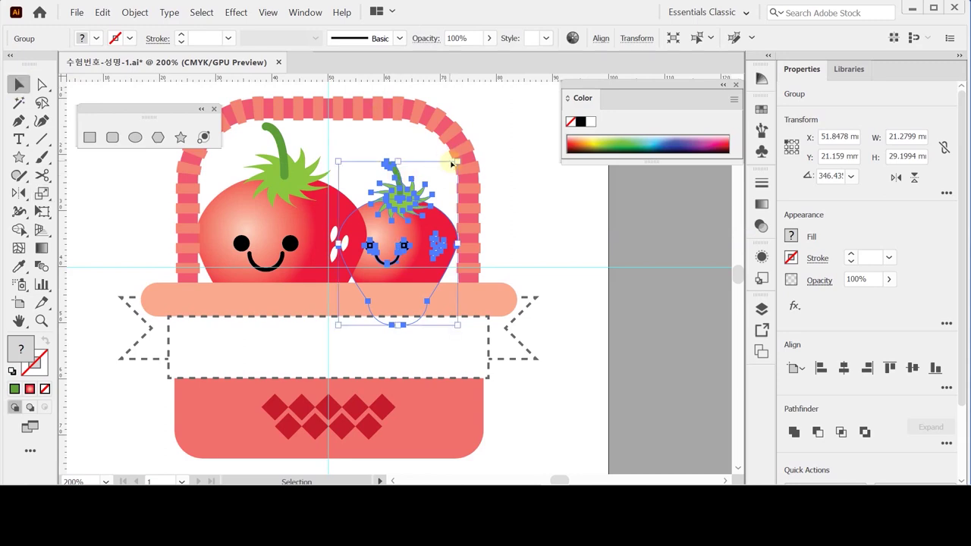
pyautogui.moveTo(461, 161); pyautogui.dragTo(472, 169)
pyautogui.hotkey('ctrl', 'z')
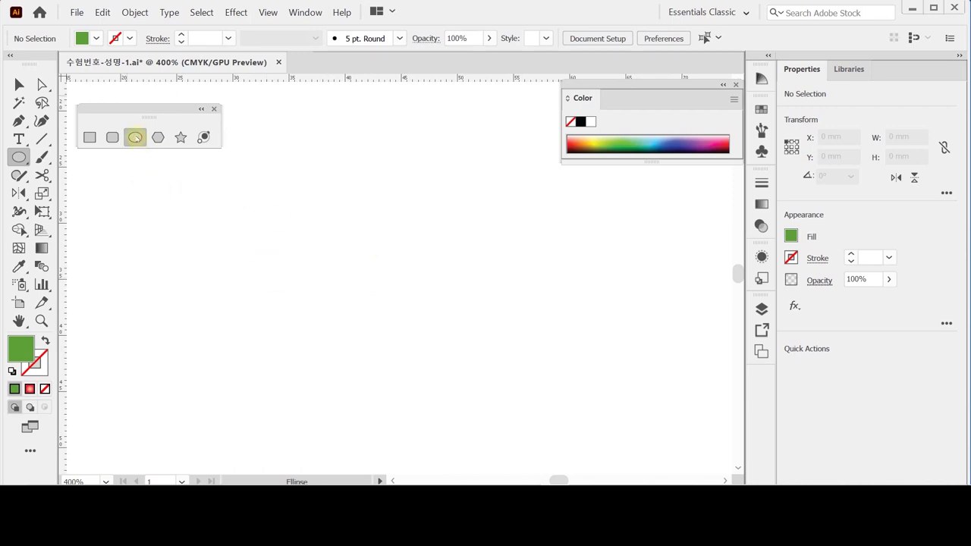
# - Set the fill colour for the new leaf to C60 M20 Y100 K0
pyautogui.click(792, 236)
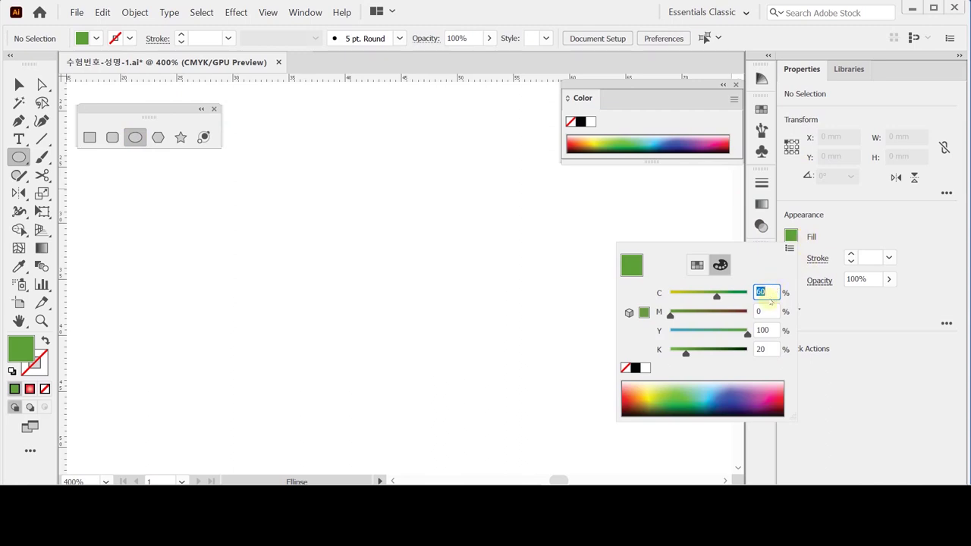
pyautogui.press('Tab')
pyautogui.write('20')
pyautogui.press('Tab')
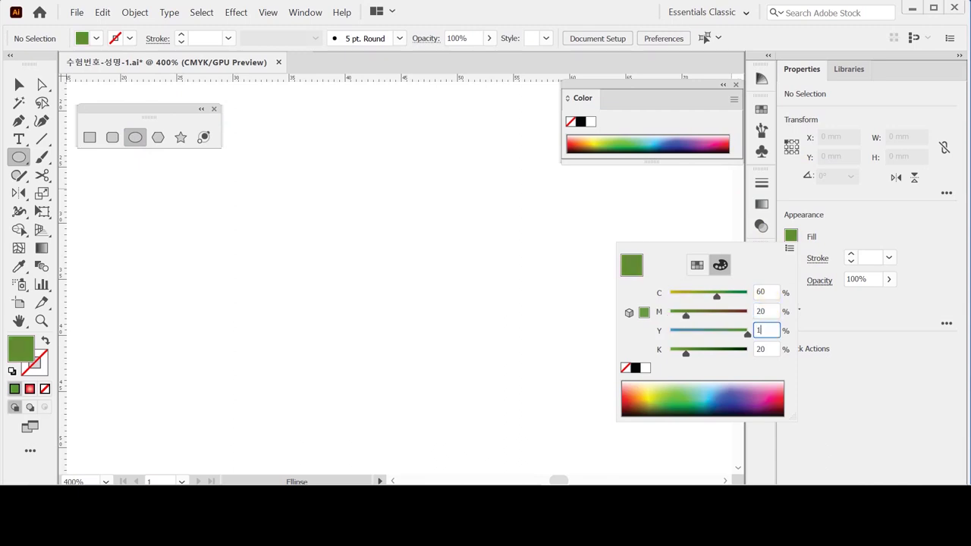
pyautogui.press('Tab')
pyautogui.write('0')
pyautogui.press('Return')
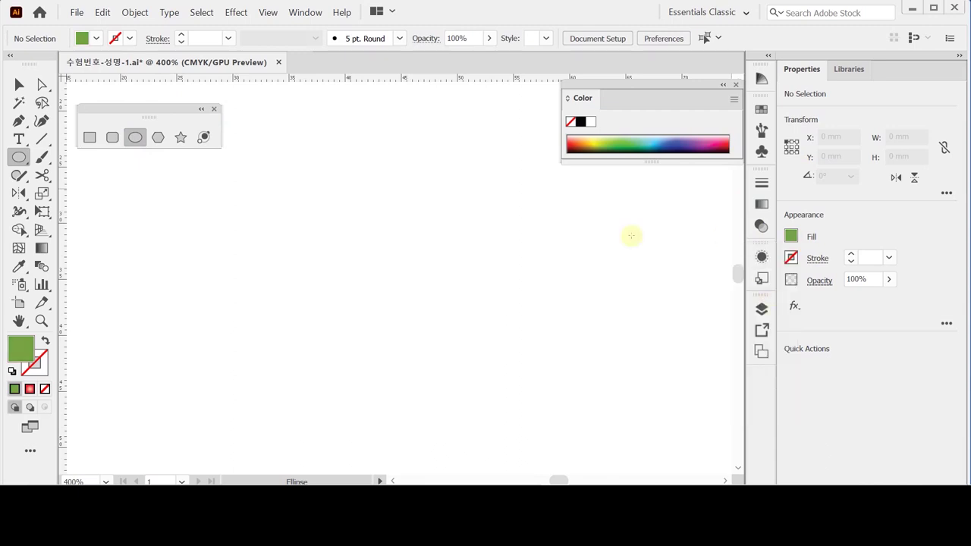
# - Draw a green ellipse 3 mm wide and 9 mm high on the empty canvas
pyautogui.click(357, 212)
pyautogui.click(470, 169)
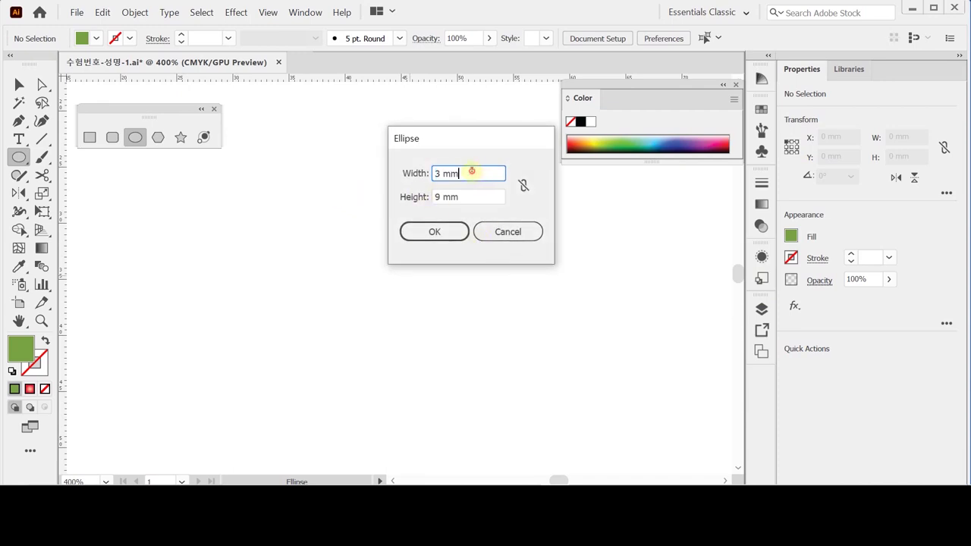
pyautogui.click(481, 195)
pyautogui.click(450, 231)
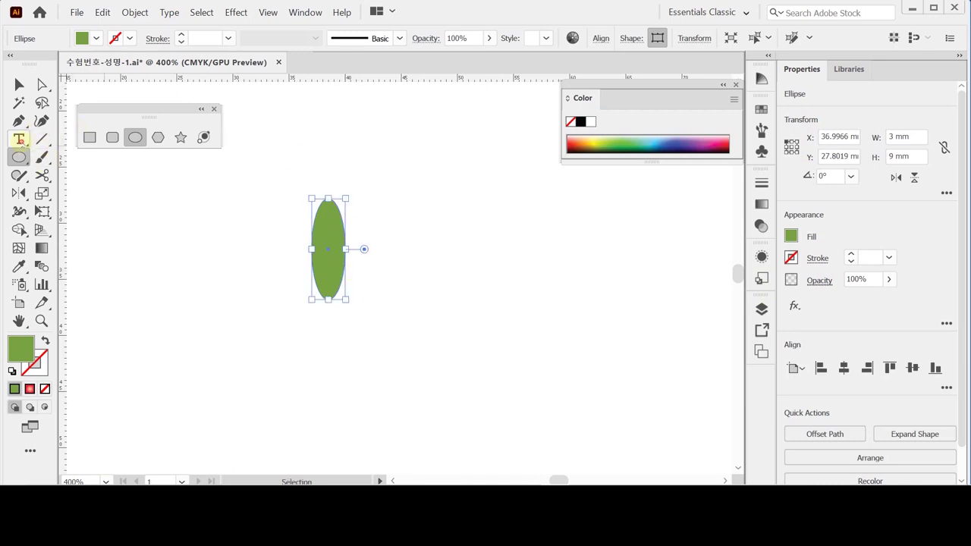
# - Convert the ellipse's top anchor point to a sharp corner to form a leaf, and select the whole path
pyautogui.click(20, 121)
pyautogui.moveTo(20, 121); pyautogui.dragTo(150, 175)
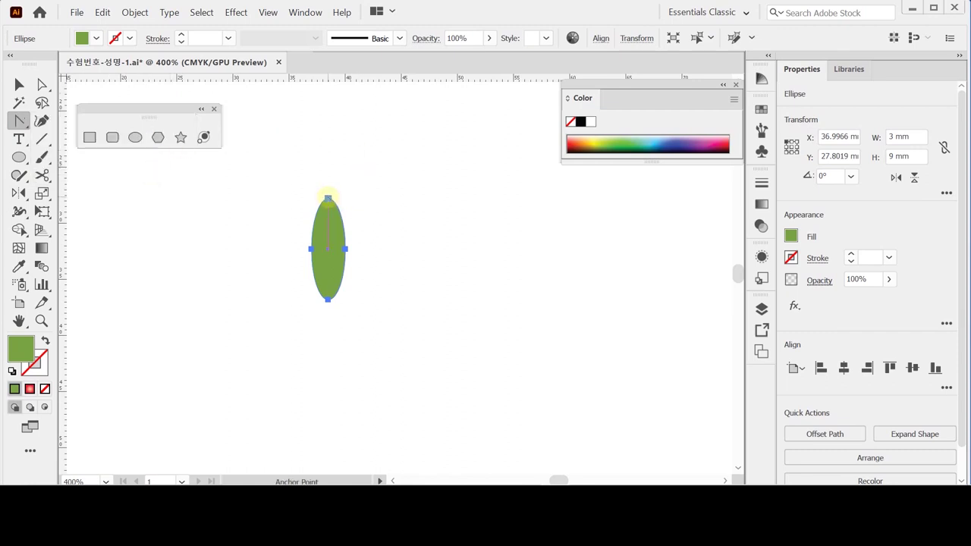
pyautogui.click(328, 198)
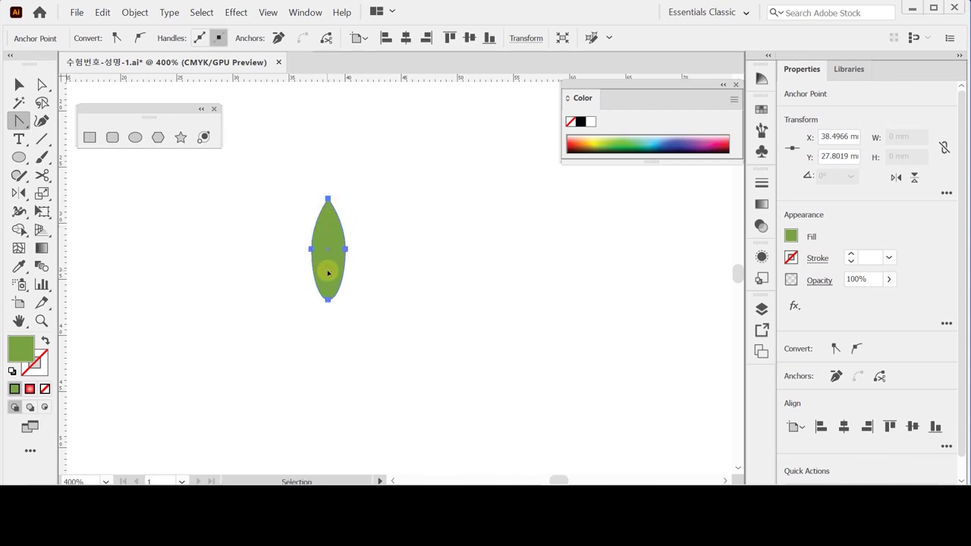
pyautogui.click(328, 272)
pyautogui.click(321, 260)
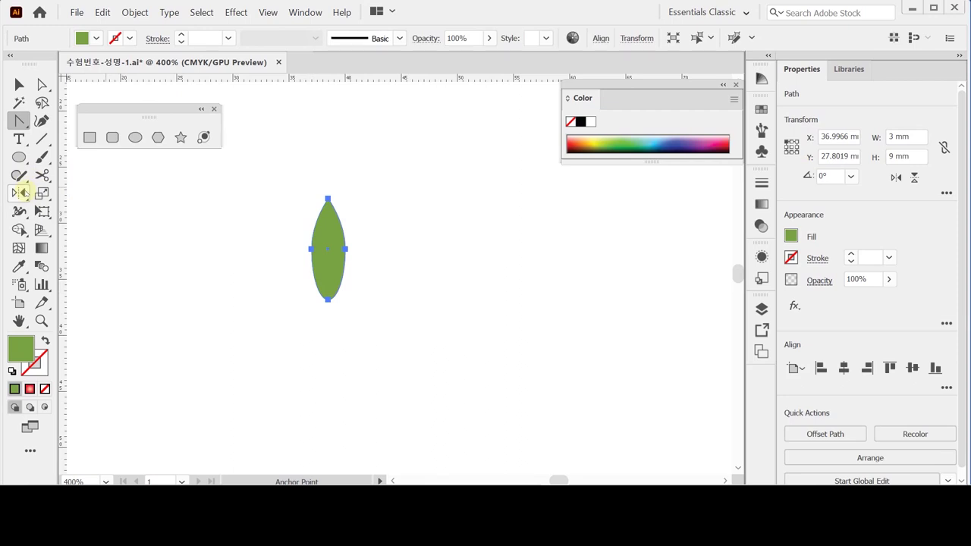
# - Make a non-uniformly scaled copy of the leaf from its bottom anchor point, at 100% horizontal and 80% vertical
pyautogui.click(22, 194)
pyautogui.click(41, 194)
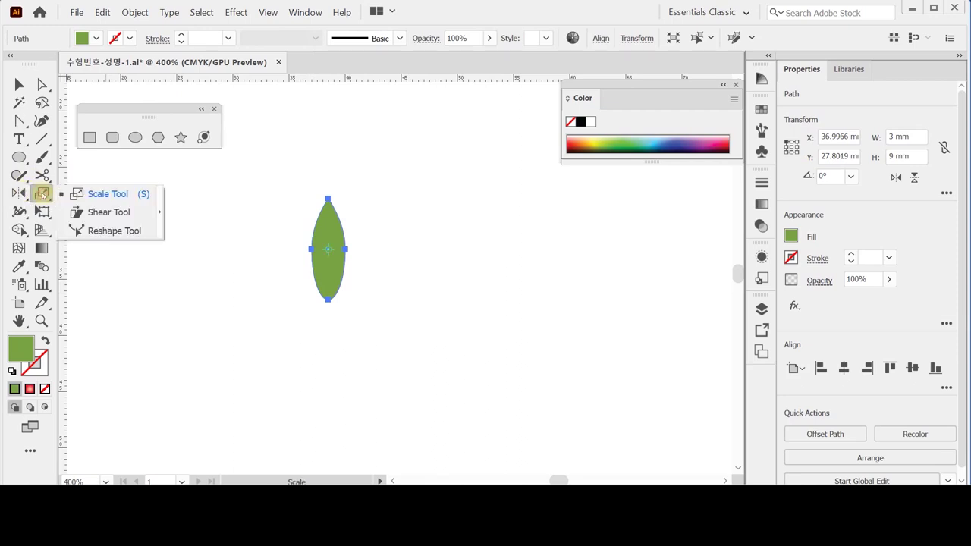
pyautogui.moveTo(299, 271); pyautogui.dragTo(262, 256)
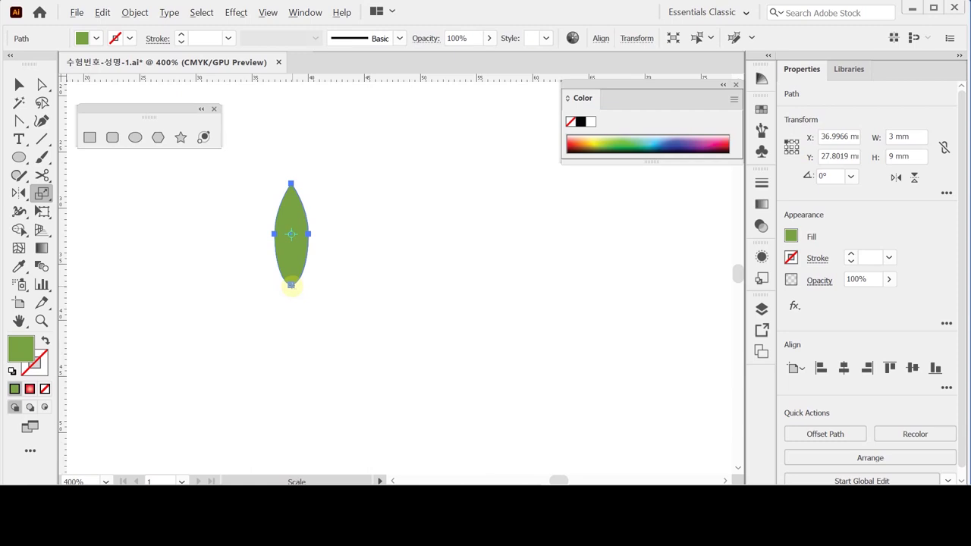
pyautogui.keyDown('alt'); pyautogui.click(291, 285); pyautogui.keyUp('alt')
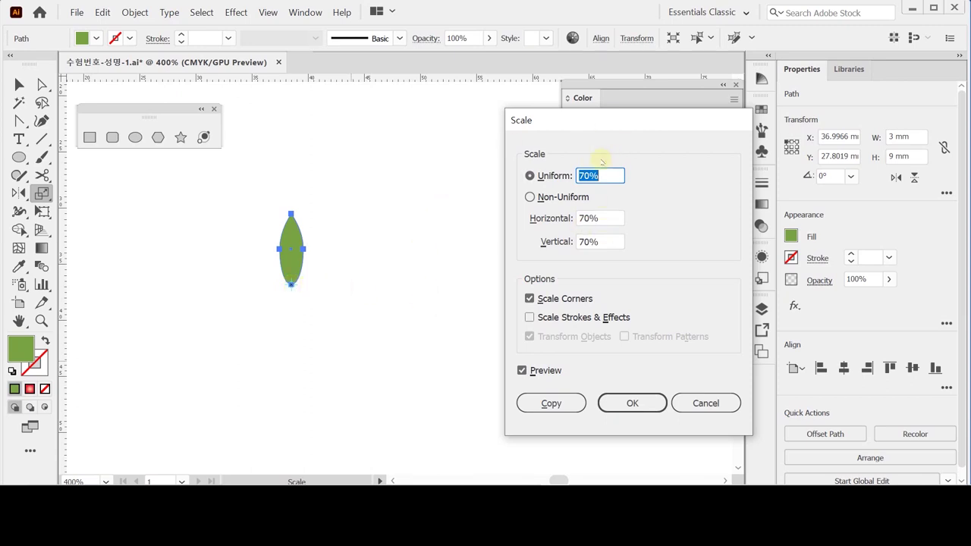
pyautogui.click(545, 197)
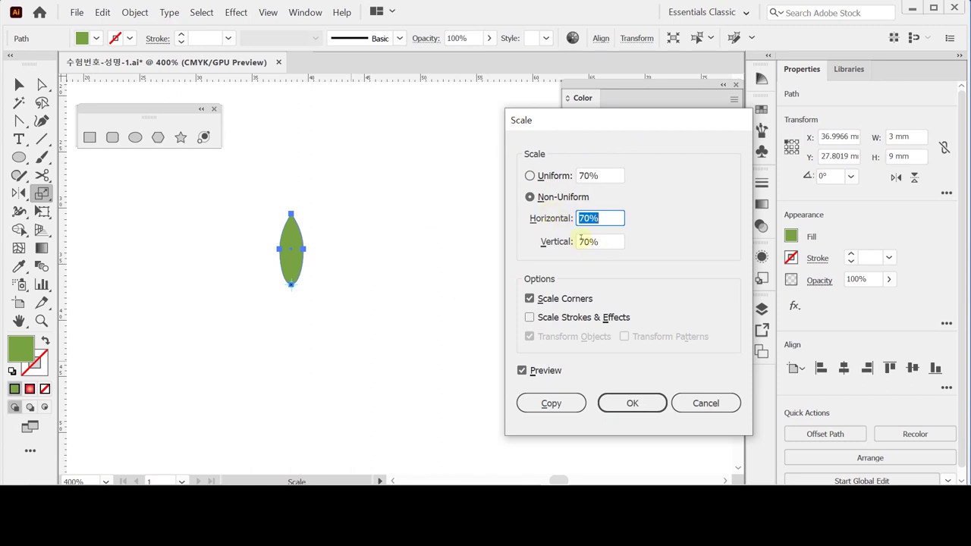
pyautogui.write('100')
pyautogui.press('Tab')
pyautogui.write('80')
pyautogui.press('Tab')
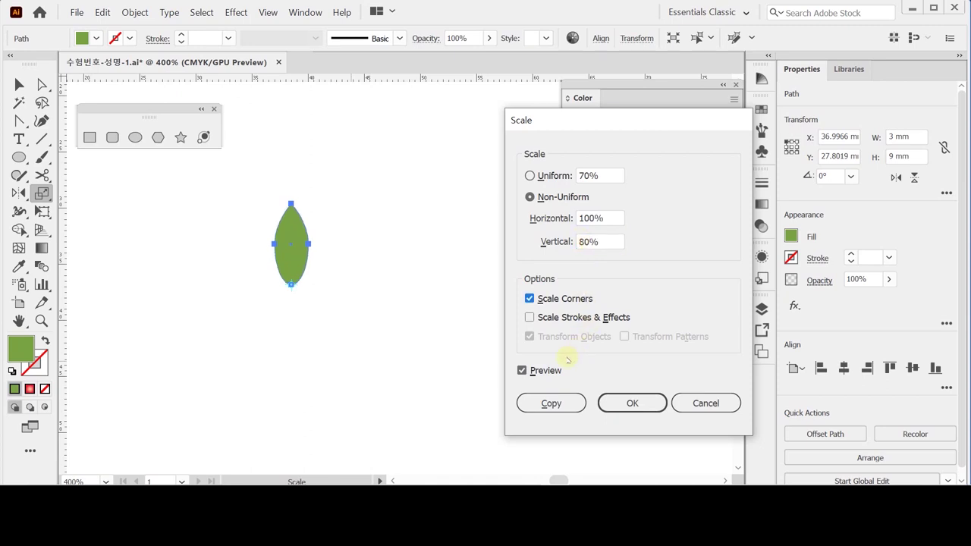
pyautogui.click(559, 402)
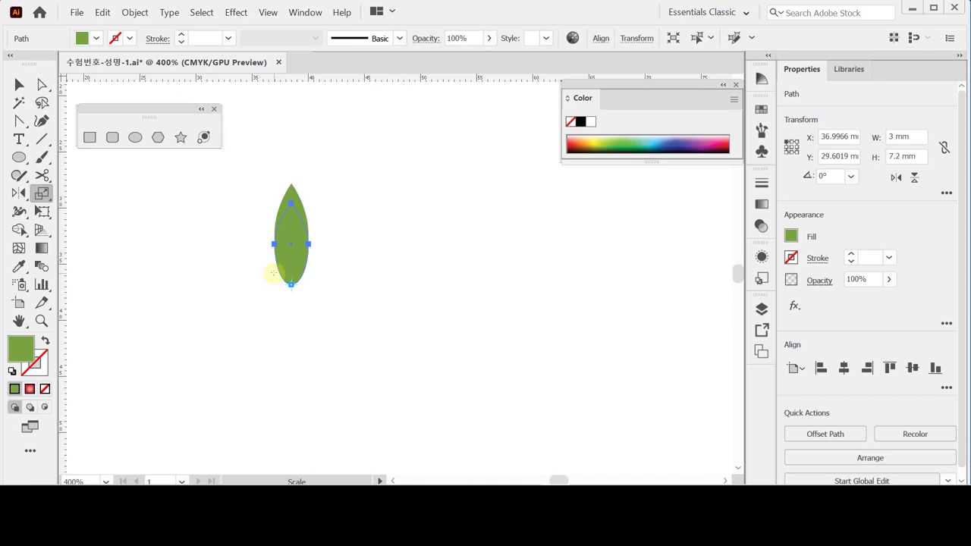
# - Give both overlapping leaf shapes a blue stroke and deselect them
pyautogui.press('v')
pyautogui.press('s')
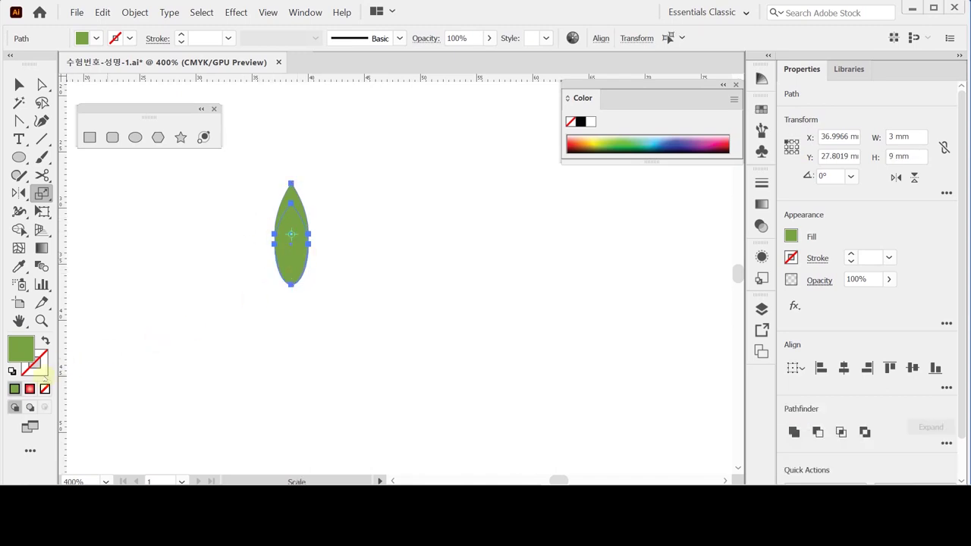
pyautogui.press('x')
pyautogui.click(665, 145)
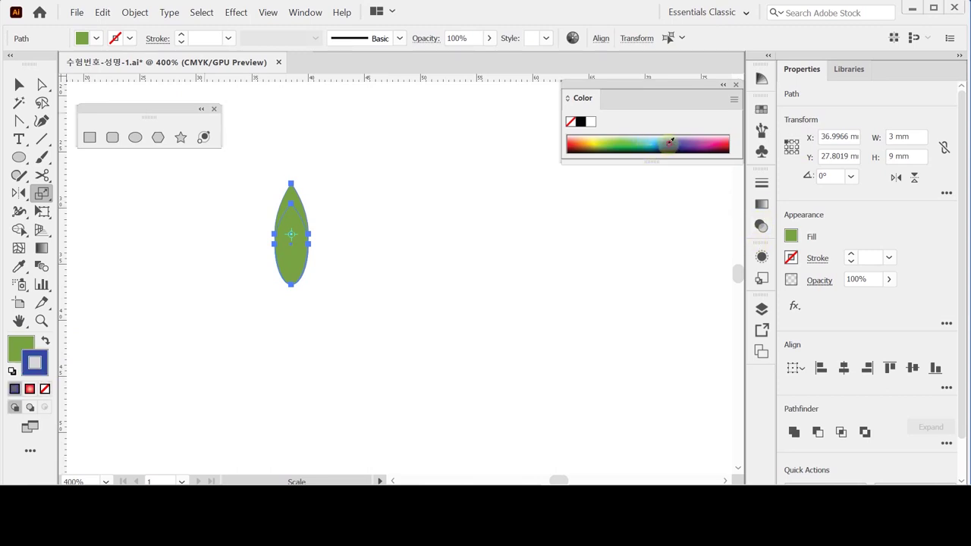
pyautogui.keyDown('ctrl'); pyautogui.click(314, 256); pyautogui.keyUp('ctrl')
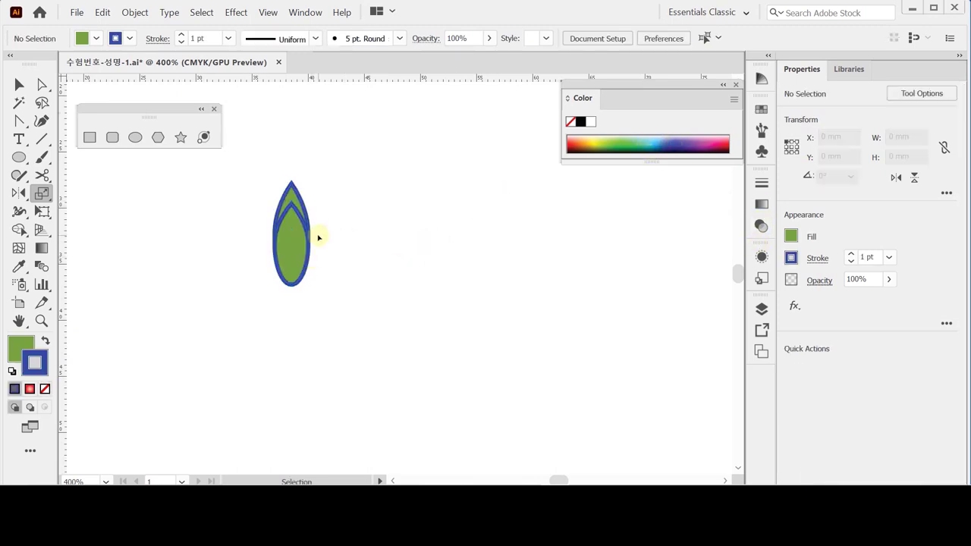
# - Select both leaf shapes and choose a preset stroke weight for their blue outlines
pyautogui.hotkey('ctrl', 'a')
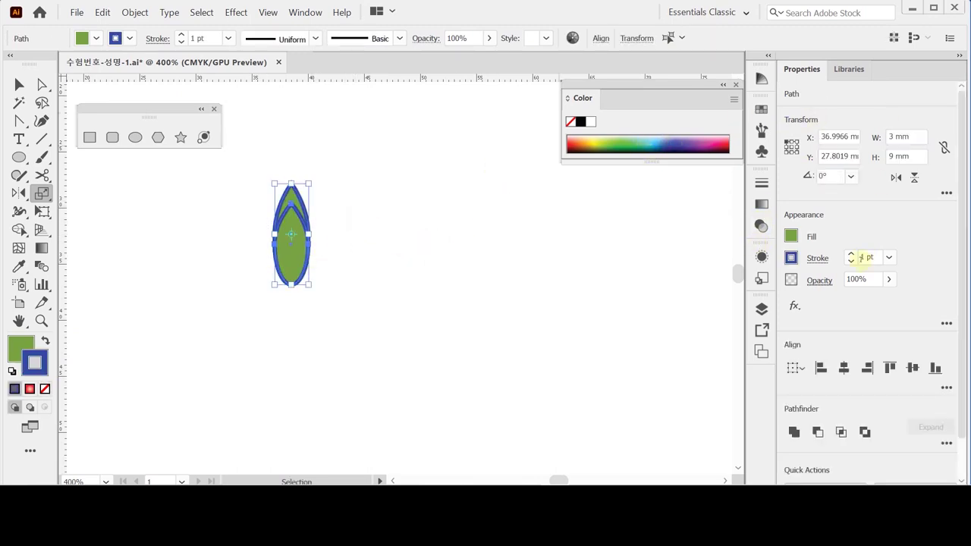
pyautogui.click(889, 258)
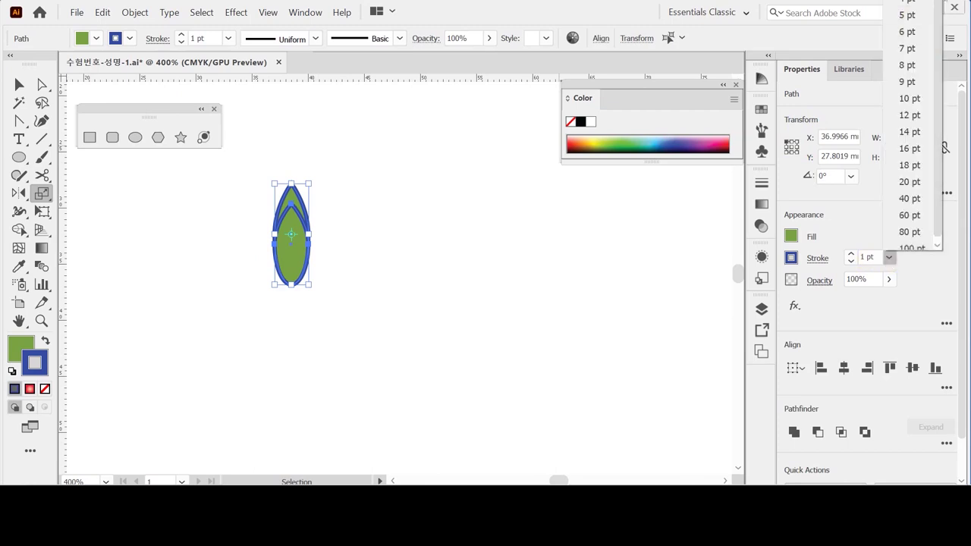
pyautogui.scroll(3, 910, 114)
pyautogui.click(909, 31)
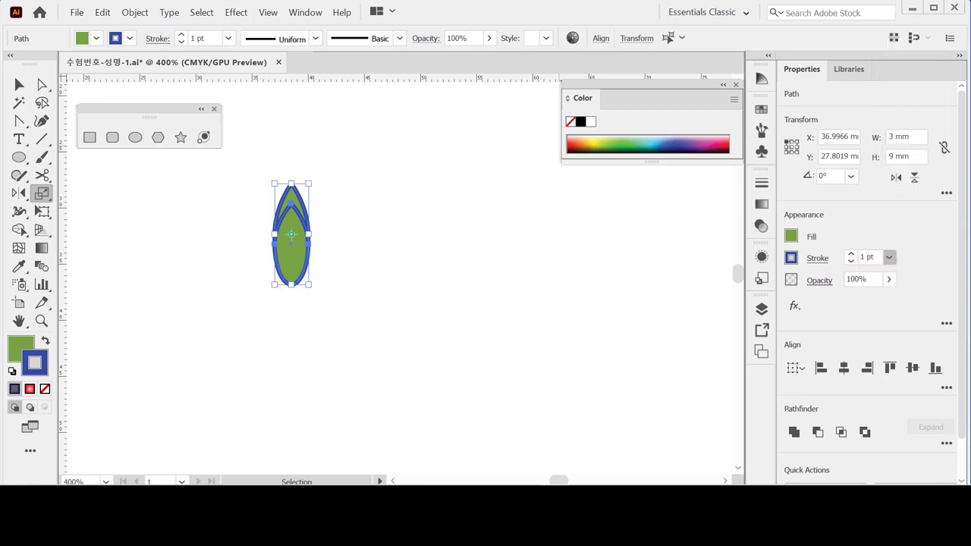
# - Select the shorter front leaf, detach the Rotate and Reflect tools as a floating set, and activate Rotate
pyautogui.click(408, 277)
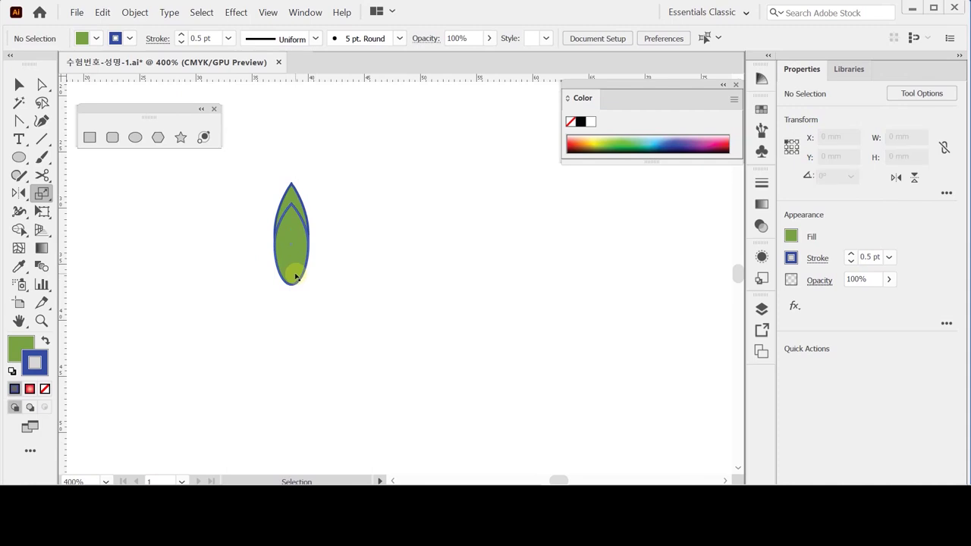
pyautogui.click(296, 275)
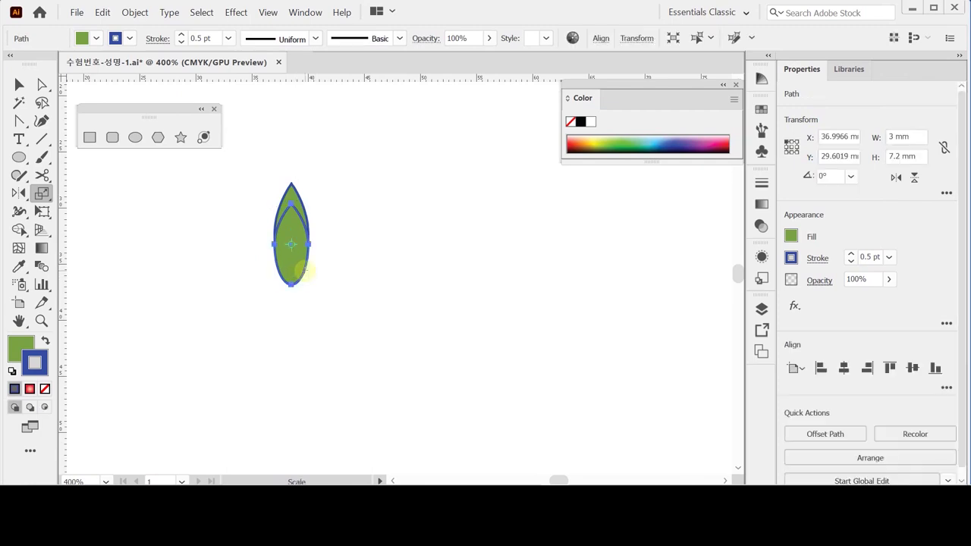
pyautogui.press('ctrl')
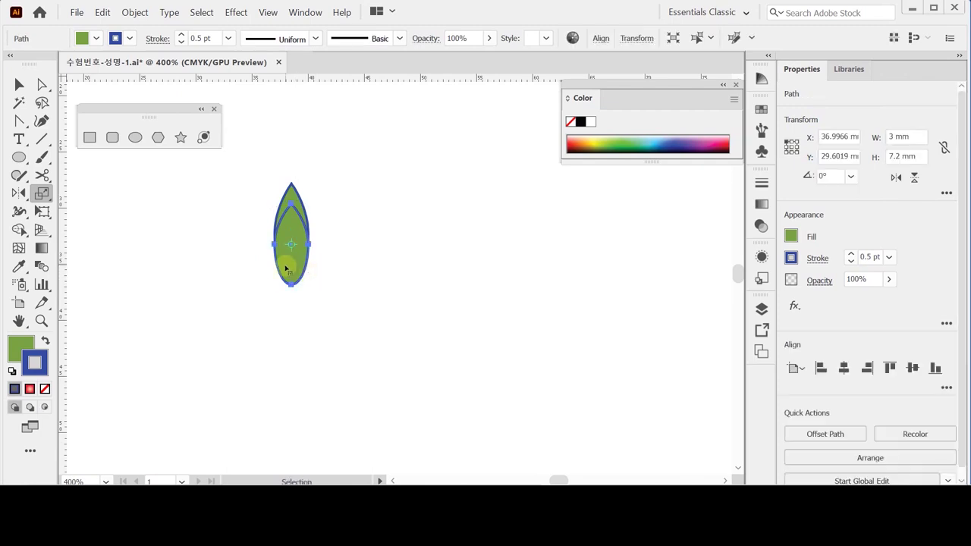
pyautogui.moveTo(411, 240); pyautogui.dragTo(377, 236)
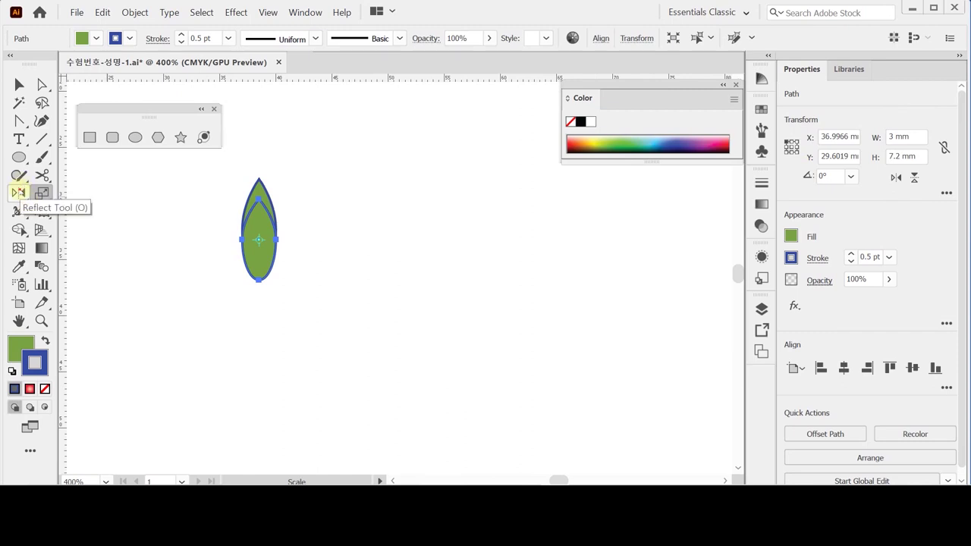
pyautogui.click(18, 192)
pyautogui.click(141, 201)
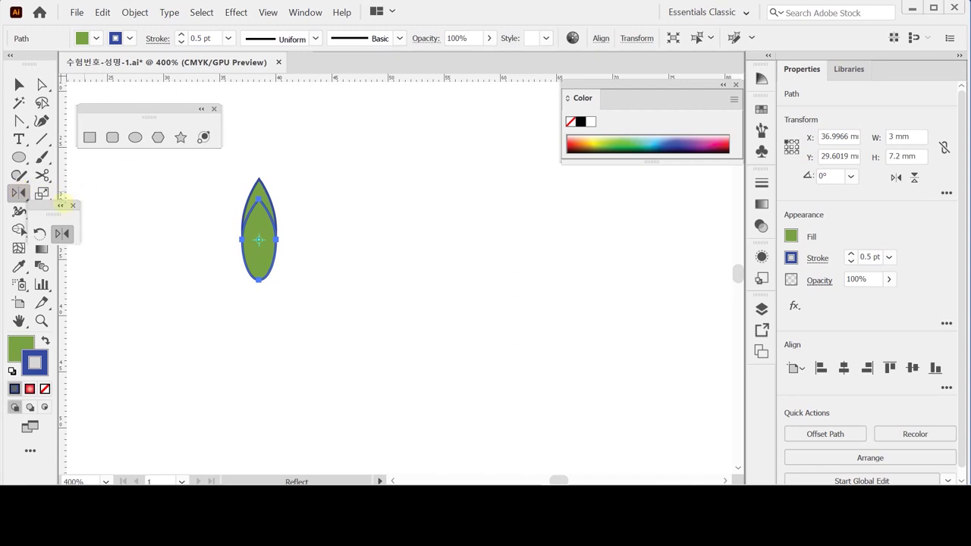
pyautogui.moveTo(48, 207); pyautogui.dragTo(101, 165)
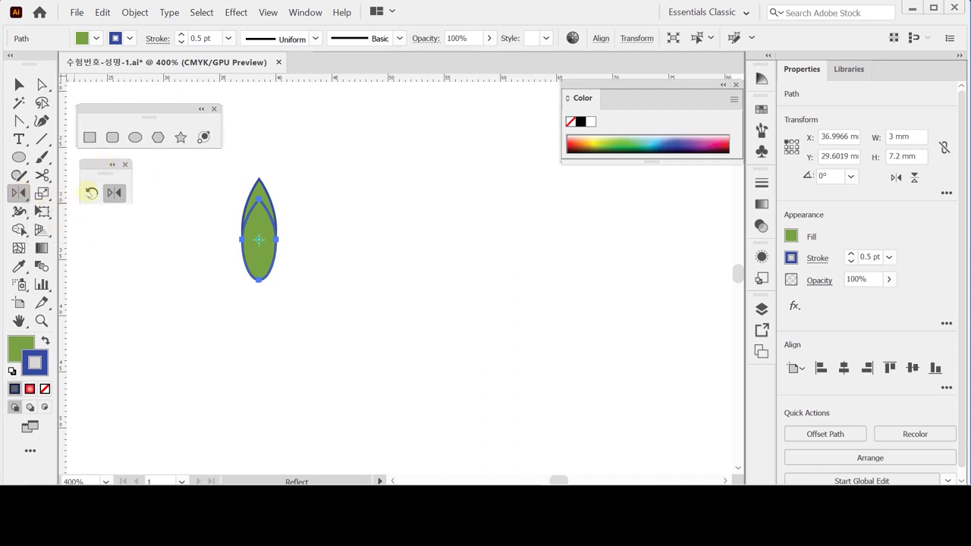
pyautogui.click(89, 192)
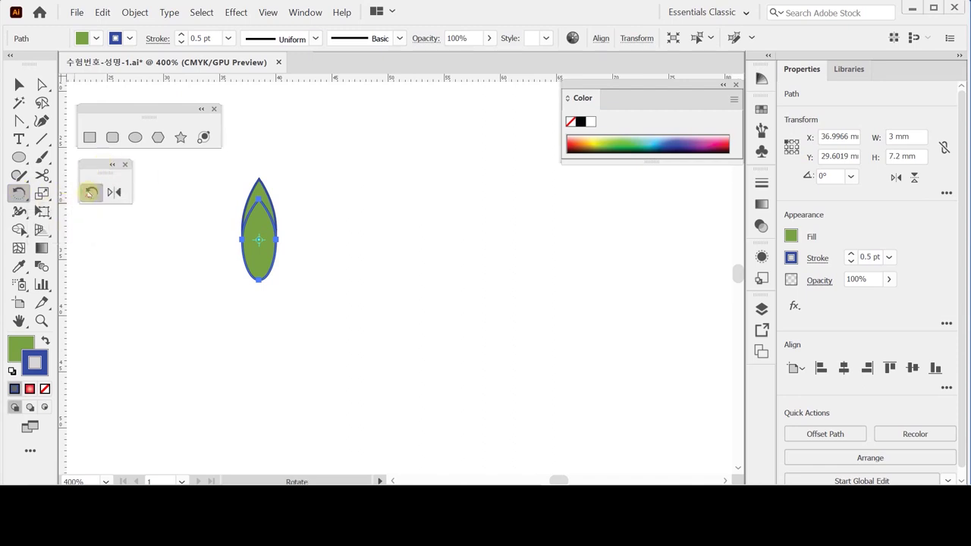
pyautogui.doubleClick(89, 192)
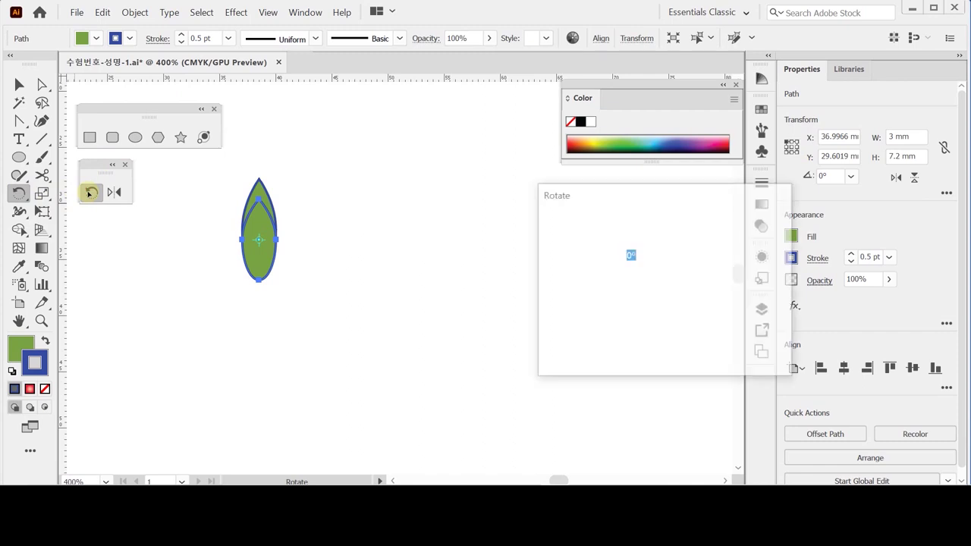
pyautogui.moveTo(609, 260); pyautogui.dragTo(606, 251)
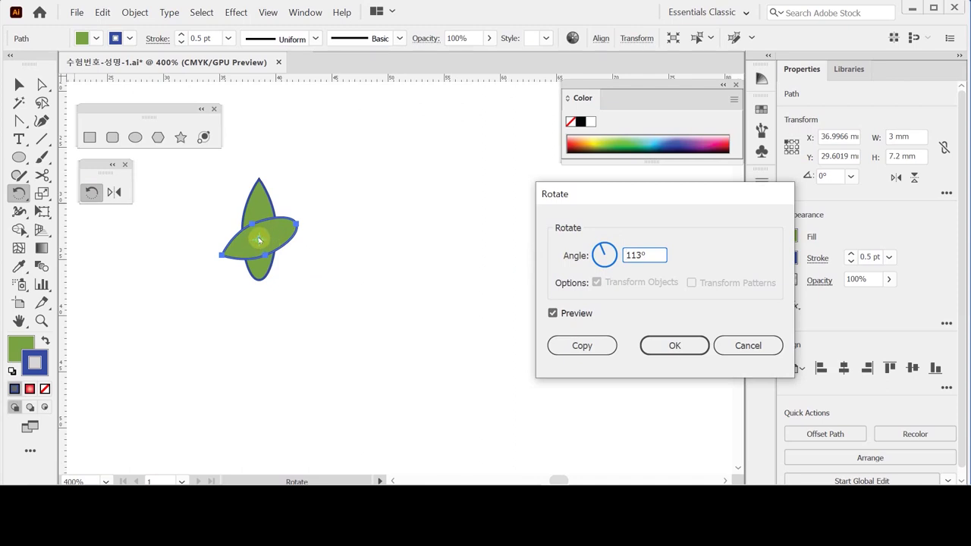
pyautogui.press('Escape')
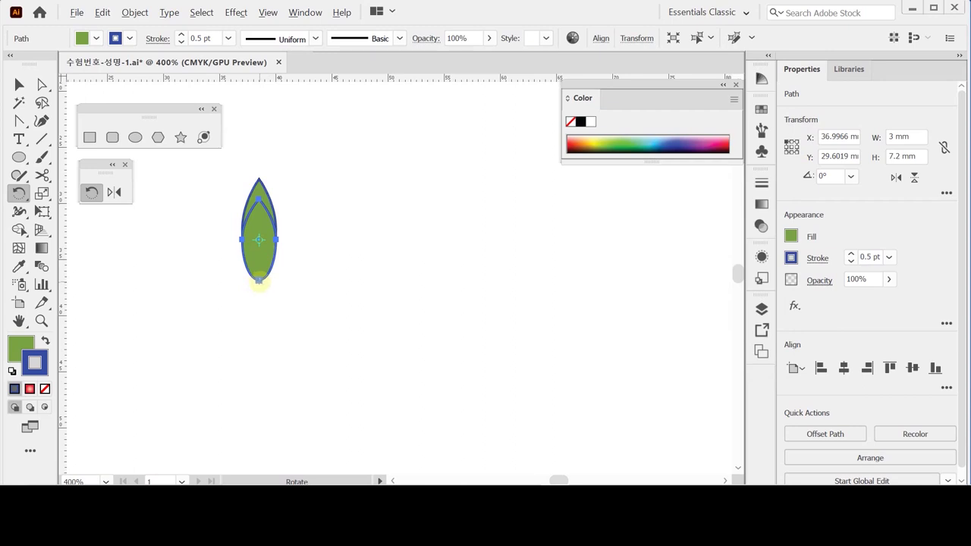
# - Try a copy of the shorter leaf rotated 45° about its bottom anchor point, and undo it
pyautogui.keyDown('alt'); pyautogui.click(260, 282); pyautogui.keyUp('alt')
pyautogui.moveTo(566, 191); pyautogui.dragTo(455, 201)
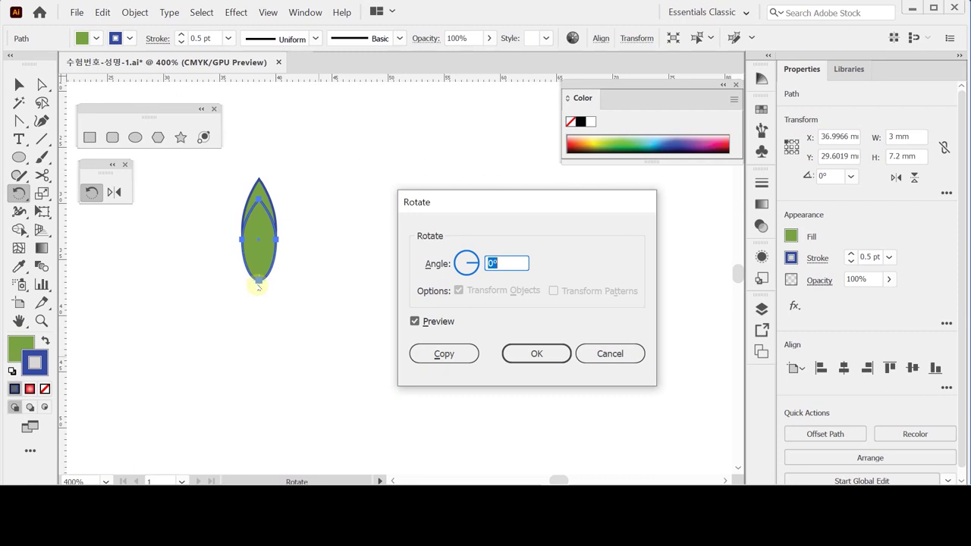
pyautogui.write('45')
pyautogui.press('Tab')
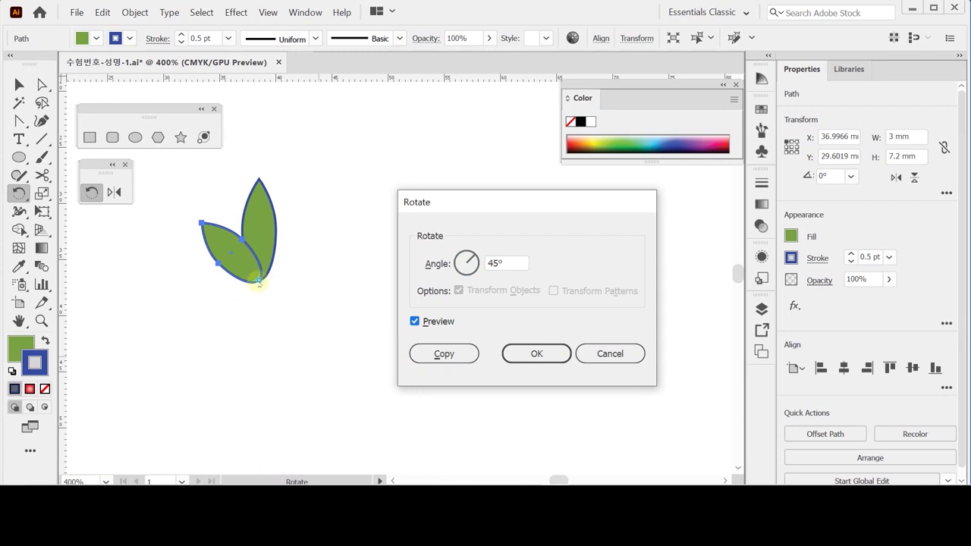
pyautogui.click(426, 353)
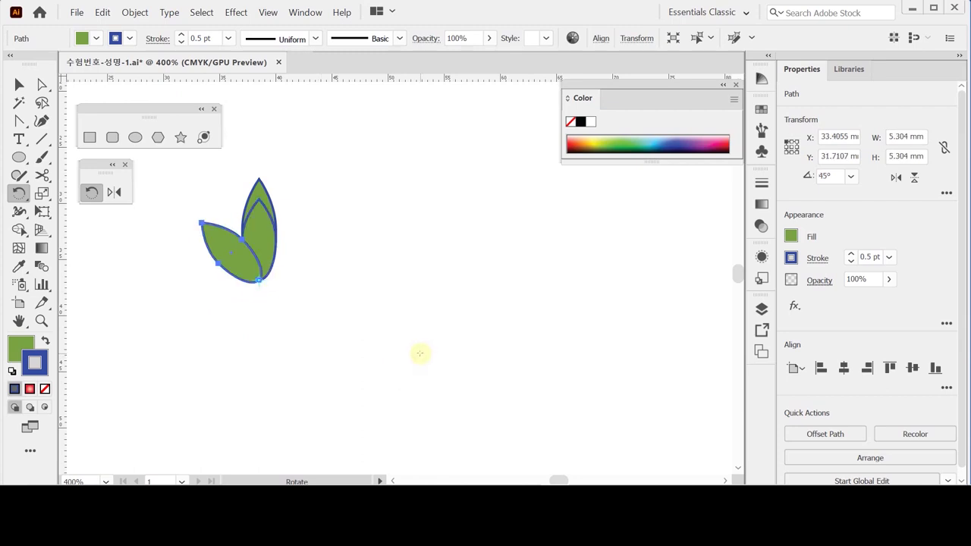
pyautogui.hotkey('ctrl', 'z')
# - Rotate the shorter leaf itself 45° about its bottom anchor point, without making a copy
pyautogui.click(91, 192)
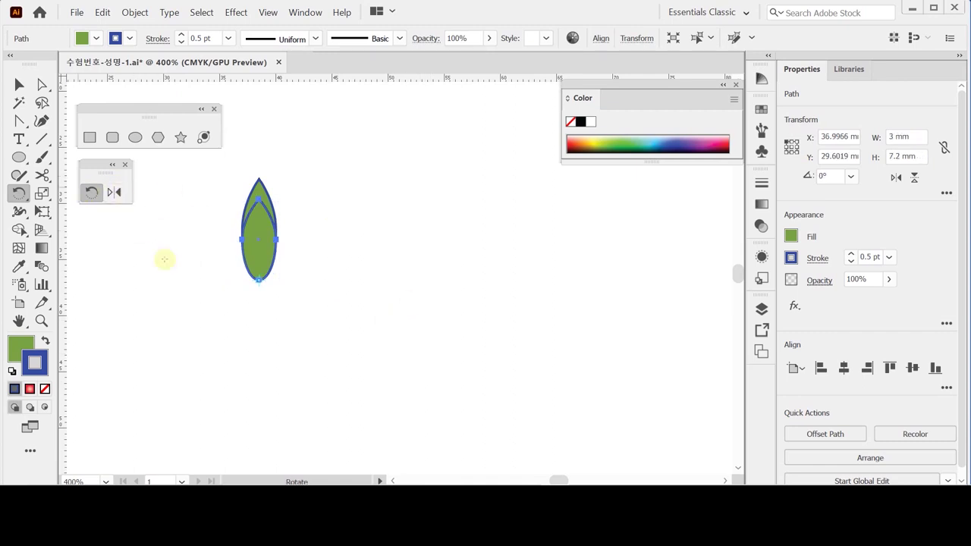
pyautogui.keyDown('alt'); pyautogui.click(258, 280); pyautogui.keyUp('alt')
pyautogui.write('45')
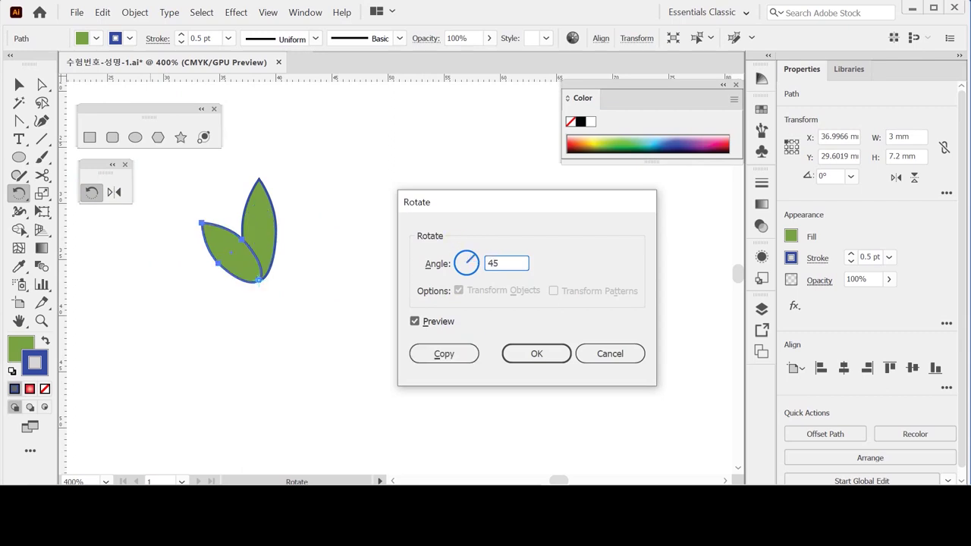
pyautogui.press('Return')
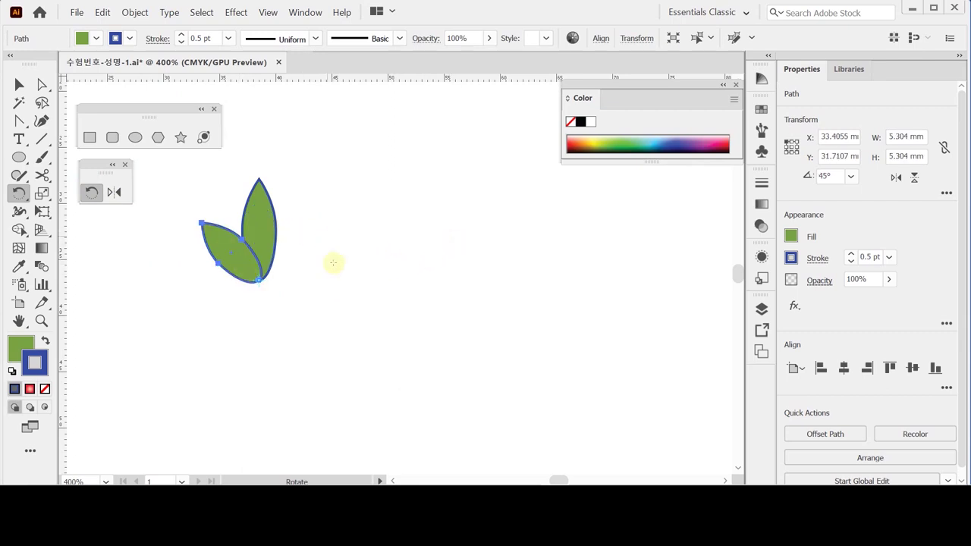
# - Reflect a copy of the tilted leaf across a vertical axis through its bottom anchor point, and deselect it
pyautogui.click(114, 192)
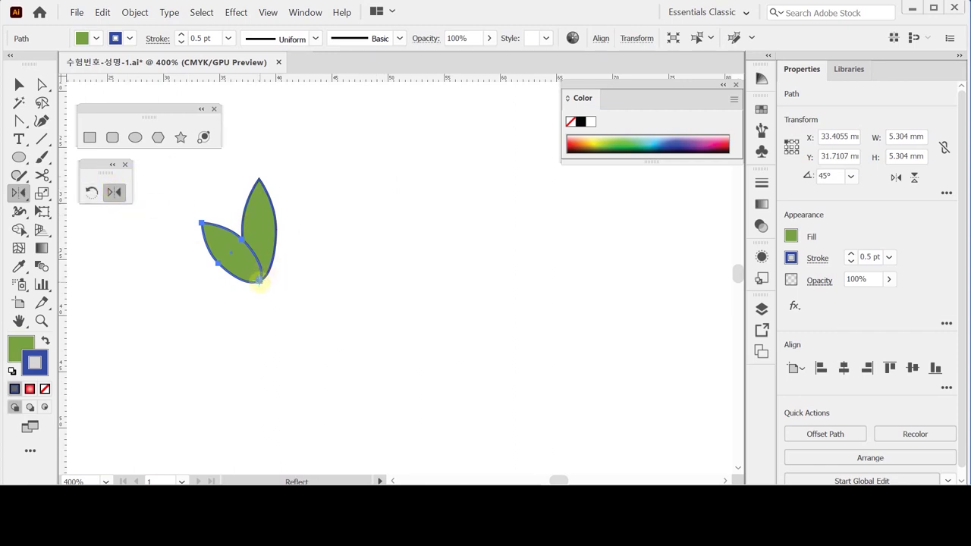
pyautogui.keyDown('alt'); pyautogui.click(259, 280); pyautogui.keyUp('alt')
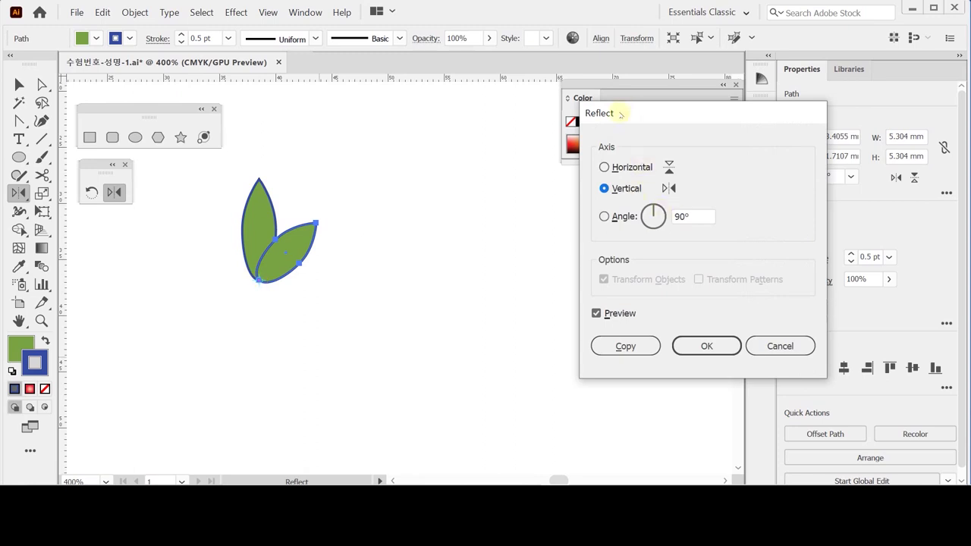
pyautogui.click(624, 346)
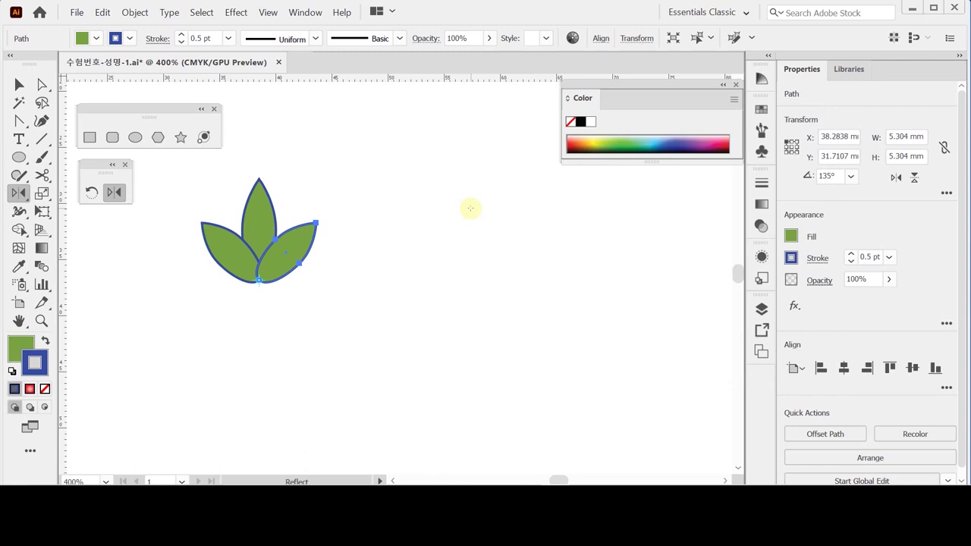
pyautogui.keyDown('ctrl'); pyautogui.click(452, 293); pyautogui.keyUp('ctrl')
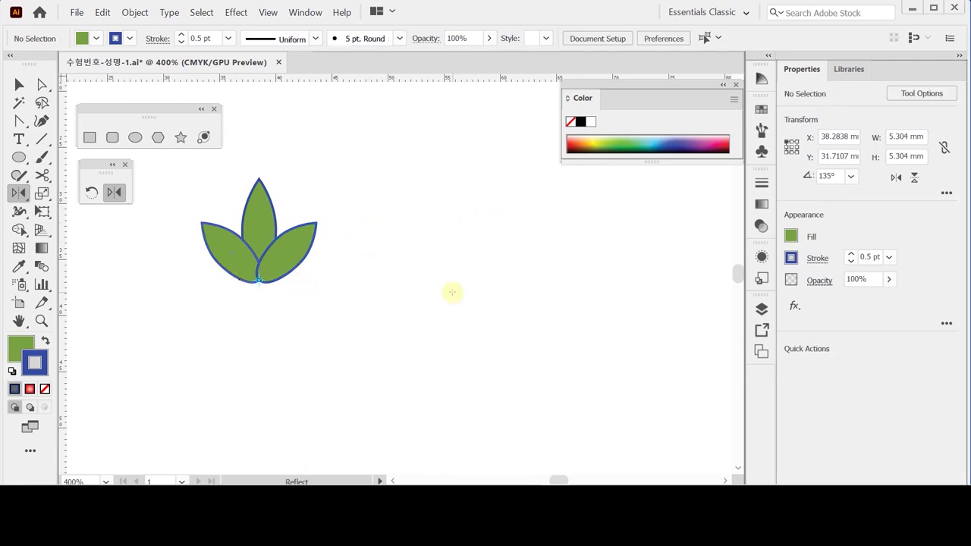
# - Unite the three leaves into a single shape and remove its stroke
pyautogui.moveTo(348, 291); pyautogui.dragTo(225, 220)
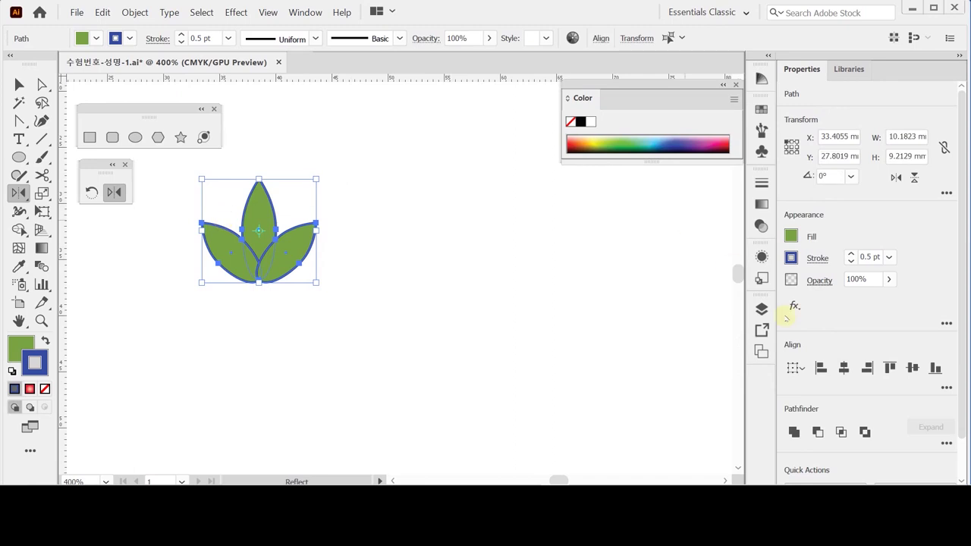
pyautogui.click(794, 432)
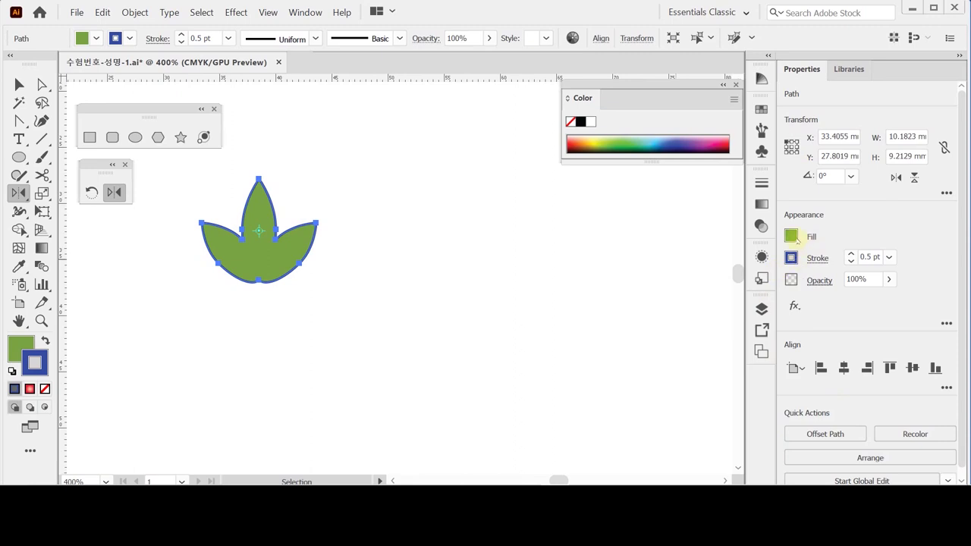
pyautogui.click(791, 236)
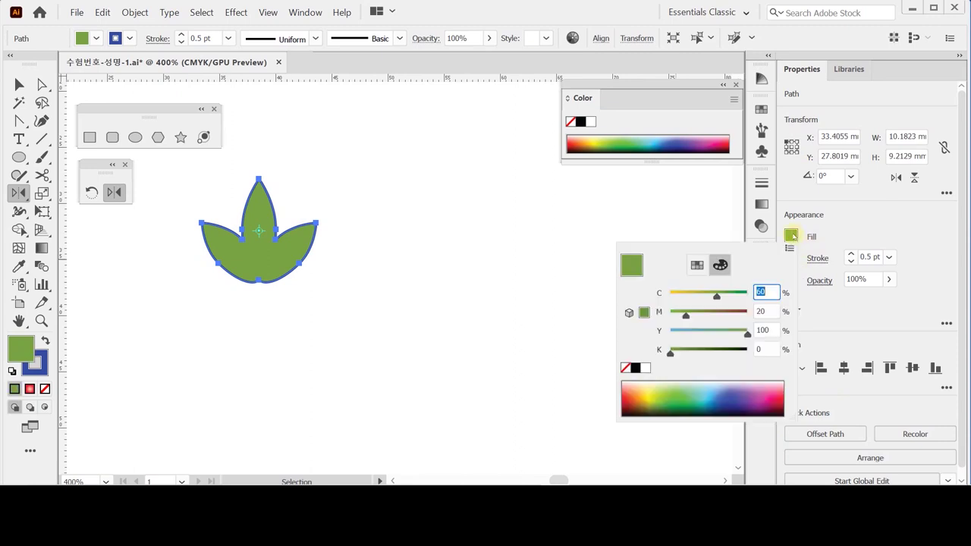
pyautogui.click(791, 258)
pyautogui.click(793, 258)
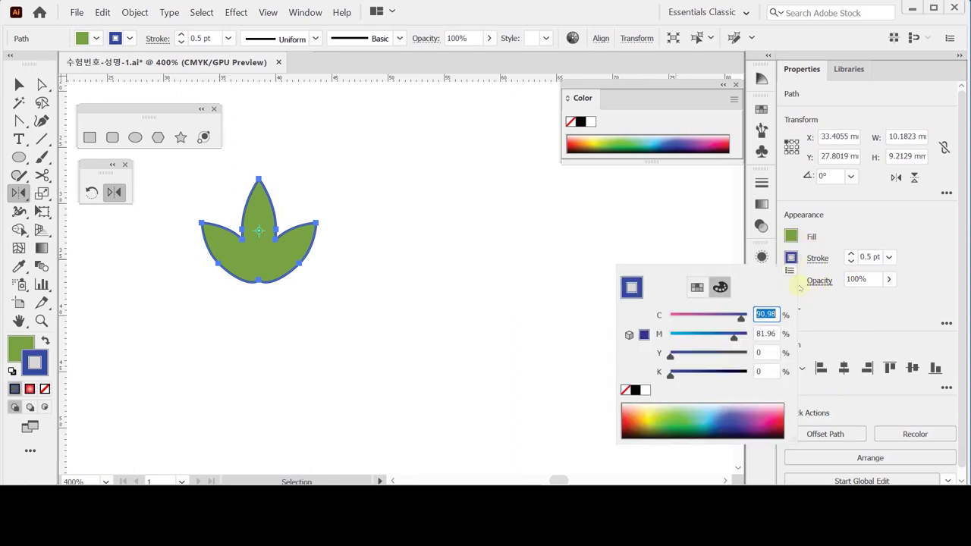
pyautogui.click(625, 390)
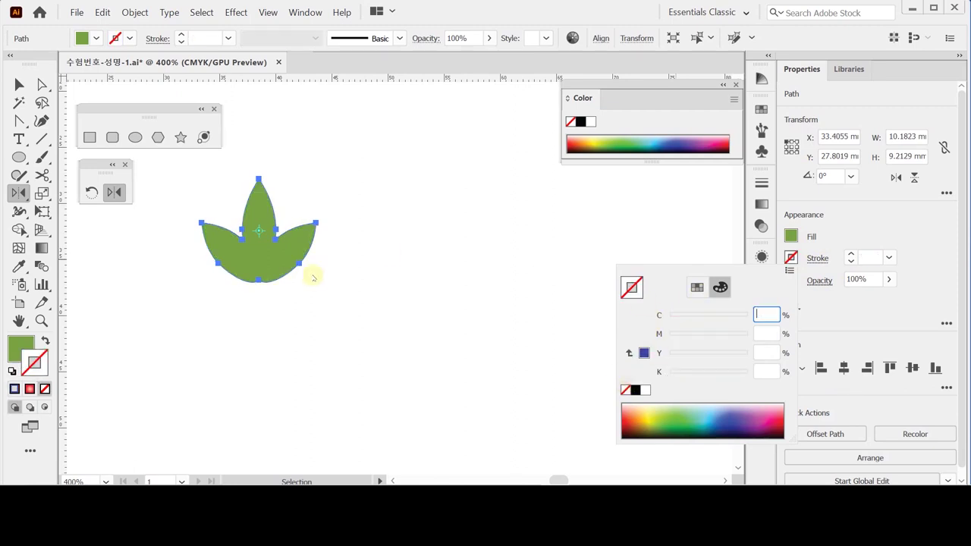
pyautogui.click(378, 278)
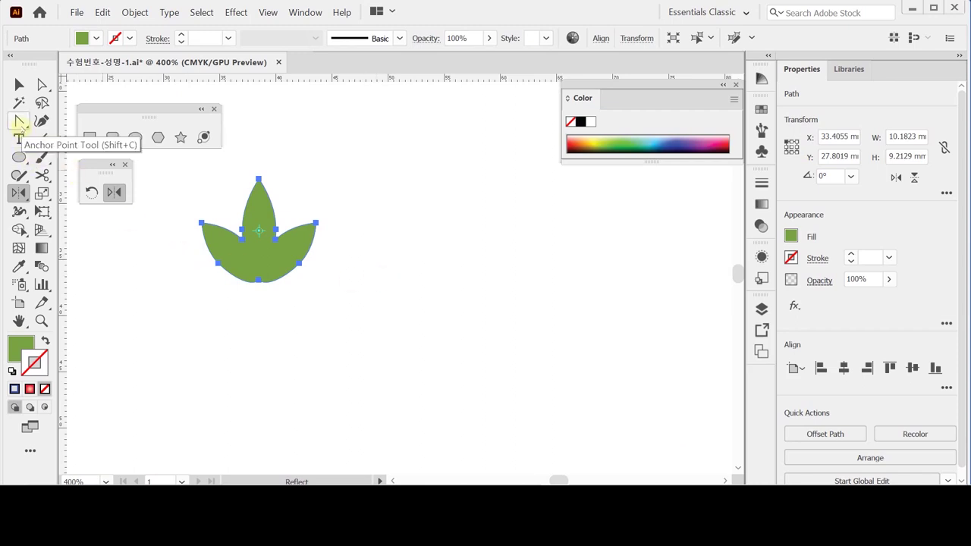
# - Draw a curved stem with the Arc tool, about 2.4 mm wide and 4 mm high, from the leaf's base down to the left
pyautogui.click(39, 139)
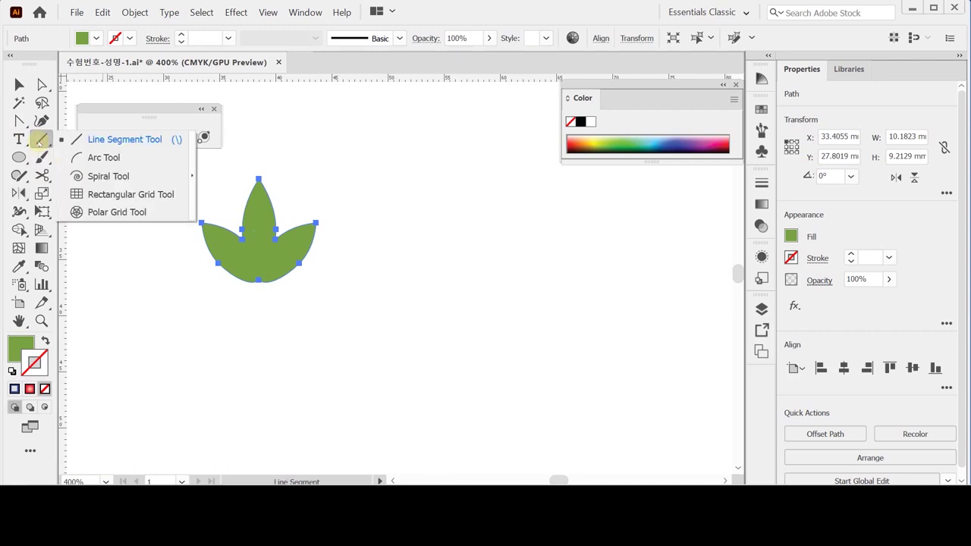
pyautogui.click(103, 158)
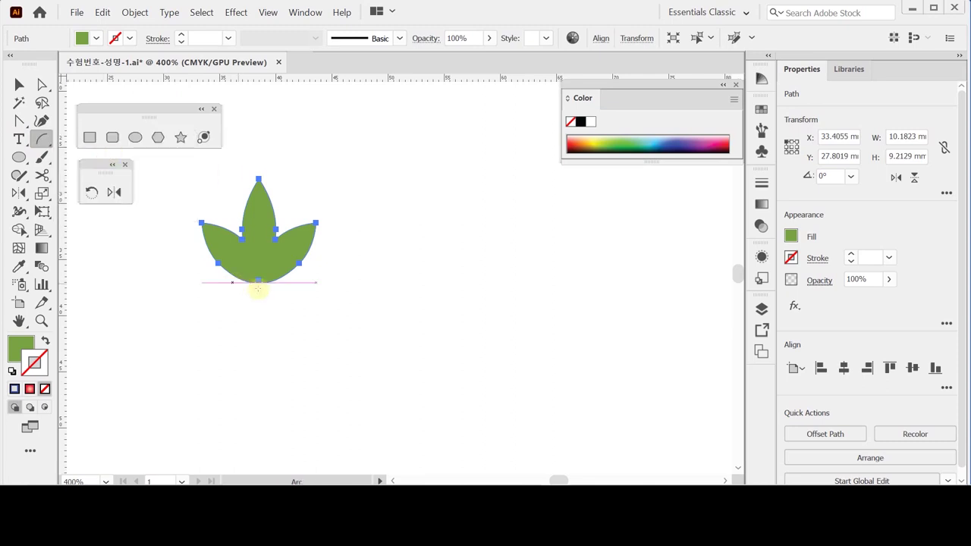
pyautogui.moveTo(259, 271); pyautogui.dragTo(232, 316)
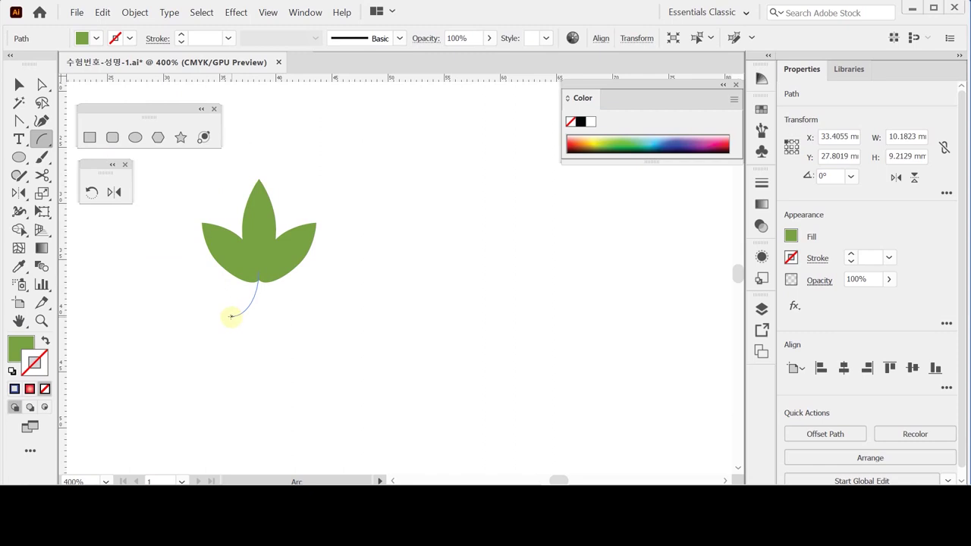
pyautogui.moveTo(231, 316); pyautogui.dragTo(232, 317)
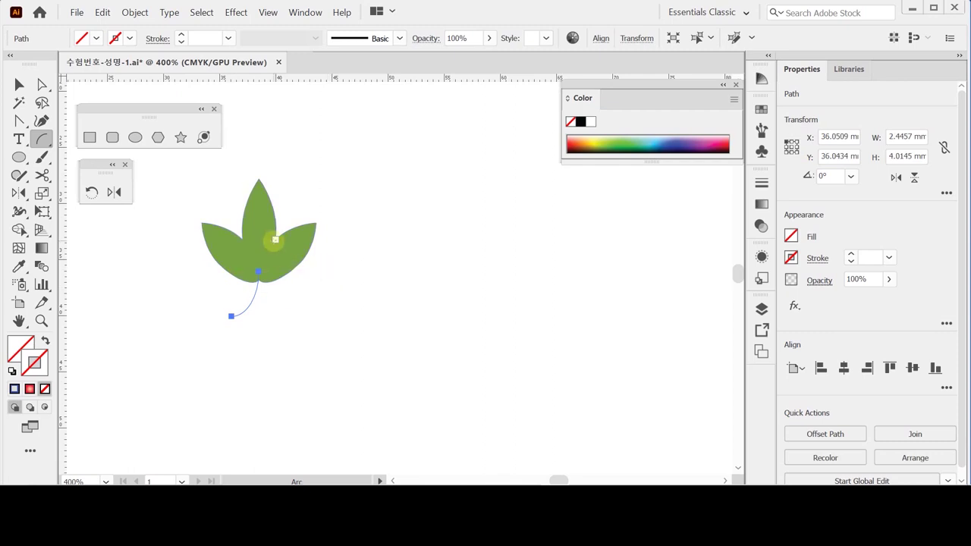
# - Sample the leaf's green with the Eyedropper and apply it to the stem arc as a 1 pt stroke with no fill
pyautogui.press('i')
pyautogui.click(235, 237)
pyautogui.hotkey('shift', 'x')
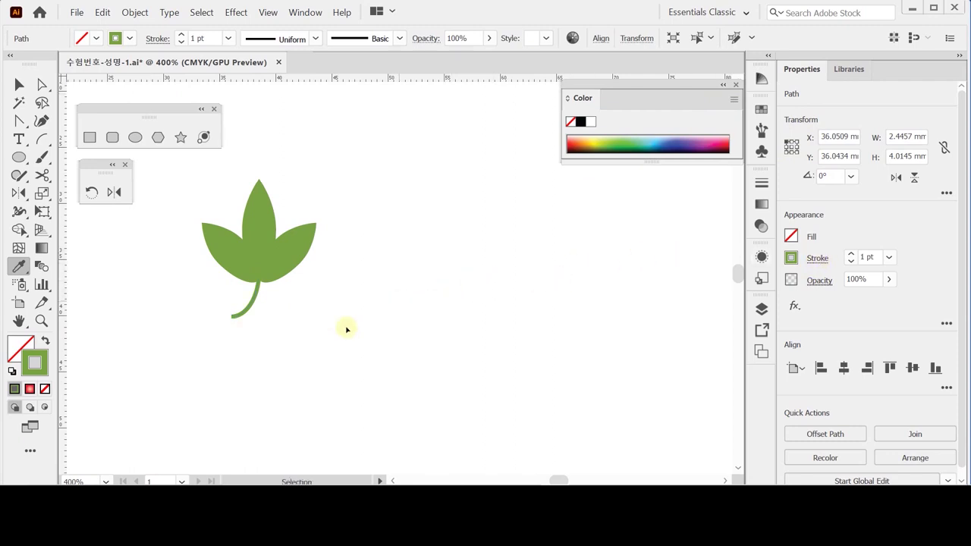
pyautogui.press('v')
pyautogui.click(266, 353)
pyautogui.hotkey('ctrl', 'a')
pyautogui.press('i')
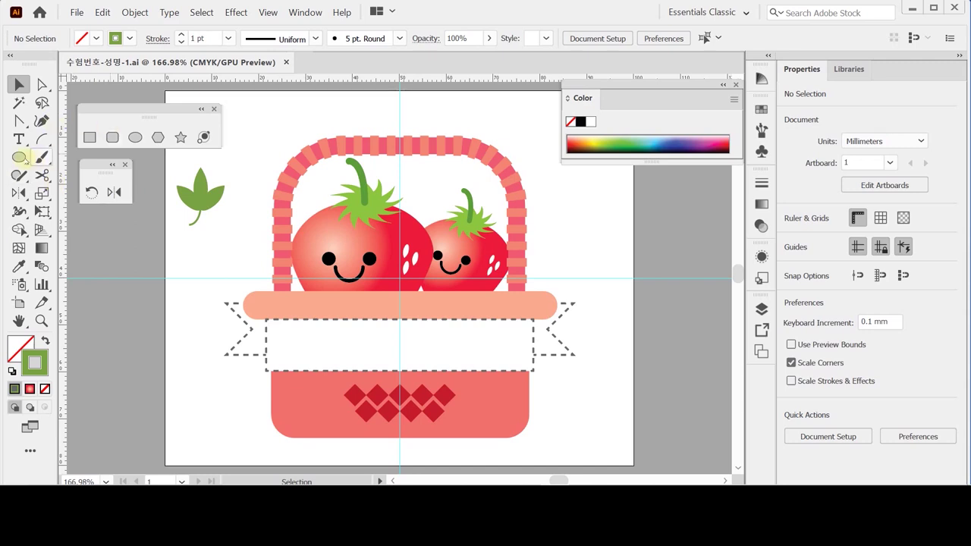
pyautogui.click(19, 122)
pyautogui.click(68, 125)
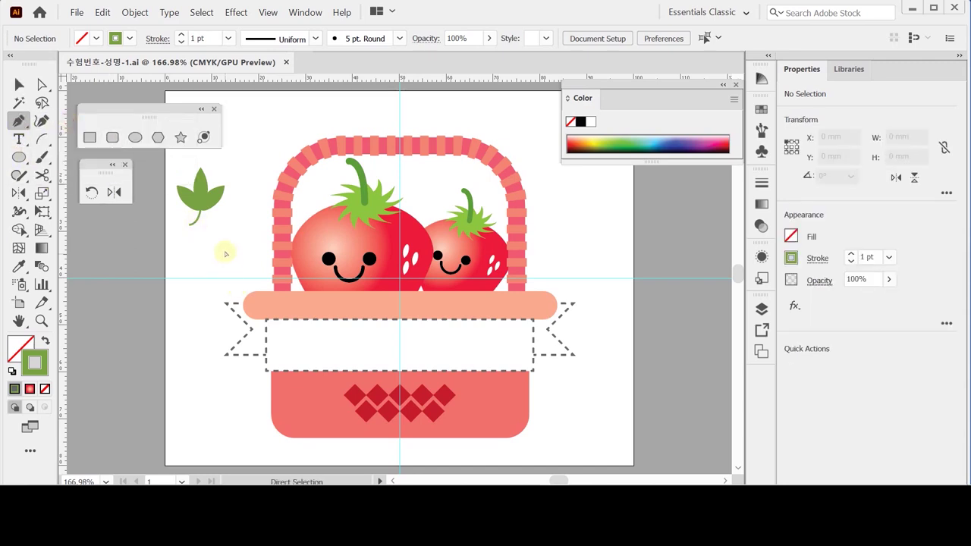
pyautogui.click(271, 306)
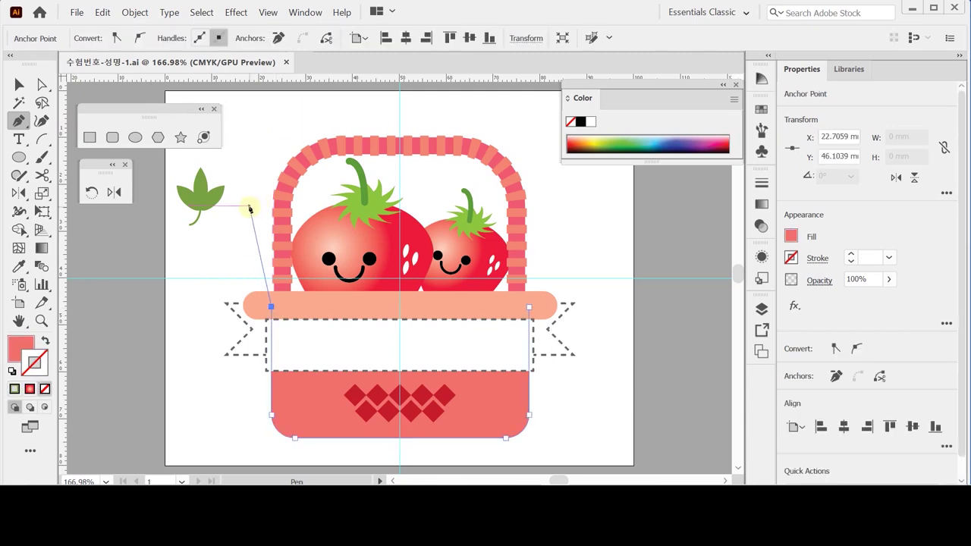
pyautogui.keyDown('ctrl'); pyautogui.click(248, 259); pyautogui.keyUp('ctrl')
pyautogui.hotkey('ctrl', 'z')
pyautogui.hotkey('ctrl', 'z')
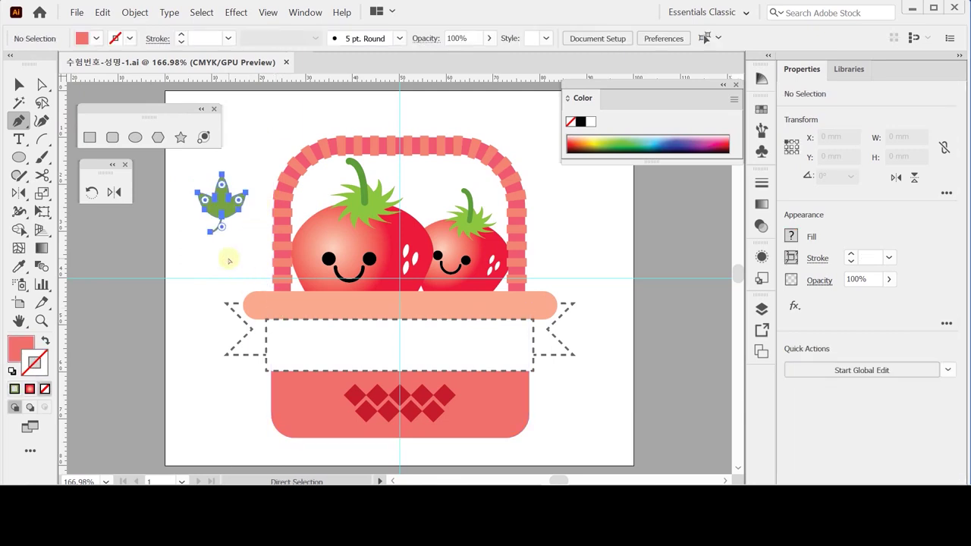
# - Draw a curved vine with the Pen tool outside the handle's left side, from the basket rim upward, about 7.6 mm wide and 36.6 mm high
pyautogui.keyDown('ctrl'); pyautogui.click(206, 236); pyautogui.keyUp('ctrl')
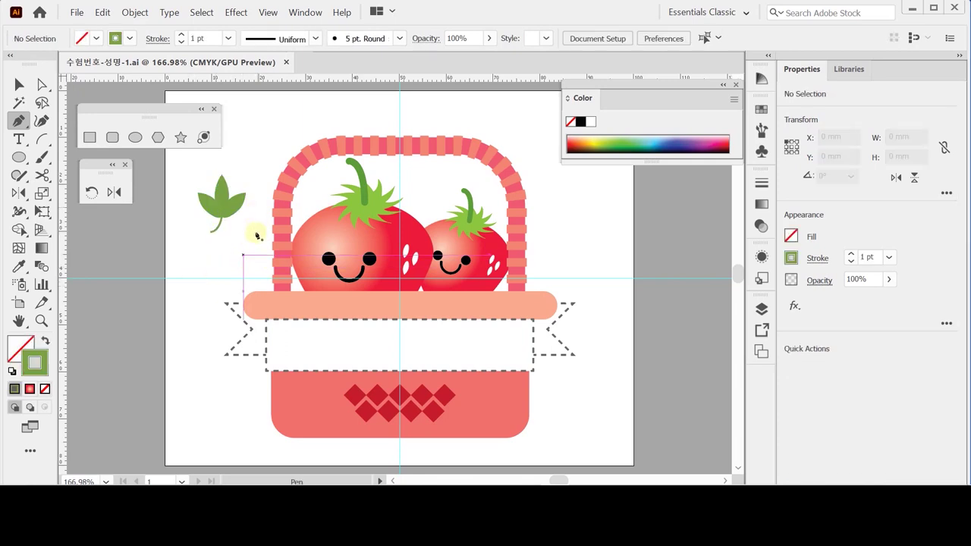
pyautogui.click(276, 309)
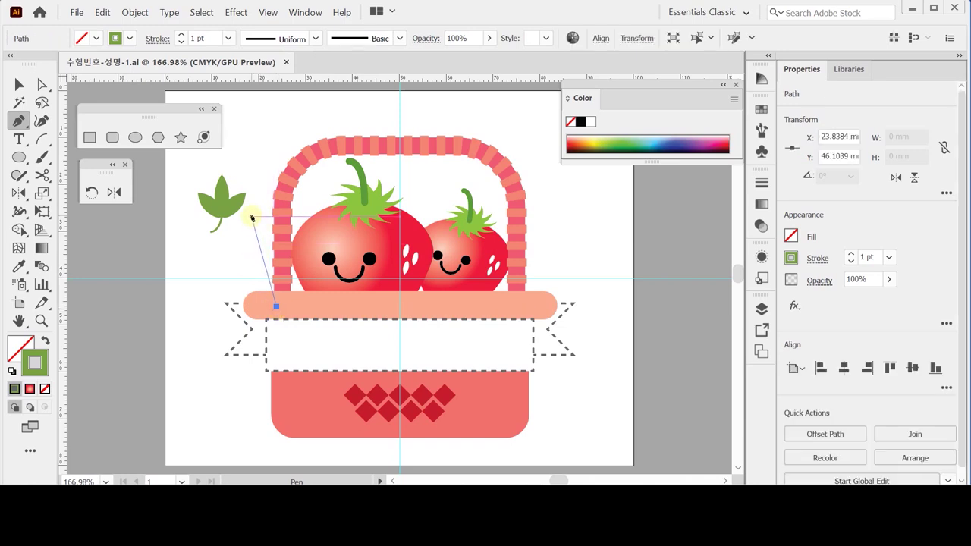
pyautogui.moveTo(251, 214); pyautogui.dragTo(255, 154)
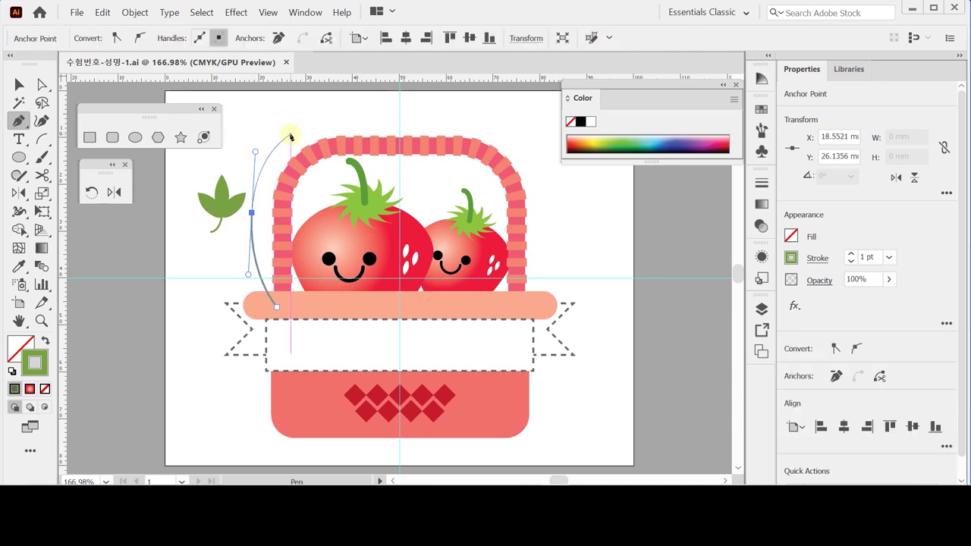
pyautogui.click(288, 136)
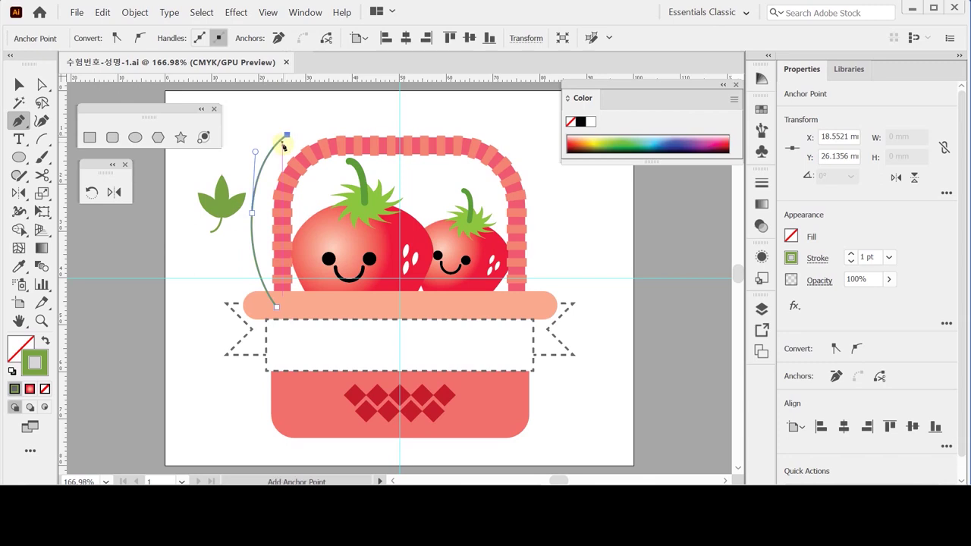
pyautogui.keyDown('ctrl'); pyautogui.click(209, 262); pyautogui.keyUp('ctrl')
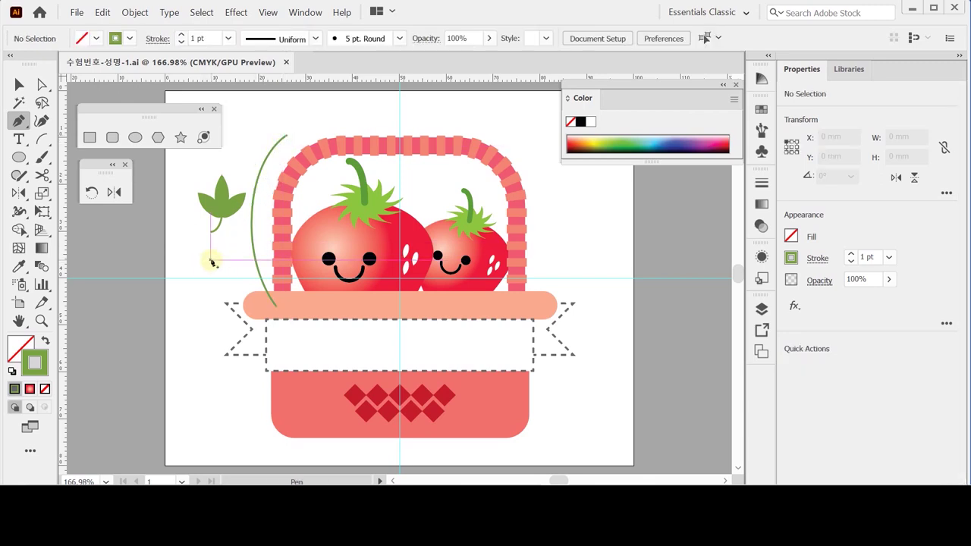
# - Send the curved vine to the back so it sits behind the basket rim, and deselect it
pyautogui.keyDown('ctrl'); pyautogui.click(259, 171); pyautogui.keyUp('ctrl')
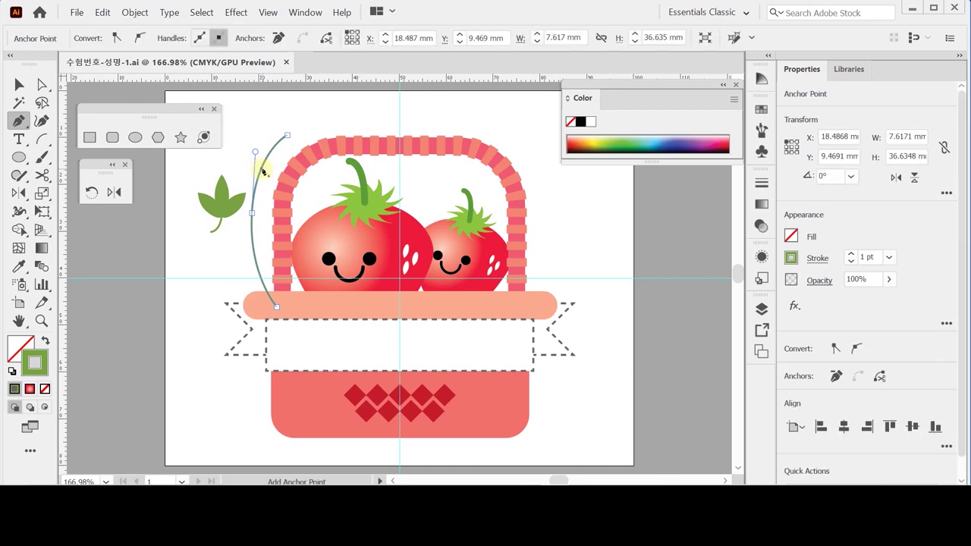
pyautogui.rightClick(261, 169)
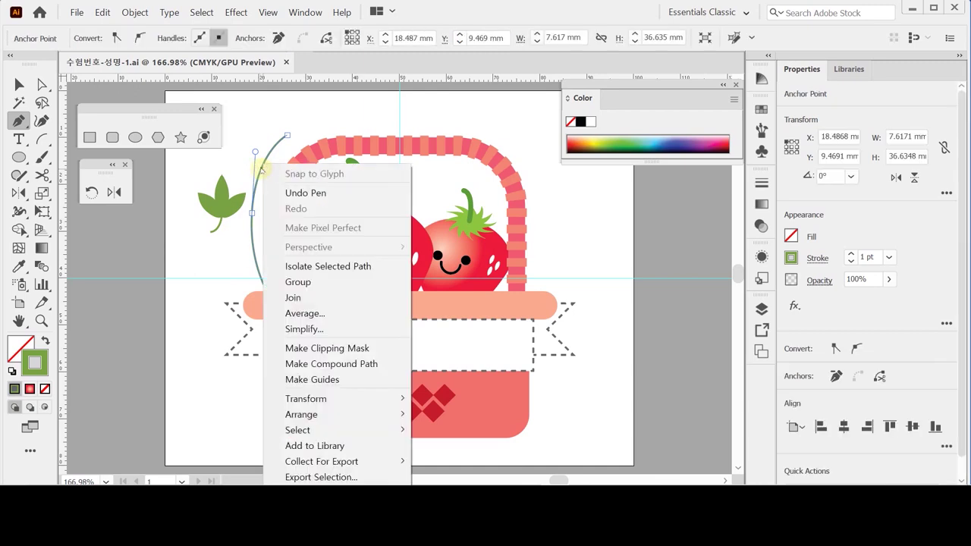
pyautogui.moveTo(324, 414)
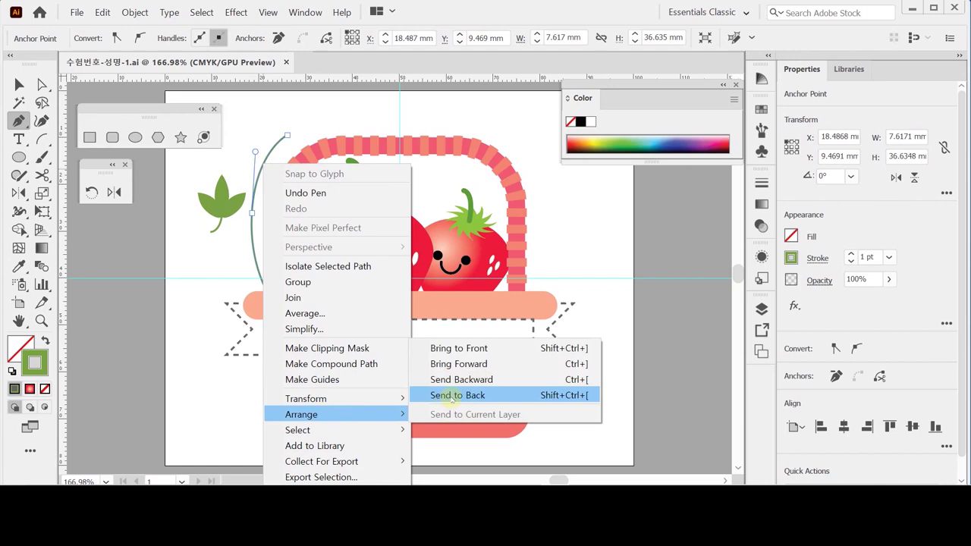
pyautogui.click(452, 396)
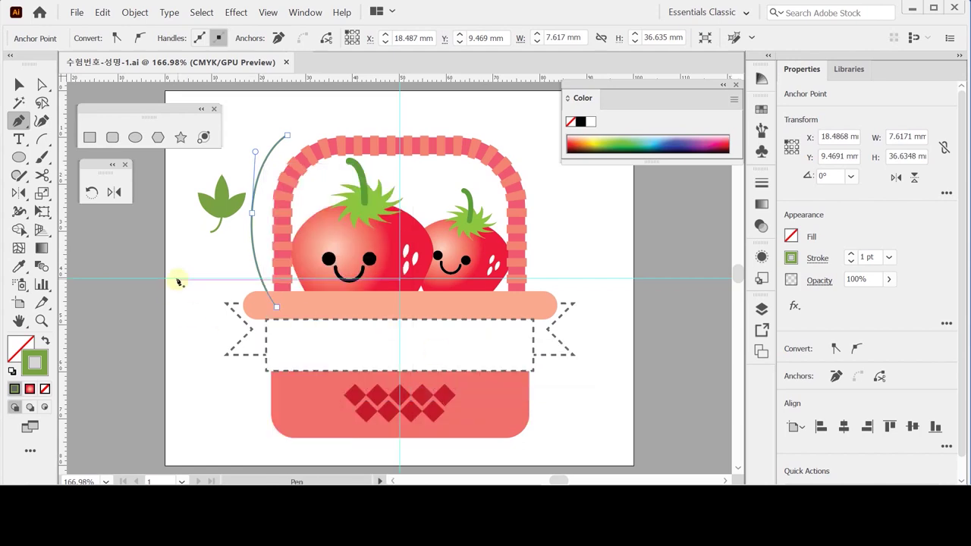
pyautogui.press('v')
pyautogui.click(179, 261)
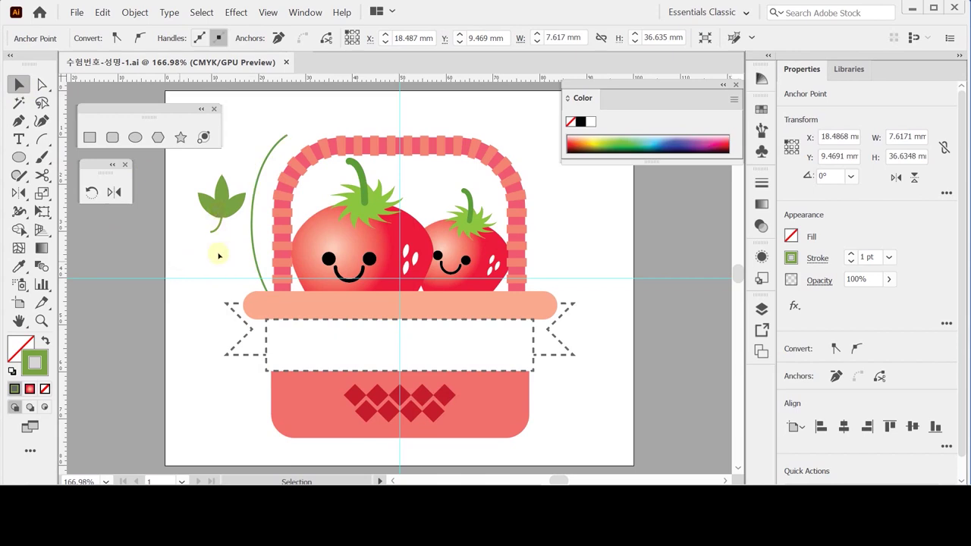
# - Start scaling the leaf group and set a uniform scale of 80%
pyautogui.click(226, 208)
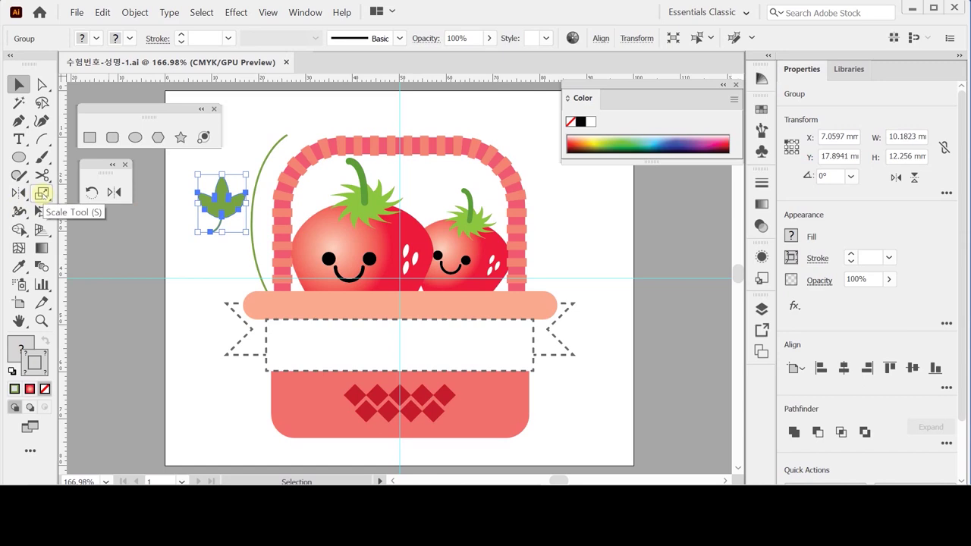
pyautogui.doubleClick(41, 193)
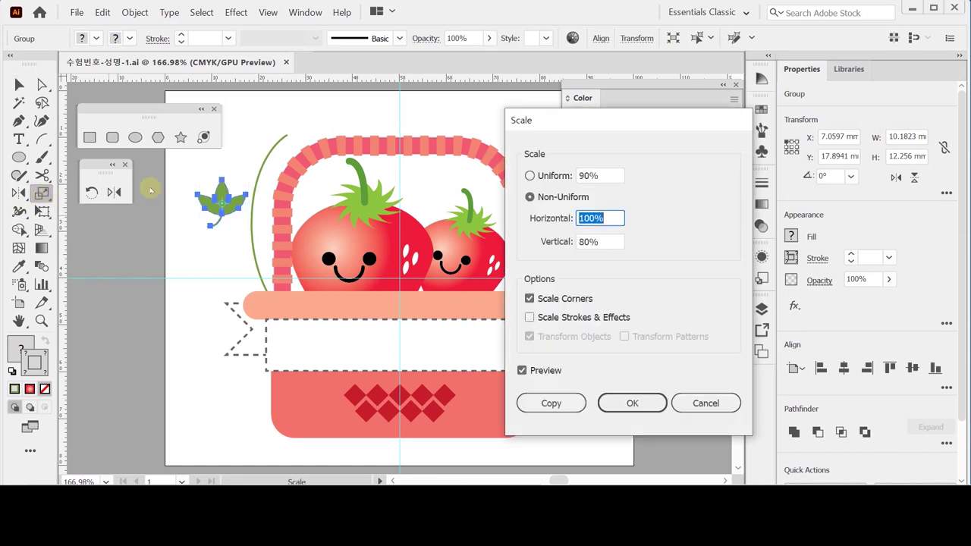
pyautogui.moveTo(533, 128); pyautogui.dragTo(480, 134)
pyautogui.click(499, 182)
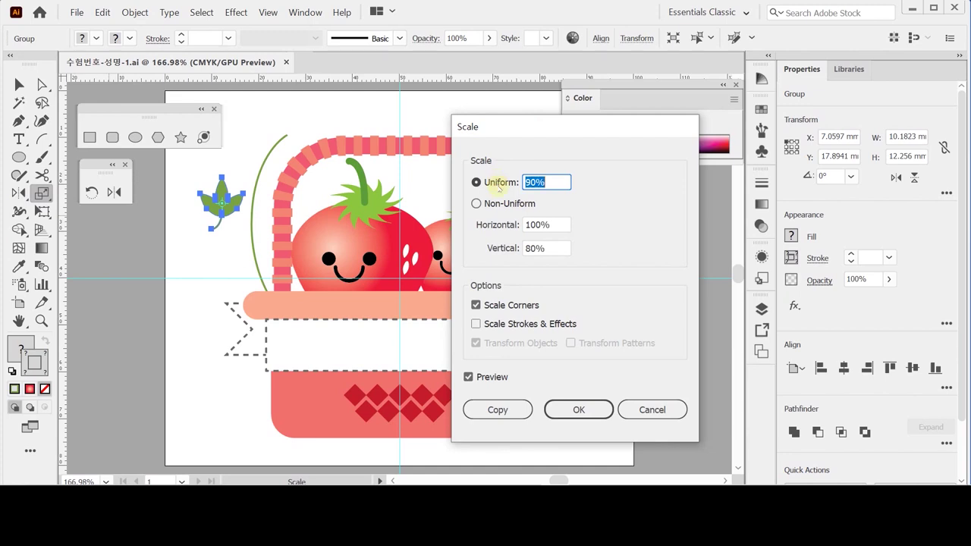
pyautogui.write('80')
pyautogui.press('Tab')
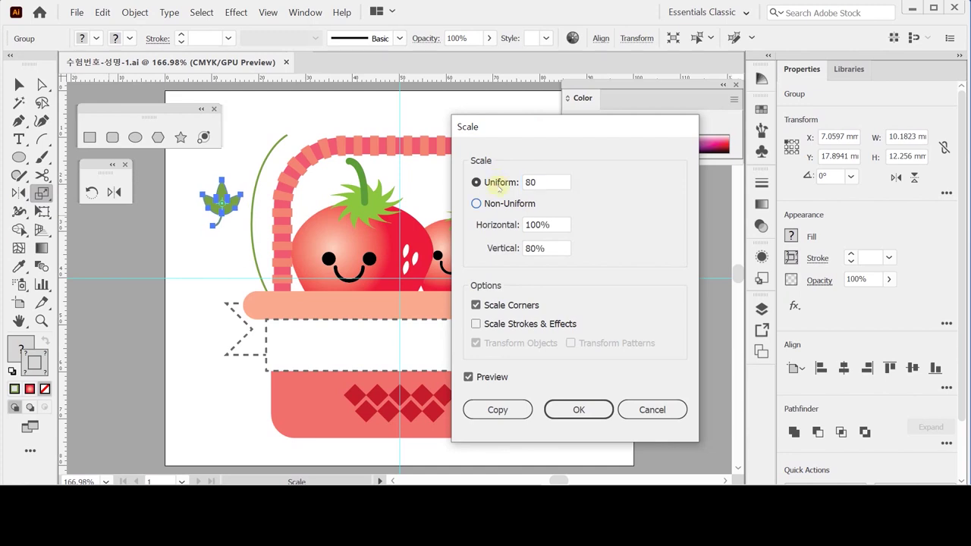
pyautogui.press('Tab')
pyautogui.press('Tab')
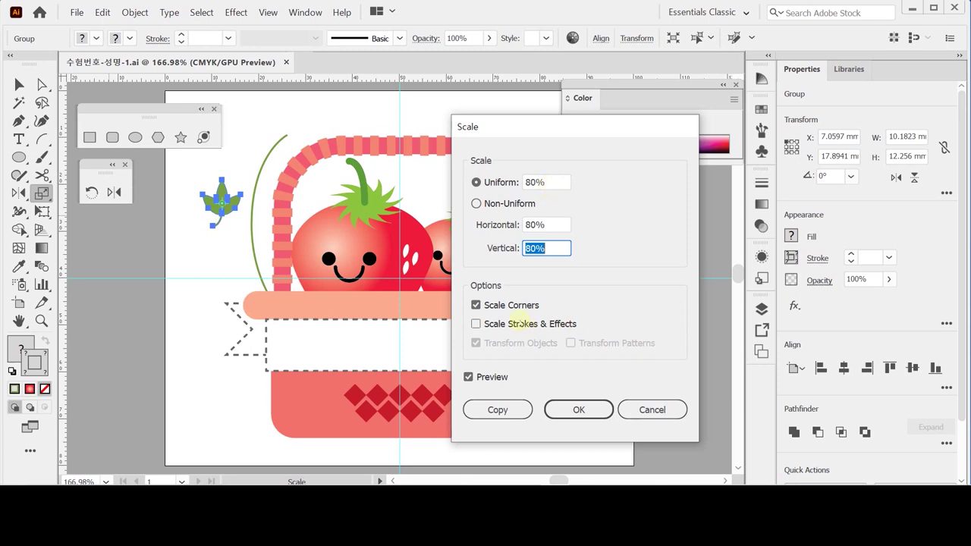
# - Try the Scale Strokes & Effects option on the leaf group and switch it back off
pyautogui.click(502, 324)
pyautogui.click(477, 325)
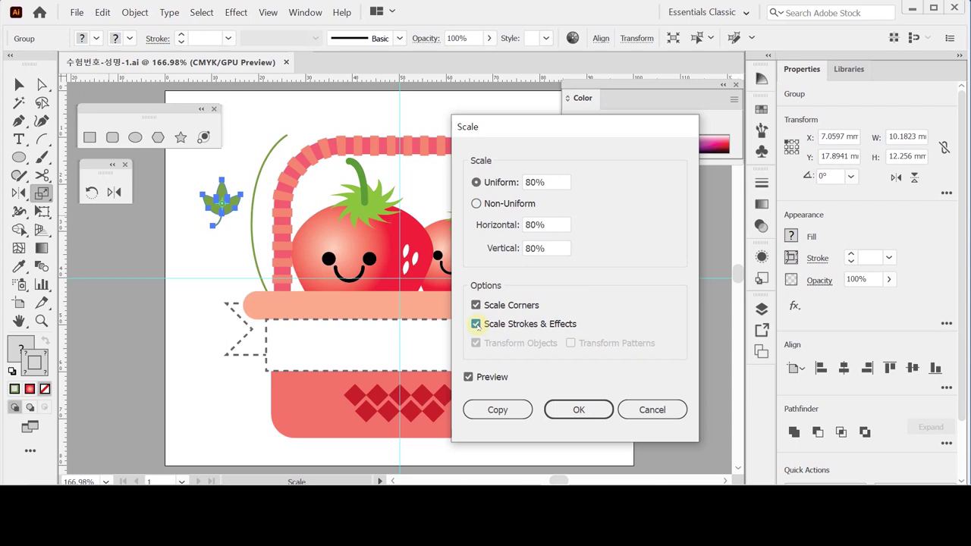
pyautogui.click(476, 324)
pyautogui.click(477, 325)
pyautogui.click(551, 183)
pyautogui.doubleClick(551, 184)
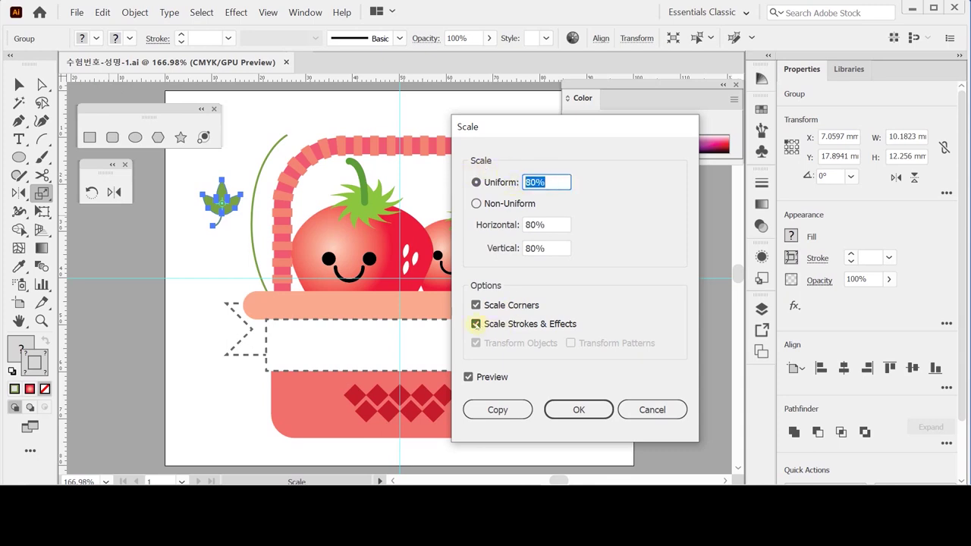
pyautogui.click(476, 324)
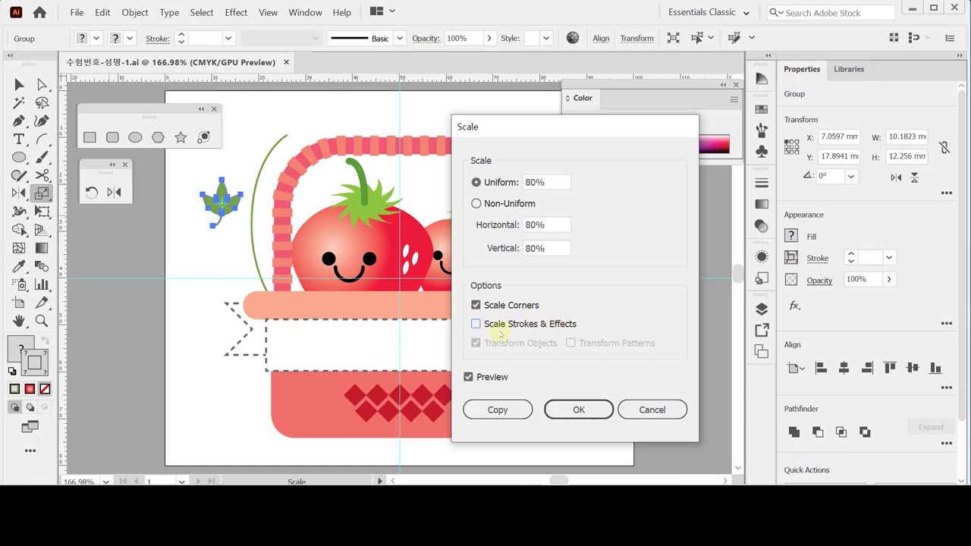
# - Create the 80% copy of the leaf group and repeat the transformation for a second, smaller copy
pyautogui.click(512, 409)
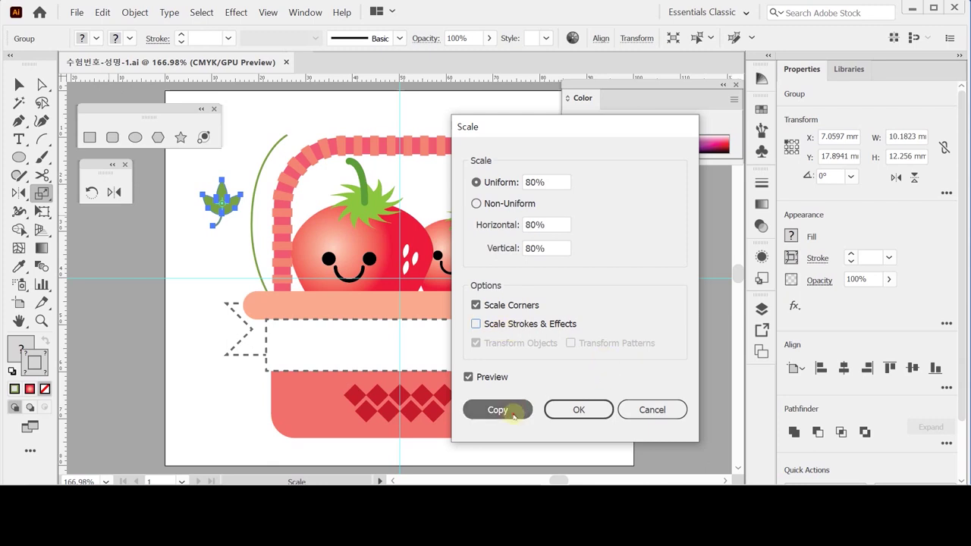
pyautogui.hotkey('ctrl', 'z')
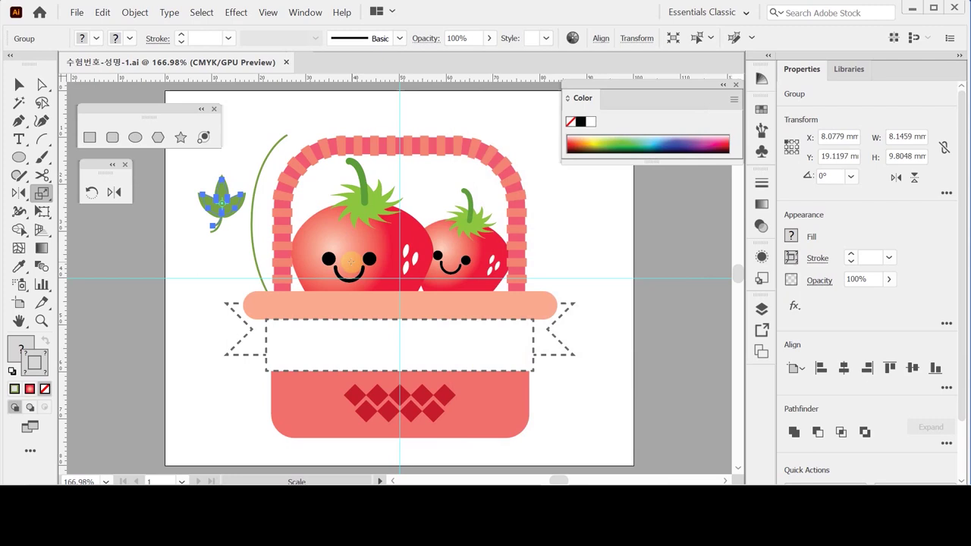
pyautogui.hotkey('ctrl', 'z')
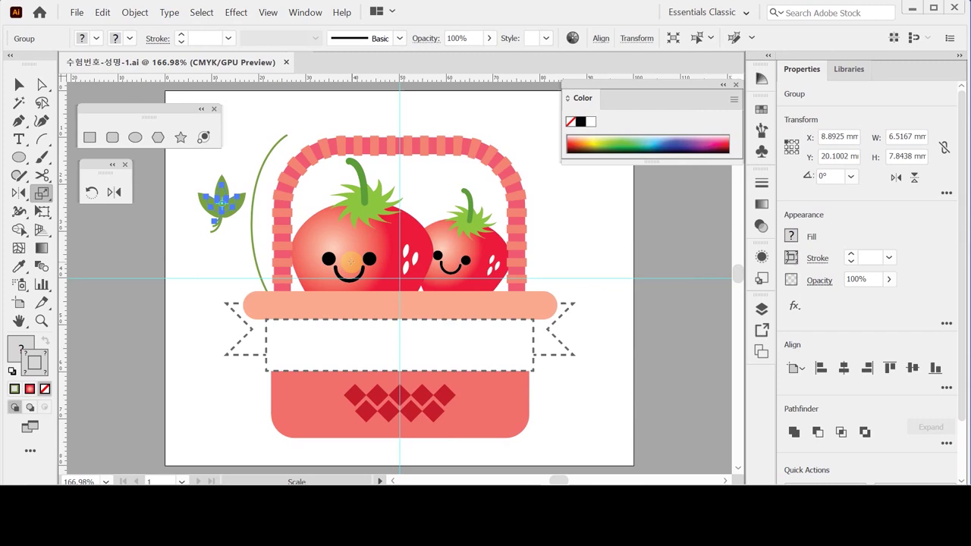
# - Spread the three leaves along the vine's left side, with the smallest near its upper end, the medium midway and the largest near the rim
pyautogui.keyDown('ctrl'); pyautogui.click(278, 232); pyautogui.keyUp('ctrl')
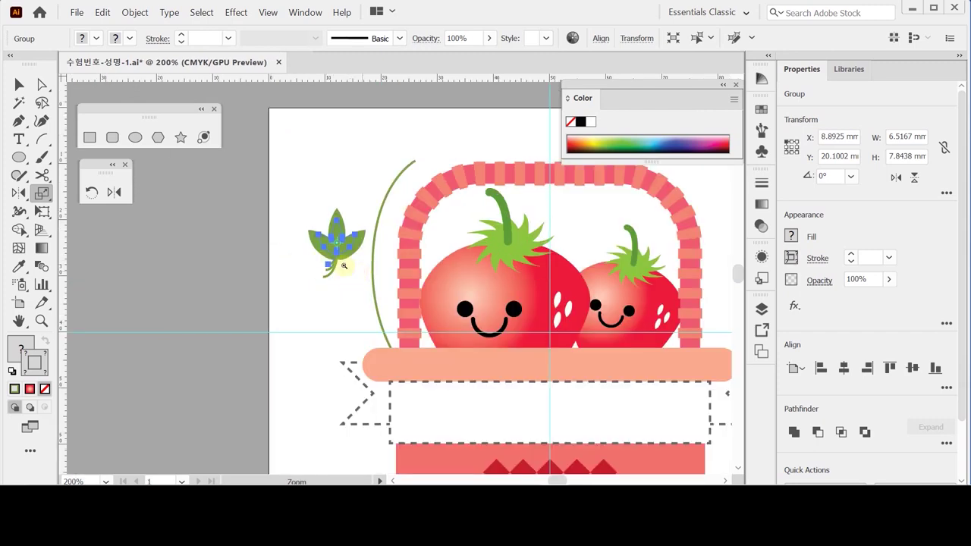
pyautogui.keyDown('ctrl'); pyautogui.click(344, 265); pyautogui.keyUp('ctrl')
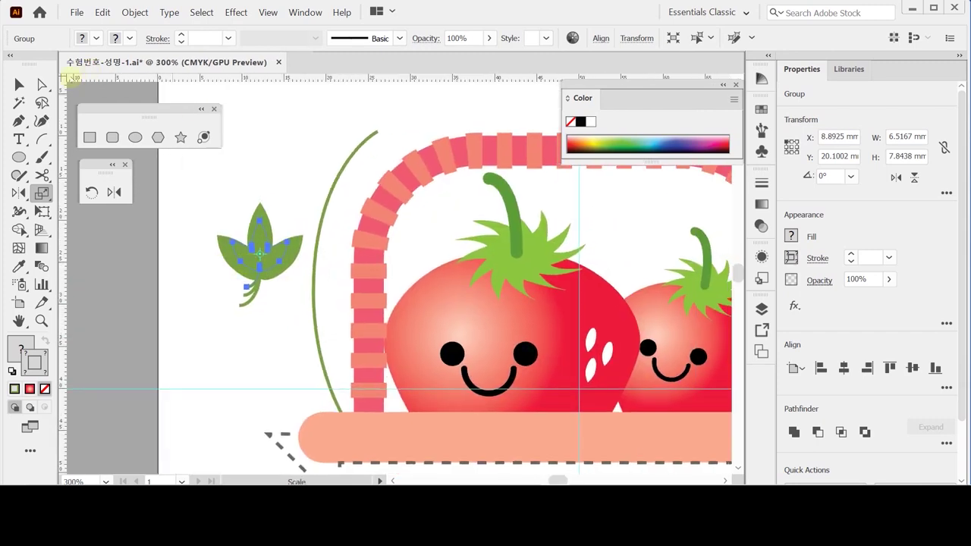
pyautogui.moveTo(265, 258); pyautogui.dragTo(338, 136)
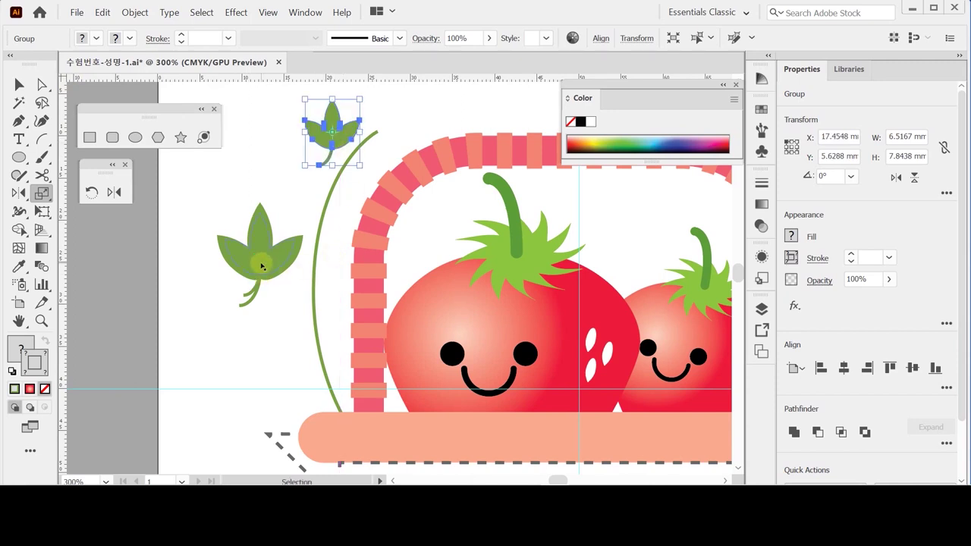
pyautogui.moveTo(254, 264); pyautogui.dragTo(258, 373)
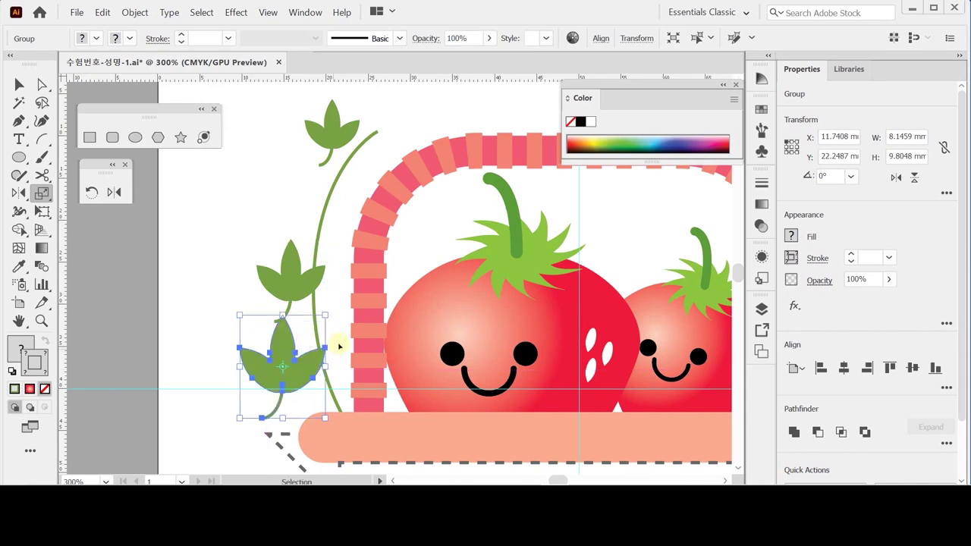
pyautogui.moveTo(339, 346); pyautogui.dragTo(338, 341)
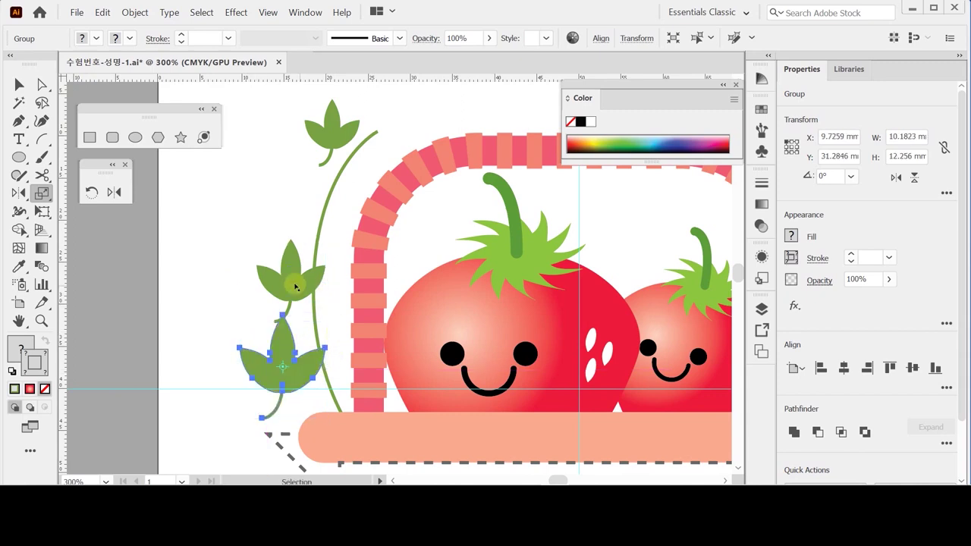
pyautogui.moveTo(311, 296); pyautogui.dragTo(306, 254)
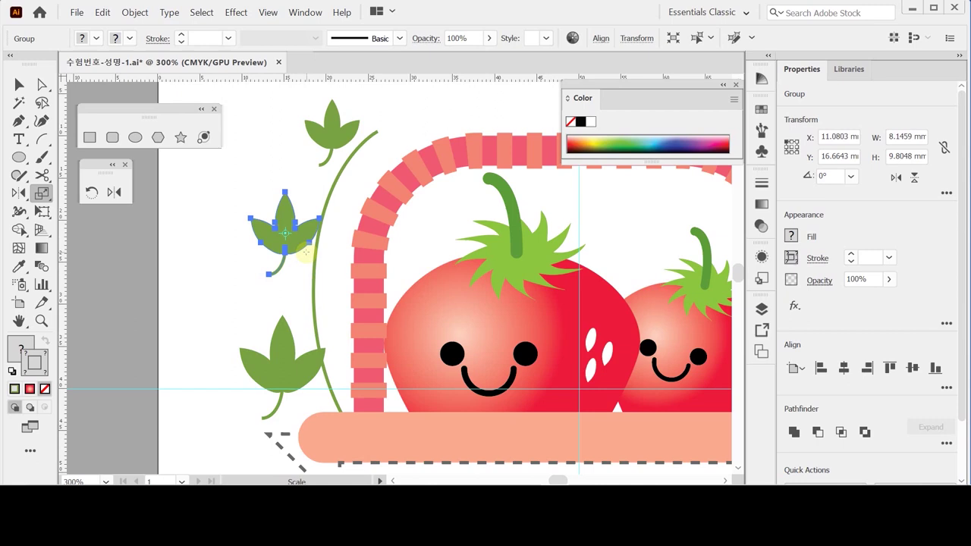
# - Delete the stem arc of the smallest leaf
pyautogui.press('a')
pyautogui.click(322, 164)
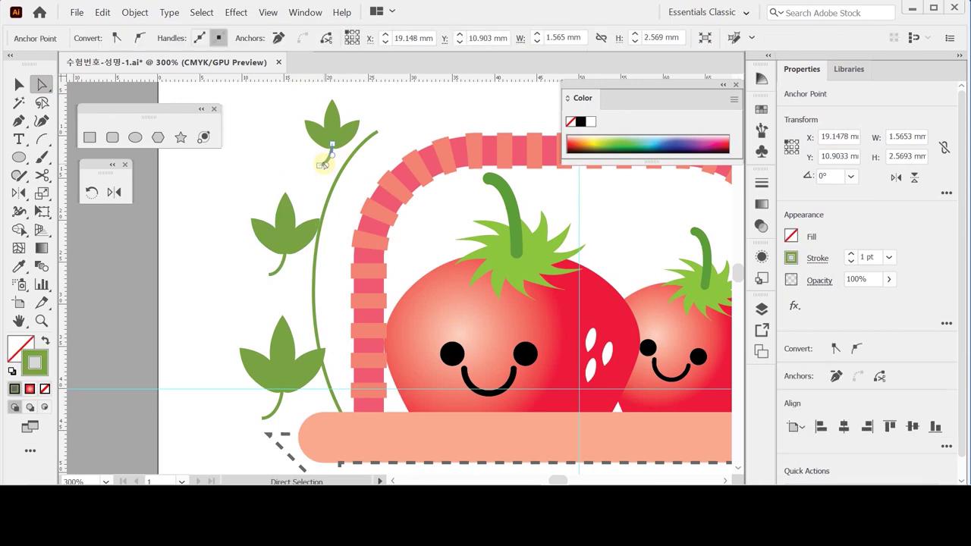
pyautogui.click(322, 164)
pyautogui.click(324, 164)
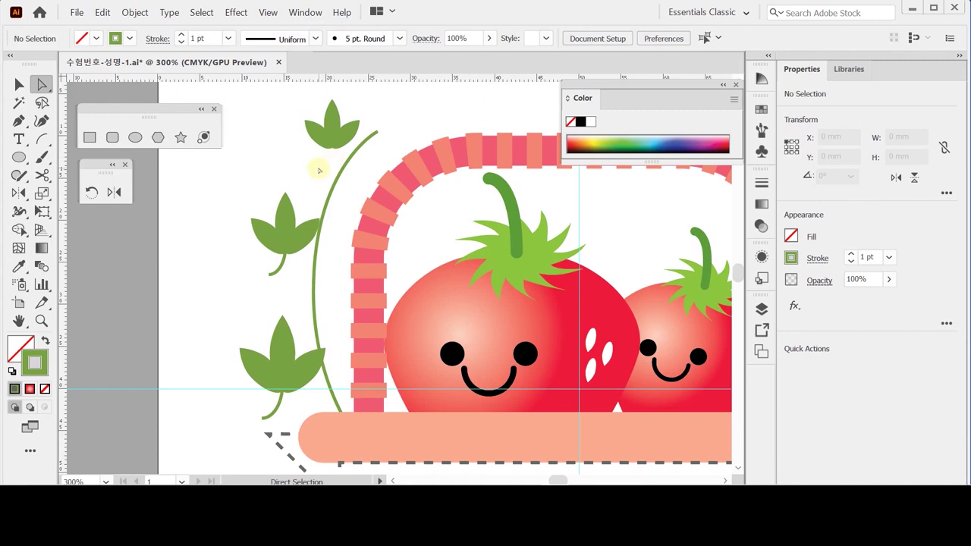
# - Move the smallest leaf onto the vine's upper end and rotate it clockwise to about 319°, in line with the vine
pyautogui.click(19, 85)
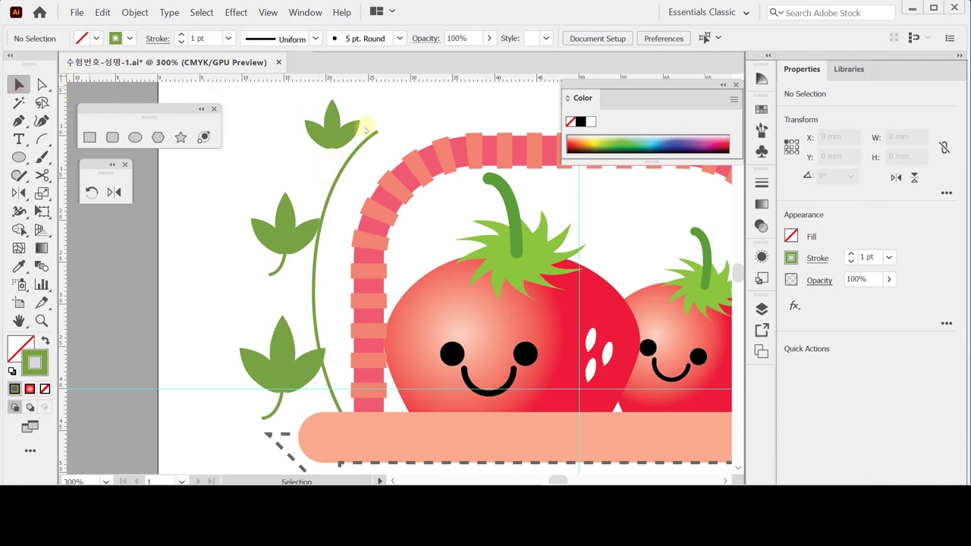
pyautogui.moveTo(331, 135); pyautogui.dragTo(372, 128)
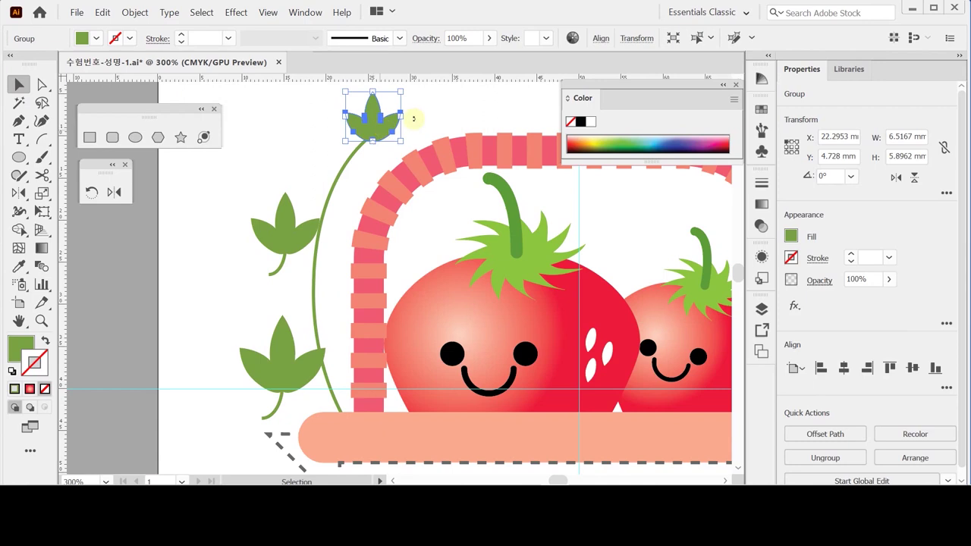
pyautogui.moveTo(407, 141); pyautogui.dragTo(376, 139)
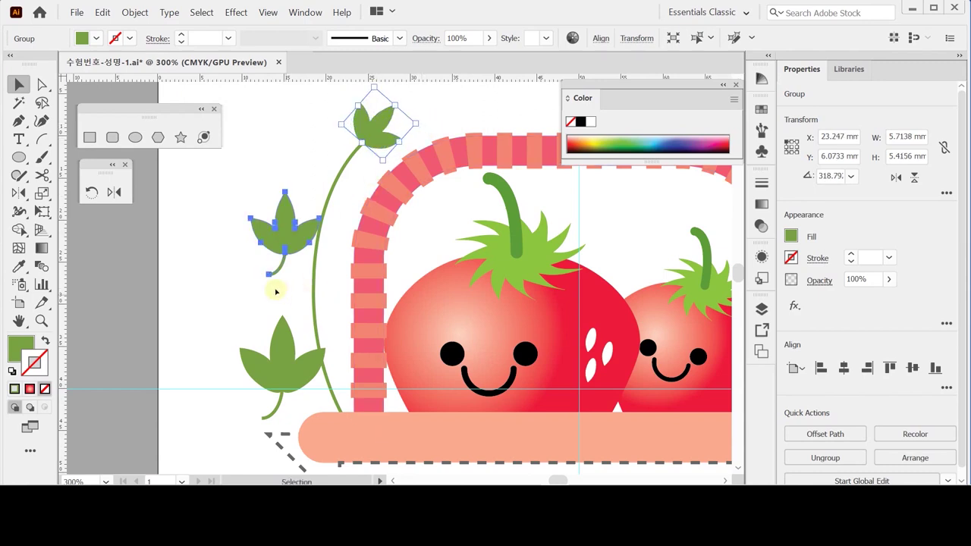
# - Rotate the medium leaf counterclockwise to about 57.5° and place its stem end on the middle of the vine
pyautogui.click(270, 282)
pyautogui.moveTo(243, 280); pyautogui.dragTo(303, 296)
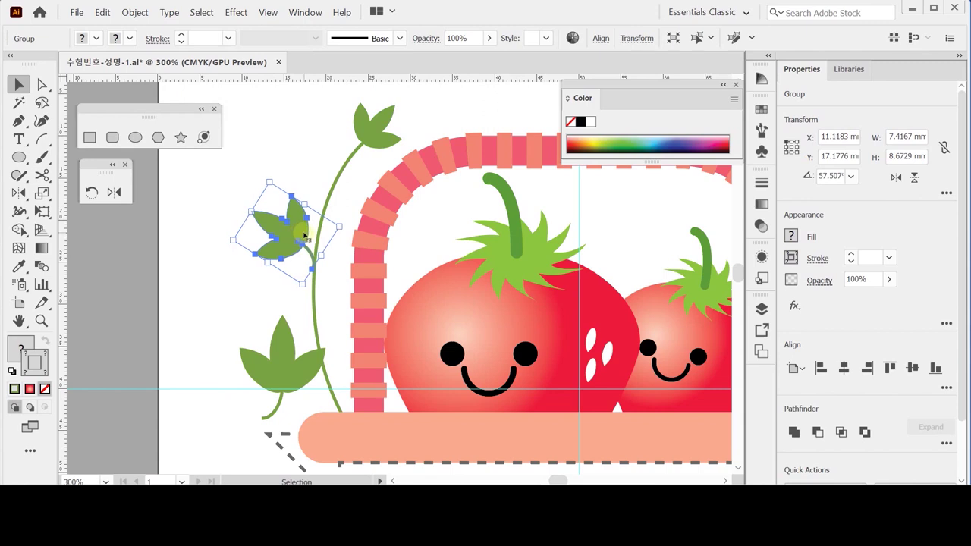
# - Rotate the largest leaf counterclockwise to about 95.5° and attach its stem end to the lower part of the vine
pyautogui.click(294, 369)
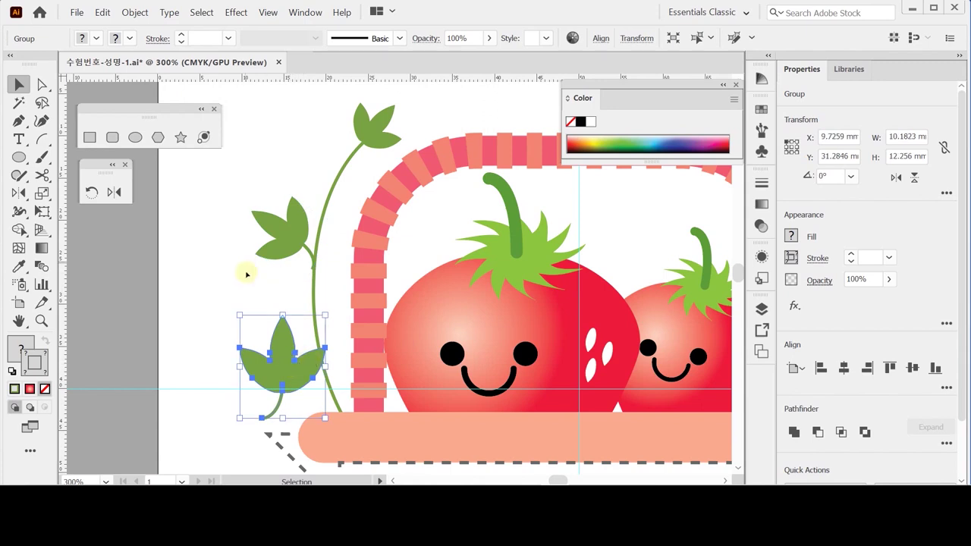
pyautogui.moveTo(233, 307); pyautogui.dragTo(171, 354)
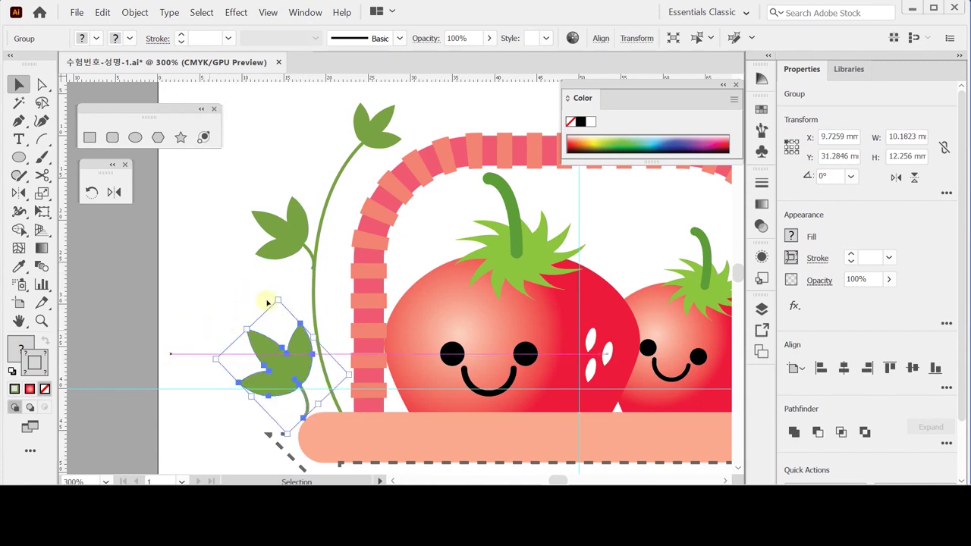
pyautogui.moveTo(276, 289); pyautogui.dragTo(220, 310)
pyautogui.moveTo(286, 354)
pyautogui.mouseDown()
pyautogui.moveTo(258, 350)
pyautogui.moveTo(278, 355)
pyautogui.mouseUp()
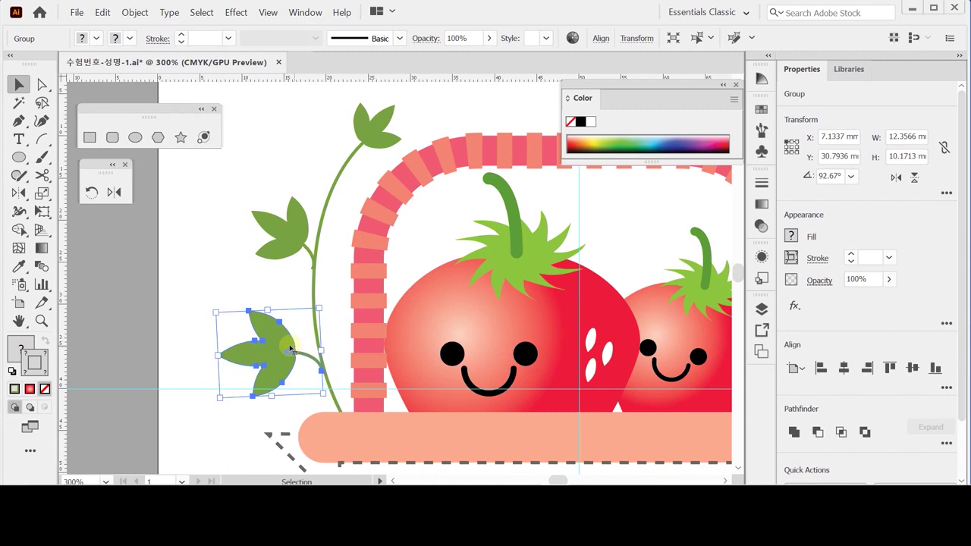
pyautogui.moveTo(283, 353); pyautogui.dragTo(283, 350)
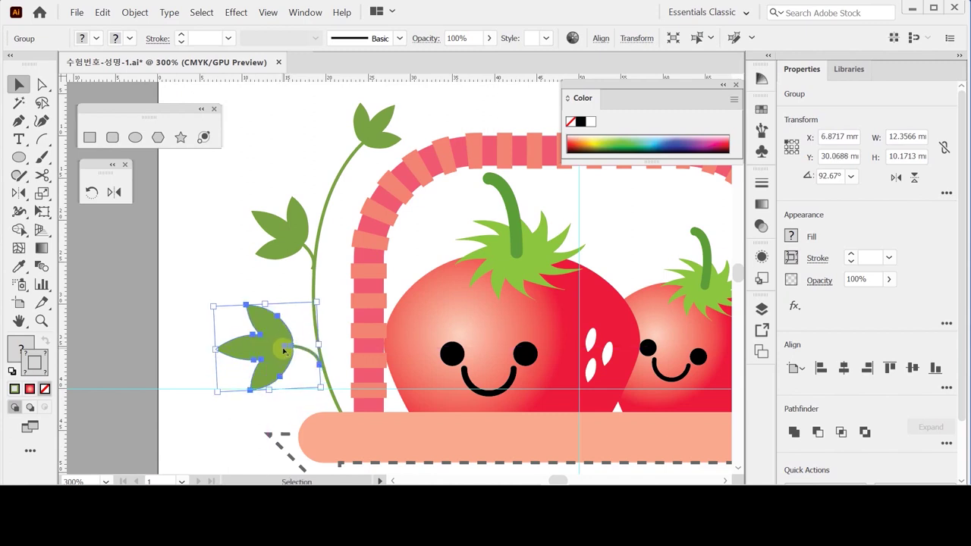
pyautogui.press('Right')
pyautogui.press('Right')
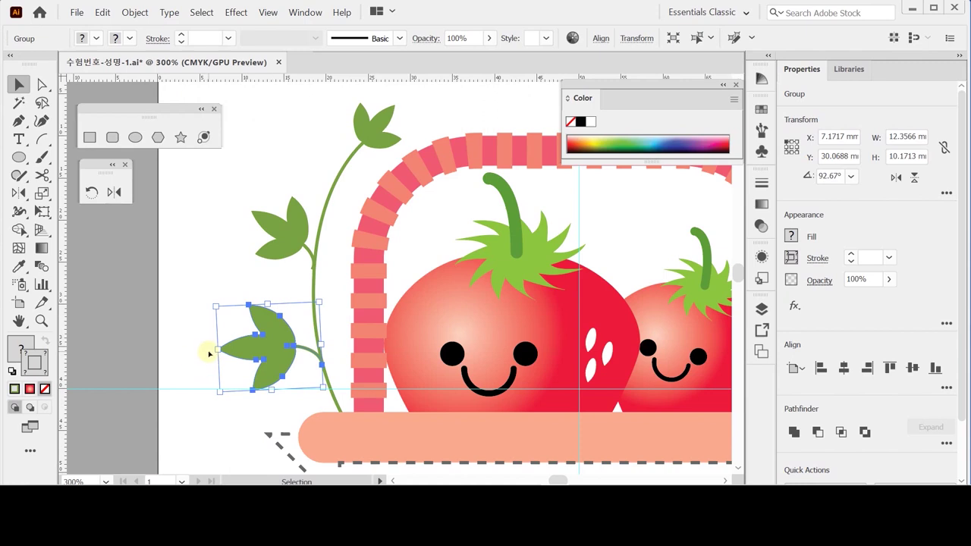
pyautogui.moveTo(212, 352); pyautogui.dragTo(212, 356)
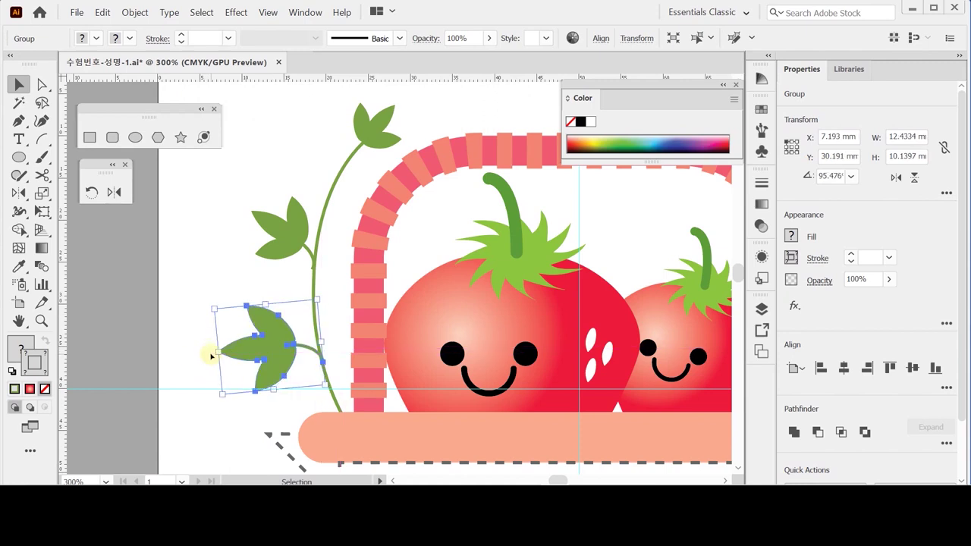
# - Shift the medium leaf slightly up the vine and rotate it to about 59.8°, and reseat the smallest leaf on the vine's tip
pyautogui.click(289, 236)
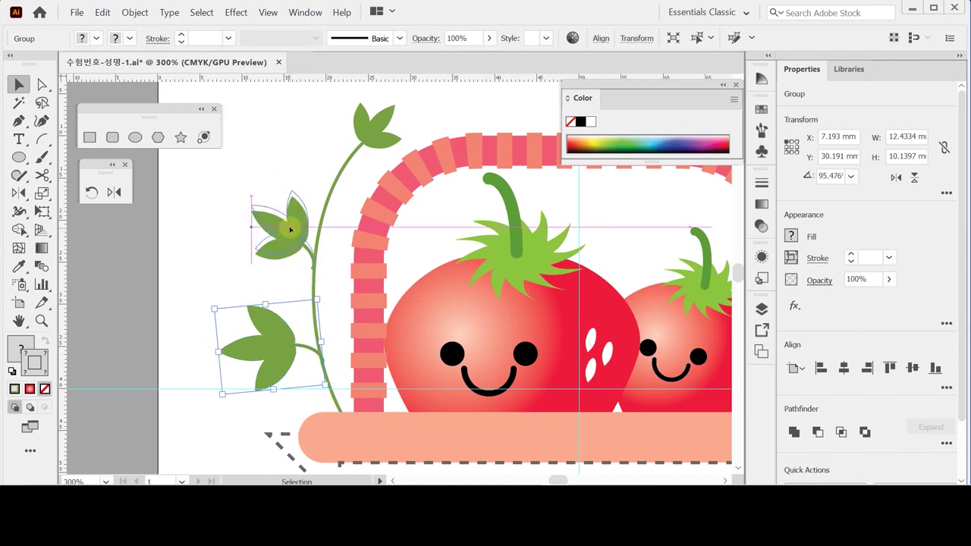
pyautogui.click(290, 230)
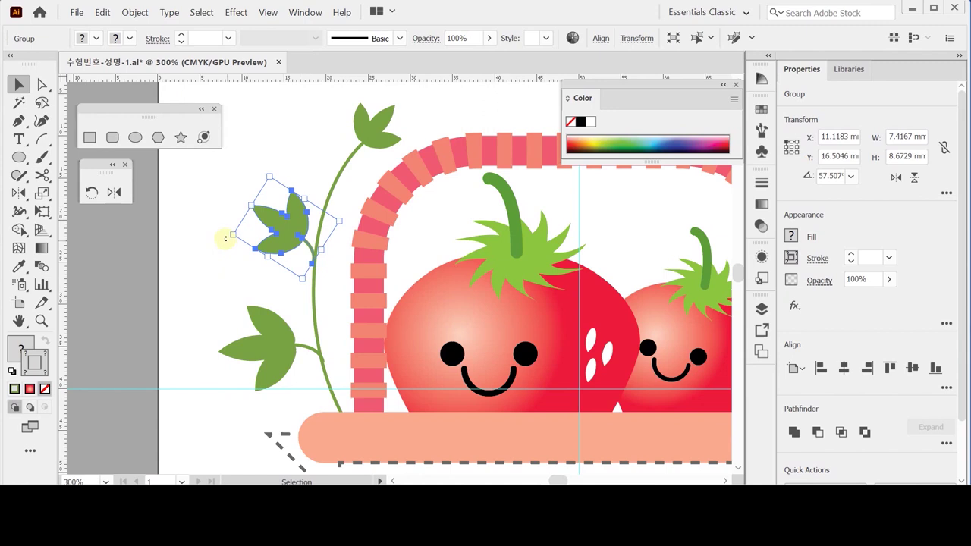
pyautogui.moveTo(225, 240); pyautogui.dragTo(226, 244)
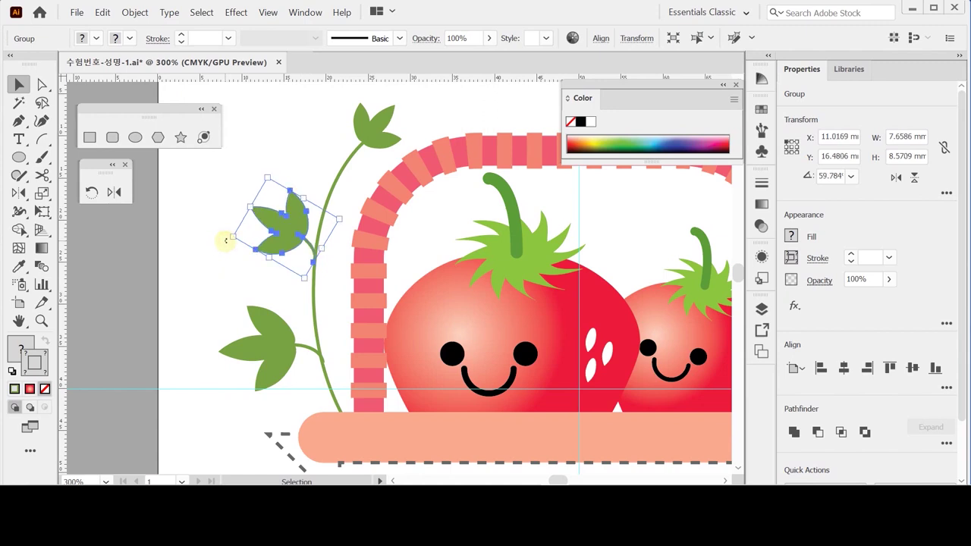
pyautogui.click(374, 138)
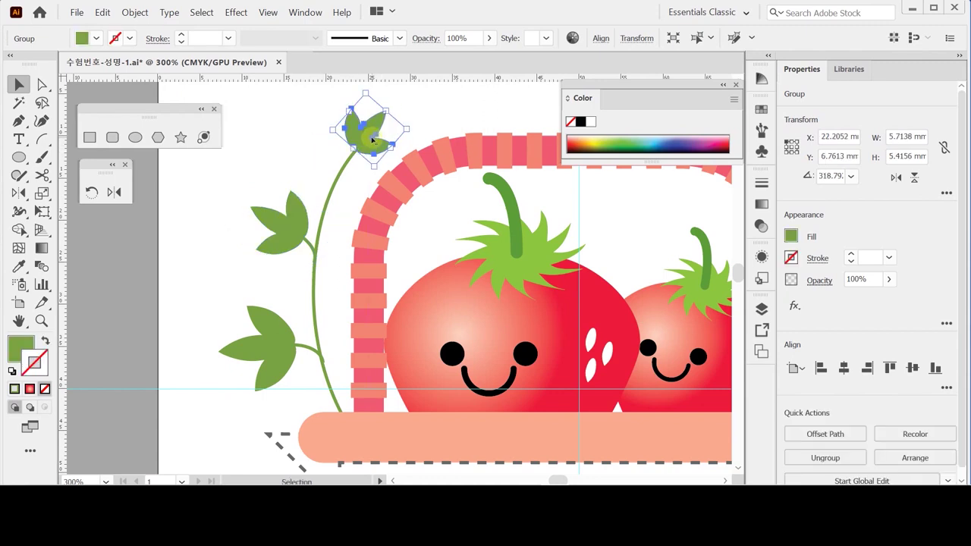
pyautogui.moveTo(372, 139); pyautogui.dragTo(374, 145)
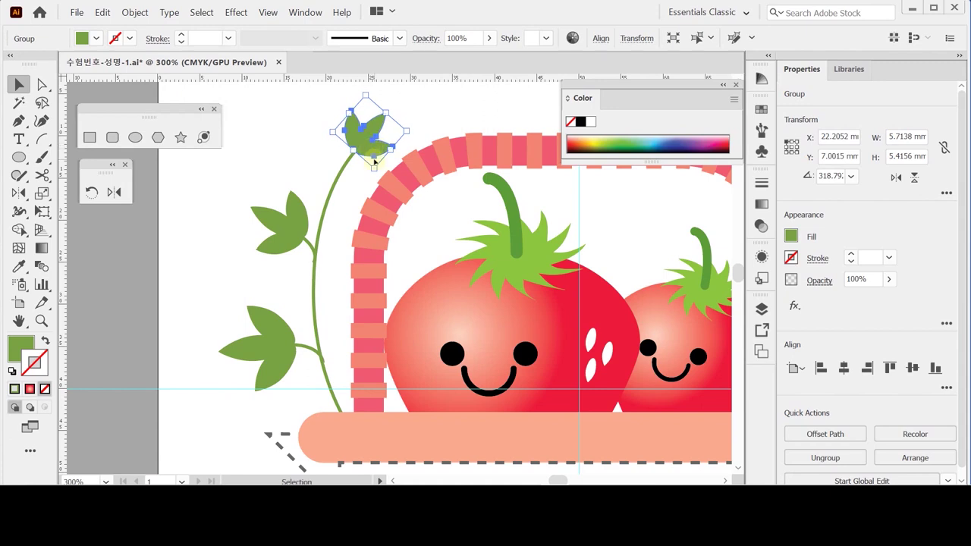
# - Group the vine with its three leaves
pyautogui.click(285, 116)
pyautogui.moveTo(285, 116); pyautogui.dragTo(332, 369)
pyautogui.keyDown('shift'); pyautogui.click(357, 125); pyautogui.keyUp('shift')
pyautogui.hotkey('ctrl', 'g')
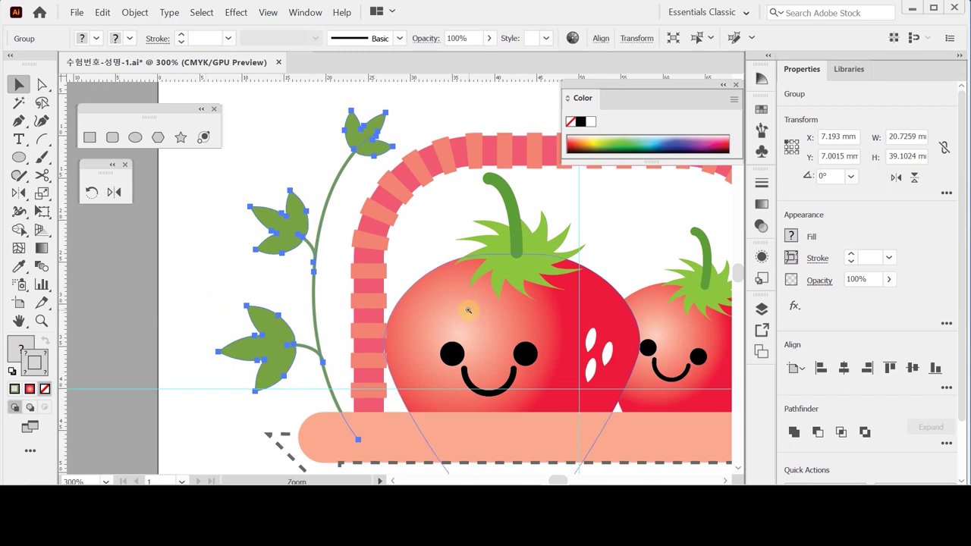
# - Reflect a copy of the vine group across the central vertical guide to the basket's other side
pyautogui.keyDown('ctrl'); pyautogui.keyDown('alt'); pyautogui.click(493, 292); pyautogui.keyUp('alt'); pyautogui.keyUp('ctrl')
pyautogui.keyDown('ctrl'); pyautogui.keyDown('alt'); pyautogui.click(409, 277); pyautogui.keyUp('alt'); pyautogui.keyUp('ctrl')
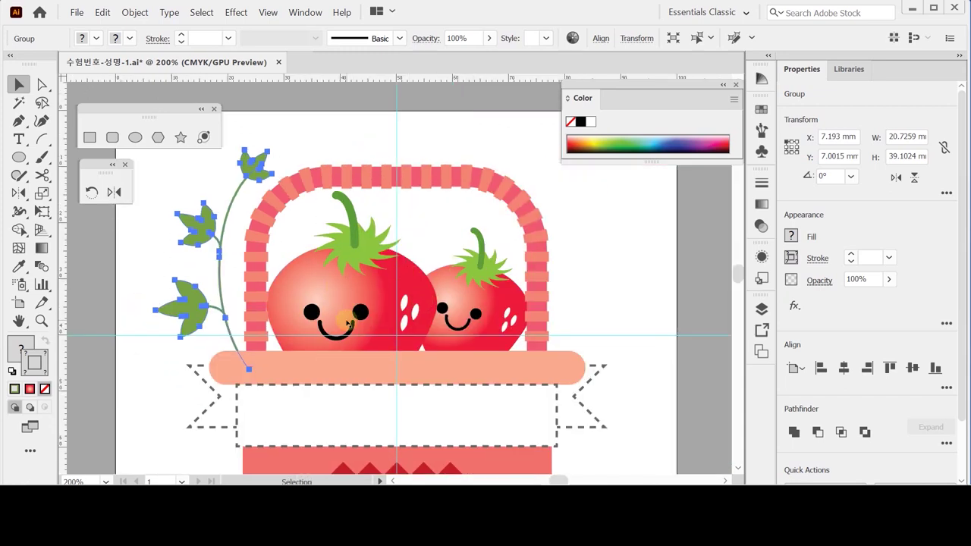
pyautogui.click(115, 192)
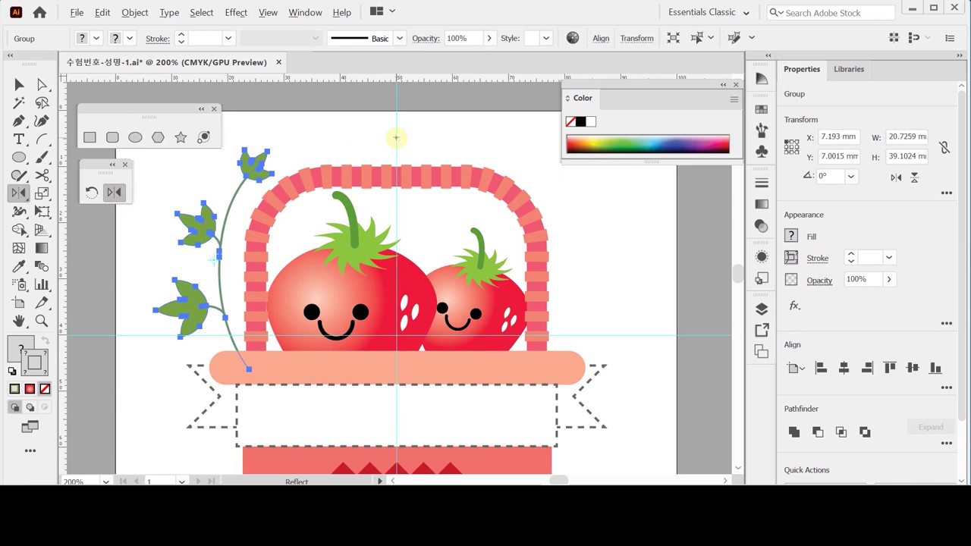
pyautogui.keyDown('alt'); pyautogui.click(396, 137); pyautogui.keyUp('alt')
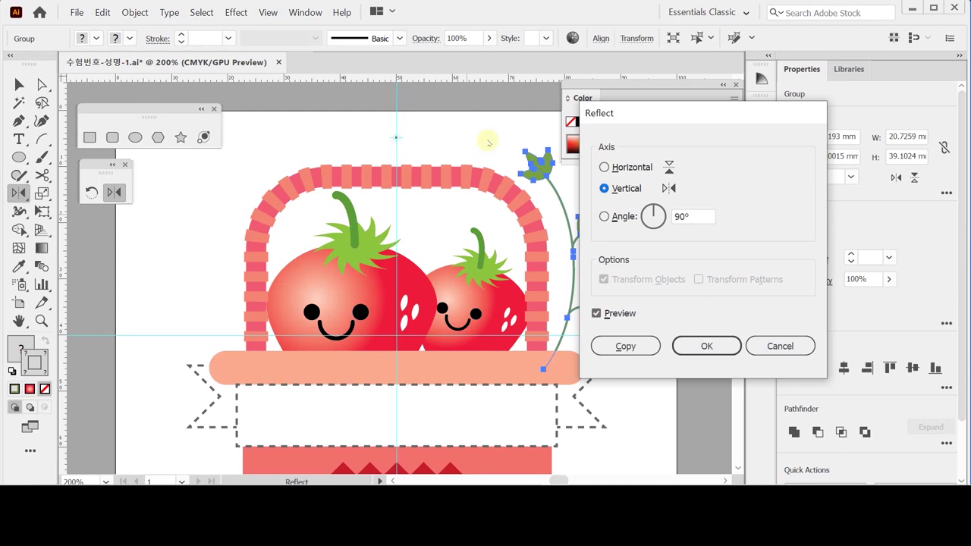
pyautogui.moveTo(623, 113); pyautogui.dragTo(645, 107)
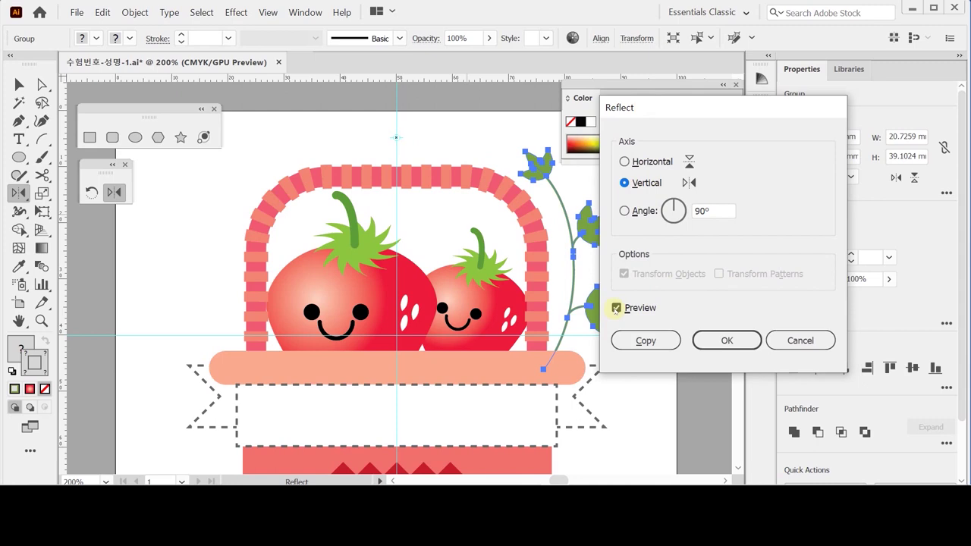
pyautogui.click(643, 340)
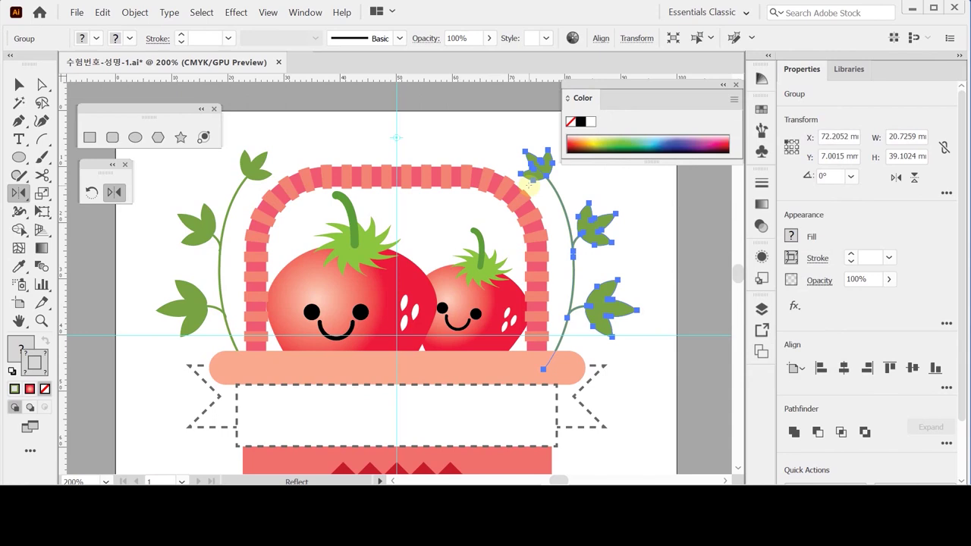
pyautogui.hotkey('ctrl', 'shift', 'a')
# - Place a new point-type text object inside the dashed banner below the basket rim
pyautogui.press('t')
pyautogui.scroll(-2, 585, 253)
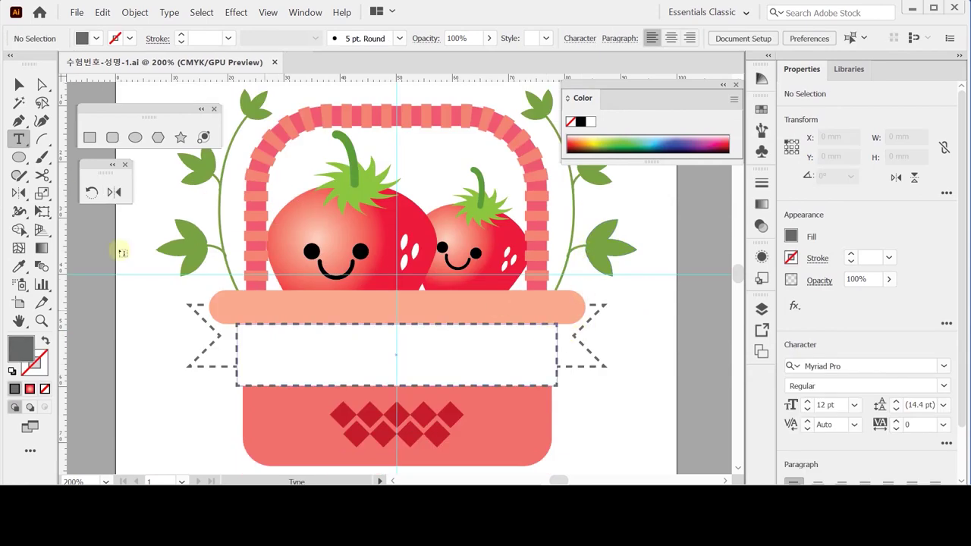
pyautogui.click(23, 139)
pyautogui.click(267, 359)
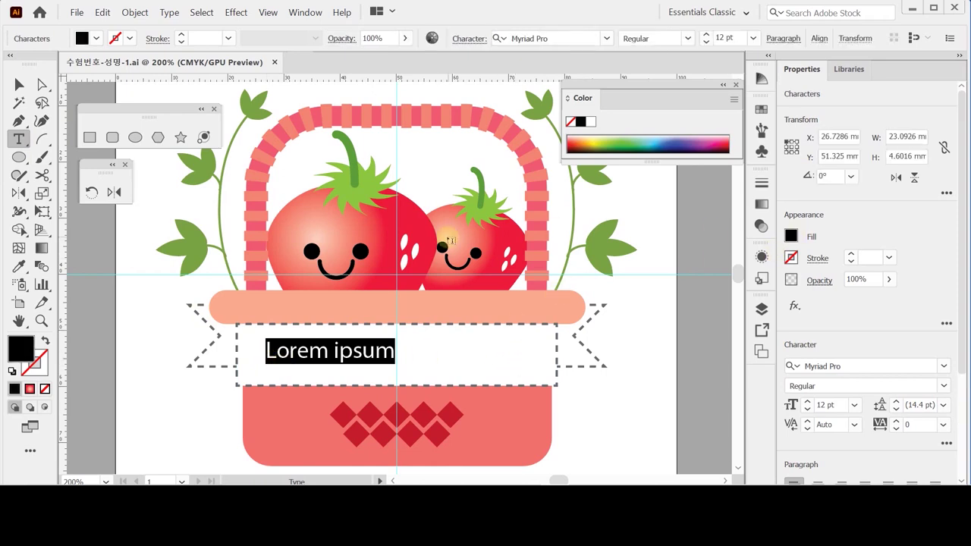
# - Set the placeholder text's font to Arial Regular at 19 pt
pyautogui.hotkey('ctrl', 't')
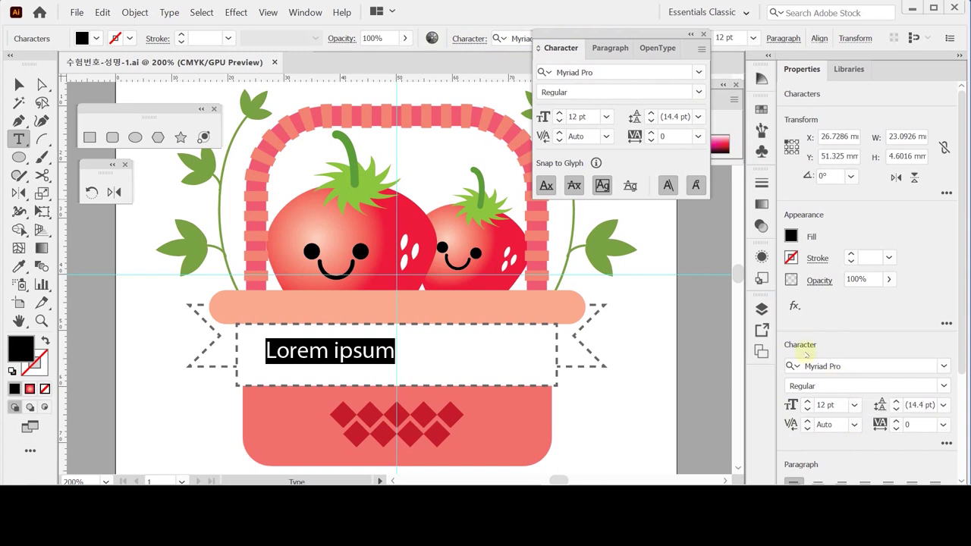
pyautogui.tripleClick(605, 72)
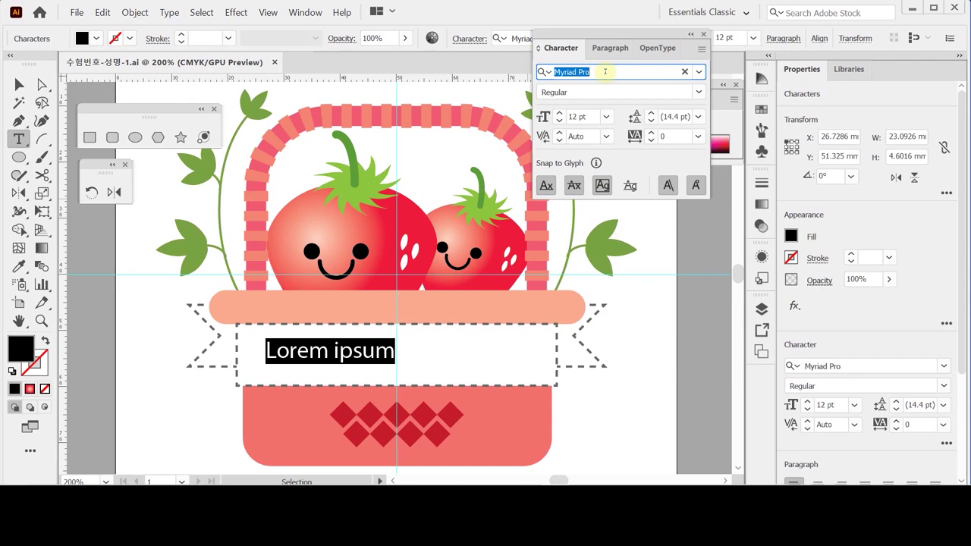
pyautogui.write('ari')
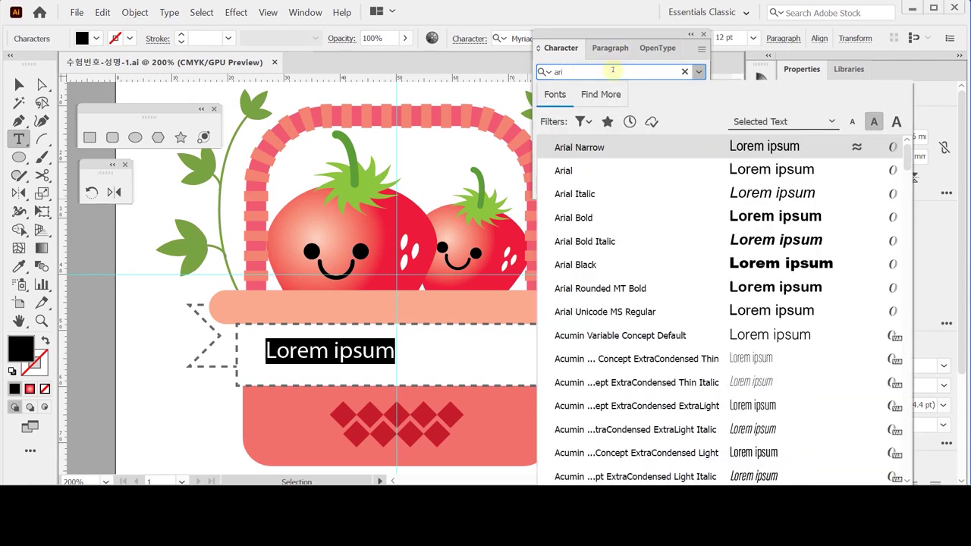
pyautogui.click(581, 172)
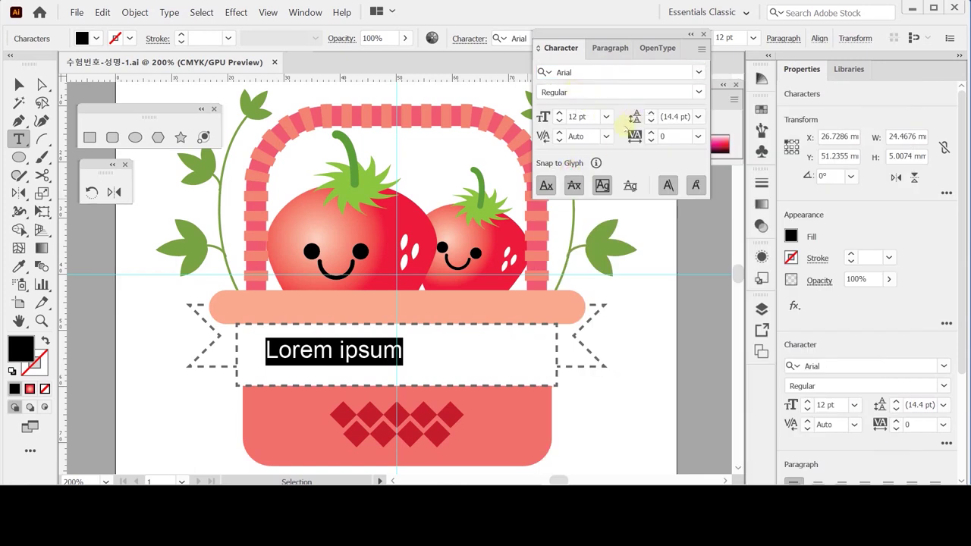
pyautogui.click(587, 117)
pyautogui.write('19')
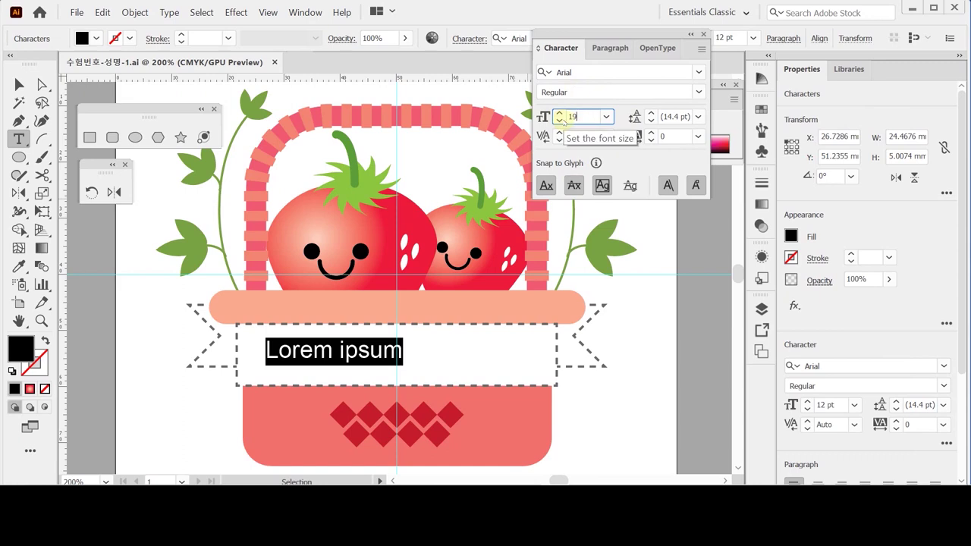
pyautogui.press('Return')
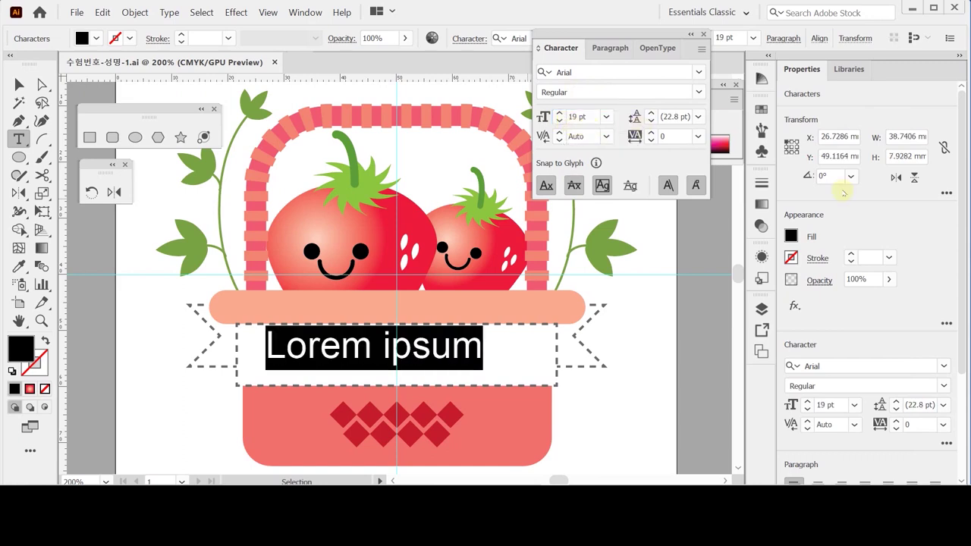
# - Set the banner text's fill to dark gray with C 60, M 50, Y 50 and K 2 percent
pyautogui.keyDown('shift'); pyautogui.click(791, 236); pyautogui.keyUp('shift')
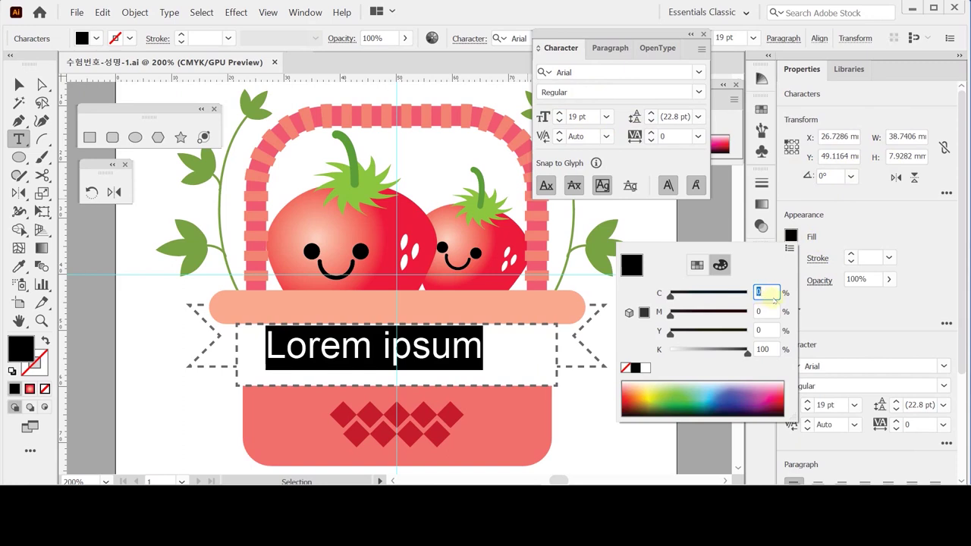
pyautogui.write('60')
pyautogui.press('Tab')
pyautogui.write('50')
pyautogui.press('Tab')
pyautogui.write('50')
pyautogui.press('Tab')
pyautogui.write('2')
pyautogui.press('Return')
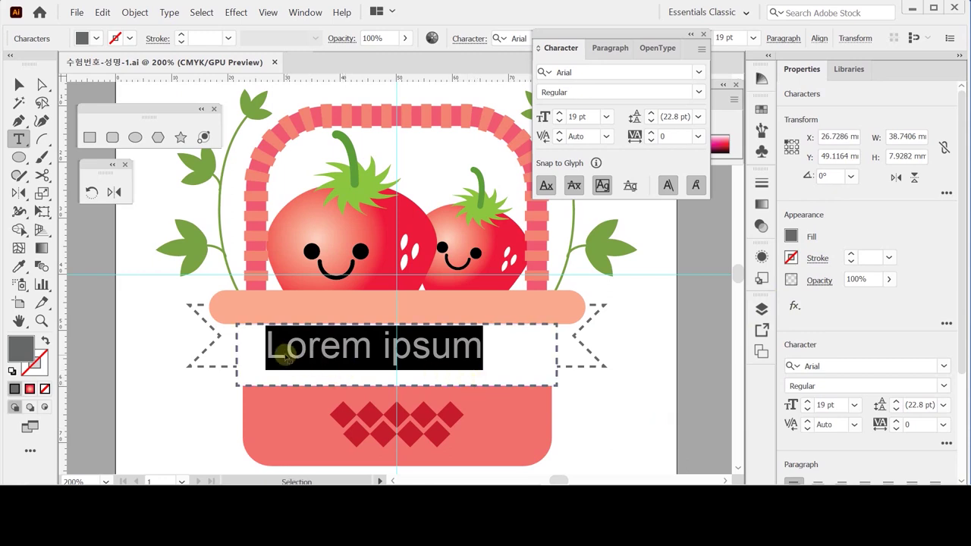
# - Replace the placeholder text with "Real Strawberry" and move it down towards the middle of the dashed banner
pyautogui.hotkey('ctrl', 'v')
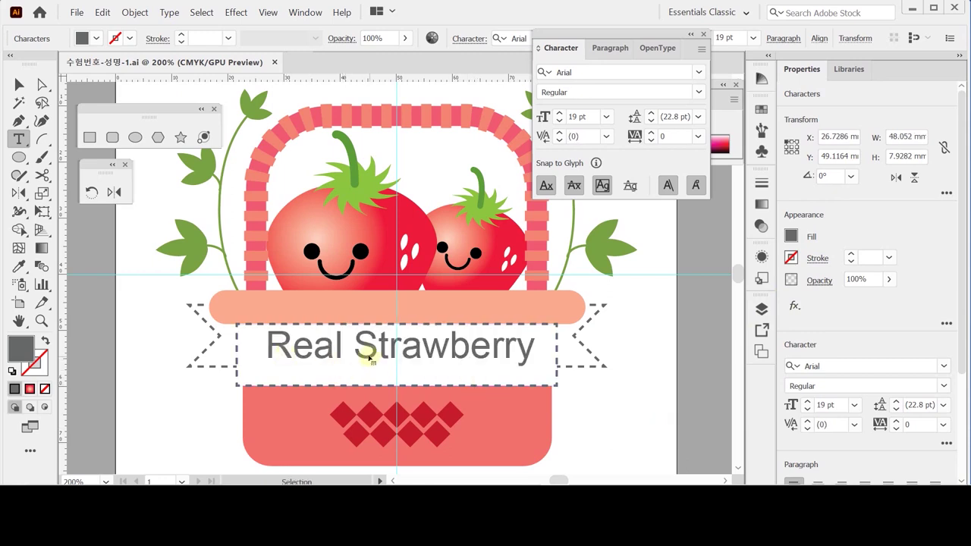
pyautogui.moveTo(370, 360); pyautogui.dragTo(370, 371)
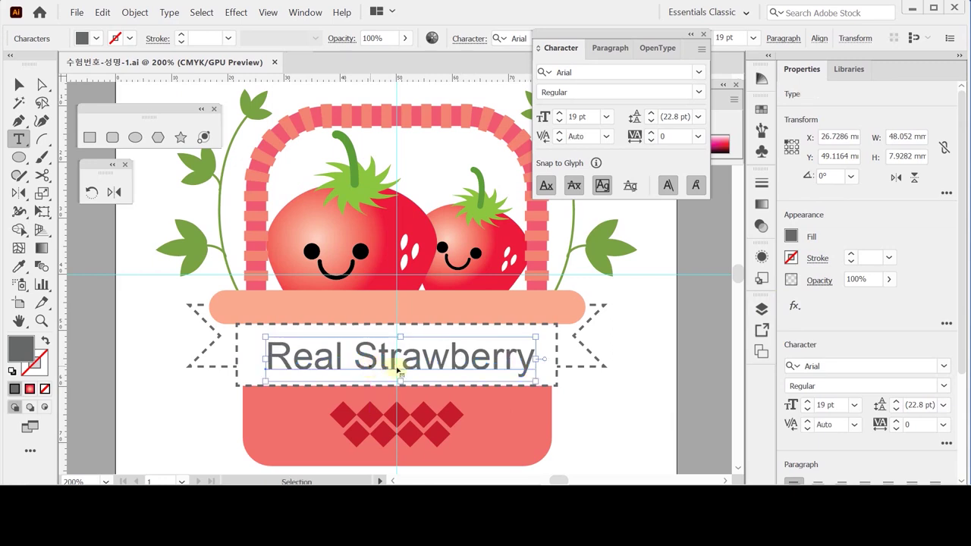
pyautogui.click(389, 359)
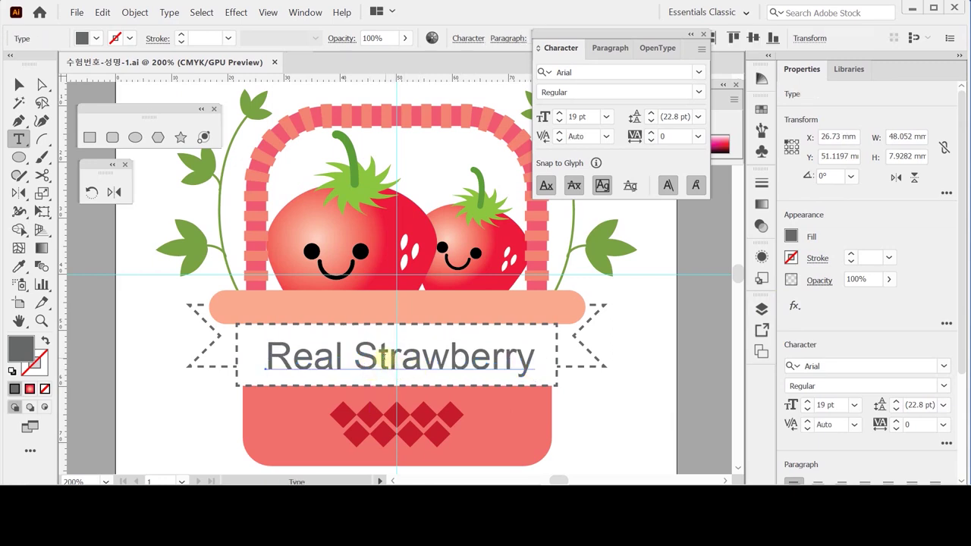
# - Fine-tune the text's position to about X 26.23 mm, Y 50.62 mm, centered in the banner on the vertical guide
pyautogui.press('ctrl')
pyautogui.keyDown('ctrl'); pyautogui.click(377, 368); pyautogui.keyUp('ctrl')
pyautogui.moveTo(379, 367); pyautogui.dragTo(381, 370)
pyautogui.press('Left')
pyautogui.press('Left')
pyautogui.press('Left')
pyautogui.press('Up')
pyautogui.press('Up')
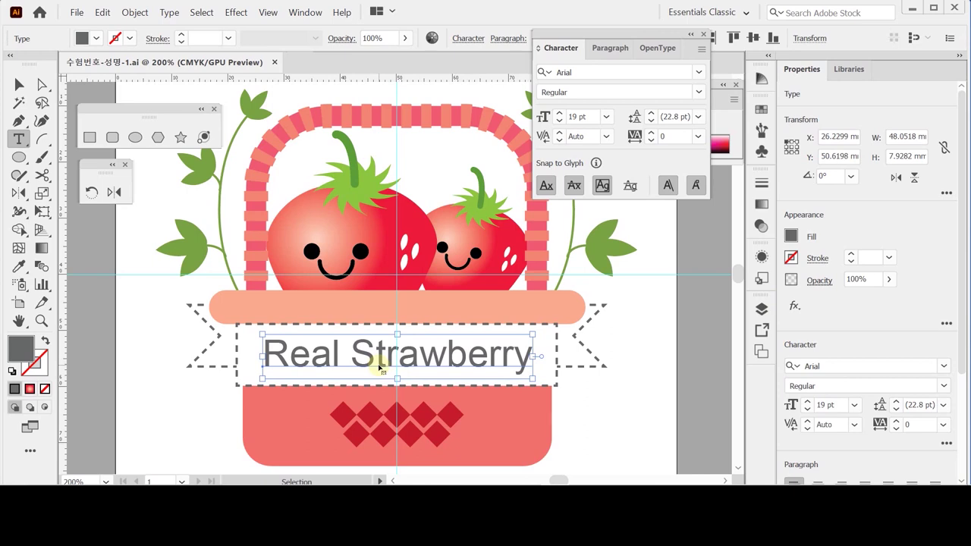
pyautogui.press('Right')
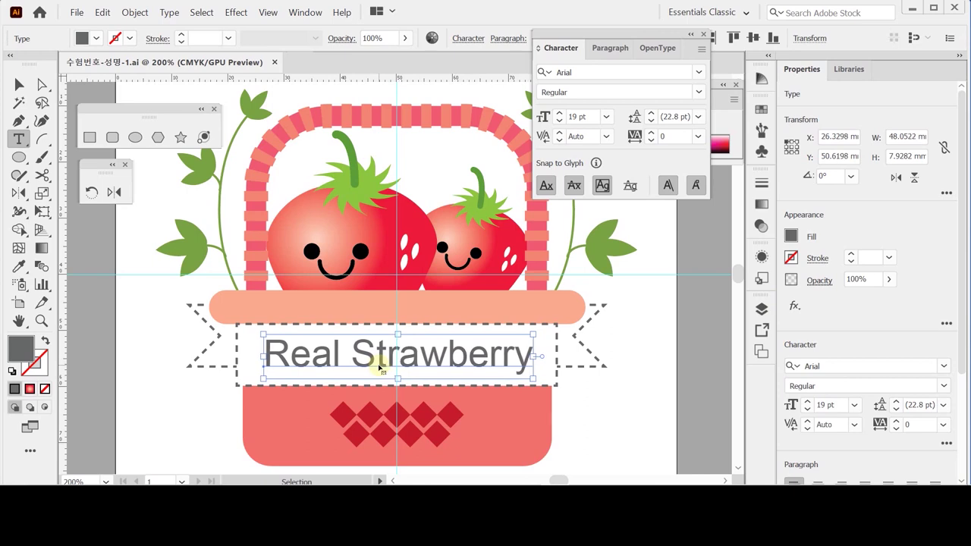
pyautogui.press('Left')
# - Clear the floating Character settings away from the paragraph alignment options
pyautogui.keyDown('ctrl'); pyautogui.click(465, 288); pyautogui.keyUp('ctrl')
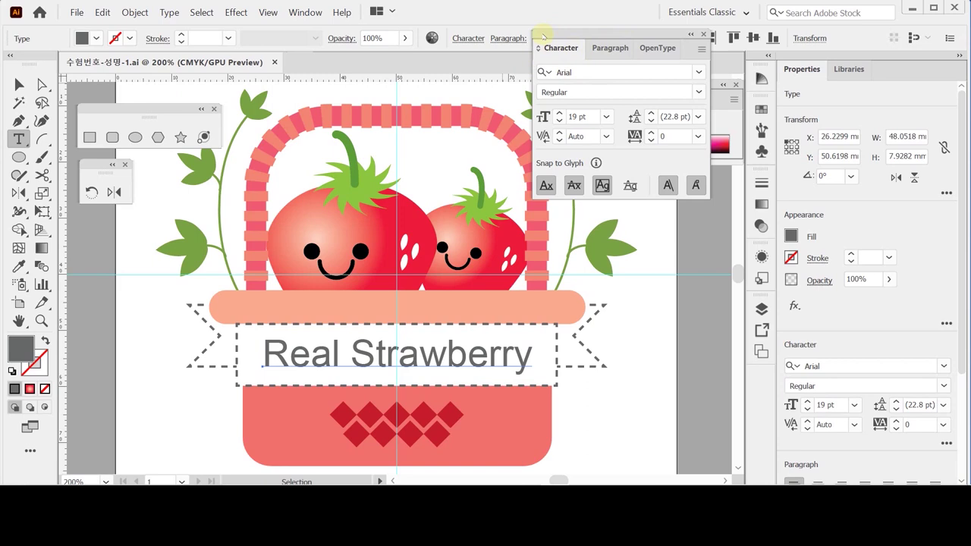
pyautogui.moveTo(543, 37); pyautogui.dragTo(543, 32)
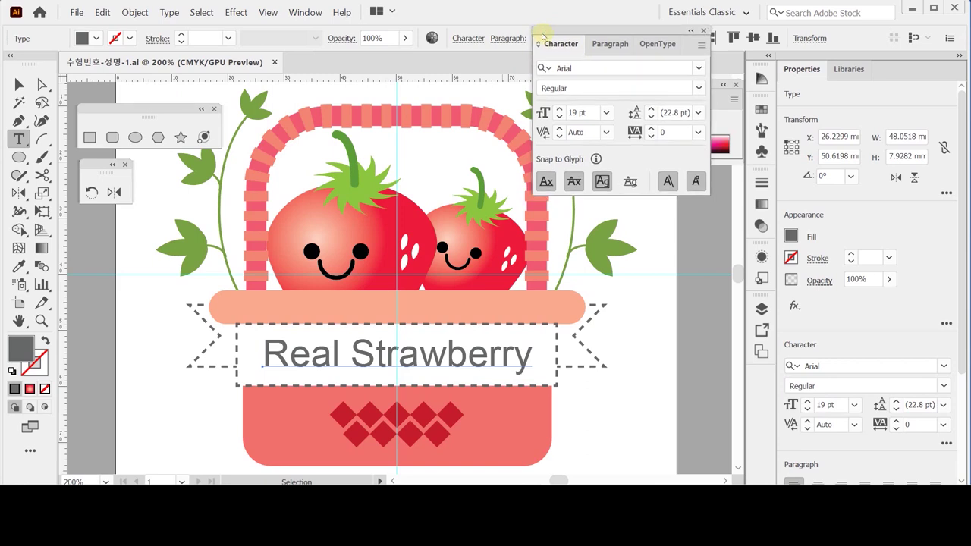
pyautogui.click(541, 37)
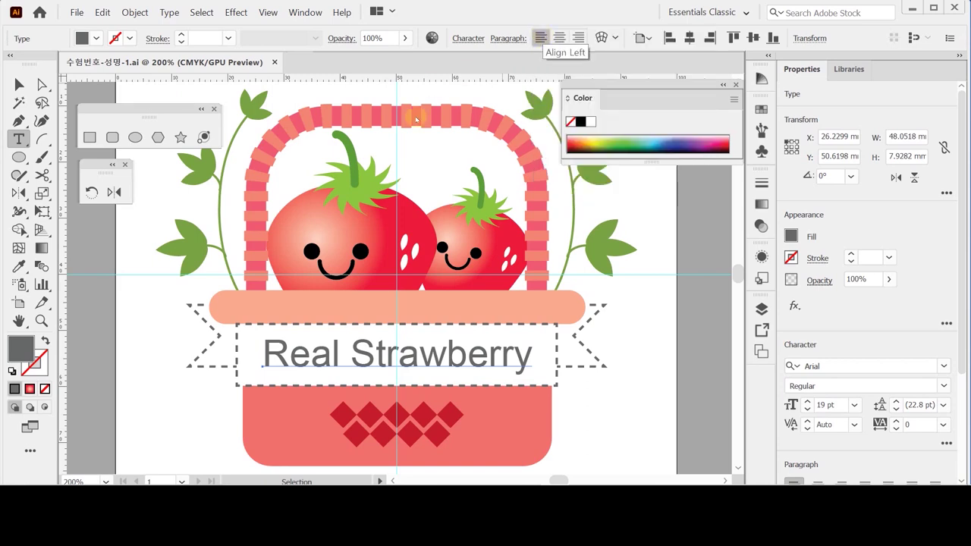
# - Fit the whole artboard in the window and collapse the floating Color settings out of the way
pyautogui.click(20, 322)
pyautogui.doubleClick(20, 321)
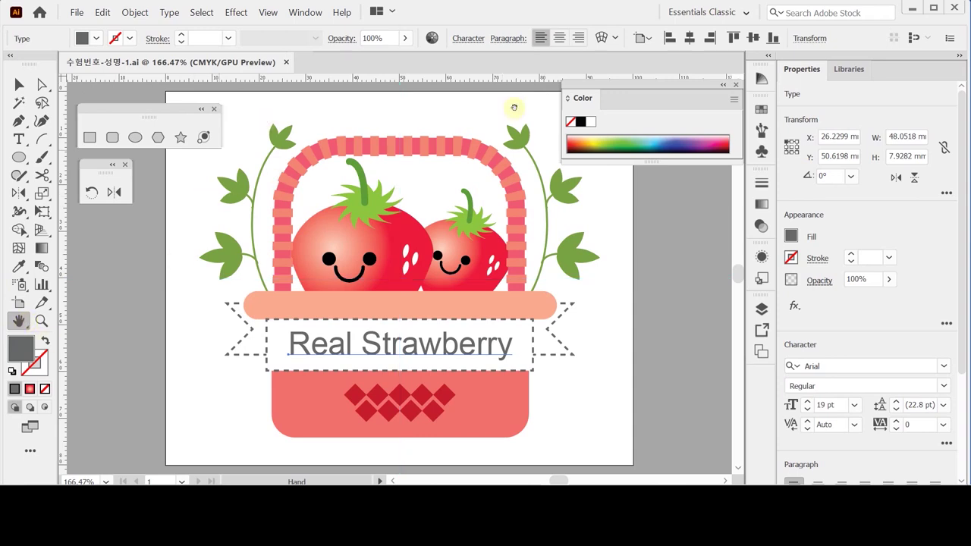
pyautogui.click(579, 86)
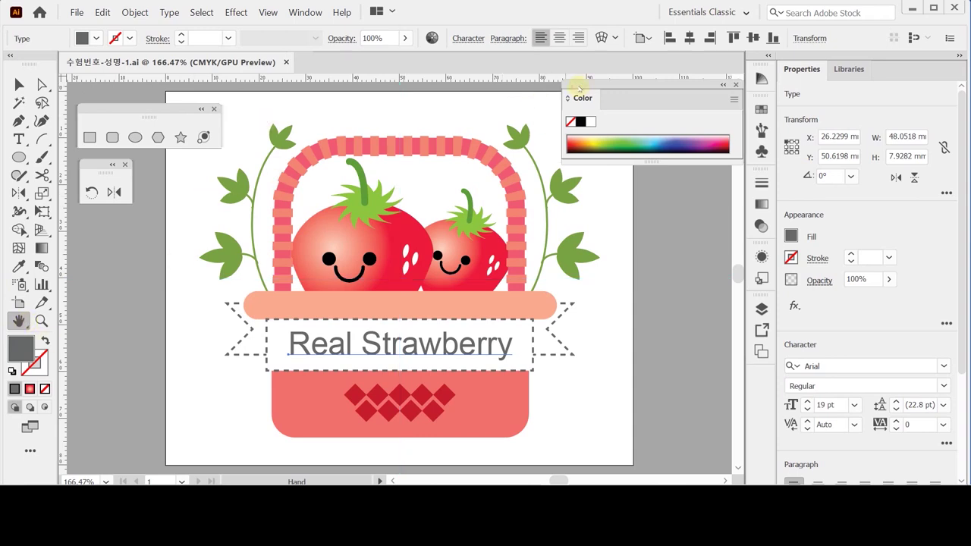
pyautogui.doubleClick(578, 86)
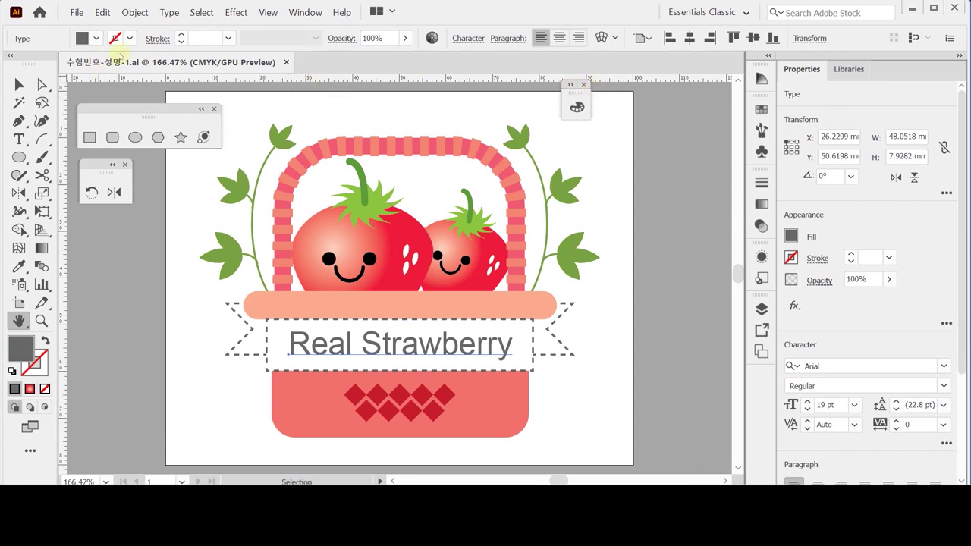
# - Save the strawberry basket artwork over the existing 수험번호-성명-1.ai in the GTQ folder, in Illustrator 2020 format
pyautogui.click(76, 13)
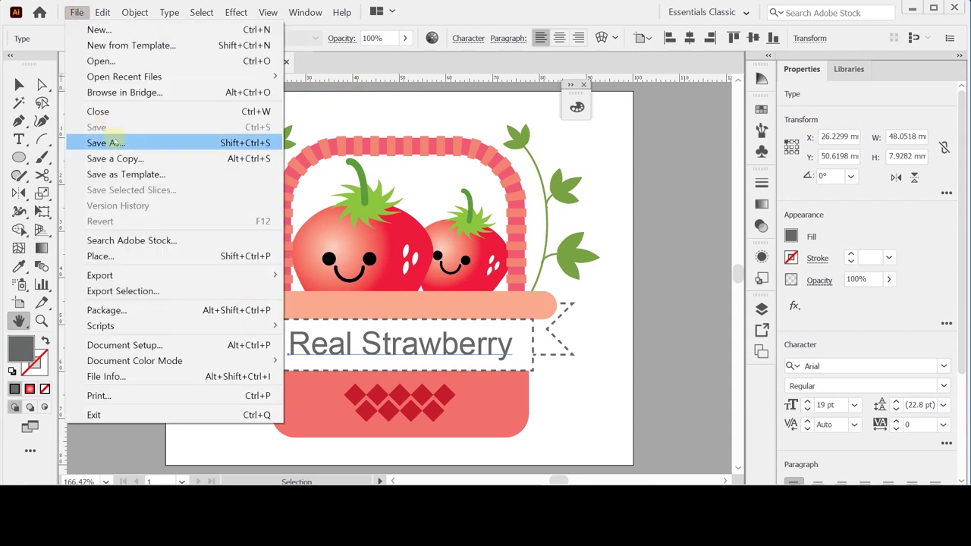
pyautogui.click(114, 140)
pyautogui.click(374, 286)
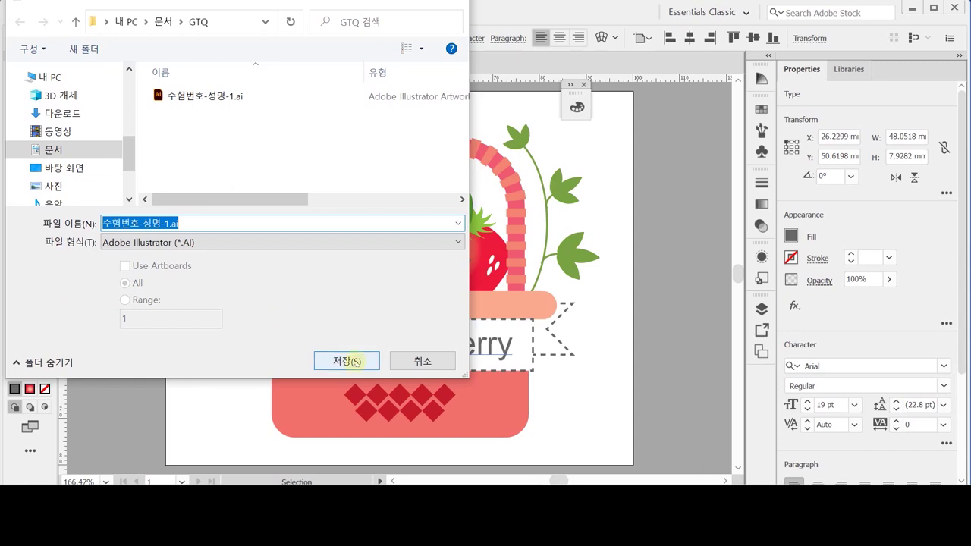
pyautogui.click(346, 361)
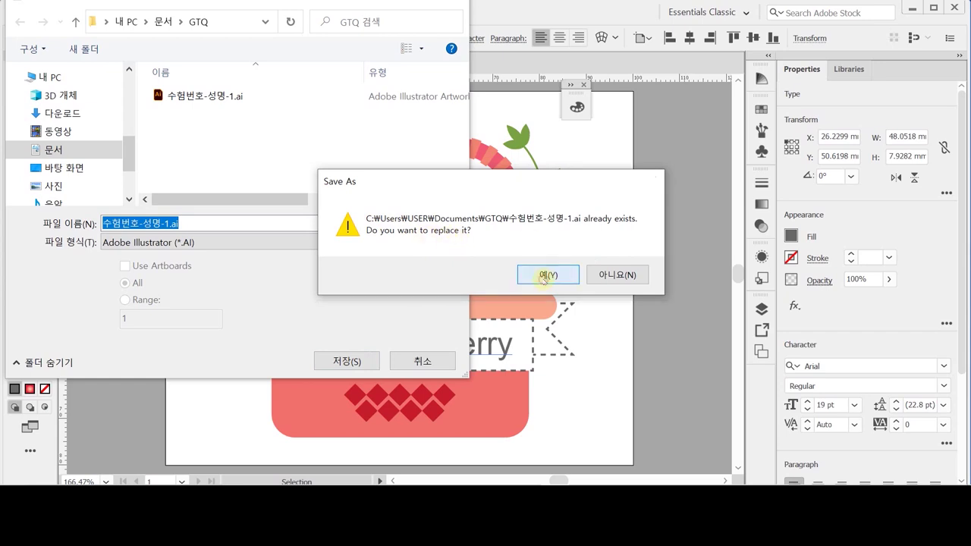
pyautogui.click(543, 276)
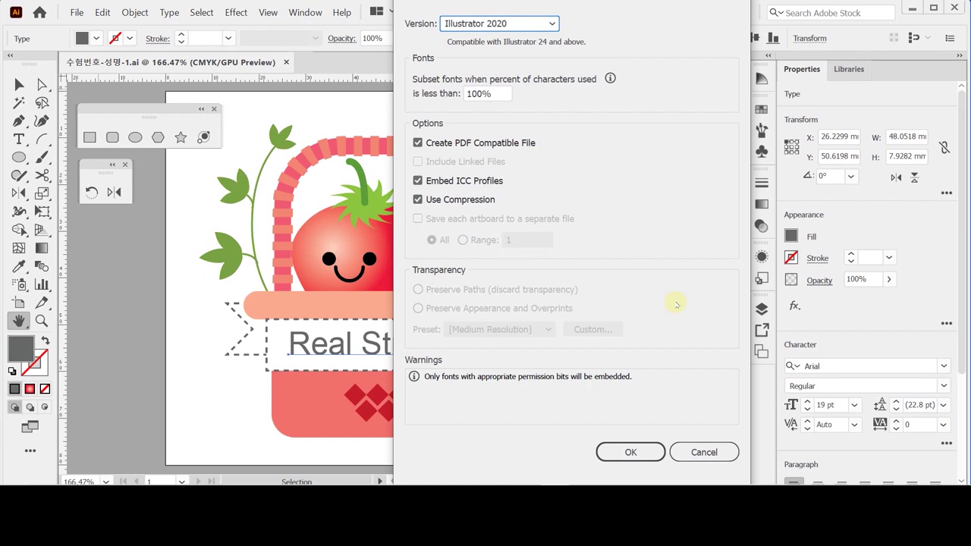
pyautogui.click(626, 451)
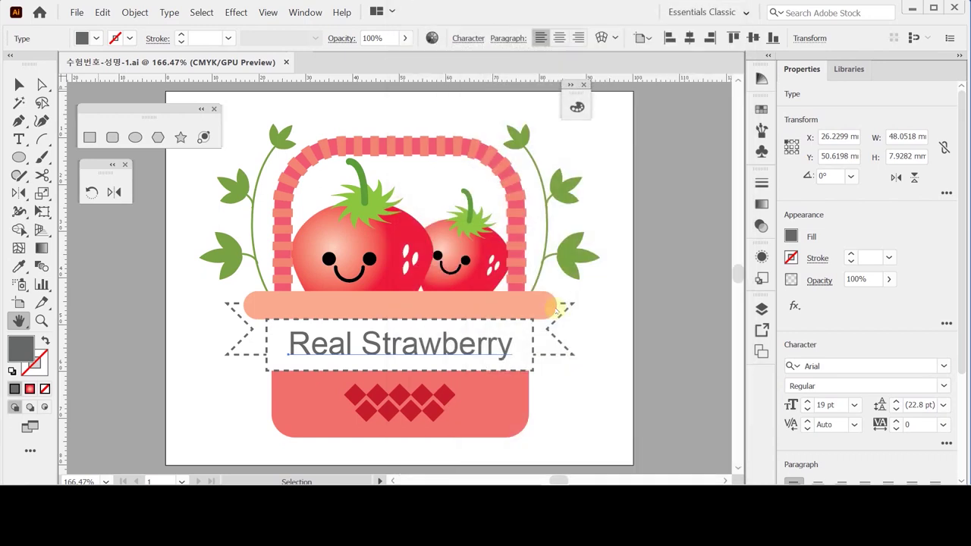
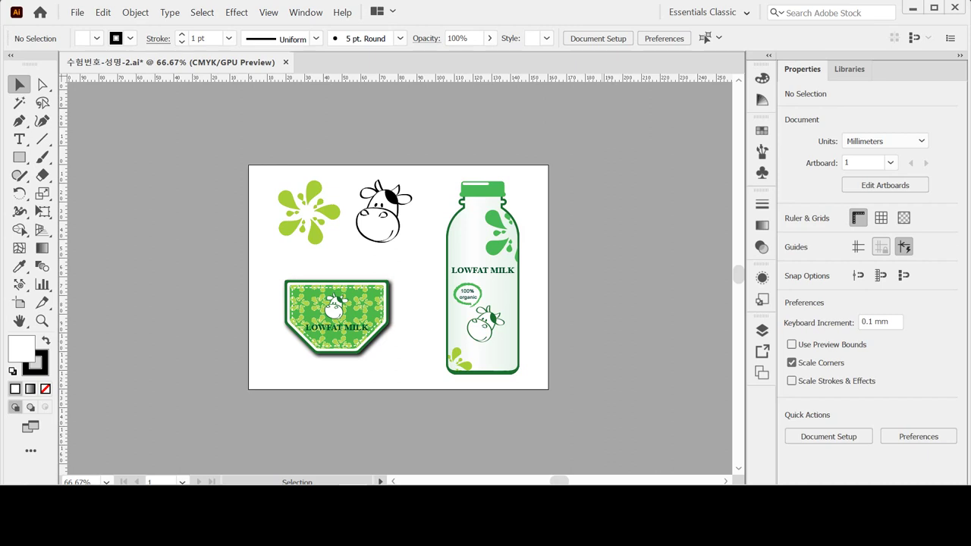
# - Create a landscape 160 x 120 mm CMYK document at 300 ppi and paste the copied guide lines into it
pyautogui.hotkey('ctrl', 'n')
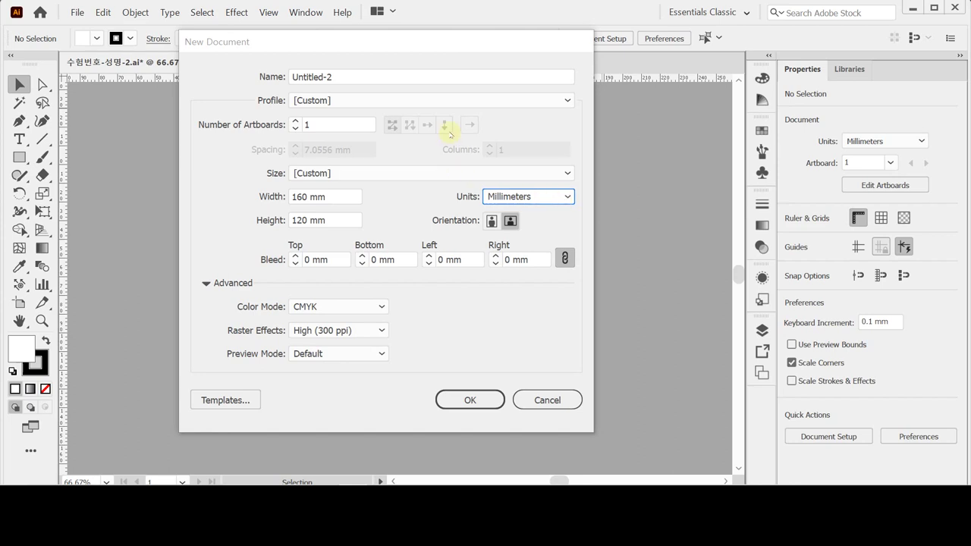
pyautogui.click(238, 196)
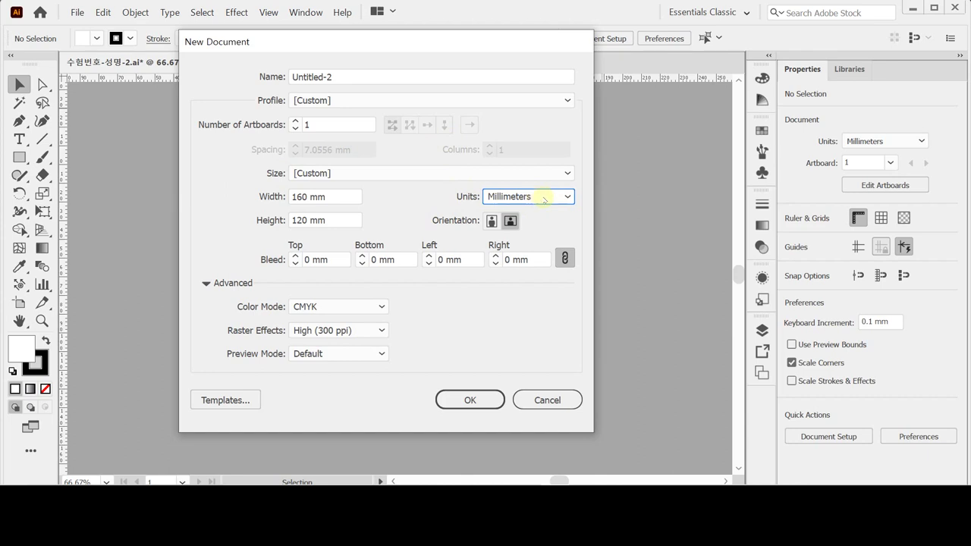
pyautogui.click(347, 200)
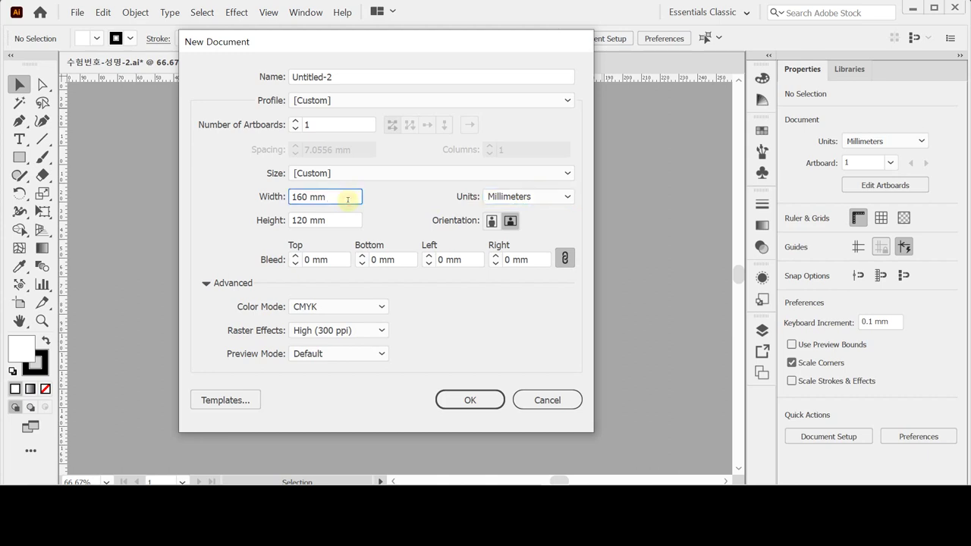
pyautogui.click(338, 220)
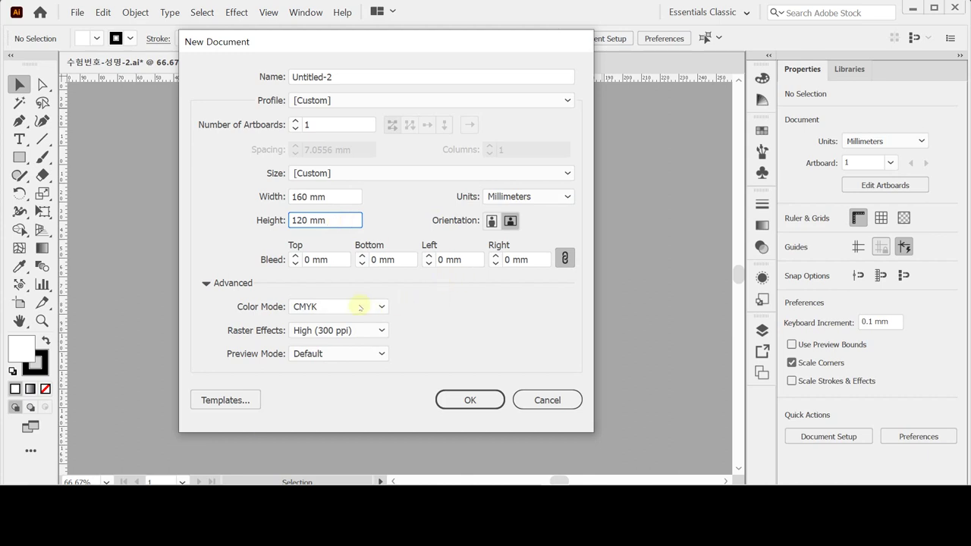
pyautogui.click(488, 403)
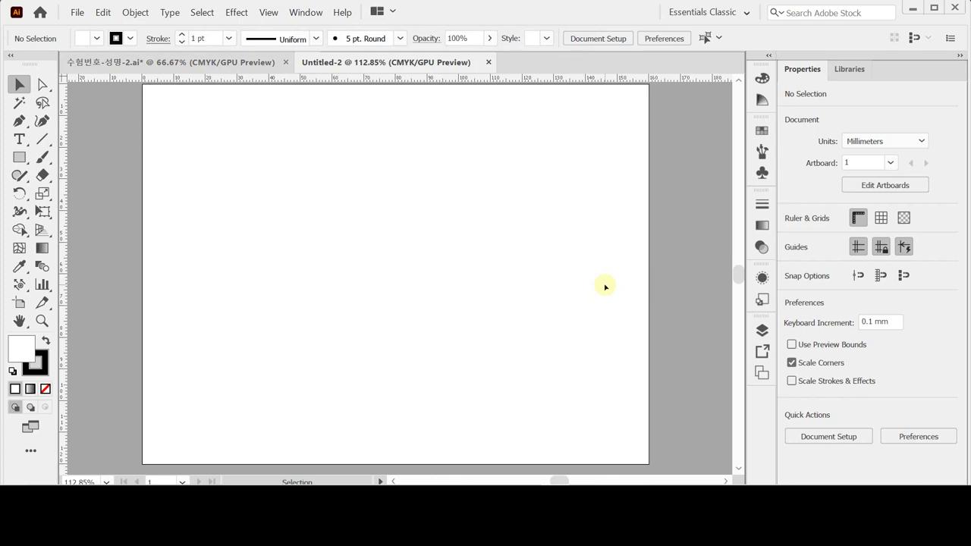
pyautogui.hotkey('ctrl', '1')
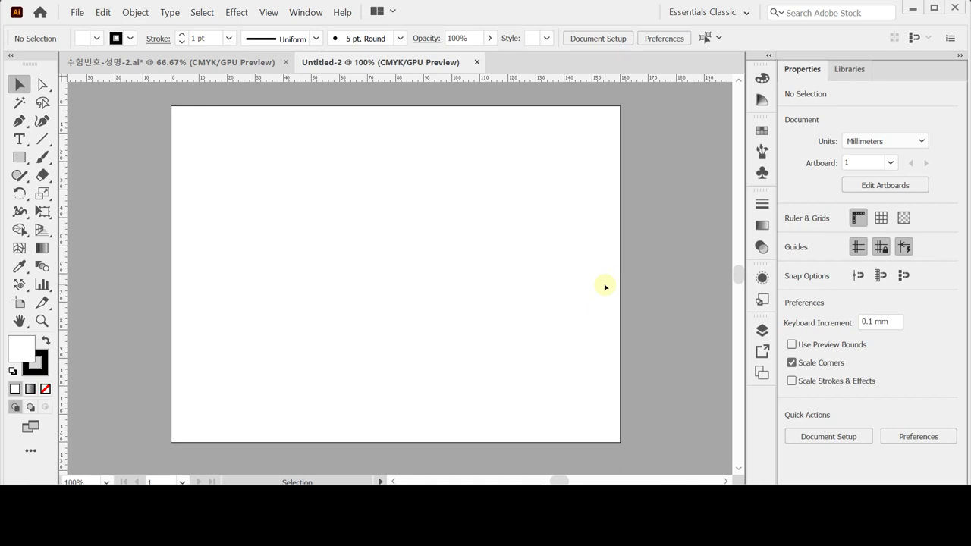
pyautogui.hotkey('ctrl', 'v')
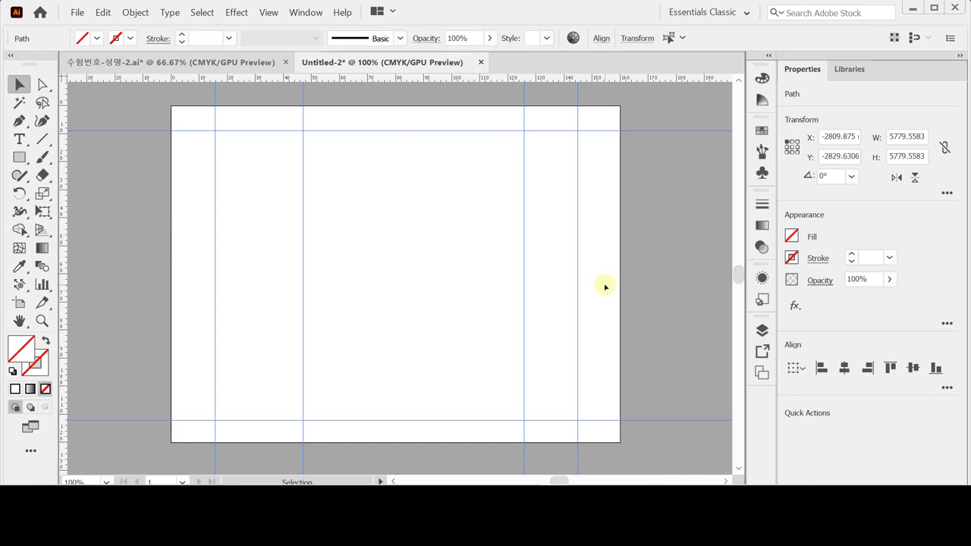
# - Save the new document as 수험번호-성명-2 in the GTQ folder, in Illustrator 2020 format
pyautogui.hotkey('ctrl', 's')
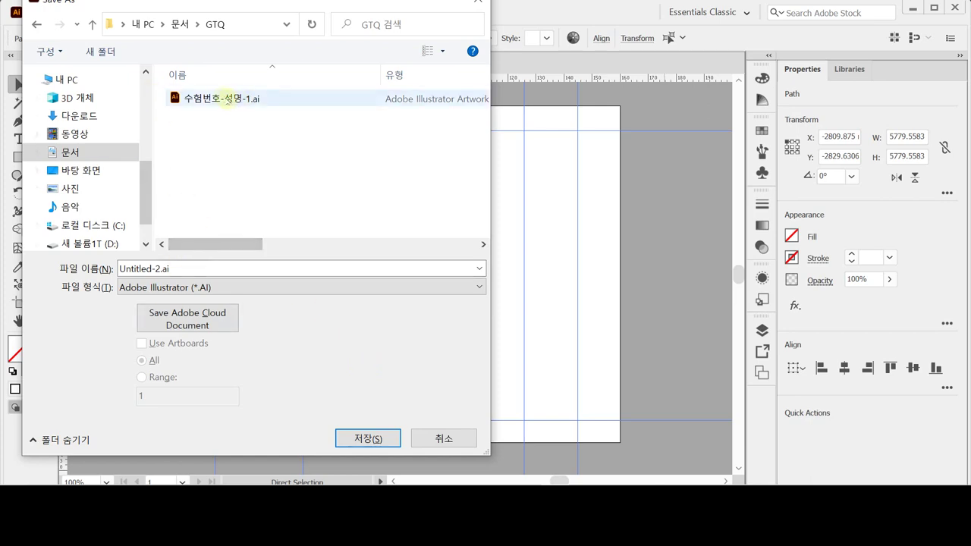
pyautogui.click(228, 98)
pyautogui.click(184, 269)
pyautogui.click(180, 268)
pyautogui.moveTo(182, 268); pyautogui.dragTo(211, 270)
pyautogui.write('2')
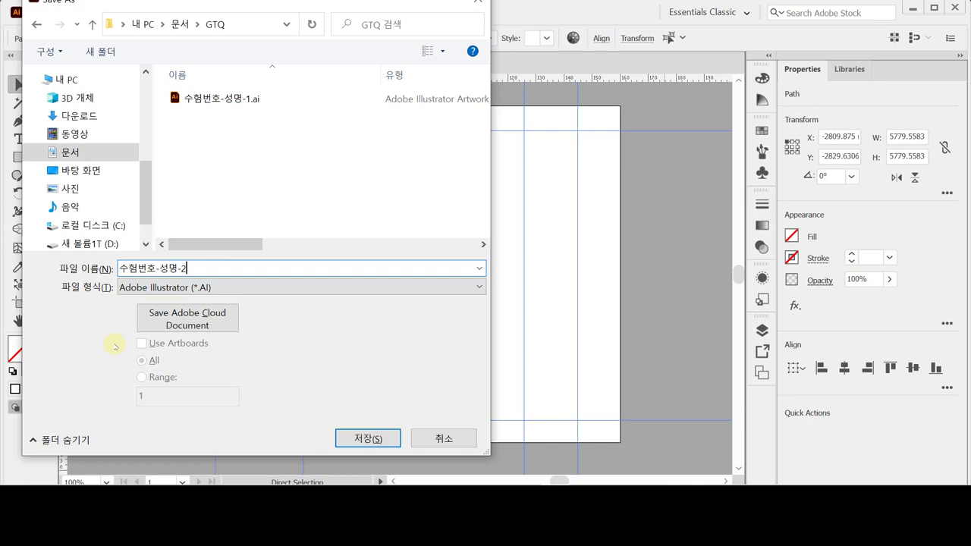
pyautogui.click(365, 438)
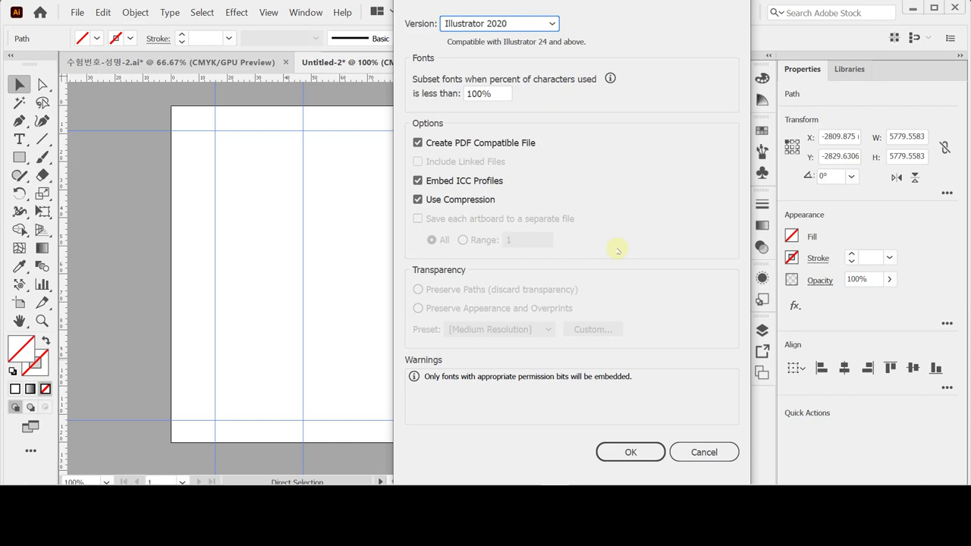
pyautogui.click(633, 452)
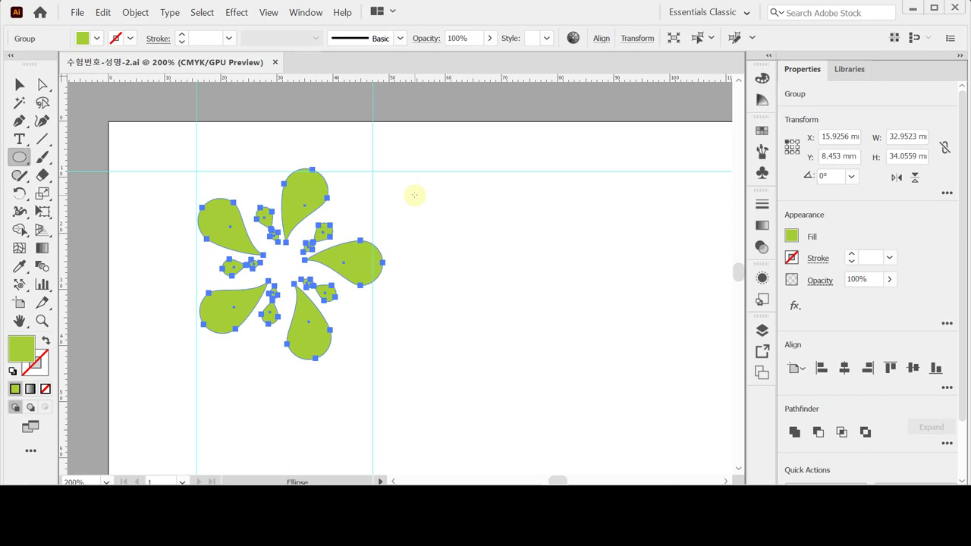
# - Convert the green splash group of droplets into guides for tracing
pyautogui.press('ctrl')
pyautogui.hotkey('ctrl', '5')
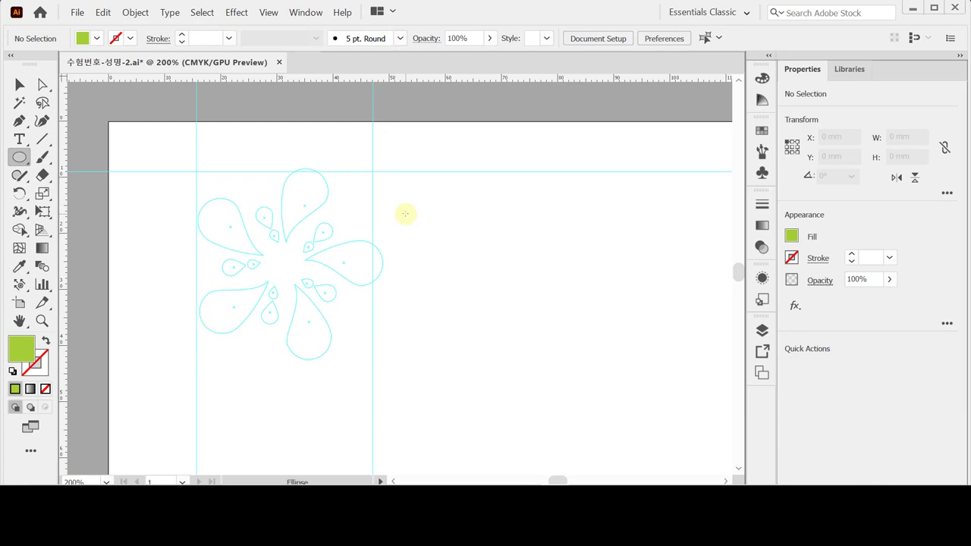
# - Draw an 8 x 8 mm circle and fit it to the round end of the large right-hand droplet, about X 40.94 mm, Y 21.32 mm
pyautogui.keyDown('ctrl'); pyautogui.click(345, 277); pyautogui.keyUp('ctrl')
pyautogui.keyDown('ctrl'); pyautogui.click(457, 263); pyautogui.keyUp('ctrl')
pyautogui.keyDown('ctrl'); pyautogui.click(435, 267); pyautogui.keyUp('ctrl')
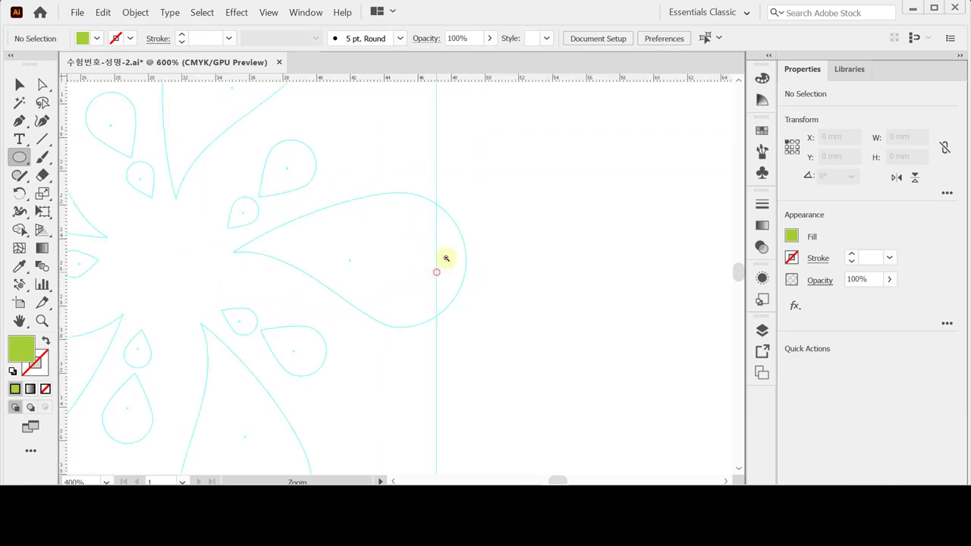
pyautogui.moveTo(423, 235); pyautogui.dragTo(382, 215)
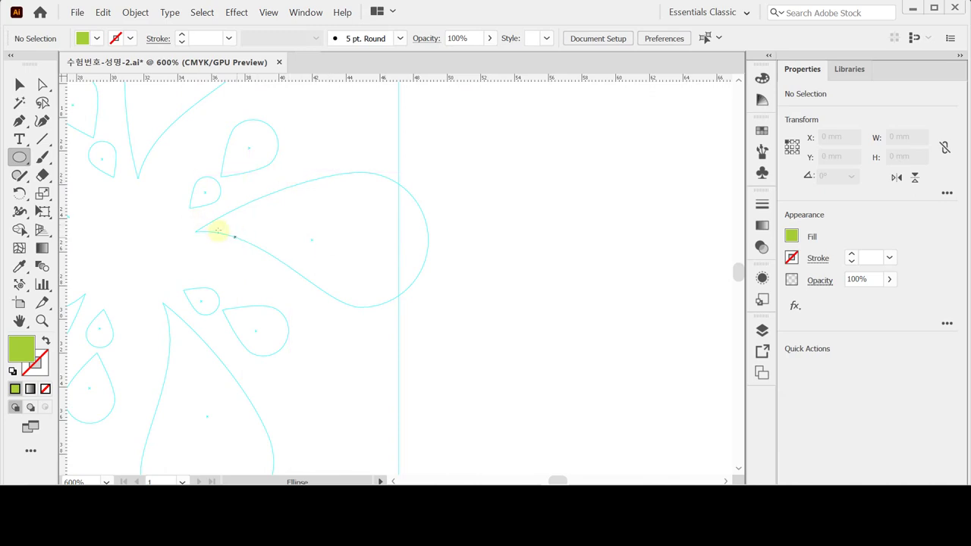
pyautogui.click(302, 183)
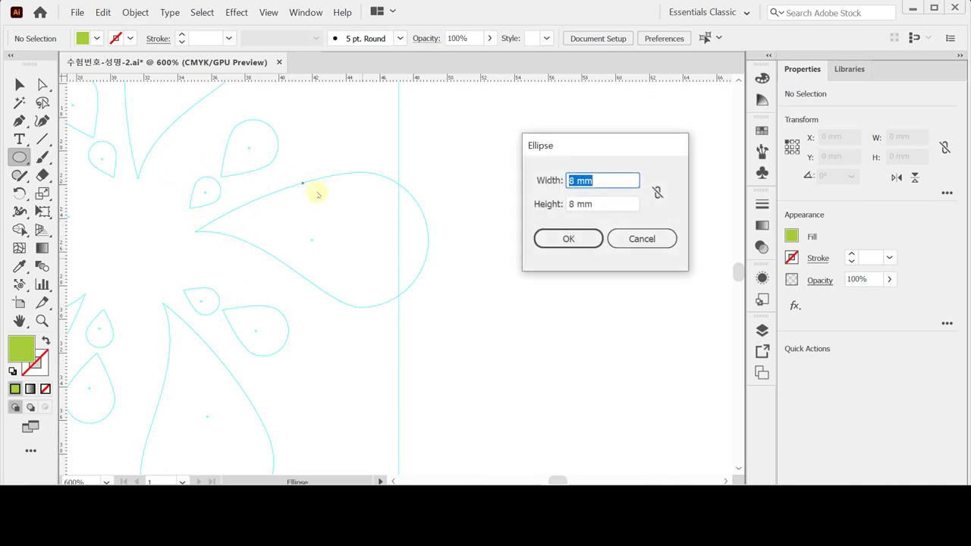
pyautogui.press('Tab')
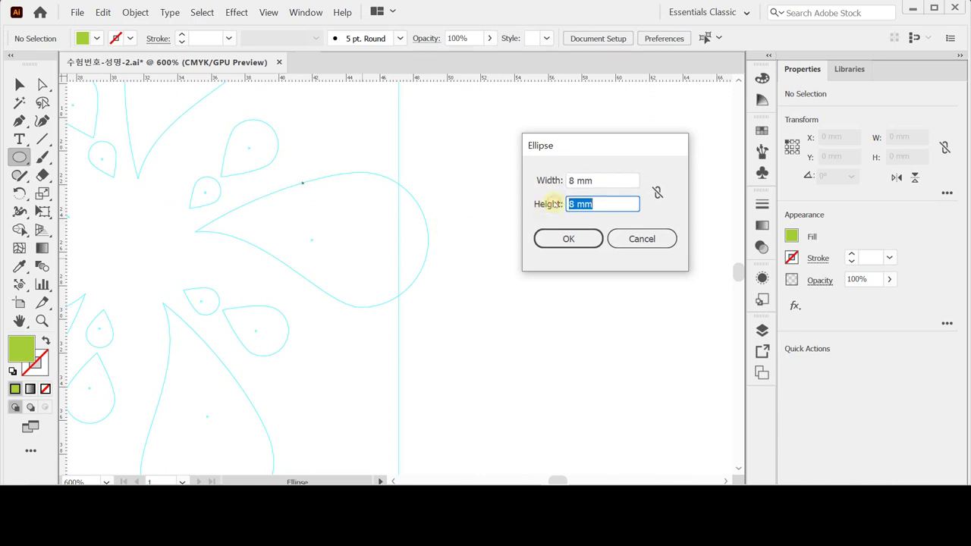
pyautogui.click(568, 239)
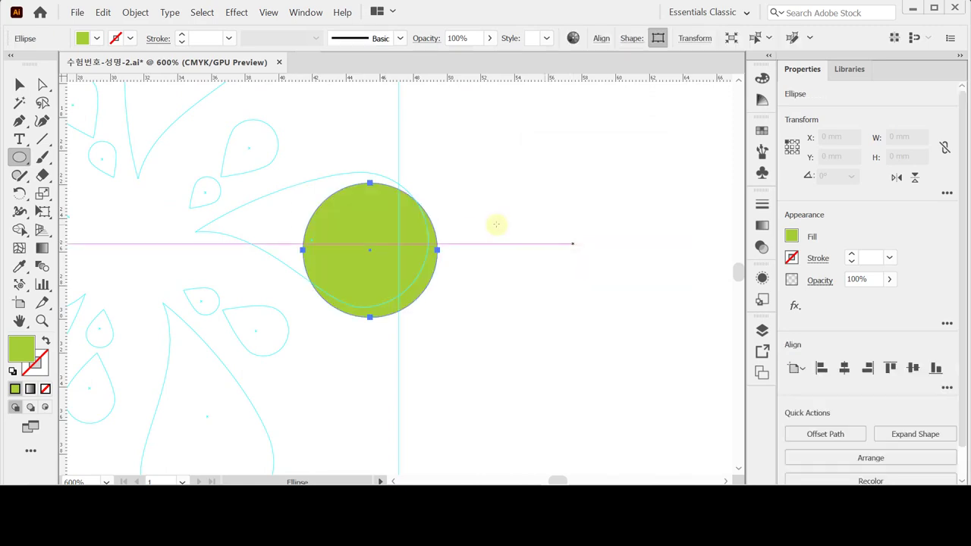
pyautogui.moveTo(388, 253); pyautogui.dragTo(382, 244)
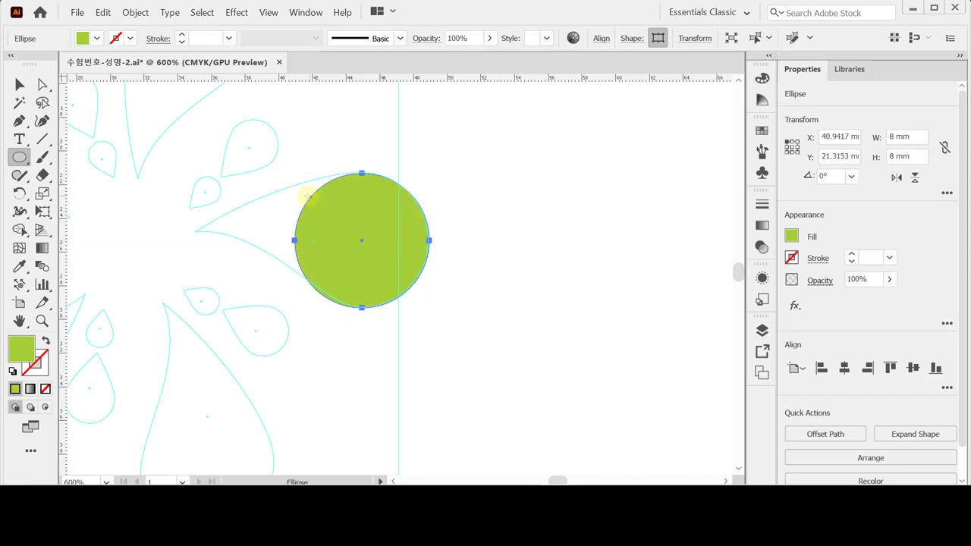
# - Stretch the circle's left anchor point to the droplet guide's tip, at about X 35.27 mm, Y 24.78 mm
pyautogui.click(43, 84)
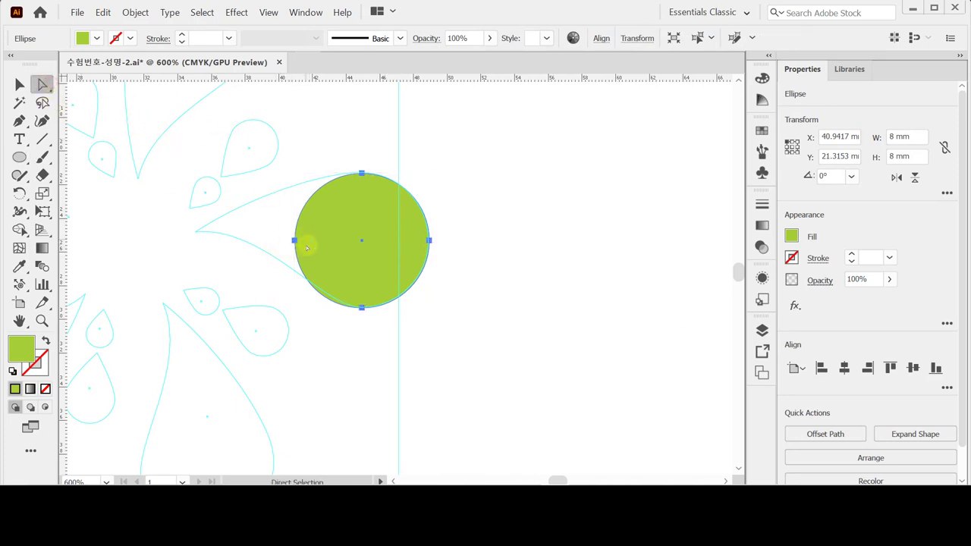
pyautogui.click(295, 240)
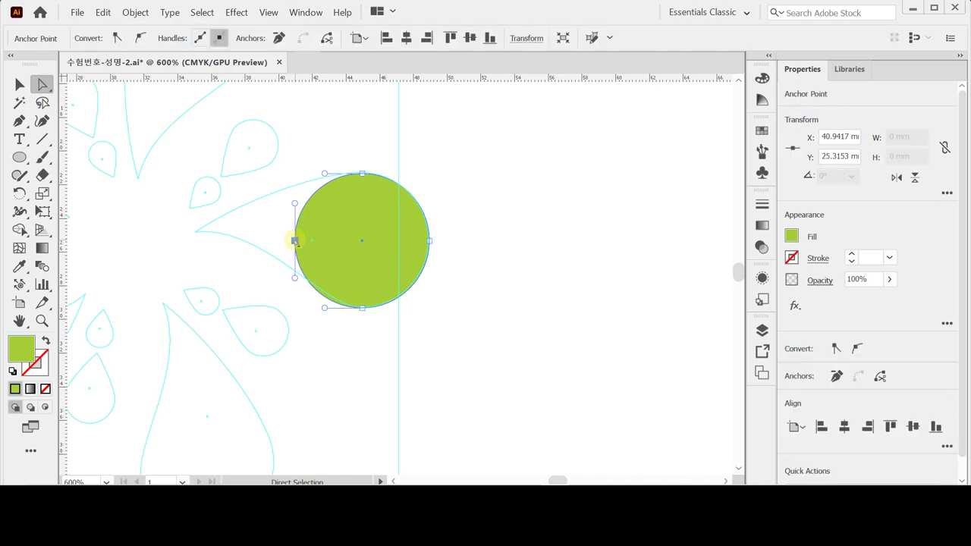
pyautogui.moveTo(295, 240); pyautogui.dragTo(199, 235)
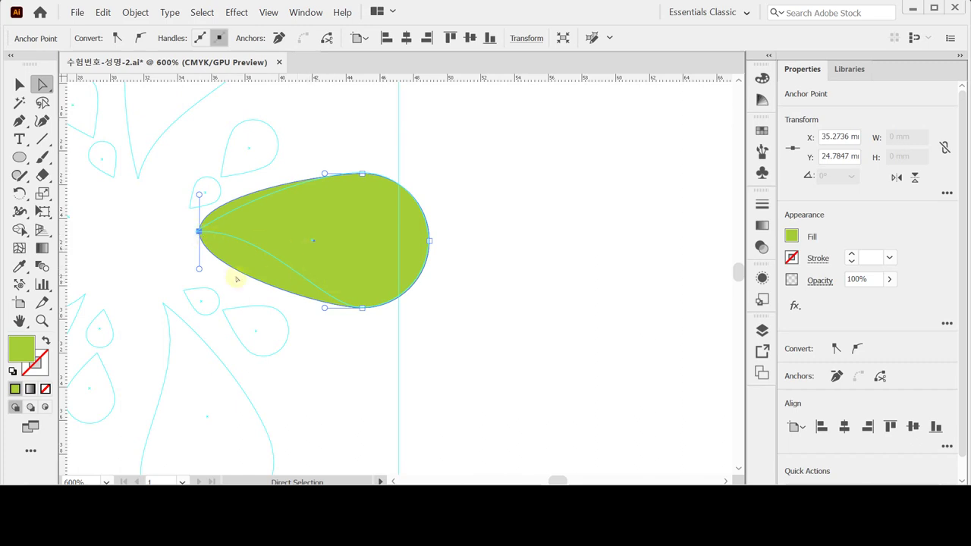
# - Adjust the tip anchor's two direction handles independently so the droplet's lower and upper curves follow the guide outline
pyautogui.click(199, 231)
pyautogui.moveTo(200, 270)
pyautogui.mouseDown()
pyautogui.moveTo(226, 254)
pyautogui.moveTo(178, 262)
pyautogui.moveTo(218, 258)
pyautogui.moveTo(195, 269)
pyautogui.moveTo(206, 274)
pyautogui.moveTo(219, 266)
pyautogui.moveTo(190, 264)
pyautogui.moveTo(256, 260)
pyautogui.moveTo(207, 270)
pyautogui.mouseUp()
pyautogui.press('alt')
pyautogui.moveTo(243, 263); pyautogui.dragTo(262, 231)
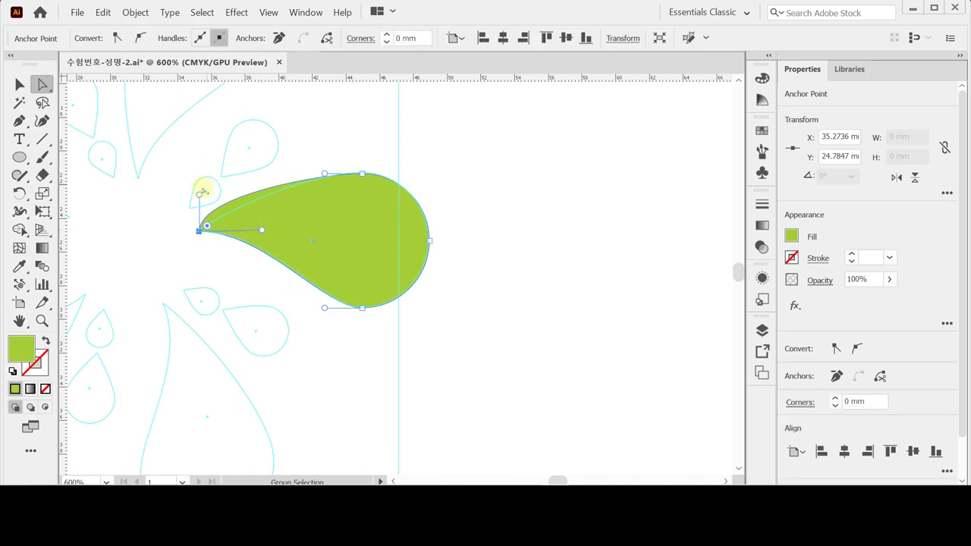
pyautogui.moveTo(200, 193); pyautogui.dragTo(237, 201)
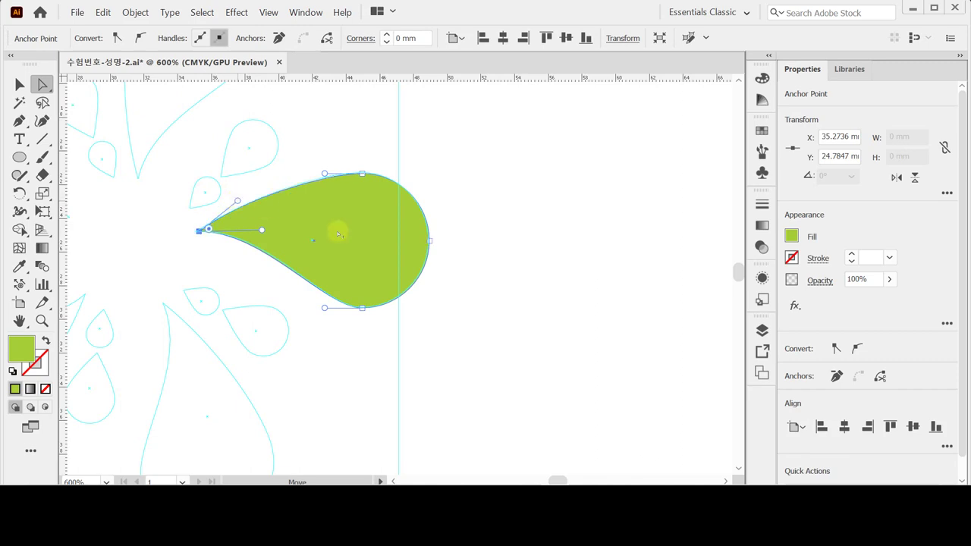
pyautogui.click(362, 281)
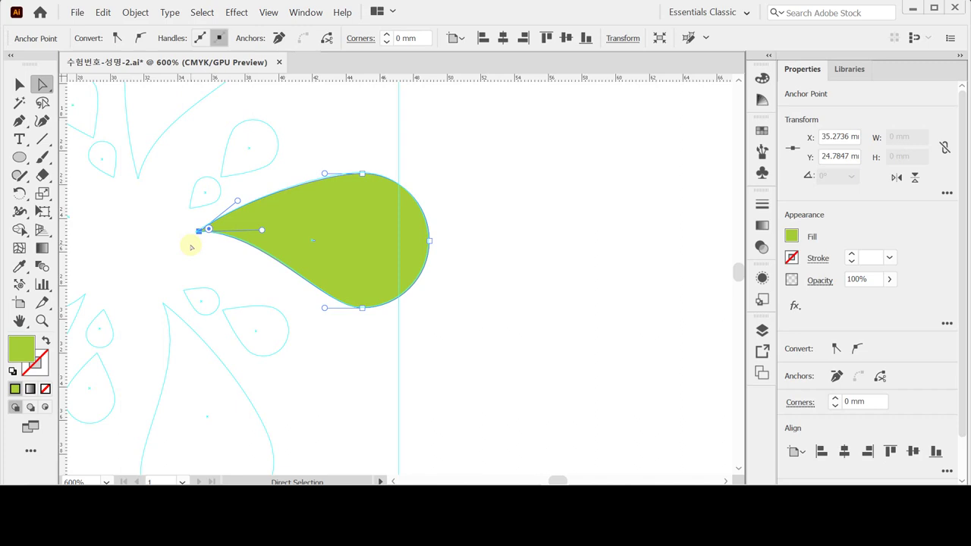
# - Draw a 3 x 3 mm circle and fit it to the medium droplet guide above the large droplet, about X 36.96 mm, Y 18.13 mm
pyautogui.click(19, 157)
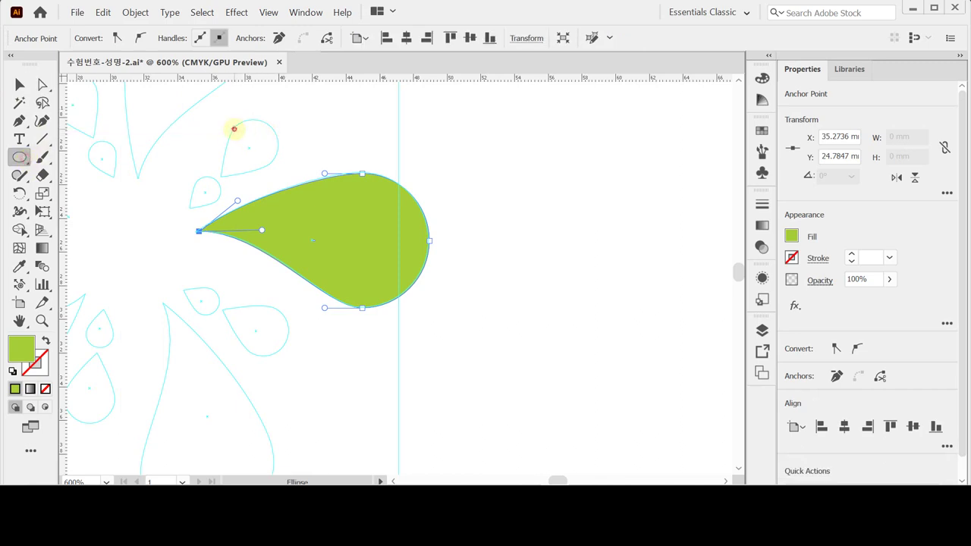
pyautogui.click(234, 129)
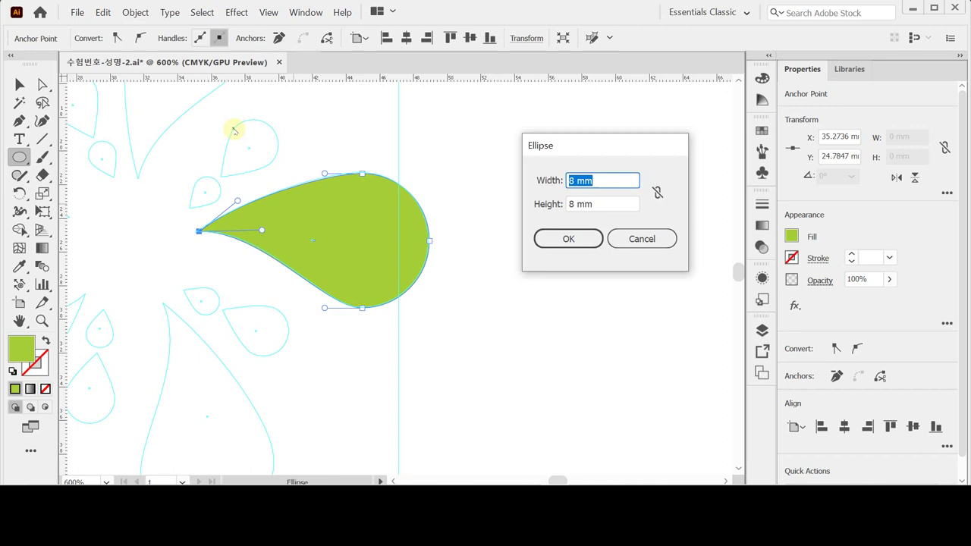
pyautogui.write('3')
pyautogui.press('Tab')
pyautogui.write('3')
pyautogui.press('Return')
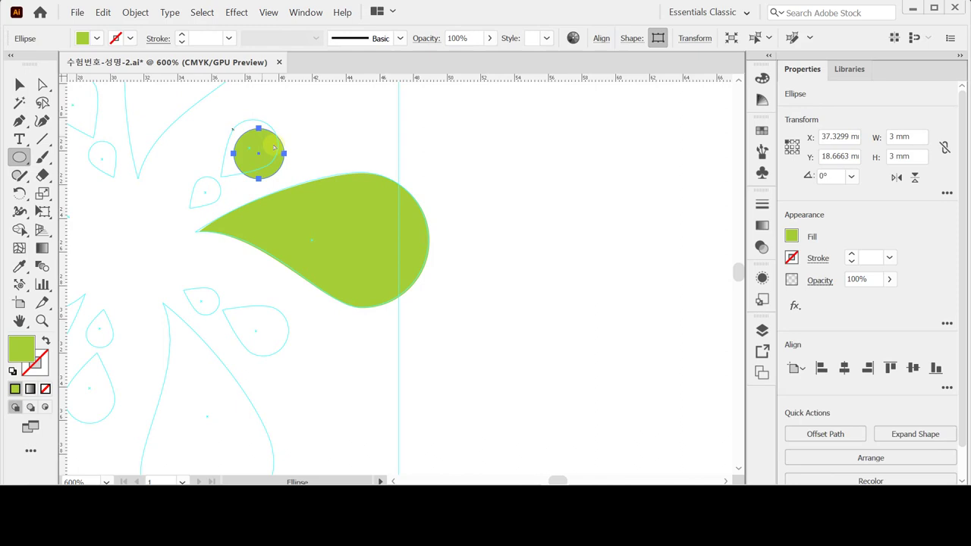
pyautogui.moveTo(260, 154); pyautogui.dragTo(254, 147)
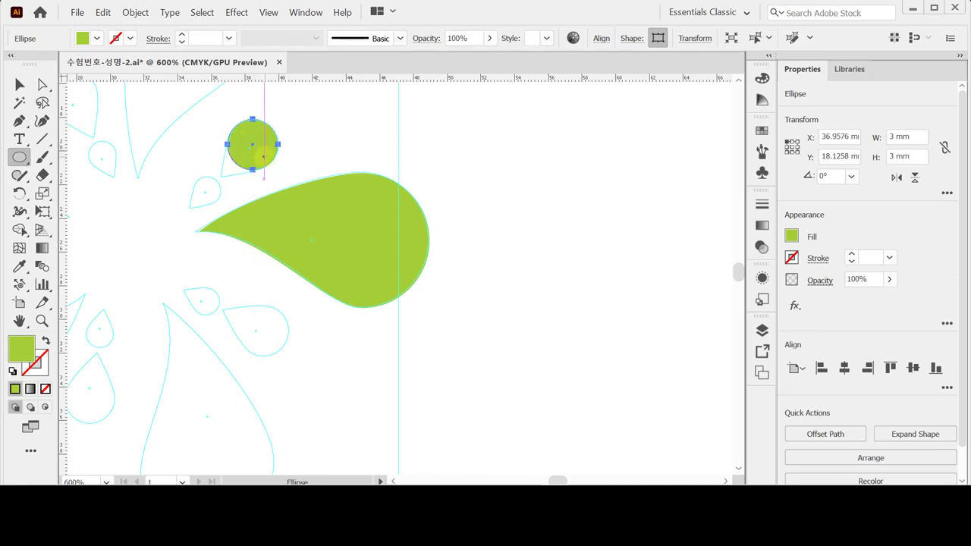
pyautogui.press('ctrl')
pyautogui.moveTo(227, 144); pyautogui.dragTo(208, 144)
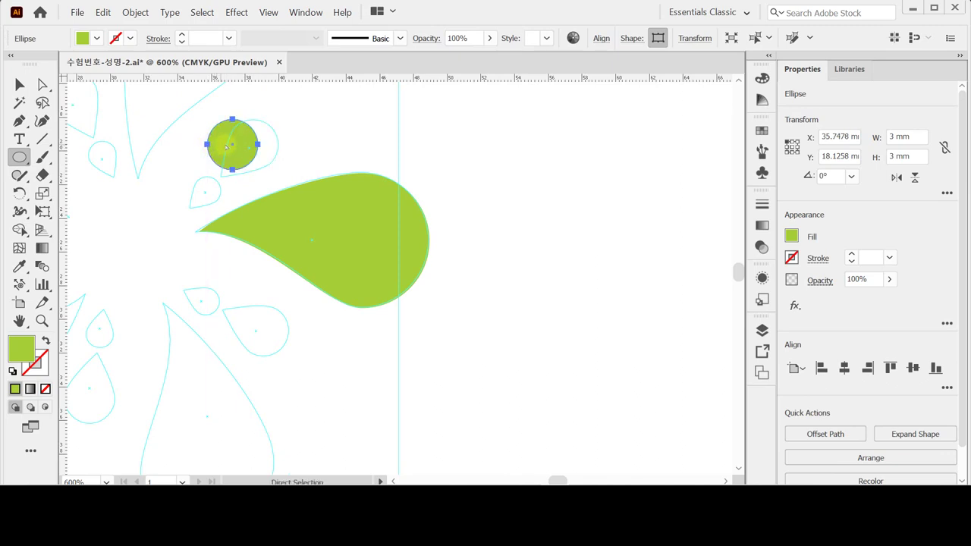
pyautogui.hotkey('ctrl', 'z')
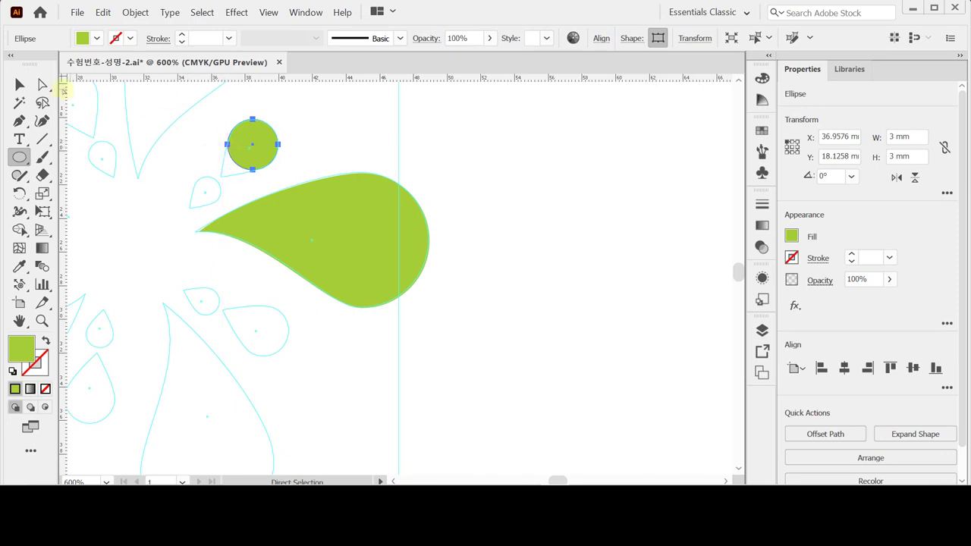
# - Pull the small circle's left anchor out to about X 35.75 mm, Y 19.63 mm and convert it to a sharp corner point
pyautogui.press('a')
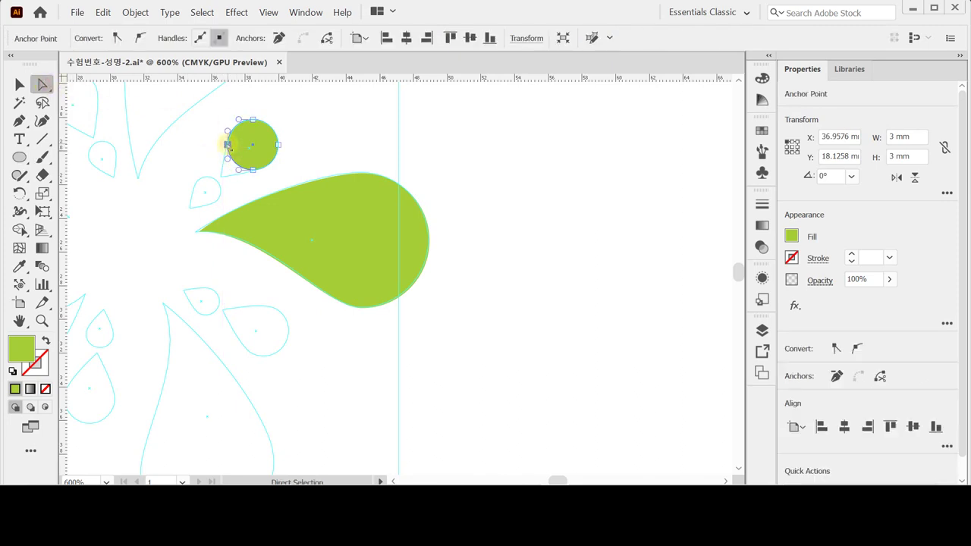
pyautogui.click(228, 145)
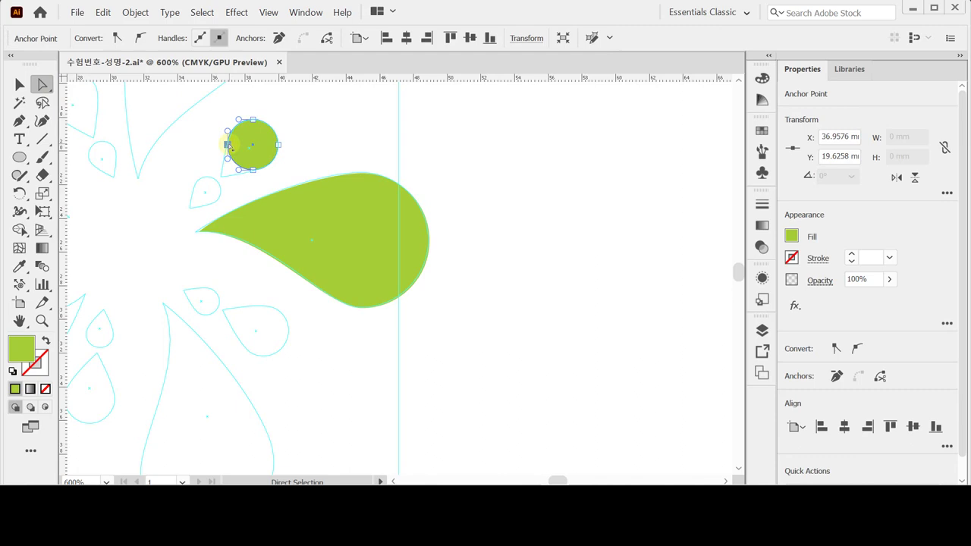
pyautogui.moveTo(228, 146); pyautogui.dragTo(207, 147)
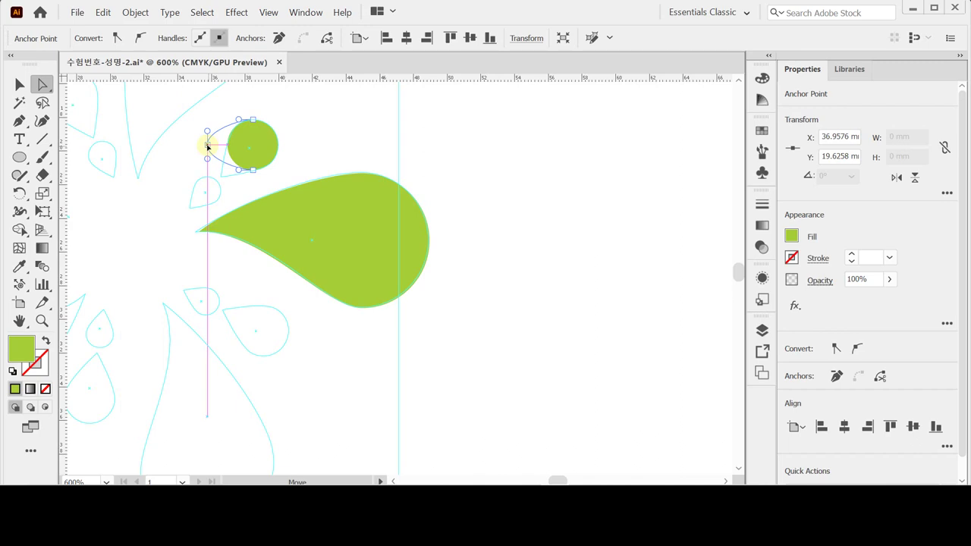
pyautogui.moveTo(207, 146); pyautogui.dragTo(207, 145)
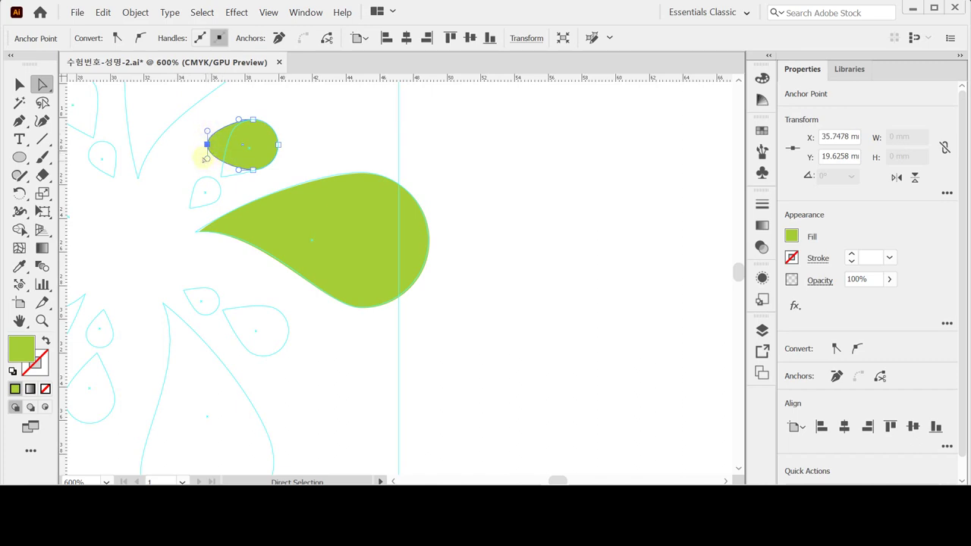
pyautogui.click(19, 121)
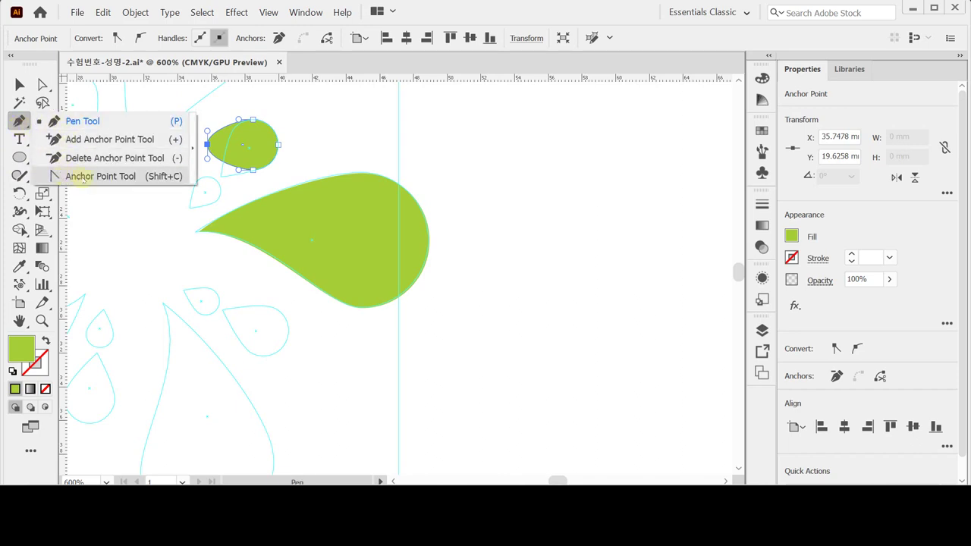
pyautogui.click(82, 179)
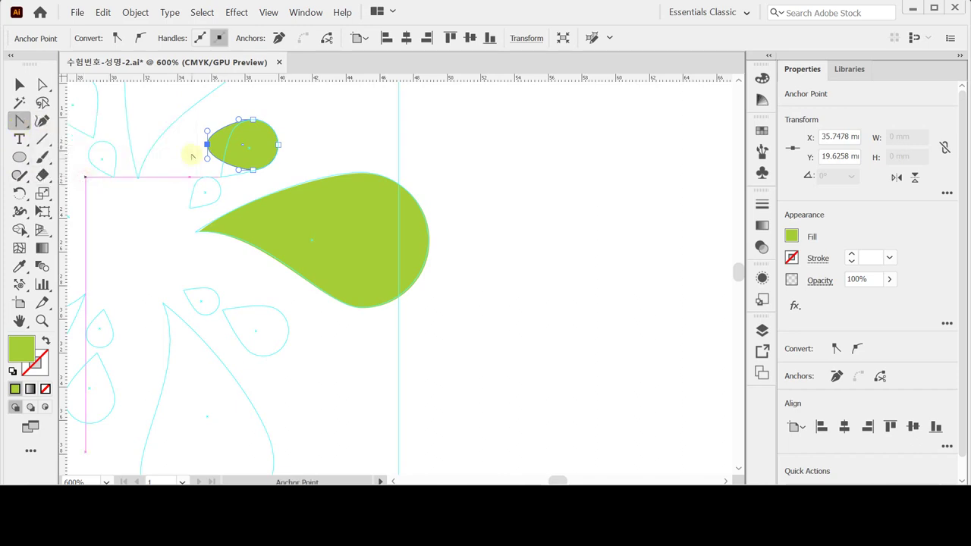
pyautogui.click(207, 145)
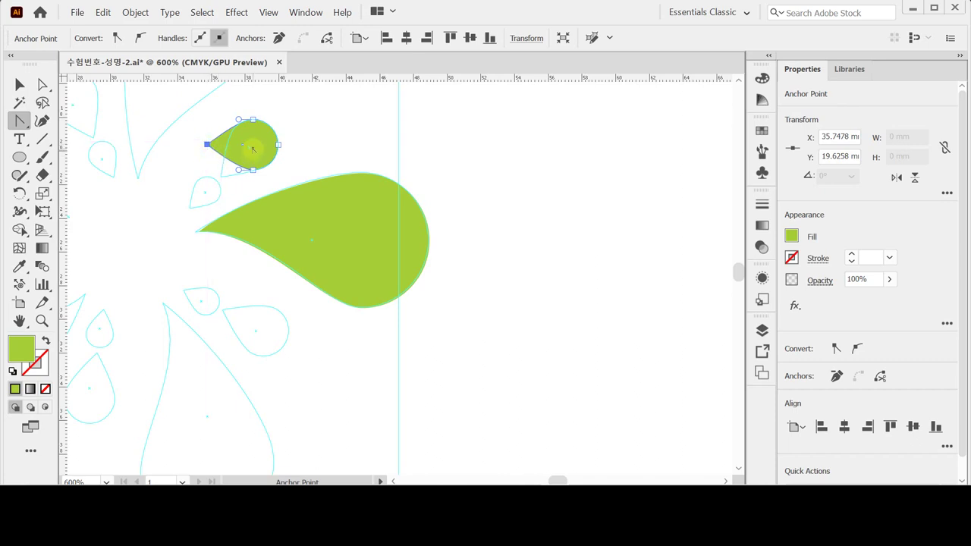
# - Place a copy of the small droplet to its left, at about X 31.15 mm, Y 18.02 mm
pyautogui.moveTo(256, 147); pyautogui.dragTo(285, 166)
pyautogui.press('ctrl')
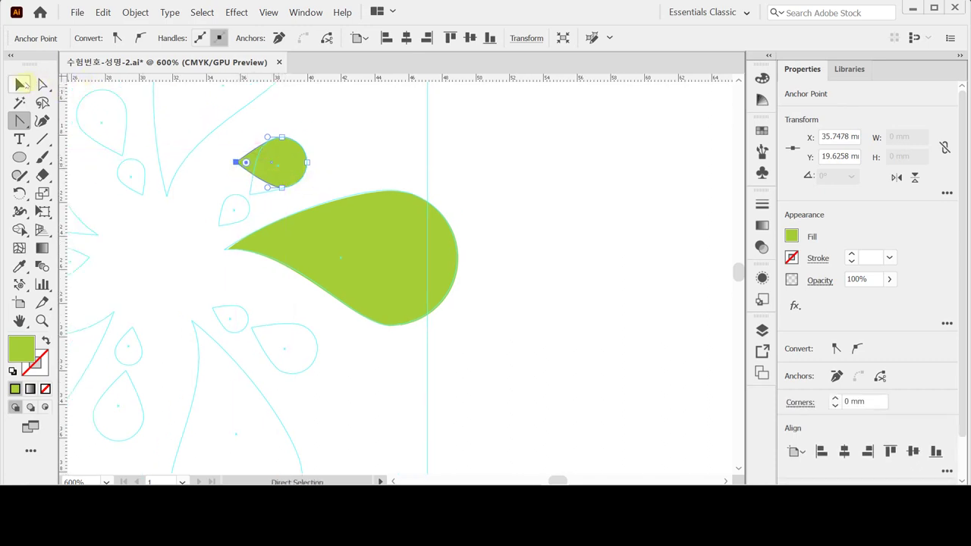
pyautogui.click(286, 168)
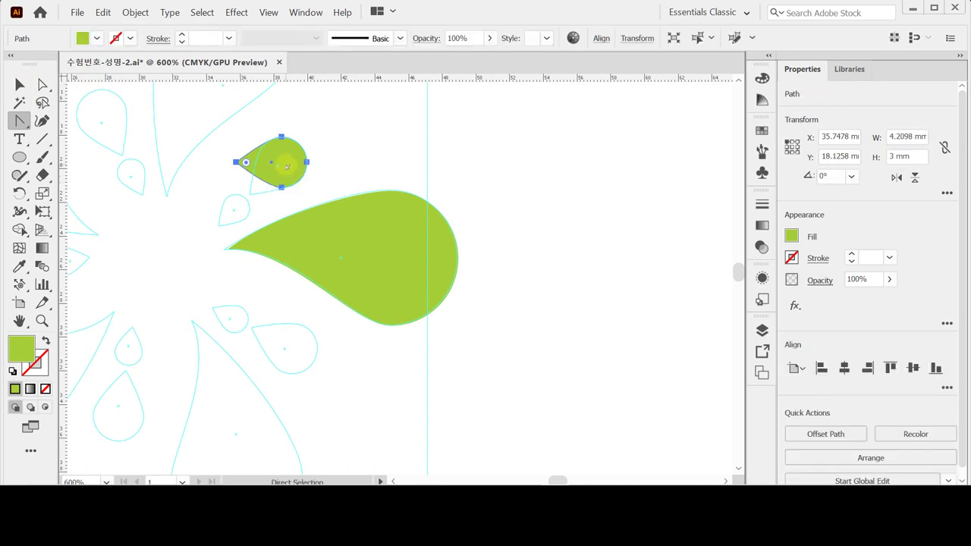
pyautogui.moveTo(286, 166); pyautogui.dragTo(209, 164)
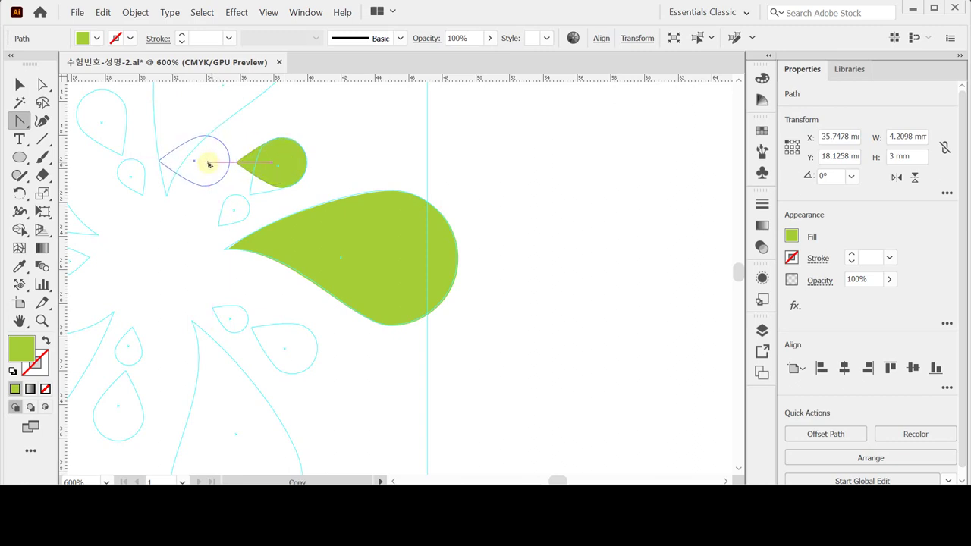
pyautogui.moveTo(209, 164); pyautogui.dragTo(209, 164)
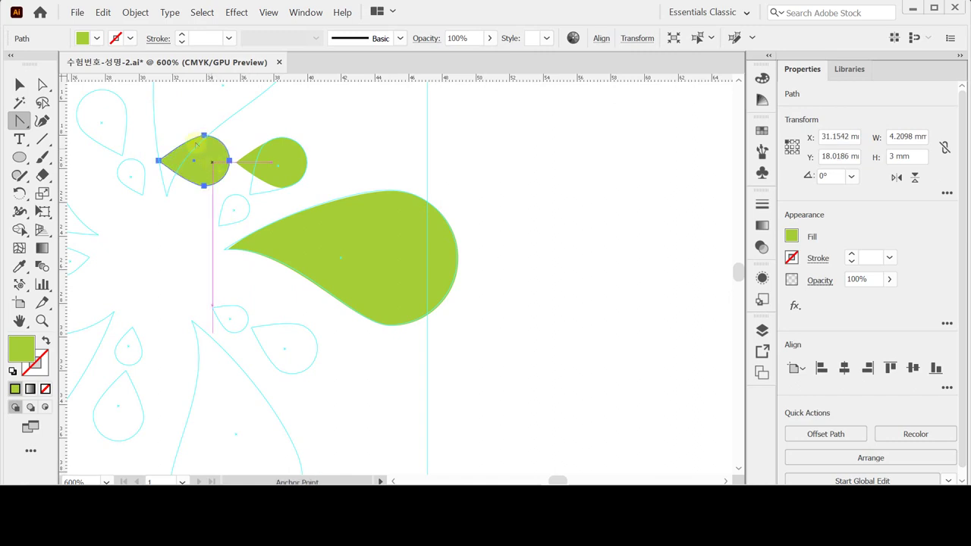
# - Scale the copied droplet down proportionally to about 2.25 x 1.6 mm
pyautogui.click(20, 85)
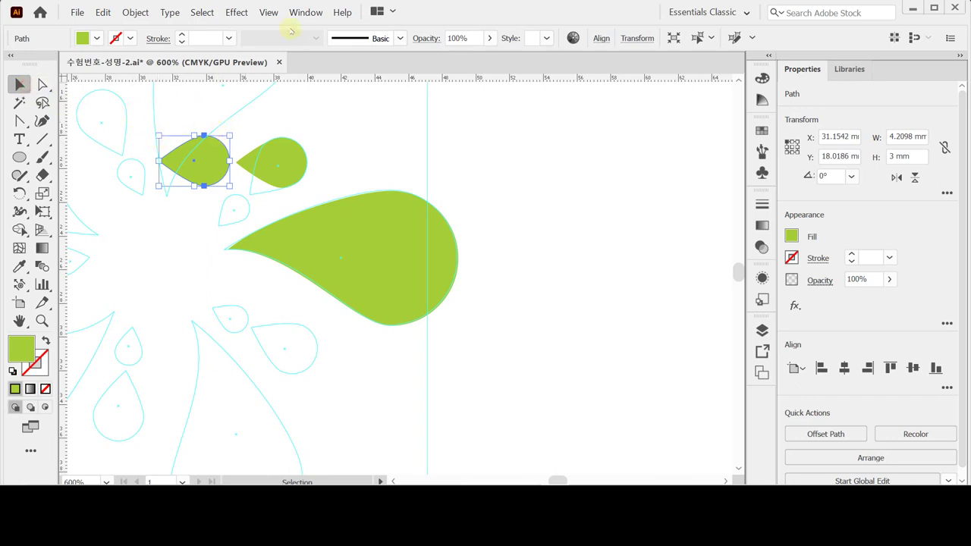
pyautogui.click(42, 84)
pyautogui.click(20, 84)
pyautogui.click(199, 163)
pyautogui.click(268, 12)
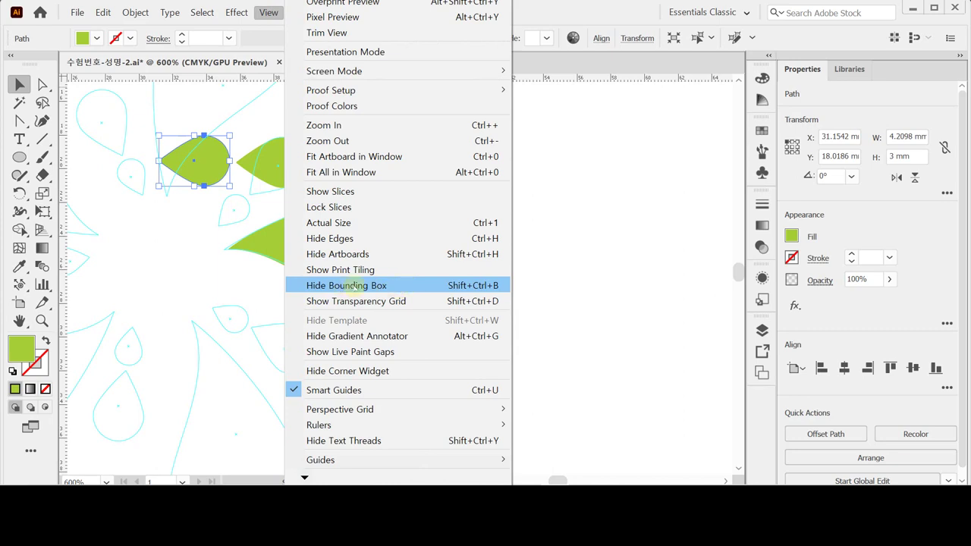
pyautogui.click(237, 12)
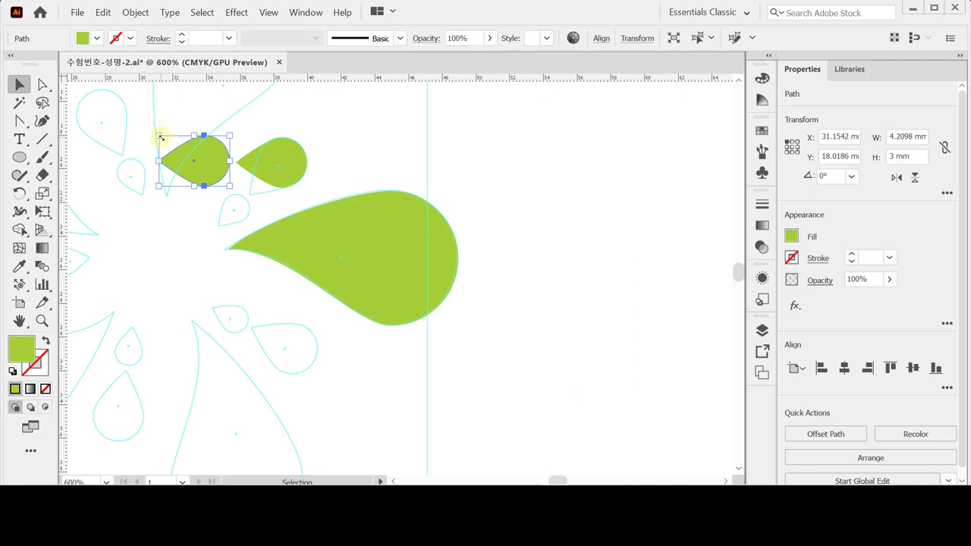
pyautogui.moveTo(161, 138); pyautogui.dragTo(190, 159)
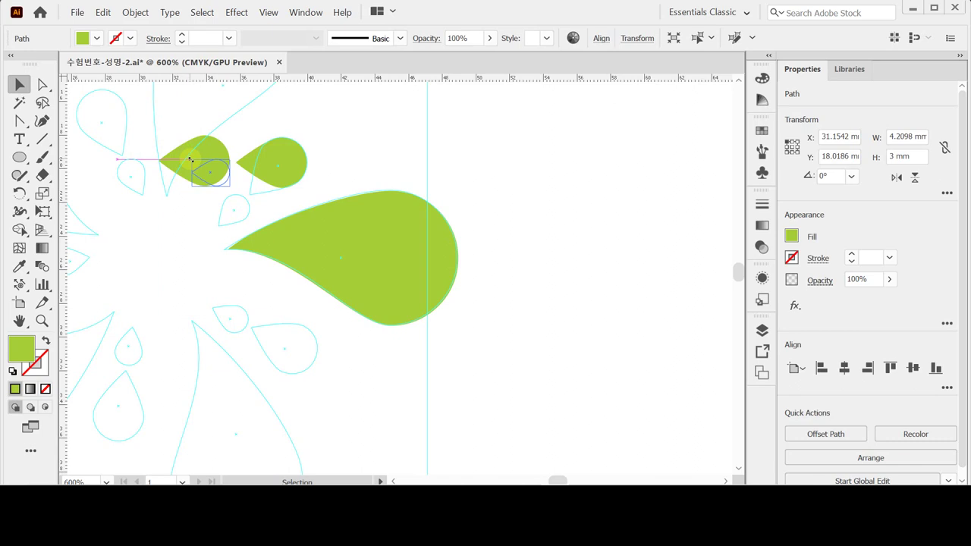
pyautogui.moveTo(191, 160); pyautogui.dragTo(191, 159)
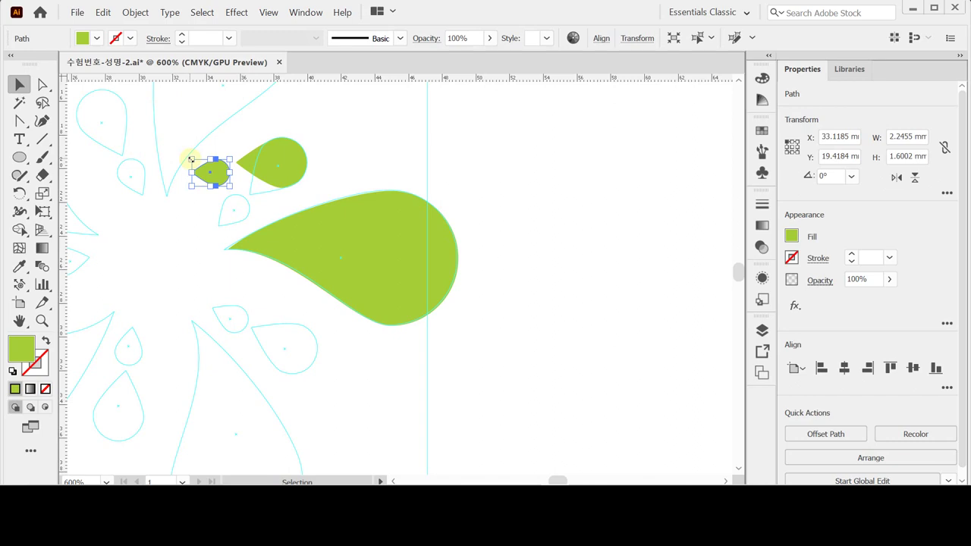
# - Align the two small droplets' vertical centers and fit the pair, rotated 45°, over their guides at about X 34.78 mm, Y 18.13 mm
pyautogui.moveTo(179, 115); pyautogui.dragTo(352, 179)
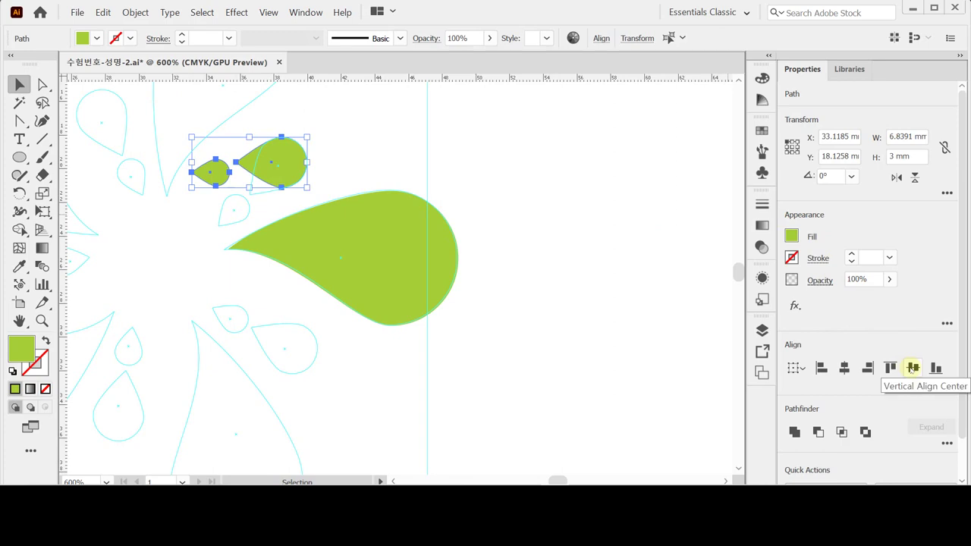
pyautogui.click(911, 368)
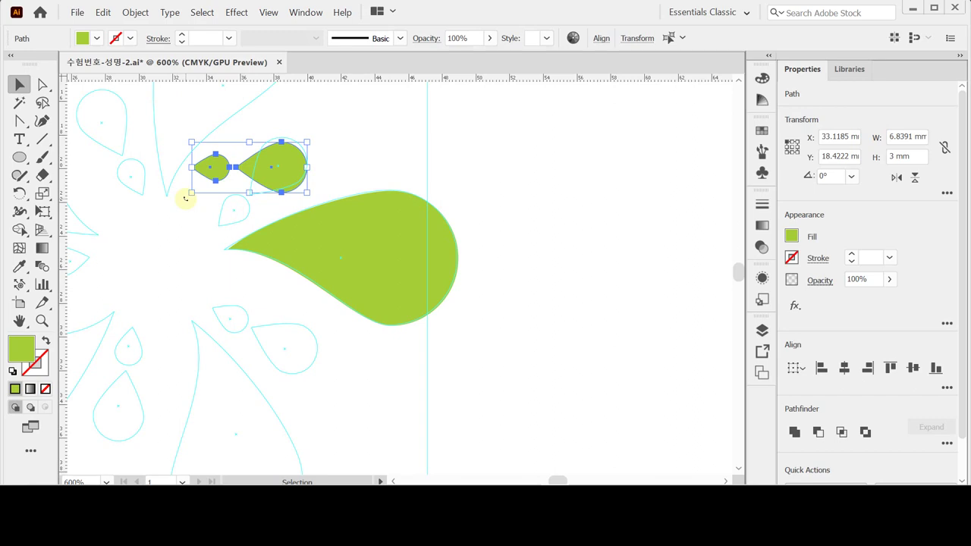
pyautogui.moveTo(186, 197); pyautogui.dragTo(206, 237)
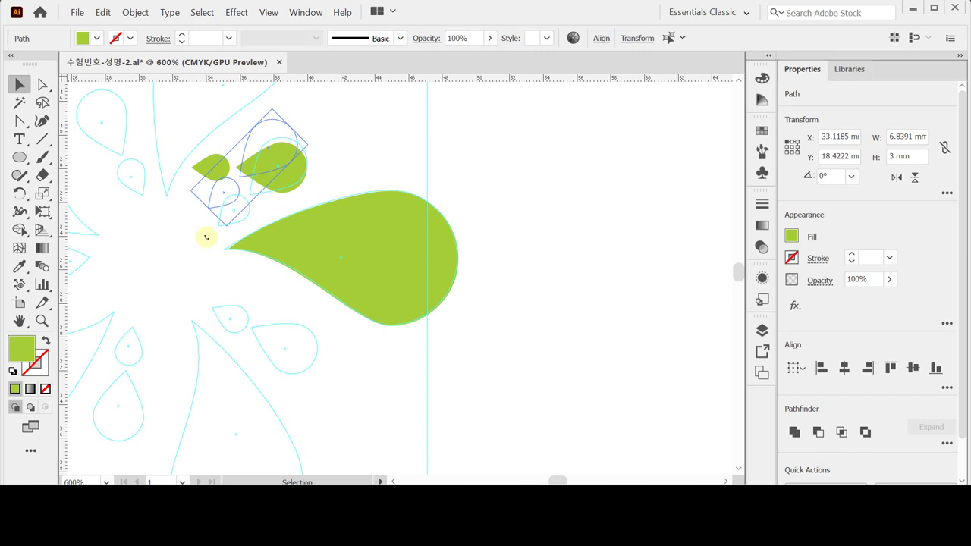
pyautogui.moveTo(205, 237)
pyautogui.mouseDown()
pyautogui.moveTo(182, 191)
pyautogui.moveTo(195, 223)
pyautogui.moveTo(225, 243)
pyautogui.moveTo(275, 251)
pyautogui.moveTo(202, 236)
pyautogui.moveTo(189, 201)
pyautogui.moveTo(206, 232)
pyautogui.mouseUp()
pyautogui.moveTo(206, 232); pyautogui.dragTo(203, 232)
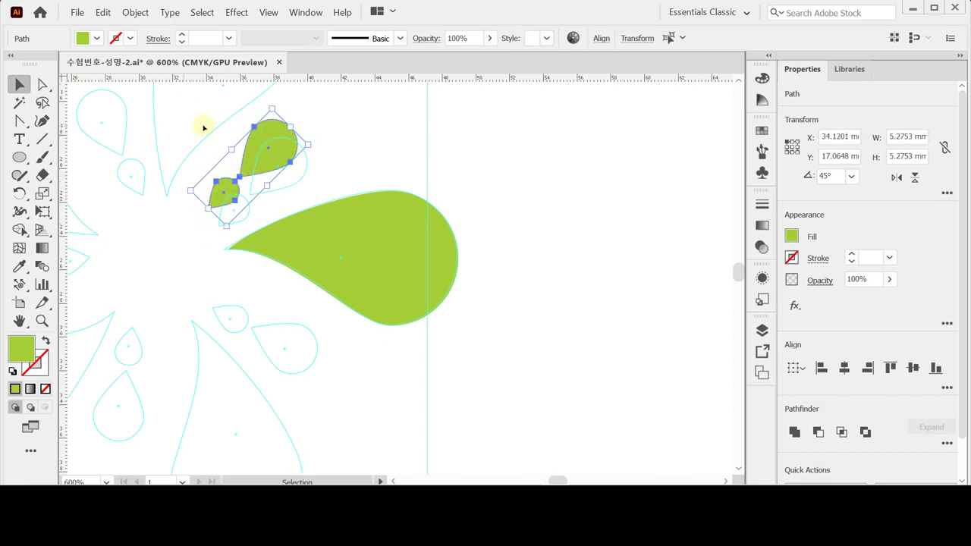
pyautogui.moveTo(225, 190); pyautogui.dragTo(236, 209)
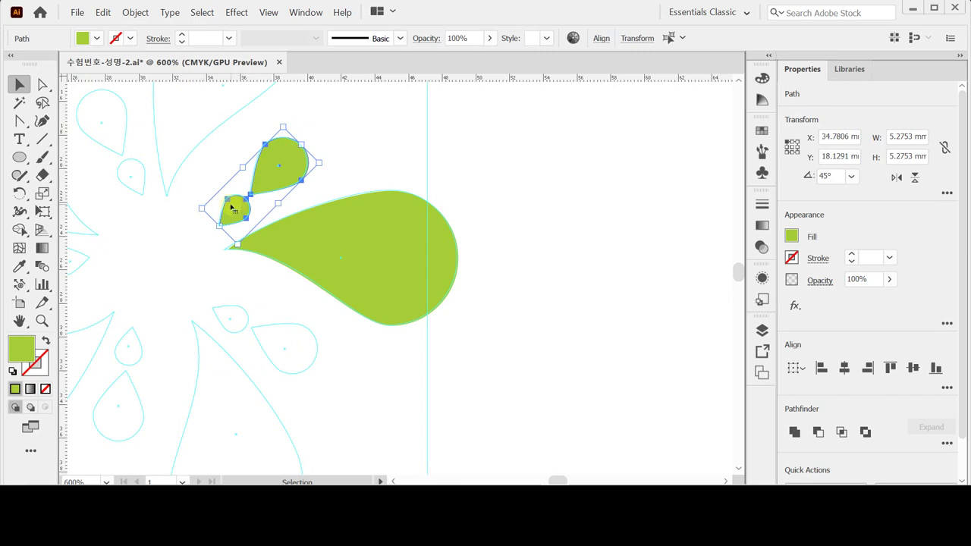
# - Group the large droplet with the two small droplets
pyautogui.click(204, 156)
pyautogui.moveTo(214, 147); pyautogui.dragTo(392, 314)
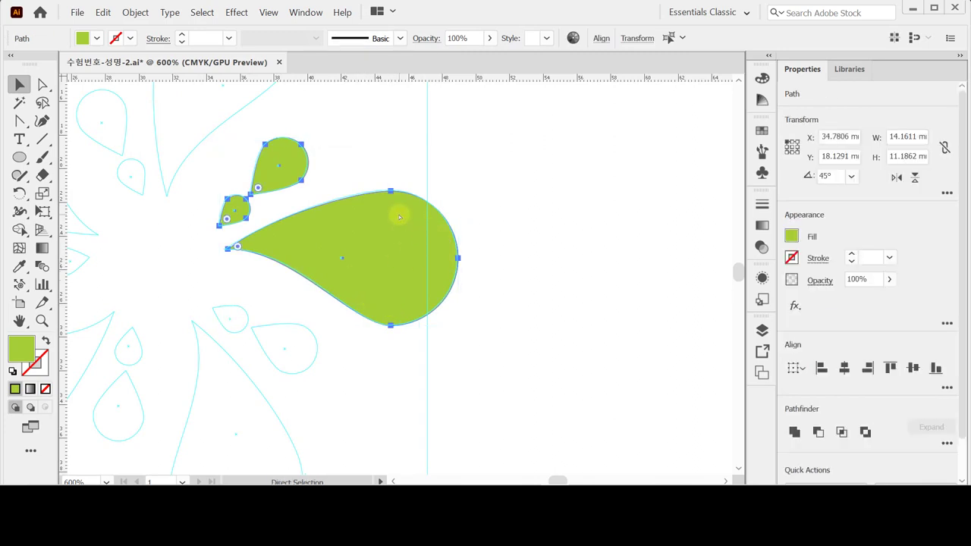
pyautogui.hotkey('ctrl', 'g')
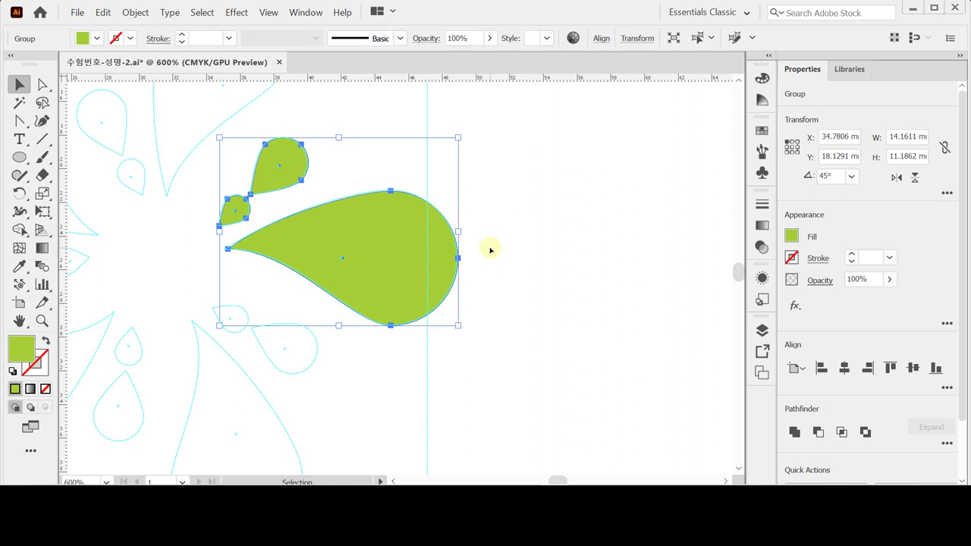
# - Try to rotate the droplet group 72° about its own center
pyautogui.keyDown('ctrl'); pyautogui.keyDown('alt'); pyautogui.click(384, 253); pyautogui.keyUp('alt'); pyautogui.keyUp('ctrl')
pyautogui.moveTo(358, 261); pyautogui.dragTo(456, 252)
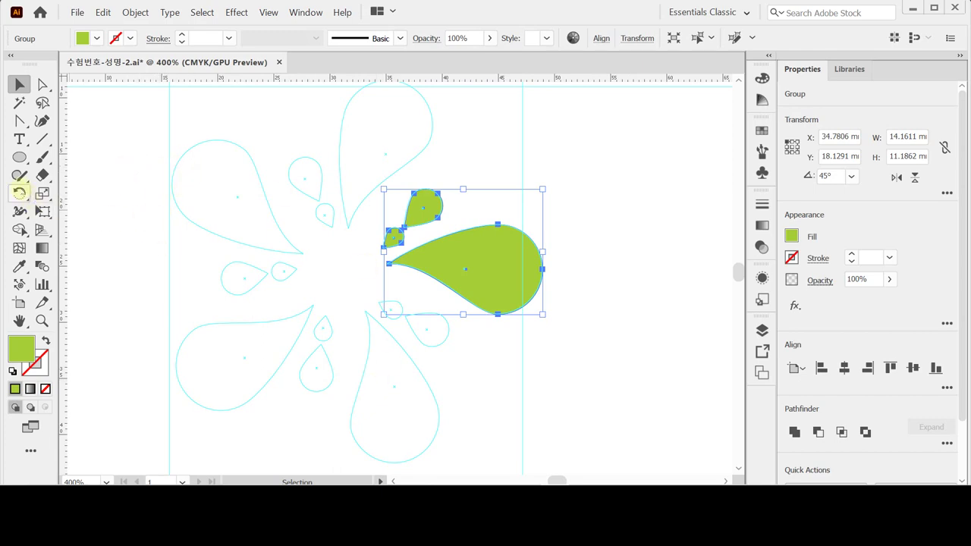
pyautogui.click(19, 192)
pyautogui.doubleClick(20, 192)
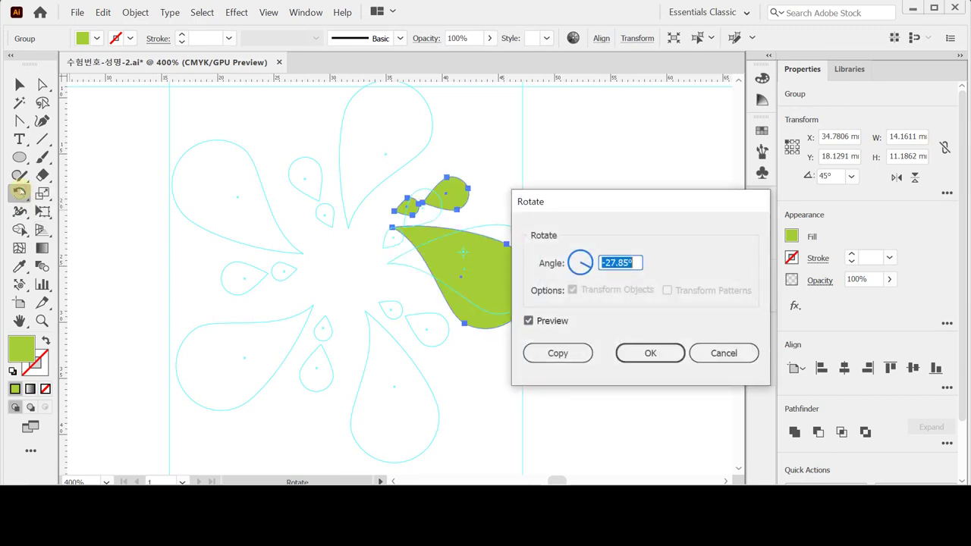
pyautogui.write('72')
pyautogui.click(685, 249)
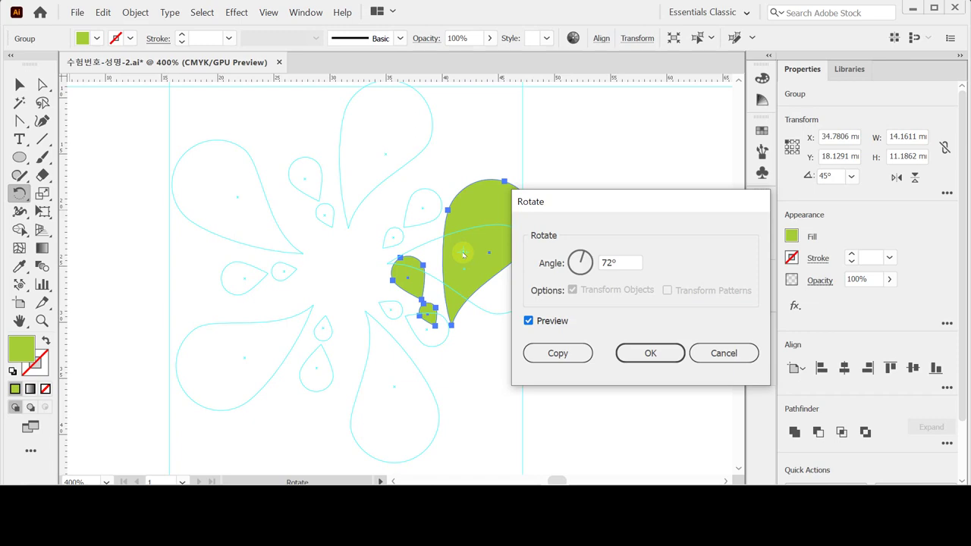
pyautogui.press('Return')
pyautogui.hotkey('ctrl', 'z')
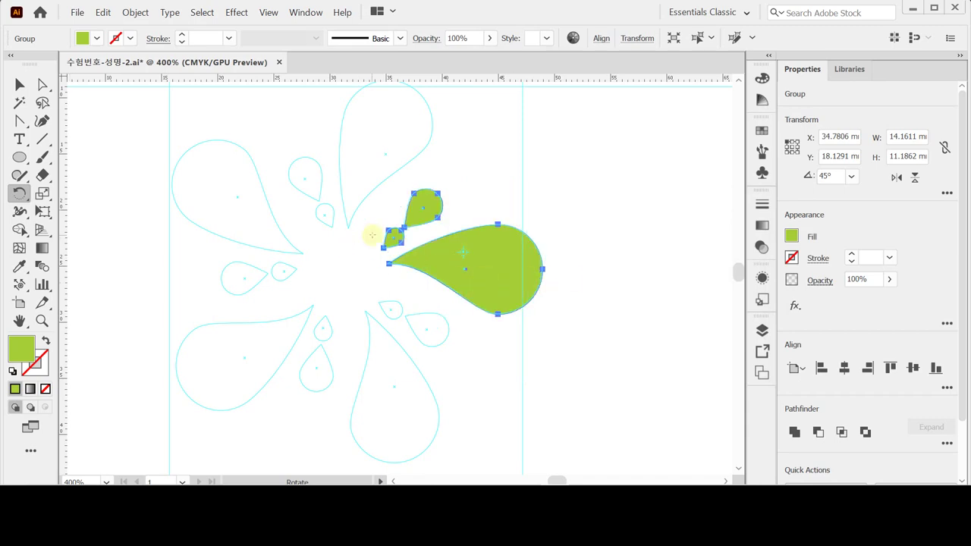
# - Try a freehand rotation of the droplet group about the center of the splash guides
pyautogui.click(344, 271)
pyautogui.moveTo(382, 286); pyautogui.dragTo(374, 216)
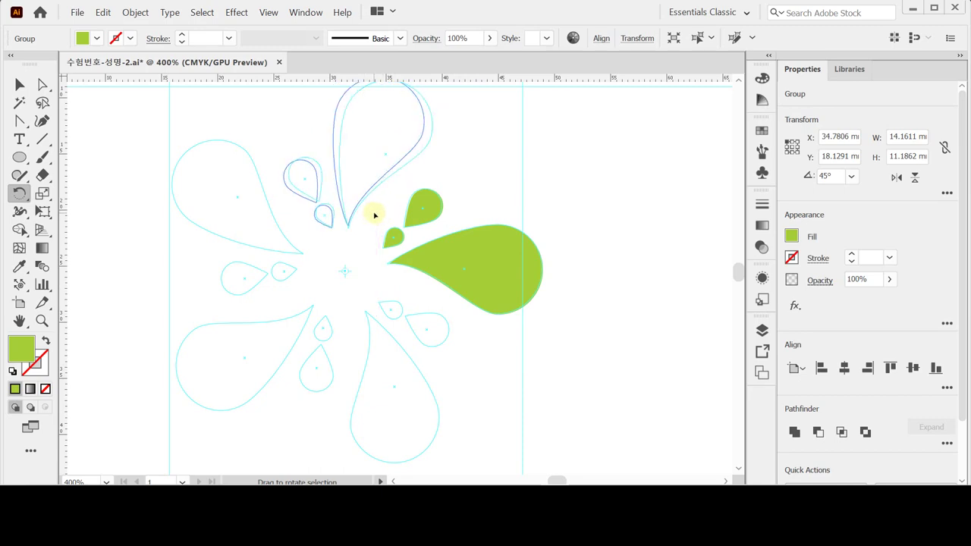
pyautogui.moveTo(374, 215); pyautogui.dragTo(365, 214)
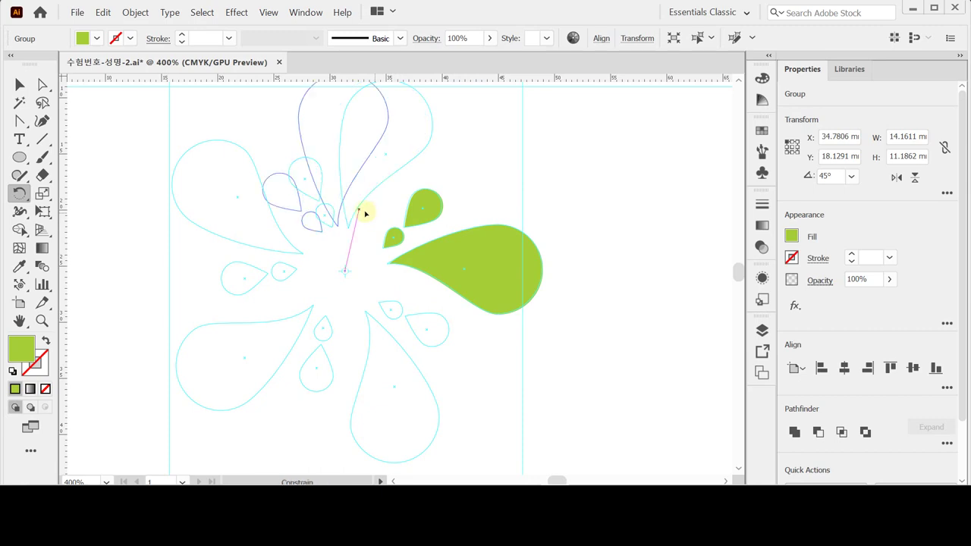
pyautogui.moveTo(365, 214); pyautogui.dragTo(391, 220)
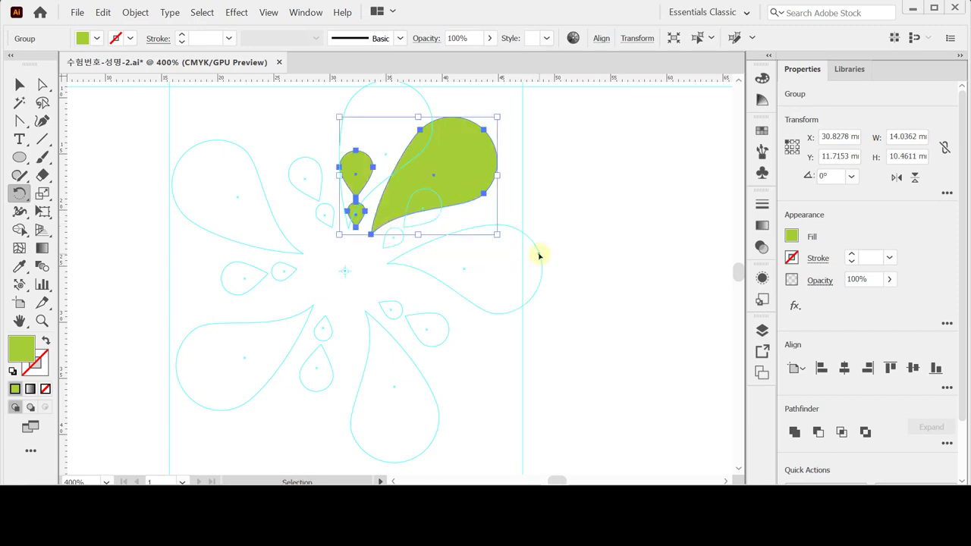
pyautogui.hotkey('ctrl', 'z')
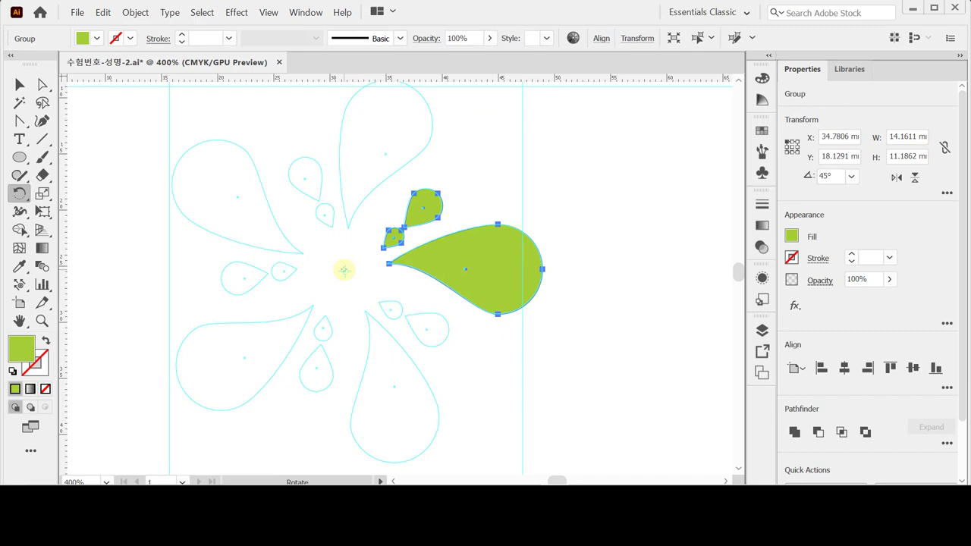
# - Make a copy of the droplet group rotated 72° about the center of the splash guides
pyautogui.keyDown('alt'); pyautogui.click(343, 270); pyautogui.keyUp('alt')
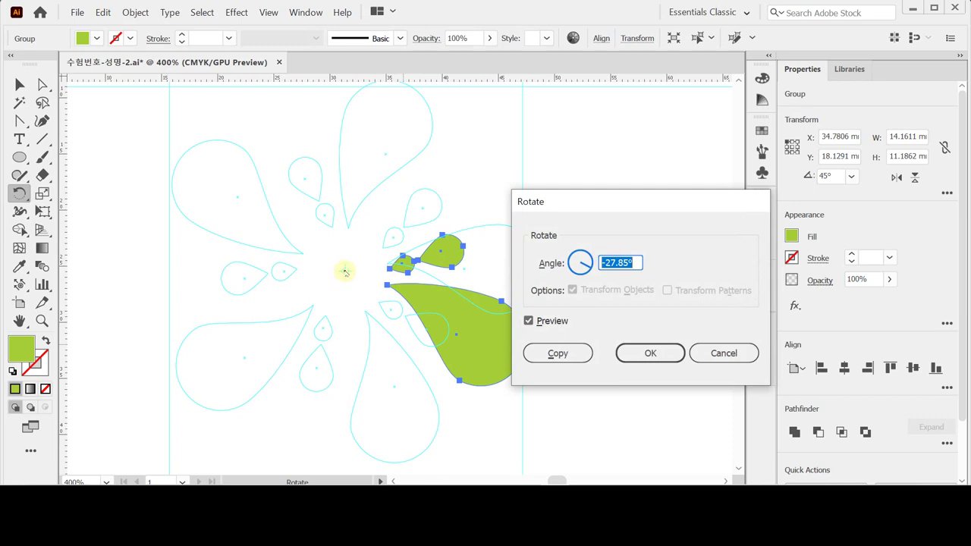
pyautogui.write('72')
pyautogui.press('Tab')
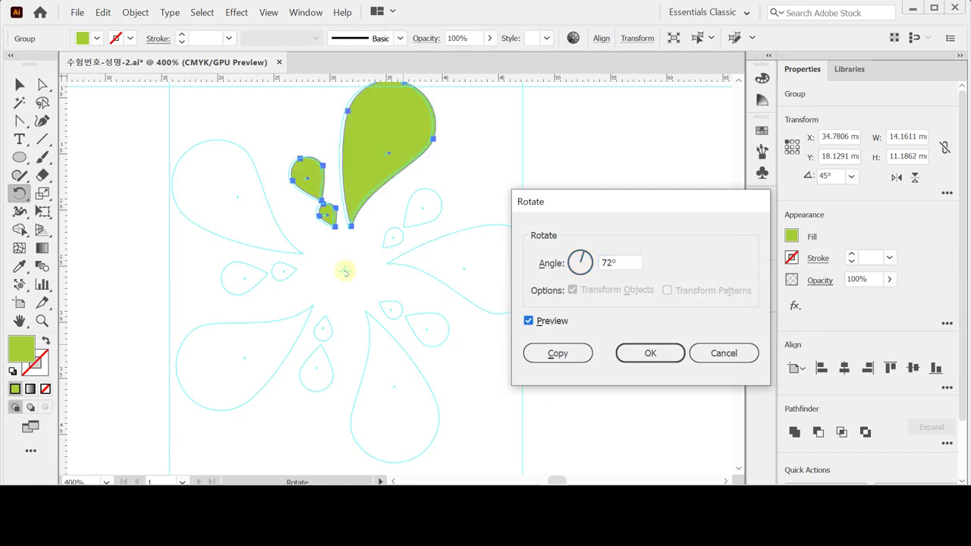
pyautogui.doubleClick(627, 262)
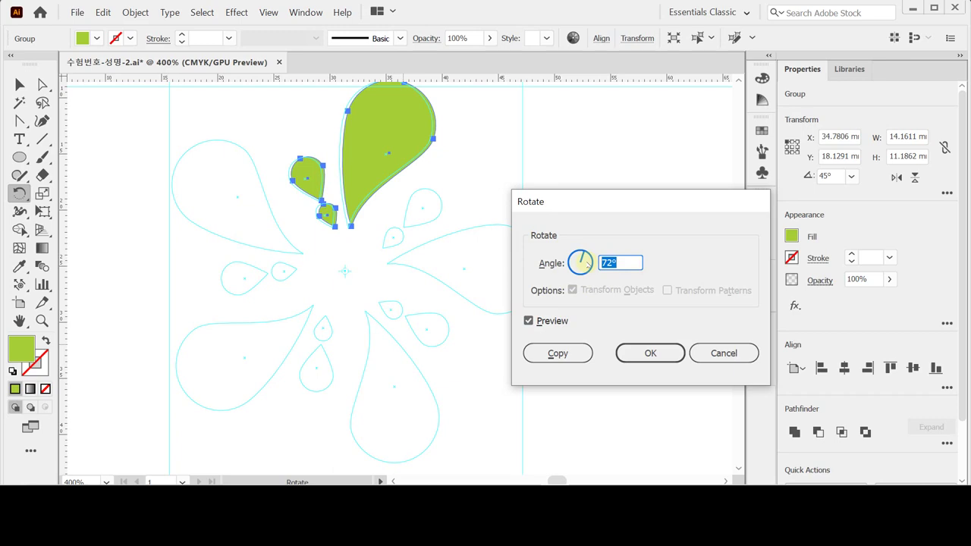
pyautogui.click(557, 353)
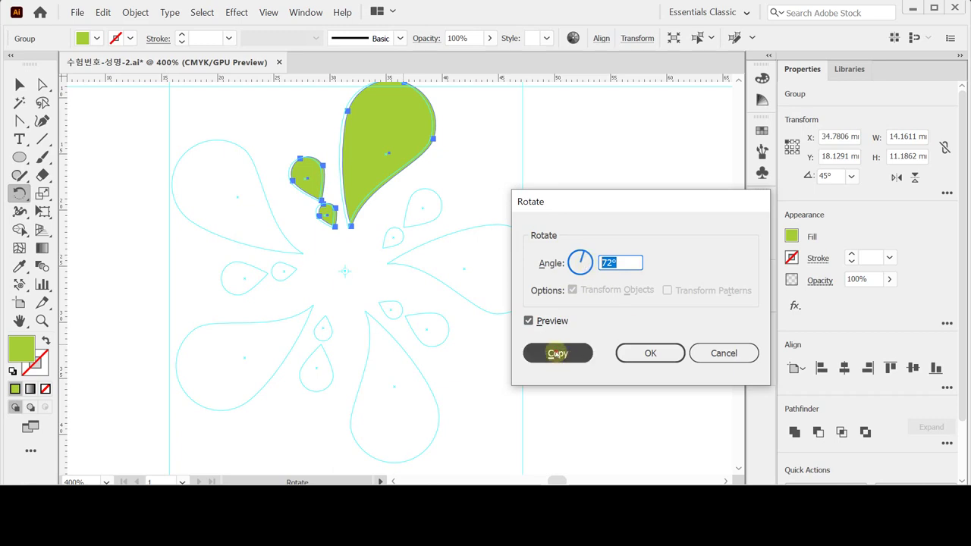
# - Repeat the rotated copy three more times to complete the five-part droplet splash
pyautogui.hotkey('ctrl', '-')
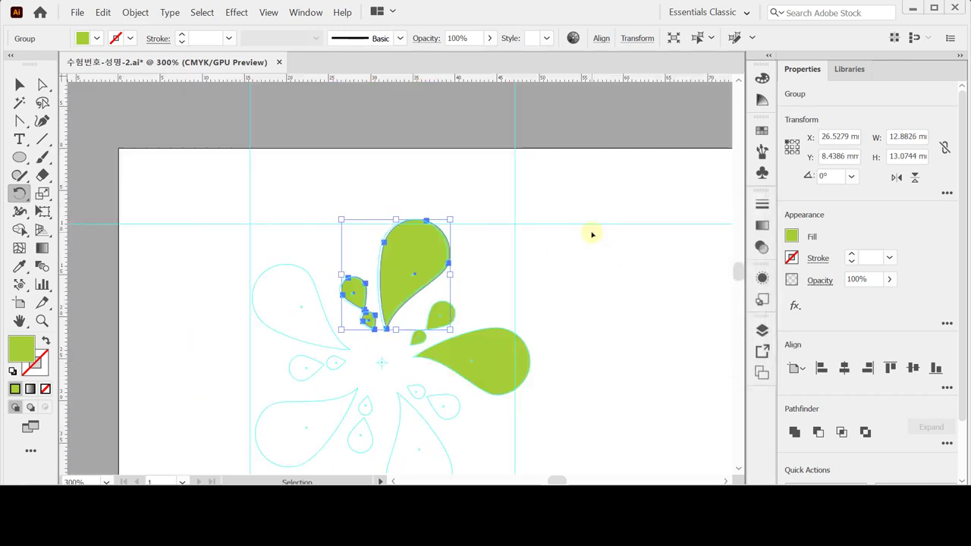
pyautogui.hotkey('ctrl', 'd')
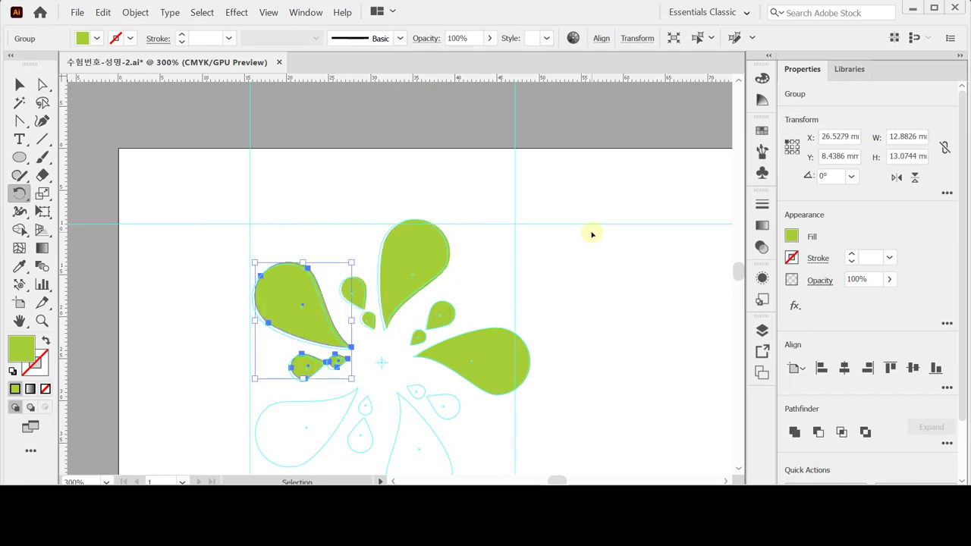
pyautogui.hotkey('ctrl', 'd')
pyautogui.hotkey('ctrl', 'd')
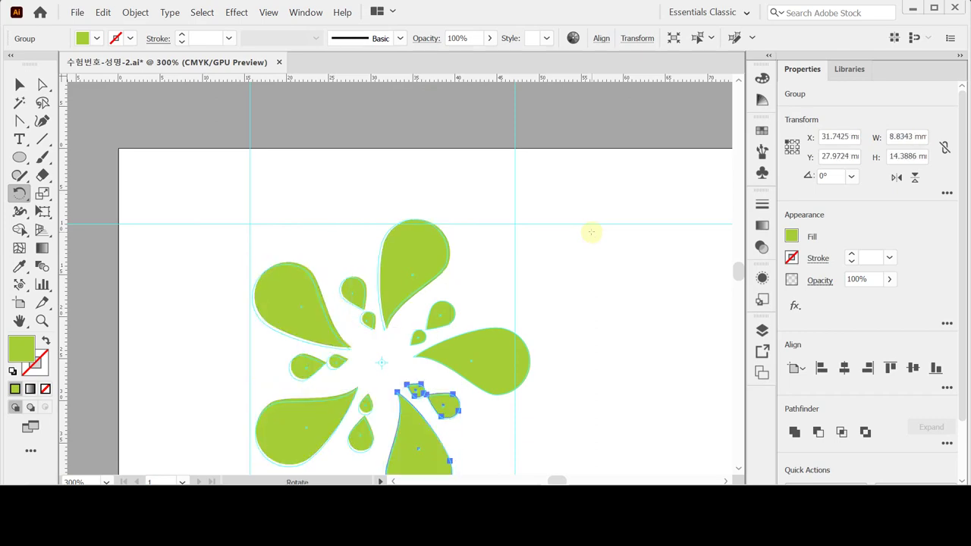
pyautogui.moveTo(453, 298); pyautogui.dragTo(430, 240)
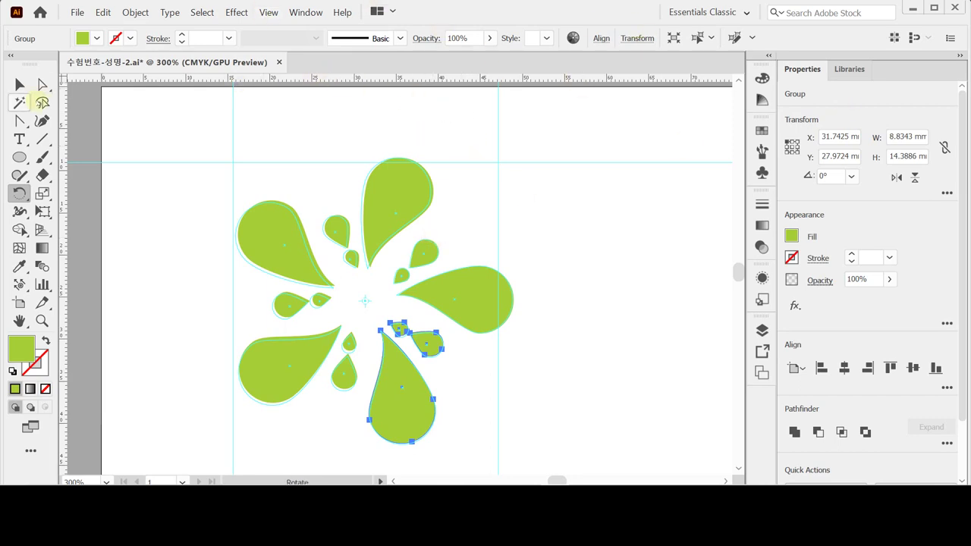
pyautogui.click(20, 84)
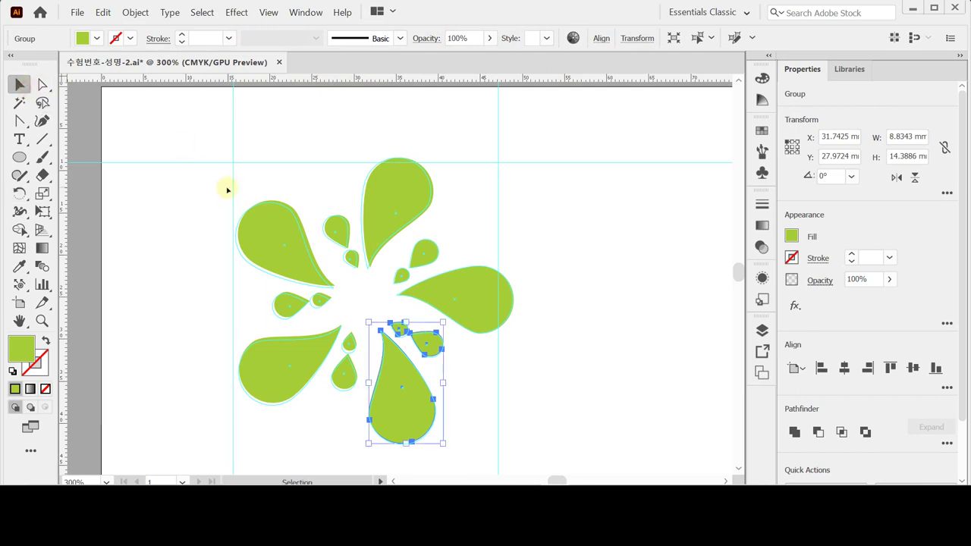
pyautogui.click(253, 152)
pyautogui.hotkey('ctrl', 'a')
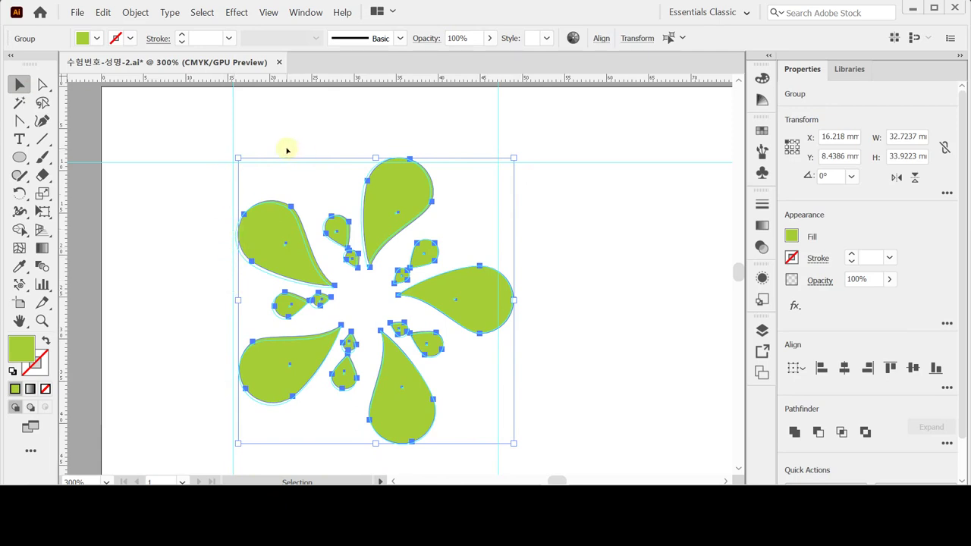
pyautogui.click(218, 179)
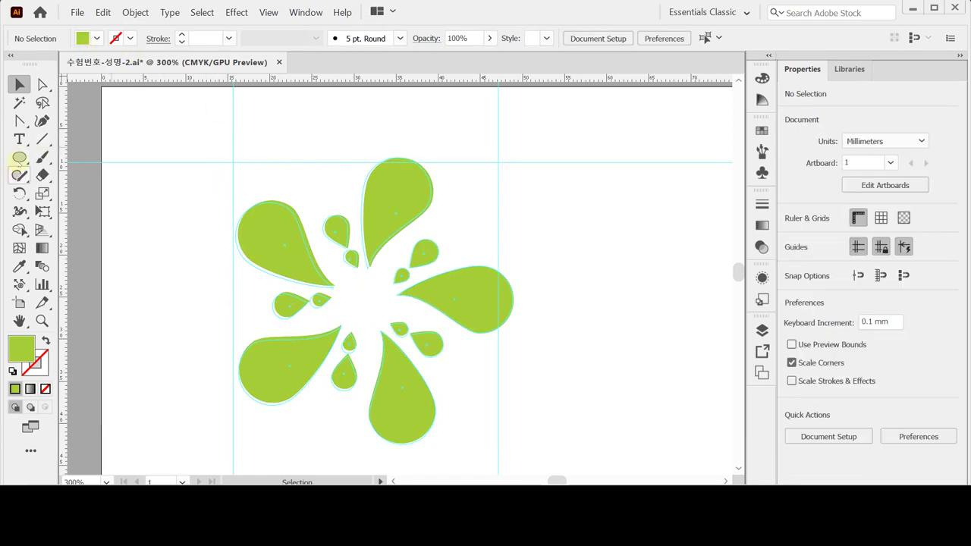
# - Draw a square about 37.5 mm wide around the whole splash and remove its fill and stroke
pyautogui.moveTo(19, 157); pyautogui.dragTo(83, 156)
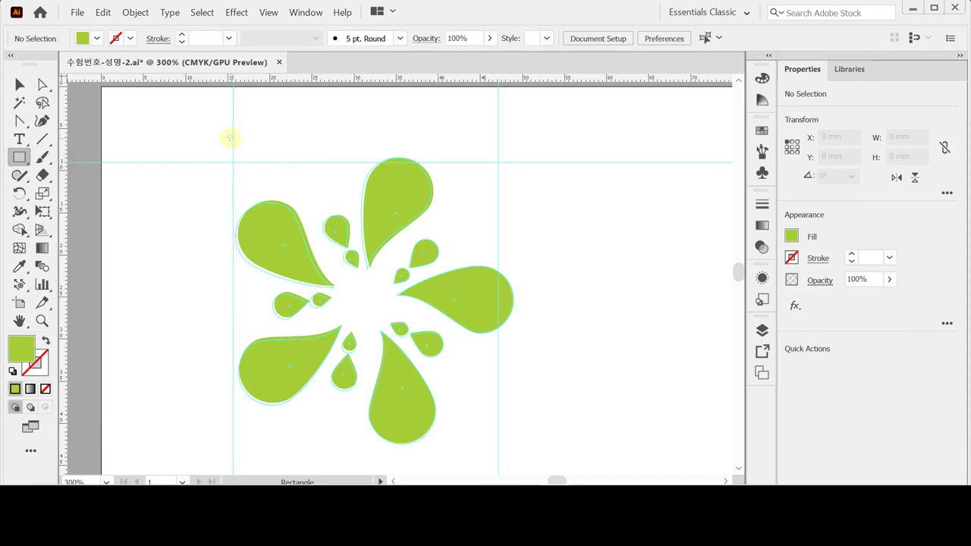
pyautogui.moveTo(226, 137)
pyautogui.mouseDown()
pyautogui.moveTo(464, 416)
pyautogui.moveTo(518, 444)
pyautogui.moveTo(496, 447)
pyautogui.moveTo(465, 427)
pyautogui.moveTo(486, 452)
pyautogui.mouseUp()
pyautogui.scroll(-1, 410, 315)
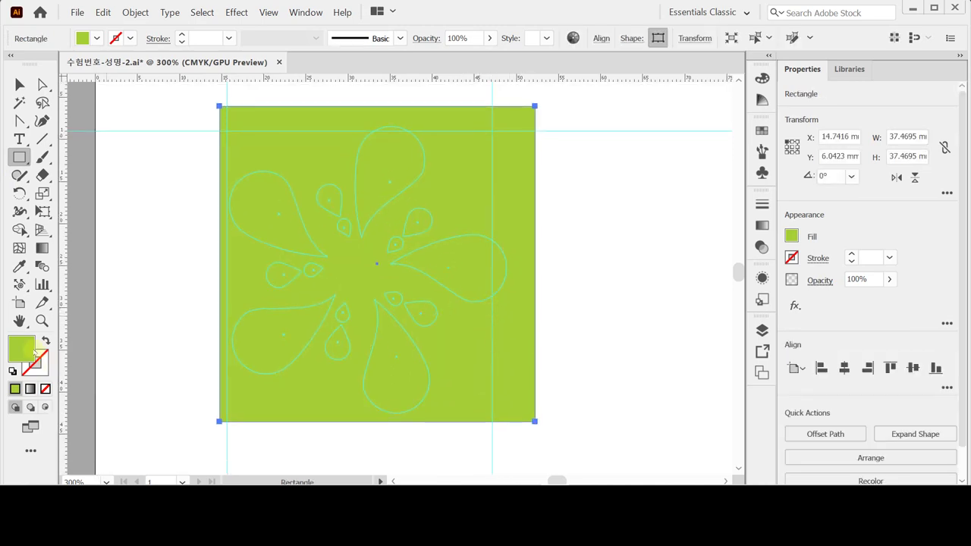
pyautogui.click(13, 370)
pyautogui.click(45, 389)
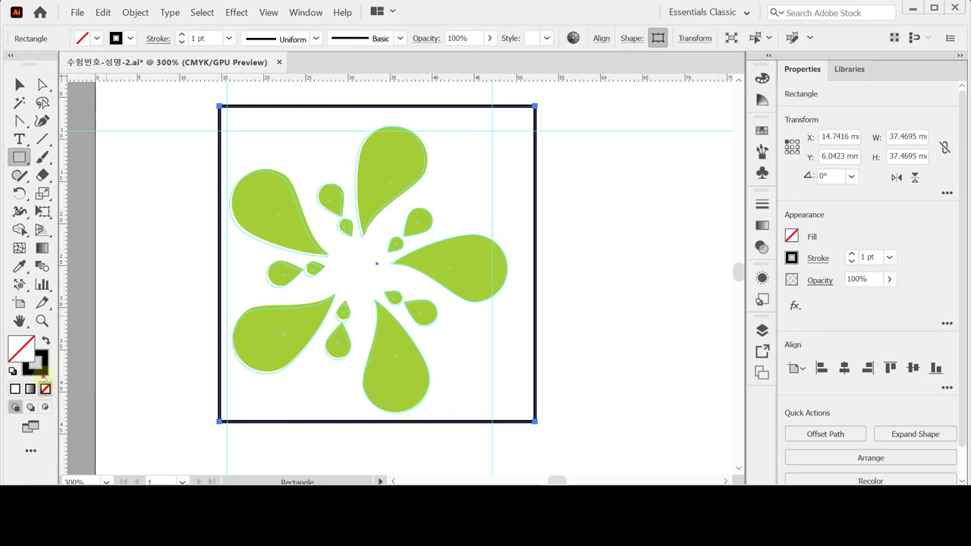
pyautogui.press('x')
pyautogui.click(45, 389)
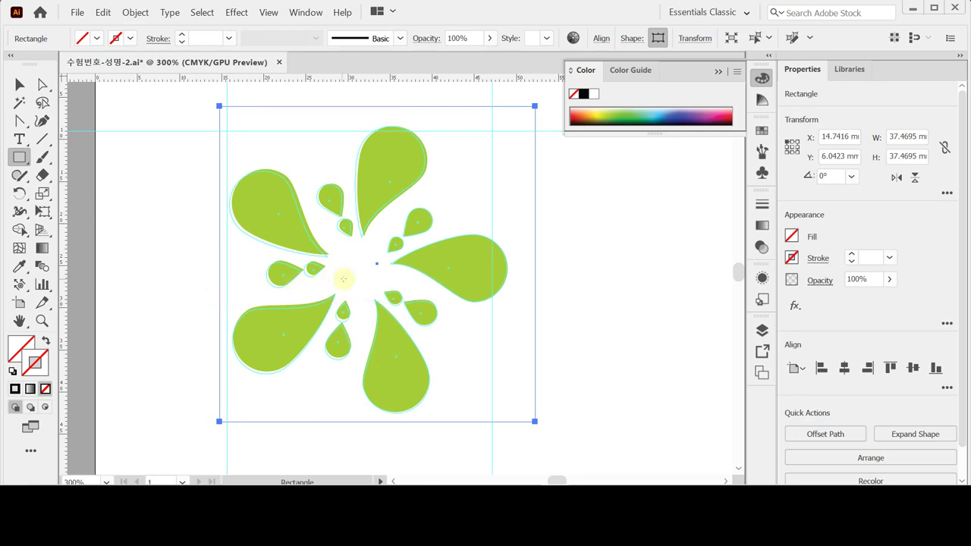
# - Nudge the invisible square to about X 13.14 mm, Y 6.14 mm so it is centered around the splash
pyautogui.moveTo(346, 279); pyautogui.dragTo(361, 283)
pyautogui.press('Down')
pyautogui.press('Left')
pyautogui.press('Left')
pyautogui.press('Left')
pyautogui.press('Left')
pyautogui.press('Left')
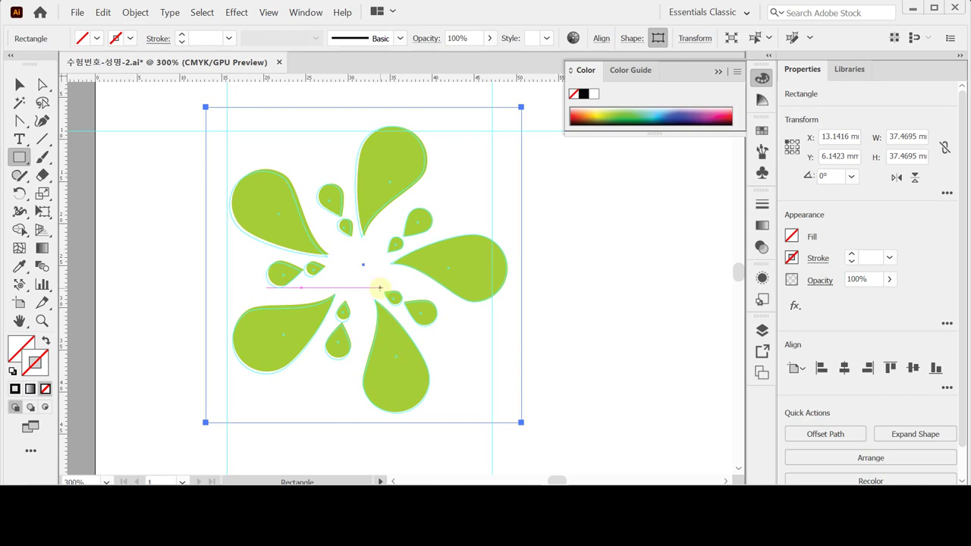
# - Make a new pattern from all the droplet groups together with the invisible square
pyautogui.hotkey('ctrl', 'a')
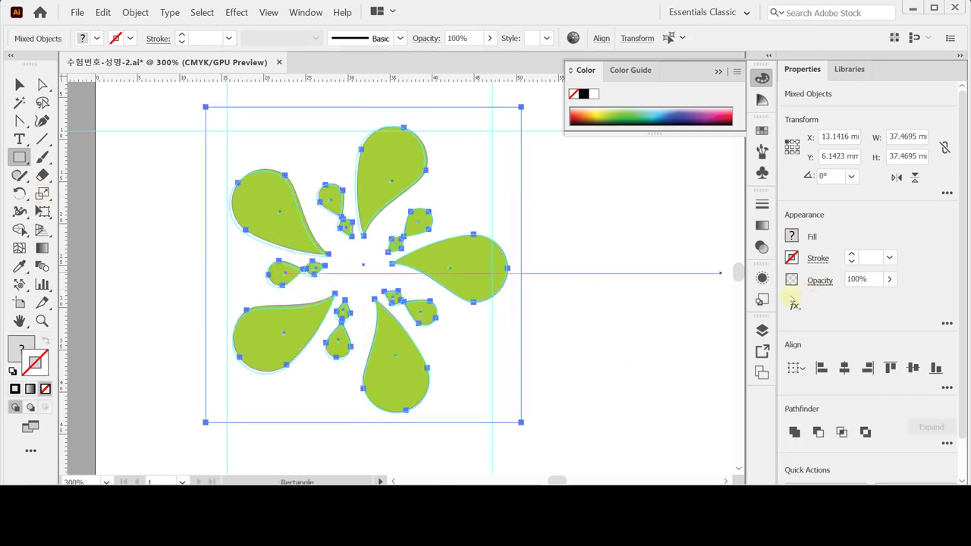
pyautogui.click(135, 12)
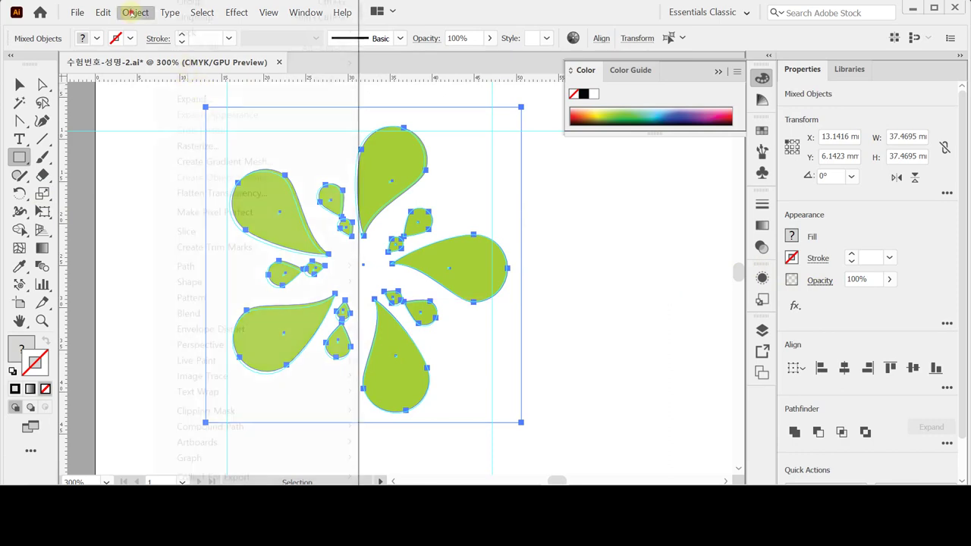
pyautogui.moveTo(231, 296)
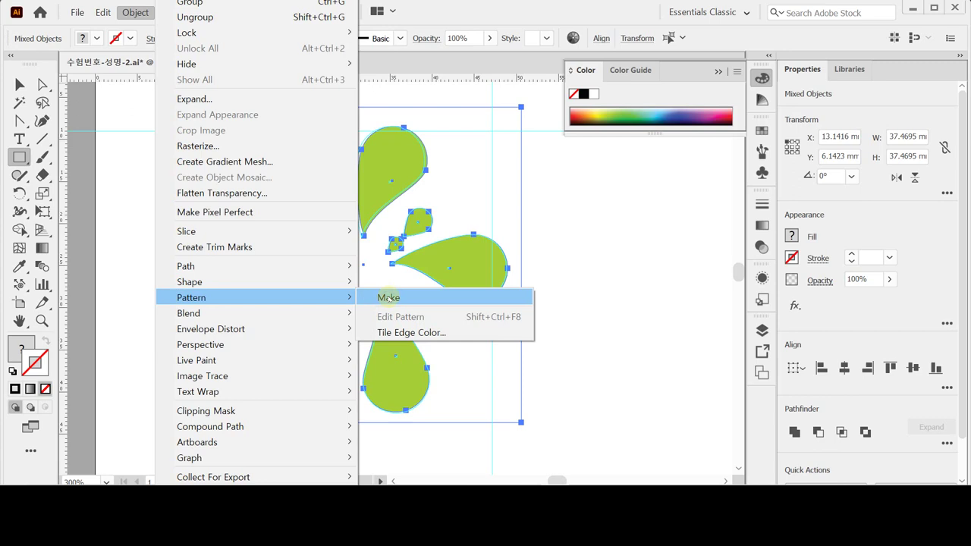
pyautogui.click(388, 298)
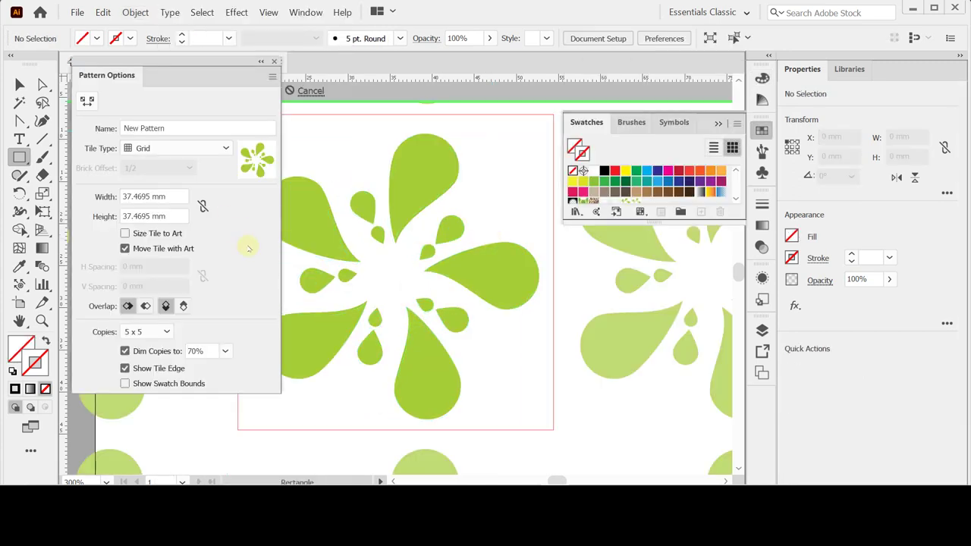
# - Name the new pattern 우유 방울
pyautogui.keyDown('ctrl'); pyautogui.keyDown('alt'); pyautogui.click(473, 303); pyautogui.keyUp('alt'); pyautogui.keyUp('ctrl')
pyautogui.keyDown('ctrl'); pyautogui.keyDown('alt'); pyautogui.click(474, 310); pyautogui.keyUp('alt'); pyautogui.keyUp('ctrl')
pyautogui.keyDown('ctrl'); pyautogui.keyDown('alt'); pyautogui.click(455, 312); pyautogui.keyUp('alt'); pyautogui.keyUp('ctrl')
pyautogui.moveTo(455, 311); pyautogui.dragTo(522, 296)
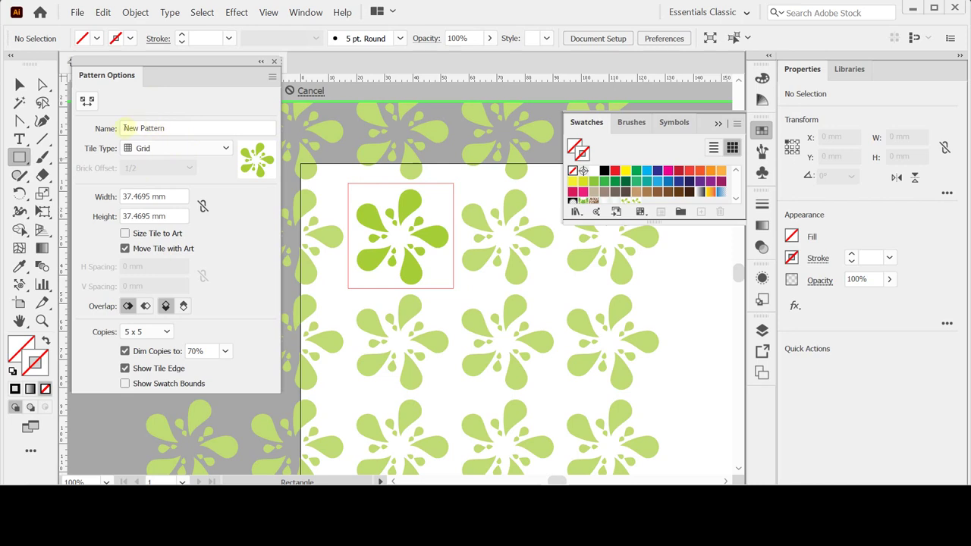
pyautogui.click(179, 128)
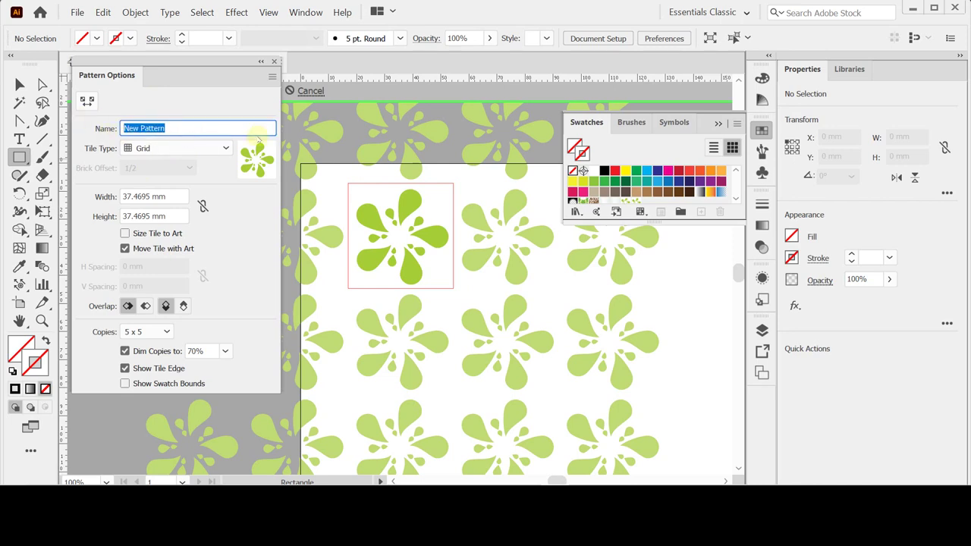
pyautogui.write('우유 패')
pyautogui.write('ㅏㅇ')
pyautogui.write('울')
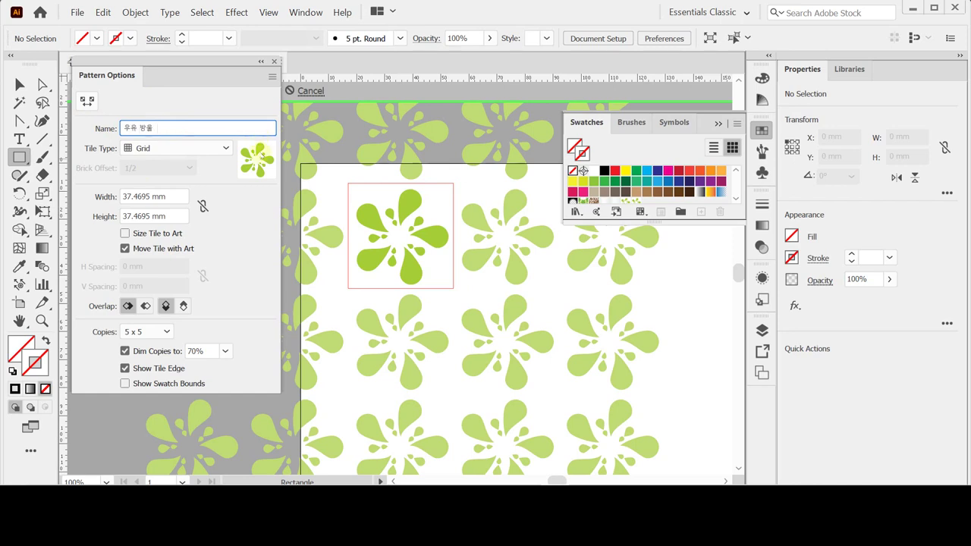
pyautogui.click(96, 151)
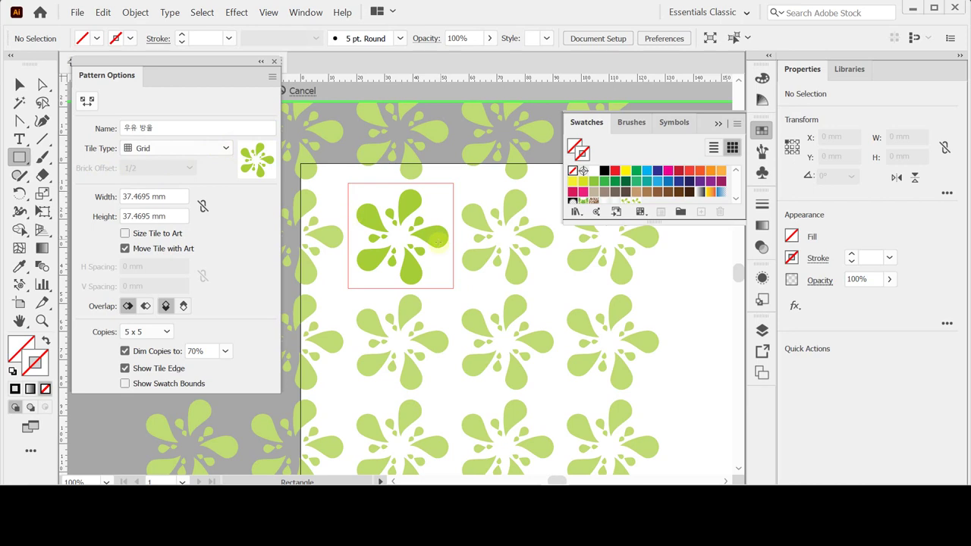
pyautogui.moveTo(455, 283); pyautogui.dragTo(349, 284)
# - Preview the Brick by Row, Brick by Column and Hex by Column tile types for the pattern, then return to Grid
pyautogui.click(226, 148)
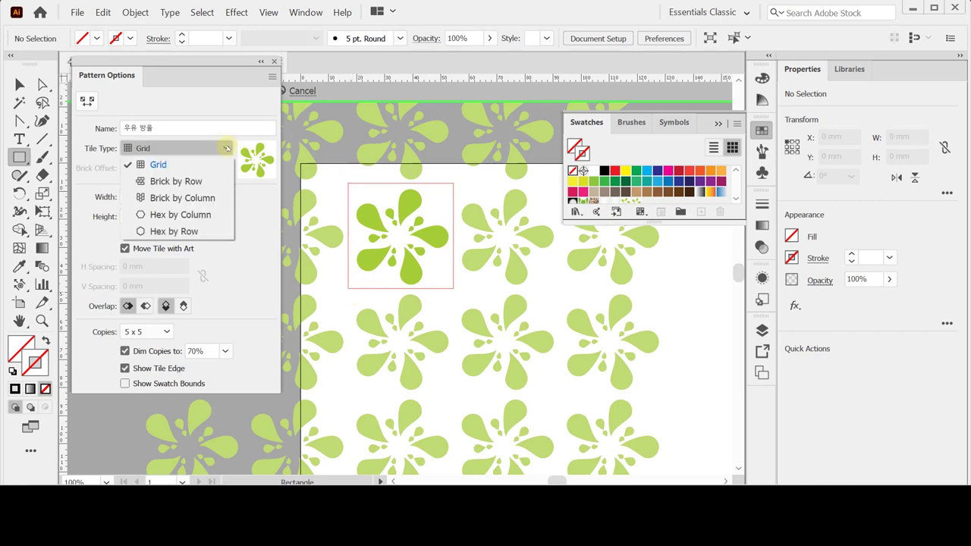
pyautogui.click(216, 182)
pyautogui.click(226, 148)
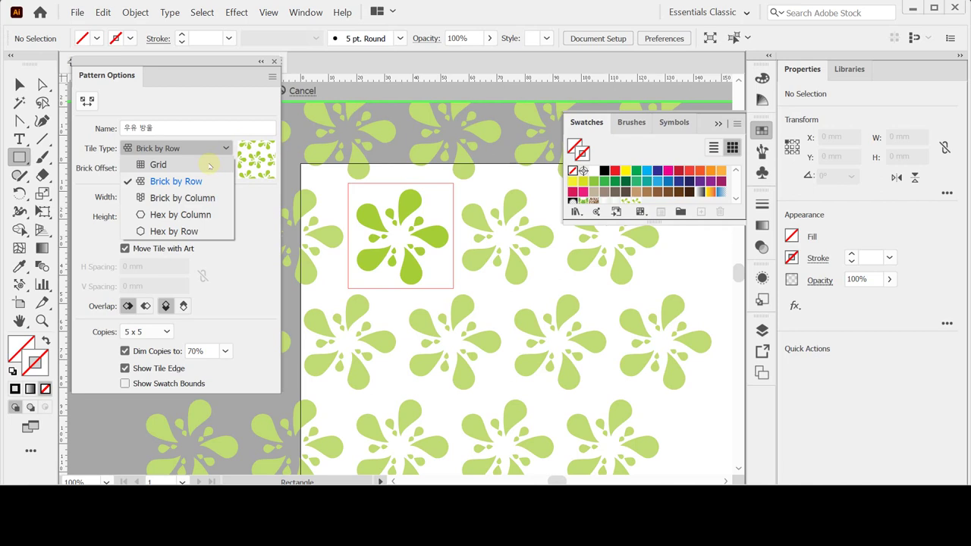
pyautogui.click(210, 166)
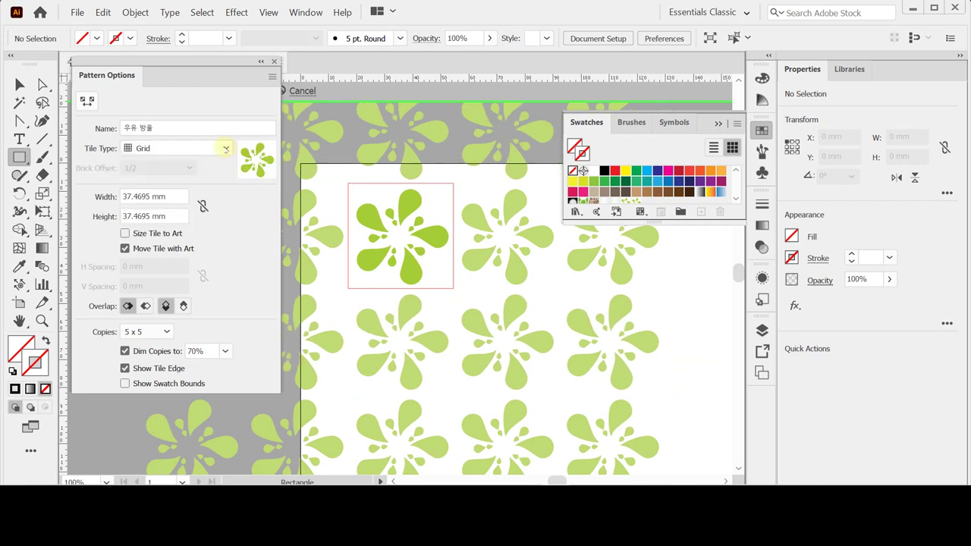
pyautogui.click(225, 148)
pyautogui.click(215, 199)
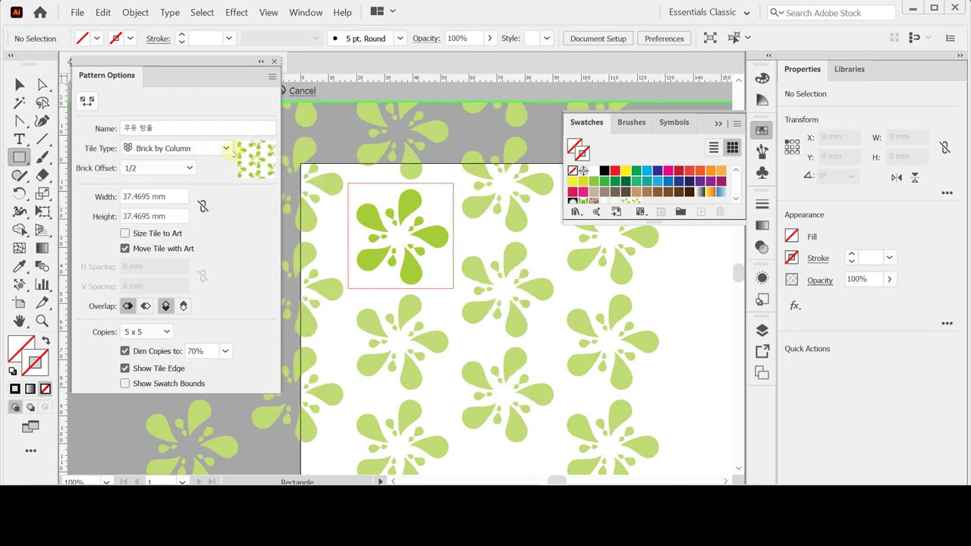
pyautogui.click(226, 148)
pyautogui.click(203, 215)
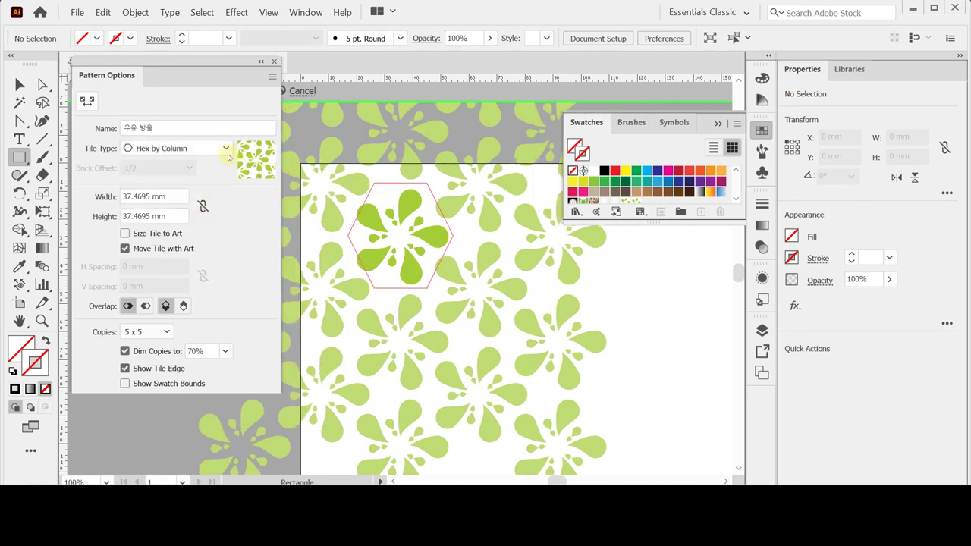
pyautogui.click(226, 149)
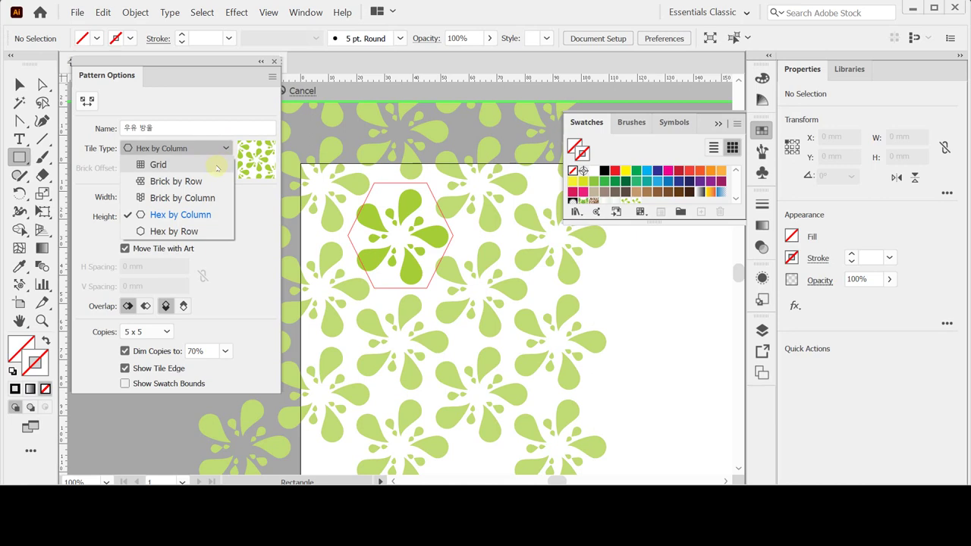
pyautogui.click(216, 166)
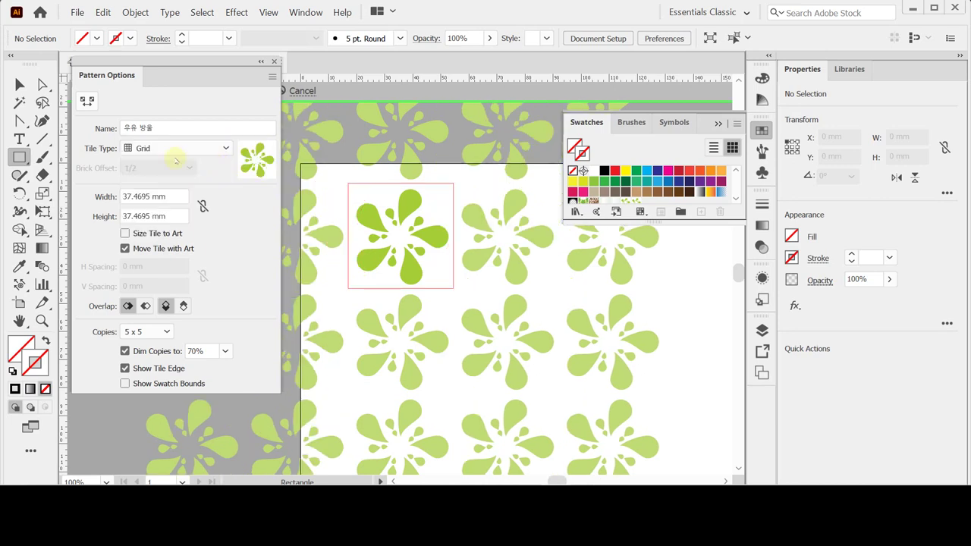
# - Finish editing the droplet pattern and leave pattern editing mode
pyautogui.moveTo(99, 65); pyautogui.dragTo(110, 93)
pyautogui.press('Escape')
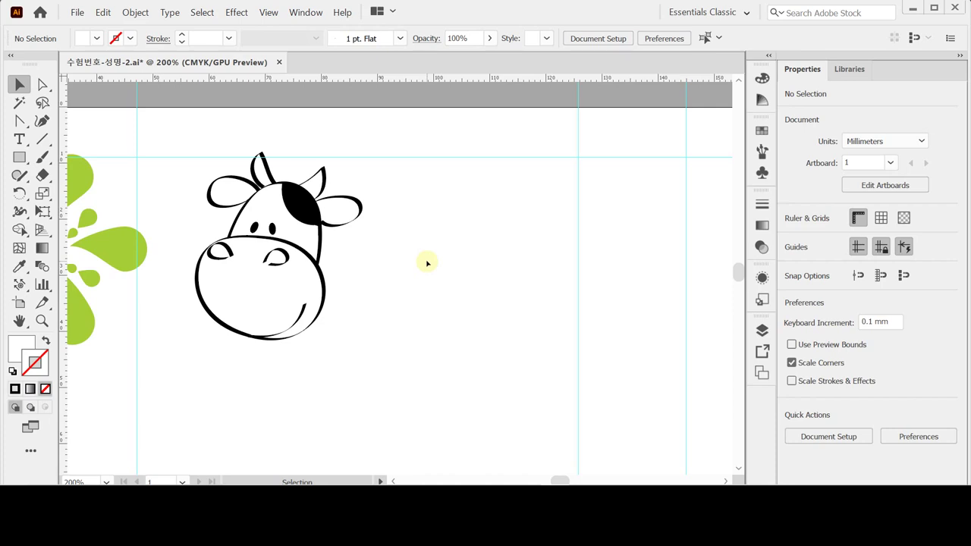
# - Trace the cow's head outline with the Pen tool along the guide sketch, using the default white fill and 1 pt black stroke
pyautogui.click(20, 122)
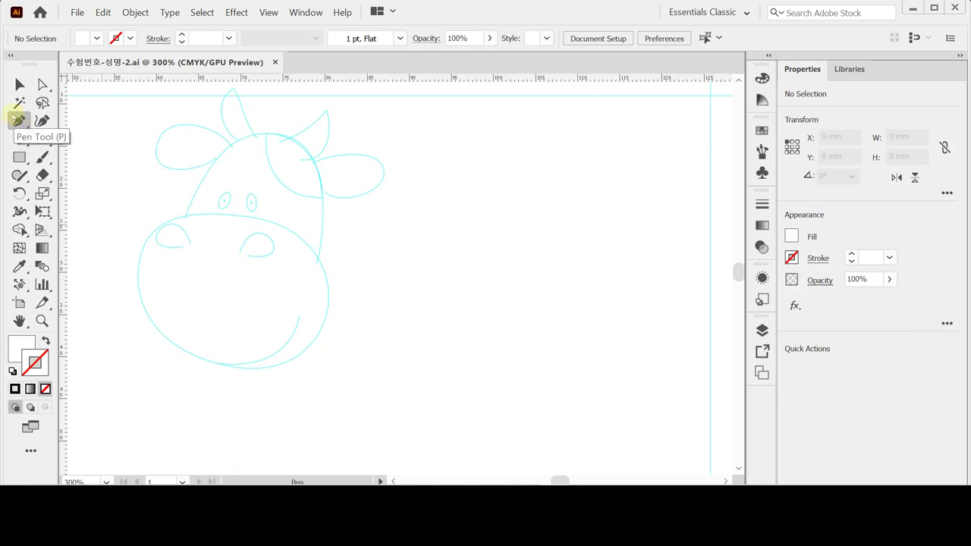
pyautogui.click(12, 371)
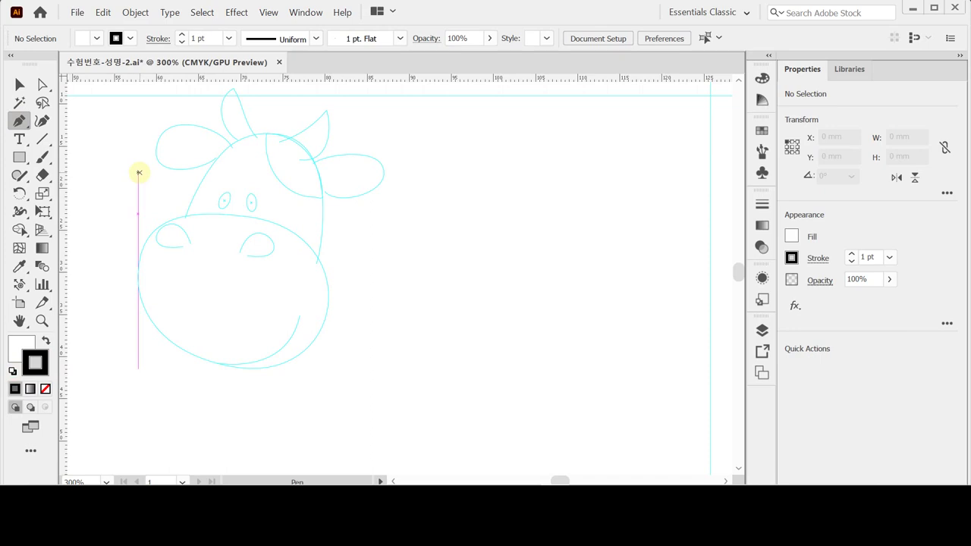
pyautogui.press('capslock')
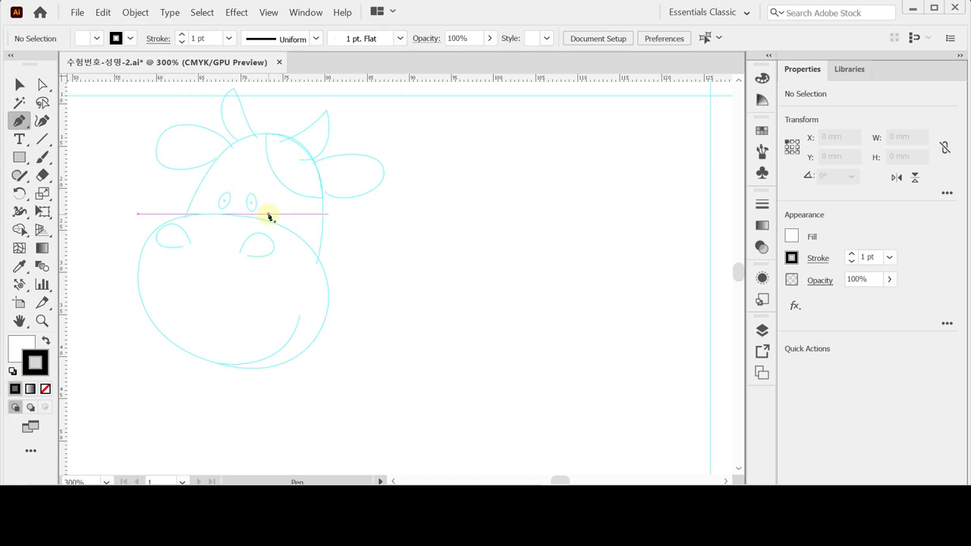
pyautogui.scroll(2, 220, 232)
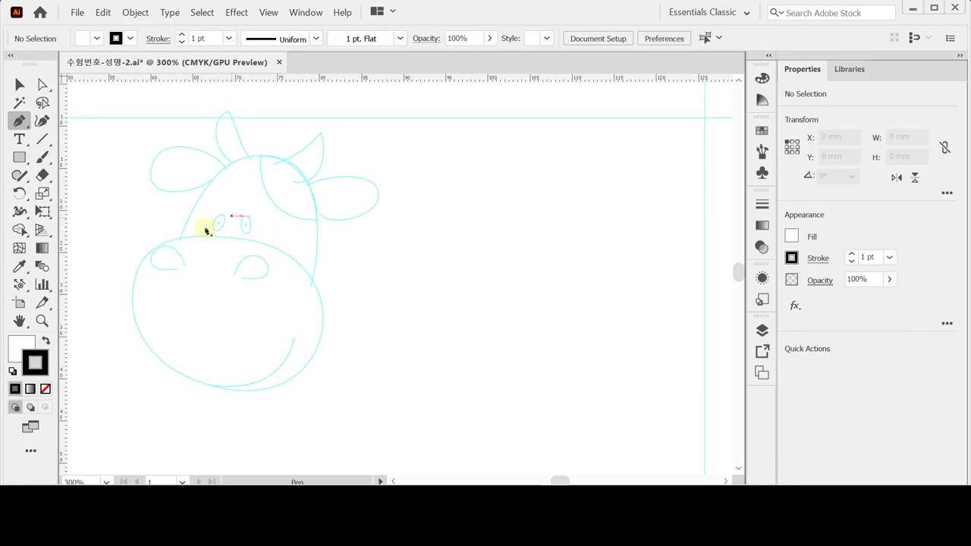
pyautogui.click(176, 242)
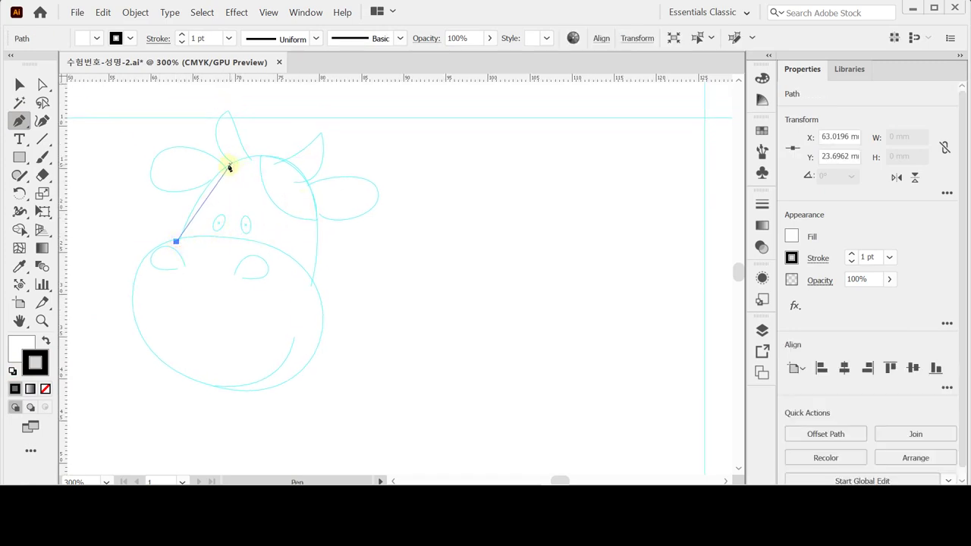
pyautogui.moveTo(229, 164); pyautogui.dragTo(249, 158)
pyautogui.moveTo(255, 157); pyautogui.dragTo(255, 156)
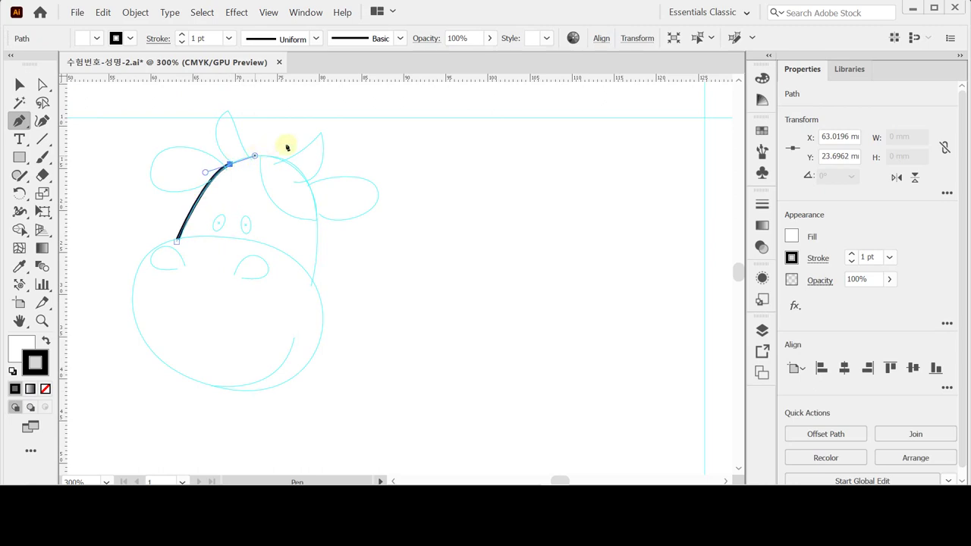
pyautogui.moveTo(280, 159); pyautogui.dragTo(294, 164)
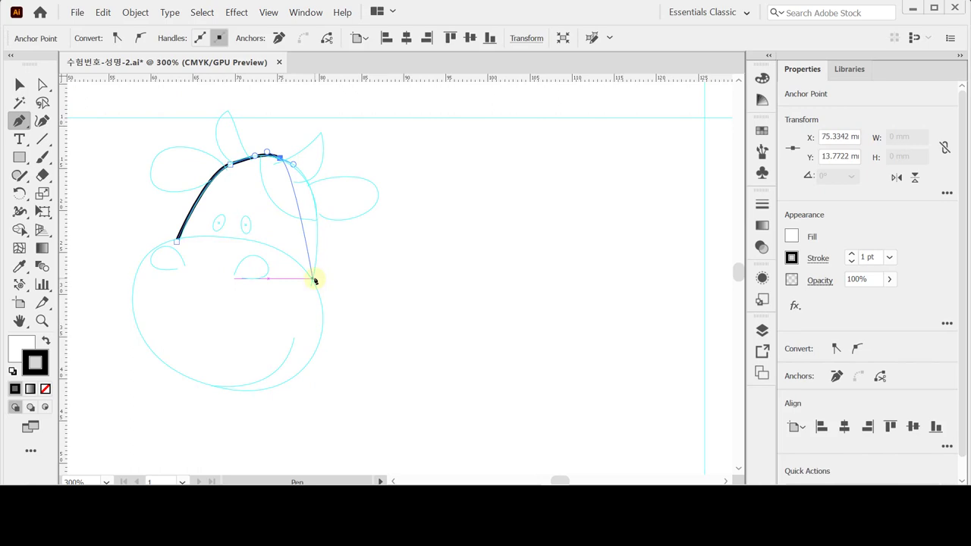
pyautogui.moveTo(313, 282); pyautogui.dragTo(292, 381)
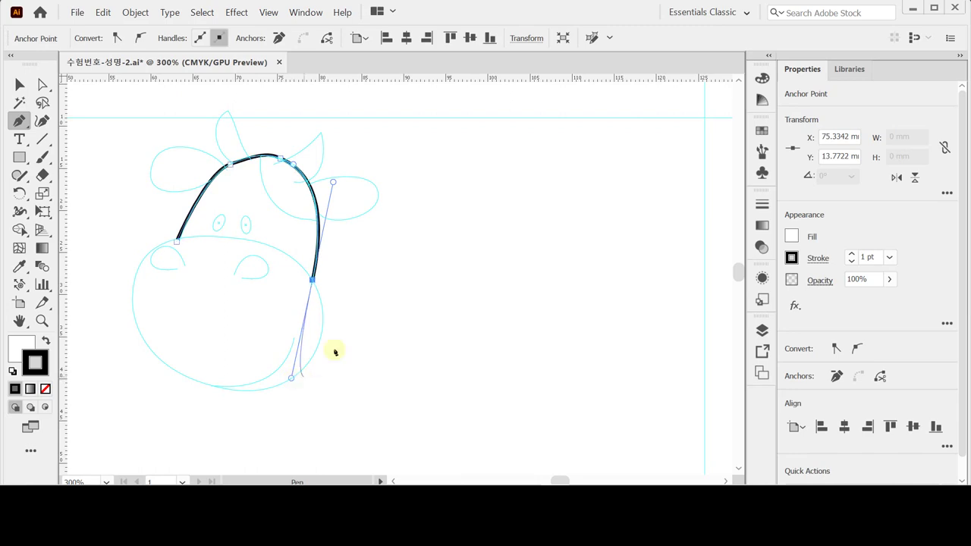
pyautogui.keyDown('ctrl'); pyautogui.click(381, 265); pyautogui.keyUp('ctrl')
# - Refine the curve at the top of the head outline and its lower right end to match the guide sketch
pyautogui.keyDown('ctrl'); pyautogui.click(278, 157); pyautogui.keyUp('ctrl')
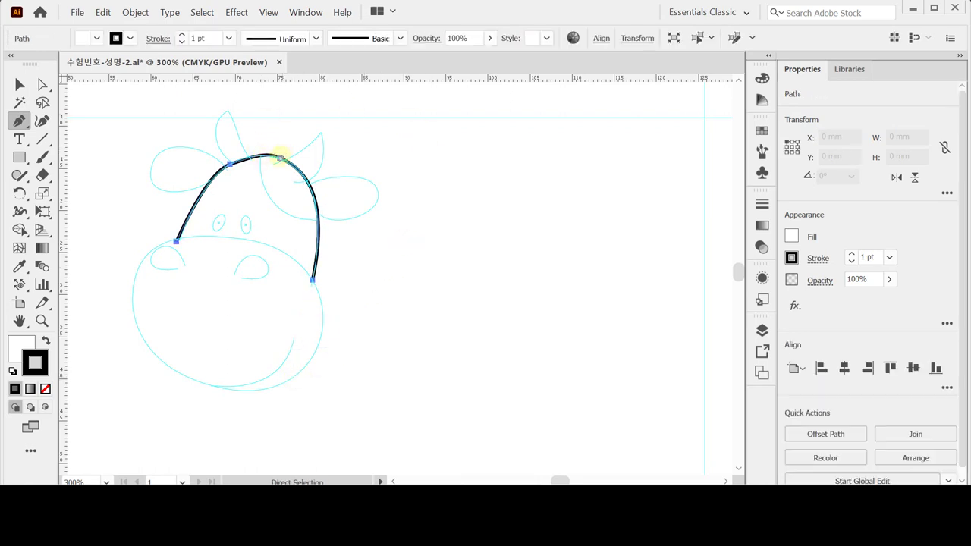
pyautogui.moveTo(279, 156); pyautogui.dragTo(250, 156)
pyautogui.hotkey('ctrl', 'z')
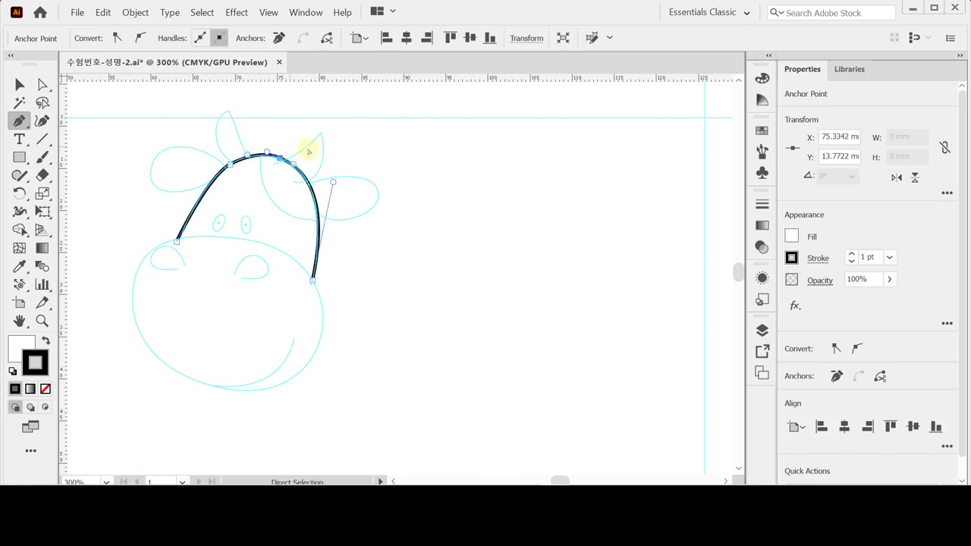
pyautogui.keyDown('ctrl'); pyautogui.click(418, 262); pyautogui.keyUp('ctrl')
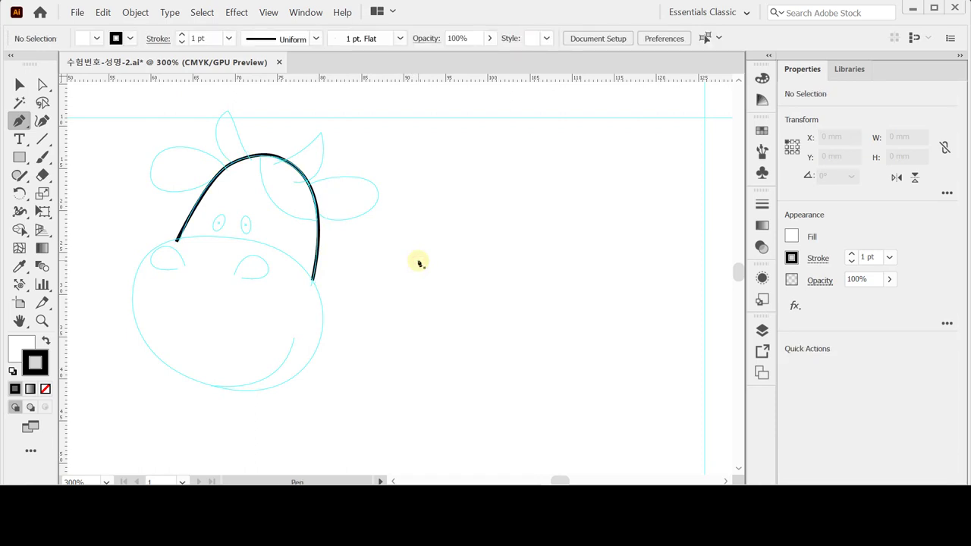
pyautogui.scroll(-1, 402, 250)
pyautogui.keyDown('ctrl'); pyautogui.click(317, 261); pyautogui.keyUp('ctrl')
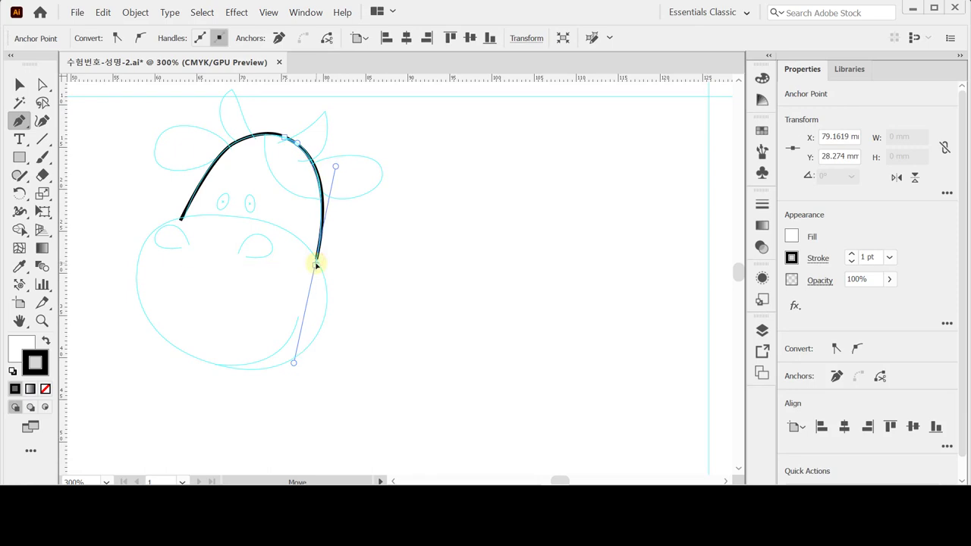
pyautogui.moveTo(335, 166); pyautogui.dragTo(338, 163)
pyautogui.keyDown('ctrl'); pyautogui.click(409, 235); pyautogui.keyUp('ctrl')
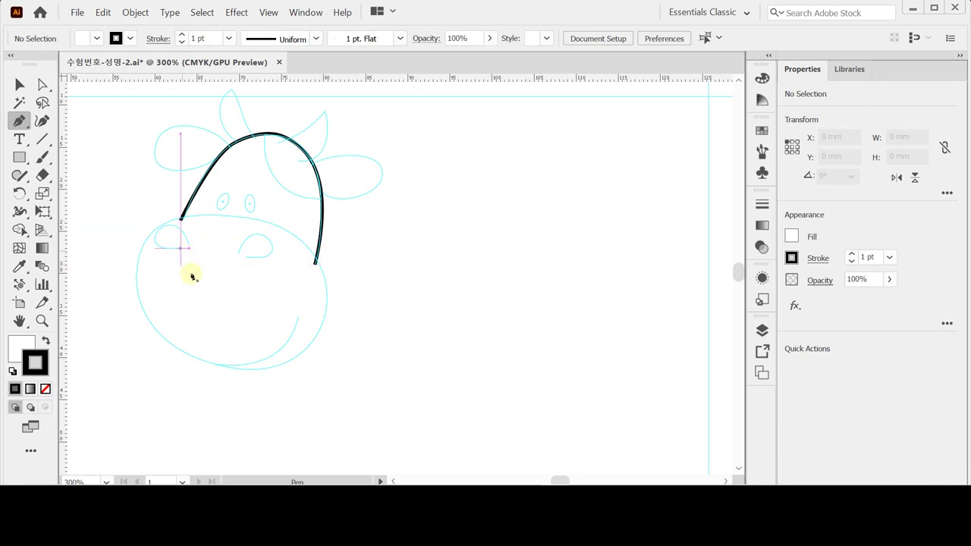
# - Trace the cow's large muzzle as a closed Pen path following the guide sketch
pyautogui.click(171, 221)
pyautogui.moveTo(239, 218); pyautogui.dragTo(260, 224)
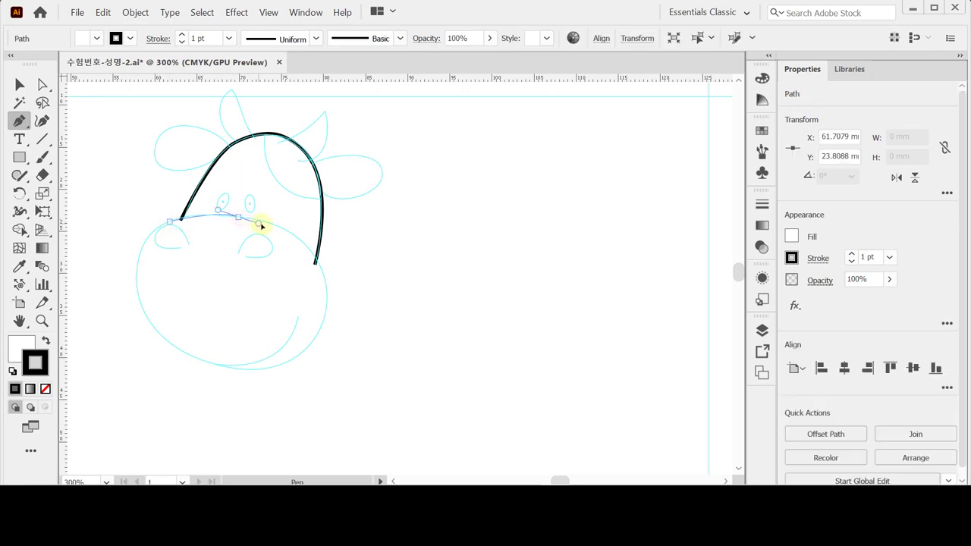
pyautogui.moveTo(327, 301); pyautogui.dragTo(327, 370)
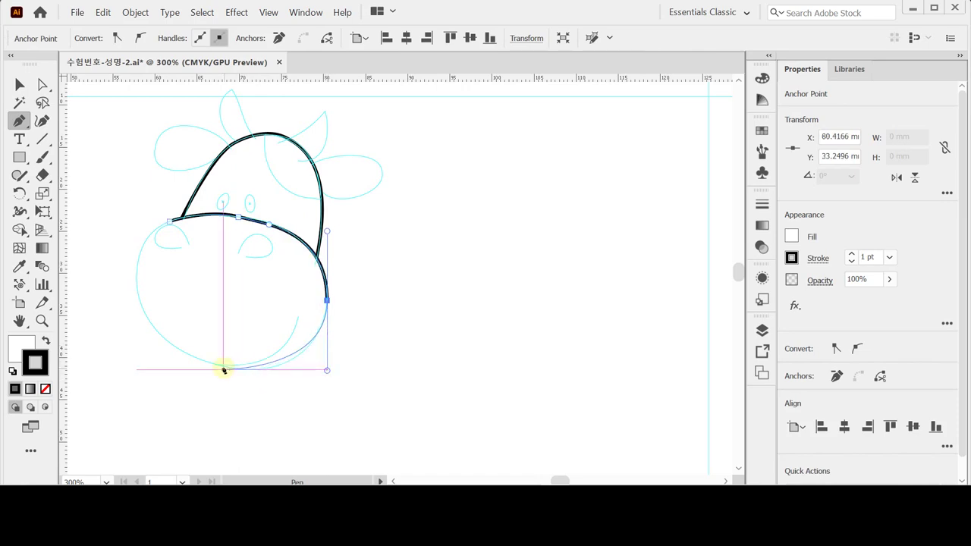
pyautogui.moveTo(220, 366); pyautogui.dragTo(183, 360)
pyautogui.moveTo(135, 278); pyautogui.dragTo(138, 229)
pyautogui.click(173, 222)
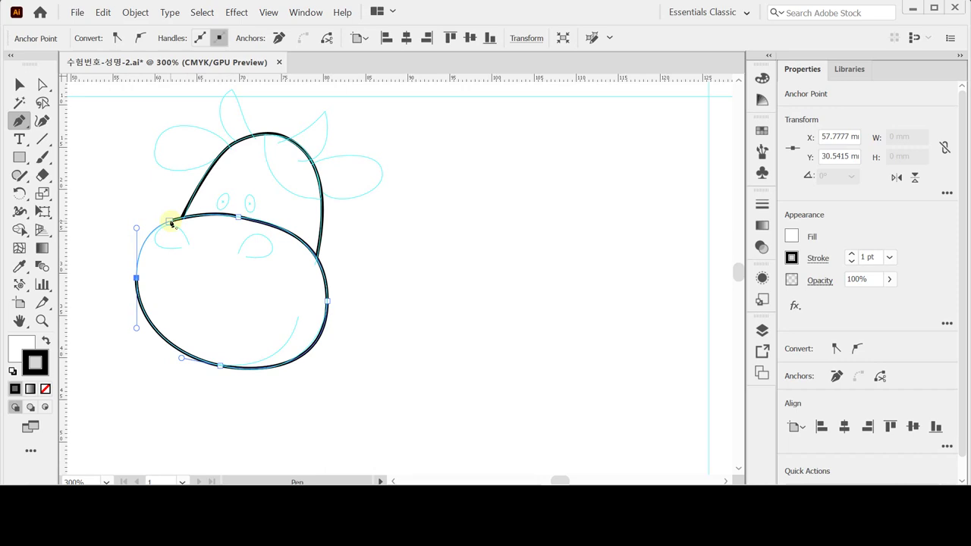
pyautogui.click(172, 223)
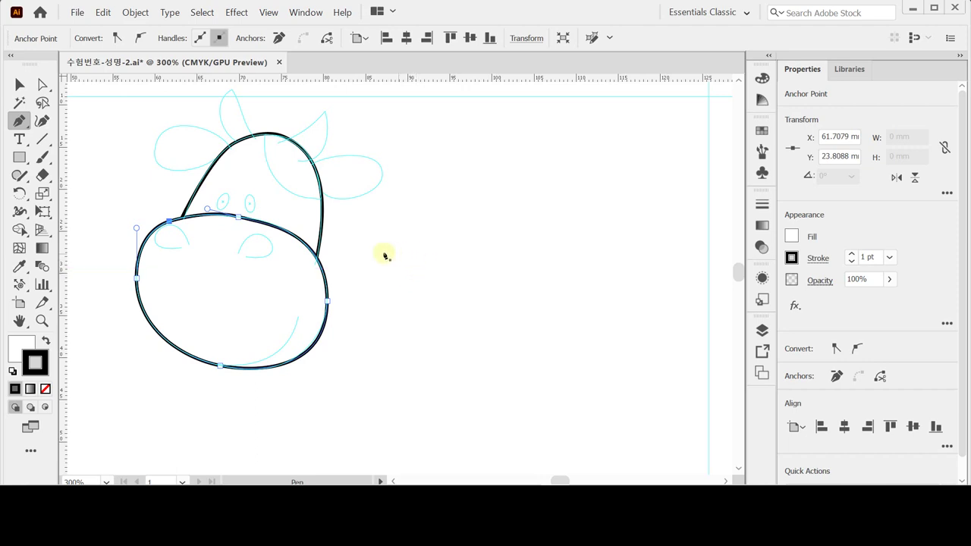
pyautogui.moveTo(382, 238); pyautogui.dragTo(389, 282)
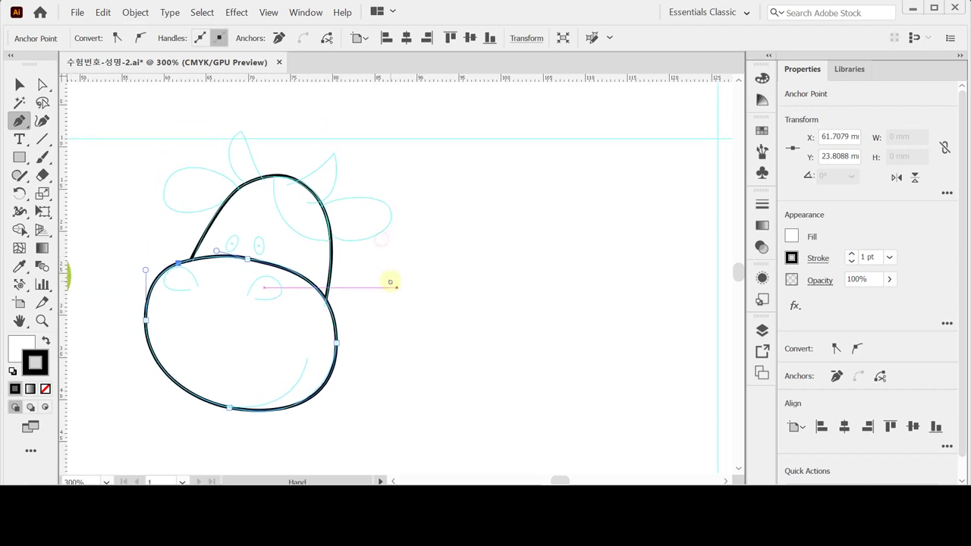
pyautogui.keyDown('ctrl'); pyautogui.click(444, 232); pyautogui.keyUp('ctrl')
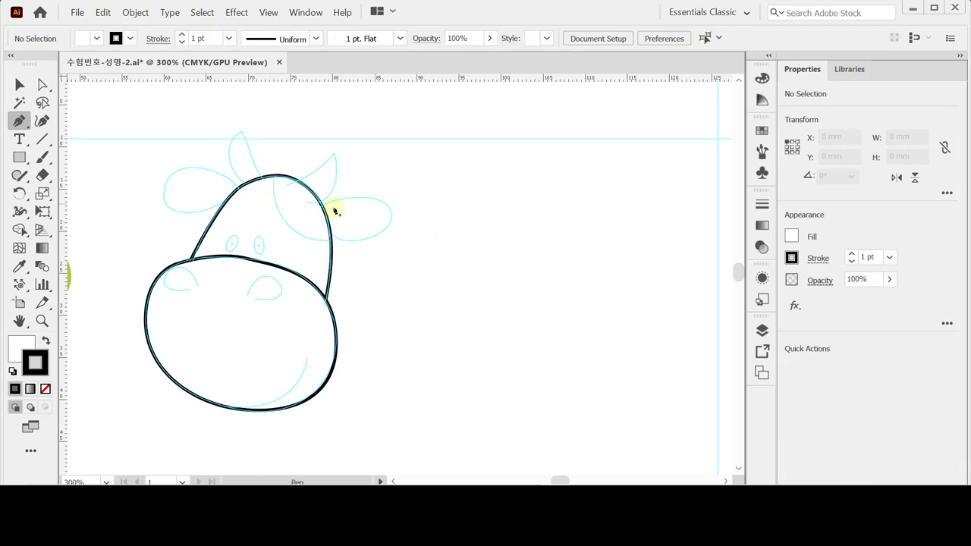
# - Trace the cow's left horn as an open Pen path with a sharp tip and refine its inner curve
pyautogui.click(246, 186)
pyautogui.click(241, 134)
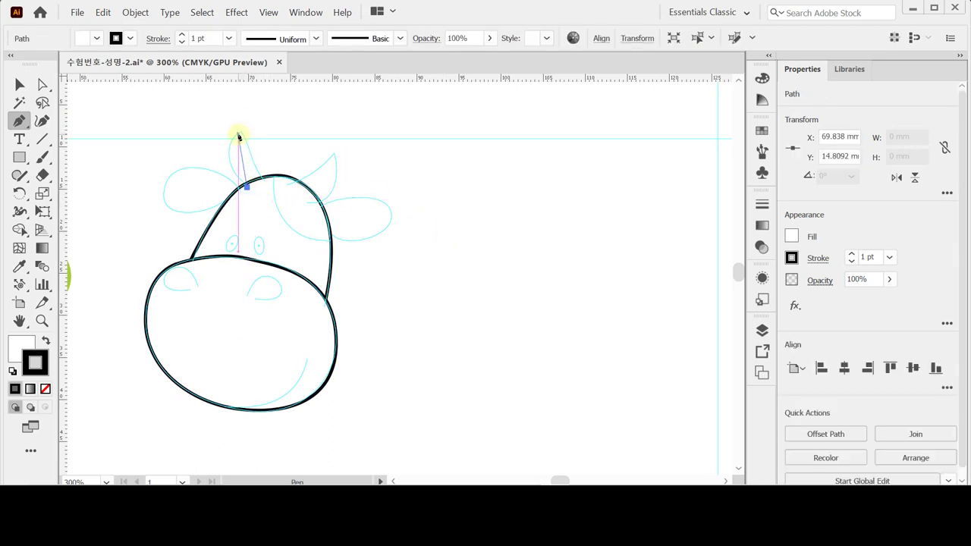
pyautogui.moveTo(251, 121); pyautogui.dragTo(269, 107)
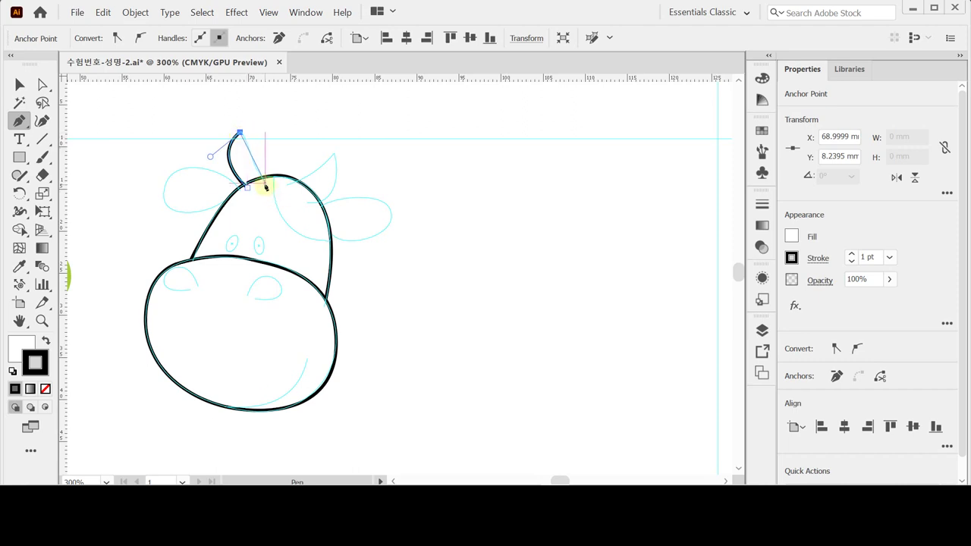
pyautogui.moveTo(264, 183); pyautogui.dragTo(278, 199)
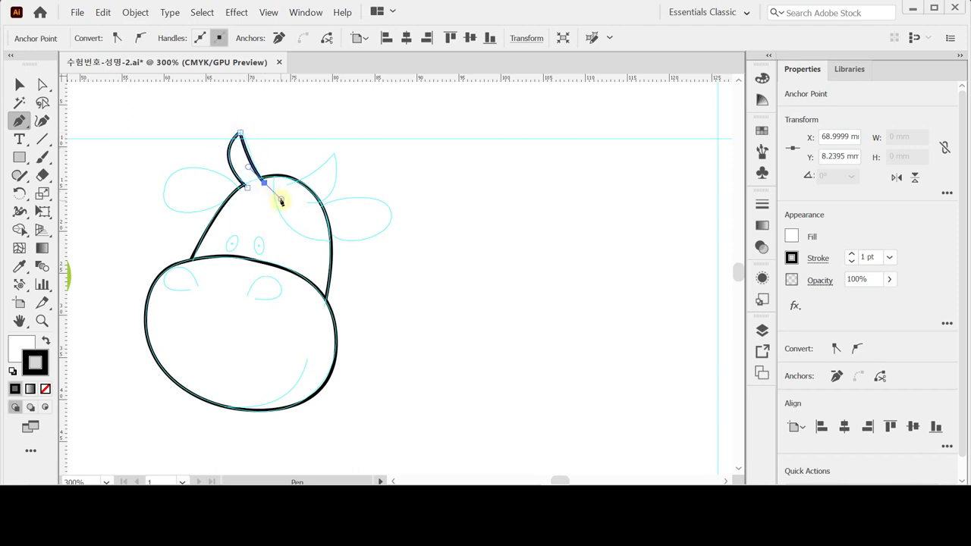
pyautogui.moveTo(247, 165); pyautogui.dragTo(246, 159)
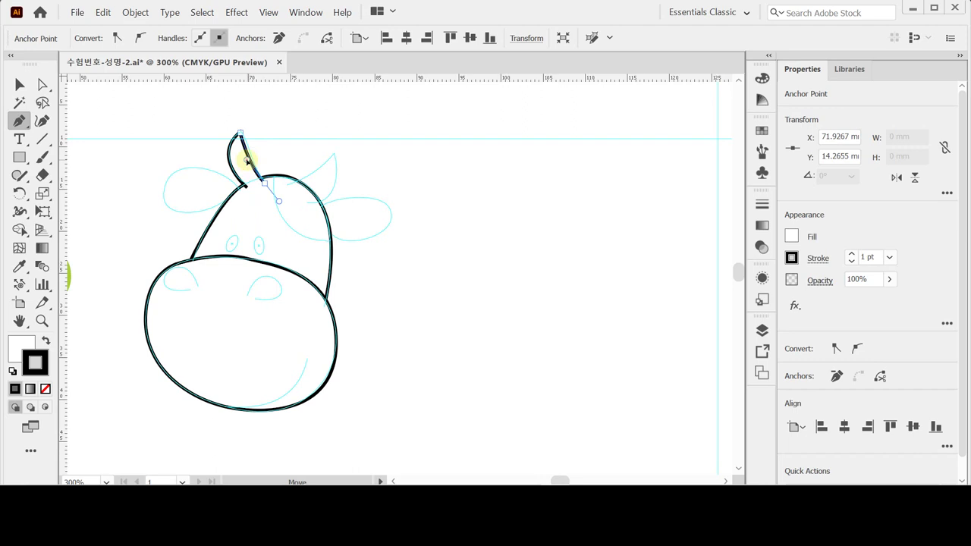
pyautogui.keyDown('ctrl'); pyautogui.click(310, 135); pyautogui.keyUp('ctrl')
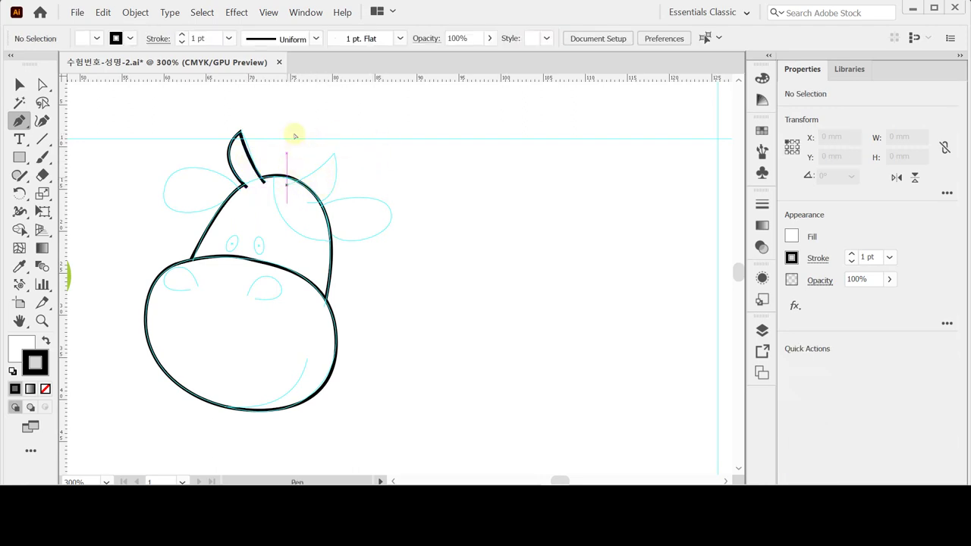
# - Trace the cow's right horn as an open Pen path with a sharp tip, following the guide sketch
pyautogui.click(286, 185)
pyautogui.moveTo(333, 154); pyautogui.dragTo(345, 132)
pyautogui.press('ctrl')
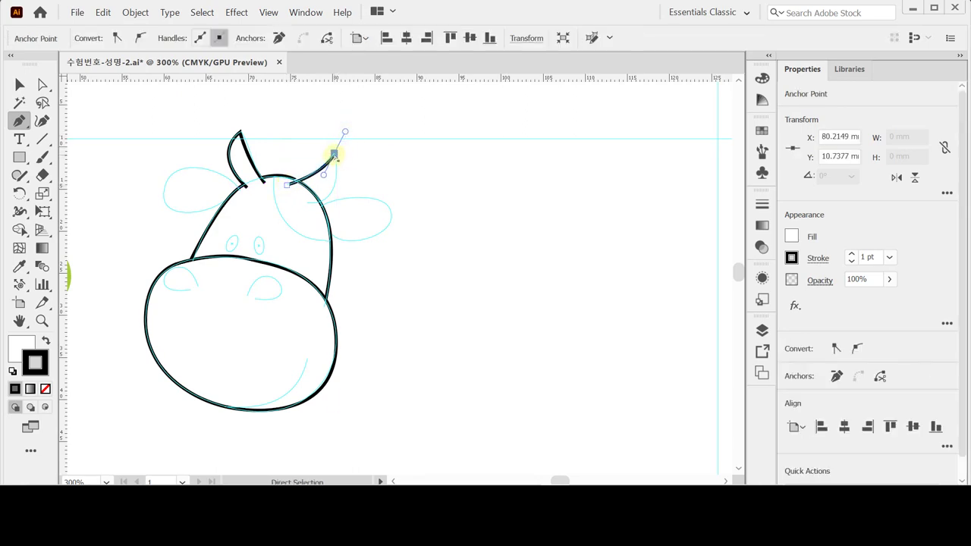
pyautogui.moveTo(334, 154); pyautogui.dragTo(271, 206)
pyautogui.keyDown('ctrl'); pyautogui.click(445, 163); pyautogui.keyUp('ctrl')
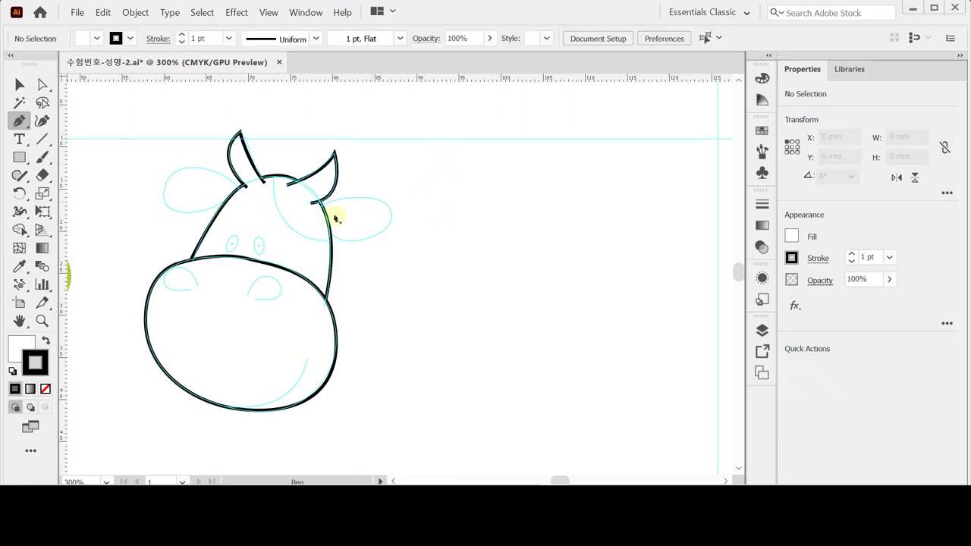
# - Trace the cow's right ear as an open Pen path and adjust its lower curve and end point to meet the head
pyautogui.moveTo(320, 206); pyautogui.dragTo(399, 230)
pyautogui.moveTo(332, 237); pyautogui.dragTo(288, 224)
pyautogui.hotkey('ctrl', 'z')
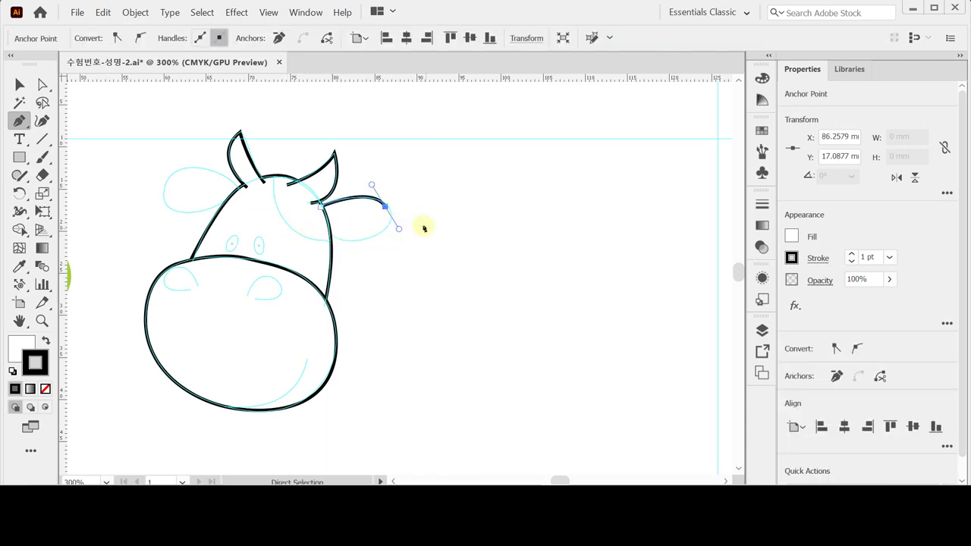
pyautogui.hotkey('ctrl', 'z')
pyautogui.moveTo(391, 220); pyautogui.dragTo(393, 261)
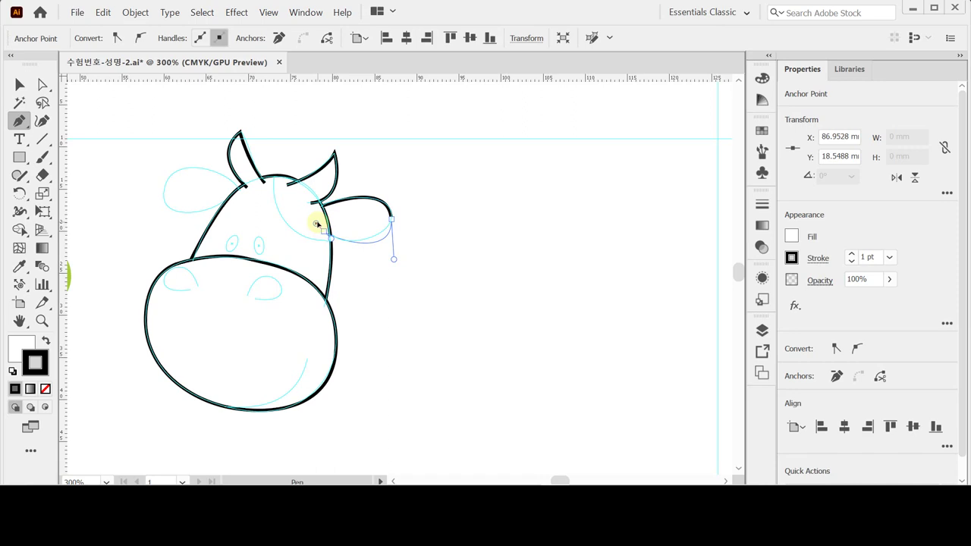
pyautogui.moveTo(316, 225); pyautogui.dragTo(387, 248)
pyautogui.moveTo(323, 231); pyautogui.dragTo(330, 232)
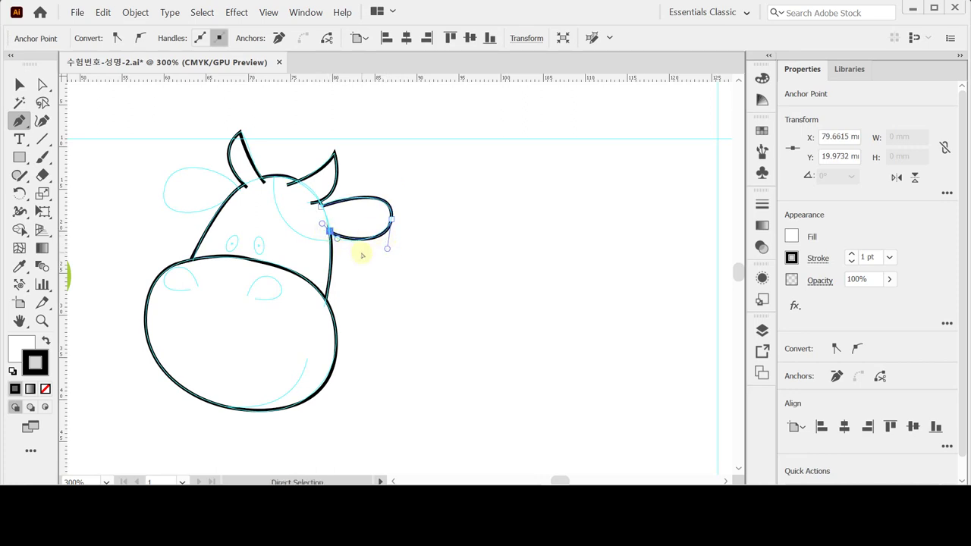
pyautogui.keyDown('ctrl'); pyautogui.click(361, 255); pyautogui.keyUp('ctrl')
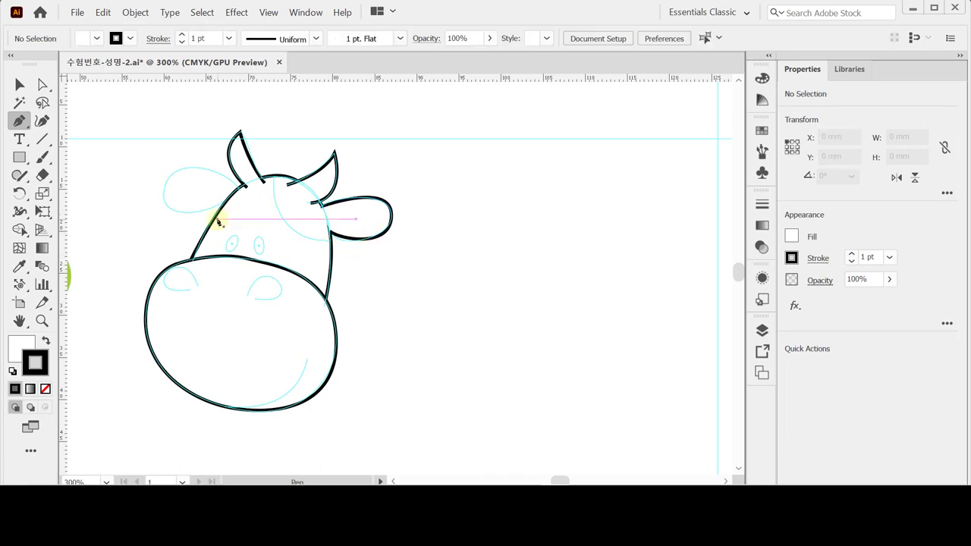
# - Trace the cow's left ear as an open Pen path starting and ending at the head outline
pyautogui.click(240, 190)
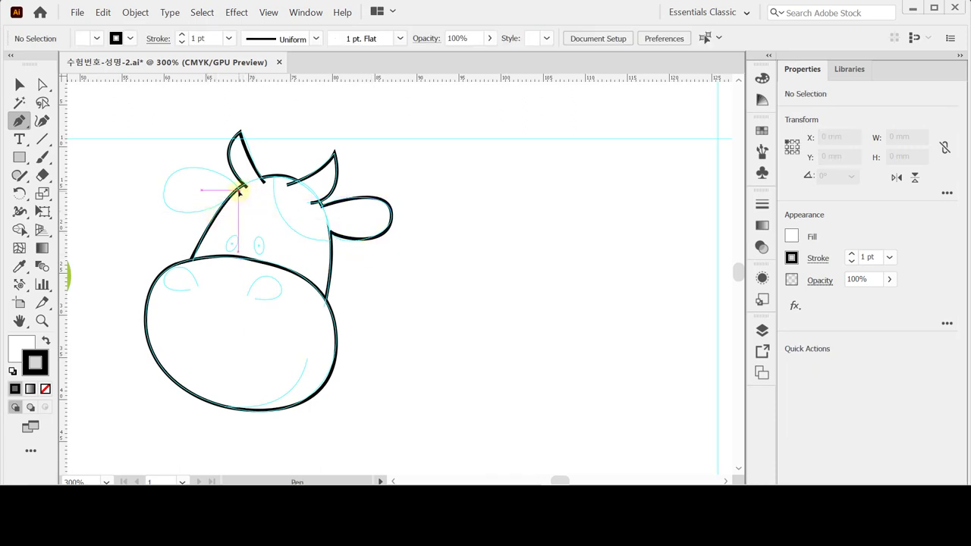
pyautogui.moveTo(178, 170); pyautogui.dragTo(147, 184)
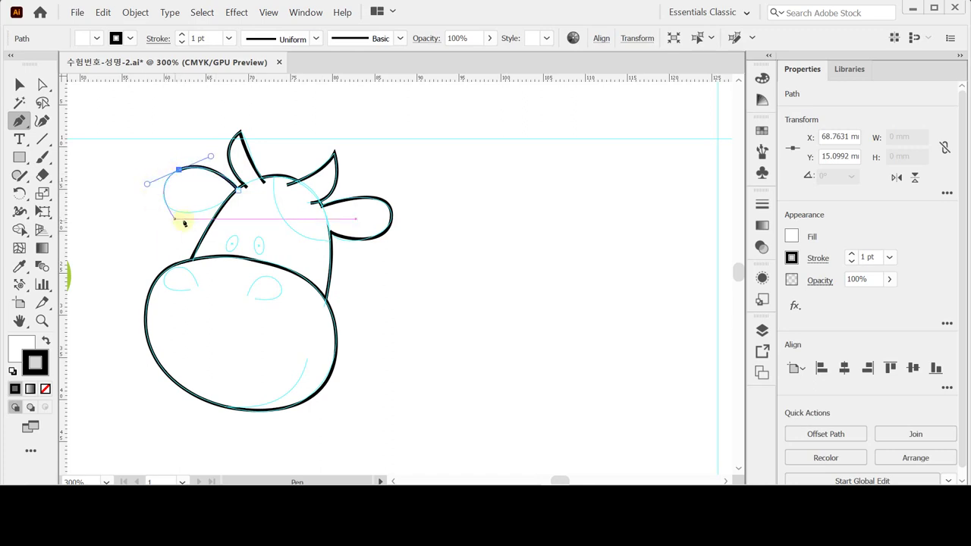
pyautogui.moveTo(176, 212); pyautogui.dragTo(189, 212)
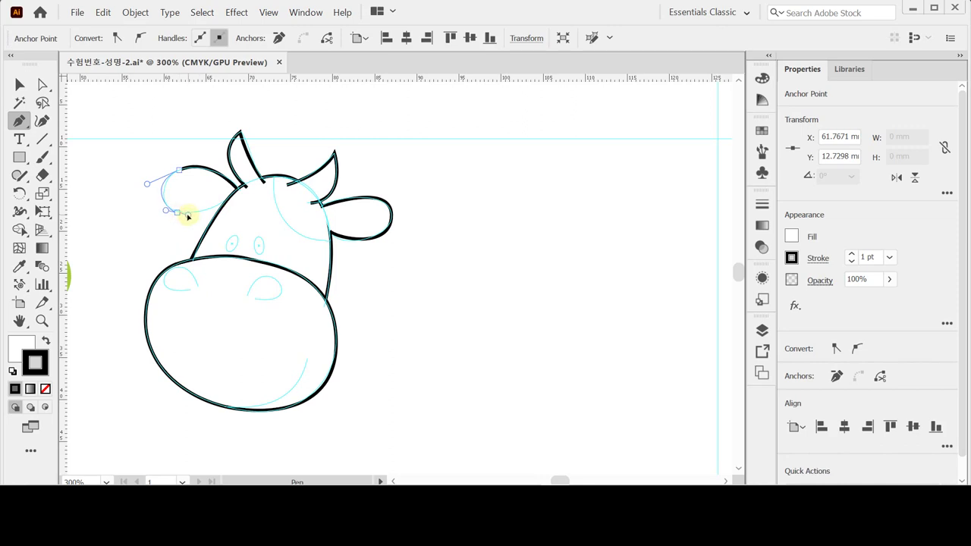
pyautogui.moveTo(227, 199); pyautogui.dragTo(251, 181)
pyautogui.press('ctrl')
pyautogui.keyDown('ctrl'); pyautogui.click(421, 199); pyautogui.keyUp('ctrl')
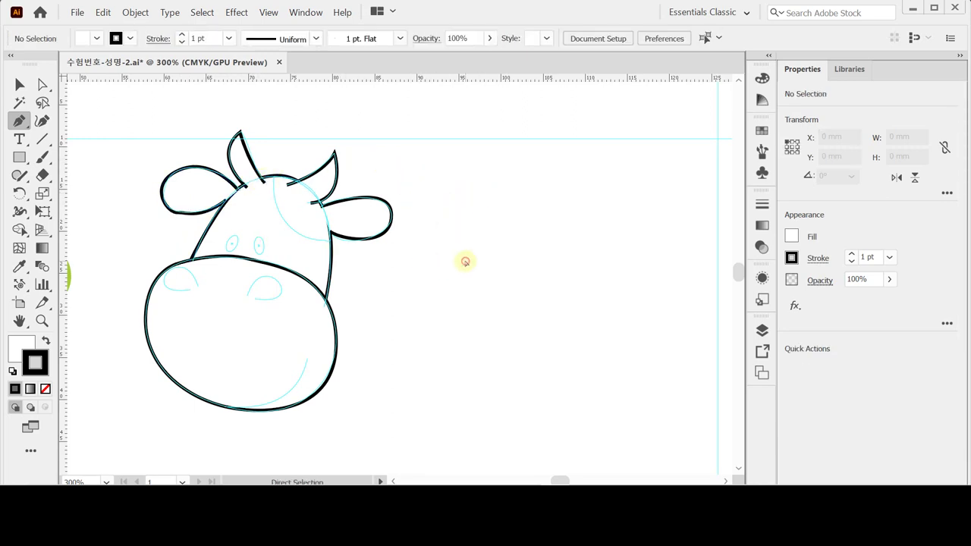
# - Refine the lower outer curve of the cow's left ear to follow the guide sketch more closely
pyautogui.keyDown('ctrl'); pyautogui.click(168, 207); pyautogui.keyUp('ctrl')
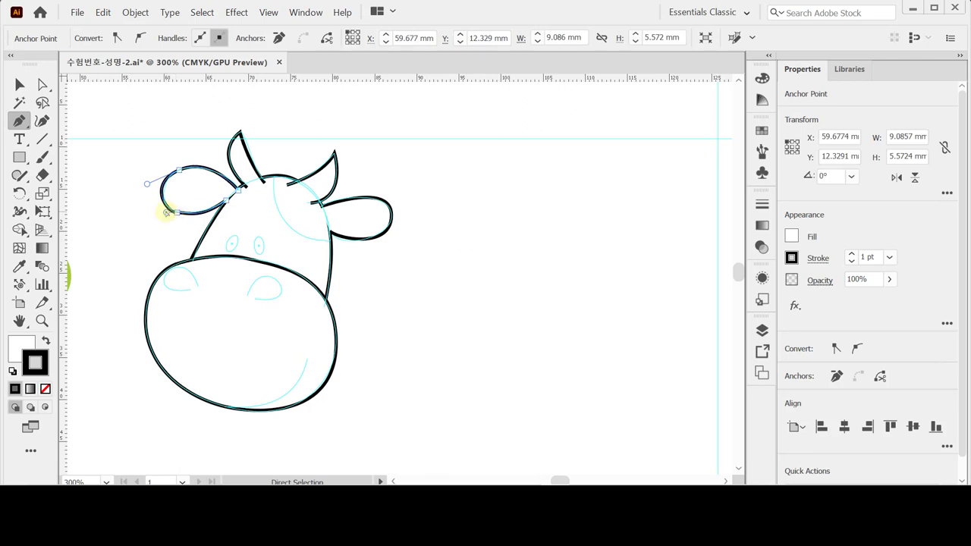
pyautogui.moveTo(166, 213); pyautogui.dragTo(162, 210)
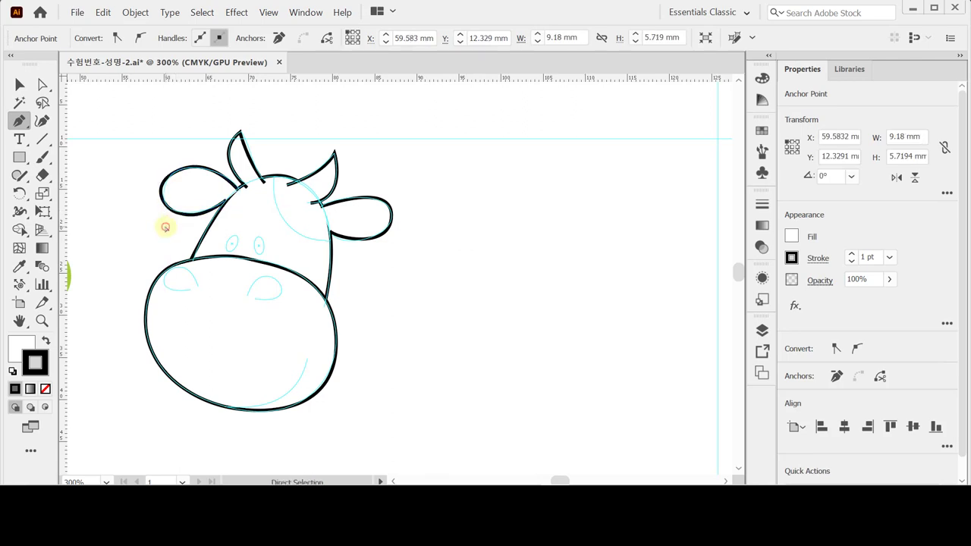
pyautogui.keyDown('ctrl'); pyautogui.click(165, 226); pyautogui.keyUp('ctrl')
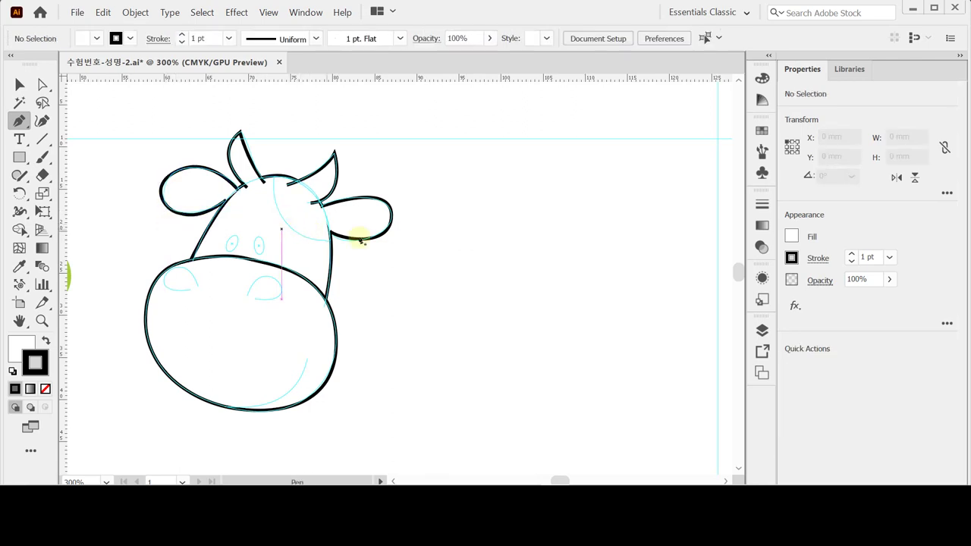
# - Trace the cow's right nostril as an open curved Pen path following the guide sketch
pyautogui.click(248, 296)
pyautogui.moveTo(277, 284); pyautogui.dragTo(255, 303)
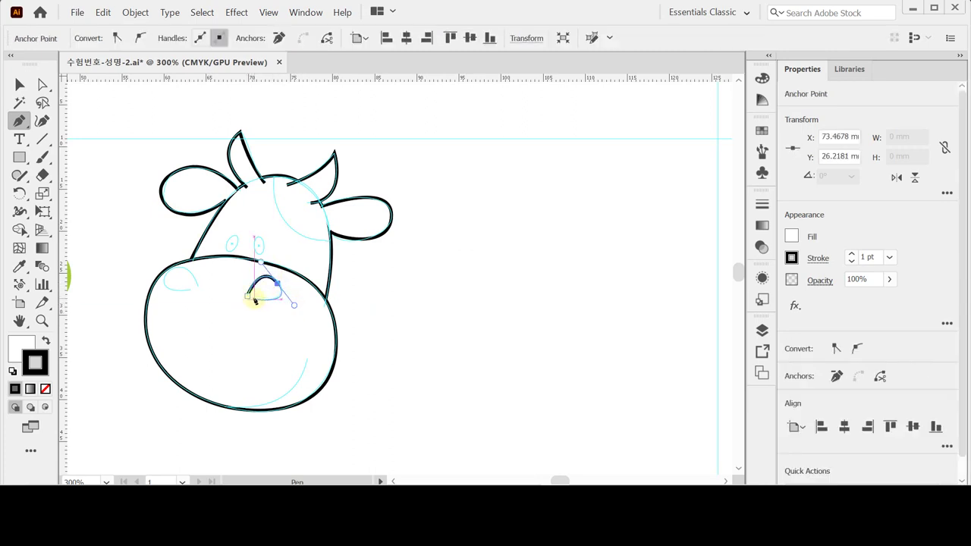
pyautogui.keyDown('ctrl'); pyautogui.click(206, 261); pyautogui.keyUp('ctrl')
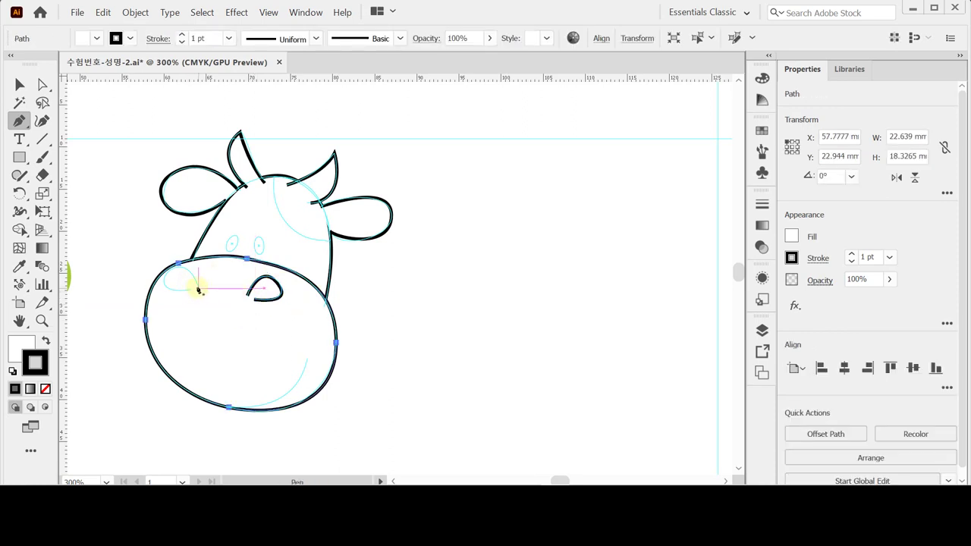
pyautogui.keyDown('ctrl'); pyautogui.click(135, 243); pyautogui.keyUp('ctrl')
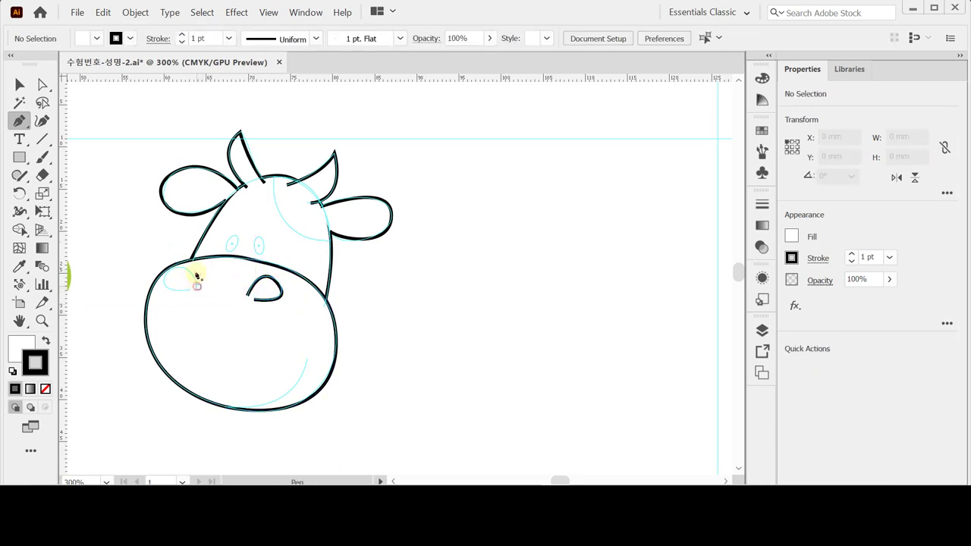
# - Trace the cow's left nostril as an open Pen path and adjust its outer curve to the guide sketch
pyautogui.click(196, 277)
pyautogui.moveTo(166, 273); pyautogui.dragTo(201, 289)
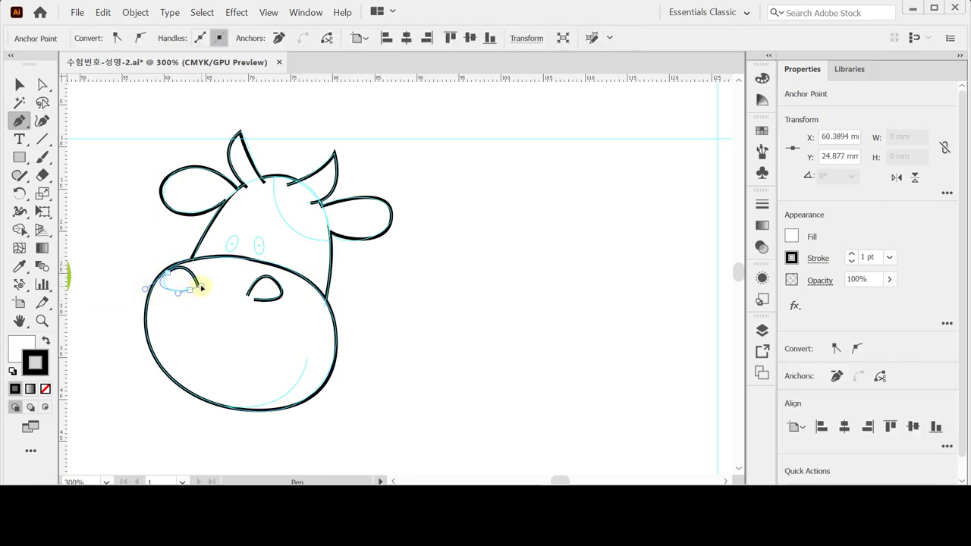
pyautogui.moveTo(152, 282); pyautogui.dragTo(151, 289)
pyautogui.press('ctrl')
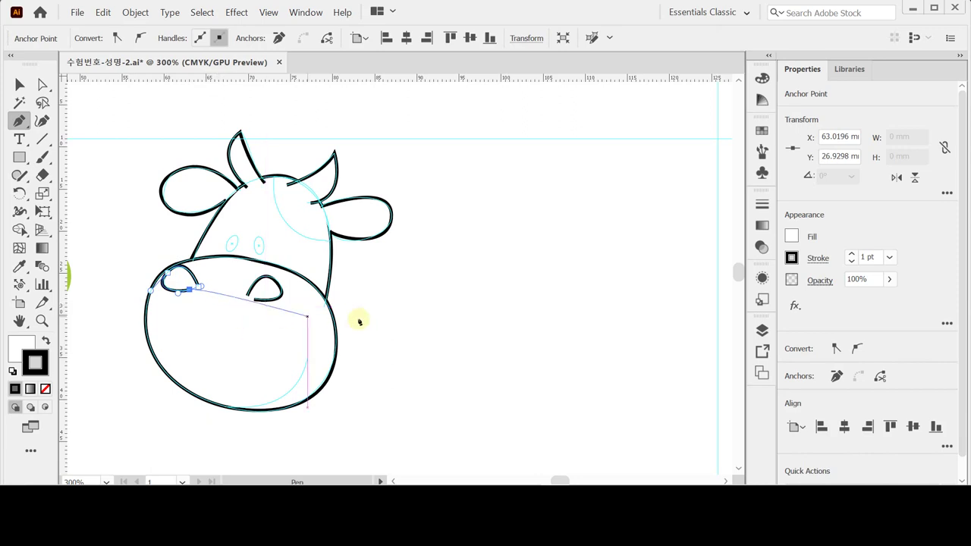
pyautogui.keyDown('ctrl'); pyautogui.click(403, 326); pyautogui.keyUp('ctrl')
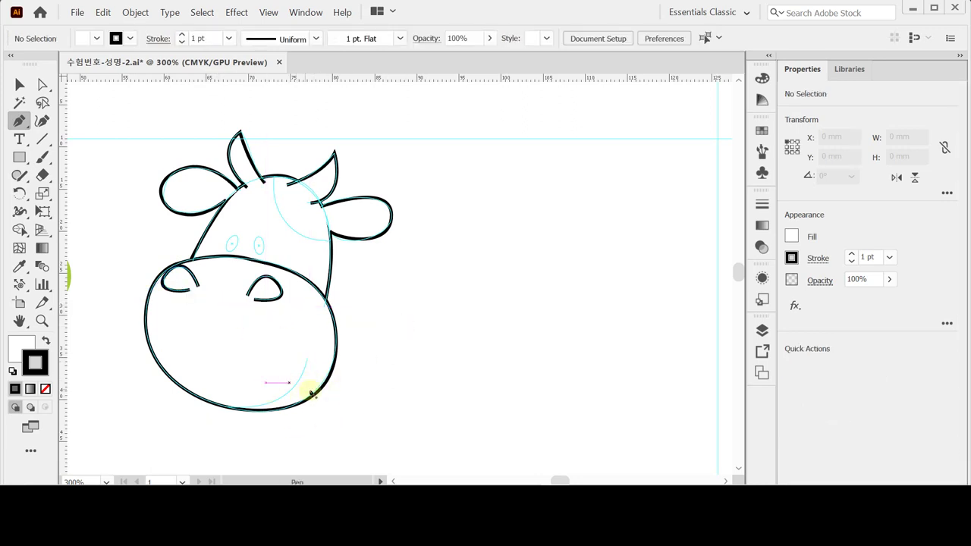
# - Trace the curved mouth line from the muzzle's bottom edge up inside its right side as an open Pen path
pyautogui.click(237, 411)
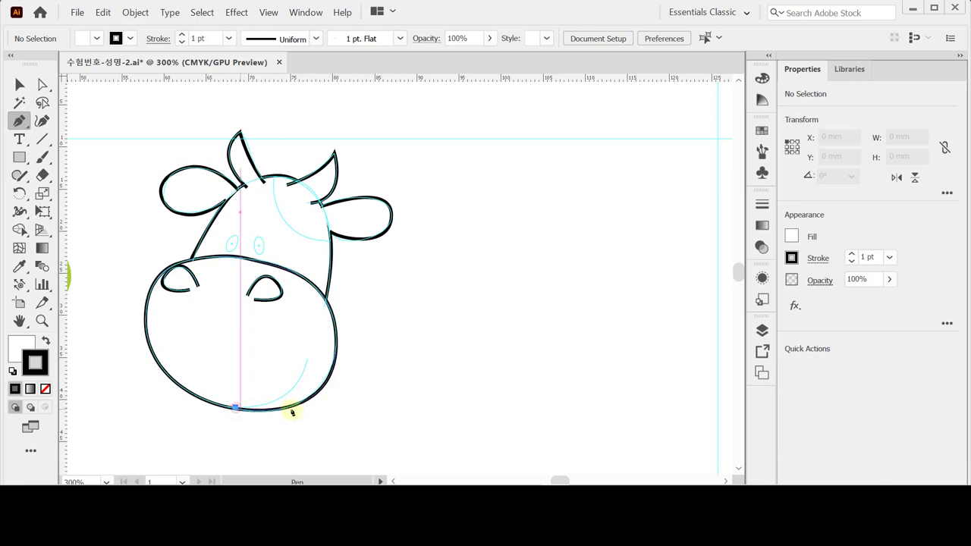
pyautogui.moveTo(308, 357); pyautogui.dragTo(316, 306)
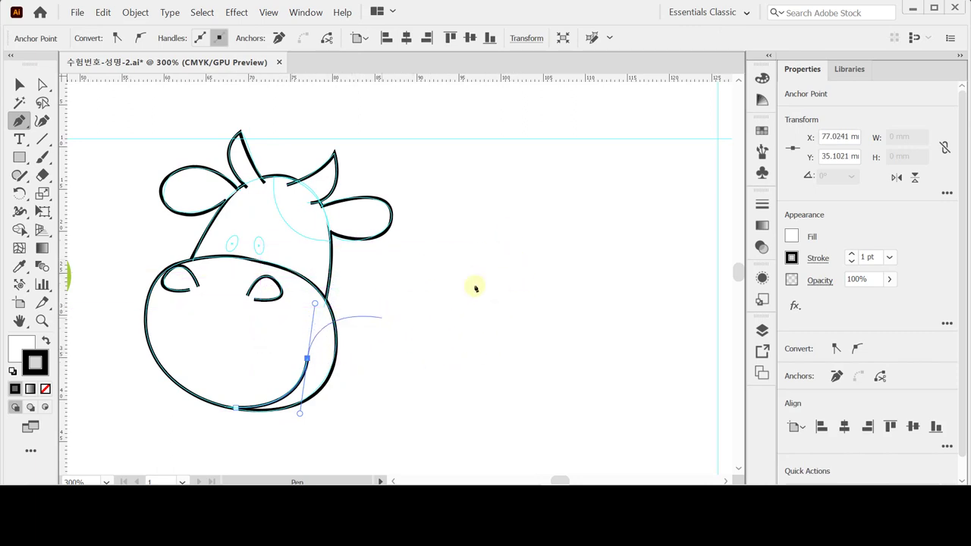
pyautogui.press('ctrl')
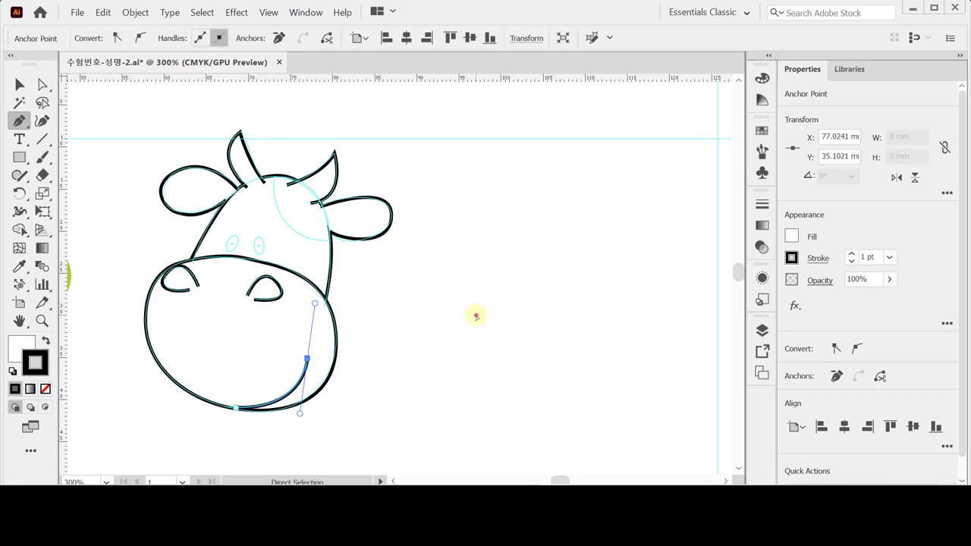
pyautogui.keyDown('ctrl'); pyautogui.click(475, 316); pyautogui.keyUp('ctrl')
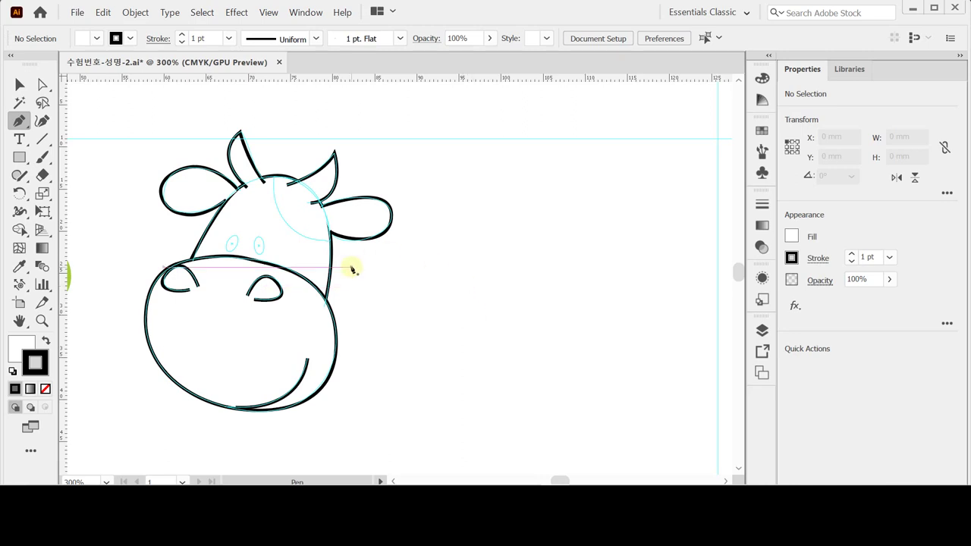
# - Select all the cow outlines and open the Artistic_Calligraphic brush library, enlarged to show all its brushes
pyautogui.press('v')
pyautogui.moveTo(127, 137); pyautogui.dragTo(413, 426)
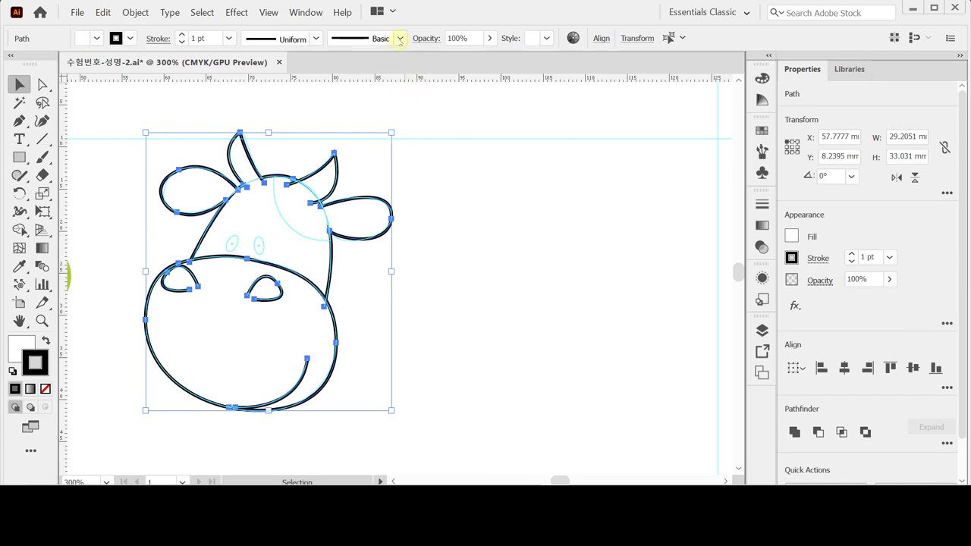
pyautogui.click(400, 40)
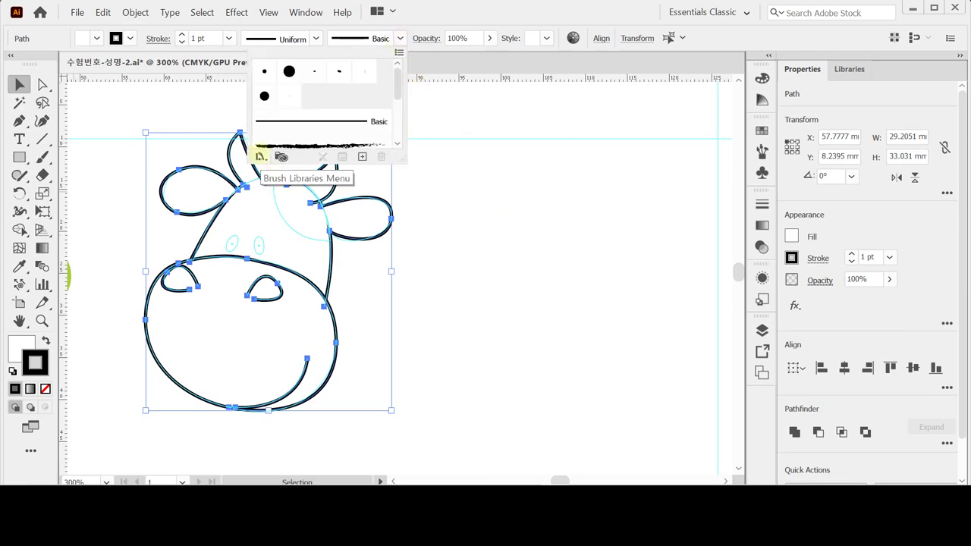
pyautogui.click(260, 157)
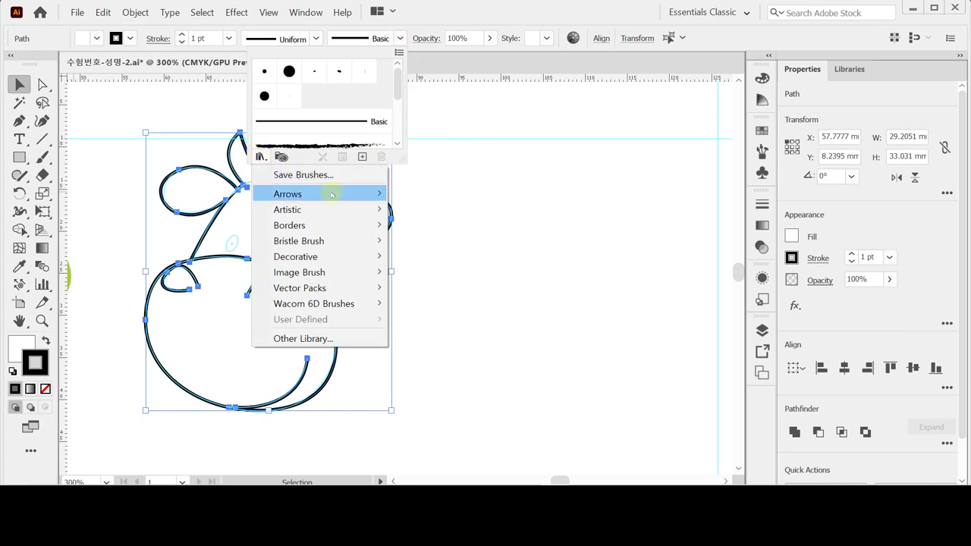
pyautogui.moveTo(331, 208)
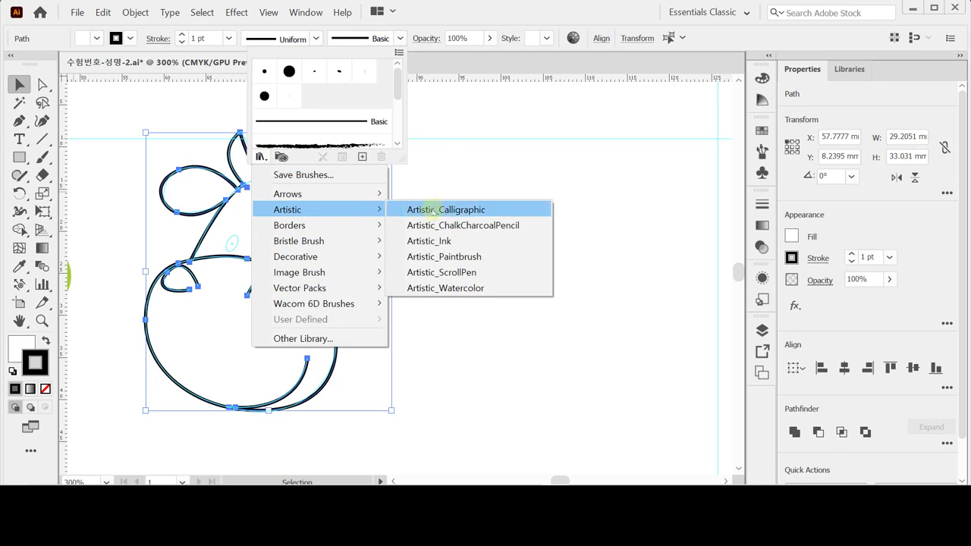
pyautogui.click(432, 210)
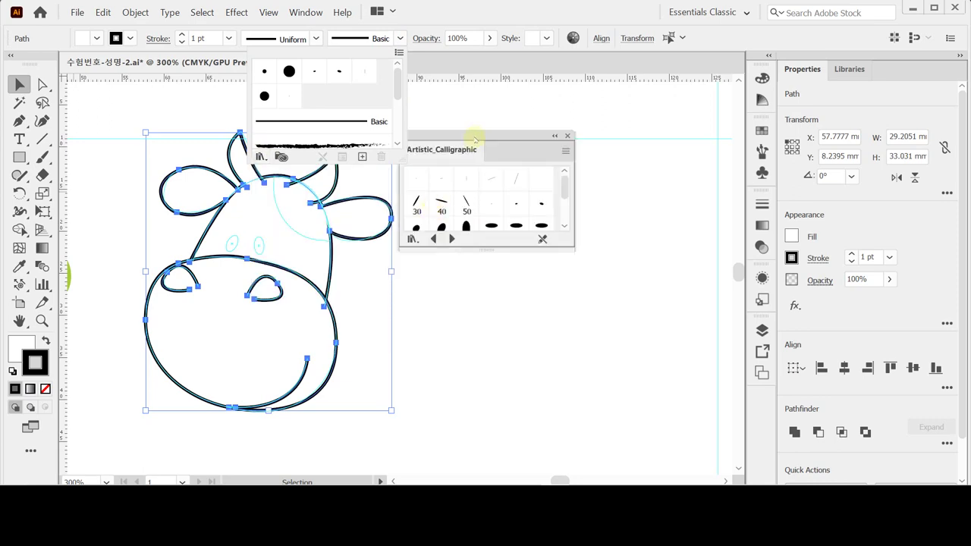
pyautogui.click(473, 135)
pyautogui.moveTo(482, 248); pyautogui.dragTo(492, 317)
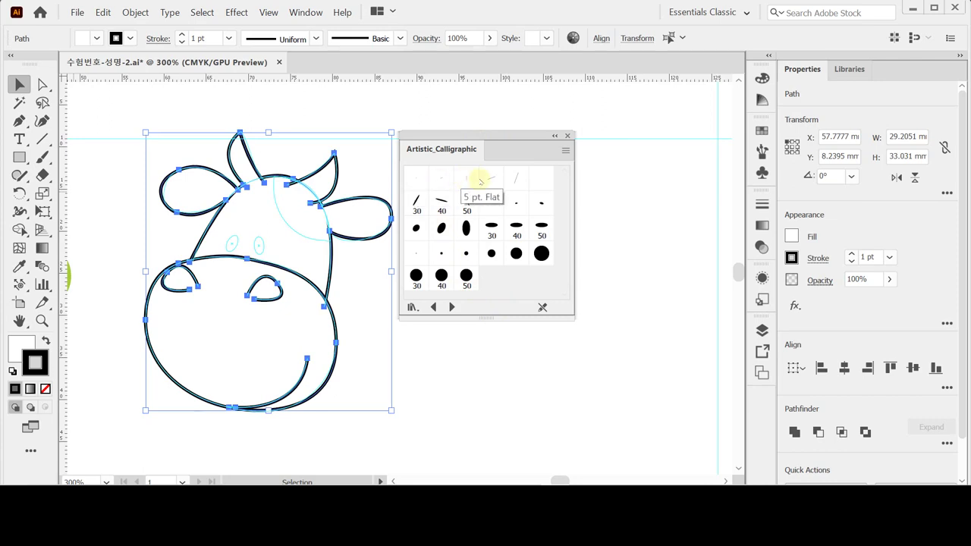
# - Compare several calligraphic brushes on the cow outlines, apply 1 pt. Flat, and set the stroke weight to 2 pt
pyautogui.click(415, 180)
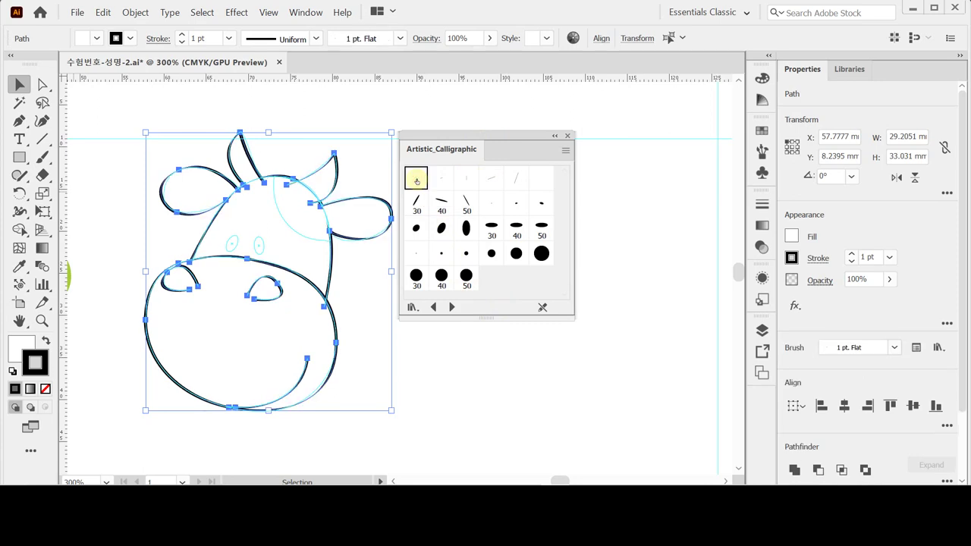
pyautogui.click(440, 179)
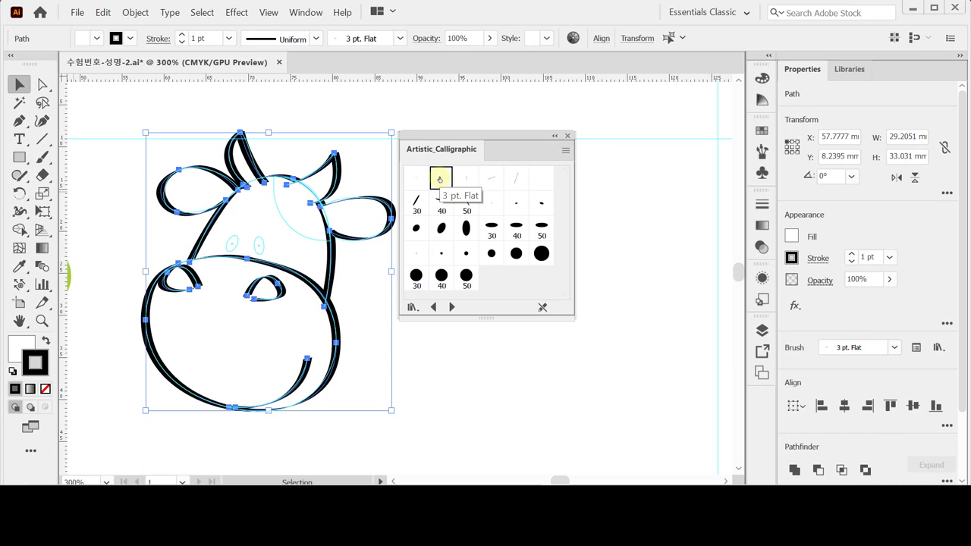
pyautogui.click(458, 179)
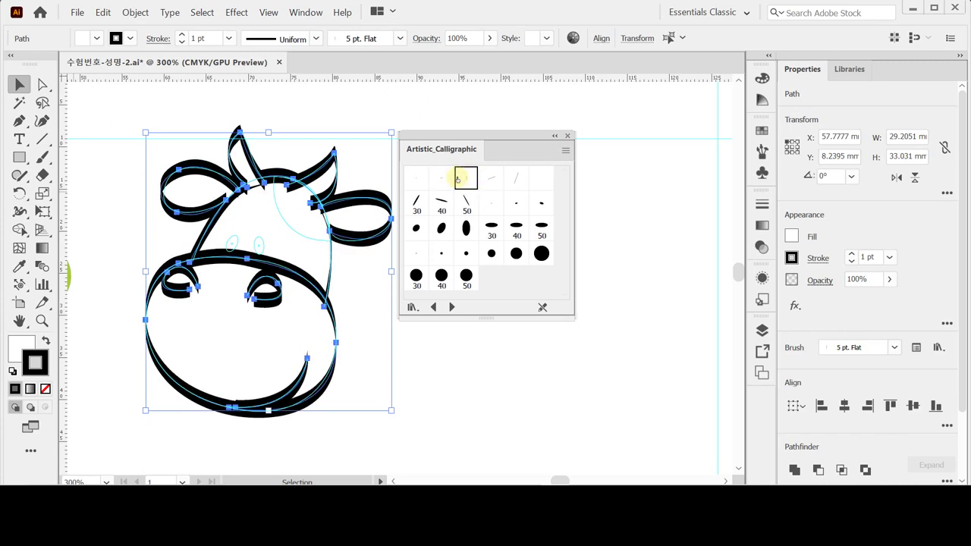
pyautogui.click(483, 179)
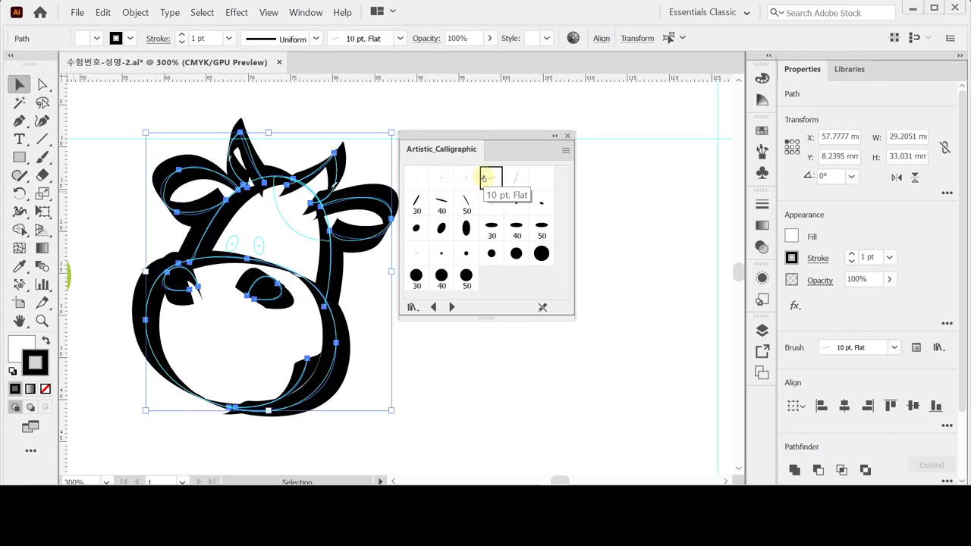
pyautogui.click(414, 205)
pyautogui.click(415, 176)
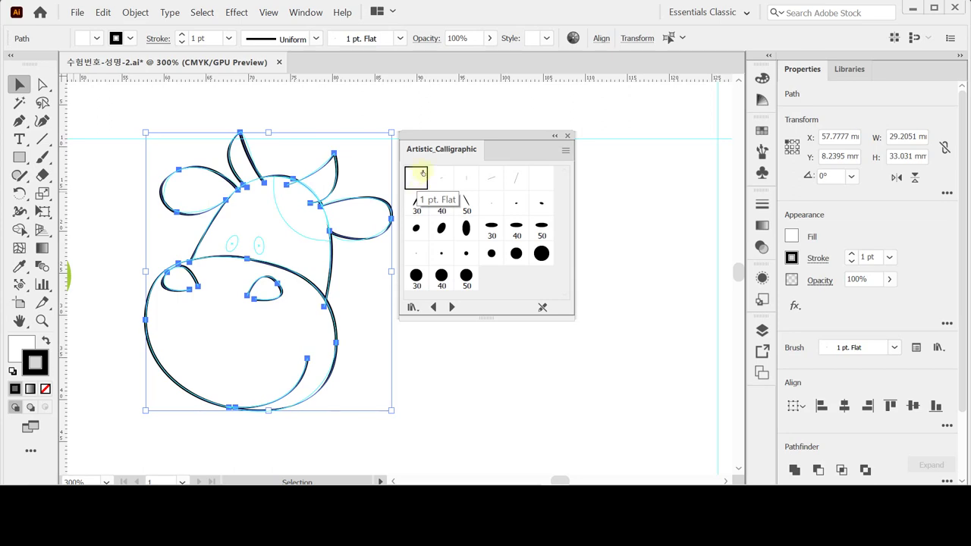
pyautogui.click(567, 136)
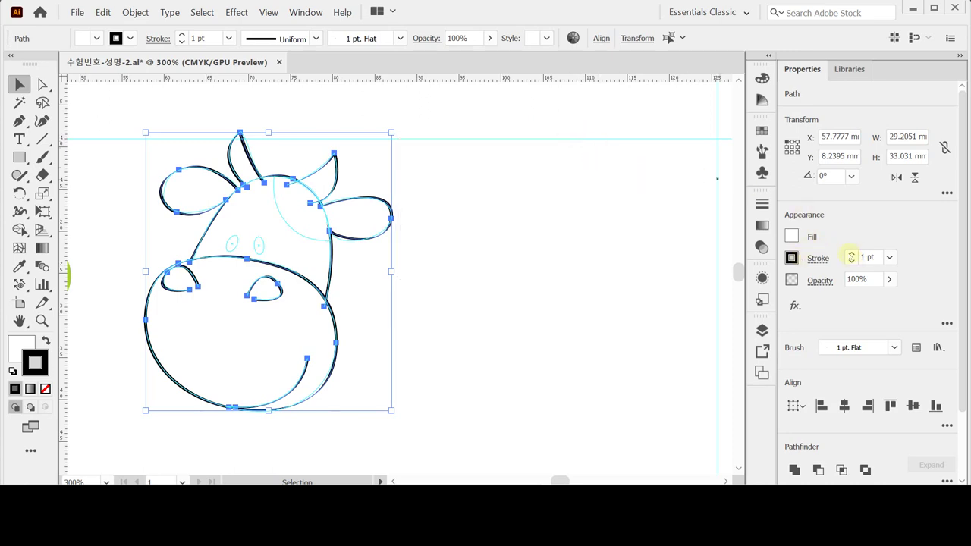
pyautogui.click(851, 254)
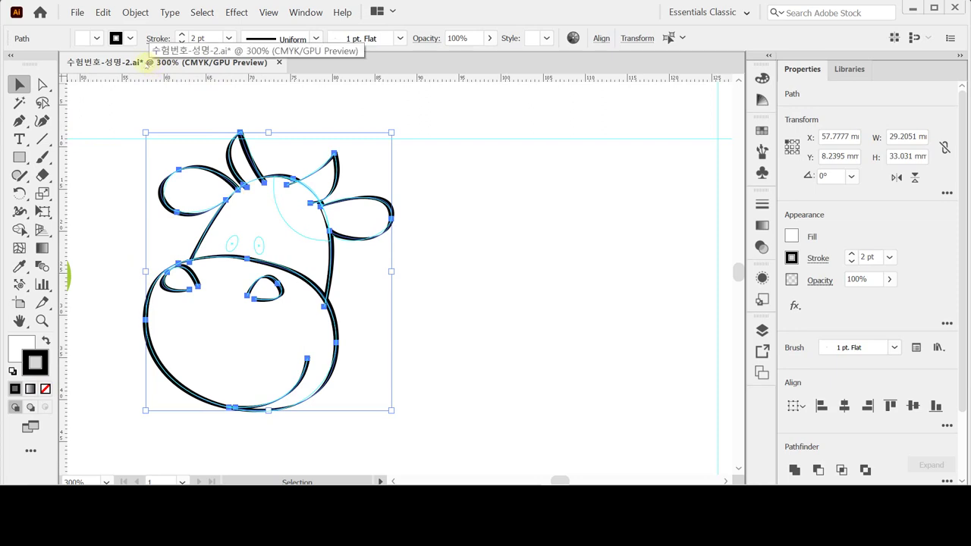
# - Expand the appearance of the brushed cow outlines and inspect the fill of the right horn's expanded group
pyautogui.click(134, 13)
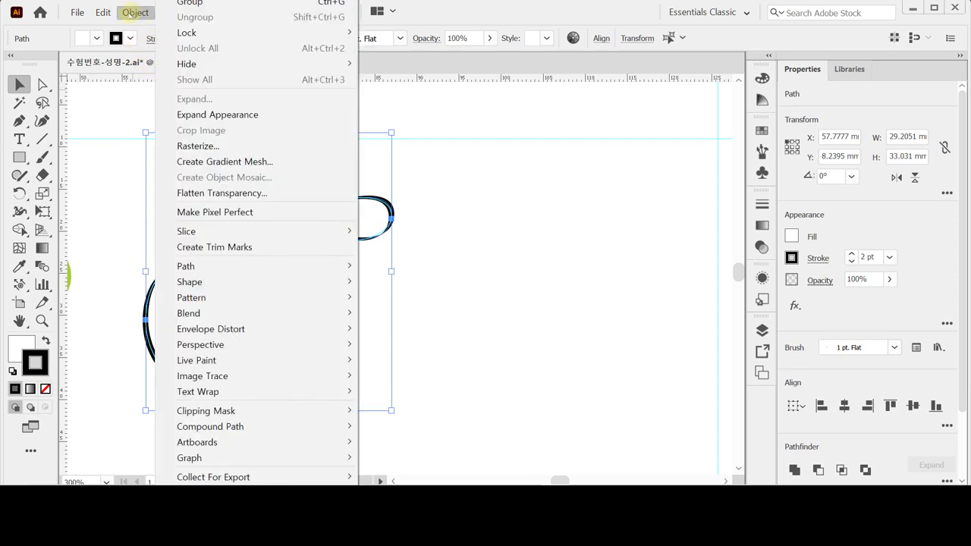
pyautogui.click(275, 119)
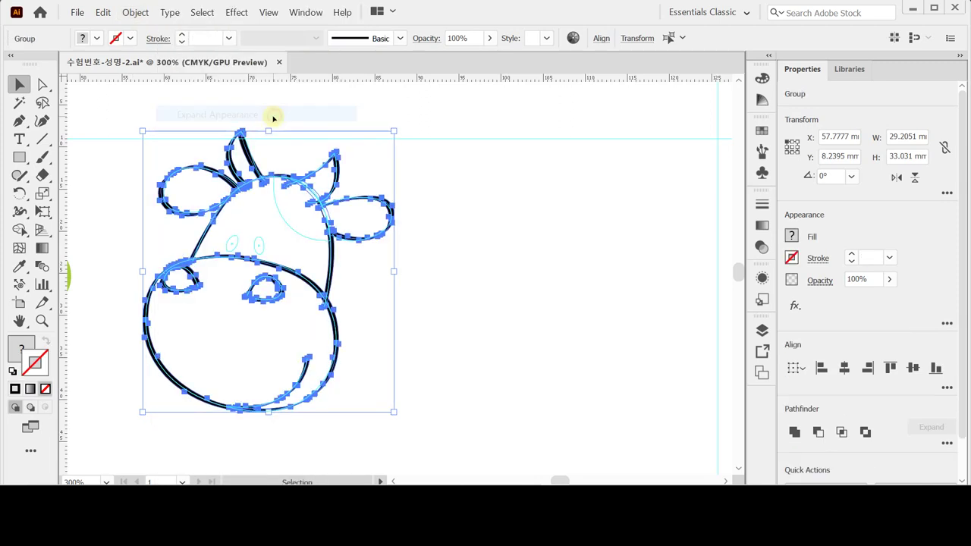
pyautogui.click(424, 252)
pyautogui.click(354, 240)
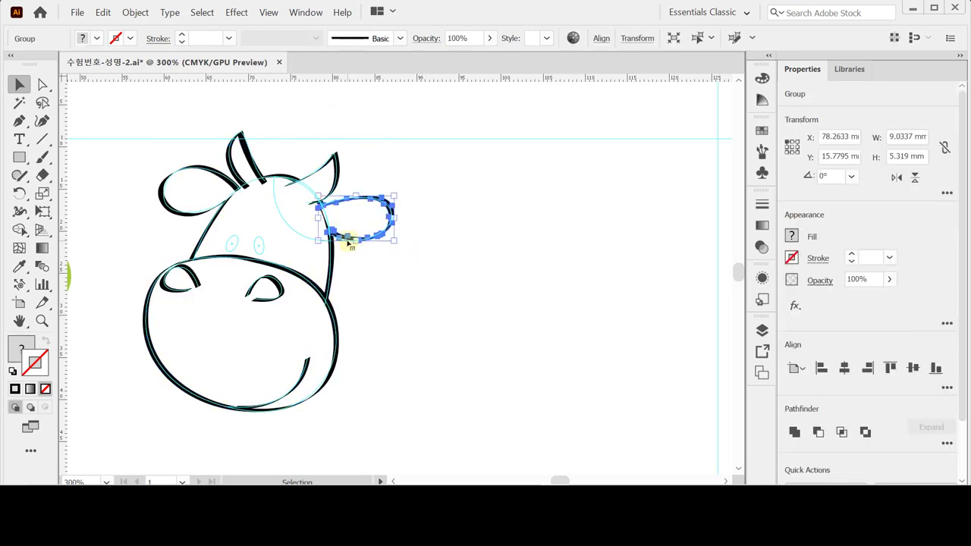
pyautogui.click(400, 285)
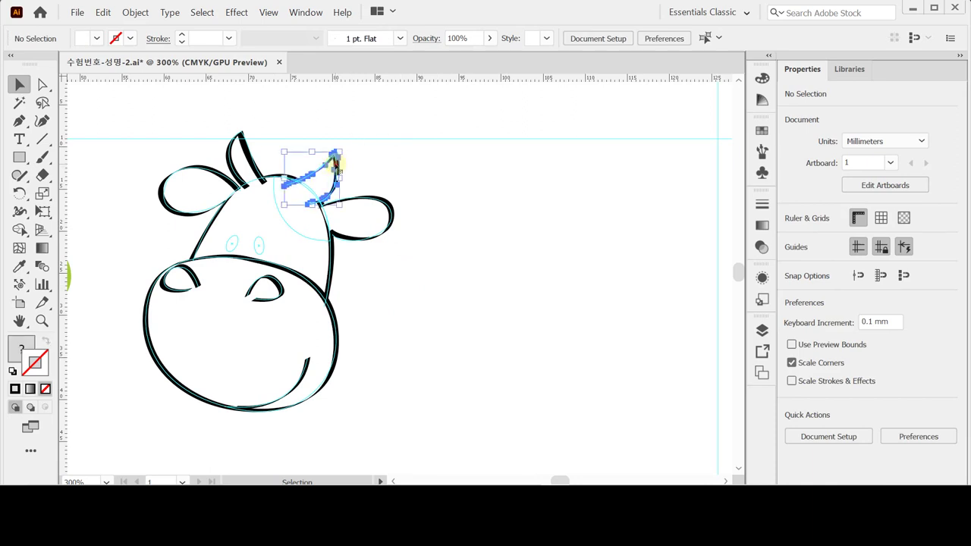
pyautogui.doubleClick(335, 161)
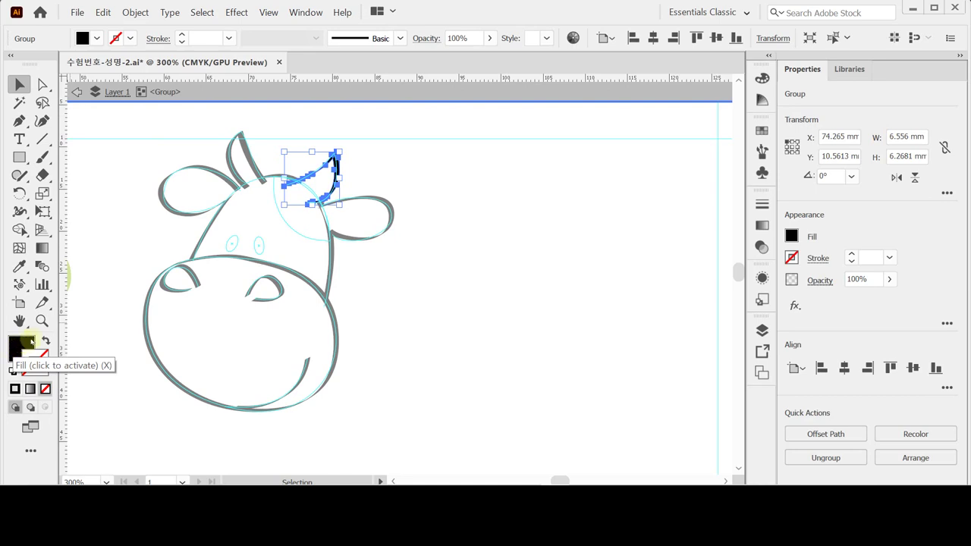
pyautogui.doubleClick(414, 298)
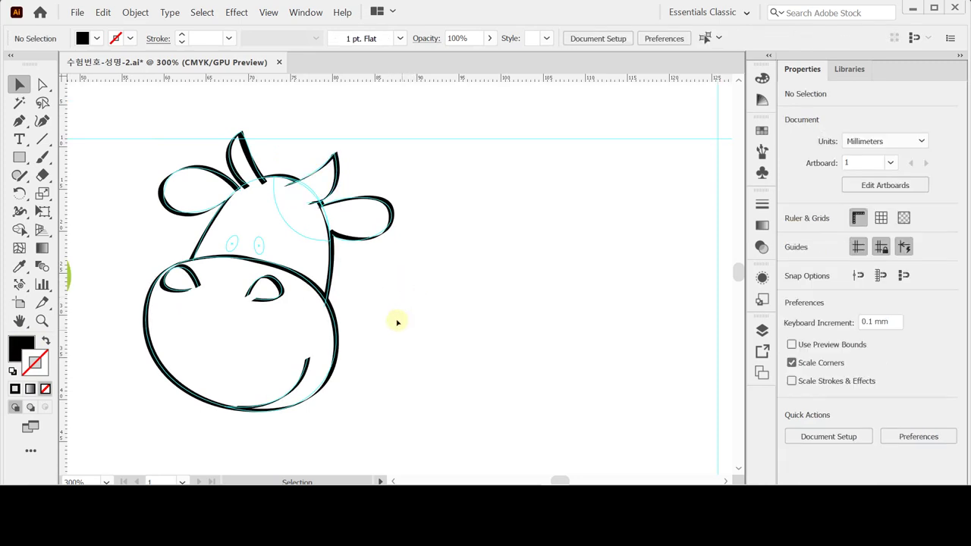
# - Trace the rounded patch guide at the upper right of the cow's head with the Pen tool as a closed black shape without stroke
pyautogui.click(26, 349)
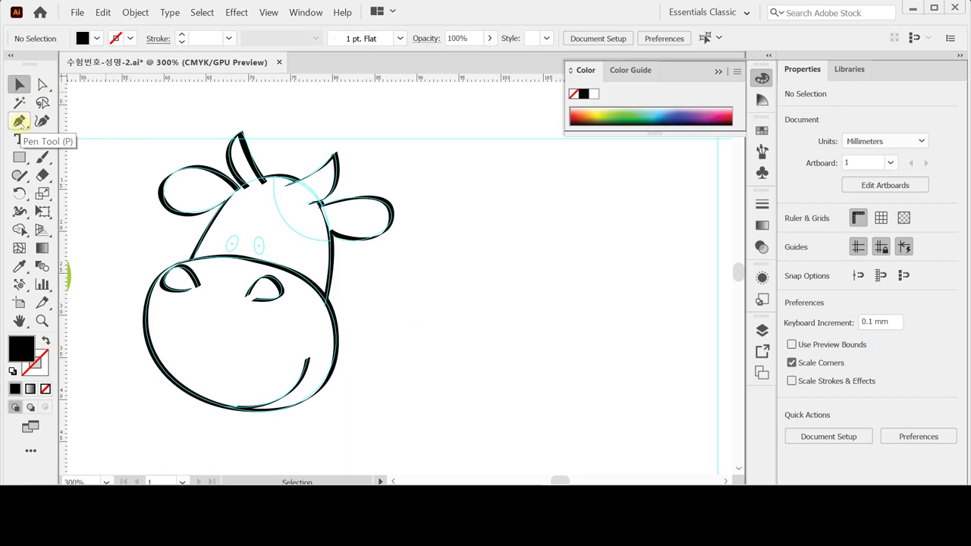
pyautogui.click(19, 120)
pyautogui.click(330, 172)
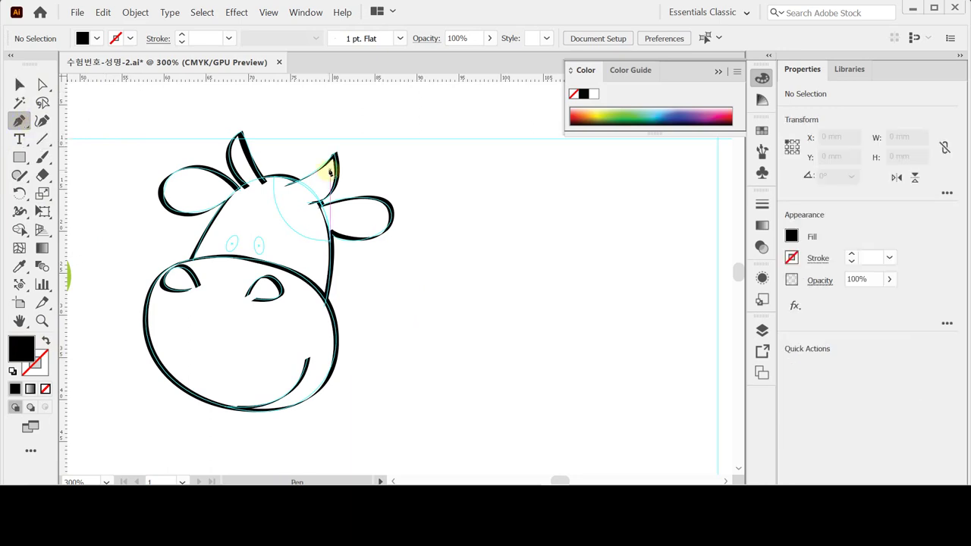
pyautogui.click(314, 208)
pyautogui.scroll(1, 314, 207)
pyautogui.click(283, 153)
pyautogui.moveTo(314, 226); pyautogui.dragTo(344, 244)
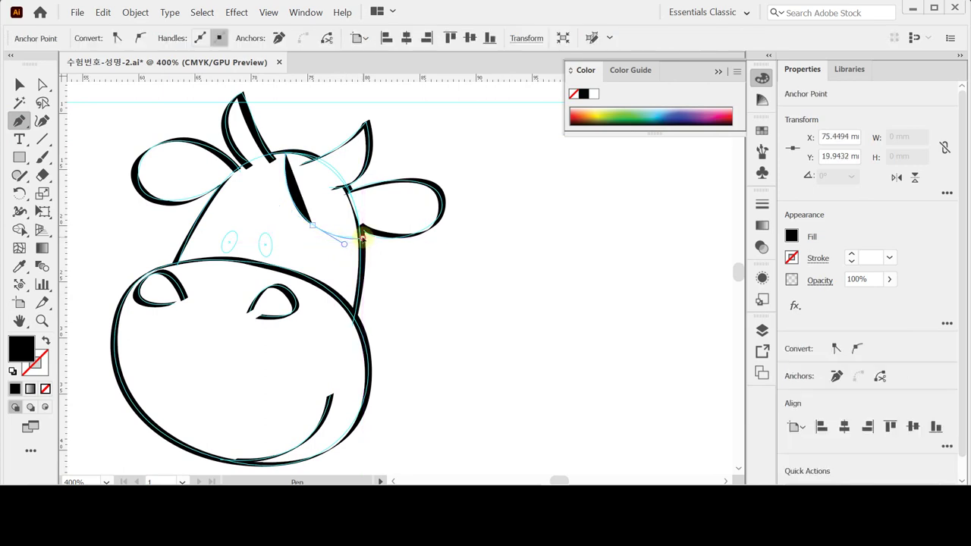
pyautogui.click(362, 236)
pyautogui.moveTo(288, 152); pyautogui.dragTo(216, 152)
pyautogui.keyDown('ctrl'); pyautogui.click(436, 286); pyautogui.keyUp('ctrl')
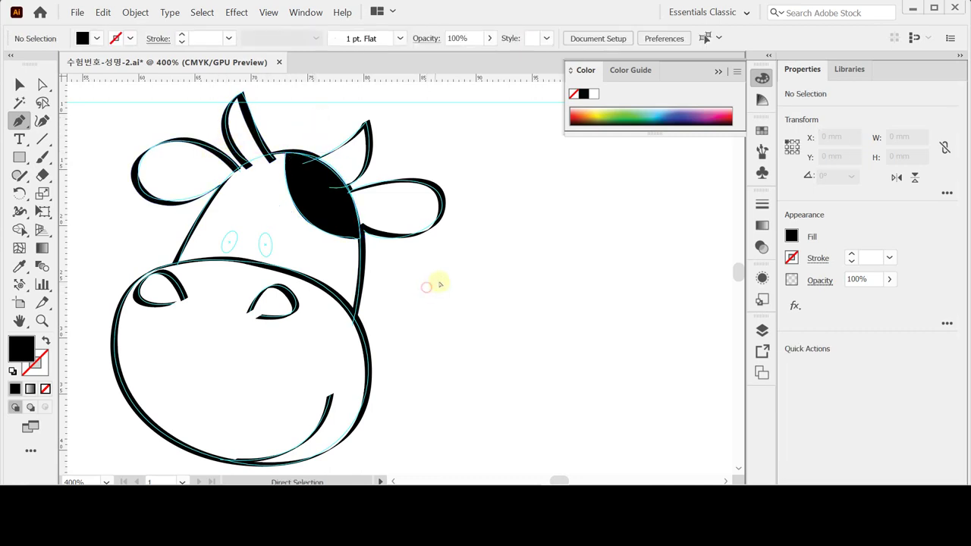
# - Draw a black ellipse about 0.92 by 1.96 mm over the cow's right eye guide
pyautogui.click(20, 156)
pyautogui.moveTo(20, 155); pyautogui.dragTo(87, 192)
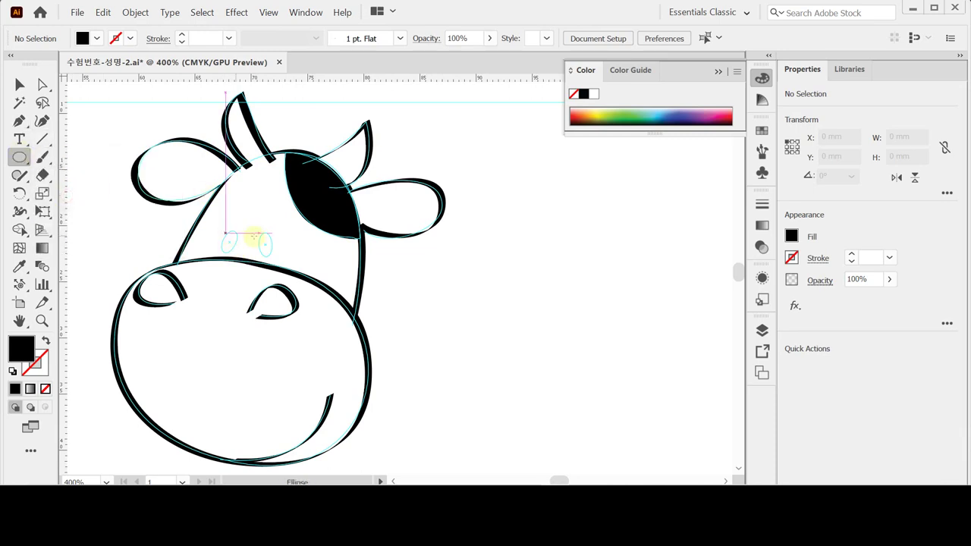
pyautogui.moveTo(264, 242); pyautogui.dragTo(269, 251)
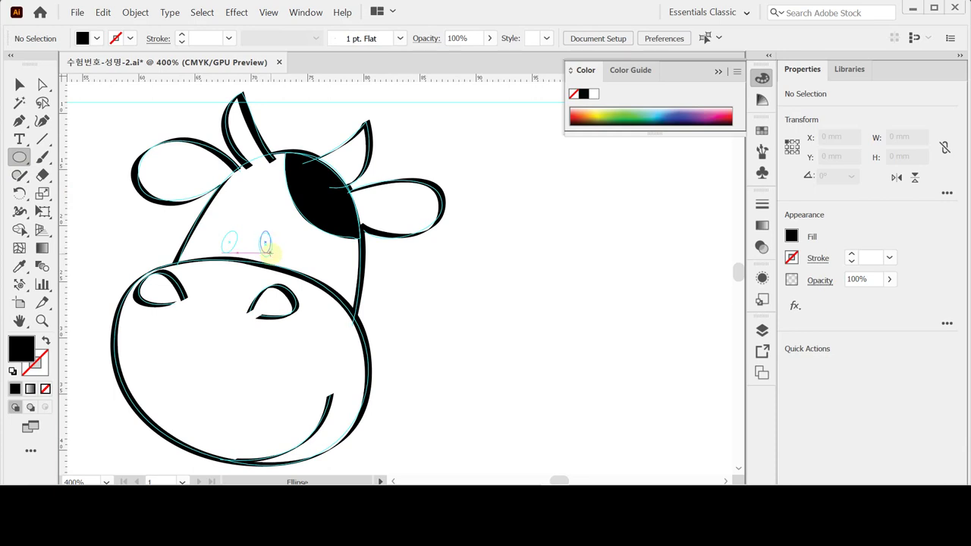
pyautogui.moveTo(267, 251); pyautogui.dragTo(269, 252)
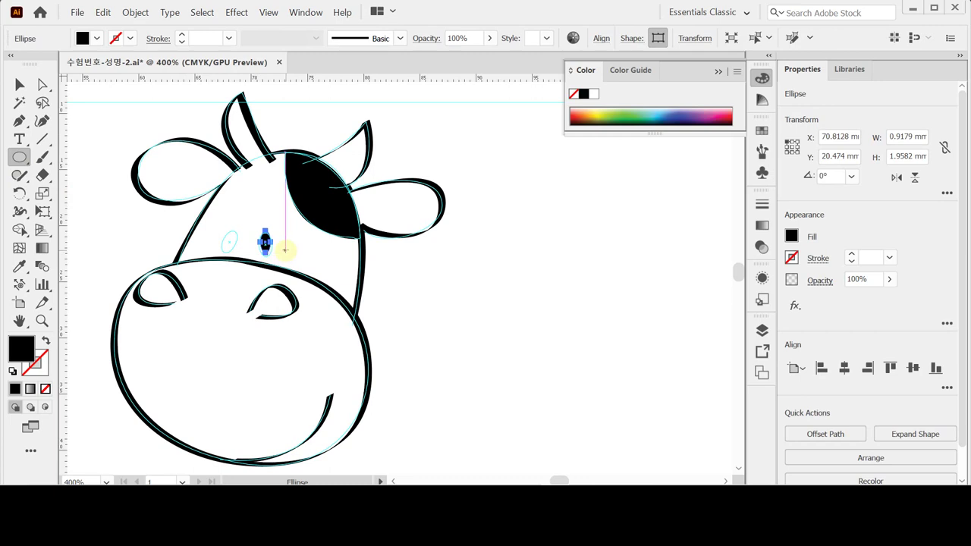
# - Widen the eye ellipse to about 1.04 mm, copy it onto the left eye guide, and tilt the copy to about 338°
pyautogui.press('ctrl')
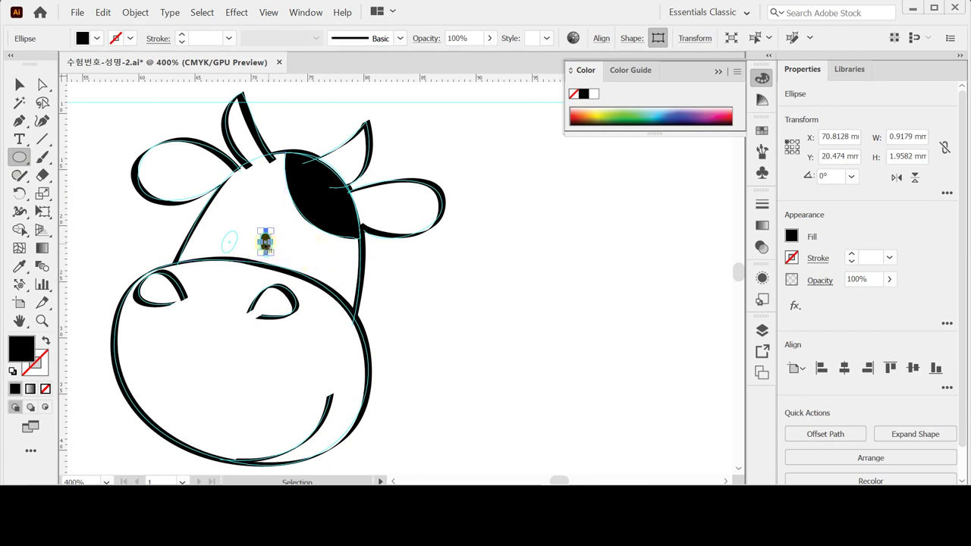
pyautogui.click(266, 243)
pyautogui.click(418, 293)
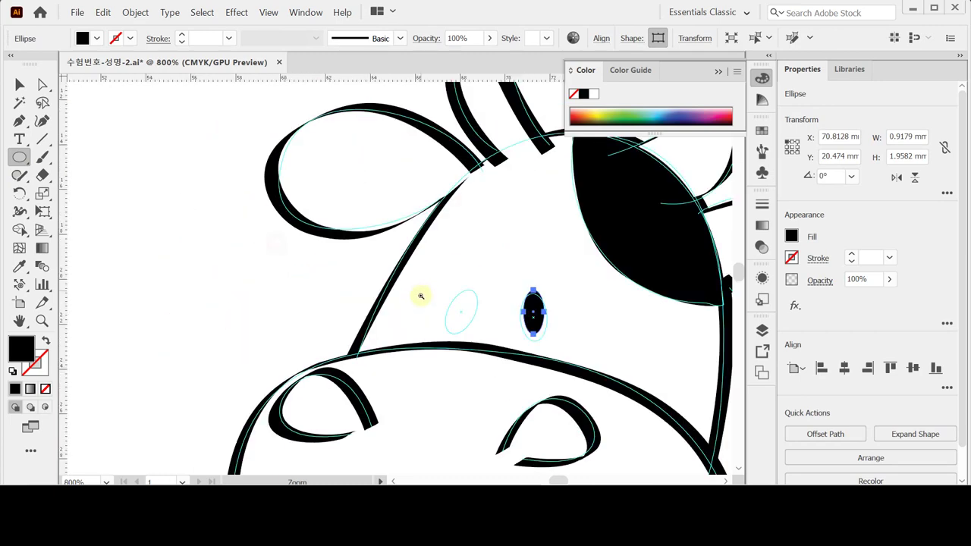
pyautogui.click(535, 311)
pyautogui.moveTo(436, 275); pyautogui.dragTo(295, 226)
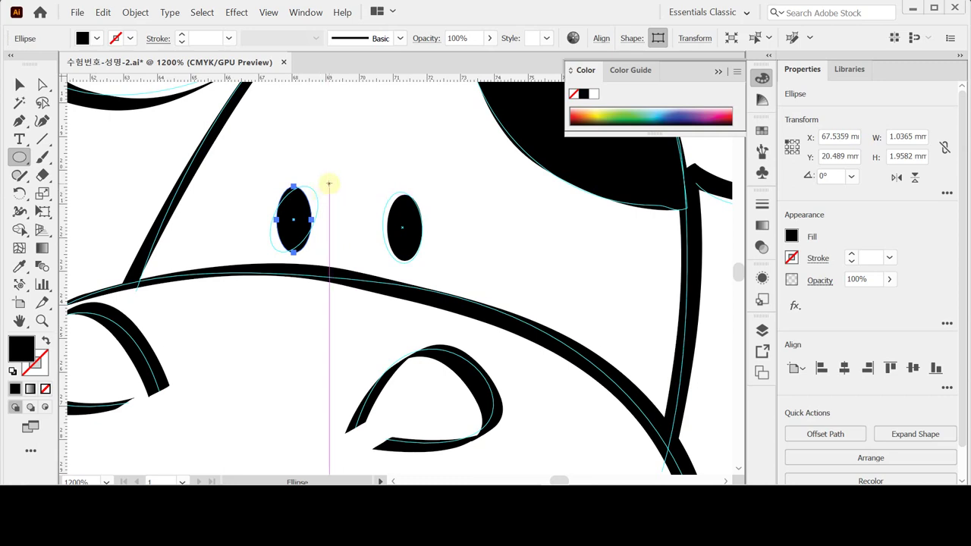
pyautogui.press('ctrl')
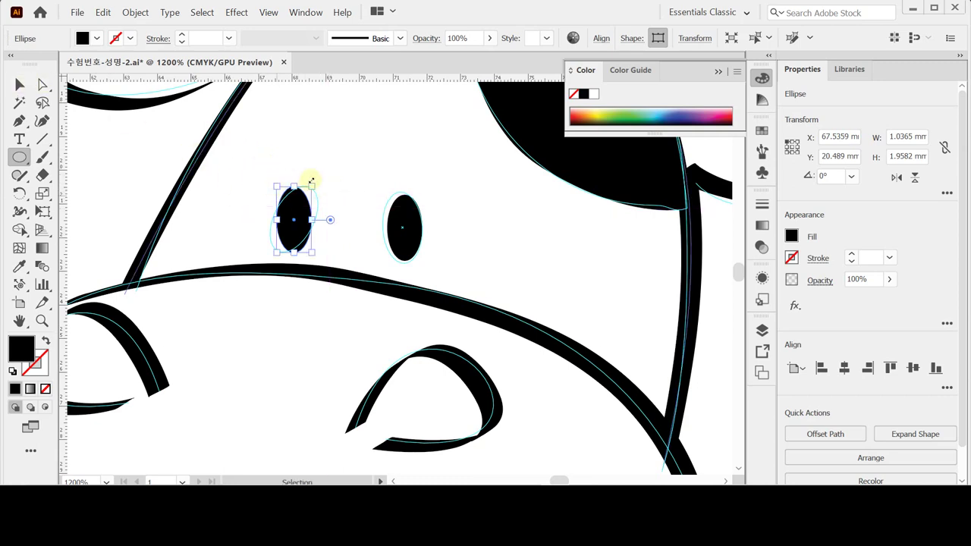
pyautogui.moveTo(318, 178); pyautogui.dragTo(330, 190)
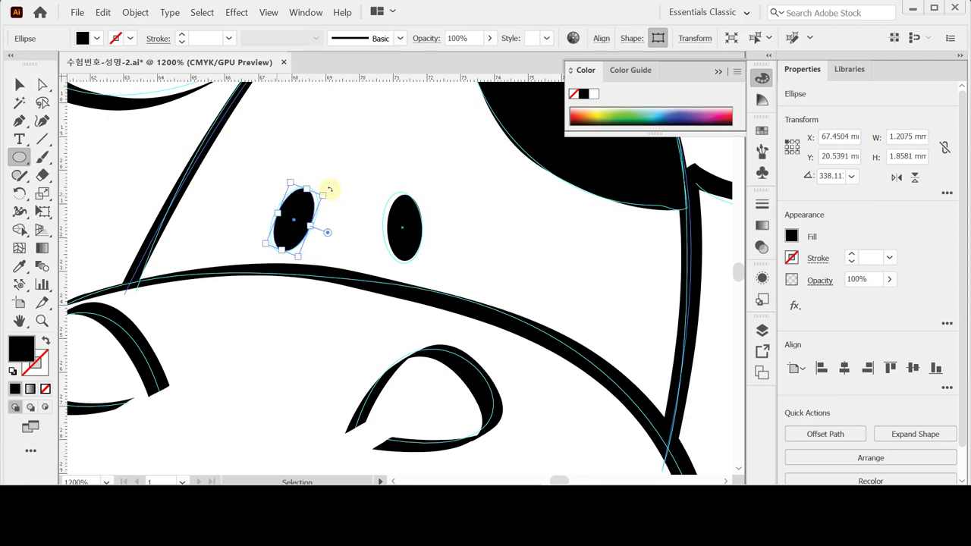
# - Widen the right eye ellipse, rotate it to about 9.4° and stretch its top to match the guide
pyautogui.click(401, 213)
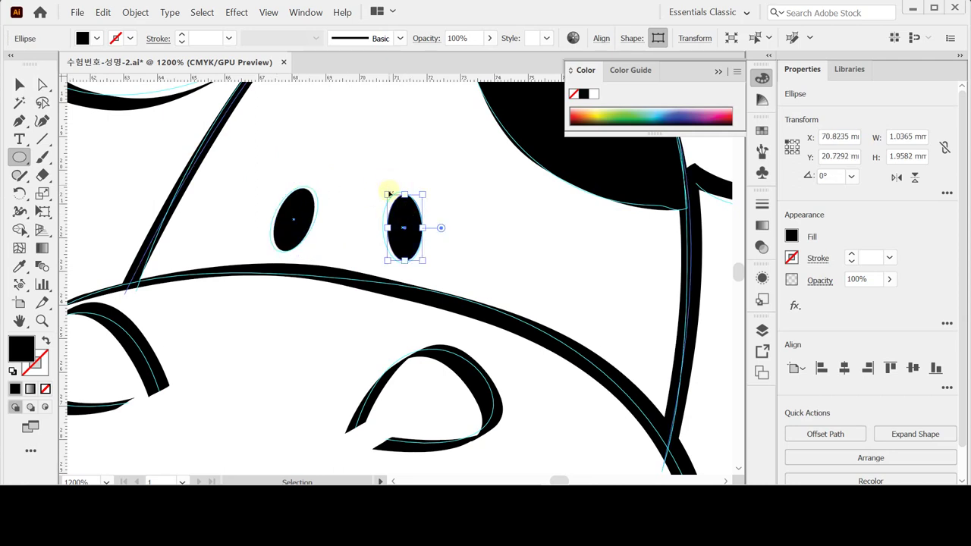
pyautogui.moveTo(388, 228); pyautogui.dragTo(382, 227)
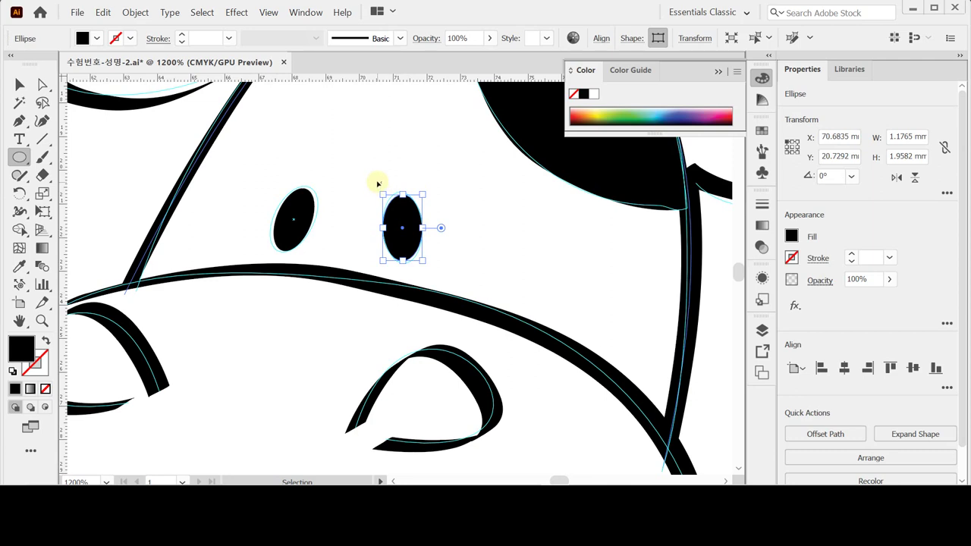
pyautogui.press('ctrl')
pyautogui.press('ctrl')
pyautogui.moveTo(430, 189); pyautogui.dragTo(422, 181)
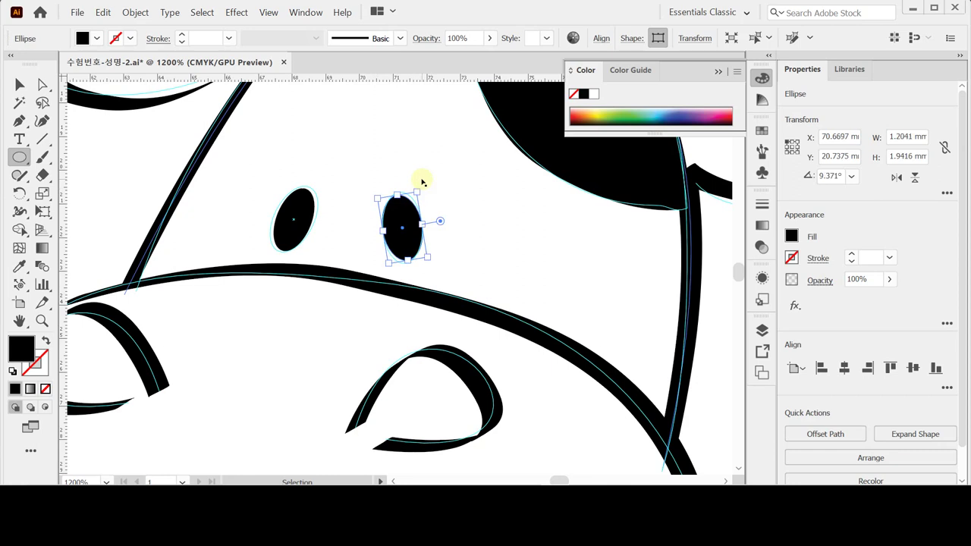
pyautogui.moveTo(398, 195); pyautogui.dragTo(398, 191)
pyautogui.click(289, 211)
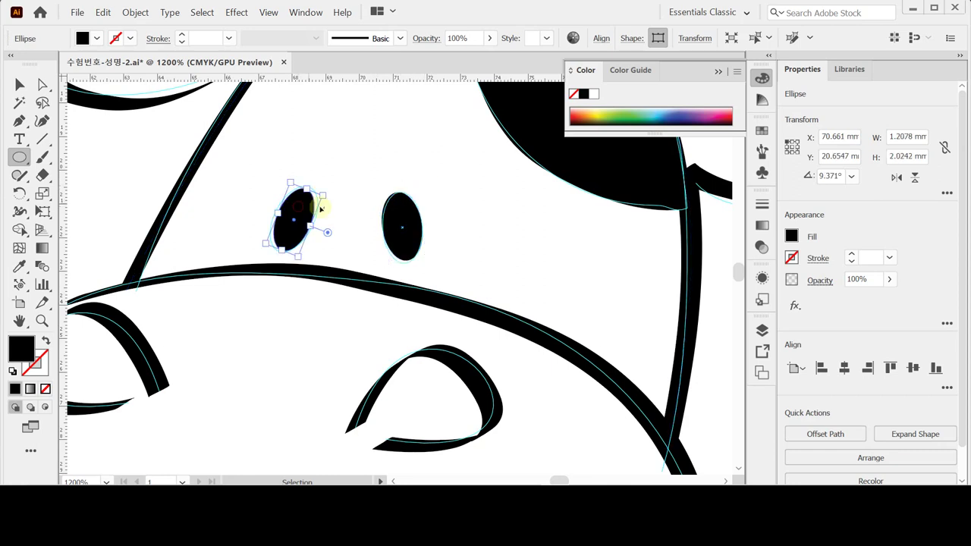
pyautogui.moveTo(308, 223); pyautogui.dragTo(311, 226)
pyautogui.keyDown('ctrl'); pyautogui.keyDown('alt'); pyautogui.click(414, 269); pyautogui.keyUp('alt'); pyautogui.keyUp('ctrl')
pyautogui.keyDown('ctrl'); pyautogui.keyDown('alt'); pyautogui.click(414, 268); pyautogui.keyUp('alt'); pyautogui.keyUp('ctrl')
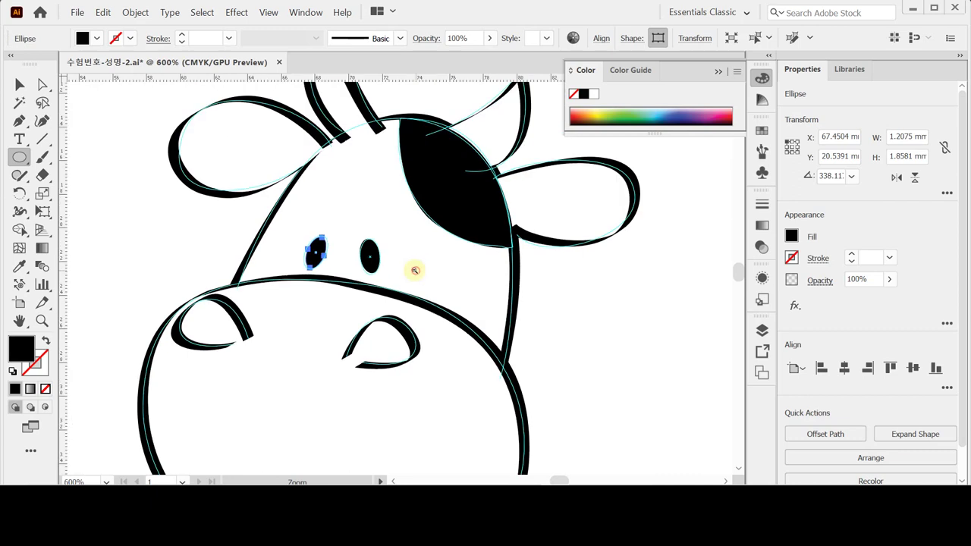
pyautogui.keyDown('ctrl'); pyautogui.keyDown('alt'); pyautogui.click(414, 269); pyautogui.keyUp('alt'); pyautogui.keyUp('ctrl')
pyautogui.keyDown('ctrl'); pyautogui.keyDown('alt'); pyautogui.click(414, 268); pyautogui.keyUp('alt'); pyautogui.keyUp('ctrl')
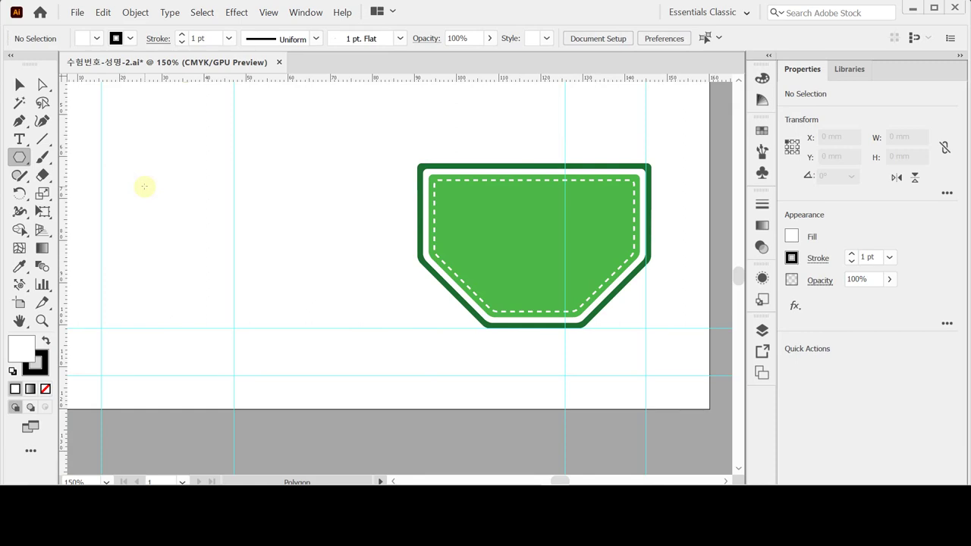
# - Create an 8-sided polygon with a 30 mm radius in the empty area beside the green pocket
pyautogui.click(19, 157)
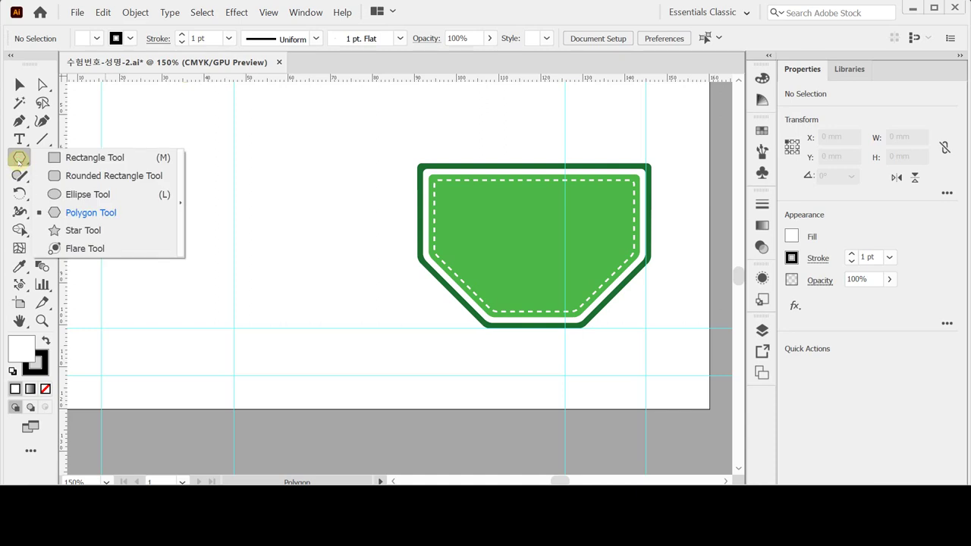
pyautogui.click(19, 157)
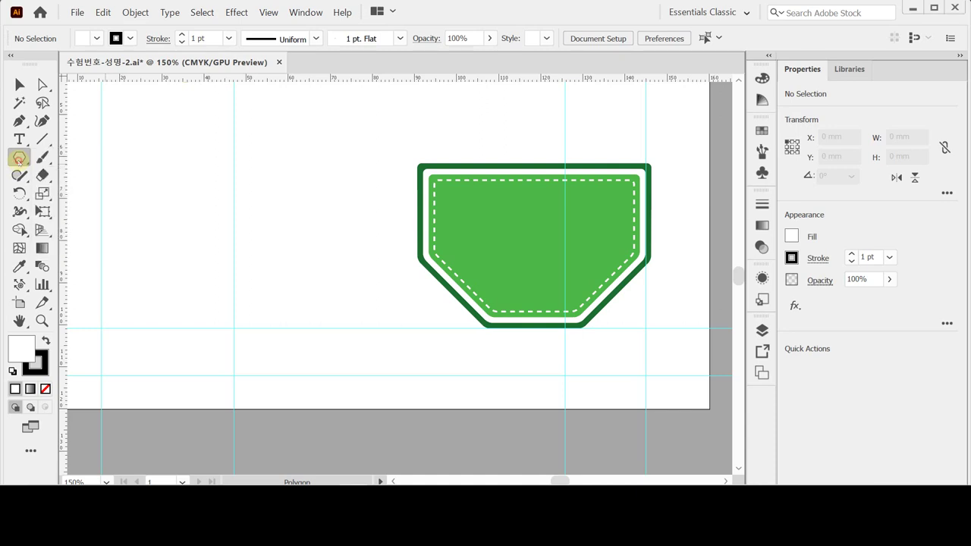
pyautogui.click(234, 227)
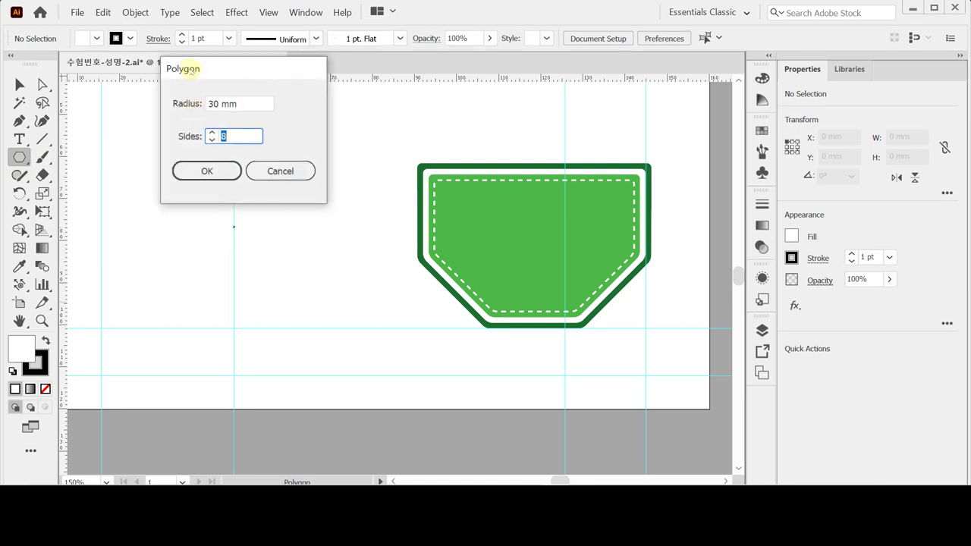
pyautogui.click(188, 104)
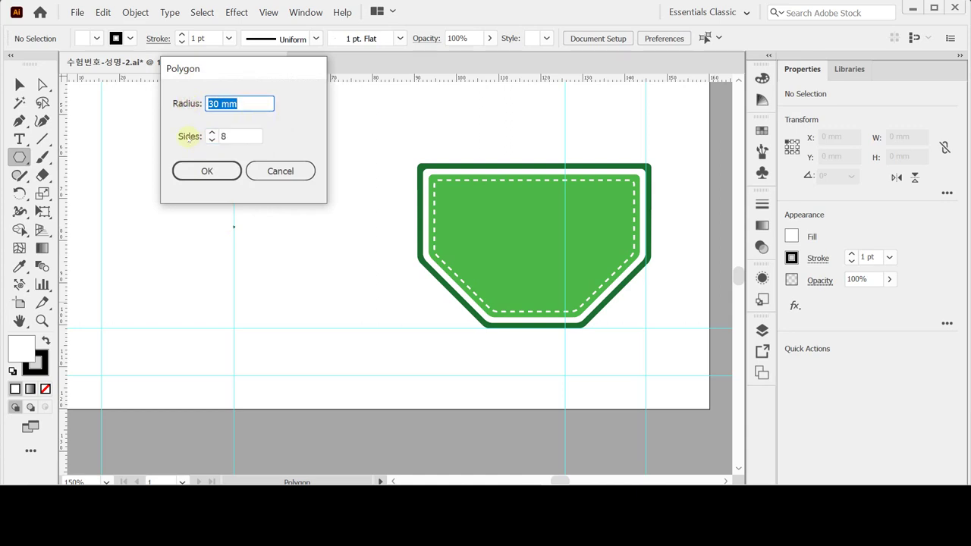
pyautogui.click(225, 170)
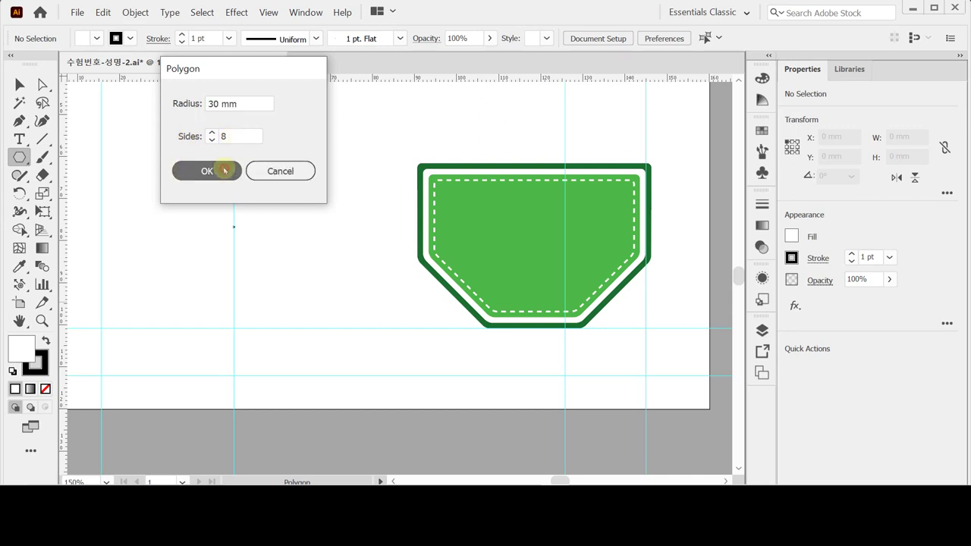
# - Nudge the octagon upward until its bottom edge rests on the horizontal guide
pyautogui.press('Up')
pyautogui.press('Up')
pyautogui.press('Up')
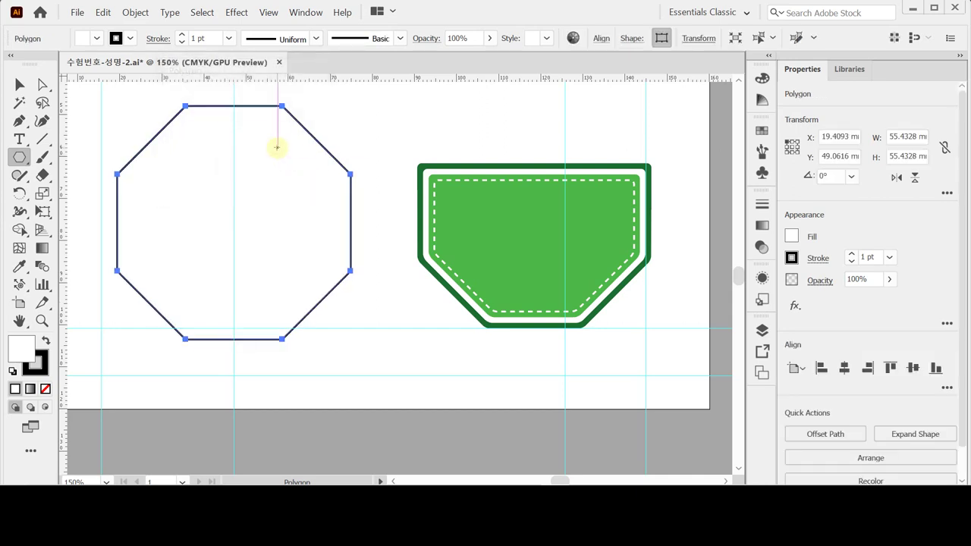
pyautogui.press('Up')
pyautogui.press('Up')
pyautogui.press('Up')
pyautogui.press('Up')
pyautogui.press('Up')
pyautogui.press('Up')
pyautogui.press('Up')
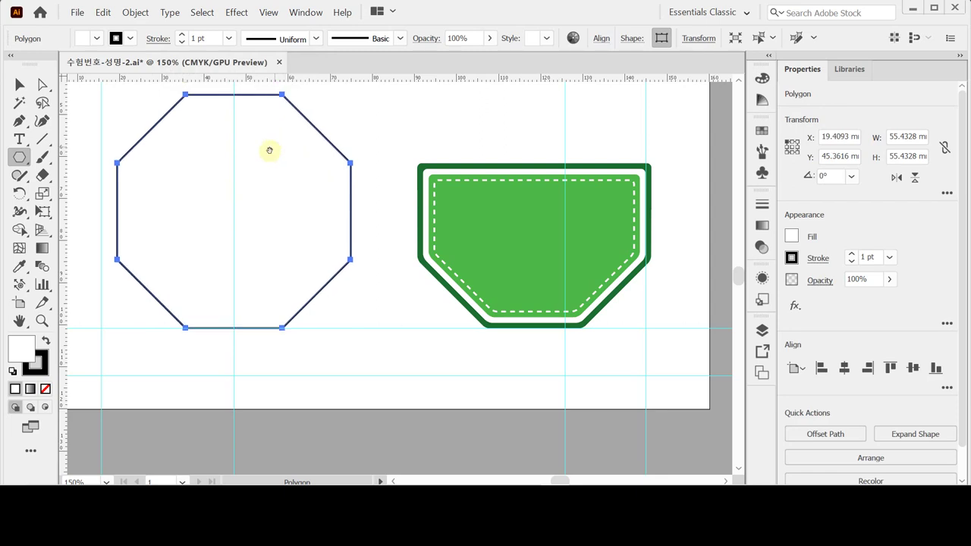
# - Delete the octagon's two topmost corner points and join the open ends into a closed pocket shape
pyautogui.scroll(3, 235, 190)
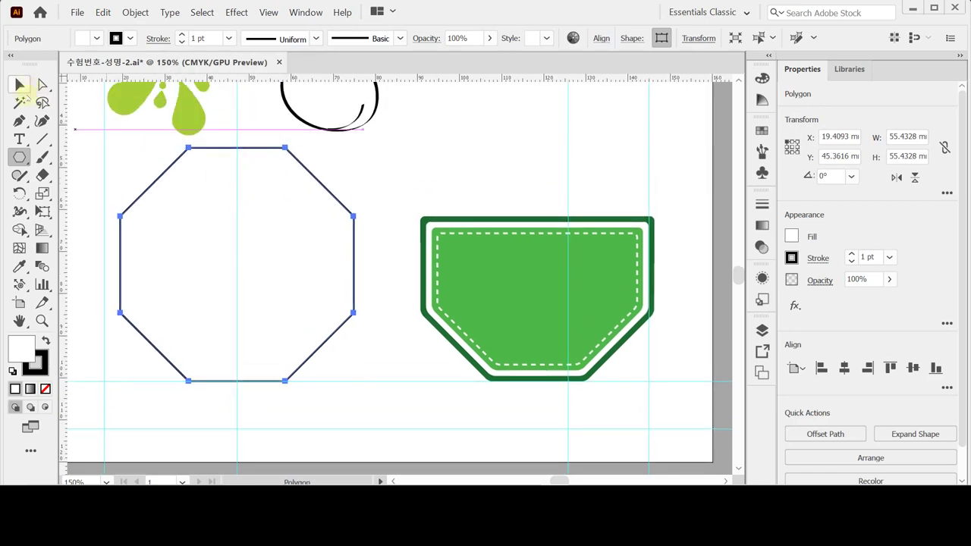
pyautogui.click(43, 84)
pyautogui.moveTo(155, 146); pyautogui.dragTo(303, 161)
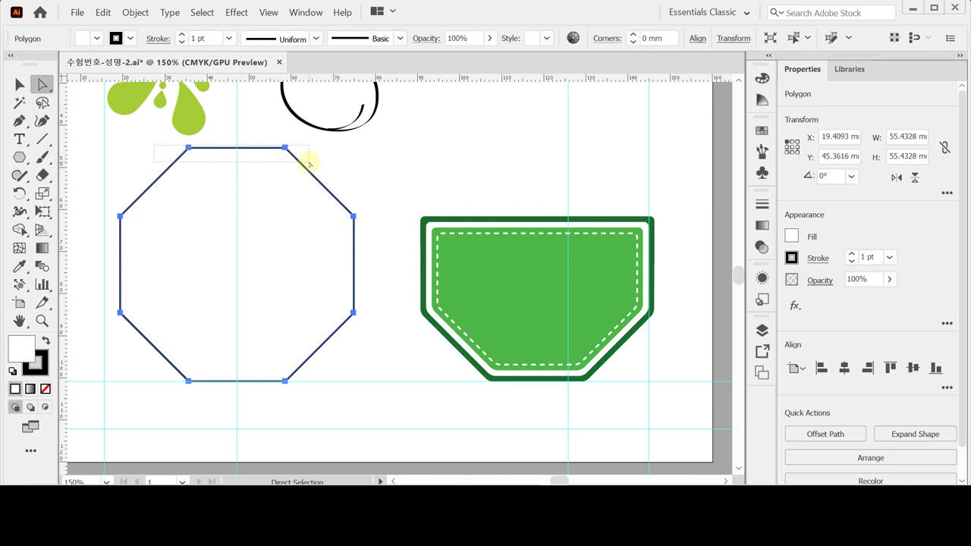
pyautogui.press('Delete')
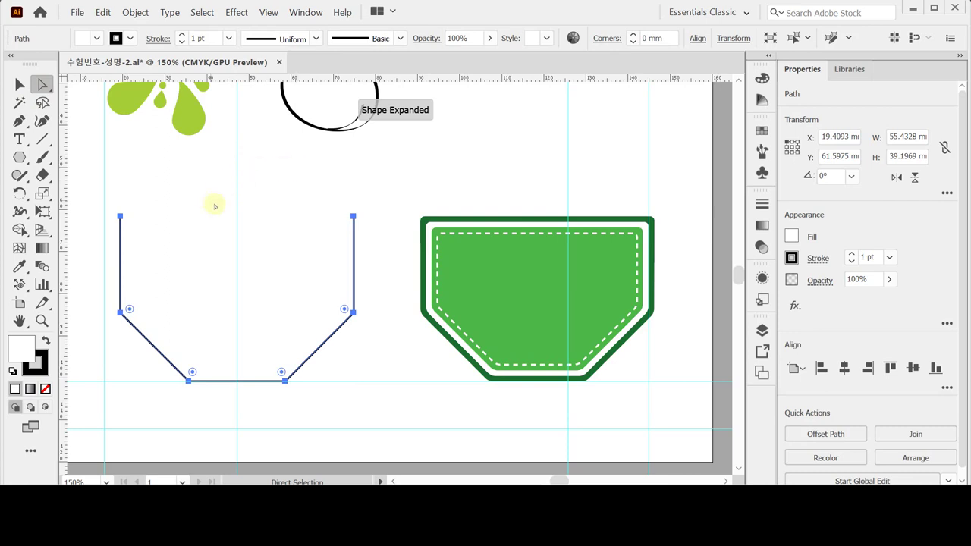
pyautogui.moveTo(104, 201); pyautogui.dragTo(367, 246)
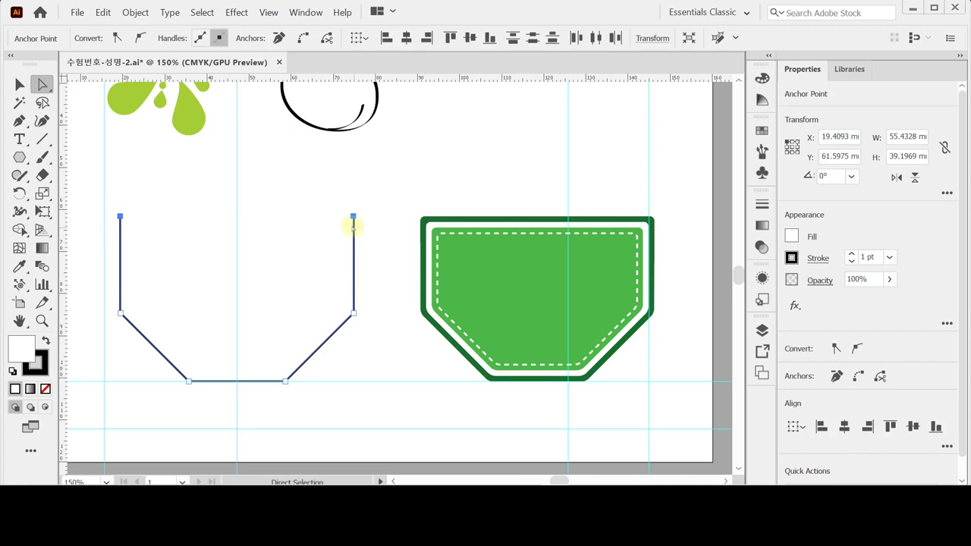
pyautogui.rightClick(282, 200)
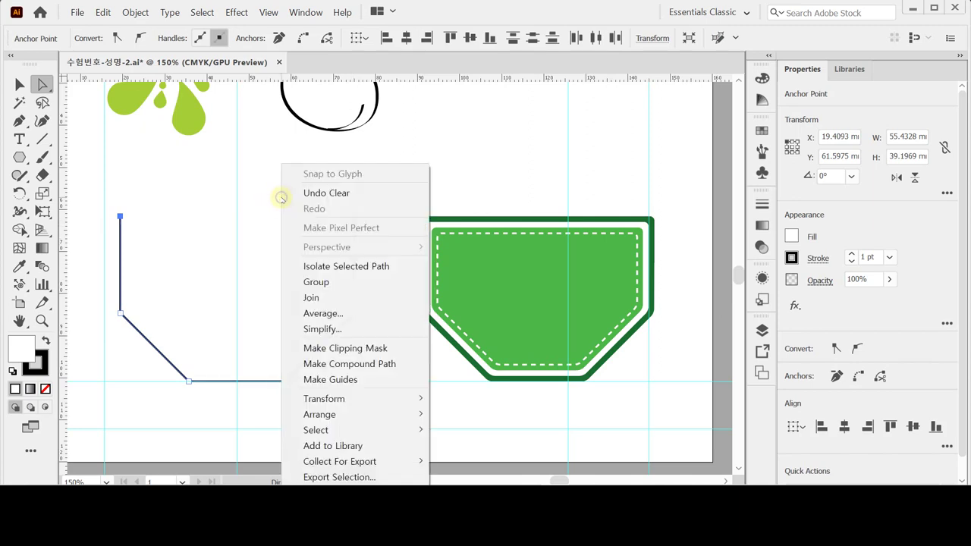
pyautogui.click(335, 302)
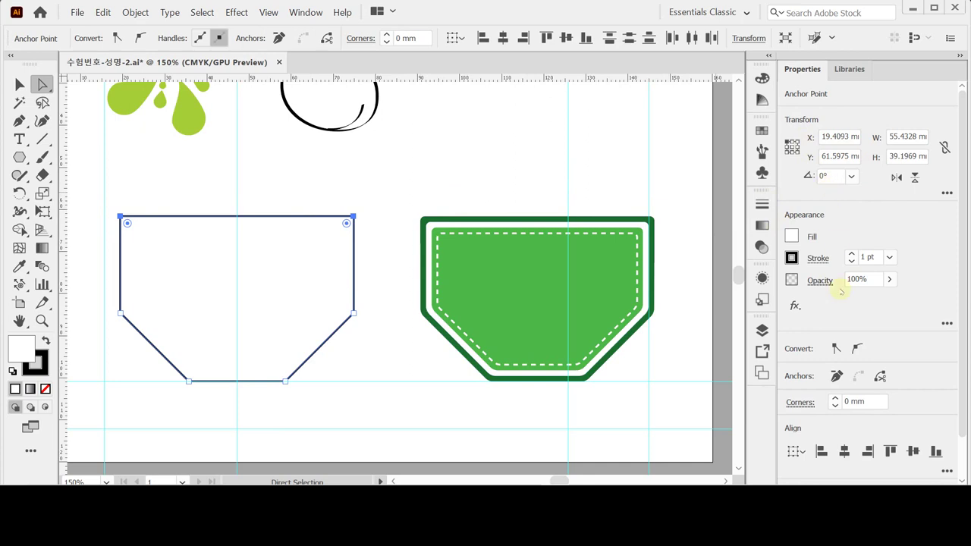
# - Apply the Round Corners effect to the pocket outline with a 1 mm radius
pyautogui.click(795, 307)
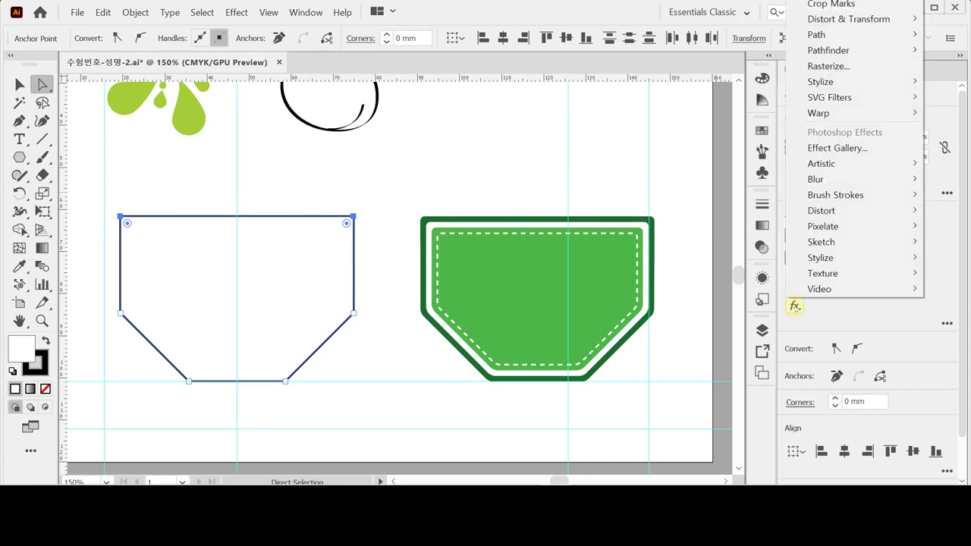
pyautogui.moveTo(789, 82)
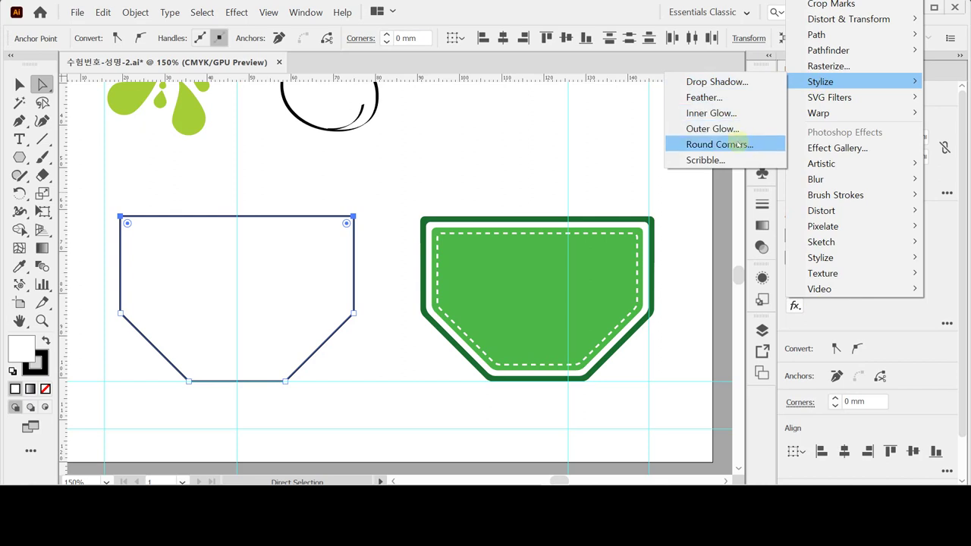
pyautogui.click(736, 144)
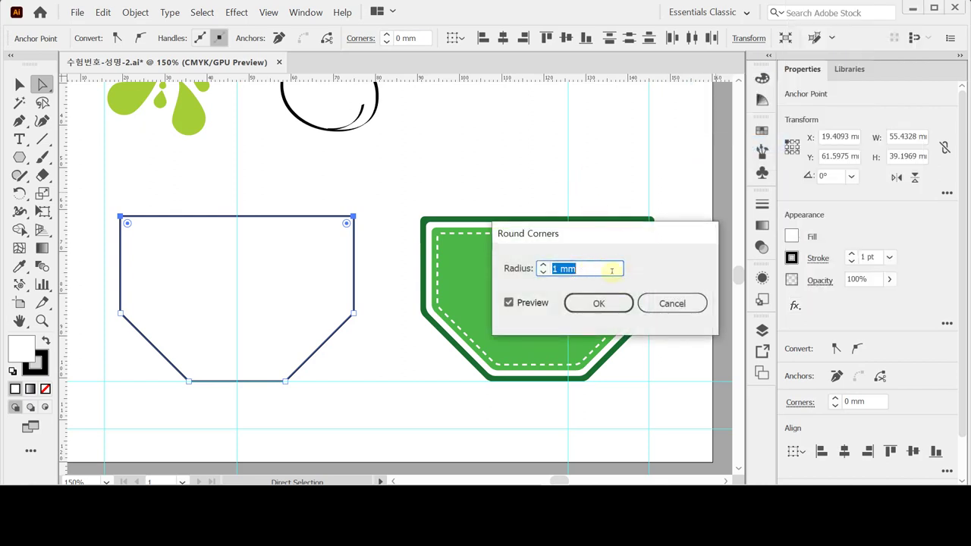
pyautogui.click(599, 302)
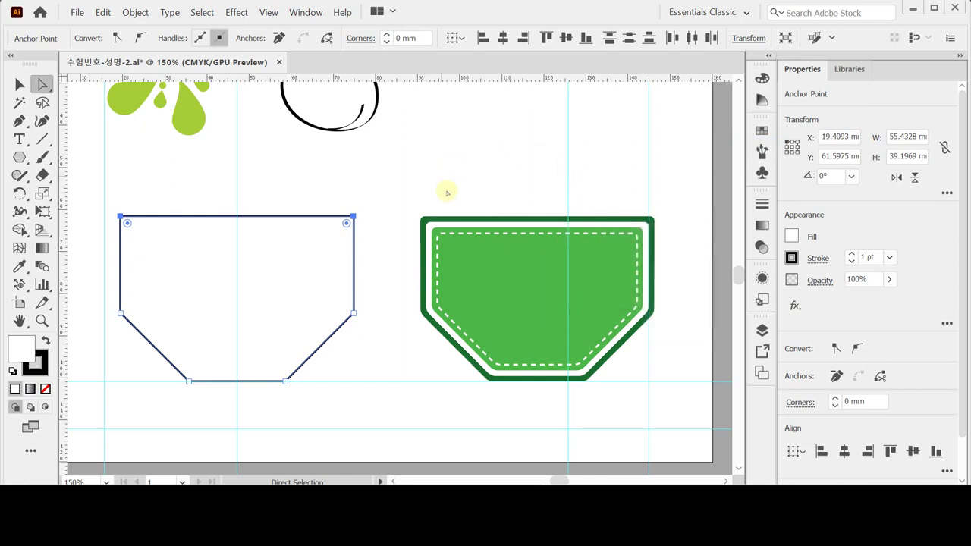
# - Offset the pocket outline by -4 mm with miter joins to add a smaller outline inside it
pyautogui.click(389, 191)
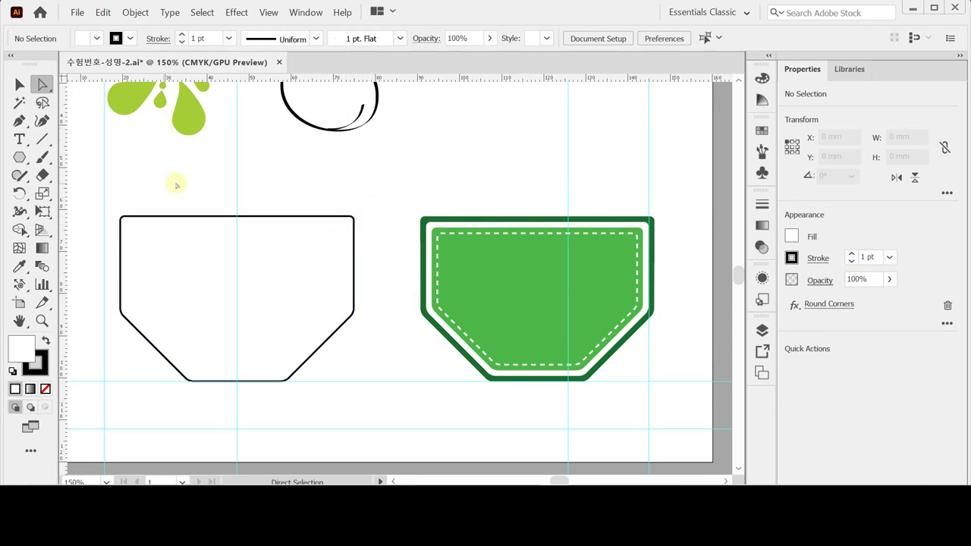
pyautogui.click(21, 85)
pyautogui.click(217, 265)
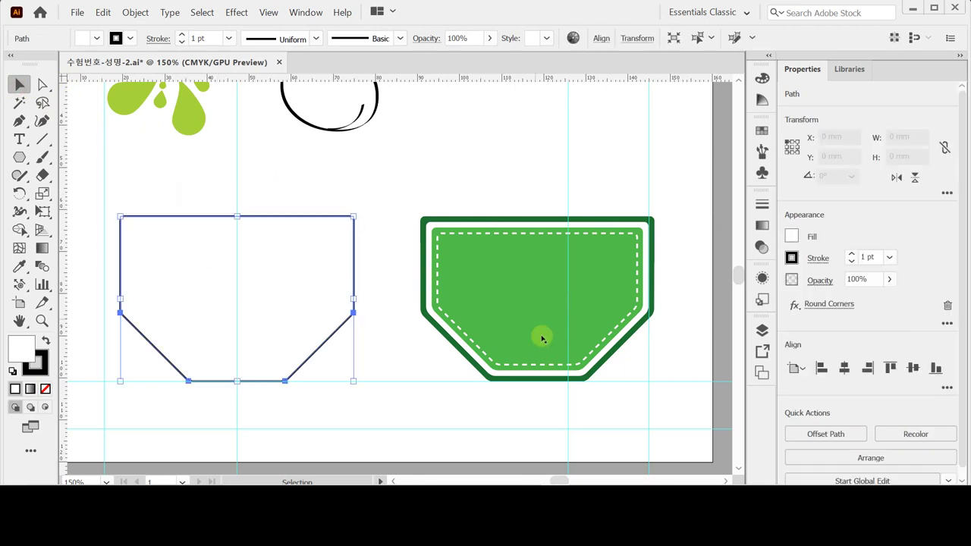
pyautogui.click(811, 433)
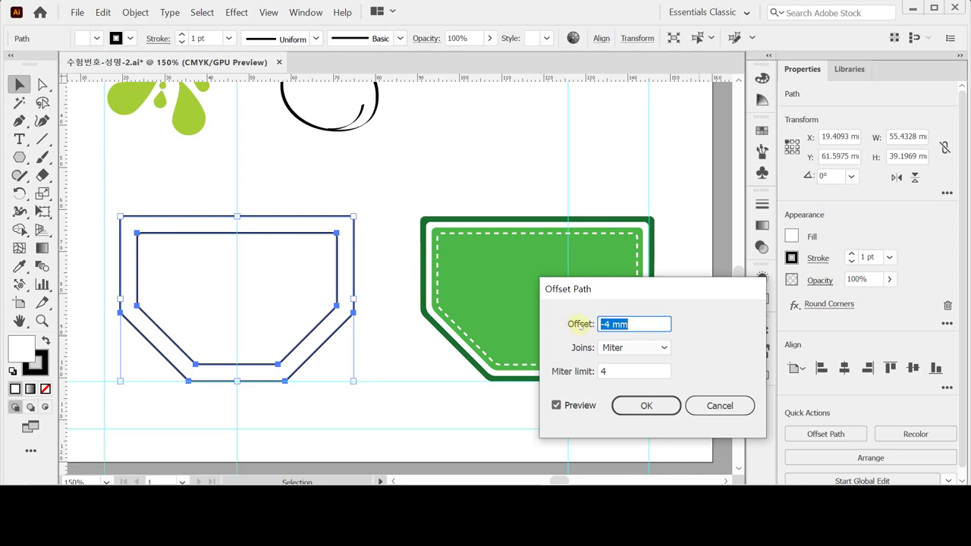
pyautogui.click(643, 407)
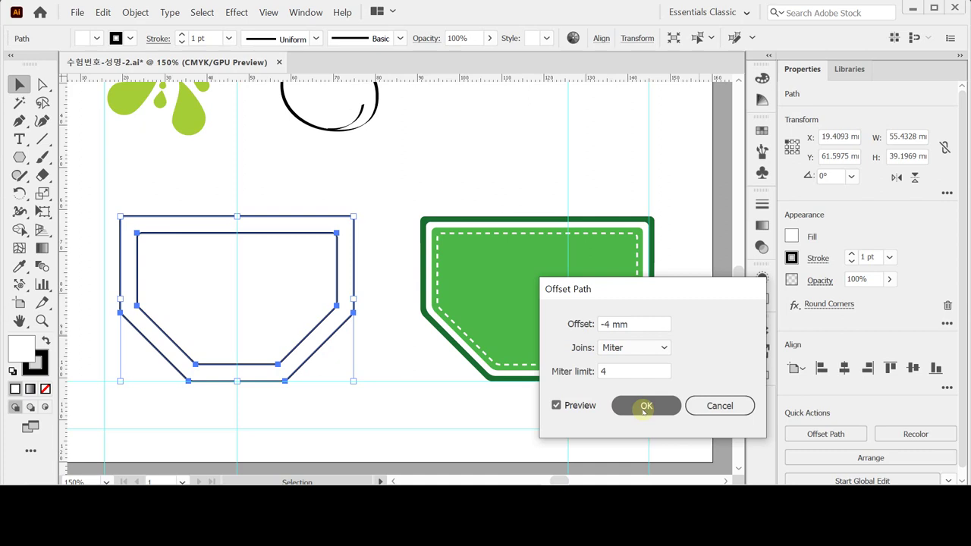
pyautogui.click(241, 236)
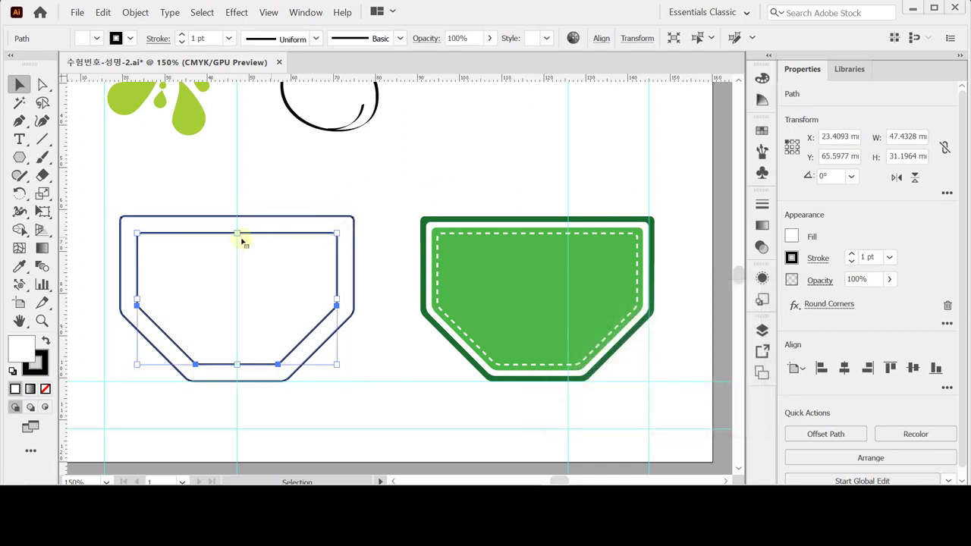
pyautogui.click(266, 187)
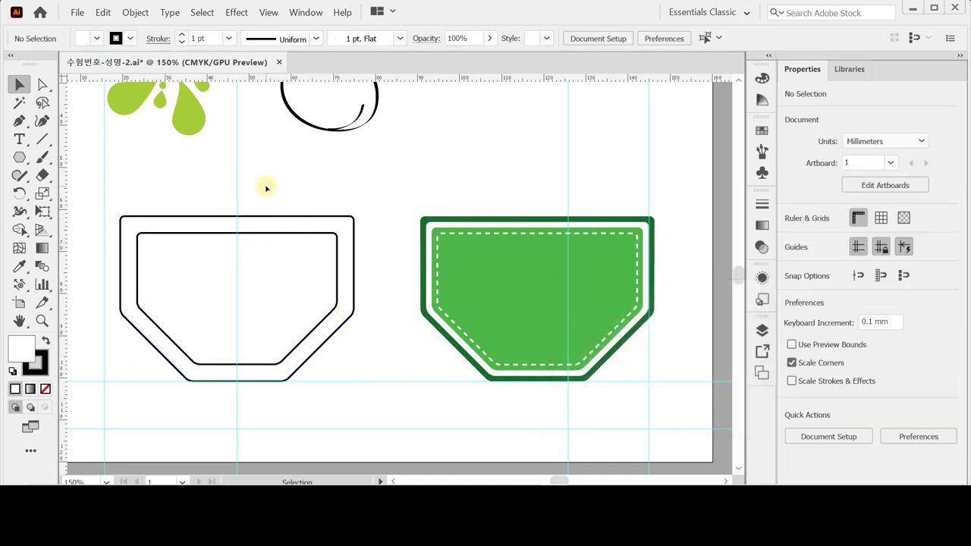
# - Make a blend between the outer and inner pocket outlines
pyautogui.click(318, 218)
pyautogui.click(338, 238)
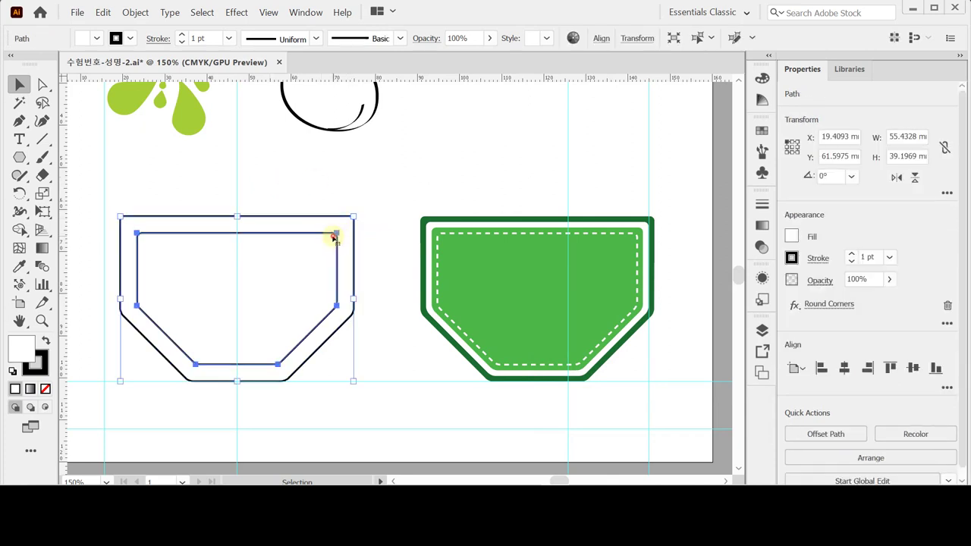
pyautogui.click(375, 192)
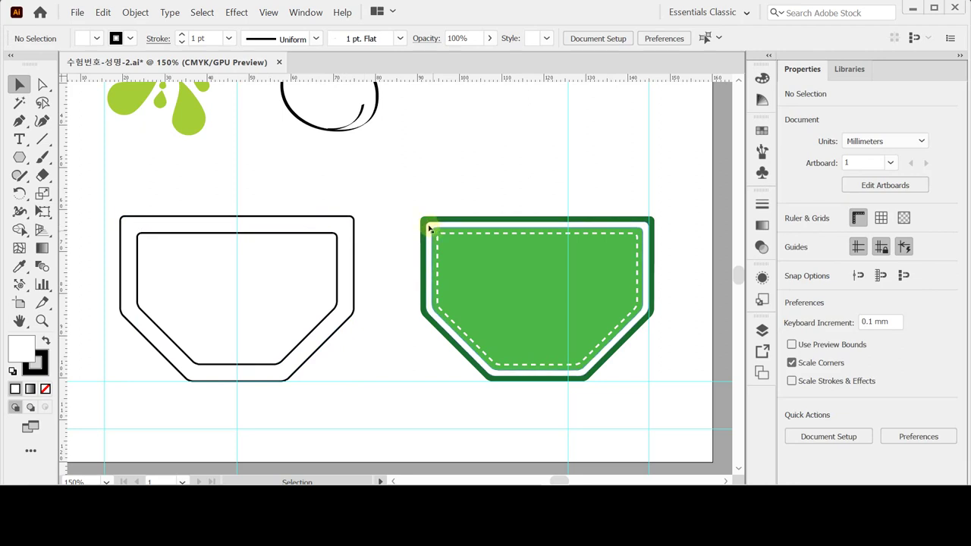
pyautogui.moveTo(270, 191); pyautogui.dragTo(311, 261)
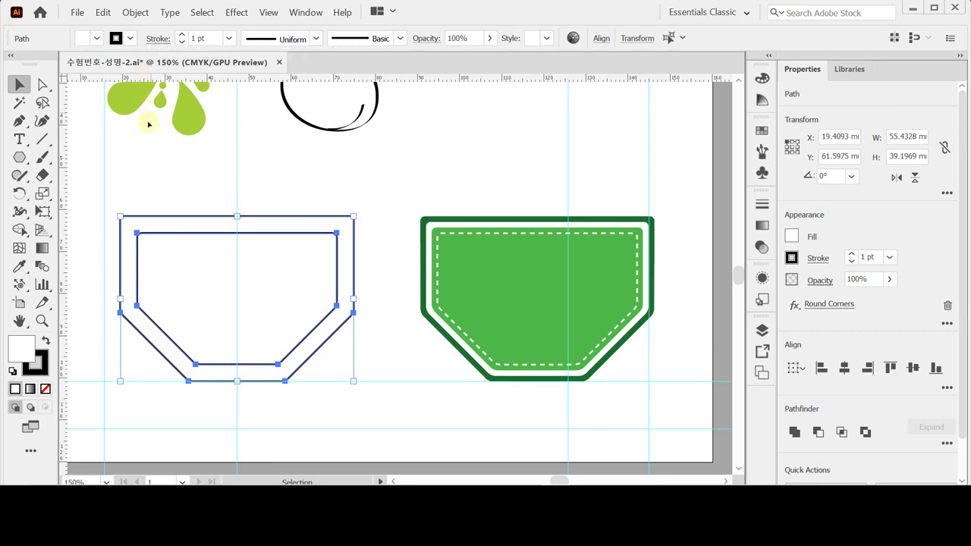
pyautogui.click(134, 12)
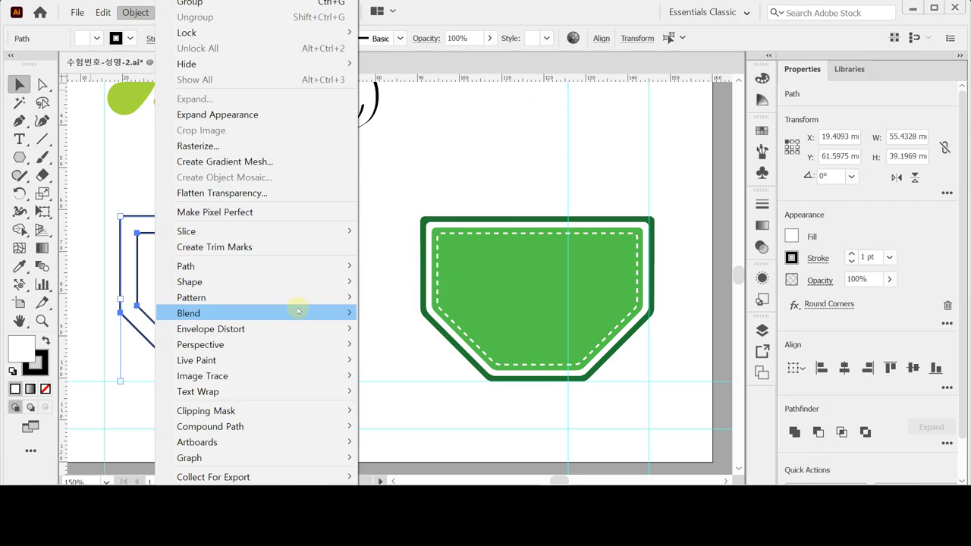
pyautogui.moveTo(298, 313)
pyautogui.click(386, 314)
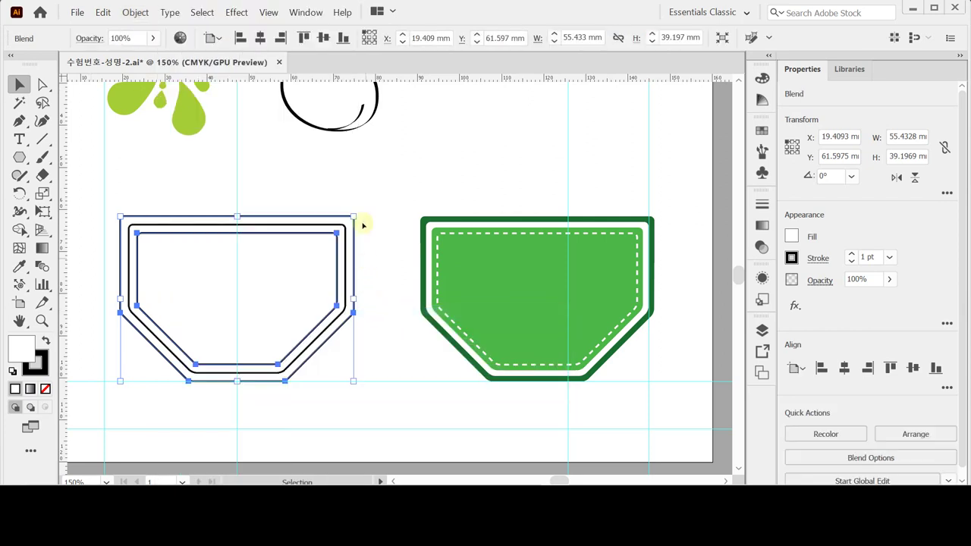
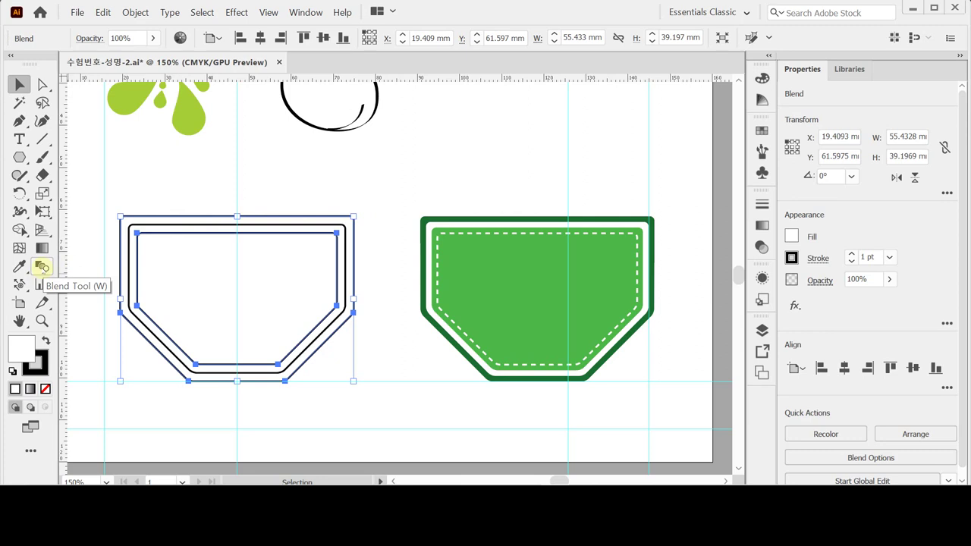
# - Set the pocket blend's spacing to Specified Steps with 2 steps
pyautogui.doubleClick(42, 266)
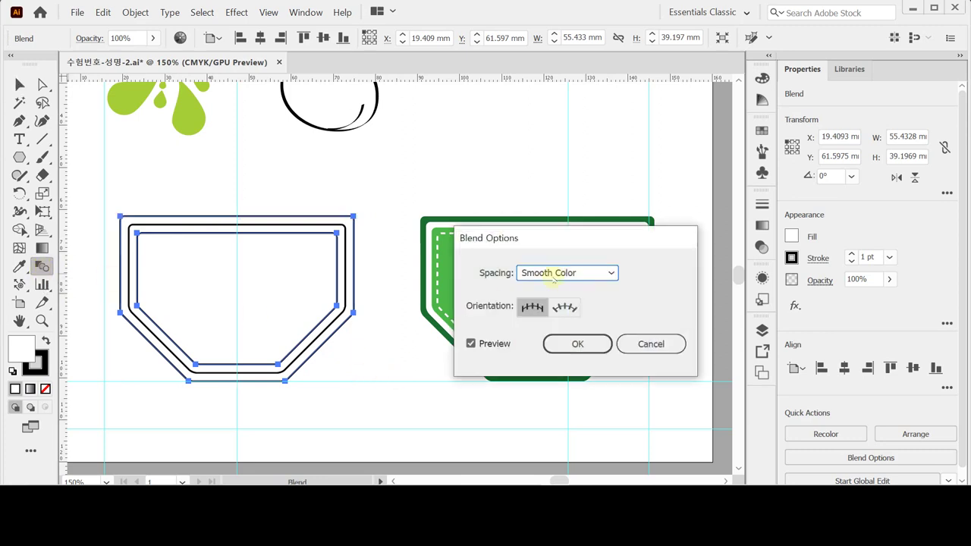
pyautogui.moveTo(523, 238); pyautogui.dragTo(505, 207)
pyautogui.click(554, 241)
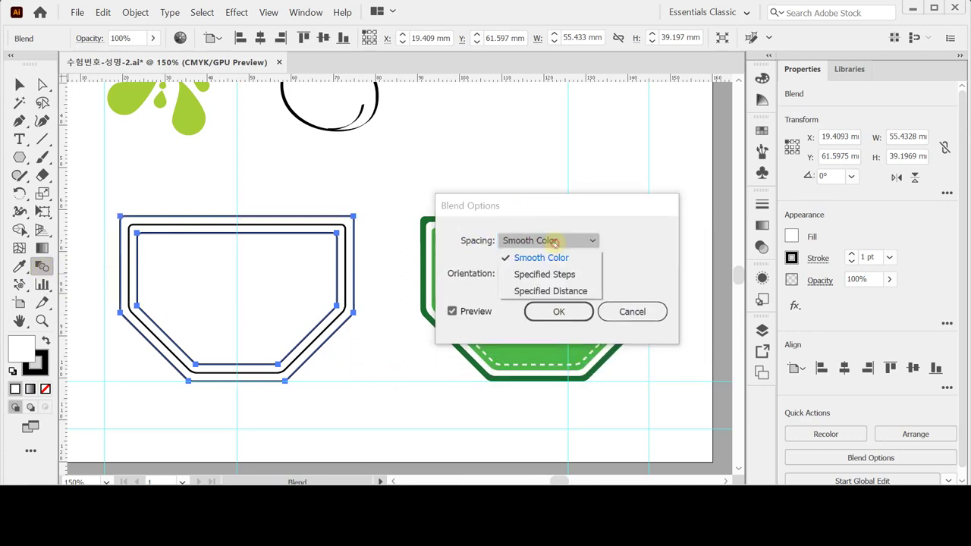
pyautogui.click(555, 275)
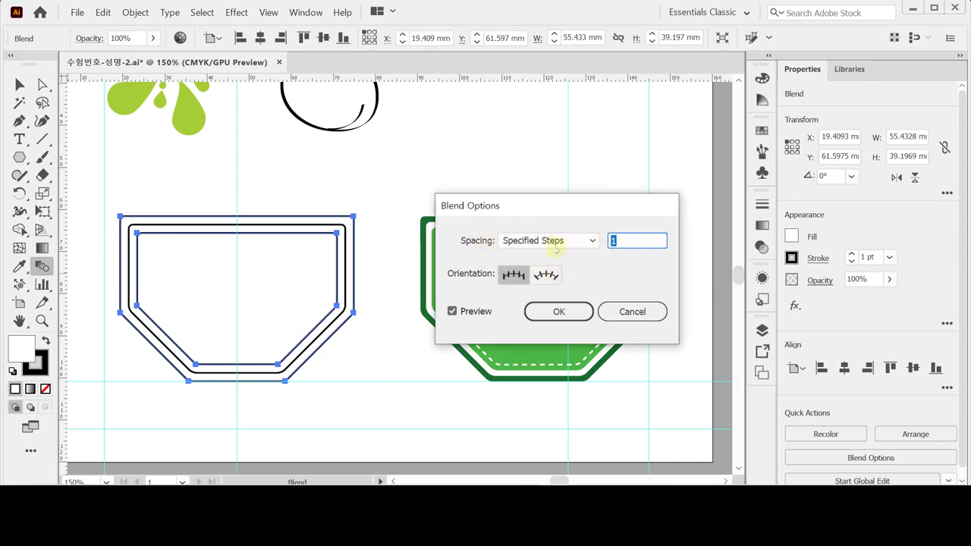
pyautogui.write('2')
pyautogui.press('Return')
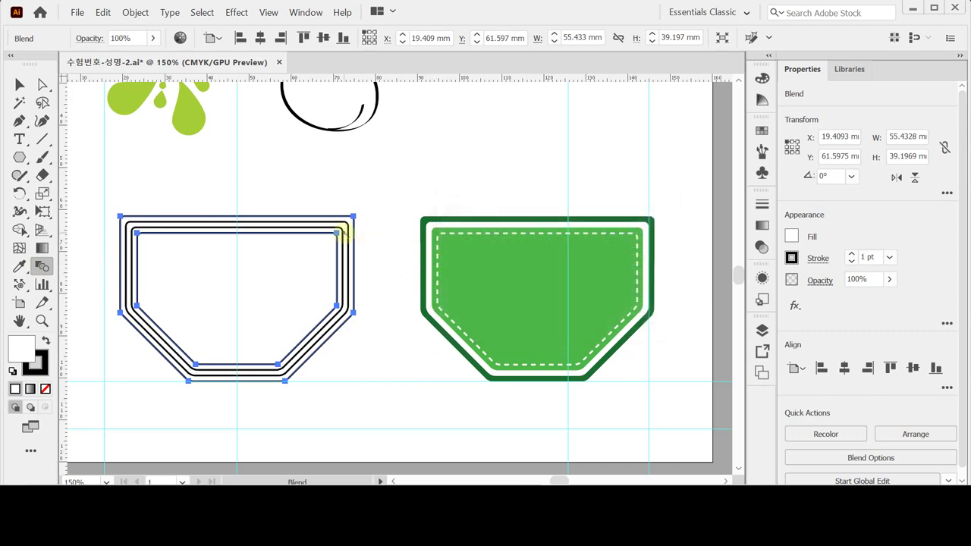
# - Check the pocket blend in Outline view, return to preview, and expand the blend into separate paths
pyautogui.hotkey('ctrl', 'y')
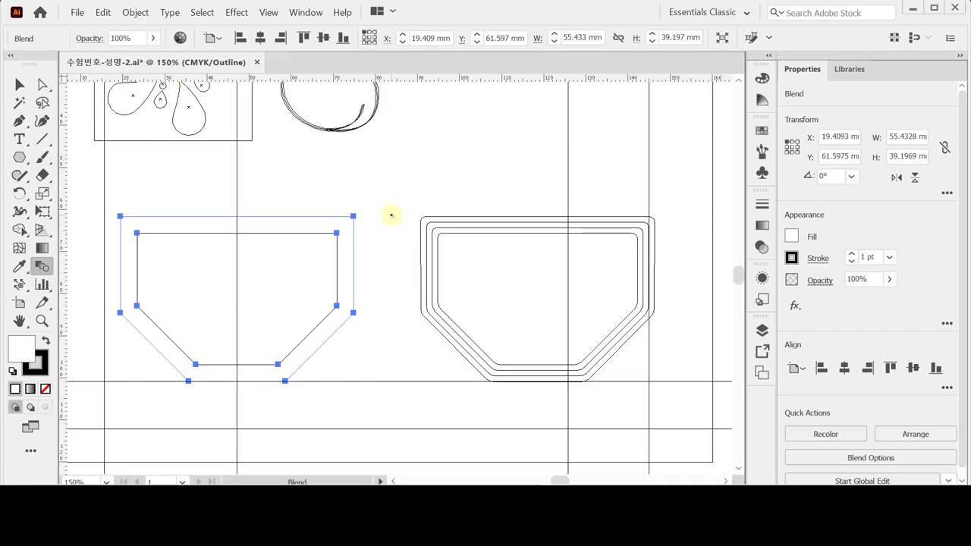
pyautogui.press('ctrl')
pyautogui.hotkey('ctrl', 'y')
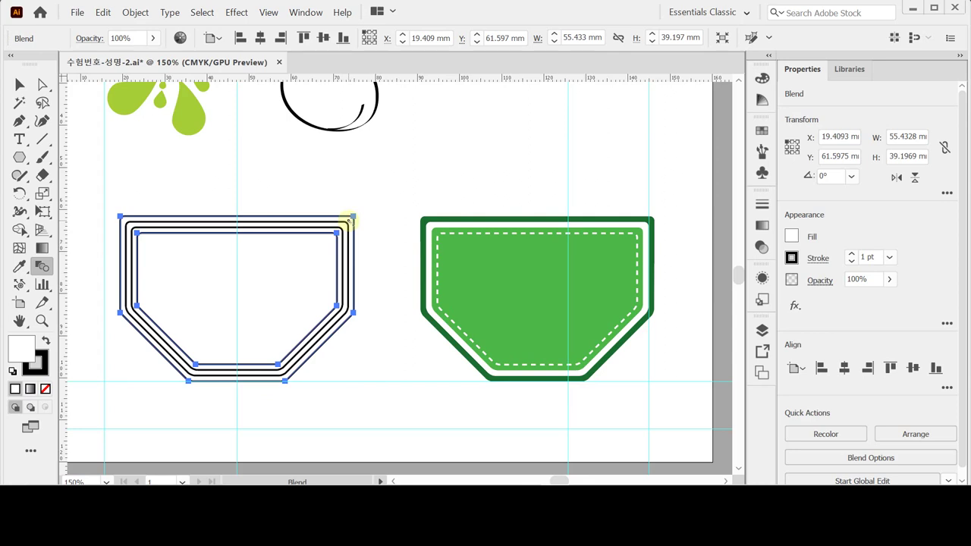
pyautogui.press('ctrl')
pyautogui.click(135, 12)
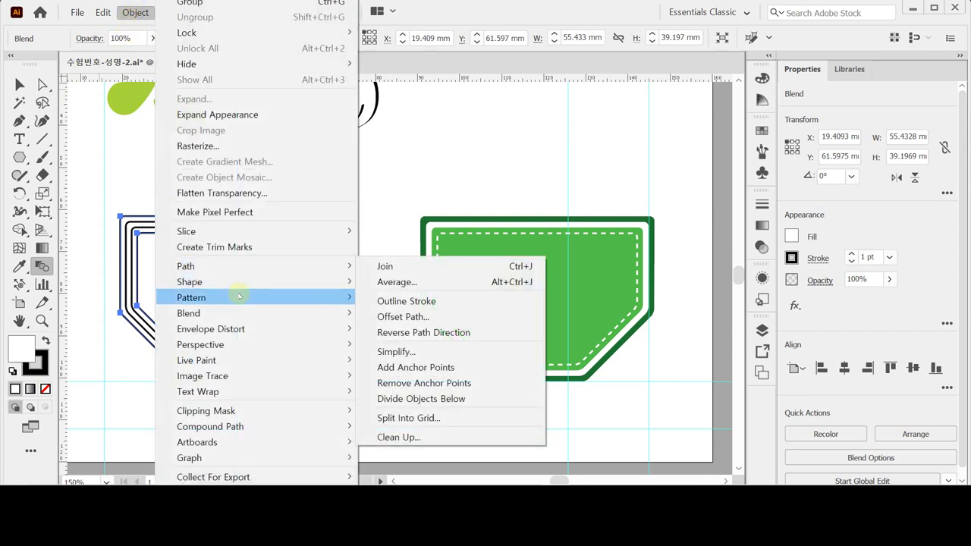
pyautogui.moveTo(239, 313)
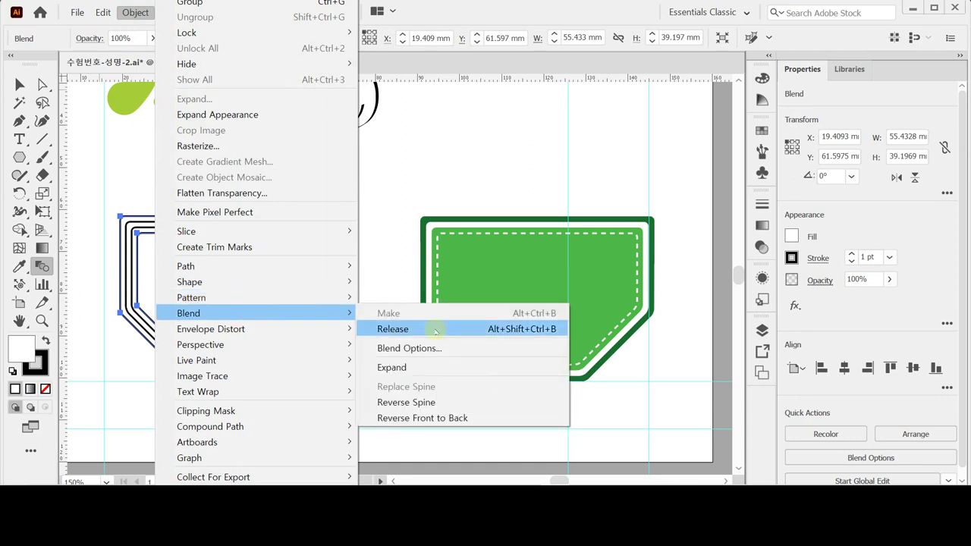
pyautogui.click(466, 369)
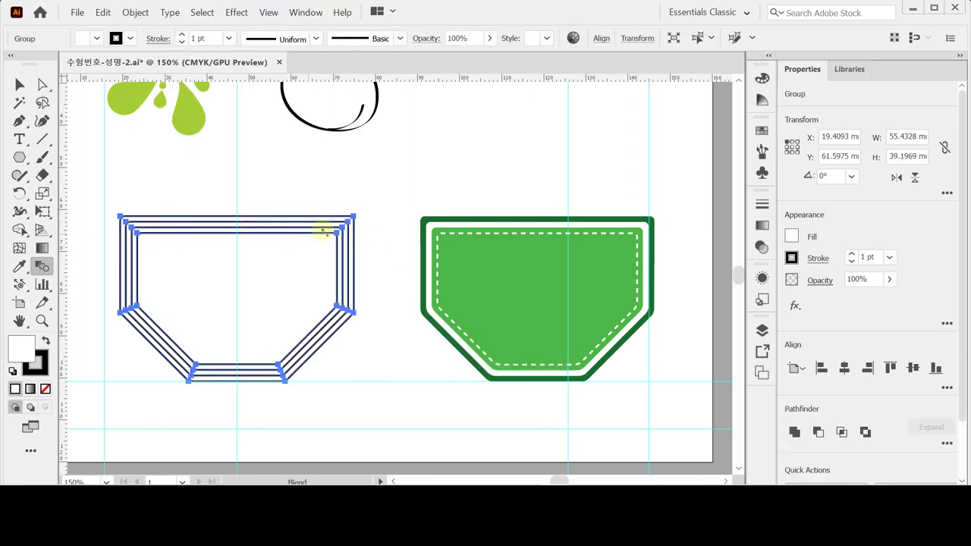
pyautogui.click(21, 84)
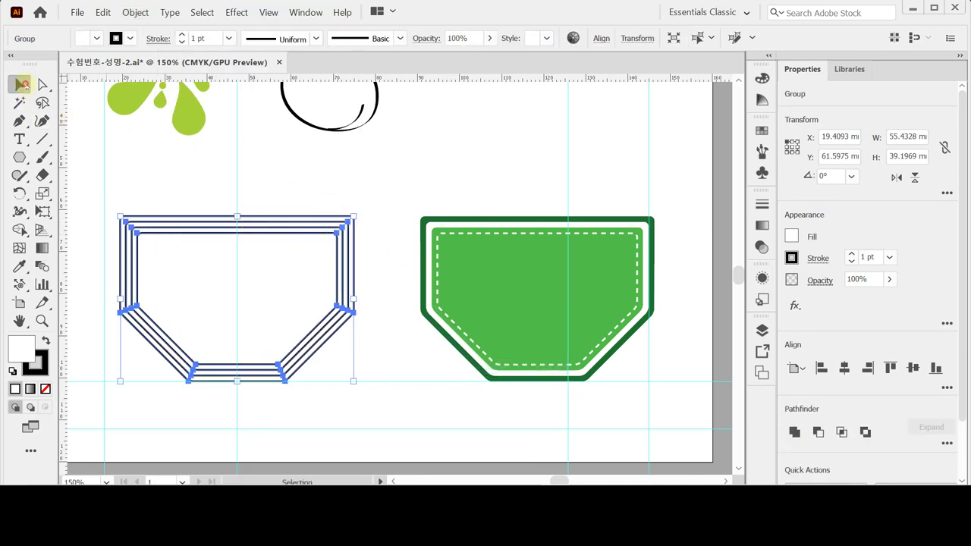
pyautogui.click(173, 179)
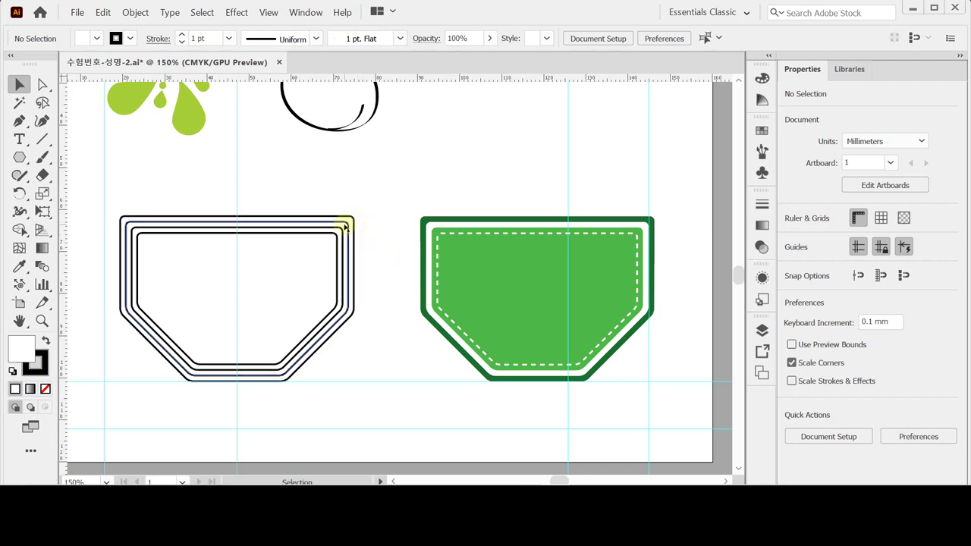
# - Isolate the expanded pocket group and sample the reference pocket's dark green border onto its outermost outline with the Eyedropper
pyautogui.click(345, 224)
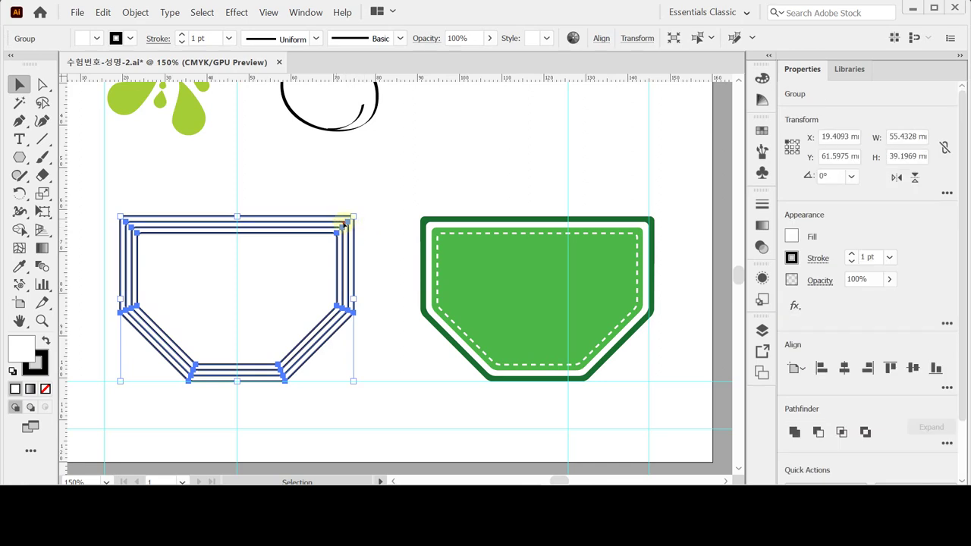
pyautogui.doubleClick(344, 224)
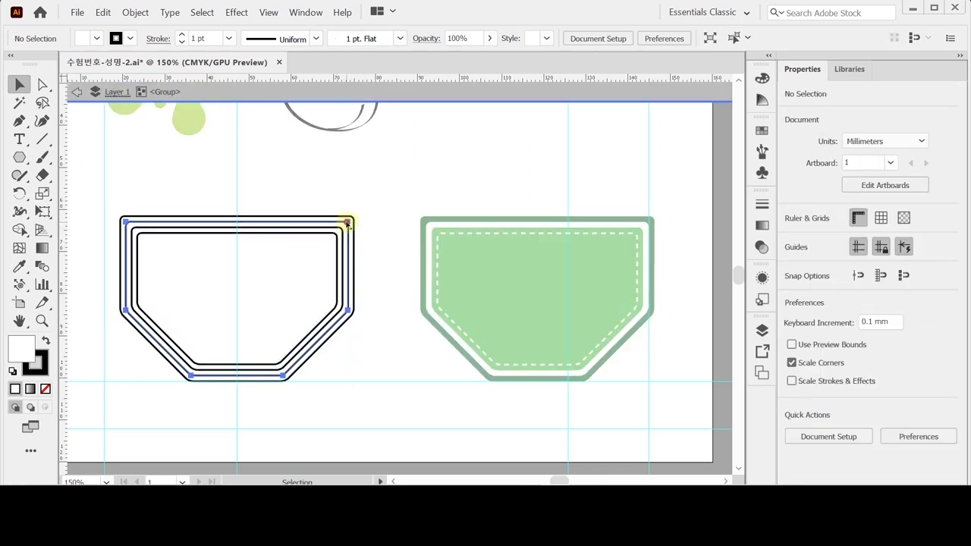
pyautogui.click(346, 223)
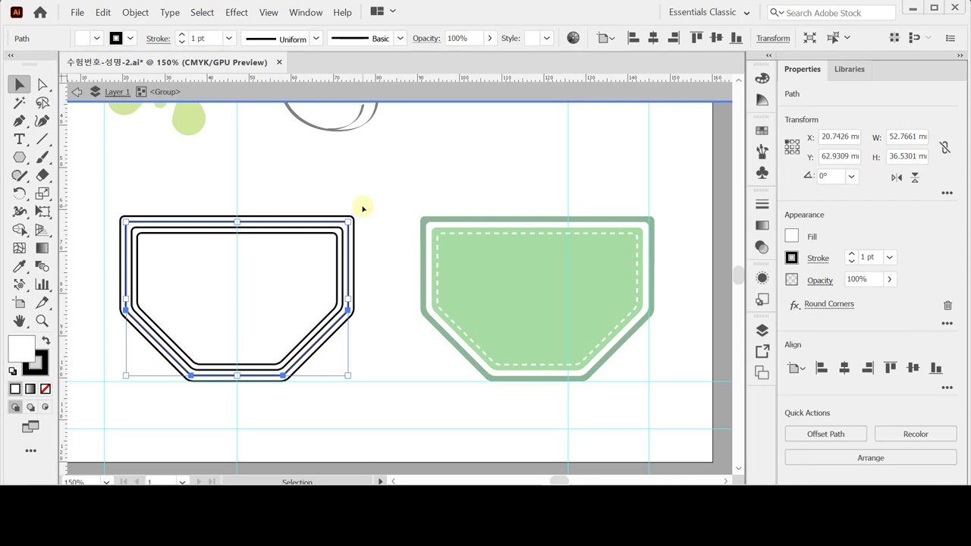
pyautogui.click(362, 207)
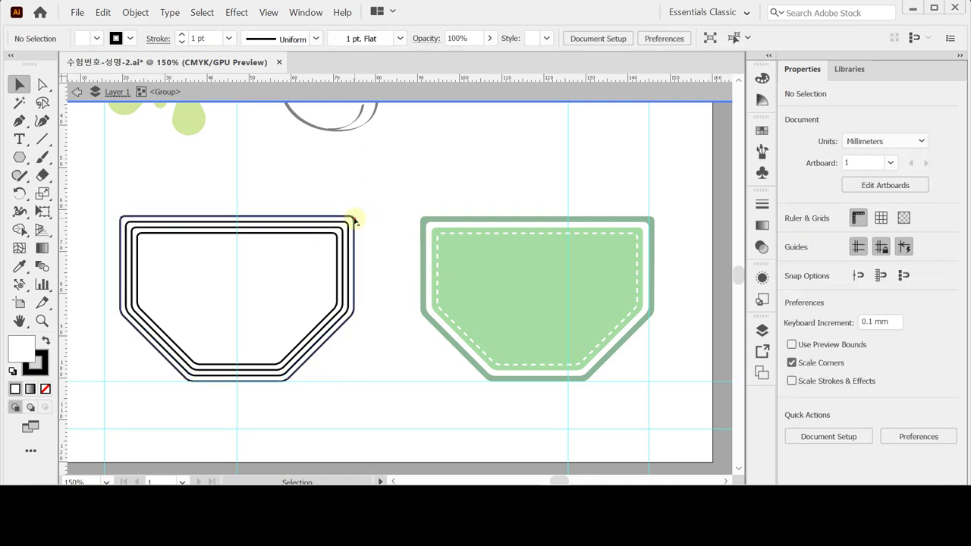
pyautogui.click(353, 221)
pyautogui.press('i')
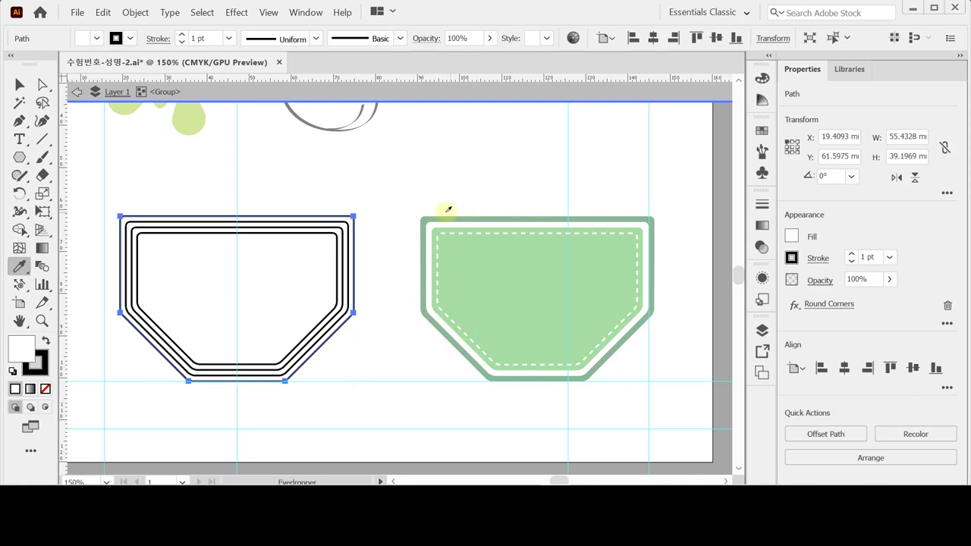
pyautogui.click(437, 218)
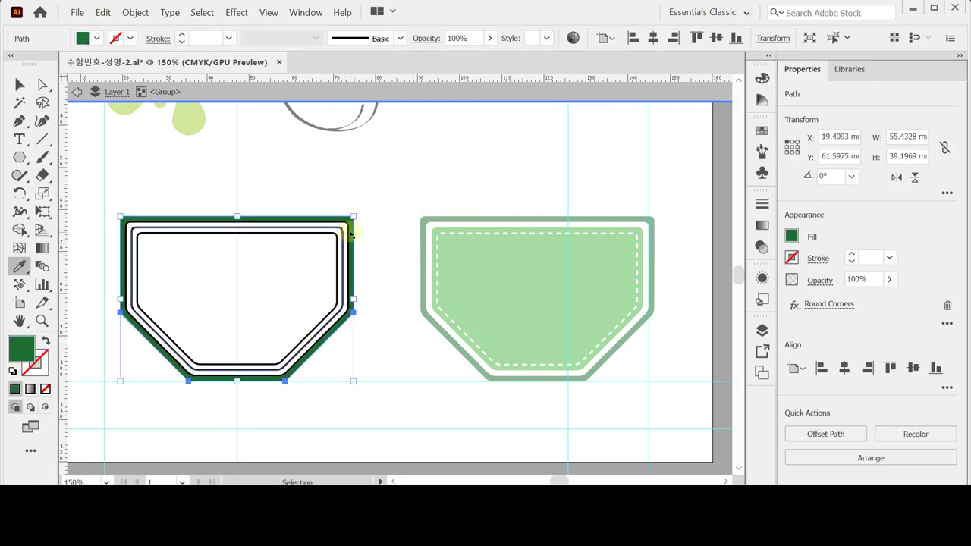
# - Use the Eyedropper to match the left badge's second and third outlines to the right badge's white band and green panel
pyautogui.keyDown('ctrl'); pyautogui.click(350, 232); pyautogui.keyUp('ctrl')
pyautogui.click(432, 223)
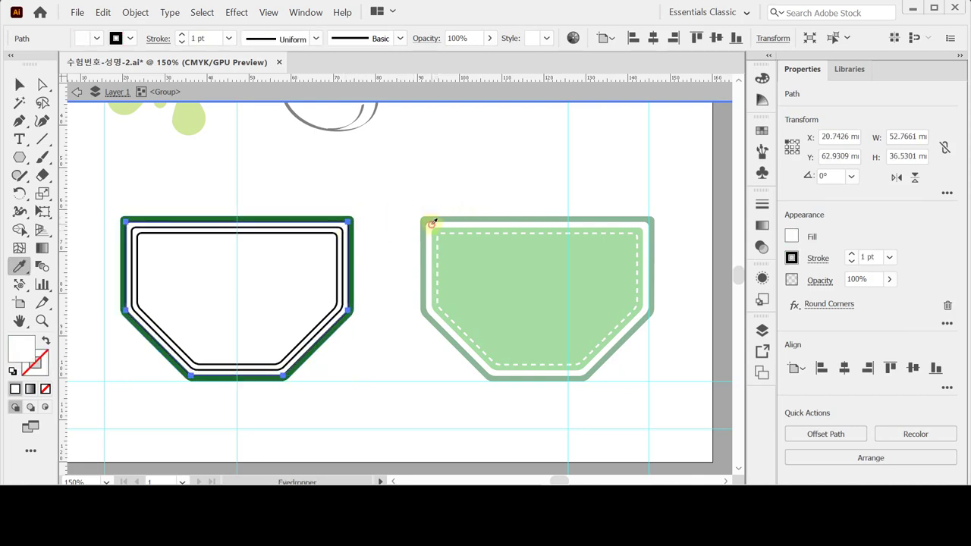
pyautogui.keyDown('ctrl'); pyautogui.click(345, 225); pyautogui.keyUp('ctrl')
pyautogui.keyDown('ctrl'); pyautogui.click(341, 232); pyautogui.keyUp('ctrl')
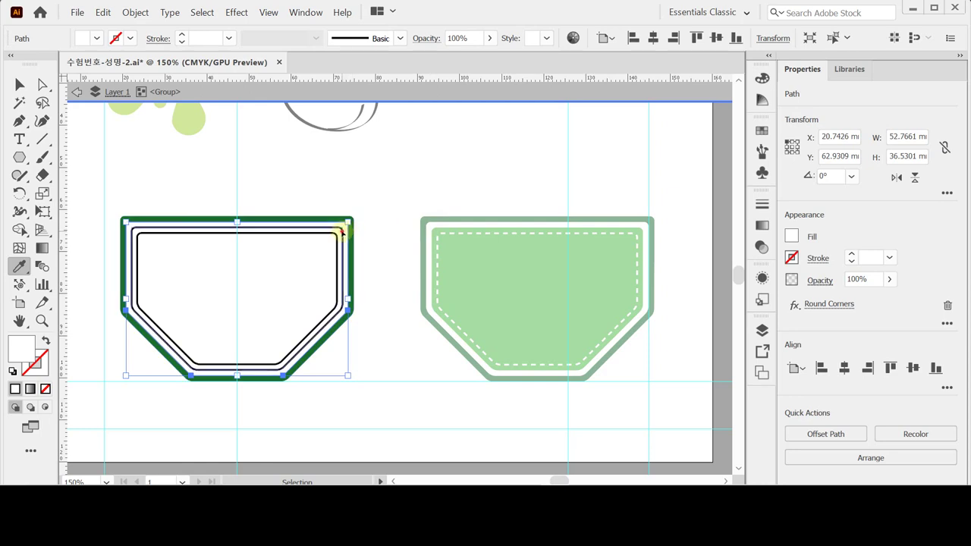
pyautogui.keyDown('ctrl'); pyautogui.click(342, 224); pyautogui.keyUp('ctrl')
pyautogui.keyDown('ctrl'); pyautogui.click(341, 226); pyautogui.keyUp('ctrl')
pyautogui.click(433, 227)
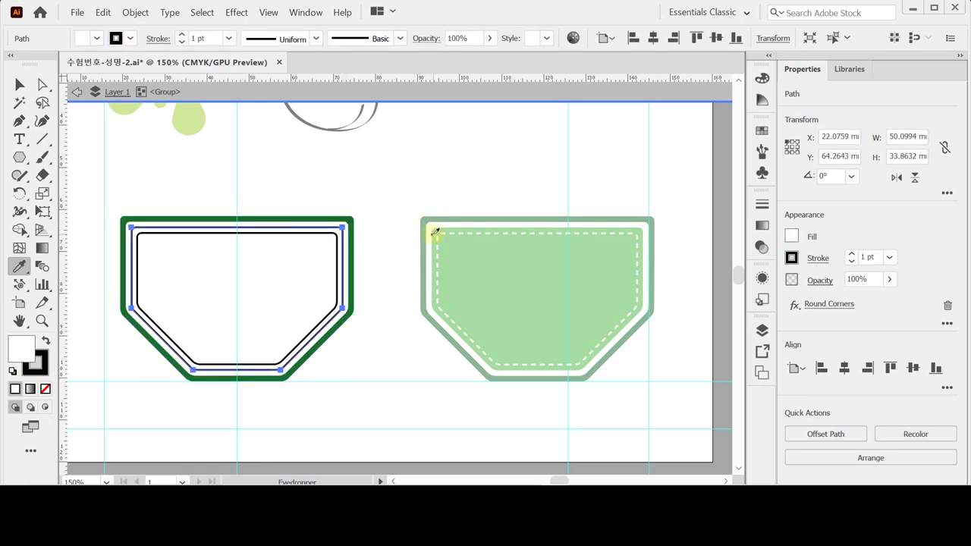
pyautogui.click(433, 229)
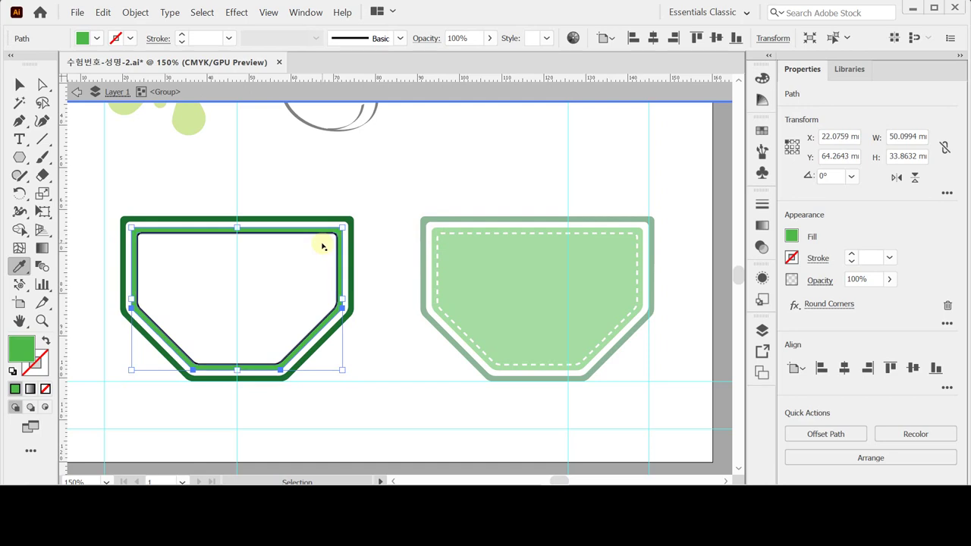
# - Copy the right badge's white dashed stroke onto the left badge's innermost outline and check its Stroke options
pyautogui.hotkey('ctrl', 'z')
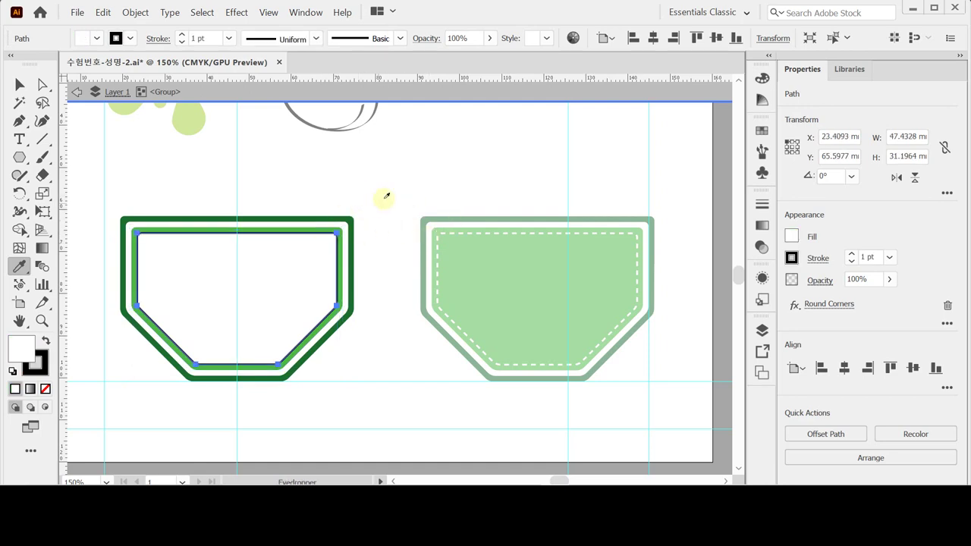
pyautogui.click(437, 238)
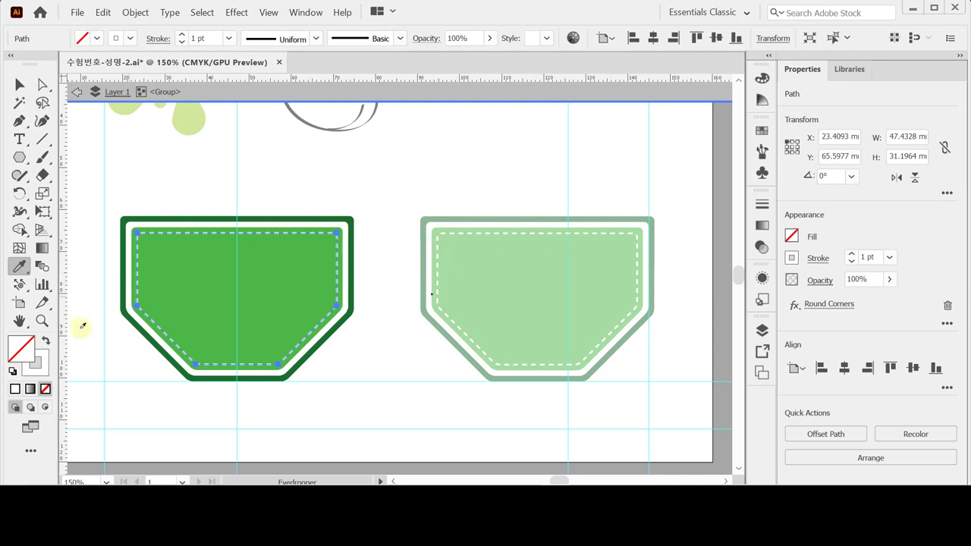
pyautogui.click(39, 369)
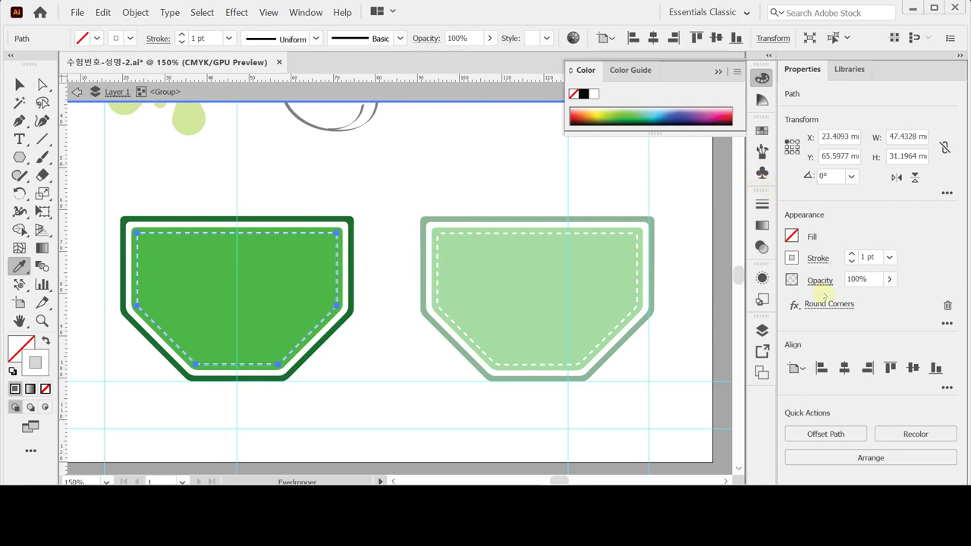
pyautogui.click(816, 258)
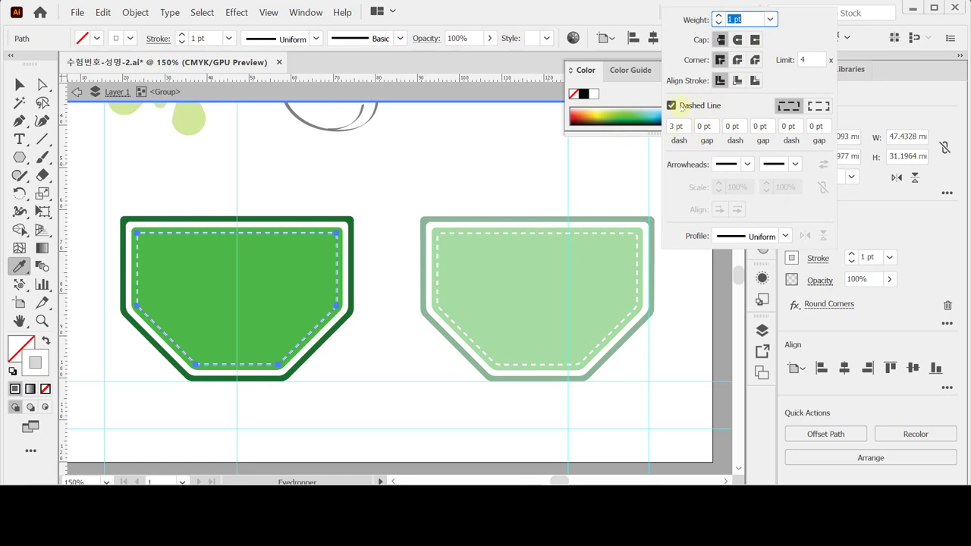
pyautogui.click(691, 85)
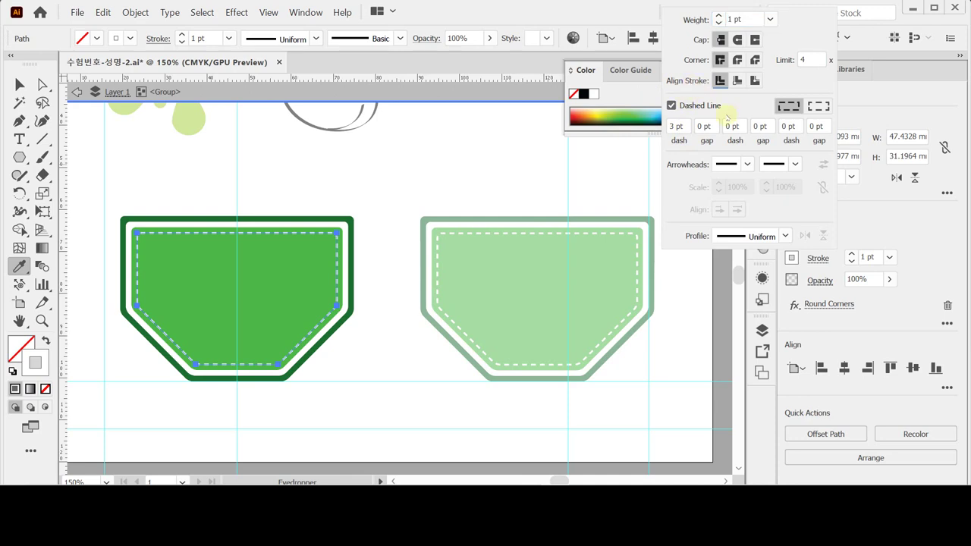
pyautogui.click(878, 222)
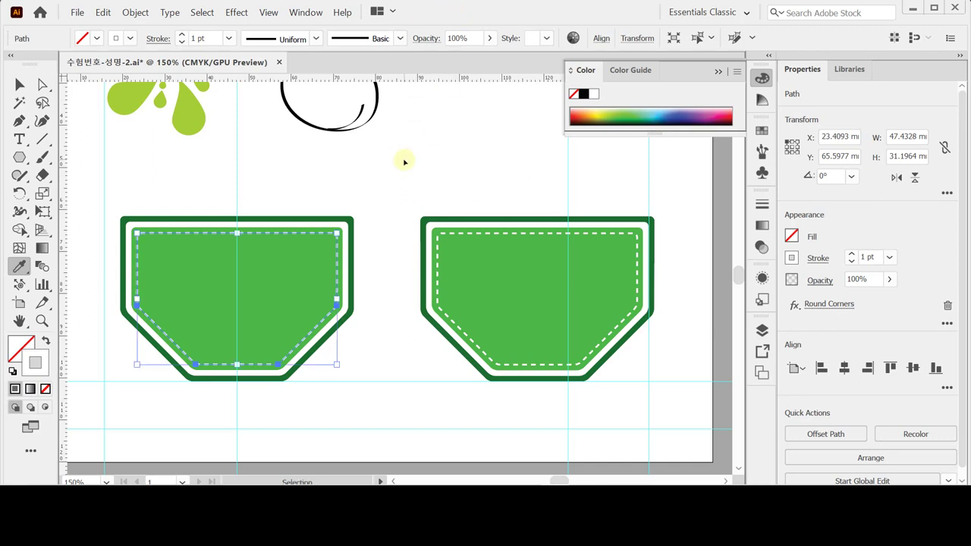
pyautogui.hotkey('ctrl', 'shift', 'a')
# - Duplicate the whole cow head artwork and place the copy over the left green badge
pyautogui.moveTo(351, 156); pyautogui.dragTo(374, 186)
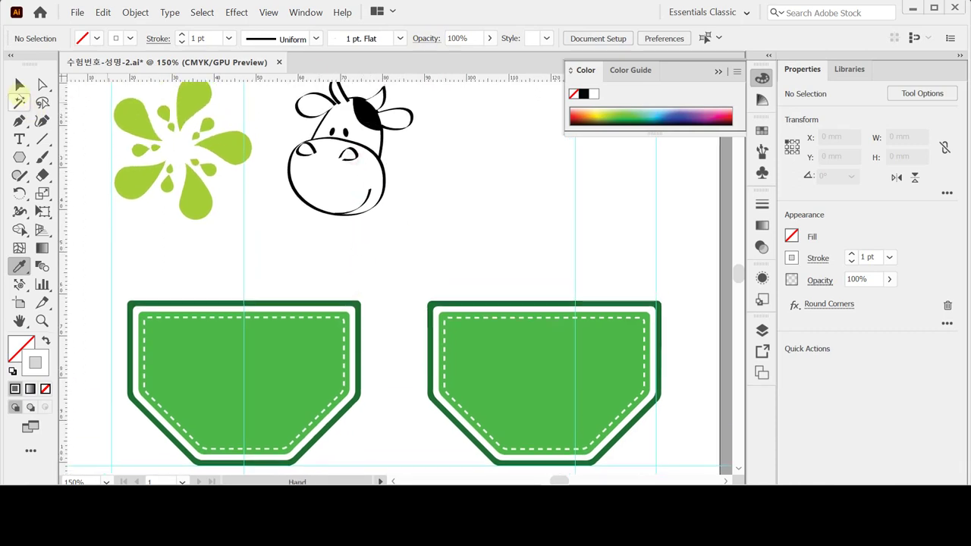
pyautogui.click(19, 84)
pyautogui.click(348, 151)
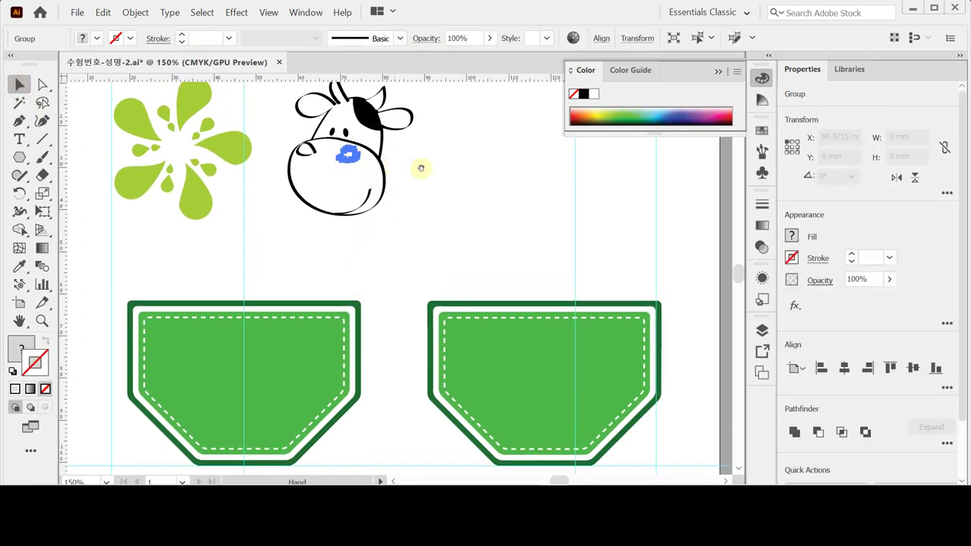
pyautogui.scroll(1, 394, 159)
pyautogui.moveTo(391, 240); pyautogui.dragTo(409, 256)
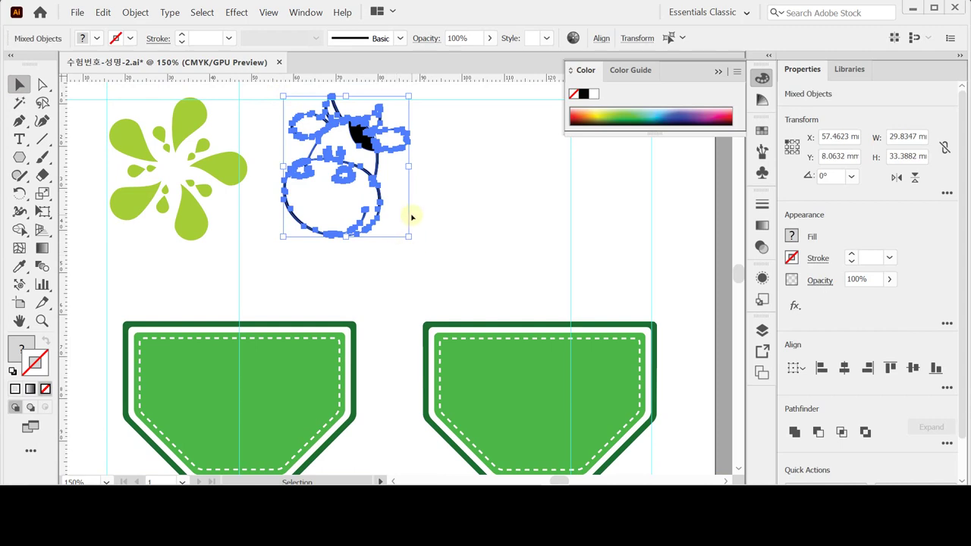
pyautogui.press('a')
pyautogui.press('v')
pyautogui.press('a')
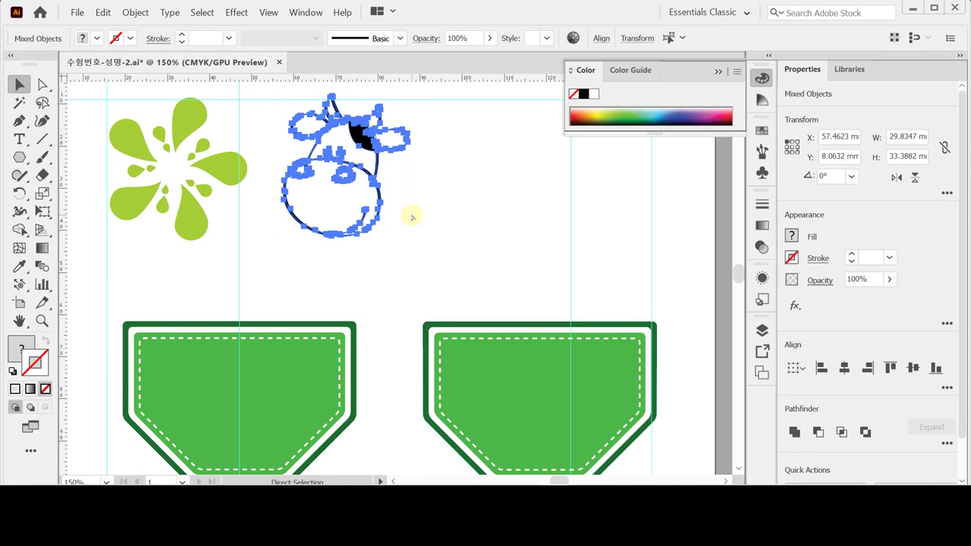
pyautogui.hotkey('ctrl', 'z')
pyautogui.press('v')
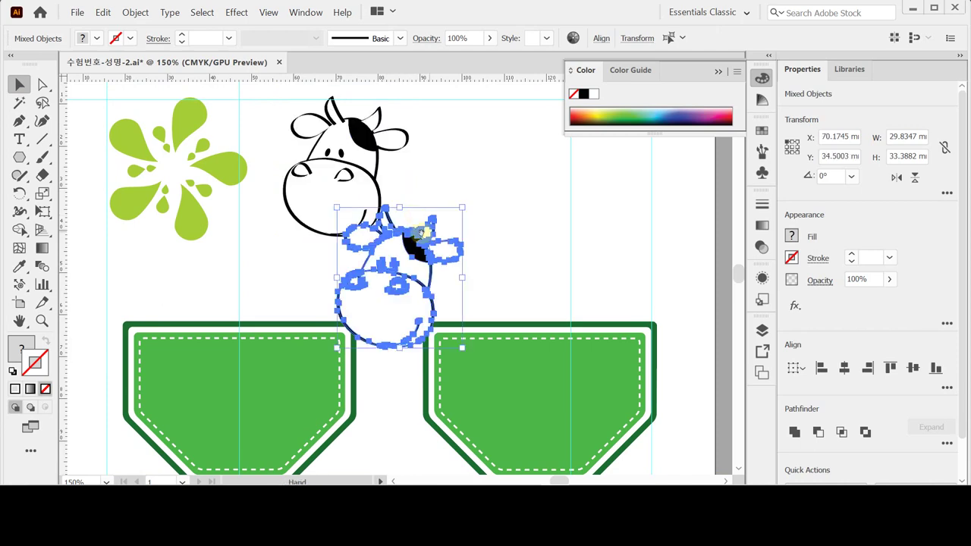
pyautogui.scroll(-3, 433, 156)
pyautogui.moveTo(436, 203); pyautogui.dragTo(275, 293)
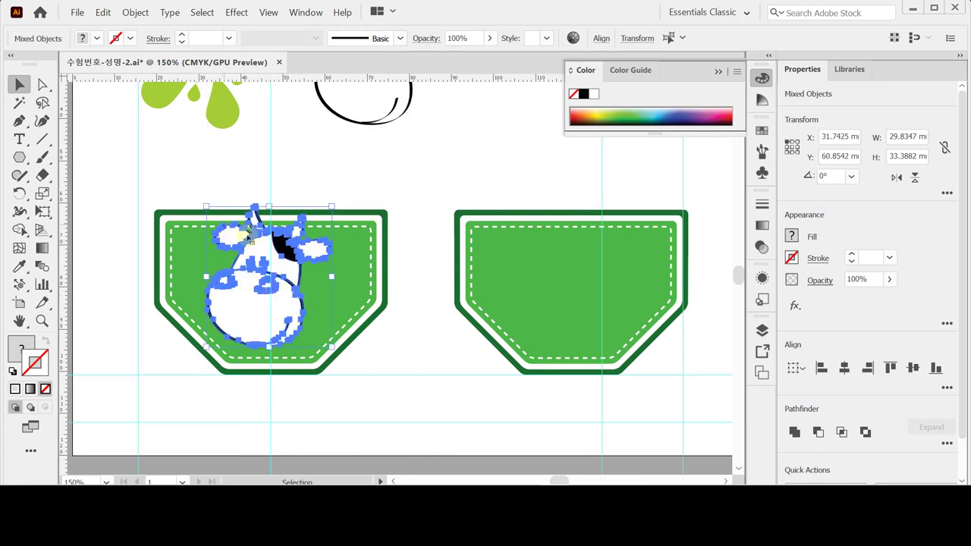
# - Scale the cow copy to about 12.7 × 14.3 mm in the upper middle of the left badge and group its parts
pyautogui.moveTo(206, 345); pyautogui.dragTo(266, 291)
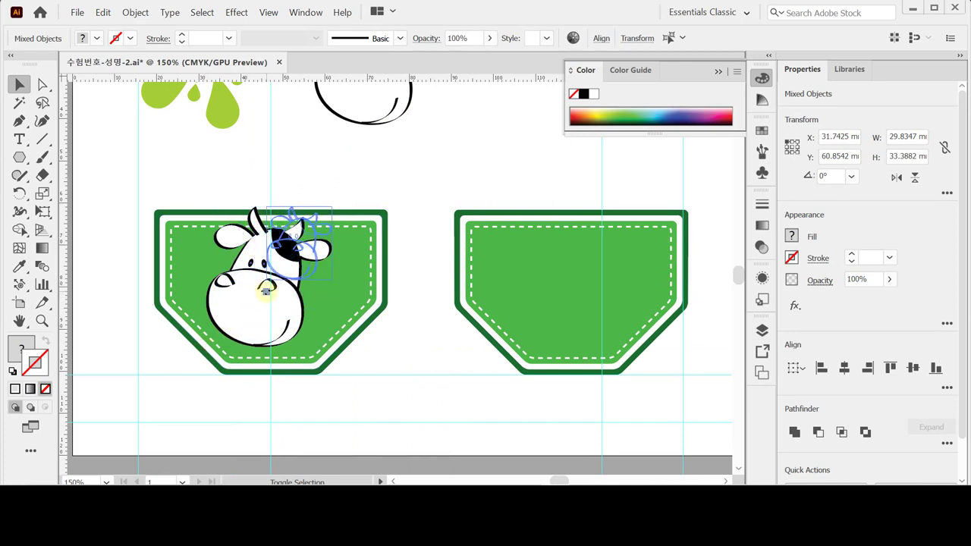
pyautogui.moveTo(267, 291); pyautogui.dragTo(269, 289)
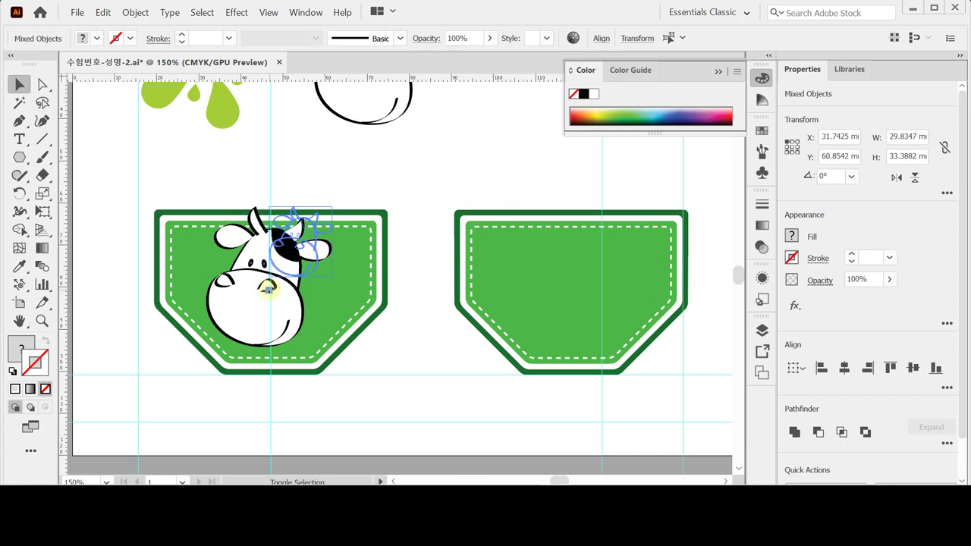
pyautogui.moveTo(267, 289); pyautogui.dragTo(271, 285)
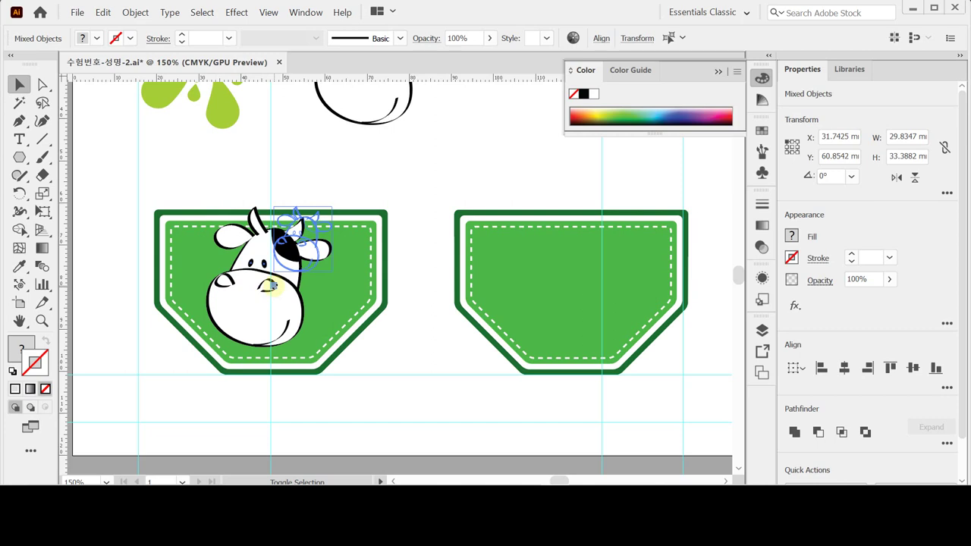
pyautogui.hotkey('ctrl', 'z')
pyautogui.moveTo(294, 258); pyautogui.dragTo(260, 281)
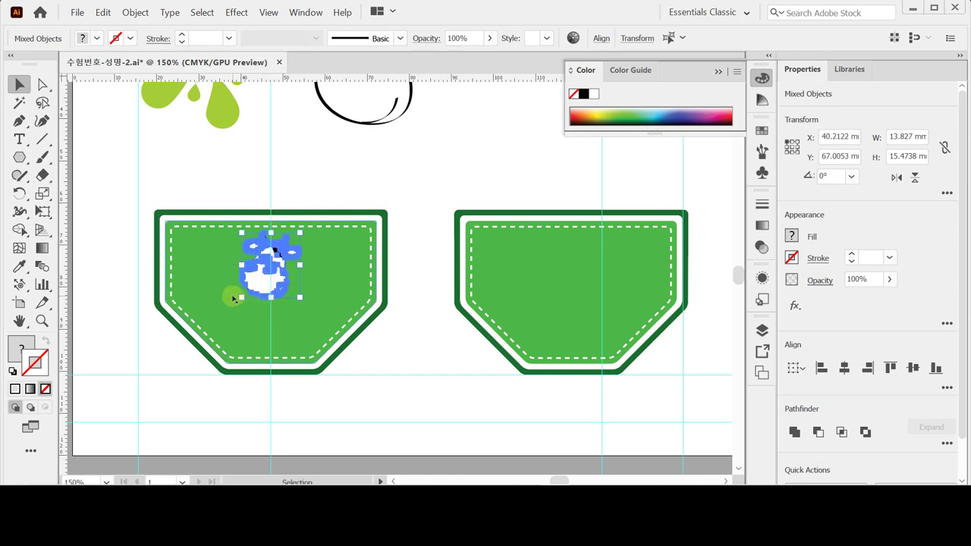
pyautogui.moveTo(240, 298); pyautogui.dragTo(248, 292)
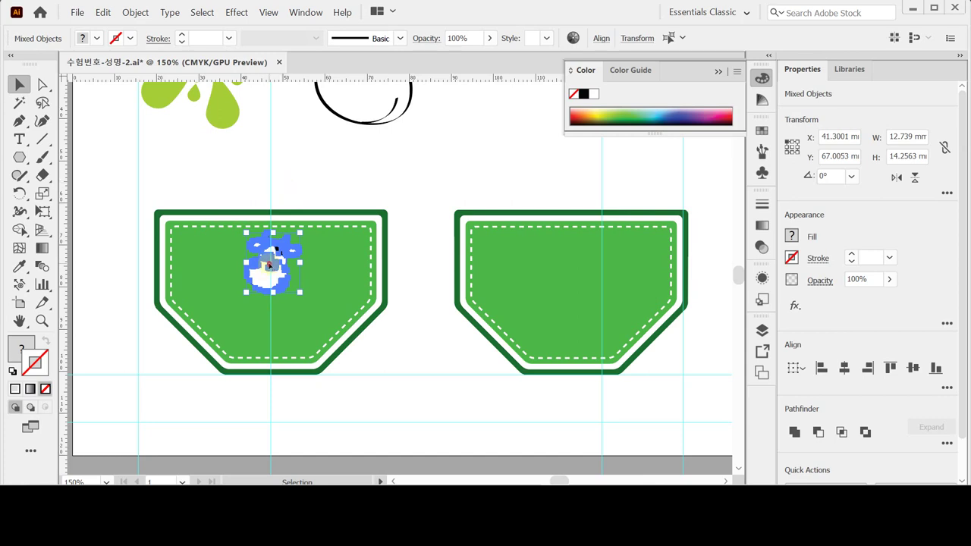
pyautogui.scroll(1, 329, 280)
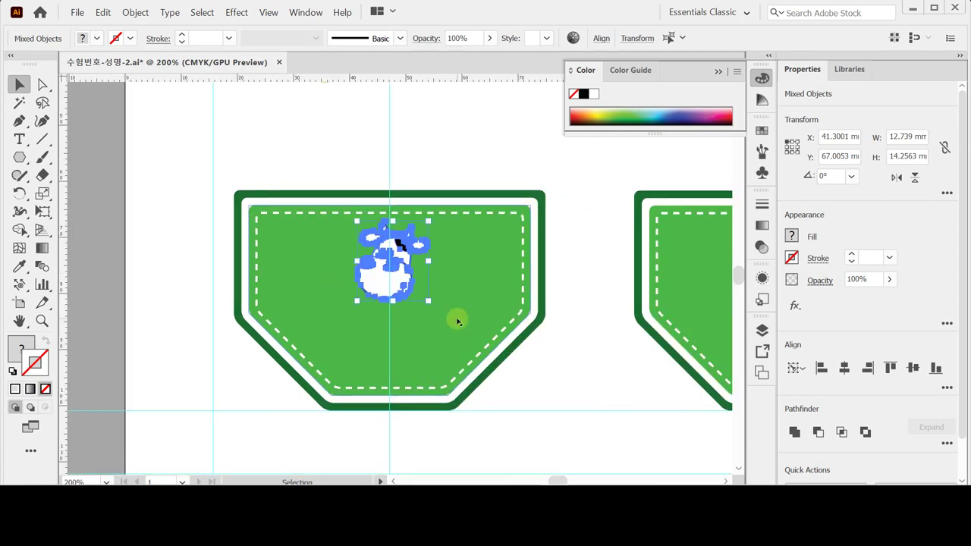
pyautogui.moveTo(438, 274); pyautogui.dragTo(325, 281)
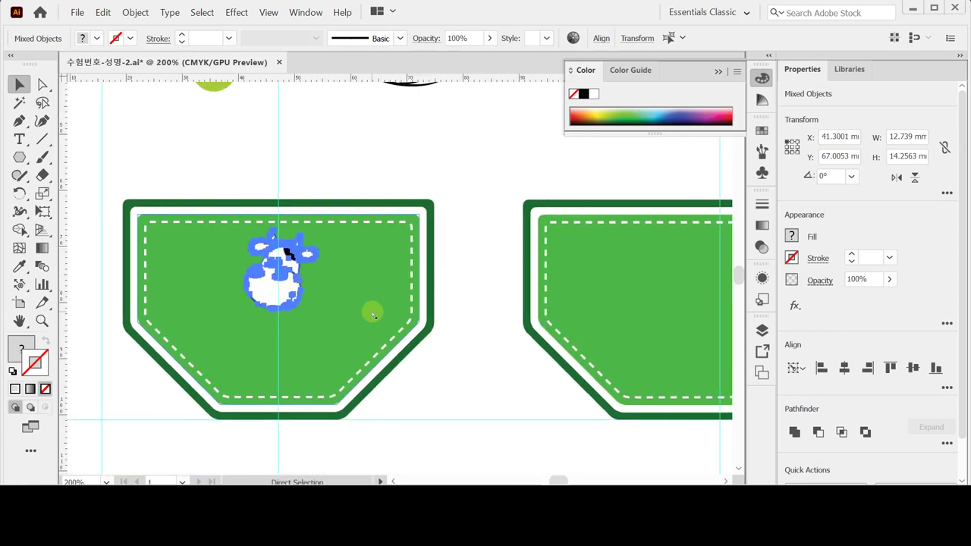
pyautogui.click(288, 256)
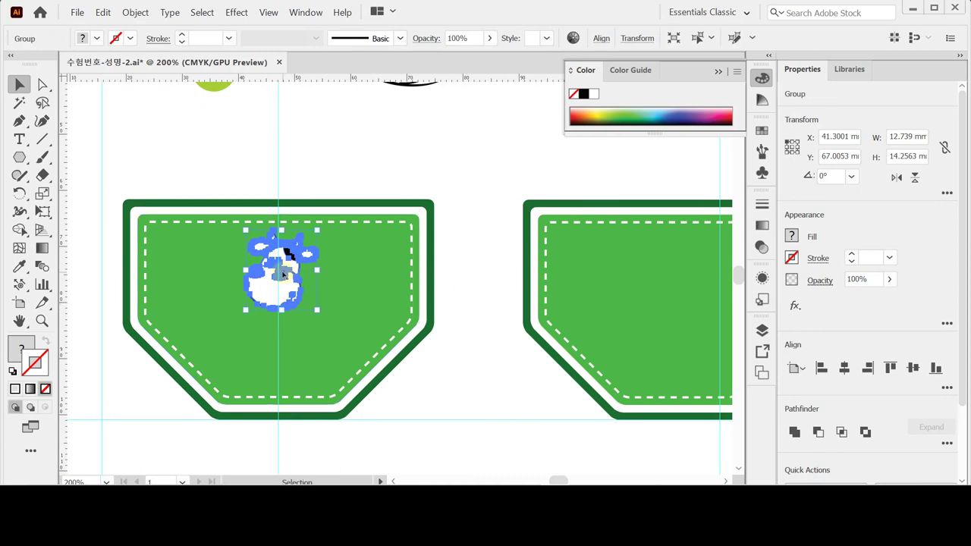
# - Inside the cow copy's group, recolour every path sharing the black patch's fill colour to C70 M0 Y100 K50, leaving isolation when done
pyautogui.doubleClick(280, 273)
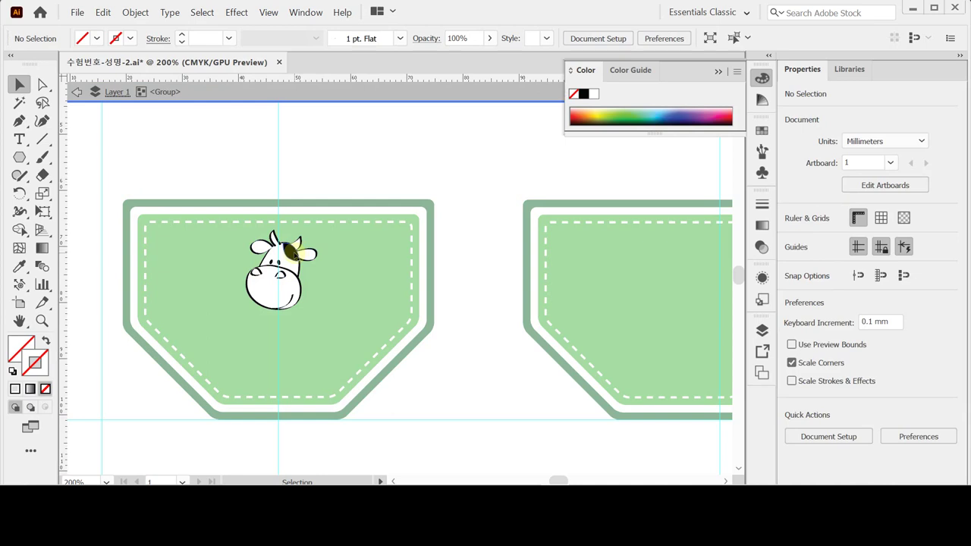
pyautogui.click(295, 253)
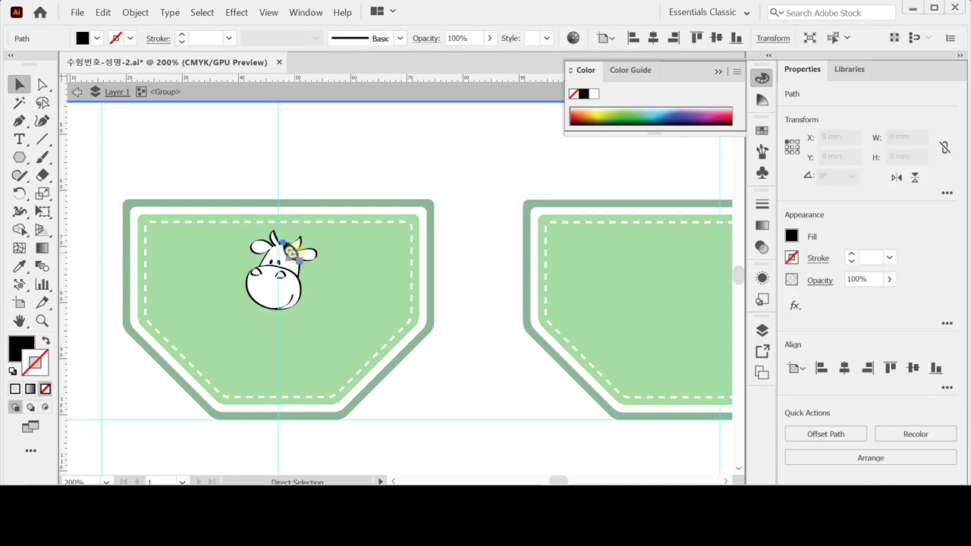
pyautogui.click(24, 345)
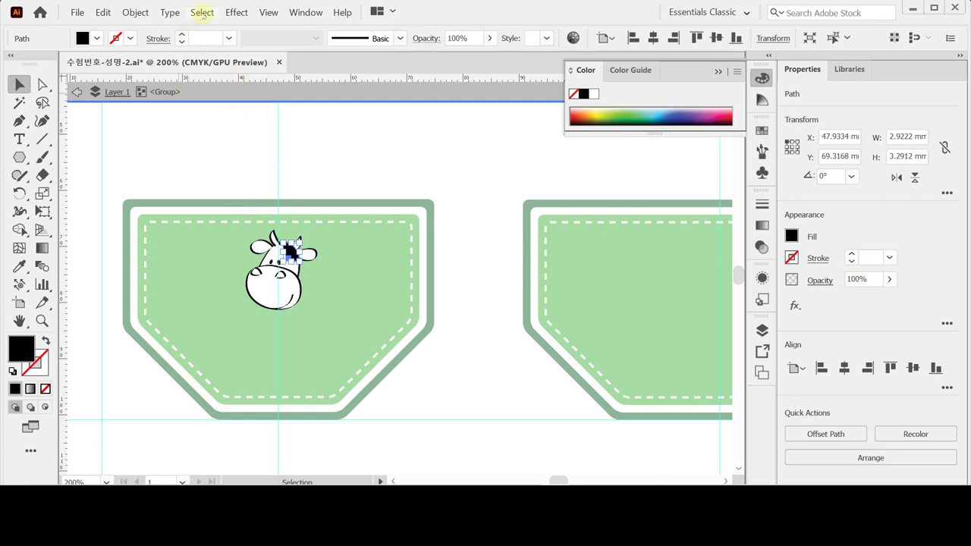
pyautogui.click(203, 14)
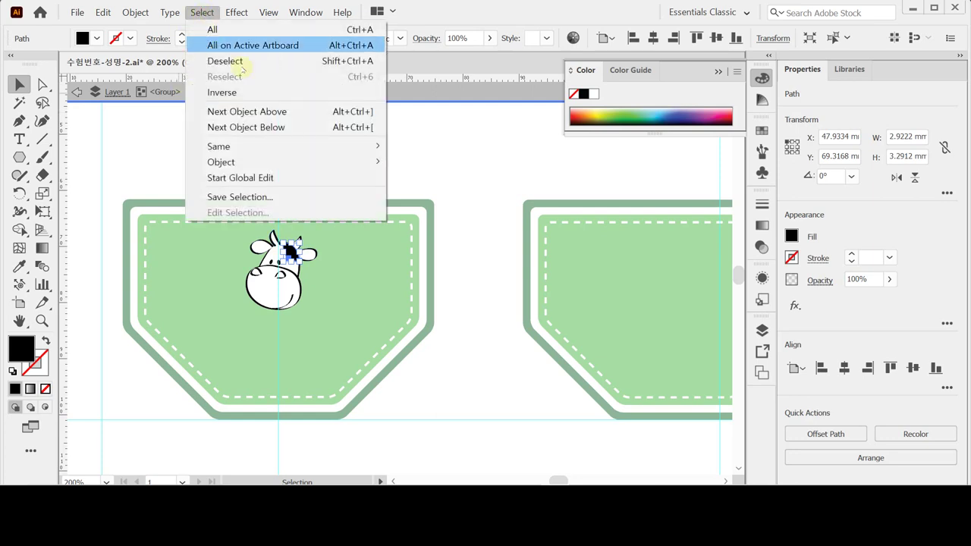
pyautogui.moveTo(265, 145)
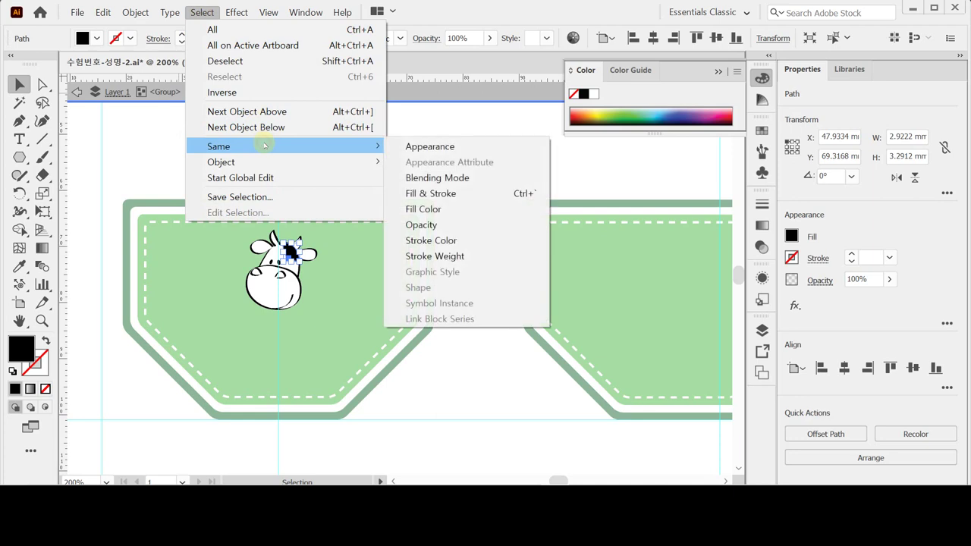
pyautogui.click(448, 208)
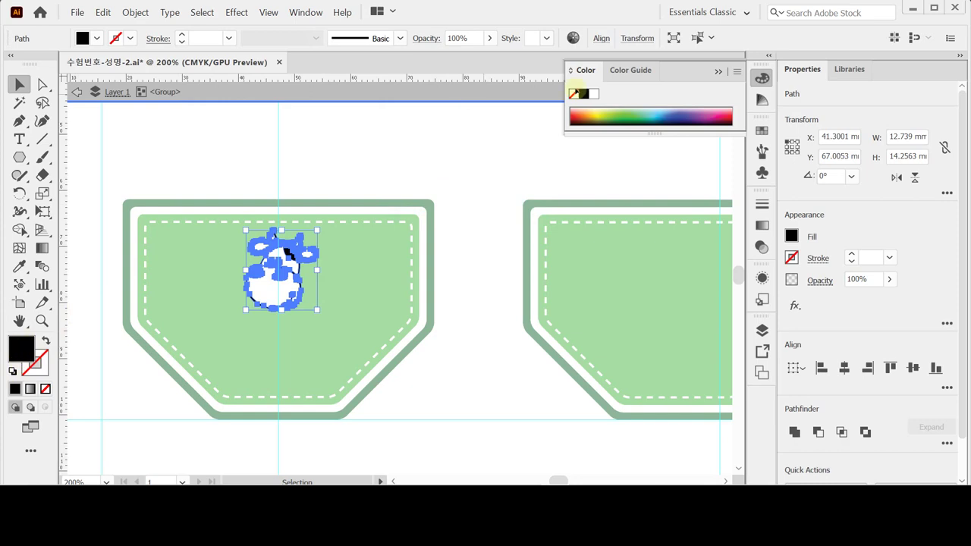
pyautogui.click(793, 236)
pyautogui.click(793, 236)
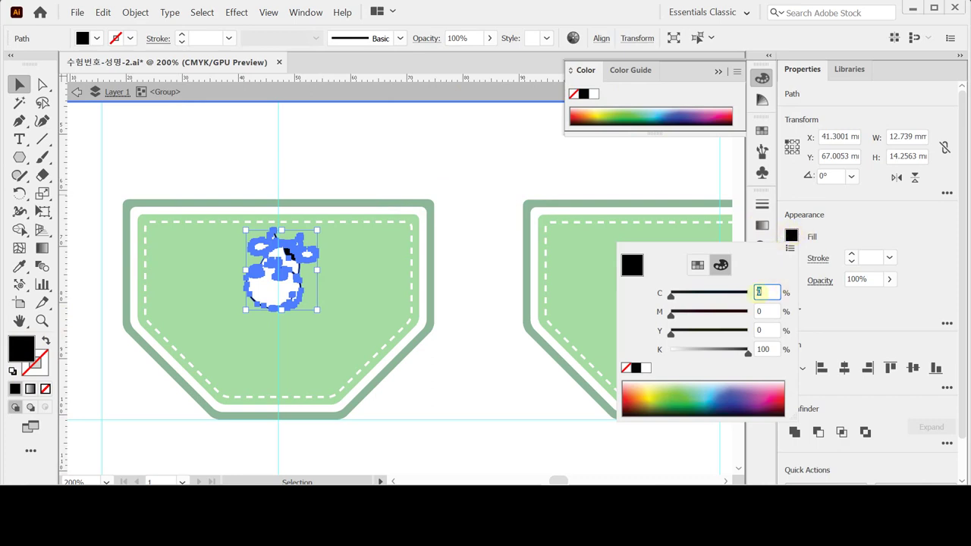
pyautogui.write('70')
pyautogui.press('Tab')
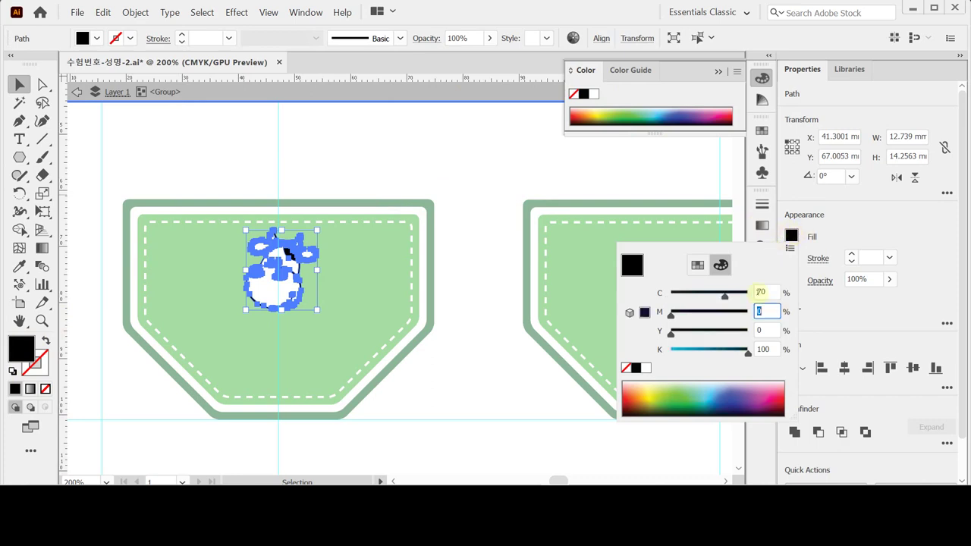
pyautogui.write('0')
pyautogui.press('Tab')
pyautogui.write('100')
pyautogui.press('Tab')
pyautogui.write('50')
pyautogui.press('Return')
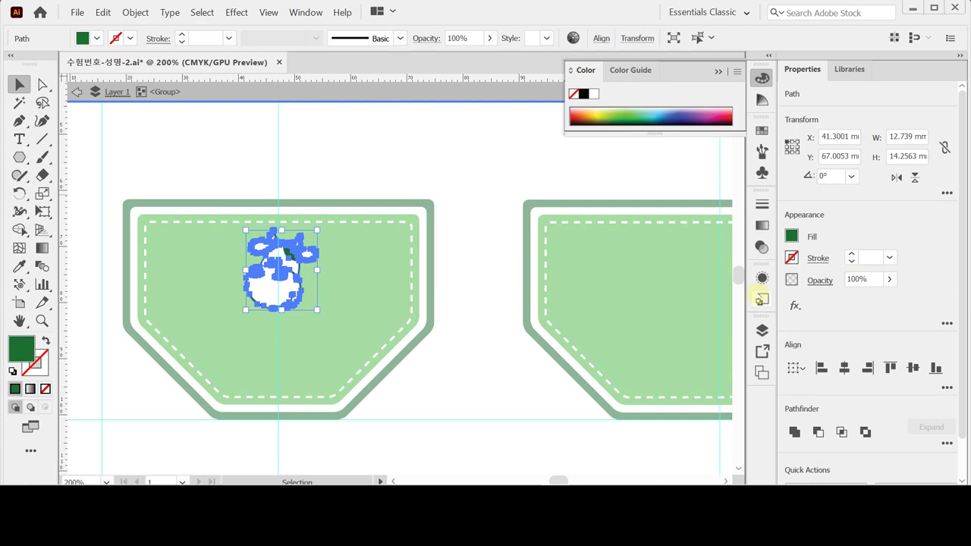
pyautogui.click(465, 187)
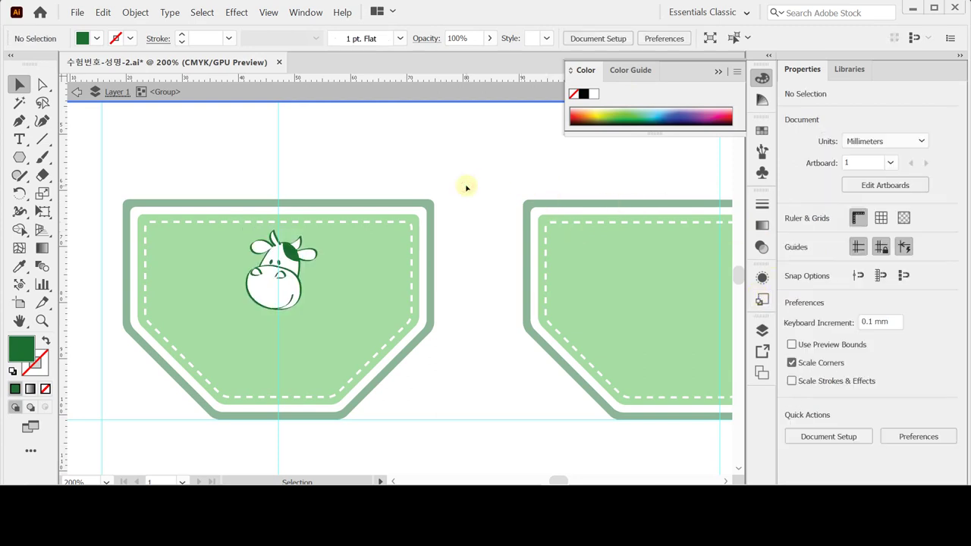
pyautogui.doubleClick(466, 188)
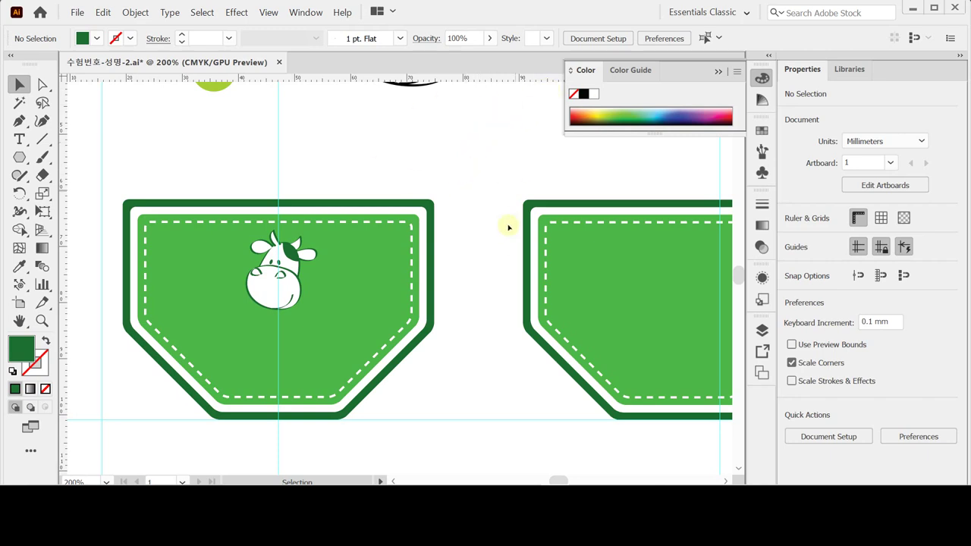
# - Inside the left badge's group, fill an in-place copy of the inner green shape with the 우유 방울 pattern swatch
pyautogui.click(375, 282)
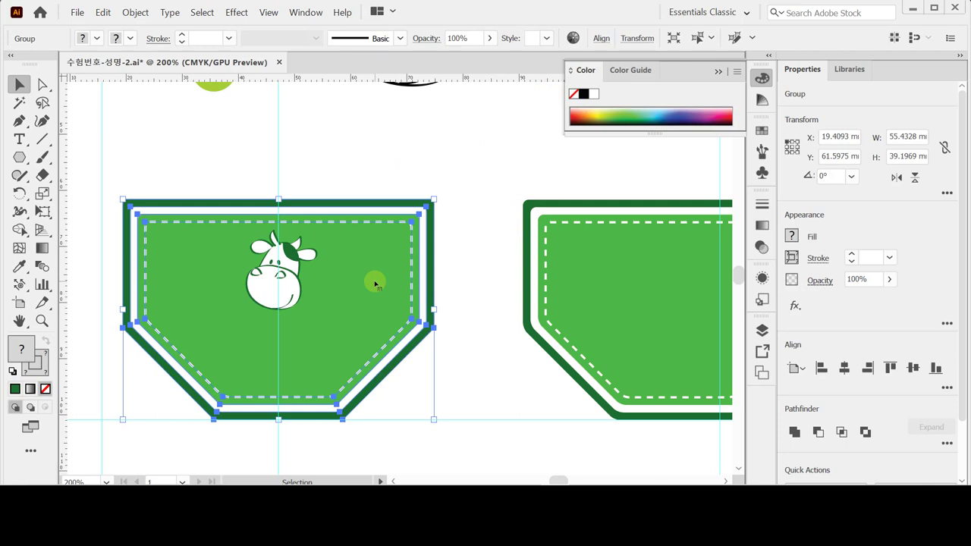
pyautogui.doubleClick(372, 278)
pyautogui.click(370, 275)
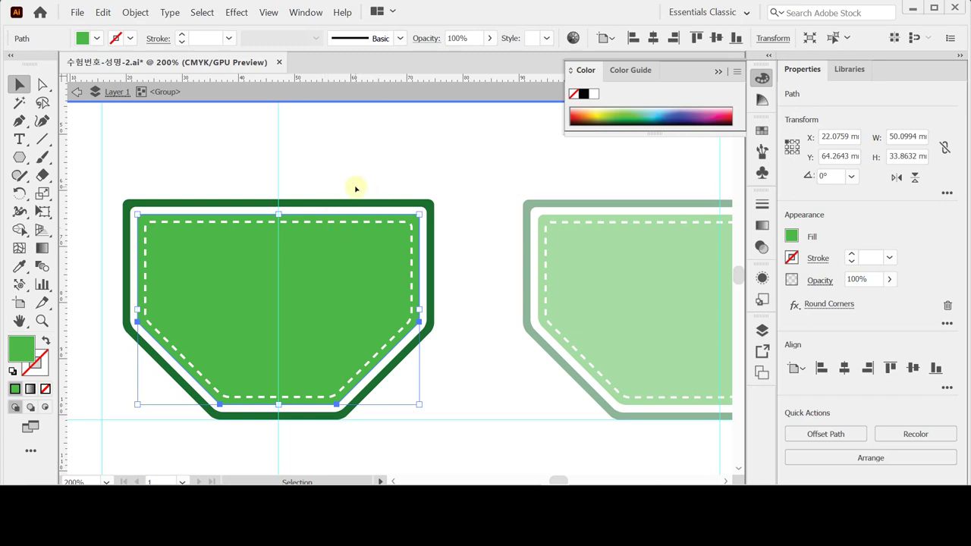
pyautogui.press('a')
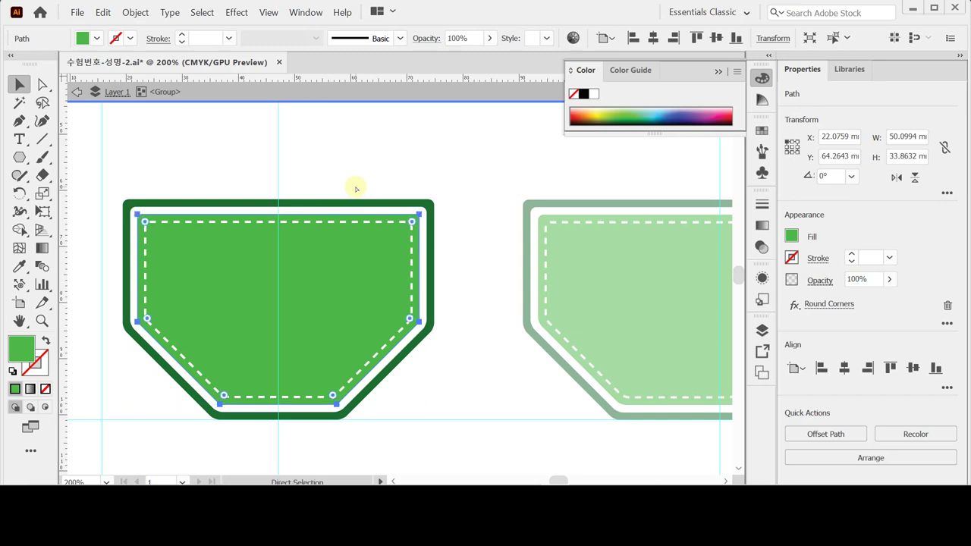
pyautogui.press('v')
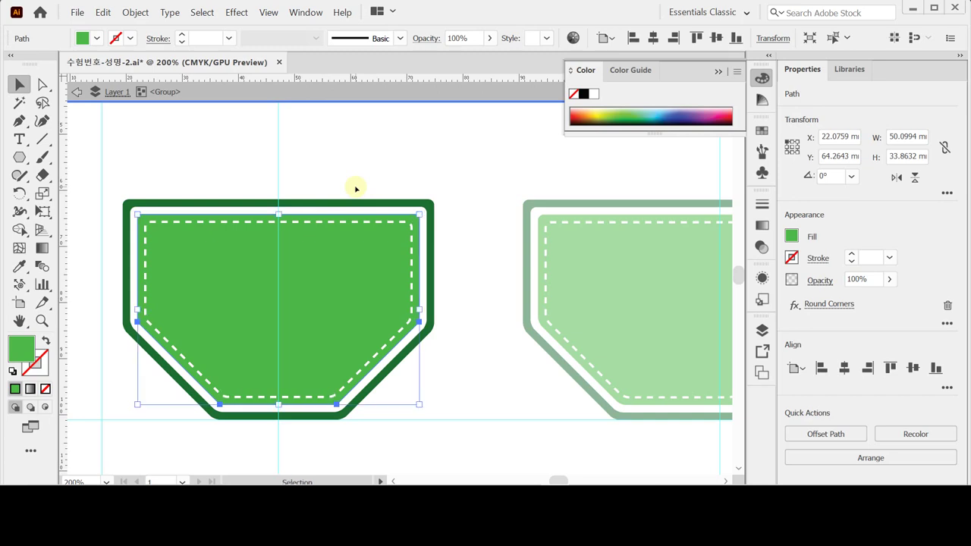
pyautogui.press('a')
pyautogui.press('v')
pyautogui.click(761, 132)
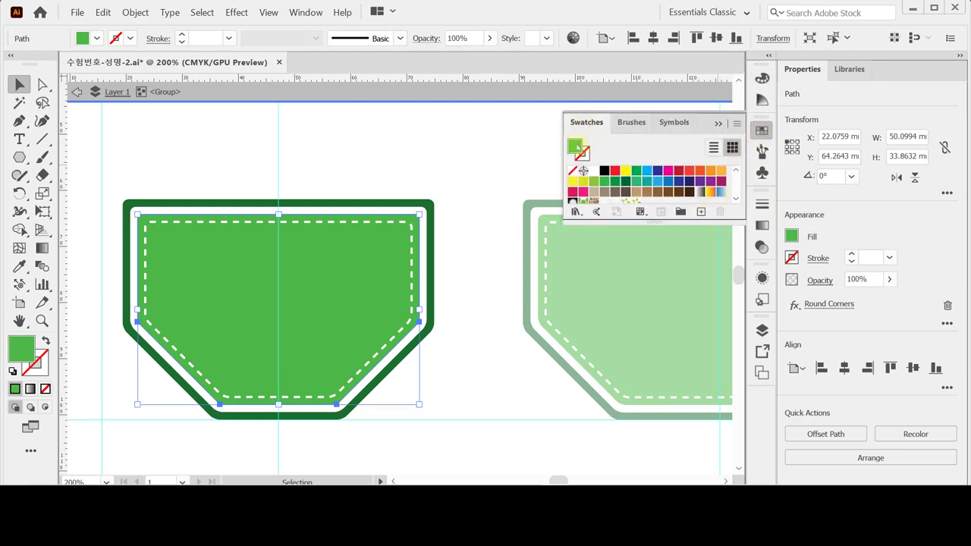
pyautogui.click(735, 199)
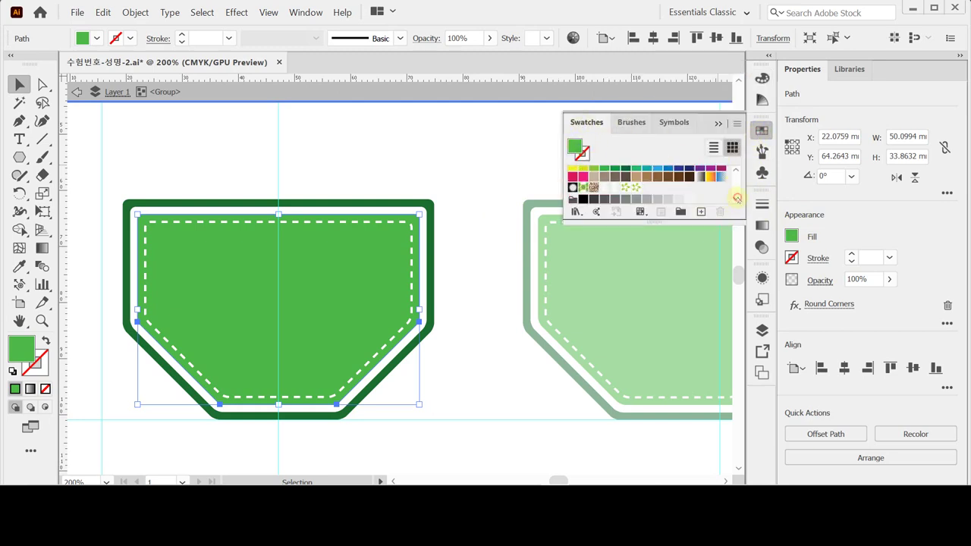
pyautogui.click(636, 188)
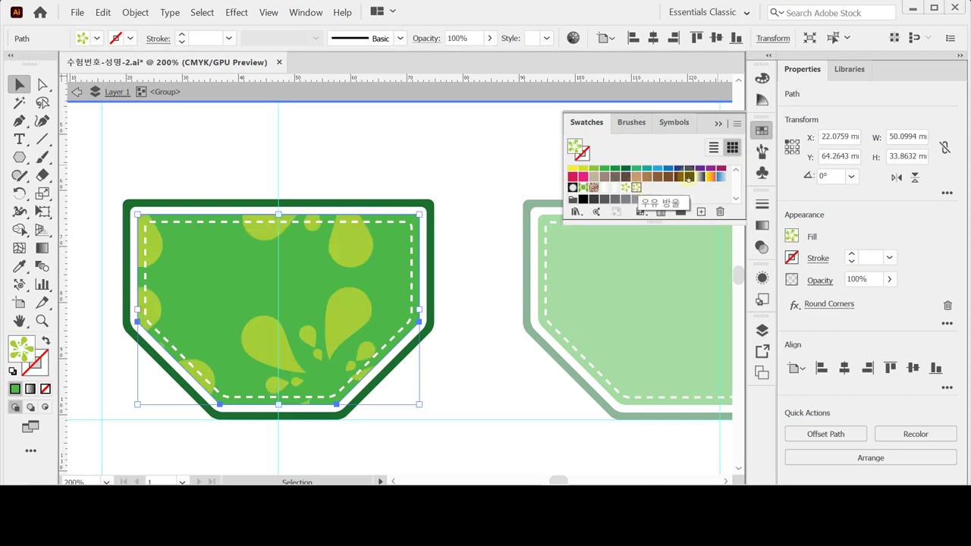
pyautogui.click(763, 132)
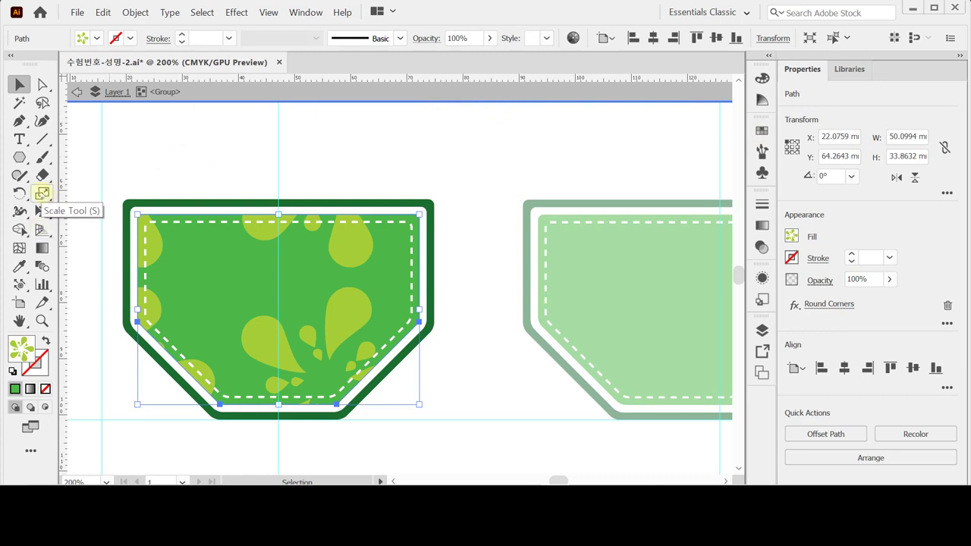
# - Scale only the pattern in the left badge's inner shape uniformly to 30%, without transforming the object itself
pyautogui.doubleClick(42, 193)
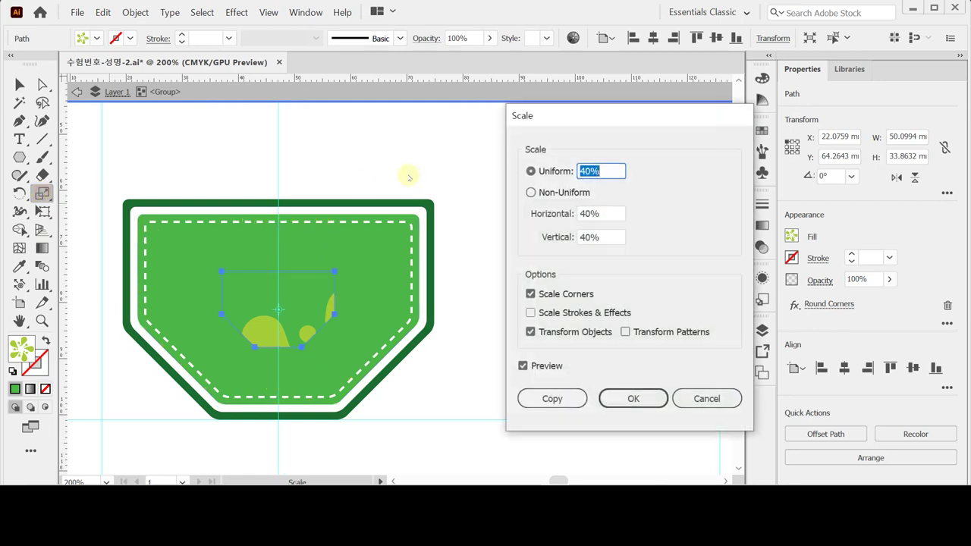
pyautogui.moveTo(536, 117); pyautogui.dragTo(476, 100)
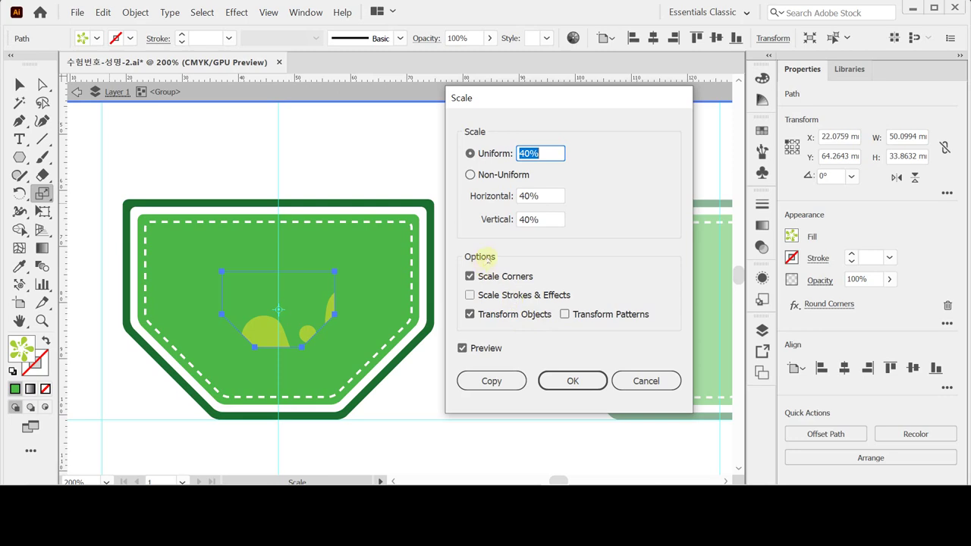
pyautogui.click(470, 314)
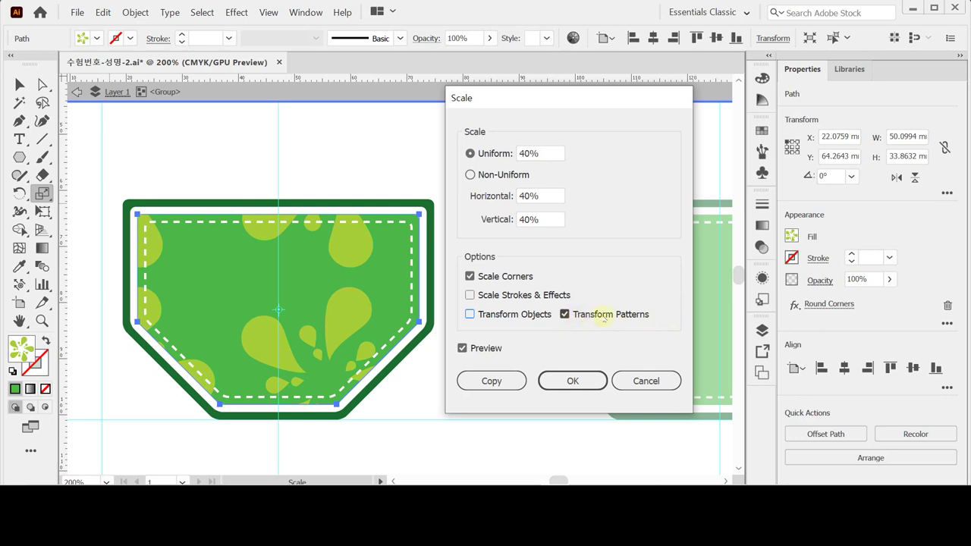
pyautogui.click(538, 154)
pyautogui.click(479, 153)
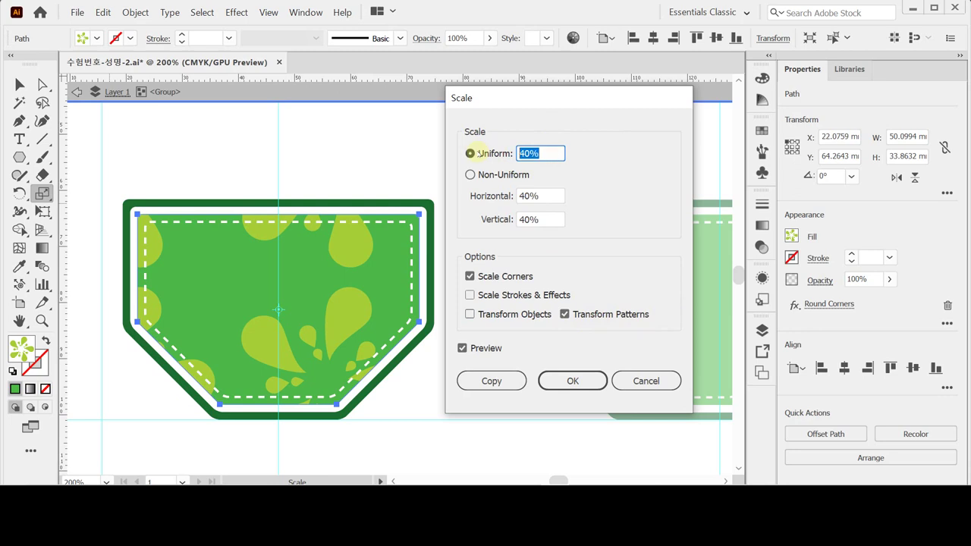
pyautogui.write('30')
pyautogui.press('Tab')
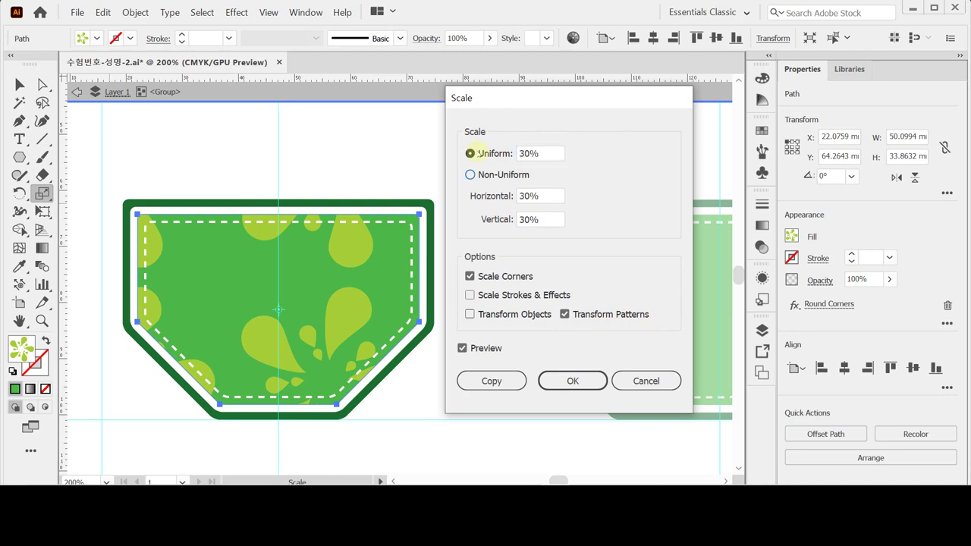
pyautogui.press('Tab')
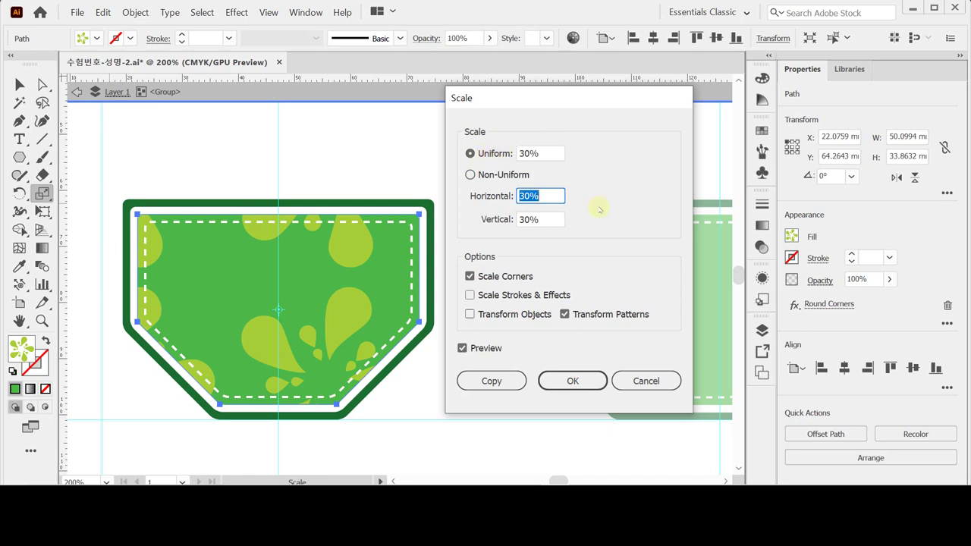
pyautogui.click(571, 381)
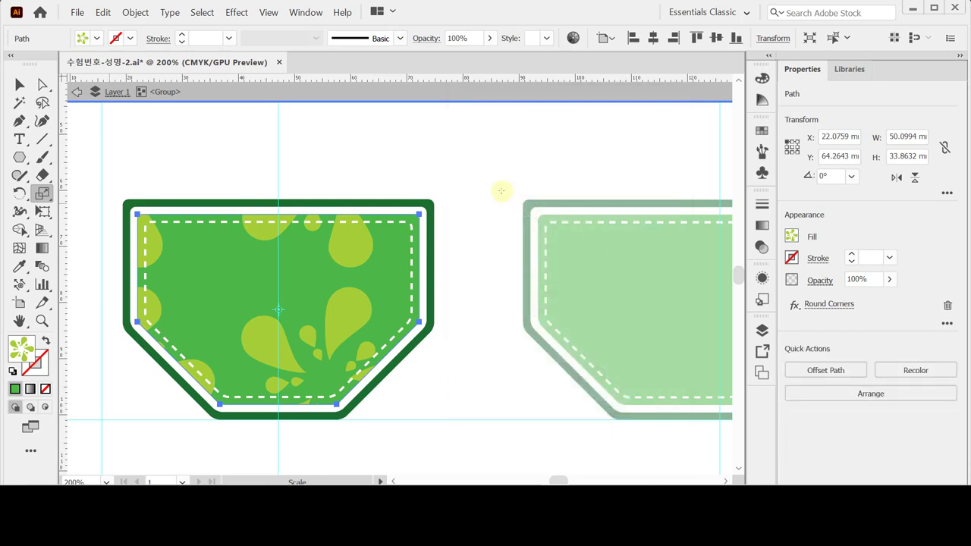
# - Leave the left badge group's isolation and save the document
pyautogui.click(501, 191)
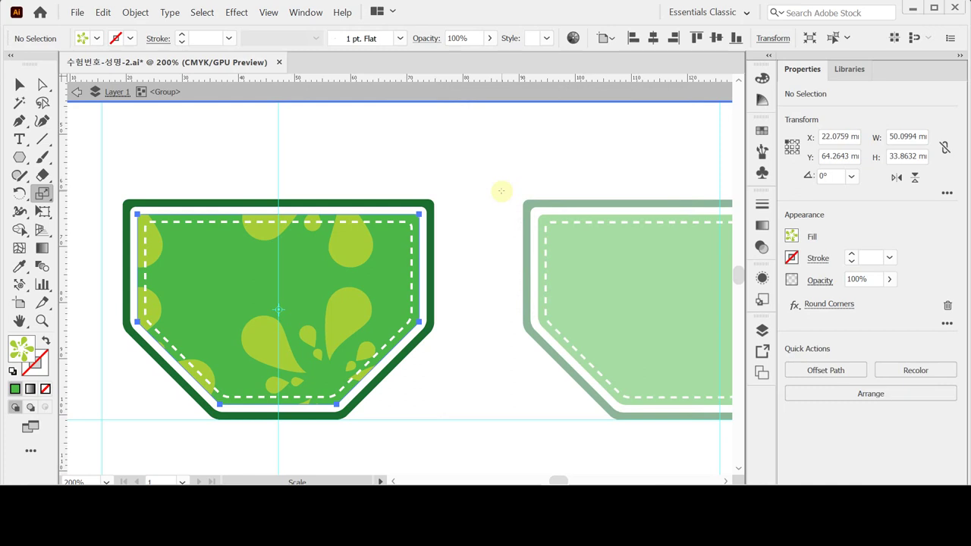
pyautogui.press('v')
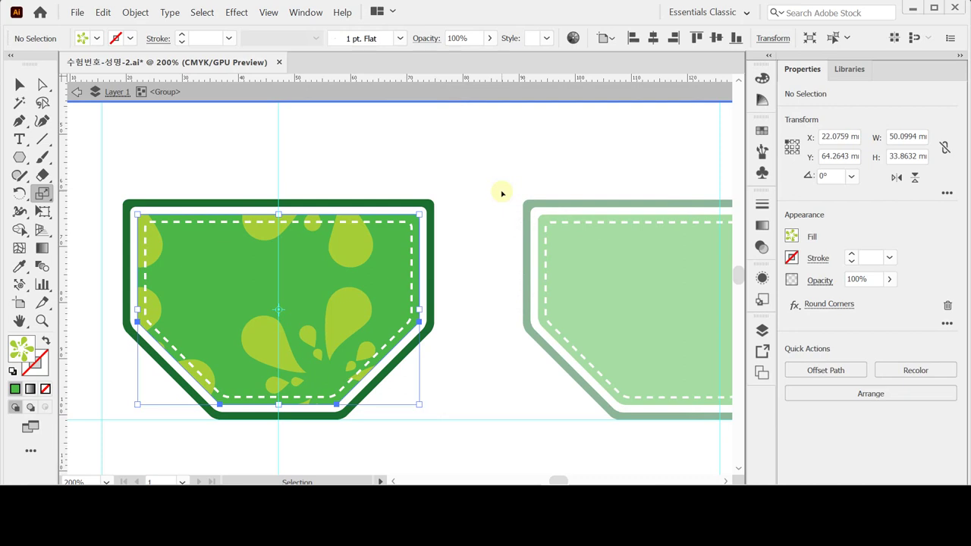
pyautogui.press('Escape')
pyautogui.press('s')
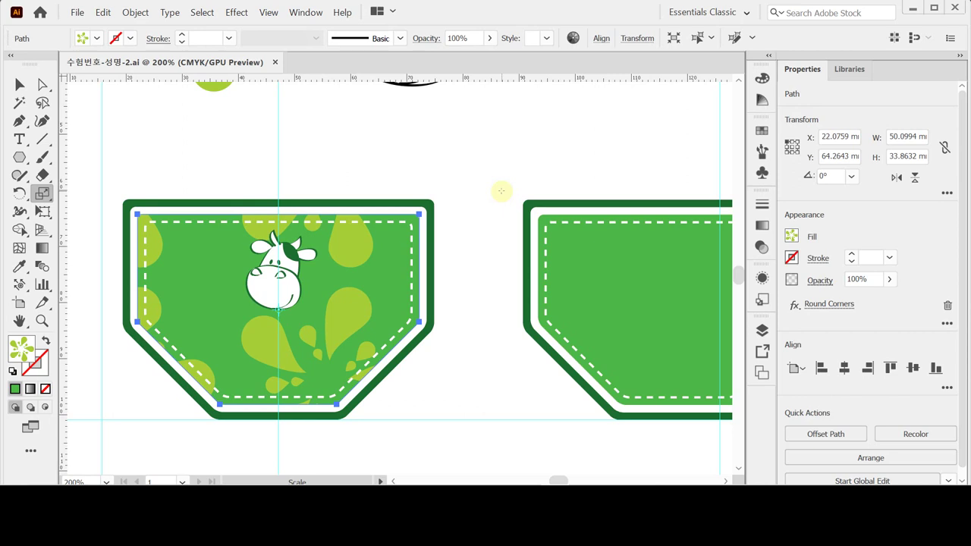
# - Inside the left badge's group, set the pattern-filled shape's opacity to 70%, leaving isolation and deselecting when done
pyautogui.press('v')
pyautogui.doubleClick(340, 255)
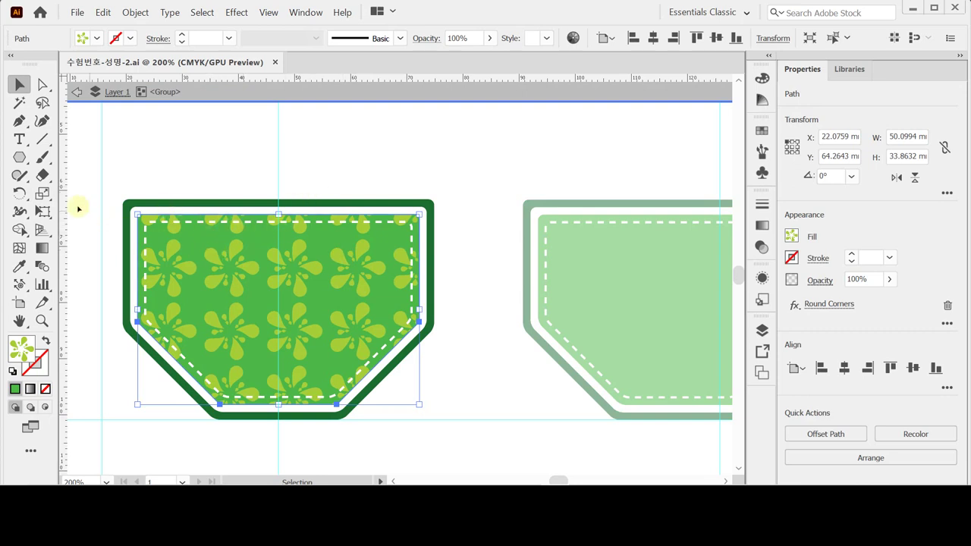
pyautogui.click(42, 194)
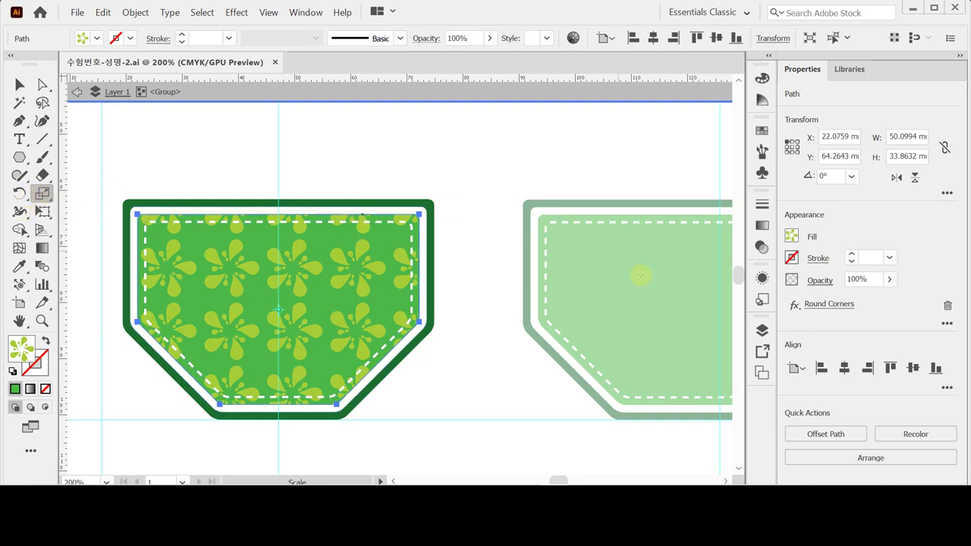
pyautogui.click(873, 279)
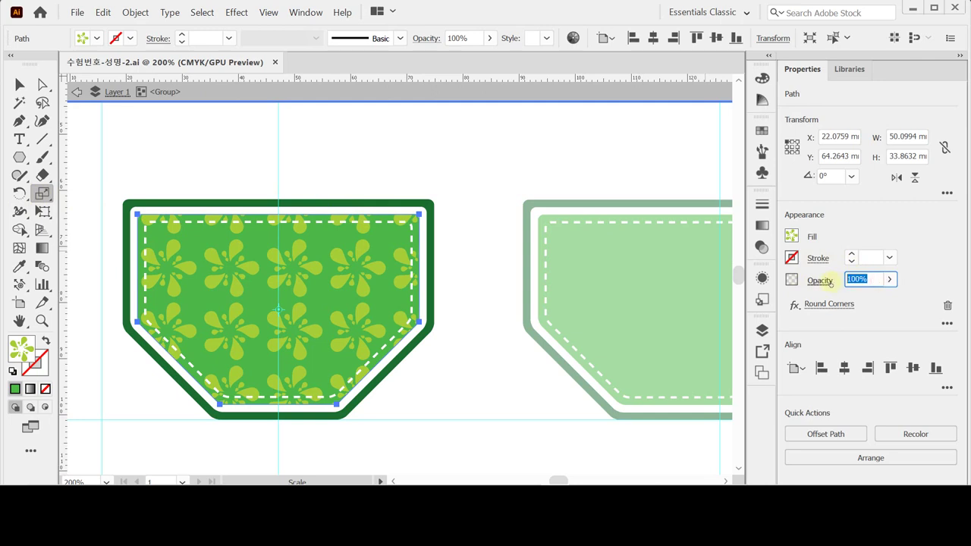
pyautogui.write('70')
pyautogui.press('Return')
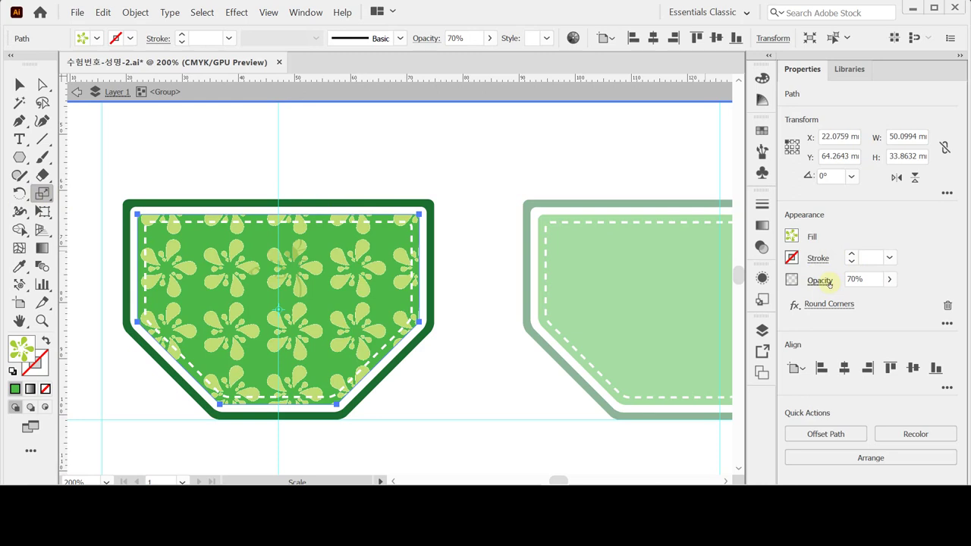
pyautogui.doubleClick(250, 146)
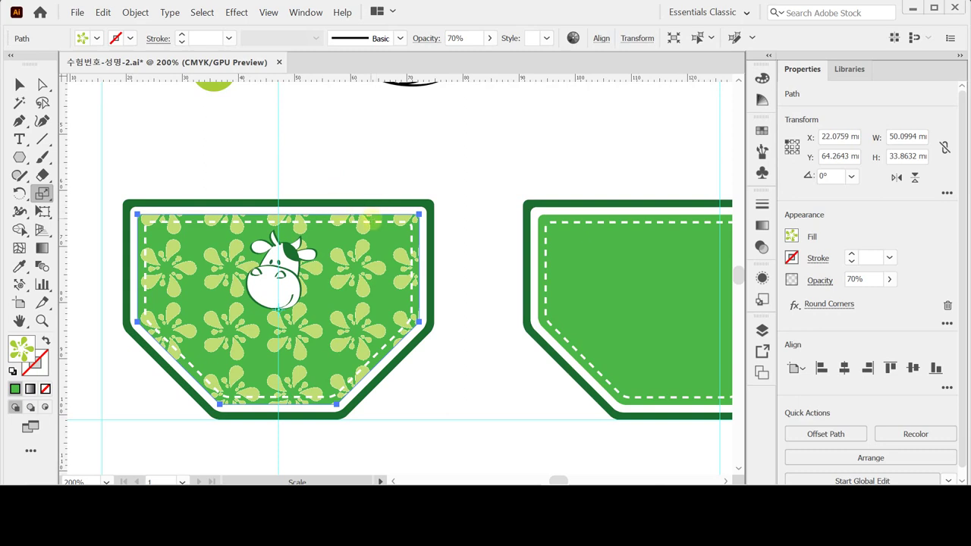
pyautogui.click(20, 85)
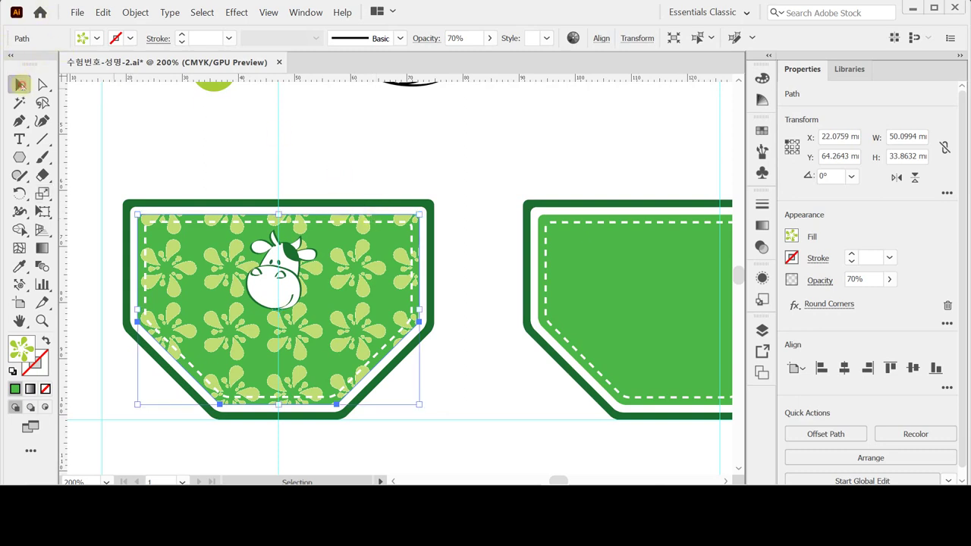
pyautogui.click(361, 180)
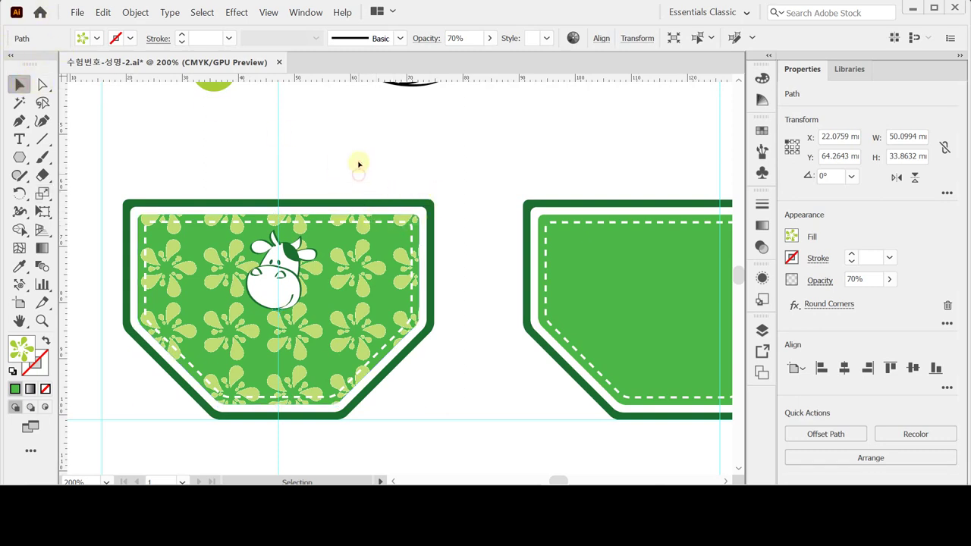
# - Expand the appearance of the whole left badge group and check its expanded outlines
pyautogui.click(416, 260)
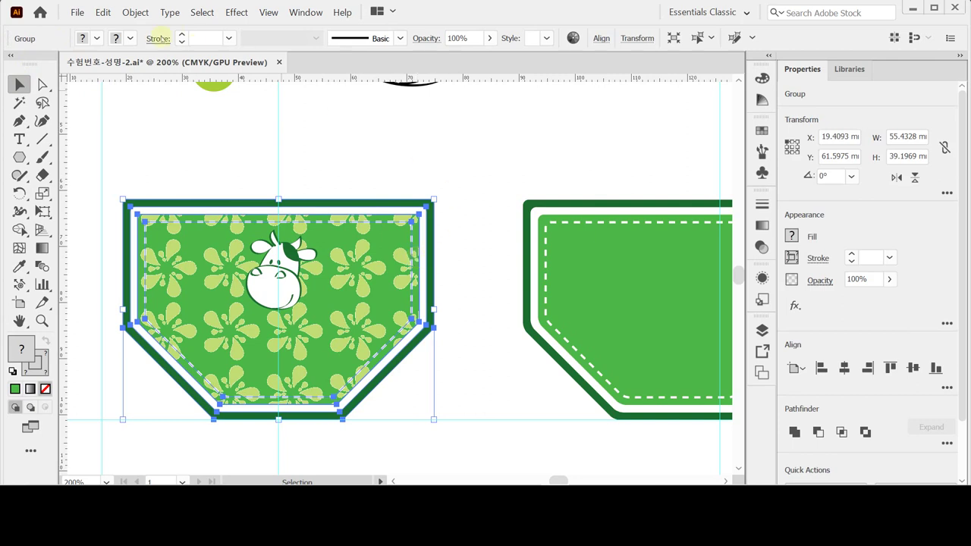
pyautogui.click(135, 13)
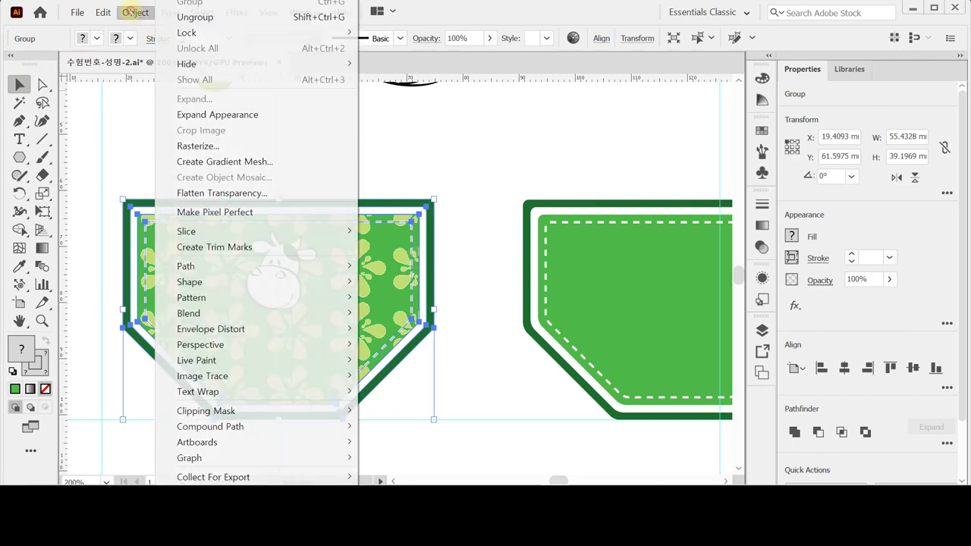
pyautogui.click(235, 114)
pyautogui.click(471, 185)
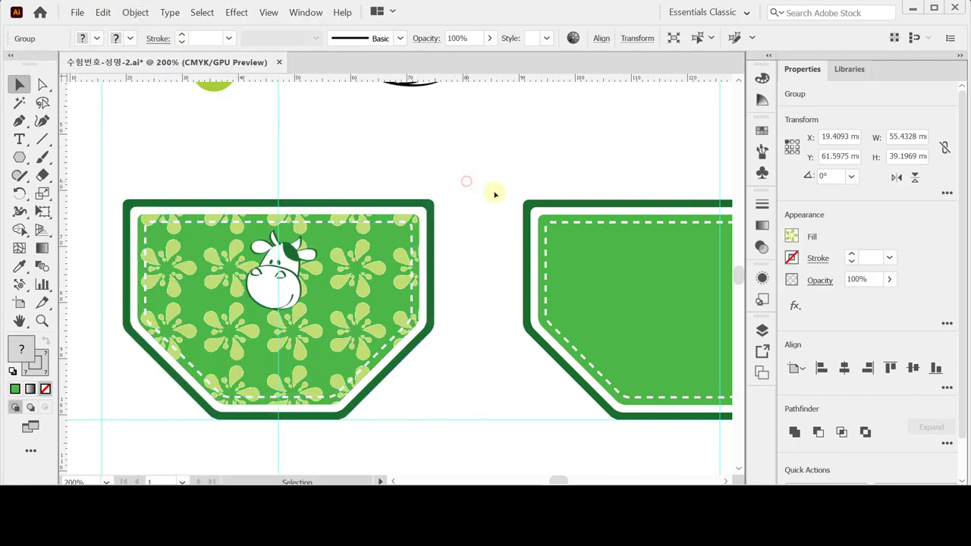
pyautogui.click(431, 211)
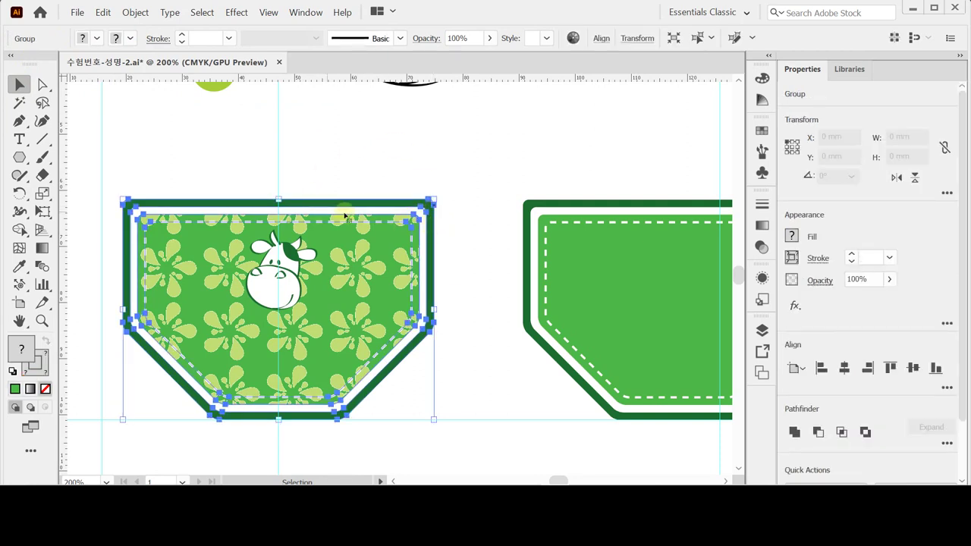
pyautogui.click(366, 160)
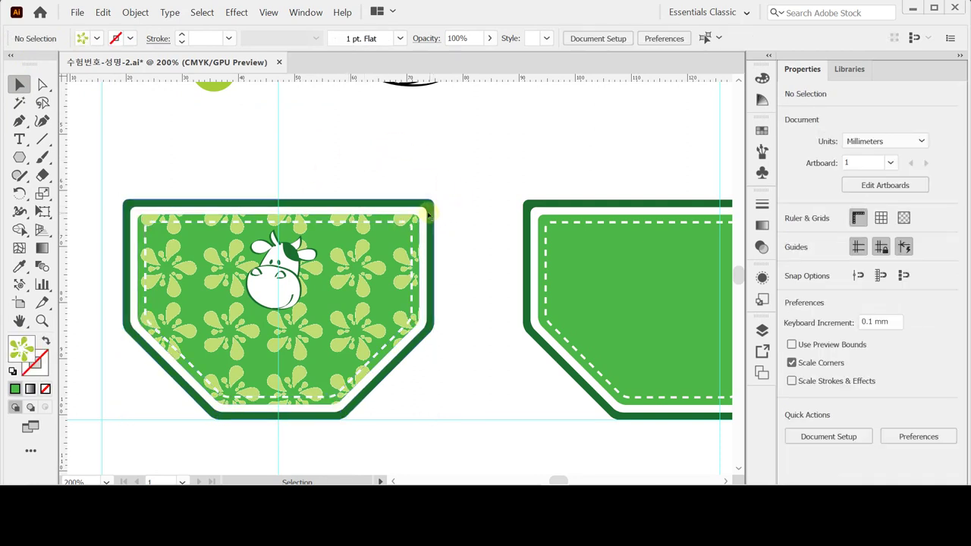
pyautogui.click(428, 210)
pyautogui.click(461, 182)
pyautogui.click(409, 237)
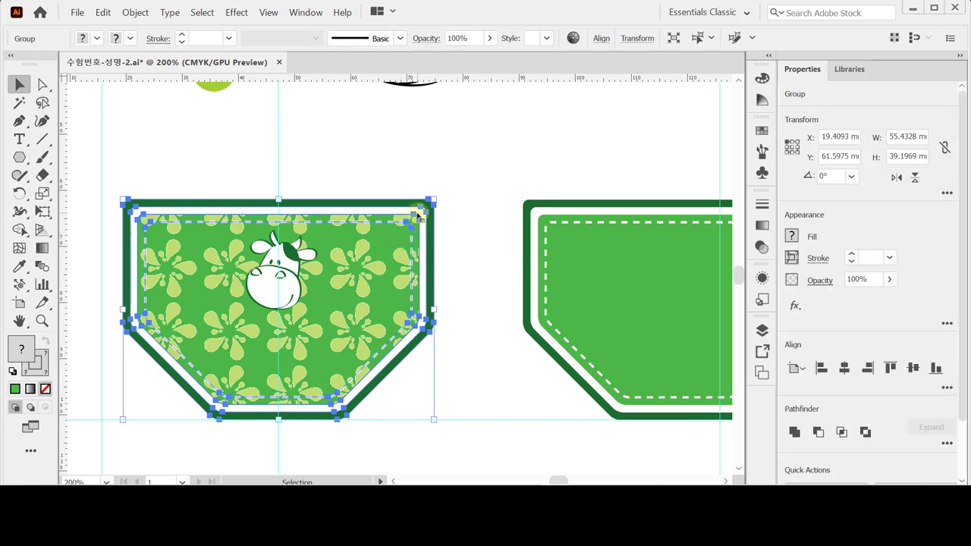
pyautogui.click(444, 195)
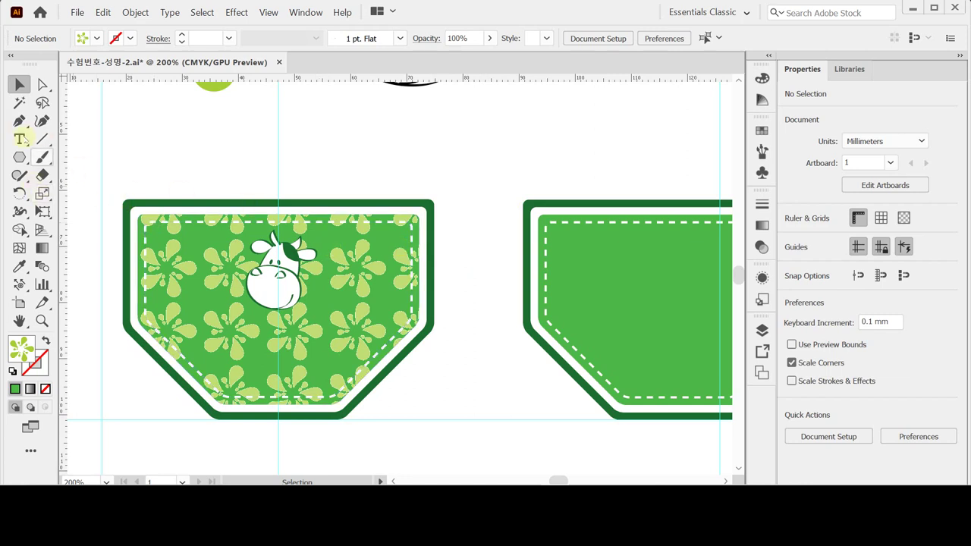
# - Add placeholder text below the cow head on the left badge, set in Times New Roman Bold at 13 pt
pyautogui.click(19, 120)
pyautogui.click(19, 139)
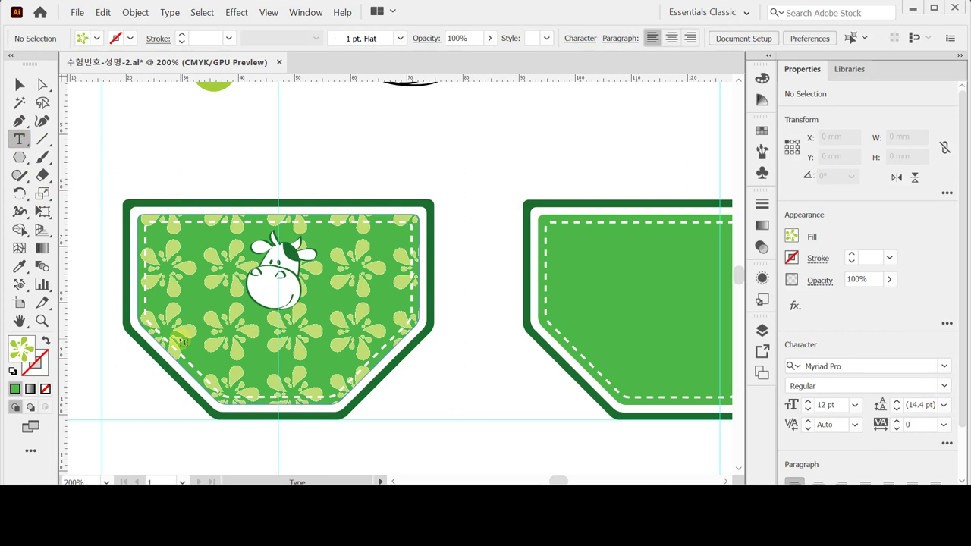
pyautogui.click(179, 341)
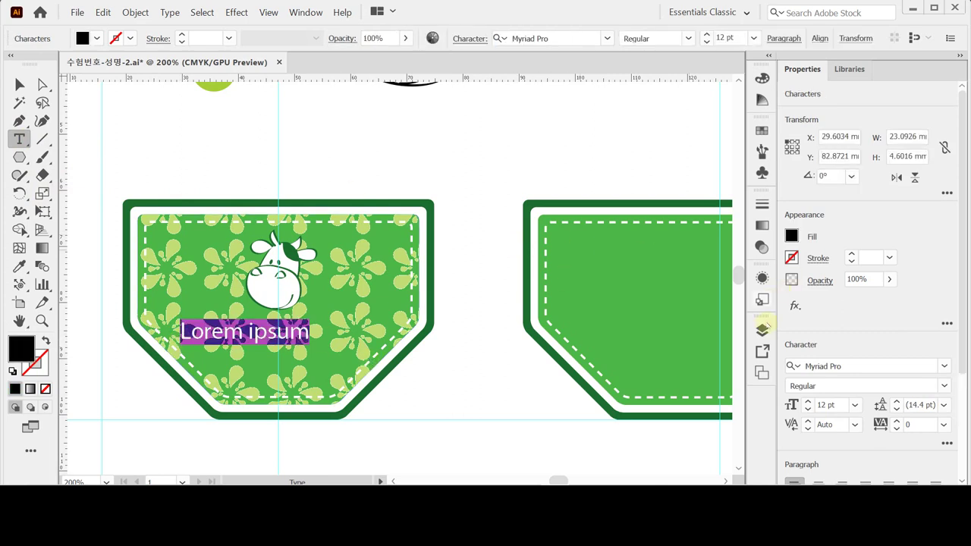
pyautogui.moveTo(962, 348); pyautogui.dragTo(965, 452)
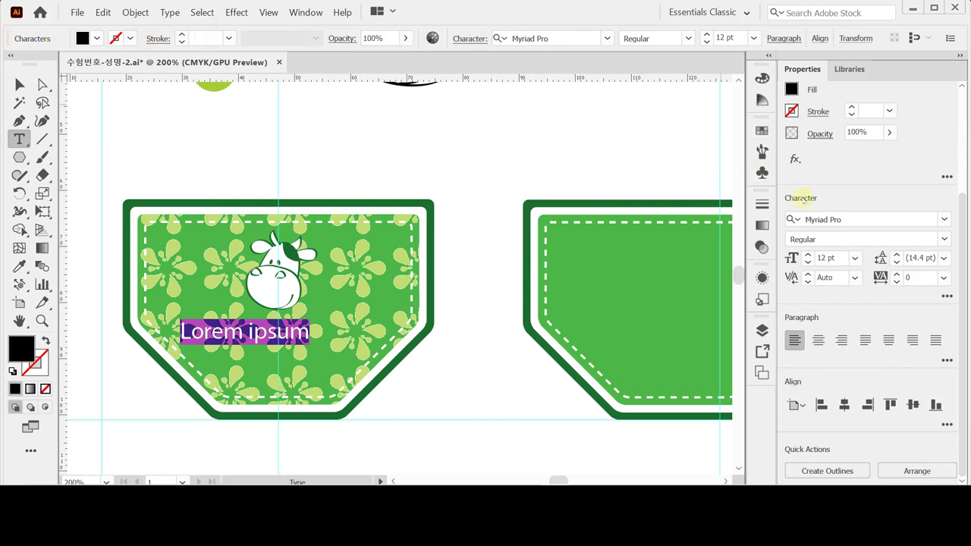
pyautogui.click(834, 219)
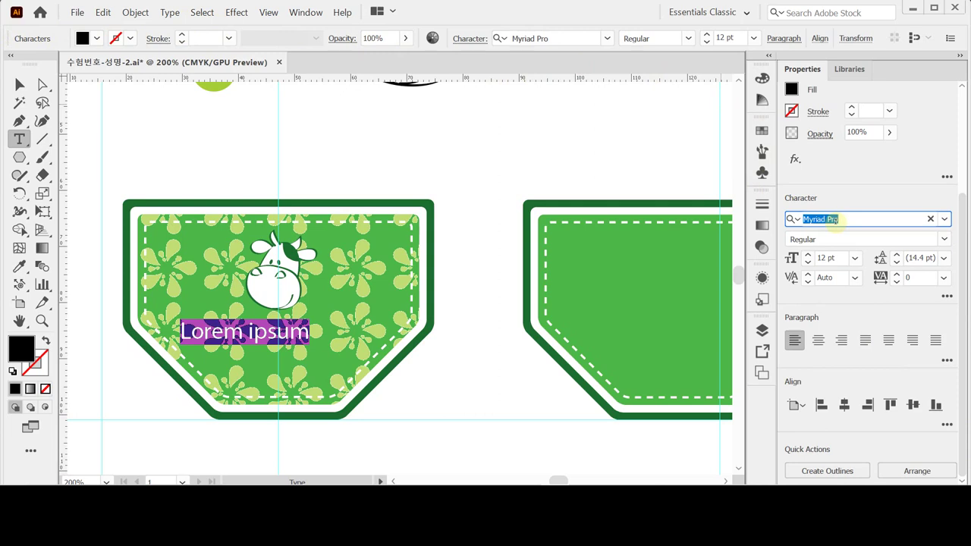
pyautogui.write('ti')
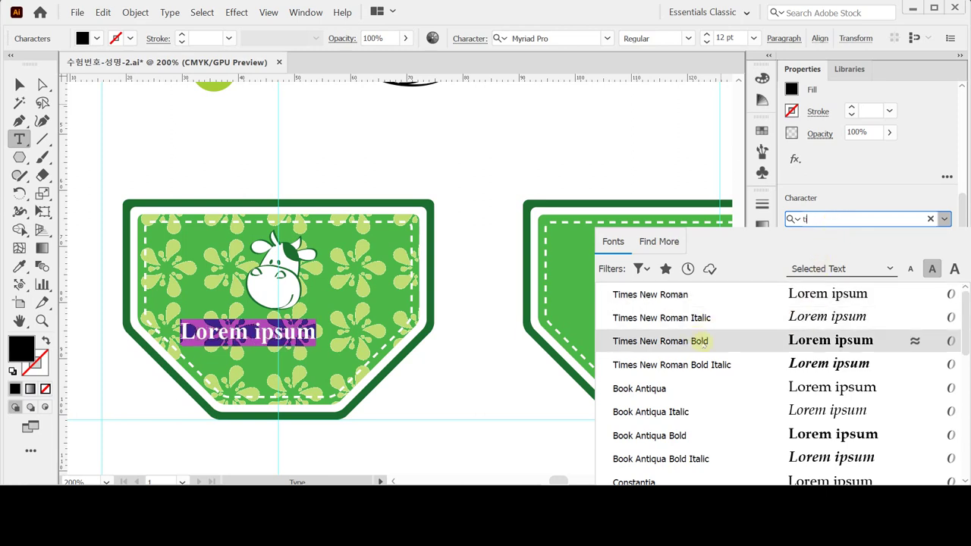
pyautogui.click(704, 341)
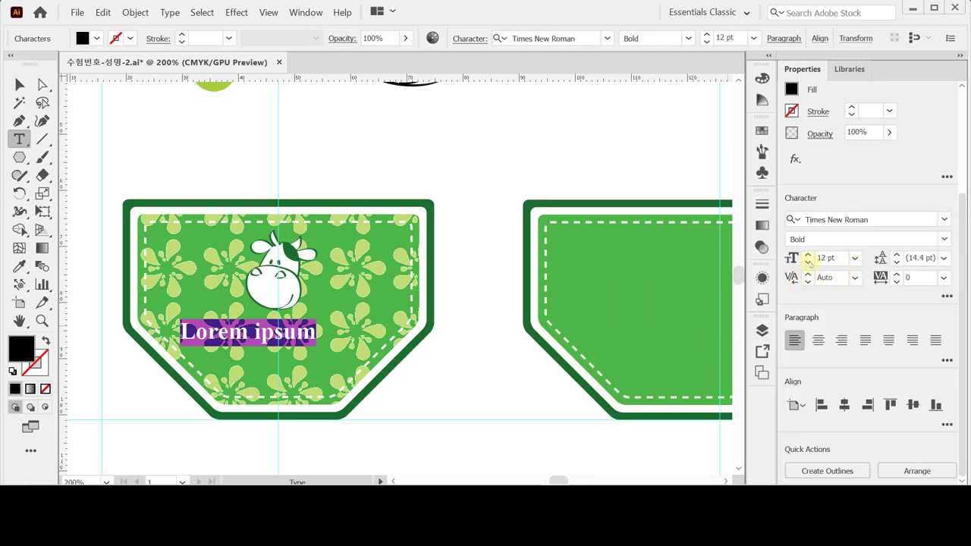
pyautogui.click(807, 258)
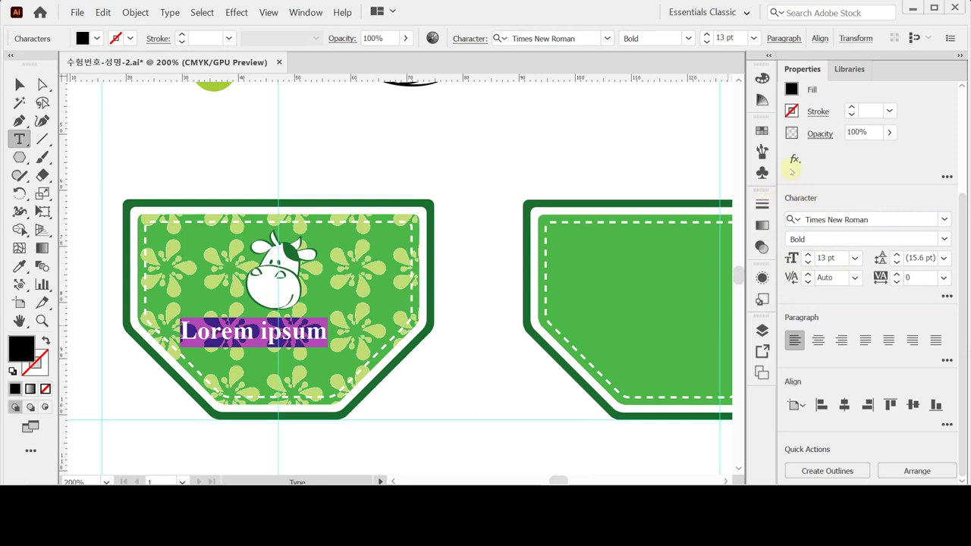
# - Set the placeholder text's fill to dark green, C 100, M 0, Y 90, K 70
pyautogui.click(791, 89)
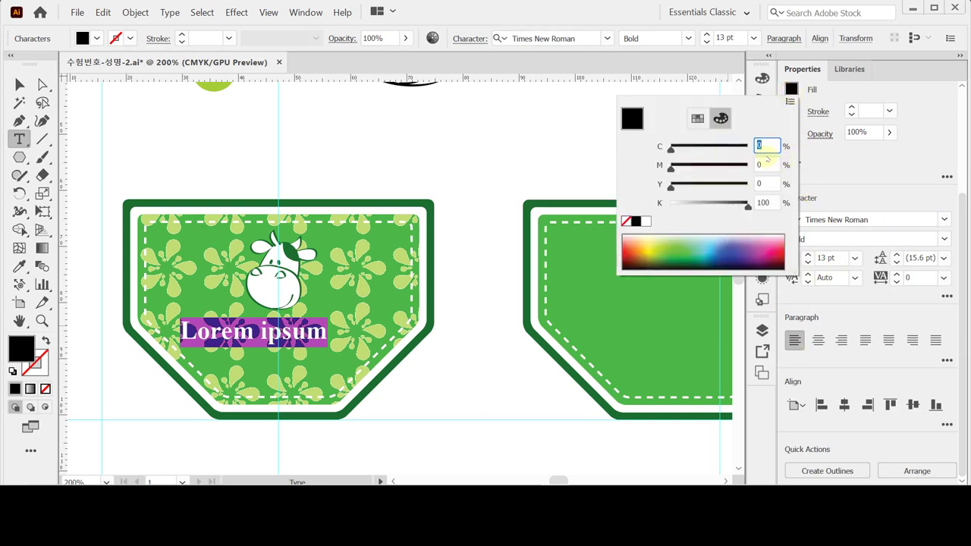
pyautogui.write('100')
pyautogui.press('Tab')
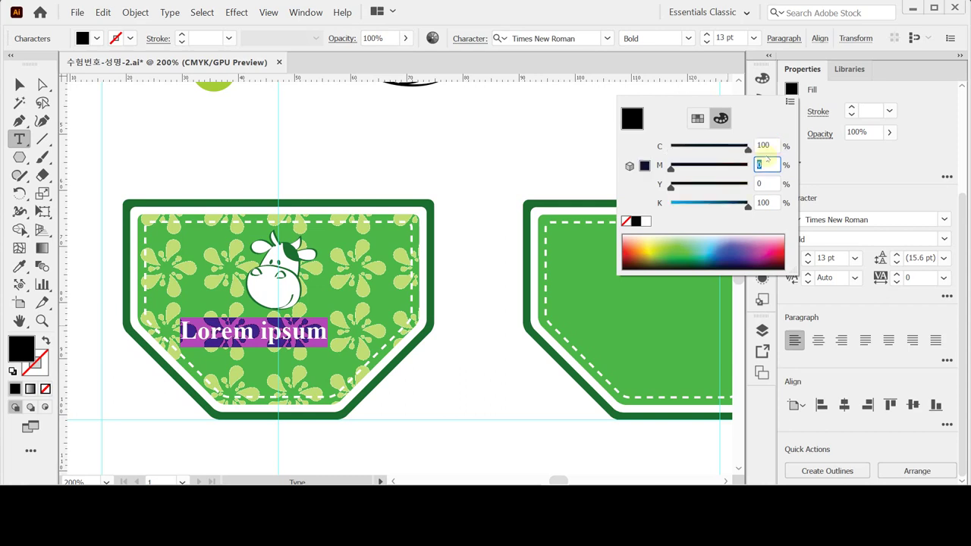
pyautogui.press('Tab')
pyautogui.write('90')
pyautogui.press('Tab')
pyautogui.write('70')
pyautogui.press('Return')
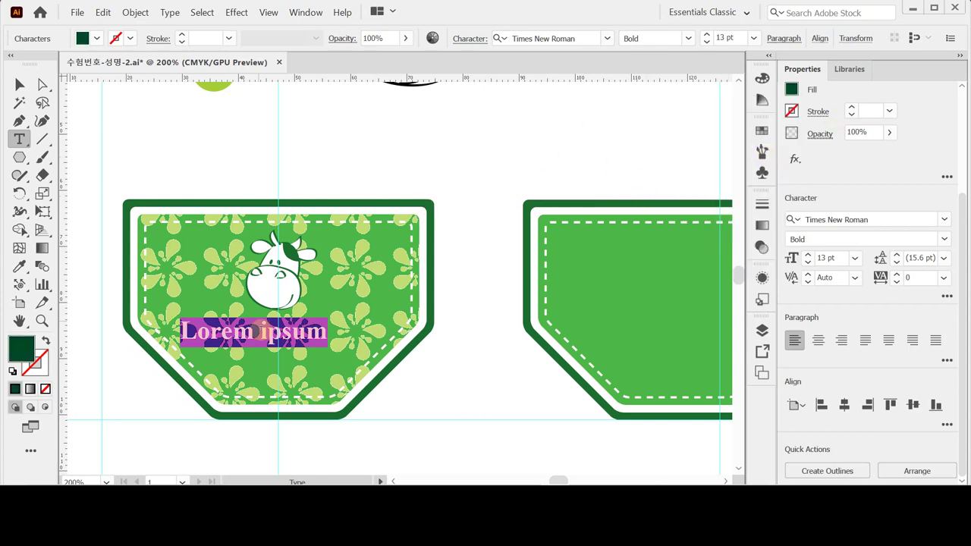
# - Move the placeholder text slightly down and to the right, and select all its characters for uppercase entry
pyautogui.moveTo(299, 341)
pyautogui.mouseDown()
pyautogui.moveTo(320, 348)
pyautogui.moveTo(303, 346)
pyautogui.mouseUp()
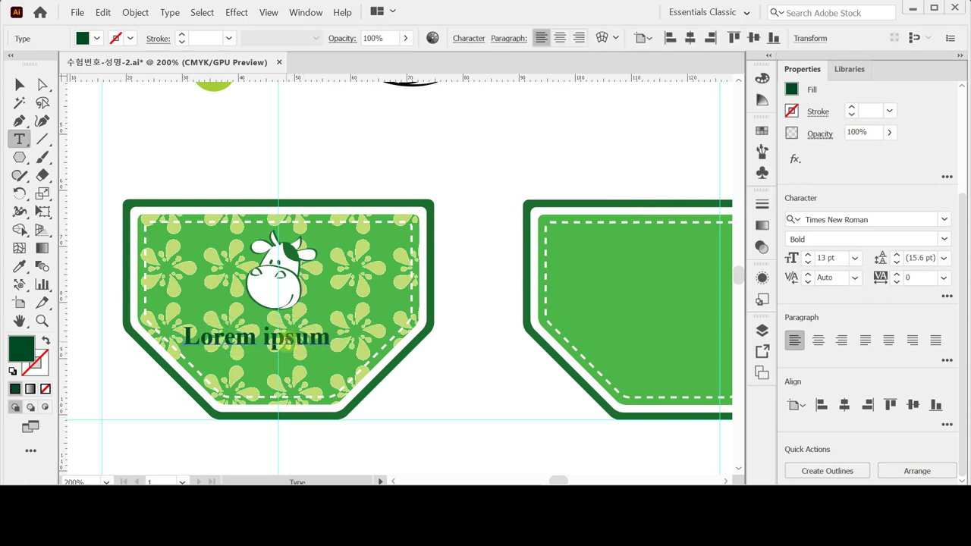
pyautogui.doubleClick(285, 340)
pyautogui.tripleClick(284, 341)
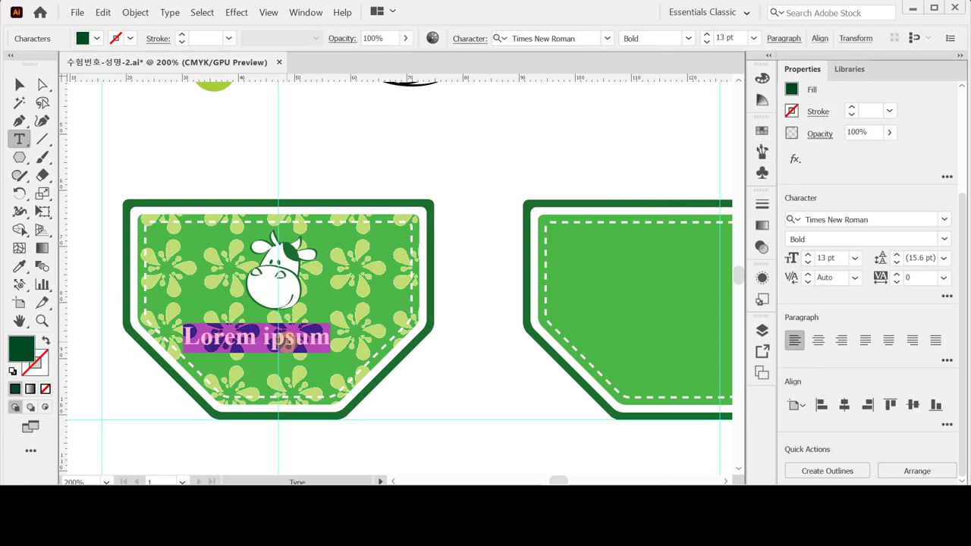
pyautogui.press('capslock')
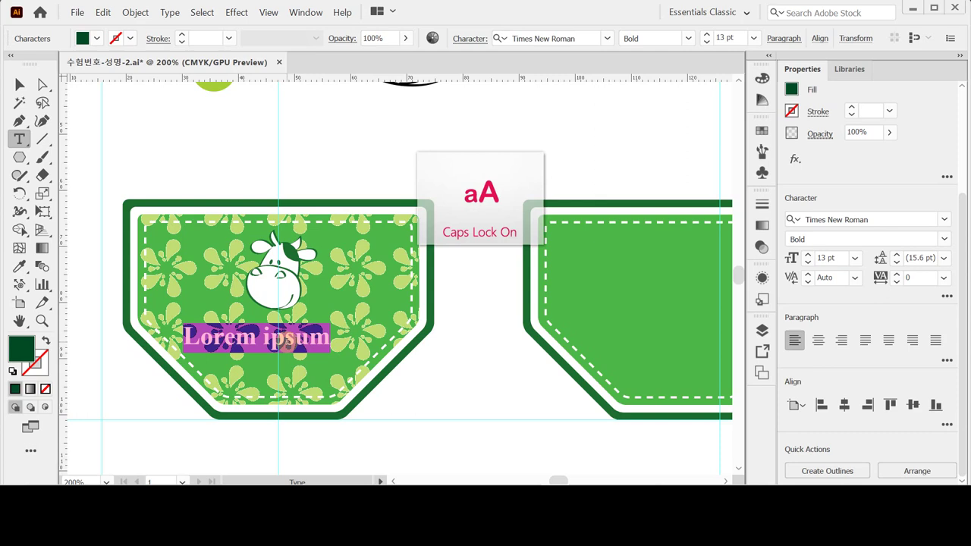
pyautogui.write('ㅣㅐ')
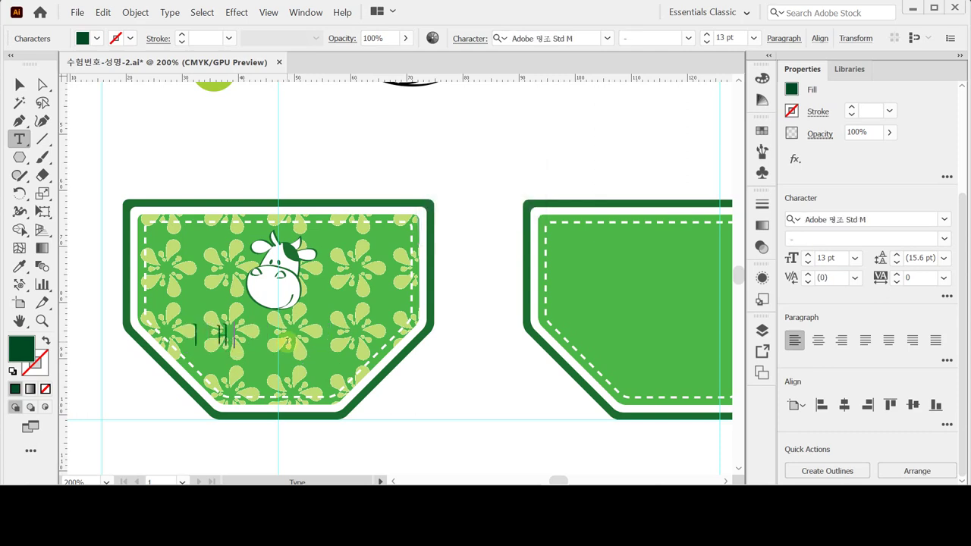
pyautogui.write('ㅈㄻㅅ')
pyautogui.press('BackSpace')
pyautogui.press('BackSpace')
pyautogui.press('BackSpace')
pyautogui.press('BackSpace')
pyautogui.press('BackSpace')
pyautogui.press('BackSpace')
# - Enter "LOWFAT MILK" as the text below the cow head and leave it deselected
pyautogui.write('LOWFAT MILK')
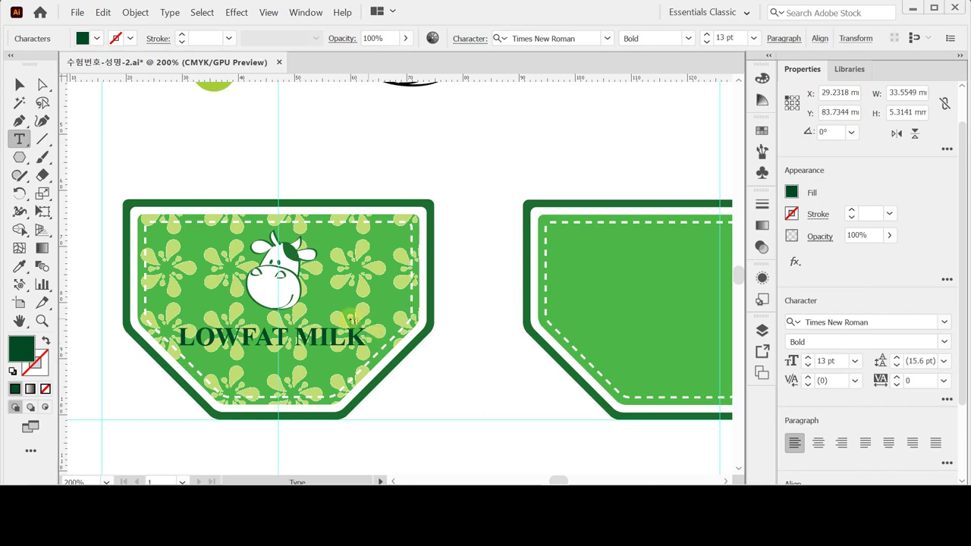
pyautogui.moveTo(42, 85); pyautogui.dragTo(60, 101)
pyautogui.click(310, 184)
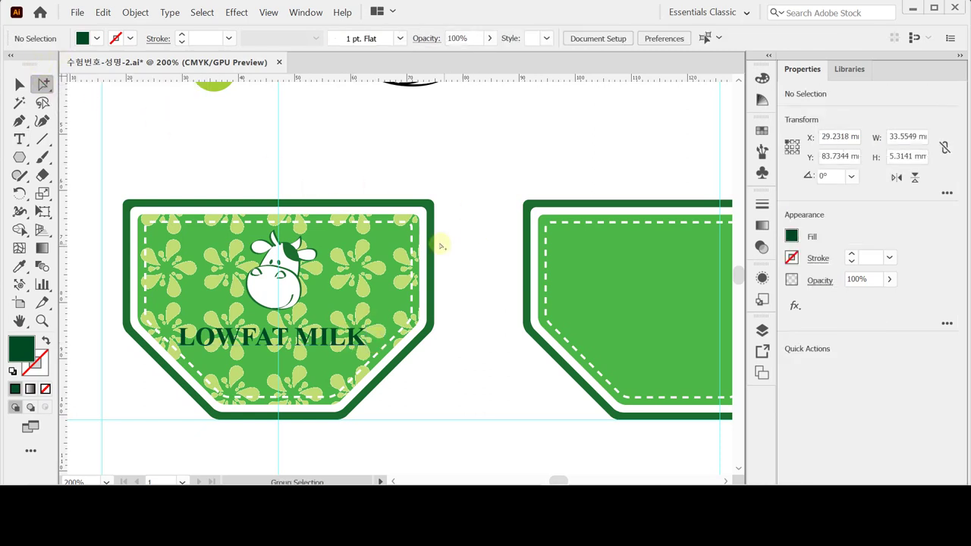
# - Apply a Drop Shadow to the left badge's outer dark green shape with X offset, Y offset and blur each 1 mm
pyautogui.click(430, 241)
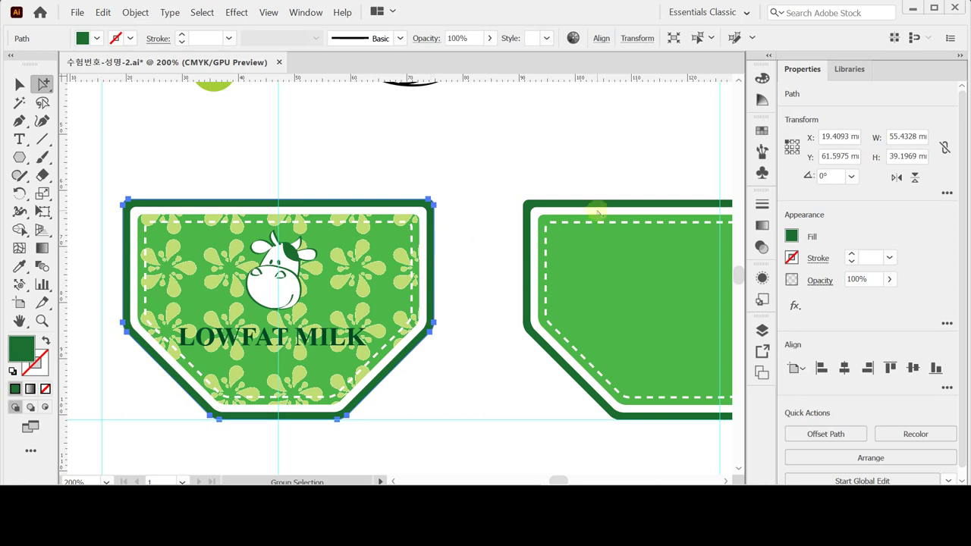
pyautogui.click(795, 307)
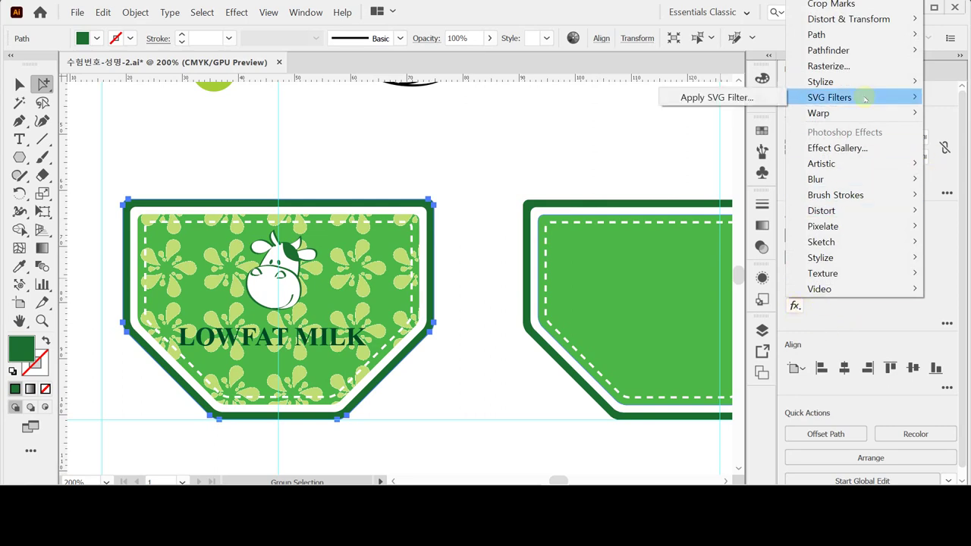
pyautogui.moveTo(847, 81)
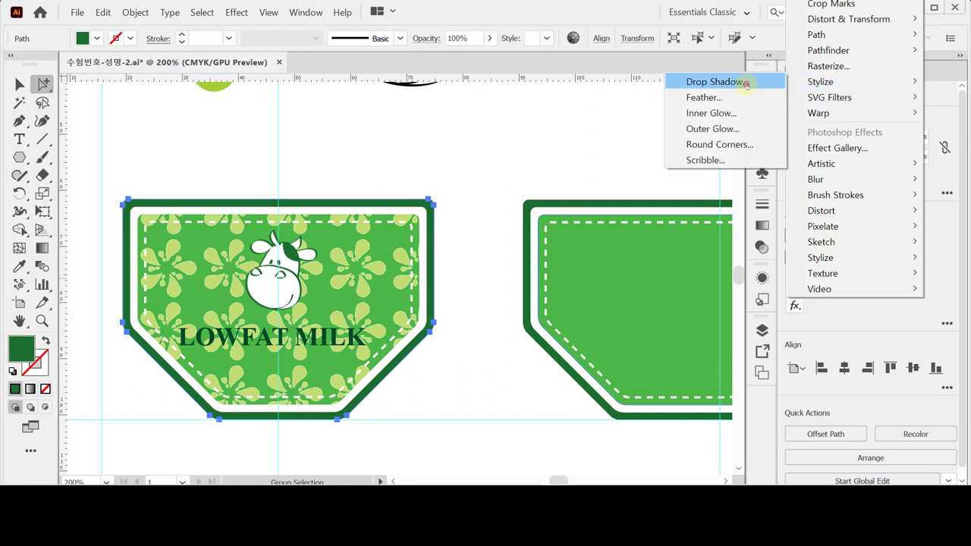
pyautogui.click(747, 82)
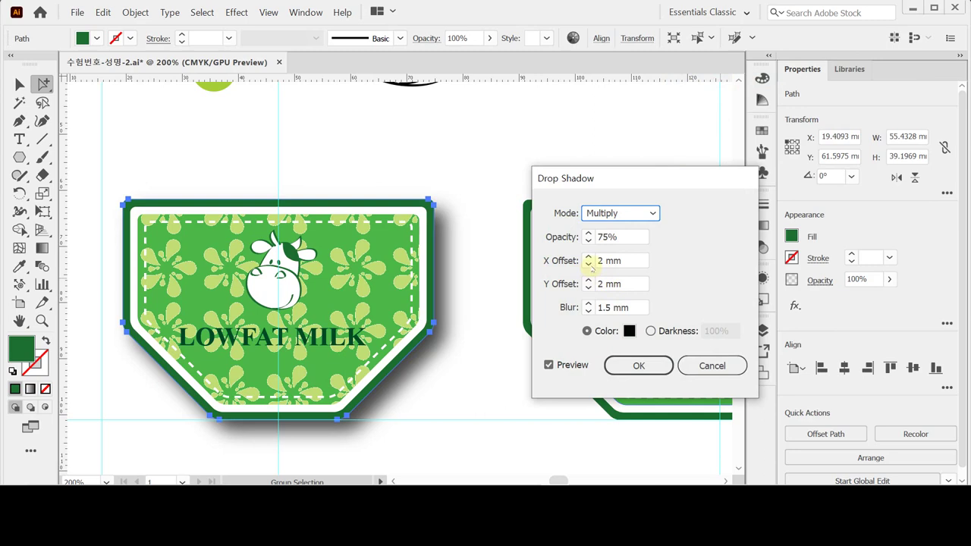
pyautogui.click(588, 264)
pyautogui.click(588, 288)
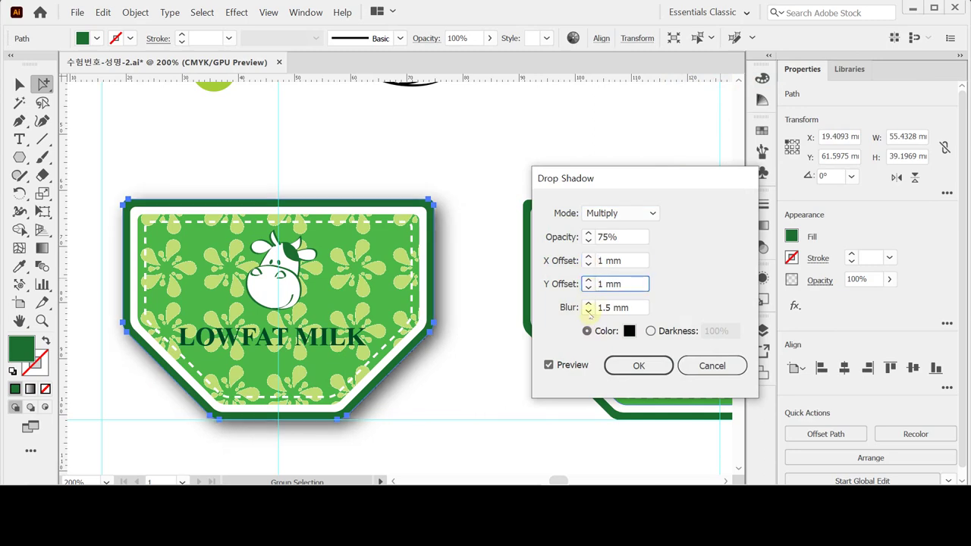
pyautogui.click(589, 311)
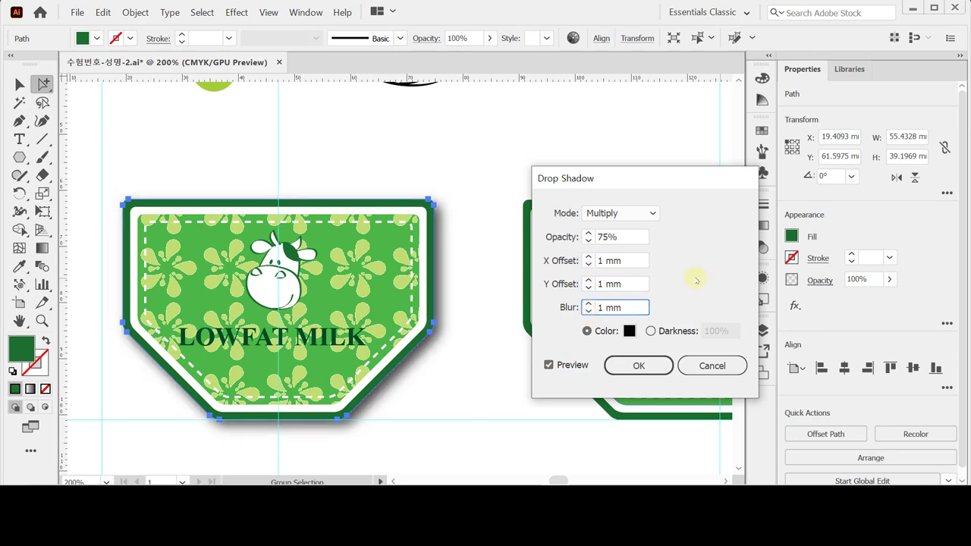
pyautogui.click(644, 364)
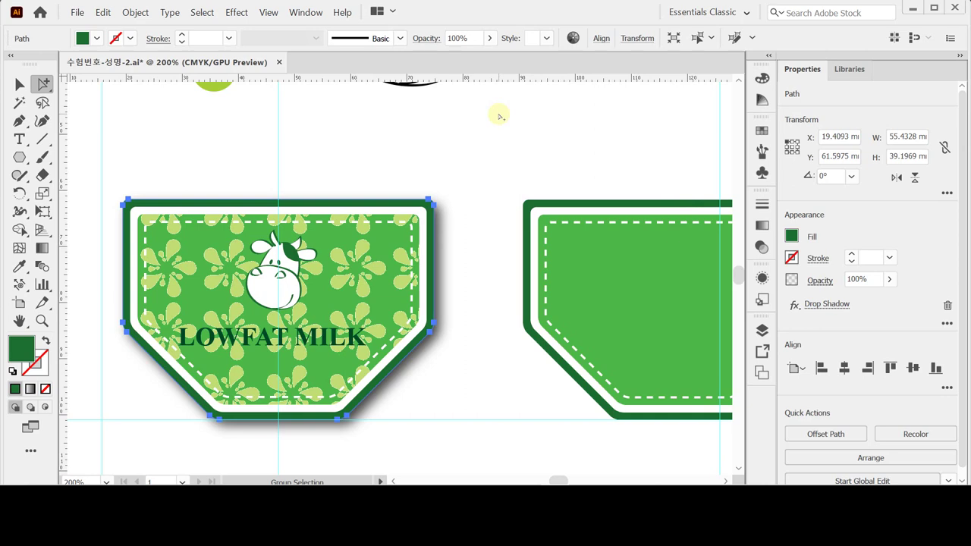
# - View the artboard at 100% and convert the selected bottle artwork into guides
pyautogui.press('m')
pyautogui.hotkey('ctrl', '1')
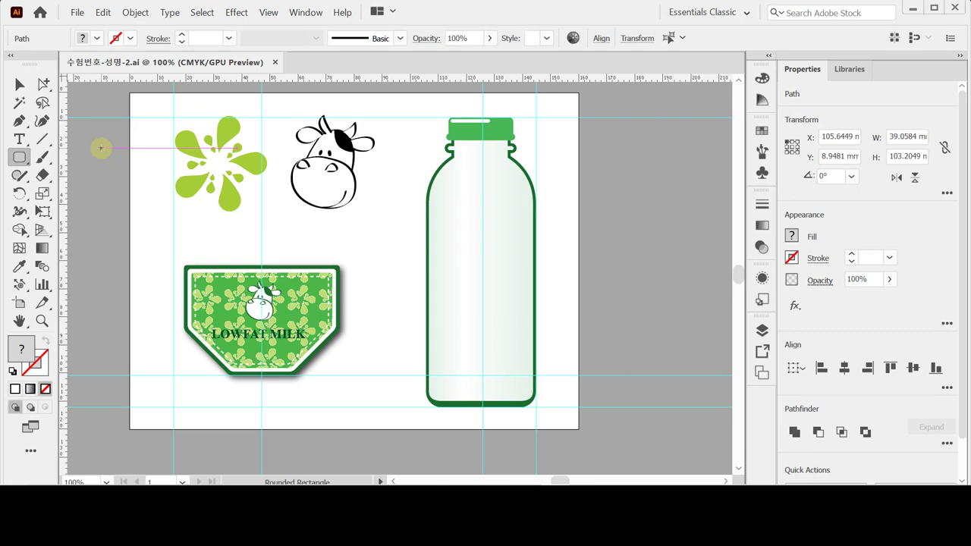
pyautogui.press('ctrl')
pyautogui.hotkey('ctrl', '5')
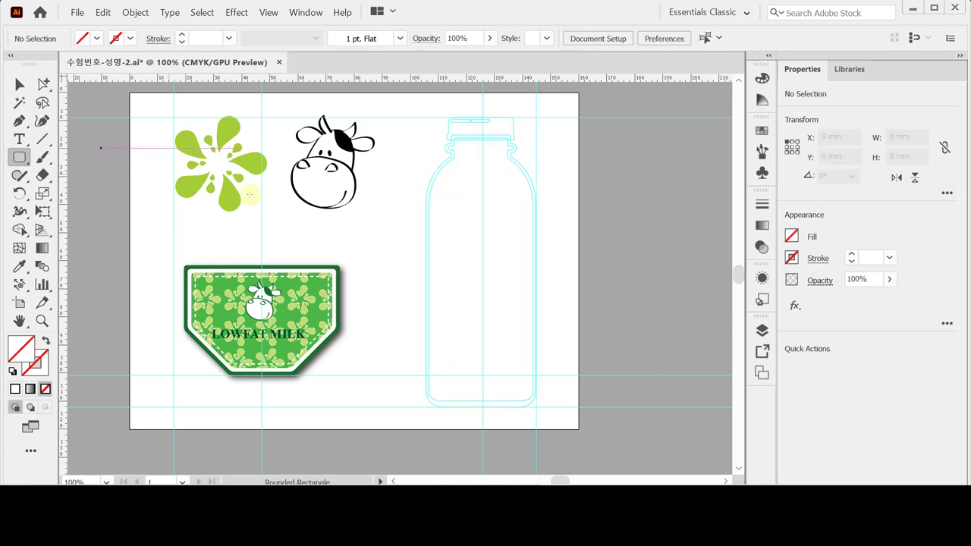
# - Detach the shape tools as a floating set and set the drawing colours to no fill with a black 1 pt stroke
pyautogui.click(470, 241)
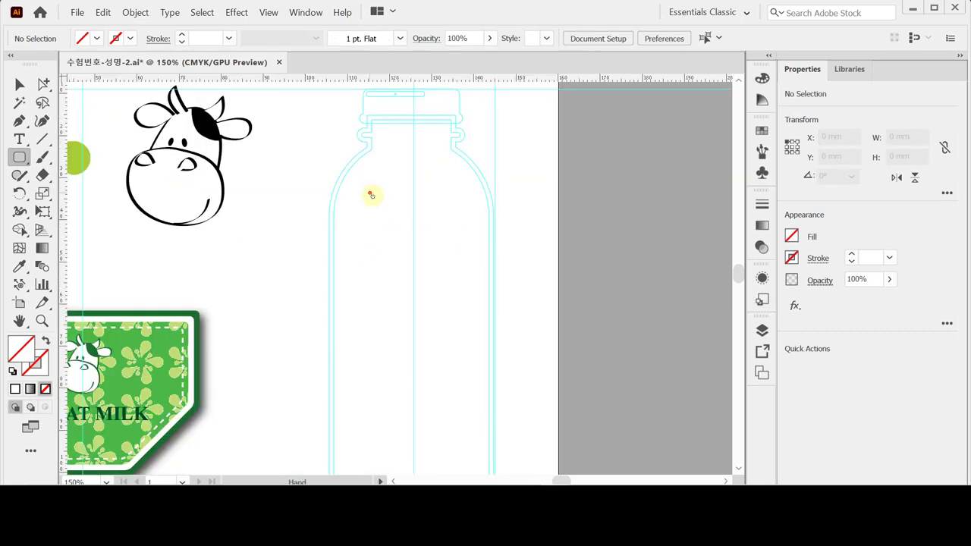
pyautogui.moveTo(369, 193); pyautogui.dragTo(399, 217)
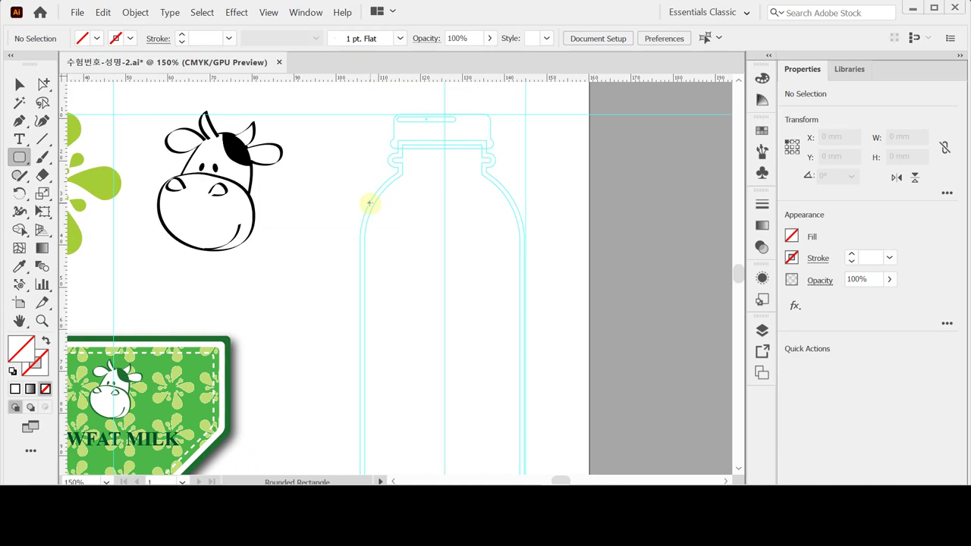
pyautogui.click(18, 157)
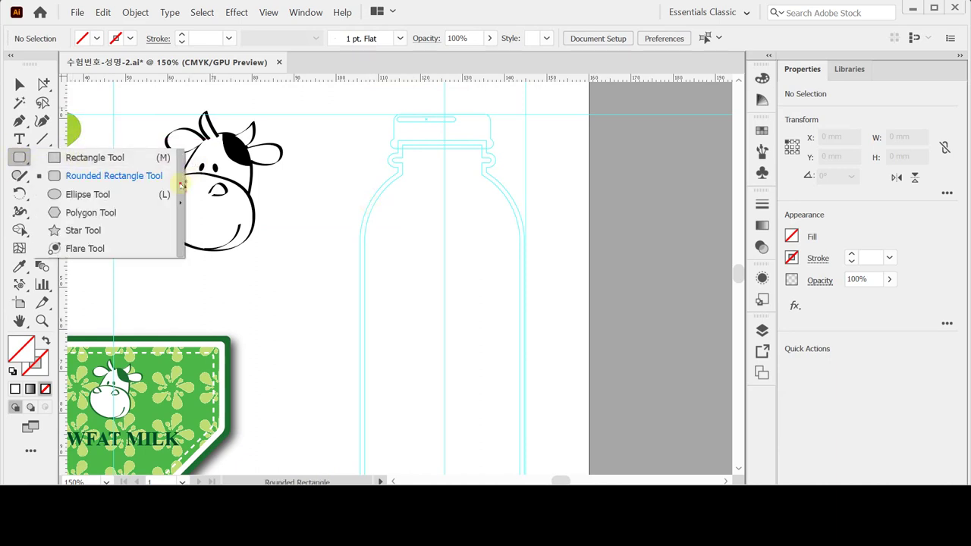
pyautogui.click(180, 184)
pyautogui.moveTo(83, 189); pyautogui.dragTo(246, 90)
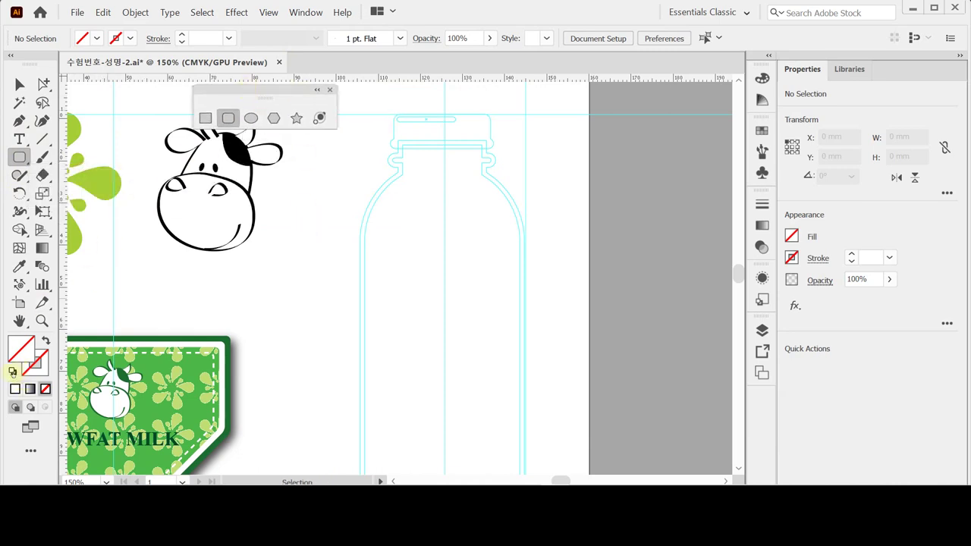
pyautogui.click(12, 370)
pyautogui.click(45, 390)
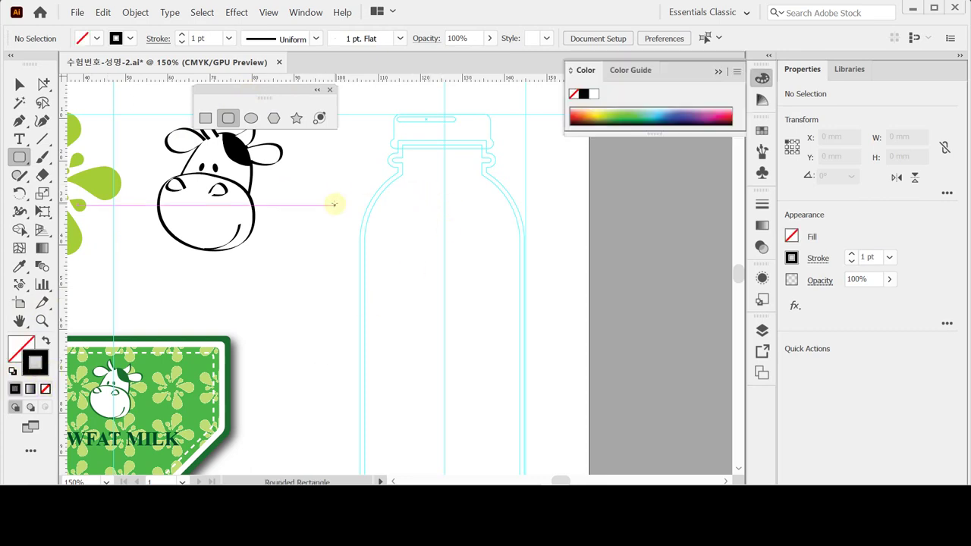
# - Create a 38 by 78 mm rounded rectangle with 5 mm corner radius over the bottle guides' body and nudge it down
pyautogui.moveTo(366, 217); pyautogui.dragTo(344, 195)
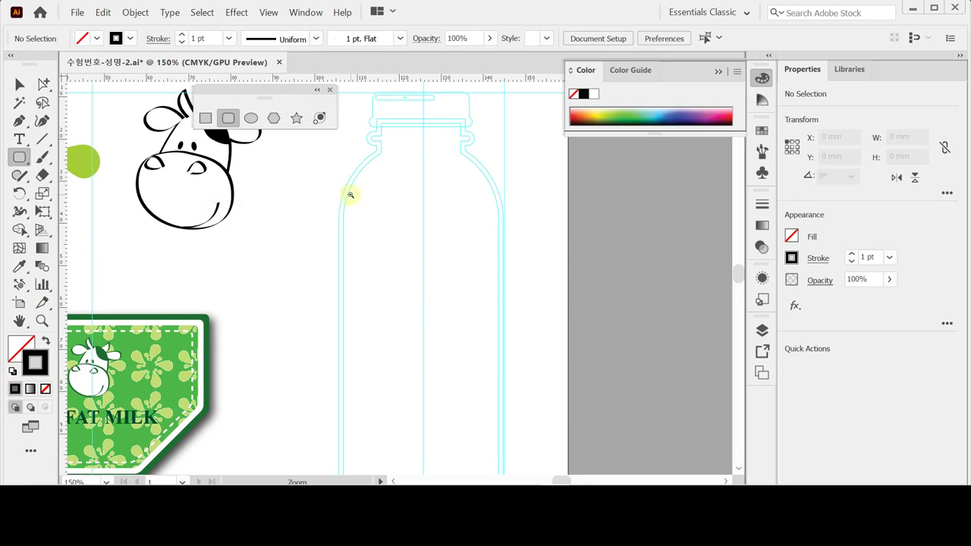
pyautogui.hotkey('ctrl', '-')
pyautogui.moveTo(381, 211); pyautogui.dragTo(340, 178)
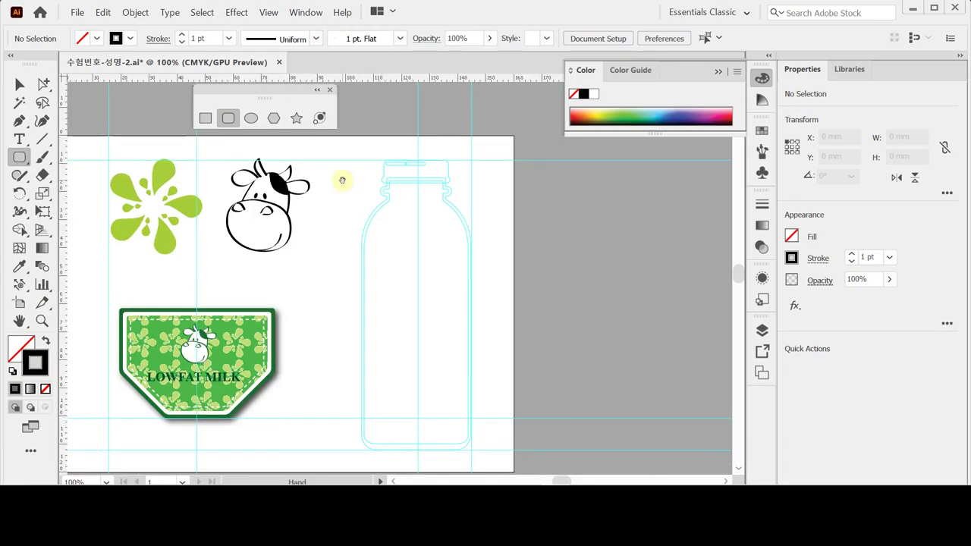
pyautogui.click(363, 217)
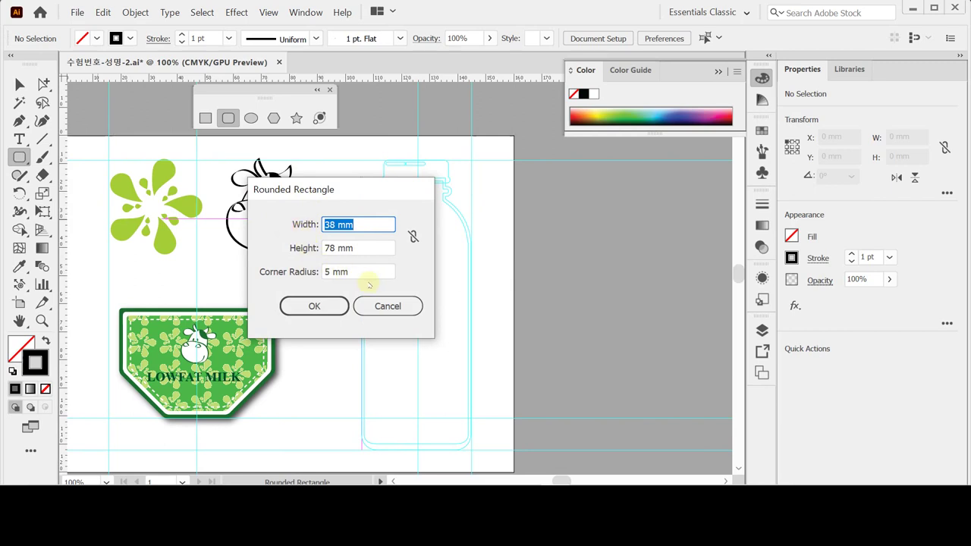
pyautogui.click(377, 252)
pyautogui.click(371, 272)
pyautogui.click(341, 306)
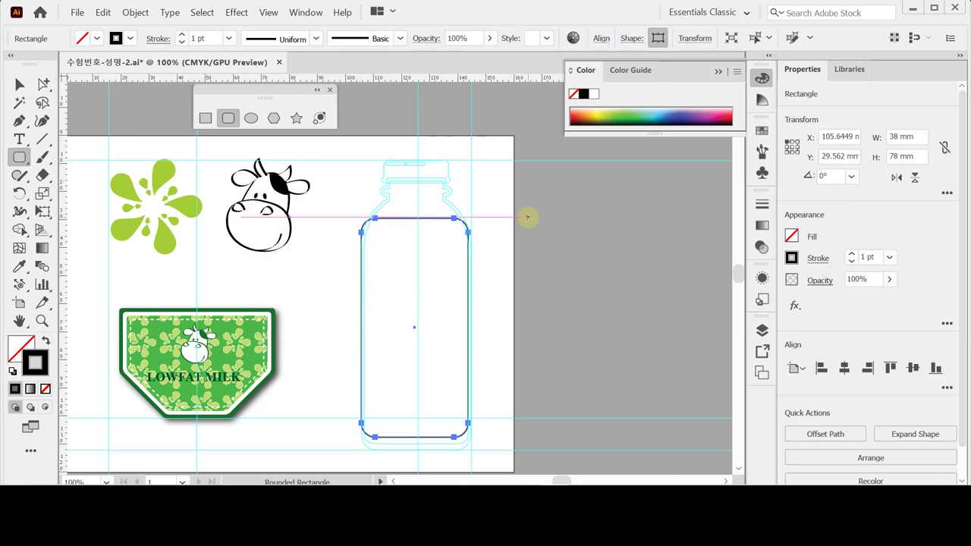
pyautogui.press('Down')
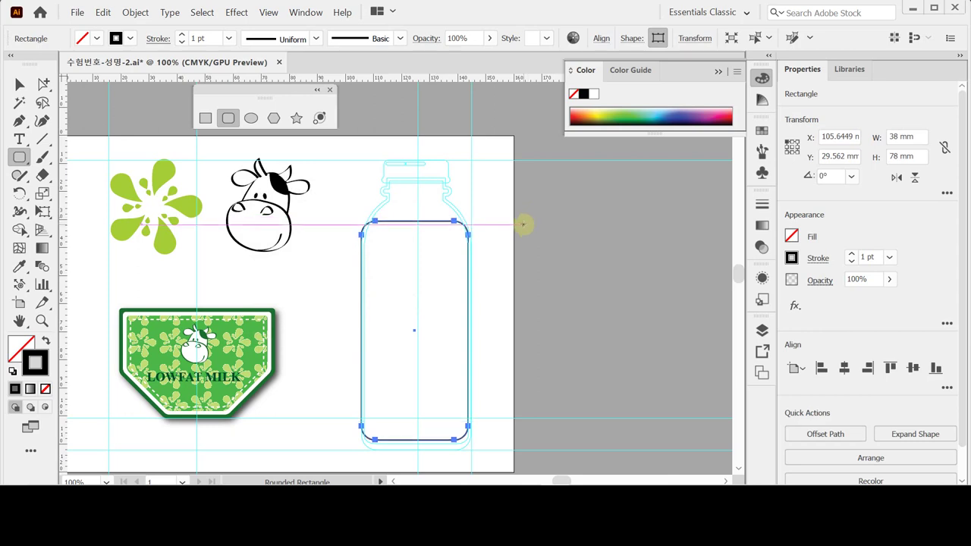
# - Nudge the rounded rectangle down and sideways so it fits the bottle guides' body
pyautogui.press('Right')
pyautogui.press('Left')
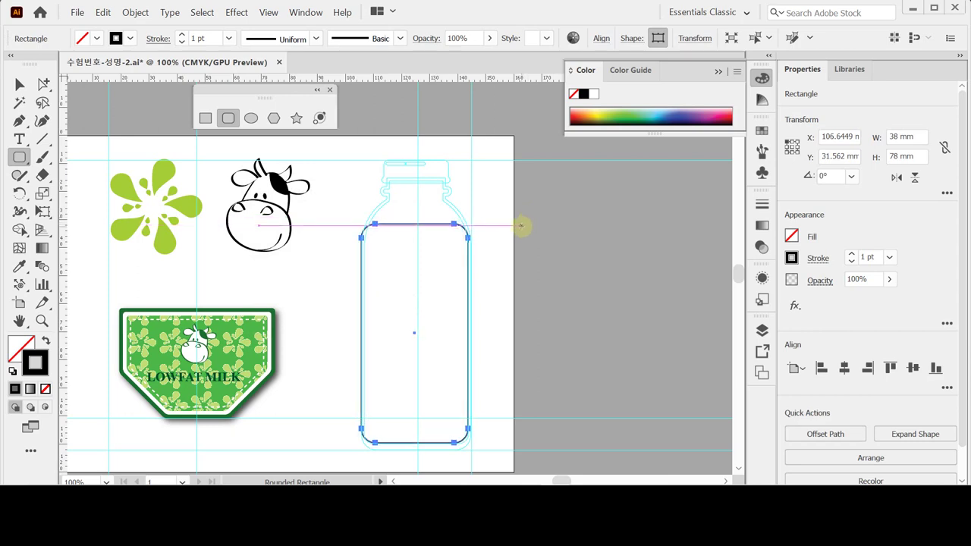
pyautogui.press('Down')
pyautogui.press('Down')
pyautogui.press('Right')
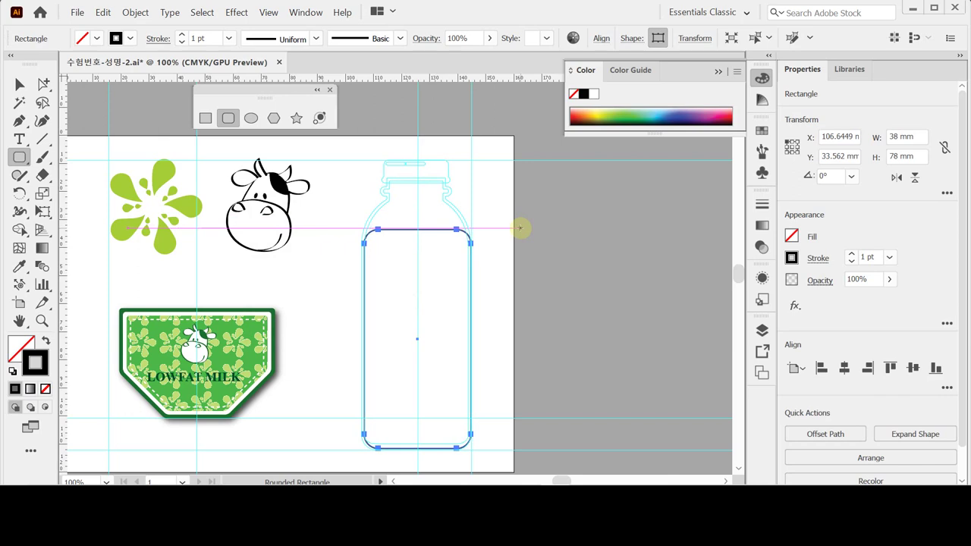
pyautogui.press('ctrl')
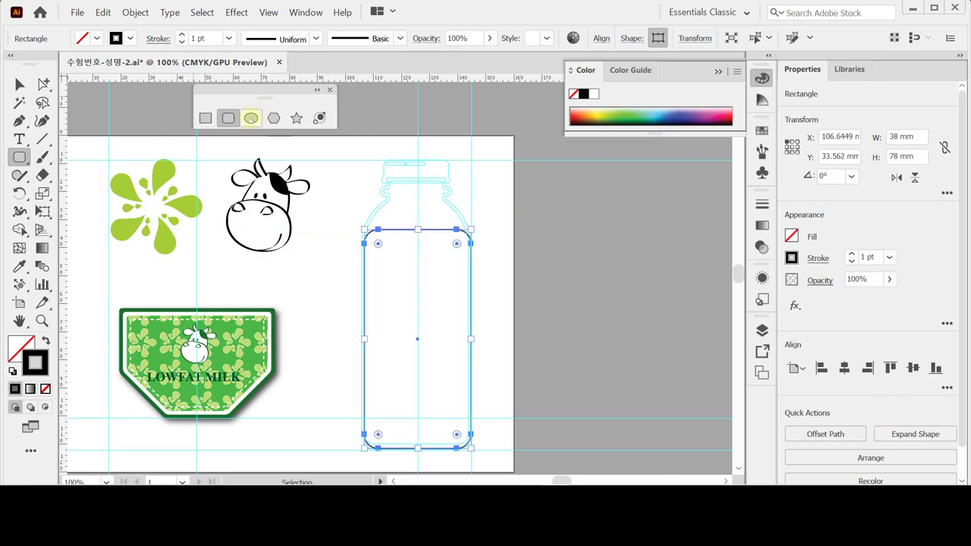
# - Create a 38 by 38 mm circle over the bottle guides' shoulders, overlapping the rounded rectangle's upper edge
pyautogui.click(250, 118)
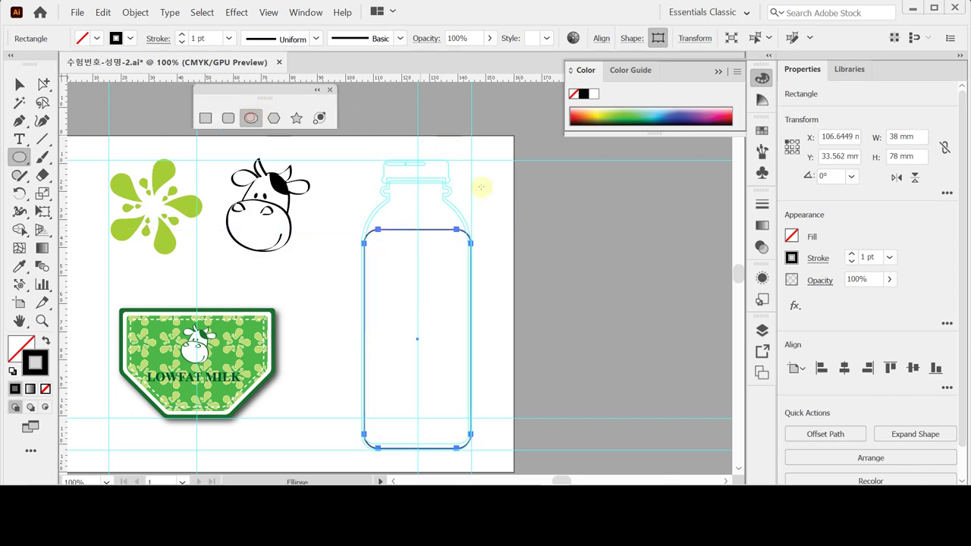
pyautogui.click(364, 200)
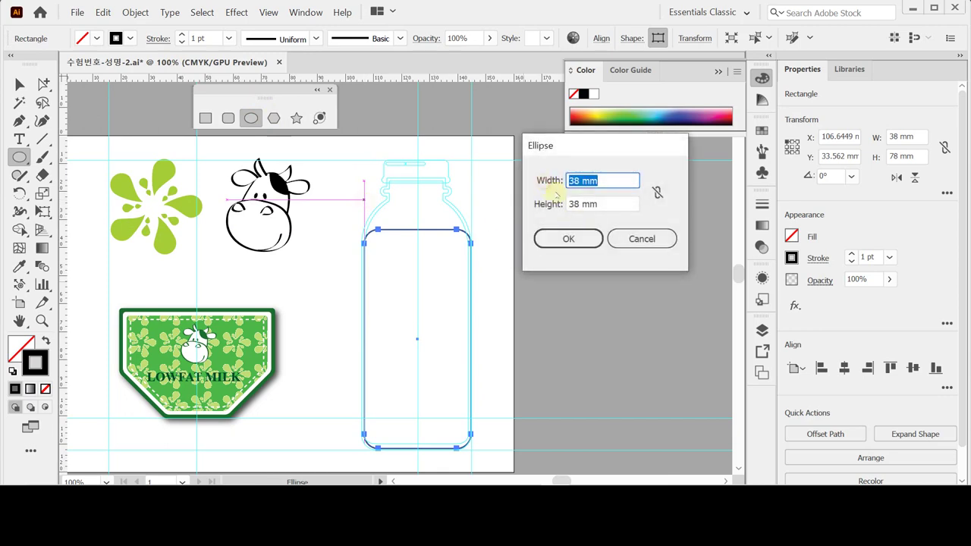
pyautogui.press('Tab')
pyautogui.click(562, 241)
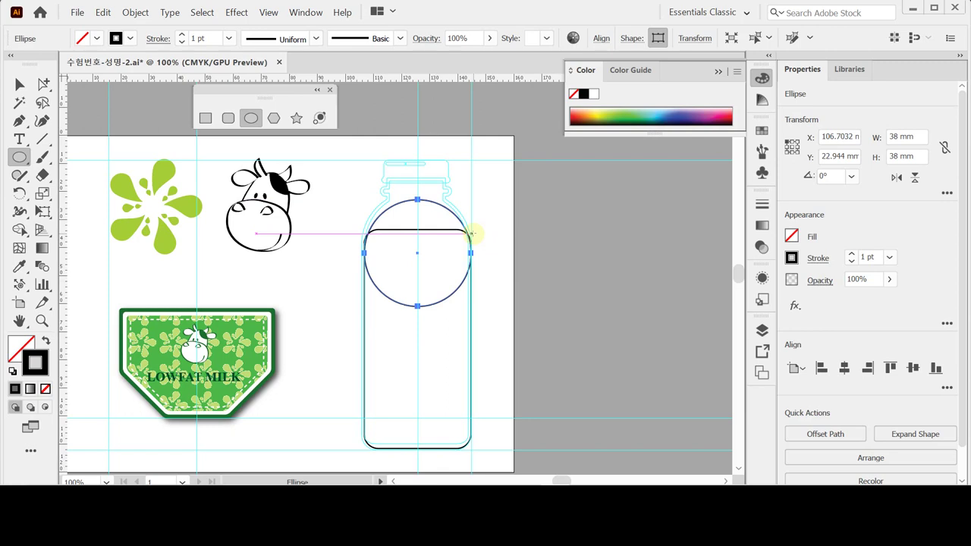
# - Nudge the 38 mm circle up about 2 mm to match the bottle guides' shoulder curve, then deselect it
pyautogui.press('Up')
pyautogui.press('Up')
pyautogui.press('Up')
pyautogui.press('Up')
pyautogui.press('Up')
pyautogui.press('Up')
pyautogui.press('Up')
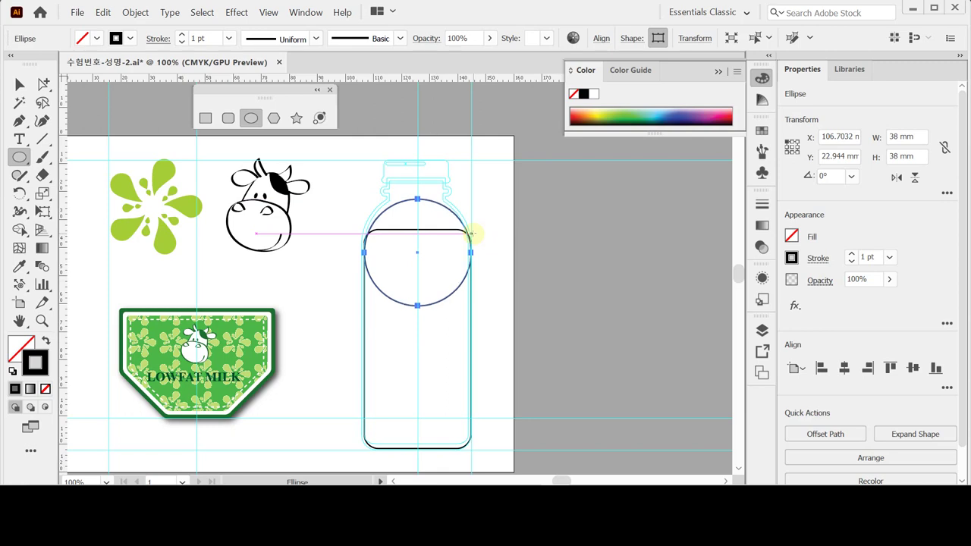
pyautogui.press('Up')
pyautogui.press('Up')
pyautogui.press('Up')
pyautogui.press('Up')
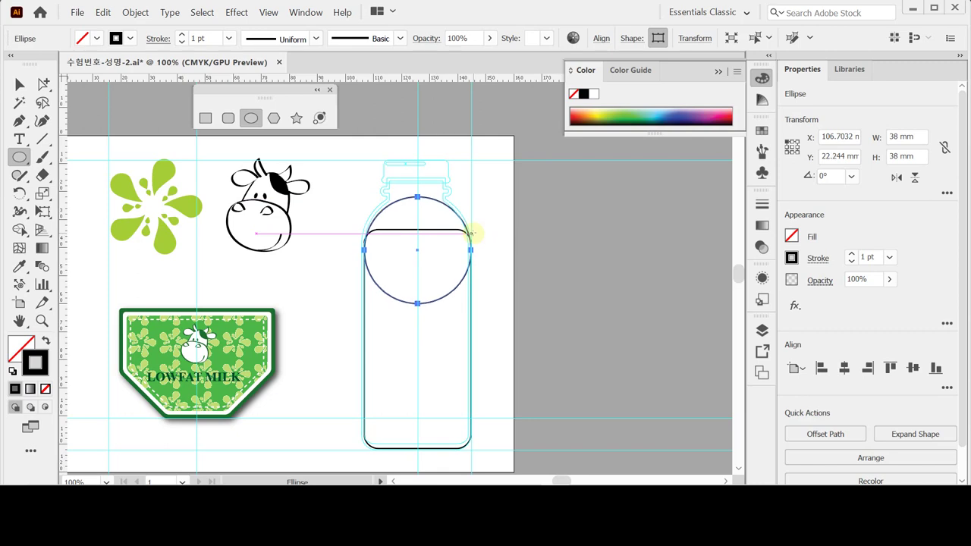
pyautogui.press('Up')
pyautogui.press('Up')
pyautogui.press('Up')
pyautogui.press('Up')
pyautogui.press('Up')
pyautogui.press('Up')
pyautogui.press('Up')
pyautogui.press('Up')
pyautogui.press('Up')
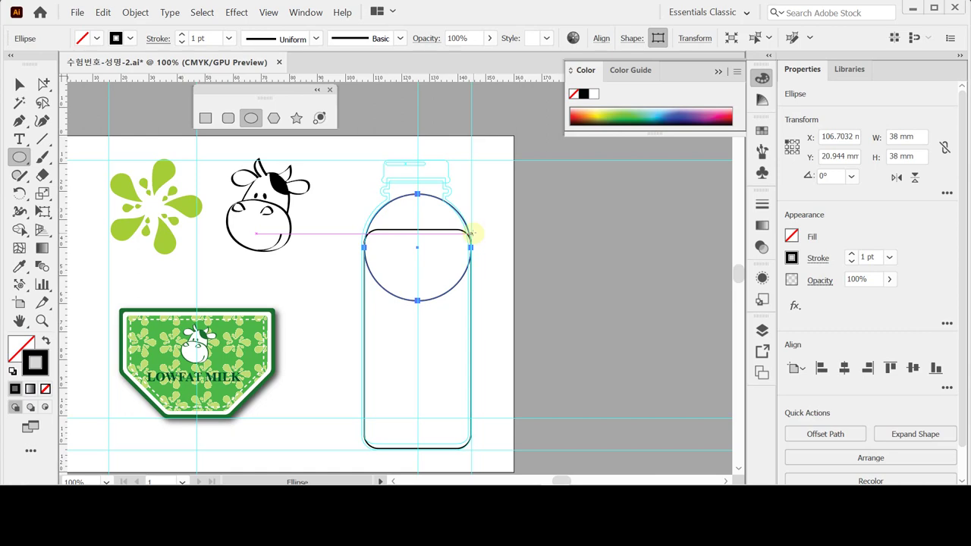
pyautogui.hotkey('ctrl', 'shift', 'a')
# - Select the circle and the rounded body rectangle and align their horizontal centres
pyautogui.press('m')
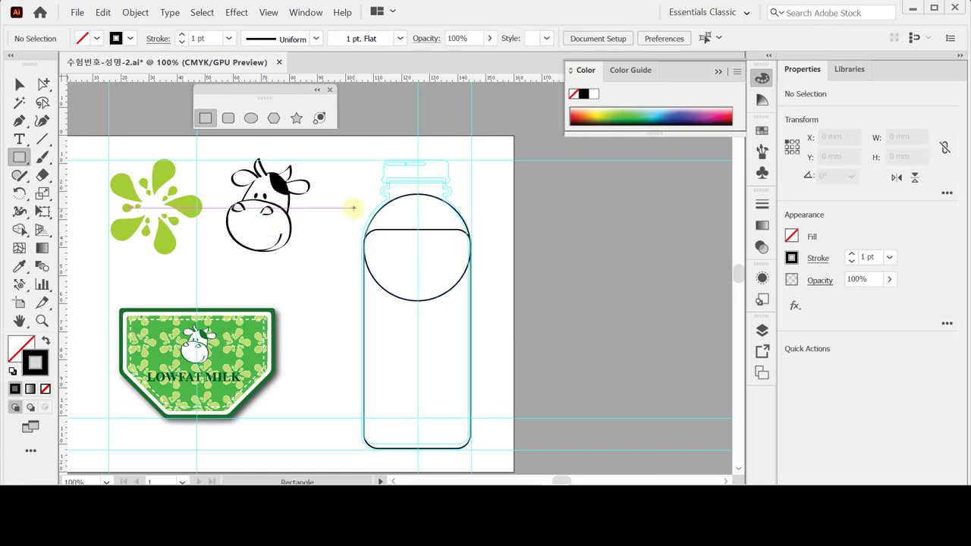
pyautogui.press('ctrl')
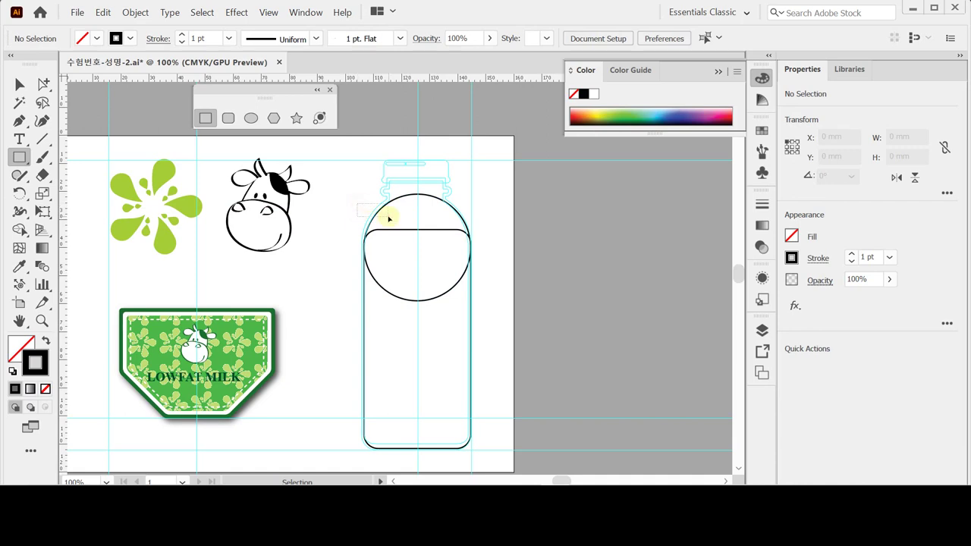
pyautogui.keyDown('ctrl'); pyautogui.click(364, 252); pyautogui.keyUp('ctrl')
pyautogui.keyDown('ctrl'); pyautogui.click(436, 289); pyautogui.keyUp('ctrl')
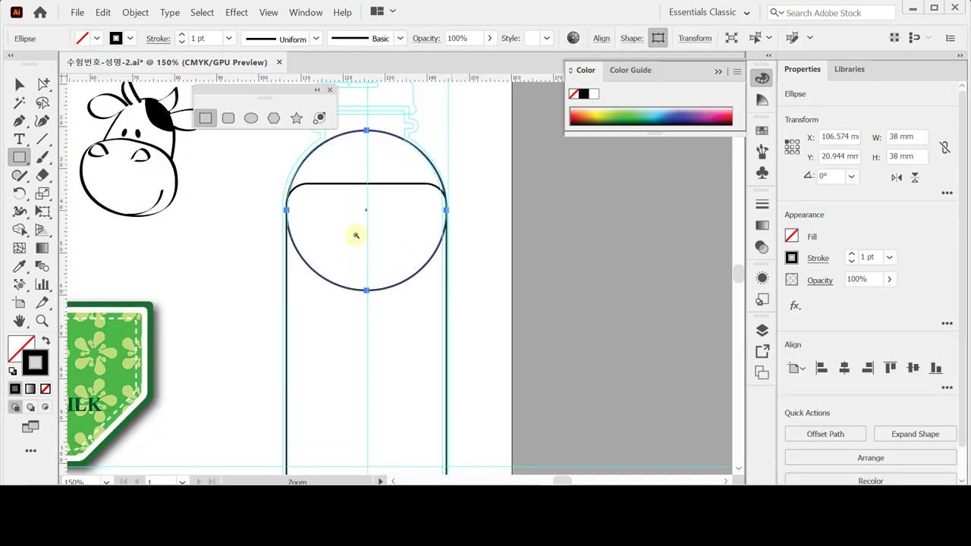
pyautogui.keyDown('ctrl'); pyautogui.click(266, 220); pyautogui.keyUp('ctrl')
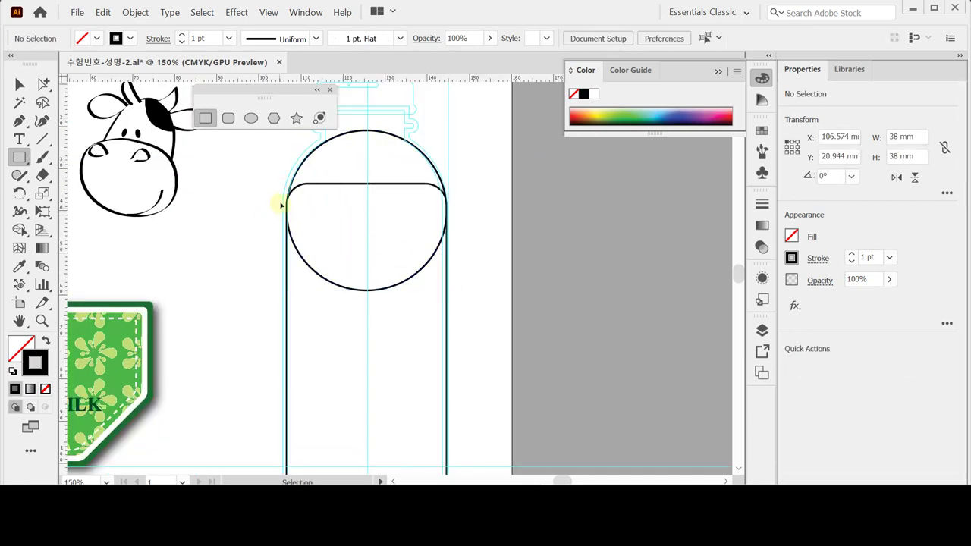
pyautogui.moveTo(270, 180); pyautogui.dragTo(315, 231)
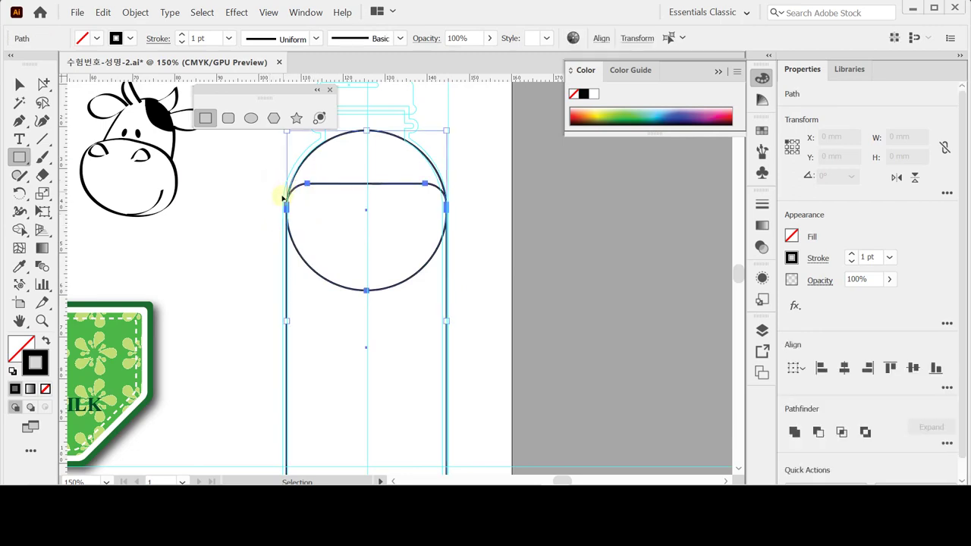
pyautogui.keyDown('ctrl'); pyautogui.click(251, 195); pyautogui.keyUp('ctrl')
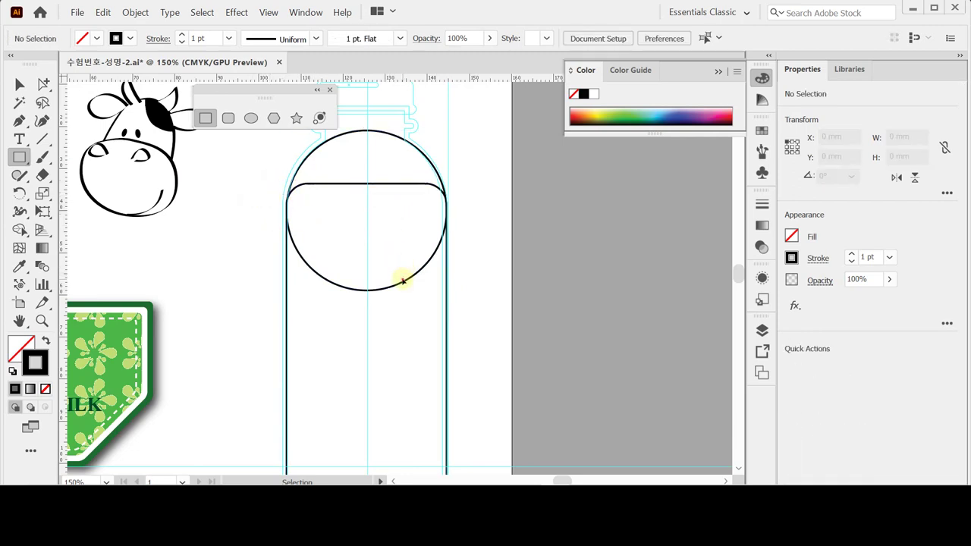
pyautogui.keyDown('ctrl'); pyautogui.moveTo(477, 168); pyautogui.dragTo(429, 221); pyautogui.keyUp('ctrl')
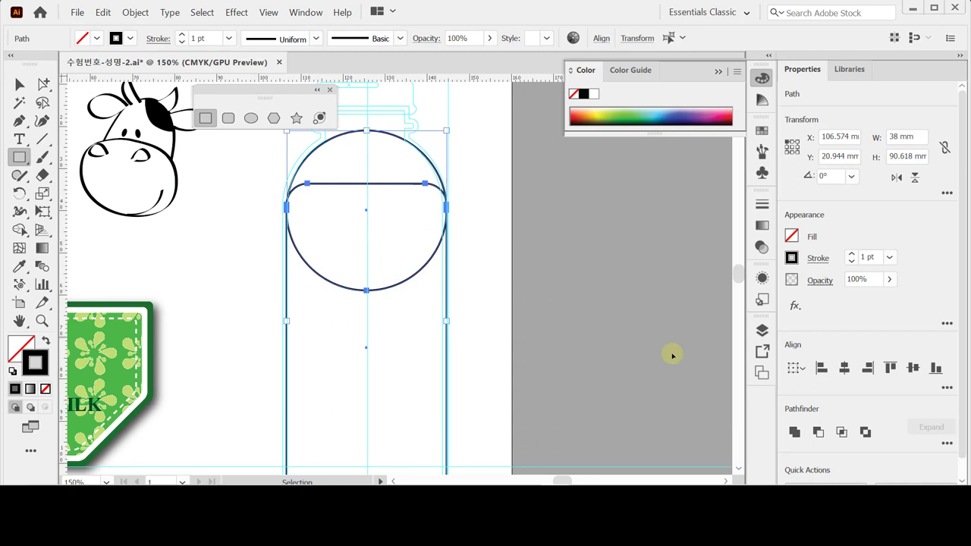
pyautogui.click(844, 368)
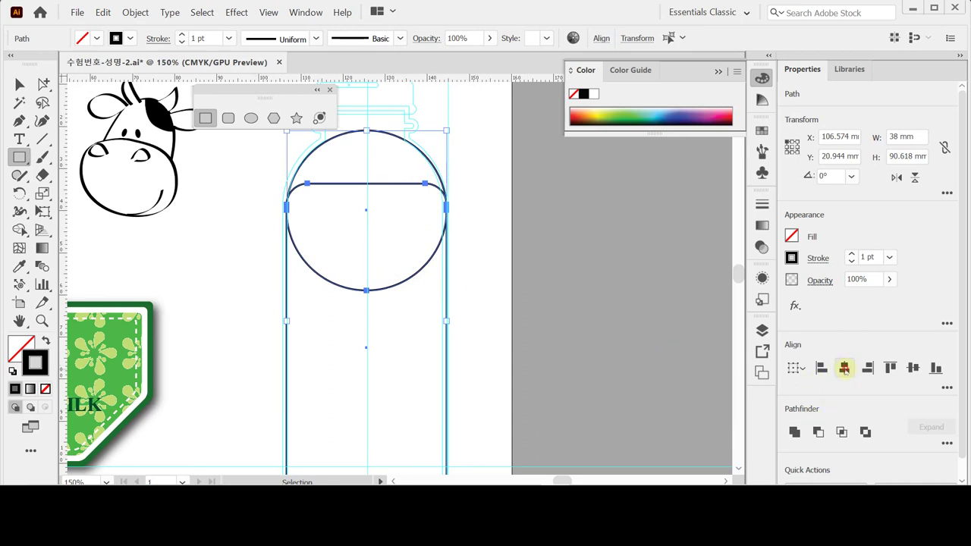
pyautogui.click(472, 251)
# - Create a 20 by 10 mm rectangle over the bottle guides' neck and move it down about 0.3 mm
pyautogui.moveTo(409, 190); pyautogui.dragTo(412, 243)
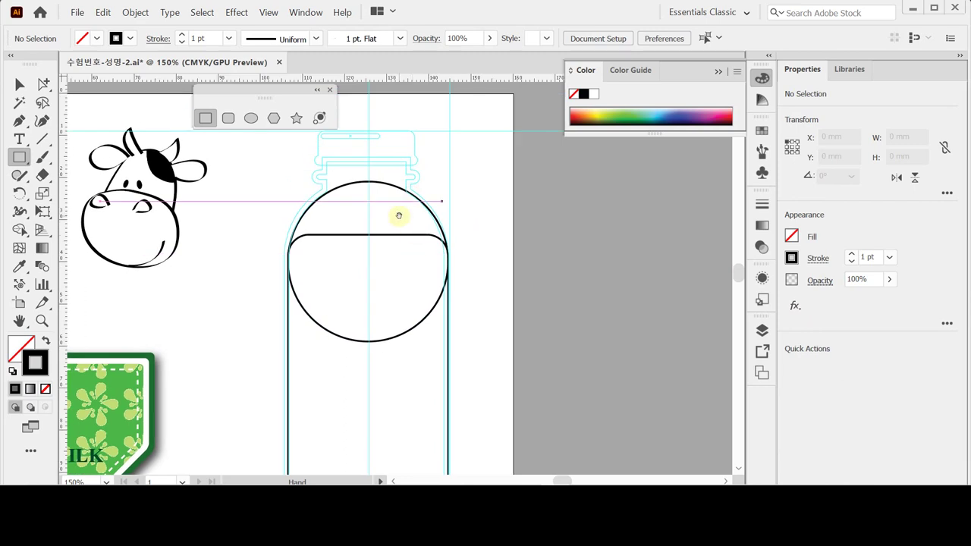
pyautogui.moveTo(378, 152); pyautogui.dragTo(390, 164)
pyautogui.click(205, 114)
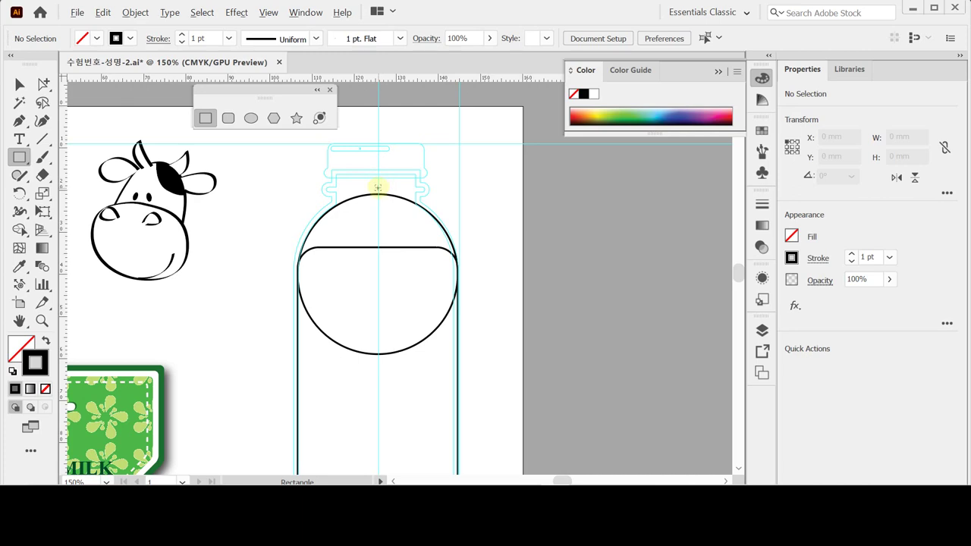
pyautogui.click(377, 187)
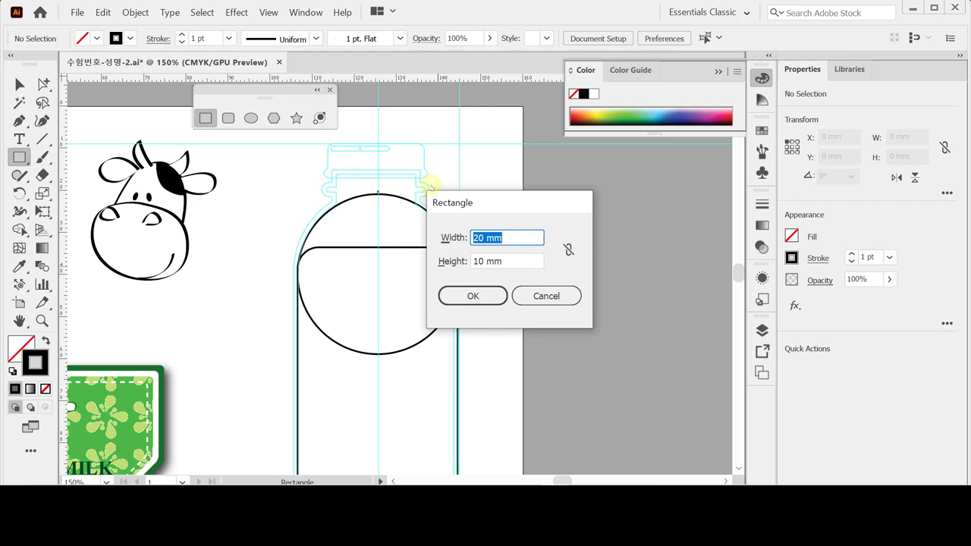
pyautogui.press('Tab')
pyautogui.press('Return')
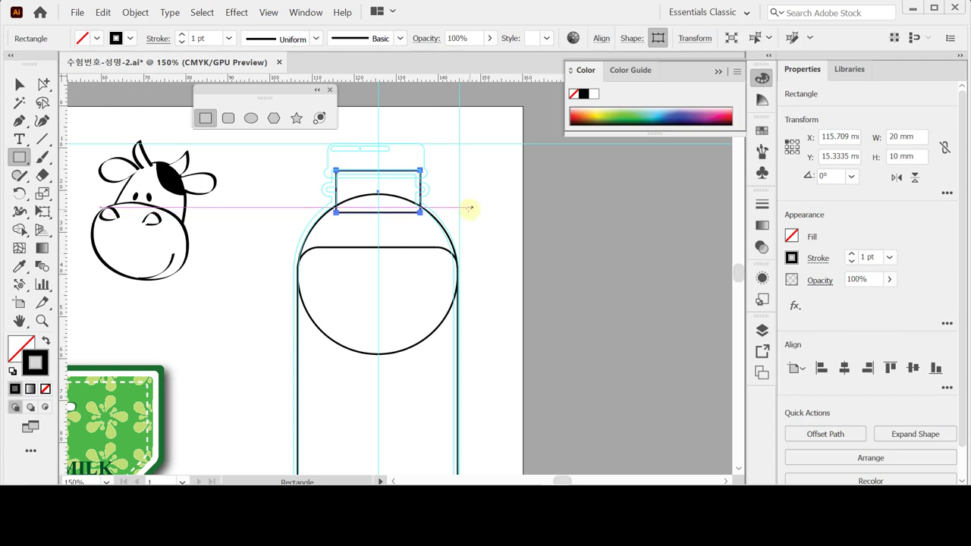
pyautogui.moveTo(470, 207); pyautogui.dragTo(468, 209)
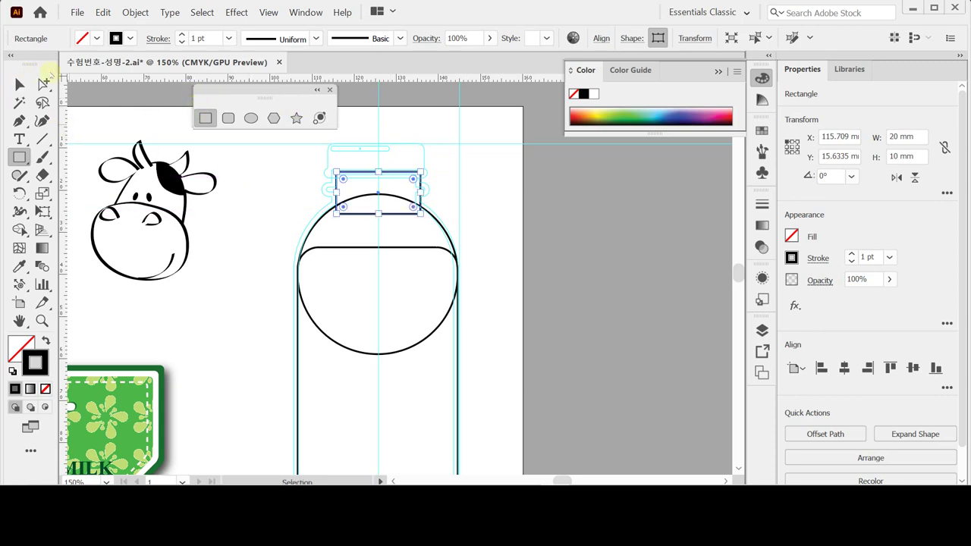
# - Draw a rounded band about 24.5 by 3 mm across the neck and fit it to the lower ring guide
pyautogui.click(228, 117)
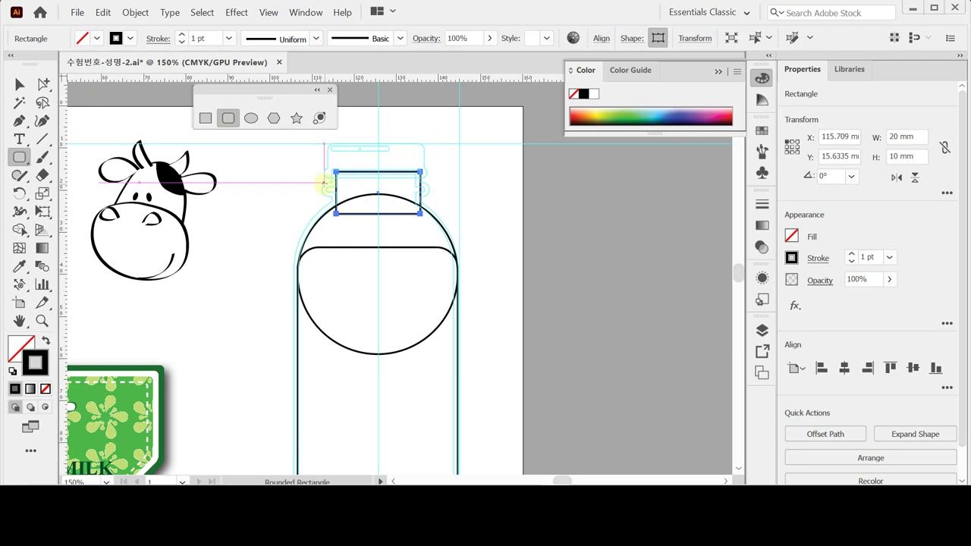
pyautogui.moveTo(325, 181); pyautogui.dragTo(425, 195)
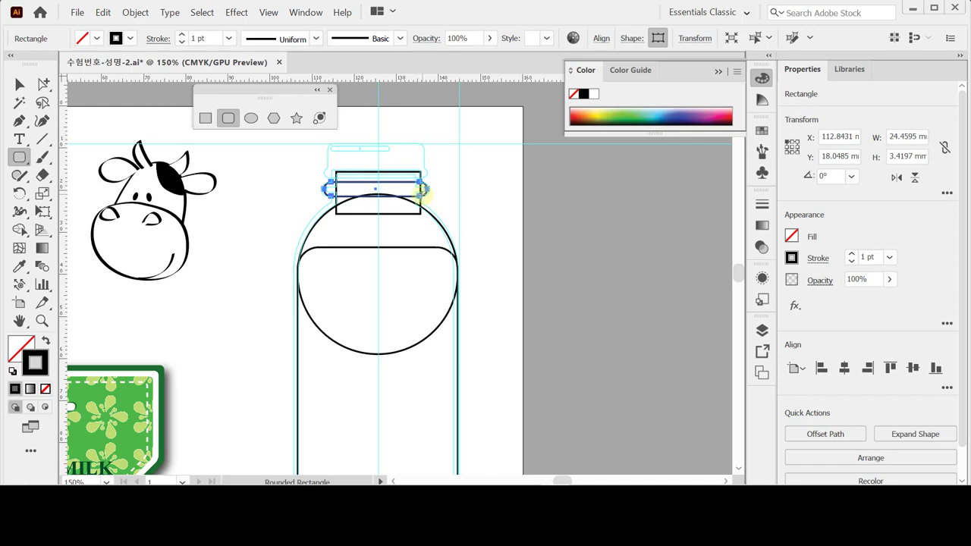
pyautogui.press('ctrl')
pyautogui.moveTo(376, 183); pyautogui.dragTo(378, 187)
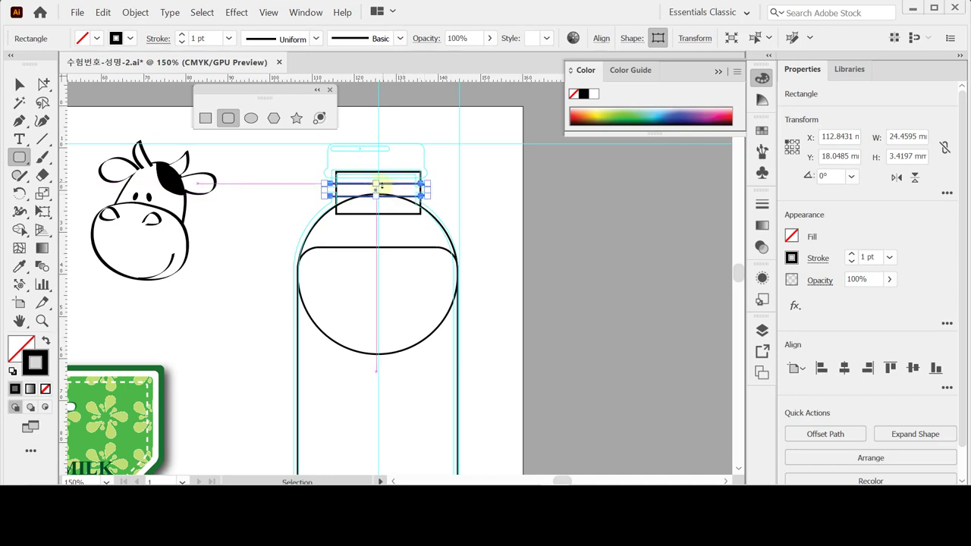
pyautogui.press('Down')
pyautogui.press('ctrl')
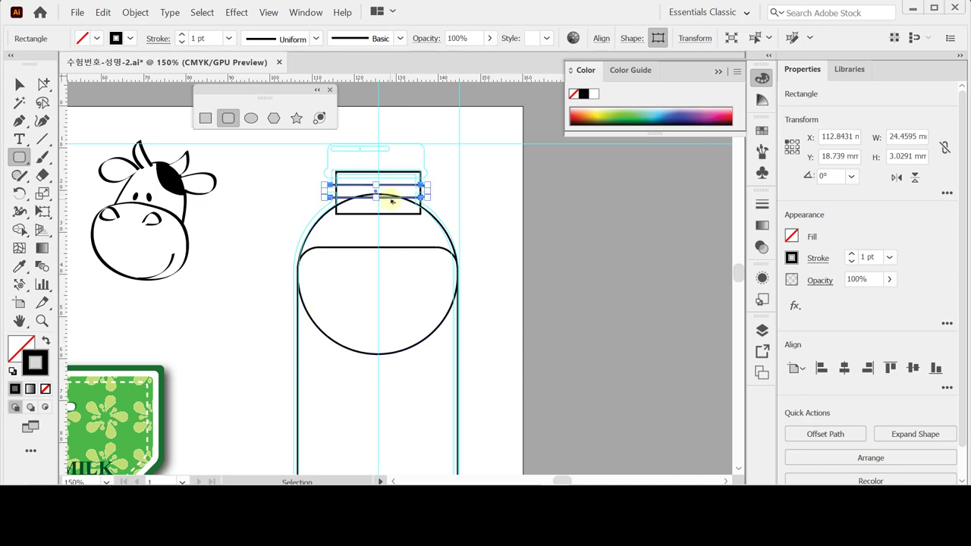
# - Duplicate the rounded neck band straight up to the cap's lower ring guide
pyautogui.moveTo(391, 199); pyautogui.dragTo(393, 180)
pyautogui.press('shift')
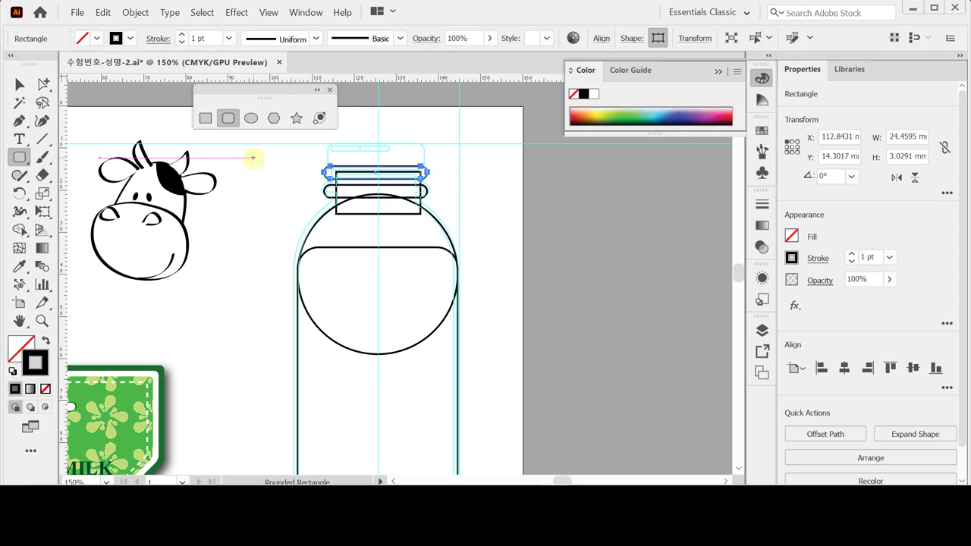
pyautogui.press('ctrl')
# - Select both rounded bands, the neck rectangle, the circle and the body and align their horizontal centres
pyautogui.click(19, 85)
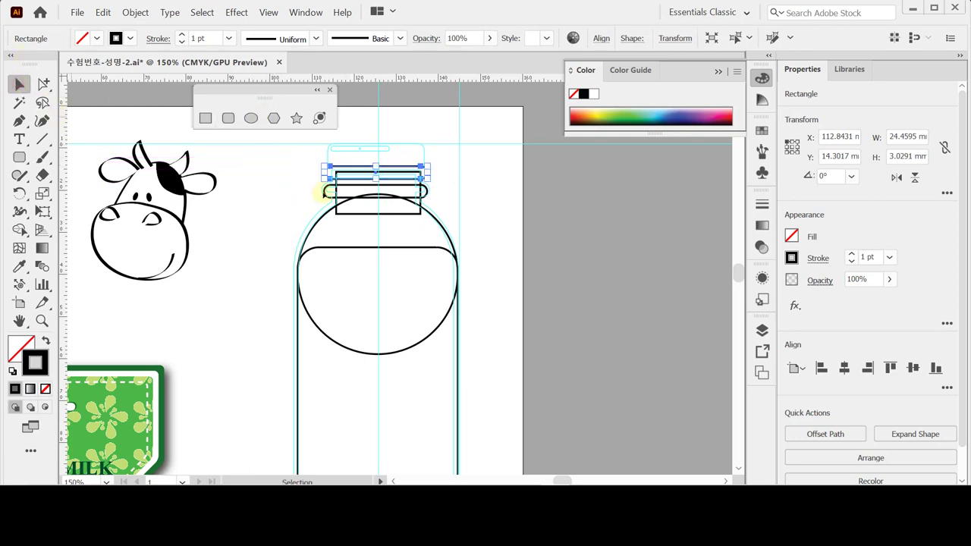
pyautogui.click(293, 164)
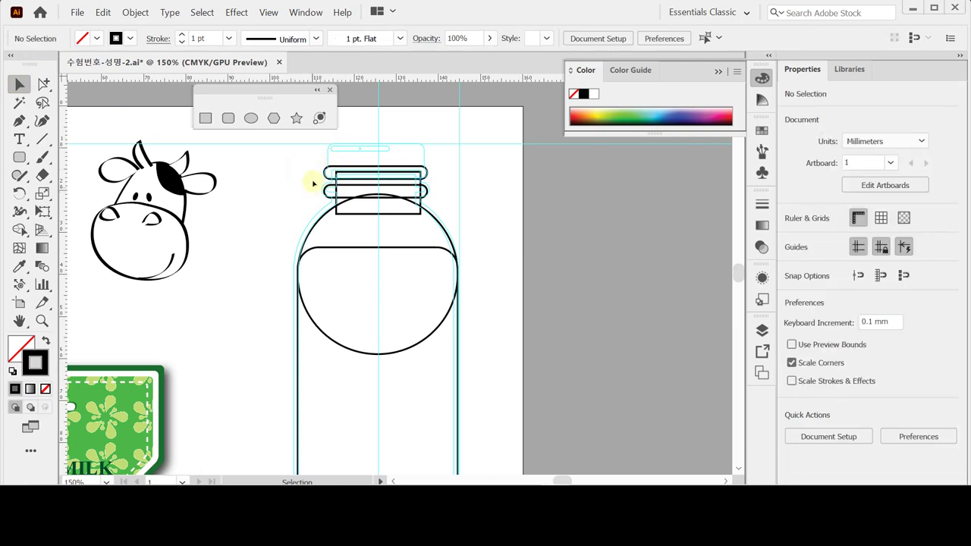
pyautogui.moveTo(307, 161); pyautogui.dragTo(464, 312)
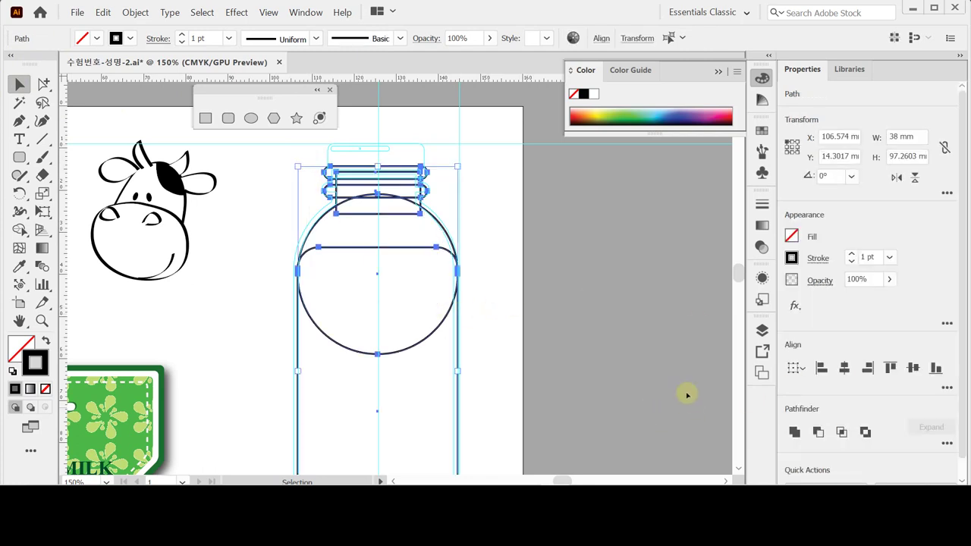
pyautogui.click(844, 368)
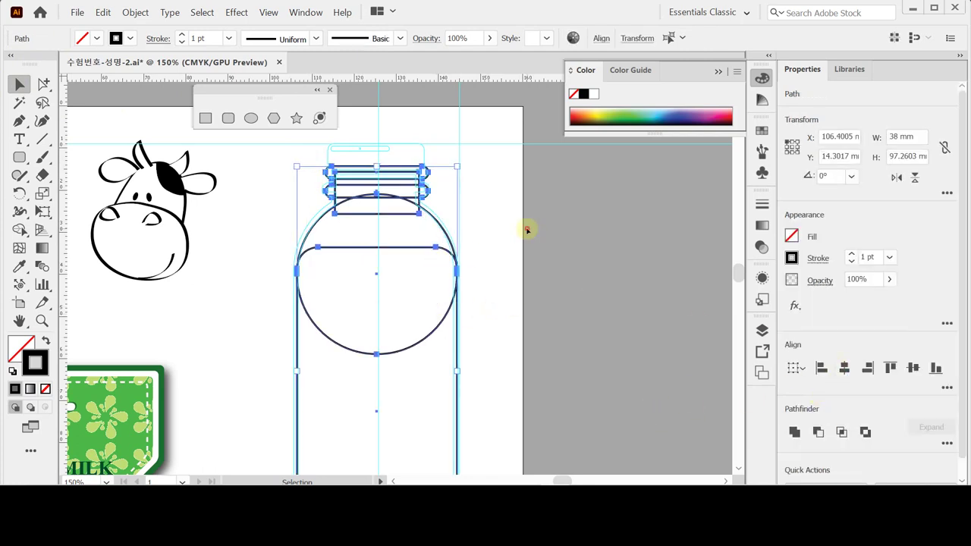
pyautogui.click(304, 189)
# - Unite the neck rectangle, lower band, circle and body into one bottle outline, leaving out the upper band
pyautogui.moveTo(305, 251); pyautogui.dragTo(392, 303)
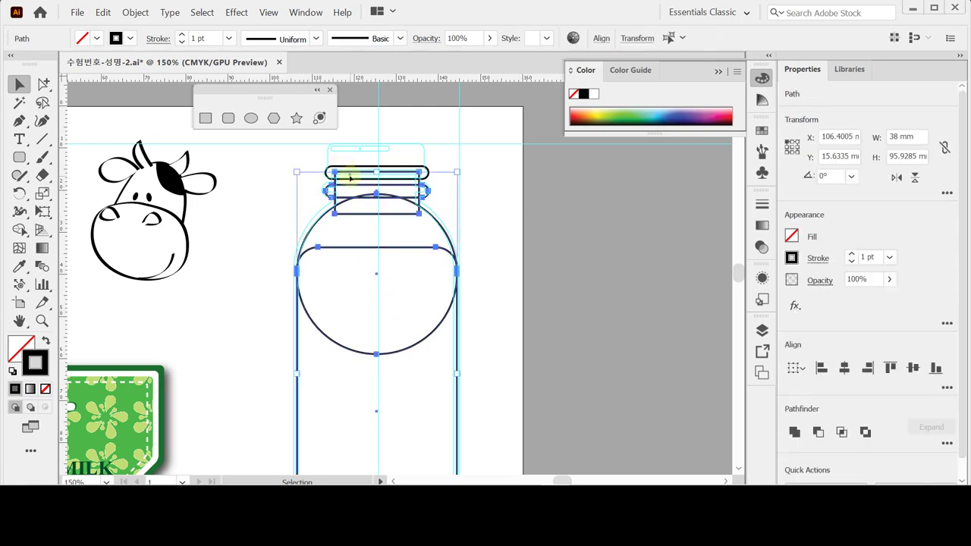
pyautogui.click(504, 217)
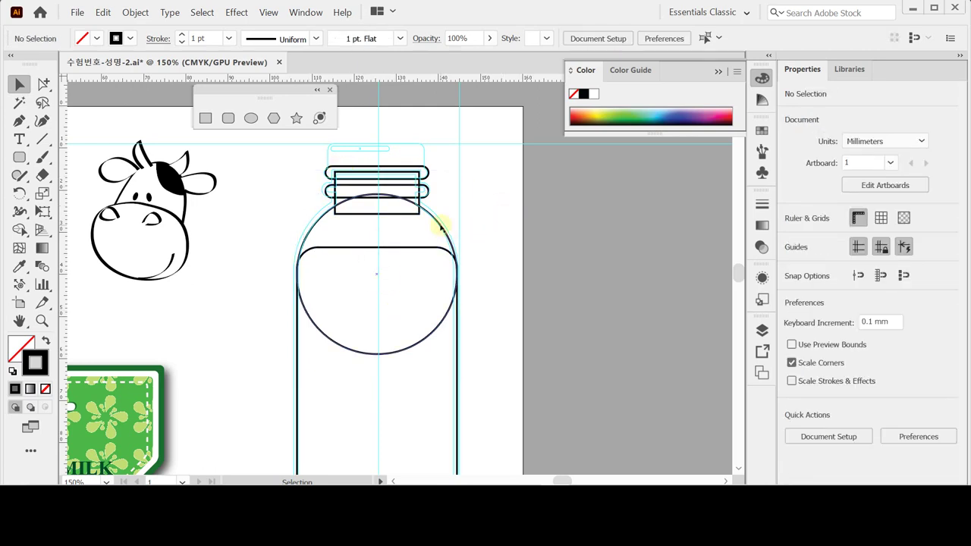
pyautogui.moveTo(296, 182); pyautogui.dragTo(368, 258)
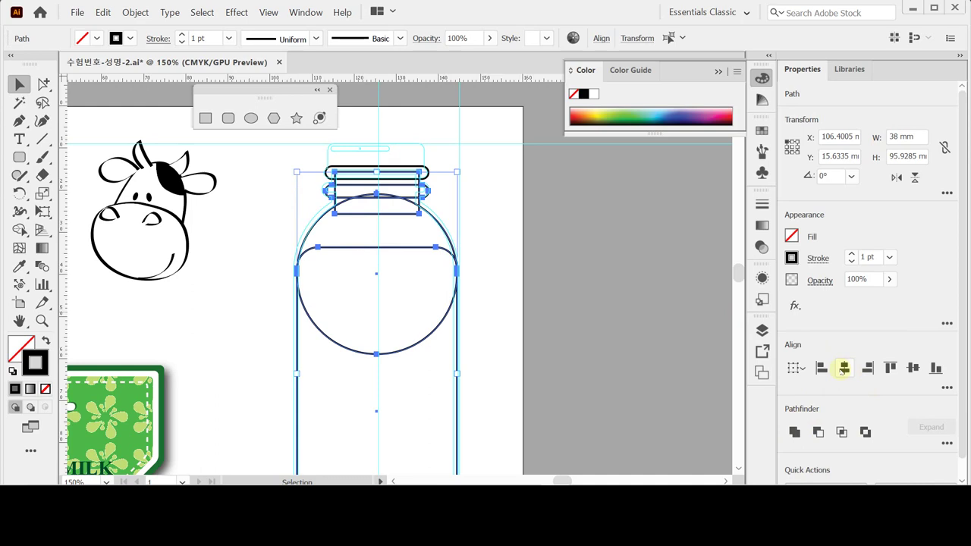
pyautogui.click(794, 432)
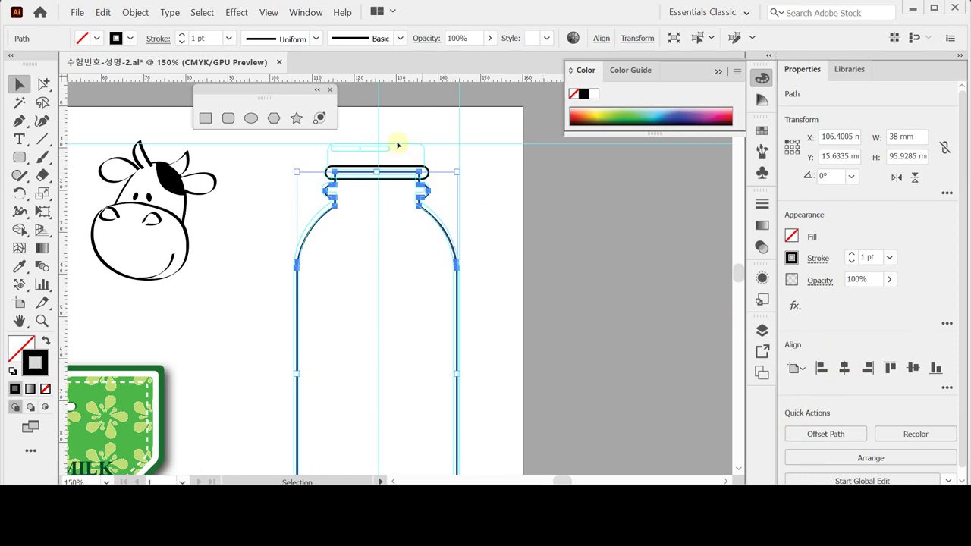
# - Create a 23 by 7 mm rounded rectangle with a 1.5 mm corner radius from the cap guide's upper-left corner
pyautogui.click(261, 171)
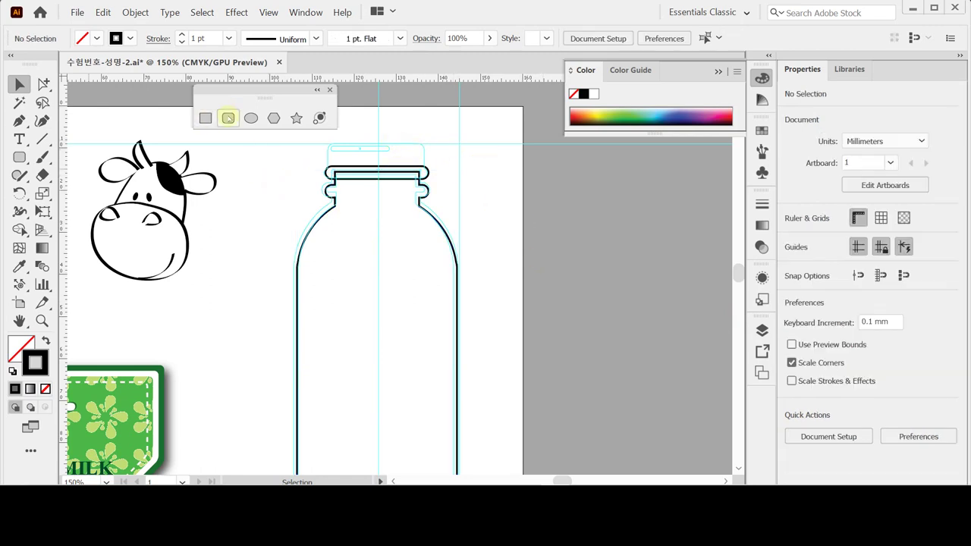
pyautogui.click(227, 117)
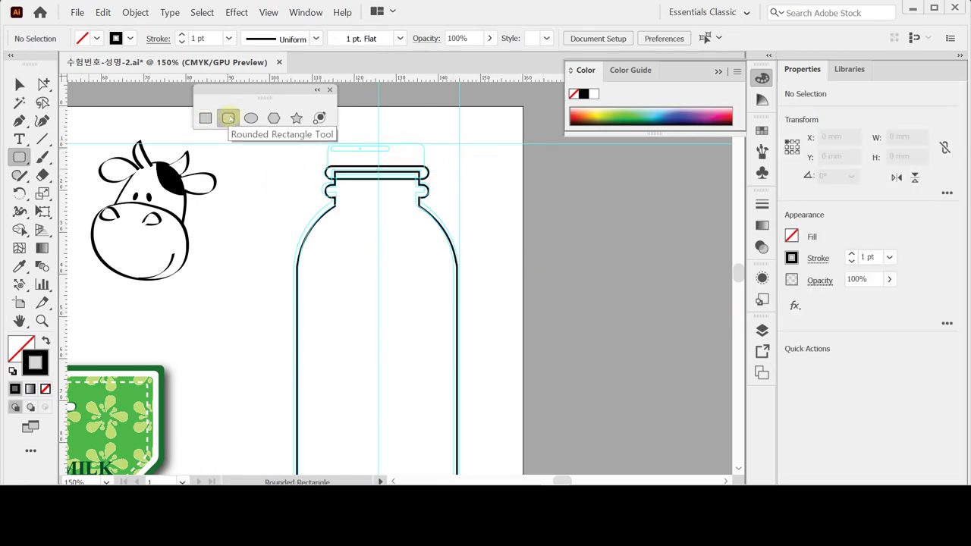
pyautogui.click(328, 143)
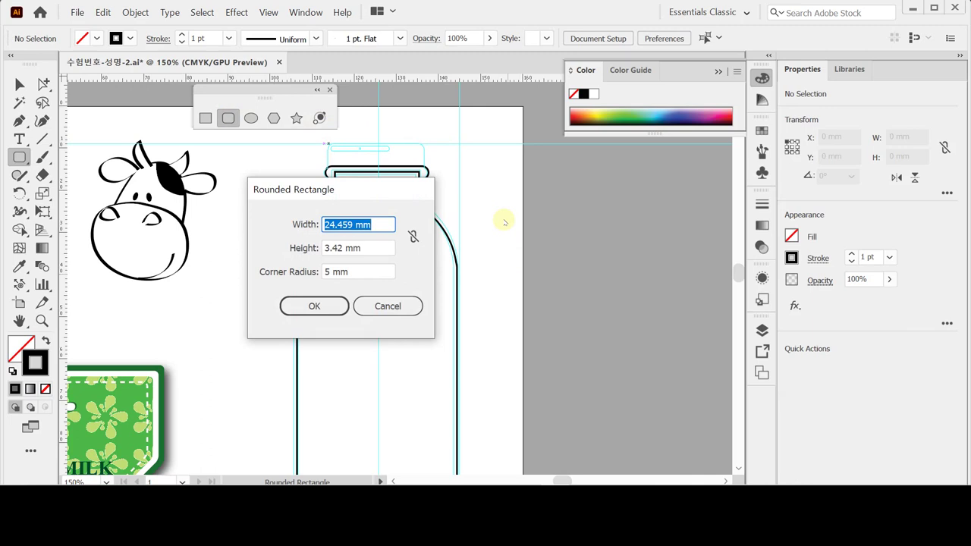
pyautogui.write('23')
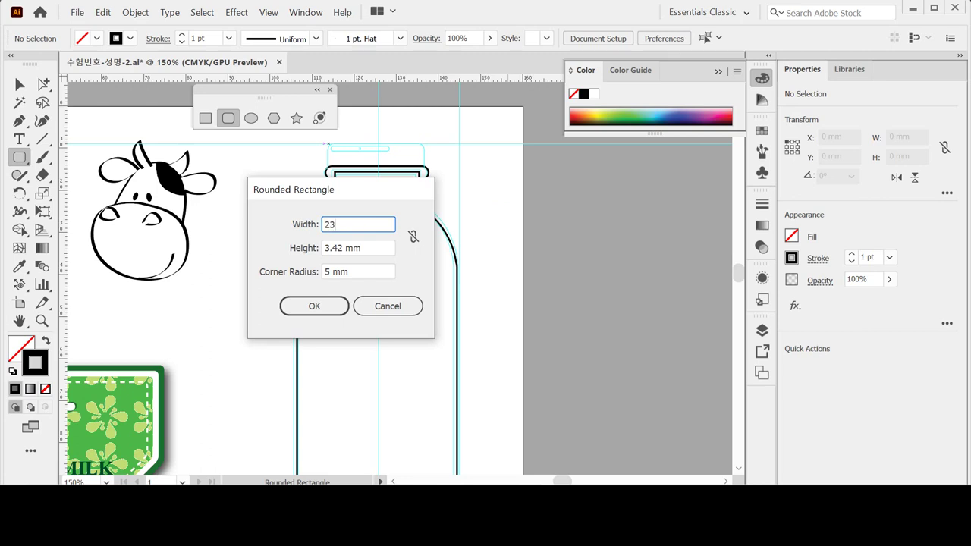
pyautogui.press('Tab')
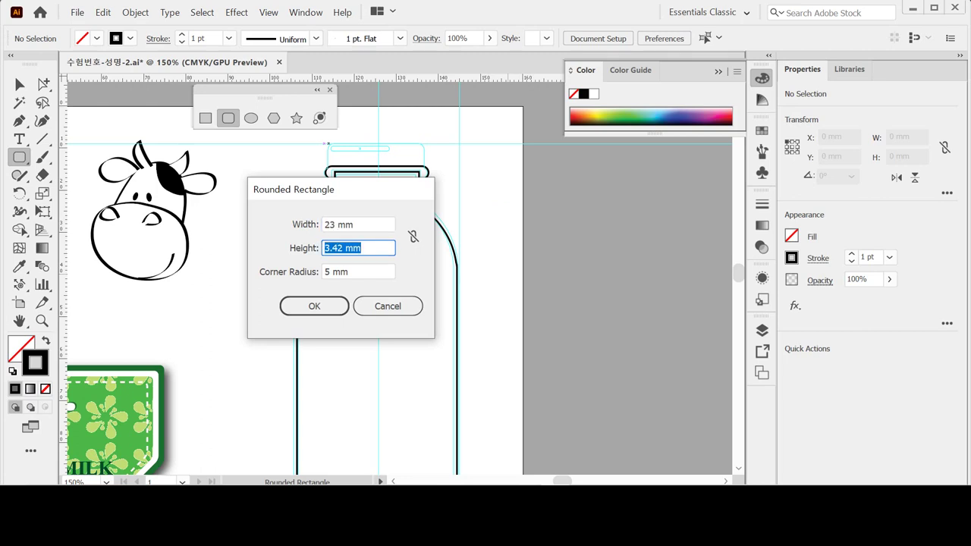
pyautogui.write('7')
pyautogui.press('Tab')
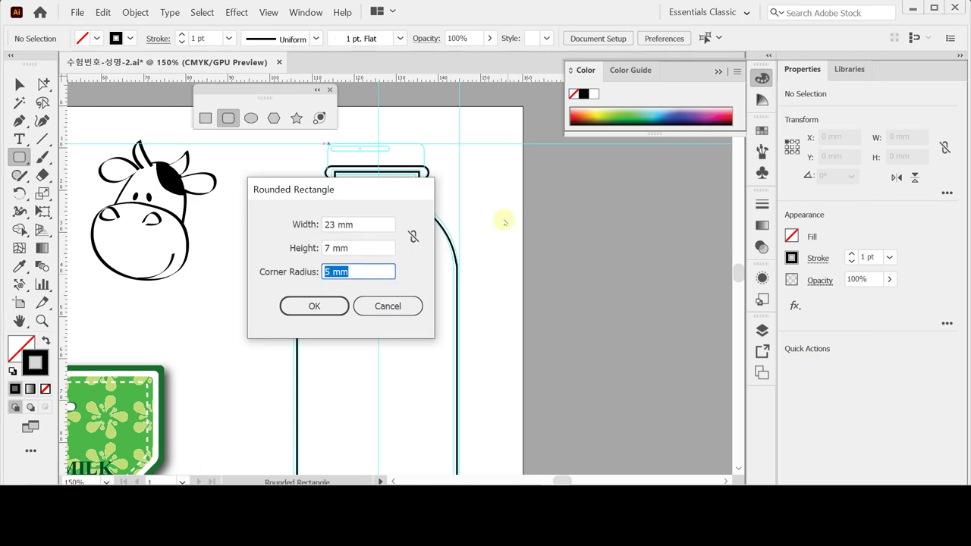
pyautogui.write('1.5')
pyautogui.press('Return')
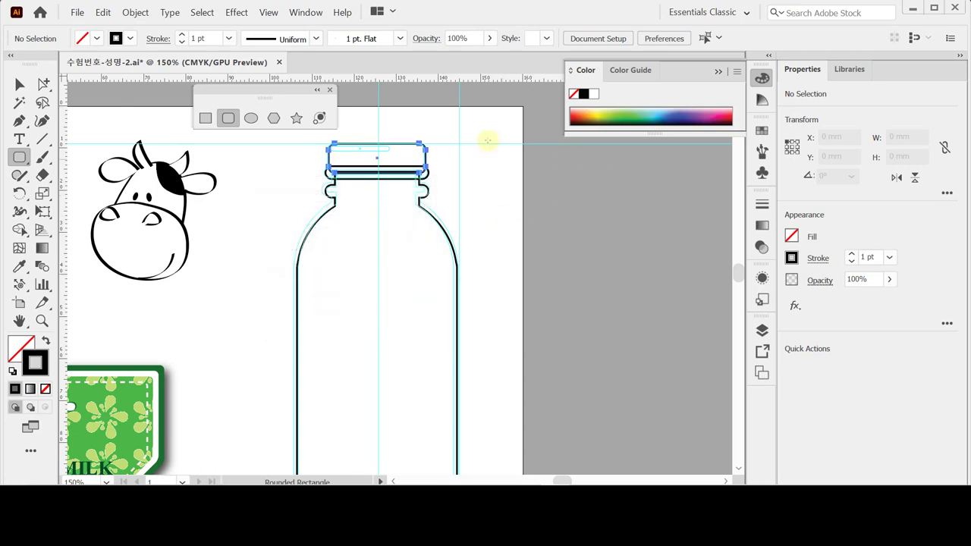
# - Align the cap rectangle and the upper rounded band on their horizontal centres and unite them into one cap shape
pyautogui.click(19, 84)
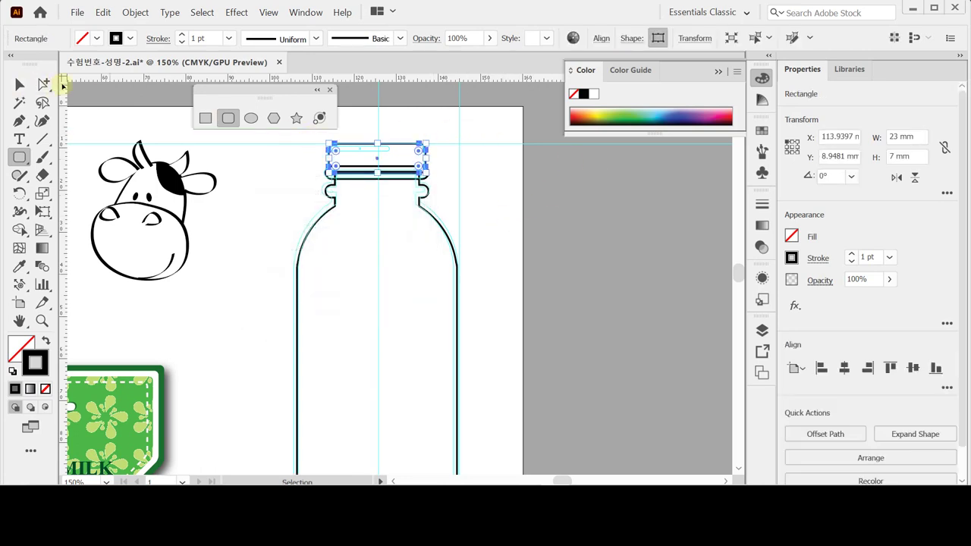
pyautogui.press('ctrl')
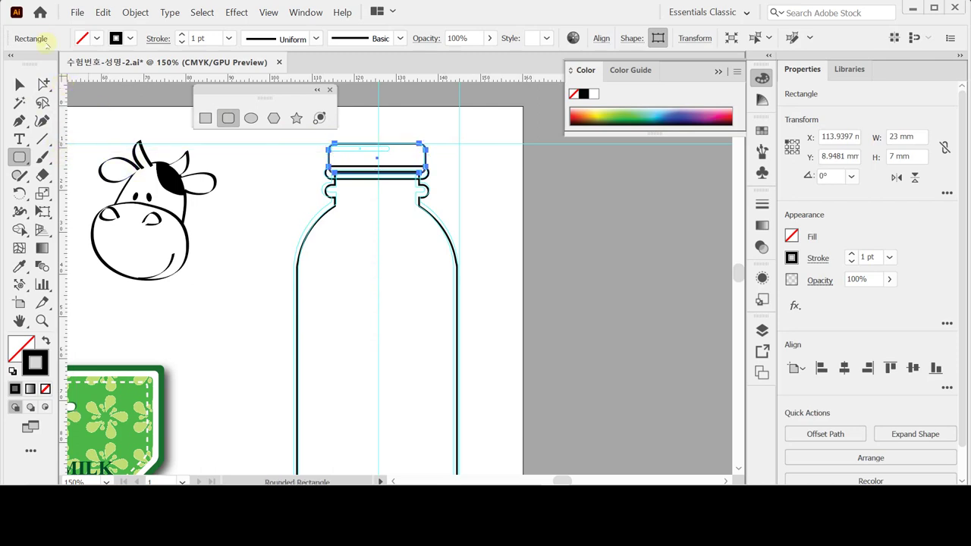
pyautogui.click(20, 84)
pyautogui.click(478, 148)
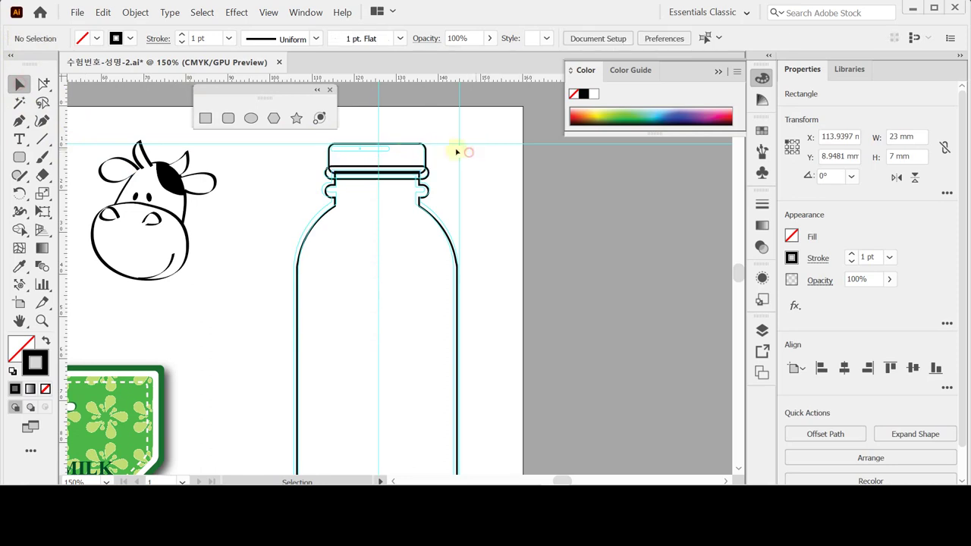
pyautogui.moveTo(321, 164); pyautogui.dragTo(332, 175)
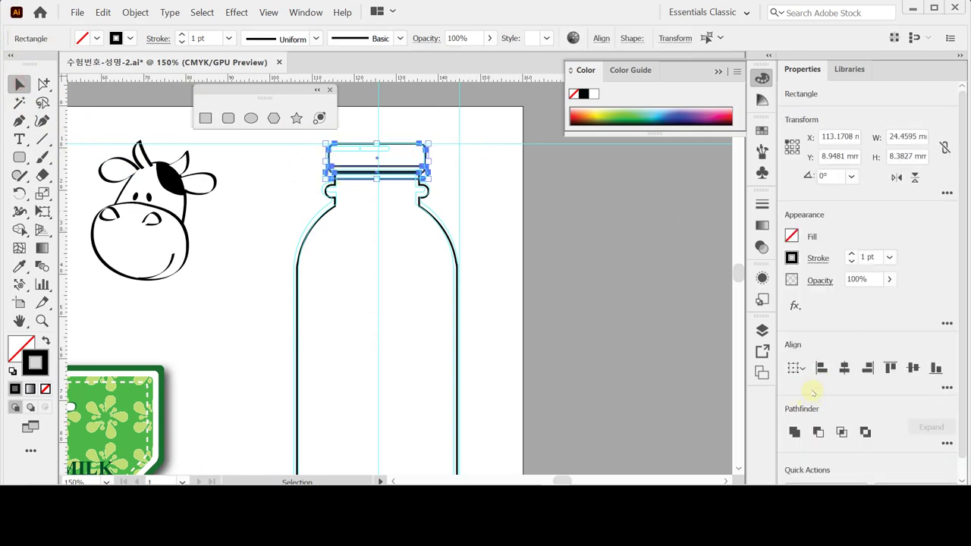
pyautogui.click(844, 368)
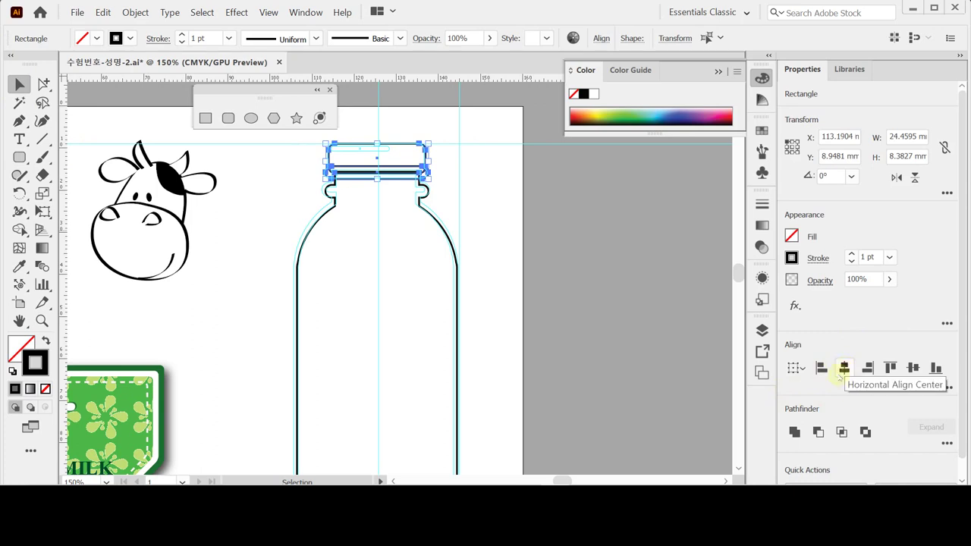
pyautogui.click(794, 432)
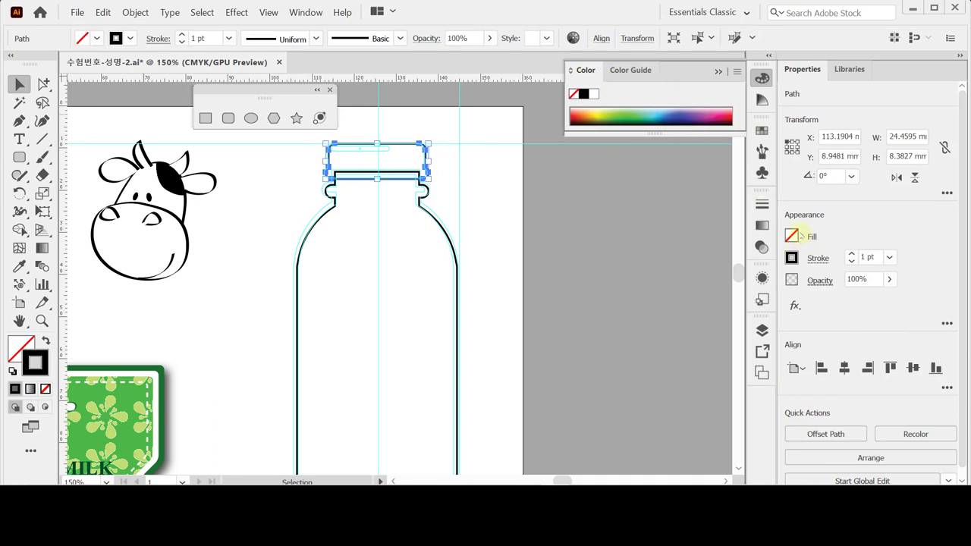
# - Give the cap shape no stroke and a green fill of C 70, M 0, Y 90, K 0
pyautogui.click(46, 339)
pyautogui.click(791, 236)
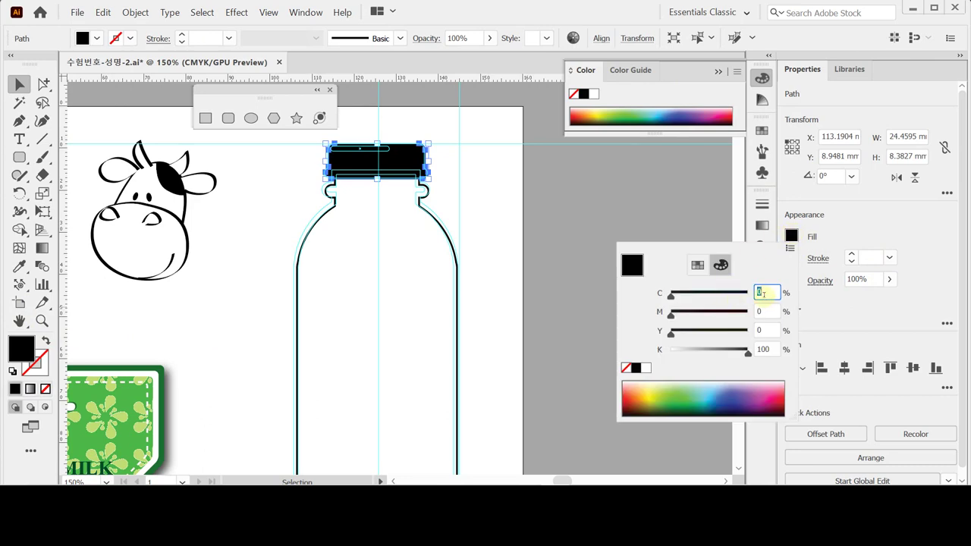
pyautogui.write('70')
pyautogui.press('Tab')
pyautogui.press('Tab')
pyautogui.write('90')
pyautogui.press('Tab')
pyautogui.write('0')
pyautogui.press('Return')
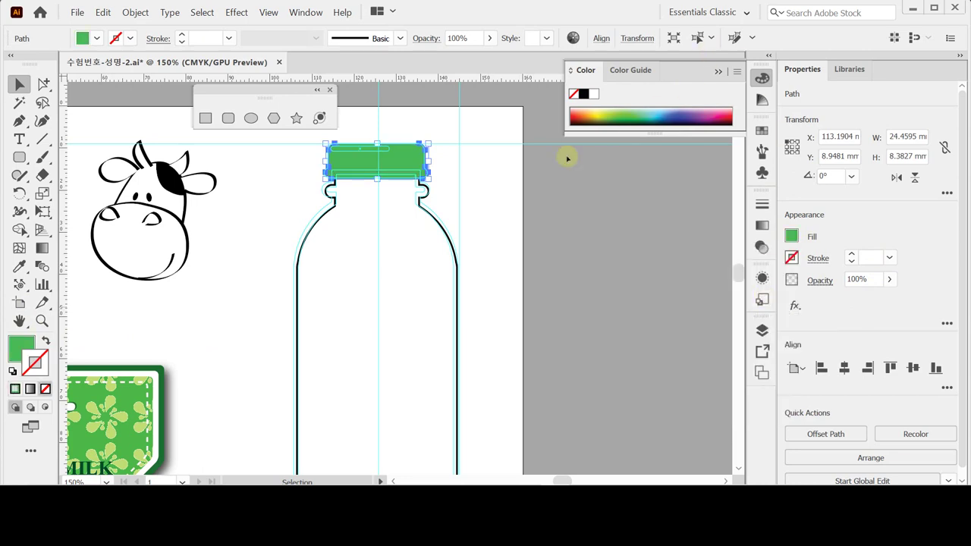
pyautogui.click(486, 203)
# - Draw a rounded highlight bar about 13.6 by 1.1 mm over the cap's highlight guide and fill it white
pyautogui.click(228, 117)
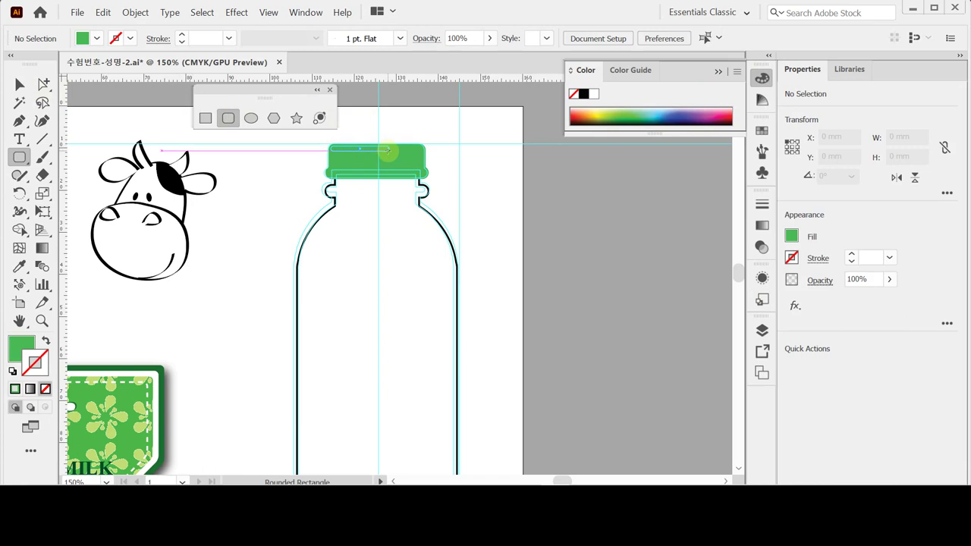
pyautogui.moveTo(387, 149); pyautogui.dragTo(331, 152)
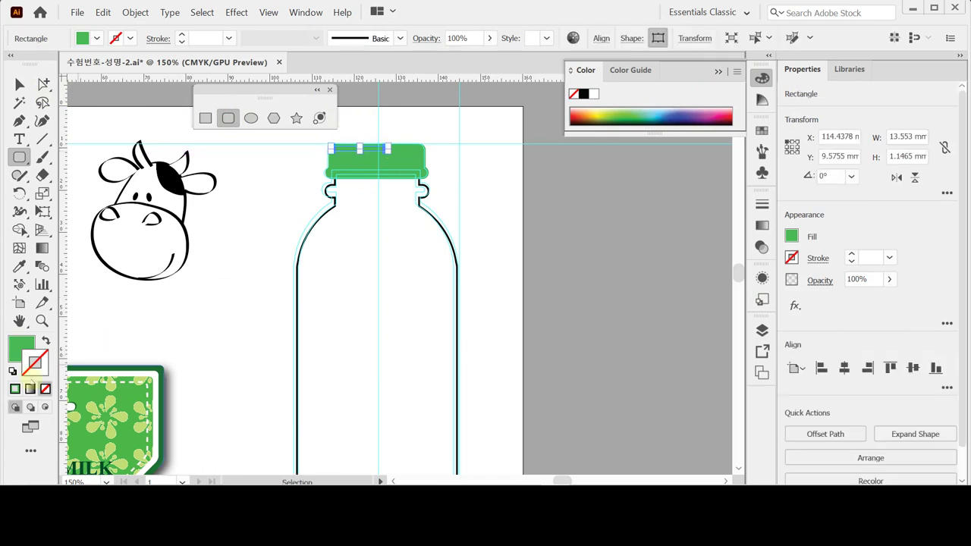
pyautogui.click(16, 353)
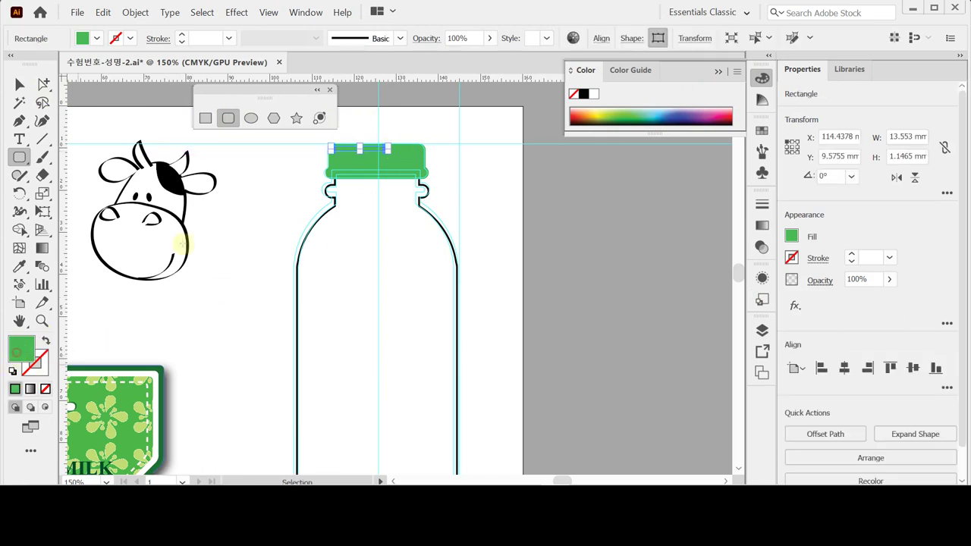
pyautogui.click(791, 236)
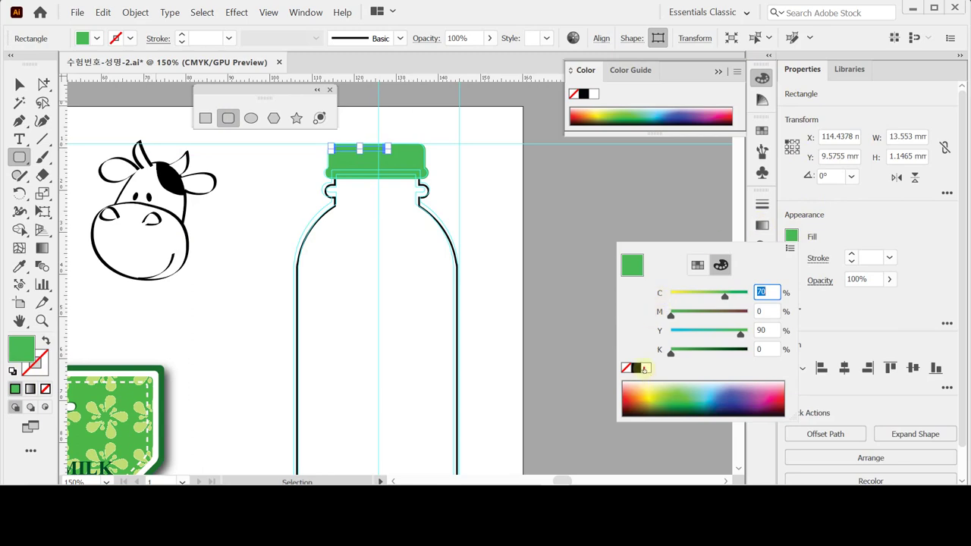
pyautogui.click(645, 368)
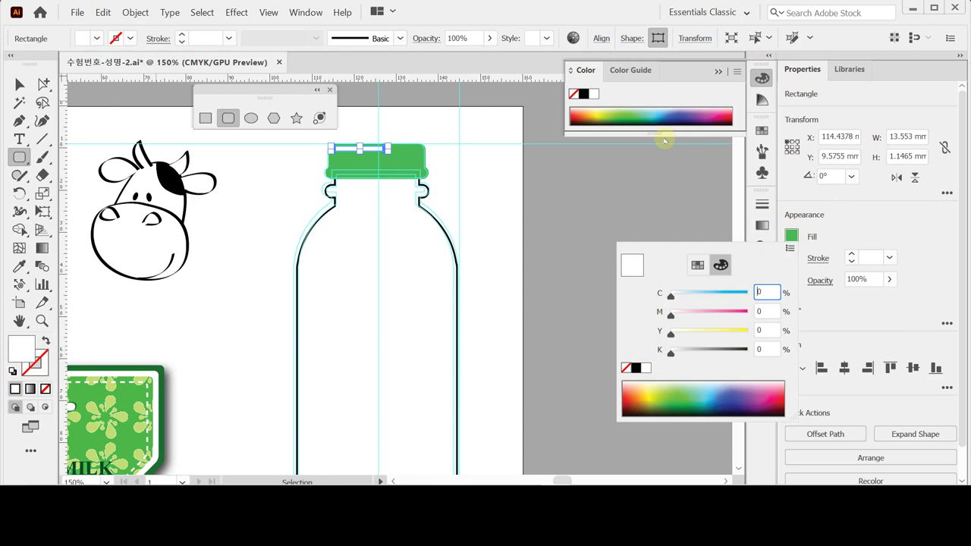
pyautogui.click(19, 79)
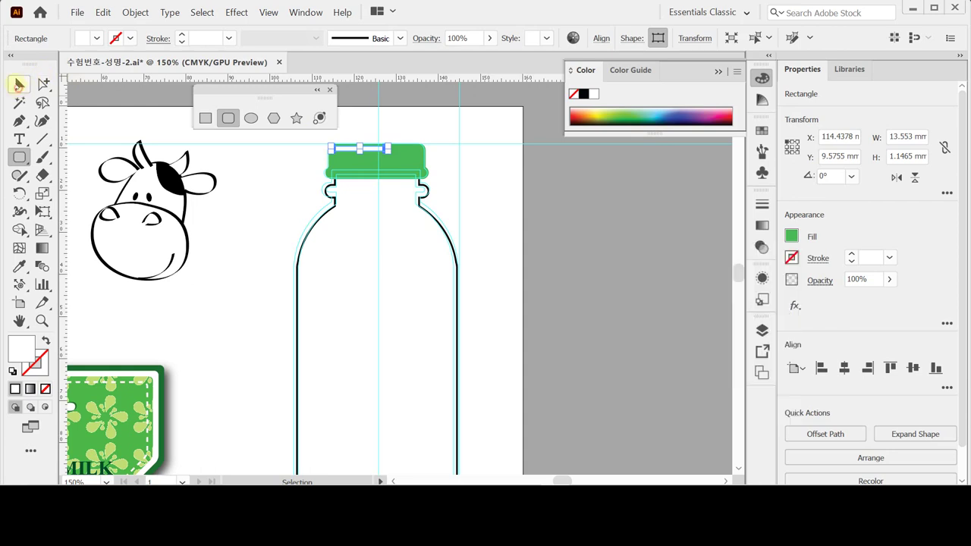
pyautogui.moveTo(275, 254); pyautogui.dragTo(302, 273)
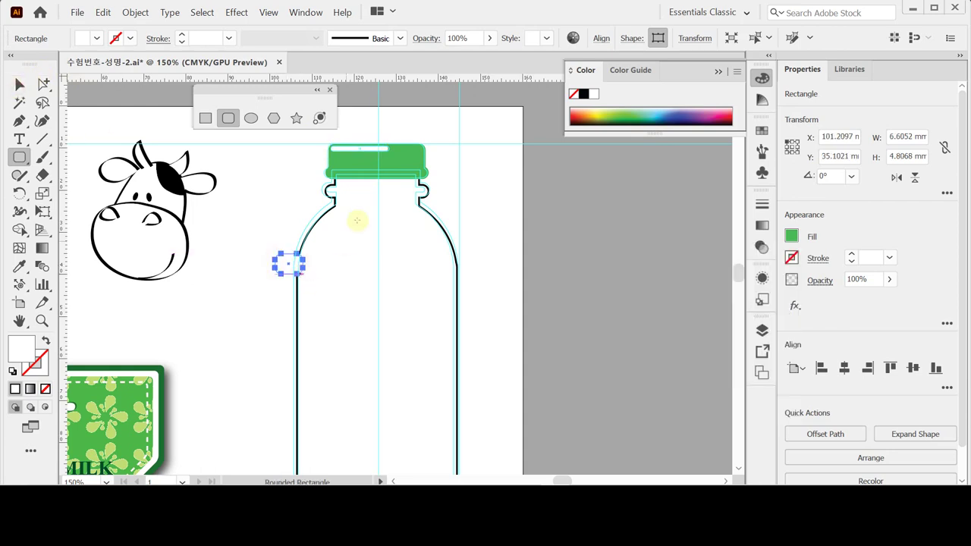
# - Set the bottle outline's stroke to dark green with C 70, M 0, Y 90 and its weight to 3 pt
pyautogui.keyDown('ctrl'); pyautogui.click(329, 292); pyautogui.keyUp('ctrl')
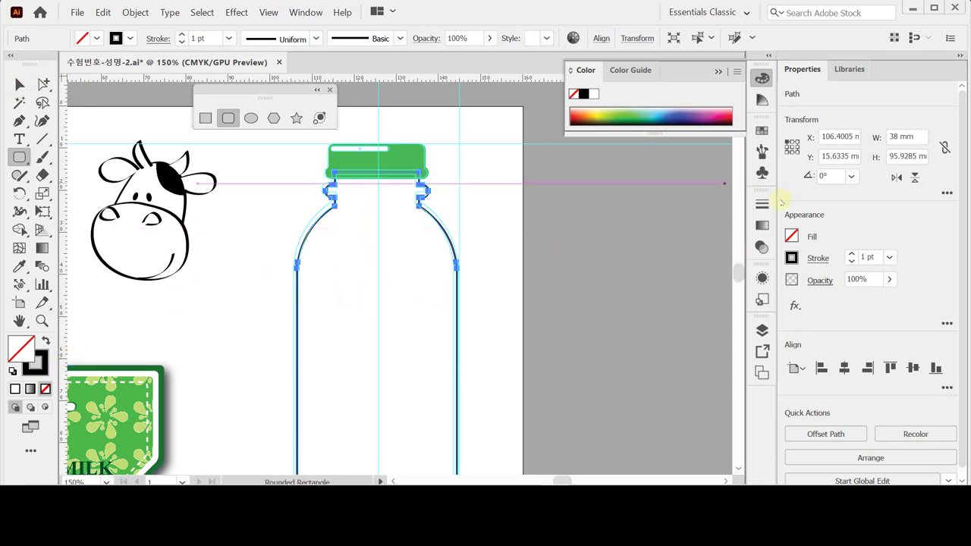
pyautogui.click(791, 258)
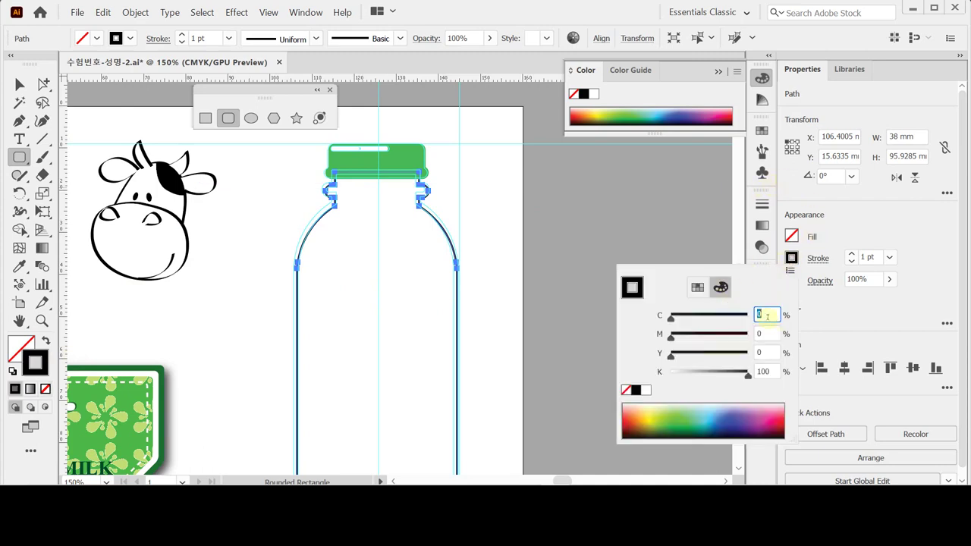
pyautogui.write('70')
pyautogui.press('Tab')
pyautogui.press('Tab')
pyautogui.write('90')
pyautogui.press('Tab')
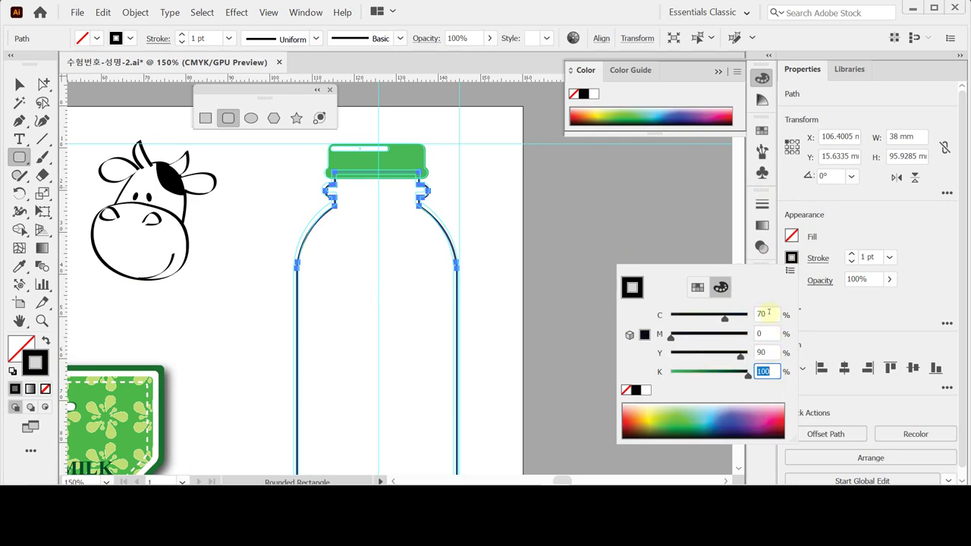
pyautogui.write('0')
pyautogui.press('Return')
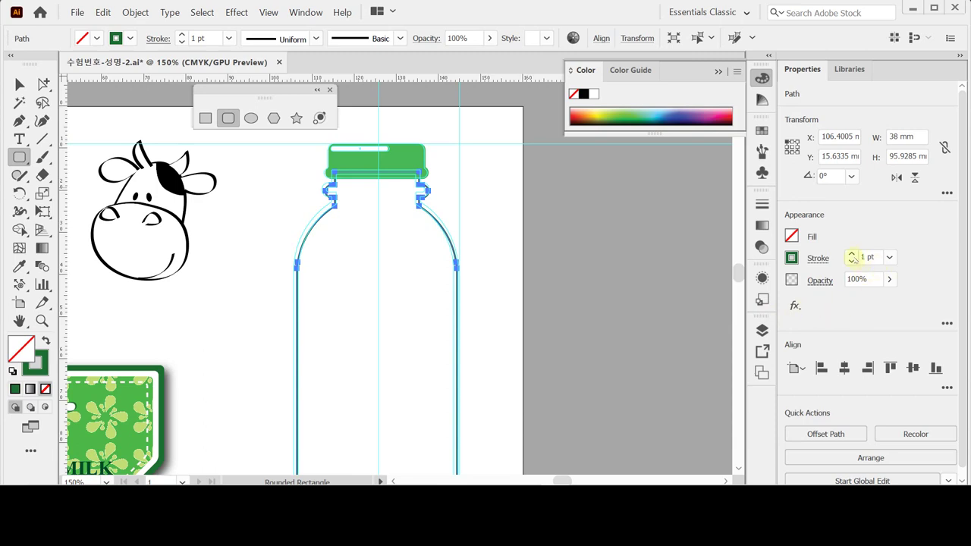
pyautogui.click(852, 254)
pyautogui.click(852, 254)
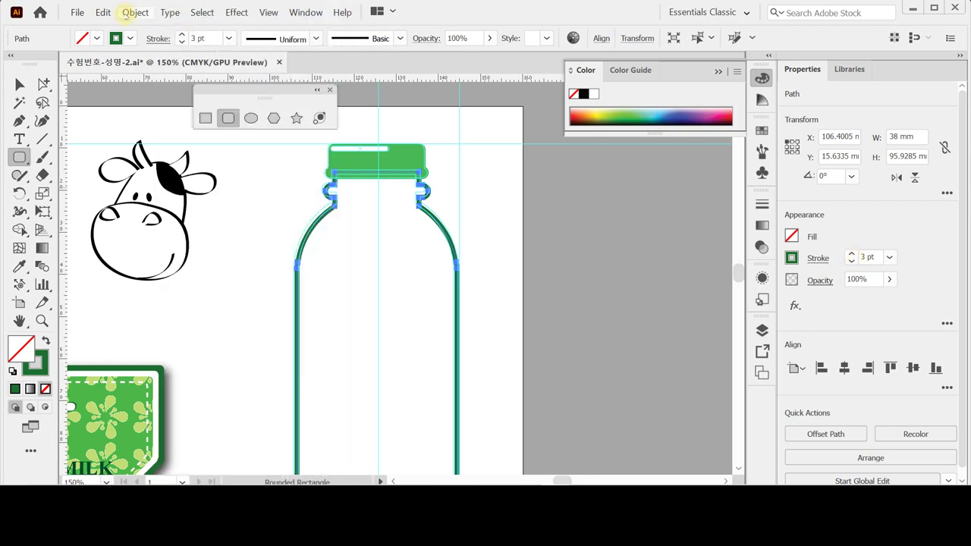
# - Convert the bottle's stroke into a filled shape with Outline Stroke and deselect it
pyautogui.click(134, 13)
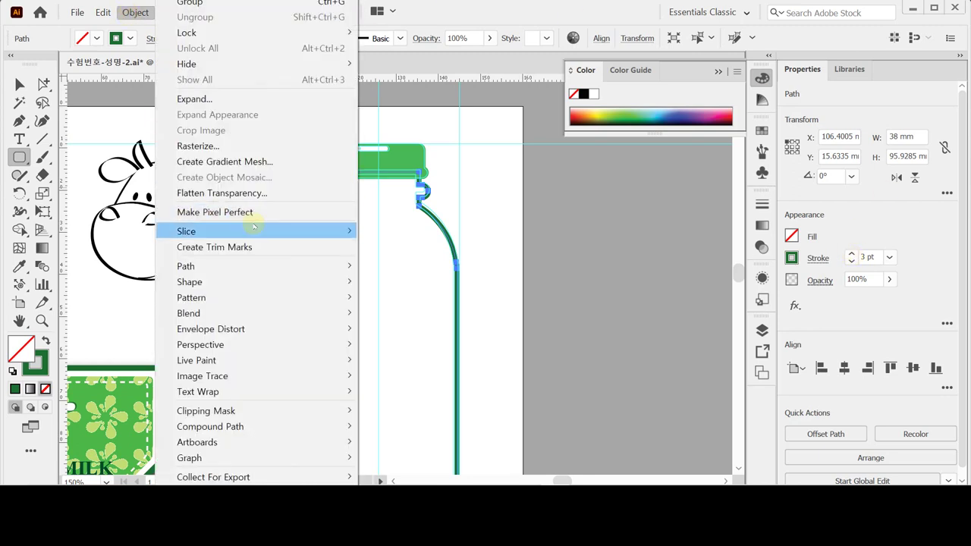
pyautogui.moveTo(243, 266)
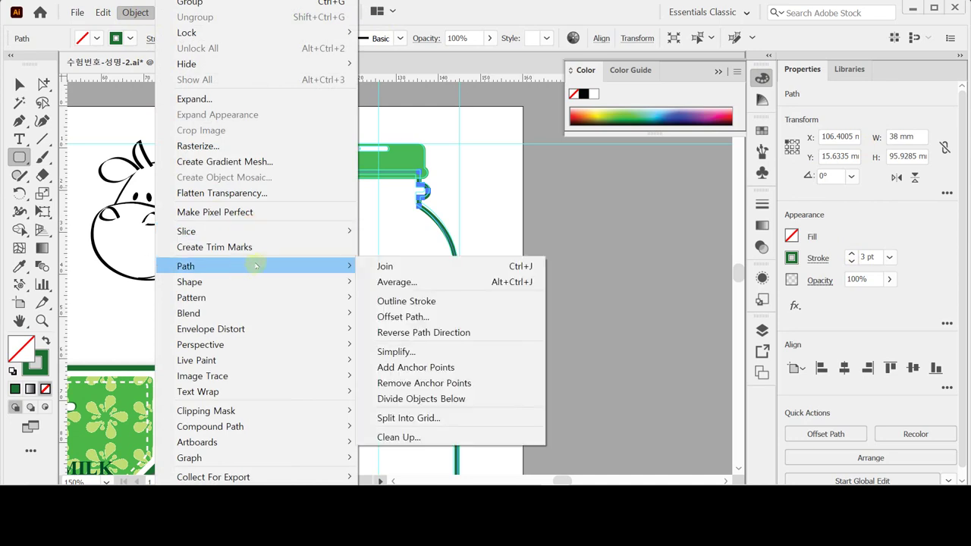
pyautogui.click(424, 300)
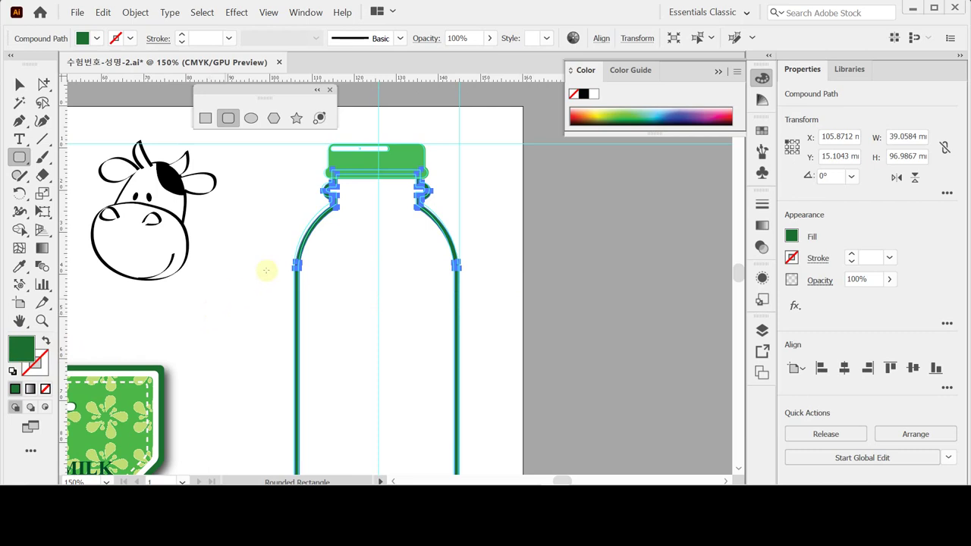
pyautogui.click(20, 83)
pyautogui.click(464, 307)
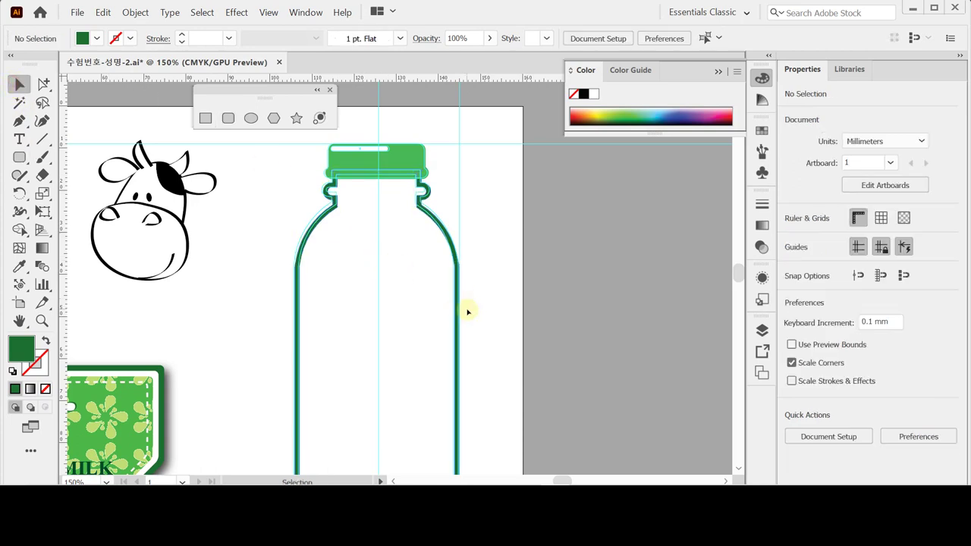
pyautogui.doubleClick(457, 310)
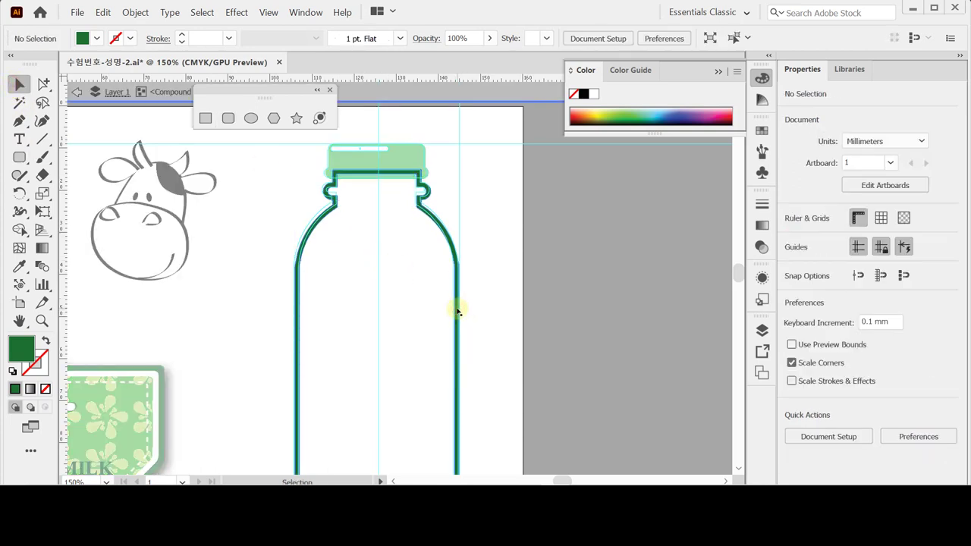
pyautogui.click(458, 310)
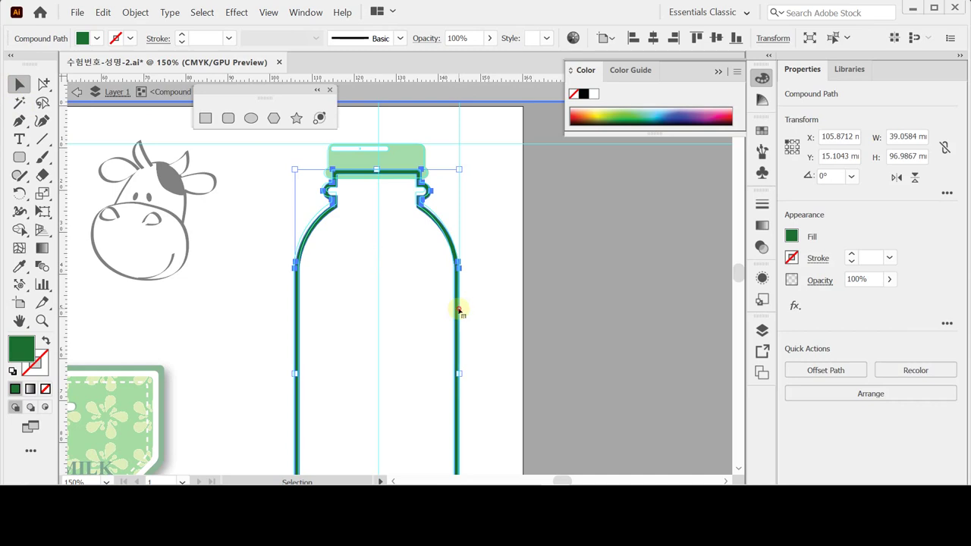
pyautogui.moveTo(459, 310); pyautogui.dragTo(453, 315)
pyautogui.hotkey('ctrl', 'z')
pyautogui.doubleClick(454, 315)
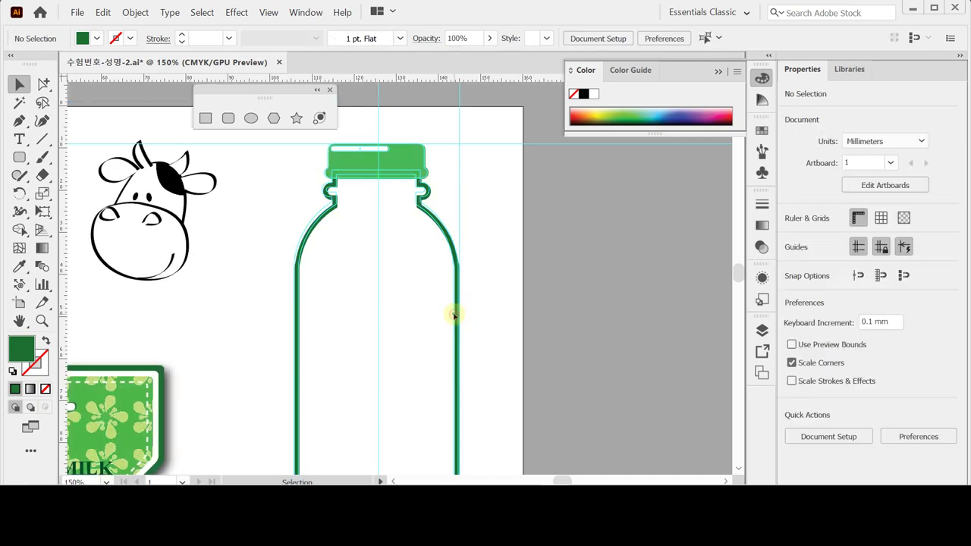
pyautogui.doubleClick(456, 316)
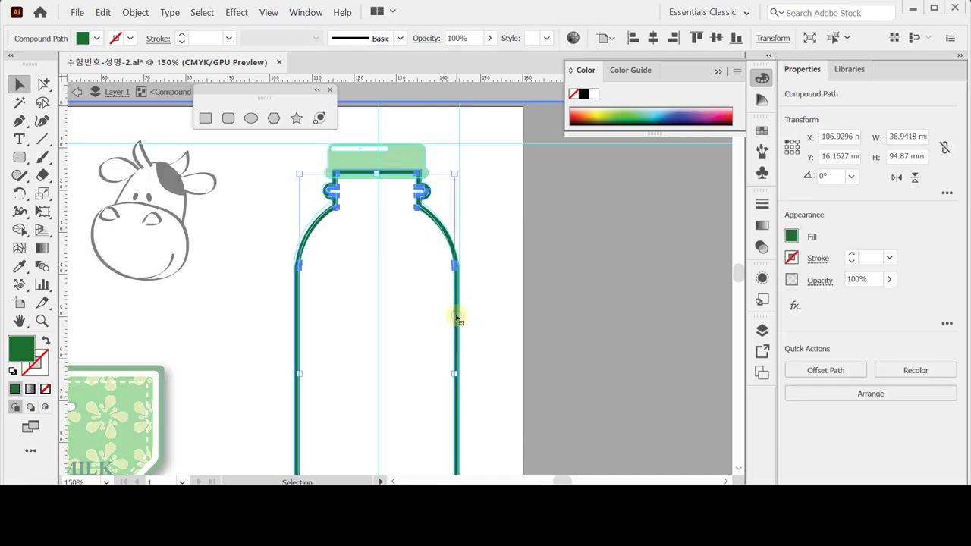
pyautogui.doubleClick(490, 318)
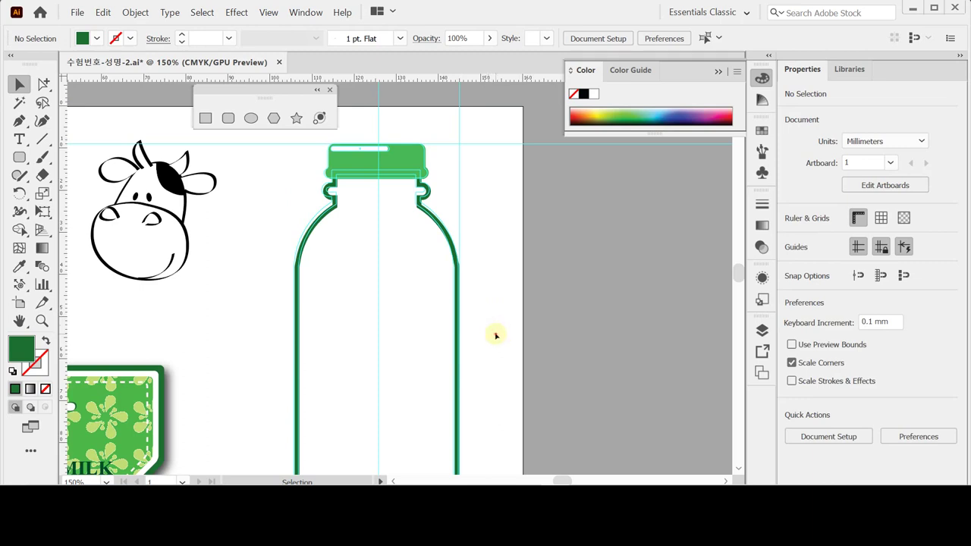
pyautogui.click(487, 283)
# - Release the bottle outline's compound path and pull the inner and outer bottle shapes apart
pyautogui.click(458, 313)
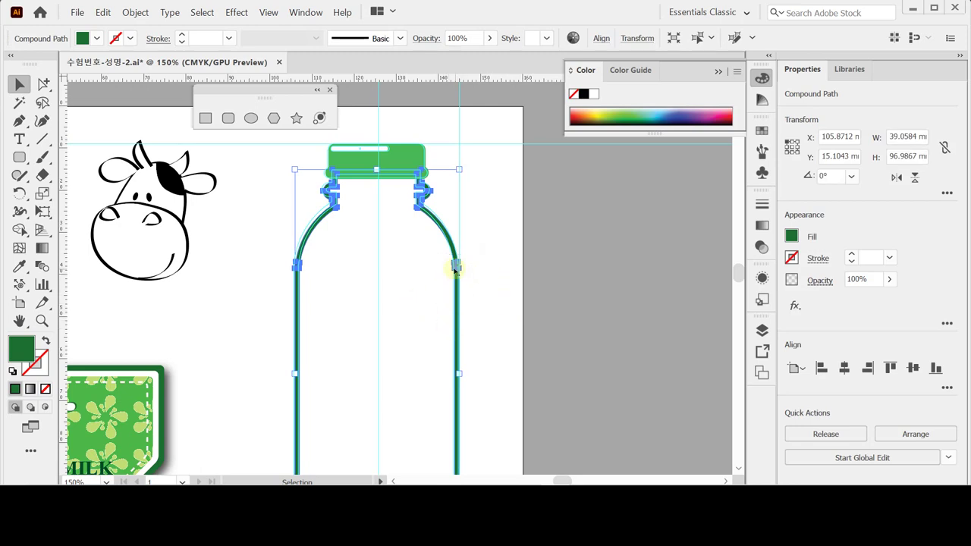
pyautogui.rightClick(455, 268)
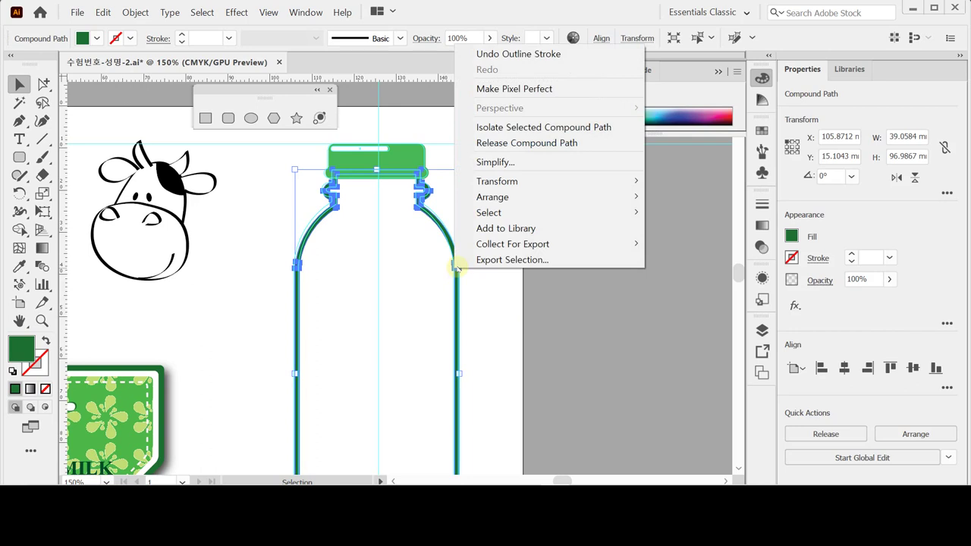
pyautogui.click(578, 143)
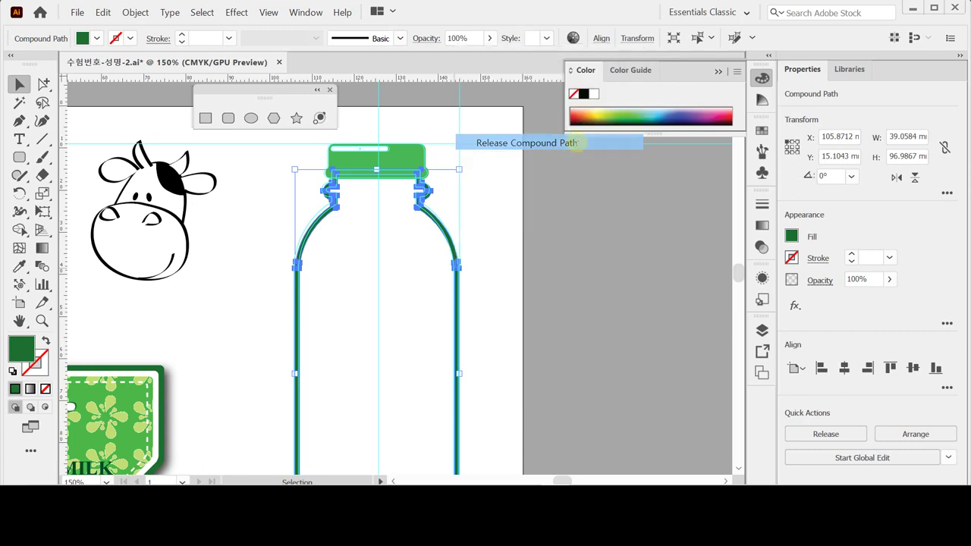
pyautogui.click(526, 250)
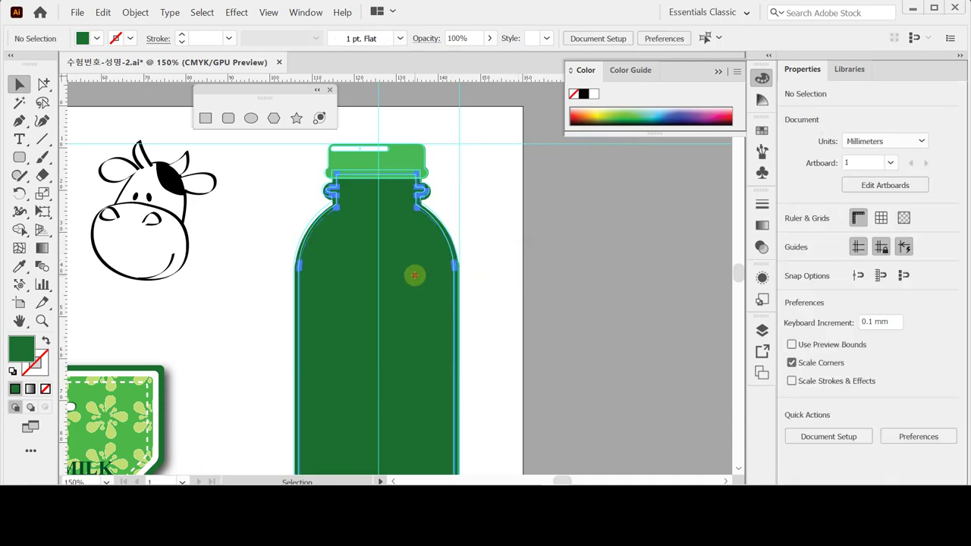
pyautogui.moveTo(414, 274); pyautogui.dragTo(532, 282)
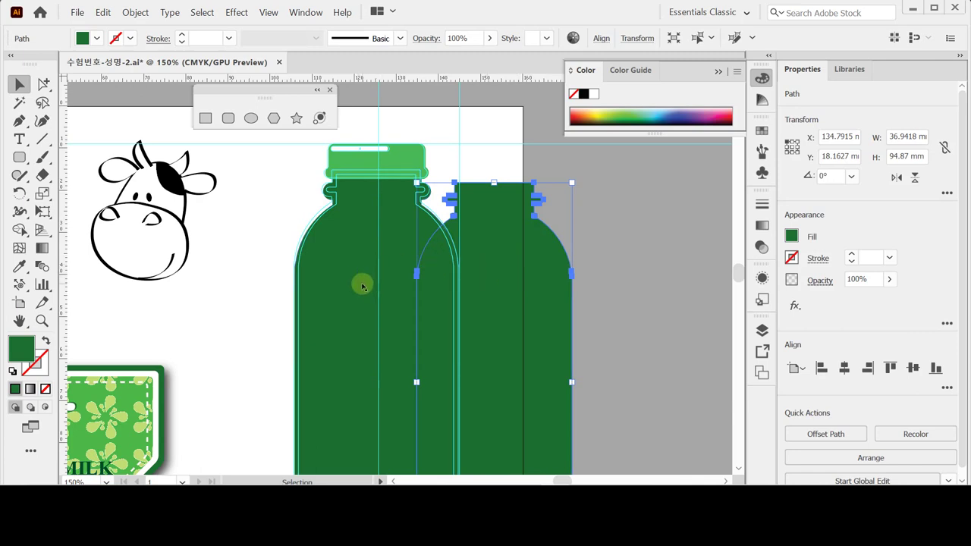
pyautogui.moveTo(364, 285); pyautogui.dragTo(295, 287)
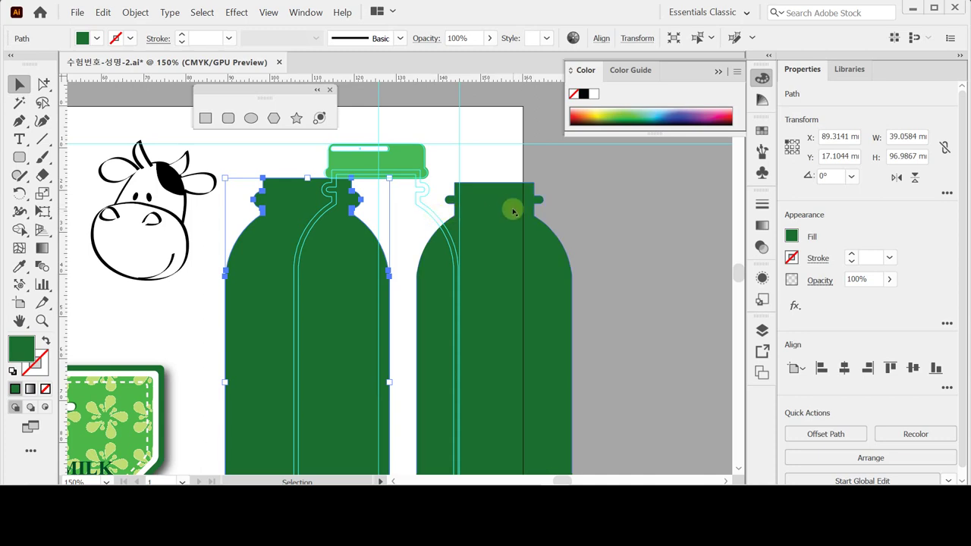
# - Undo the moves of both bottle shapes and the release of the compound path
pyautogui.hotkey('ctrl', 'z')
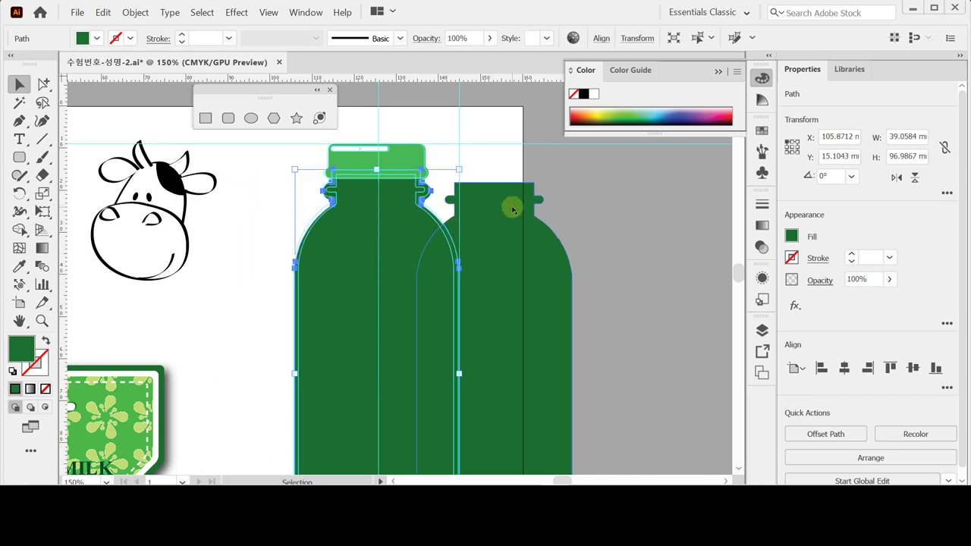
pyautogui.hotkey('ctrl', 'z')
pyautogui.click(541, 237)
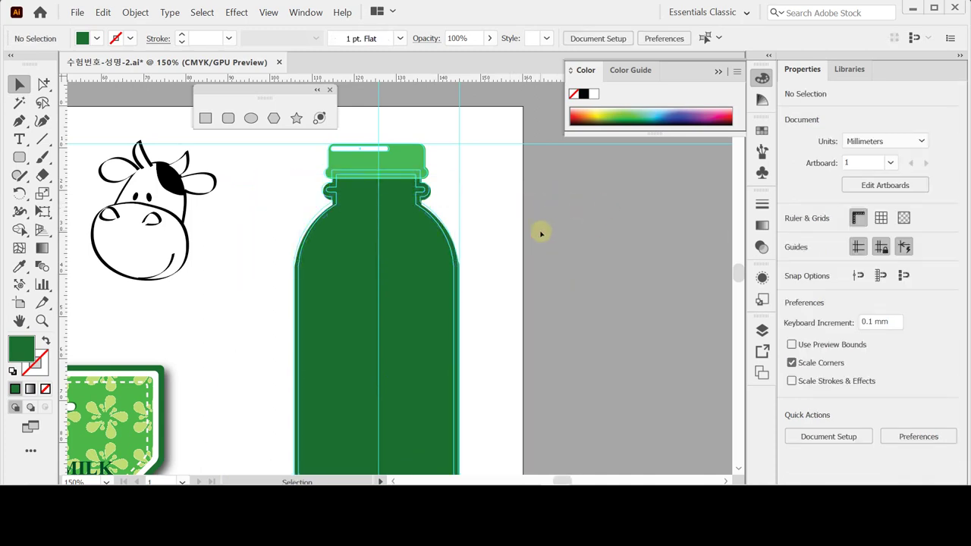
pyautogui.hotkey('ctrl', 'z')
pyautogui.click(414, 266)
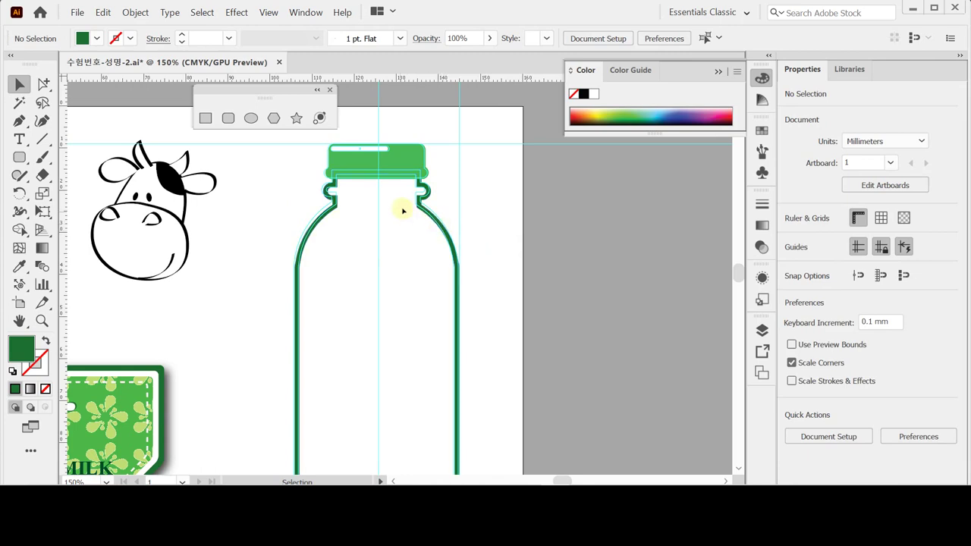
# - Release the bottle outline's compound path into separate inner and outer shapes and deselect them
pyautogui.click(418, 245)
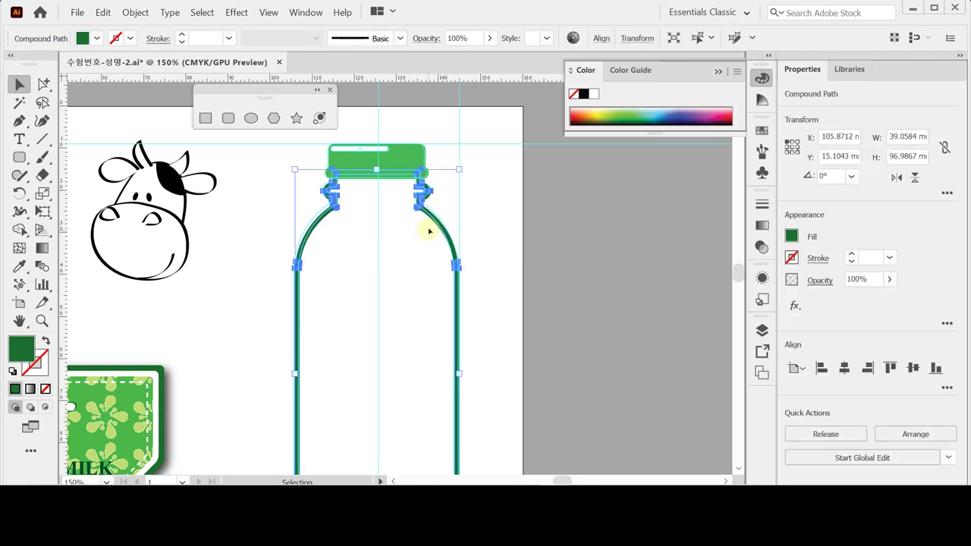
pyautogui.rightClick(438, 224)
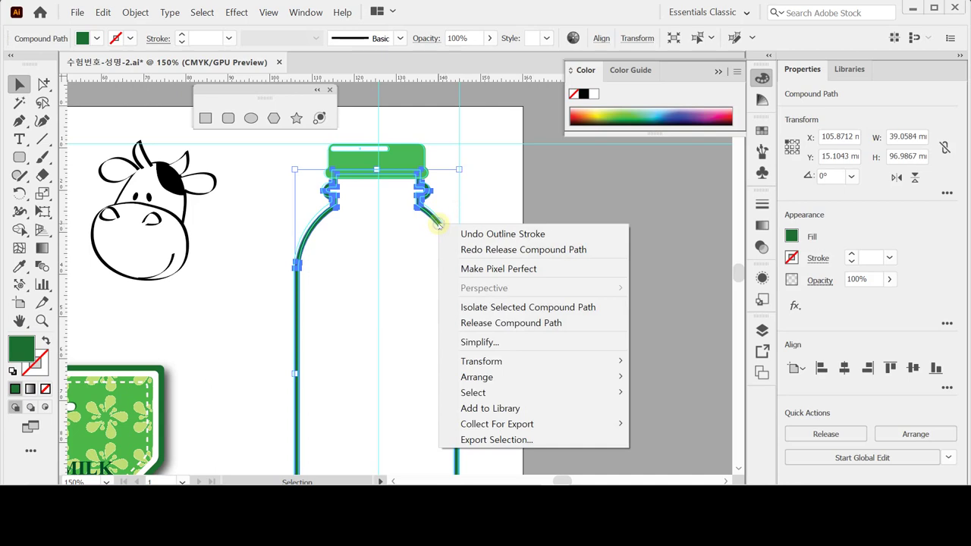
pyautogui.click(556, 323)
pyautogui.click(493, 238)
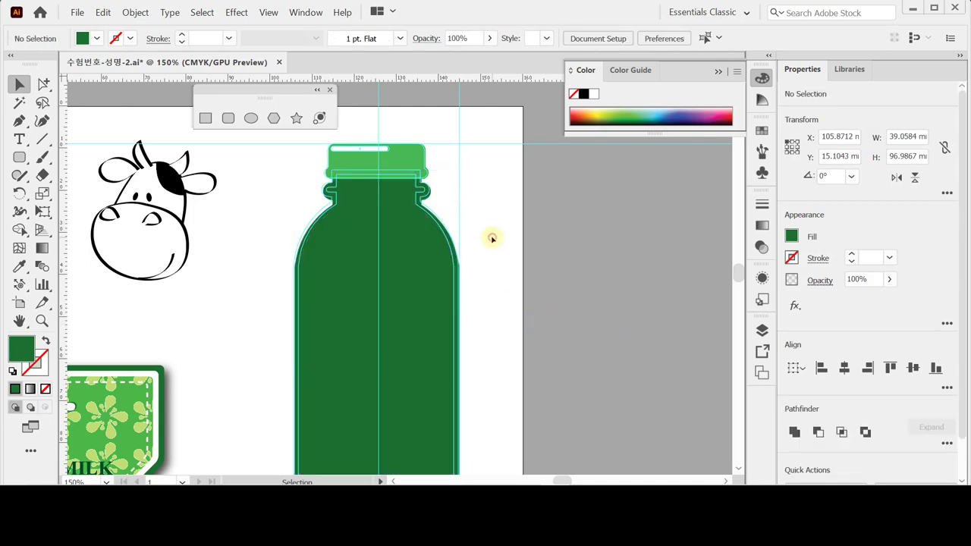
# - Fill the inner bottle shape with yellow from the CMYK spectrum
pyautogui.click(403, 238)
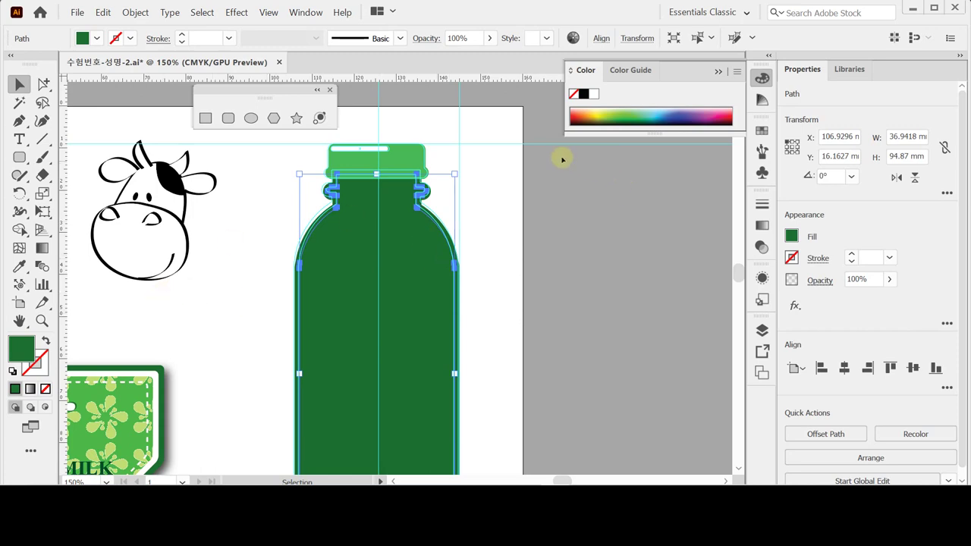
pyautogui.click(598, 112)
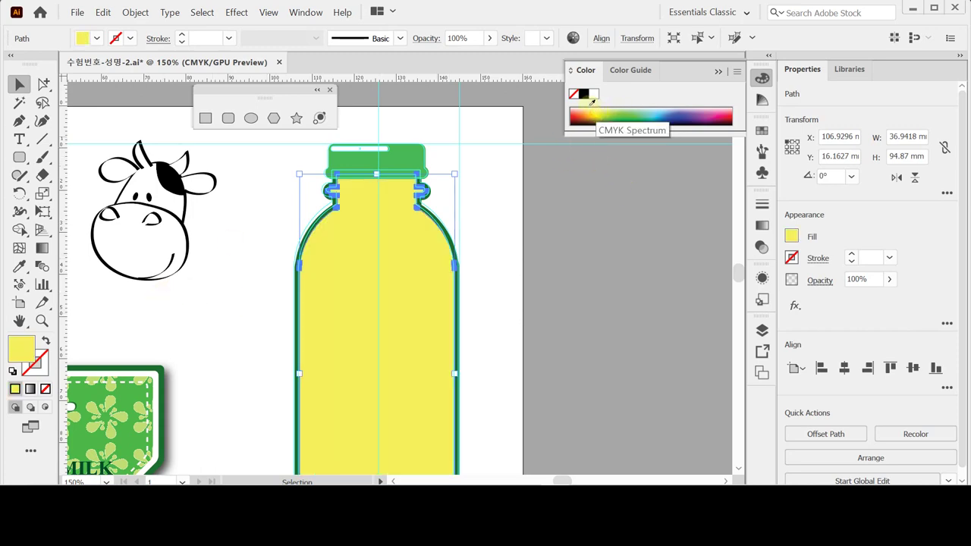
pyautogui.click(598, 112)
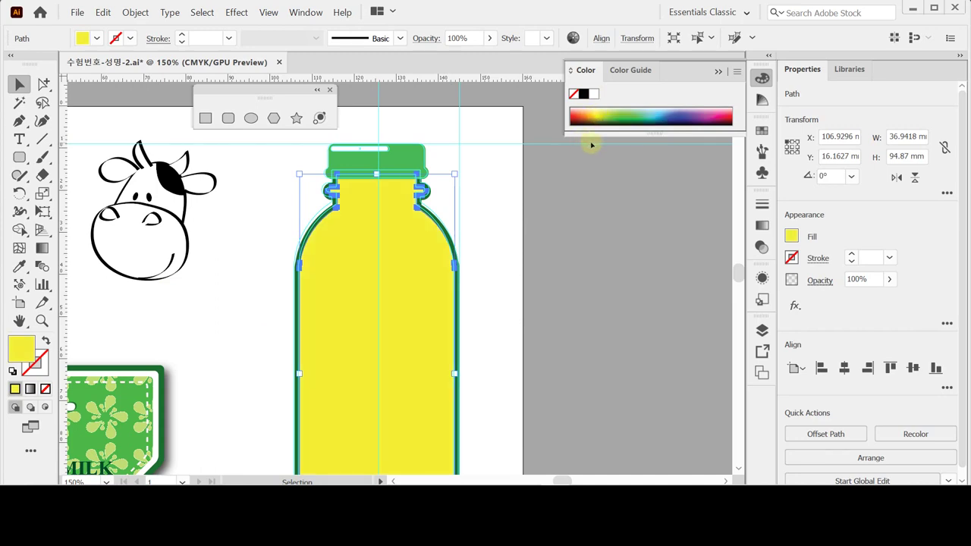
# - Raise the inner bottle shape's two bottom anchor points with Direct Selection until the shape is 93.77 mm high, and deselect it
pyautogui.press('space')
pyautogui.moveTo(428, 311); pyautogui.dragTo(455, 182)
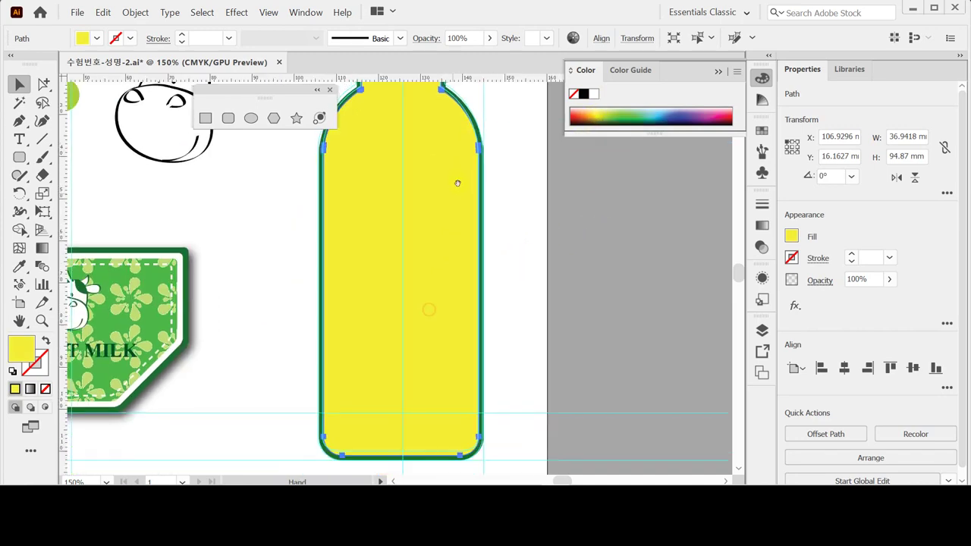
pyautogui.moveTo(446, 324); pyautogui.dragTo(444, 238)
pyautogui.moveTo(336, 297); pyautogui.dragTo(326, 271)
pyautogui.keyDown('ctrl'); pyautogui.click(374, 355); pyautogui.keyUp('ctrl')
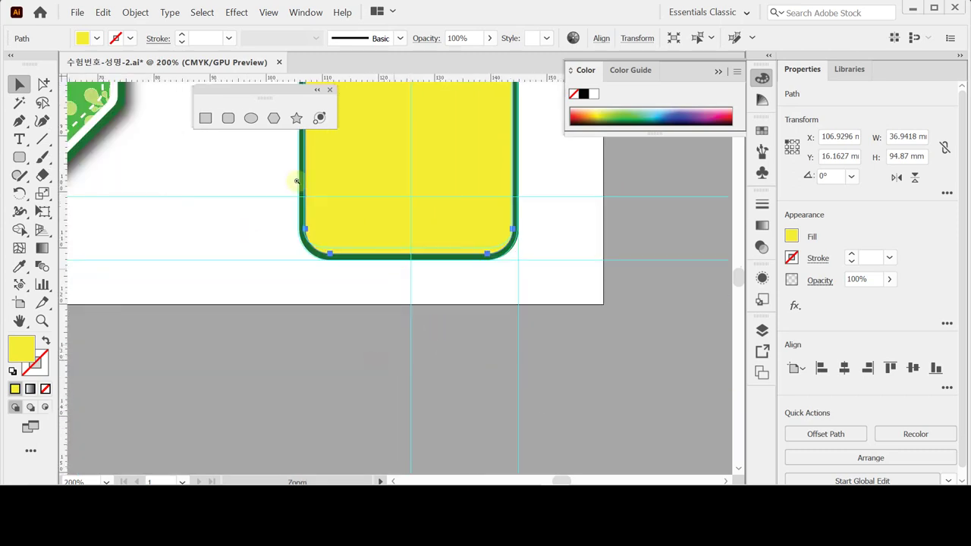
pyautogui.keyDown('alt'); pyautogui.click(44, 84); pyautogui.keyUp('alt')
pyautogui.click(46, 85)
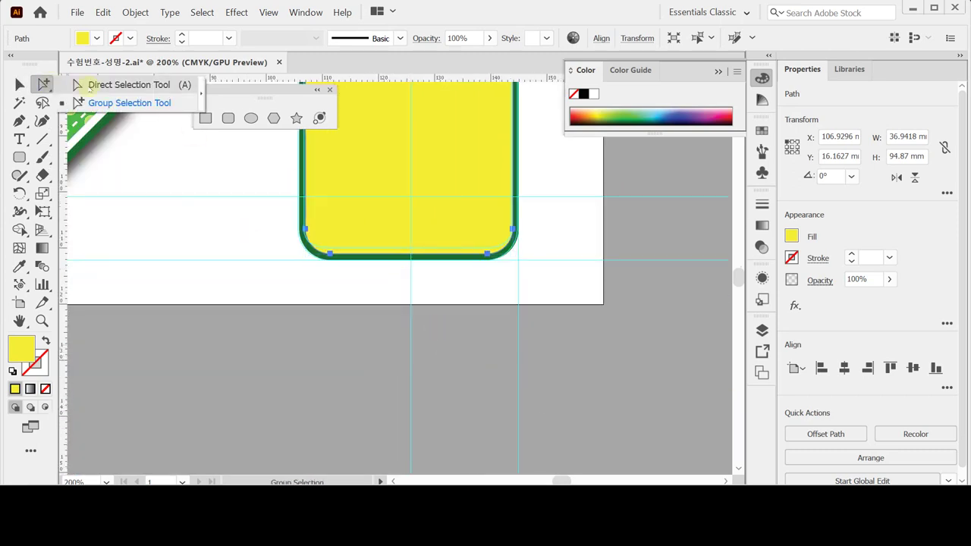
pyautogui.click(121, 84)
pyautogui.click(331, 253)
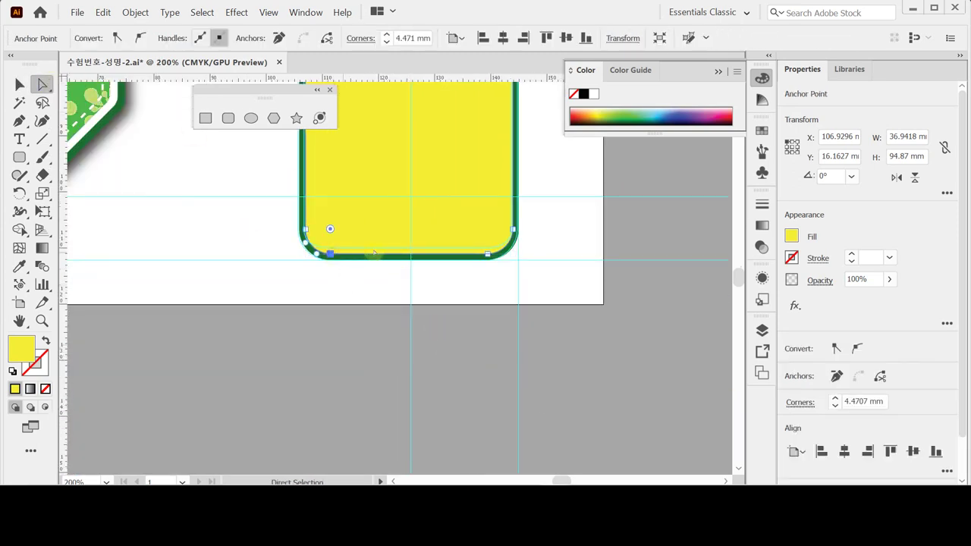
pyautogui.keyDown('shift'); pyautogui.click(488, 254); pyautogui.keyUp('shift')
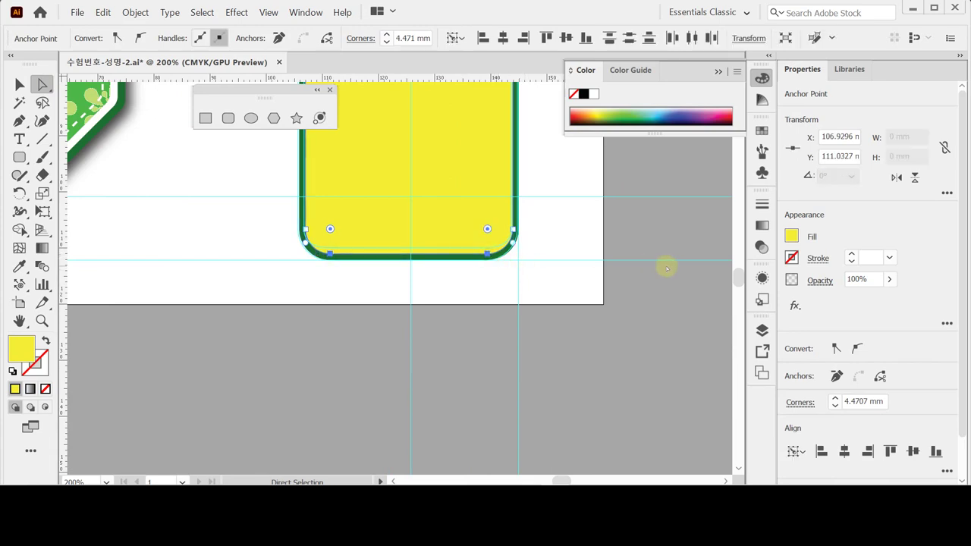
pyautogui.press('Up')
pyautogui.press('Up')
pyautogui.press('Up')
pyautogui.press('Up')
pyautogui.press('Up')
pyautogui.press('Up')
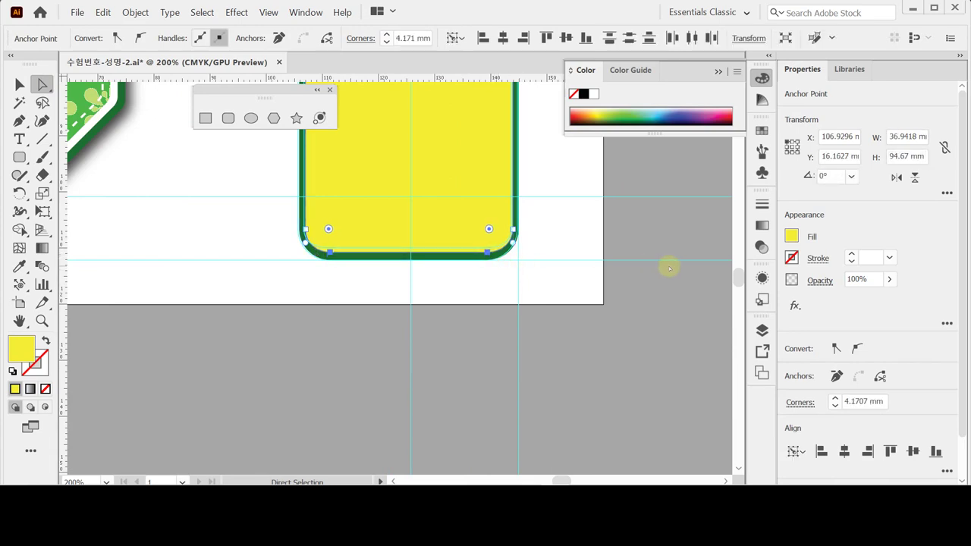
pyautogui.press('Up')
pyautogui.press('Up')
pyautogui.press('Up')
pyautogui.press('Up')
pyautogui.press('Up')
pyautogui.press('Up')
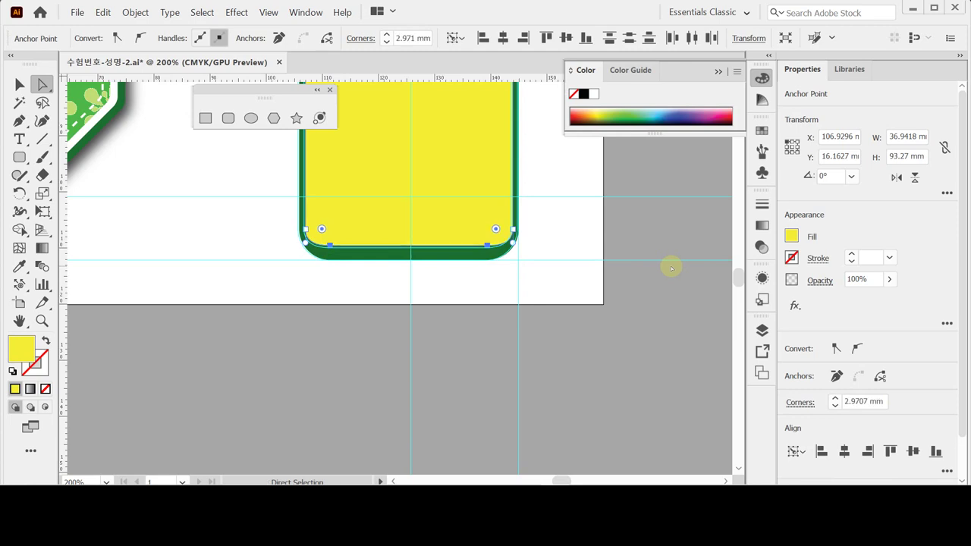
pyautogui.press('Down')
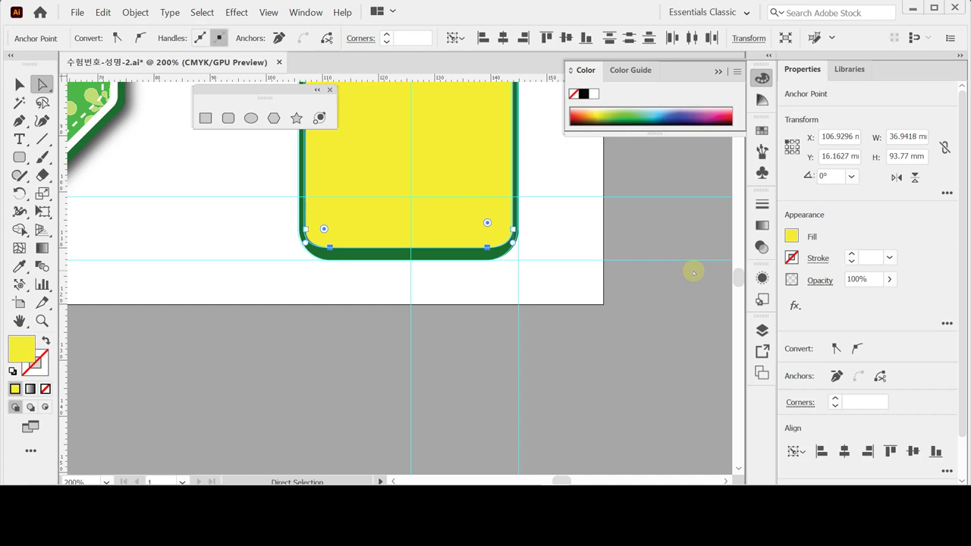
pyautogui.click(445, 251)
pyautogui.scroll(-3, 447, 254)
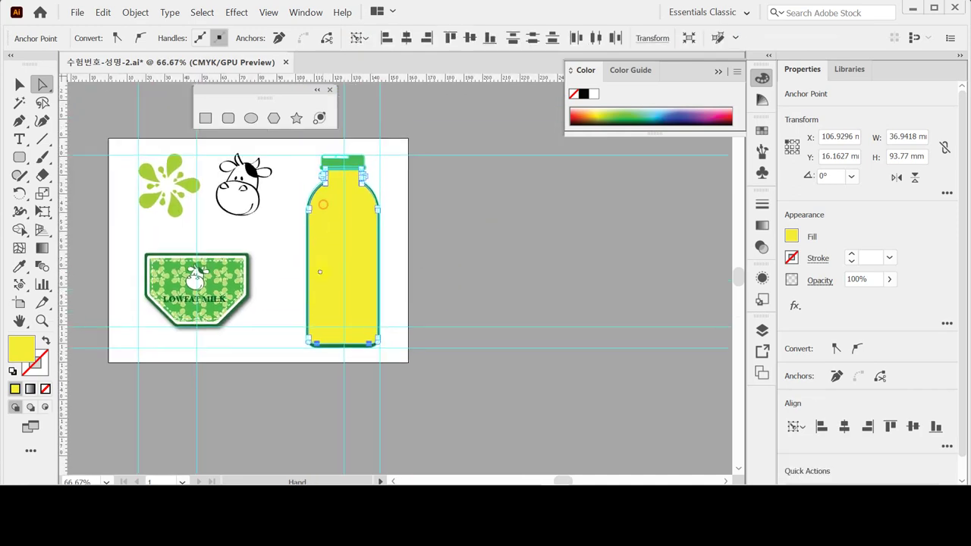
pyautogui.click(458, 266)
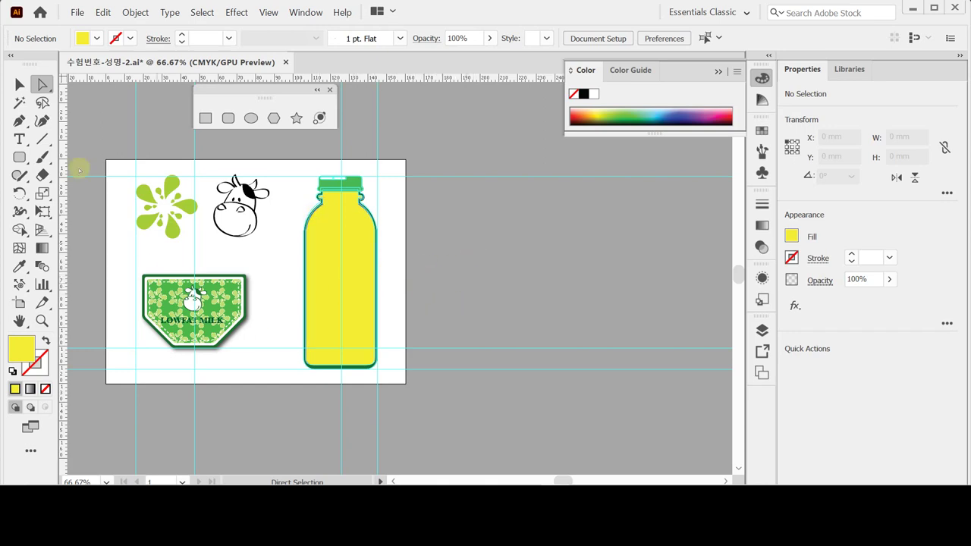
pyautogui.press('v')
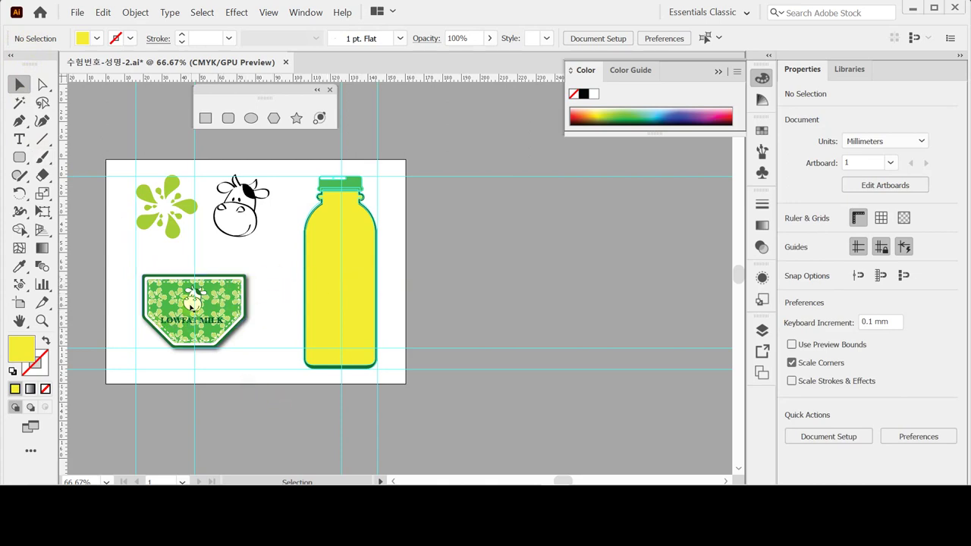
pyautogui.doubleClick(192, 306)
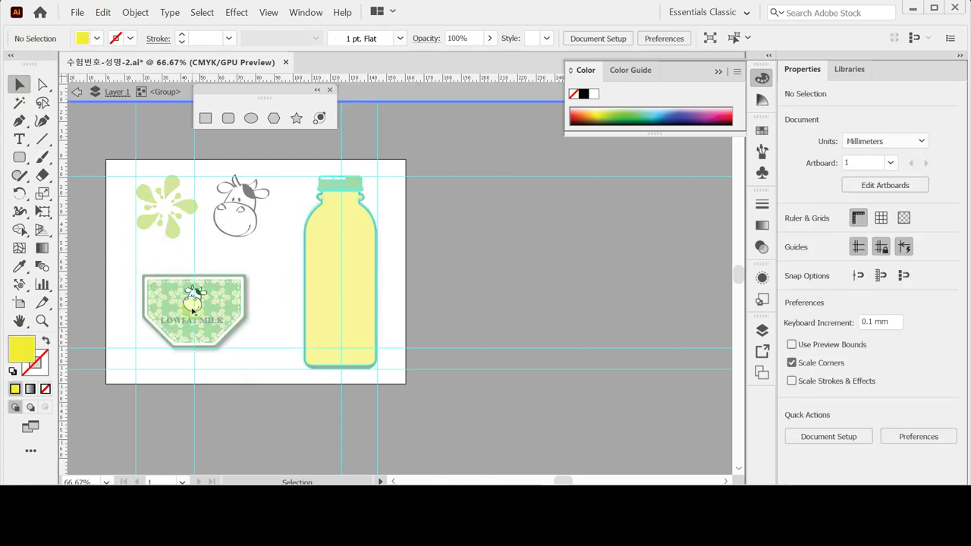
pyautogui.click(195, 299)
pyautogui.doubleClick(282, 255)
# - Place a copy of the badge's cow logo on the lower part of the yellow bottle
pyautogui.click(196, 297)
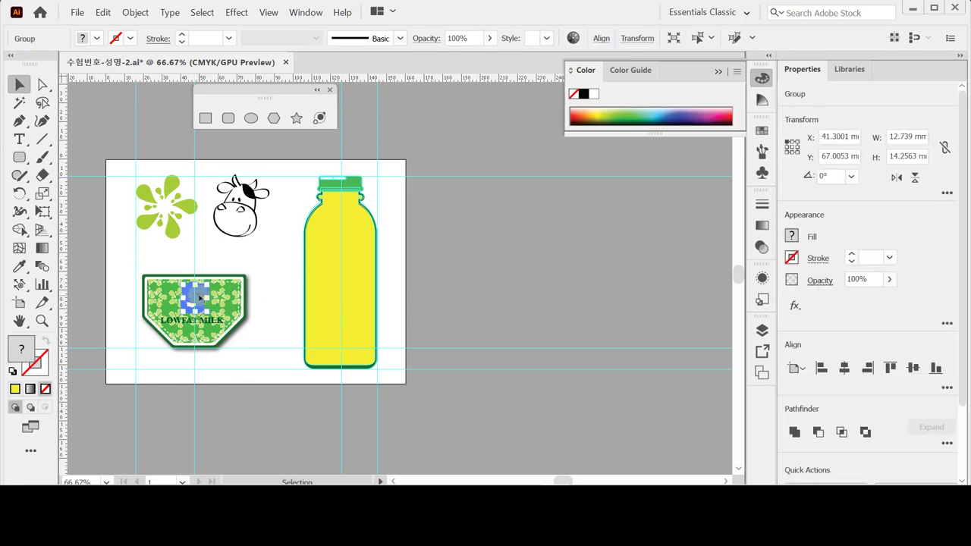
pyautogui.press('x')
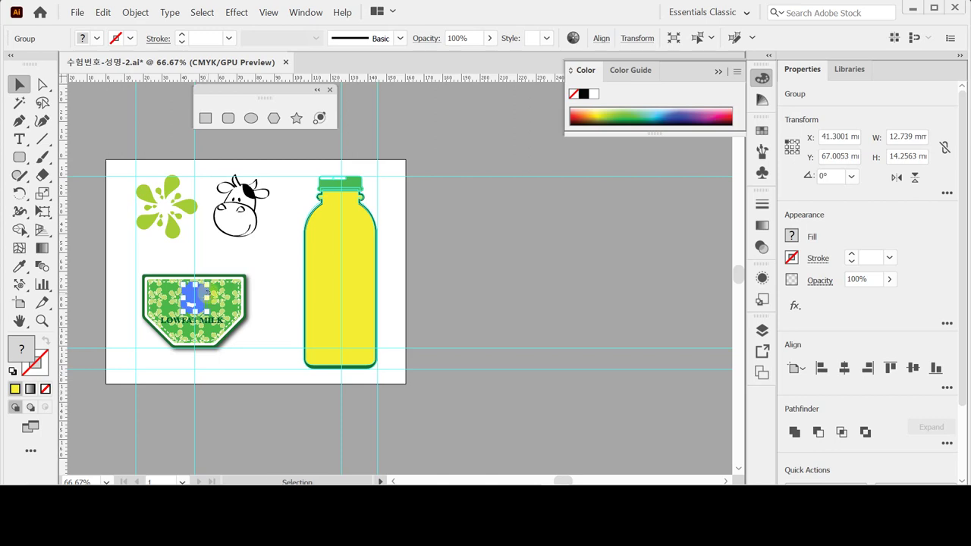
pyautogui.moveTo(196, 298); pyautogui.dragTo(345, 311)
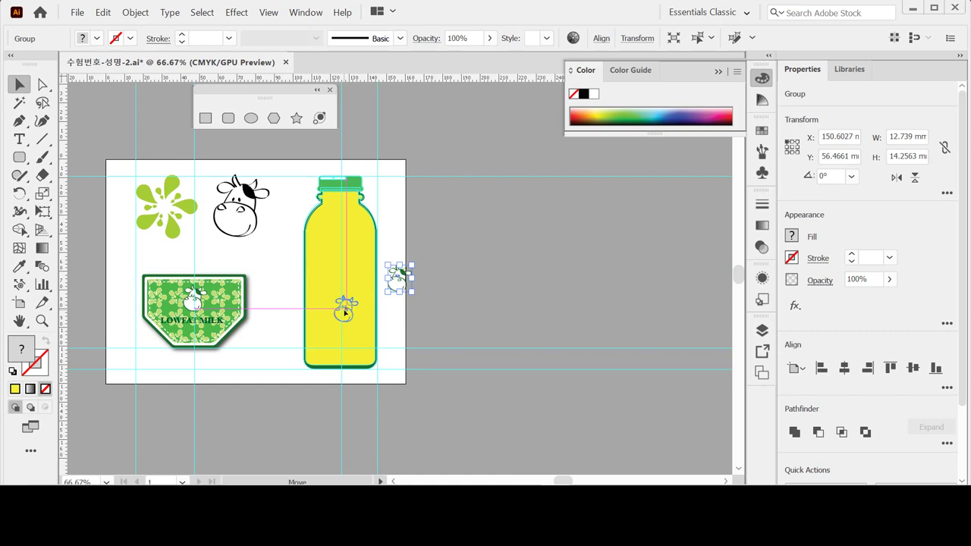
pyautogui.moveTo(345, 311); pyautogui.dragTo(345, 312)
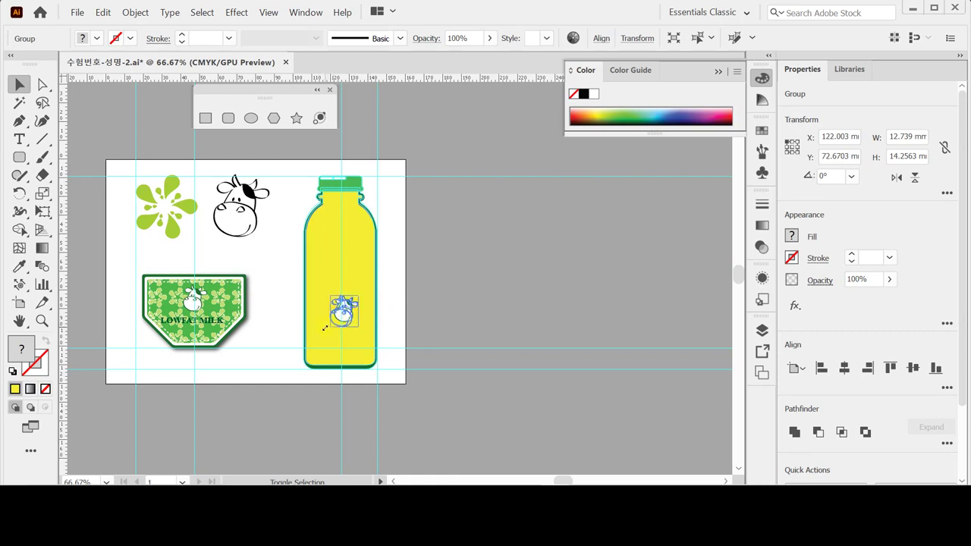
# - Enlarge the bottle's cow logo to about 17.7 by 19.8 mm and rotate it slightly
pyautogui.moveTo(322, 330); pyautogui.dragTo(350, 341)
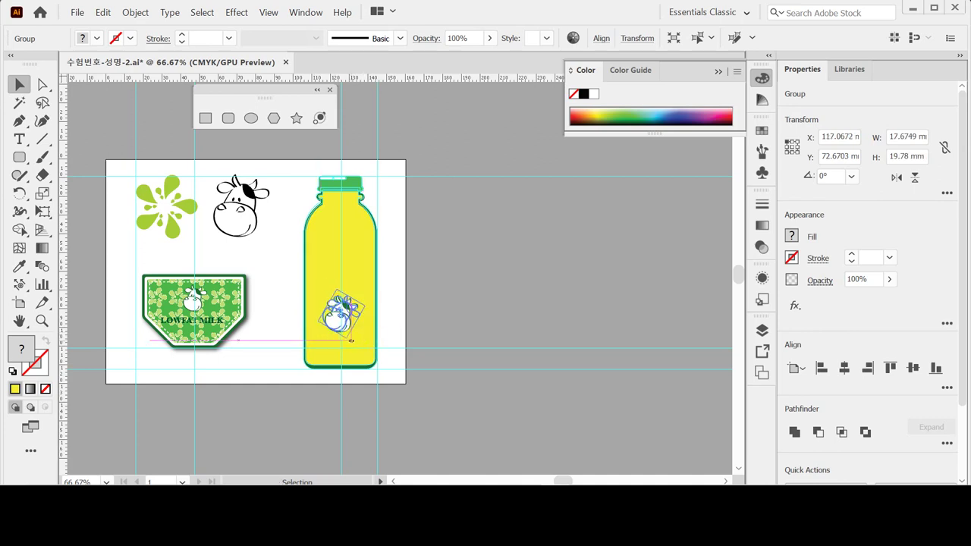
pyautogui.moveTo(349, 341); pyautogui.dragTo(361, 334)
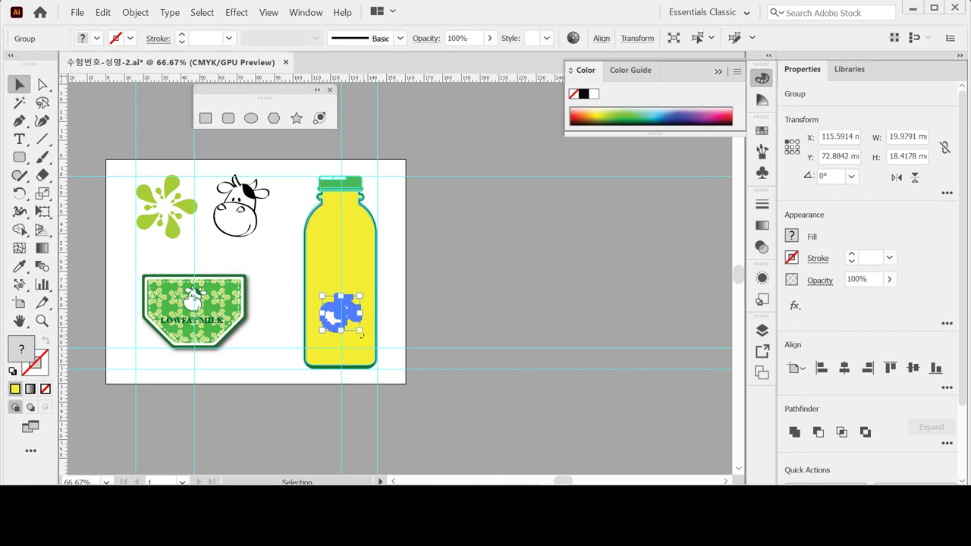
# - Rotate the bottle's cow logo slightly further counterclockwise and clear the selection
pyautogui.moveTo(361, 336); pyautogui.dragTo(369, 333)
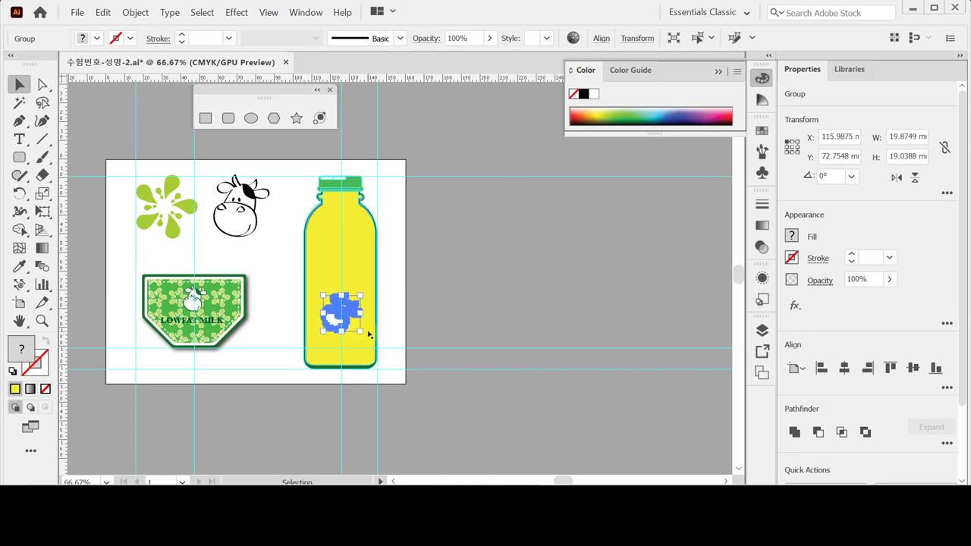
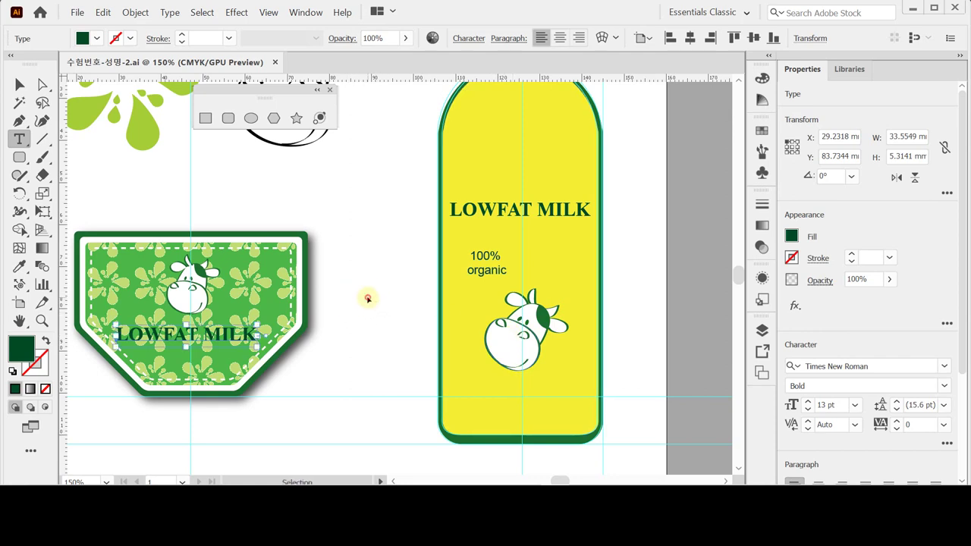
pyautogui.hotkey('ctrl', 'shift', 'a')
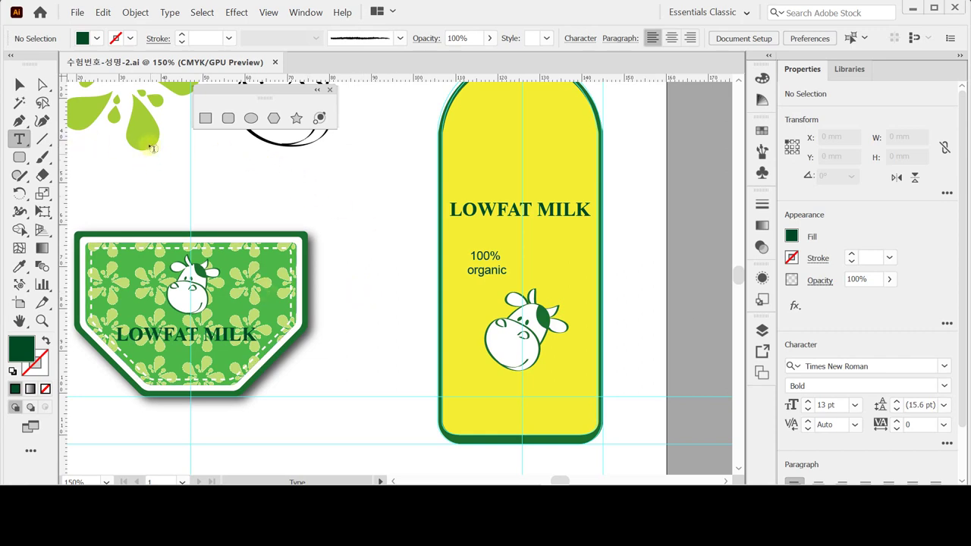
pyautogui.click(202, 13)
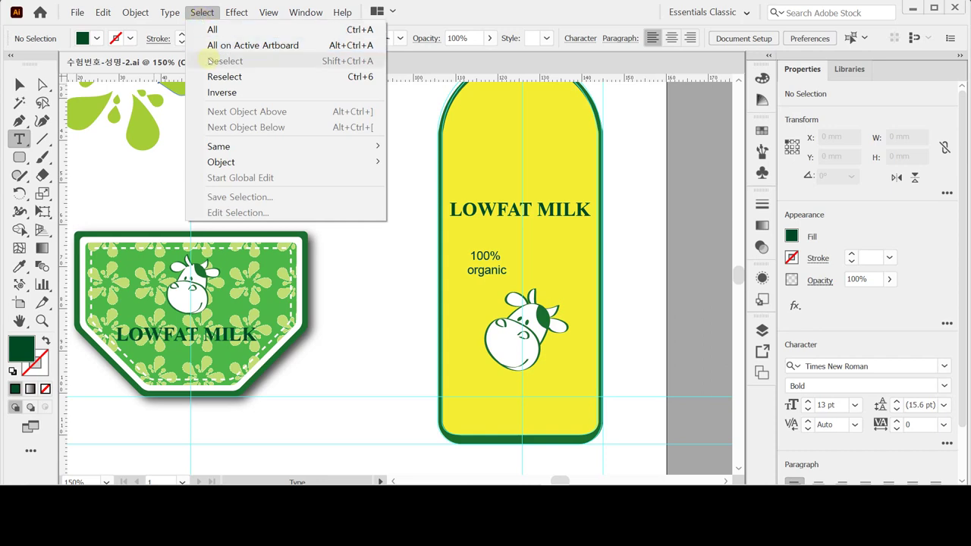
pyautogui.click(192, 13)
# - Check the Charcoal - Pencil brush in the Artistic_ChalkCharcoalPencil brush library, and close the library
pyautogui.click(20, 84)
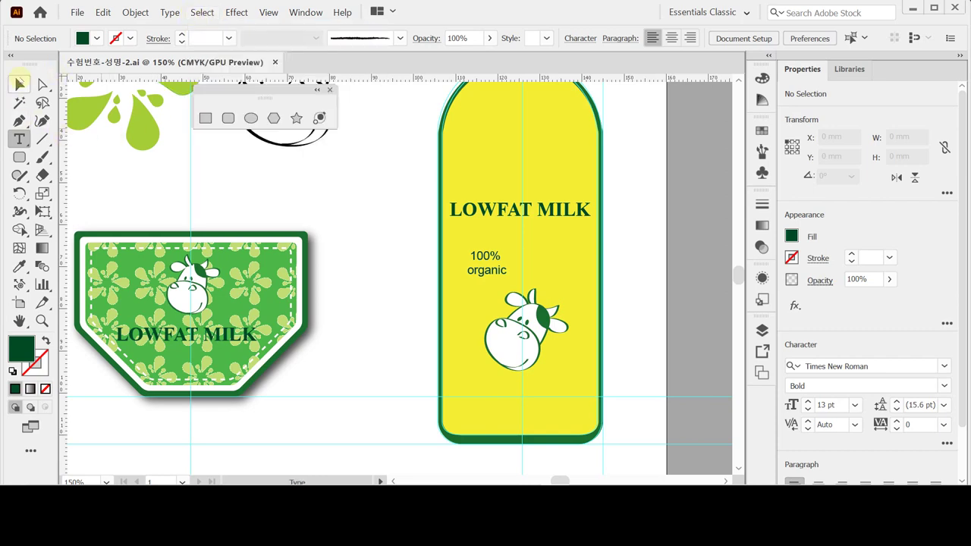
pyautogui.click(400, 38)
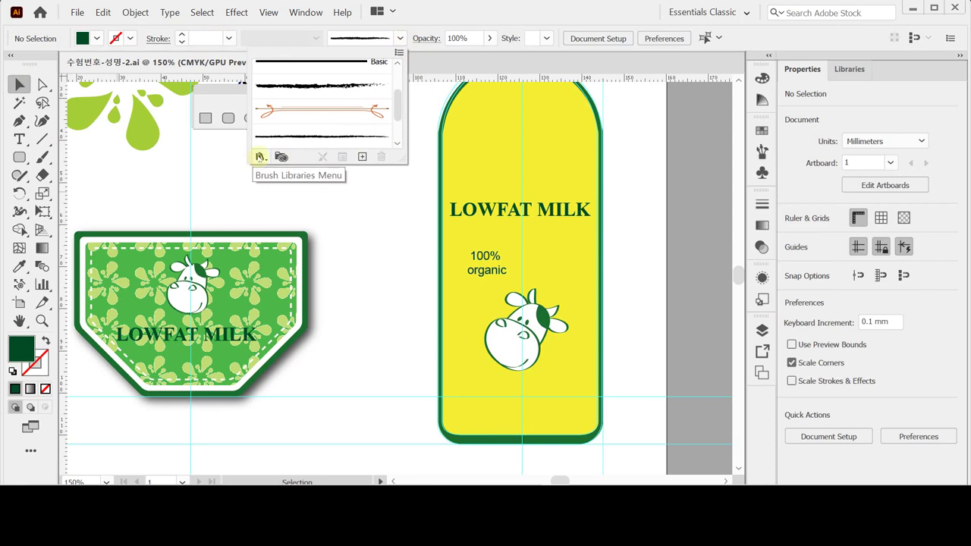
pyautogui.click(259, 156)
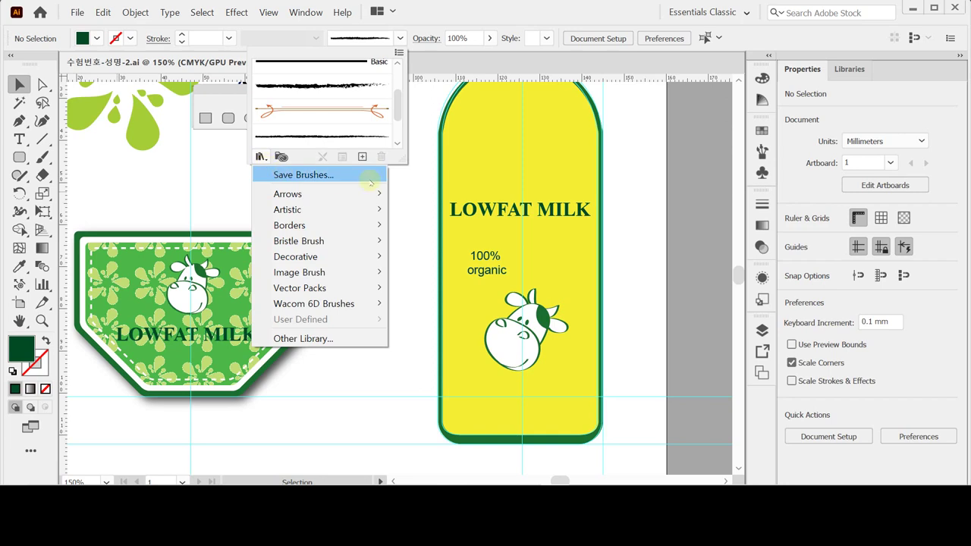
pyautogui.moveTo(343, 215)
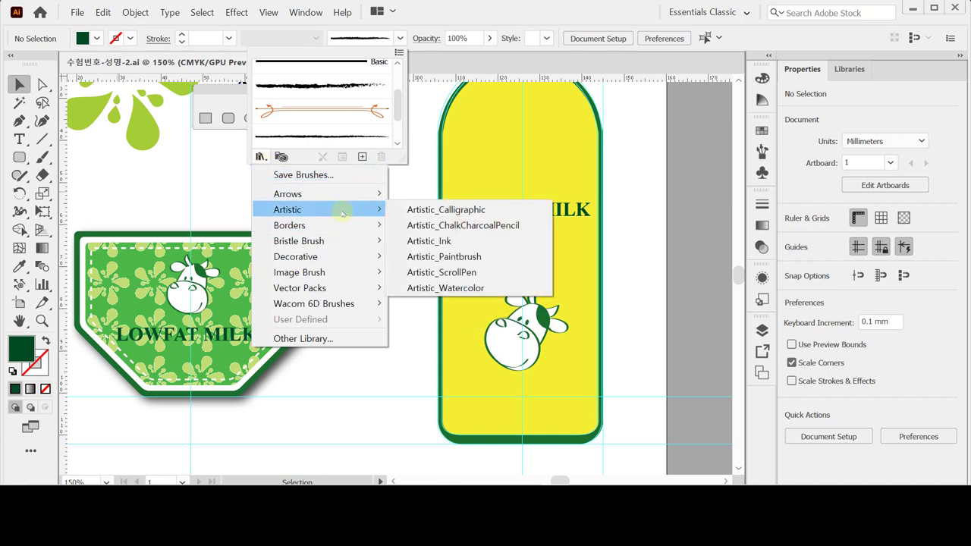
pyautogui.click(458, 226)
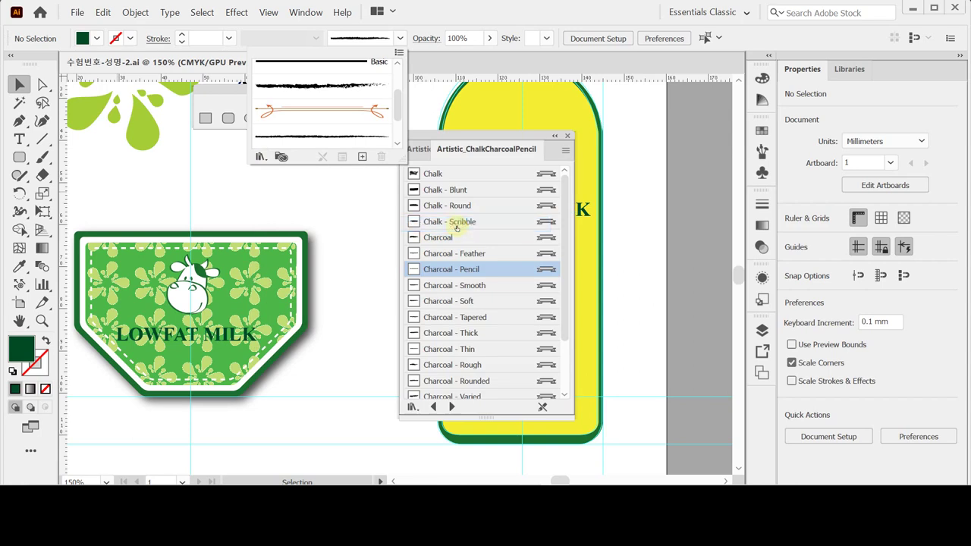
pyautogui.click(566, 152)
pyautogui.click(566, 152)
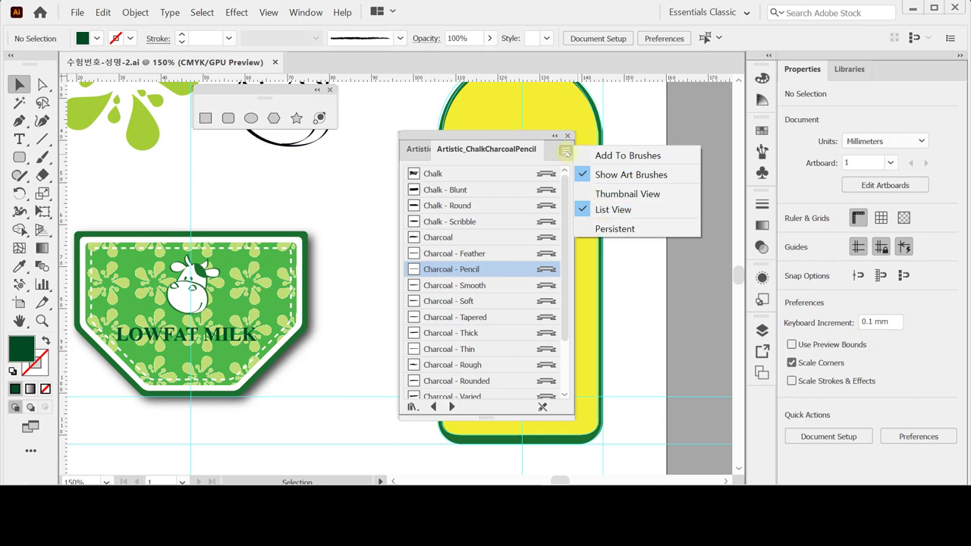
pyautogui.click(564, 151)
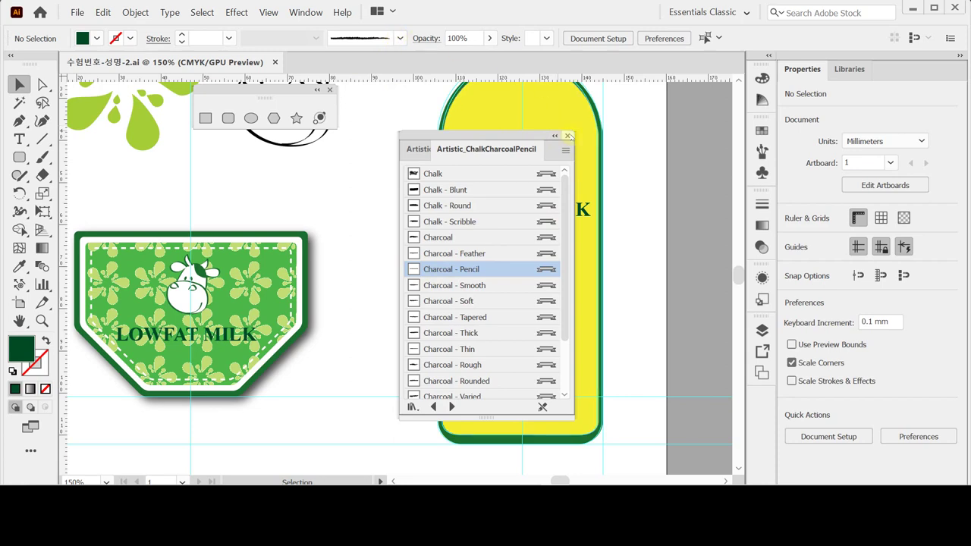
pyautogui.click(568, 136)
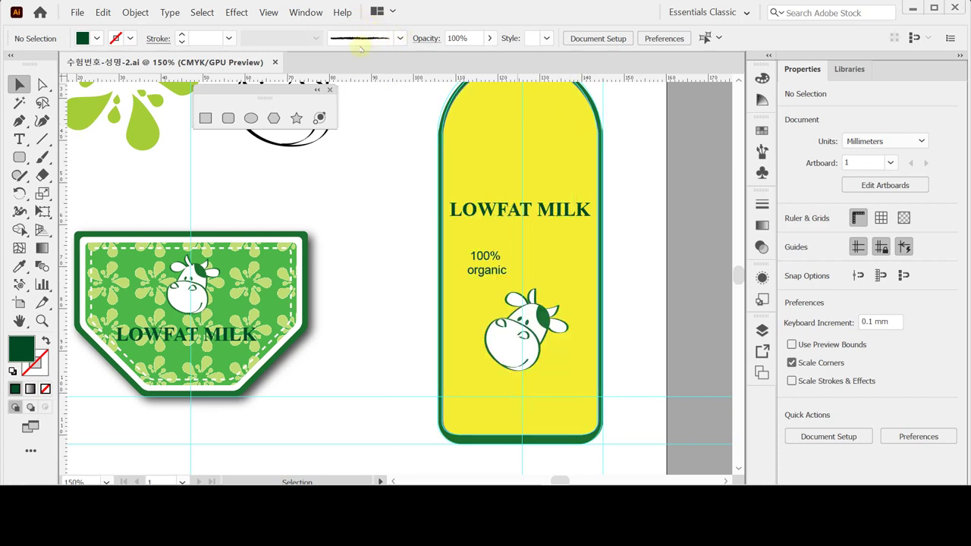
pyautogui.click(399, 40)
pyautogui.click(399, 38)
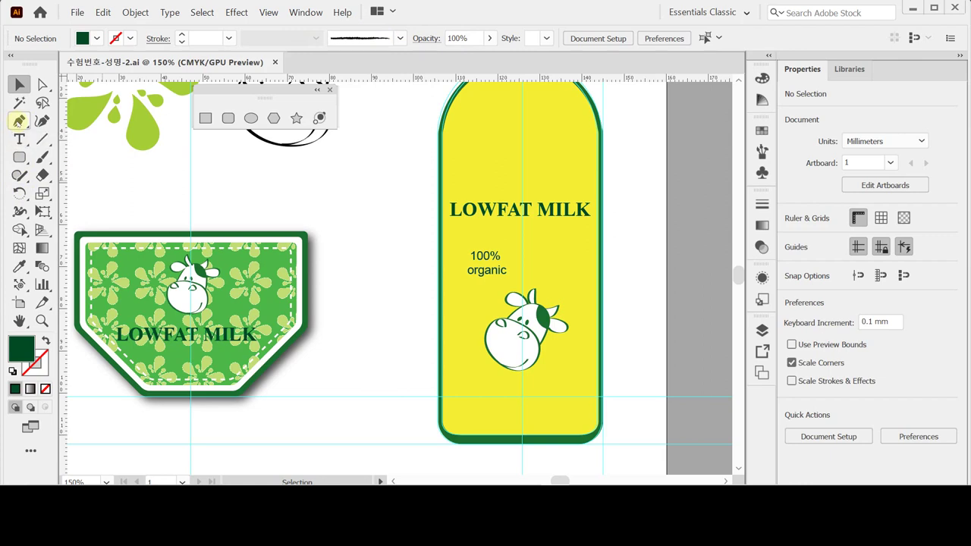
# - Set up the Paintbrush with no fill and a stroke colour of C 70, M 0, Y 90, K 0
pyautogui.click(42, 157)
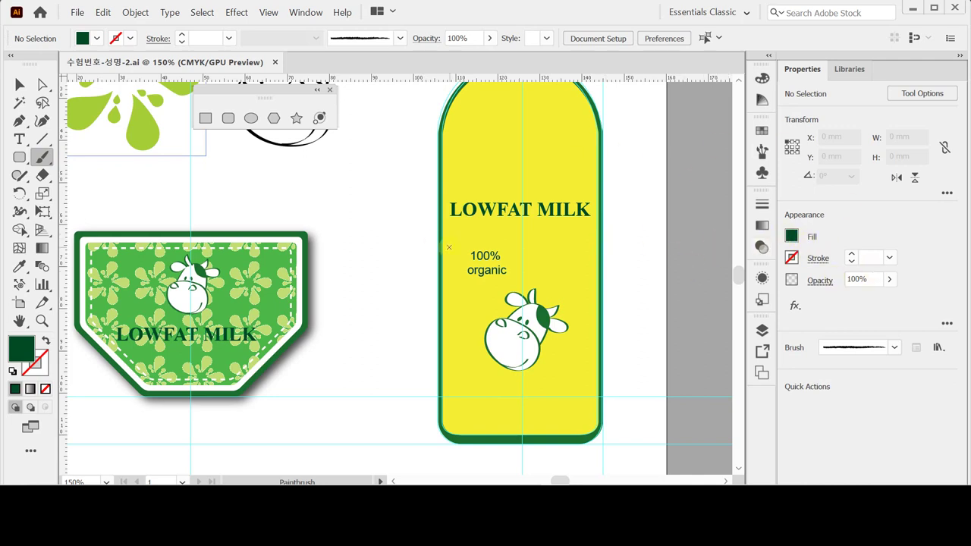
pyautogui.click(45, 340)
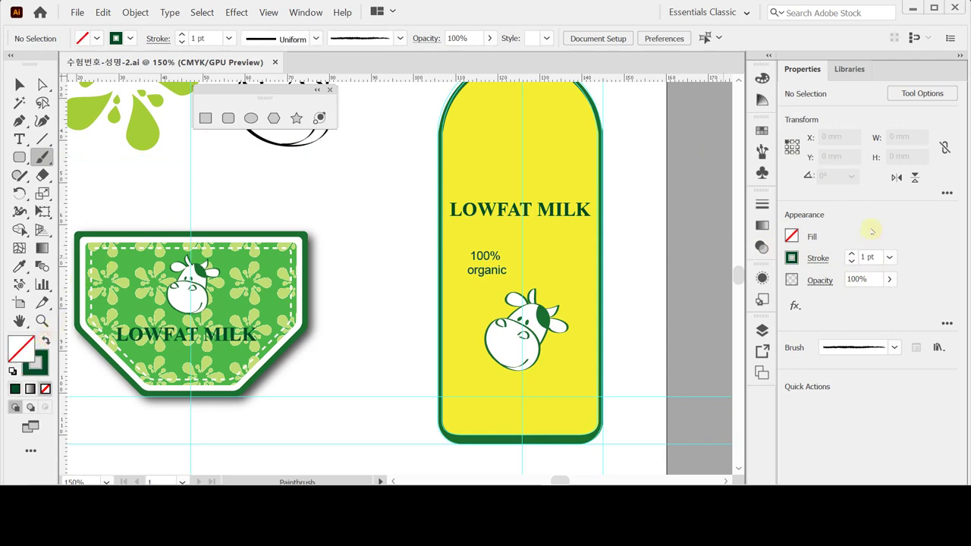
pyautogui.click(791, 258)
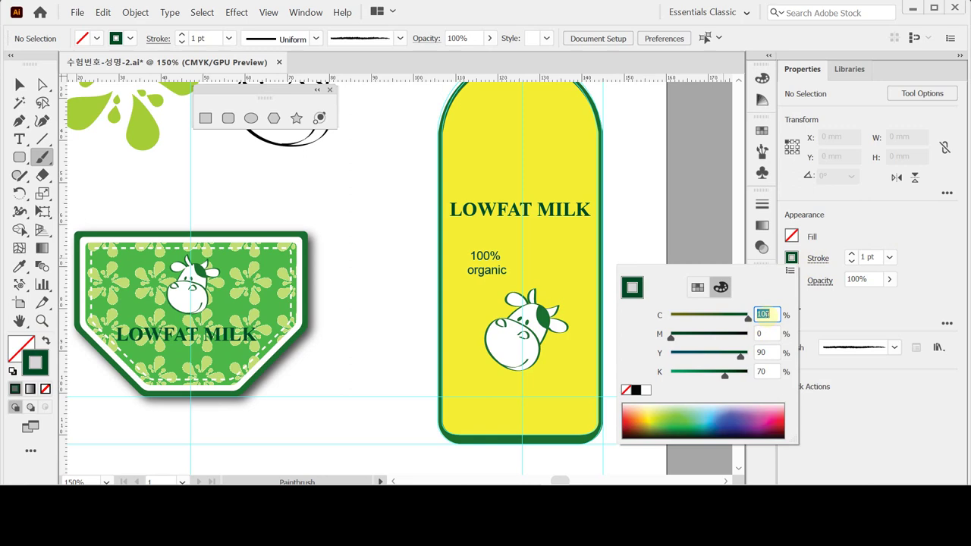
pyautogui.write('70')
pyautogui.press('Tab')
pyautogui.press('Tab')
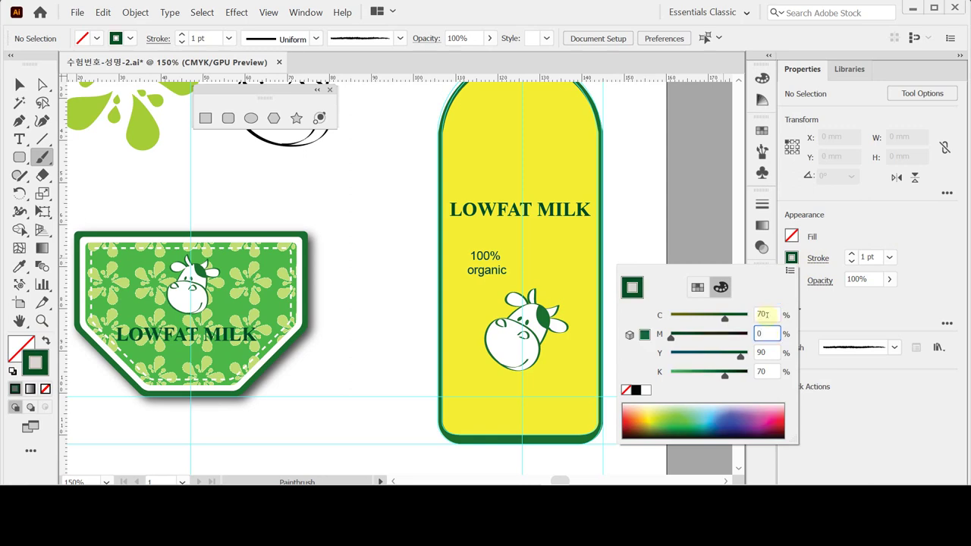
pyautogui.press('Tab')
pyautogui.write('0')
pyautogui.press('Return')
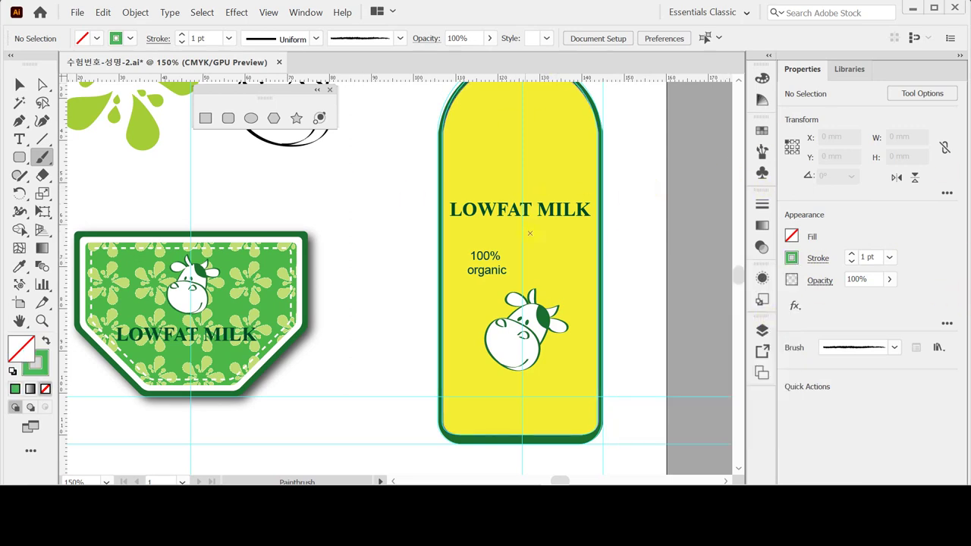
# - Try to paint a speech-bubble outline around the "100% organic" text on the bottle
pyautogui.press('capslock')
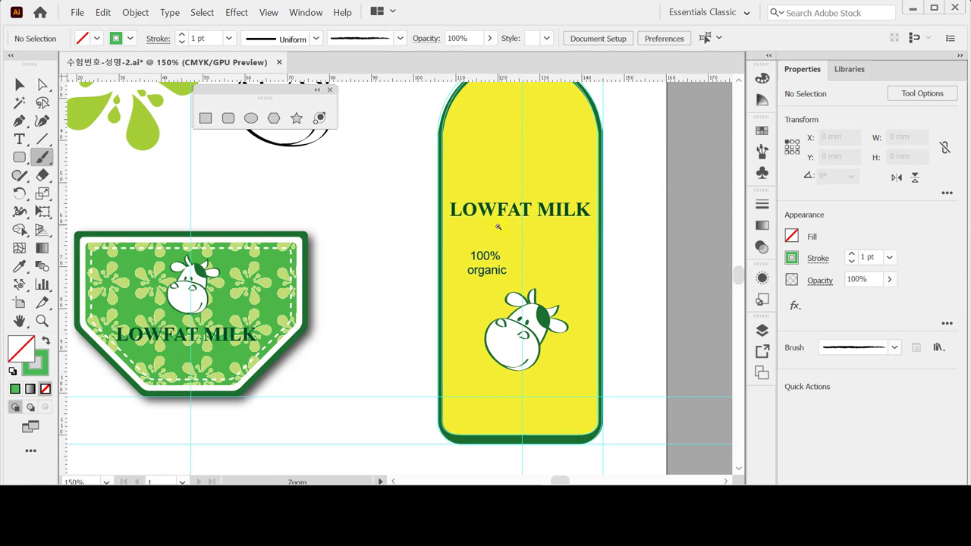
pyautogui.keyDown('ctrl'); pyautogui.click(503, 262); pyautogui.keyUp('ctrl')
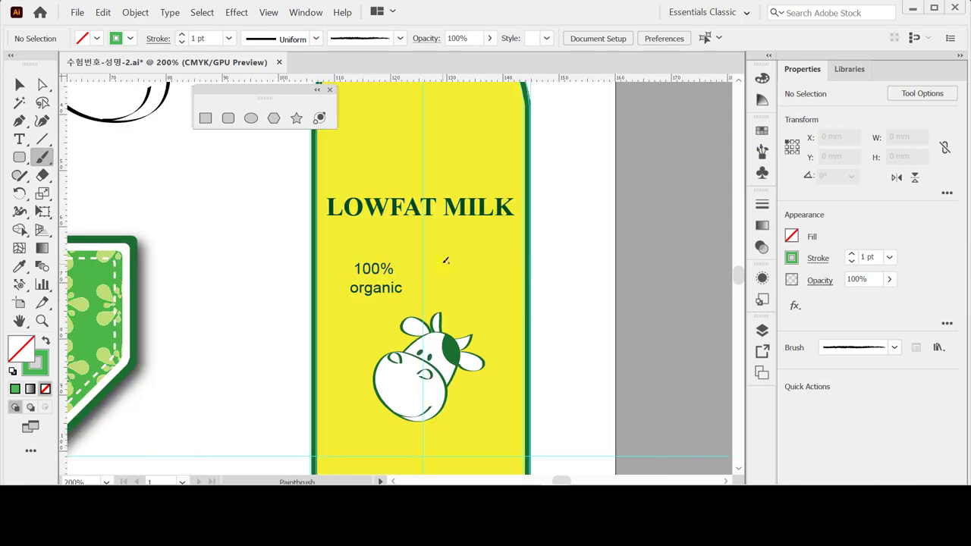
pyautogui.hotkey('ctrl', 'space')
pyautogui.keyDown('ctrl'); pyautogui.keyDown('alt'); pyautogui.click(386, 305); pyautogui.keyUp('alt'); pyautogui.keyUp('ctrl')
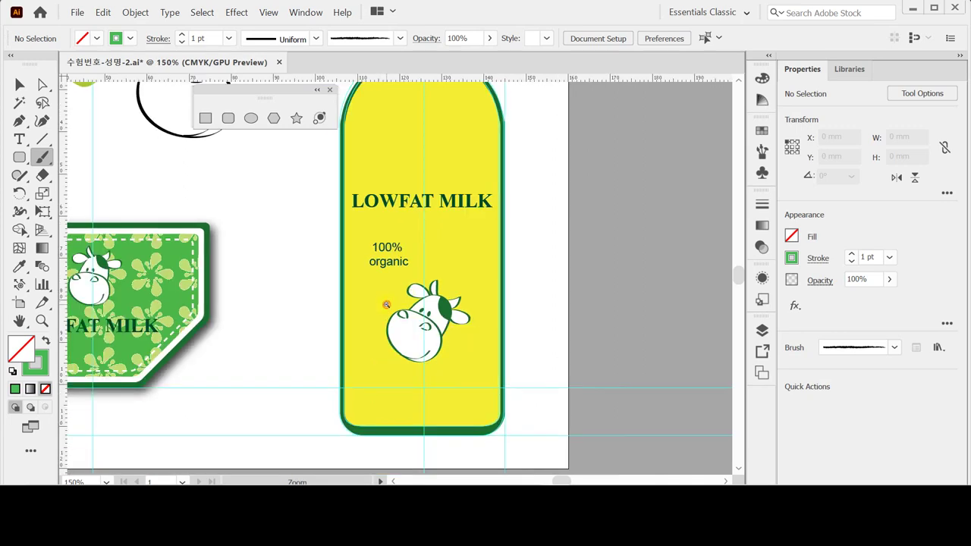
pyautogui.moveTo(385, 275)
pyautogui.mouseDown()
pyautogui.moveTo(367, 248)
pyautogui.moveTo(385, 235)
pyautogui.moveTo(408, 237)
pyautogui.moveTo(417, 254)
pyautogui.moveTo(389, 283)
pyautogui.mouseUp()
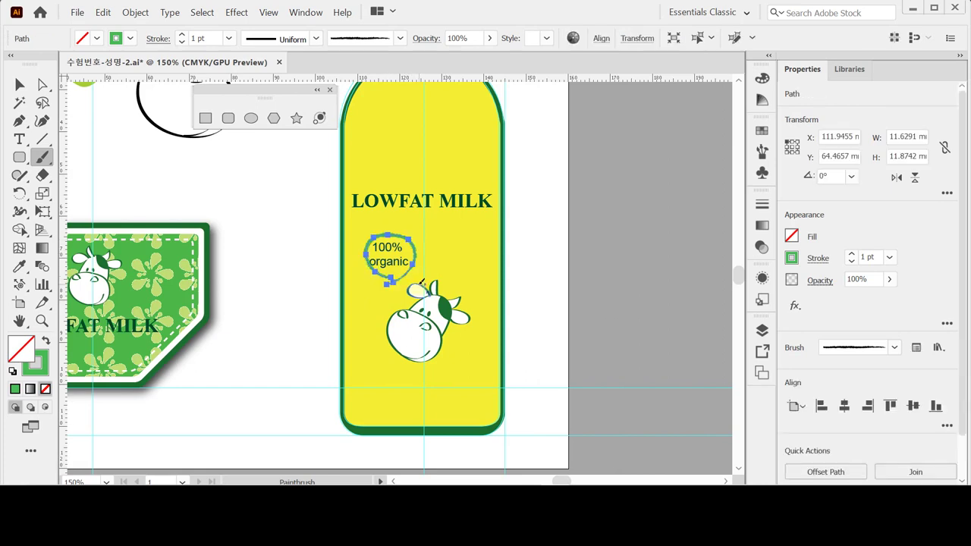
pyautogui.hotkey('ctrl', 'z')
pyautogui.moveTo(396, 274)
pyautogui.mouseDown()
pyautogui.moveTo(364, 271)
pyautogui.moveTo(358, 245)
pyautogui.moveTo(379, 230)
pyautogui.moveTo(405, 233)
pyautogui.moveTo(419, 251)
pyautogui.moveTo(383, 287)
pyautogui.mouseUp()
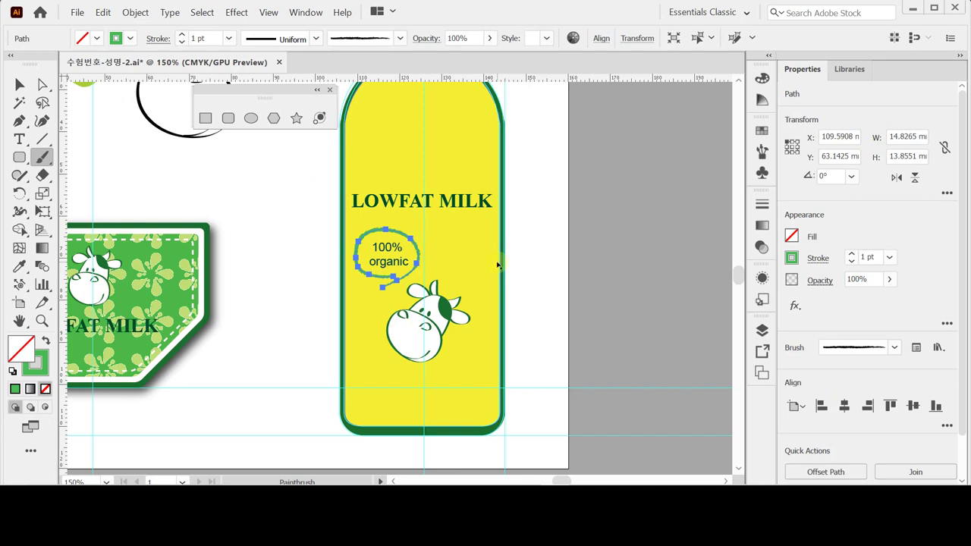
pyautogui.keyDown('ctrl'); pyautogui.keyDown('alt'); pyautogui.click(495, 262); pyautogui.keyUp('alt'); pyautogui.keyUp('ctrl')
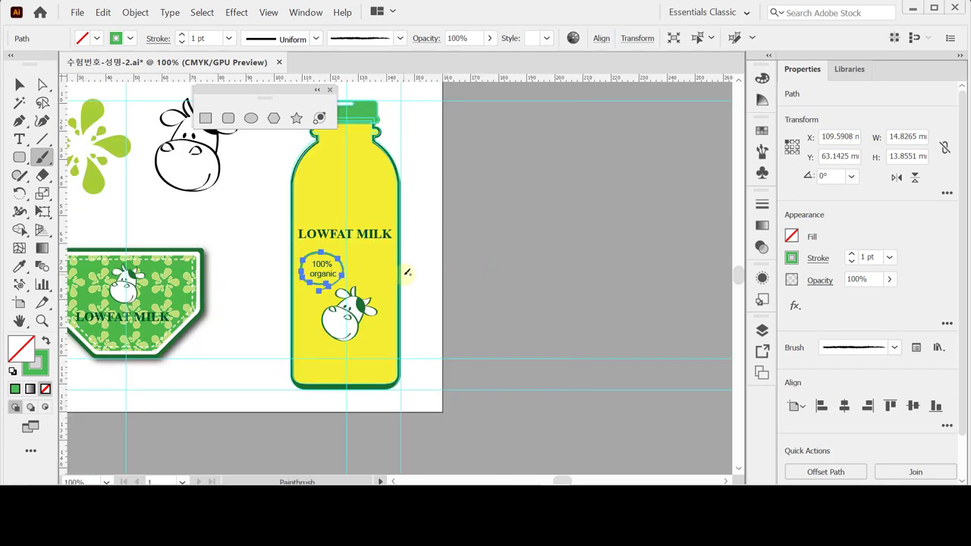
pyautogui.hotkey('ctrl', 'shift', 'a')
# - Paint a speech-bubble outline about 14.1 by 14.6 mm around the "100% organic" text and set its stroke weight to 1.5 pt
pyautogui.moveTo(328, 283)
pyautogui.mouseDown()
pyautogui.moveTo(311, 279)
pyautogui.moveTo(311, 254)
pyautogui.moveTo(334, 256)
pyautogui.moveTo(340, 279)
pyautogui.moveTo(328, 290)
pyautogui.moveTo(346, 292)
pyautogui.mouseUp()
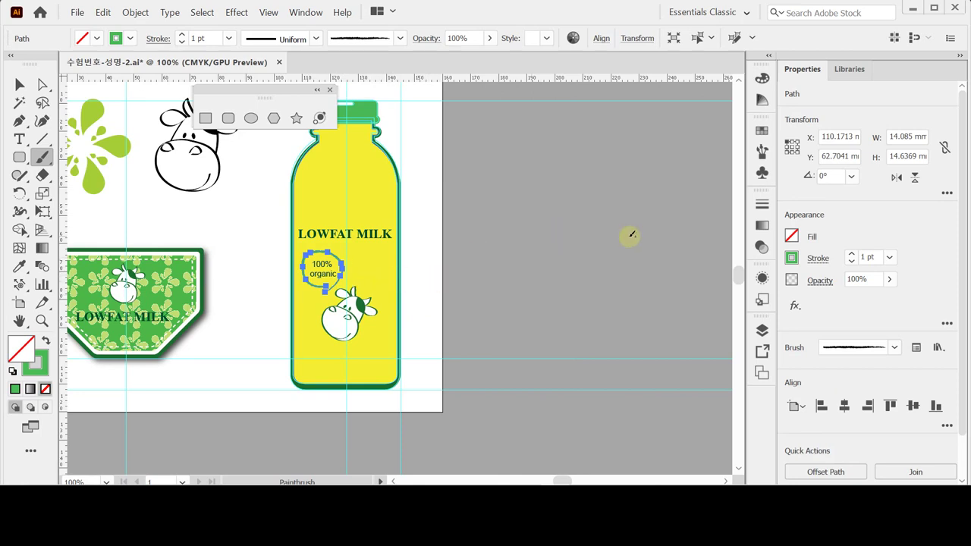
pyautogui.click(868, 257)
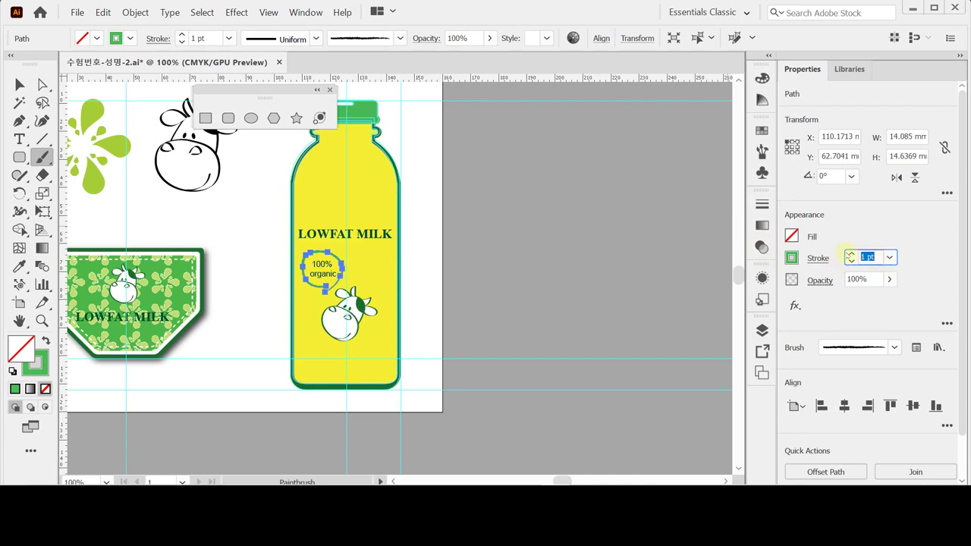
pyautogui.write('1.5')
pyautogui.press('Return')
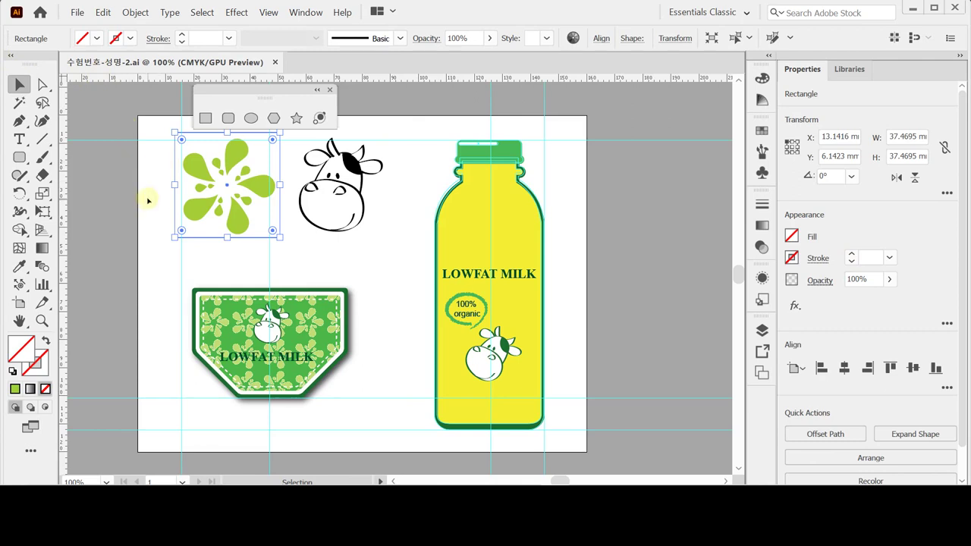
# - Delete the unfilled, unstroked square surrounding the green splash motif
pyautogui.click(157, 169)
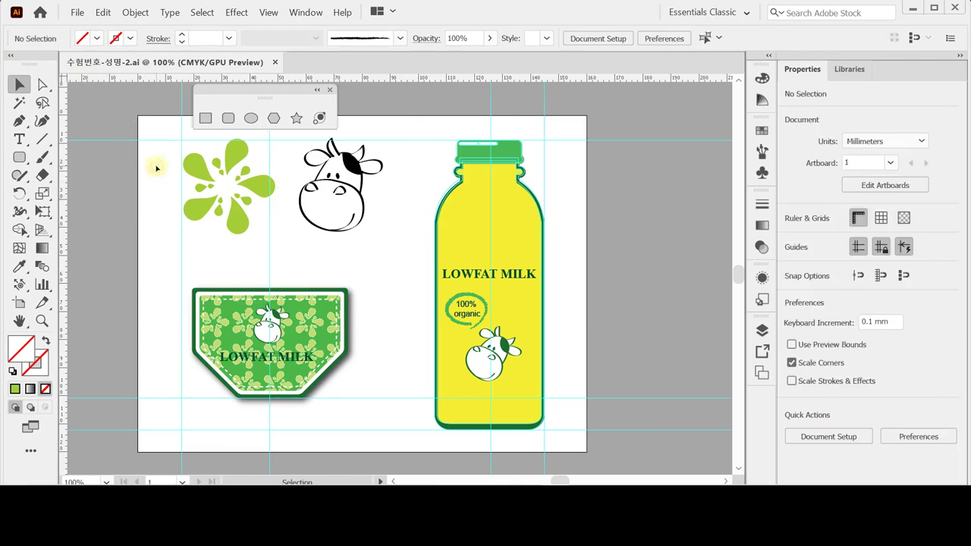
pyautogui.moveTo(168, 178); pyautogui.dragTo(186, 194)
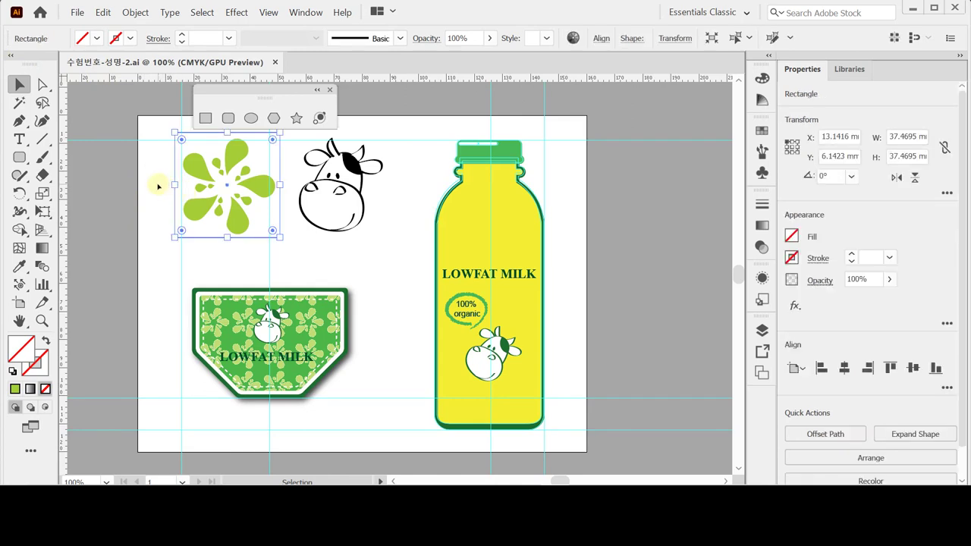
pyautogui.moveTo(158, 175); pyautogui.dragTo(178, 196)
pyautogui.click(172, 190)
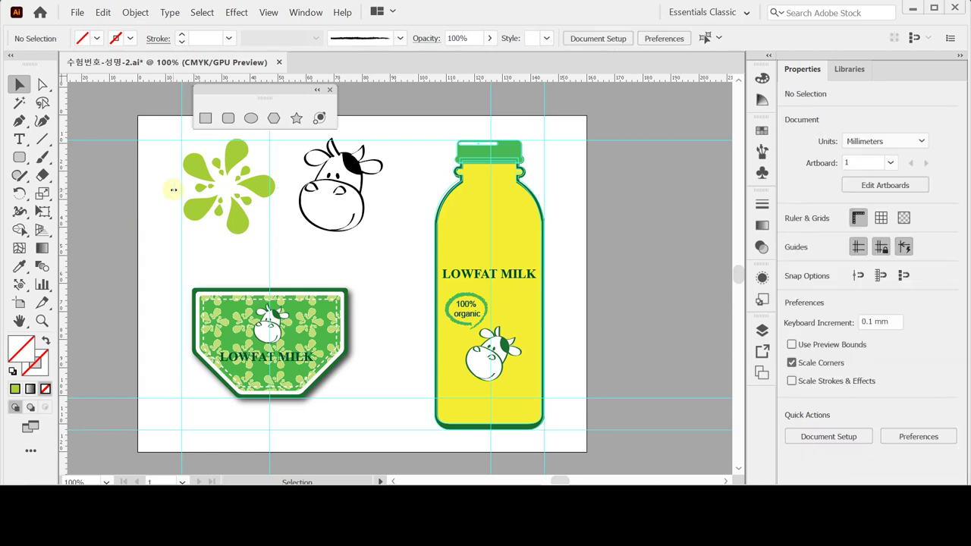
# - Copy the green splash motif and place the copy over the right shoulder of the yellow bottle
pyautogui.moveTo(165, 131); pyautogui.dragTo(267, 238)
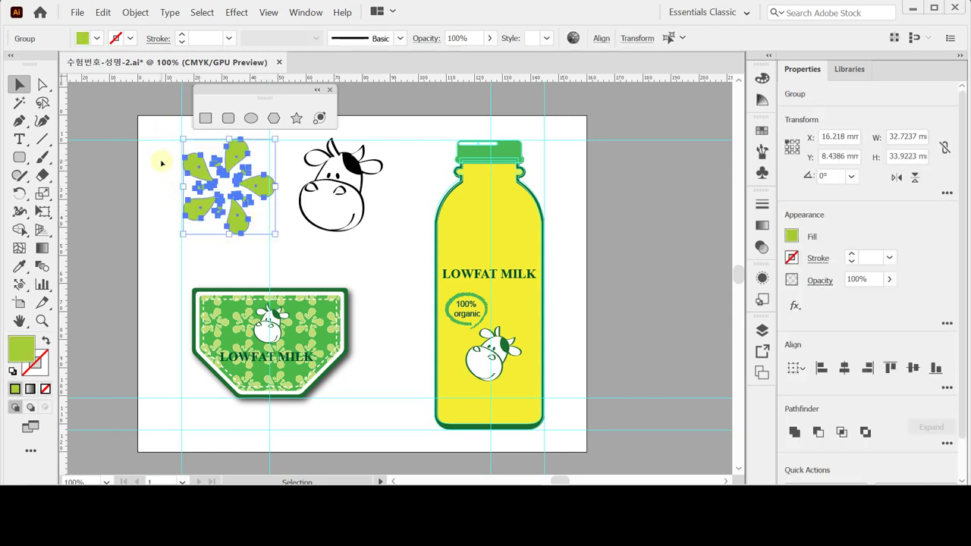
pyautogui.press('a')
pyautogui.press('v')
pyautogui.press('a')
pyautogui.press('v')
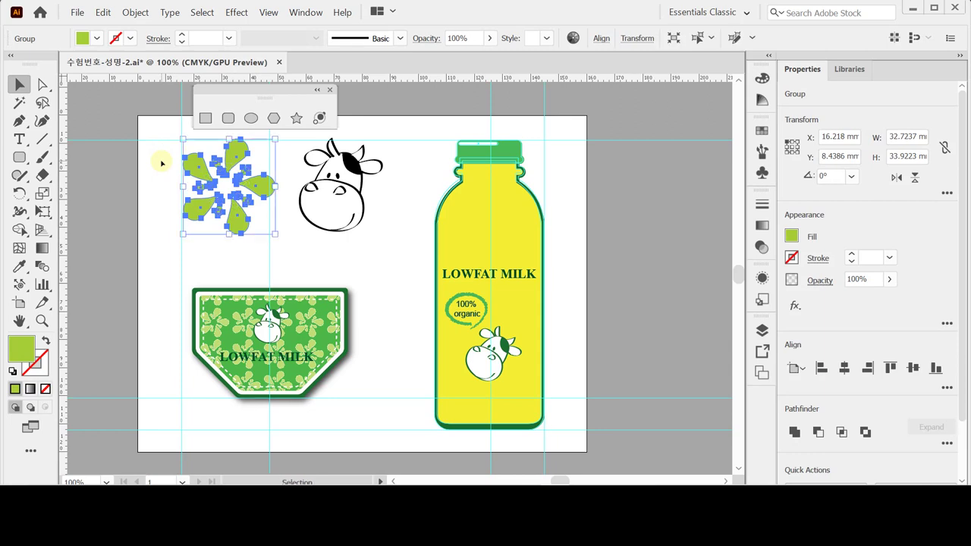
pyautogui.press('a')
pyautogui.press('v')
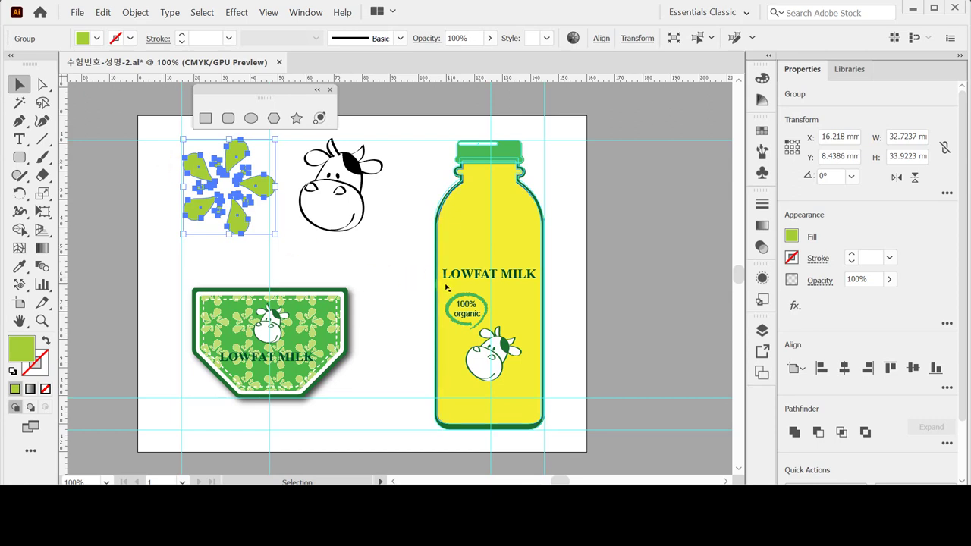
pyautogui.moveTo(467, 288); pyautogui.dragTo(311, 273)
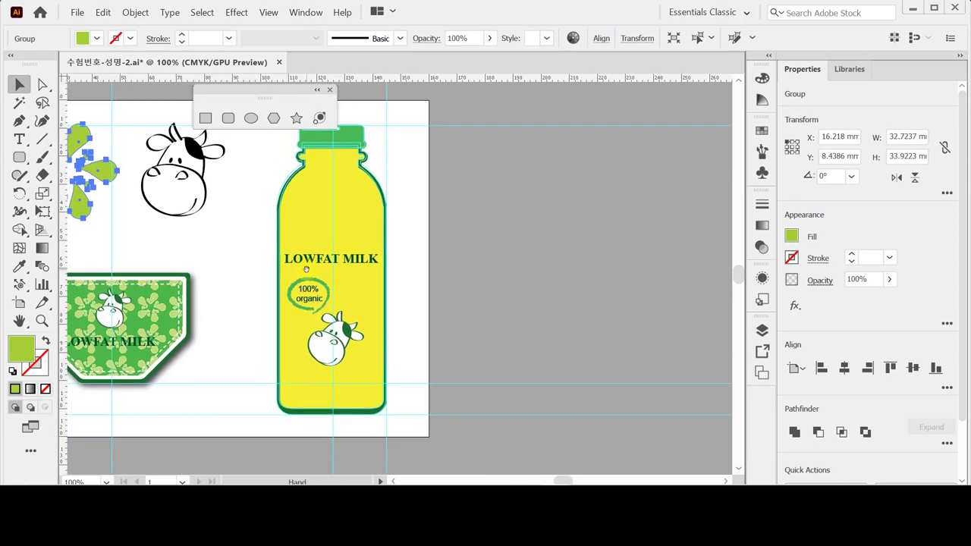
pyautogui.hotkey('ctrl', 'v')
pyautogui.moveTo(400, 263); pyautogui.dragTo(385, 183)
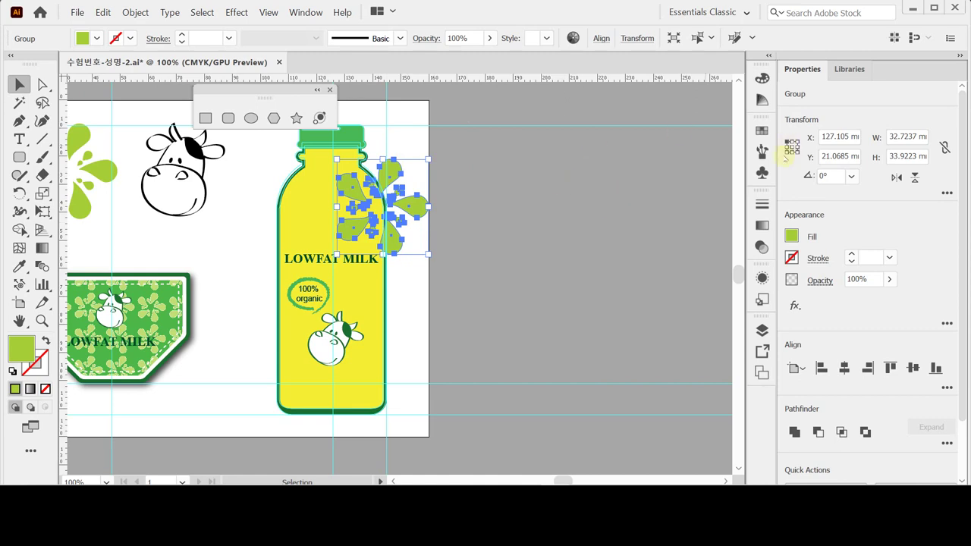
# - Set the fill of the splash copy on the bottle's right shoulder to C 70, M 0, Y 100, K 0
pyautogui.click(791, 236)
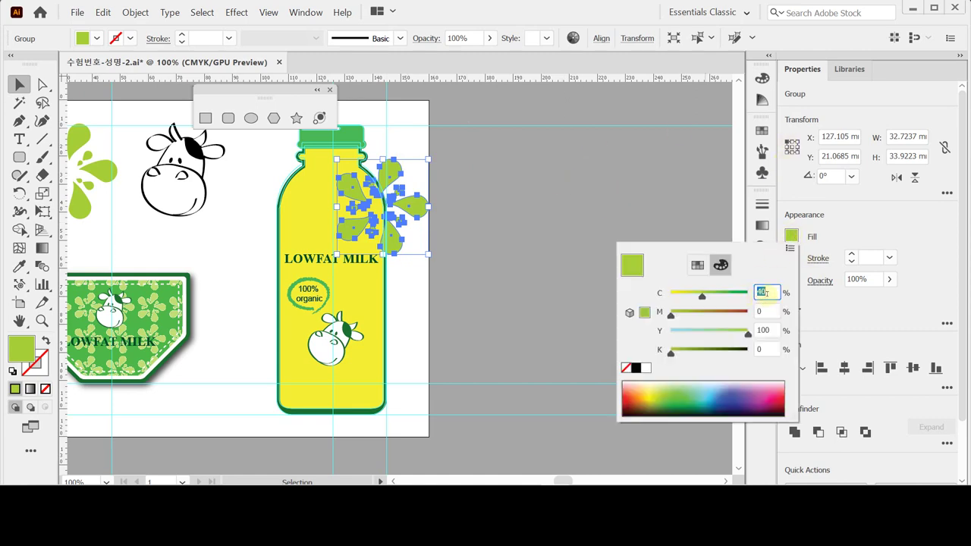
pyautogui.write('70')
pyautogui.press('Tab')
pyautogui.press('Tab')
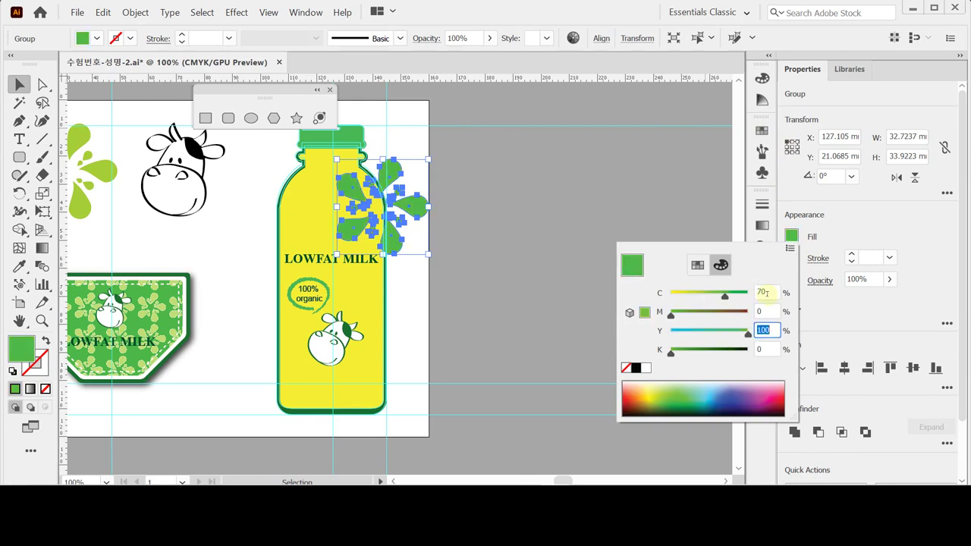
pyautogui.press('Return')
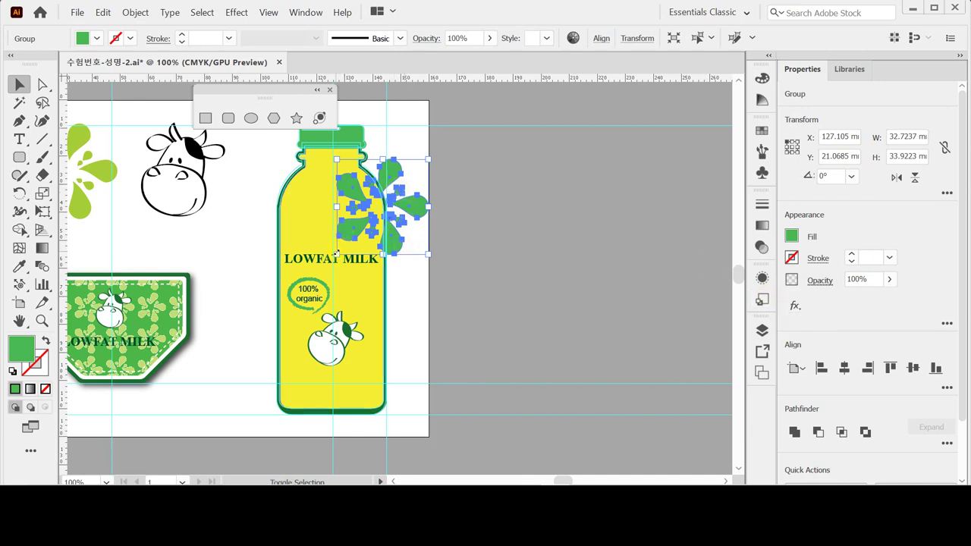
# - Resize the shoulder splash to about 29.1 by 30.2 mm and shift it slightly left over the bottle's edge
pyautogui.moveTo(336, 252); pyautogui.dragTo(350, 239)
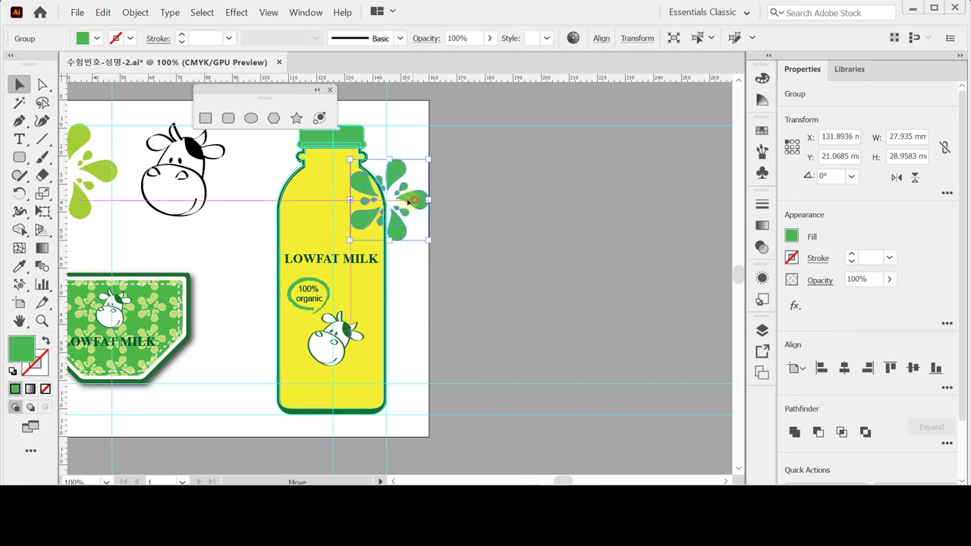
pyautogui.moveTo(404, 202); pyautogui.dragTo(406, 201)
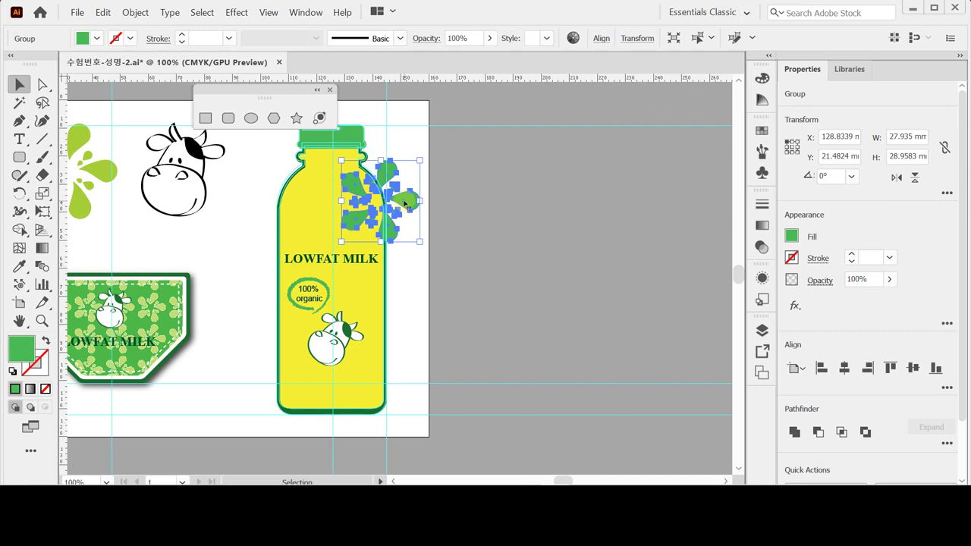
pyautogui.moveTo(406, 201); pyautogui.dragTo(402, 203)
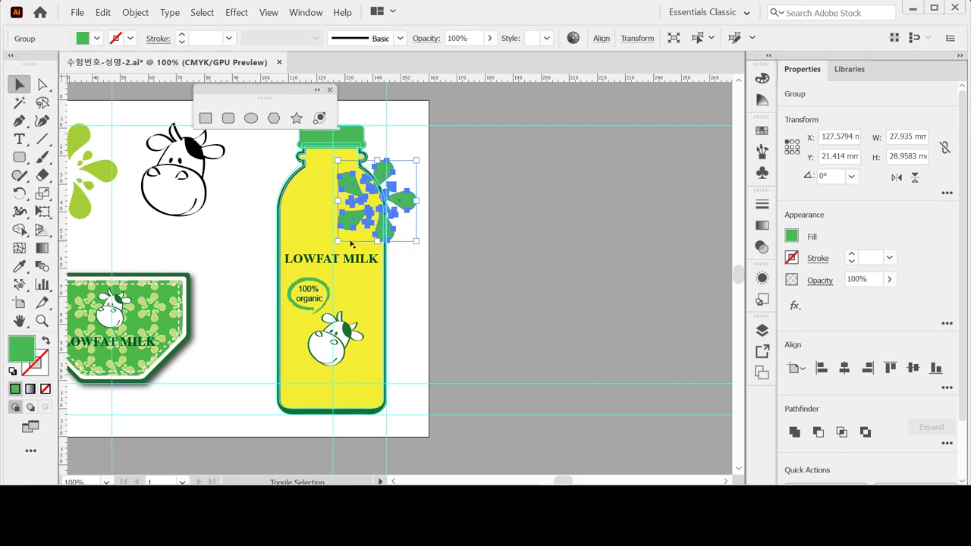
pyautogui.moveTo(416, 241); pyautogui.dragTo(419, 243)
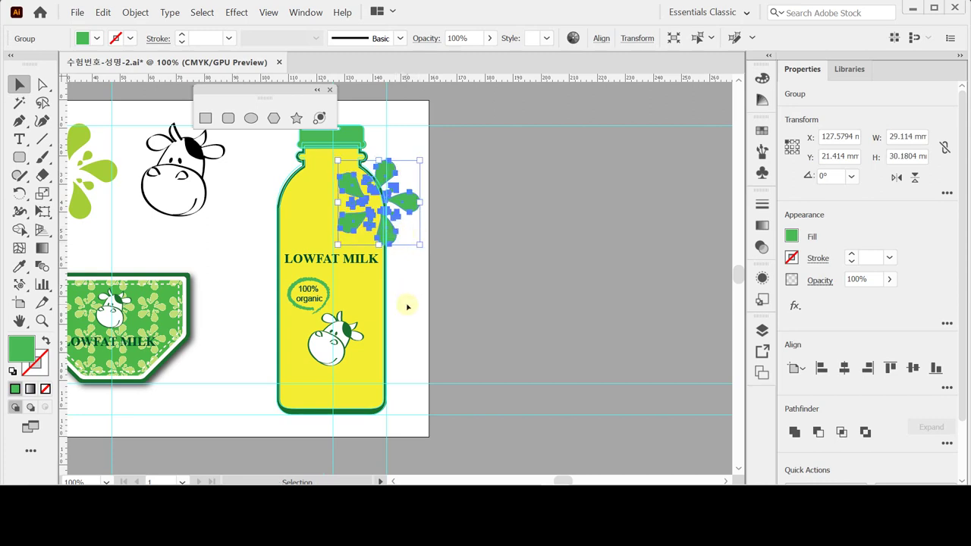
# - Paste another light green splash at the bottle's lower-left corner and shrink it to about 18.7 by 19.4 mm
pyautogui.press('a')
pyautogui.hotkey('ctrl', 'v')
pyautogui.moveTo(407, 306); pyautogui.dragTo(281, 414)
pyautogui.moveTo(319, 339); pyautogui.dragTo(293, 366)
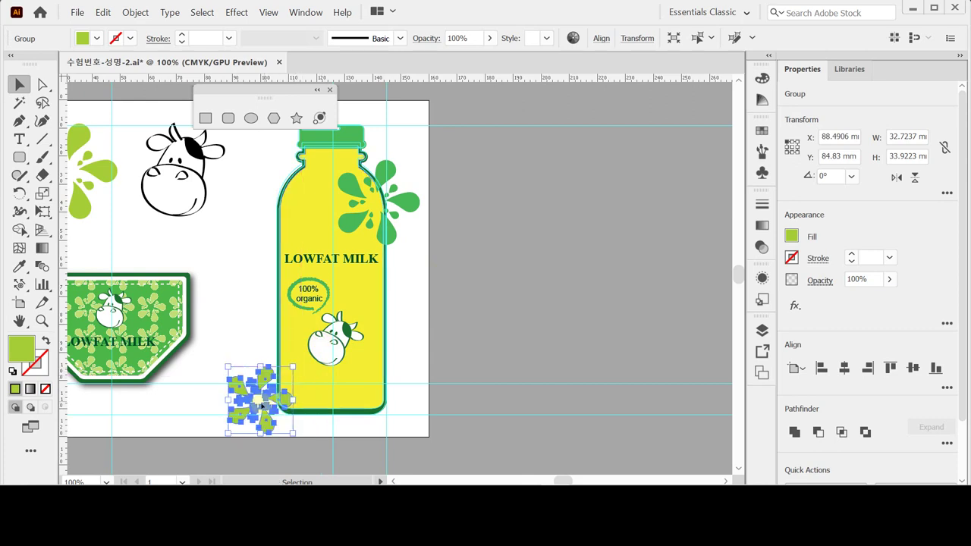
pyautogui.moveTo(262, 405); pyautogui.dragTo(285, 402)
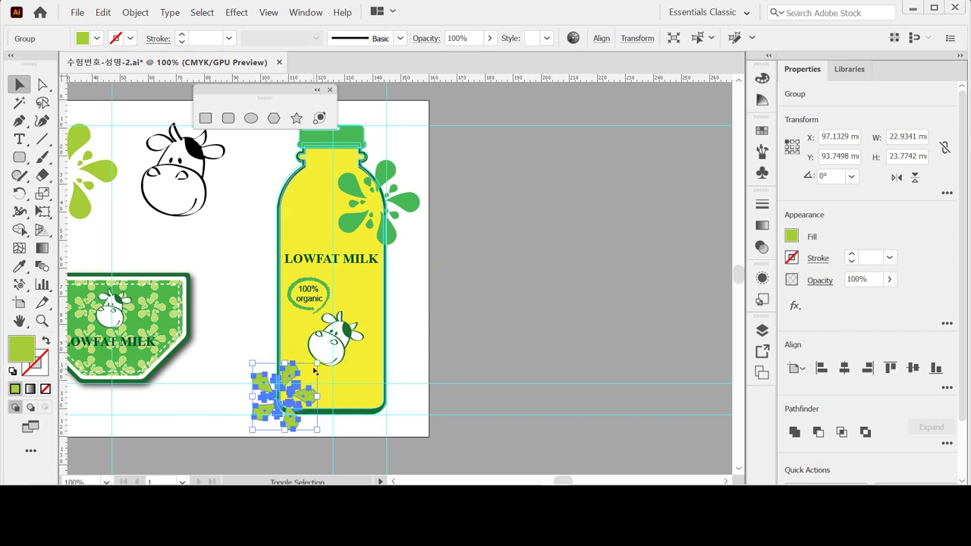
pyautogui.moveTo(317, 364); pyautogui.dragTo(310, 373)
pyautogui.hotkey('ctrl', '=')
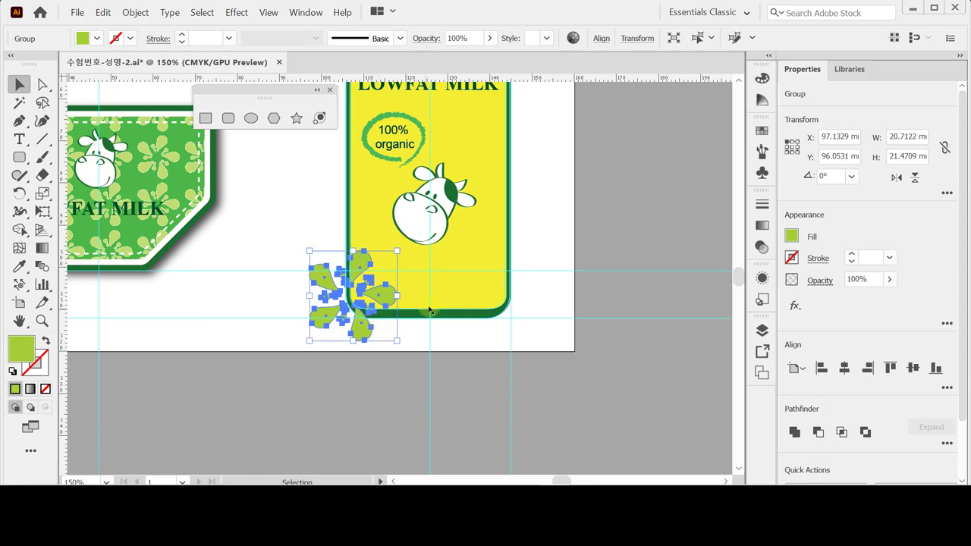
pyautogui.moveTo(396, 251); pyautogui.dragTo(391, 259)
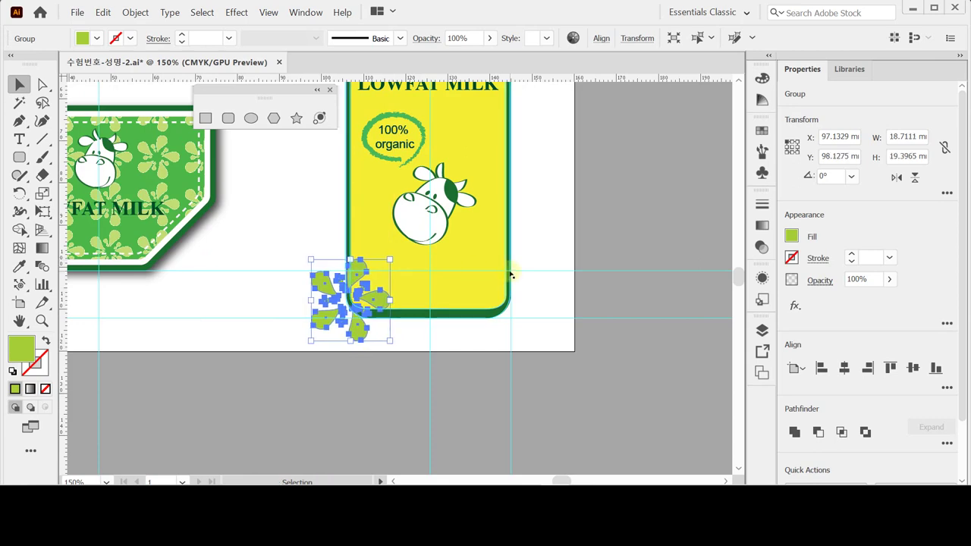
# - Nudge the light green splash over the bottle's lower-left corner to about X 100.5 mm, Y 97.3 mm
pyautogui.press('Right')
pyautogui.press('Right')
pyautogui.press('Right')
pyautogui.press('Right')
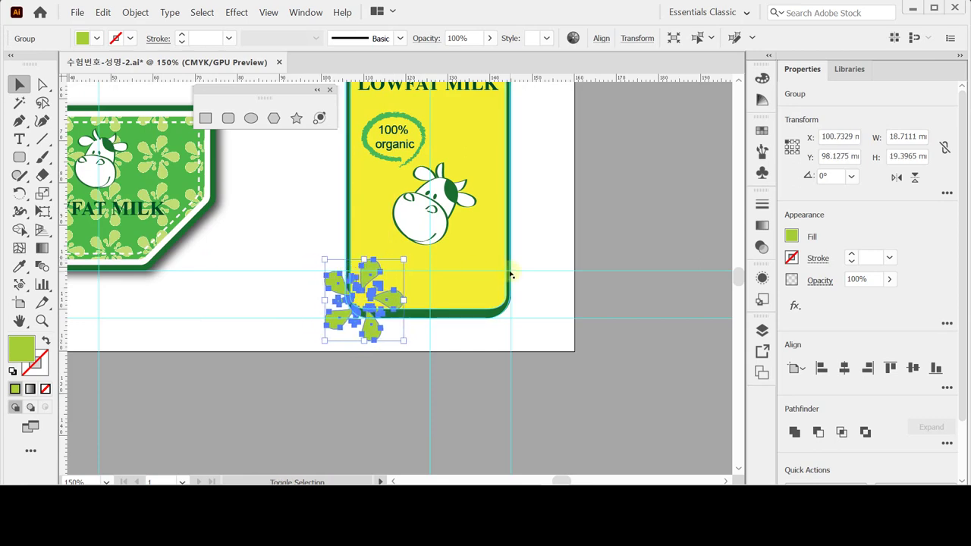
pyautogui.press('Up')
pyautogui.press('Up')
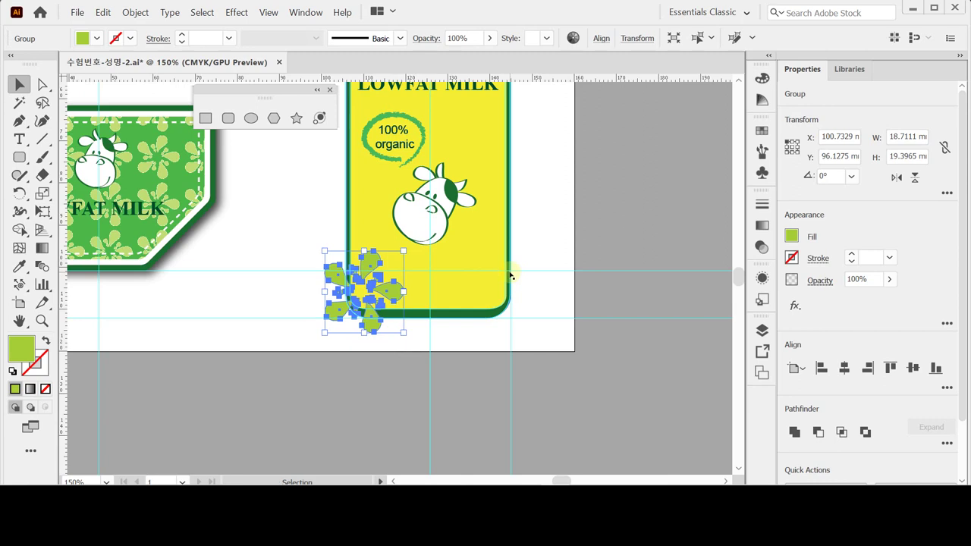
pyautogui.press('Left')
pyautogui.press('Left')
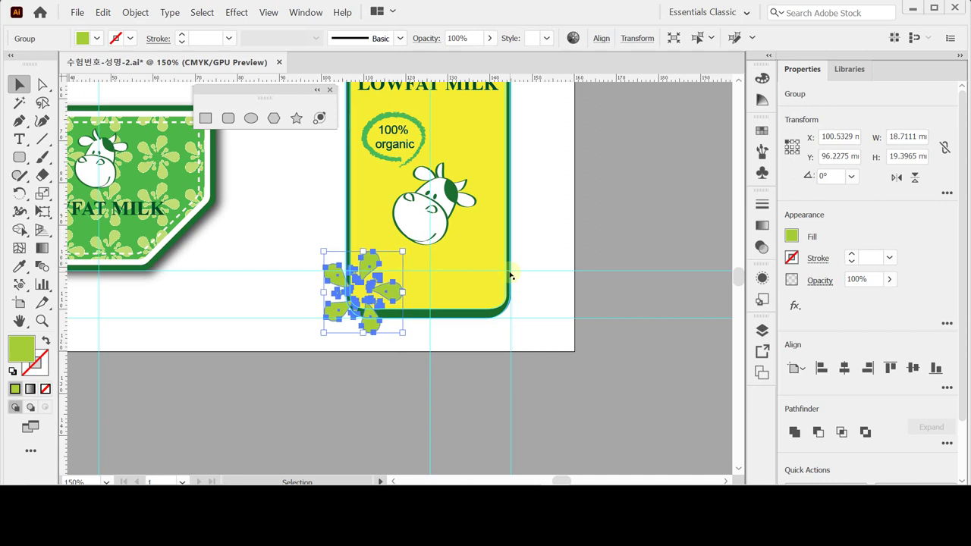
pyautogui.press('Left')
pyautogui.press('Right')
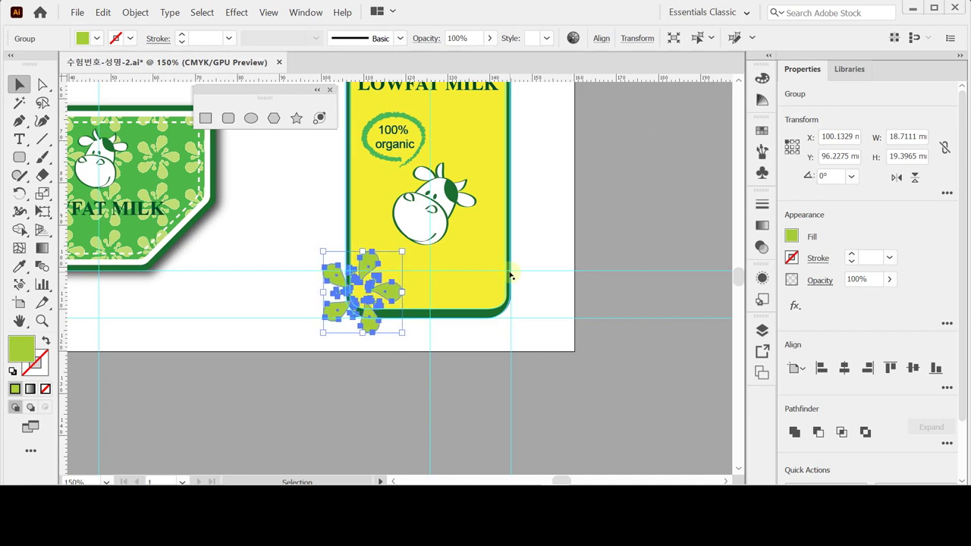
pyautogui.press('Right')
pyautogui.press('Down')
pyautogui.hotkey('shift', 'Down')
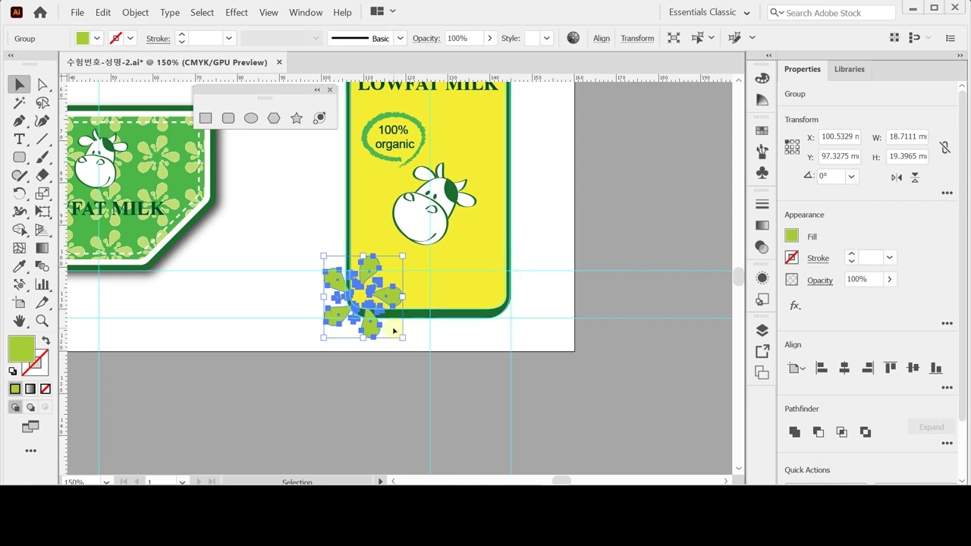
# - Save the document with both splash motifs placed on the bottle
pyautogui.press('a')
pyautogui.press('z')
pyautogui.click(451, 262)
pyautogui.click(450, 260)
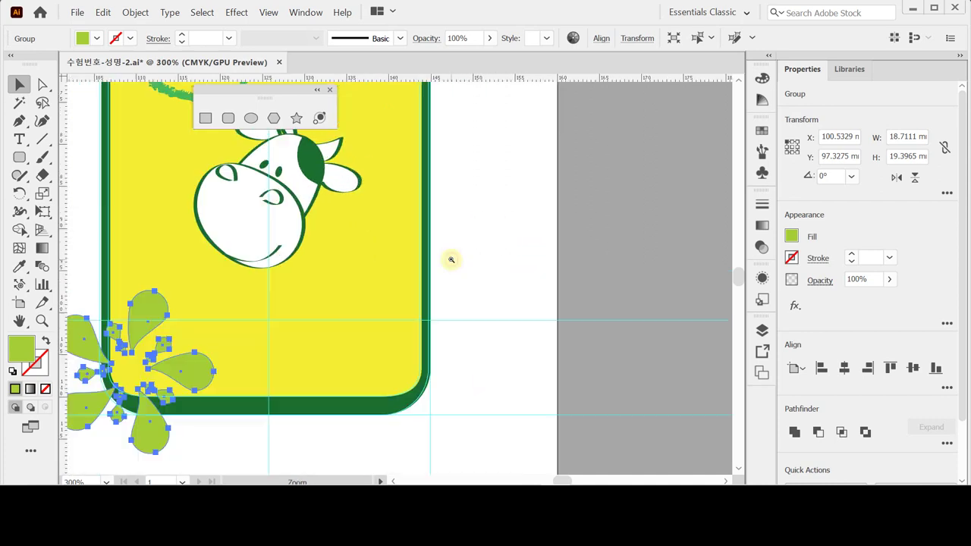
pyautogui.hotkey('ctrl', '-')
pyautogui.hotkey('ctrl', '-')
pyautogui.hotkey('ctrl', '-')
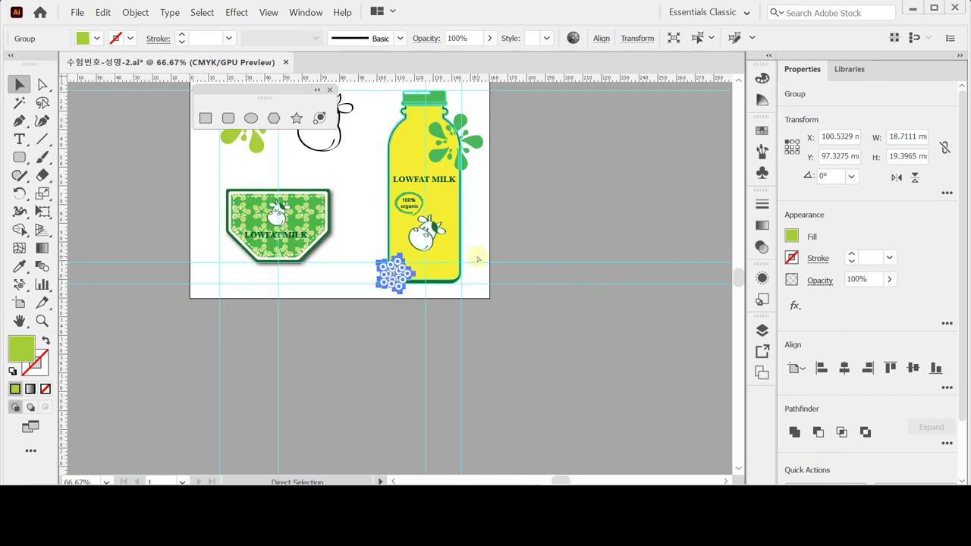
pyautogui.press('v')
pyautogui.hotkey('ctrl', 's')
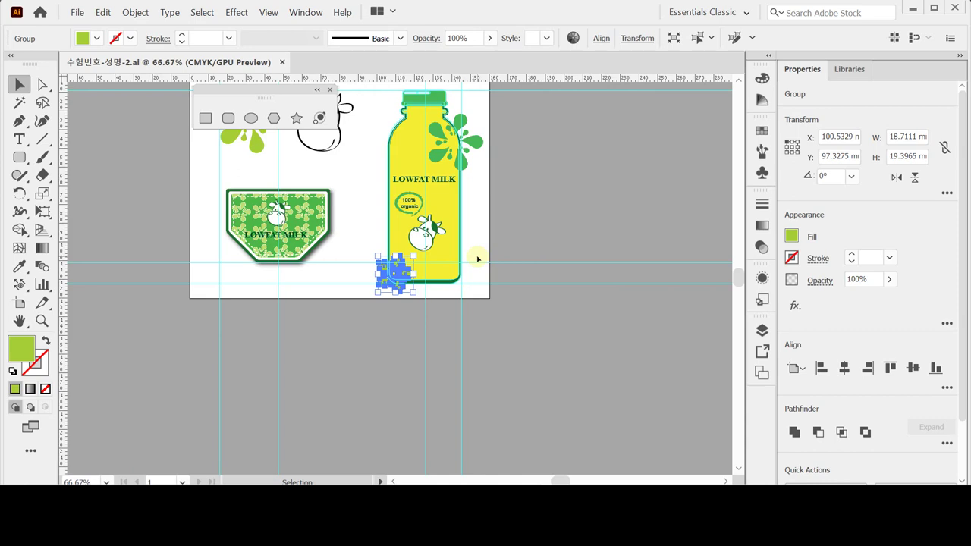
# - Bring the yellow inner bottle shape to the front of all the artwork
pyautogui.click(127, 151)
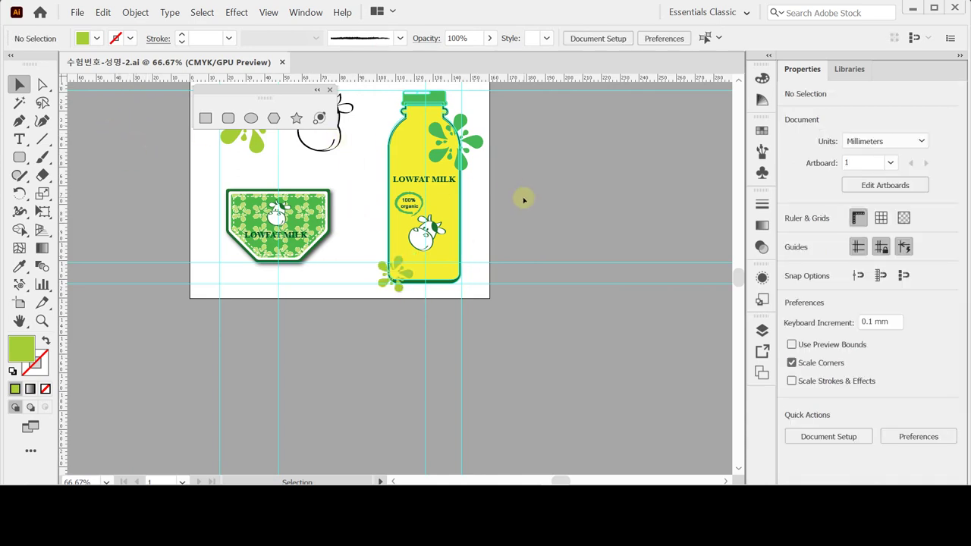
pyautogui.click(455, 214)
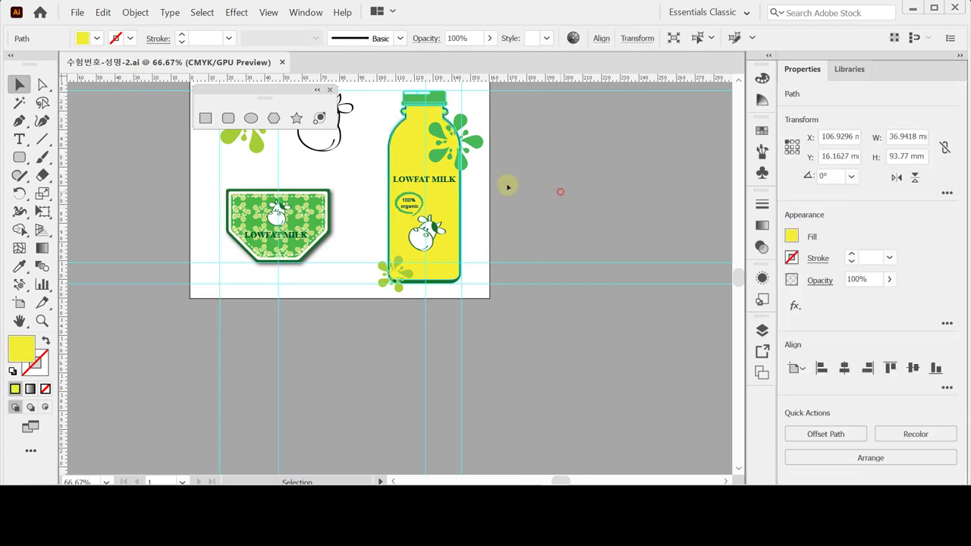
pyautogui.click(455, 205)
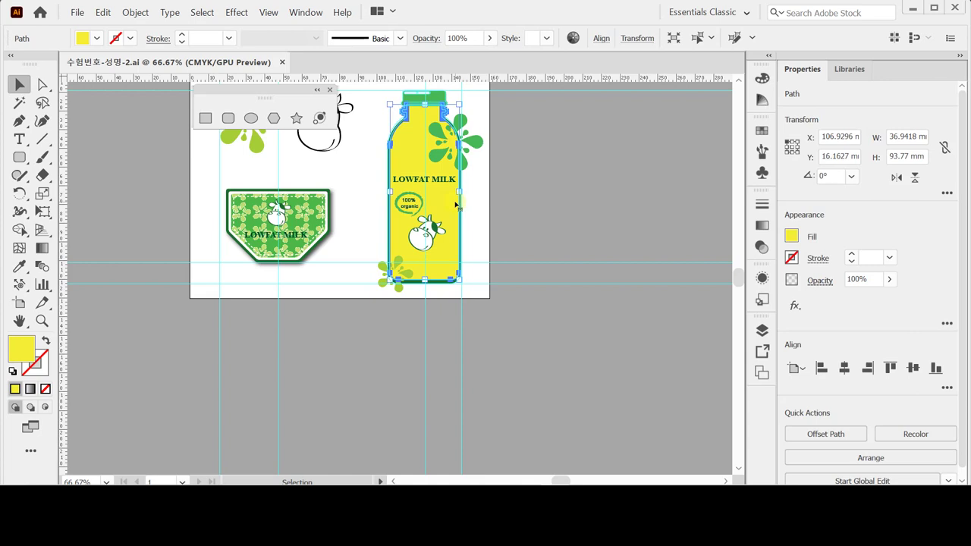
pyautogui.rightClick(456, 205)
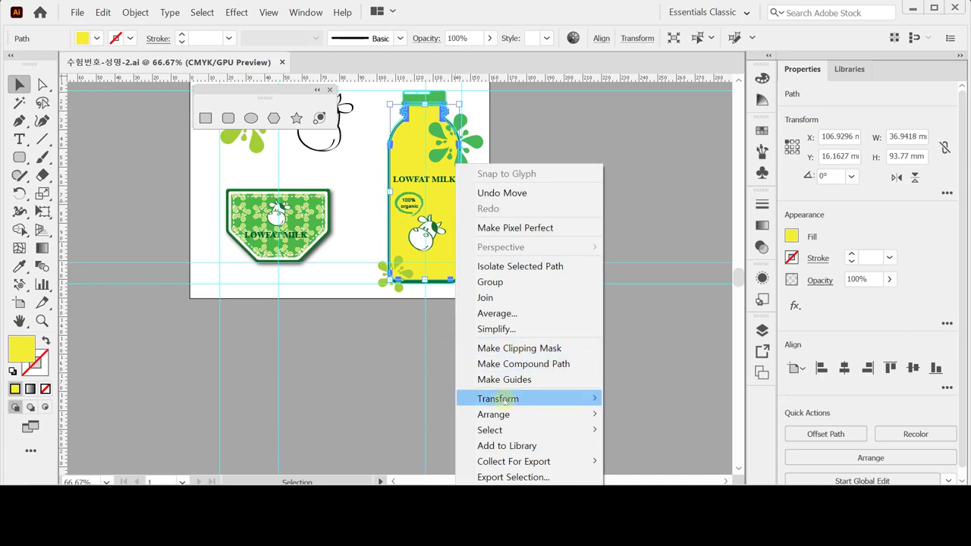
pyautogui.moveTo(502, 414)
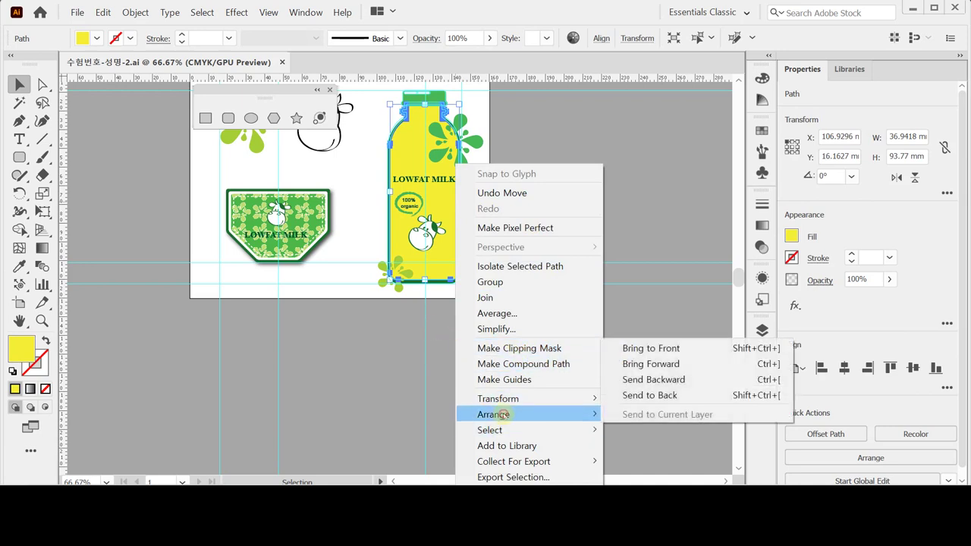
pyautogui.click(654, 348)
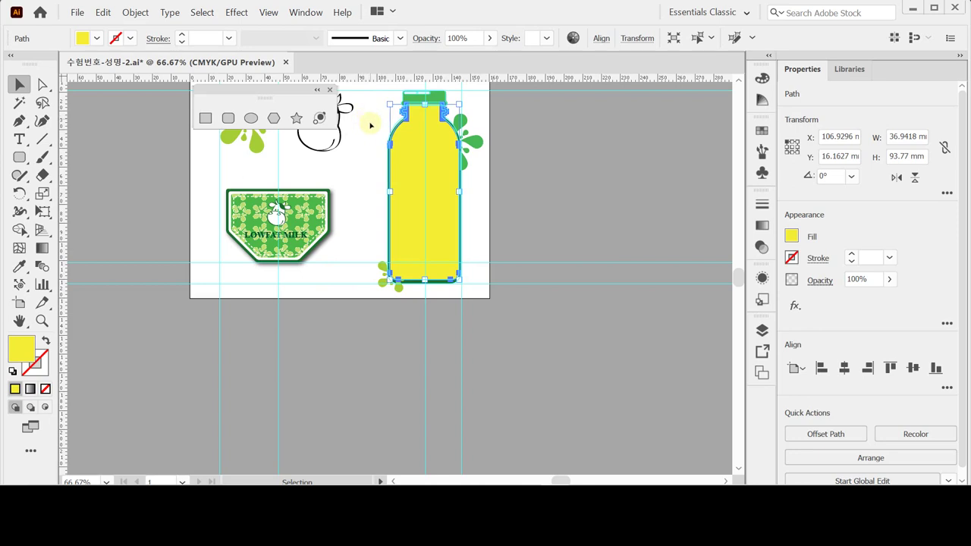
# - Make a clipping mask from the yellow bottle shape and its decorations, leaving the dark green outer bottle out of the selection
pyautogui.moveTo(370, 122); pyautogui.dragTo(489, 294)
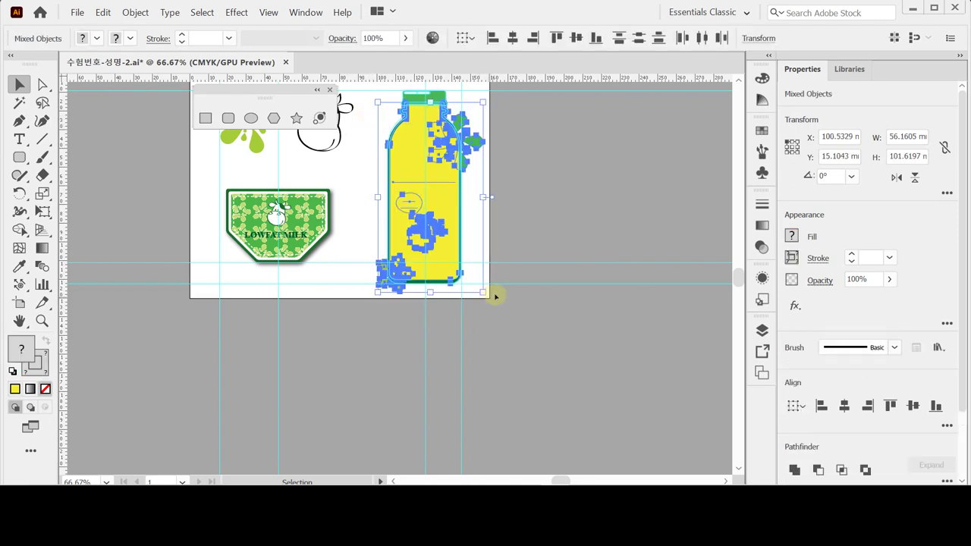
pyautogui.click(472, 226)
pyautogui.click(427, 215)
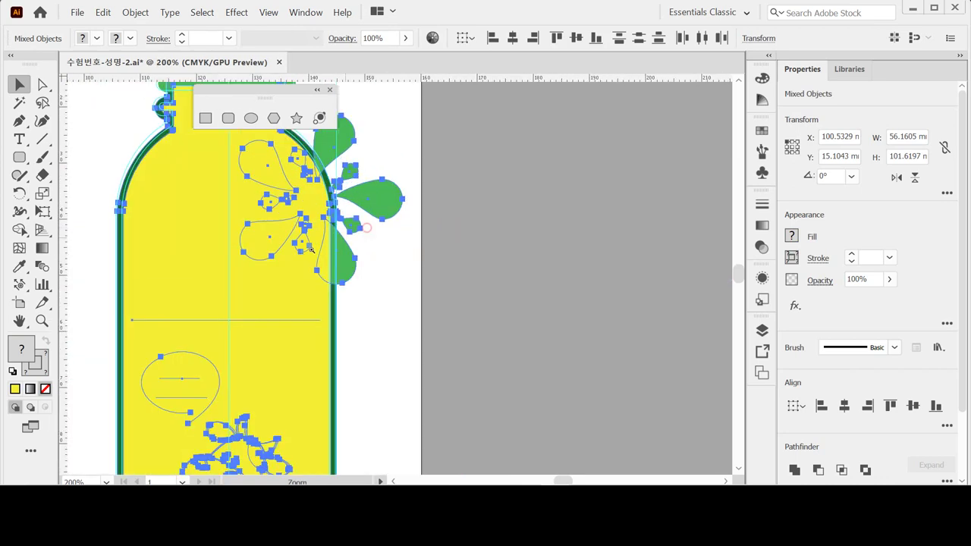
pyautogui.keyDown('shift'); pyautogui.click(336, 311); pyautogui.keyUp('shift')
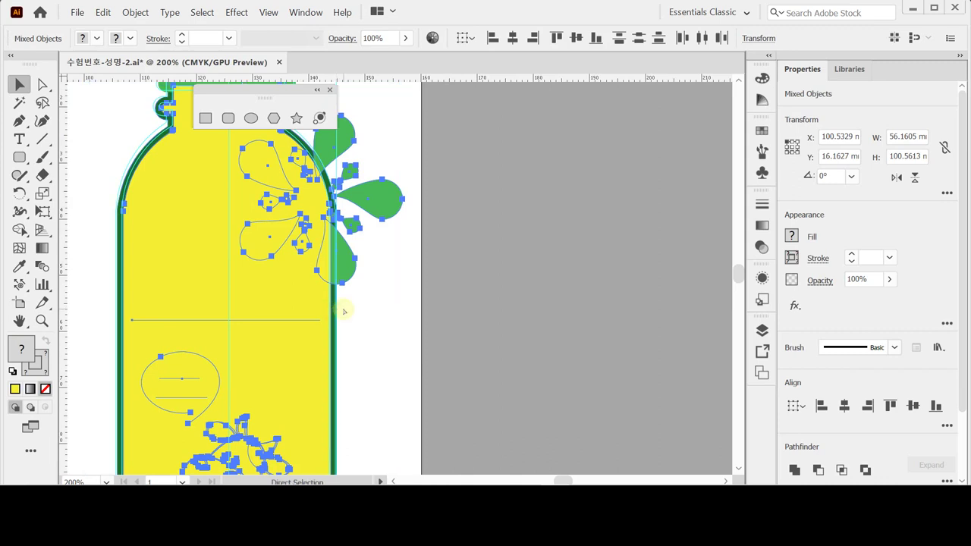
pyautogui.keyDown('ctrl'); pyautogui.keyDown('alt'); pyautogui.click(344, 309); pyautogui.keyUp('alt'); pyautogui.keyUp('ctrl')
pyautogui.hotkey('ctrl', '-')
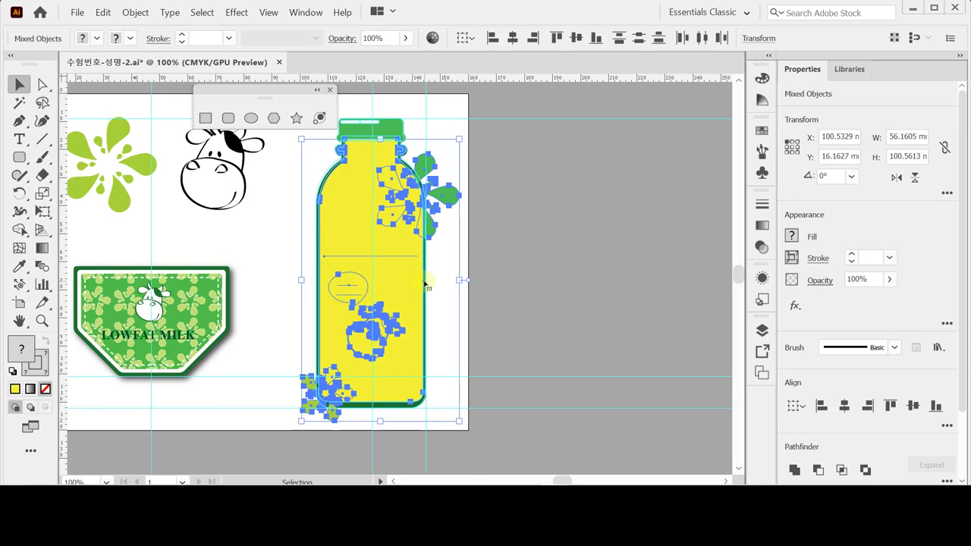
pyautogui.rightClick(398, 267)
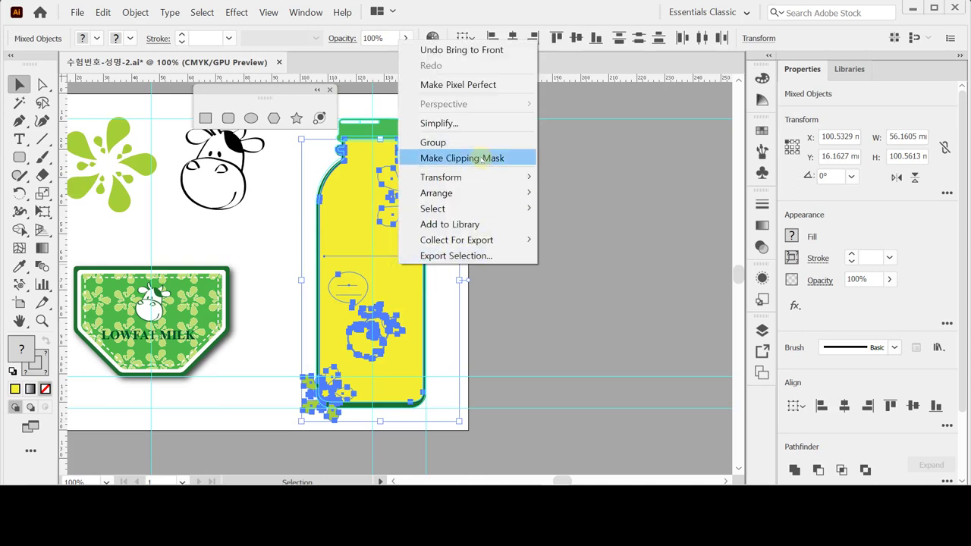
pyautogui.click(484, 158)
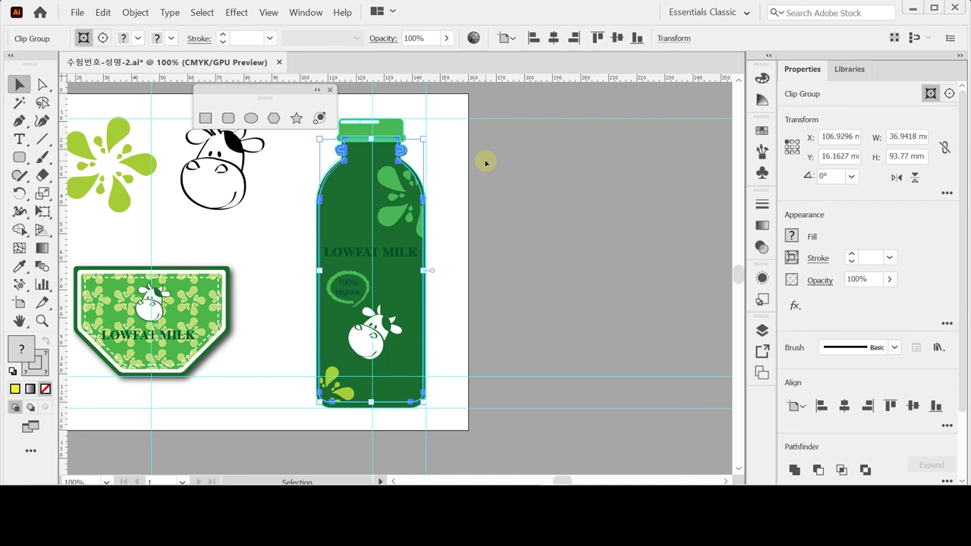
# - Examine the dark green outer bottle shape in isolation mode and return to the full artwork
pyautogui.hotkey('ctrl', 'shift', 'a')
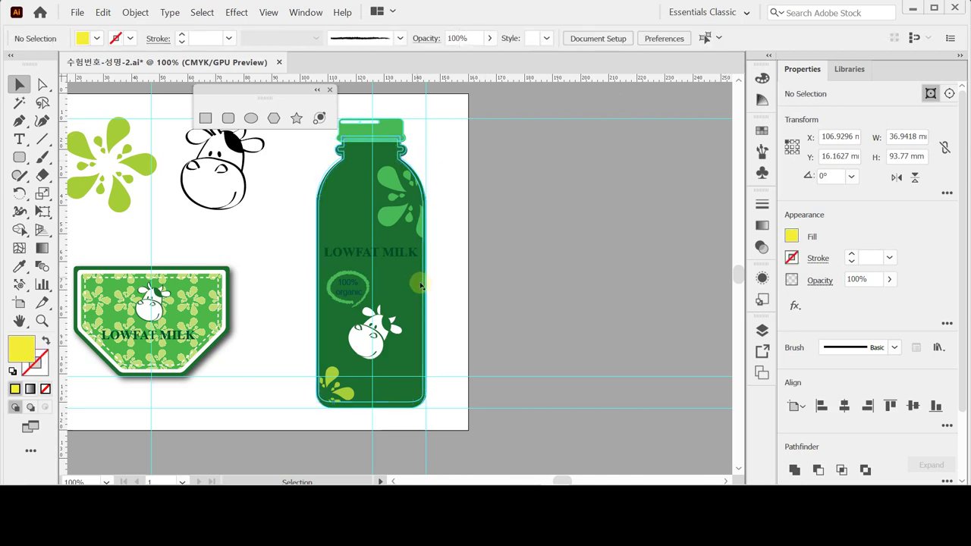
pyautogui.click(421, 286)
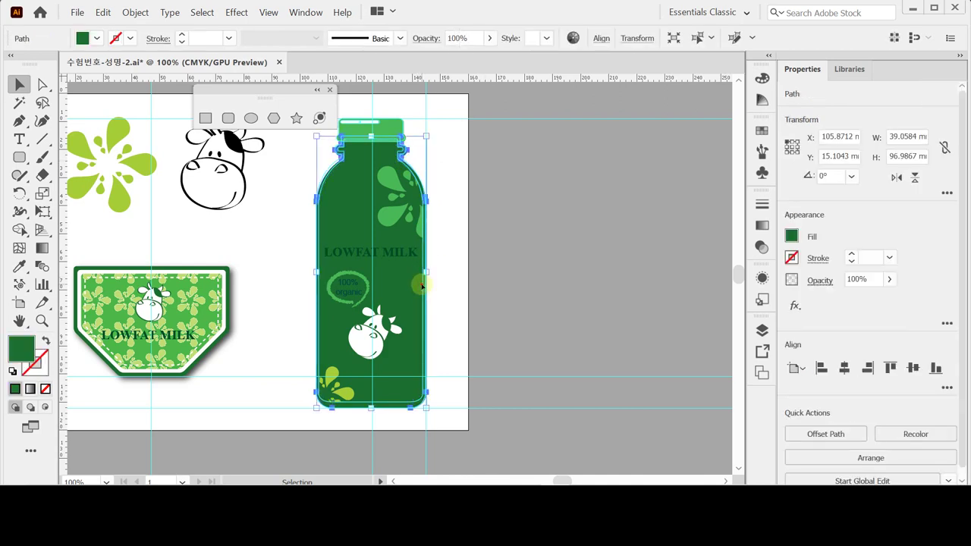
pyautogui.doubleClick(421, 285)
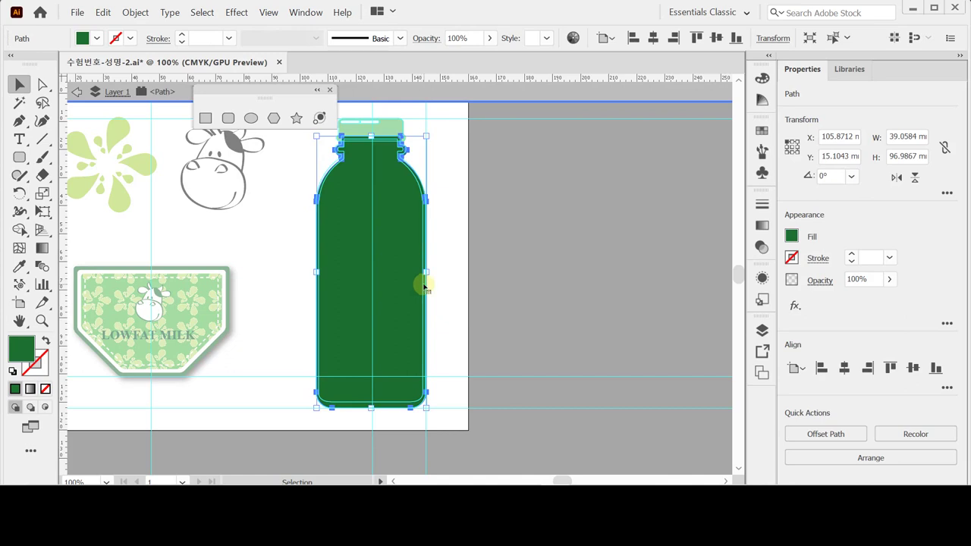
pyautogui.doubleClick(494, 228)
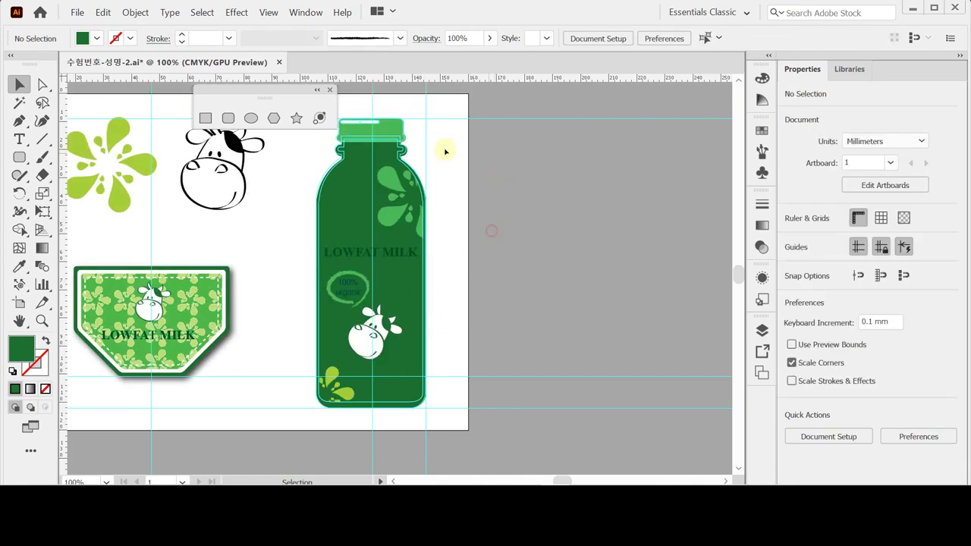
# - Inspect the dark green outer bottle shape in isolation mode, return to the full artwork and save the document
pyautogui.doubleClick(405, 161)
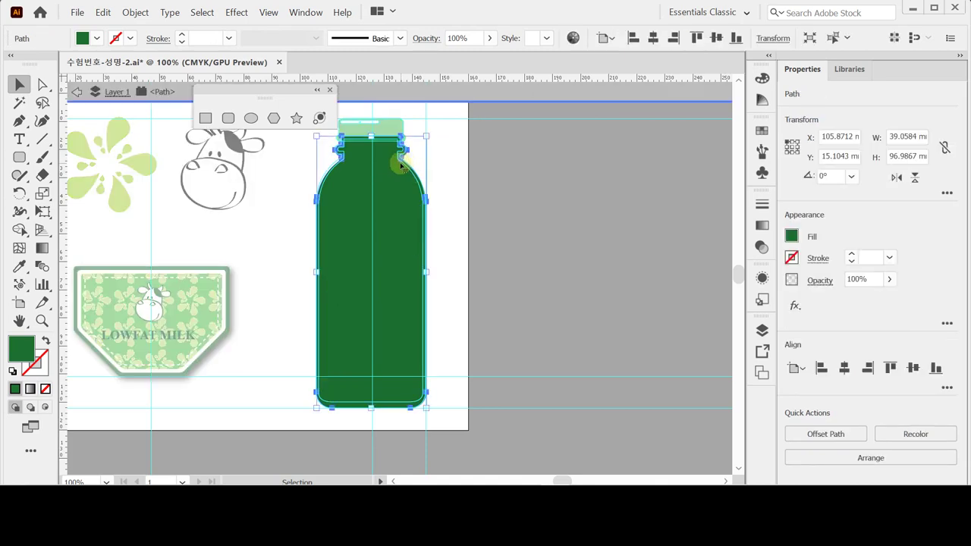
pyautogui.doubleClick(244, 207)
pyautogui.click(385, 202)
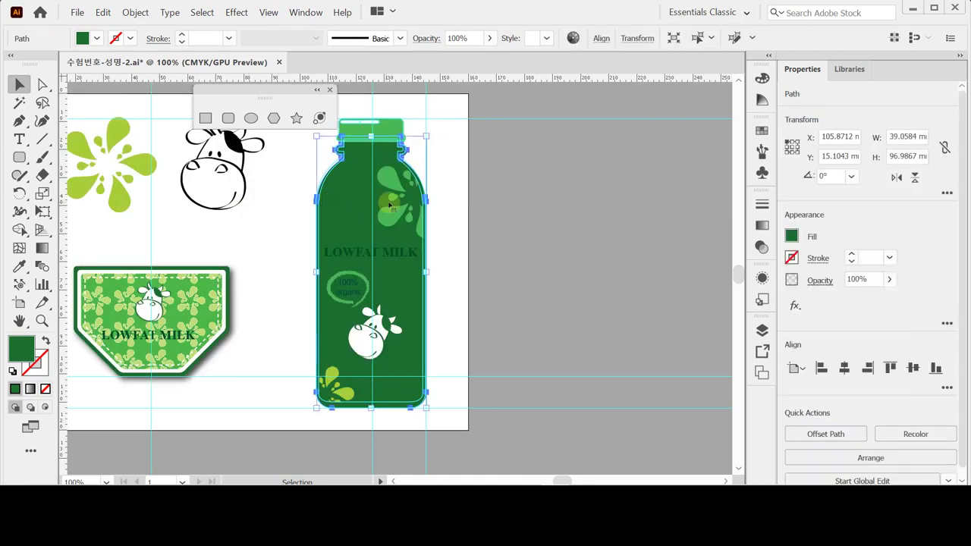
pyautogui.doubleClick(393, 206)
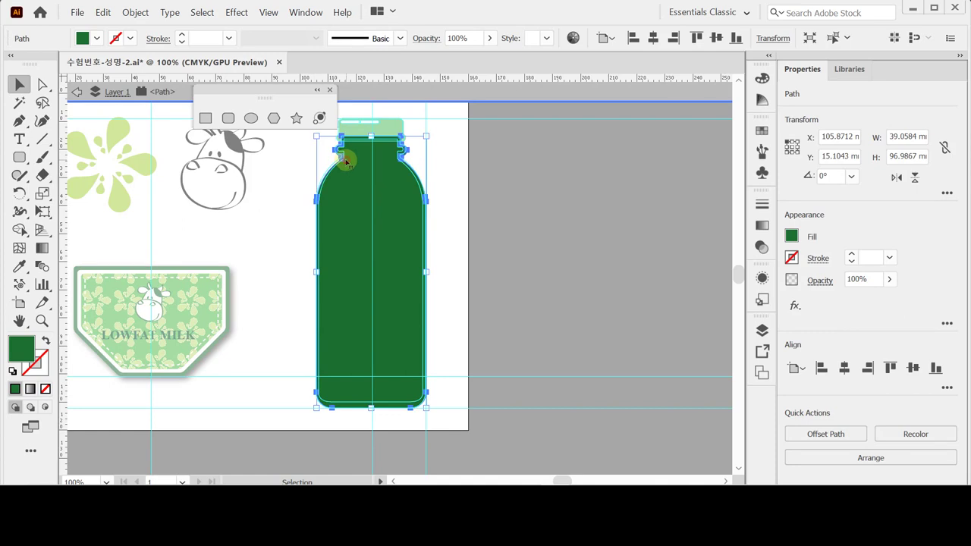
pyautogui.doubleClick(494, 259)
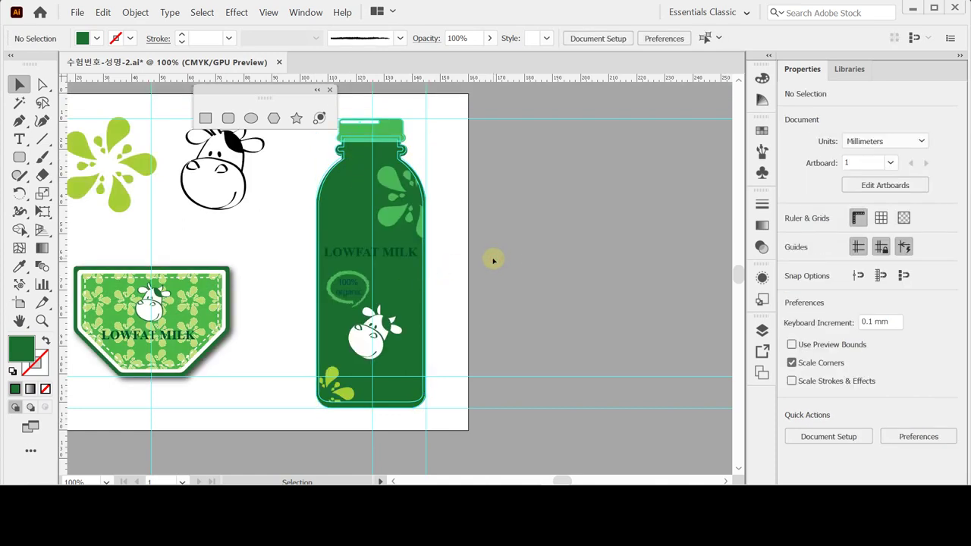
pyautogui.press('ctrl')
pyautogui.hotkey('ctrl', 's')
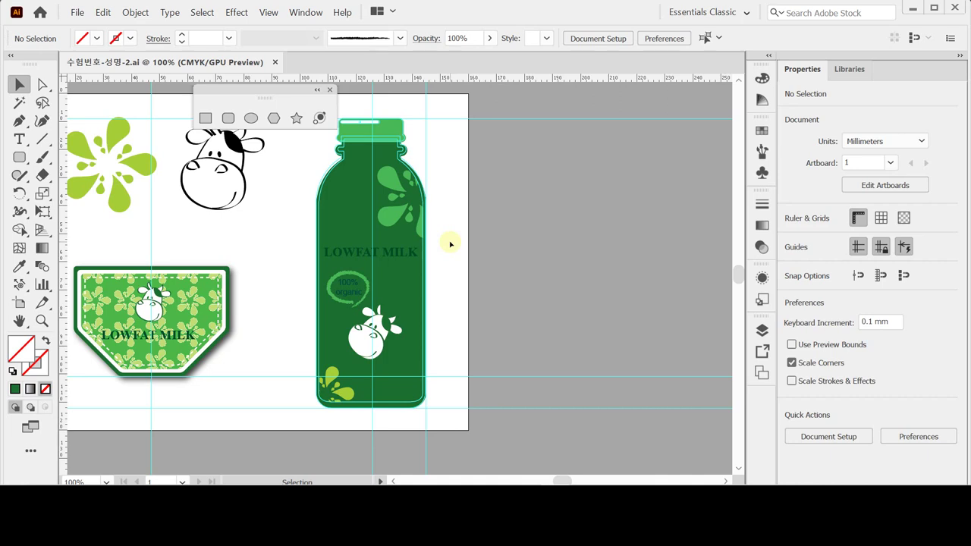
# - Isolate the bottle's clip group and fill its clipping path with a linear gradient
pyautogui.click(385, 182)
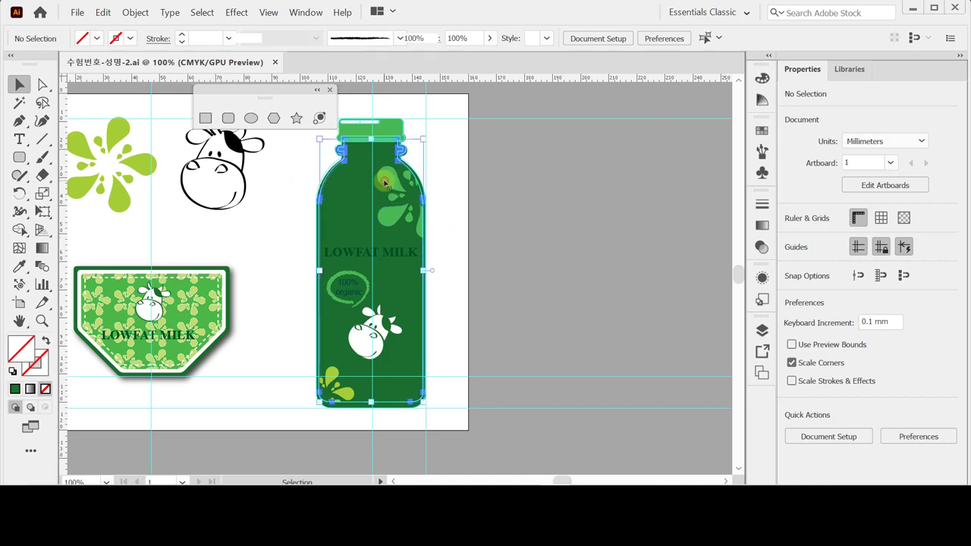
pyautogui.doubleClick(385, 182)
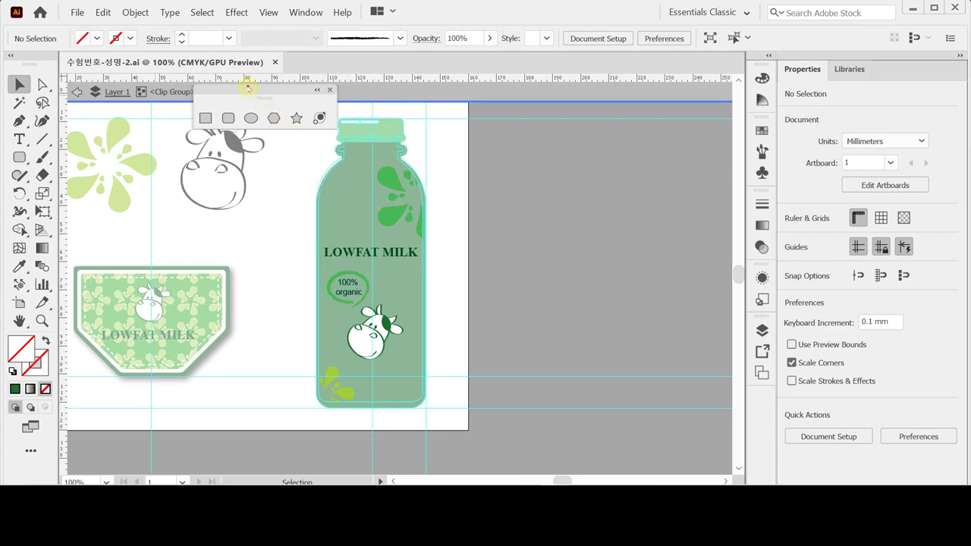
pyautogui.moveTo(250, 90); pyautogui.dragTo(246, 111)
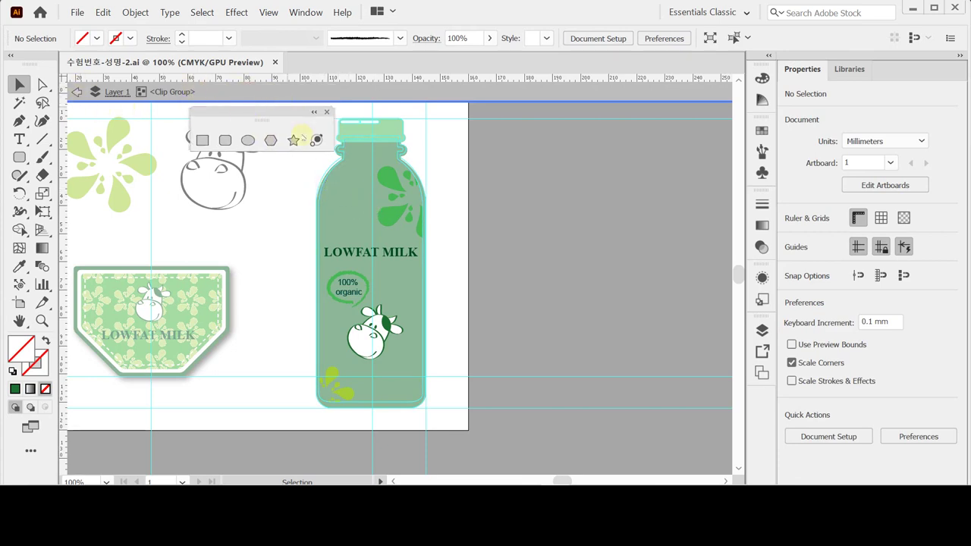
pyautogui.click(324, 185)
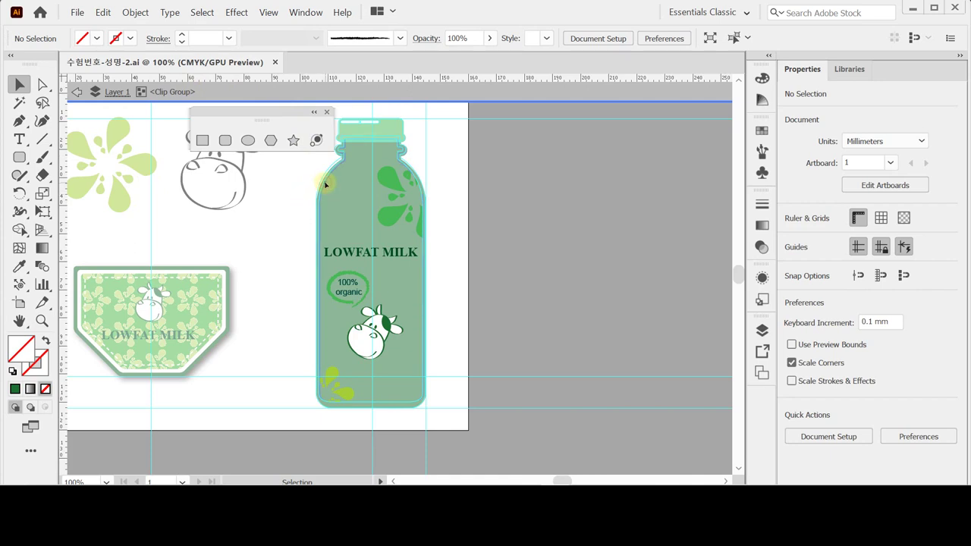
pyautogui.click(320, 326)
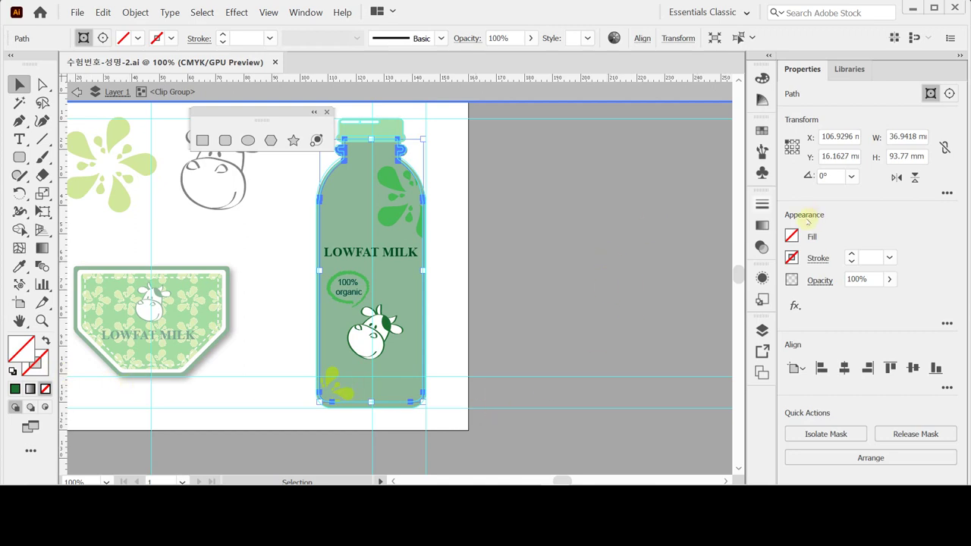
pyautogui.click(761, 226)
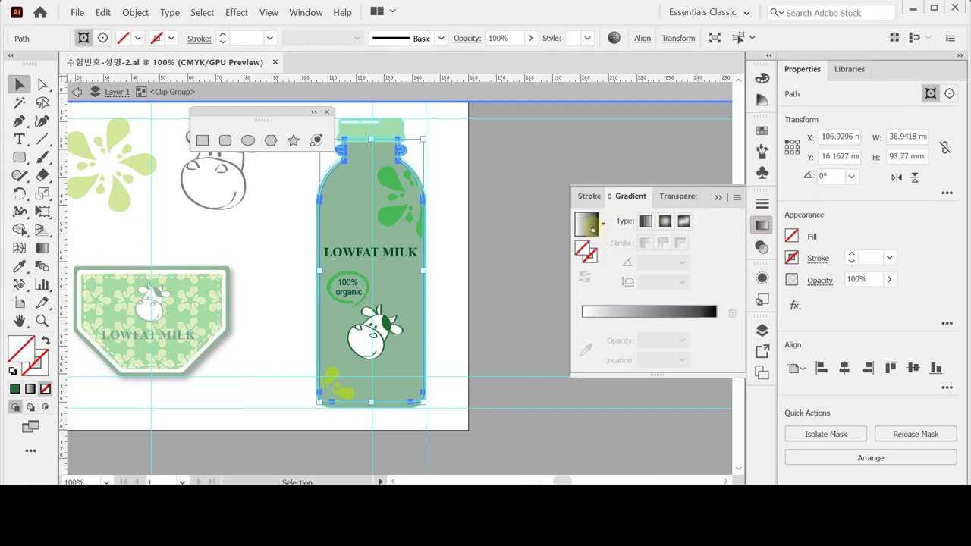
pyautogui.click(645, 222)
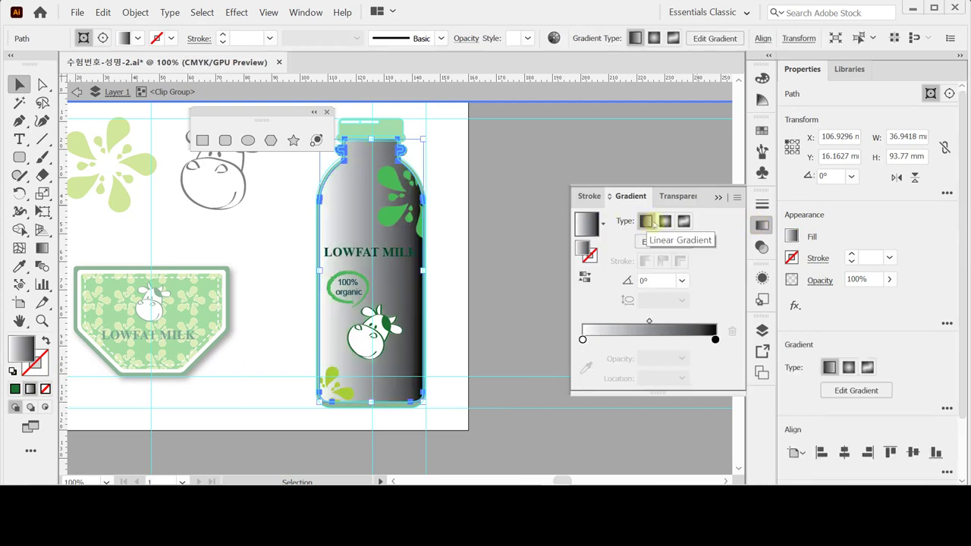
# - Switch the gradient's starting color stop to CMYK and set it to C 10, M 0, Y 10, K 0
pyautogui.click(582, 339)
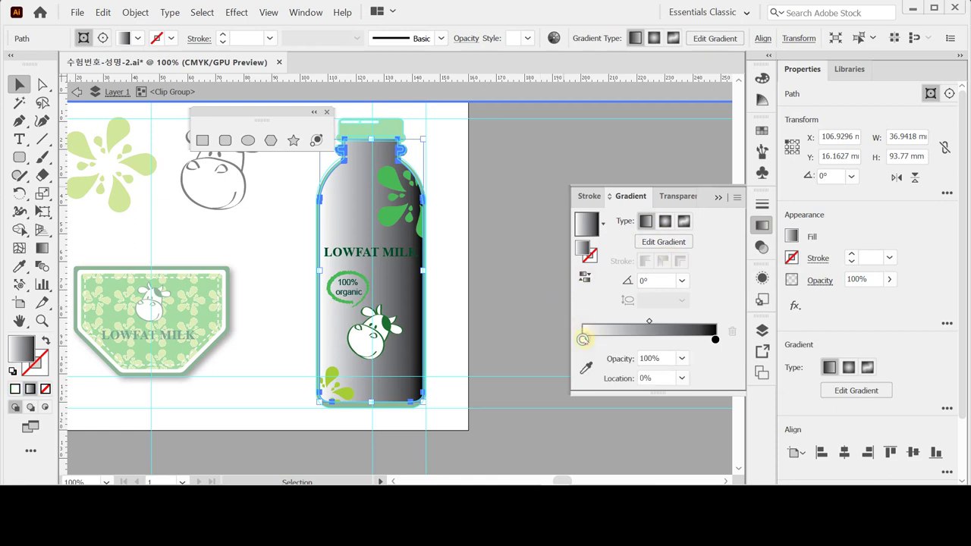
pyautogui.doubleClick(582, 339)
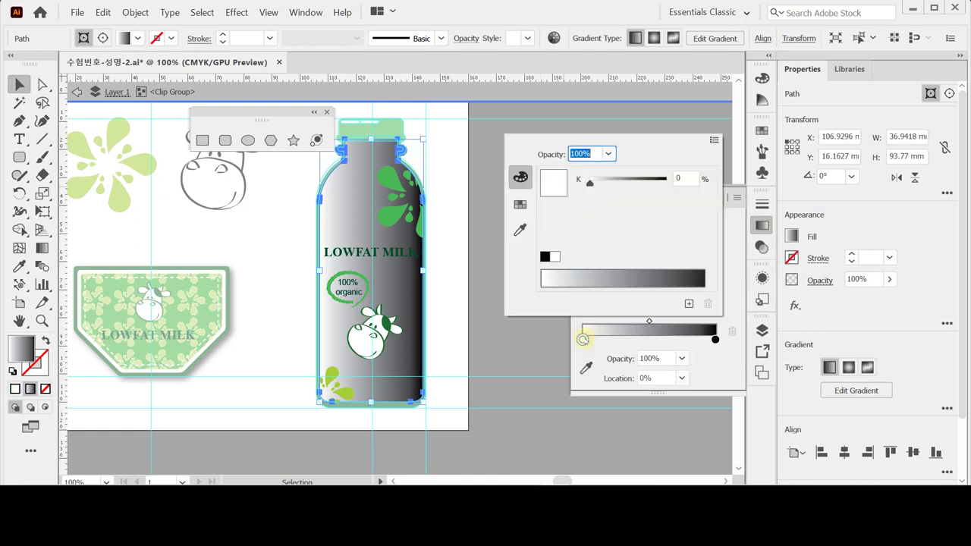
pyautogui.click(714, 141)
pyautogui.click(754, 191)
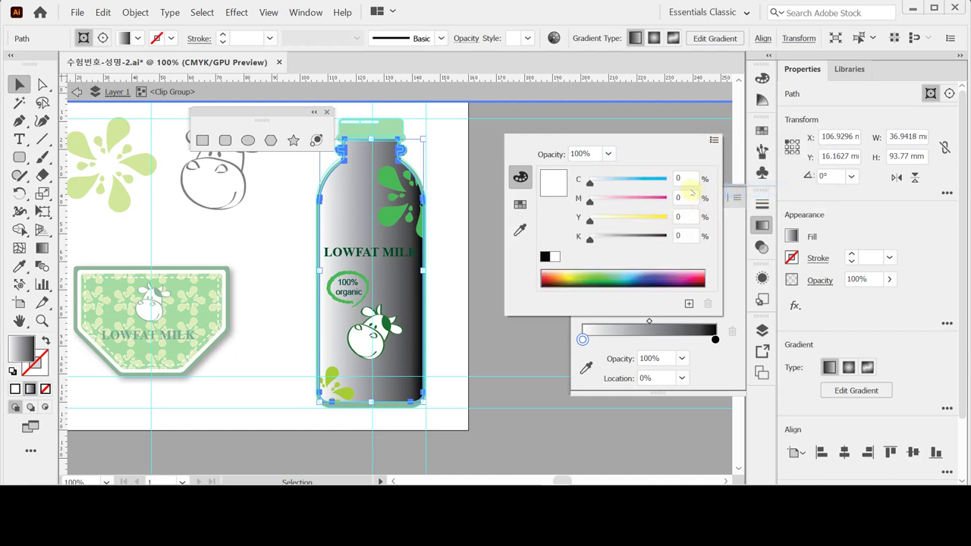
pyautogui.click(681, 179)
pyautogui.write('10')
pyautogui.press('Tab')
pyautogui.press('Tab')
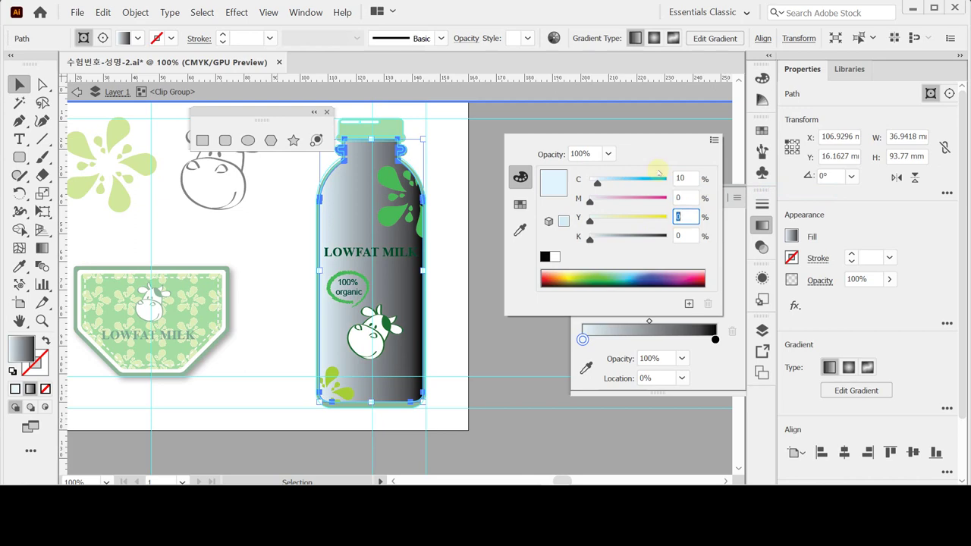
pyautogui.write('10')
pyautogui.press('Return')
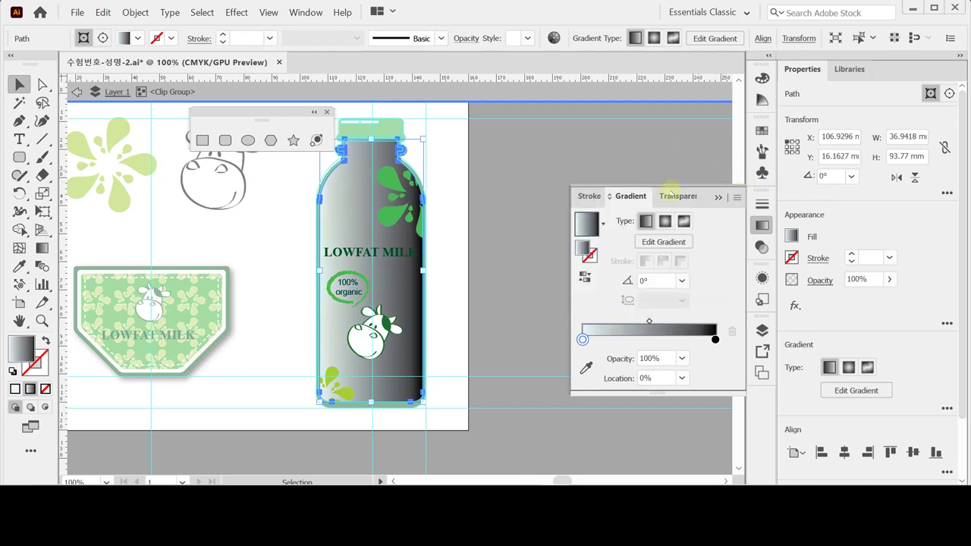
# - Add a white color stop at about 30% of the bottle's gradient
pyautogui.click(622, 340)
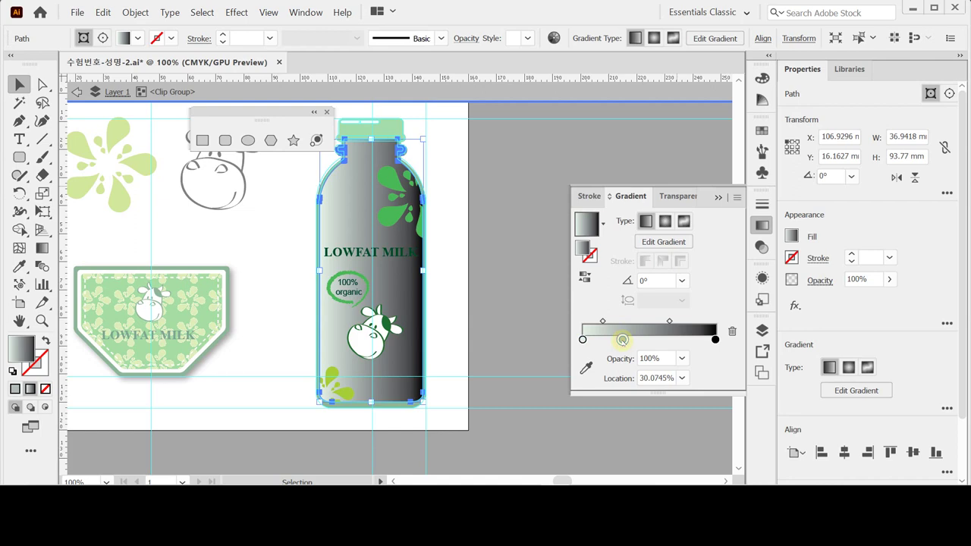
pyautogui.doubleClick(622, 340)
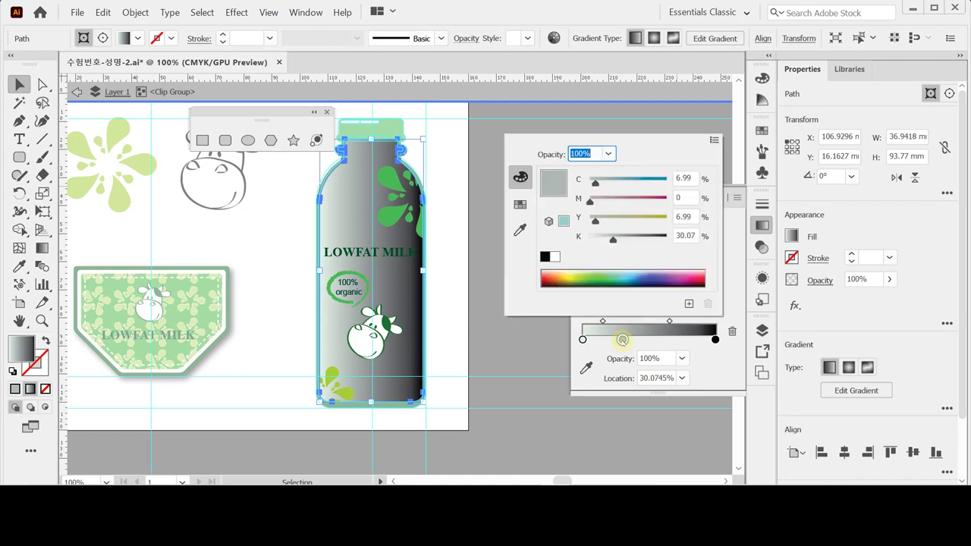
pyautogui.click(555, 257)
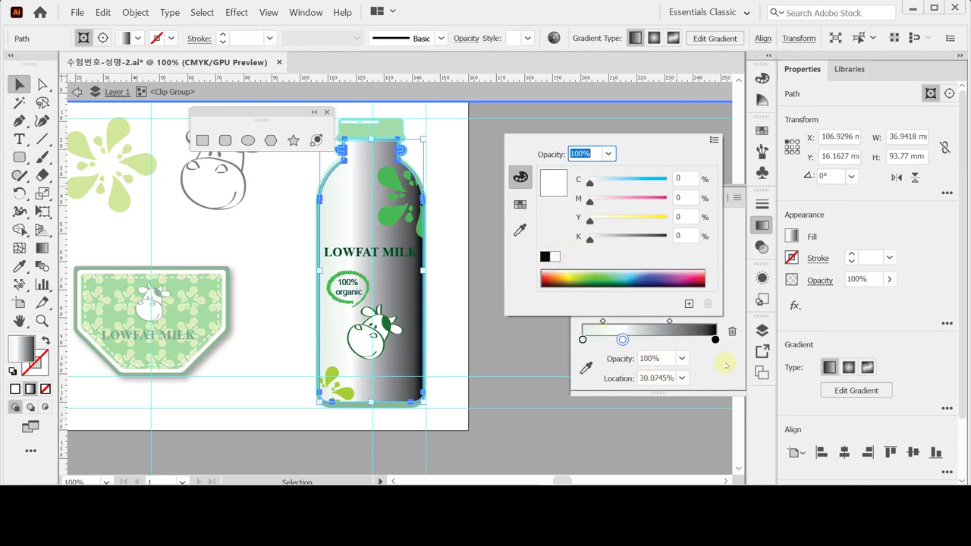
# - Duplicate the pale green starting stop, remove the black stop and place the duplicate at the end of the gradient
pyautogui.click(715, 339)
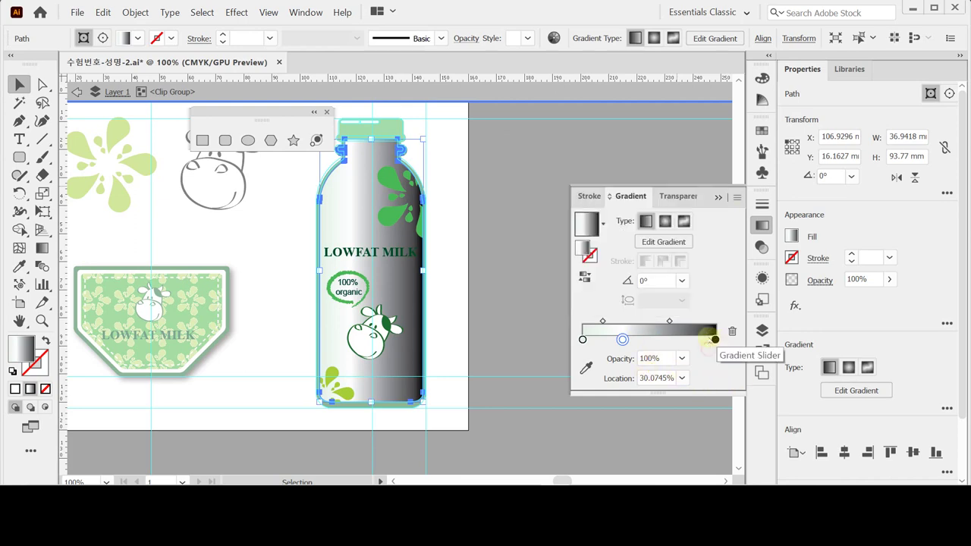
pyautogui.click(582, 339)
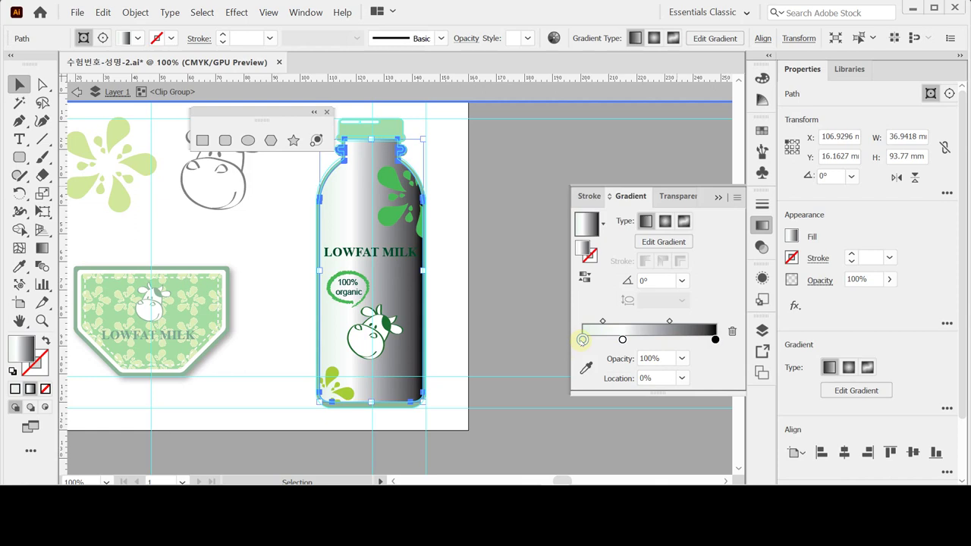
pyautogui.moveTo(582, 339); pyautogui.dragTo(693, 340)
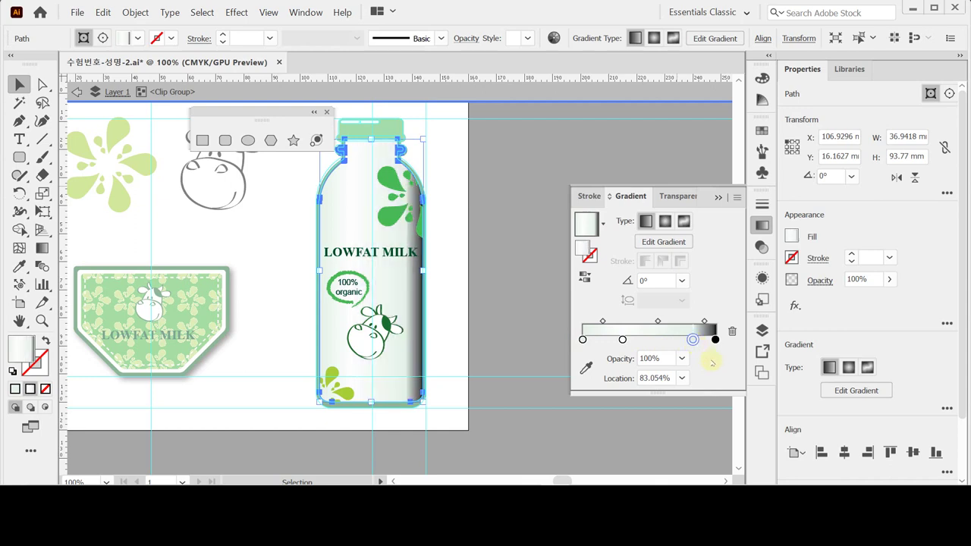
pyautogui.moveTo(715, 339); pyautogui.dragTo(719, 358)
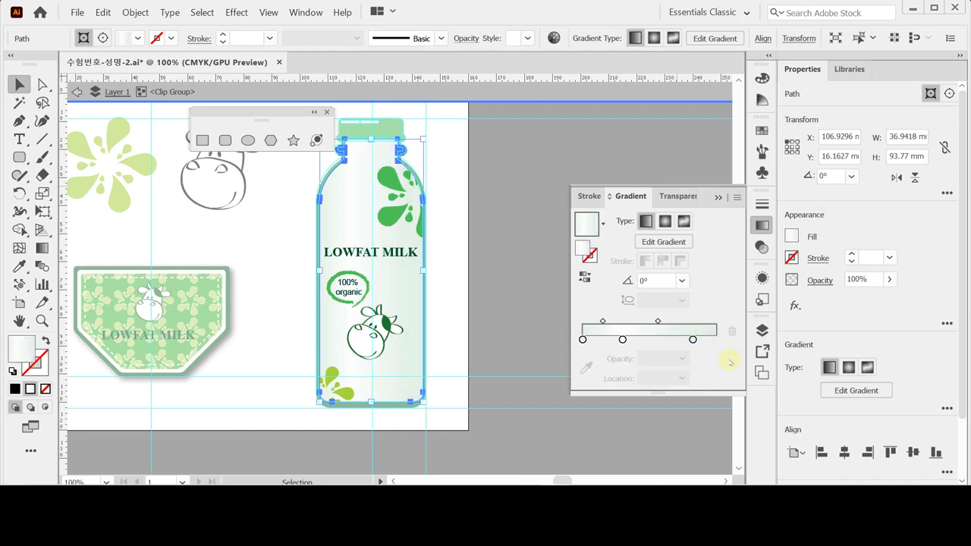
pyautogui.moveTo(693, 340); pyautogui.dragTo(715, 339)
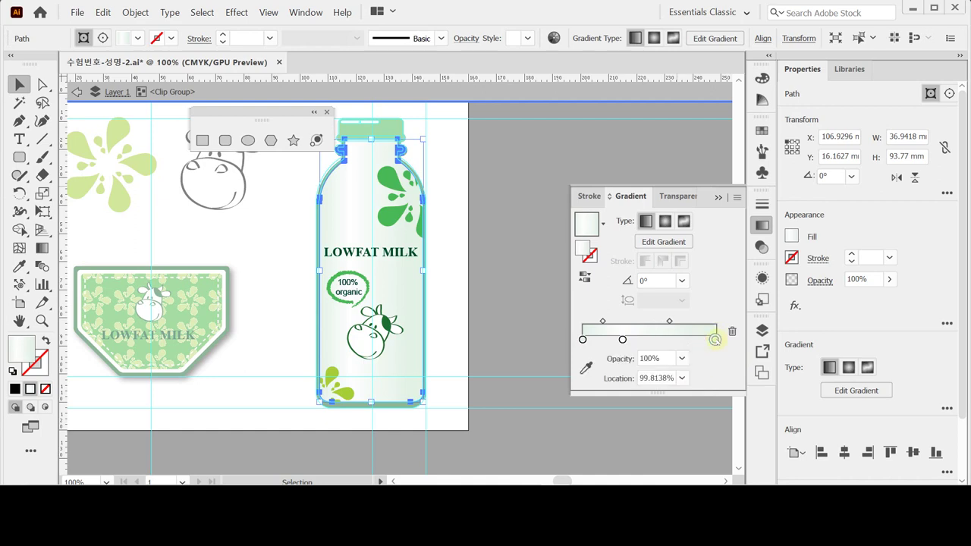
pyautogui.moveTo(715, 339); pyautogui.dragTo(717, 340)
# - Shift the gradient's white stop to about 27% and leave isolation mode for the full artwork
pyautogui.moveTo(622, 340)
pyautogui.mouseDown()
pyautogui.moveTo(638, 340)
pyautogui.moveTo(619, 340)
pyautogui.mouseUp()
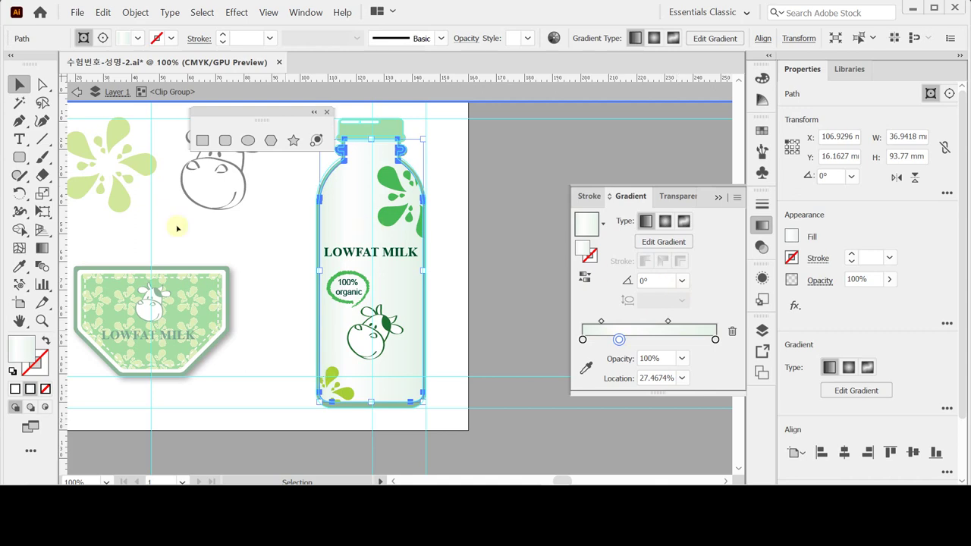
pyautogui.click(497, 206)
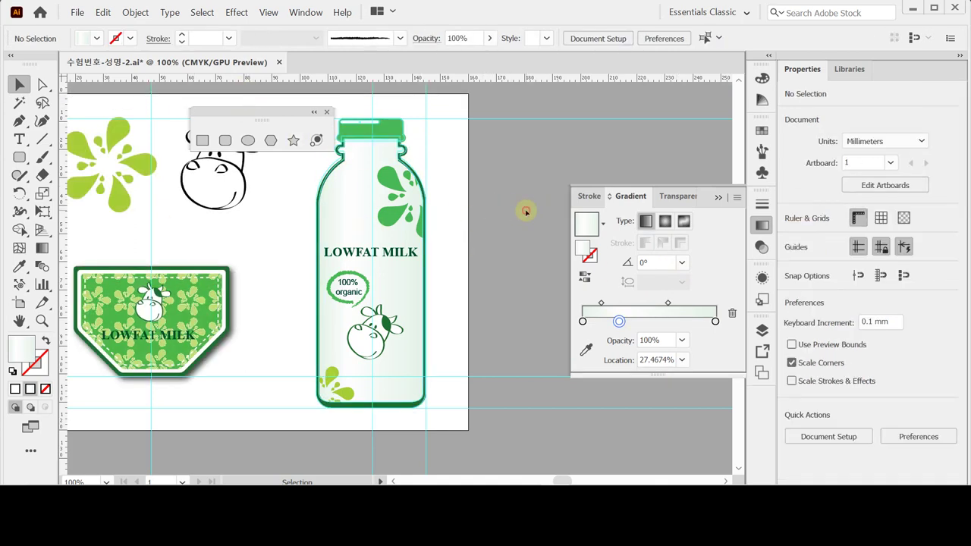
pyautogui.click(760, 228)
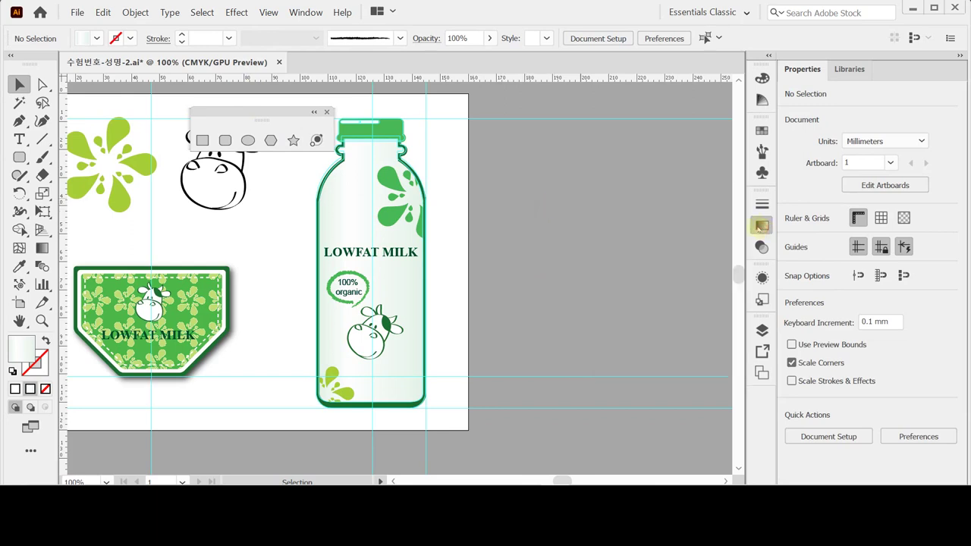
# - Group the green bottle cap with its white highlight and bring the group to the front of the bottle artwork
pyautogui.click(584, 257)
pyautogui.press('space')
pyautogui.hotkey('ctrl', 'space')
pyautogui.keyDown('ctrl'); pyautogui.click(464, 226); pyautogui.keyUp('ctrl')
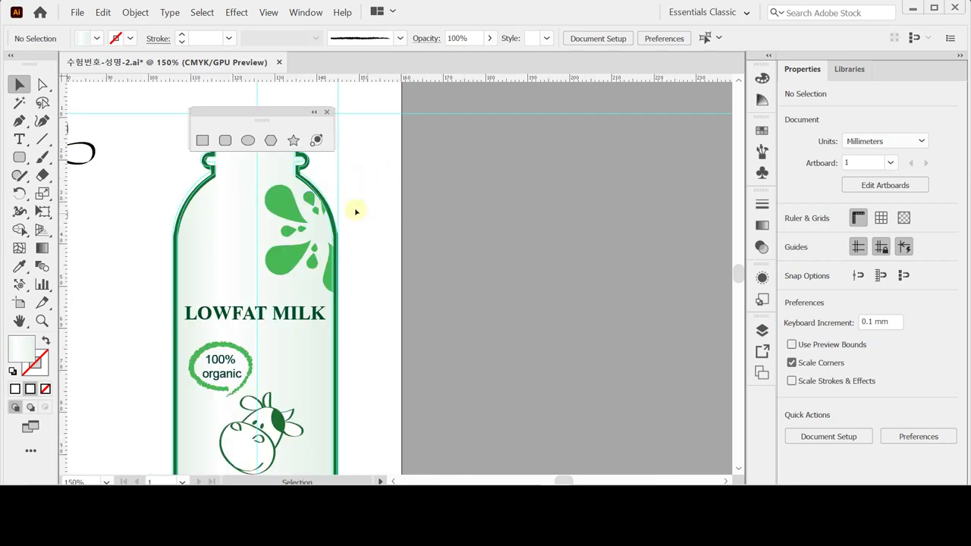
pyautogui.moveTo(250, 114); pyautogui.dragTo(457, 170)
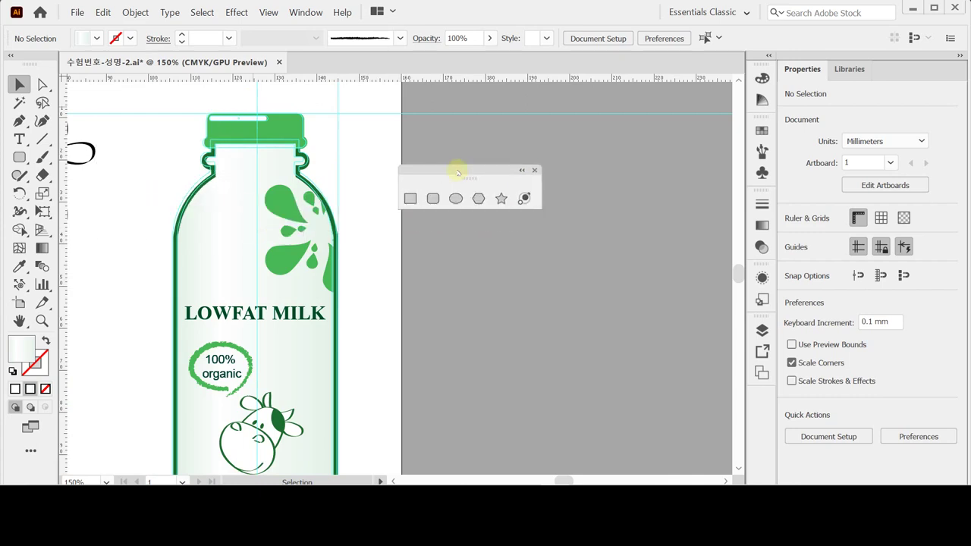
pyautogui.click(244, 131)
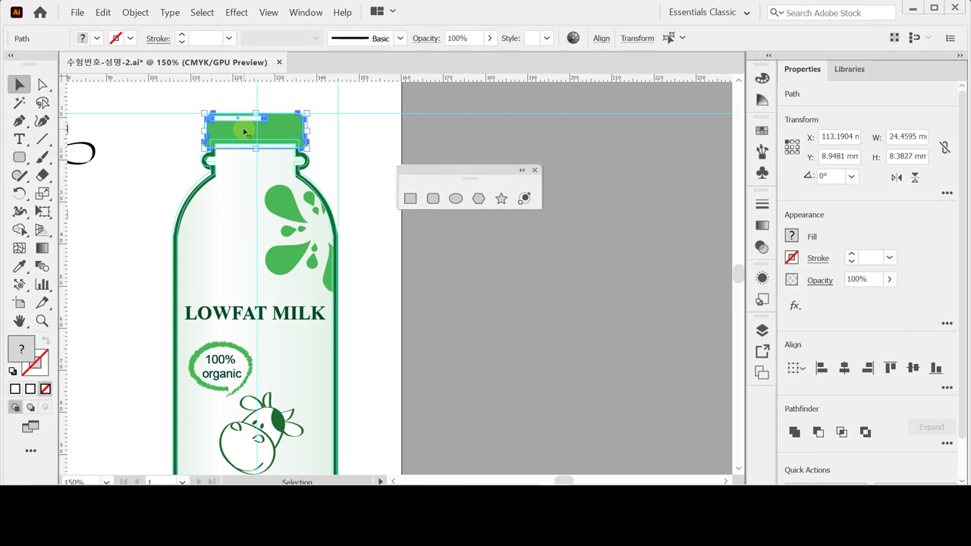
pyautogui.hotkey('ctrl', 'g')
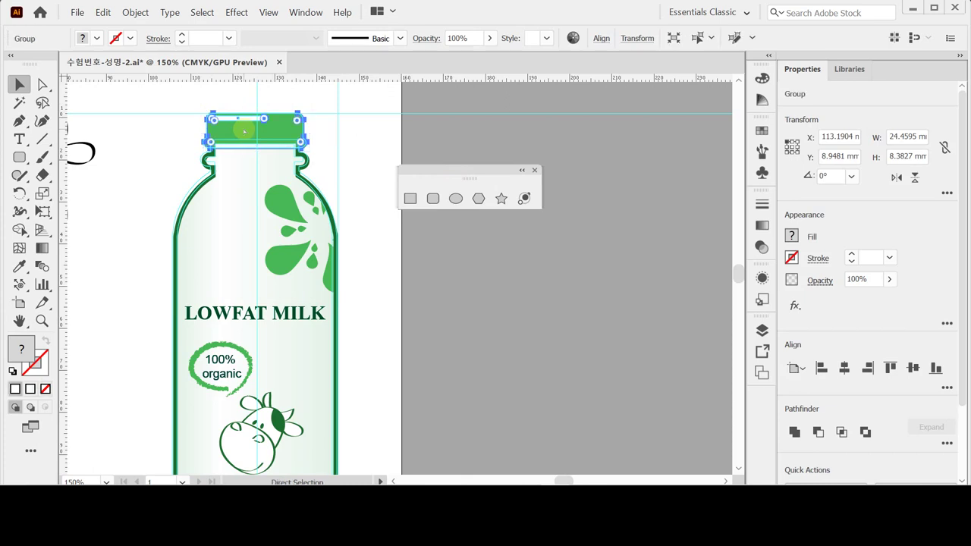
pyautogui.rightClick(245, 131)
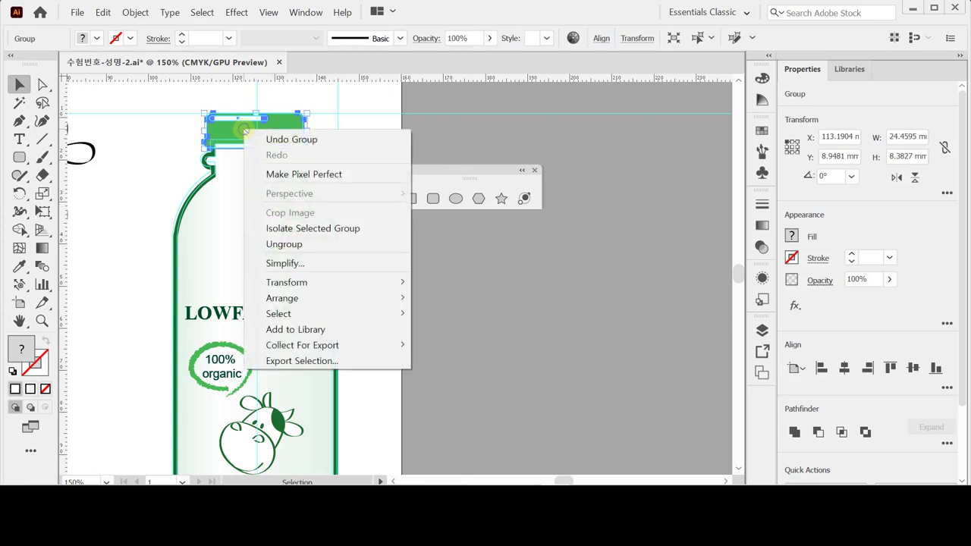
pyautogui.moveTo(307, 298)
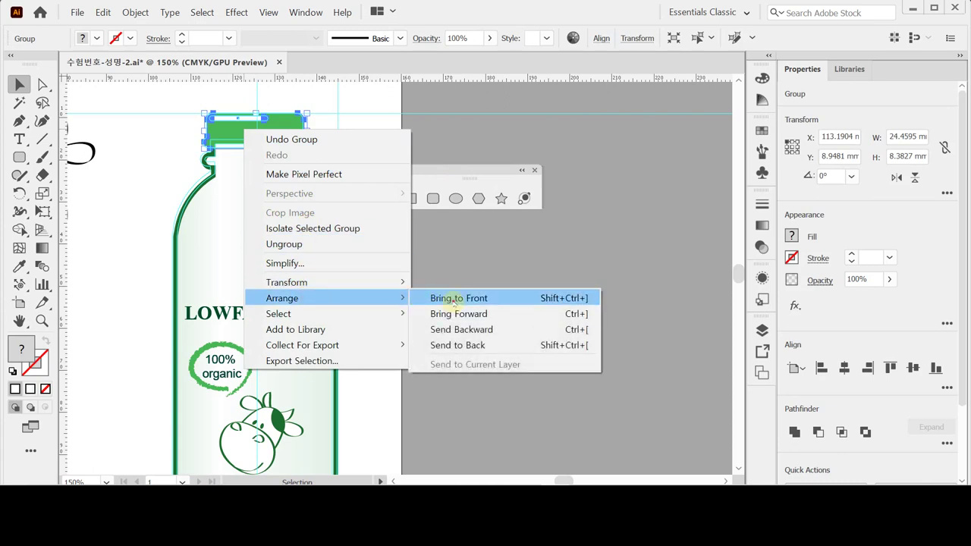
pyautogui.click(442, 299)
pyautogui.click(515, 255)
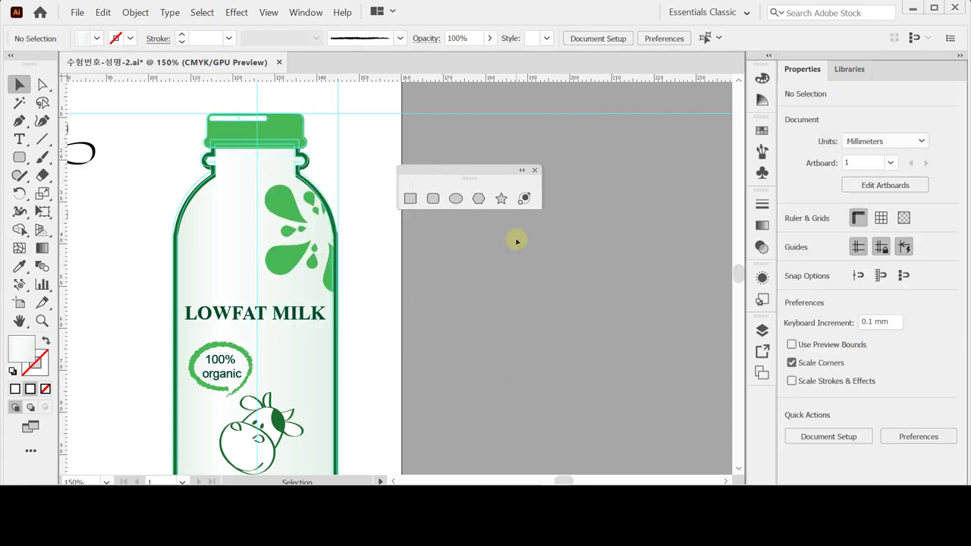
# - Close the floating shape tools palette and fit the whole artboard in the window
pyautogui.hotkey('ctrl', 'space')
pyautogui.click(371, 257)
pyautogui.click(373, 258)
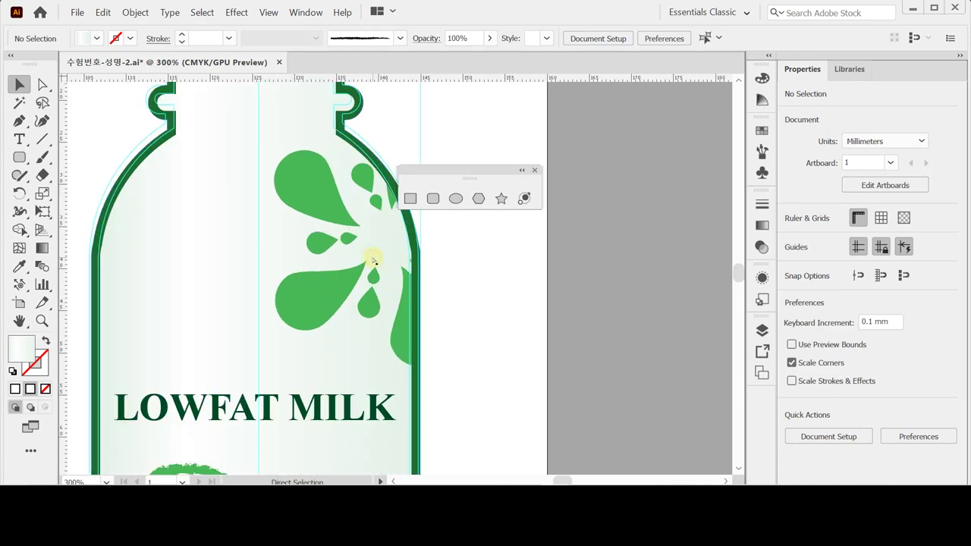
pyautogui.scroll(-4, 372, 260)
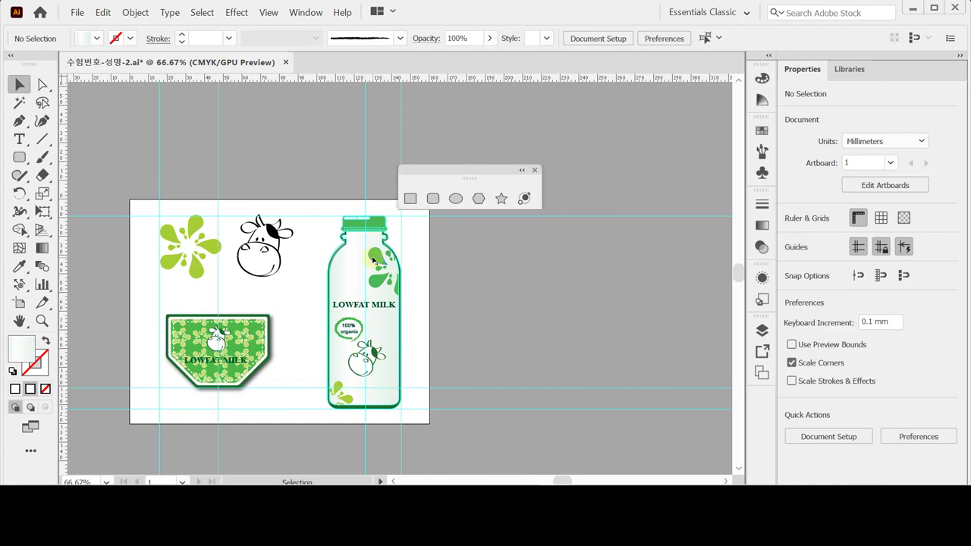
pyautogui.moveTo(419, 174); pyautogui.dragTo(530, 153)
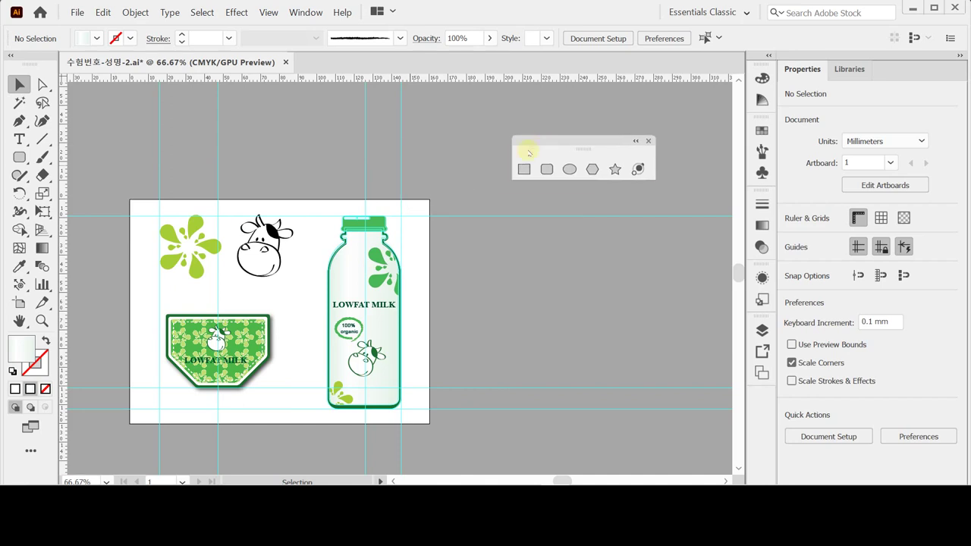
pyautogui.click(648, 141)
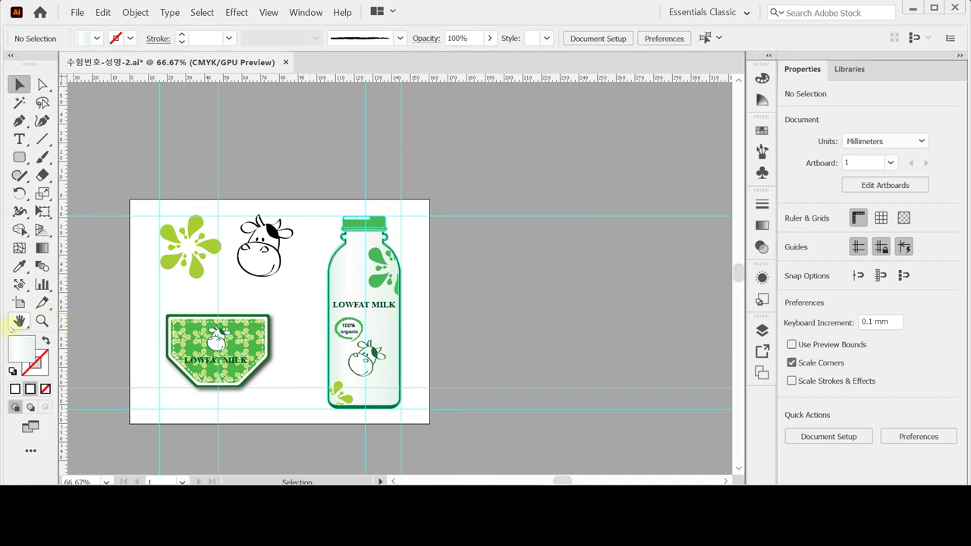
pyautogui.doubleClick(19, 321)
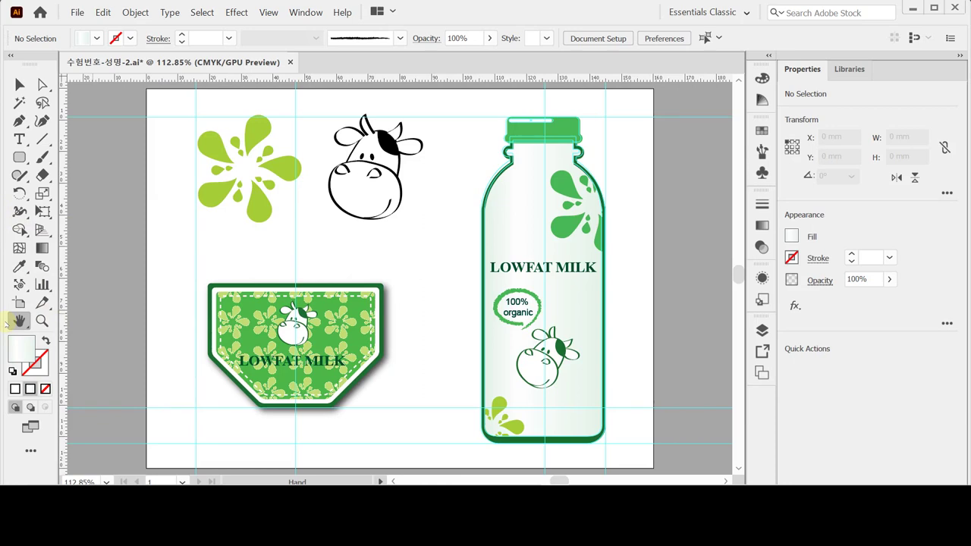
# - Hide the document guides and compare the badge and bottle artwork with and without them, leaving the guides hidden
pyautogui.rightClick(109, 258)
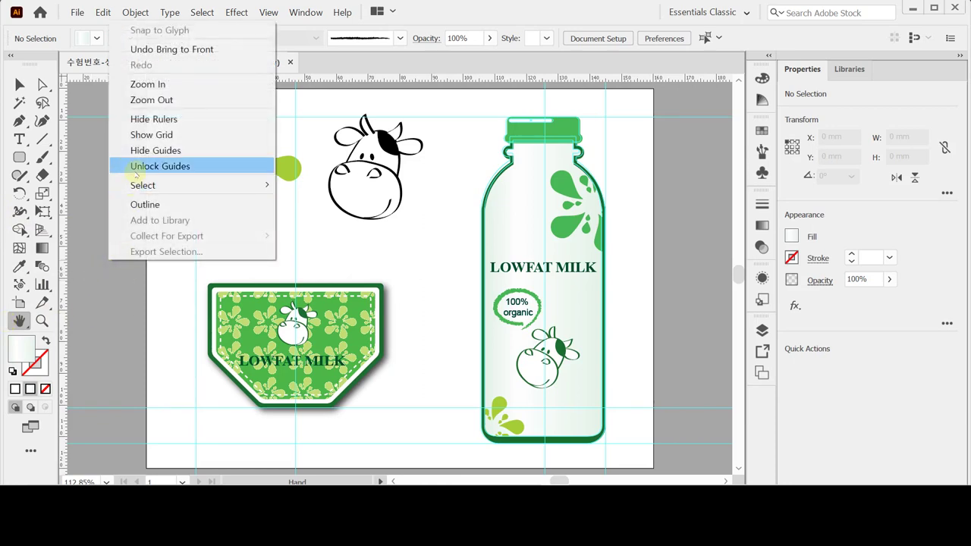
pyautogui.click(133, 151)
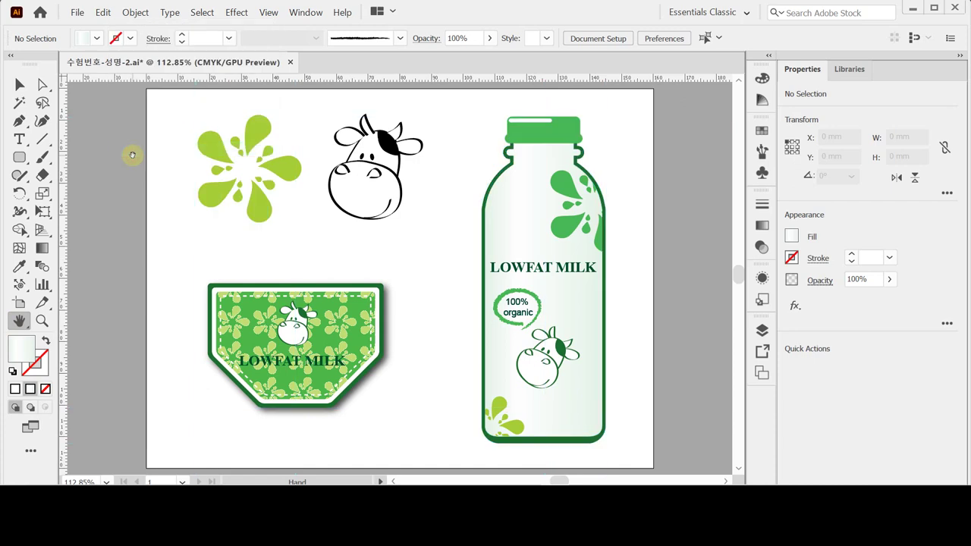
pyautogui.hotkey('ctrl', ';')
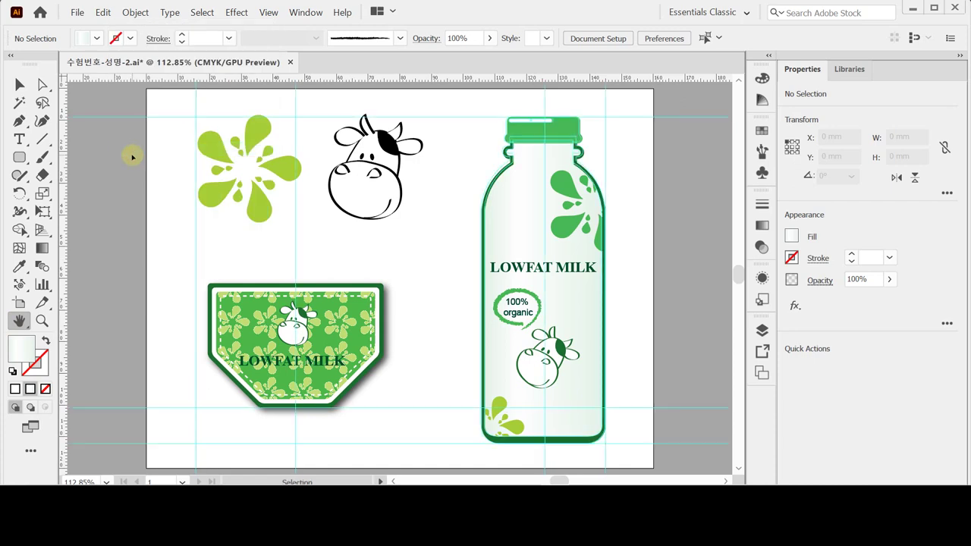
pyautogui.hotkey('ctrl', ';')
pyautogui.hotkey('ctrl', ';')
pyautogui.hotkey('ctrl', ';')
pyautogui.hotkey('ctrl', ';')
pyautogui.hotkey('ctrl', ';')
pyautogui.hotkey('ctrl', ';')
pyautogui.hotkey('ctrl', ';')
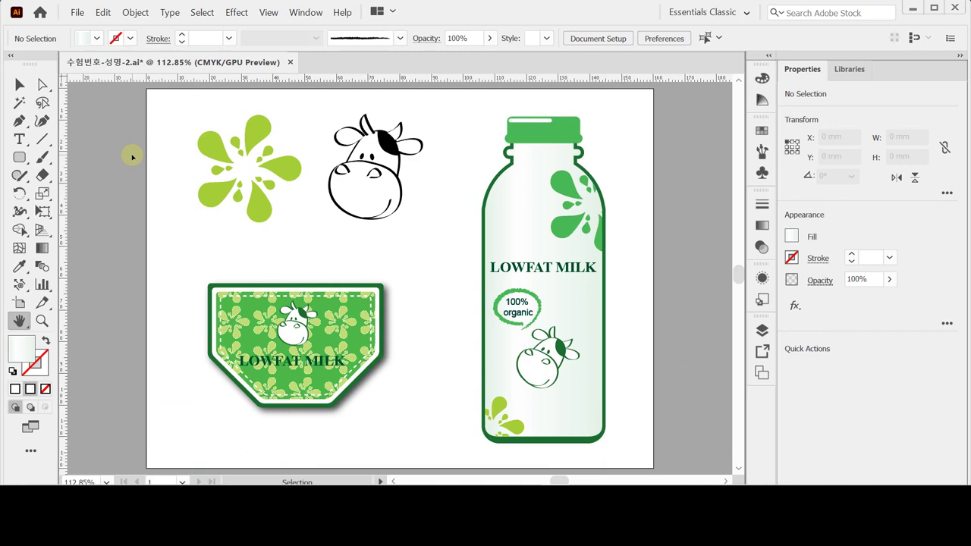
pyautogui.hotkey('ctrl', ';')
pyautogui.hotkey('ctrl', ';')
pyautogui.hotkey('ctrl', ';')
pyautogui.hotkey('ctrl', ';')
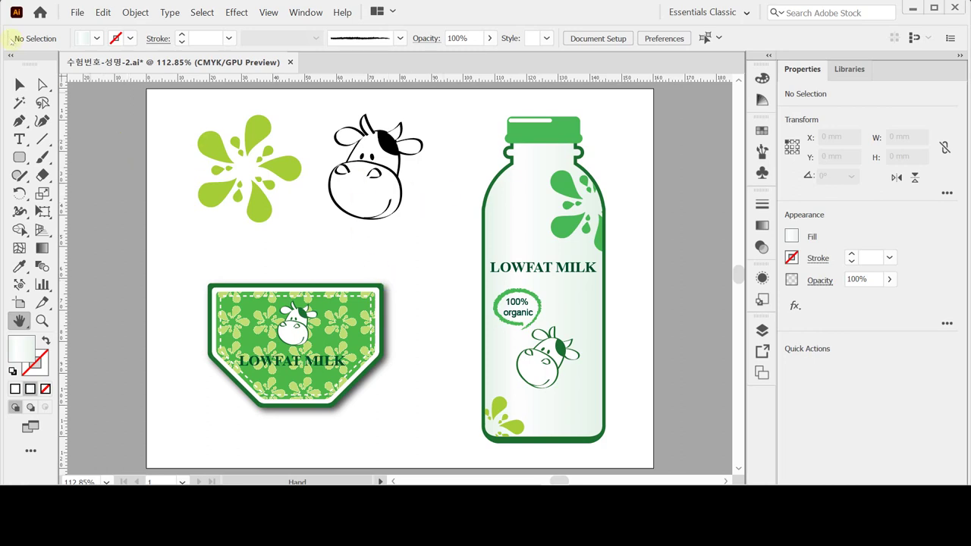
# - Enlarge the green splash in the bottle's clip group to about 30.2 by 31.3 mm, shift it 0.5 mm right and leave isolation mode
pyautogui.click(19, 85)
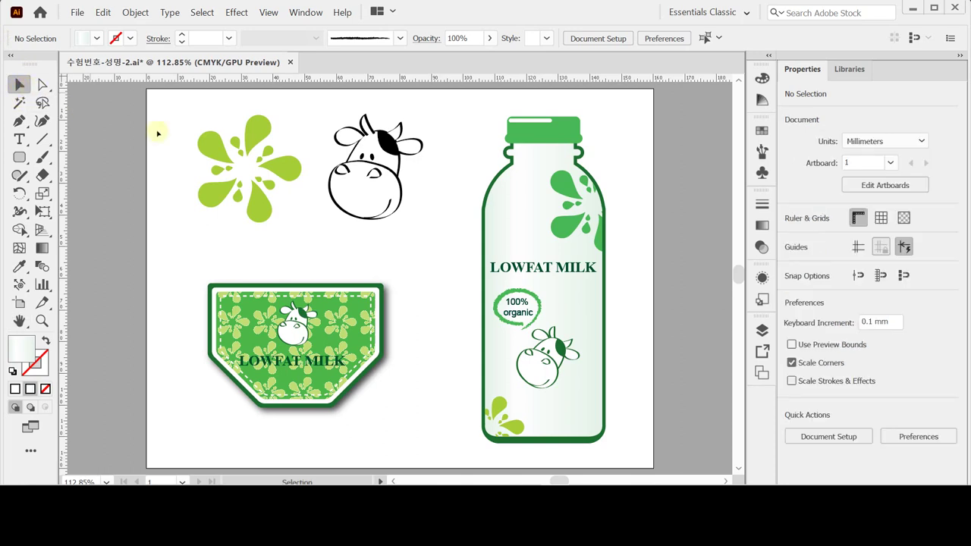
pyautogui.click(564, 230)
pyautogui.doubleClick(564, 230)
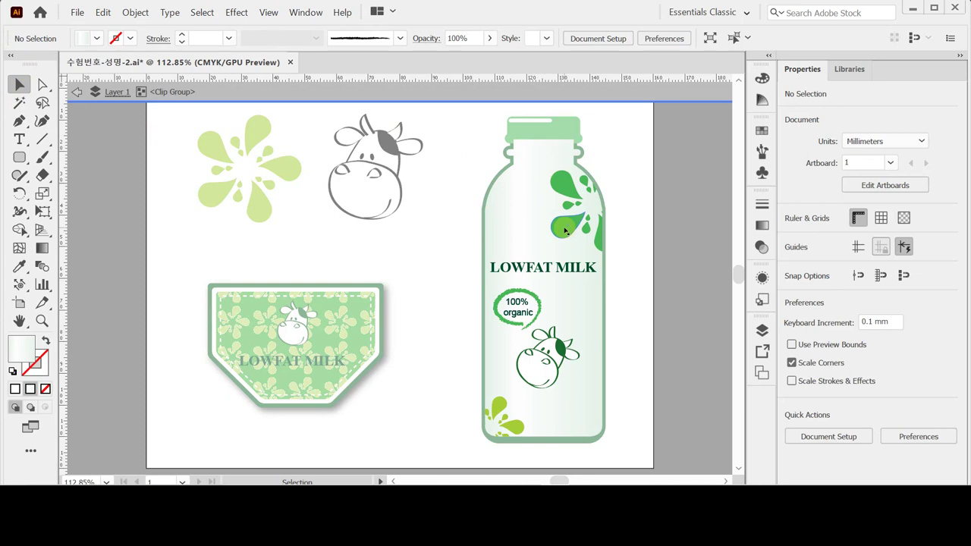
pyautogui.click(565, 230)
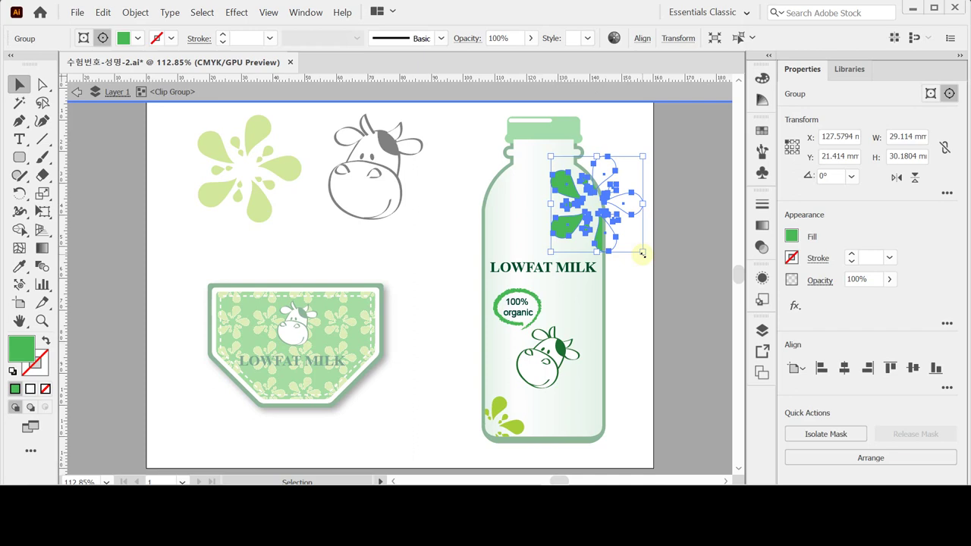
pyautogui.moveTo(641, 253); pyautogui.dragTo(647, 255)
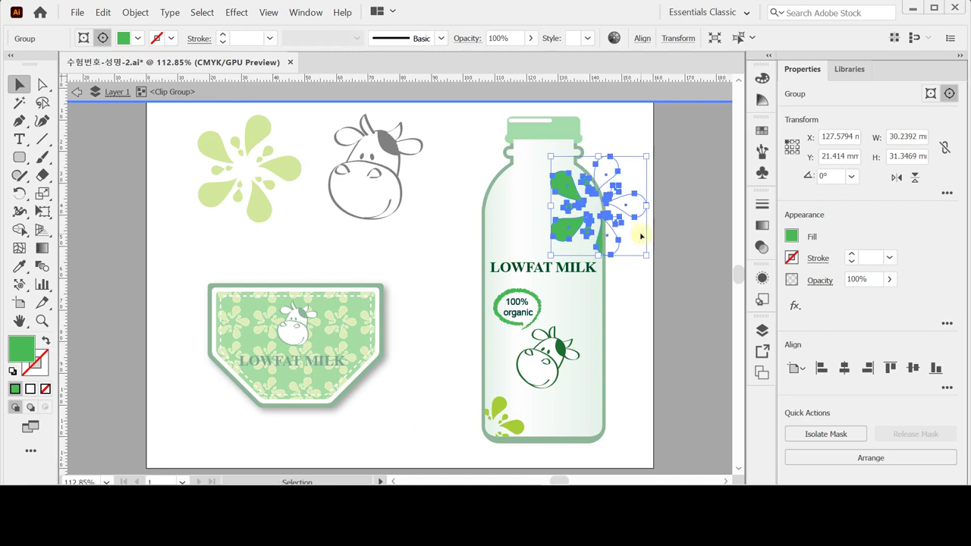
pyautogui.press('Right')
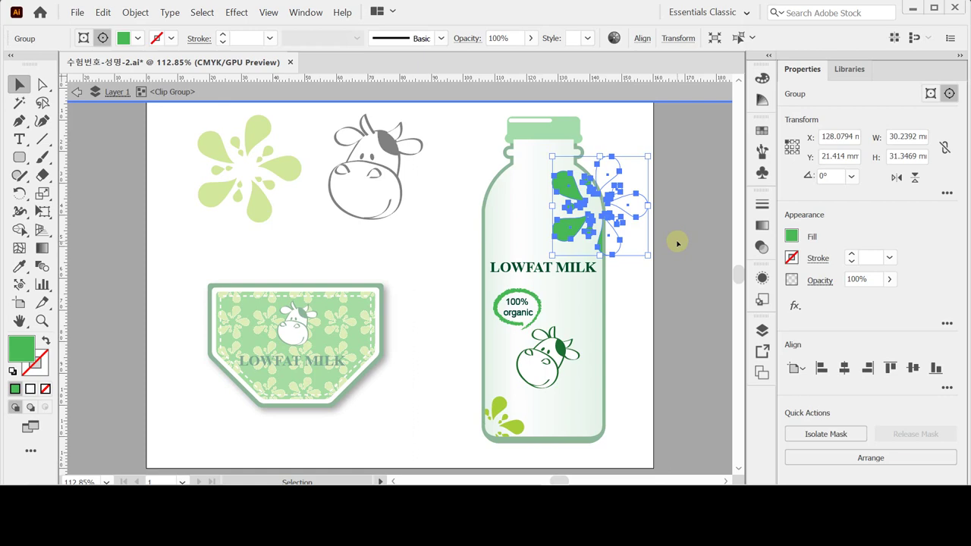
pyautogui.doubleClick(635, 407)
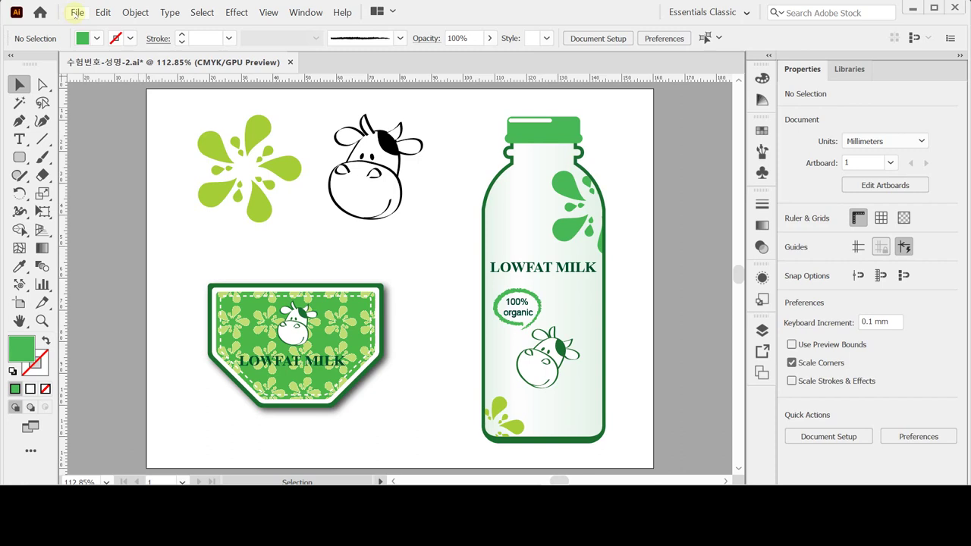
# - Save the artwork in the GTQ folder as 수험번호-성명-2.ai in Illustrator 2020 format, replacing the existing file
pyautogui.hotkey('ctrl', 'shift', 's')
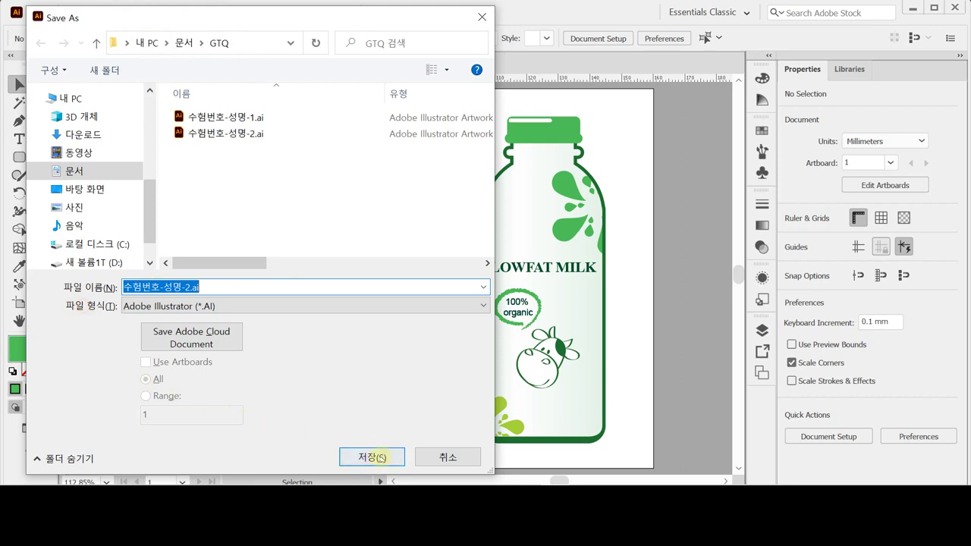
pyautogui.click(379, 457)
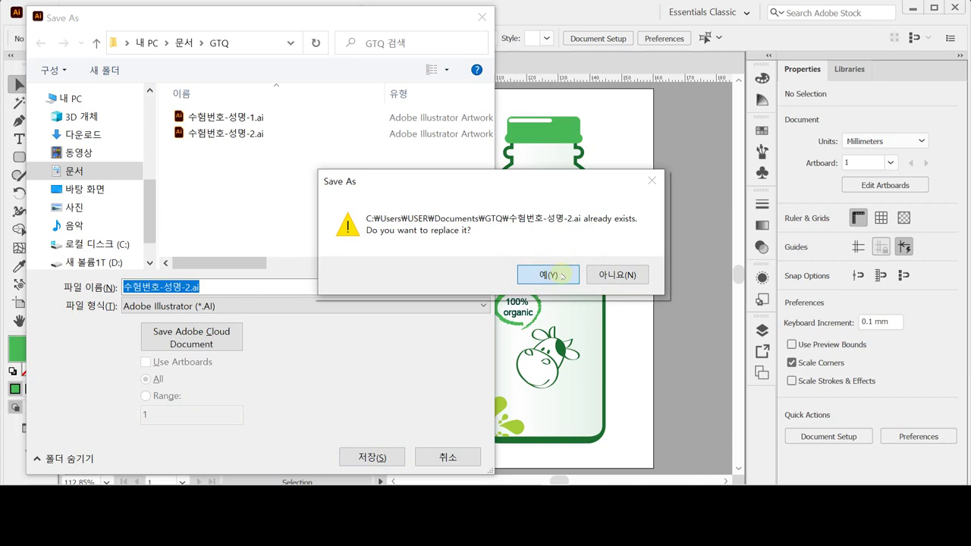
pyautogui.click(548, 275)
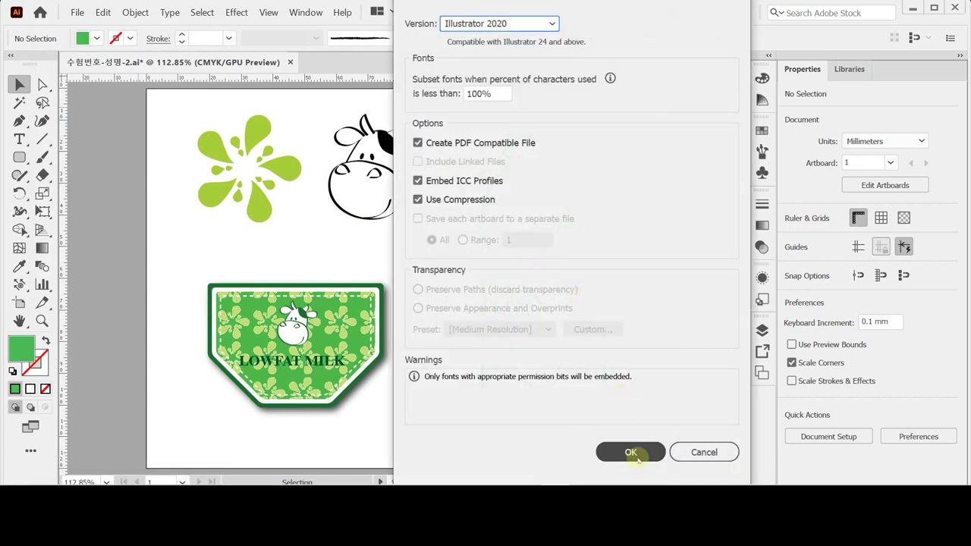
pyautogui.click(645, 402)
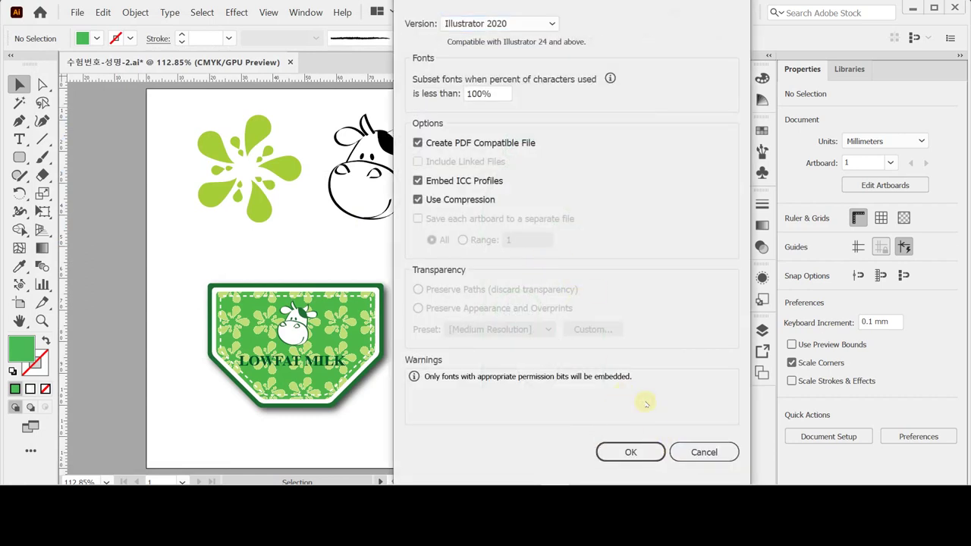
pyautogui.click(630, 451)
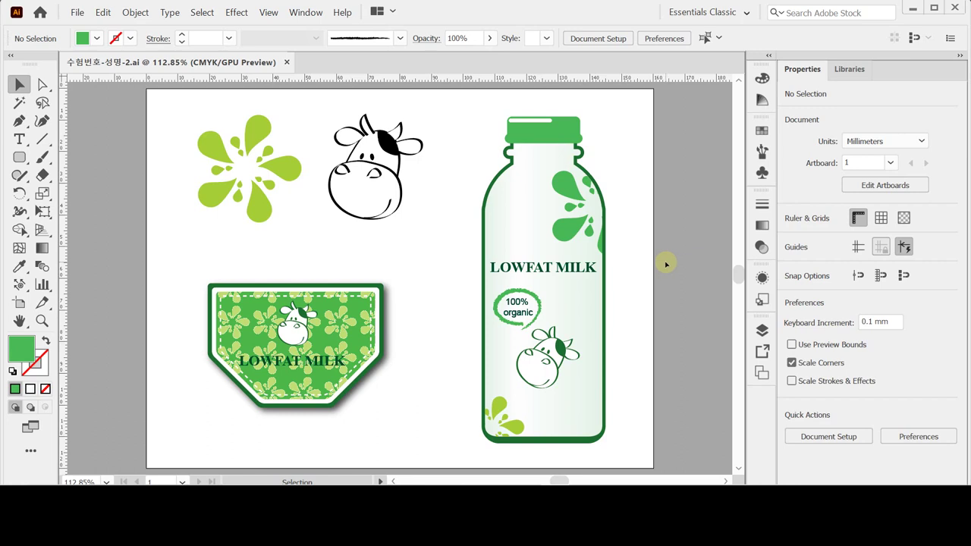
# - Create a new portrait A4 document, 210 by 297 mm, in CMYK with 300 ppi raster effects
pyautogui.press('shift')
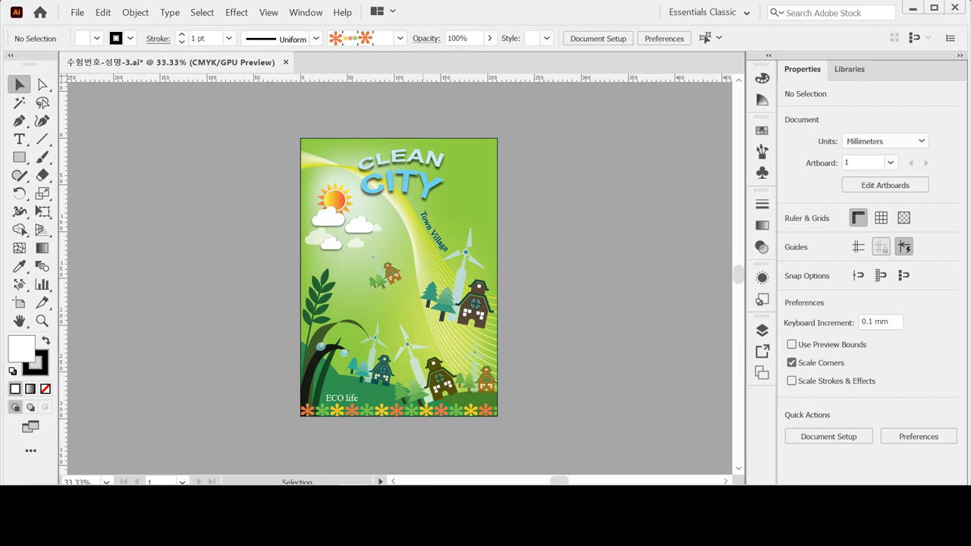
pyautogui.hotkey('ctrl', 'n')
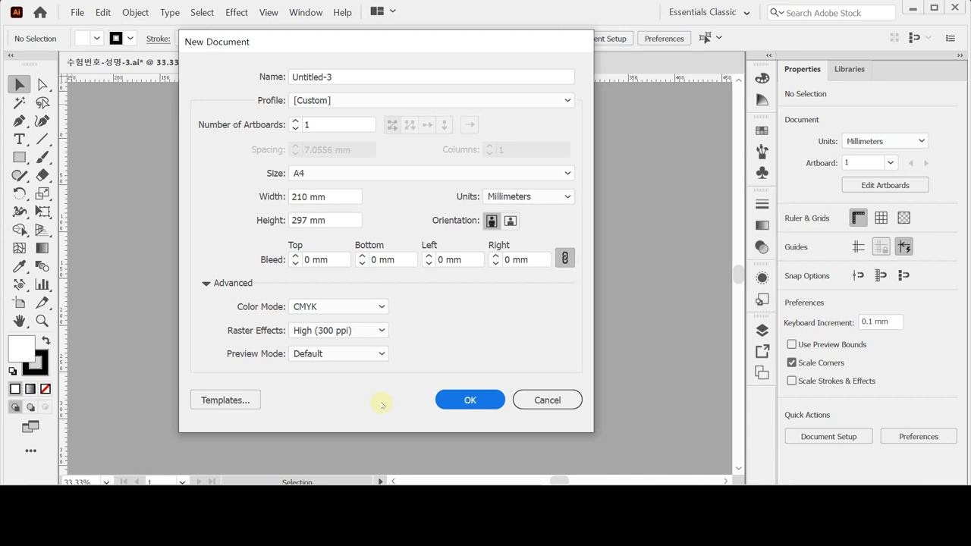
pyautogui.press('Return')
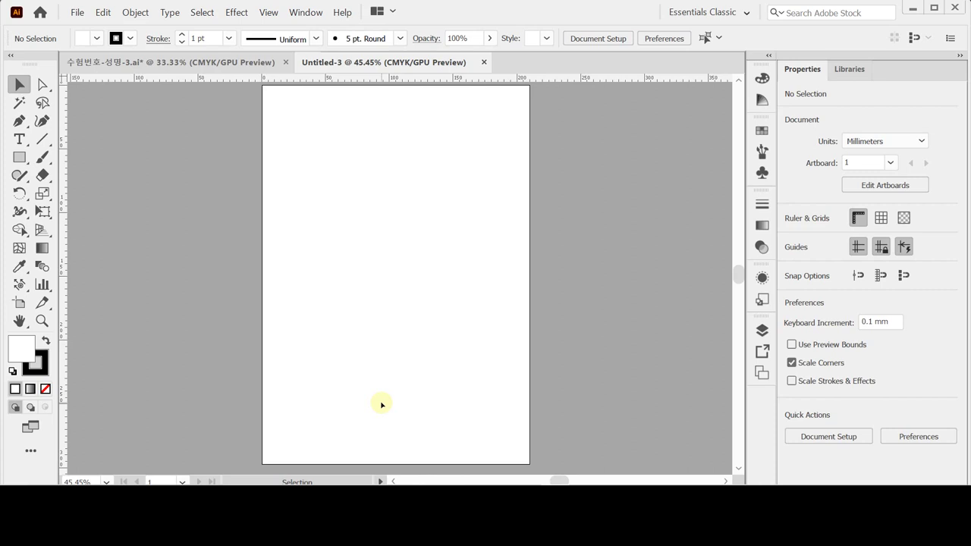
# - Undo the last change to the new document to restore its horizontal and vertical guides
pyautogui.press('ctrl')
pyautogui.press('ctrl')
pyautogui.hotkey('ctrl', 'z')
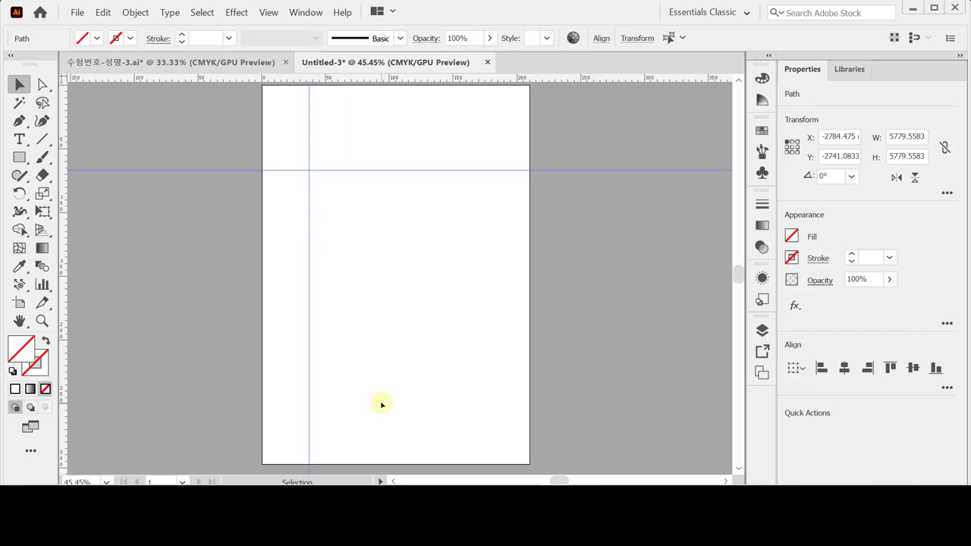
# - Save the document as 수험번호-성명-3 in Adobe Illustrator format in the GTQ folder, using the Illustrator 2020 version
pyautogui.press('ctrl')
pyautogui.hotkey('ctrl', 's')
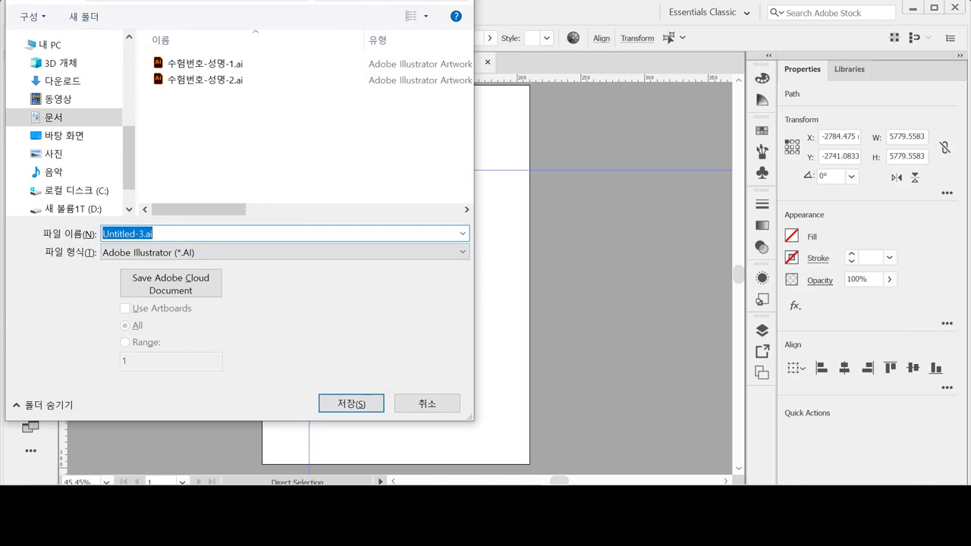
pyautogui.moveTo(104, 0); pyautogui.dragTo(118, 10)
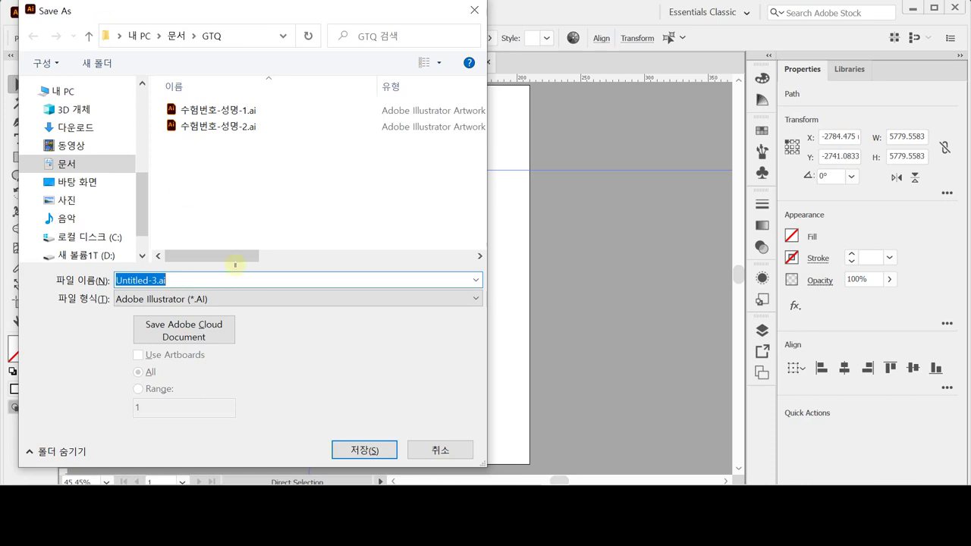
pyautogui.click(251, 126)
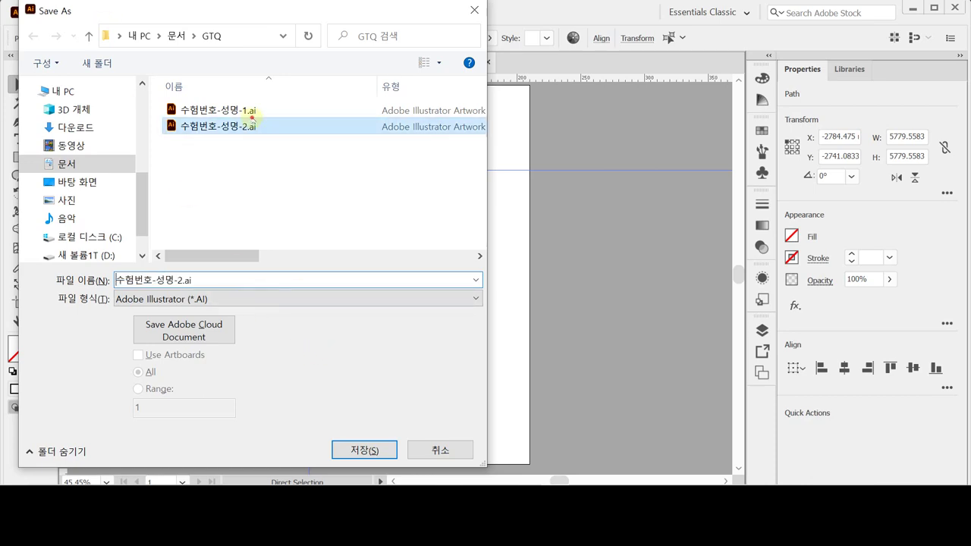
pyautogui.doubleClick(189, 282)
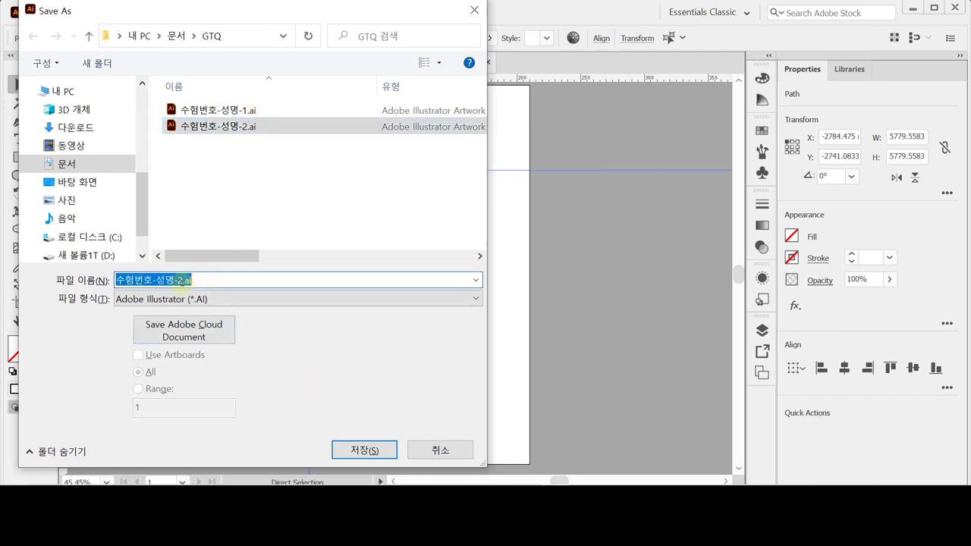
pyautogui.moveTo(177, 280); pyautogui.dragTo(217, 287)
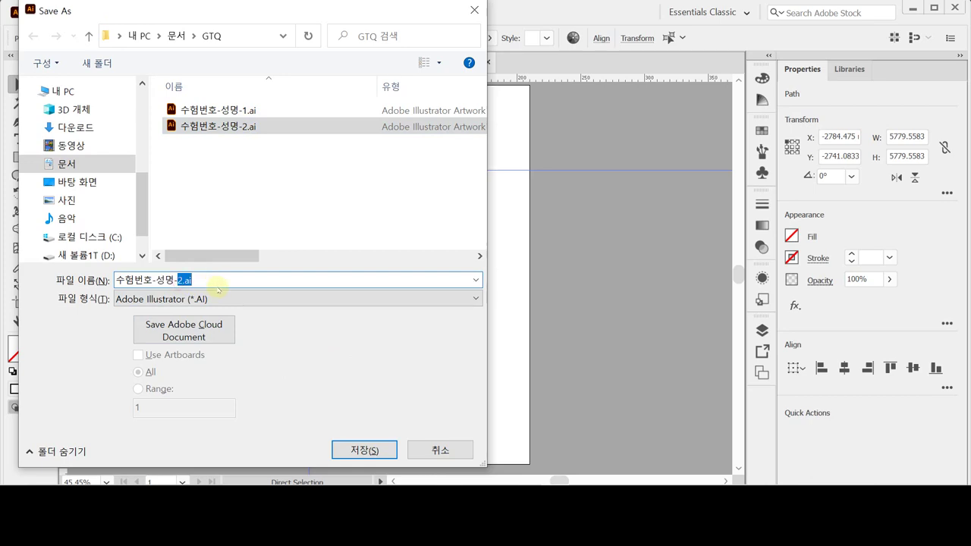
pyautogui.write('3')
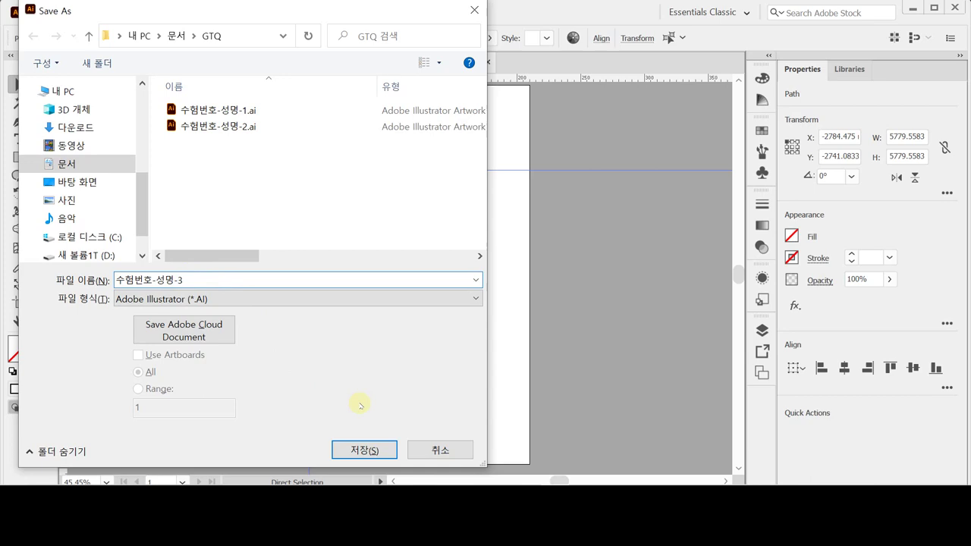
pyautogui.click(368, 451)
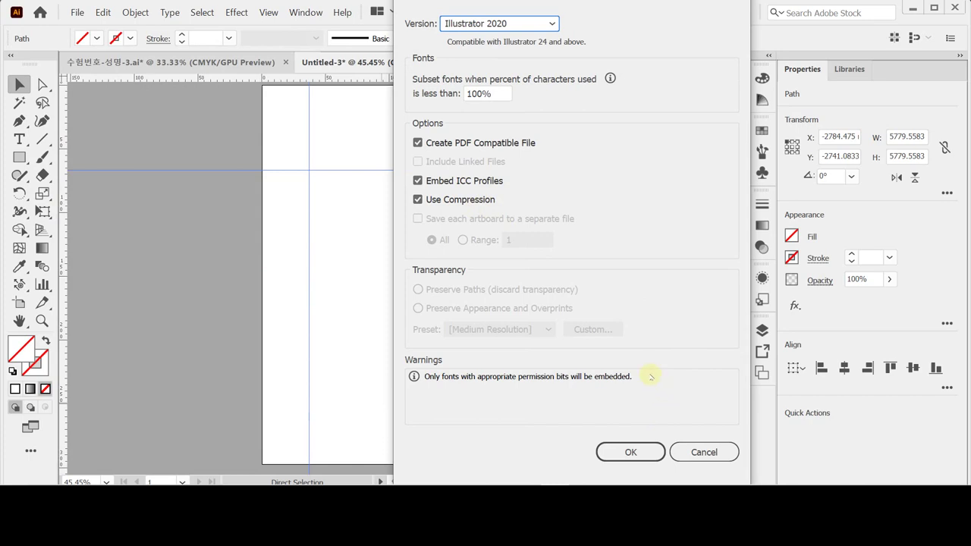
pyautogui.click(631, 453)
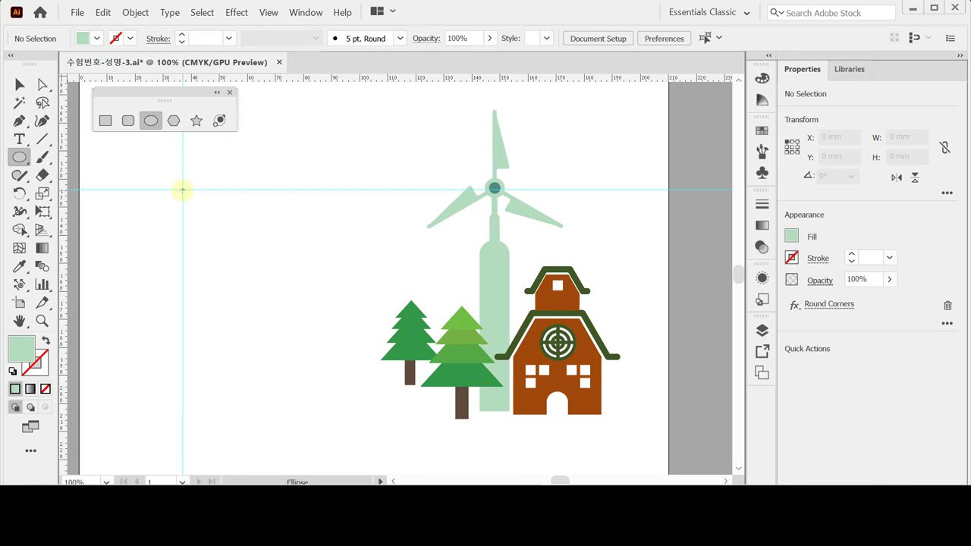
# - Draw a 7 mm circle centred on the intersection of the two guides
pyautogui.click(198, 191)
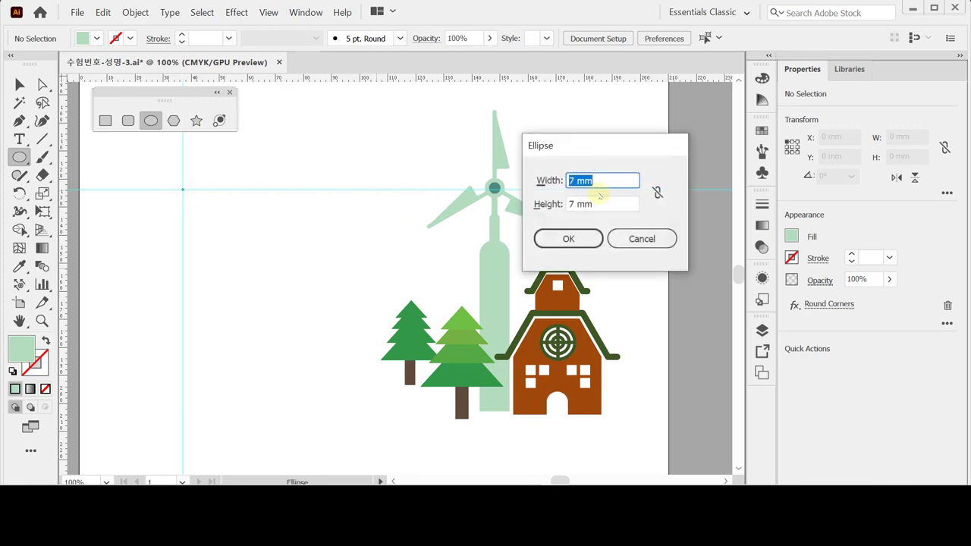
pyautogui.press('Tab')
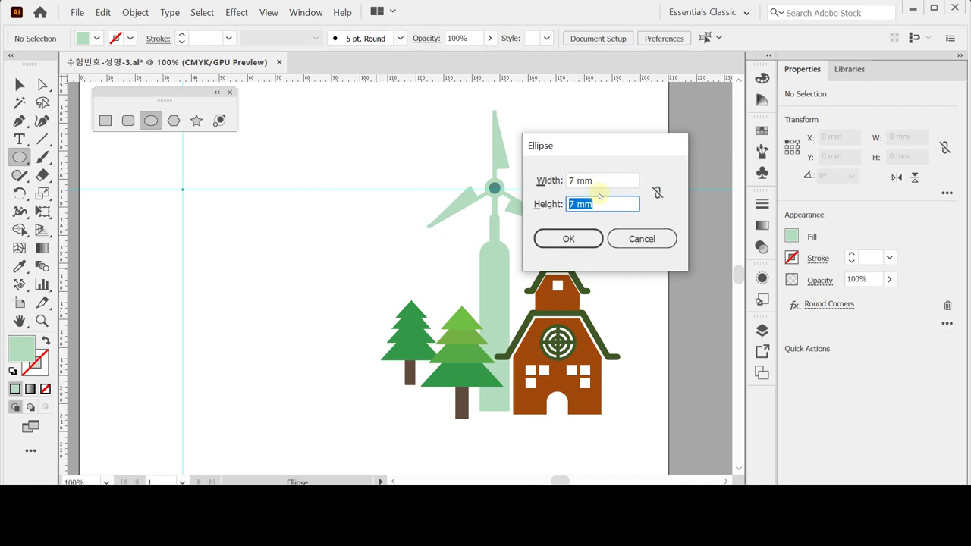
pyautogui.press('Return')
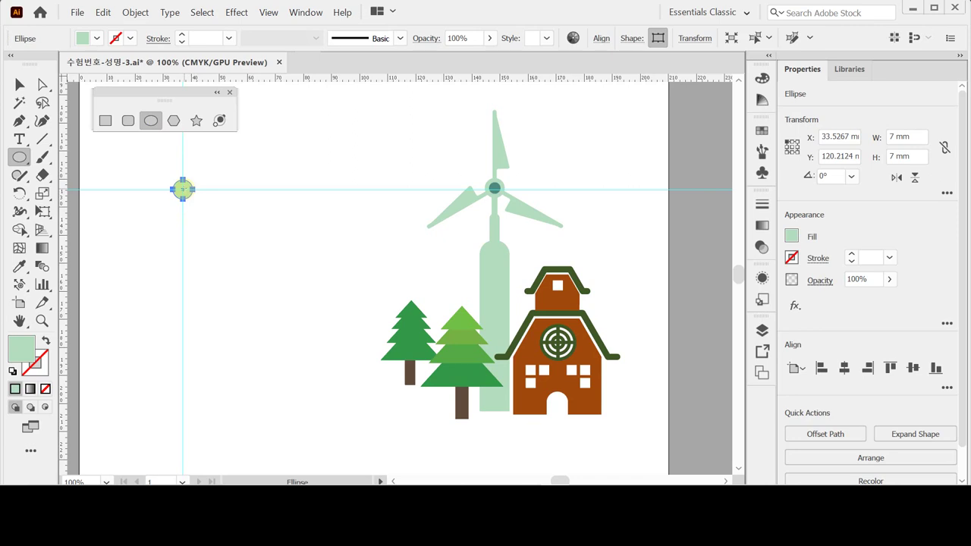
# - Draw a 4 mm circle centred on the guide intersection inside the 7 mm circle
pyautogui.click(182, 188)
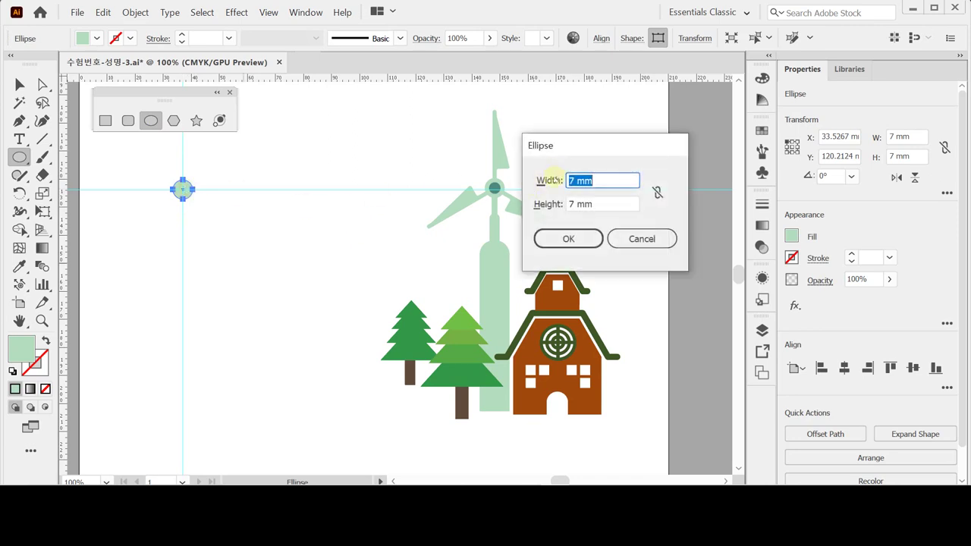
pyautogui.write('4')
pyautogui.press('Tab')
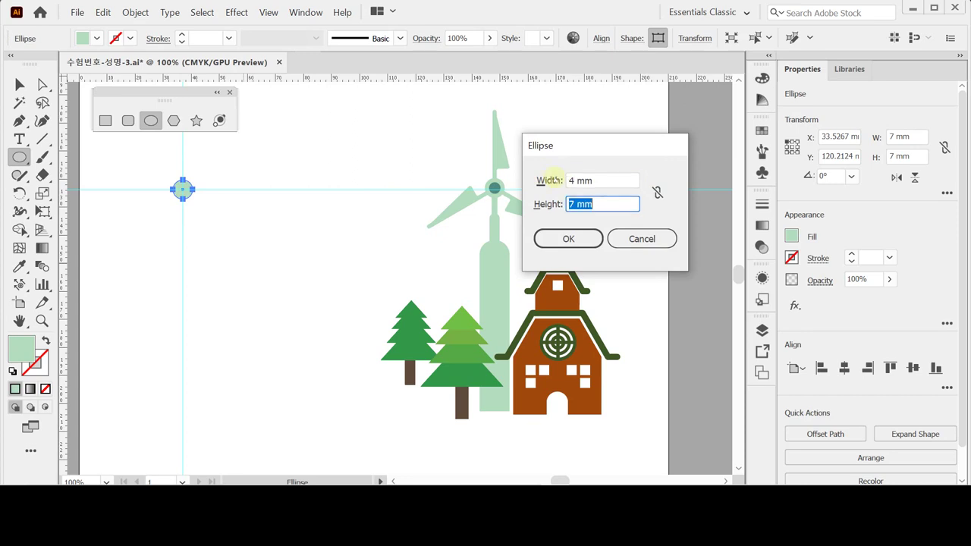
pyautogui.write('4')
pyautogui.press('Return')
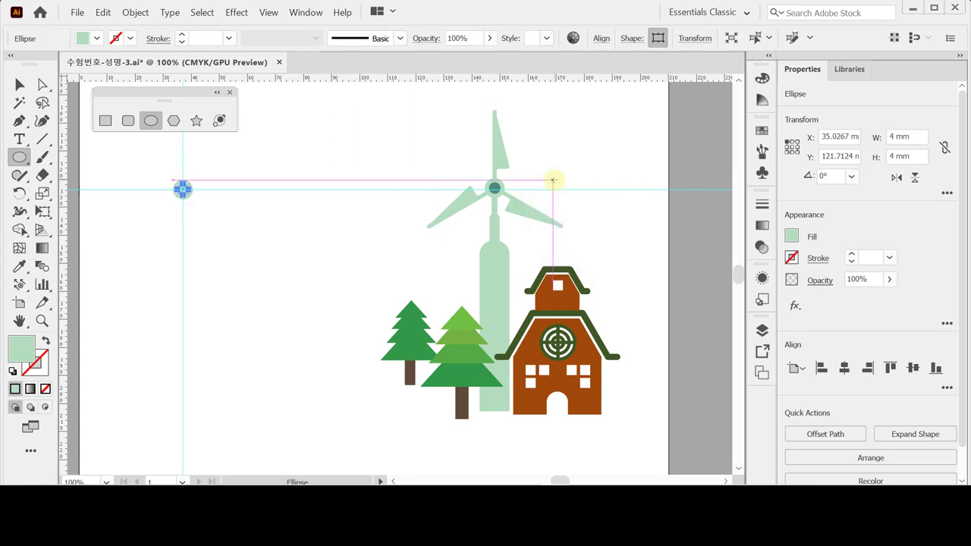
# - Fill the 4 mm circle with the dark teal sampled from the finished windmill's hub
pyautogui.press('i')
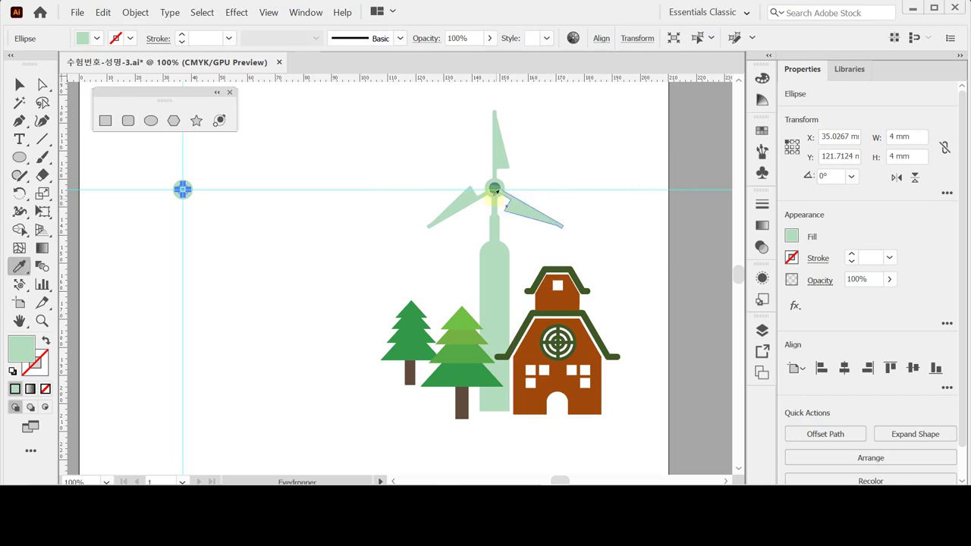
pyautogui.click(494, 189)
pyautogui.press('v')
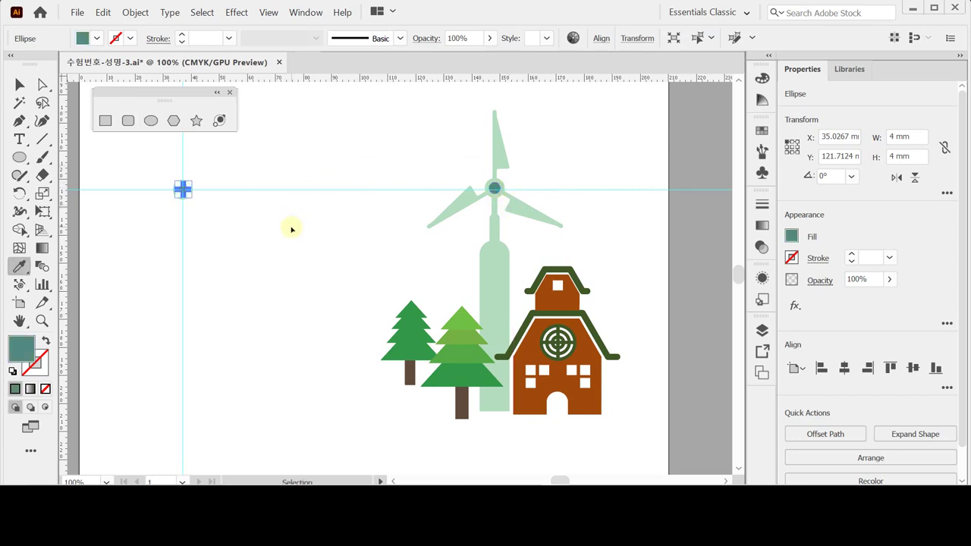
pyautogui.click(291, 229)
# - Draw a 1.5 × 27 mm rectangle along the vertical guide above the circles and fill it with the outer circle's light green
pyautogui.keyDown('ctrl'); pyautogui.click(220, 206); pyautogui.keyUp('ctrl')
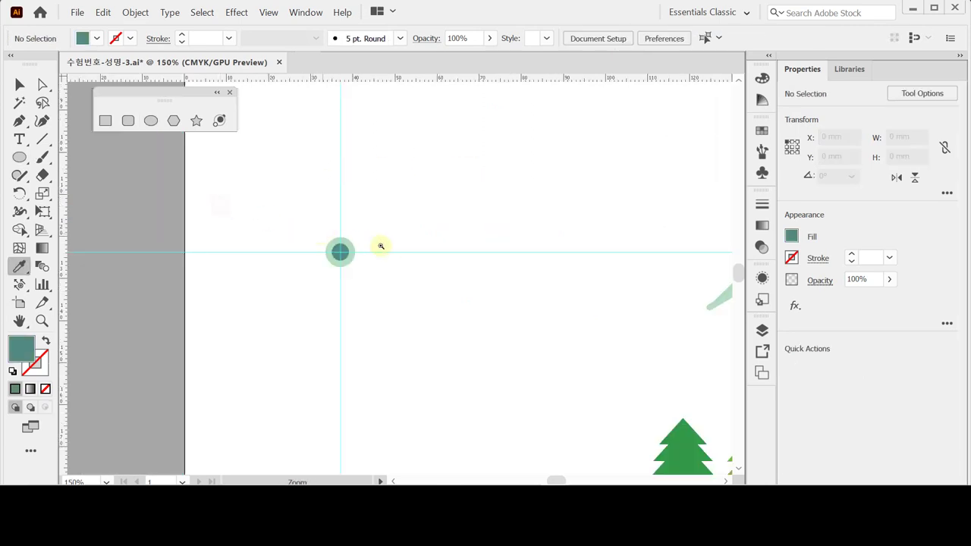
pyautogui.moveTo(403, 238); pyautogui.dragTo(293, 256)
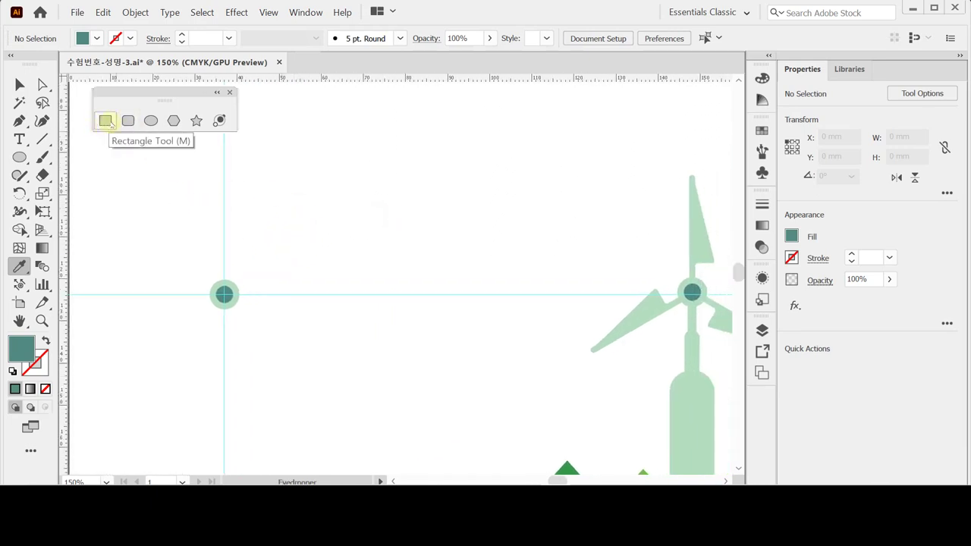
pyautogui.click(107, 122)
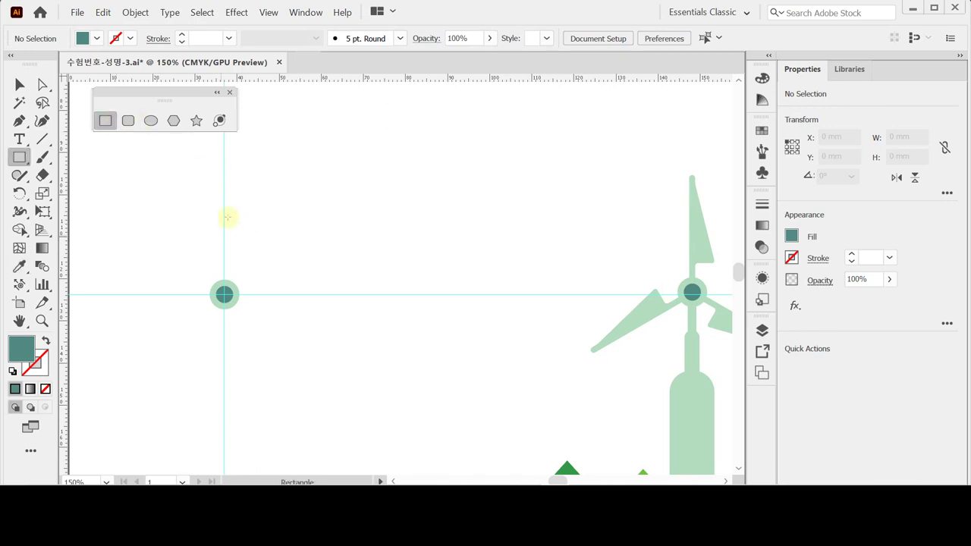
pyautogui.click(221, 166)
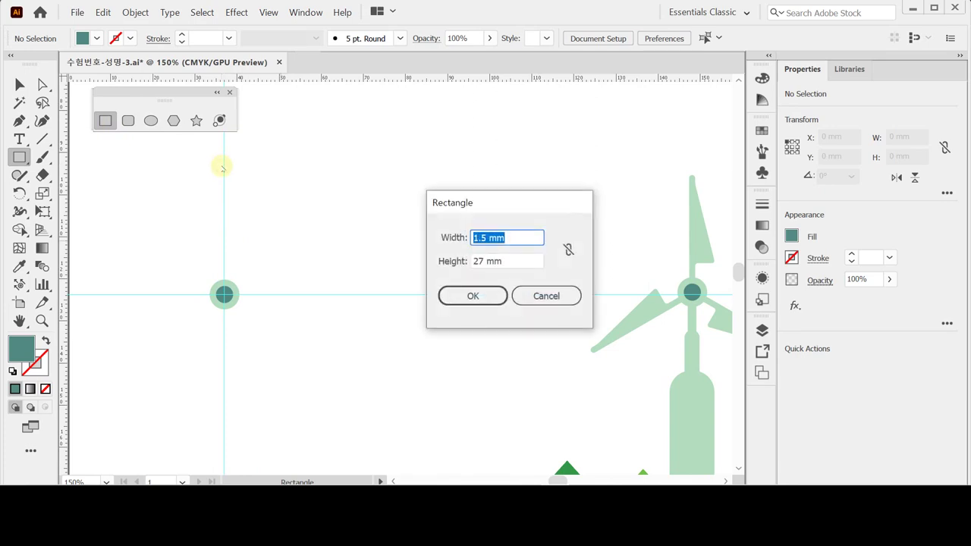
pyautogui.press('Tab')
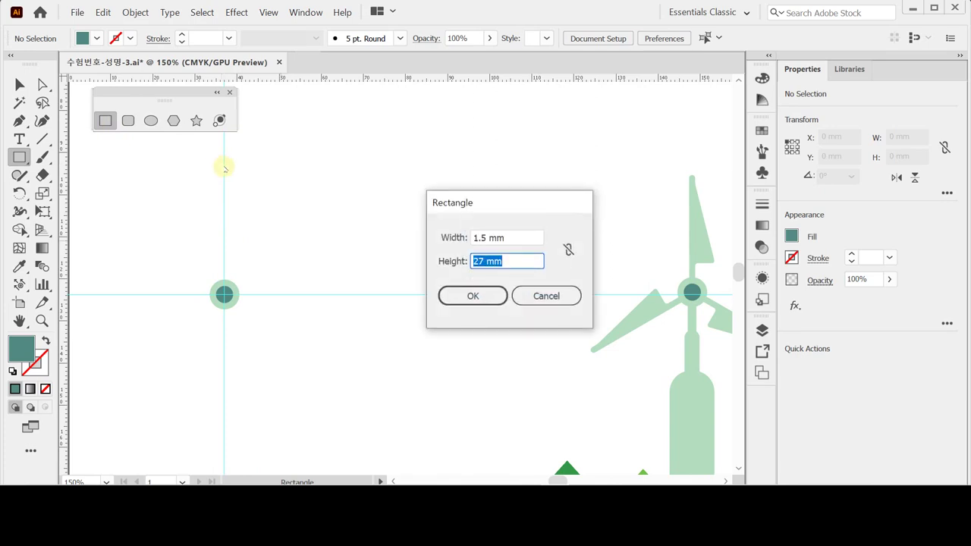
pyautogui.press('Return')
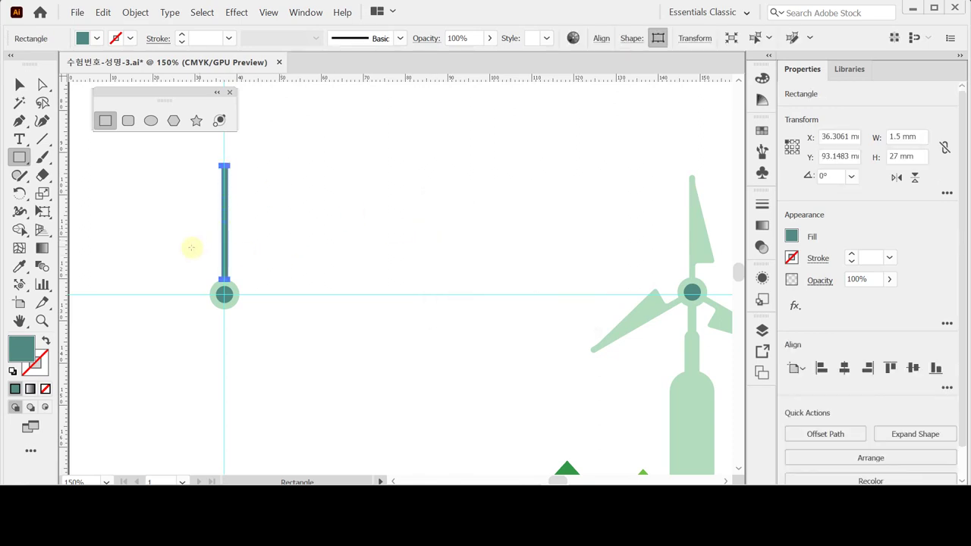
pyautogui.press('i')
pyautogui.click(231, 287)
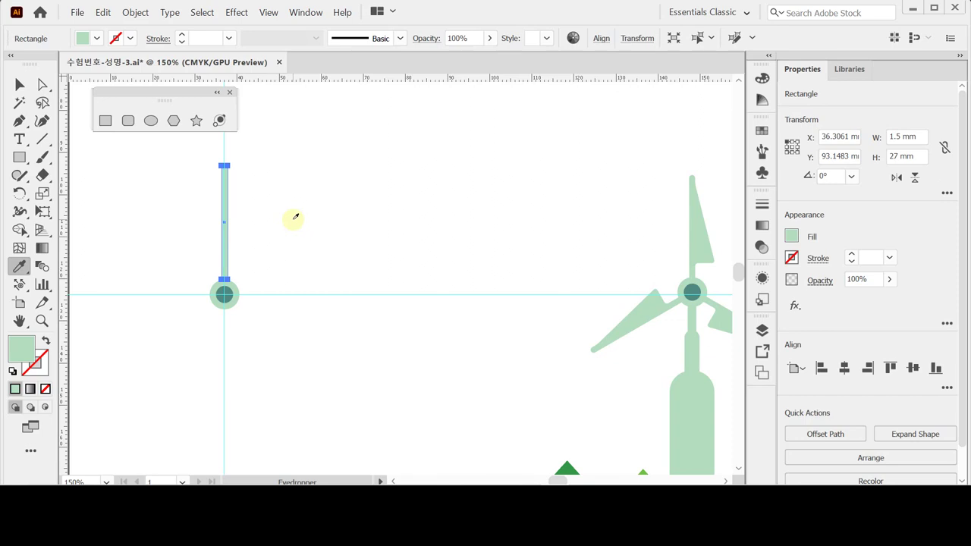
# - Lower the thin rectangle onto the hub circles and align it horizontally to their centre
pyautogui.press('Down')
pyautogui.press('Down')
pyautogui.click(19, 84)
pyautogui.moveTo(137, 191); pyautogui.dragTo(286, 347)
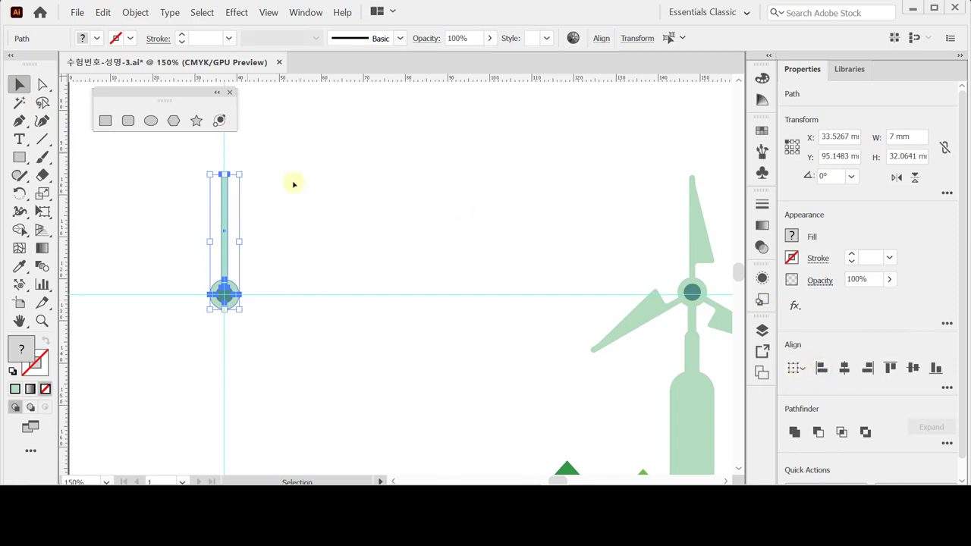
pyautogui.click(844, 368)
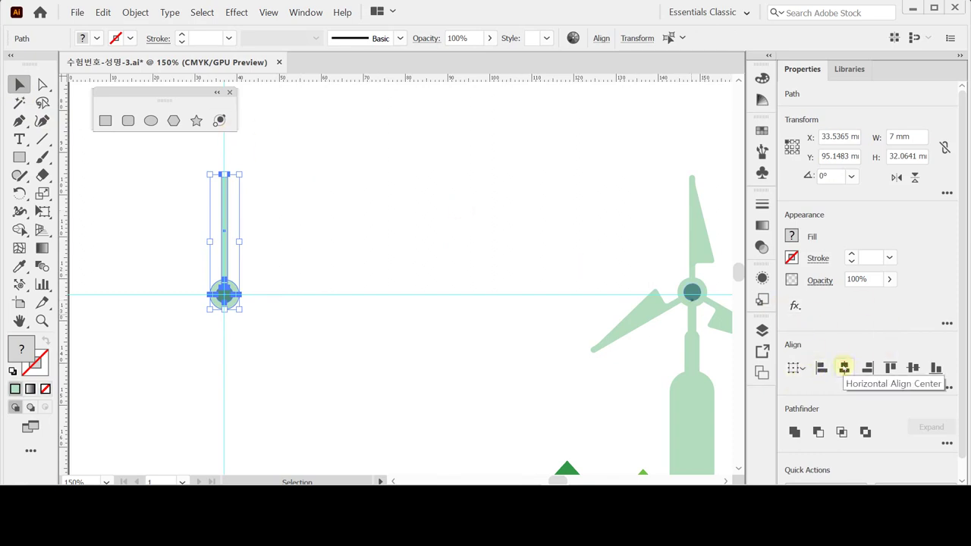
pyautogui.click(354, 220)
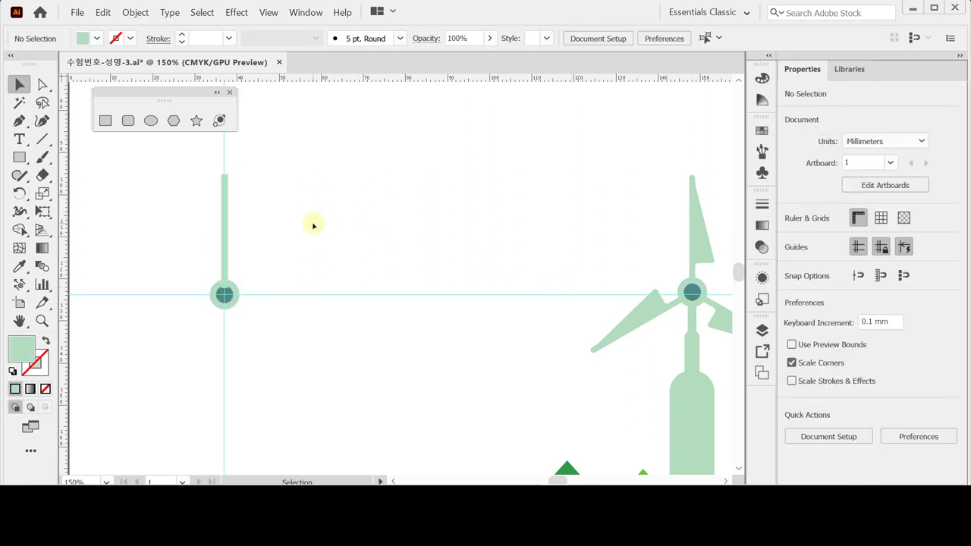
pyautogui.moveTo(298, 195); pyautogui.dragTo(186, 224)
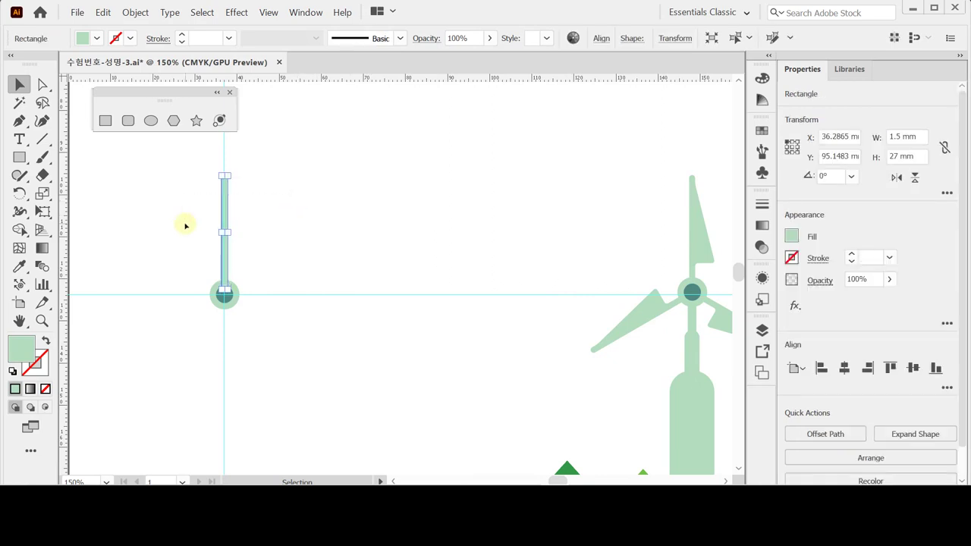
pyautogui.click(332, 233)
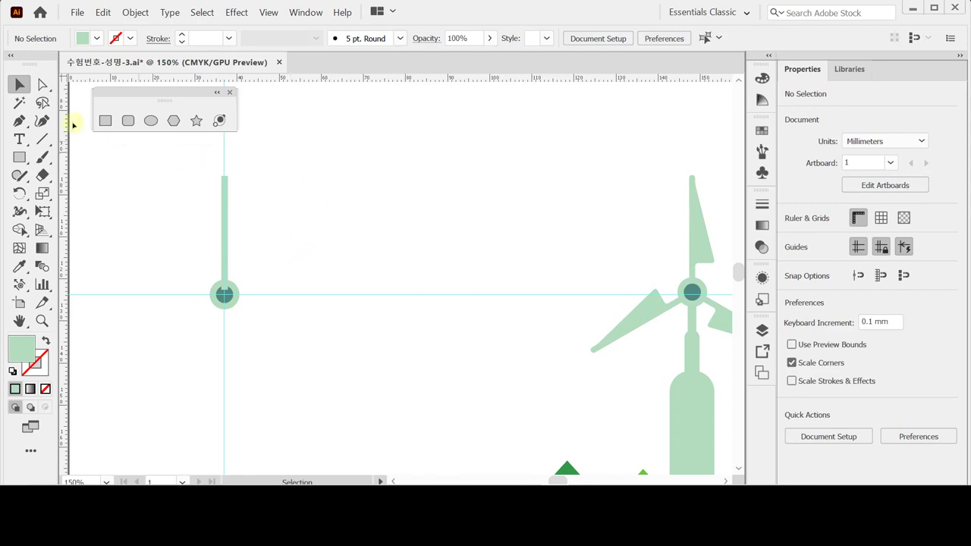
# - Draw a rectangle about 4.8 × 19.5 mm from the thin bar's centre line to its right and delete its upper-right anchor point
pyautogui.click(105, 121)
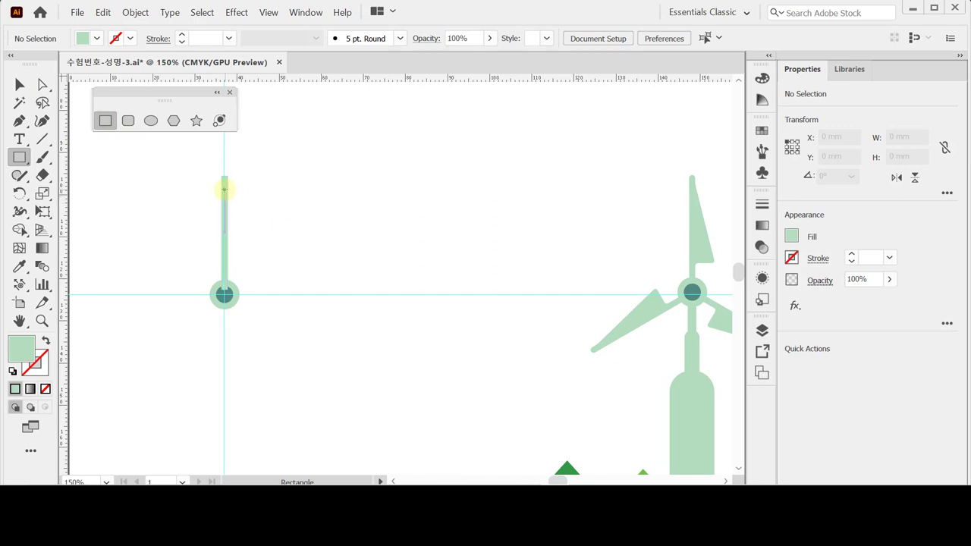
pyautogui.moveTo(225, 190); pyautogui.dragTo(244, 269)
pyautogui.moveTo(244, 268); pyautogui.dragTo(245, 268)
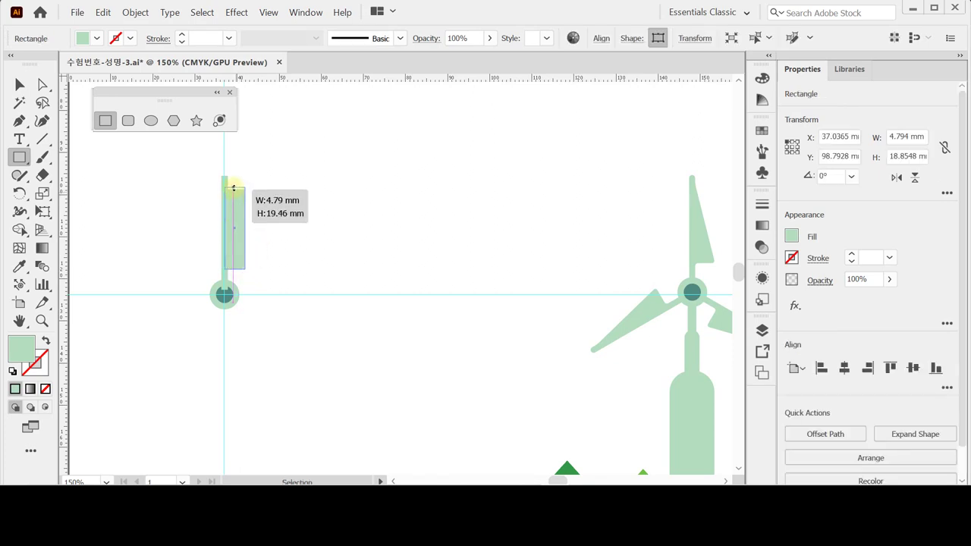
pyautogui.press('ctrl')
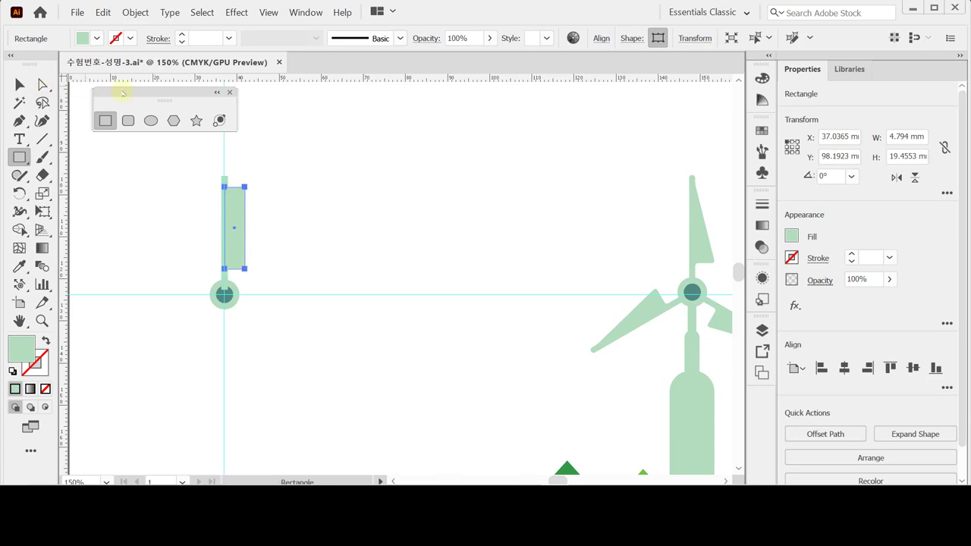
pyautogui.moveTo(20, 122); pyautogui.dragTo(84, 158)
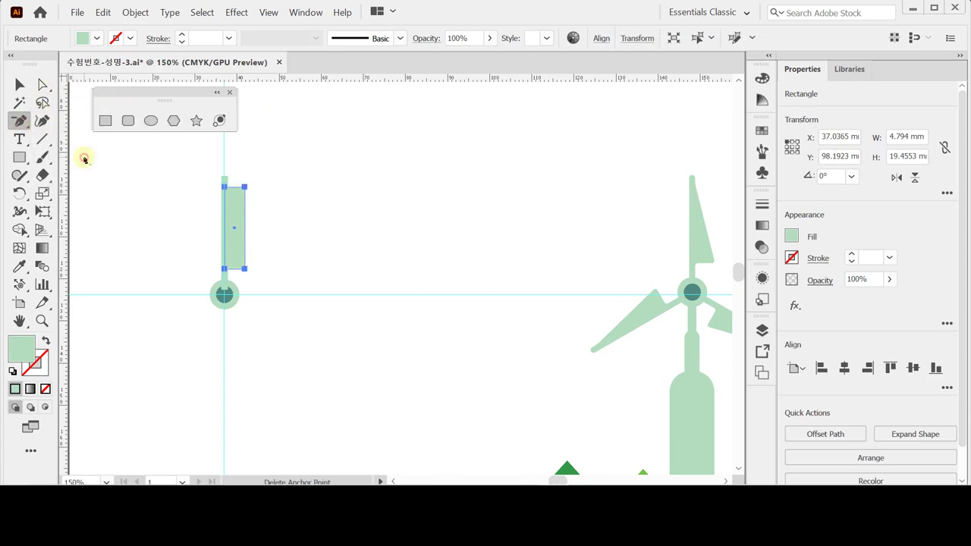
pyautogui.click(244, 187)
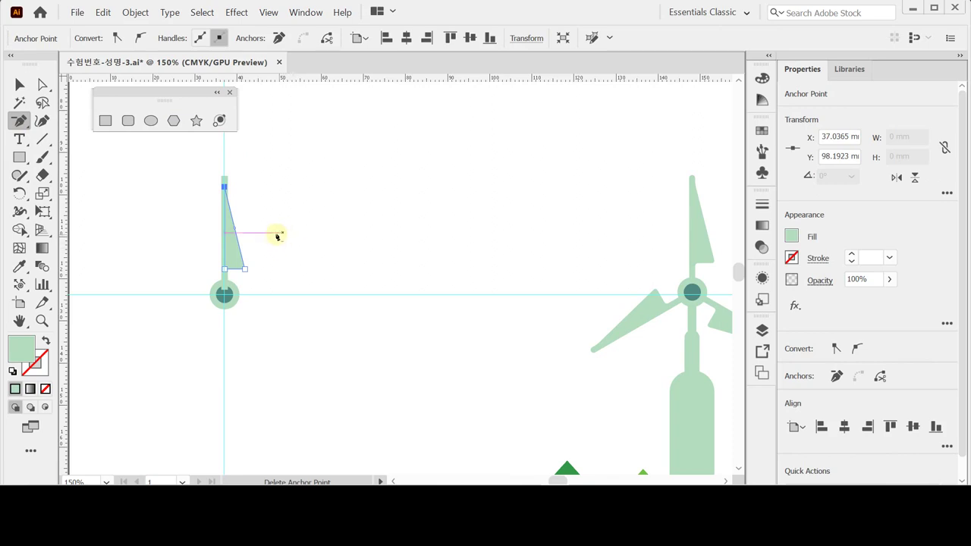
# - Unite the triangle and the thin bar into one windmill blade shape
pyautogui.press('ctrl')
pyautogui.keyDown('ctrl'); pyautogui.click(221, 233); pyautogui.keyUp('ctrl')
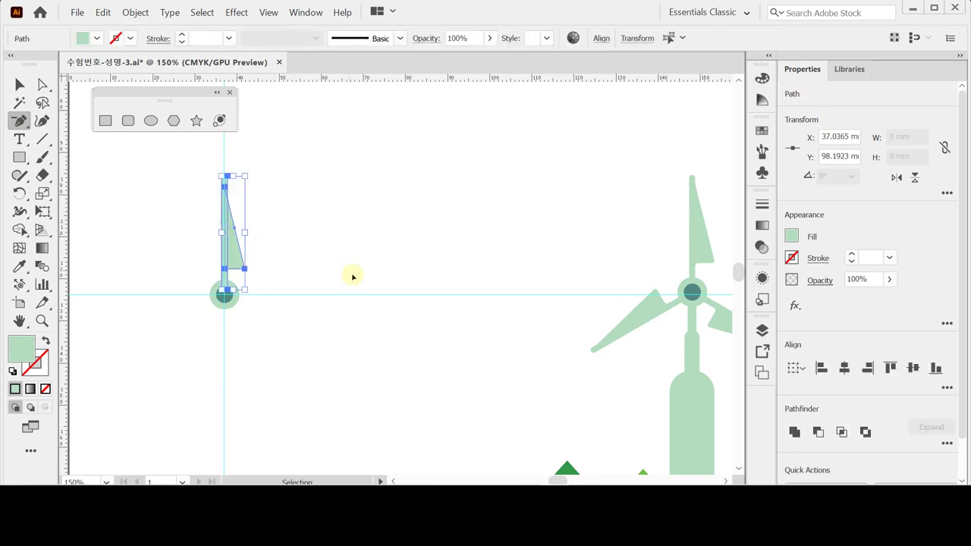
pyautogui.click(795, 431)
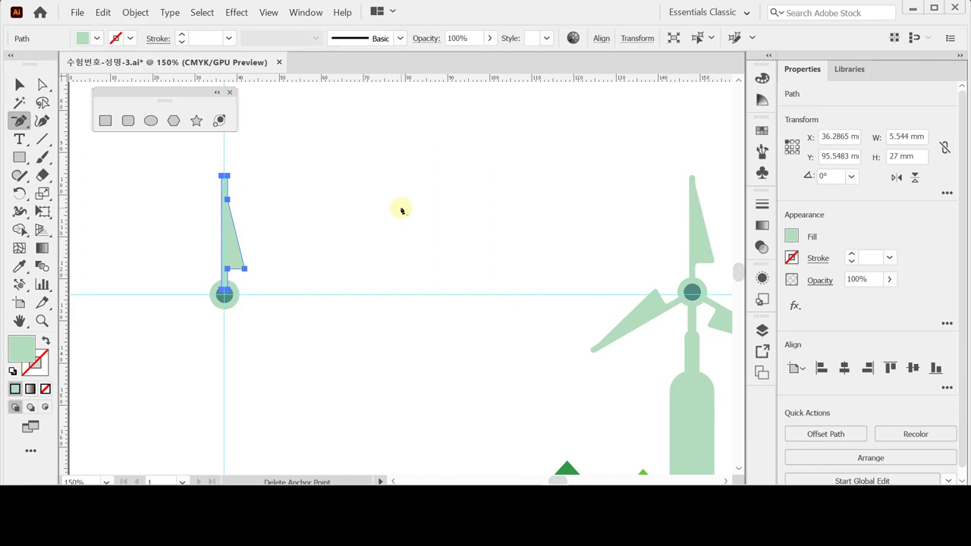
# - Undo the union, nudge the triangle slightly right and up against the thin bar, and unite both into one blade shape again
pyautogui.keyDown('ctrl'); pyautogui.click(347, 210); pyautogui.keyUp('ctrl')
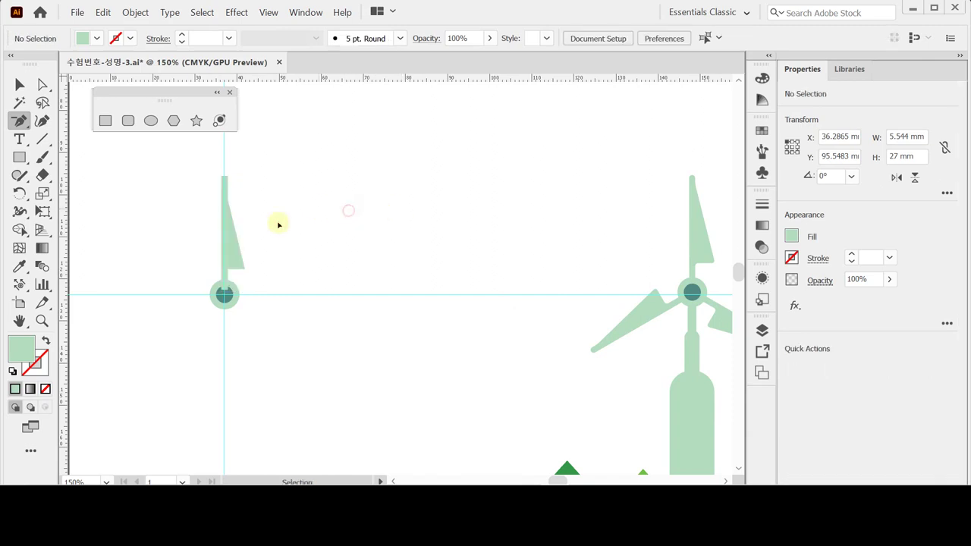
pyautogui.keyDown('ctrl'); pyautogui.click(237, 258); pyautogui.keyUp('ctrl')
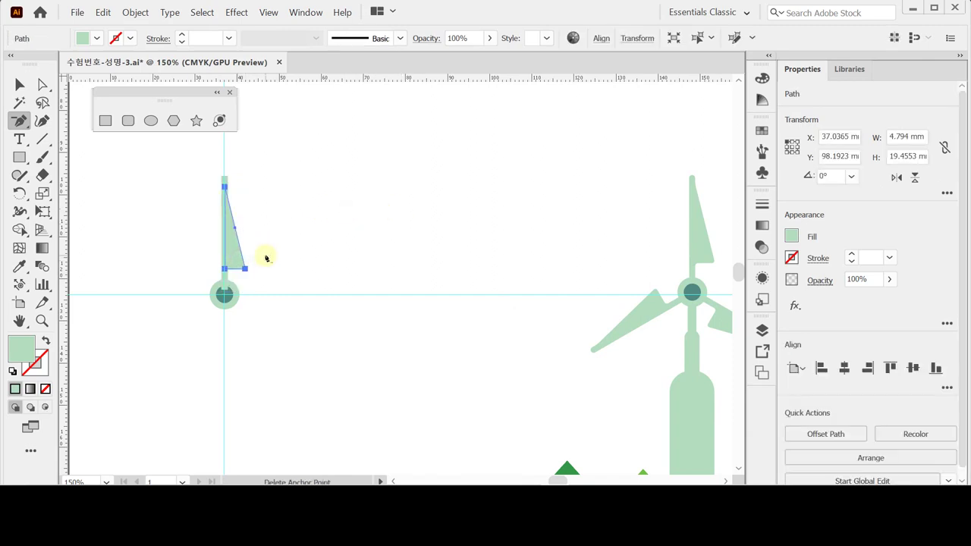
pyautogui.keyDown('ctrl'); pyautogui.click(300, 216); pyautogui.keyUp('ctrl')
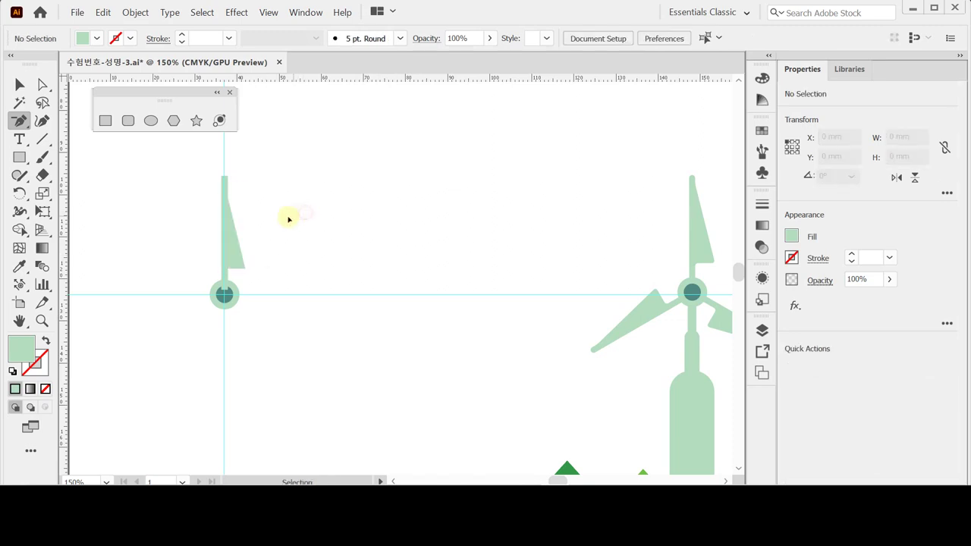
pyautogui.keyDown('ctrl'); pyautogui.click(231, 242); pyautogui.keyUp('ctrl')
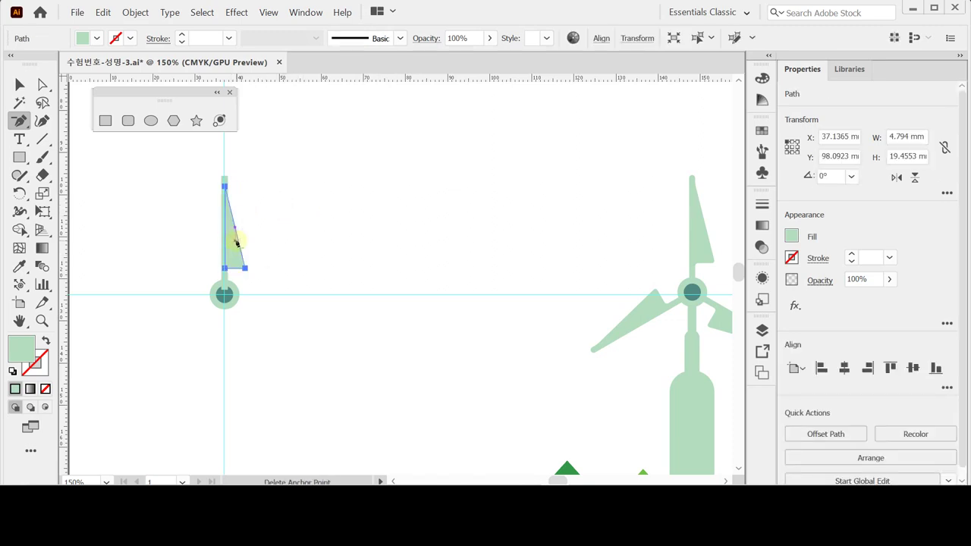
pyautogui.keyDown('ctrl'); pyautogui.click(287, 201); pyautogui.keyUp('ctrl')
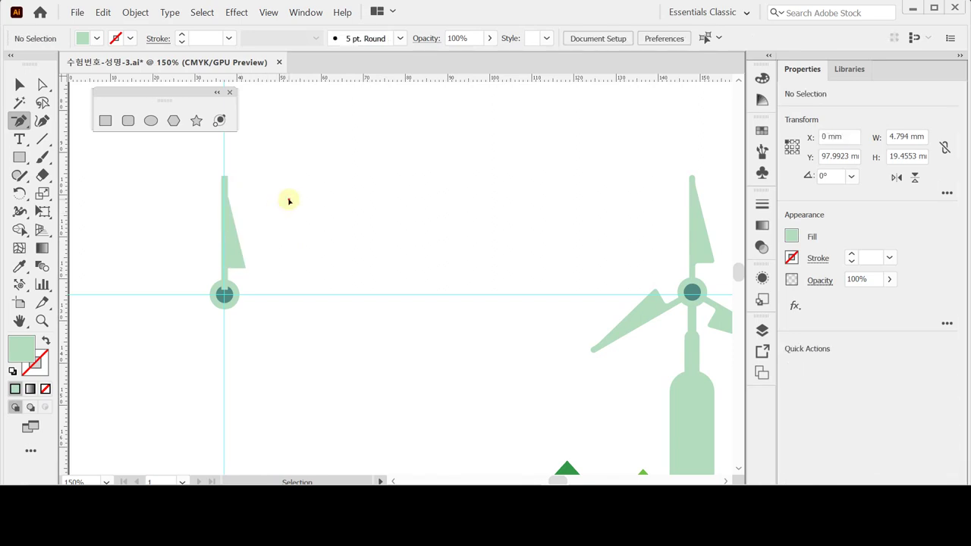
pyautogui.keyDown('ctrl'); pyautogui.click(228, 248); pyautogui.keyUp('ctrl')
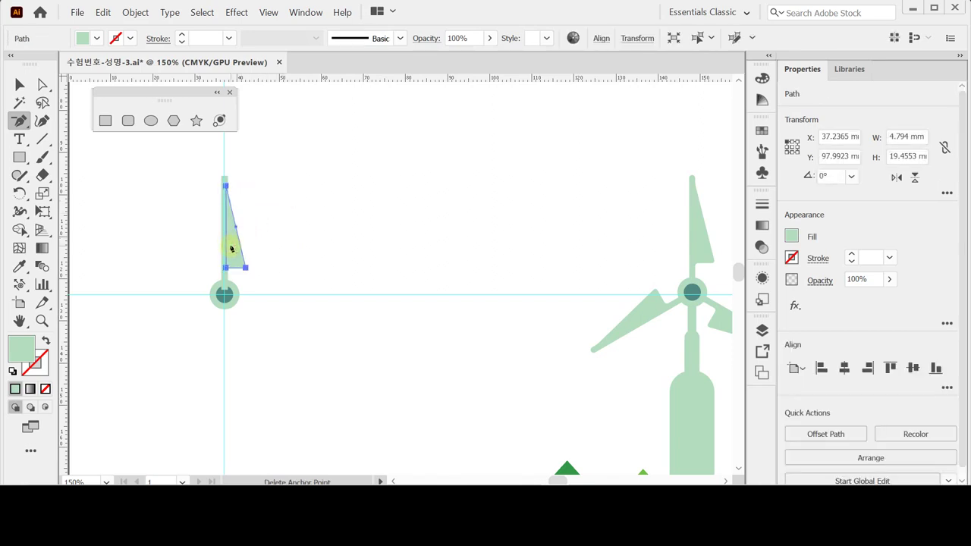
pyautogui.press('Right')
pyautogui.press('Right')
pyautogui.press('Right')
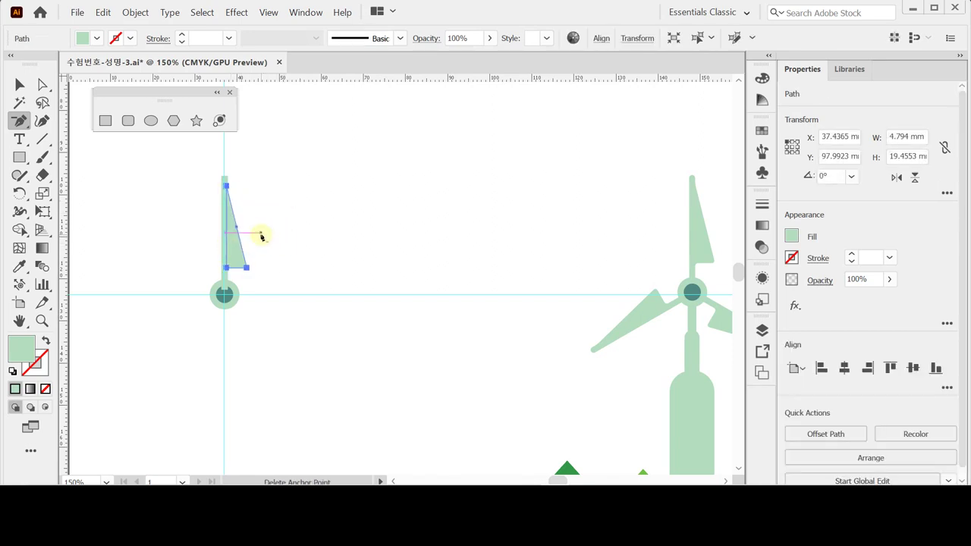
pyautogui.keyDown('ctrl'); pyautogui.click(274, 231); pyautogui.keyUp('ctrl')
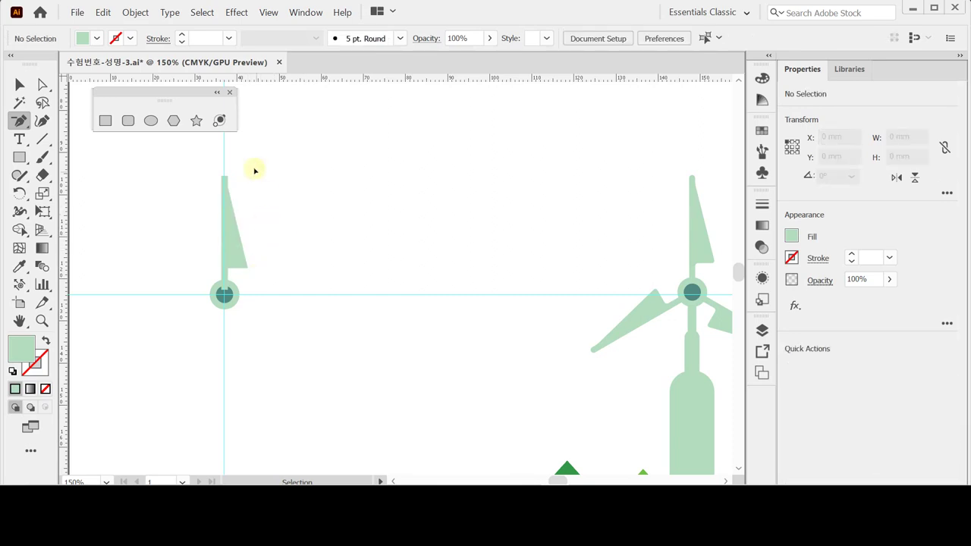
pyautogui.moveTo(256, 167); pyautogui.dragTo(205, 297)
pyautogui.click(794, 432)
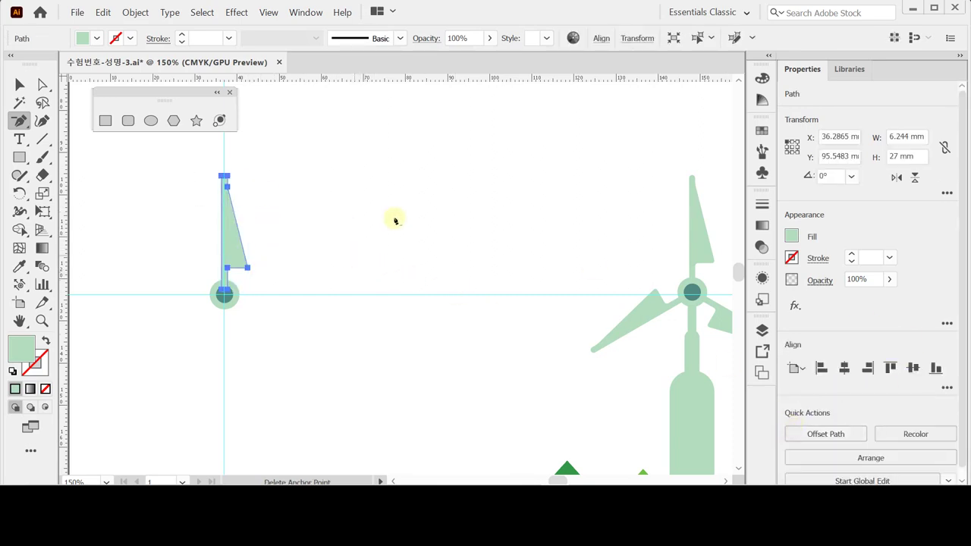
# - Apply a Round Corners effect with a 0.7 mm radius to the blade and expand its appearance into a path
pyautogui.click(794, 305)
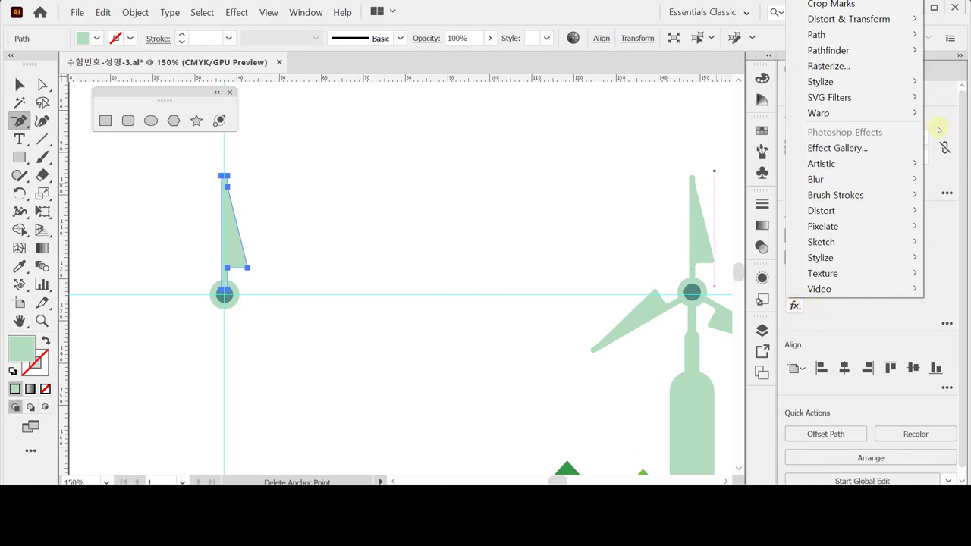
pyautogui.moveTo(846, 86)
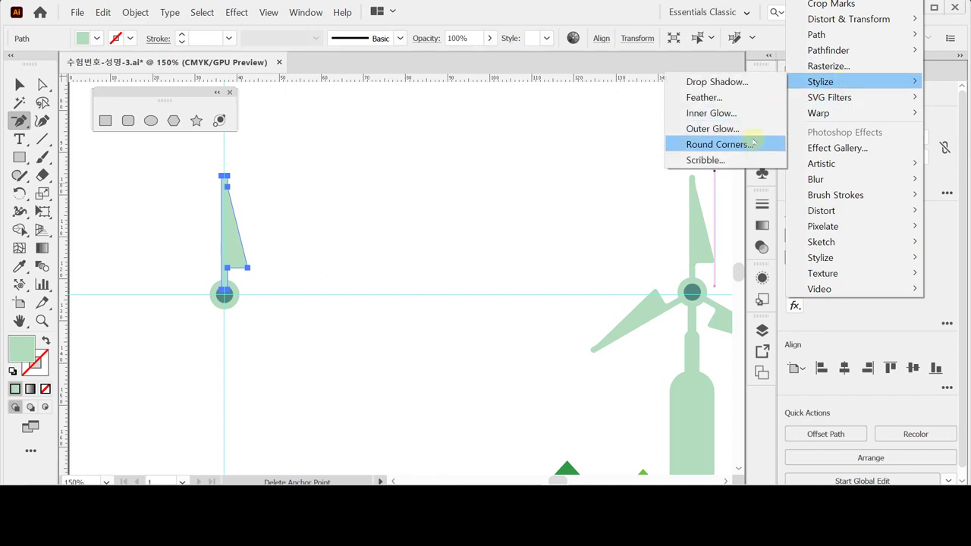
pyautogui.click(751, 143)
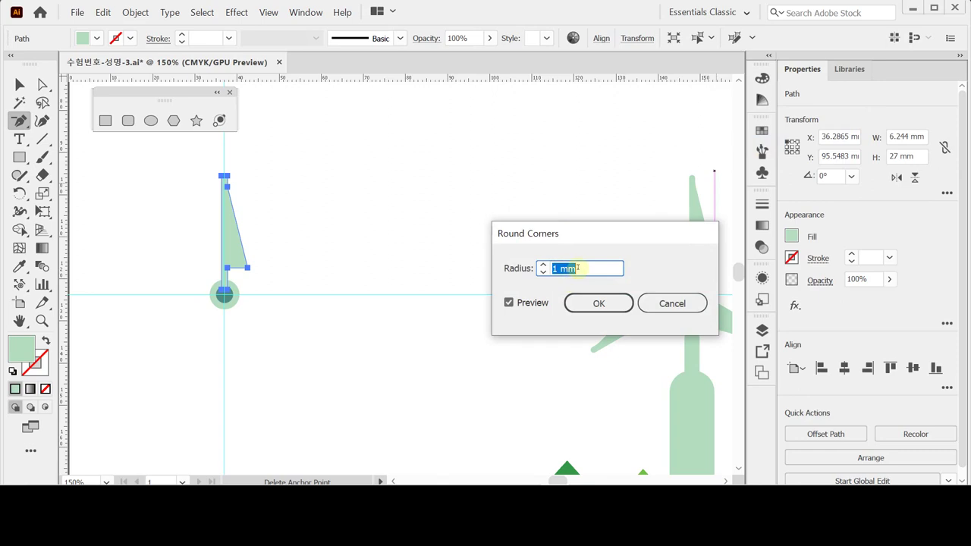
pyautogui.write('.7')
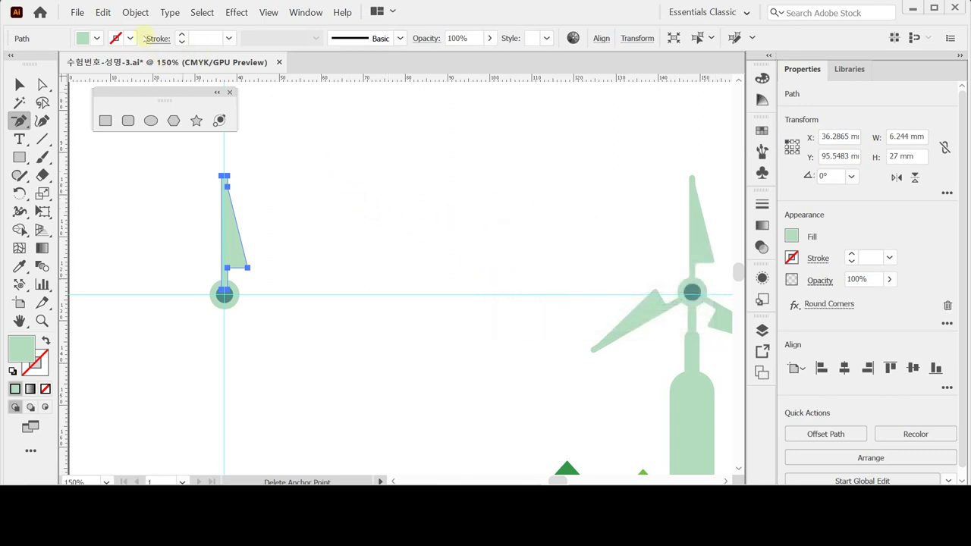
pyautogui.click(135, 12)
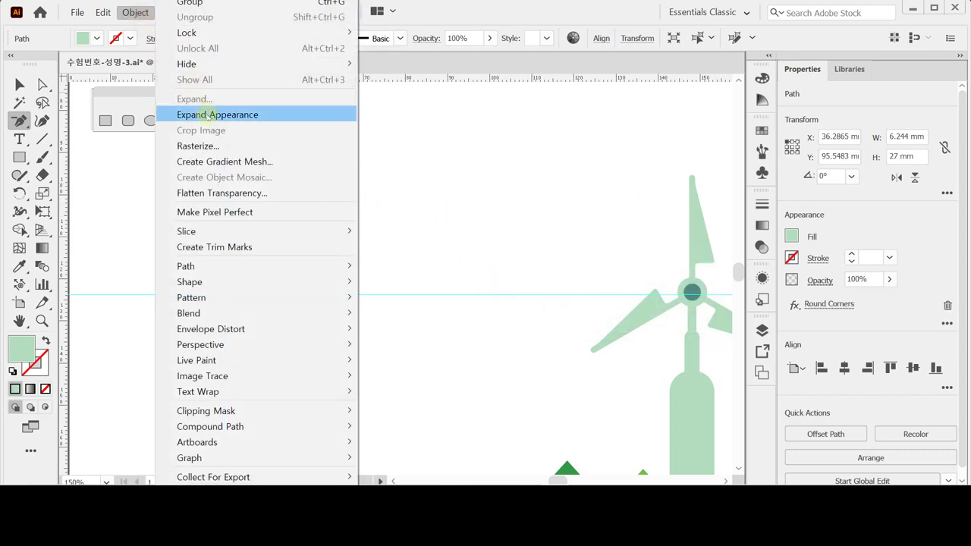
pyautogui.click(207, 115)
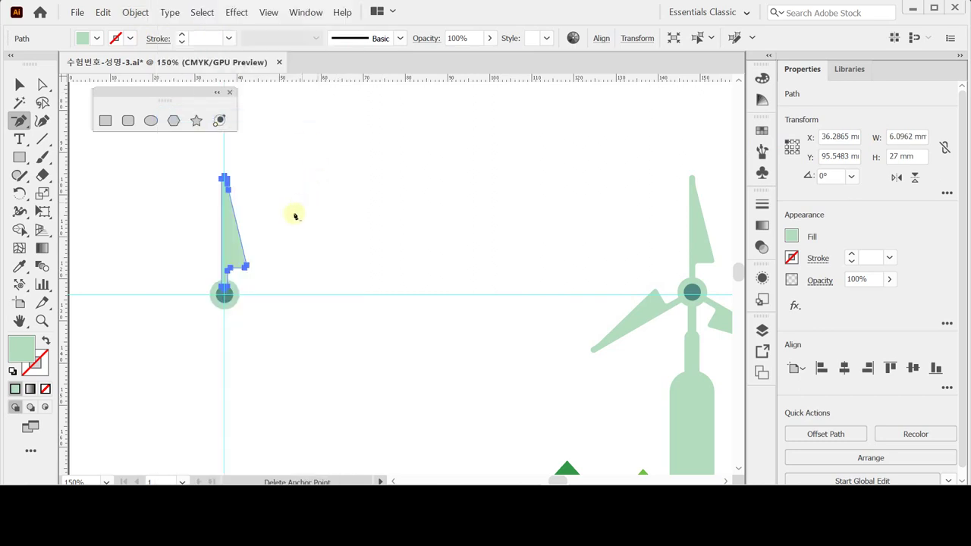
pyautogui.click(325, 254)
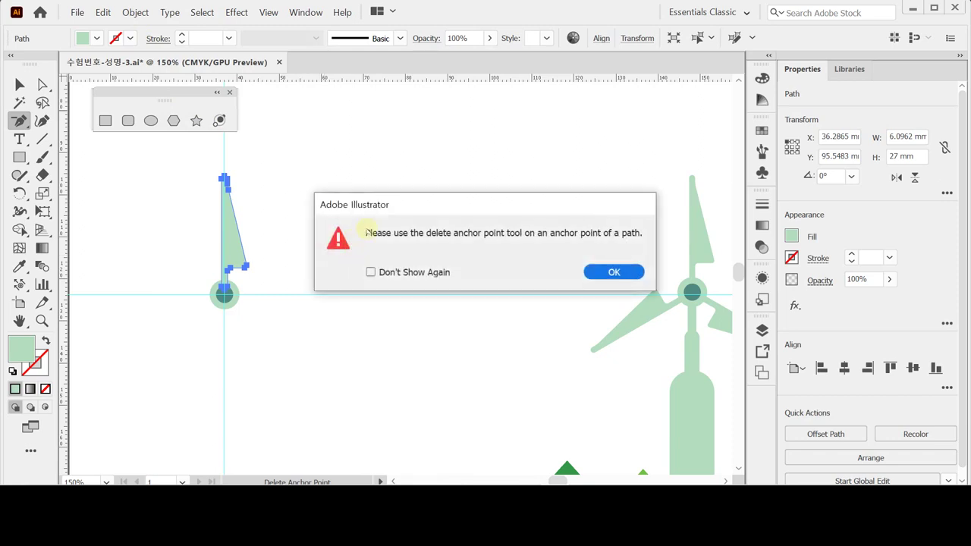
pyautogui.click(607, 271)
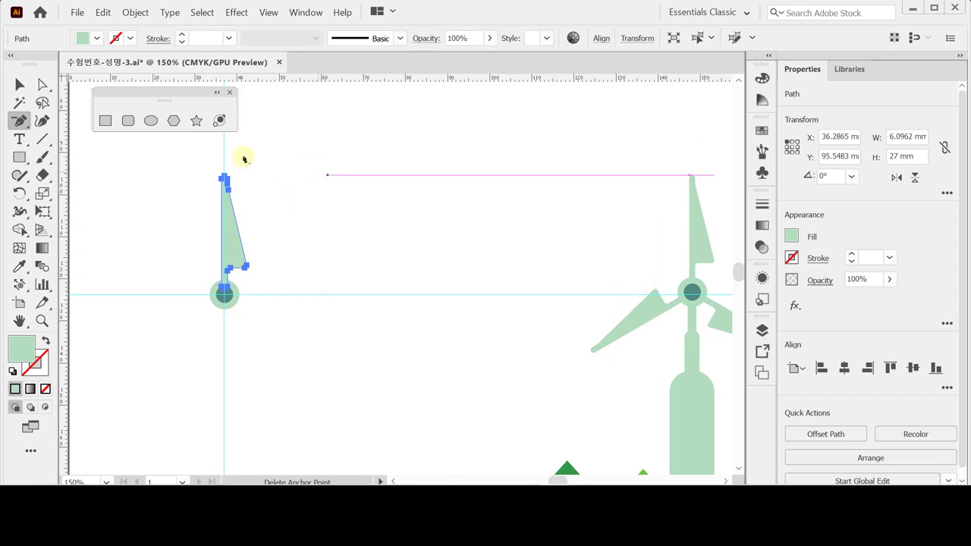
# - Select the rounded blade and activate the Rotate tool for it
pyautogui.click(19, 84)
pyautogui.click(302, 203)
pyautogui.moveTo(302, 203); pyautogui.dragTo(201, 219)
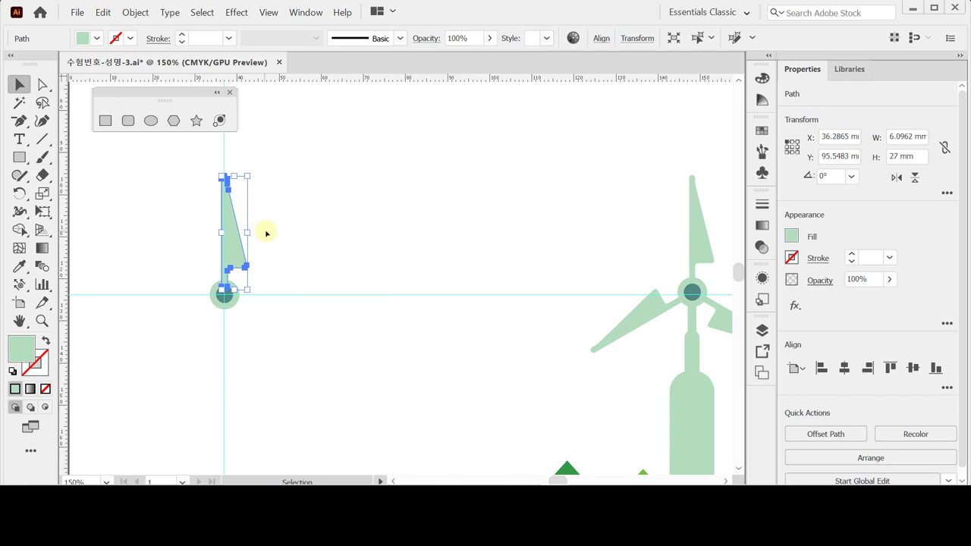
pyautogui.click(20, 193)
pyautogui.click(20, 193)
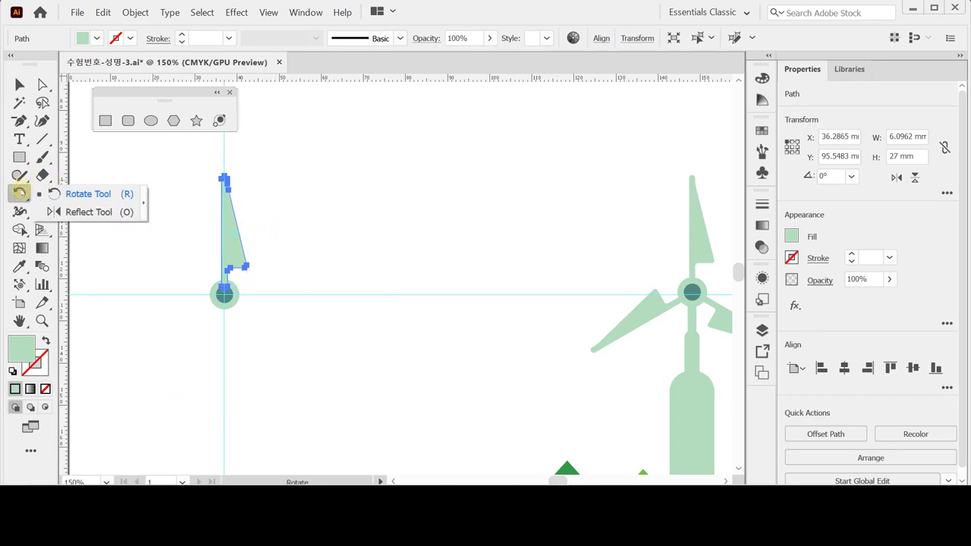
pyautogui.moveTo(20, 193); pyautogui.dragTo(87, 193)
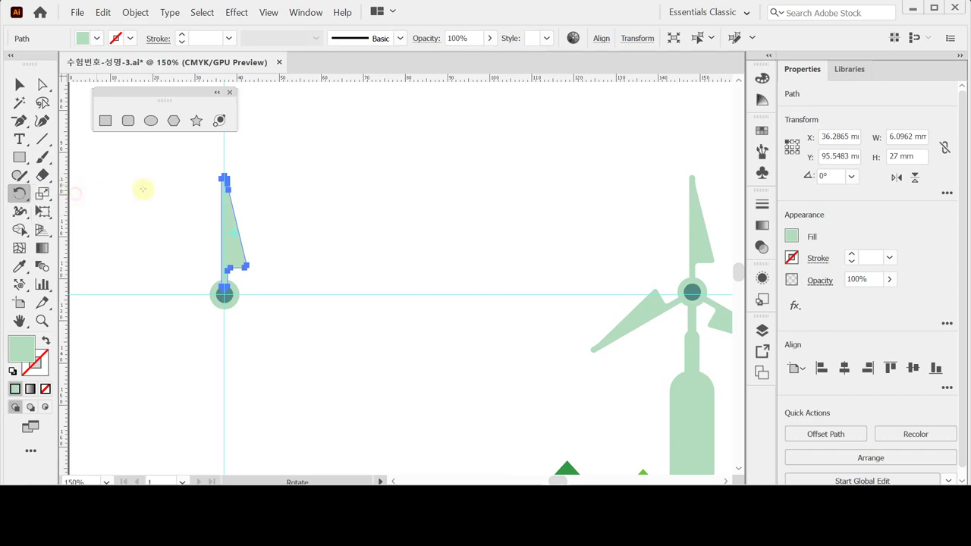
pyautogui.moveTo(295, 292); pyautogui.dragTo(302, 190)
pyautogui.press('Return')
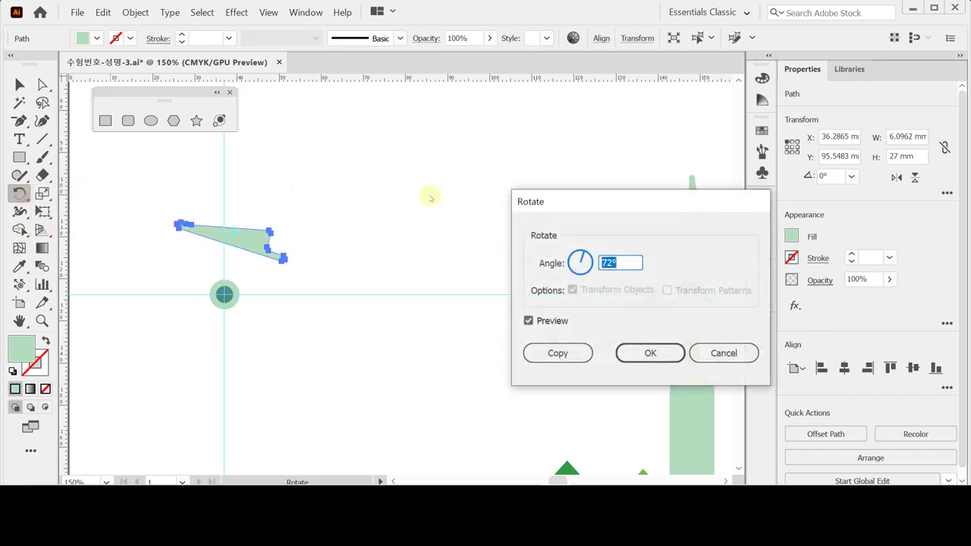
pyautogui.moveTo(564, 202); pyautogui.dragTo(402, 134)
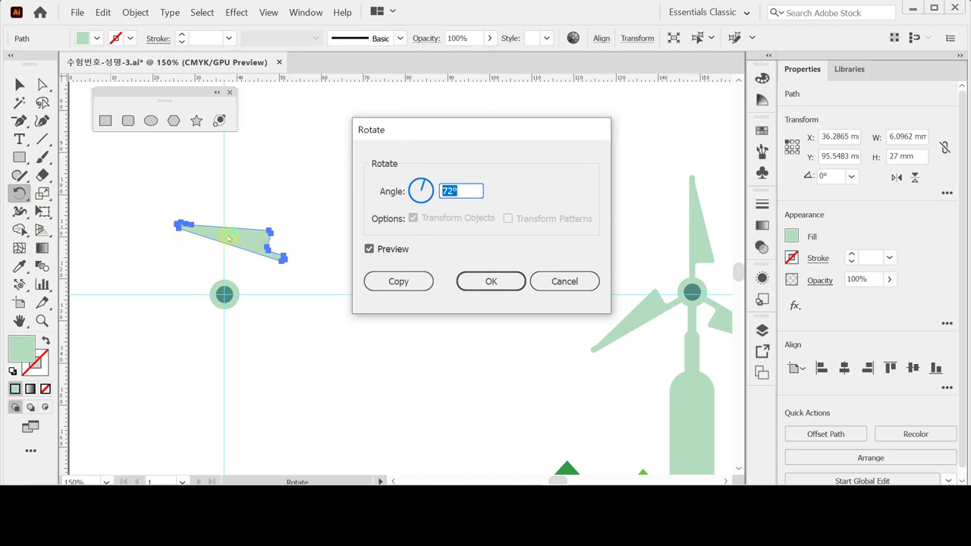
pyautogui.click(567, 282)
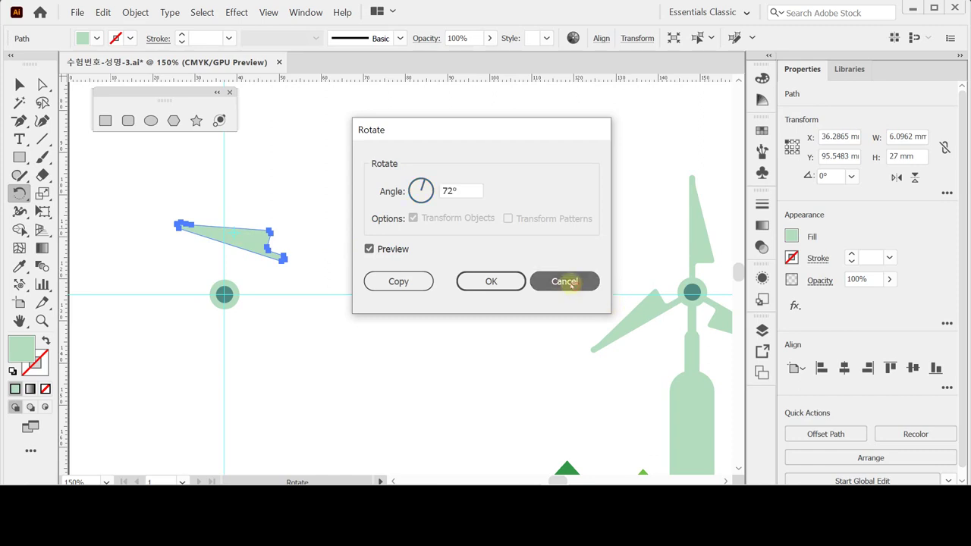
# - Copy the blade rotated 120° about the hub's centre and repeat the transformation to make the third blade
pyautogui.hscroll(-3, 309, 297)
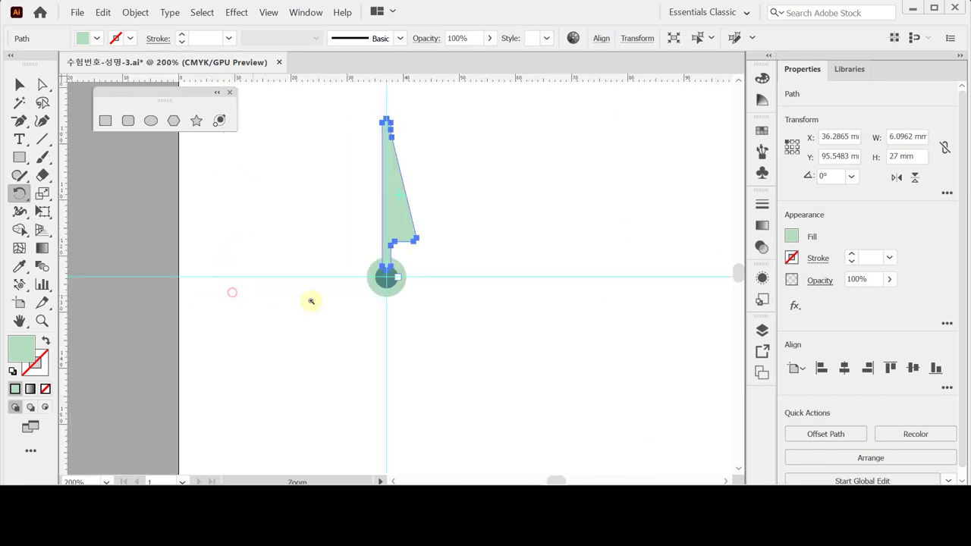
pyautogui.keyDown('ctrl'); pyautogui.click(391, 276); pyautogui.keyUp('ctrl')
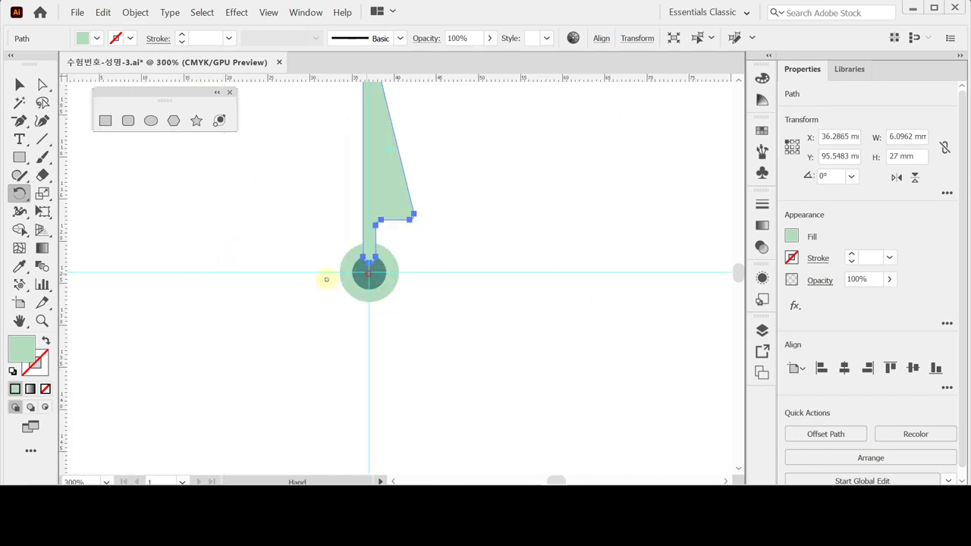
pyautogui.moveTo(376, 276); pyautogui.dragTo(294, 290)
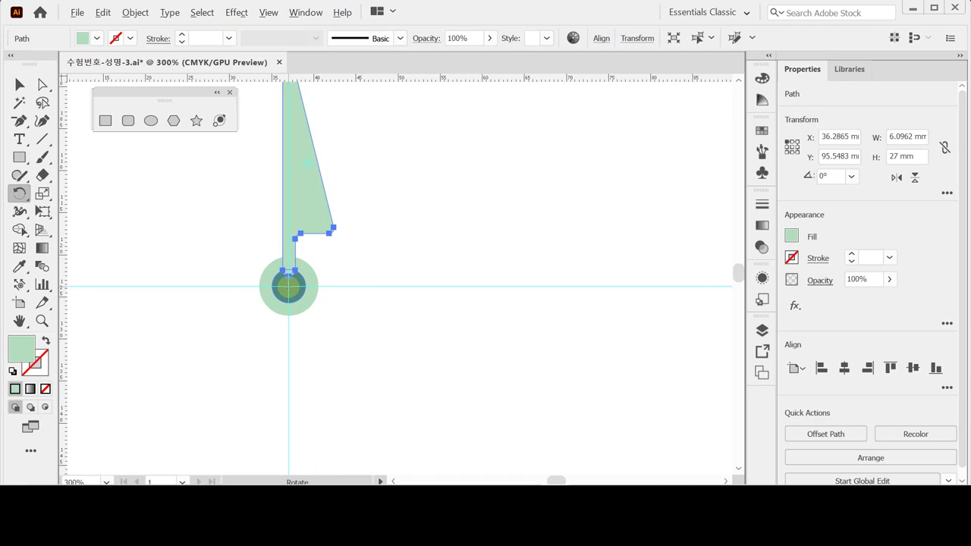
pyautogui.keyDown('alt'); pyautogui.click(289, 286); pyautogui.keyUp('alt')
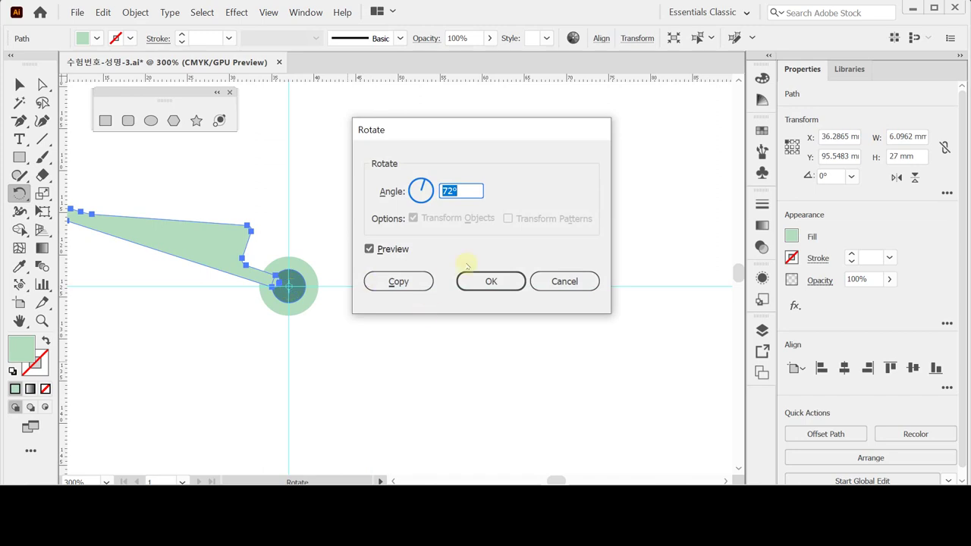
pyautogui.write('120')
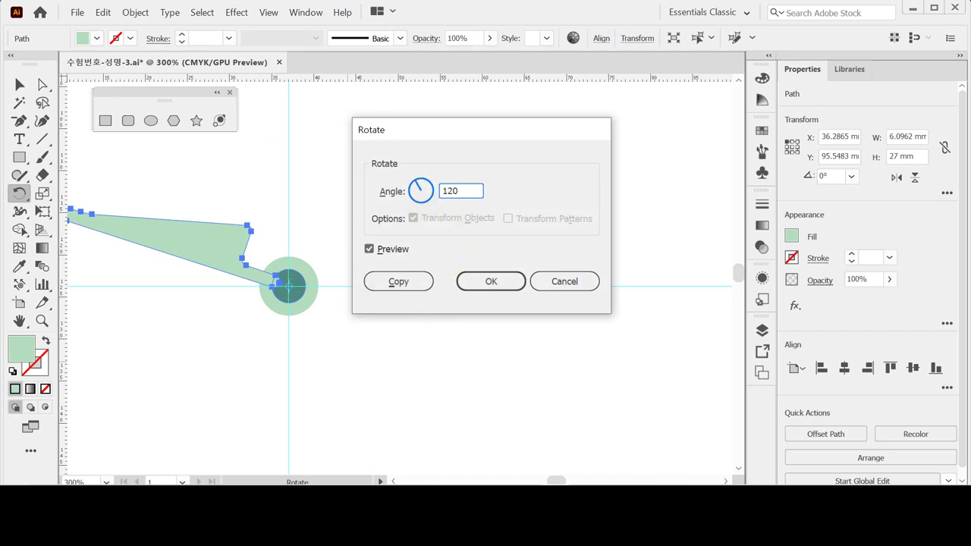
pyautogui.click(399, 281)
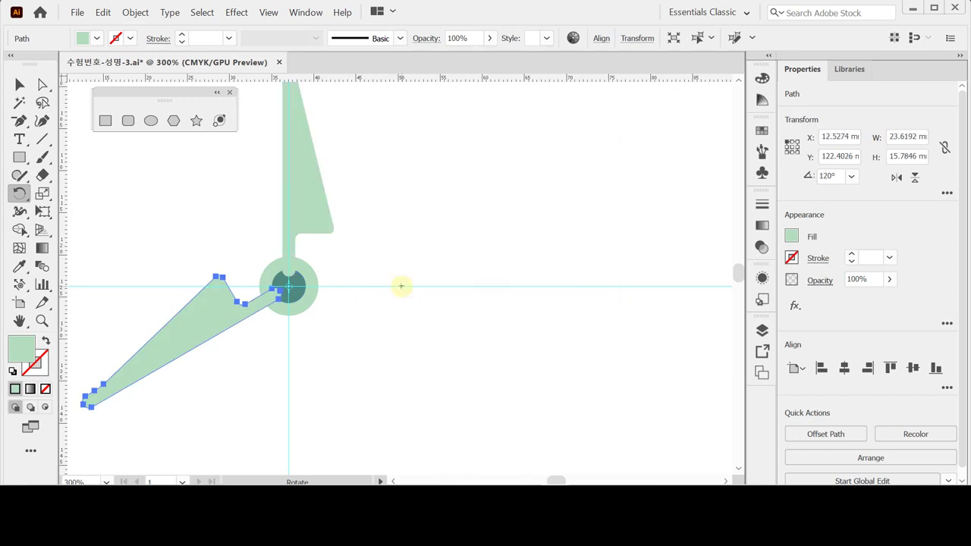
pyautogui.press('ctrl')
pyautogui.press('ctrl')
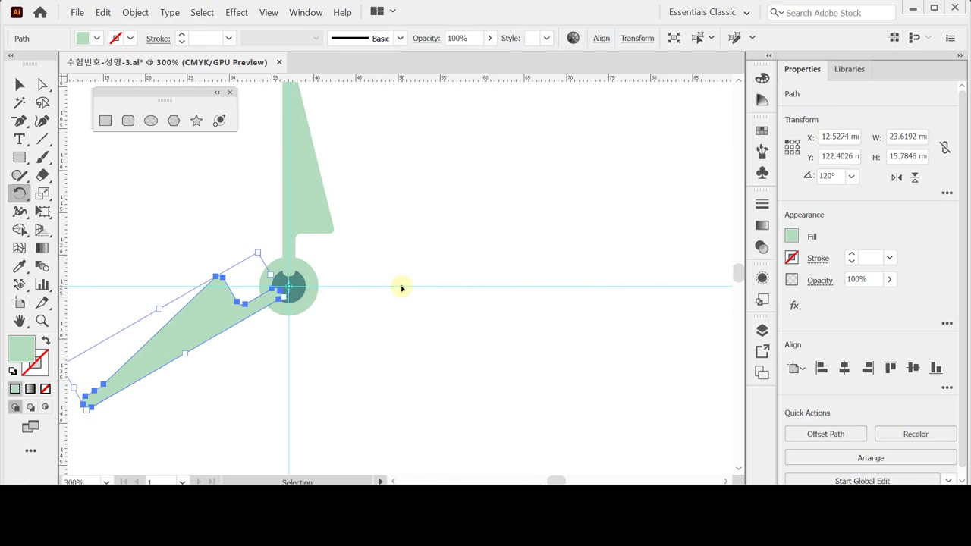
pyautogui.hotkey('ctrl', 'd')
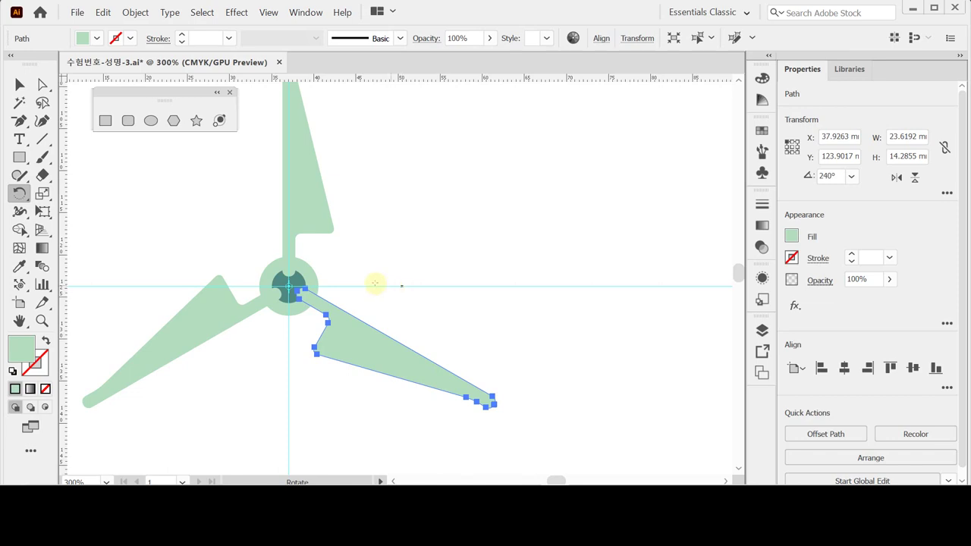
# - Select all three blades together, send them behind the hub circles and deselect them
pyautogui.moveTo(284, 263); pyautogui.dragTo(210, 309)
pyautogui.keyDown('ctrl'); pyautogui.keyDown('shift'); pyautogui.click(210, 309); pyautogui.keyUp('shift'); pyautogui.keyUp('ctrl')
pyautogui.keyDown('ctrl'); pyautogui.keyDown('shift'); pyautogui.click(296, 190); pyautogui.keyUp('shift'); pyautogui.keyUp('ctrl')
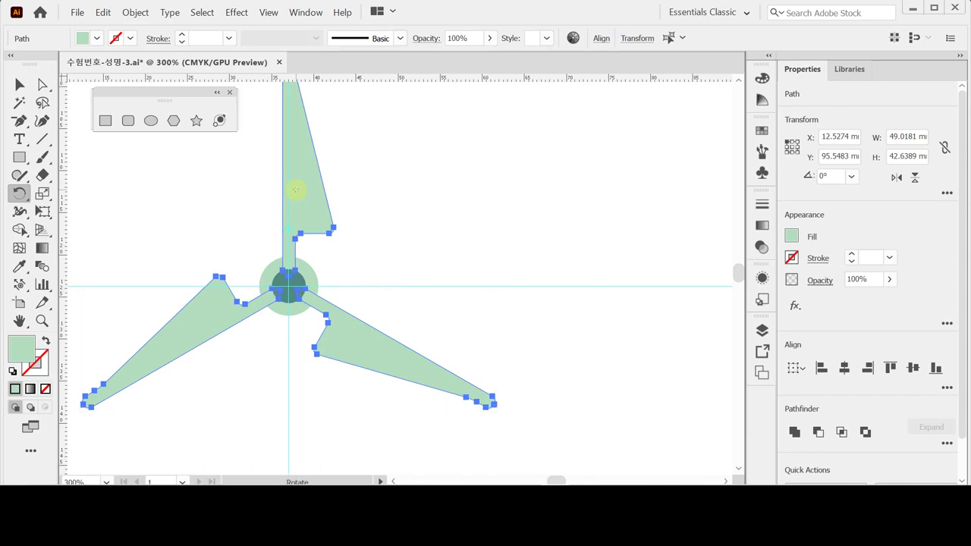
pyautogui.keyDown('ctrl'); pyautogui.click(430, 232); pyautogui.keyUp('ctrl')
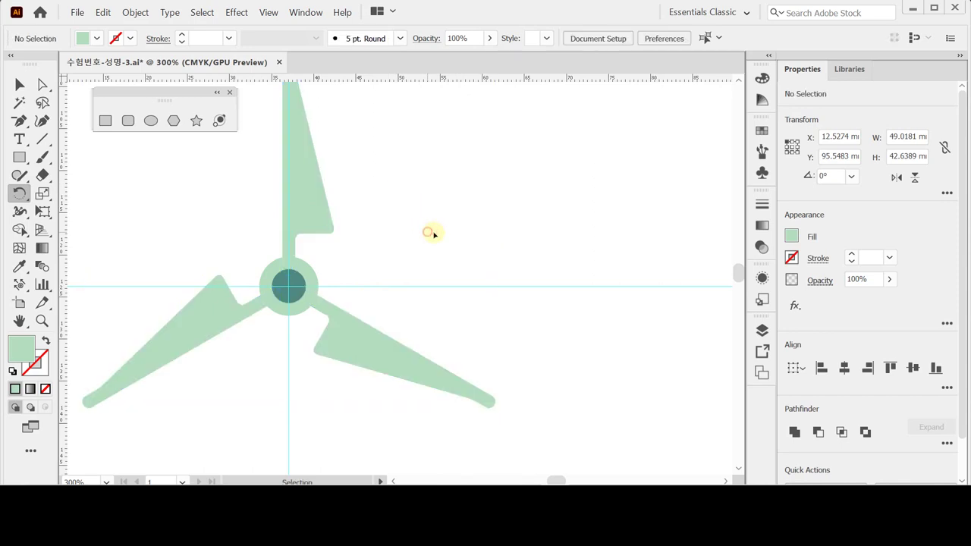
# - Draw a narrow rounded rectangle about 2 mm wide and 12.5 mm high below the hub and nudge it onto the vertical guide
pyautogui.keyDown('alt'); pyautogui.click(387, 261); pyautogui.keyUp('alt')
pyautogui.keyDown('alt'); pyautogui.click(496, 262); pyautogui.keyUp('alt')
pyautogui.keyDown('alt'); pyautogui.click(412, 223); pyautogui.keyUp('alt')
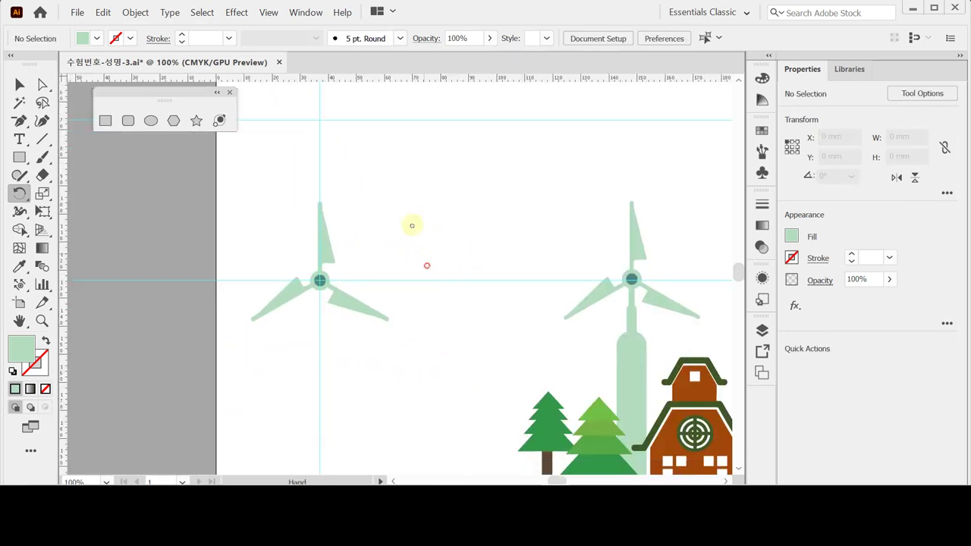
pyautogui.click(127, 119)
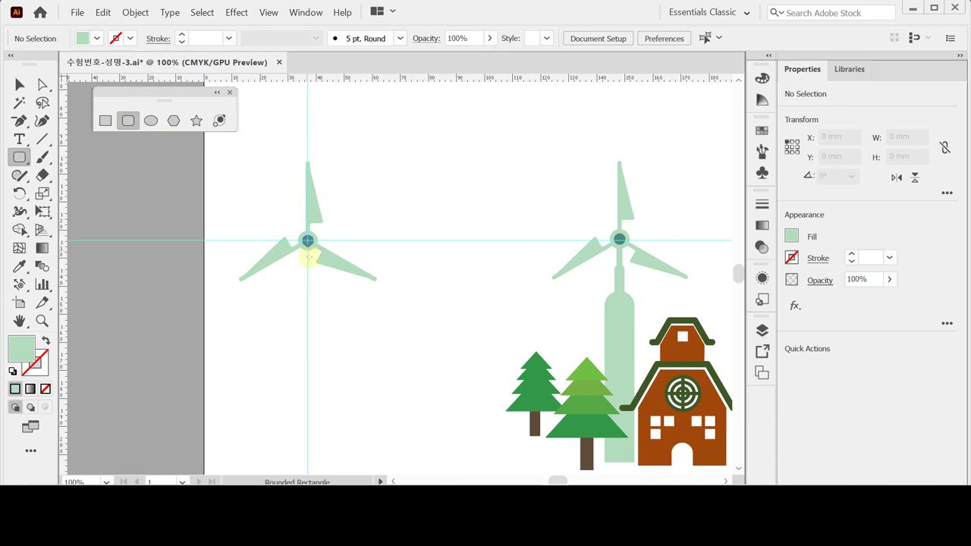
pyautogui.moveTo(308, 258); pyautogui.dragTo(311, 279)
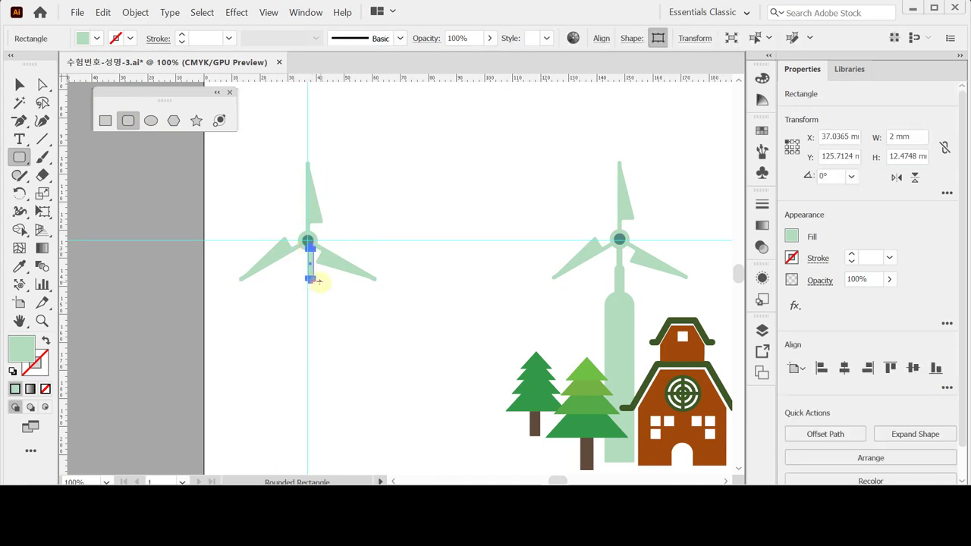
pyautogui.press('Left')
# - Draw two more rounded rectangles down the tower, about 4.4 × 14.7 mm for the middle section and 10.7 × 65.2 mm for the base
pyautogui.moveTo(299, 269); pyautogui.dragTo(322, 378)
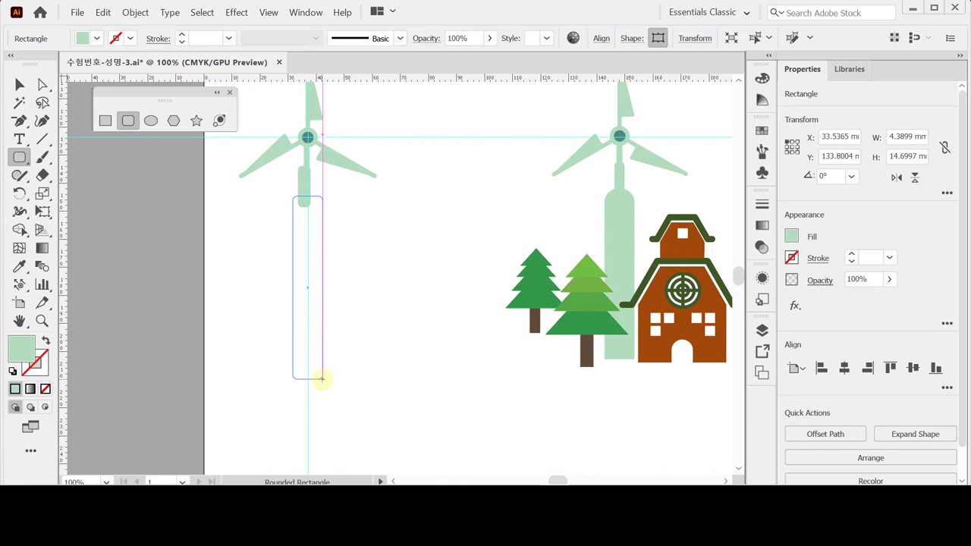
pyautogui.moveTo(322, 378); pyautogui.dragTo(322, 378)
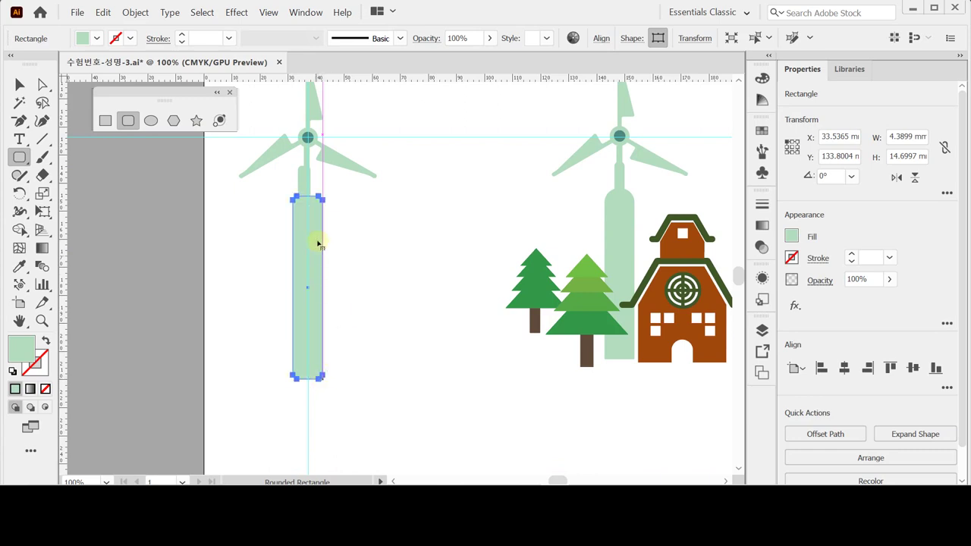
# - Align the three tower sections to a common horizontal centre and nudge them together onto the vertical guide under the hub
pyautogui.hotkey('ctrl', '=')
pyautogui.click(20, 84)
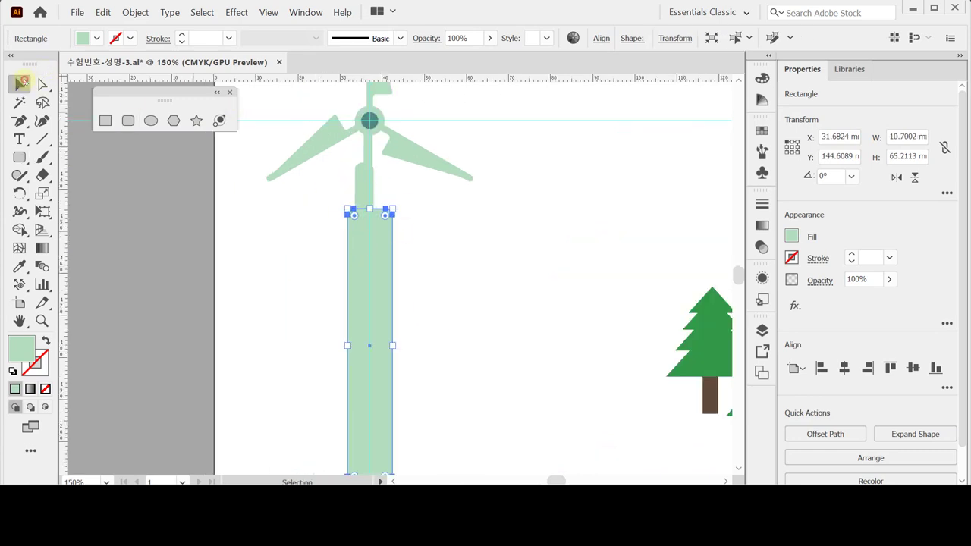
pyautogui.click(280, 238)
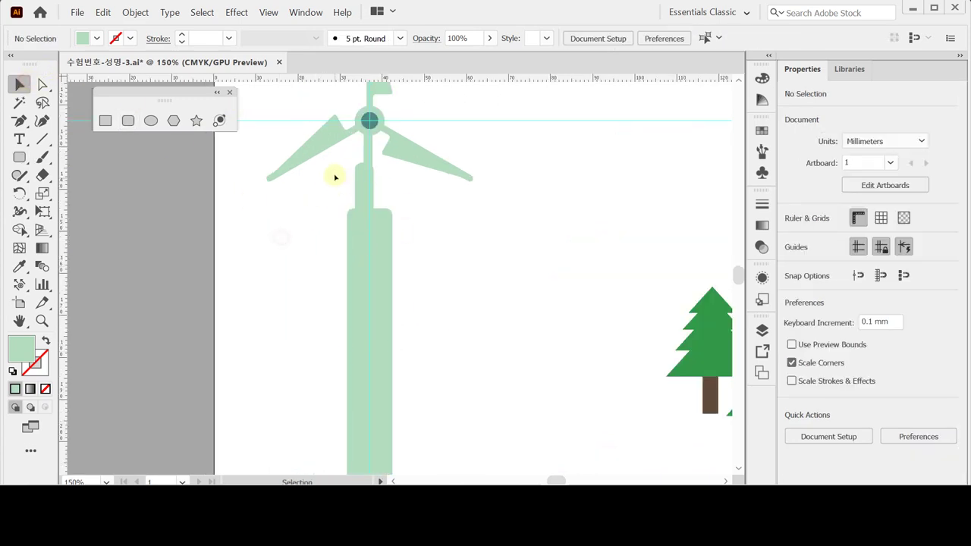
pyautogui.click(384, 265)
pyautogui.click(844, 368)
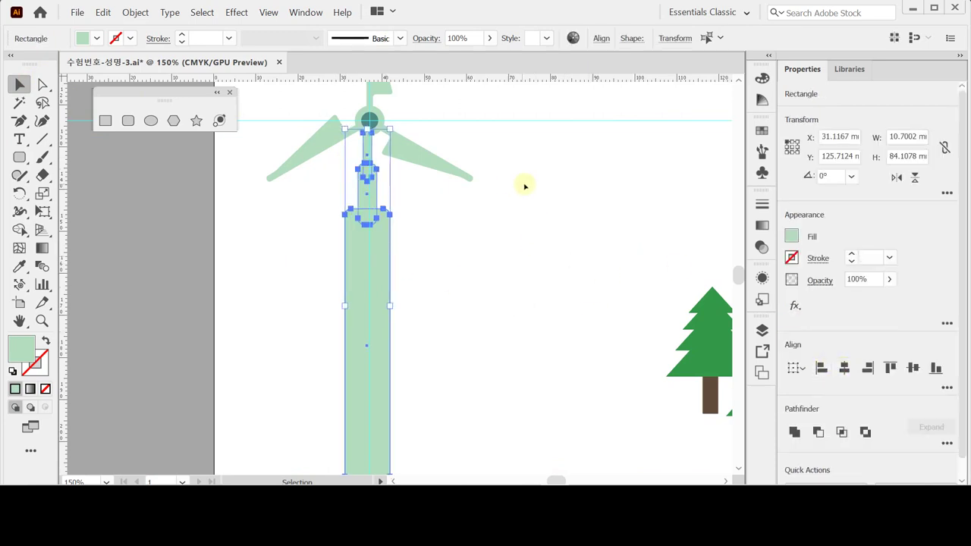
pyautogui.press('Right')
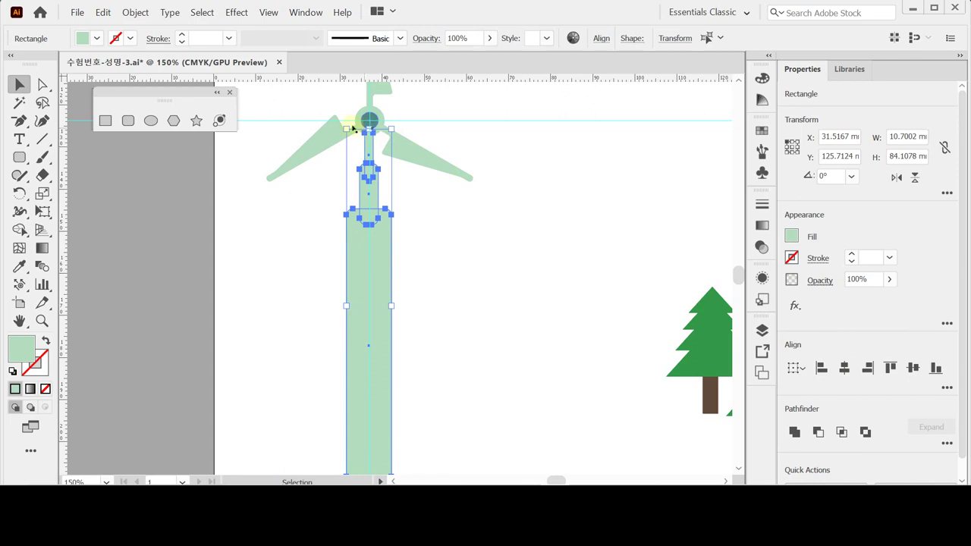
pyautogui.click(441, 256)
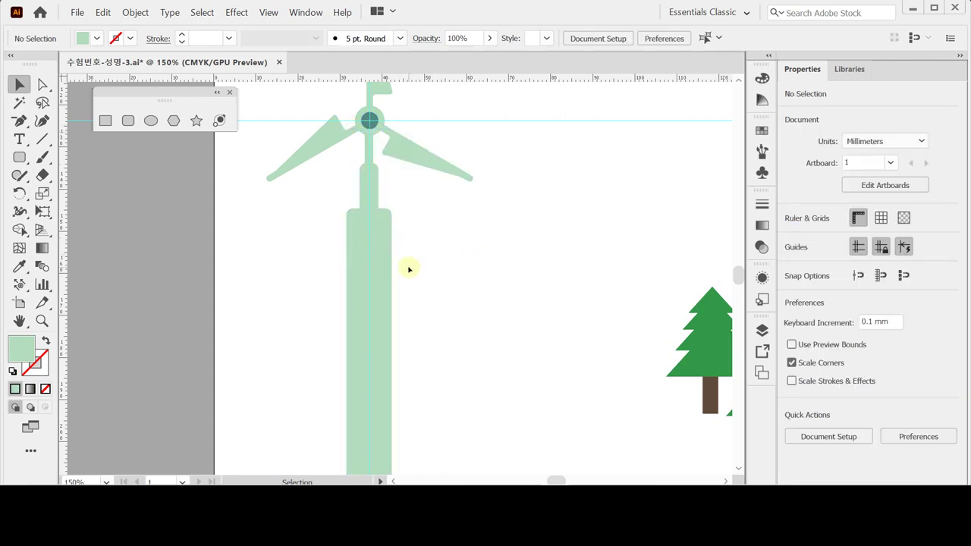
# - Round the corners of the wide tower base fully, to a radius of about 4.77 mm
pyautogui.click(379, 256)
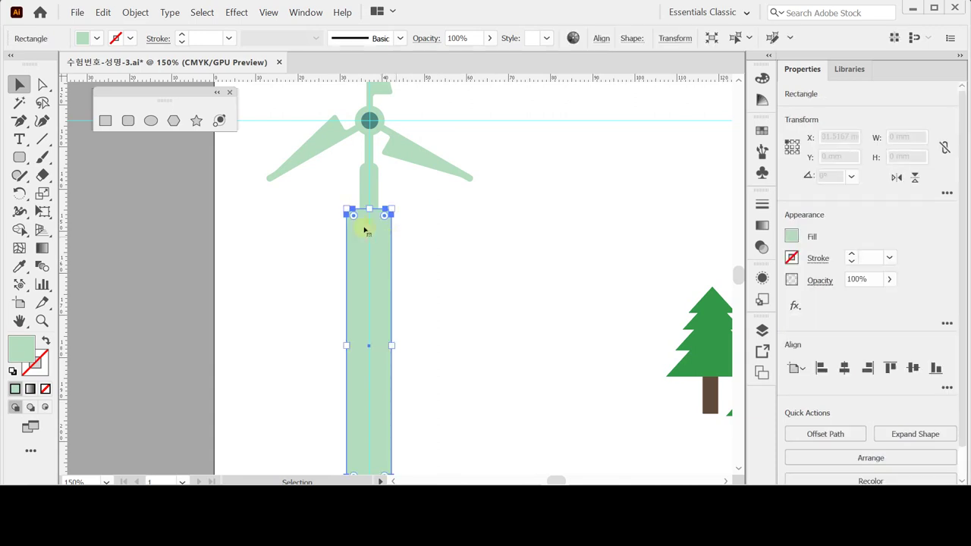
pyautogui.click(447, 229)
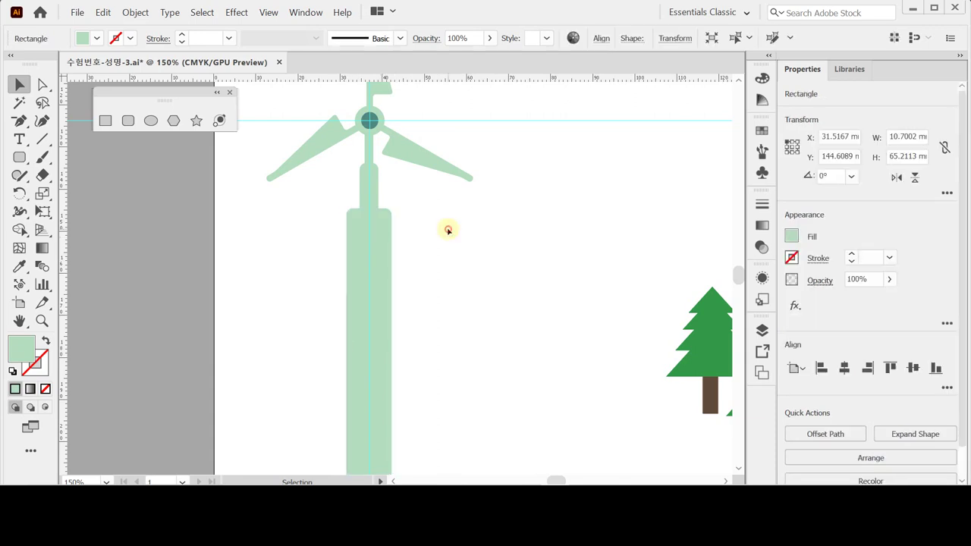
pyautogui.click(385, 247)
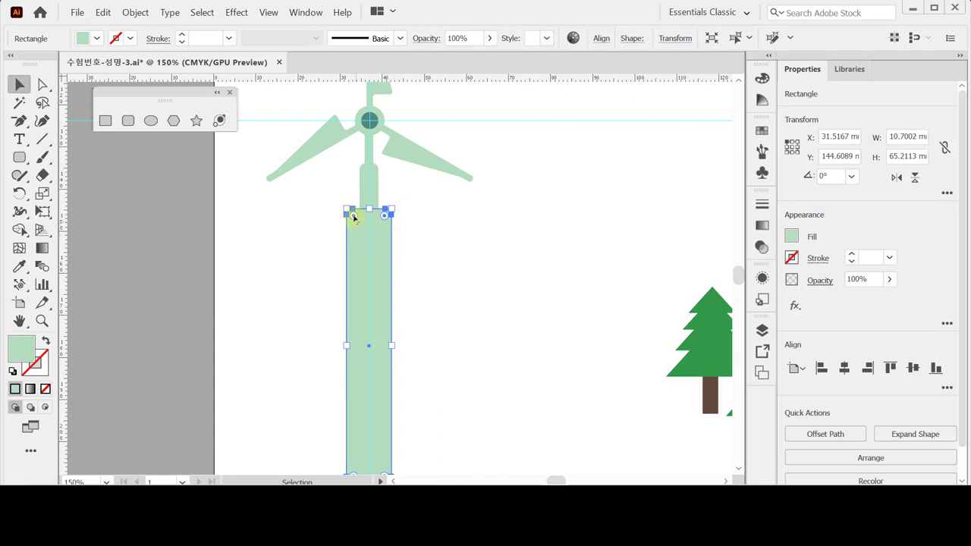
pyautogui.moveTo(353, 218); pyautogui.dragTo(364, 232)
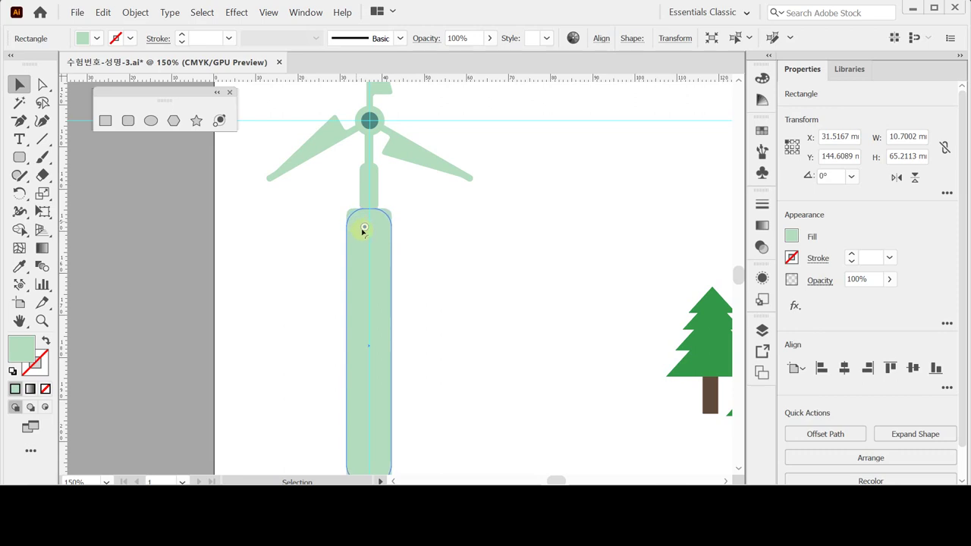
pyautogui.moveTo(363, 231); pyautogui.dragTo(365, 233)
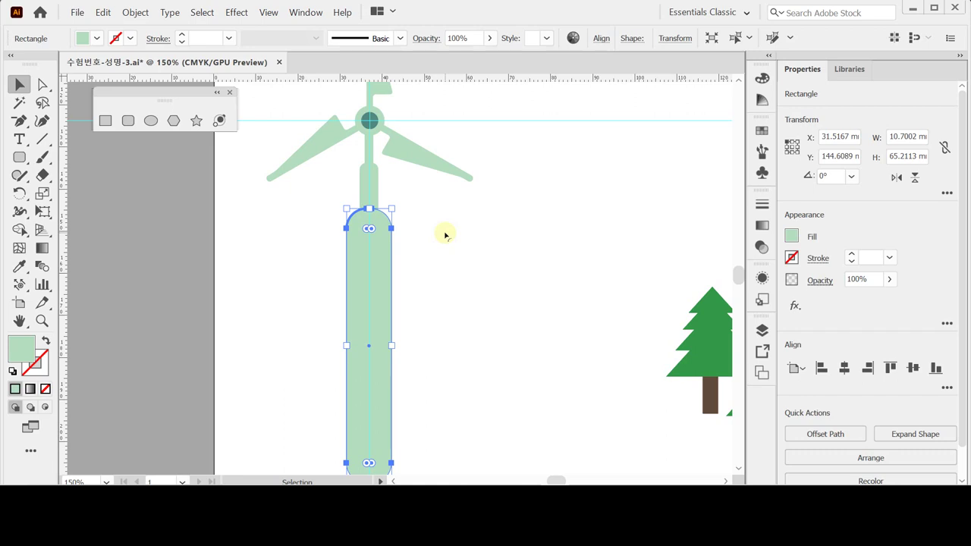
# - Delete the bottom curve of the wide tower base, leaving its sides open at the lower end
pyautogui.moveTo(540, 348); pyautogui.dragTo(438, 221)
pyautogui.click(42, 85)
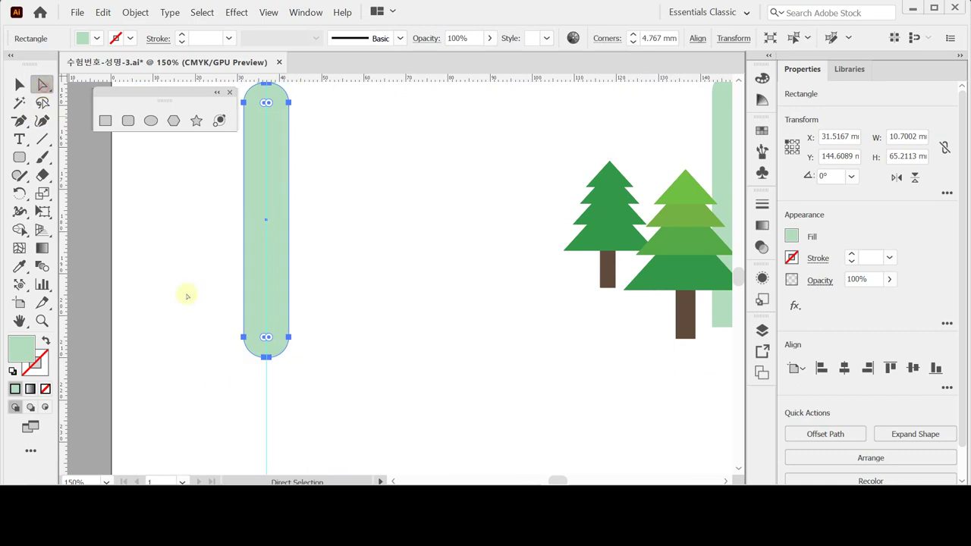
pyautogui.click(280, 350)
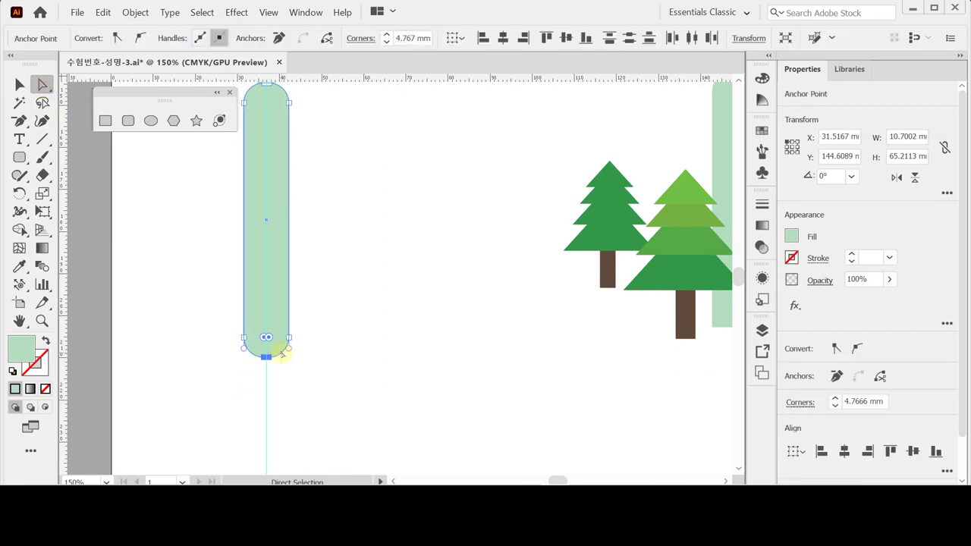
pyautogui.press('Delete')
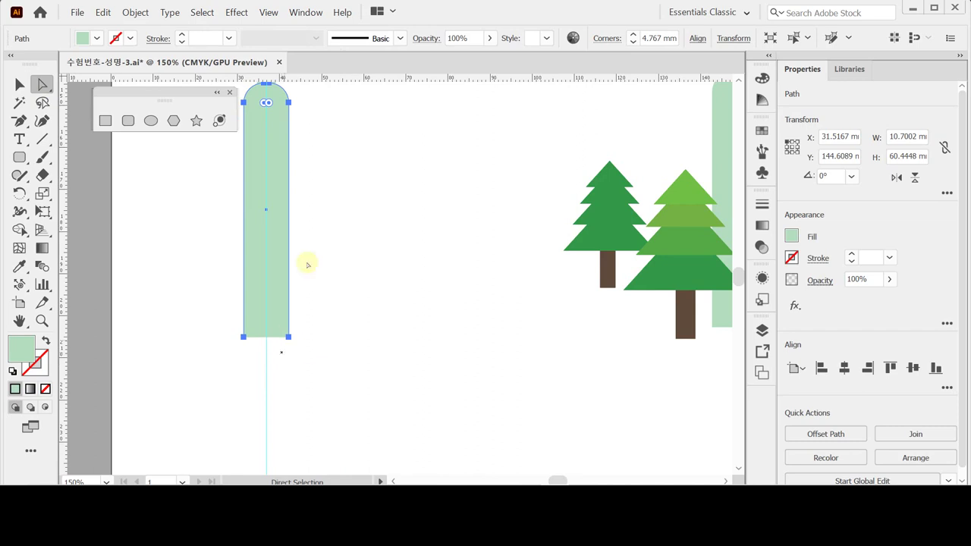
# - Join the two open bottom anchor points of the tower base with a straight edge and deselect the shape
pyautogui.moveTo(202, 329); pyautogui.dragTo(243, 377)
pyautogui.rightClick(361, 307)
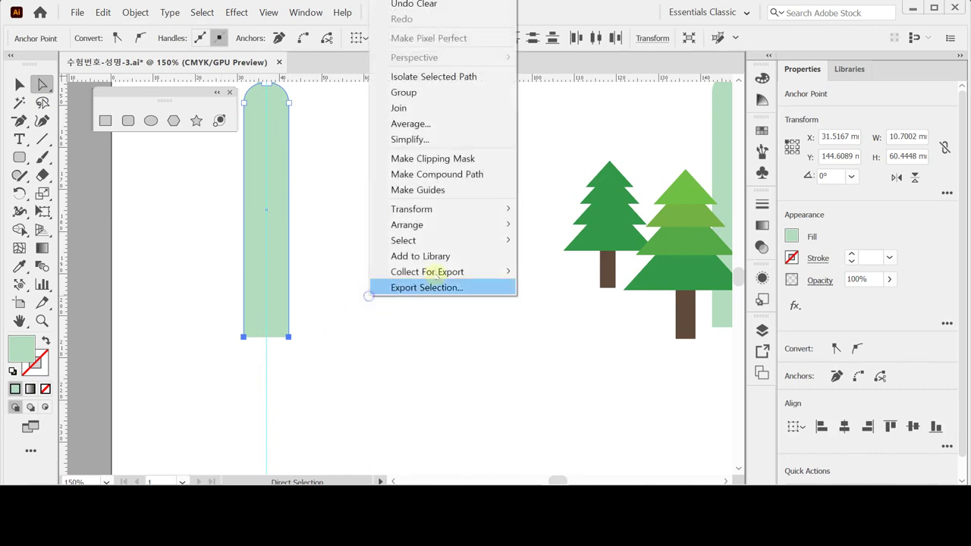
pyautogui.click(414, 111)
pyautogui.click(337, 330)
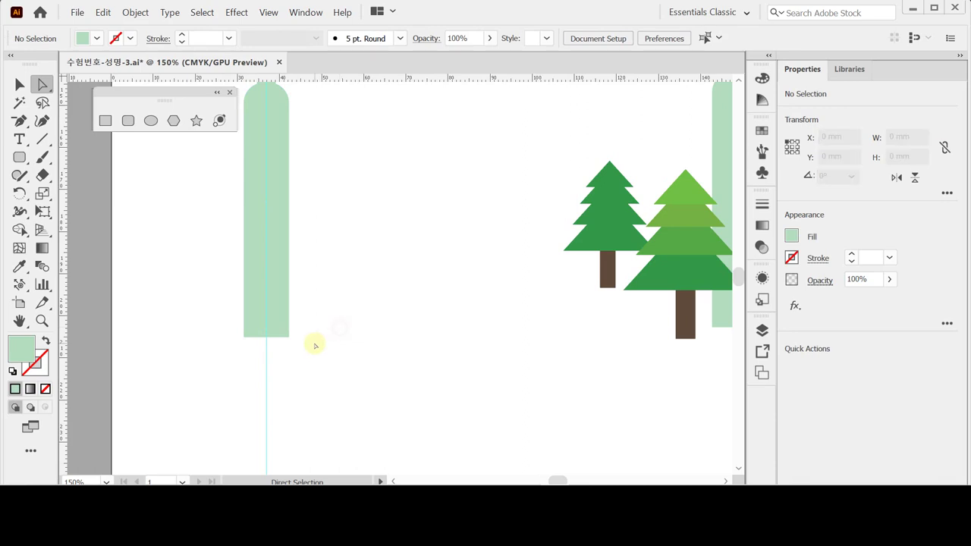
# - Select all three tower sections and unite them into a single shape
pyautogui.scroll(3, 299, 347)
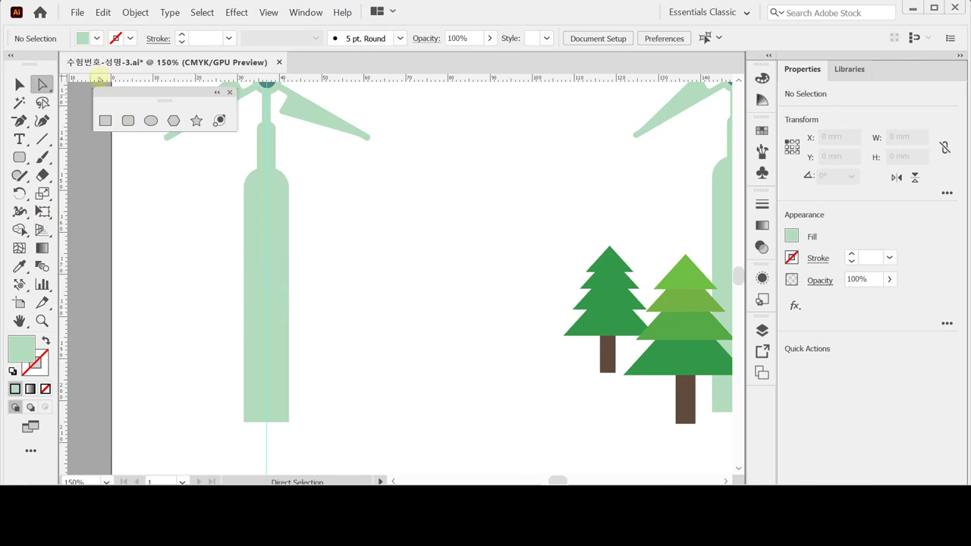
pyautogui.moveTo(250, 109); pyautogui.dragTo(277, 186)
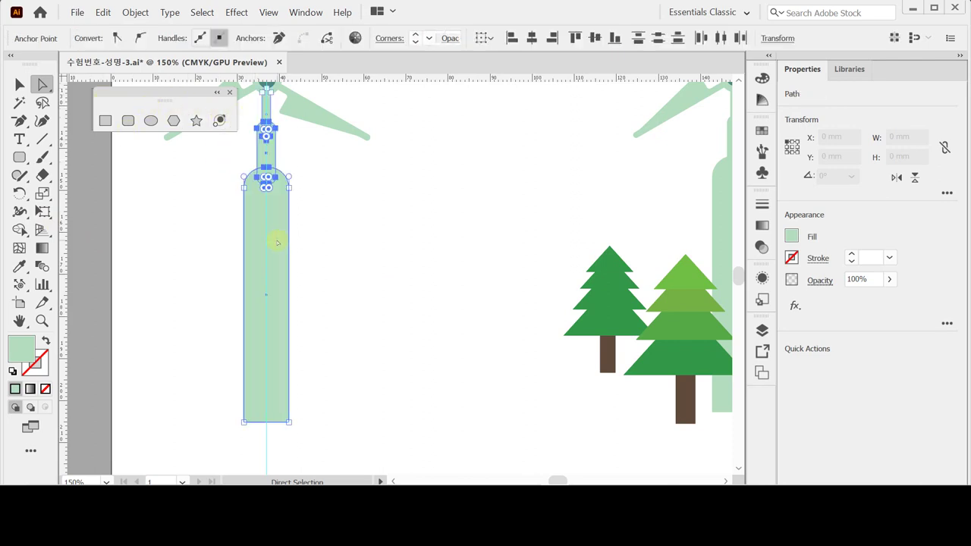
pyautogui.click(19, 85)
pyautogui.click(197, 201)
pyautogui.click(250, 114)
pyautogui.click(267, 222)
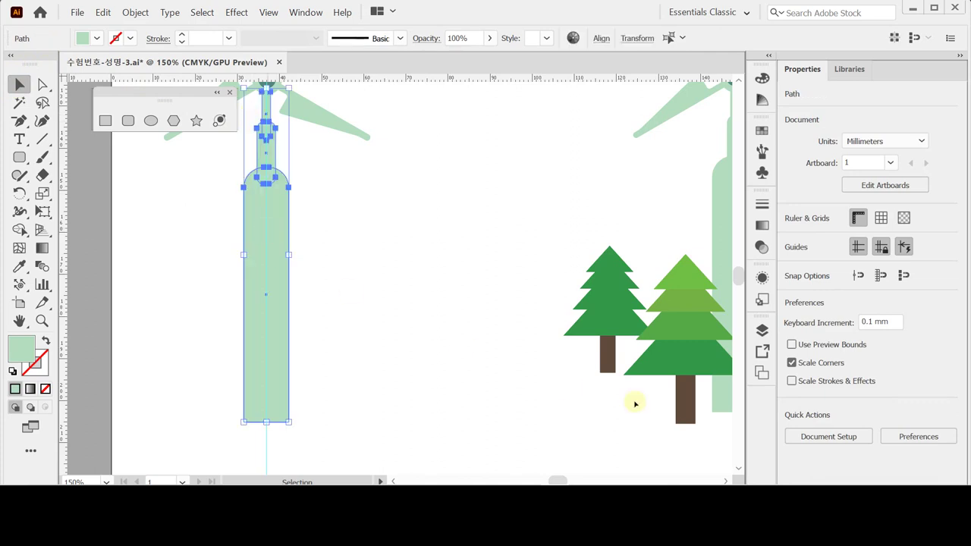
pyautogui.click(793, 431)
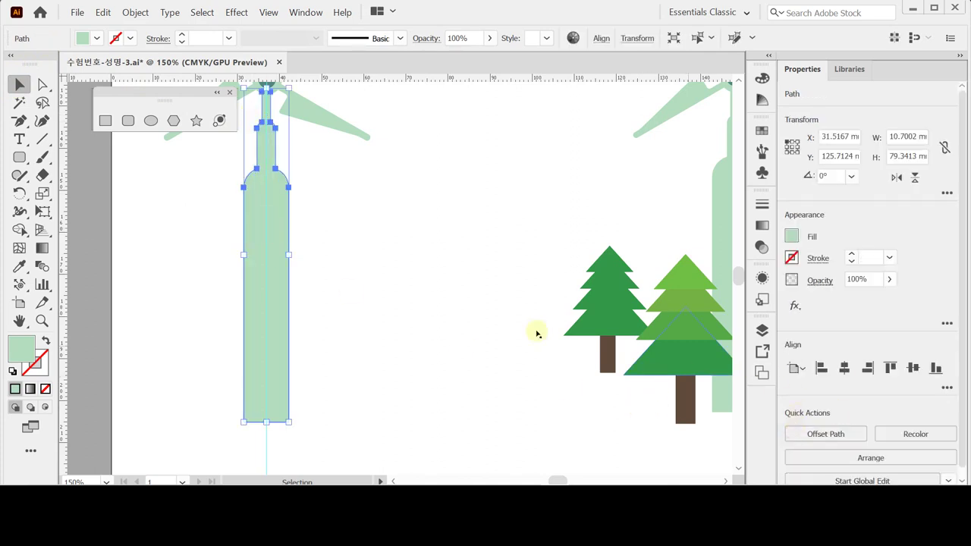
# - Send the united tower to the back of the stacking order and deselect it
pyautogui.rightClick(265, 238)
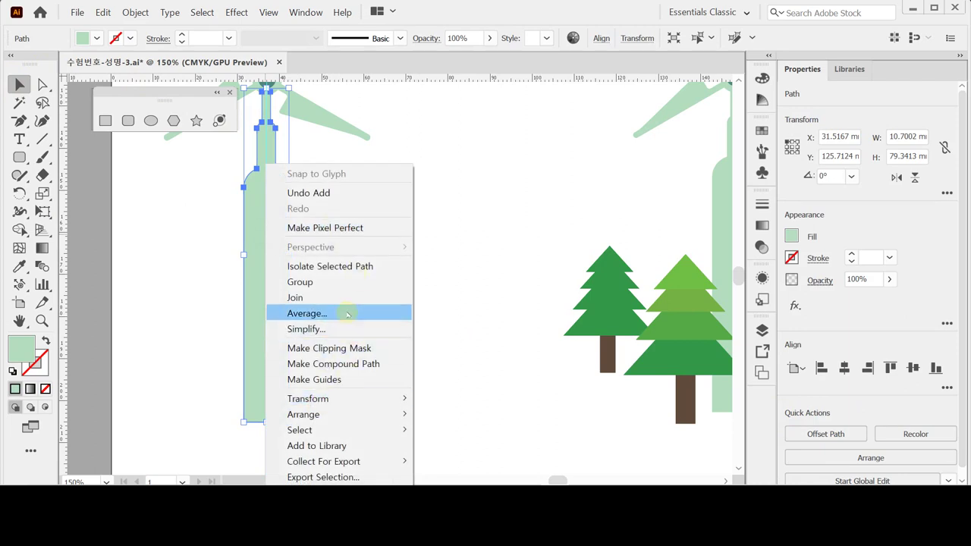
pyautogui.moveTo(338, 413)
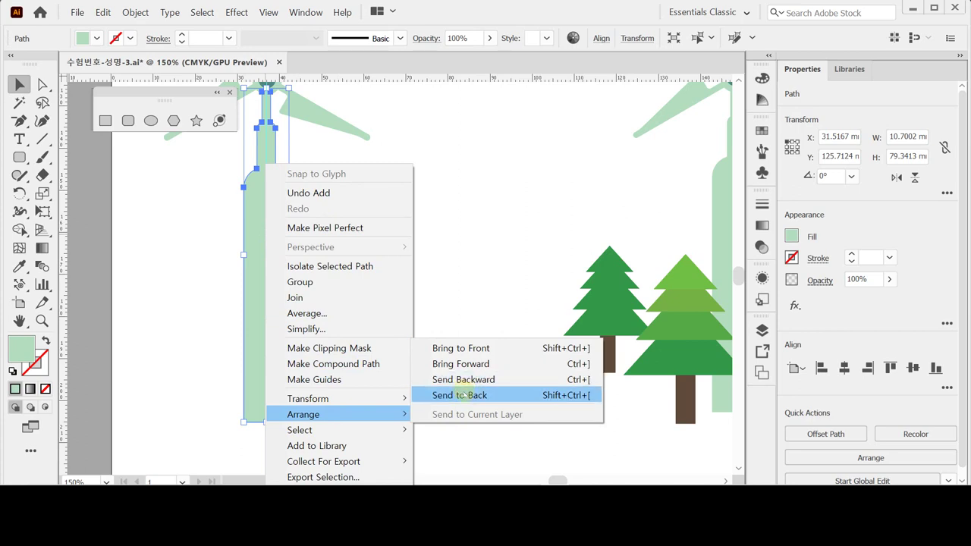
pyautogui.click(460, 395)
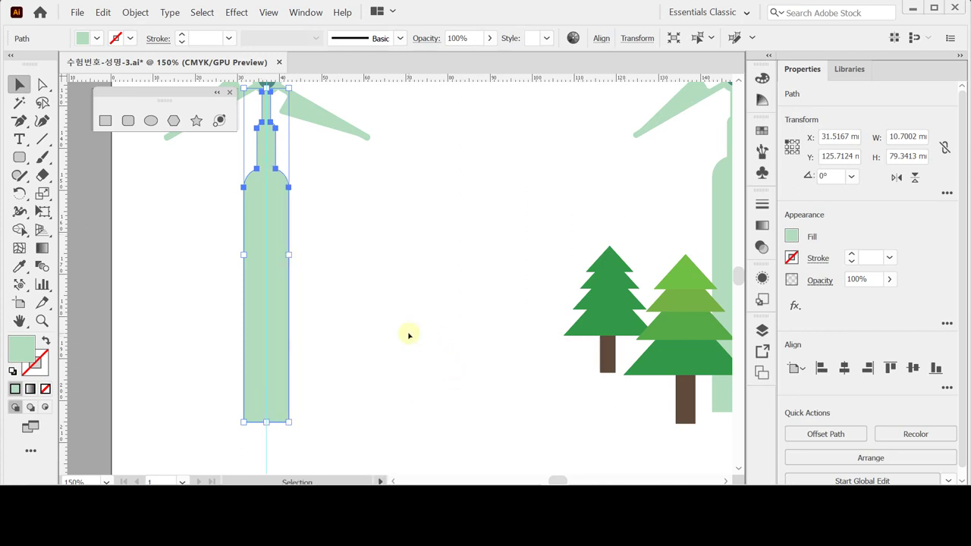
pyautogui.click(409, 339)
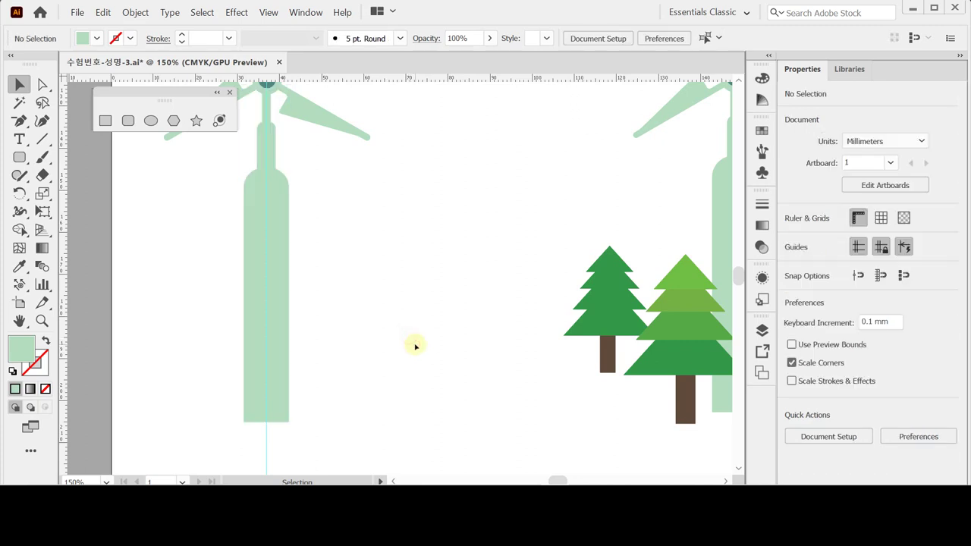
# - Create a polygon with an 18 mm radius and 6 sides and move it into the empty area between the new tower and the trees
pyautogui.keyDown('ctrl'); pyautogui.keyDown('alt'); pyautogui.click(436, 289); pyautogui.keyUp('alt'); pyautogui.keyUp('ctrl')
pyautogui.moveTo(433, 258); pyautogui.dragTo(371, 265)
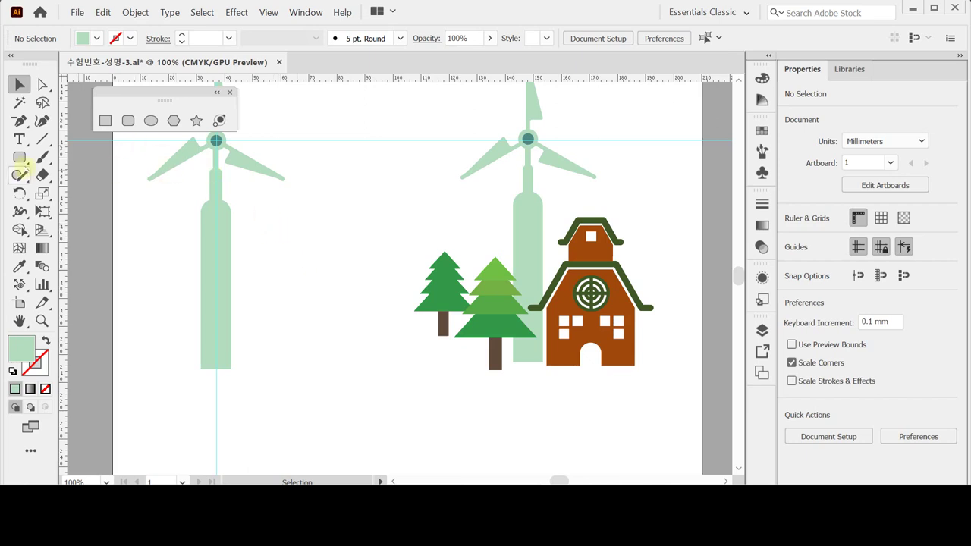
pyautogui.click(174, 121)
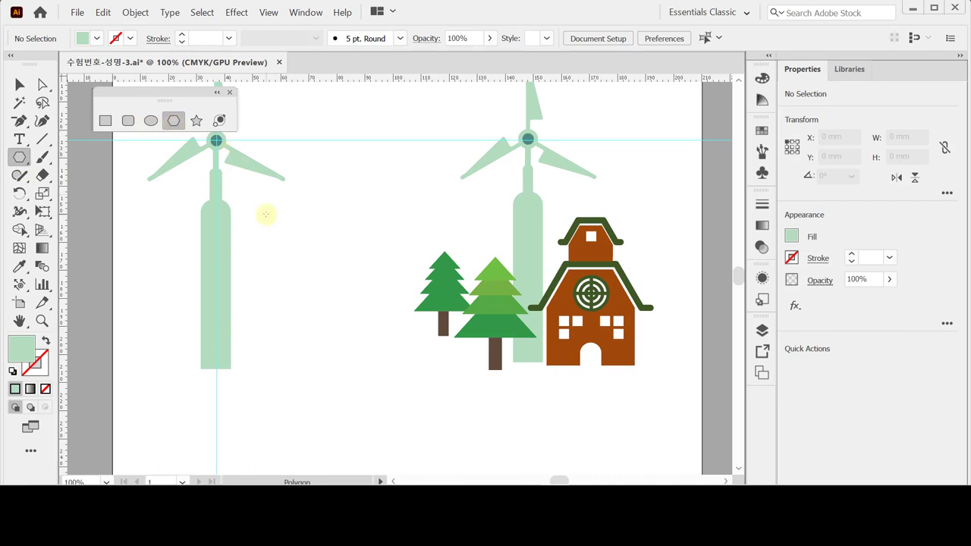
pyautogui.click(270, 264)
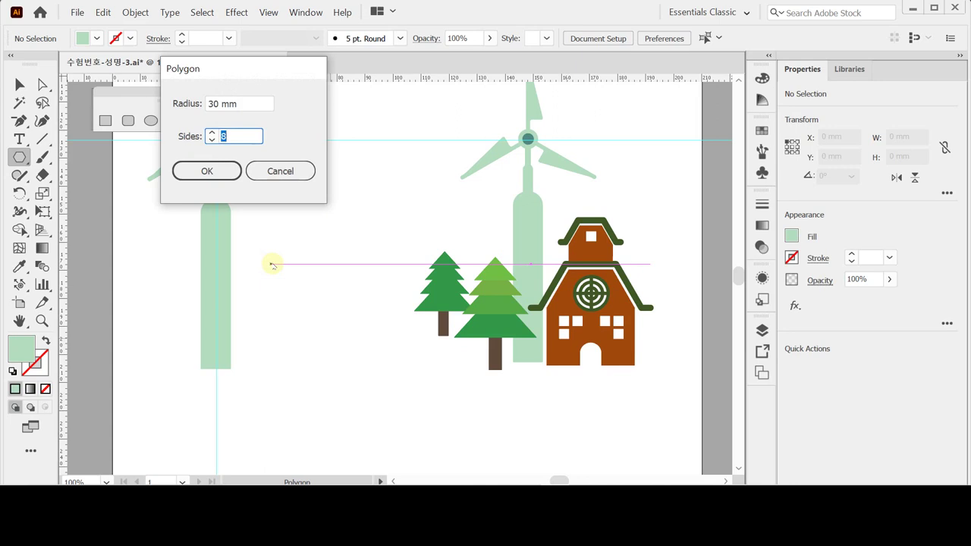
pyautogui.hotkey('shift', 'Tab')
pyautogui.write('1')
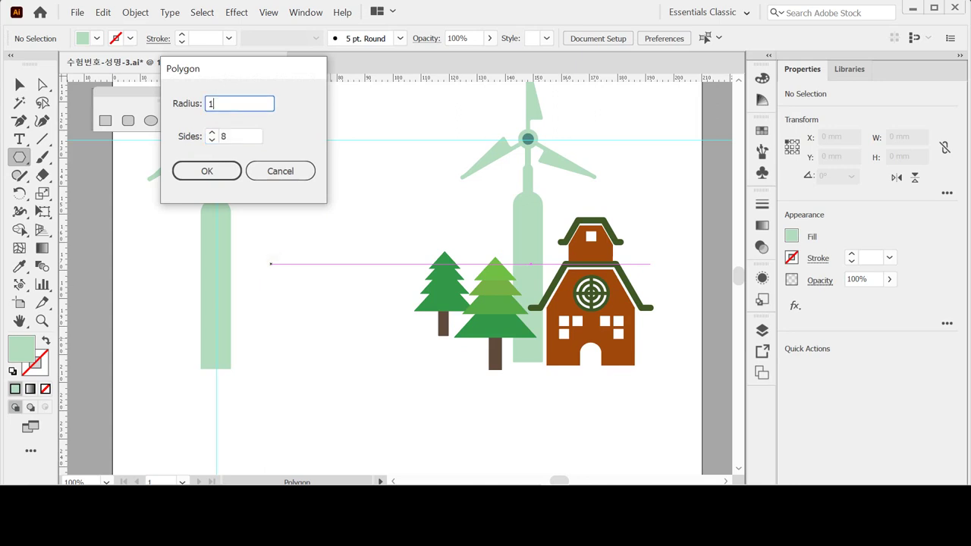
pyautogui.write('8')
pyautogui.press('Tab')
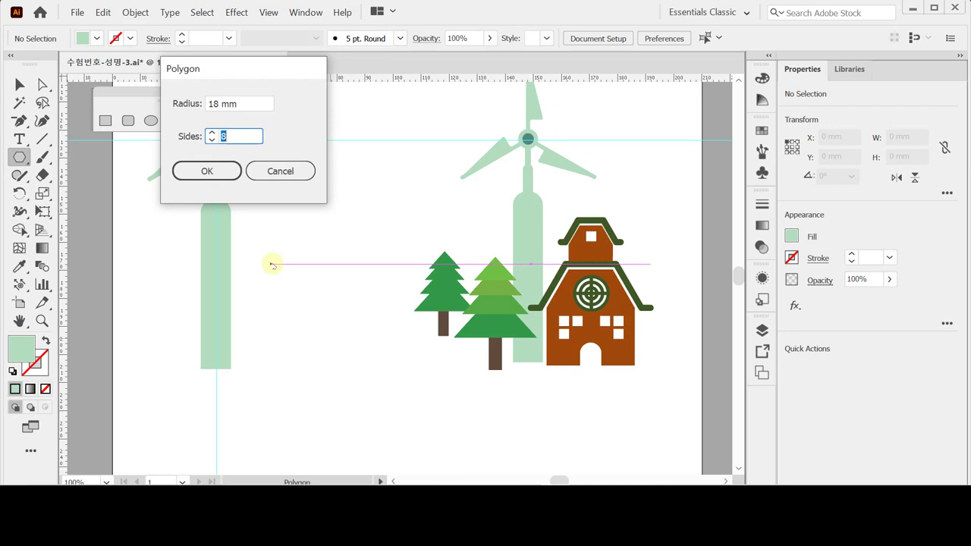
pyautogui.write('6')
pyautogui.press('Return')
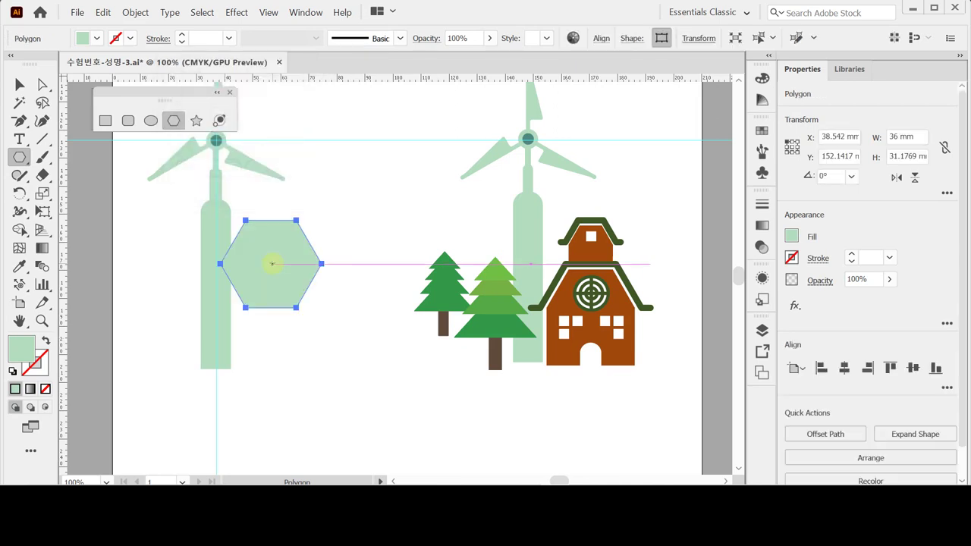
pyautogui.moveTo(286, 266); pyautogui.dragTo(318, 272)
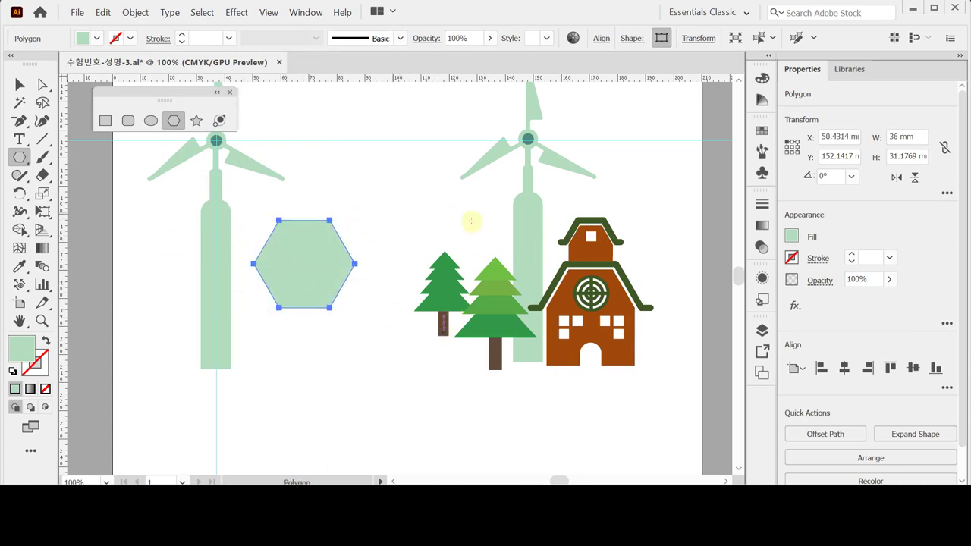
# - Swap the hexagon's fill and stroke, copy the dark green stroke from the barn roof, and set the stroke weight to 1 pt
pyautogui.click(45, 341)
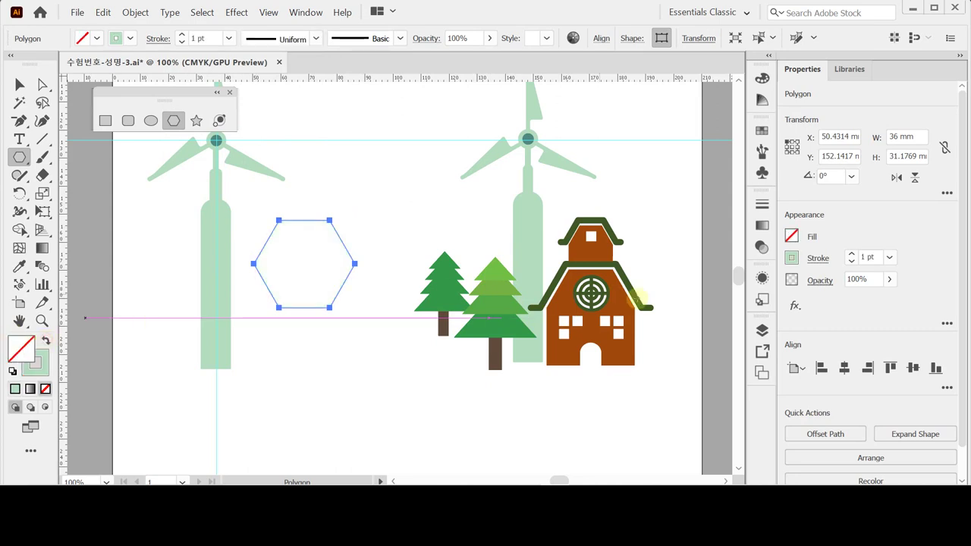
pyautogui.press('i')
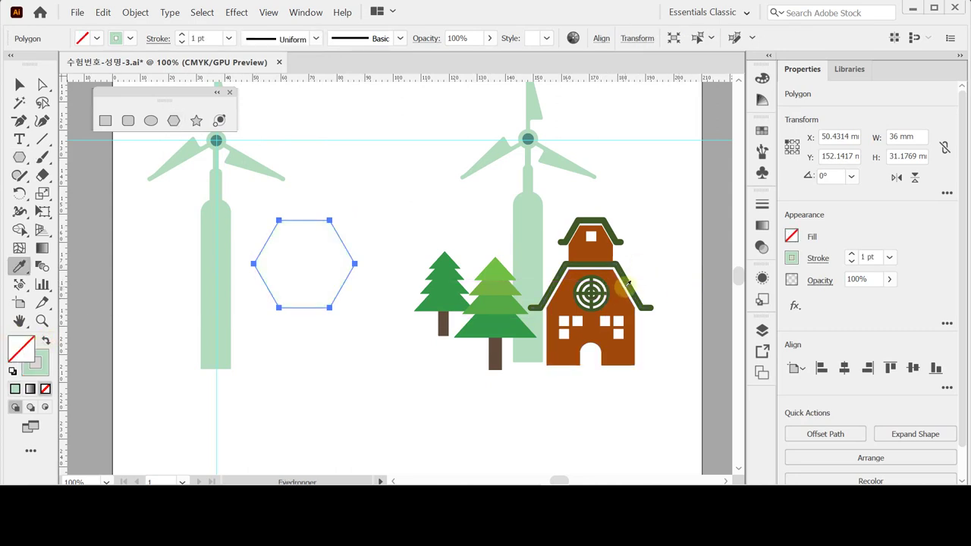
pyautogui.click(629, 288)
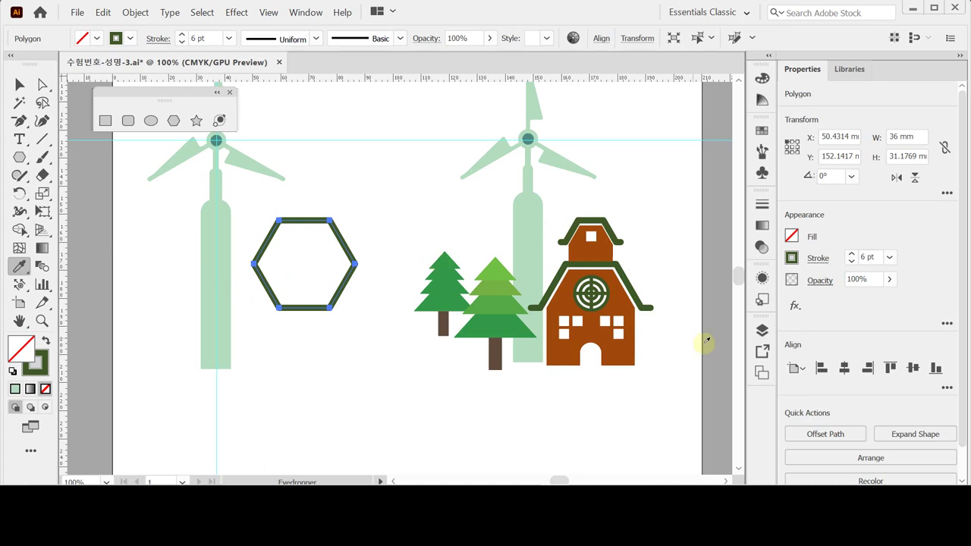
pyautogui.click(888, 258)
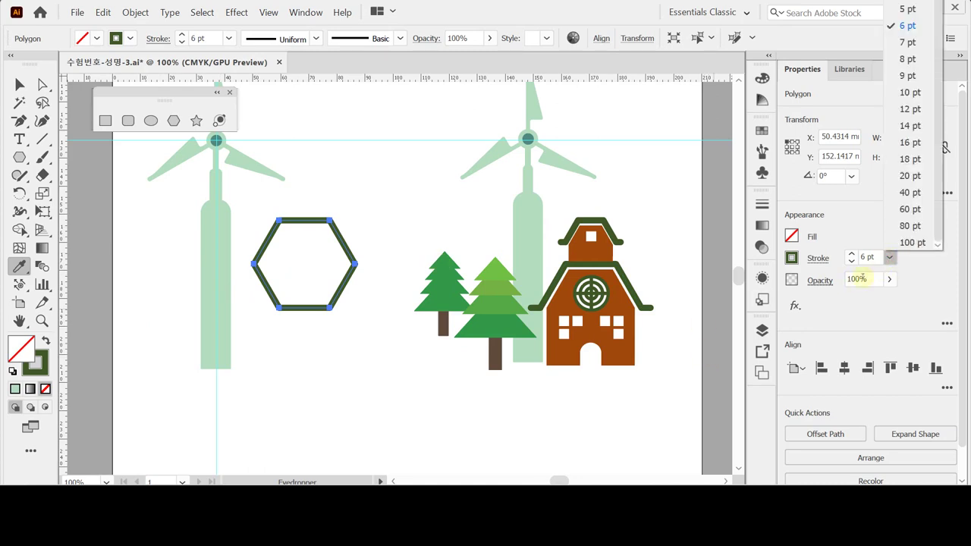
pyautogui.write('1')
pyautogui.press('Return')
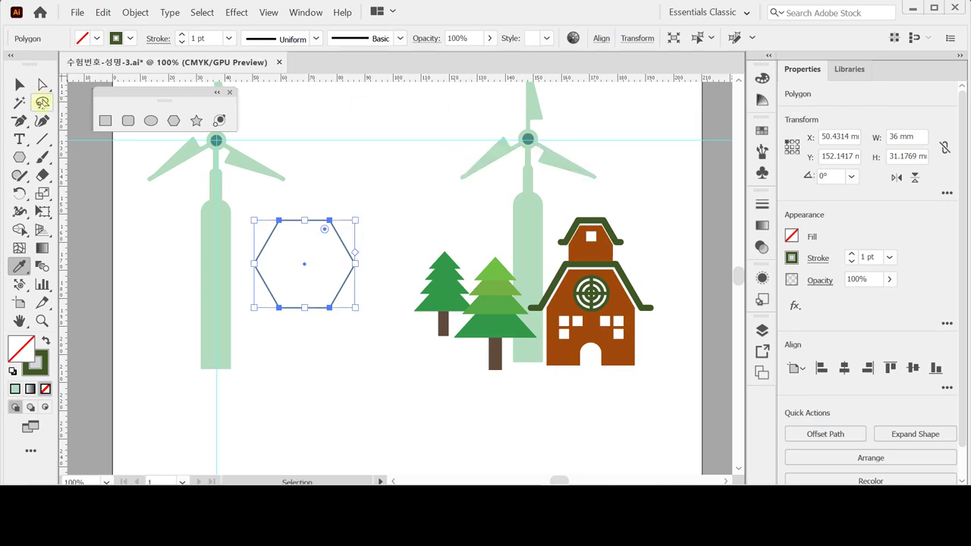
# - Offset the hexagon's path by -2 mm with Miter joins to create a smaller hexagon inside it
pyautogui.click(20, 84)
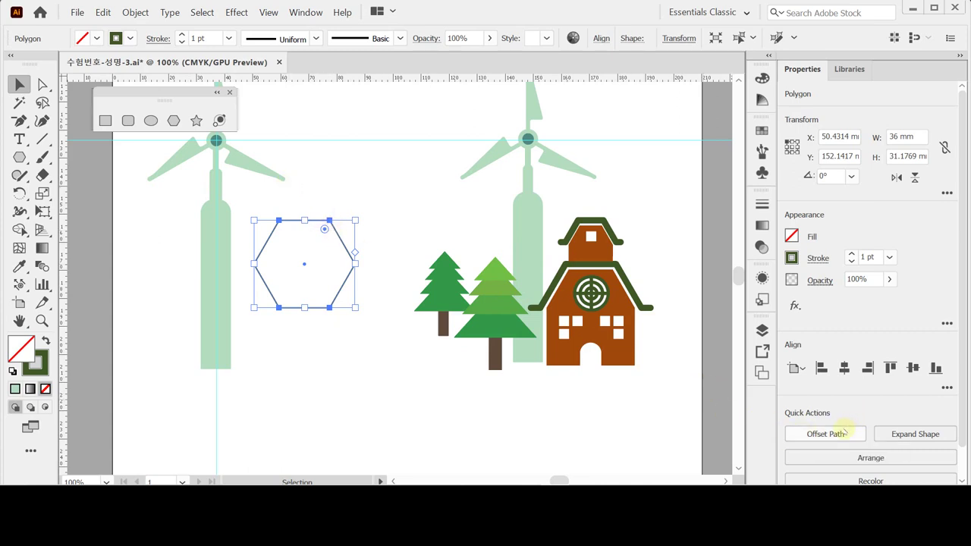
pyautogui.scroll(-1, 841, 430)
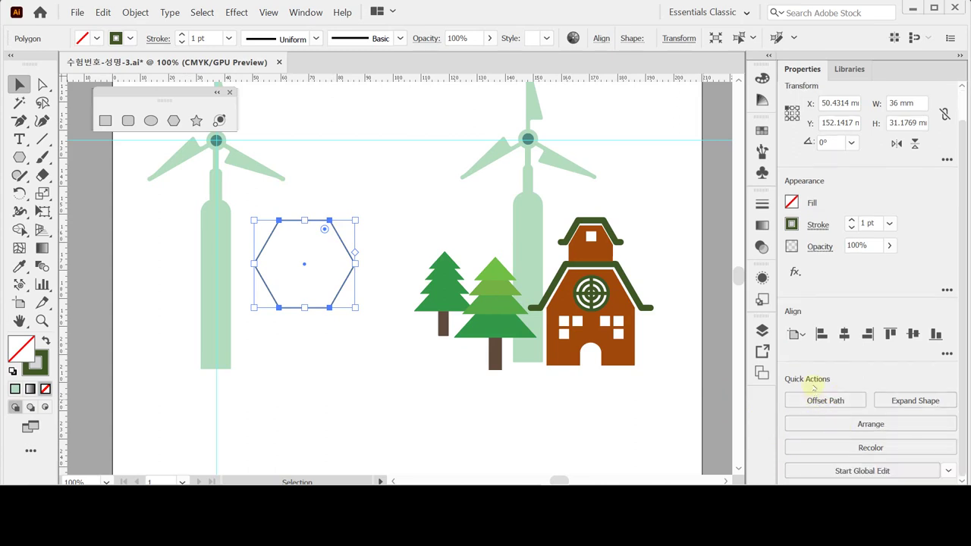
pyautogui.click(824, 401)
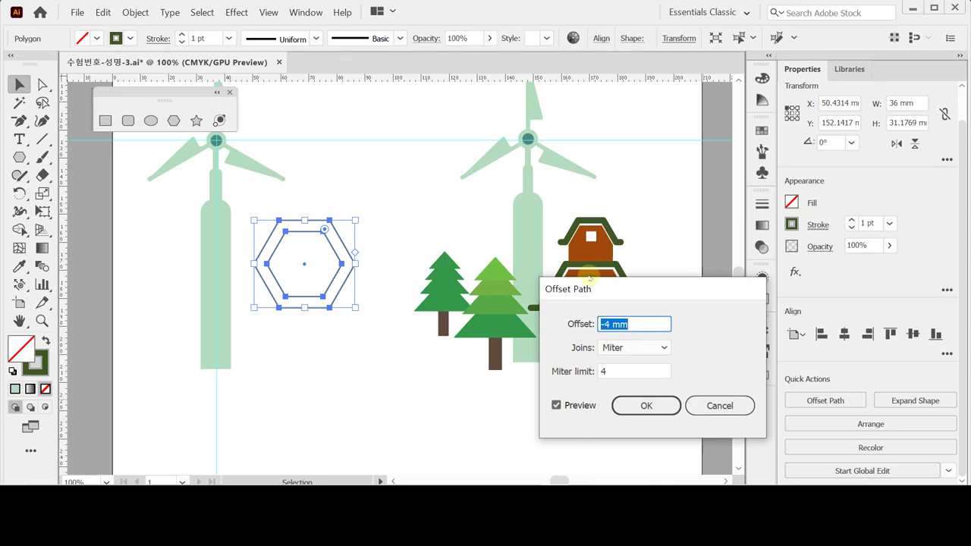
pyautogui.write('-')
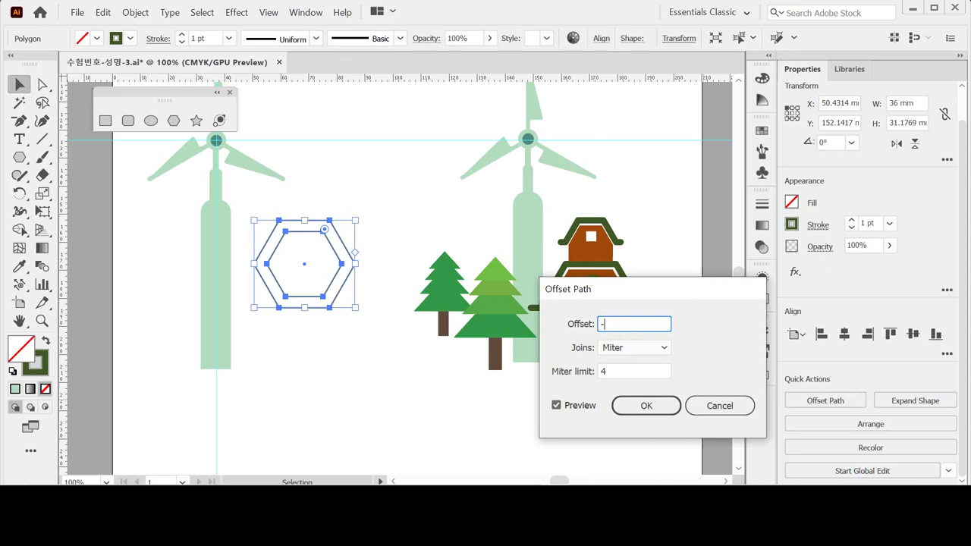
pyautogui.write('2')
pyautogui.press('Tab')
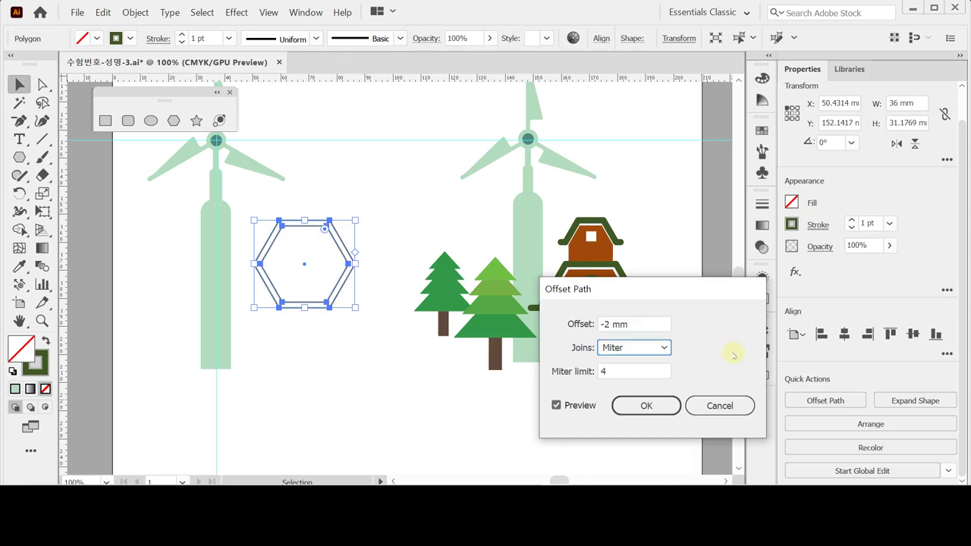
pyautogui.press('Return')
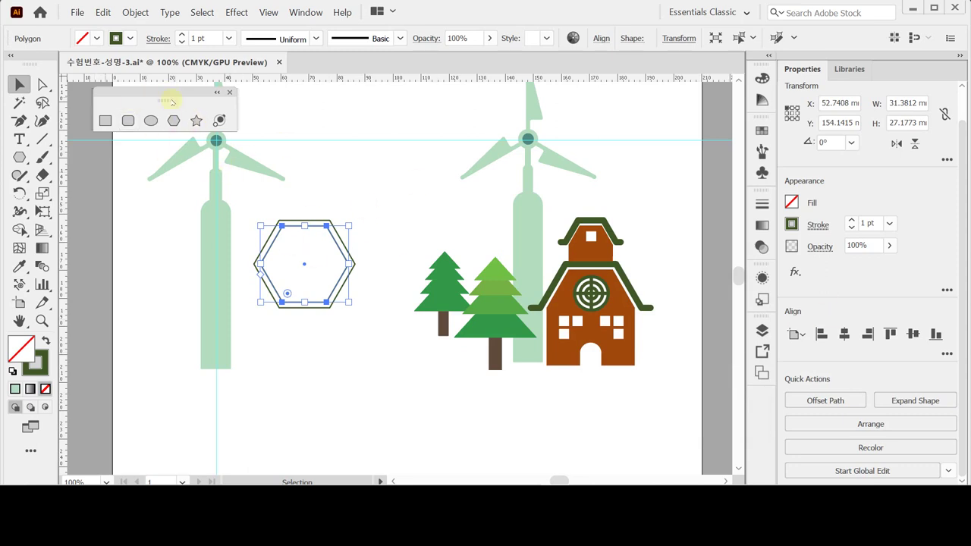
# - Delete the bottom anchor points of both hexagons, leaving only the open upper halves, and deselect them
pyautogui.click(42, 84)
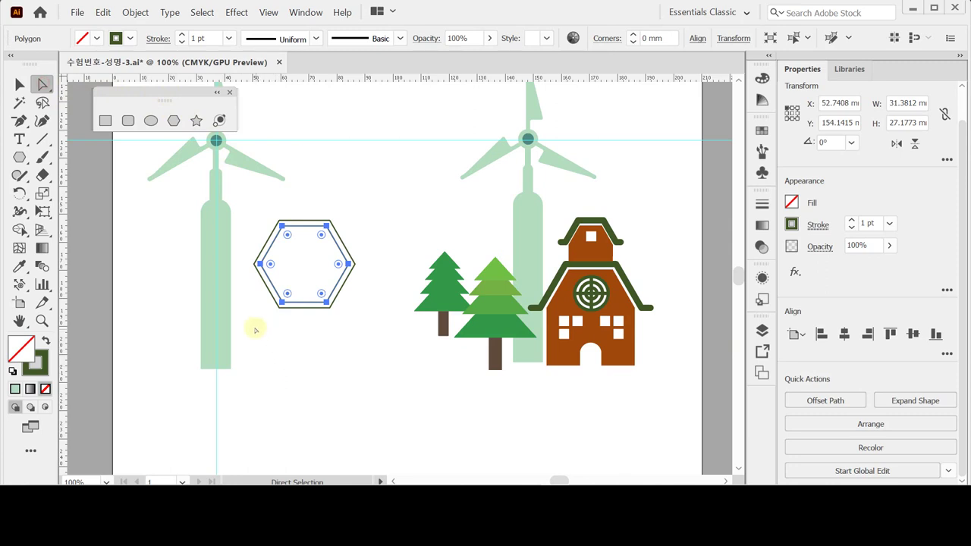
pyautogui.moveTo(255, 330); pyautogui.dragTo(354, 289)
pyautogui.press('Delete')
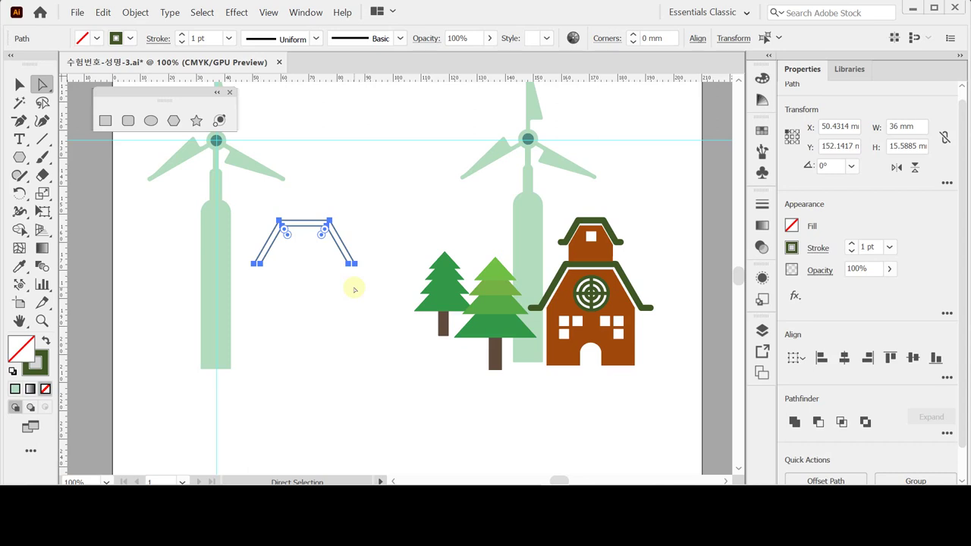
pyautogui.click(153, 240)
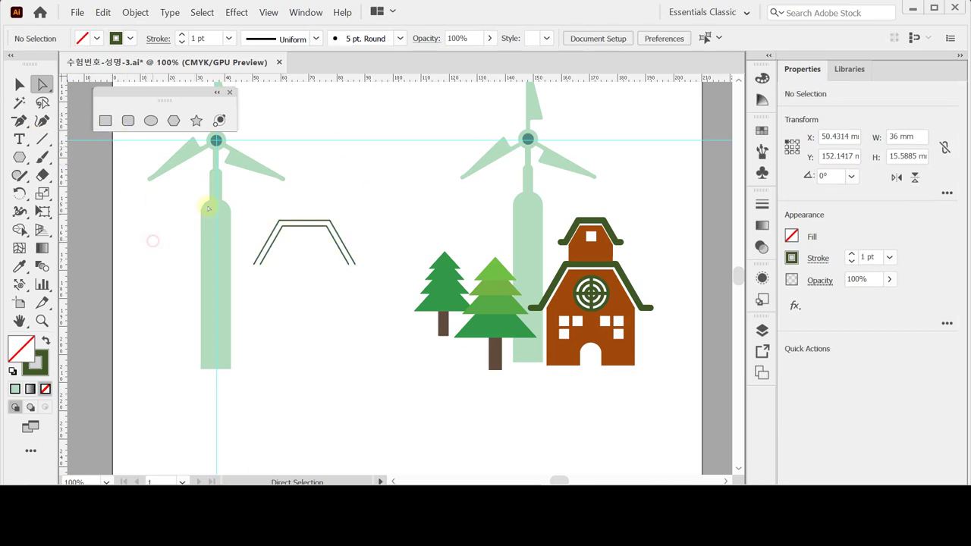
# - Extend both lower ends of the outer half-hexagon outward with horizontal Pen segments about 4 mm long to form the roof eaves
pyautogui.click(19, 119)
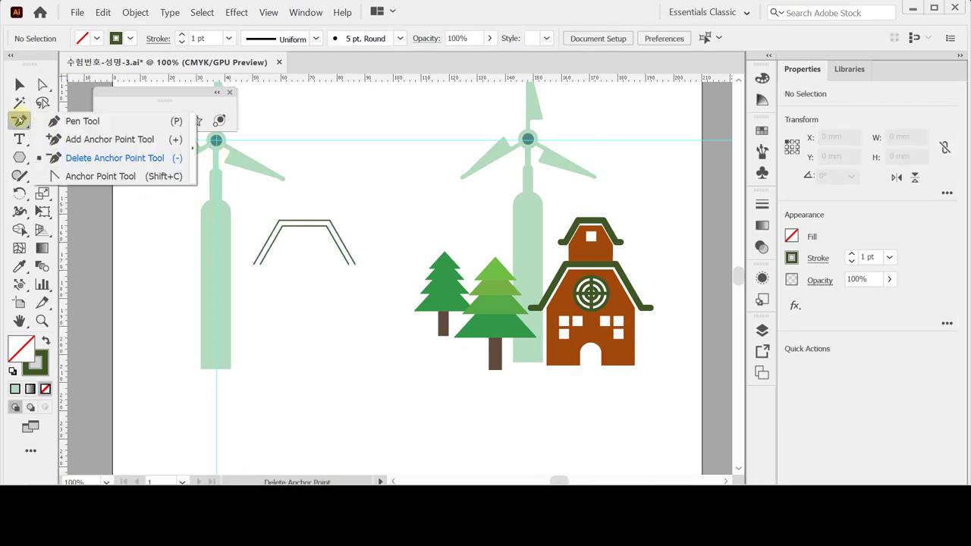
pyautogui.click(70, 121)
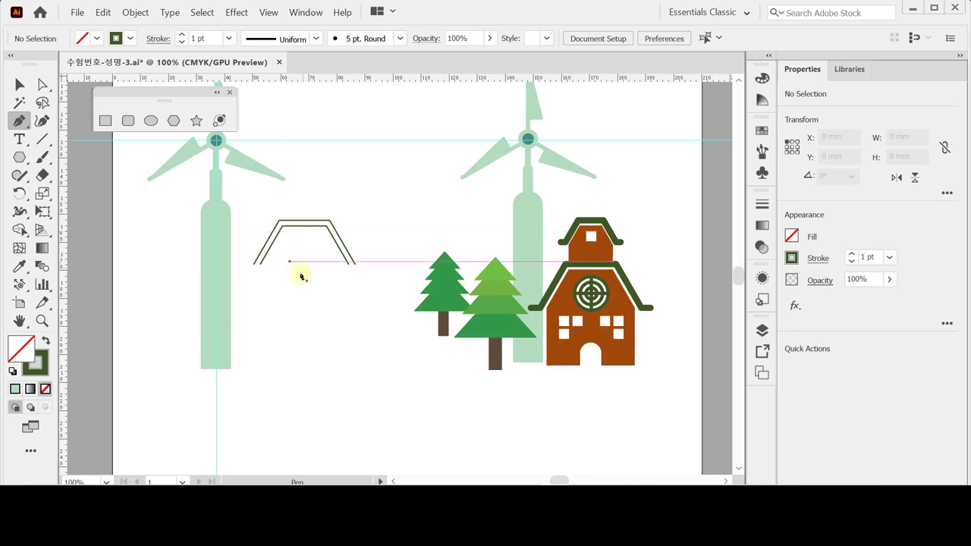
pyautogui.keyDown('ctrl'); pyautogui.click(263, 276); pyautogui.keyUp('ctrl')
pyautogui.keyDown('ctrl'); pyautogui.click(323, 269); pyautogui.keyUp('ctrl')
pyautogui.moveTo(477, 260); pyautogui.dragTo(266, 262)
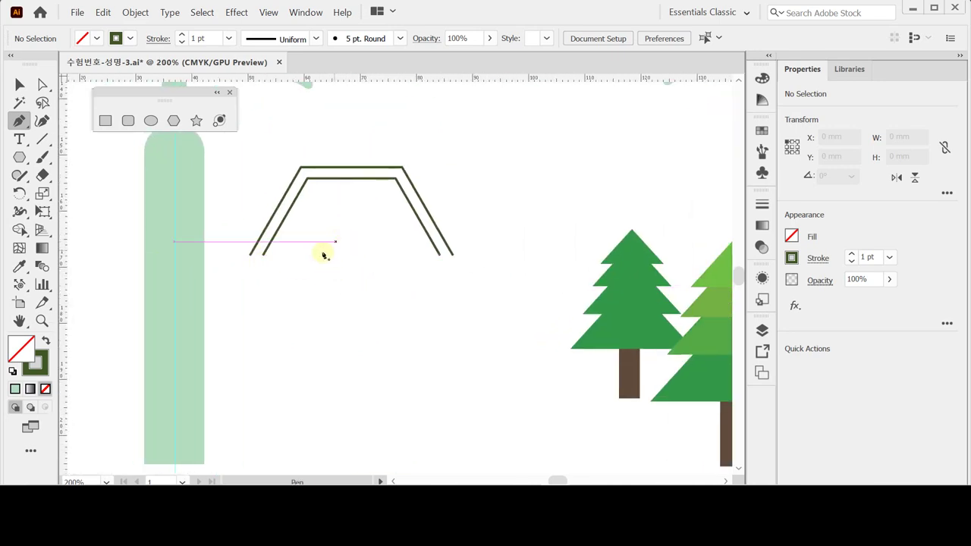
pyautogui.keyDown('ctrl'); pyautogui.click(349, 255); pyautogui.keyUp('ctrl')
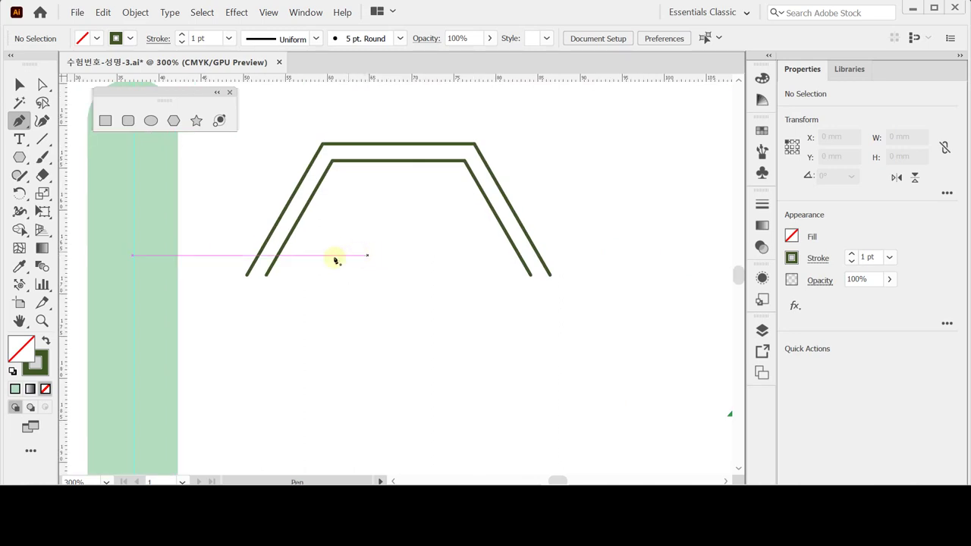
pyautogui.click(247, 276)
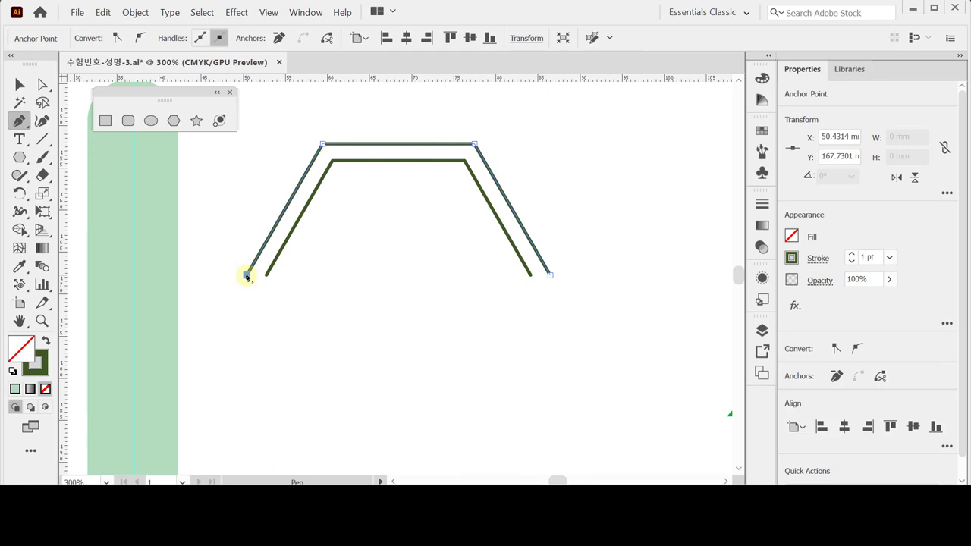
pyautogui.moveTo(247, 276); pyautogui.dragTo(217, 277)
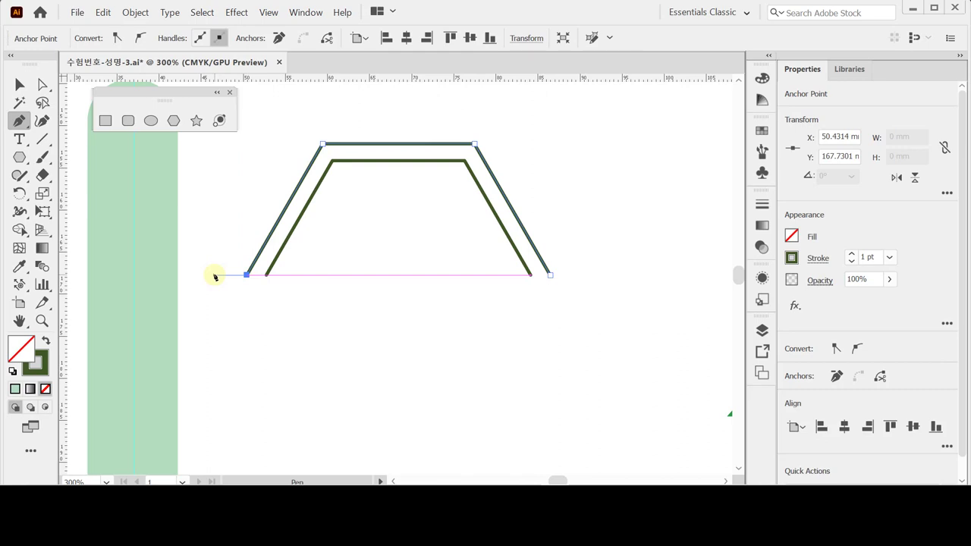
pyautogui.keyDown('shift'); pyautogui.click(215, 275); pyautogui.keyUp('shift')
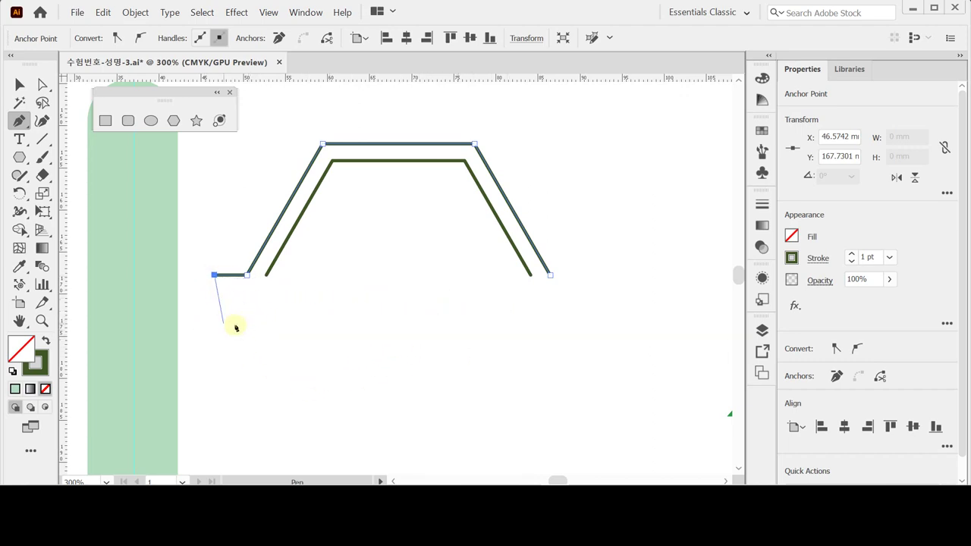
pyautogui.press('ctrl')
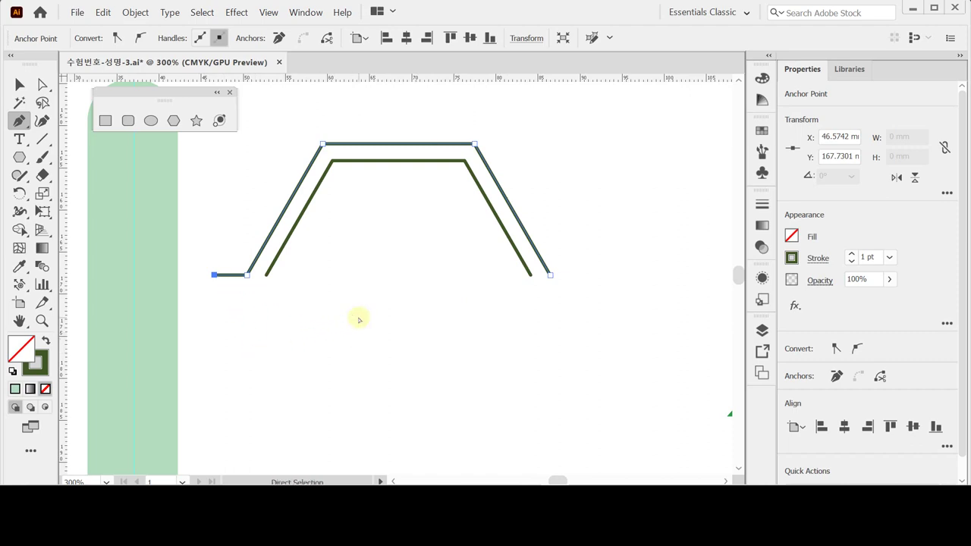
pyautogui.keyDown('ctrl'); pyautogui.click(358, 320); pyautogui.keyUp('ctrl')
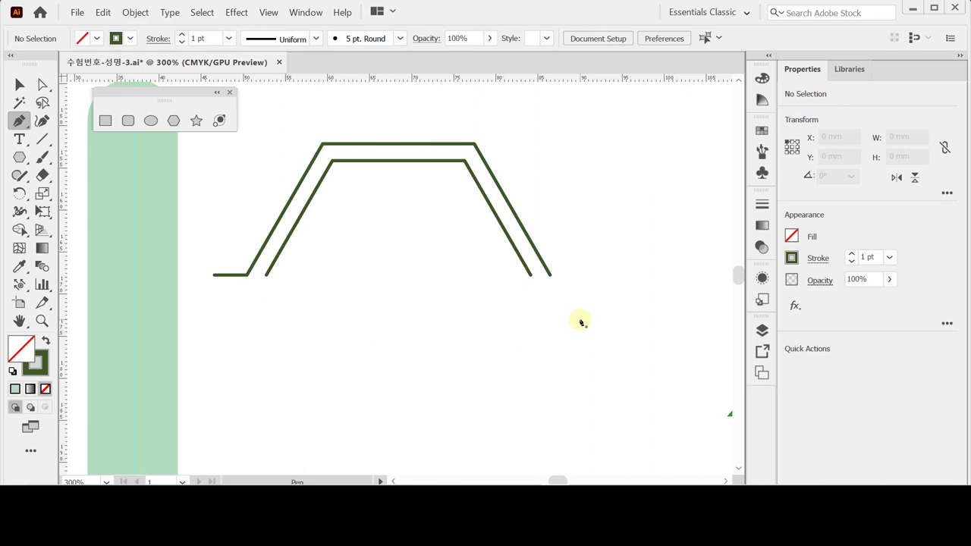
pyautogui.click(549, 275)
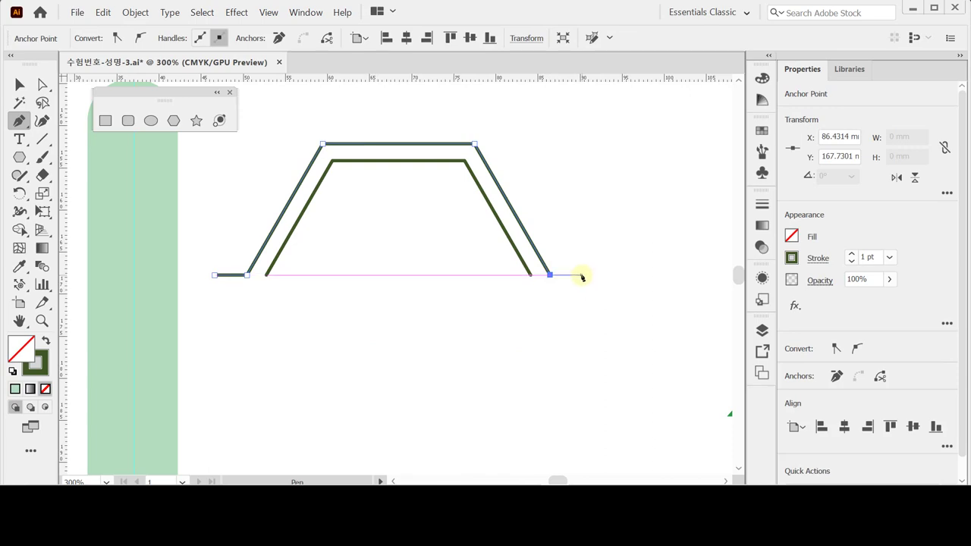
pyautogui.click(581, 276)
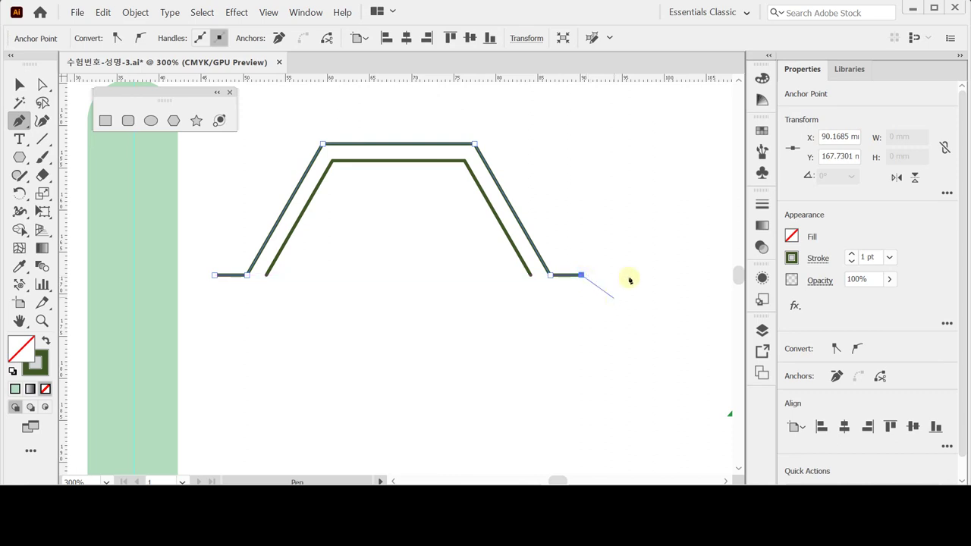
# - Set the outer roof outline's stroke weight to 6 pt
pyautogui.click(851, 253)
pyautogui.click(851, 253)
pyautogui.click(851, 253)
pyautogui.click(851, 253)
pyautogui.click(851, 253)
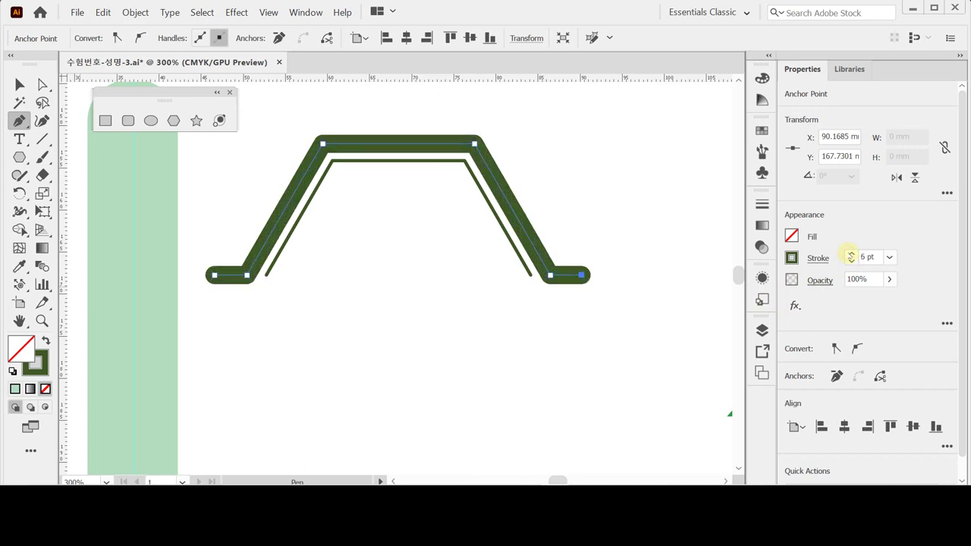
# - Try the Miter Join on the roof outline's corners and switch back to the Round Join with round caps
pyautogui.click(813, 259)
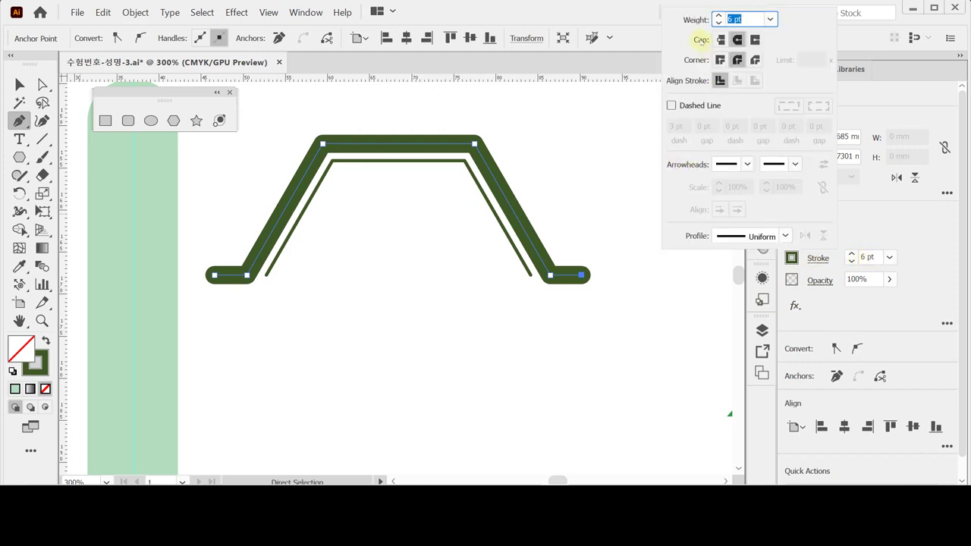
pyautogui.click(737, 40)
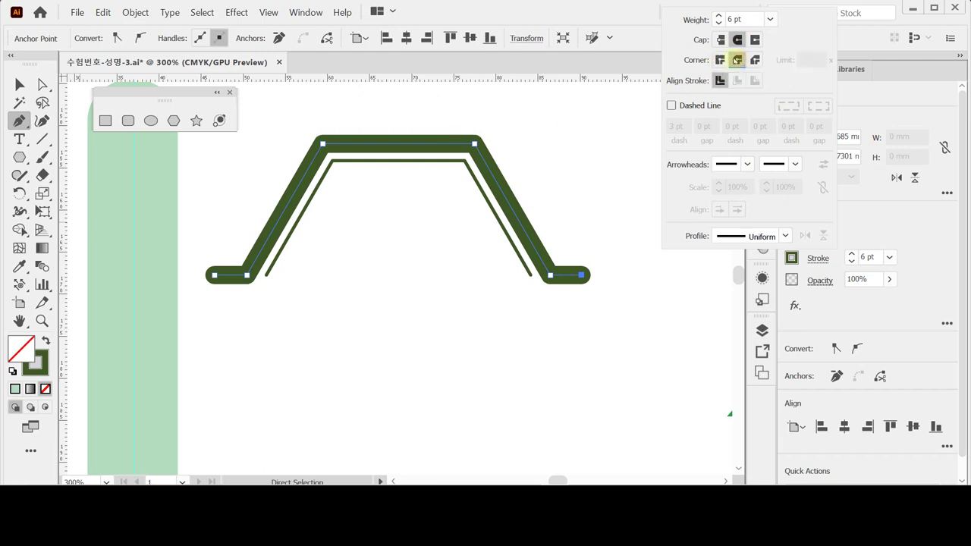
pyautogui.click(720, 60)
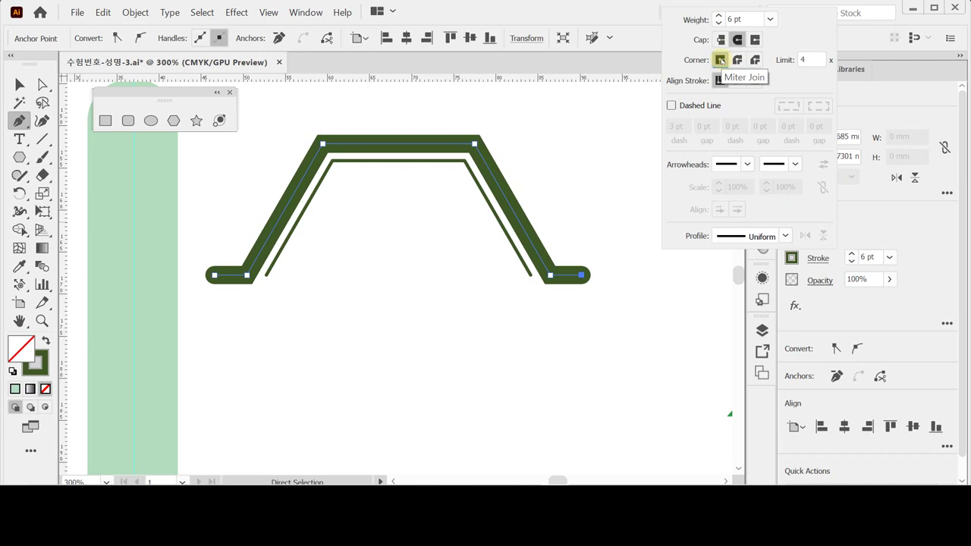
pyautogui.click(736, 59)
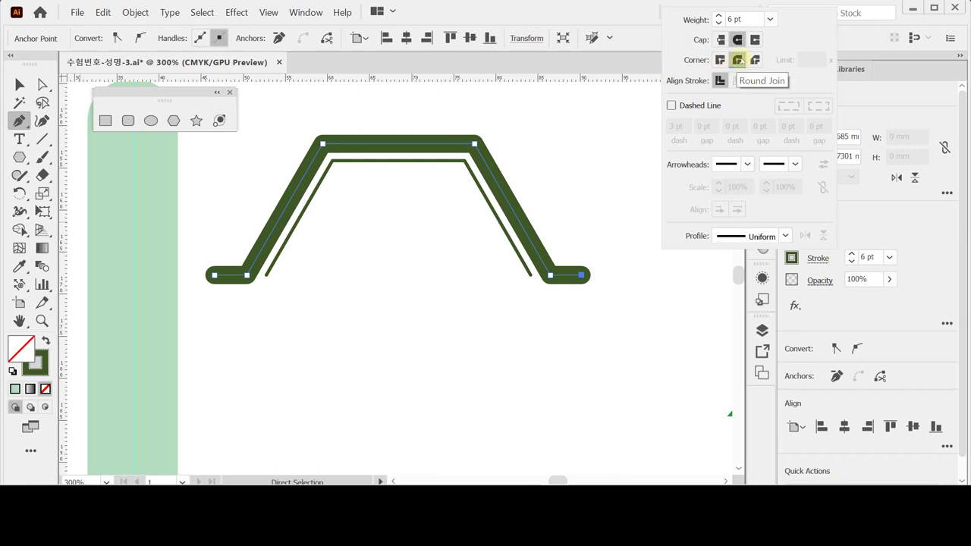
pyautogui.click(744, 60)
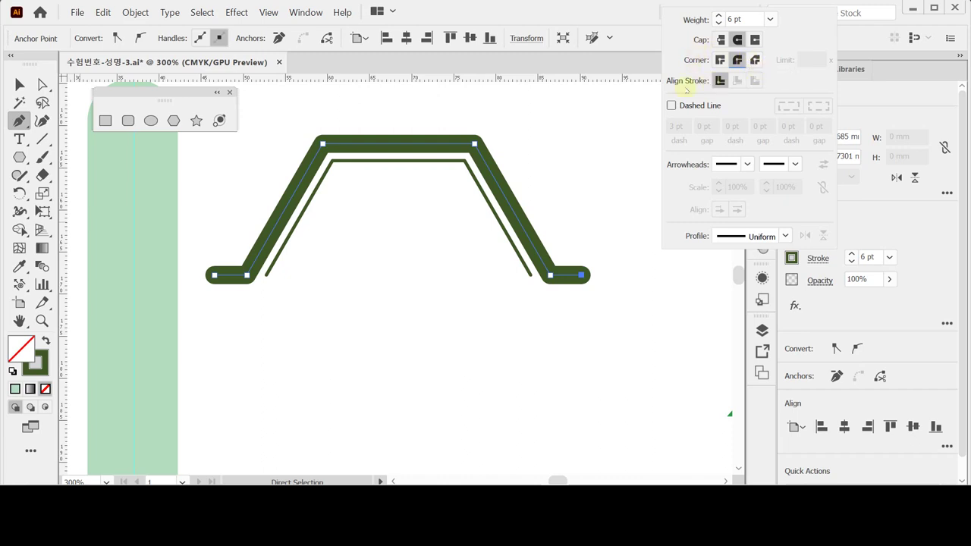
pyautogui.press('Escape')
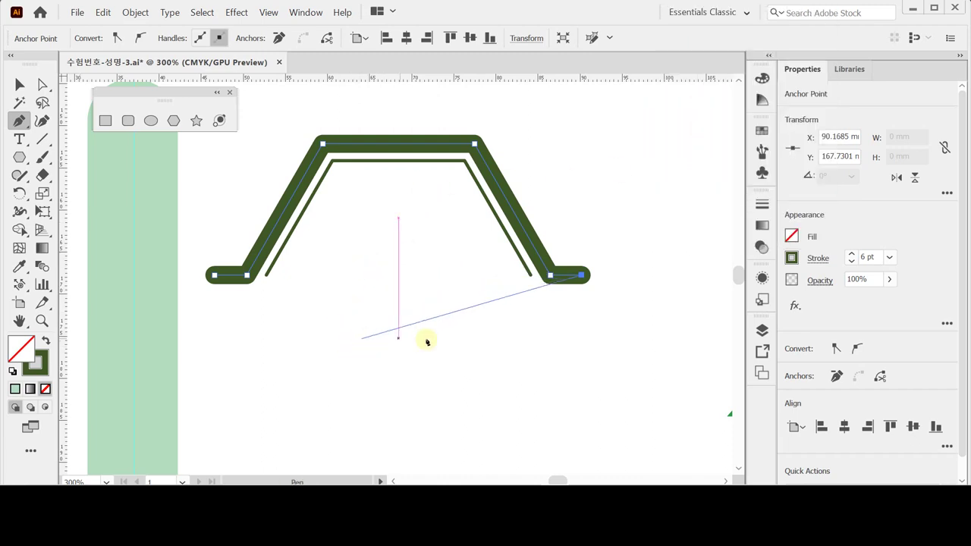
# - Extend the inner half-hexagon with the Pen tool into a closed barn body with walls about 22 mm high and a horizontal base
pyautogui.keyDown('ctrl'); pyautogui.click(453, 336); pyautogui.keyUp('ctrl')
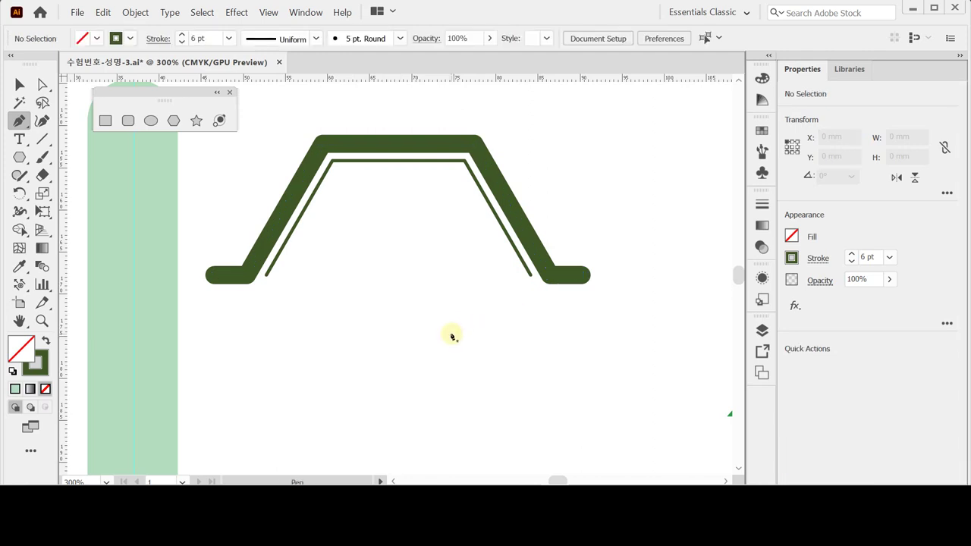
pyautogui.click(266, 278)
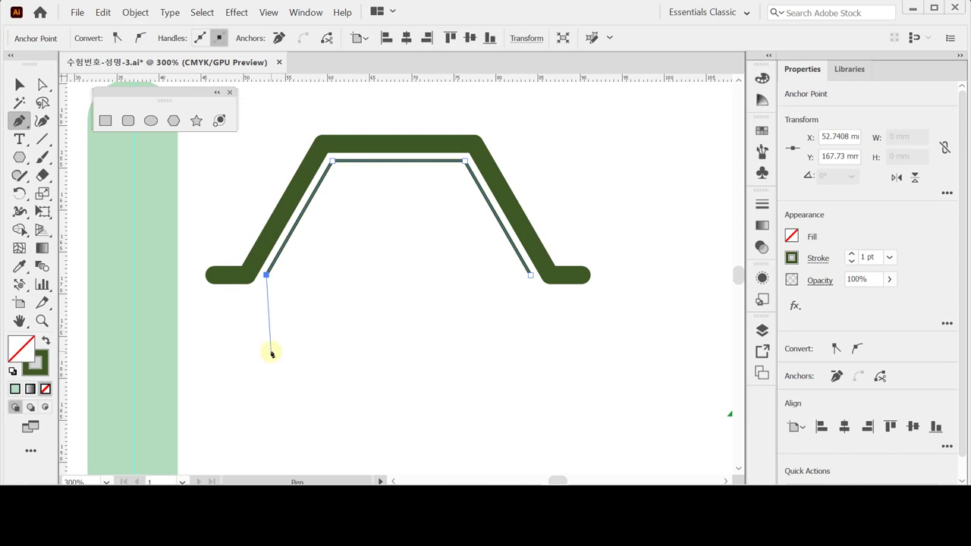
pyautogui.hotkey('ctrl', '-')
pyautogui.hotkey('ctrl', '-')
pyautogui.moveTo(464, 280); pyautogui.dragTo(211, 299)
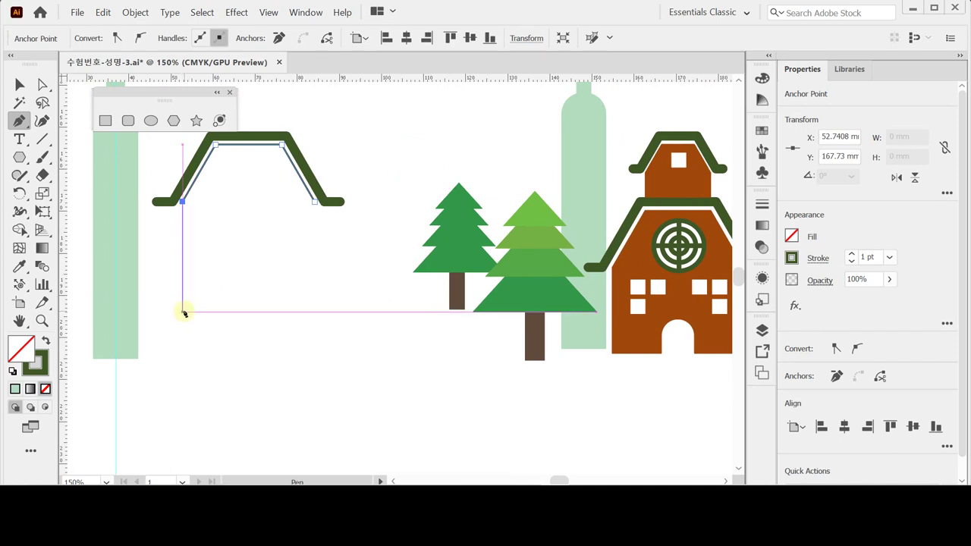
pyautogui.click(182, 294)
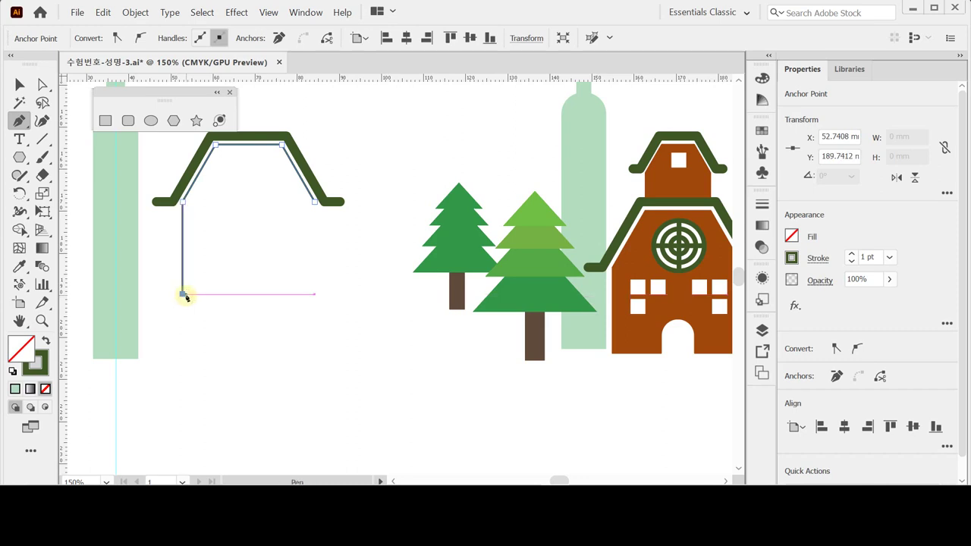
pyautogui.keyDown('shift'); pyautogui.click(312, 294); pyautogui.keyUp('shift')
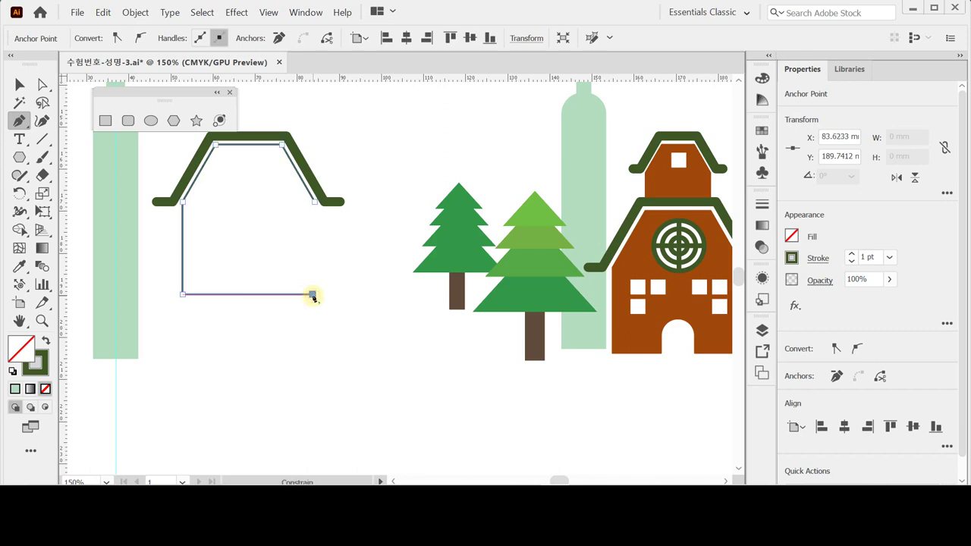
pyautogui.click(317, 206)
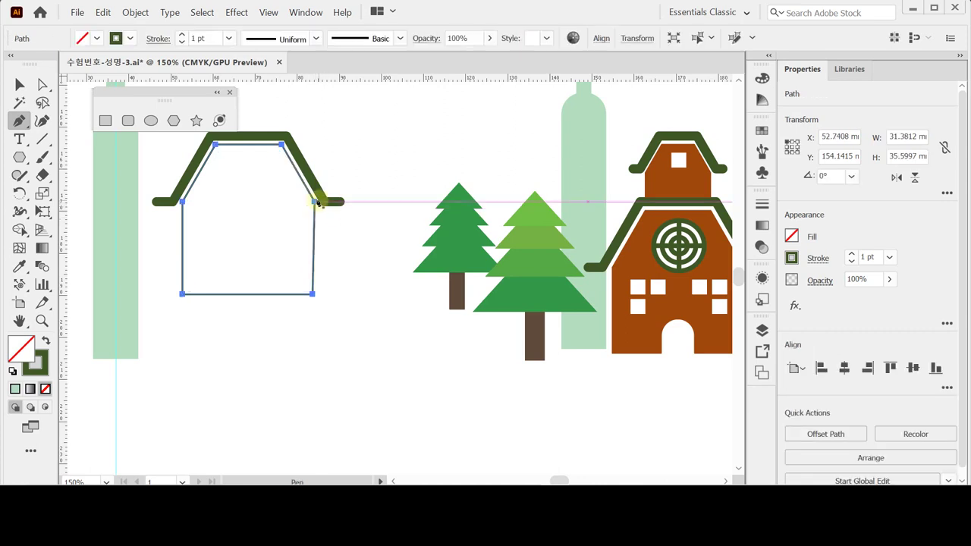
# - Average the right wall's two anchor points onto one vertical line and nudge them 0.2 mm to the right
pyautogui.press('a')
pyautogui.click(43, 84)
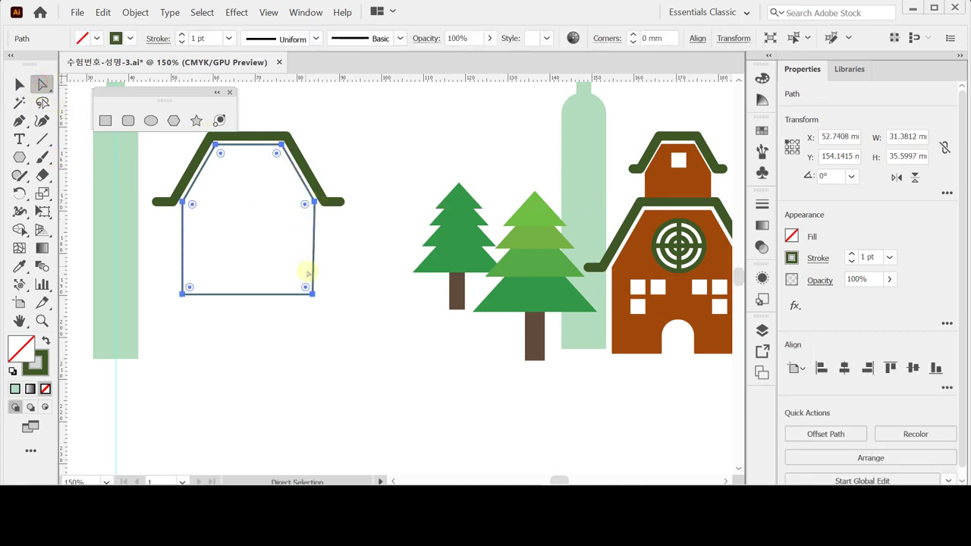
pyautogui.click(328, 303)
pyautogui.click(311, 295)
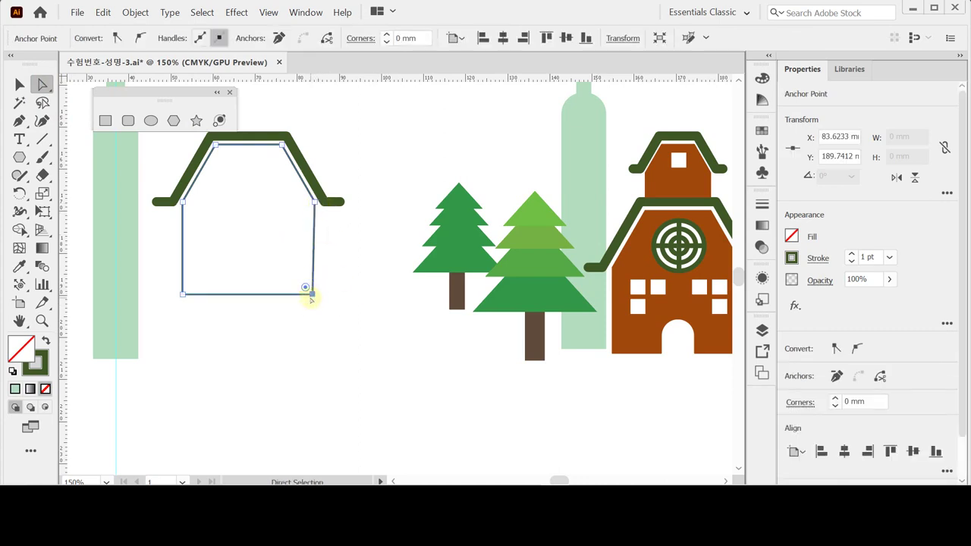
pyautogui.keyDown('shift'); pyautogui.click(315, 204); pyautogui.keyUp('shift')
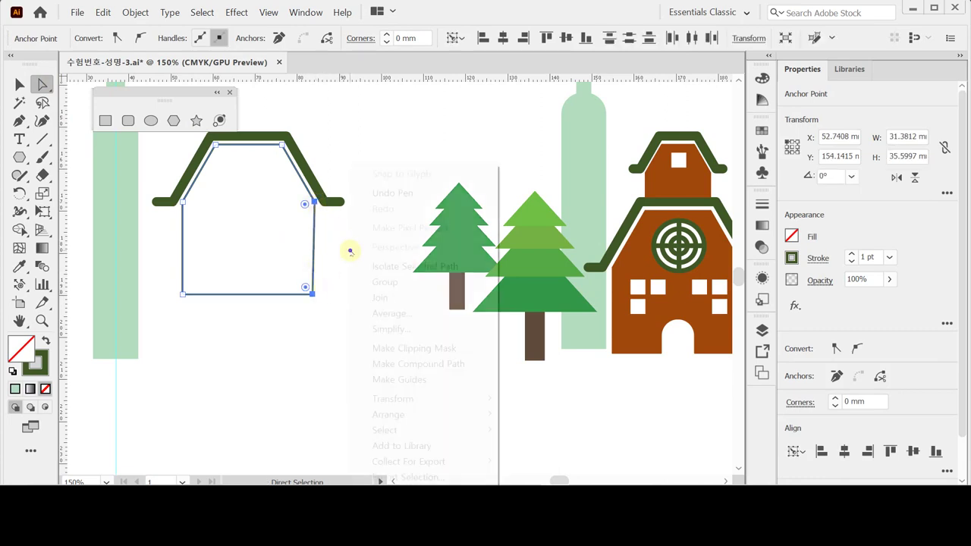
pyautogui.rightClick(350, 252)
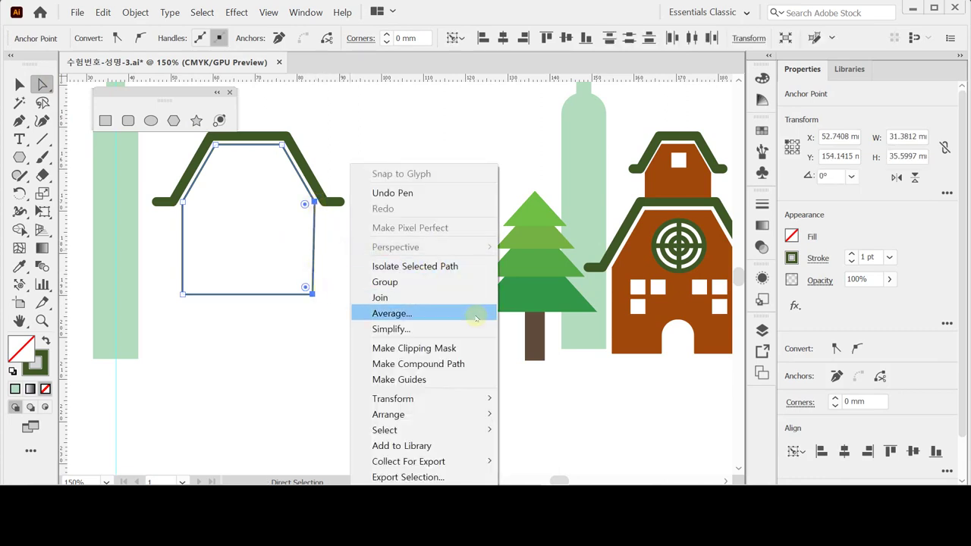
pyautogui.click(476, 315)
pyautogui.click(626, 233)
pyautogui.click(627, 295)
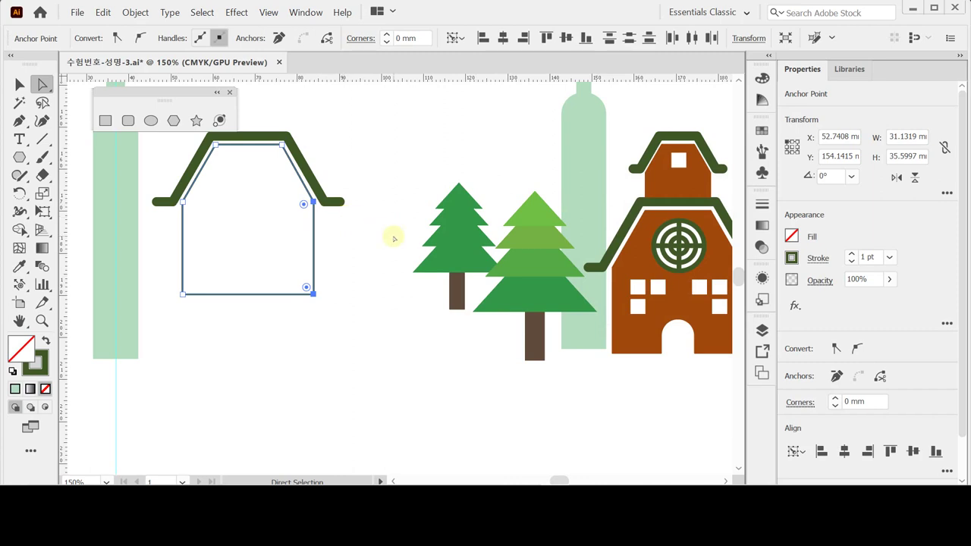
pyautogui.press('Right')
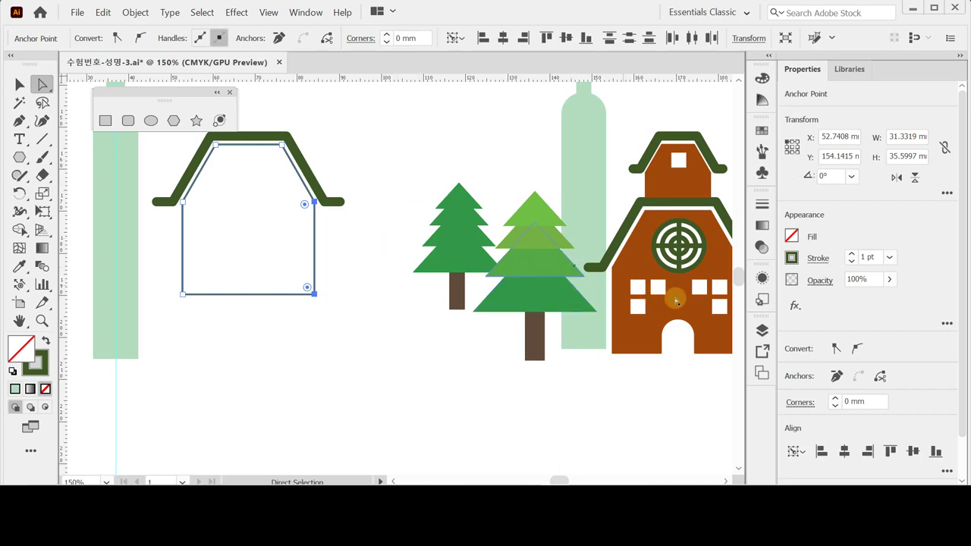
# - Fill the barn body with the reference barn's brown using the Eyedropper and deselect it
pyautogui.press('i')
pyautogui.click(630, 325)
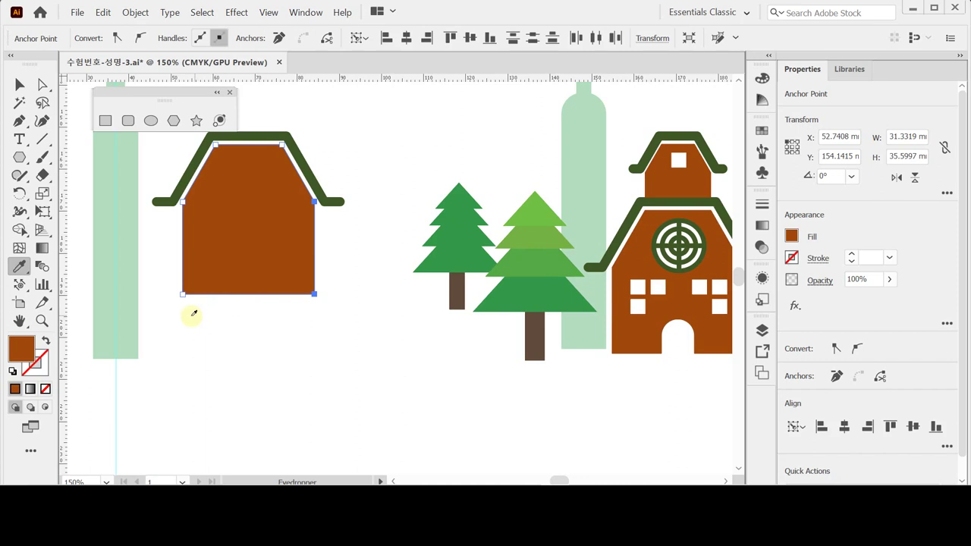
pyautogui.click(19, 85)
pyautogui.click(361, 319)
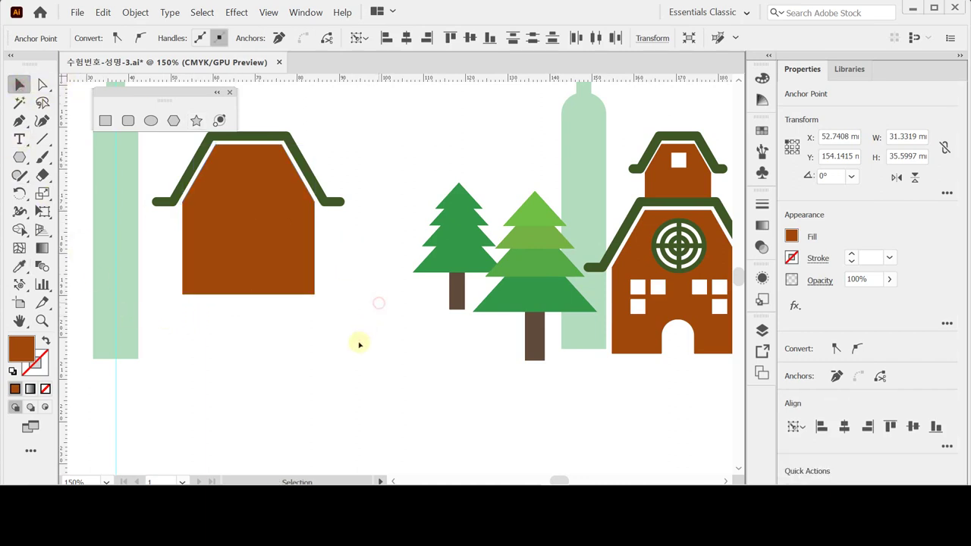
# - Create a copy of the barn's roof and body scaled uniformly to 50%
pyautogui.scroll(2, 357, 341)
pyautogui.click(252, 248)
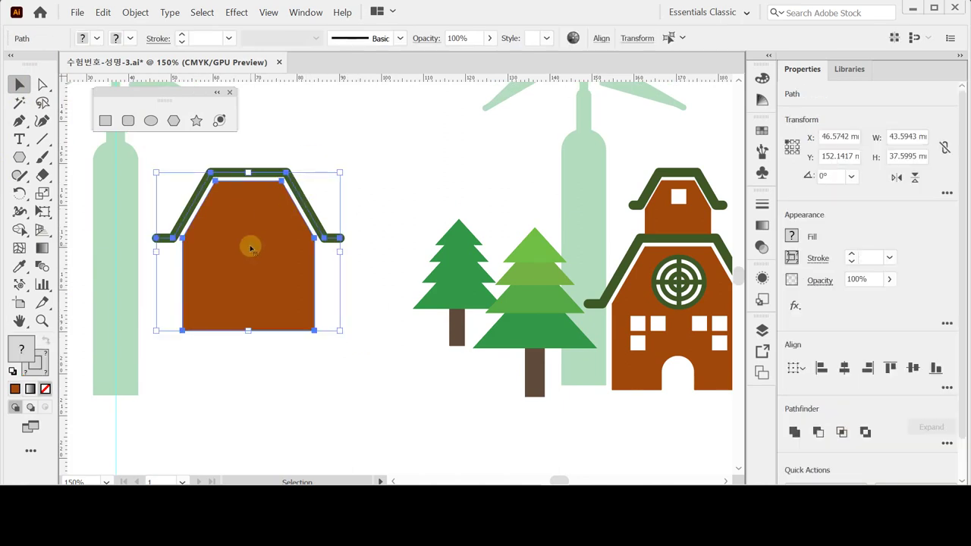
pyautogui.scroll(4, 255, 254)
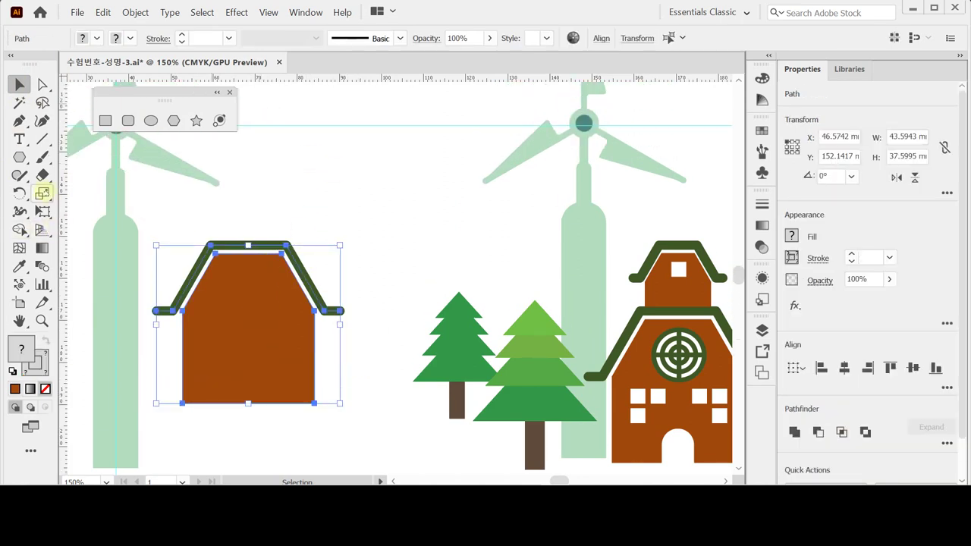
pyautogui.click(42, 193)
pyautogui.doubleClick(42, 193)
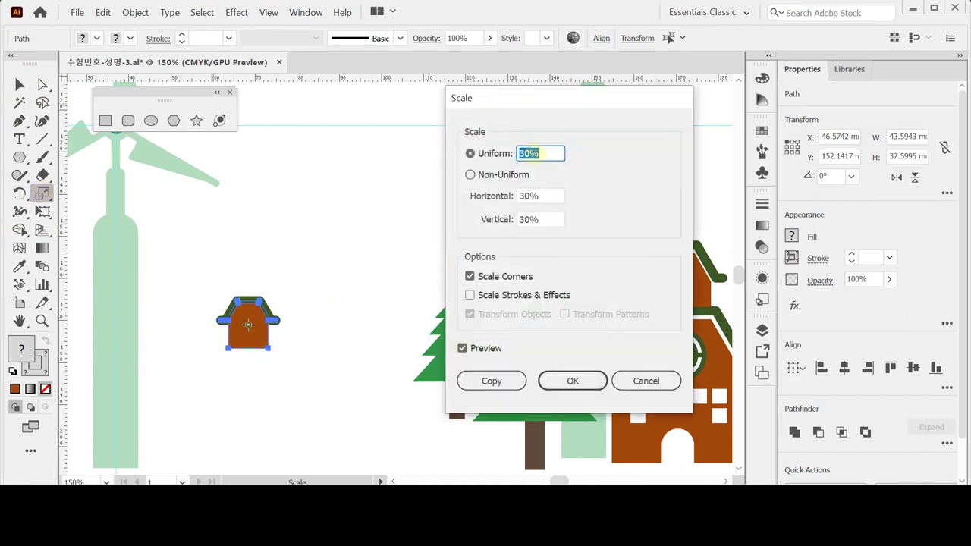
pyautogui.write('50')
pyautogui.click(492, 381)
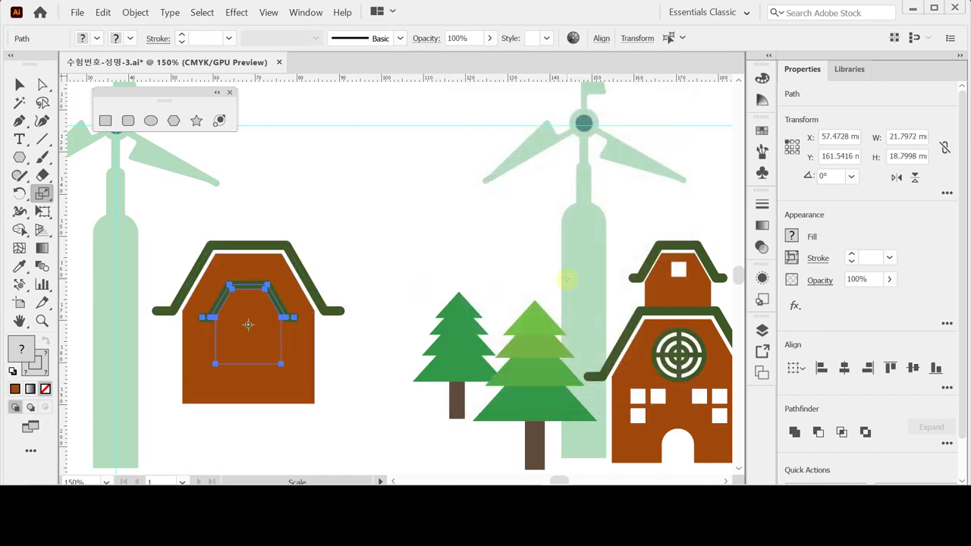
# - Move the half-size barn copy straight up about 31 mm, just clear of the large roof
pyautogui.press('Up')
pyautogui.press('Up')
pyautogui.press('Up')
pyautogui.press('Up')
pyautogui.press('Up')
pyautogui.press('Up')
pyautogui.press('Up')
pyautogui.press('Up')
pyautogui.press('Up')
pyautogui.press('Up')
pyautogui.press('Up')
pyautogui.press('Up')
pyautogui.press('Up')
pyautogui.press('Up')
pyautogui.press('Up')
pyautogui.press('Up')
pyautogui.press('Up')
pyautogui.press('Up')
pyautogui.press('Up')
pyautogui.press('Up')
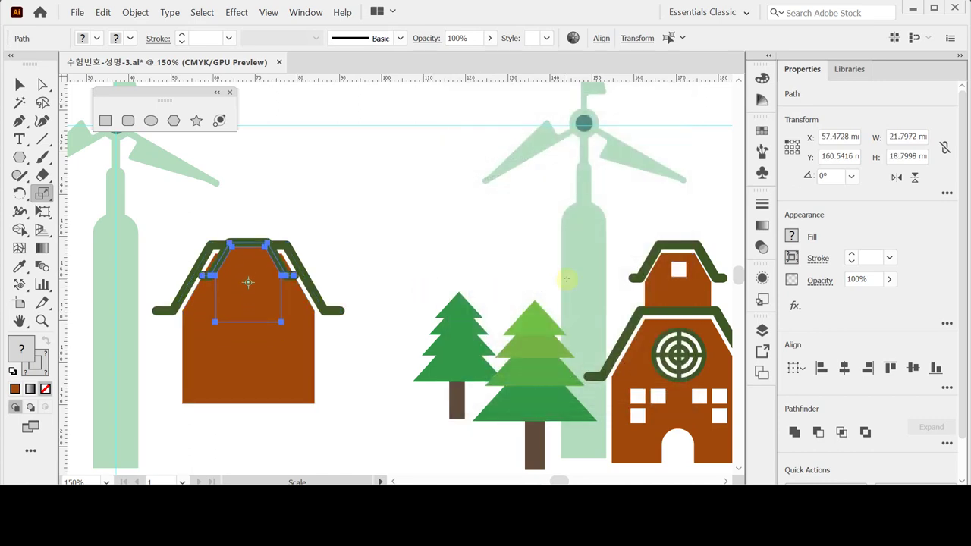
pyautogui.press('Up')
pyautogui.press('Up')
pyautogui.press('Up')
pyautogui.press('Up')
pyautogui.press('Up')
pyautogui.press('Up')
pyautogui.press('Up')
pyautogui.press('Up')
pyautogui.press('Up')
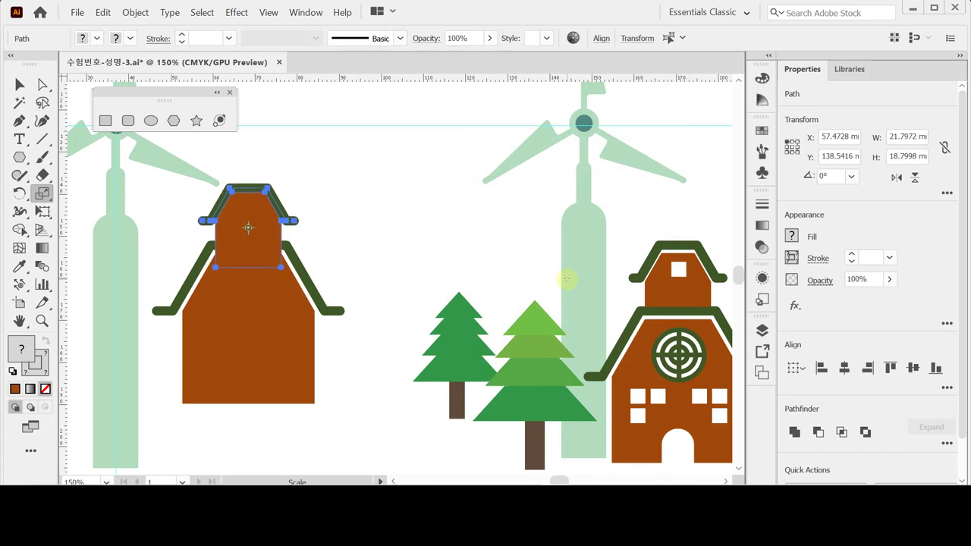
pyautogui.press('Up')
pyautogui.press('Up')
pyautogui.press('Up')
pyautogui.press('Up')
pyautogui.press('Up')
pyautogui.press('Up')
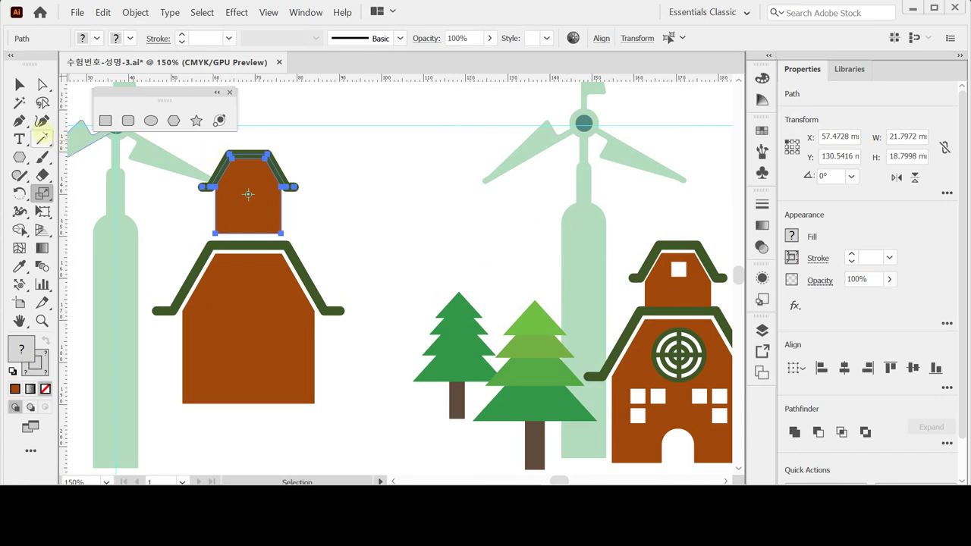
# - Raise the small barn body's bottom edge to make the body about 14.2 mm tall
pyautogui.click(43, 86)
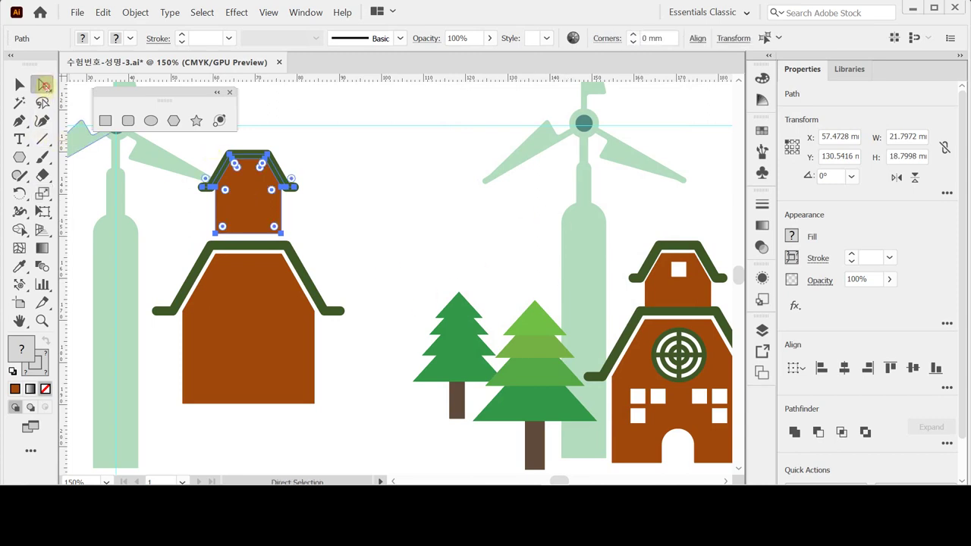
pyautogui.click(326, 180)
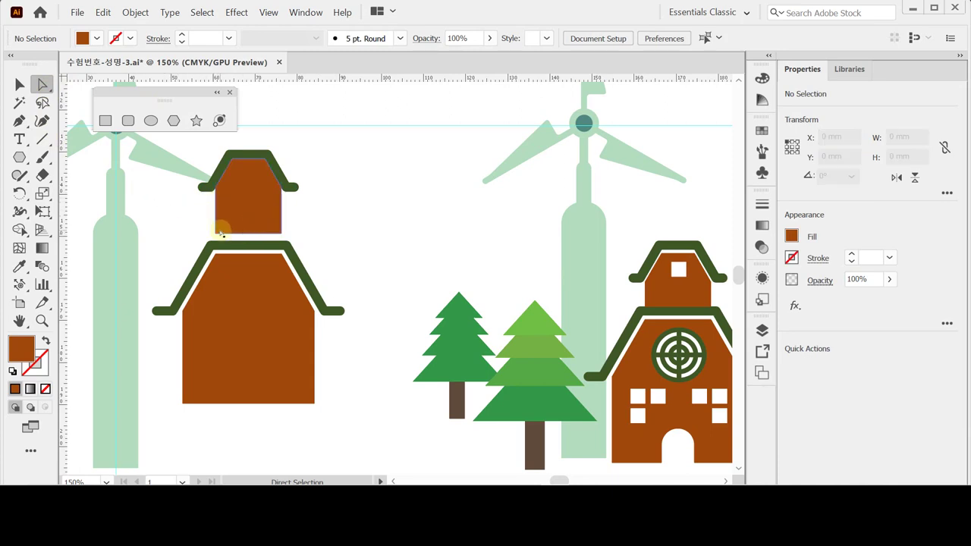
pyautogui.click(249, 235)
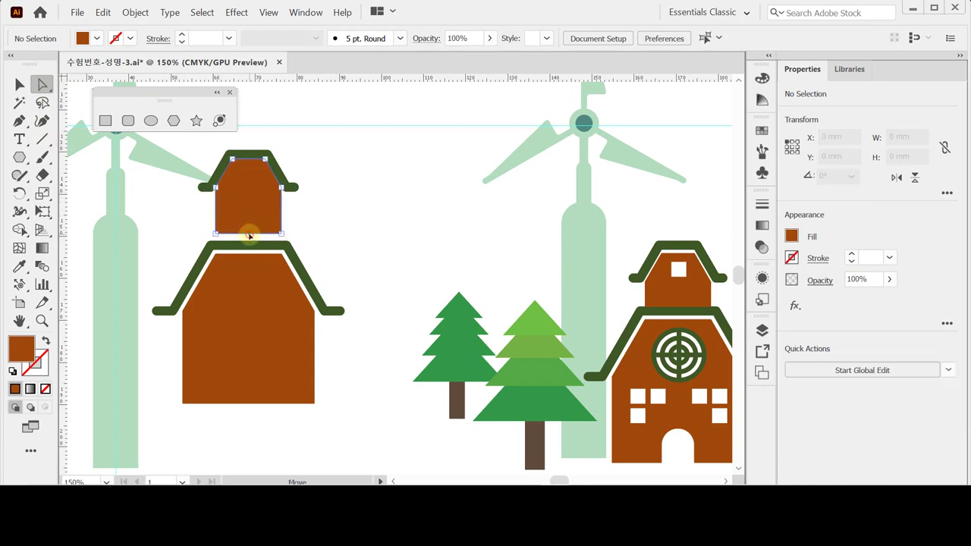
pyautogui.moveTo(250, 237); pyautogui.dragTo(250, 220)
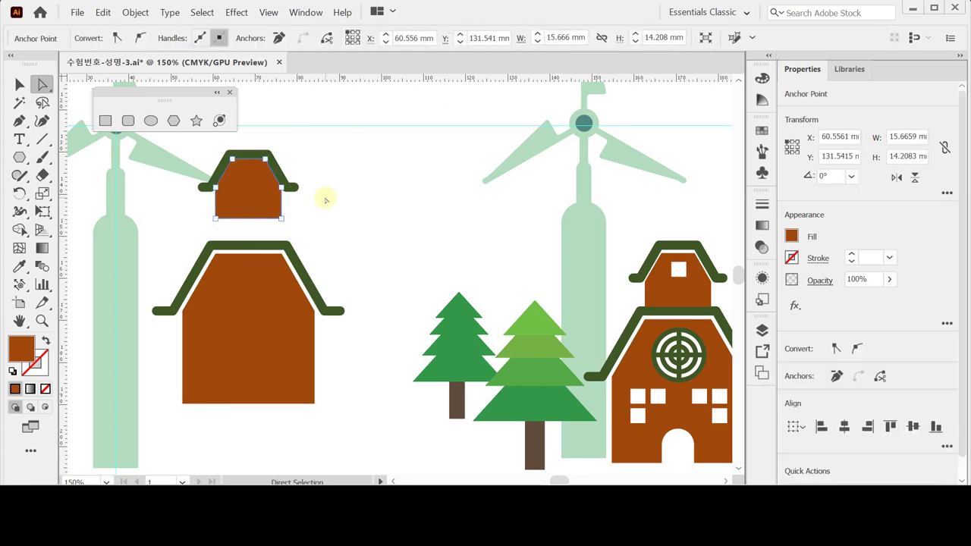
# - Move the small barn body down about 1.1 mm to leave a gap beneath its roof
pyautogui.click(317, 206)
pyautogui.click(245, 192)
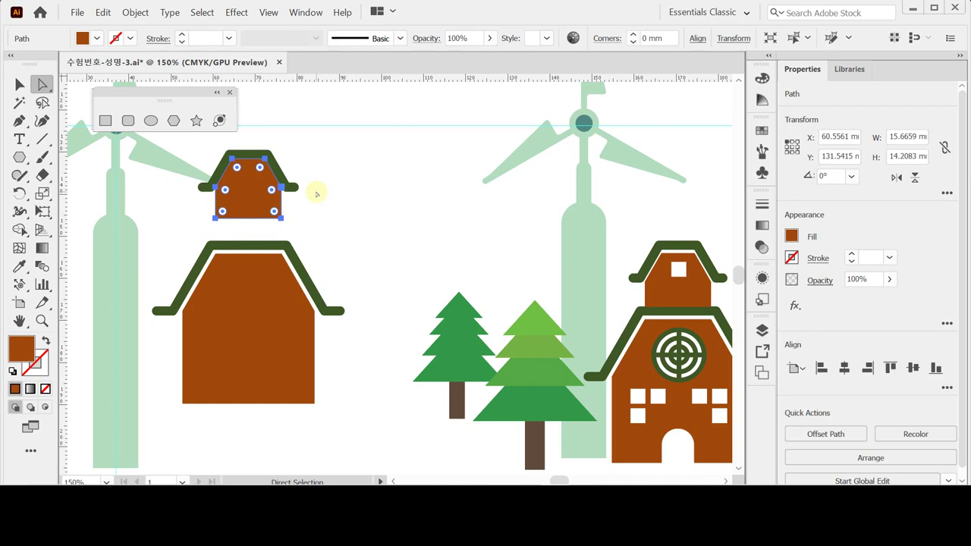
pyautogui.press('Down')
pyautogui.press('Down')
pyautogui.press('Down')
pyautogui.press('Down')
pyautogui.press('Down')
pyautogui.press('Down')
pyautogui.press('Down')
pyautogui.press('Down')
pyautogui.press('Down')
pyautogui.press('Down')
pyautogui.press('Down')
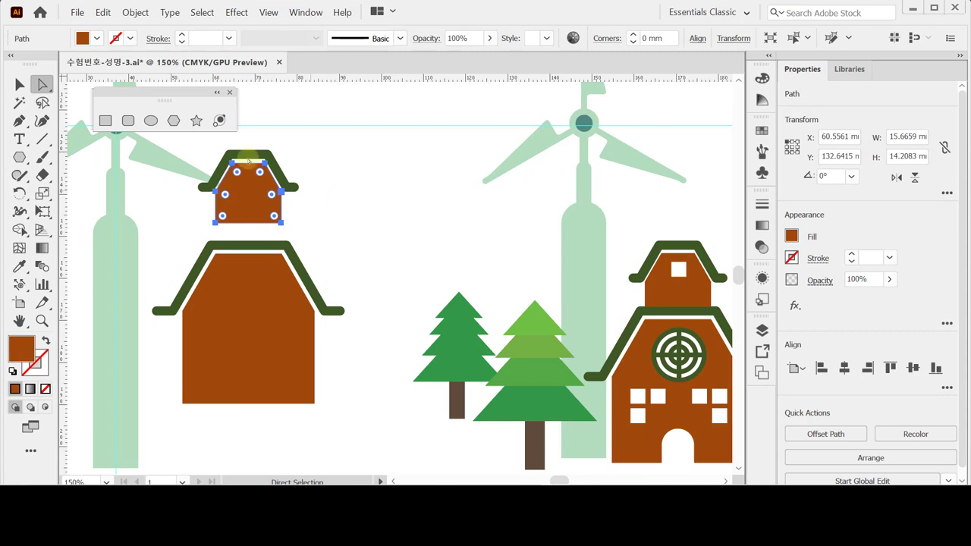
# - Select the small roof and body together and move them down about 4.5 mm onto the large roof
pyautogui.press('v')
pyautogui.moveTo(296, 146); pyautogui.dragTo(256, 192)
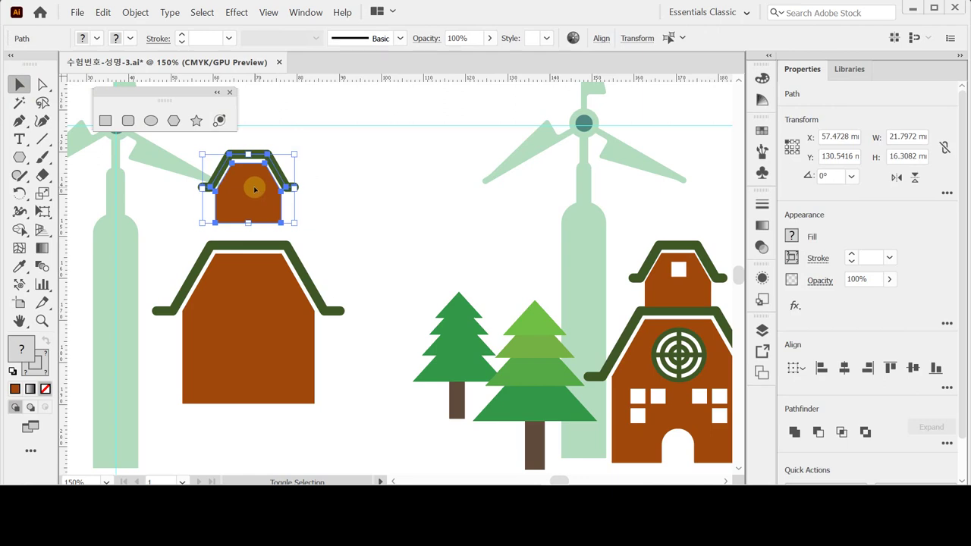
pyautogui.press('Down')
pyautogui.press('Down')
pyautogui.press('Down')
pyautogui.press('Down')
pyautogui.press('Down')
pyautogui.press('Down')
pyautogui.press('Down')
pyautogui.press('Down')
pyautogui.press('Down')
pyautogui.press('Down')
pyautogui.press('Down')
pyautogui.press('Down')
pyautogui.press('Down')
pyautogui.press('Down')
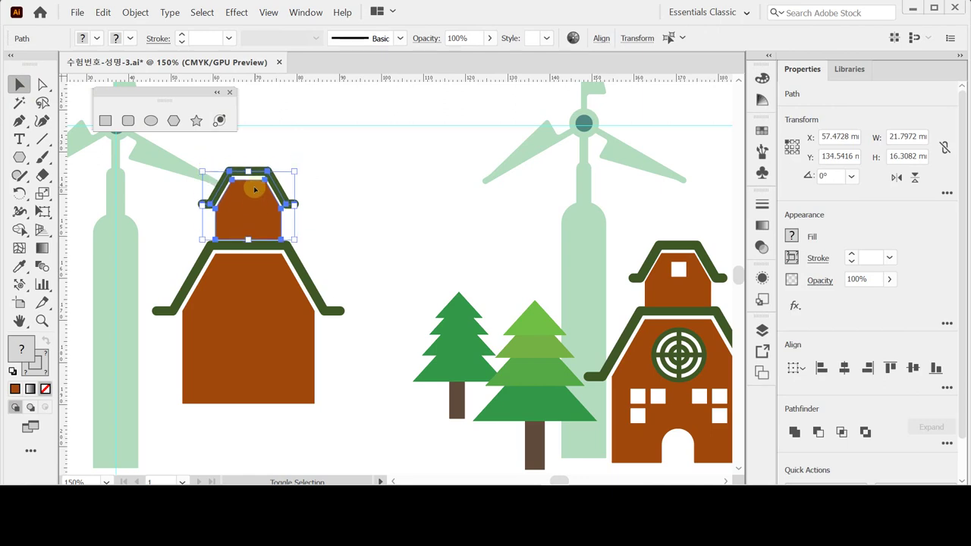
pyautogui.press('Down')
pyautogui.press('Down')
pyautogui.press('Down')
pyautogui.press('Down')
pyautogui.press('Down')
pyautogui.press('Down')
pyautogui.press('Down')
pyautogui.press('Down')
pyautogui.press('Down')
pyautogui.press('Down')
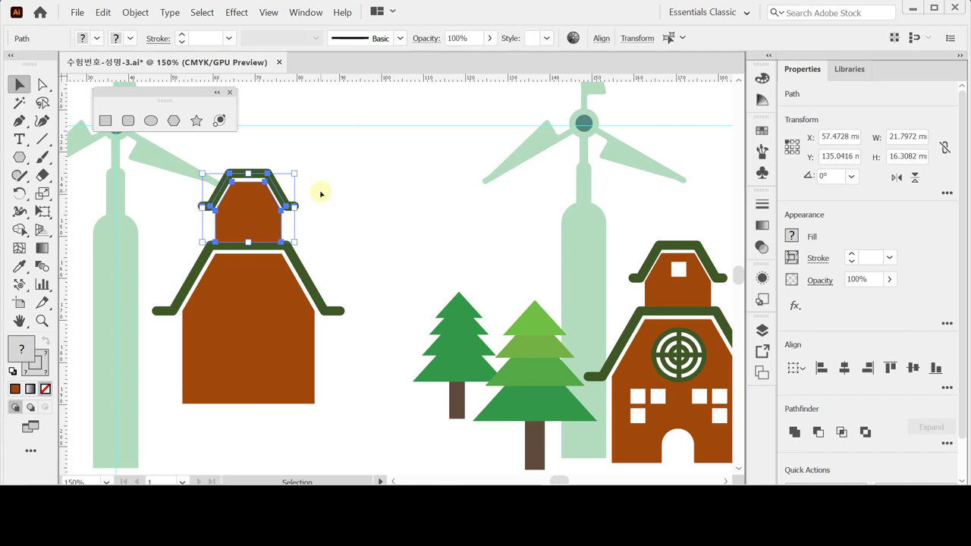
# - Draw a fully rounded rectangle about 7.4 by 15.3 mm across the barn body's lower edge as the door shape
pyautogui.press('ctrl')
pyautogui.click(129, 120)
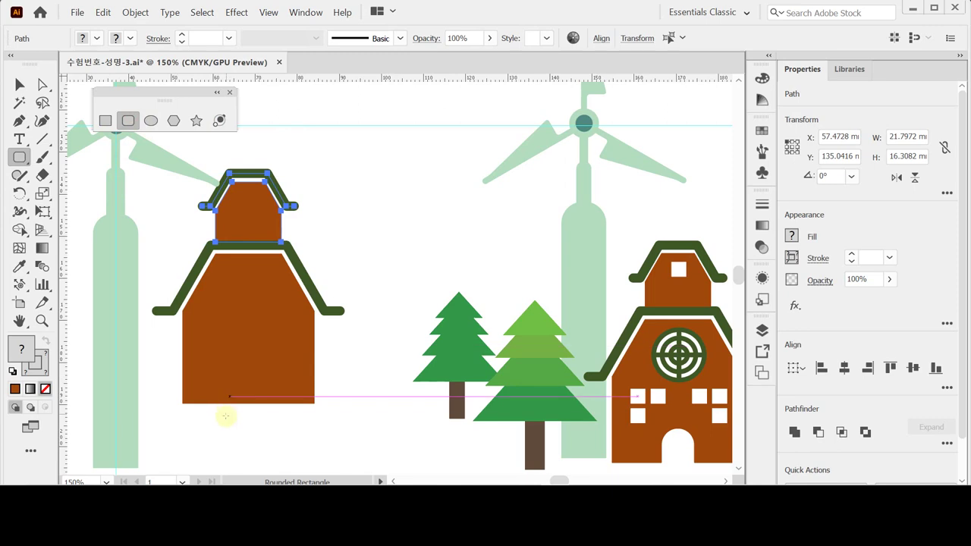
pyautogui.moveTo(226, 423); pyautogui.dragTo(267, 360)
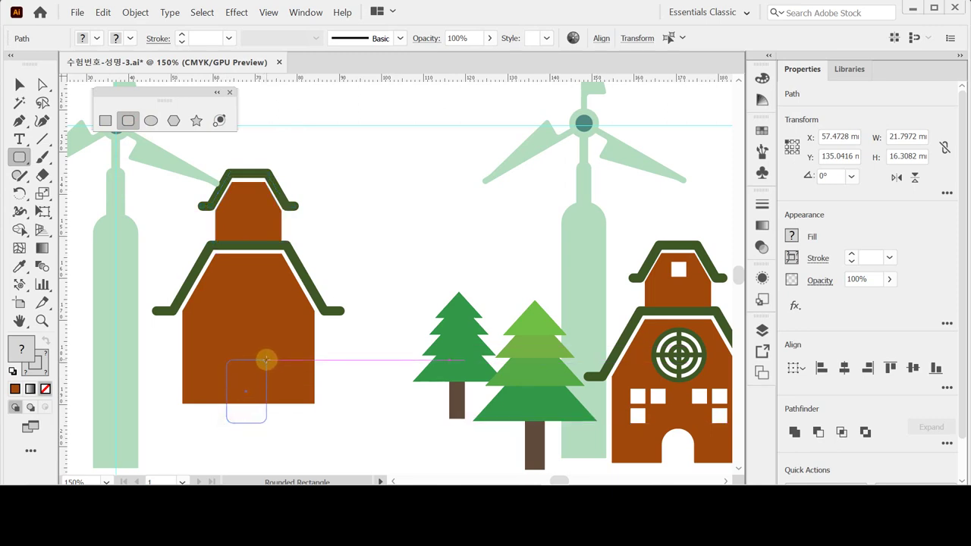
pyautogui.moveTo(266, 359); pyautogui.dragTo(267, 360)
pyautogui.press('Right')
pyautogui.moveTo(266, 360); pyautogui.dragTo(256, 357)
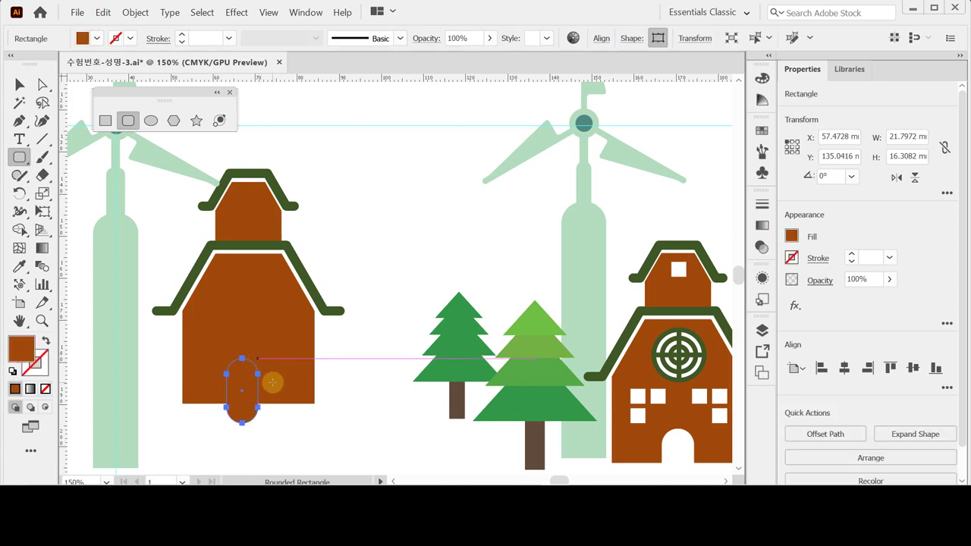
# - Apply the default white fill and 1 pt black stroke to the door shape and reduce its corner radius
pyautogui.click(12, 371)
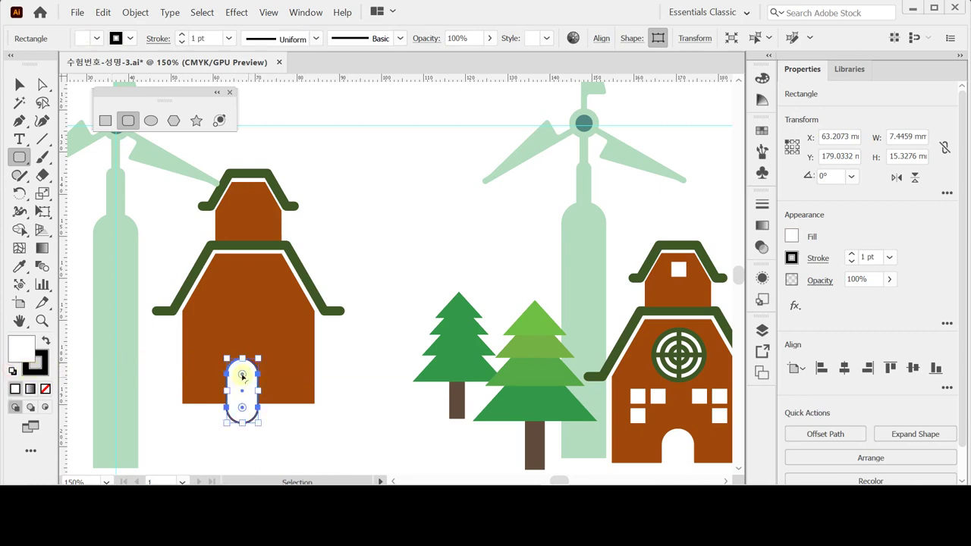
pyautogui.moveTo(241, 375); pyautogui.dragTo(241, 376)
pyautogui.moveTo(242, 376)
pyautogui.mouseDown()
pyautogui.moveTo(243, 389)
pyautogui.moveTo(235, 372)
pyautogui.moveTo(253, 384)
pyautogui.mouseUp()
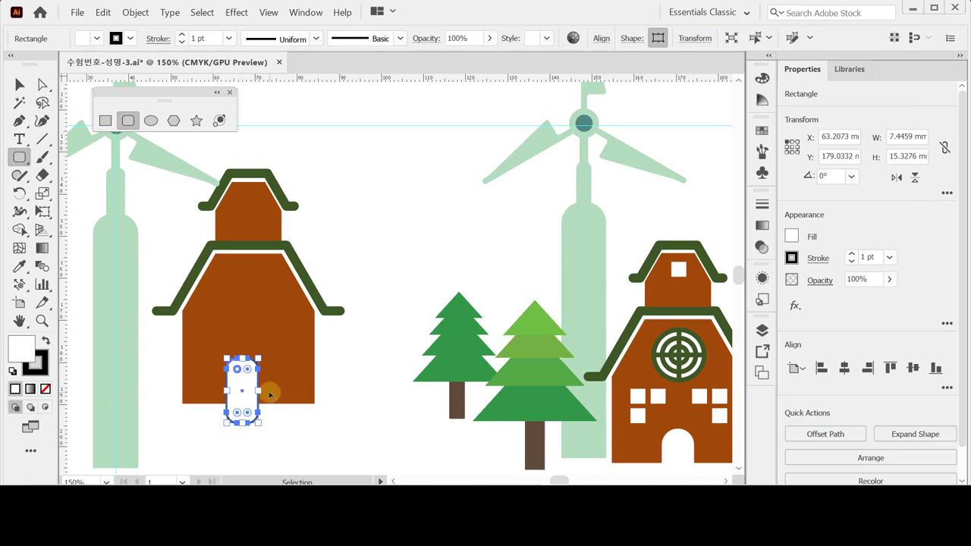
# - Widen the door shape to about 8.6 mm and increase its corner radius until its ends are fully rounded
pyautogui.moveTo(258, 390); pyautogui.dragTo(265, 391)
pyautogui.hotkey('ctrl', 'h')
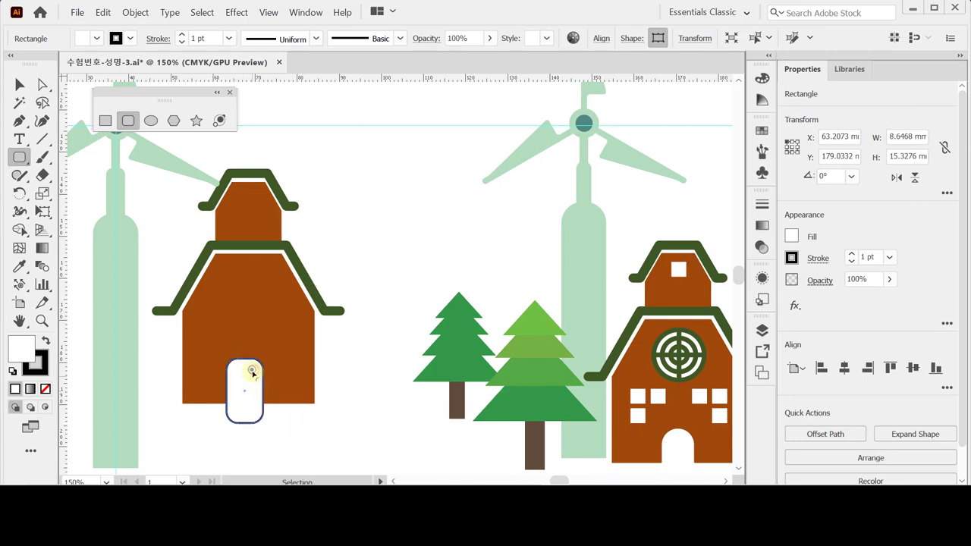
pyautogui.keyDown('ctrl'); pyautogui.click(291, 431); pyautogui.keyUp('ctrl')
pyautogui.keyDown('ctrl'); pyautogui.click(246, 379); pyautogui.keyUp('ctrl')
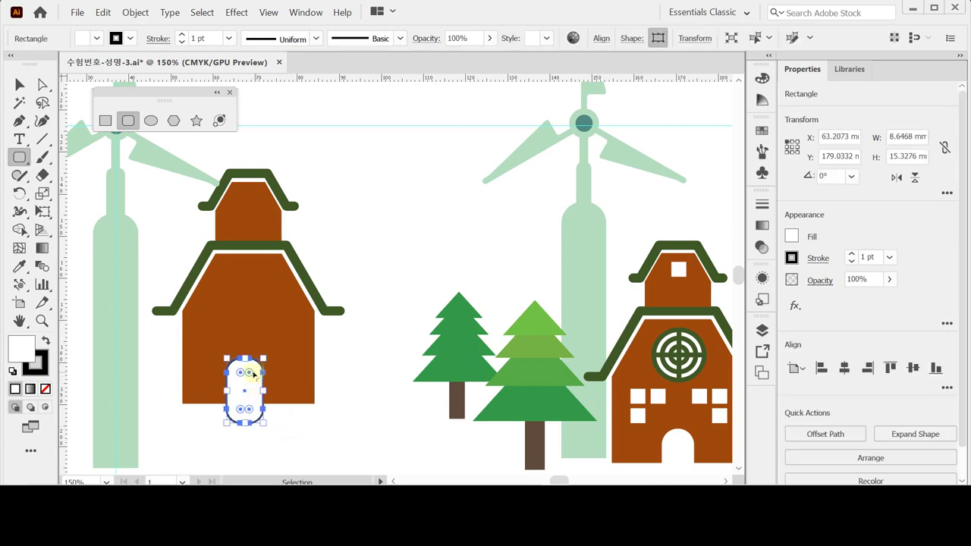
pyautogui.keyDown('ctrl'); pyautogui.click(286, 416); pyautogui.keyUp('ctrl')
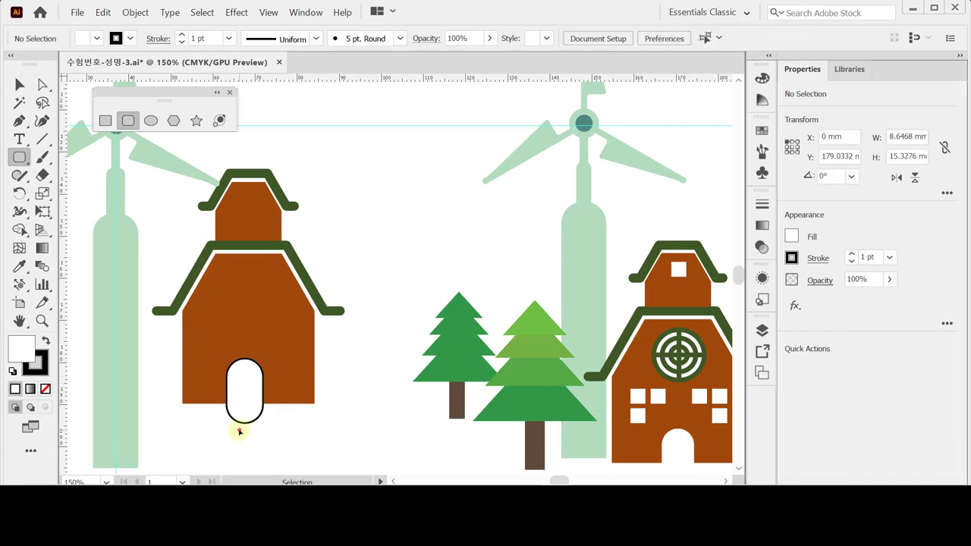
# - Align all the barn's roofs, bodies and the door shape to one another on their horizontal centres
pyautogui.moveTo(232, 144); pyautogui.dragTo(300, 415)
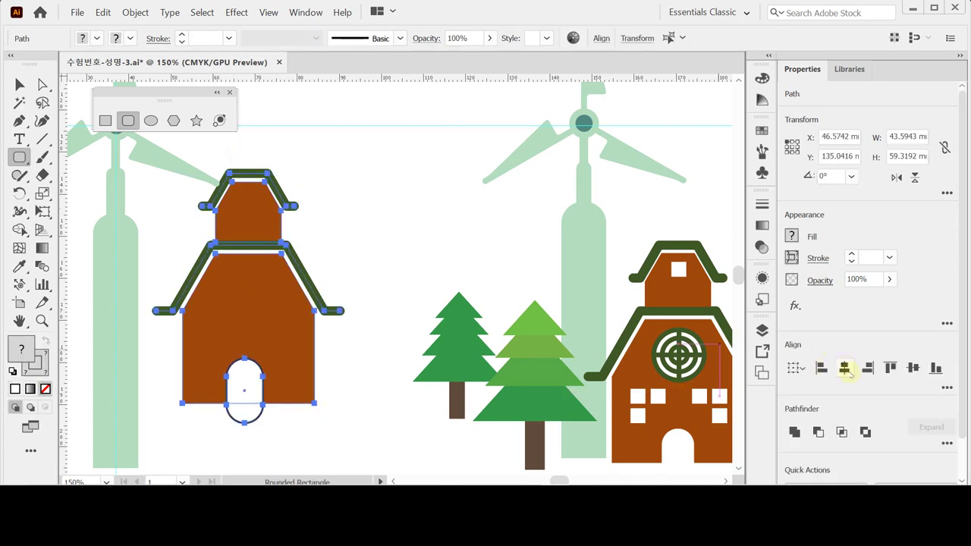
pyautogui.click(844, 368)
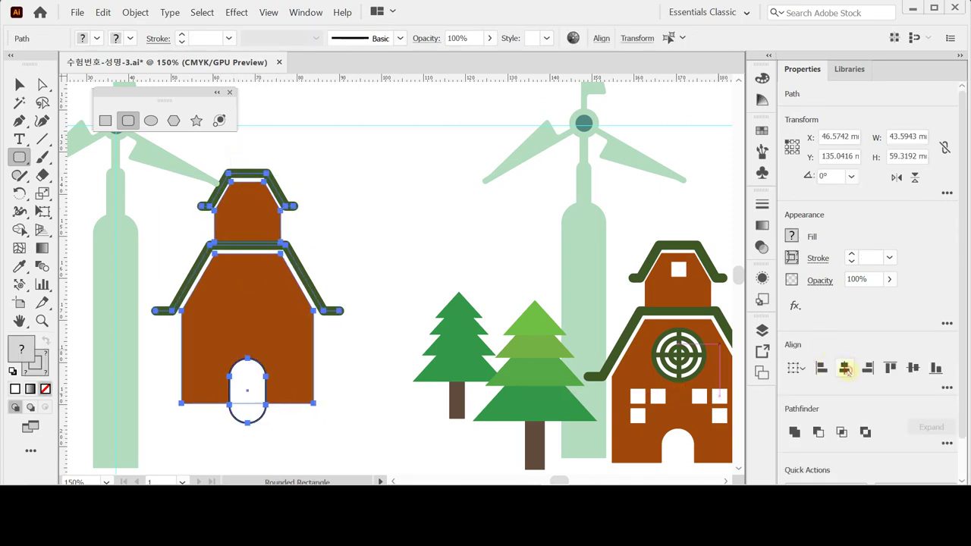
pyautogui.keyDown('ctrl'); pyautogui.click(369, 243); pyautogui.keyUp('ctrl')
# - Lower the door shape slightly and subtract it from the large barn body with Minus Front to cut an arched doorway
pyautogui.keyDown('ctrl'); pyautogui.click(256, 399); pyautogui.keyUp('ctrl')
pyautogui.moveTo(206, 427); pyautogui.dragTo(250, 394)
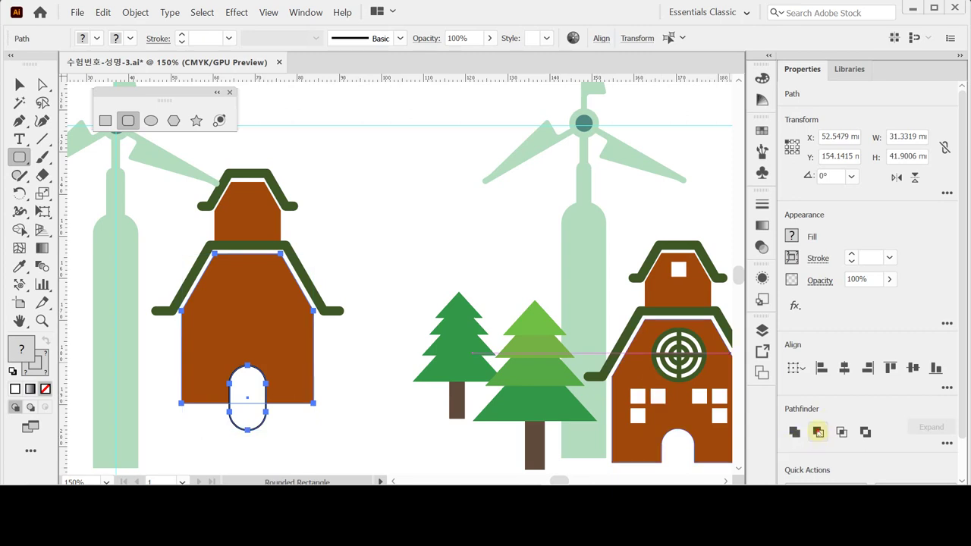
pyautogui.click(818, 431)
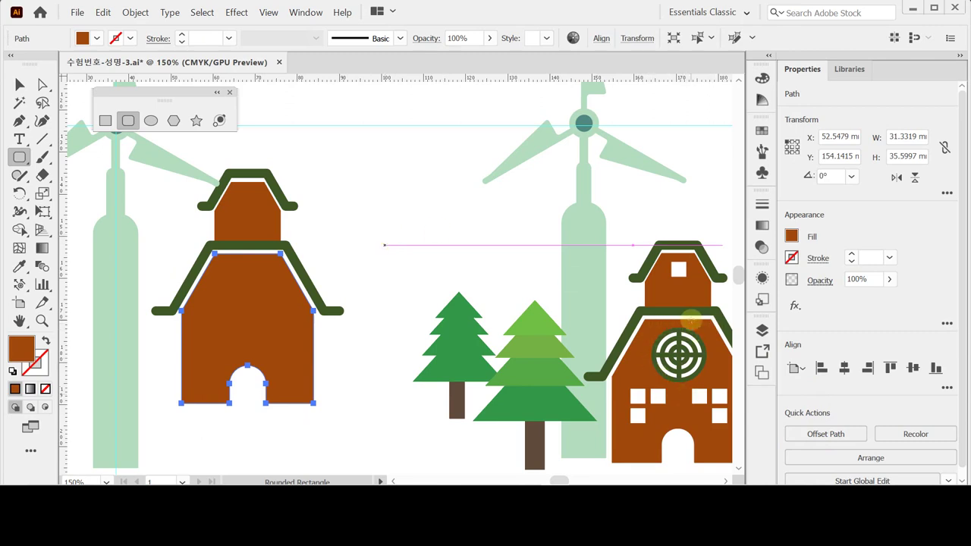
# - Start a polar grid on the upper part of the large barn body and set its size to 12 by 12 mm
pyautogui.scroll(-3, 679, 372)
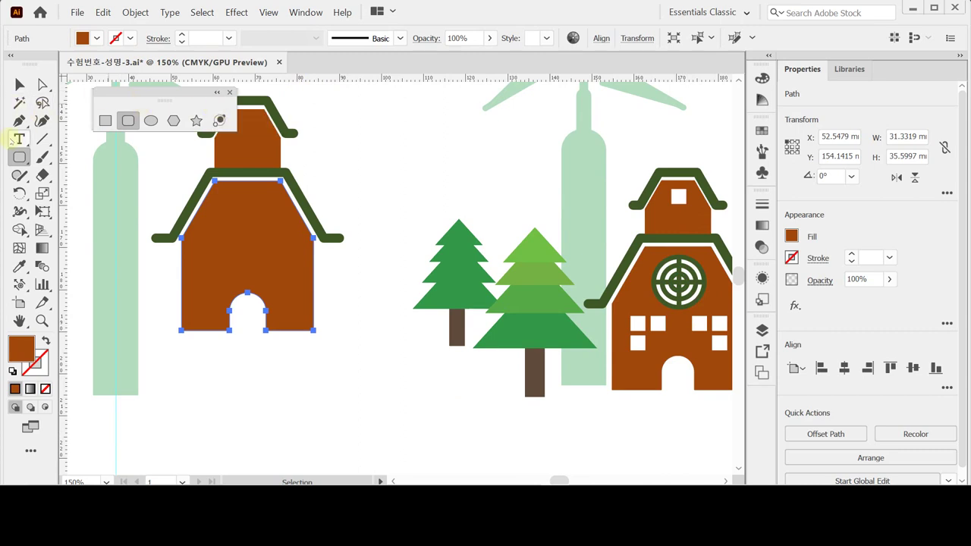
pyautogui.click(42, 139)
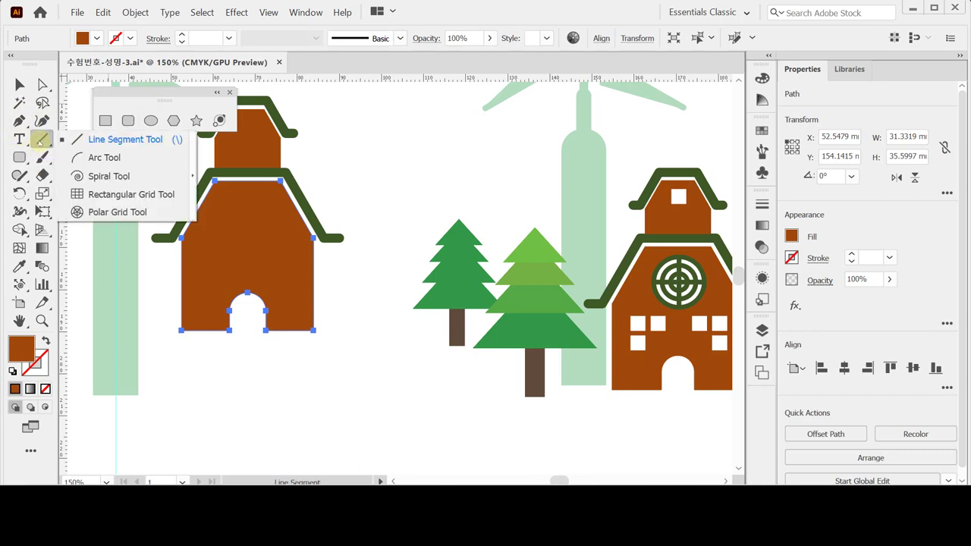
pyautogui.click(151, 212)
pyautogui.moveTo(245, 223); pyautogui.dragTo(247, 226)
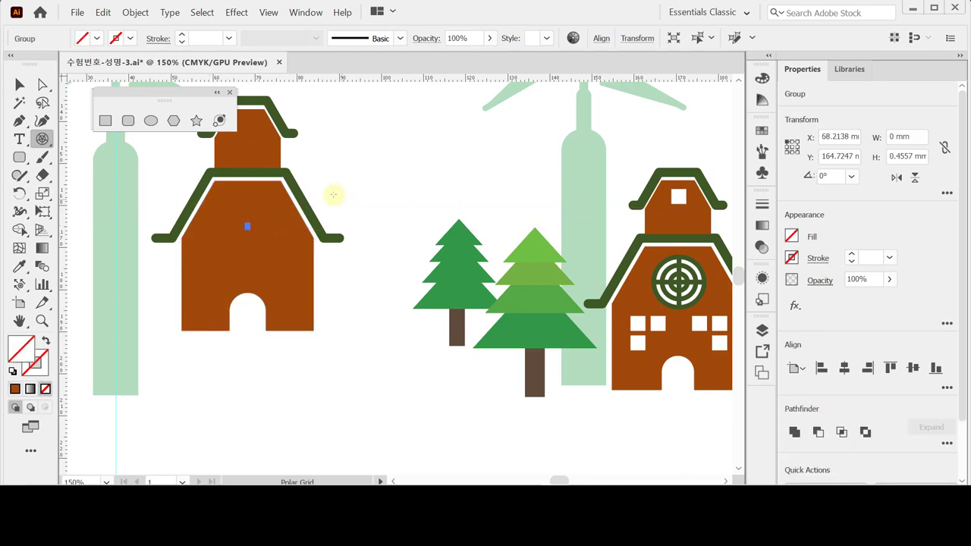
pyautogui.keyDown('ctrl'); pyautogui.click(245, 226); pyautogui.keyUp('ctrl')
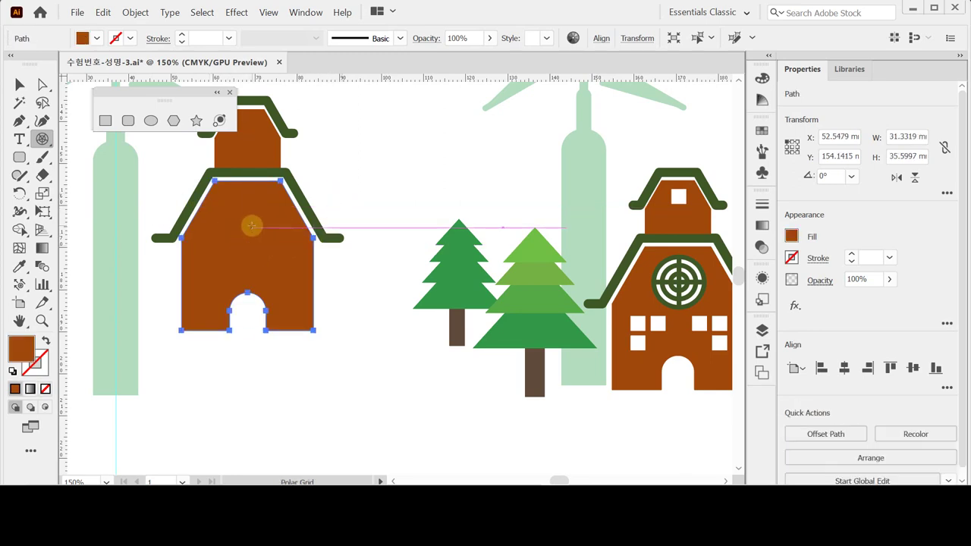
pyautogui.click(251, 225)
pyautogui.moveTo(508, 48); pyautogui.dragTo(375, 69)
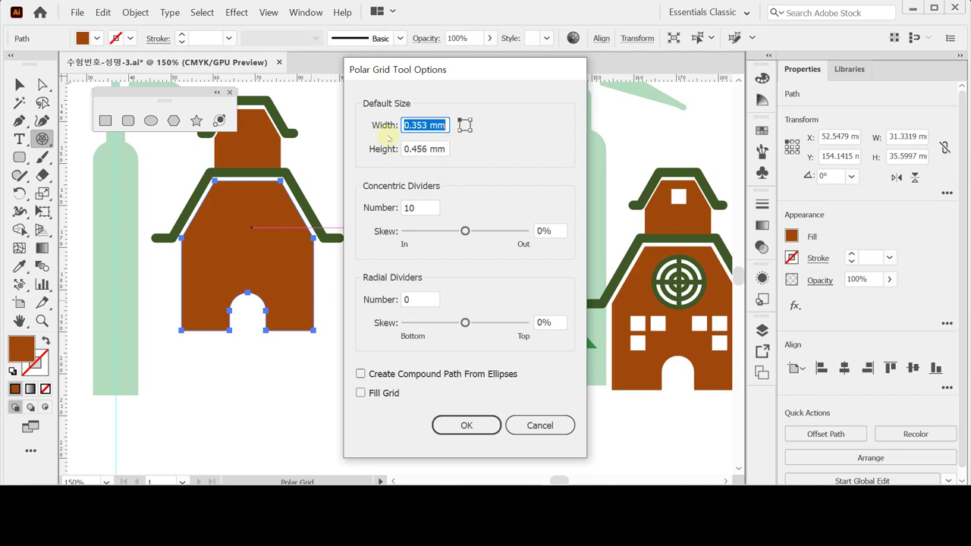
pyautogui.write('12')
pyautogui.press('Tab')
pyautogui.write('12')
pyautogui.press('Tab')
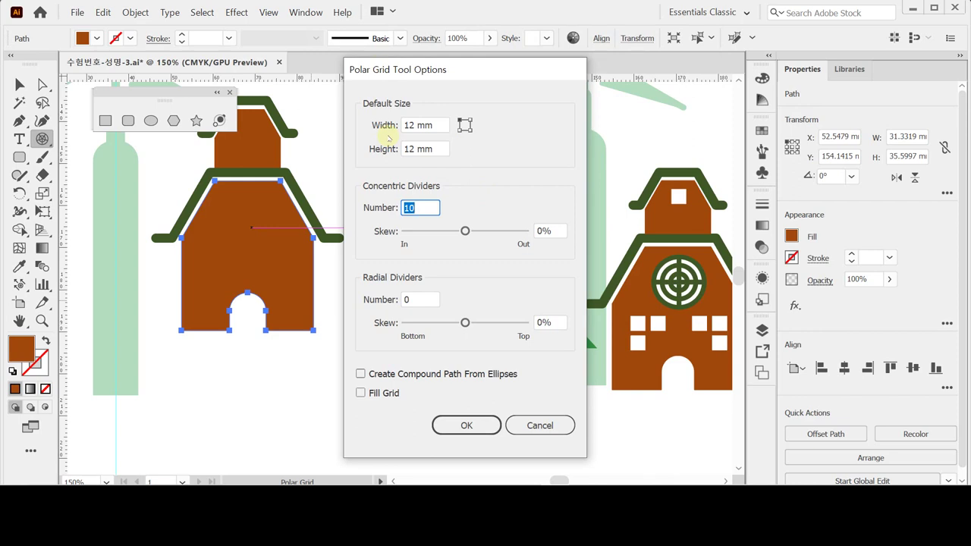
# - Give the polar grid 2 concentric dividers and 4 radial dividers, and create it
pyautogui.write('2')
pyautogui.press('Tab')
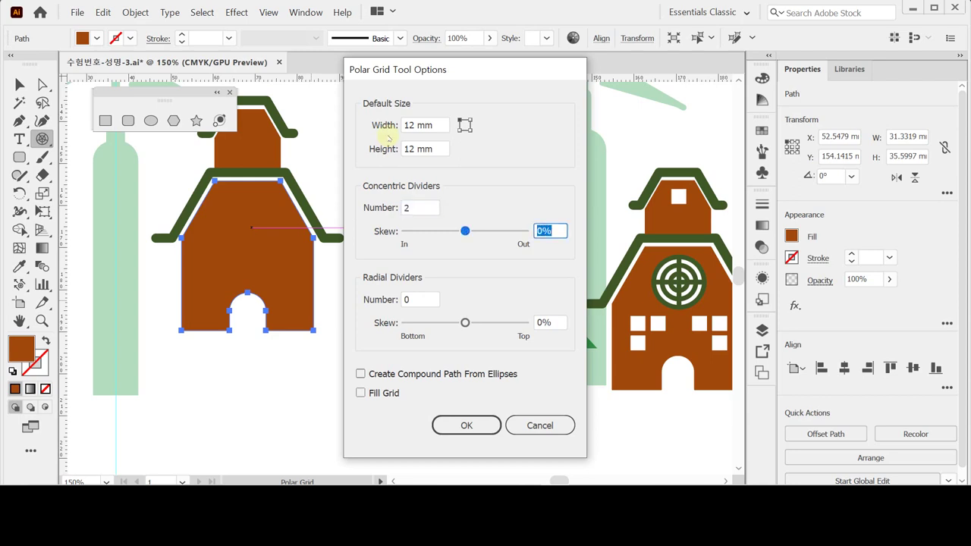
pyautogui.press('Tab')
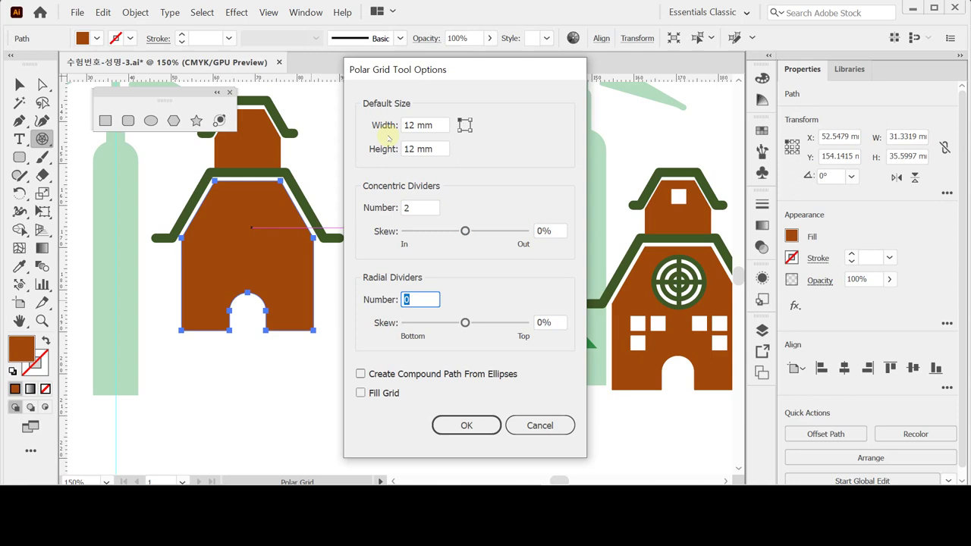
pyautogui.write('4')
pyautogui.press('Tab')
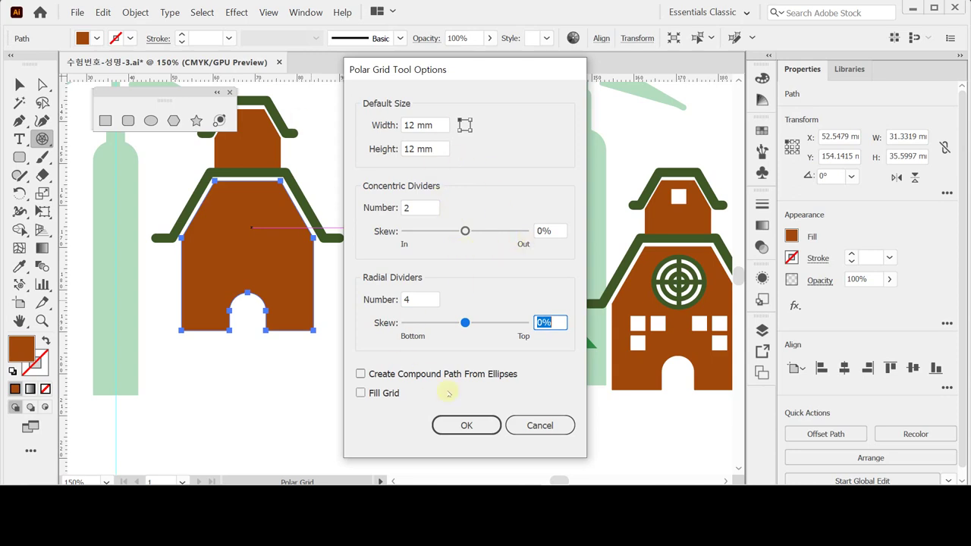
pyautogui.click(452, 429)
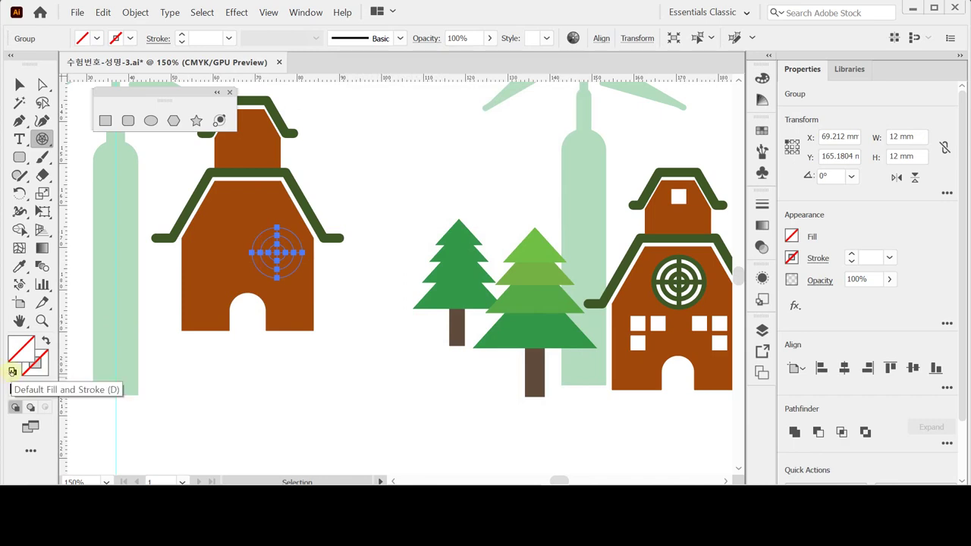
# - Apply the default white fill and black stroke to the polar grid and move it 7 mm left and 8 mm up, above the doorway
pyautogui.click(12, 371)
pyautogui.press('Left')
pyautogui.press('Left')
pyautogui.press('Left')
pyautogui.press('Left')
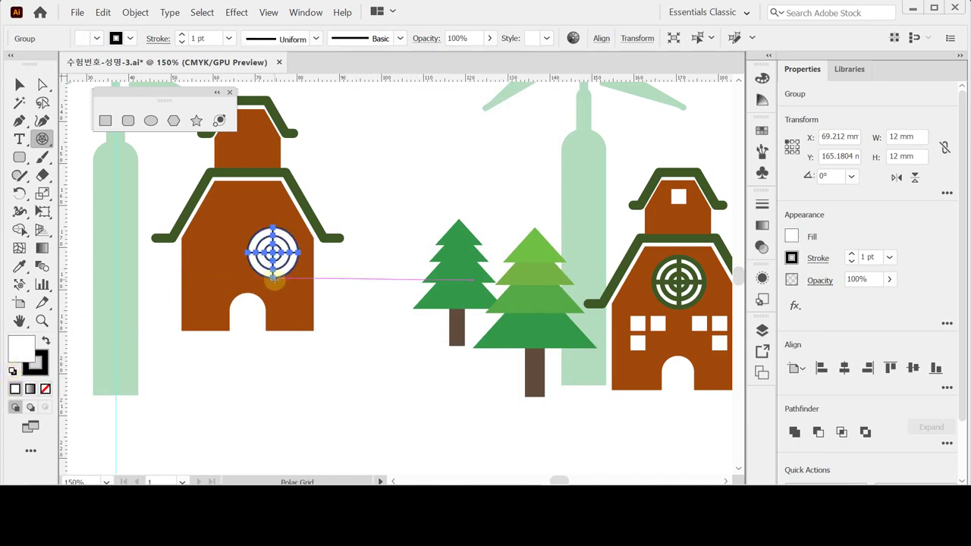
pyautogui.press('Left')
pyautogui.press('Left')
pyautogui.press('Left')
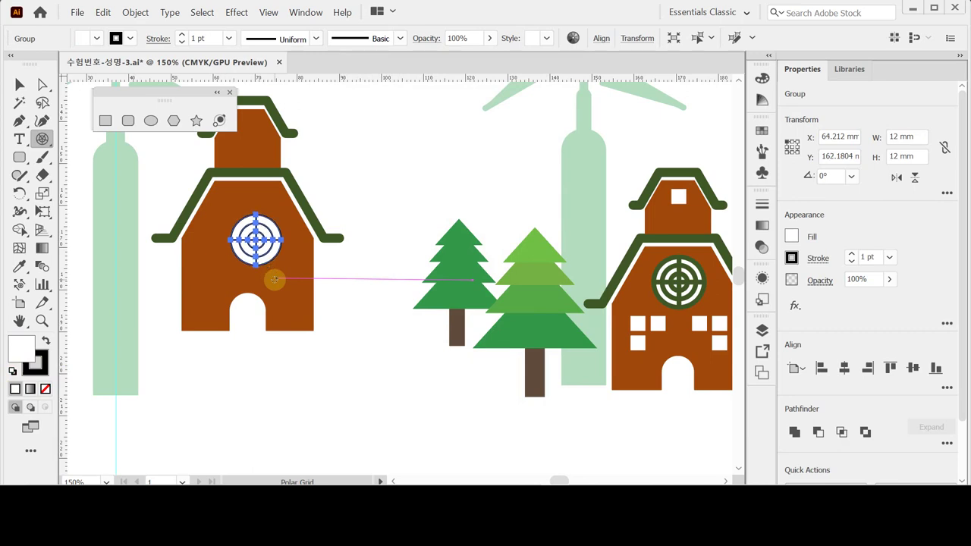
pyautogui.press('Up')
pyautogui.press('Up')
pyautogui.press('Up')
pyautogui.press('Up')
pyautogui.press('Up')
pyautogui.press('Up')
pyautogui.press('Up')
pyautogui.press('Up')
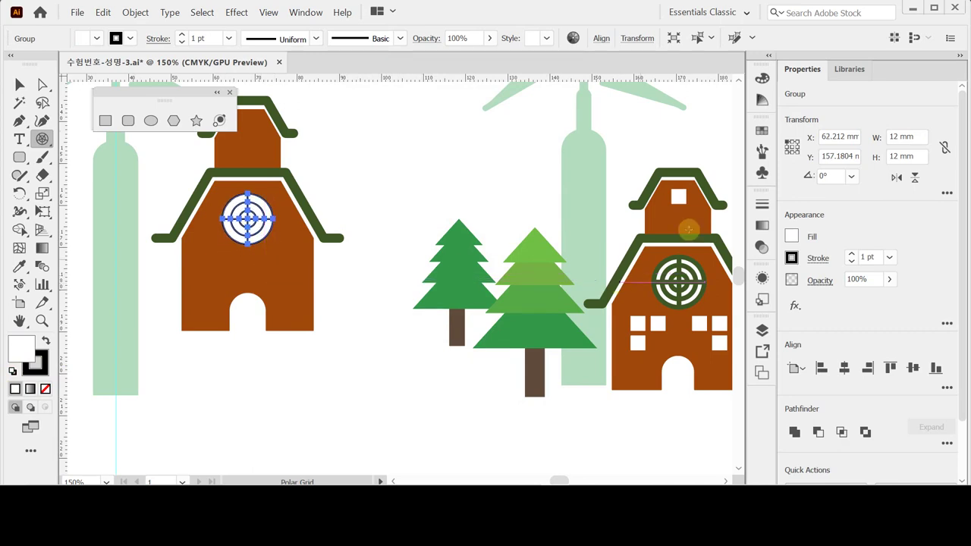
# - Set the polar grid's stroke colour to C 70, M 40, Y 100, K 40 and its weight to 3 pt
pyautogui.click(790, 258)
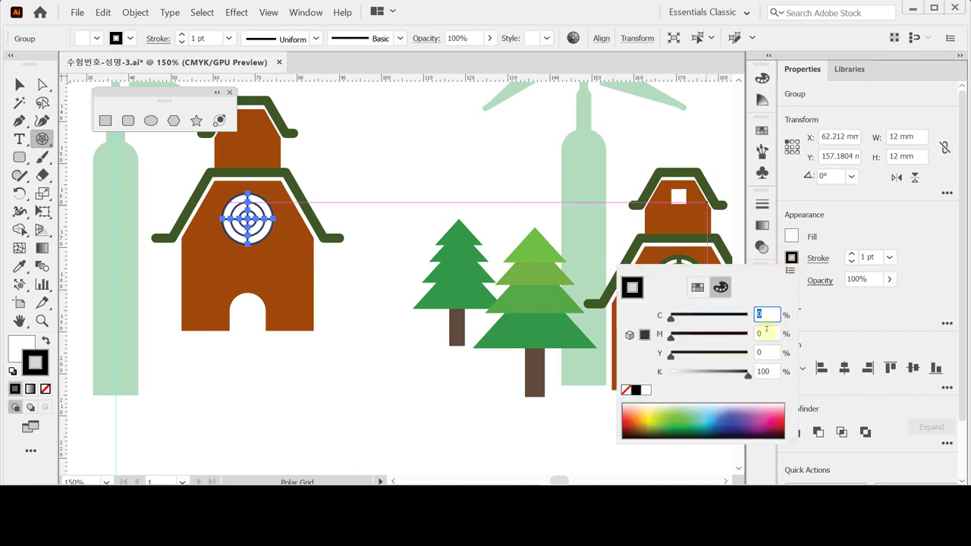
pyautogui.write('70')
pyautogui.press('Tab')
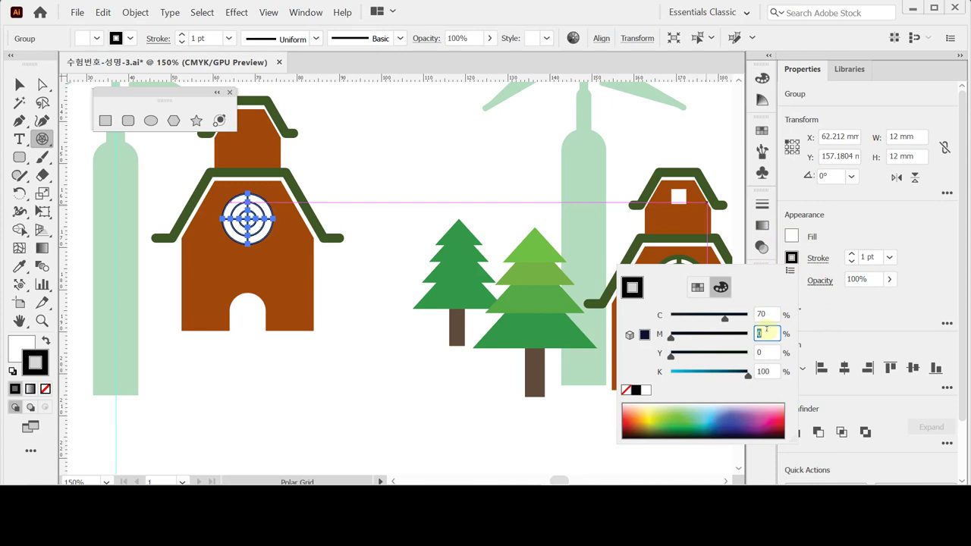
pyautogui.write('40')
pyautogui.press('Tab')
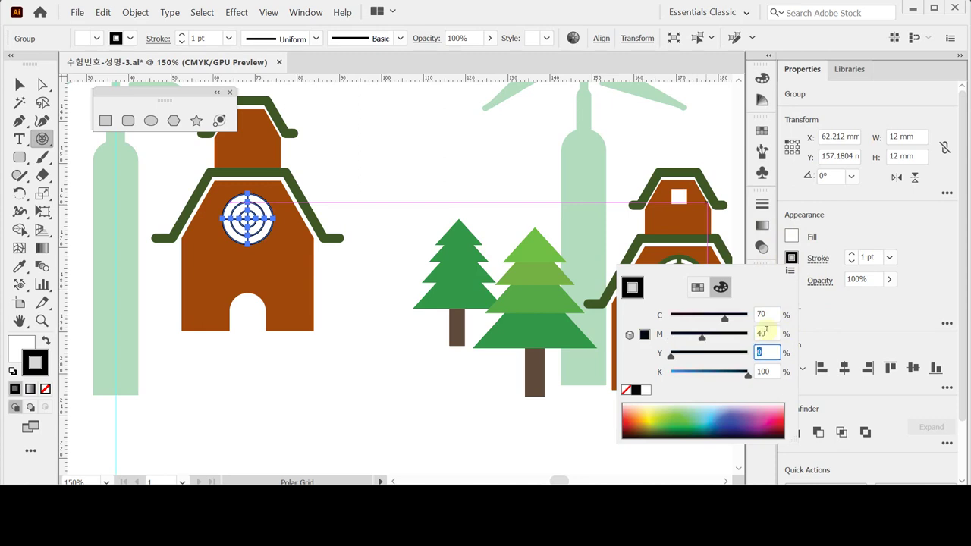
pyautogui.write('100')
pyautogui.press('Tab')
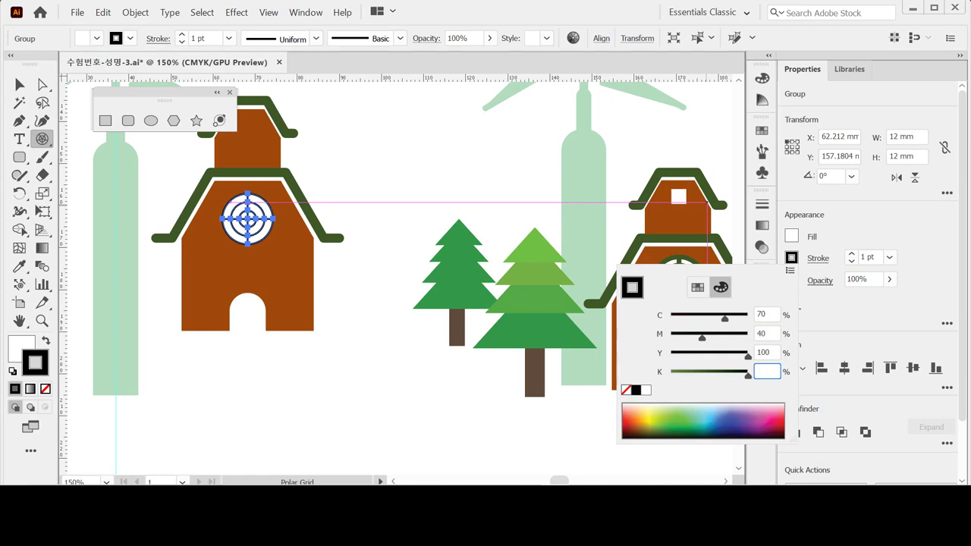
pyautogui.write('40')
pyautogui.press('Return')
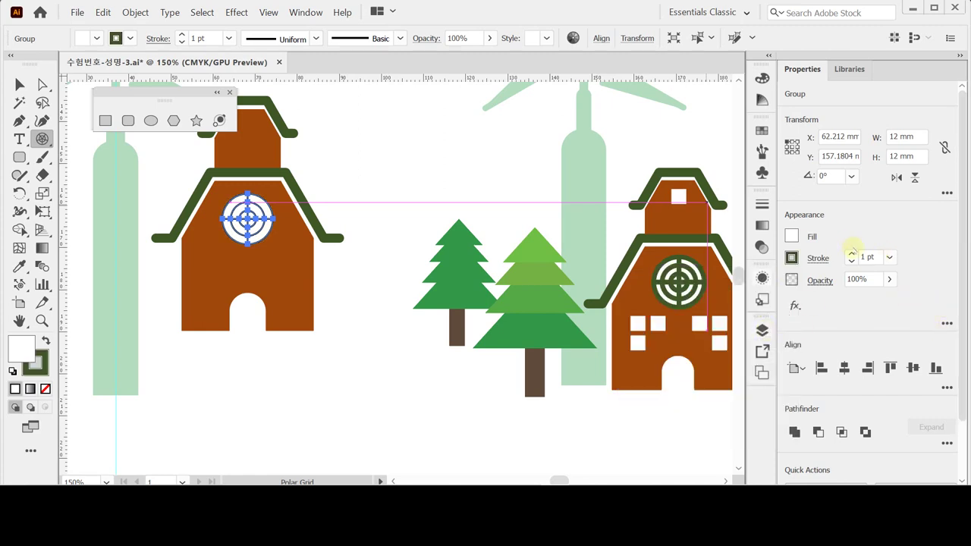
pyautogui.click(852, 253)
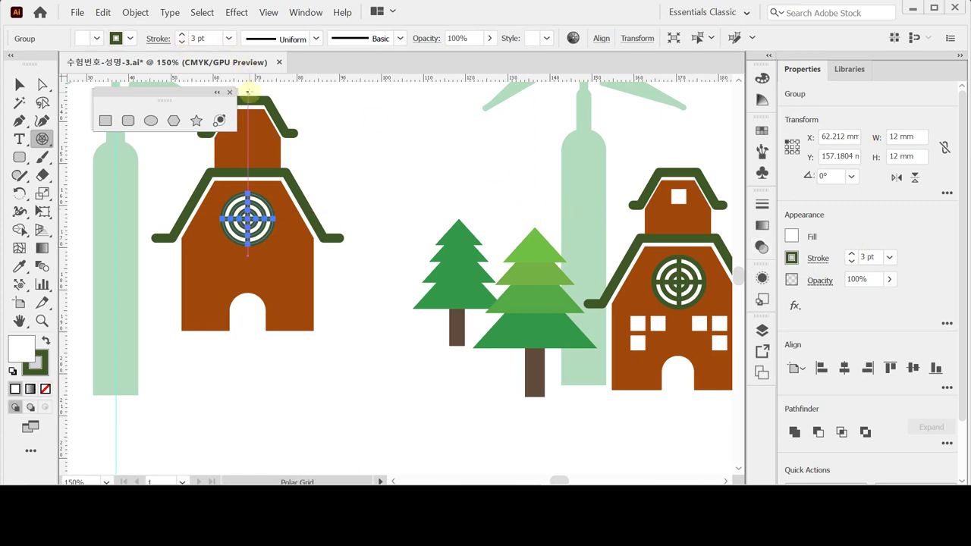
pyautogui.scroll(2, 205, 133)
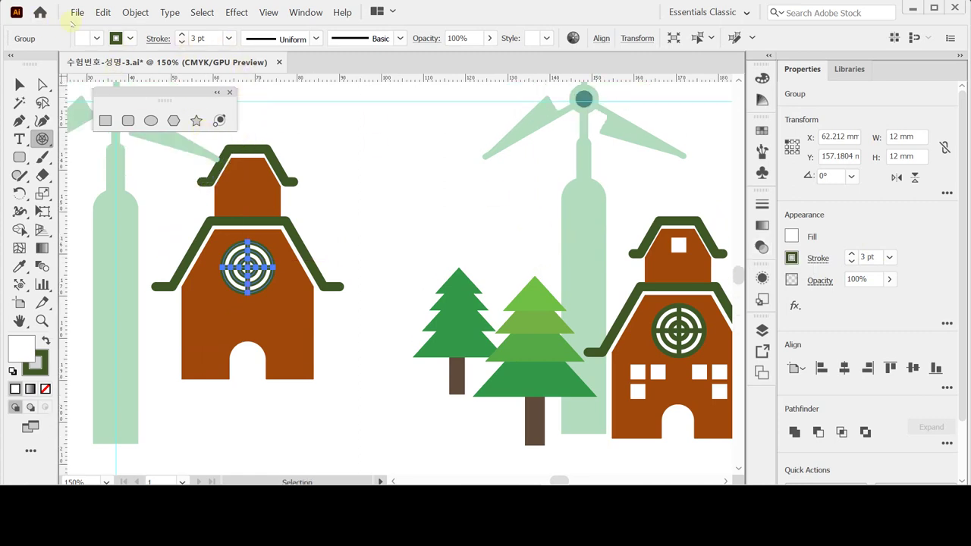
pyautogui.click(19, 85)
pyautogui.moveTo(238, 137); pyautogui.dragTo(355, 330)
pyautogui.click(422, 212)
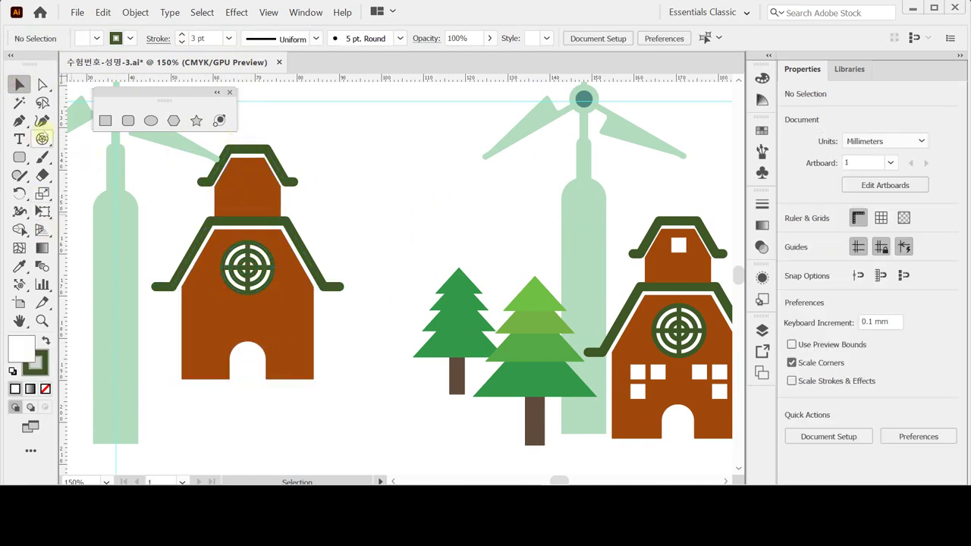
# - Create a 3.5 by 3.5 mm white square without a stroke on the small upper barn body as its window
pyautogui.click(105, 120)
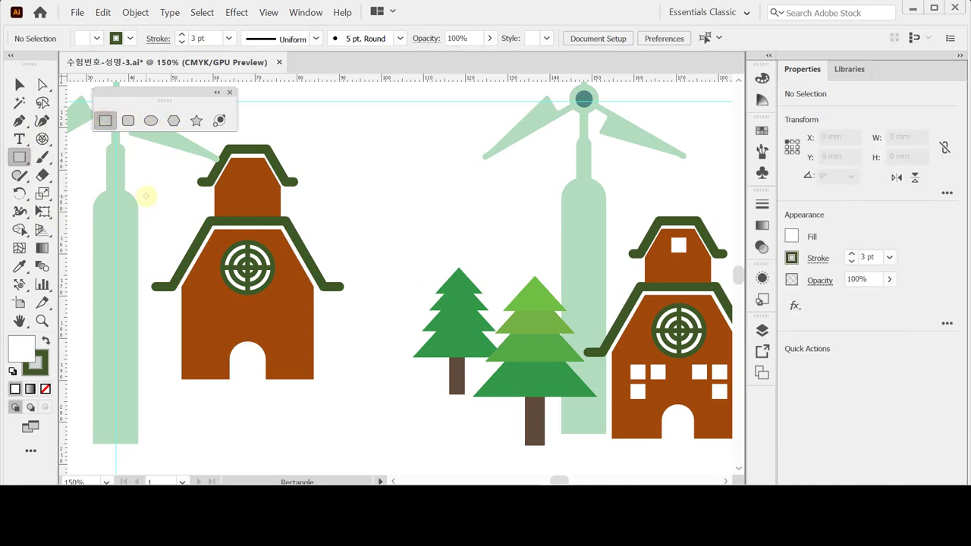
pyautogui.doubleClick(68, 319)
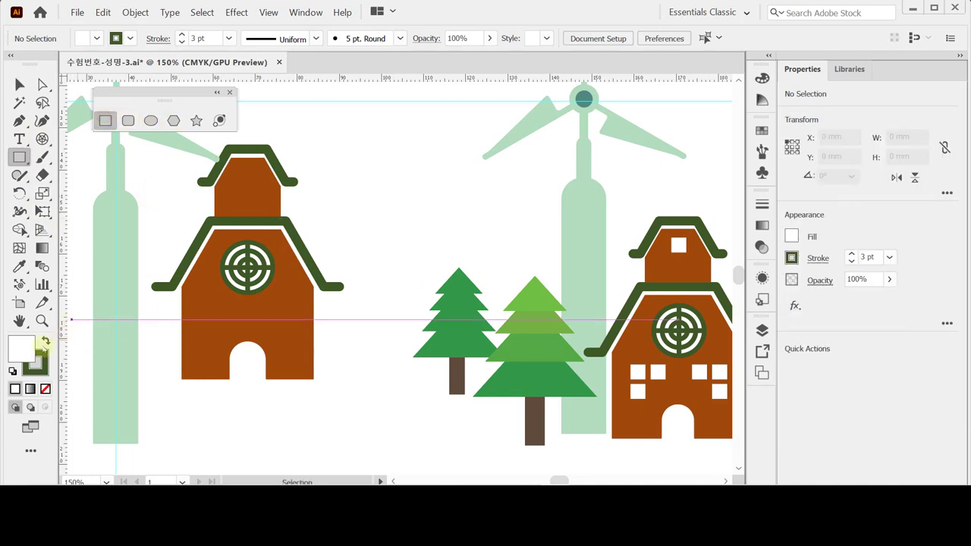
pyautogui.click(44, 388)
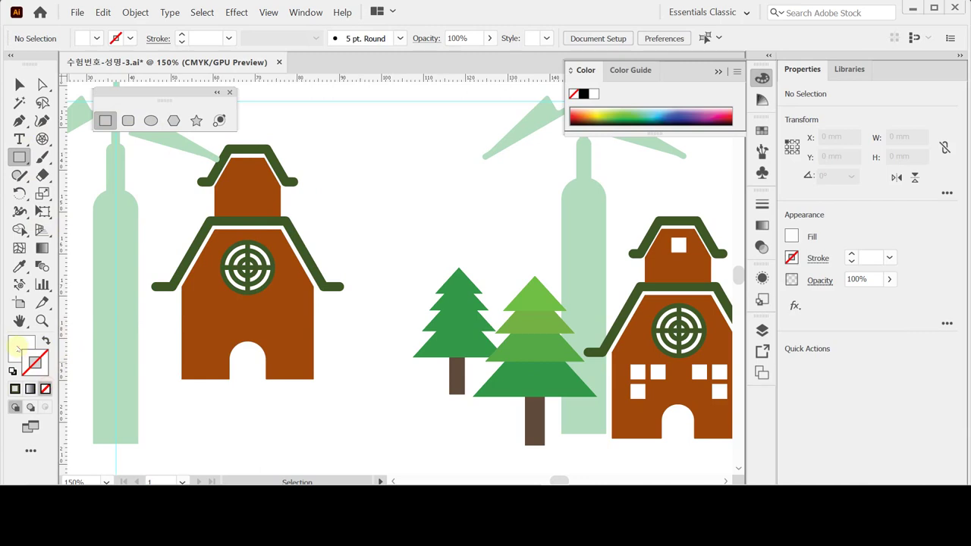
pyautogui.click(240, 172)
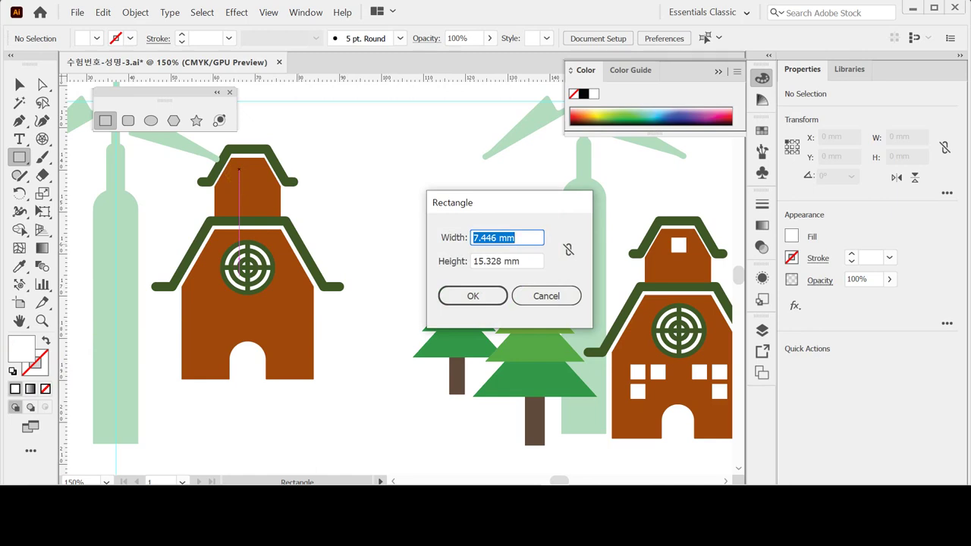
pyautogui.write('3.5')
pyautogui.press('Tab')
pyautogui.write('3.')
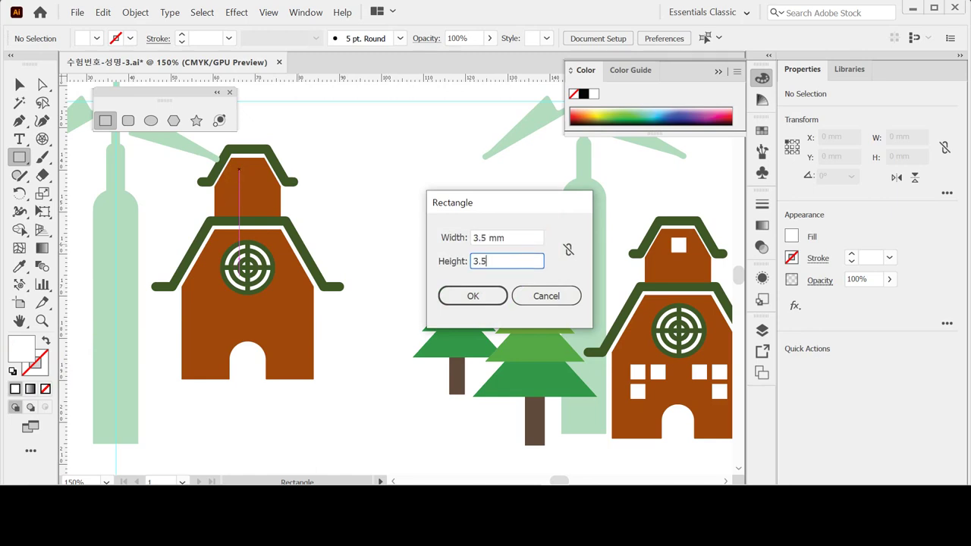
pyautogui.write('5')
pyautogui.press('Return')
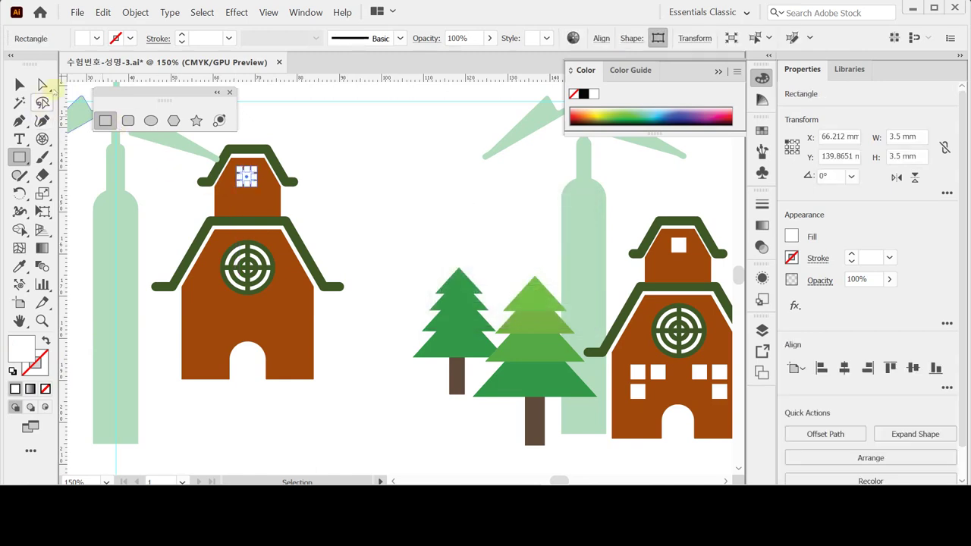
pyautogui.click(20, 84)
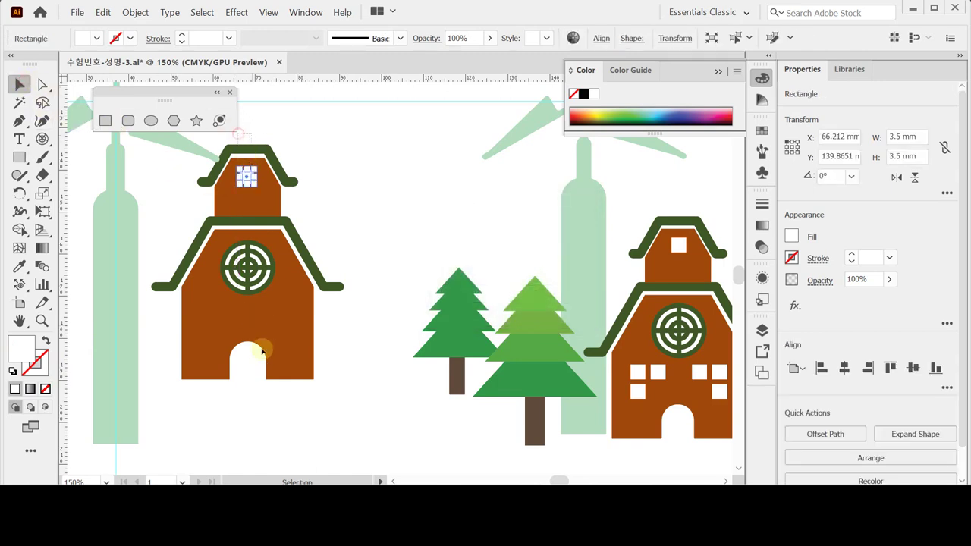
# - Centre the small square window horizontally on the barn's main body
pyautogui.click(276, 368)
pyautogui.click(843, 368)
pyautogui.click(390, 218)
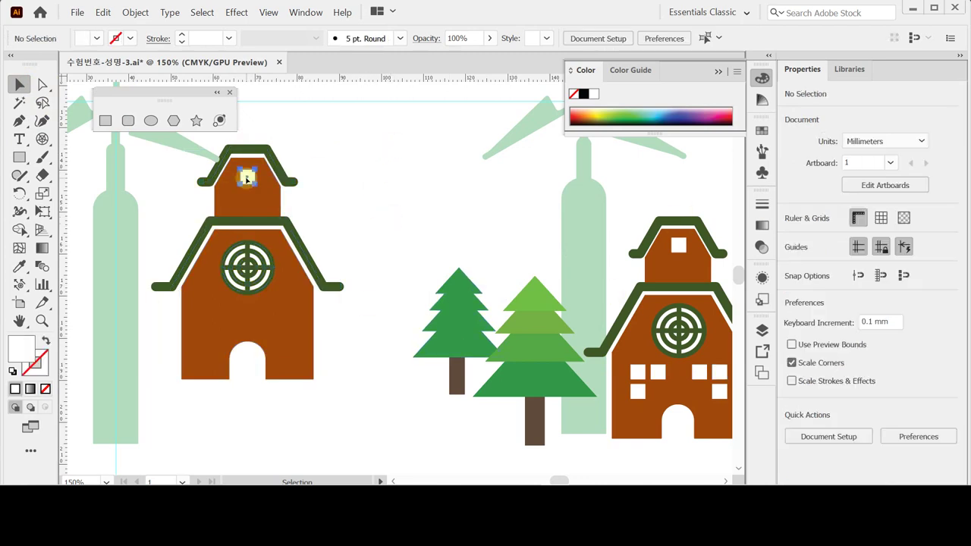
# - Copy the upper square window onto the main body's left side three times, with one copy below and one to the right of the first
pyautogui.moveTo(247, 178); pyautogui.dragTo(202, 307)
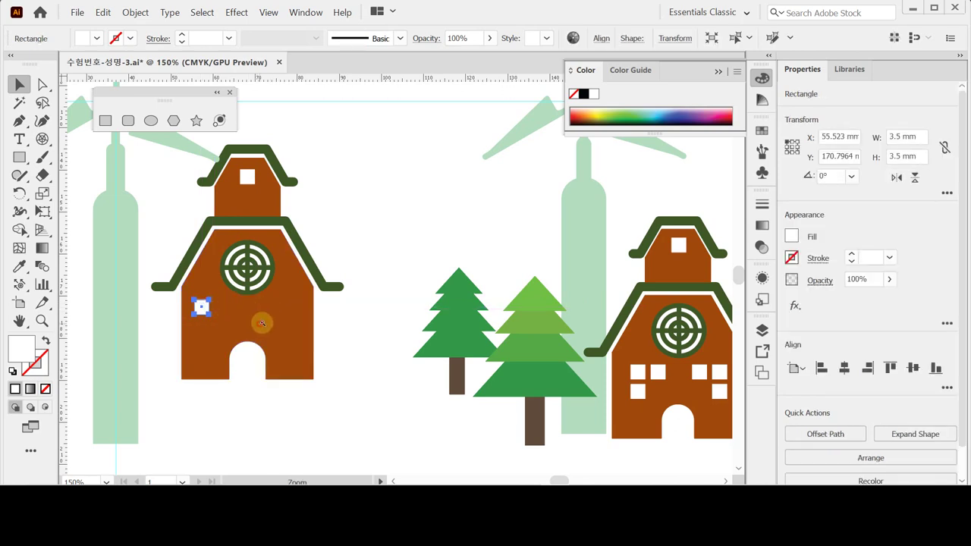
pyautogui.click(259, 322)
pyautogui.click(380, 258)
pyautogui.click(349, 262)
pyautogui.moveTo(373, 283); pyautogui.dragTo(267, 263)
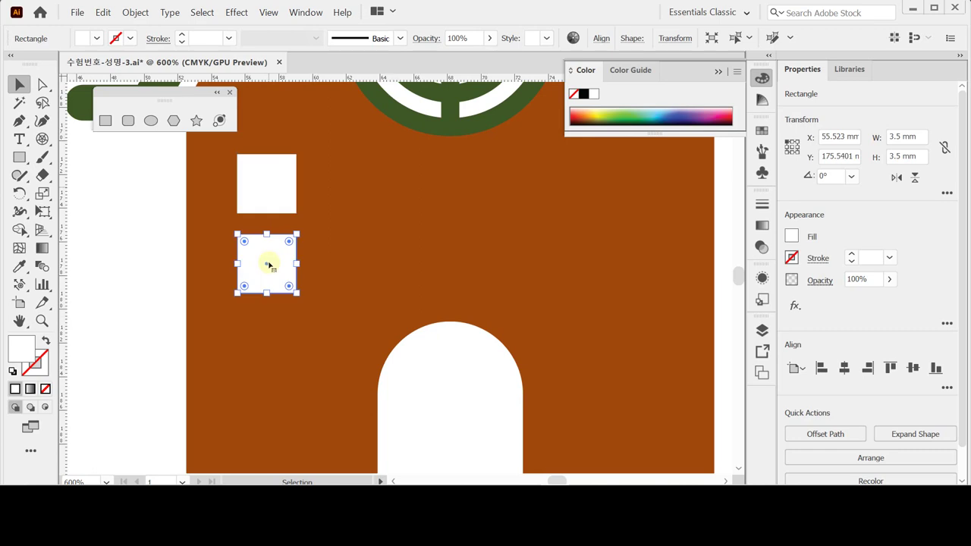
pyautogui.click(281, 198)
pyautogui.moveTo(280, 199); pyautogui.dragTo(358, 202)
# - Reflect a copy of the three lower-left windows across the vertical axis through the round window's centre
pyautogui.keyDown('shift'); pyautogui.click(268, 182); pyautogui.keyUp('shift')
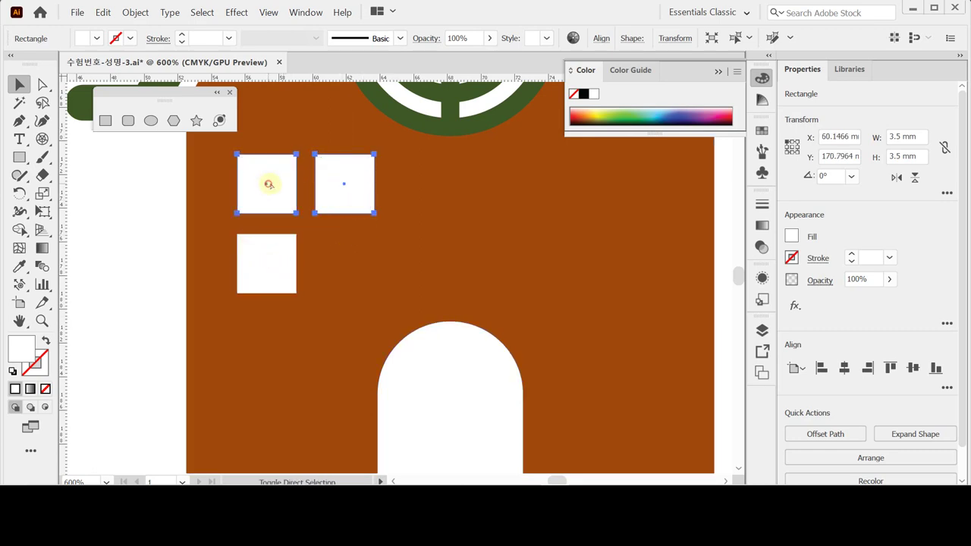
pyautogui.keyDown('shift'); pyautogui.click(336, 190); pyautogui.keyUp('shift')
pyautogui.keyDown('shift'); pyautogui.click(336, 190); pyautogui.keyUp('shift')
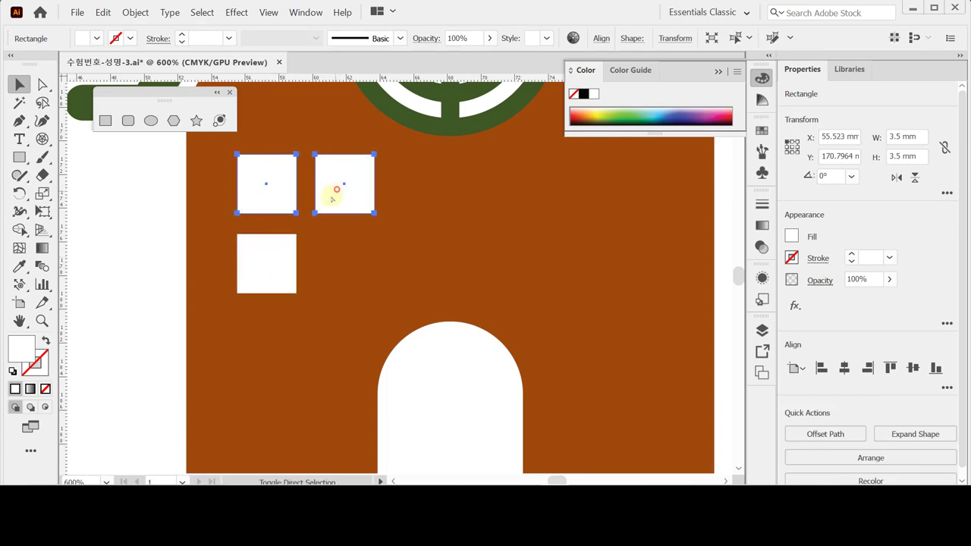
pyautogui.keyDown('shift'); pyautogui.click(270, 270); pyautogui.keyUp('shift')
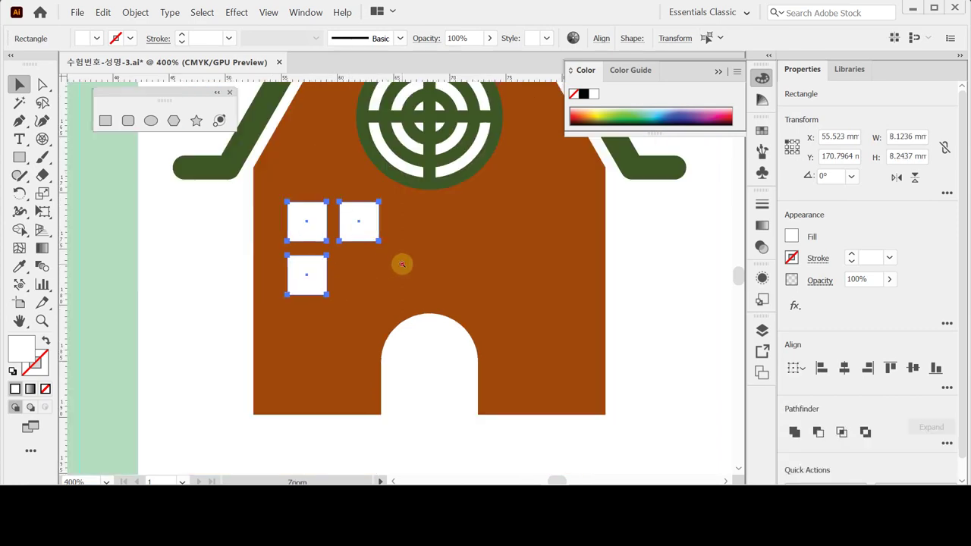
pyautogui.scroll(-3, 399, 265)
pyautogui.moveTo(437, 254); pyautogui.dragTo(169, 249)
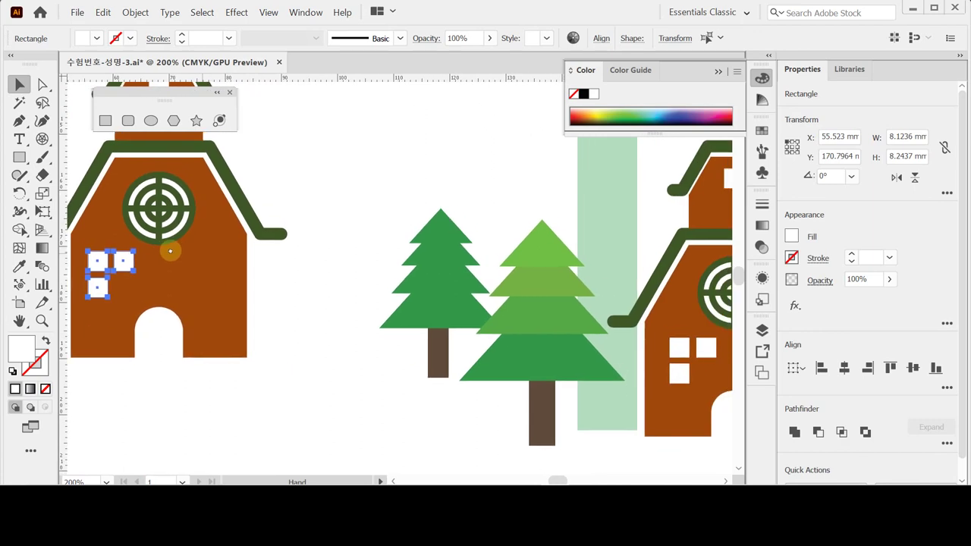
pyautogui.moveTo(624, 340); pyautogui.dragTo(541, 341)
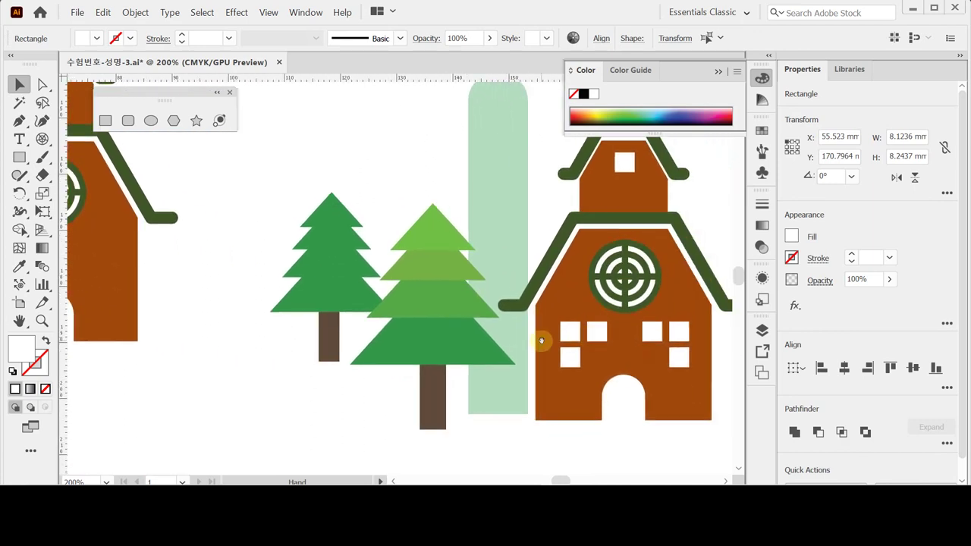
pyautogui.moveTo(258, 220); pyautogui.dragTo(415, 229)
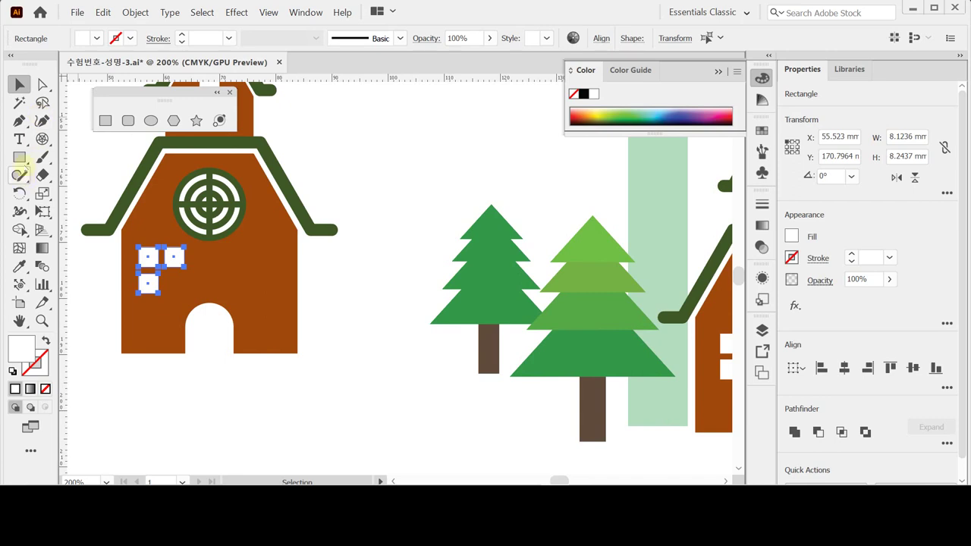
pyautogui.click(20, 193)
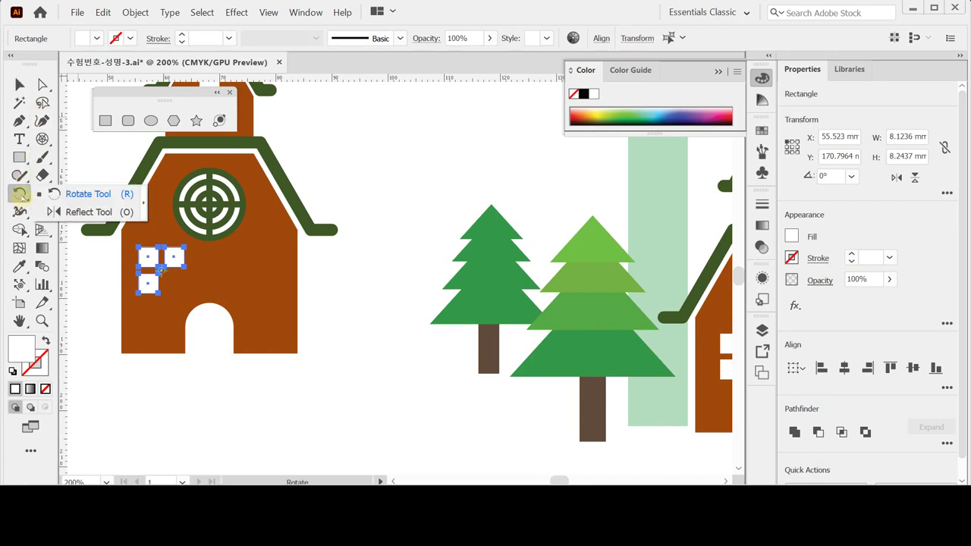
pyautogui.click(88, 211)
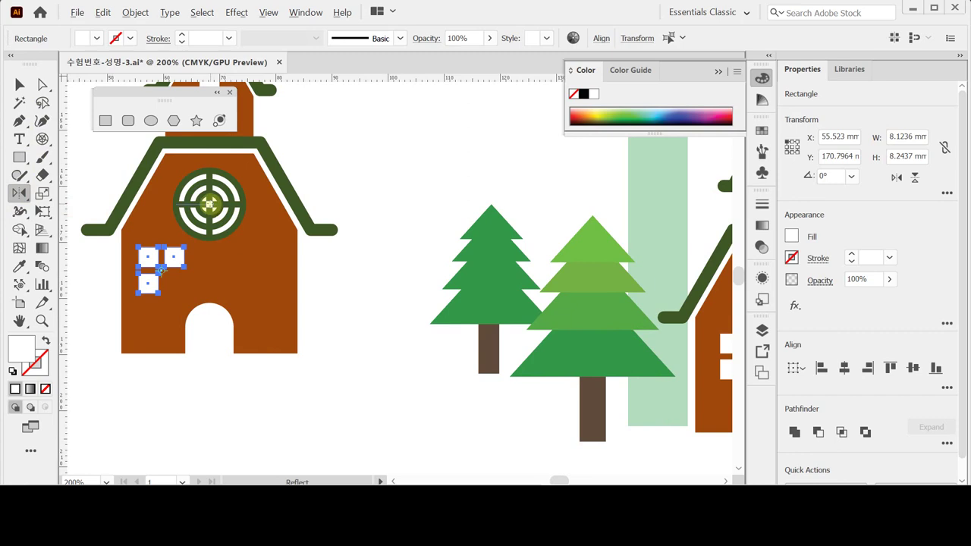
pyautogui.keyDown('alt'); pyautogui.click(208, 203); pyautogui.keyUp('alt')
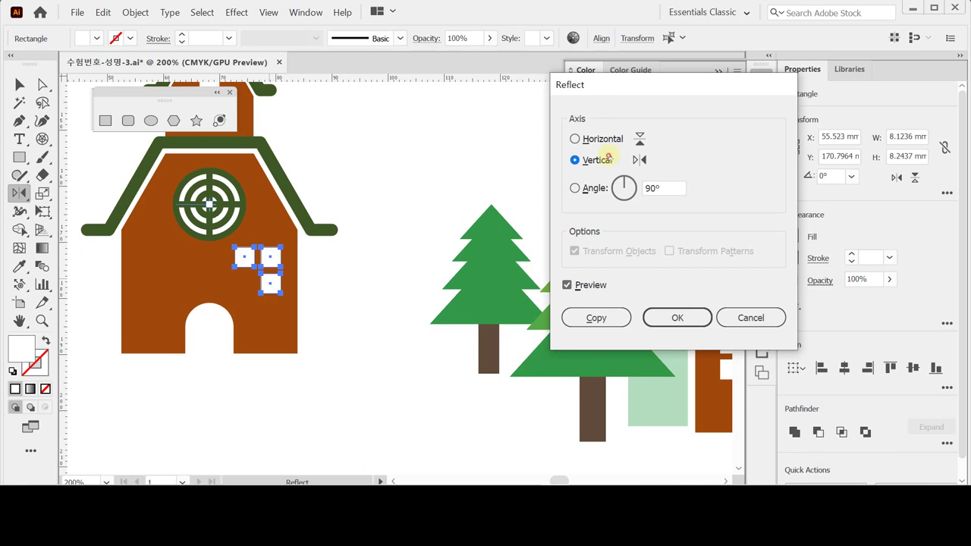
pyautogui.click(596, 318)
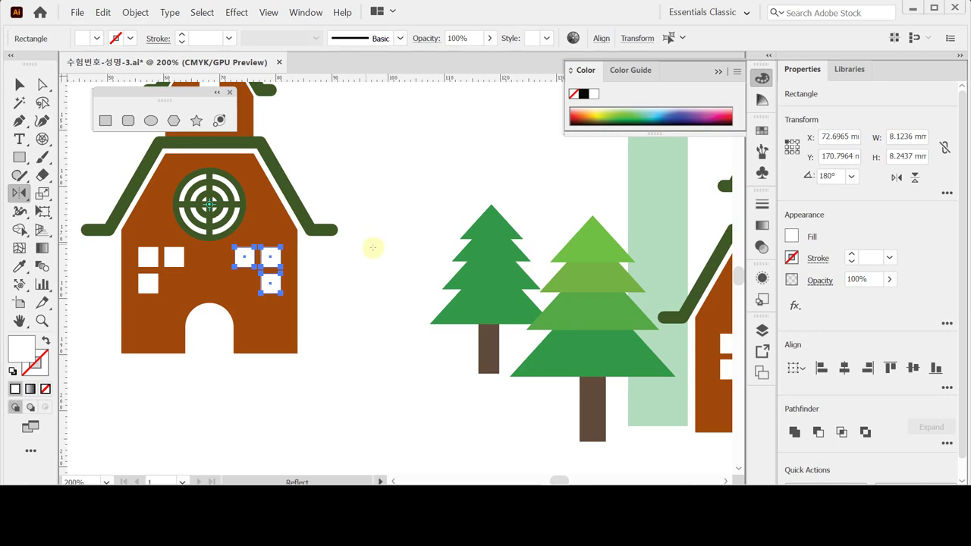
pyautogui.hotkey('ctrl', 'shift', 'a')
# - Select all parts of the barn, including every window, and group them
pyautogui.keyDown('alt'); pyautogui.click(341, 276); pyautogui.keyUp('alt')
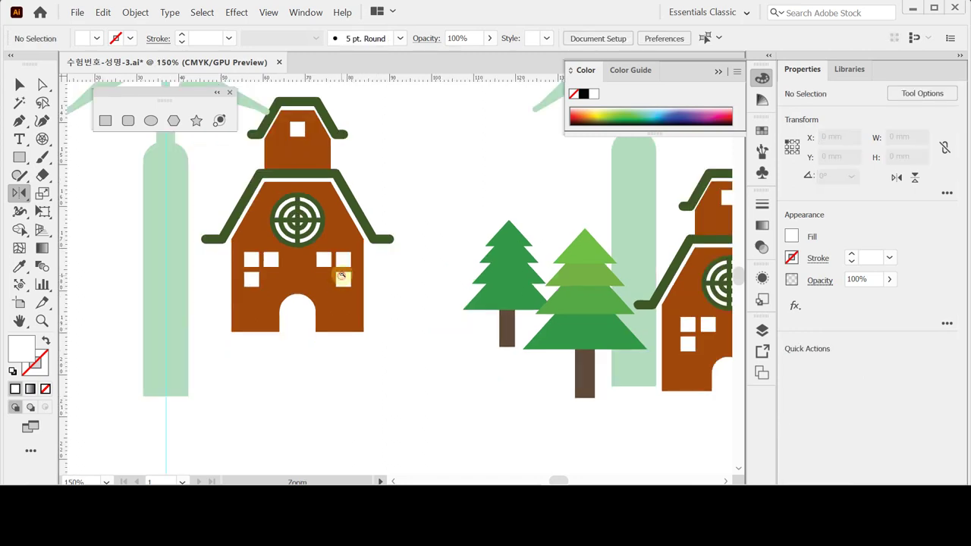
pyautogui.keyDown('alt'); pyautogui.click(341, 275); pyautogui.keyUp('alt')
pyautogui.click(19, 84)
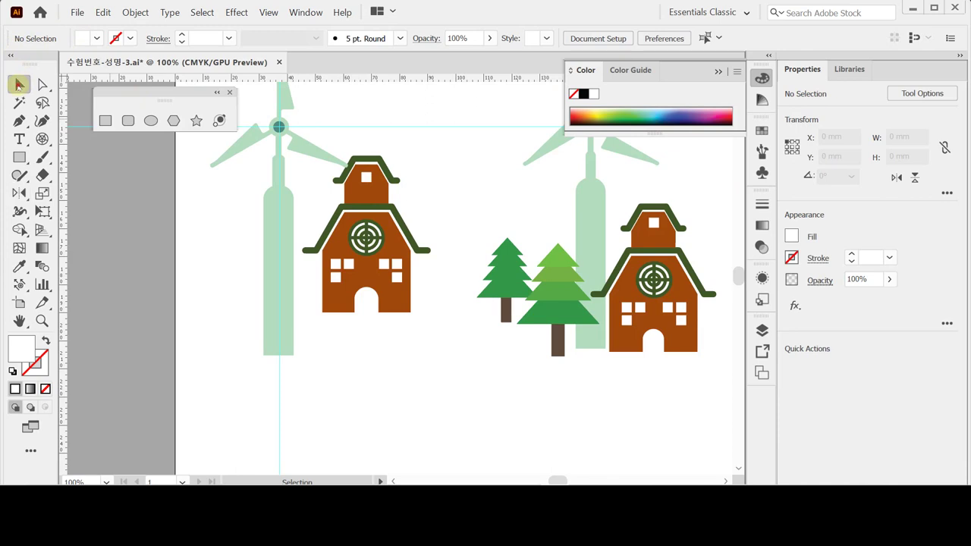
pyautogui.moveTo(349, 144); pyautogui.dragTo(385, 314)
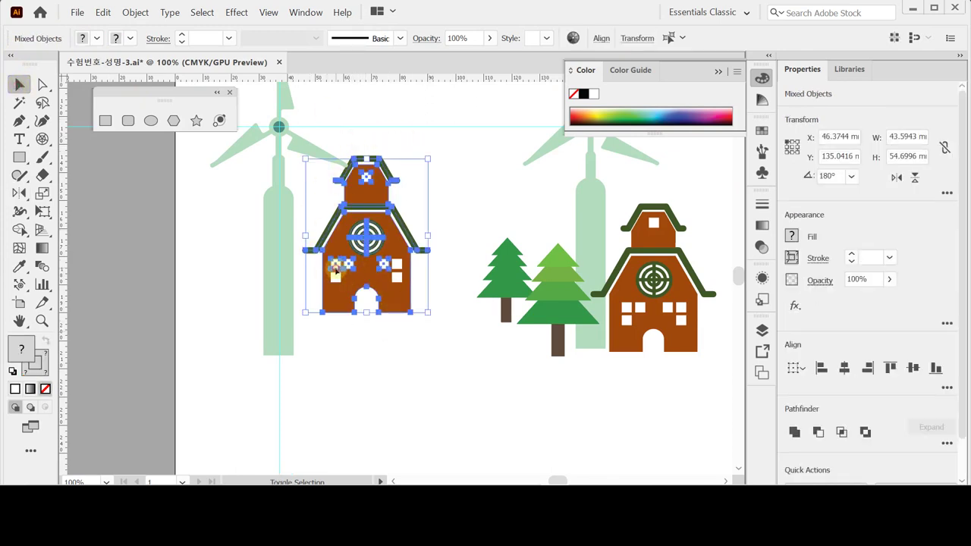
pyautogui.click(401, 278)
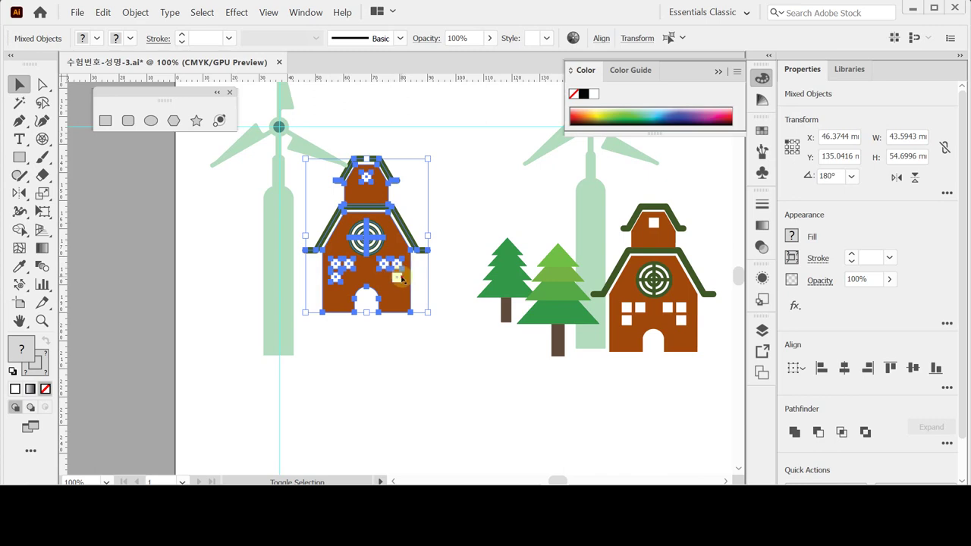
pyautogui.hotkey('ctrl', 'g')
pyautogui.click(411, 334)
# - Move the barn group left and down so it overlaps the windmill tower, with its base slightly below the tower's
pyautogui.moveTo(395, 264); pyautogui.dragTo(377, 312)
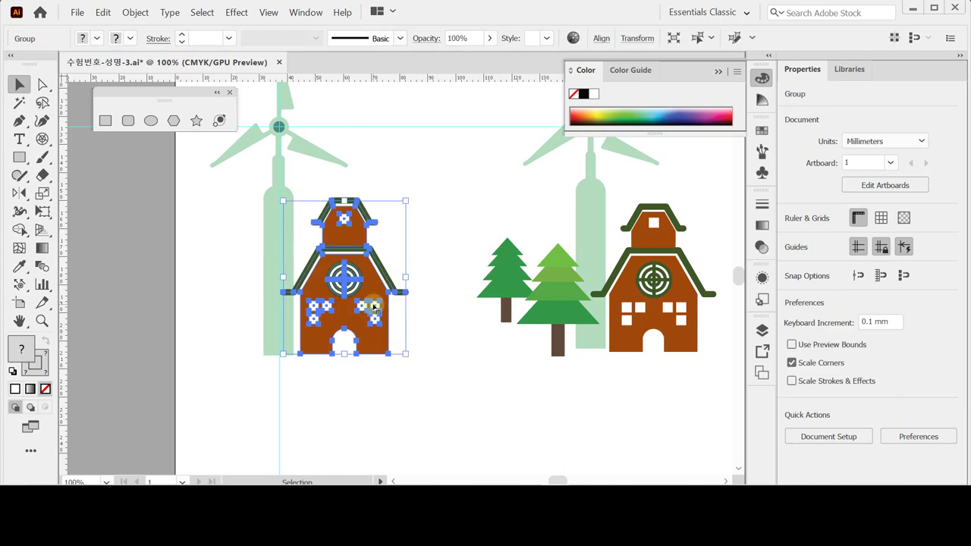
pyautogui.click(431, 354)
pyautogui.moveTo(377, 323); pyautogui.dragTo(377, 330)
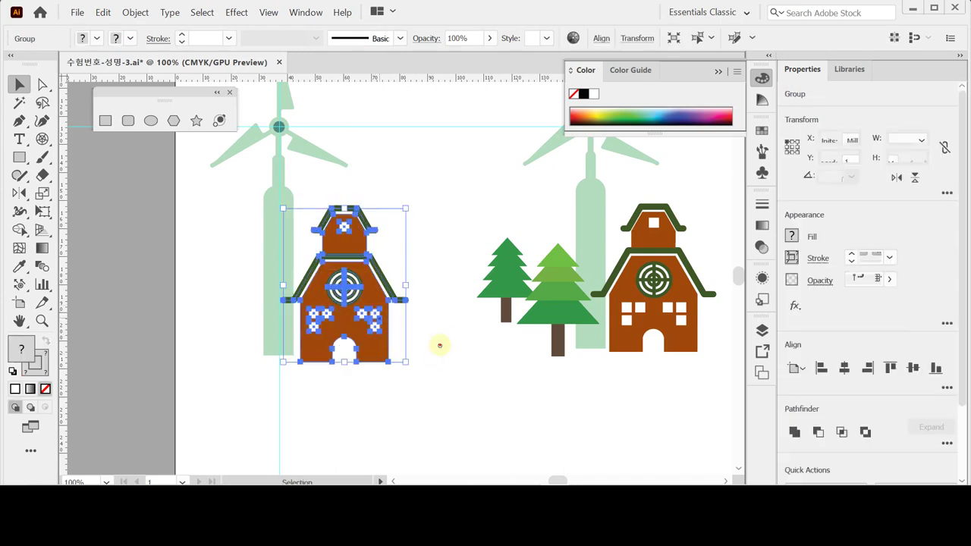
pyautogui.moveTo(459, 338); pyautogui.dragTo(403, 278)
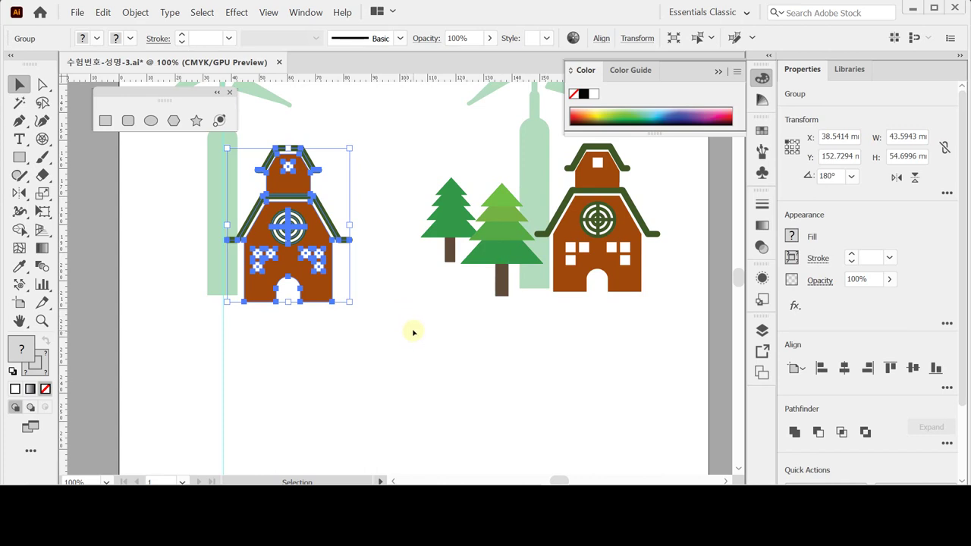
pyautogui.scroll(-1, 413, 332)
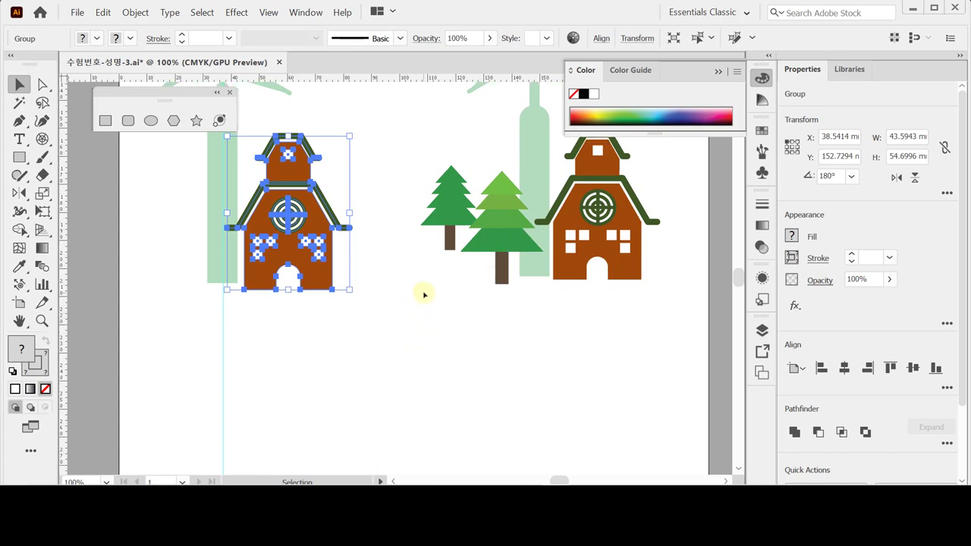
pyautogui.click(263, 326)
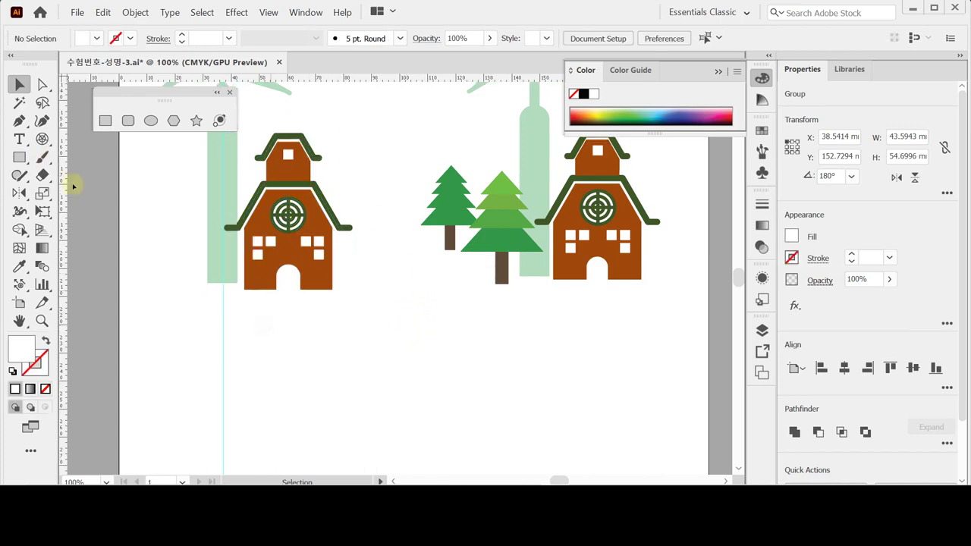
# - Create a three-sided polygon about 29.4 mm wide and 25.5 mm high at the barn's lower right
pyautogui.click(173, 122)
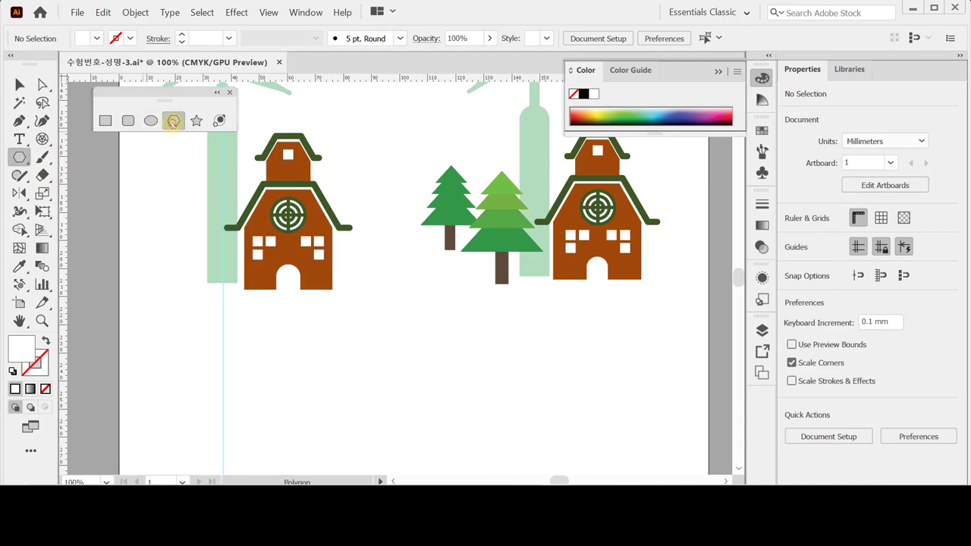
pyautogui.click(352, 306)
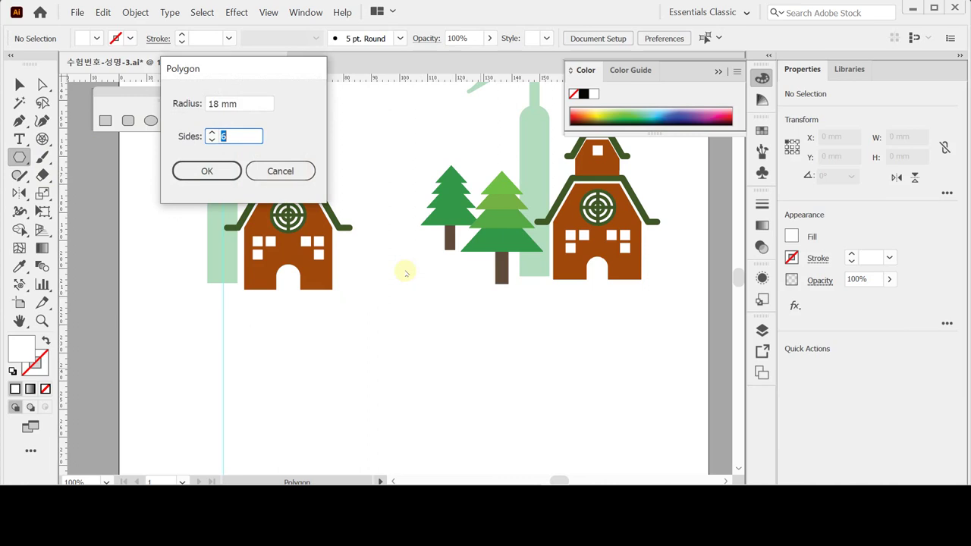
pyautogui.hotkey('shift', 'Tab')
pyautogui.write('1')
pyautogui.press('Tab')
pyautogui.write('3')
pyautogui.press('Return')
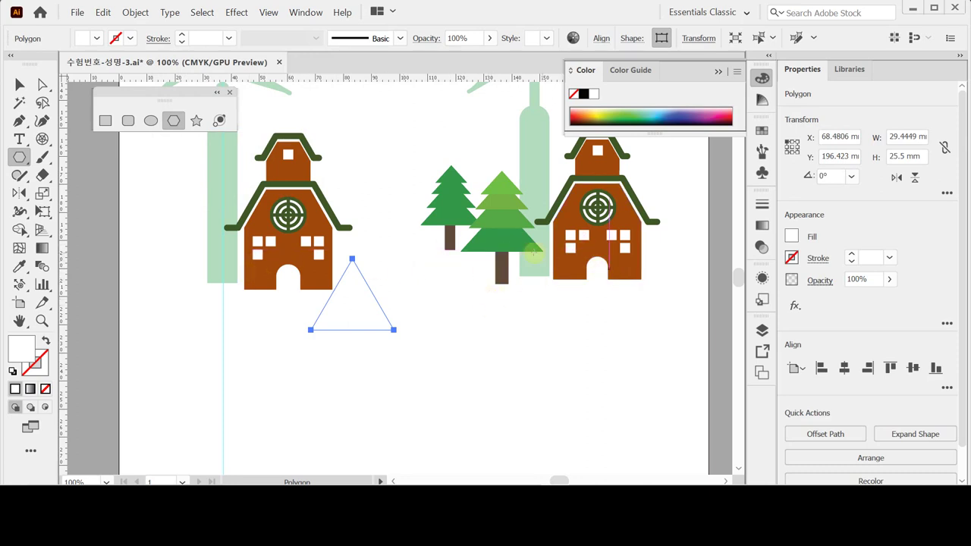
# - Fill the triangle with the dark green of the reference tree's lowest tier and move it about 11.6 mm right and 11.6 mm down
pyautogui.press('i')
pyautogui.click(489, 241)
pyautogui.keyDown('ctrl'); pyautogui.click(429, 352); pyautogui.keyUp('ctrl')
pyautogui.moveTo(352, 310); pyautogui.dragTo(385, 344)
pyautogui.keyDown('ctrl'); pyautogui.click(419, 334); pyautogui.keyUp('ctrl')
pyautogui.moveTo(364, 223); pyautogui.dragTo(346, 307)
pyautogui.click(336, 351)
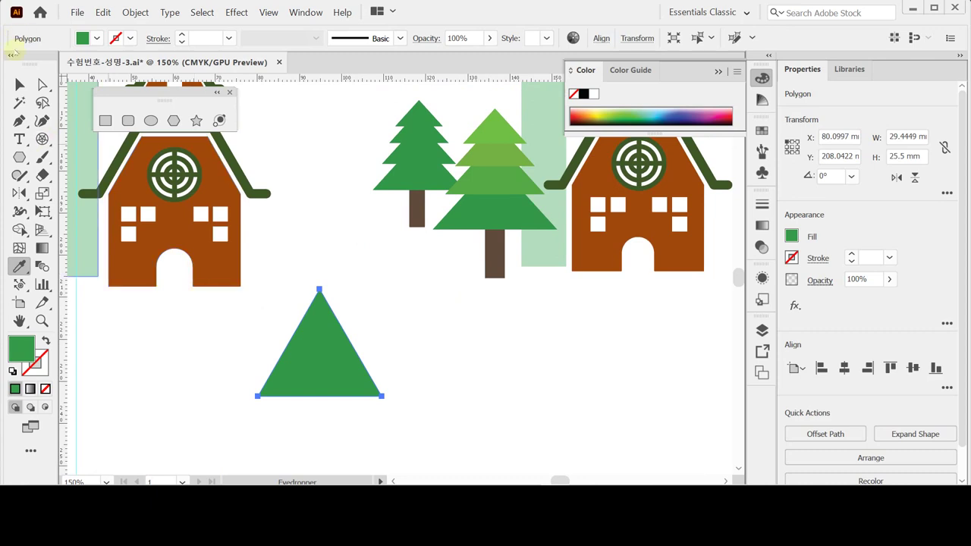
# - Flatten the green triangle from its apex to a height of about 14.9 mm, keeping its base in place
pyautogui.click(19, 84)
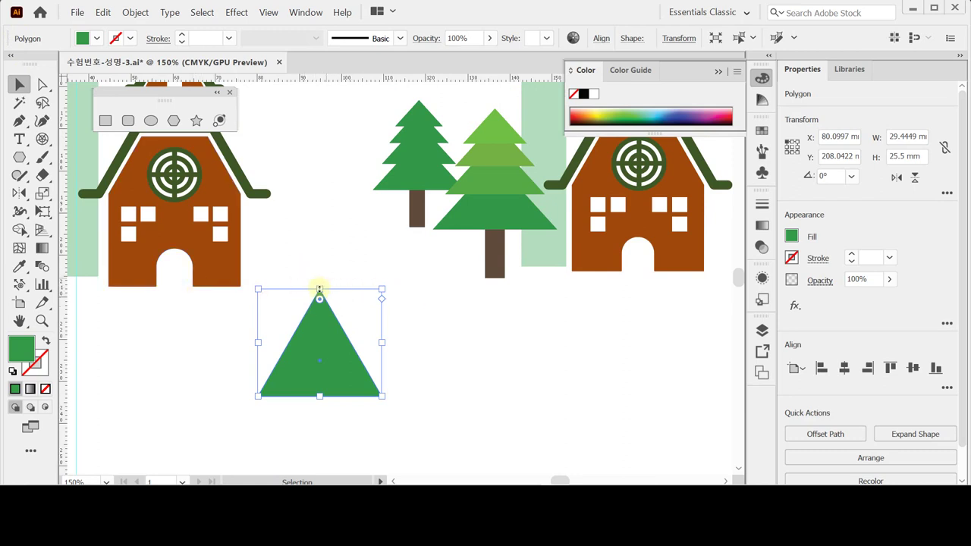
pyautogui.moveTo(319, 289); pyautogui.dragTo(319, 333)
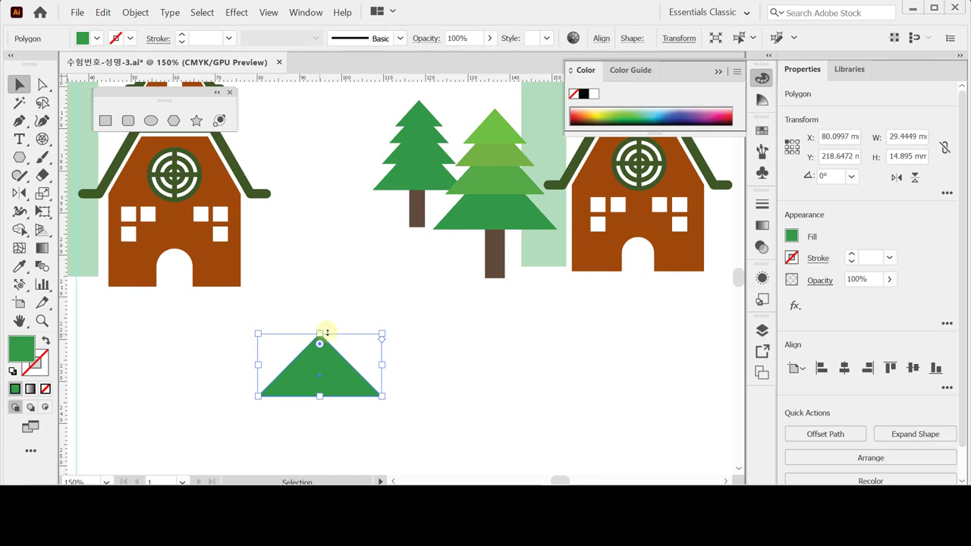
pyautogui.scroll(-1, 341, 330)
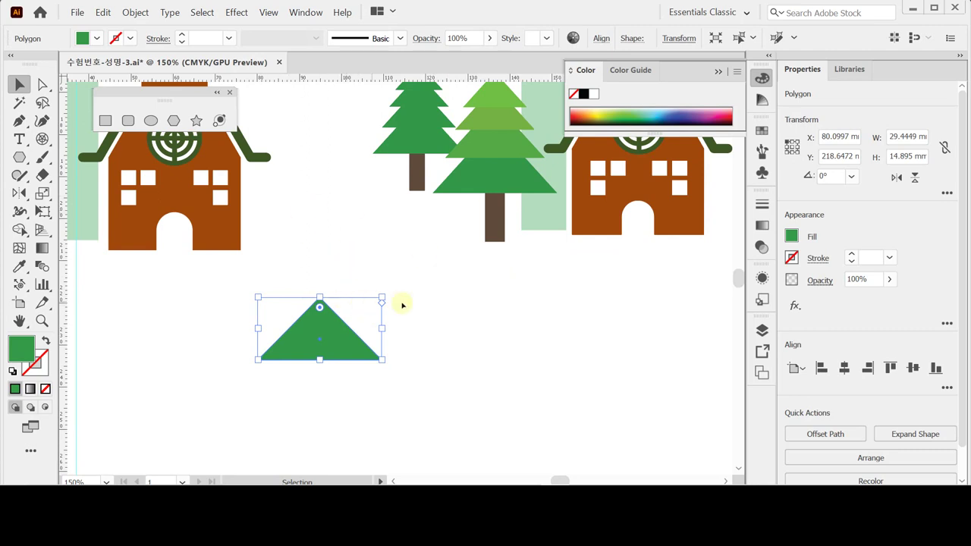
pyautogui.scroll(1, 457, 319)
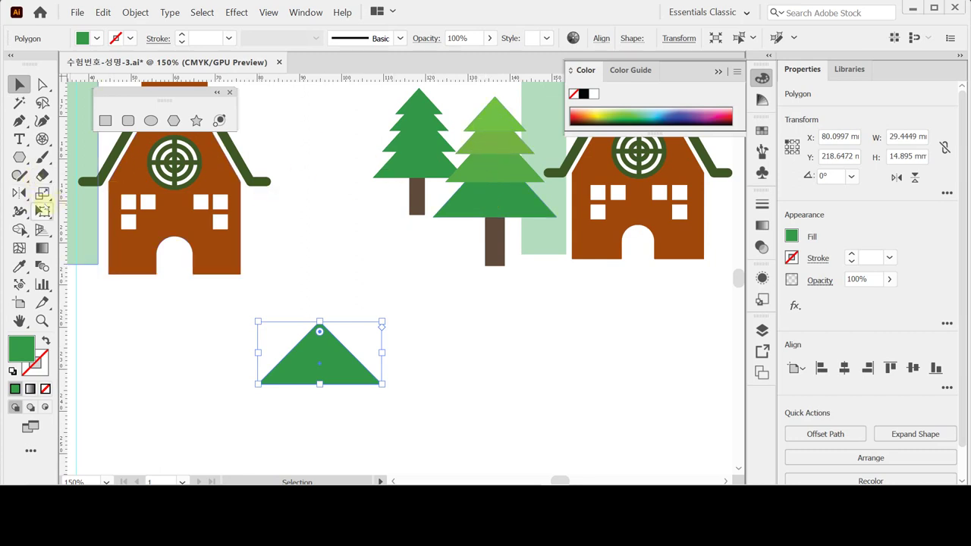
# - Make a uniform 80% scaled copy of the triangle about a point above its apex and repeat it twice to stack the tree's tiers
pyautogui.click(43, 193)
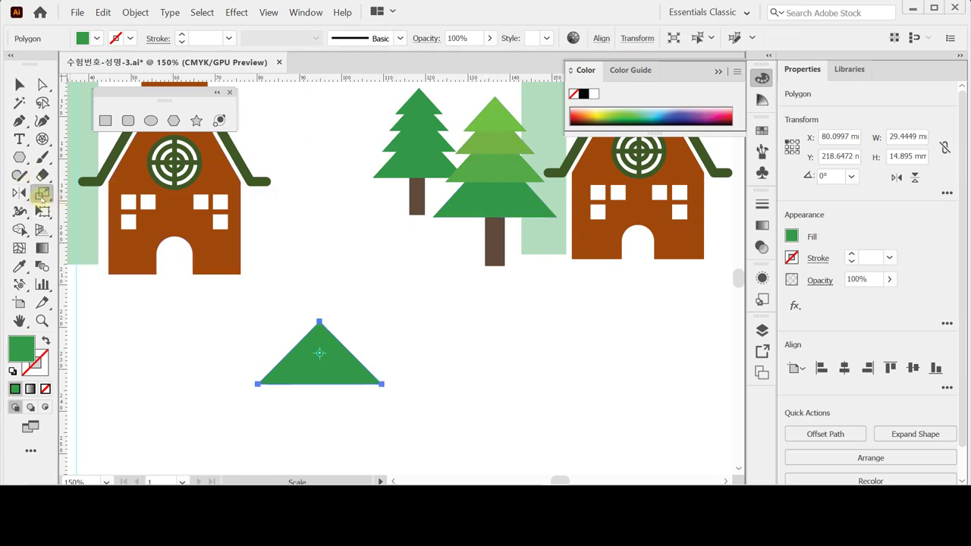
pyautogui.keyDown('alt'); pyautogui.click(319, 235); pyautogui.keyUp('alt')
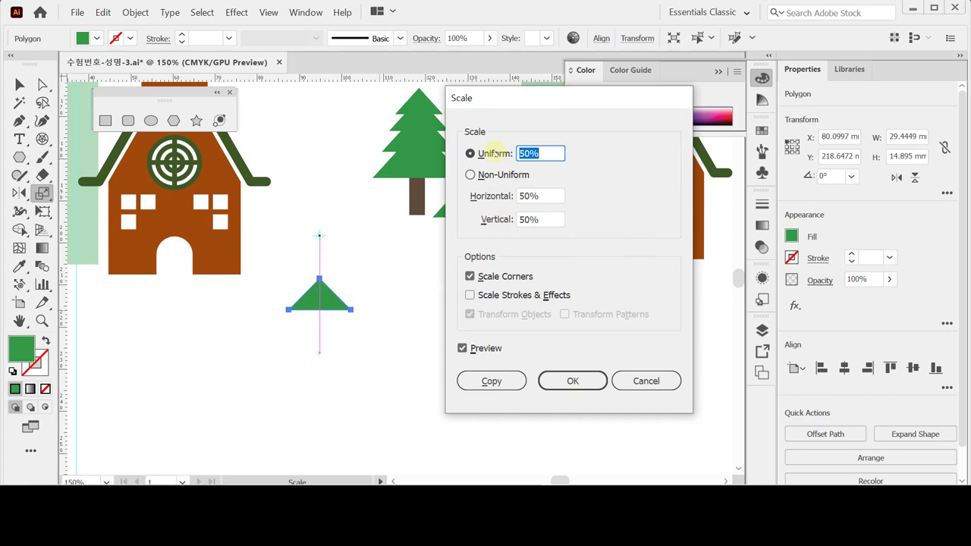
pyautogui.write('80')
pyautogui.click(512, 380)
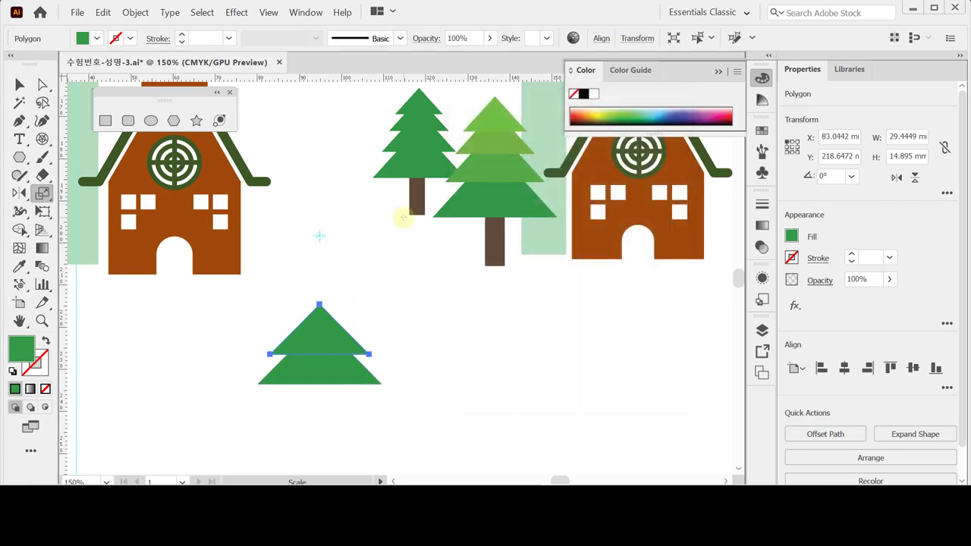
pyautogui.press('v')
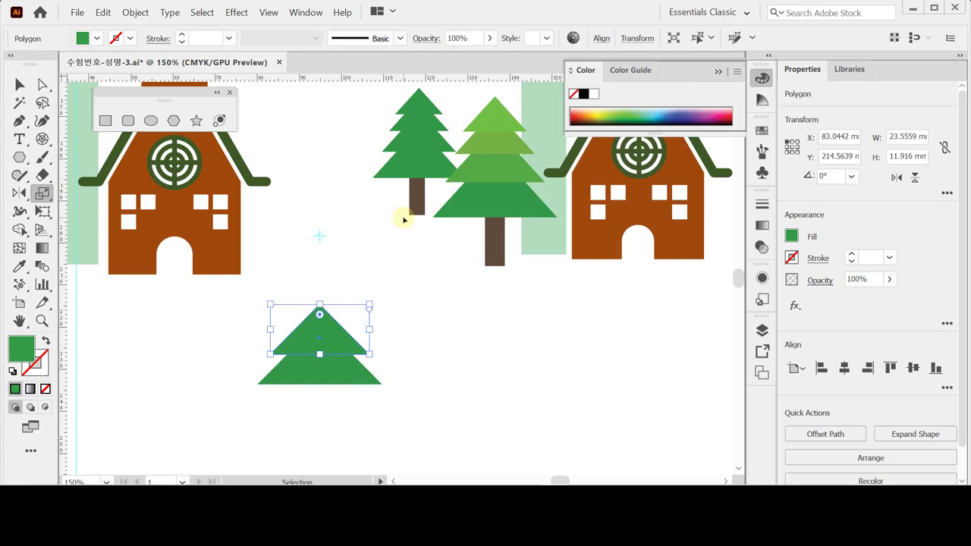
pyautogui.hotkey('ctrl', 'd')
pyautogui.hotkey('ctrl', 'd')
pyautogui.press('s')
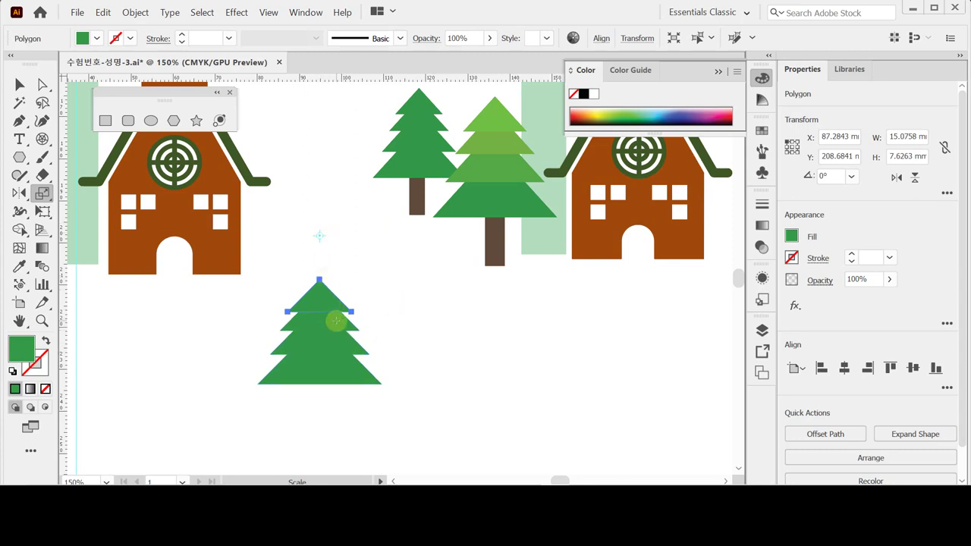
# - Move the tree's topmost triangle straight up by about 4.1 mm
pyautogui.scroll(-2, 336, 321)
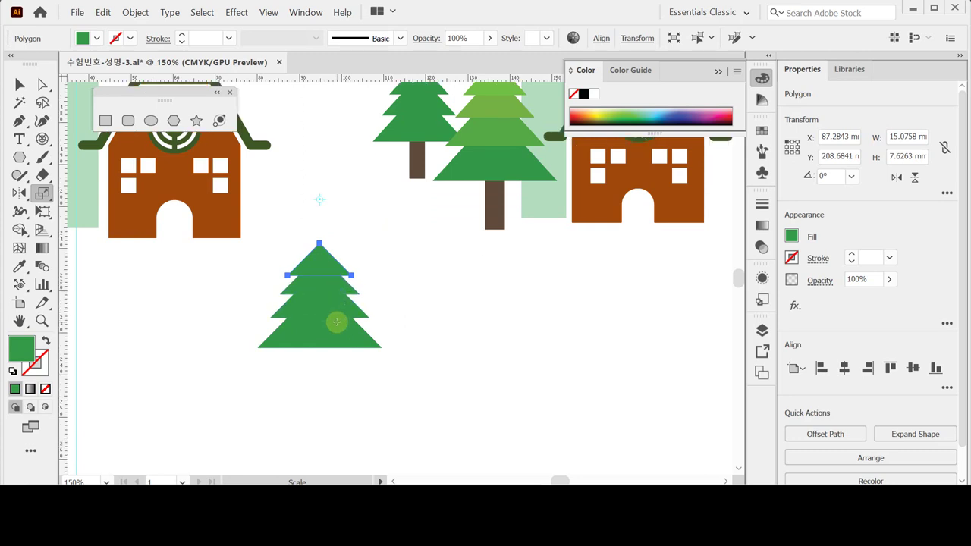
pyautogui.scroll(4, 341, 323)
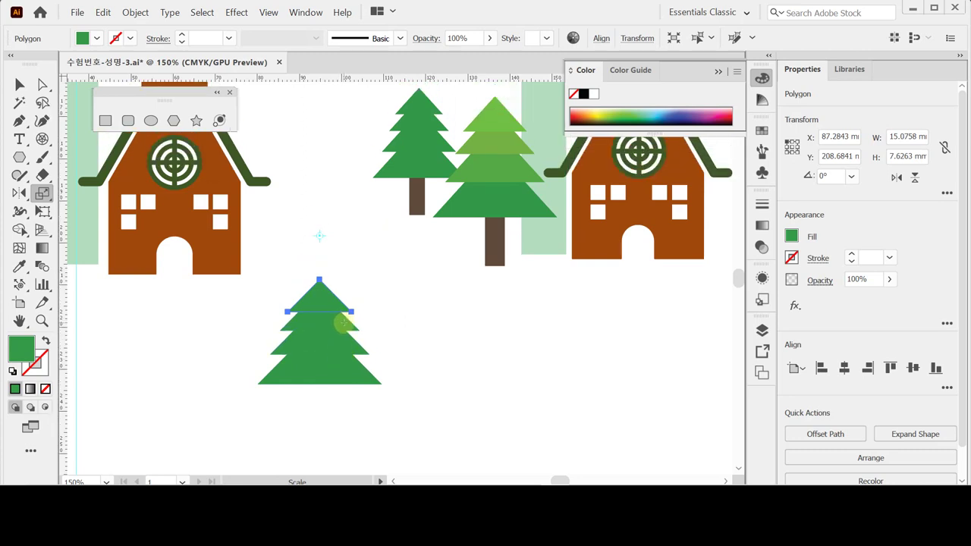
pyautogui.keyDown('ctrl'); pyautogui.click(322, 340); pyautogui.keyUp('ctrl')
pyautogui.moveTo(328, 338); pyautogui.dragTo(328, 322)
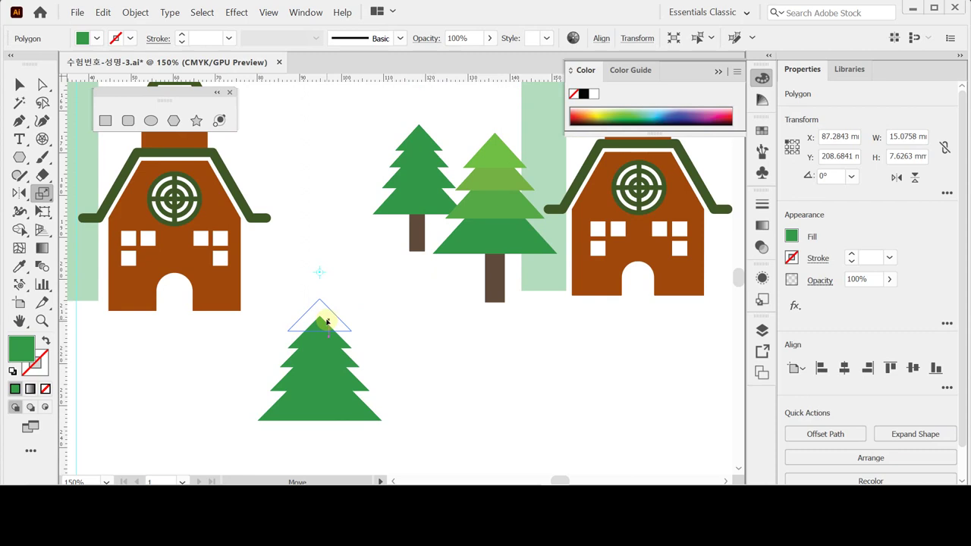
pyautogui.moveTo(328, 321); pyautogui.dragTo(327, 323)
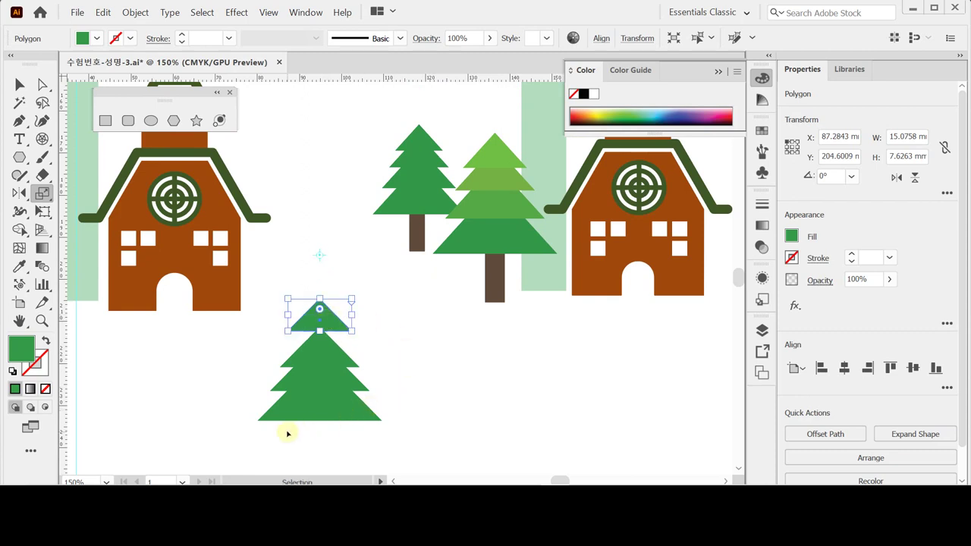
# - Distribute the four triangle tiers of the tree evenly by their vertical centers
pyautogui.moveTo(281, 437); pyautogui.dragTo(342, 287)
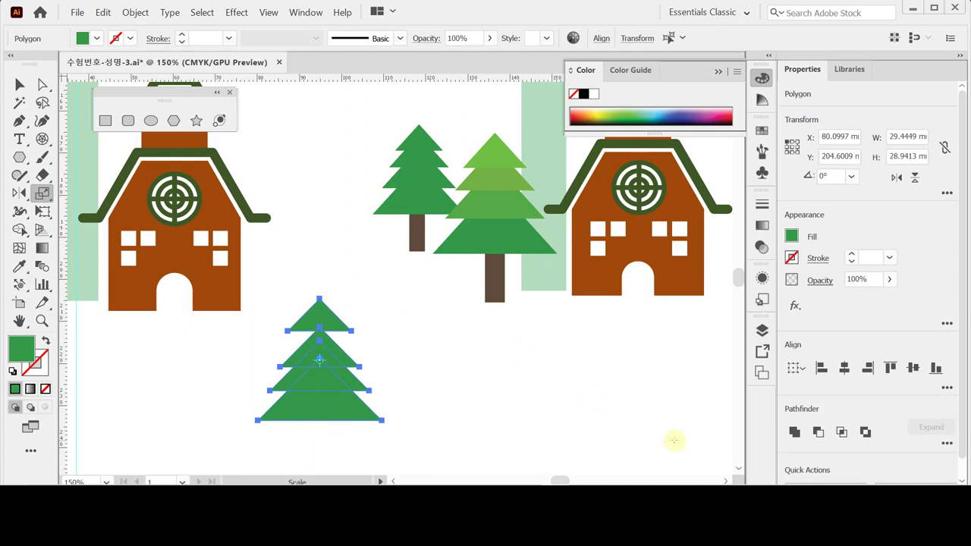
pyautogui.click(947, 387)
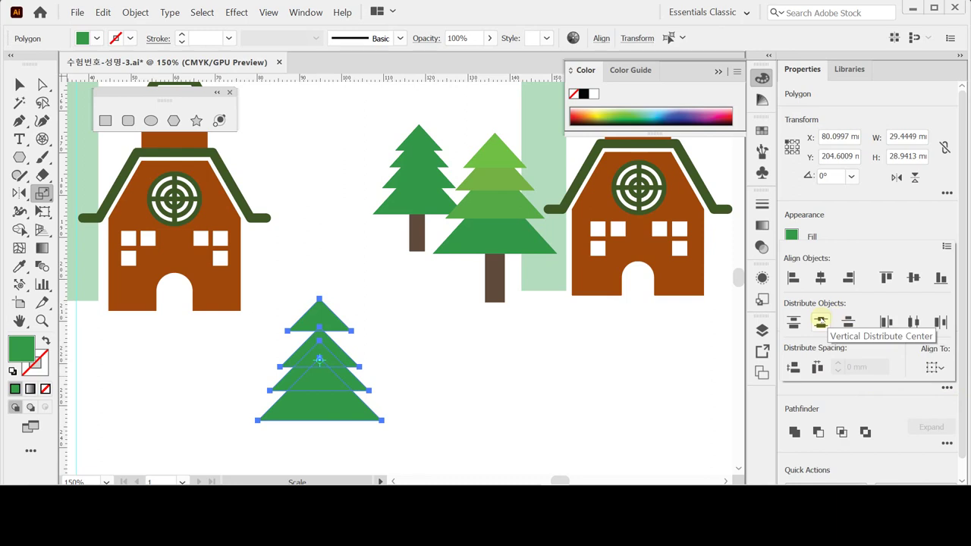
pyautogui.click(820, 321)
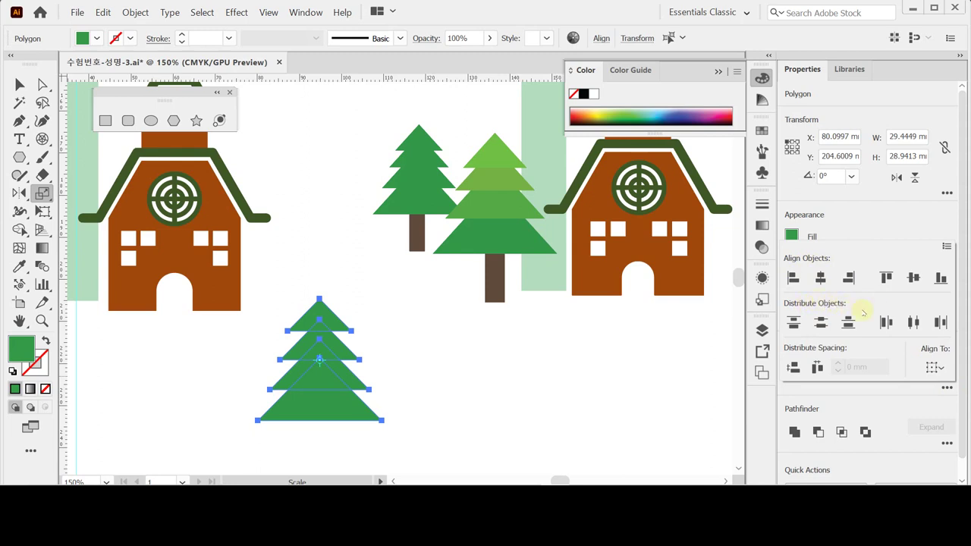
pyautogui.click(821, 325)
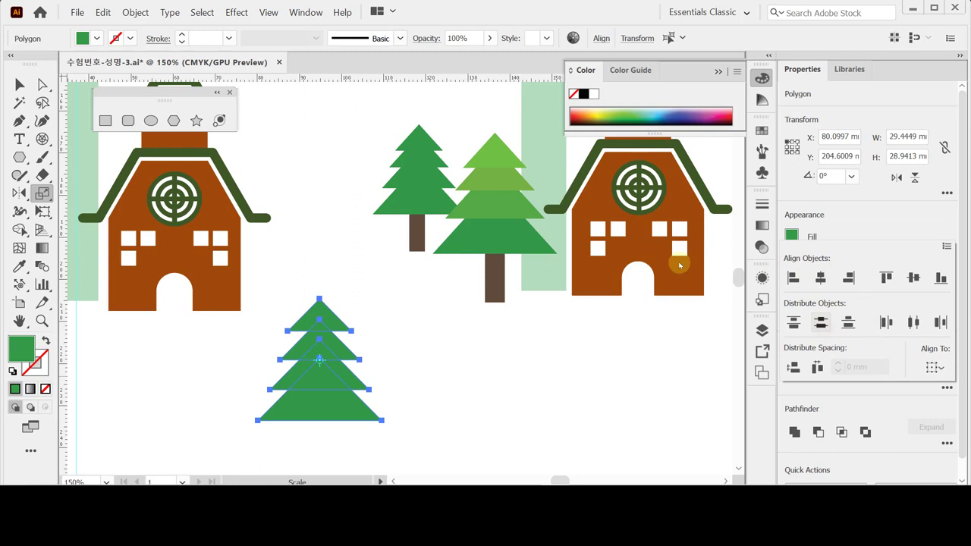
pyautogui.click(425, 382)
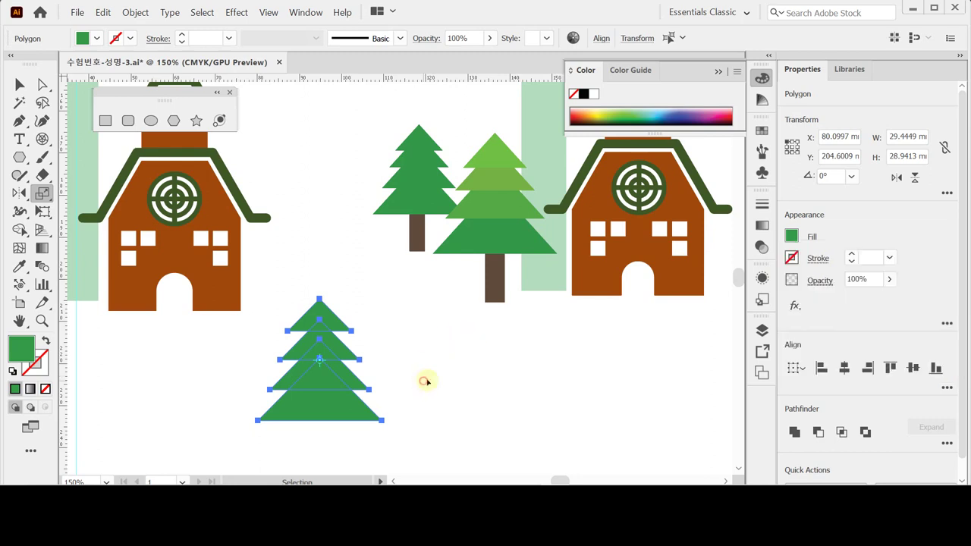
pyautogui.click(412, 301)
# - Fill the tree's top three tiers with the greens sampled from the matching tiers of the reference tree
pyautogui.click(329, 315)
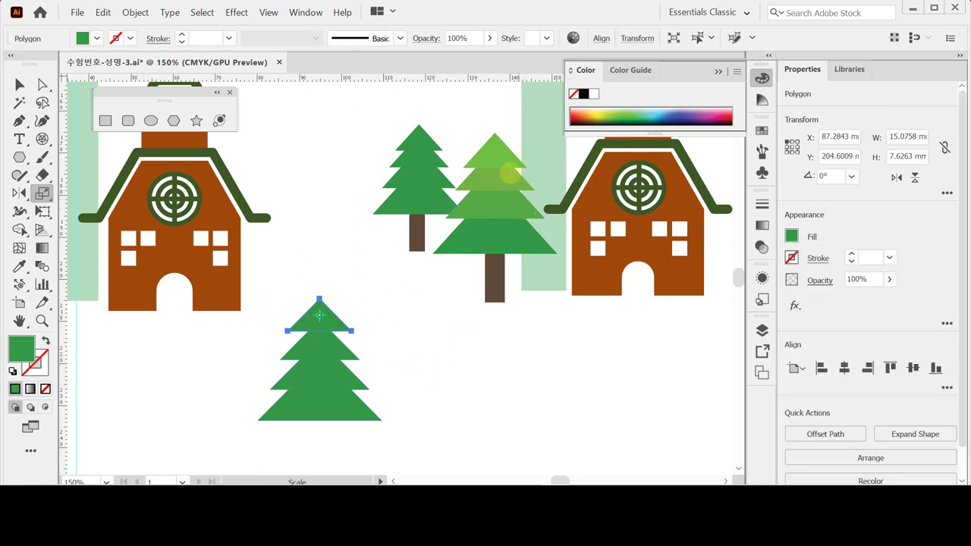
pyautogui.press('i')
pyautogui.click(503, 156)
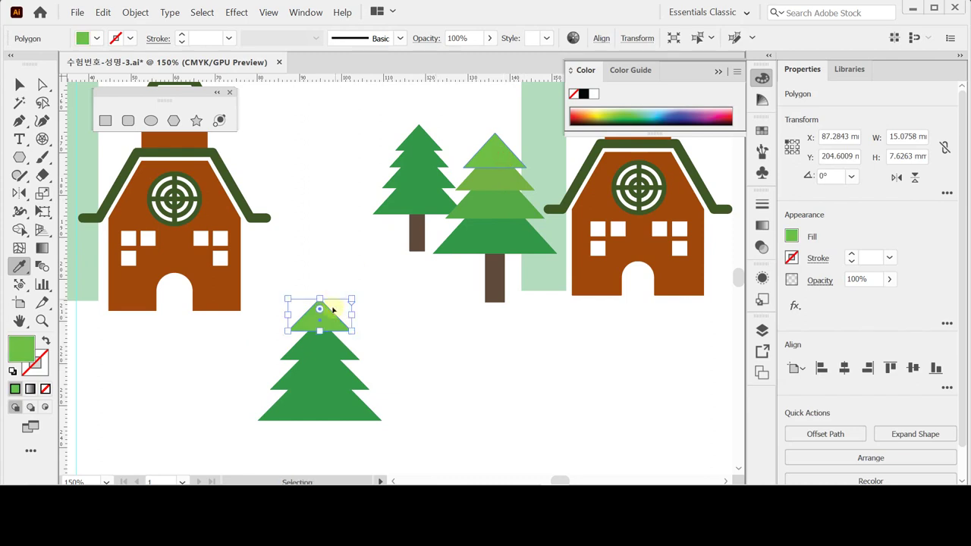
pyautogui.keyDown('ctrl'); pyautogui.click(320, 347); pyautogui.keyUp('ctrl')
pyautogui.click(503, 186)
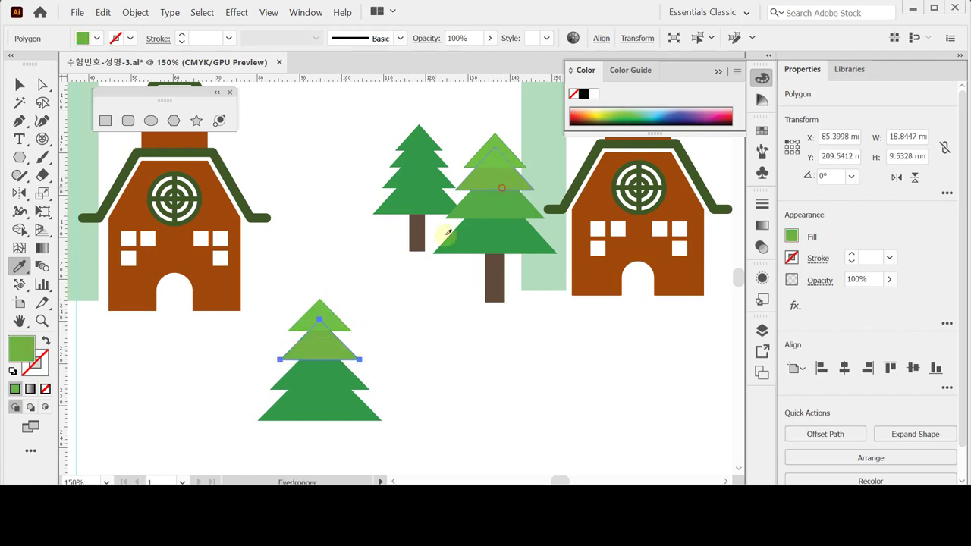
pyautogui.keyDown('ctrl'); pyautogui.click(321, 376); pyautogui.keyUp('ctrl')
pyautogui.click(491, 220)
pyautogui.keyDown('ctrl'); pyautogui.click(452, 390); pyautogui.keyUp('ctrl')
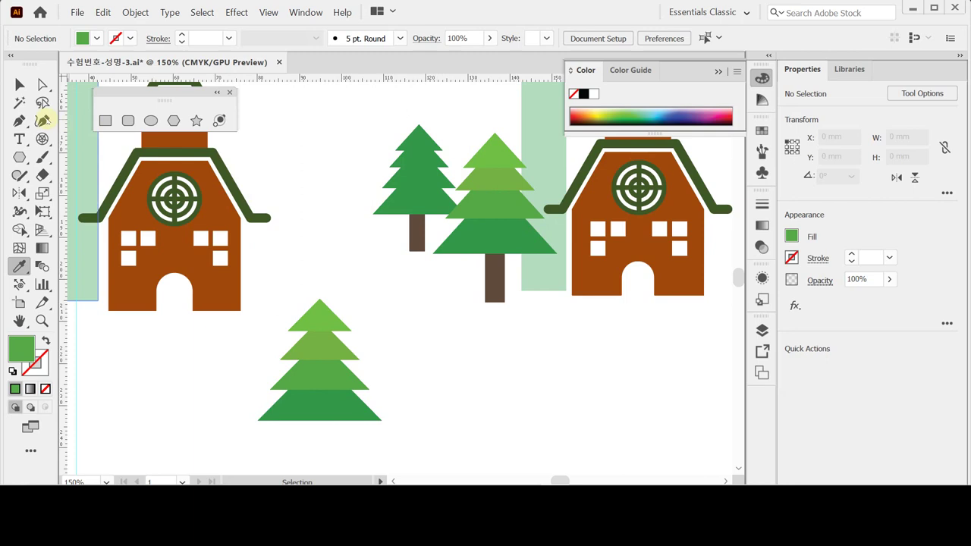
# - Draw a trunk rectangle about 3.5 mm wide and 15.7 mm high from the lowest tier downward and fill it with the reference trunk's brown
pyautogui.click(108, 125)
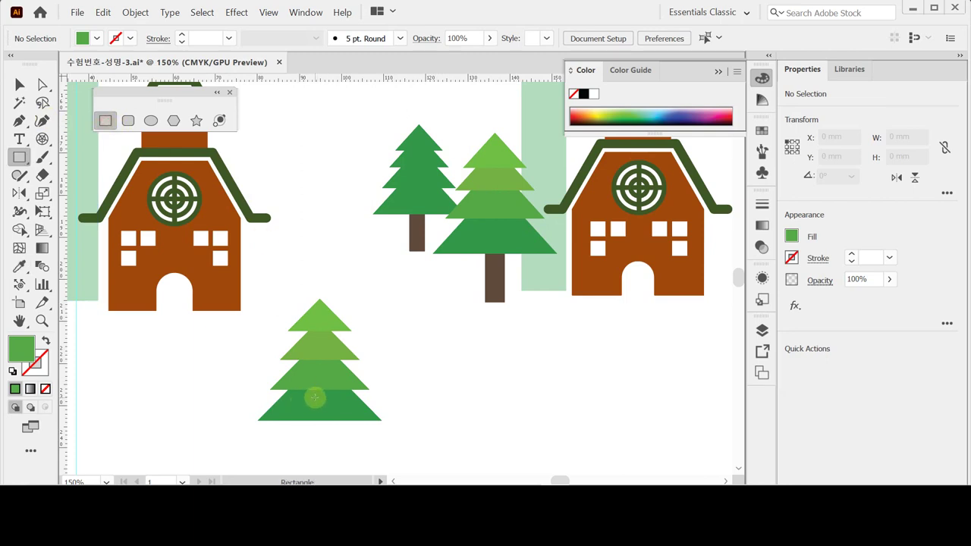
pyautogui.moveTo(314, 397); pyautogui.dragTo(328, 462)
pyautogui.press('i')
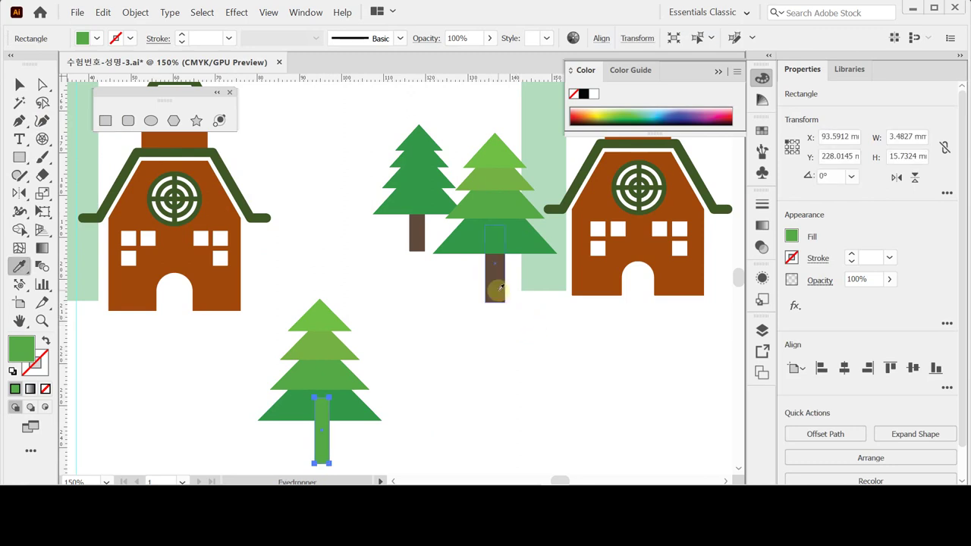
pyautogui.click(494, 286)
# - Widen the trunk toward its left side to about 4.8 mm and send it to the back behind the green tiers
pyautogui.press('ctrl')
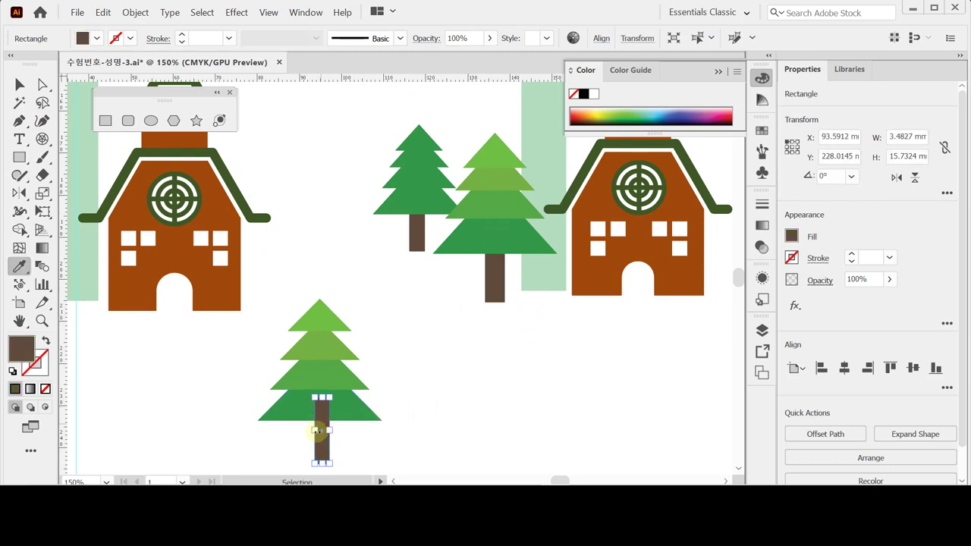
pyautogui.moveTo(314, 430); pyautogui.dragTo(309, 430)
pyautogui.keyDown('ctrl'); pyautogui.click(302, 278); pyautogui.keyUp('ctrl')
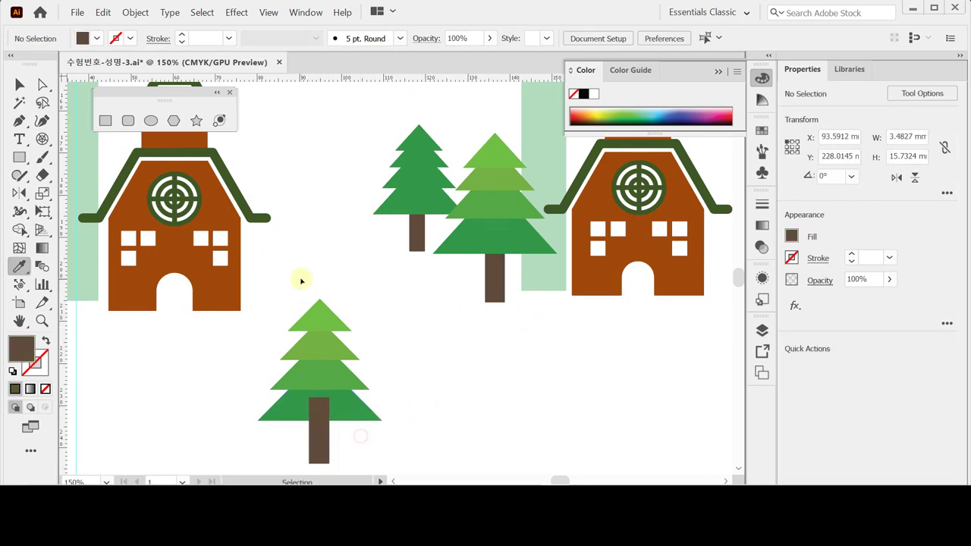
pyautogui.keyDown('ctrl'); pyautogui.click(357, 417); pyautogui.keyUp('ctrl')
pyautogui.keyDown('ctrl'); pyautogui.click(384, 442); pyautogui.keyUp('ctrl')
pyautogui.keyDown('ctrl'); pyautogui.click(319, 433); pyautogui.keyUp('ctrl')
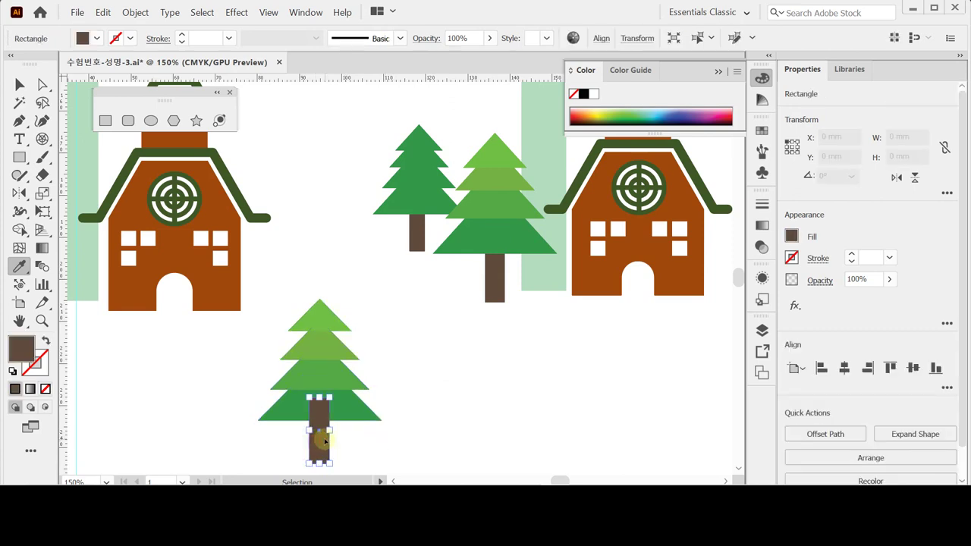
pyautogui.rightClick(322, 437)
pyautogui.moveTo(410, 367)
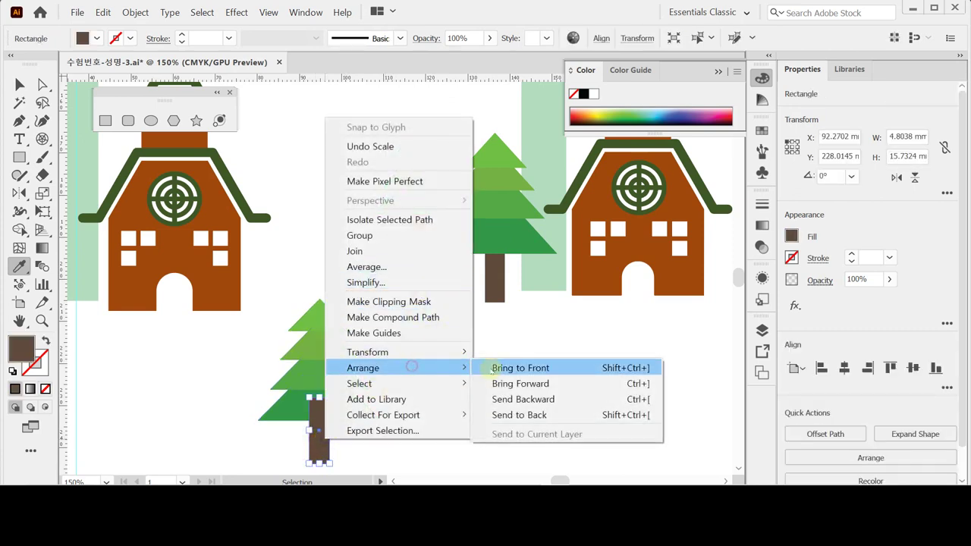
pyautogui.click(502, 414)
pyautogui.keyDown('ctrl'); pyautogui.click(298, 279); pyautogui.keyUp('ctrl')
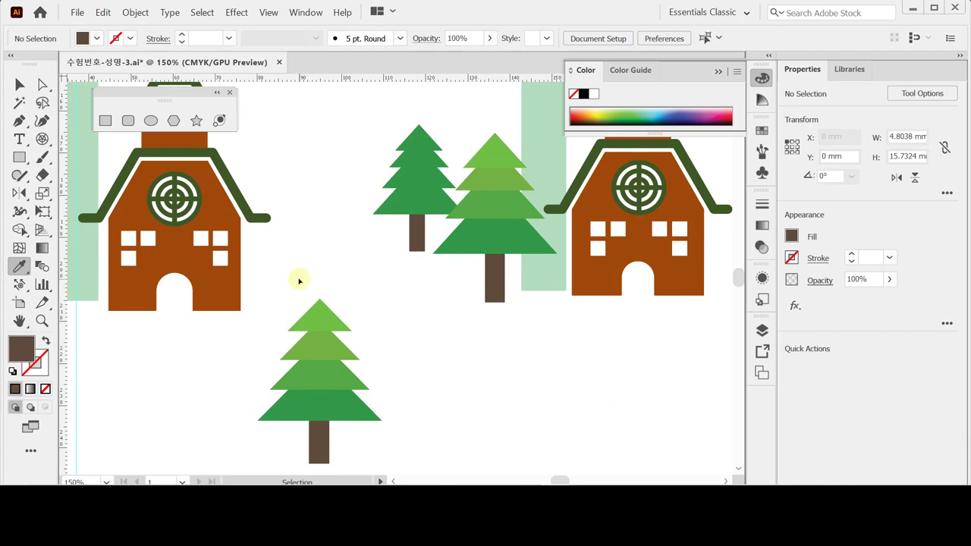
# - Align the trunk and all four tiers on their horizontal centers
pyautogui.moveTo(346, 439); pyautogui.dragTo(347, 439)
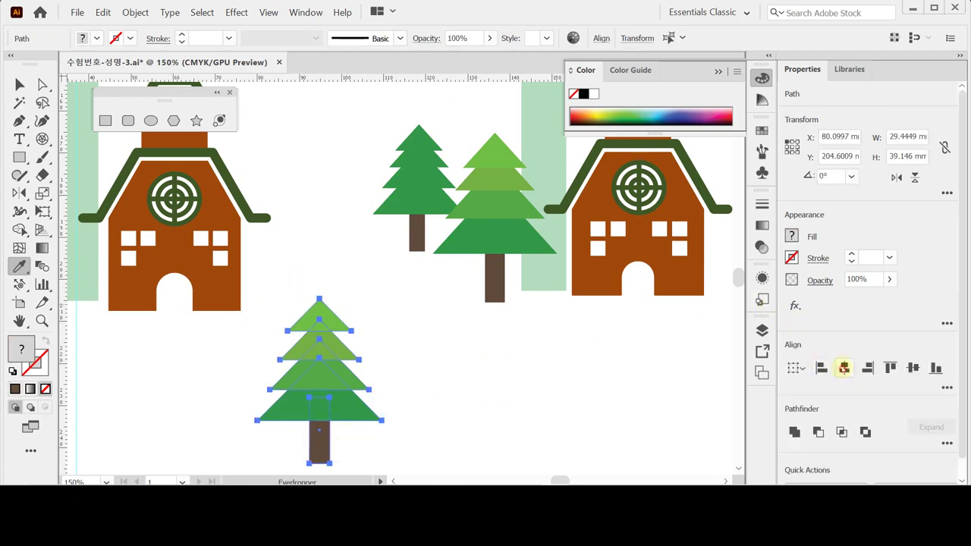
pyautogui.moveTo(461, 342); pyautogui.dragTo(455, 306)
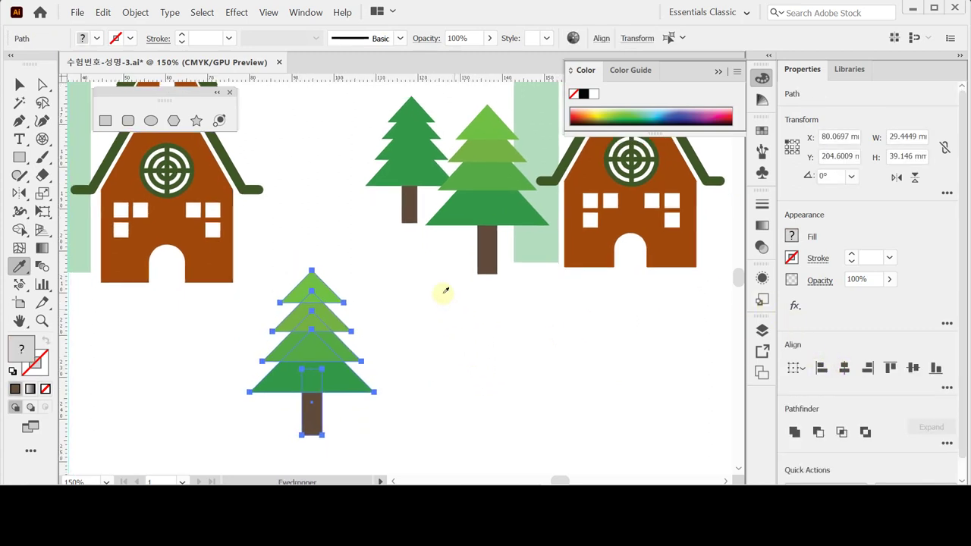
pyautogui.keyDown('ctrl'); pyautogui.click(373, 278); pyautogui.keyUp('ctrl')
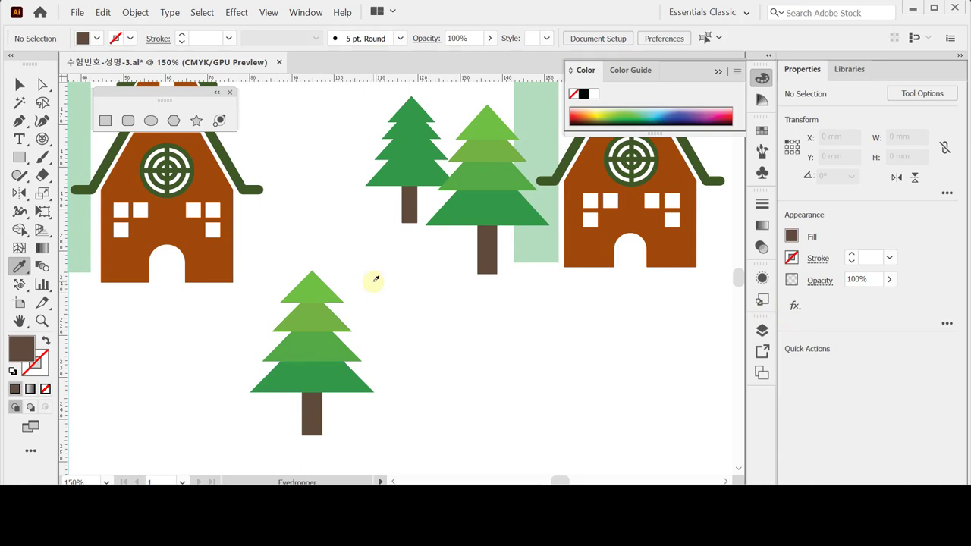
# - Move the whole tree about 8.3 mm right and 5.6 mm down, and place a copy overlapping its upper left
pyautogui.press('ctrl')
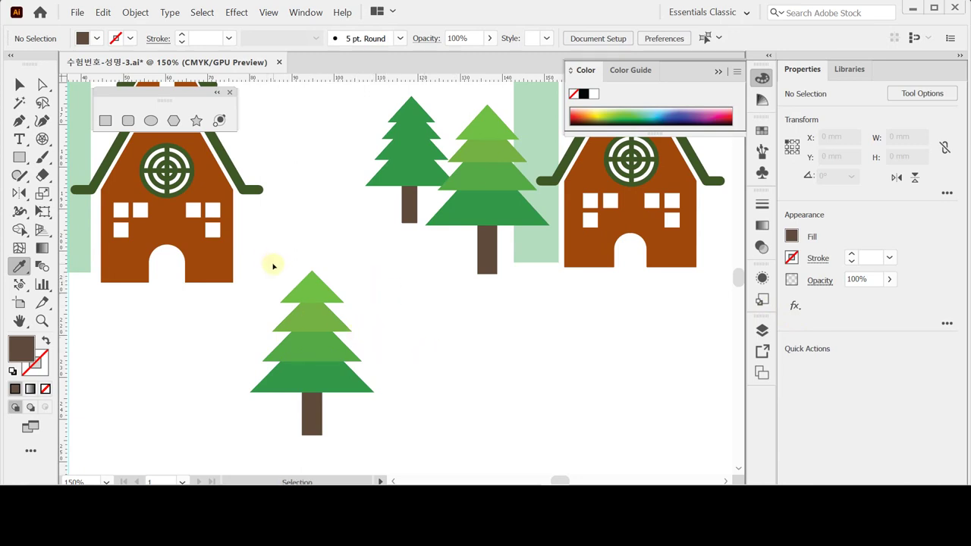
pyautogui.moveTo(316, 396); pyautogui.dragTo(357, 401)
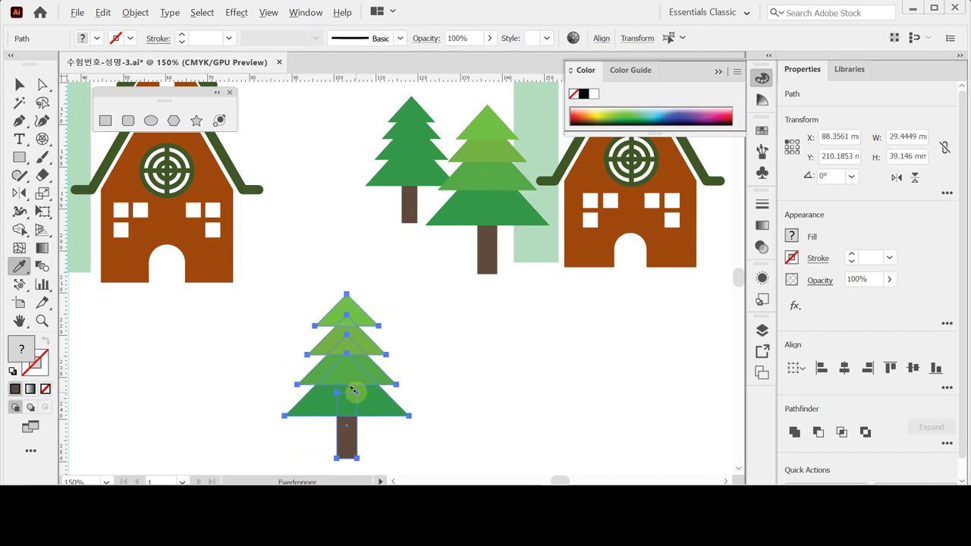
pyautogui.press('ctrl')
pyautogui.moveTo(372, 404); pyautogui.dragTo(325, 382)
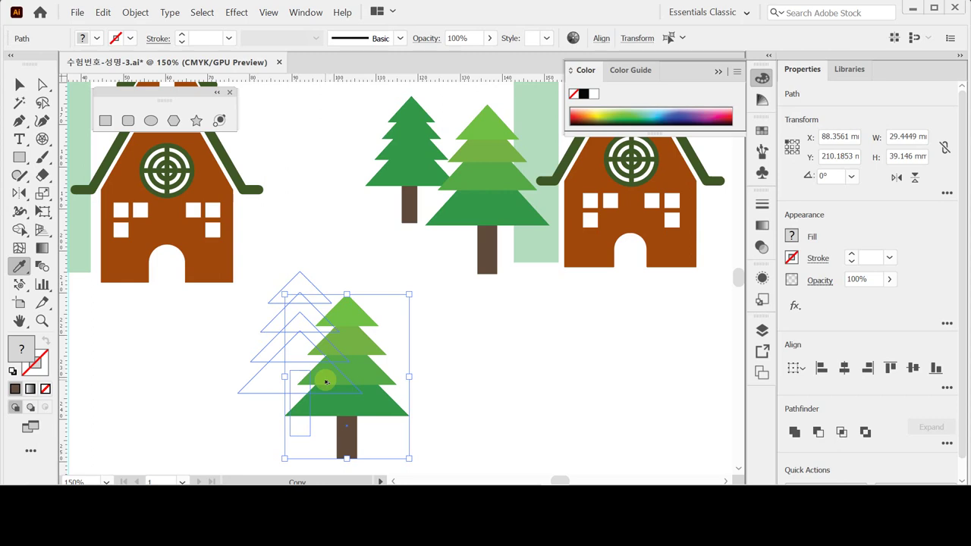
pyautogui.moveTo(325, 381); pyautogui.dragTo(314, 377)
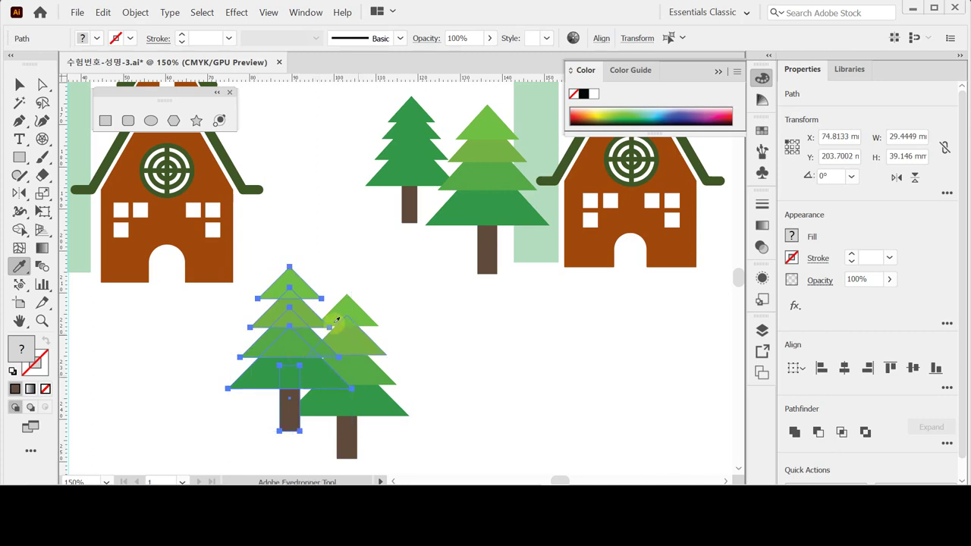
# - Scale the copied tree proportionally to about 22.3 mm wide and 29.6 mm high and position it slightly overlapping the larger tree's left side
pyautogui.press('ctrl')
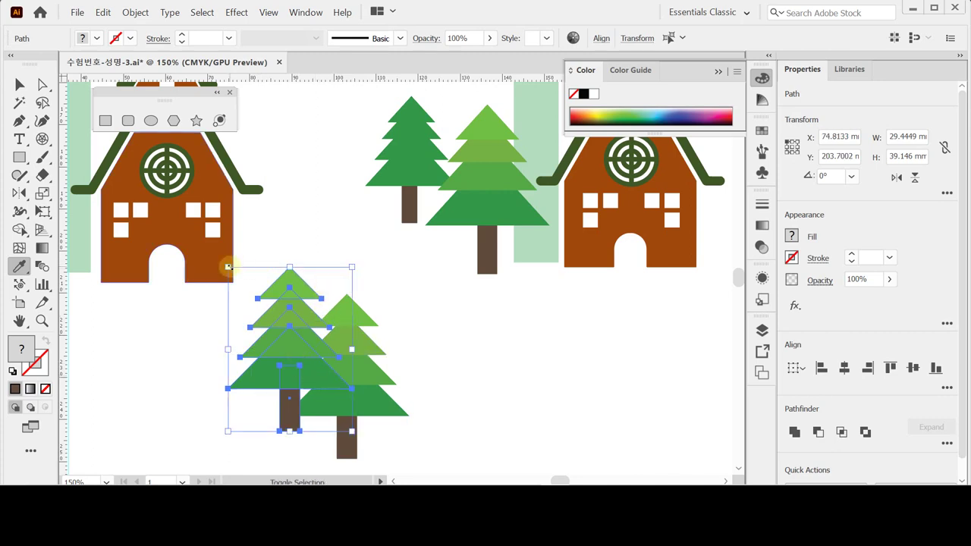
pyautogui.moveTo(227, 268); pyautogui.dragTo(257, 307)
pyautogui.moveTo(299, 370); pyautogui.dragTo(276, 353)
pyautogui.click(232, 292)
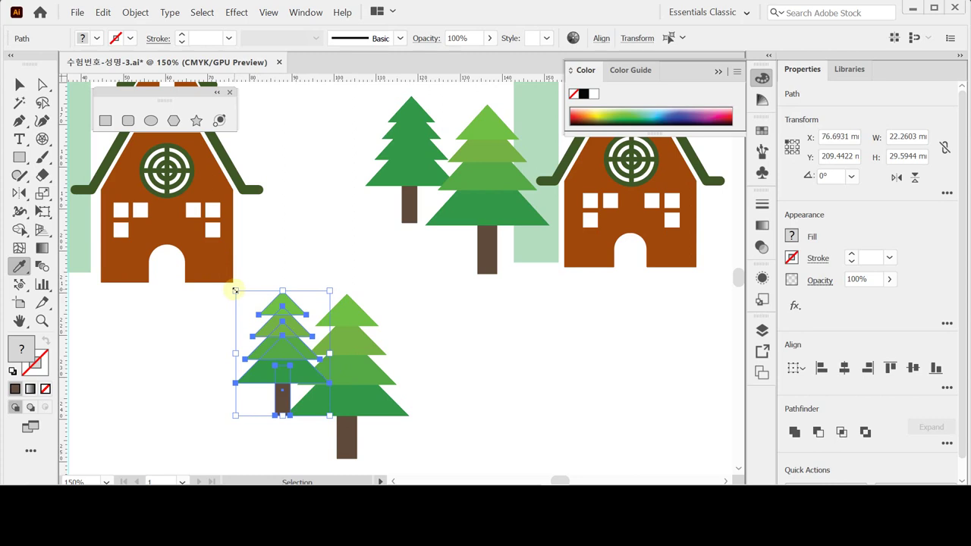
pyautogui.press('i')
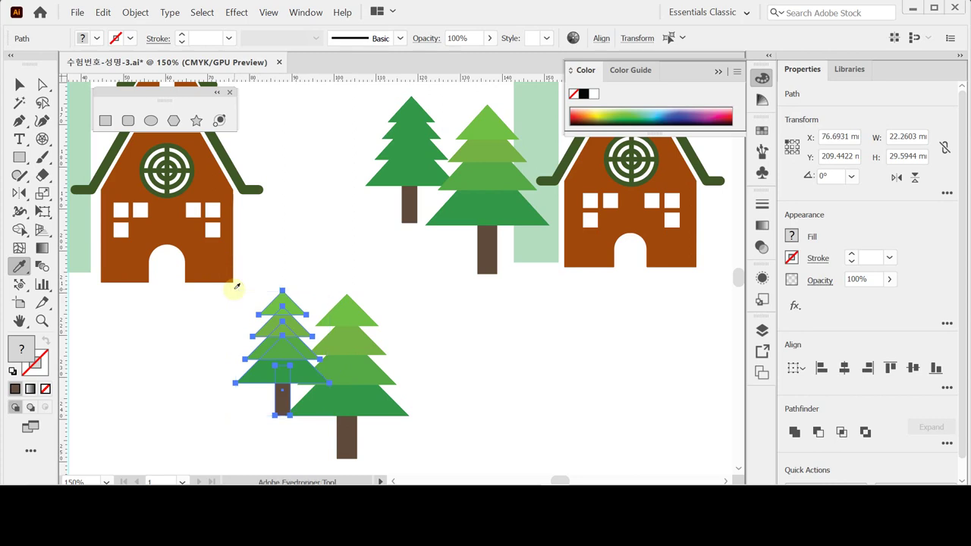
pyautogui.moveTo(293, 346); pyautogui.dragTo(279, 354)
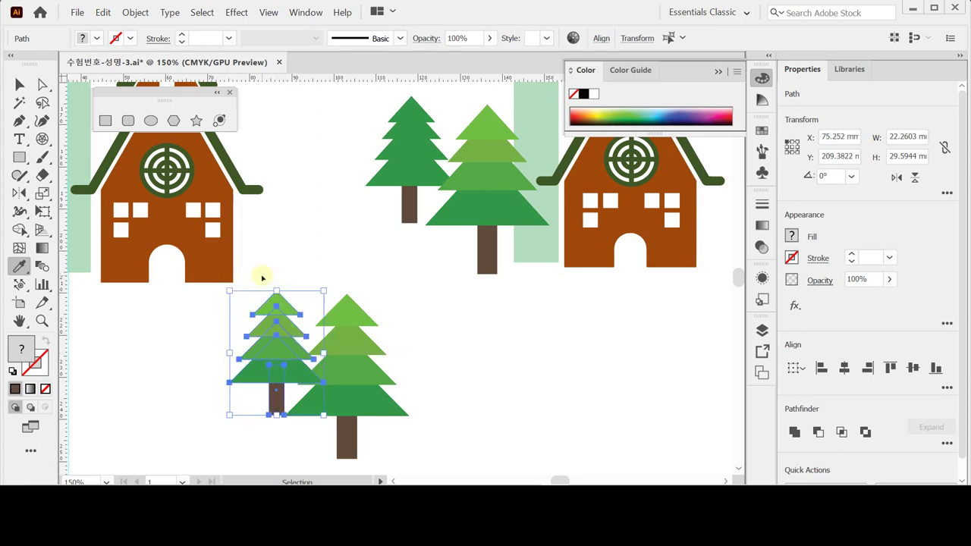
# - Unite the smaller tree's four tiers into one shape and fill it with the dark green of the small reference tree
pyautogui.keyDown('ctrl'); pyautogui.click(267, 278); pyautogui.keyUp('ctrl')
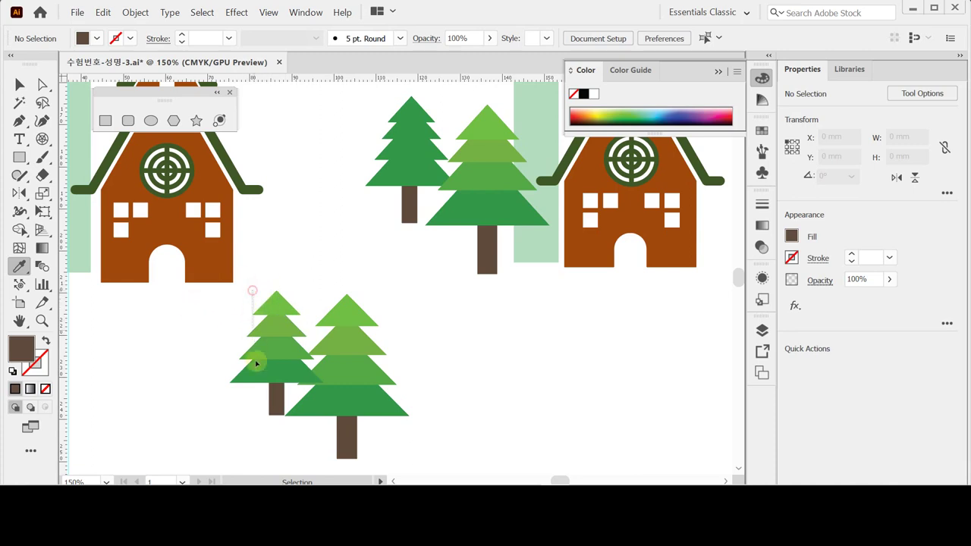
pyautogui.click(300, 367)
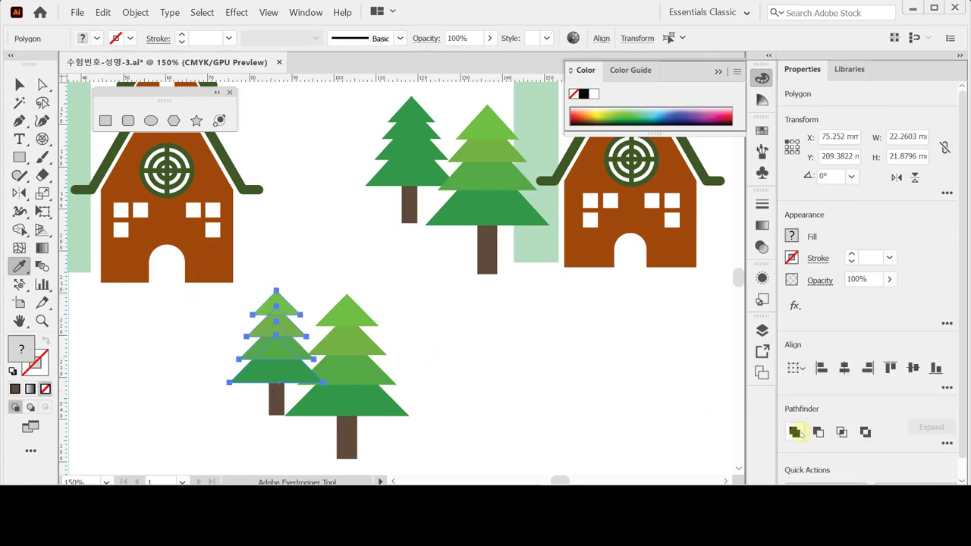
pyautogui.click(795, 430)
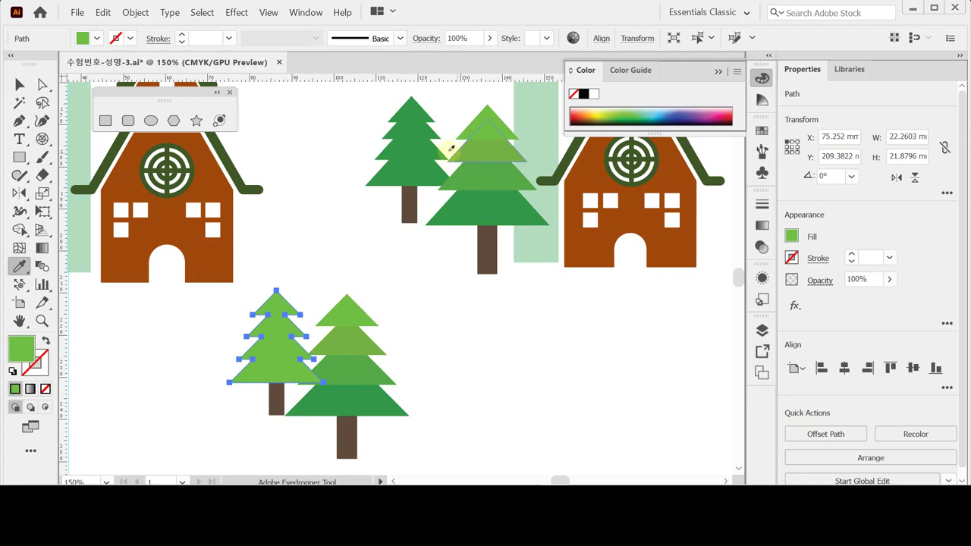
pyautogui.click(414, 134)
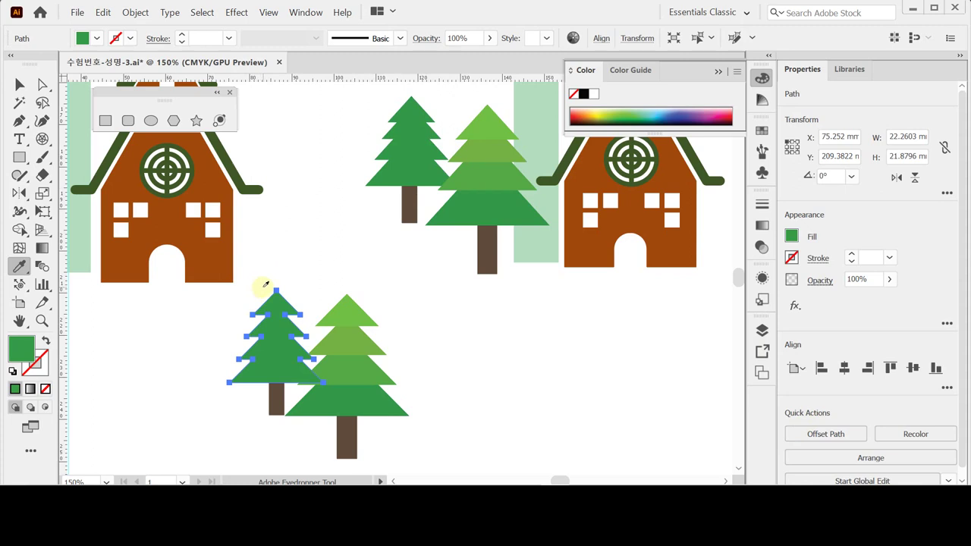
# - Send the smaller dark green tree and its trunk to the back, behind the larger tiered tree
pyautogui.keyDown('ctrl'); pyautogui.click(251, 397); pyautogui.keyUp('ctrl')
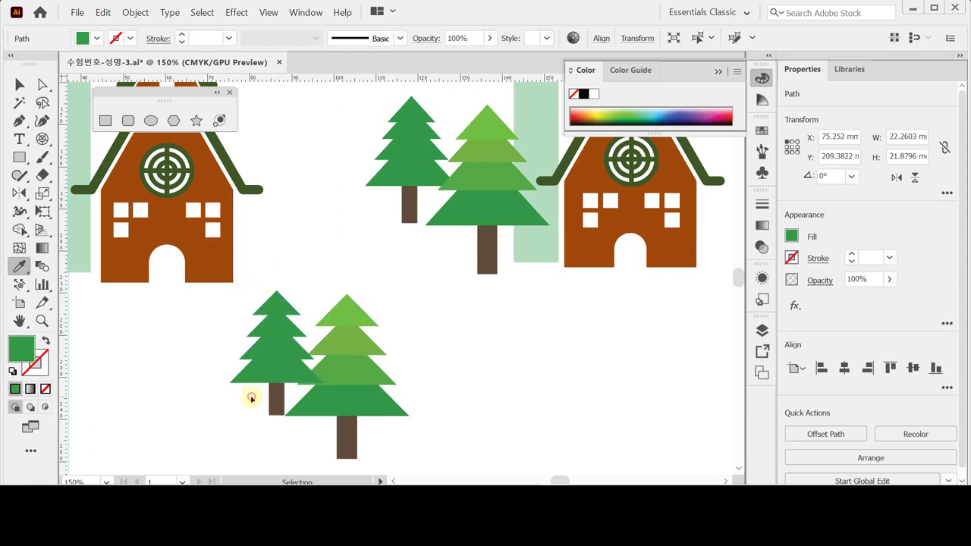
pyautogui.keyDown('ctrl'); pyautogui.click(269, 347); pyautogui.keyUp('ctrl')
pyautogui.rightClick(269, 347)
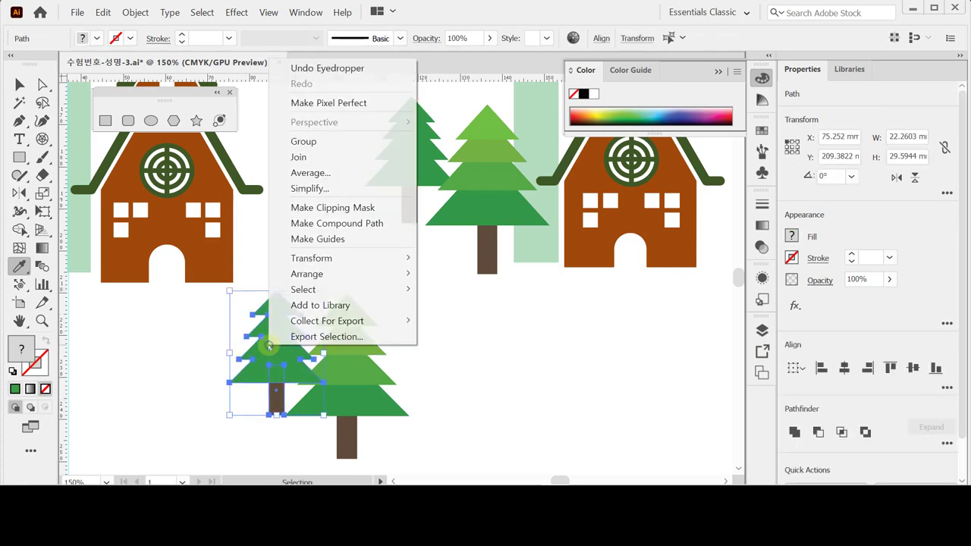
pyautogui.moveTo(333, 278)
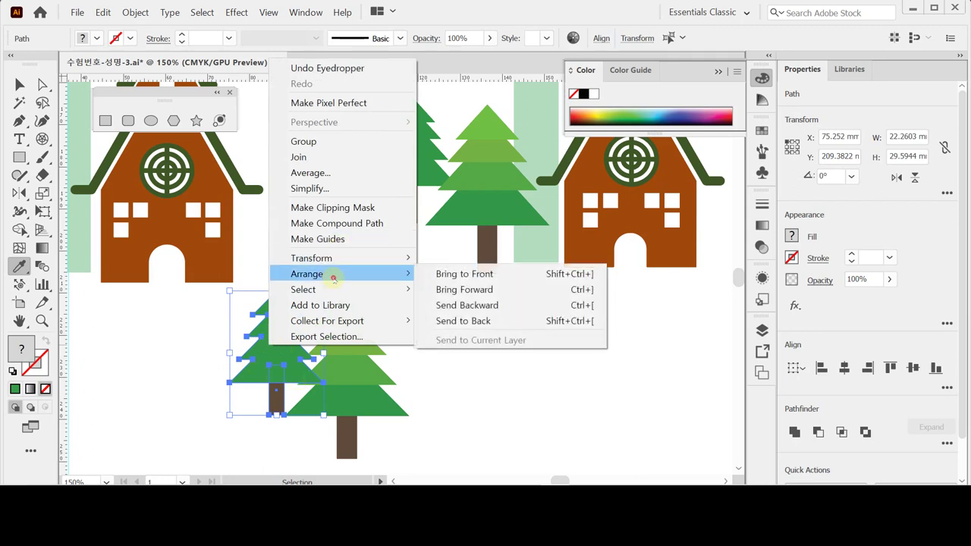
pyautogui.click(466, 320)
pyautogui.click(459, 345)
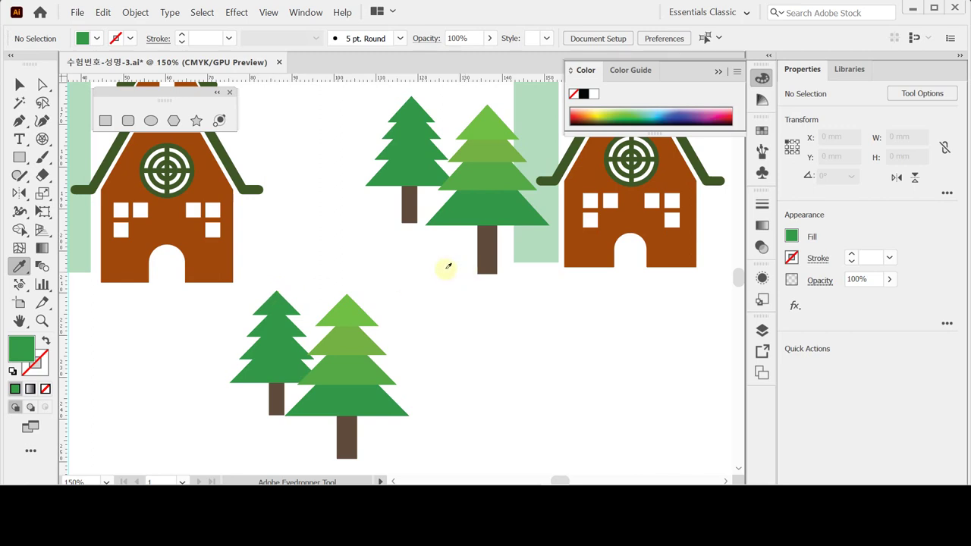
# - Make a new Graphic symbol named 집과 나무 from the reference artwork of wind turbine, barn and two trees
pyautogui.moveTo(386, 297); pyautogui.dragTo(242, 451)
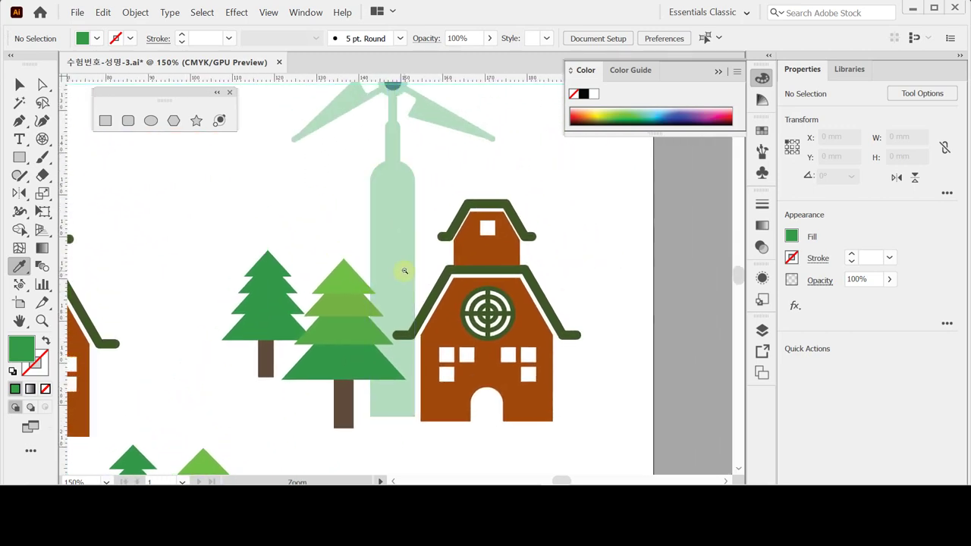
pyautogui.hotkey('ctrl', '-')
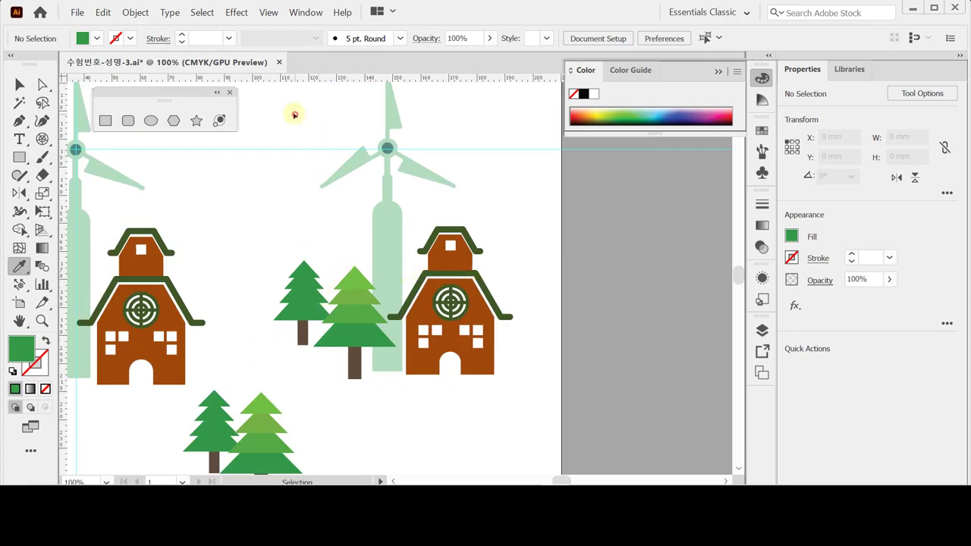
pyautogui.moveTo(278, 103); pyautogui.dragTo(496, 358)
pyautogui.press('i')
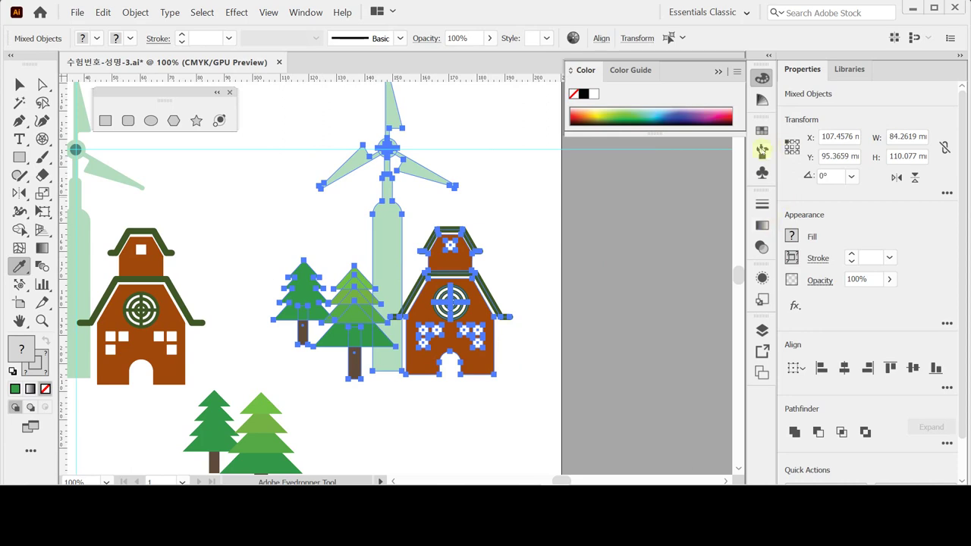
pyautogui.click(762, 171)
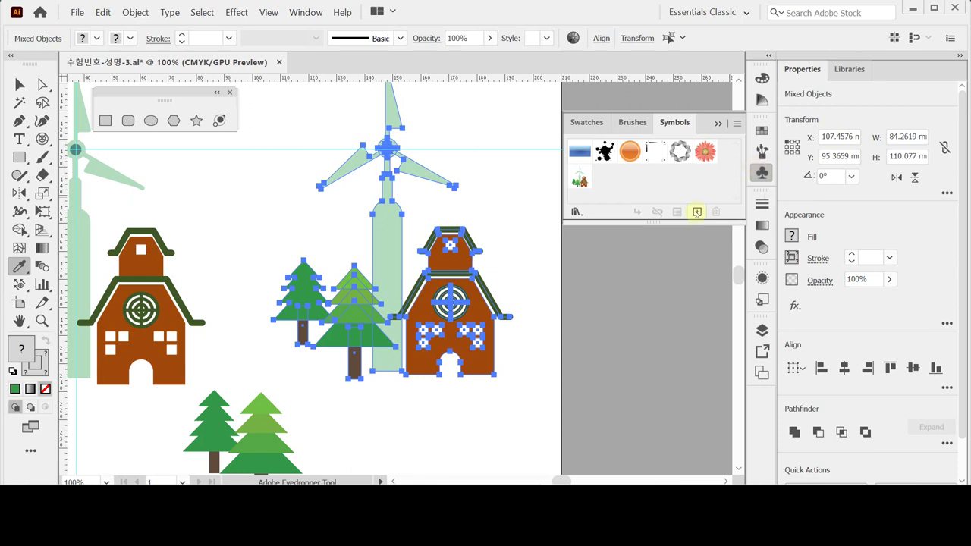
pyautogui.click(696, 211)
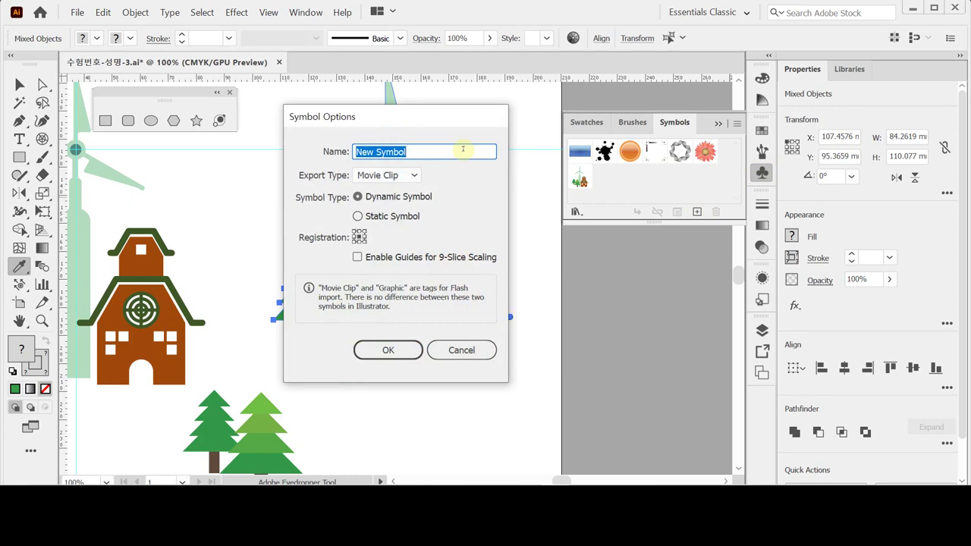
pyautogui.write('ㅅ')
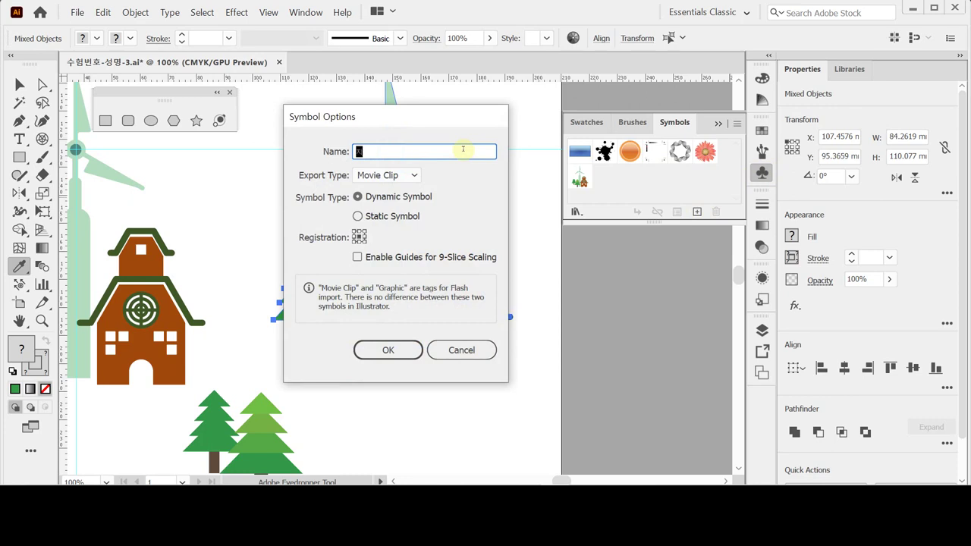
pyautogui.write('ㅜㅎ')
pyautogui.write(' 나무')
pyautogui.click(406, 176)
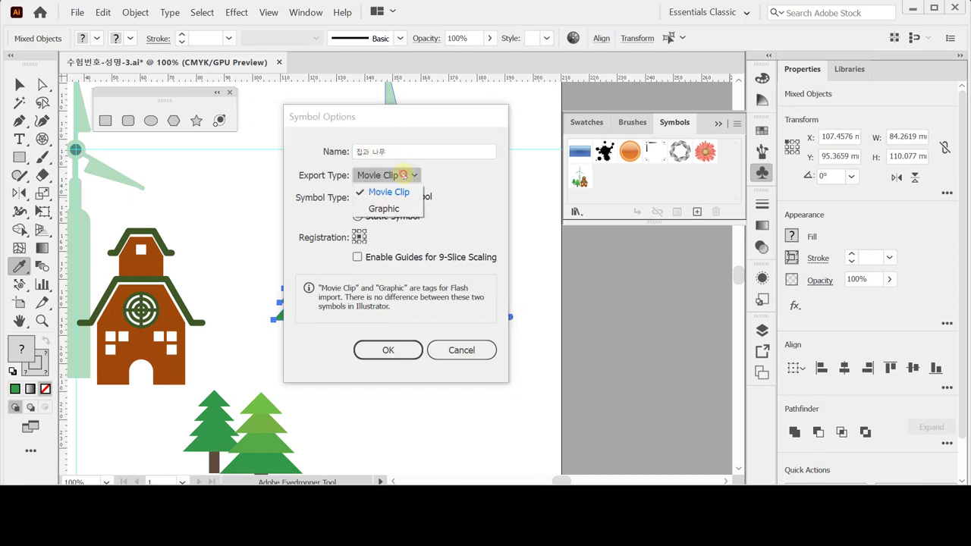
pyautogui.click(402, 209)
pyautogui.click(395, 351)
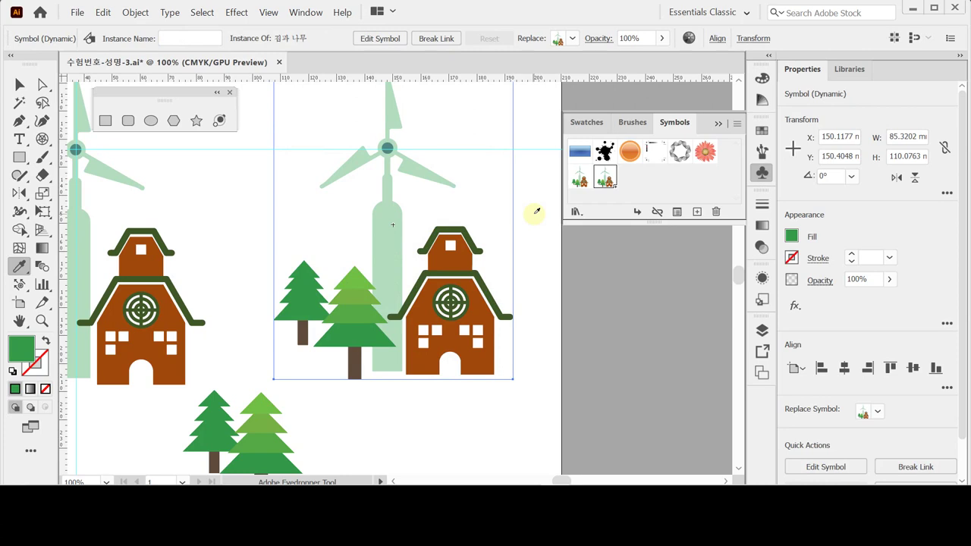
# - Delete all artwork from the document
pyautogui.hotkey('ctrl', 'a')
pyautogui.press('Delete')
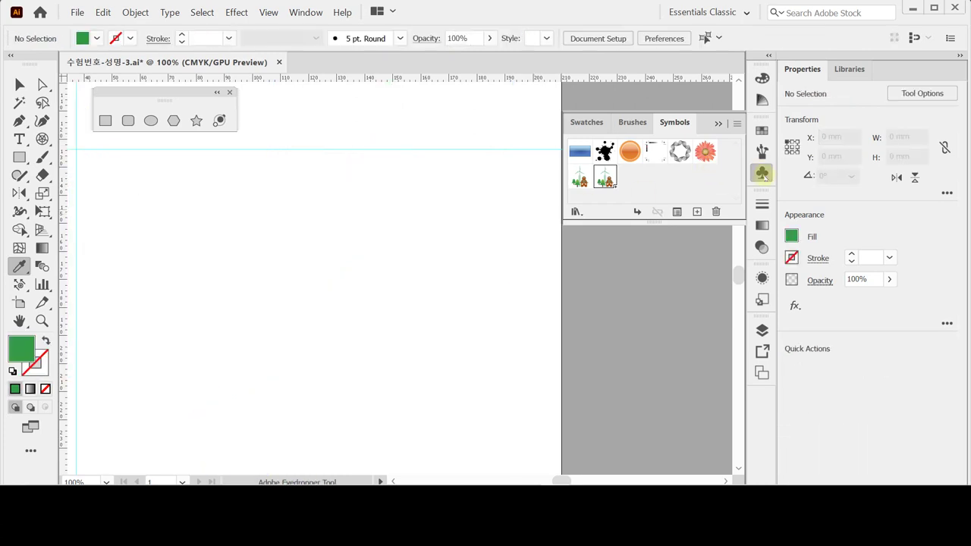
pyautogui.click(762, 174)
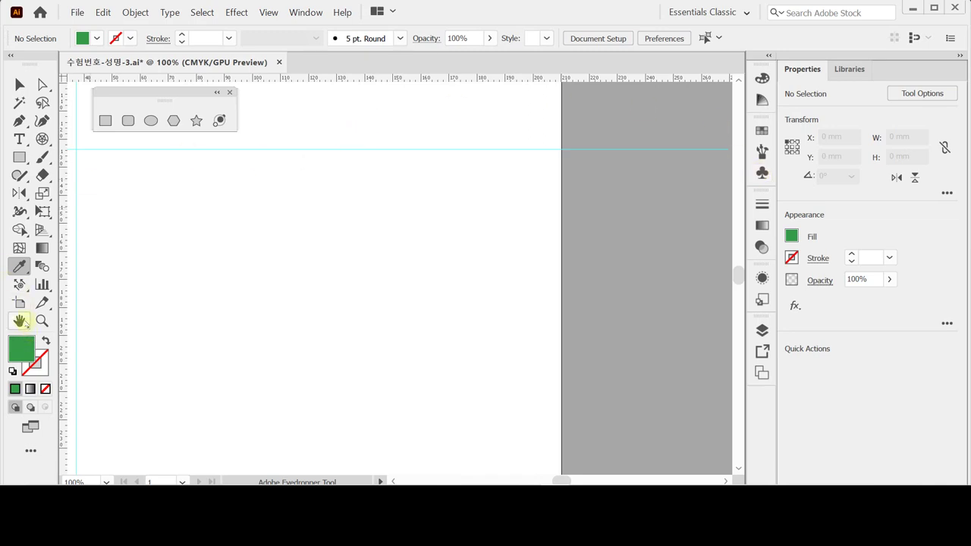
# - Create a 210 × 297 mm rectangle starting at the artboard's upper-left corner so it covers the whole page
pyautogui.doubleClick(19, 321)
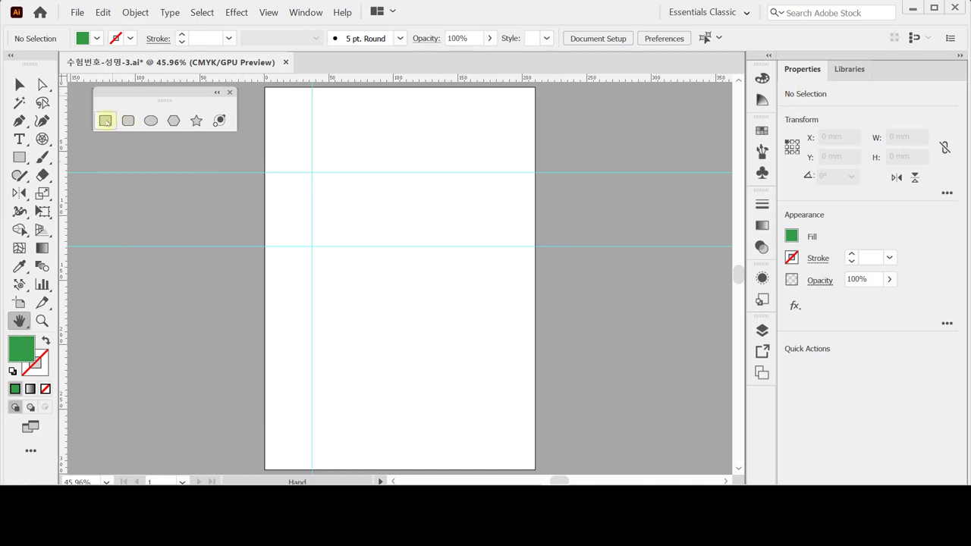
pyautogui.click(105, 122)
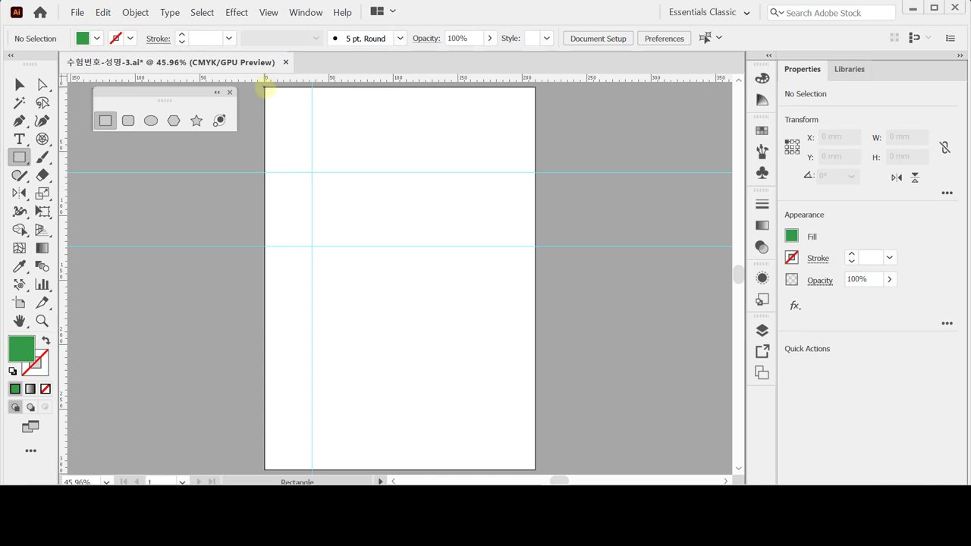
pyautogui.click(265, 87)
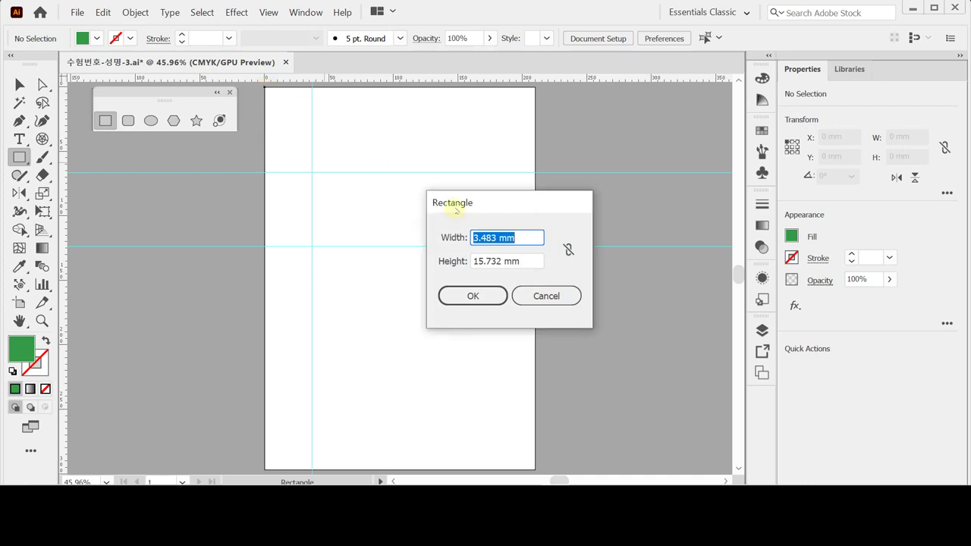
pyautogui.write('210')
pyautogui.press('Tab')
pyautogui.write('297')
pyautogui.press('Tab')
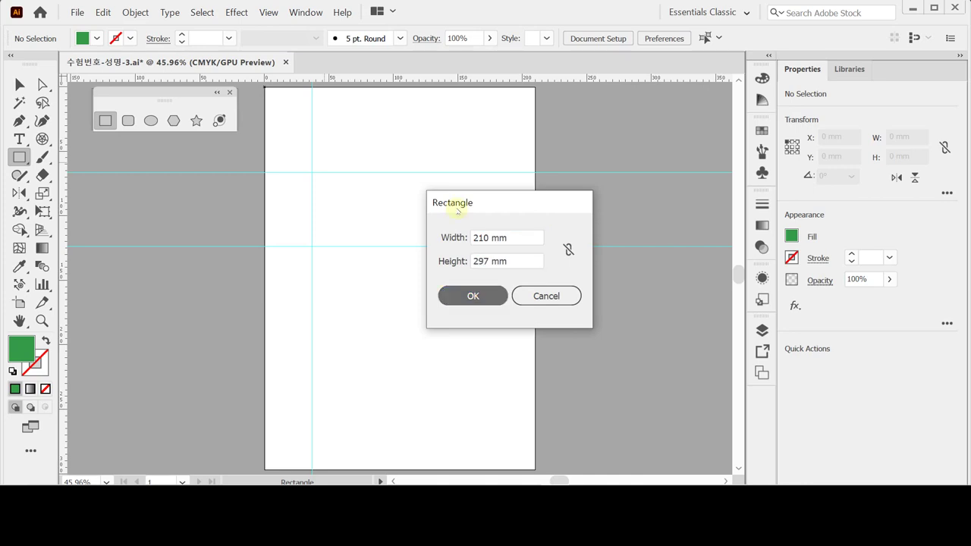
pyautogui.press('Return')
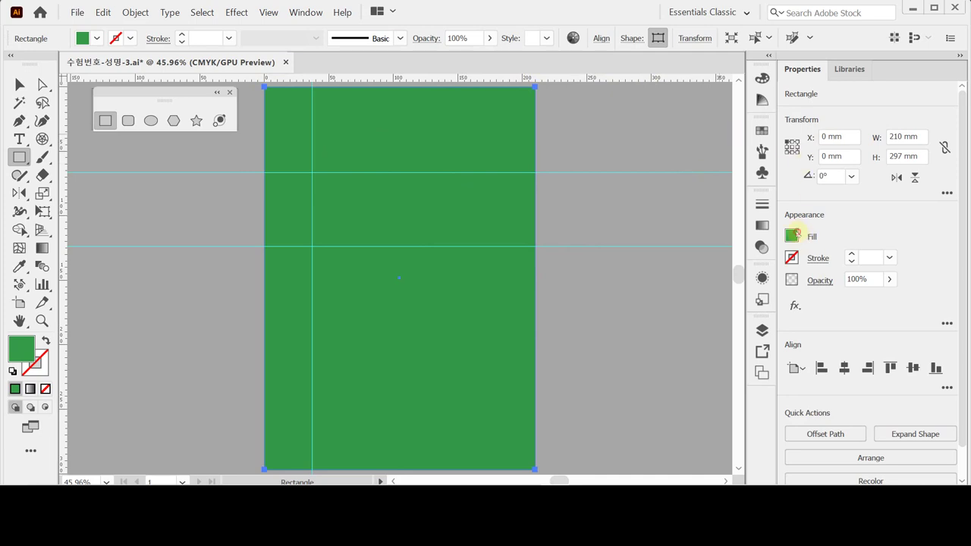
# - Set the page-sized rectangle's fill to C 50, M 0, Y 100, K 0
pyautogui.click(792, 236)
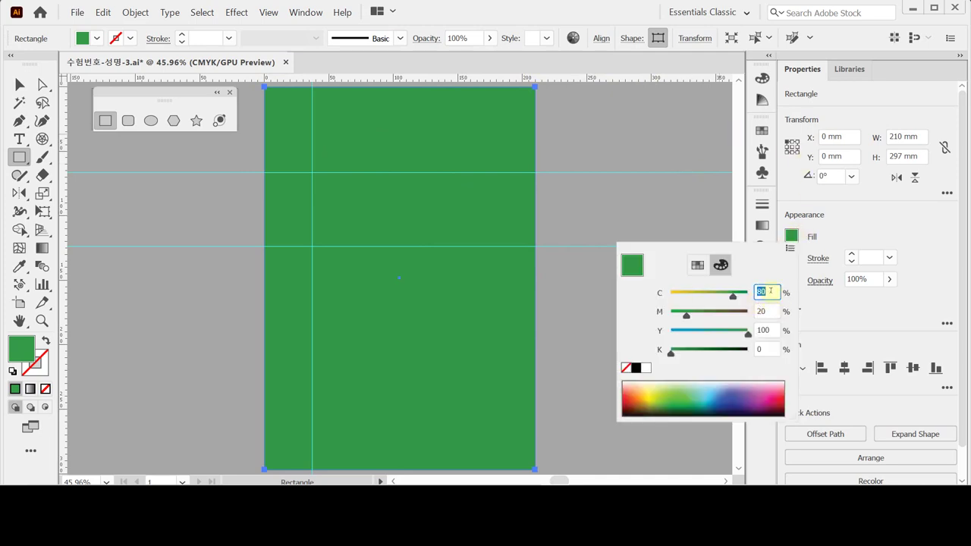
pyautogui.write('50')
pyautogui.press('Tab')
pyautogui.write('0')
pyautogui.press('Tab')
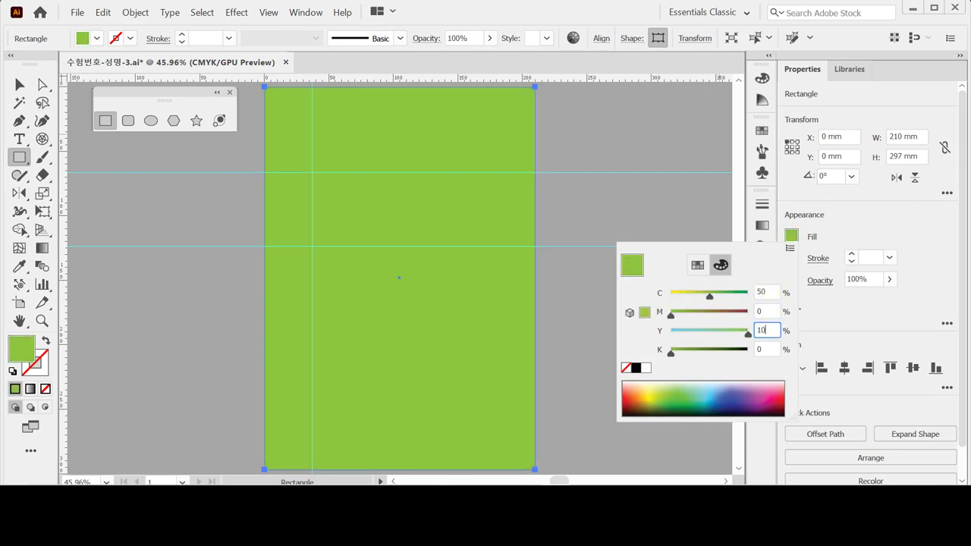
pyautogui.press('Return')
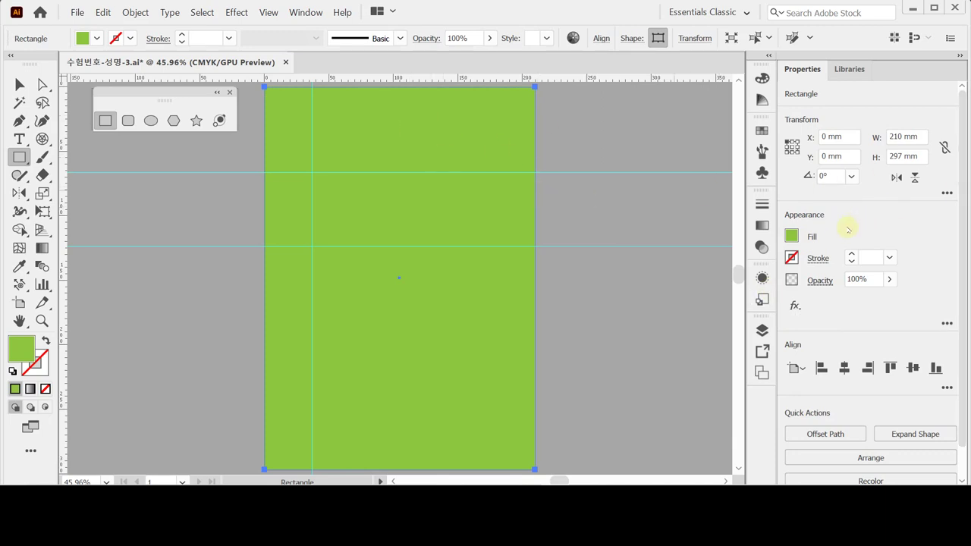
pyautogui.click(790, 237)
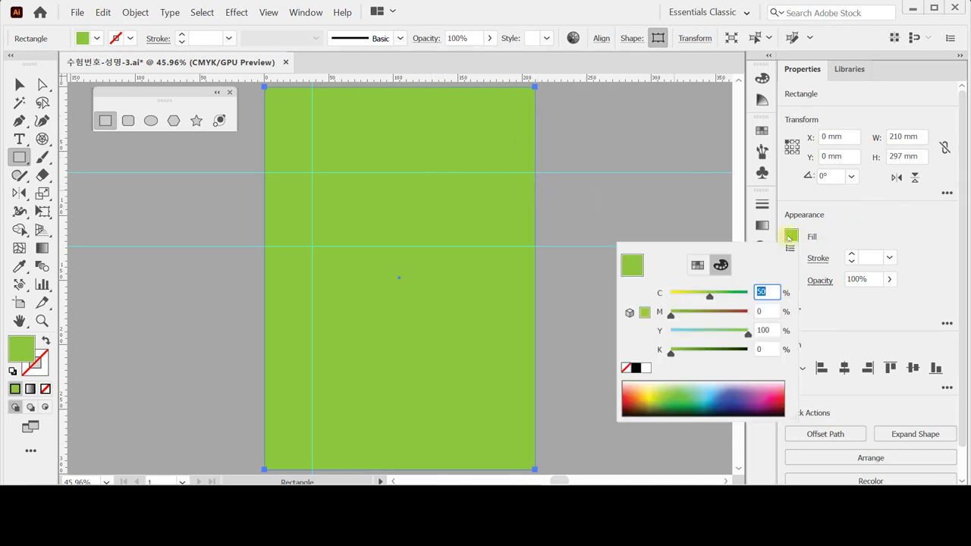
pyautogui.click(790, 239)
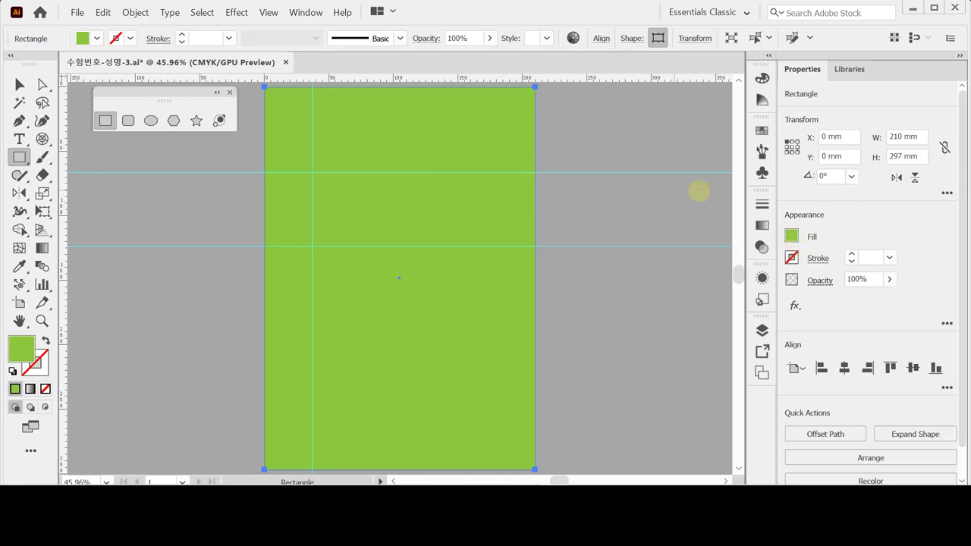
# - Add two gradient mesh points to the rectangle, at about X 49, Y 57 mm and about X 160, Y 238 mm
pyautogui.press('v')
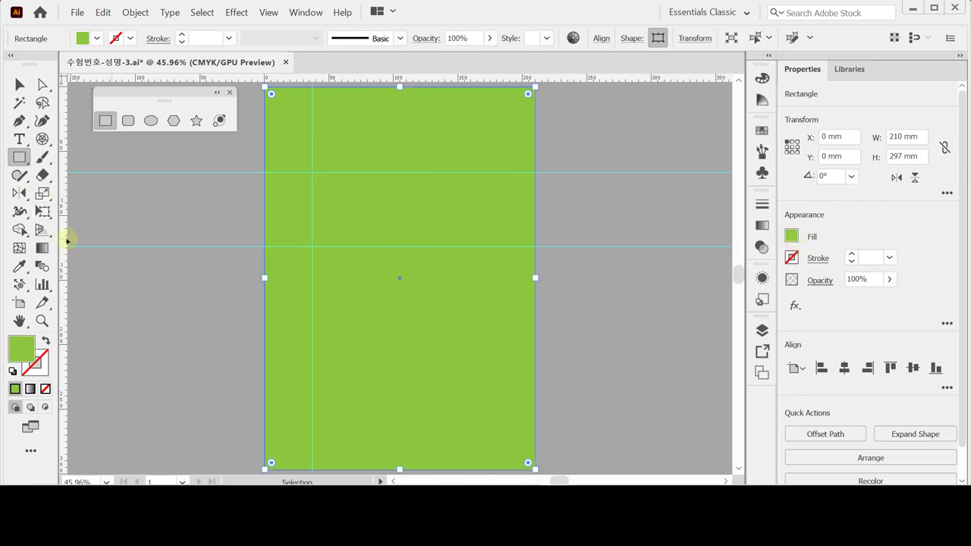
pyautogui.click(19, 249)
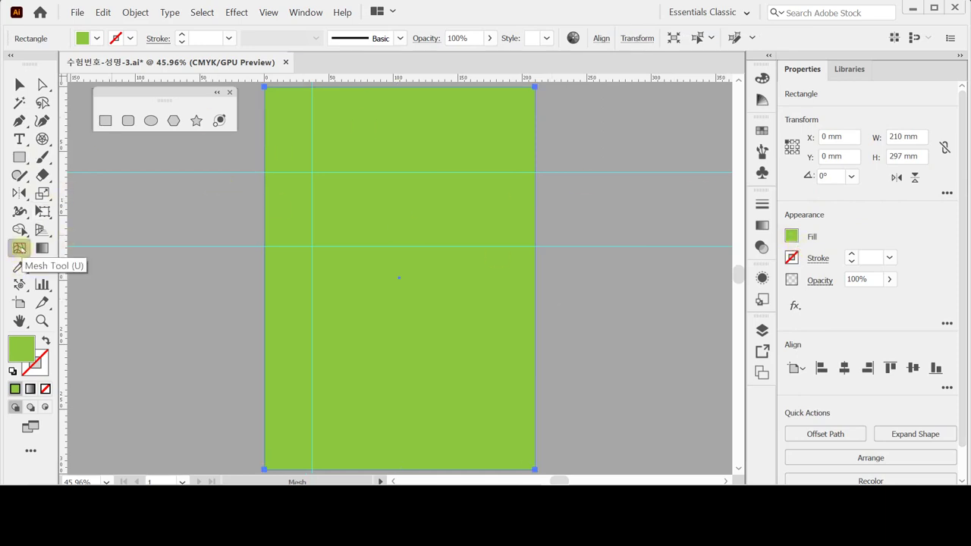
pyautogui.scroll(1, 350, 281)
pyautogui.scroll(1, 350, 281)
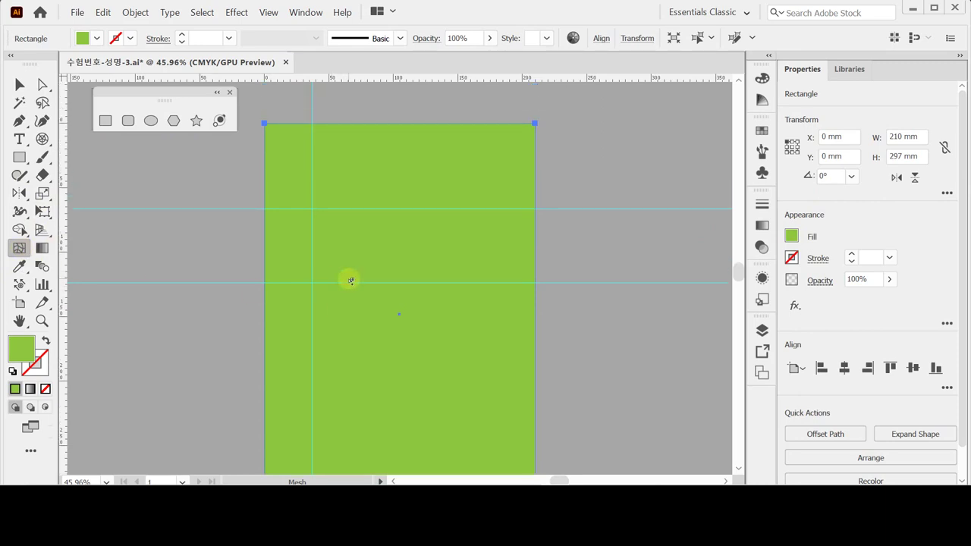
pyautogui.click(328, 197)
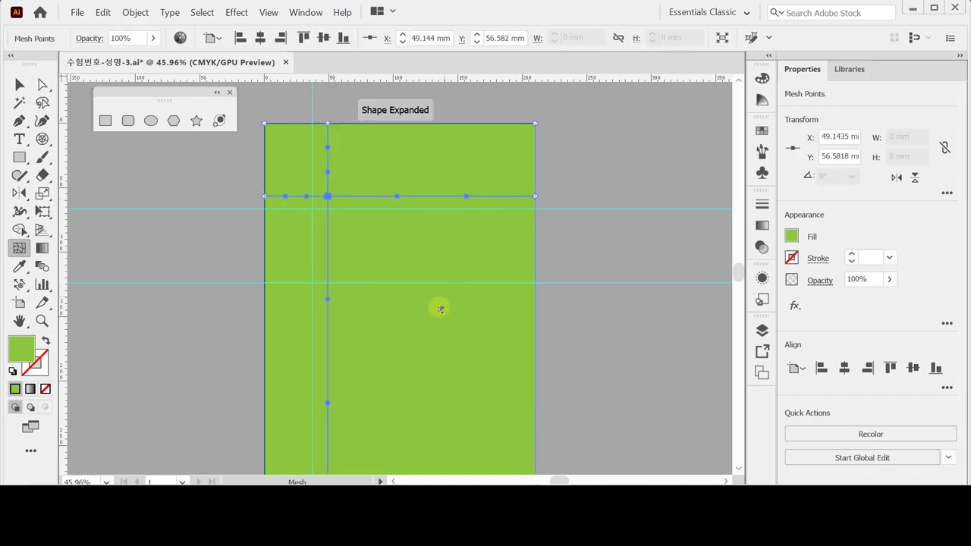
pyautogui.scroll(-1, 498, 423)
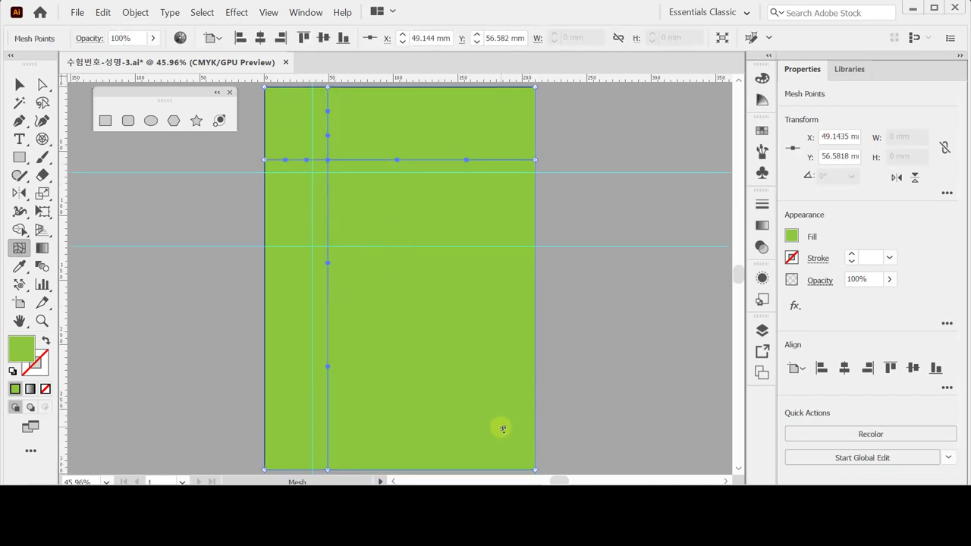
pyautogui.scroll(-1, 496, 421)
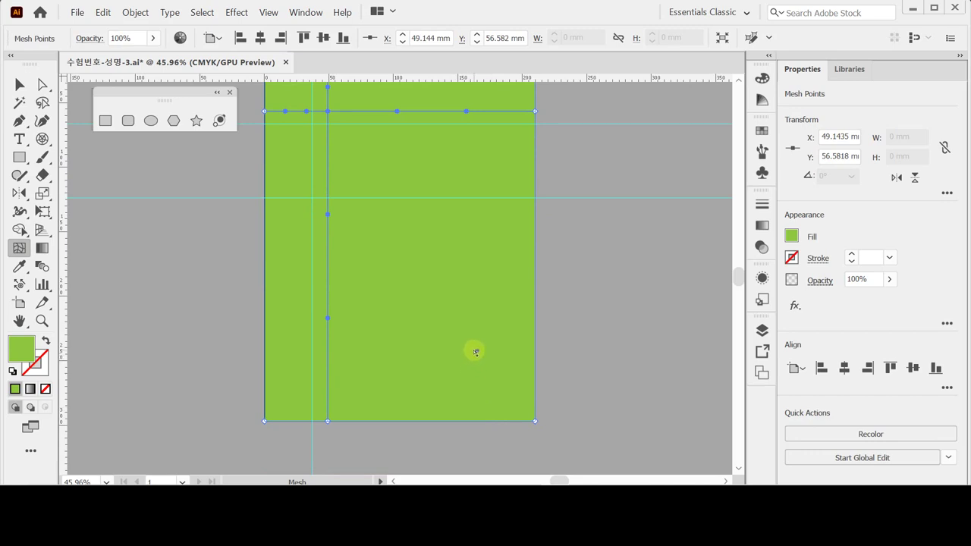
pyautogui.click(470, 345)
pyautogui.scroll(1, 497, 353)
pyautogui.scroll(1, 500, 355)
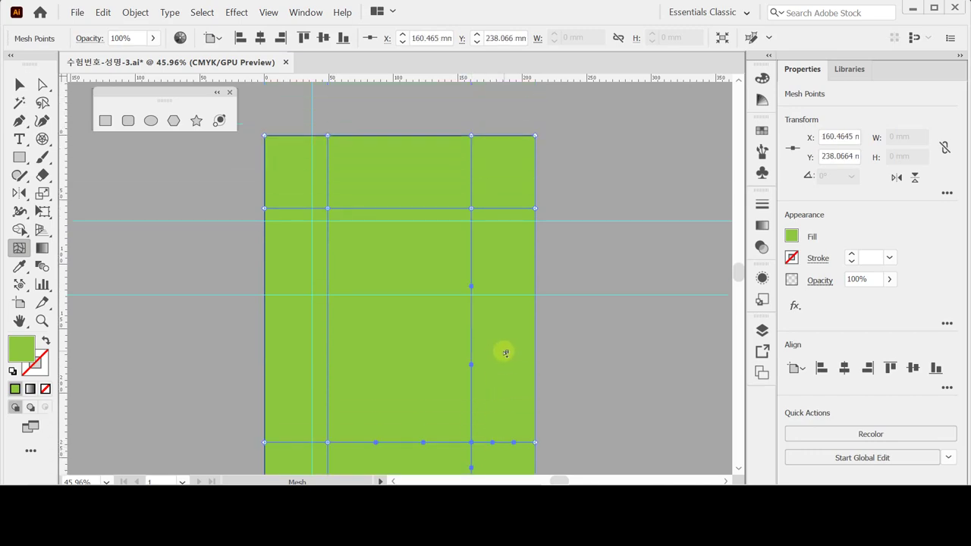
pyautogui.scroll(-1, 505, 319)
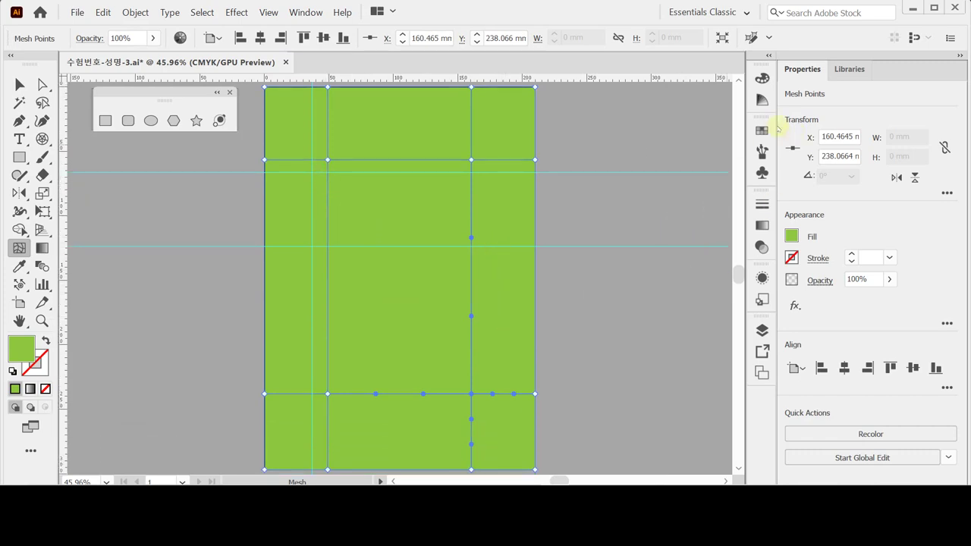
# - Recolor the lower-right mesh point to a light yellow-green with cyan at 20%
pyautogui.click(790, 238)
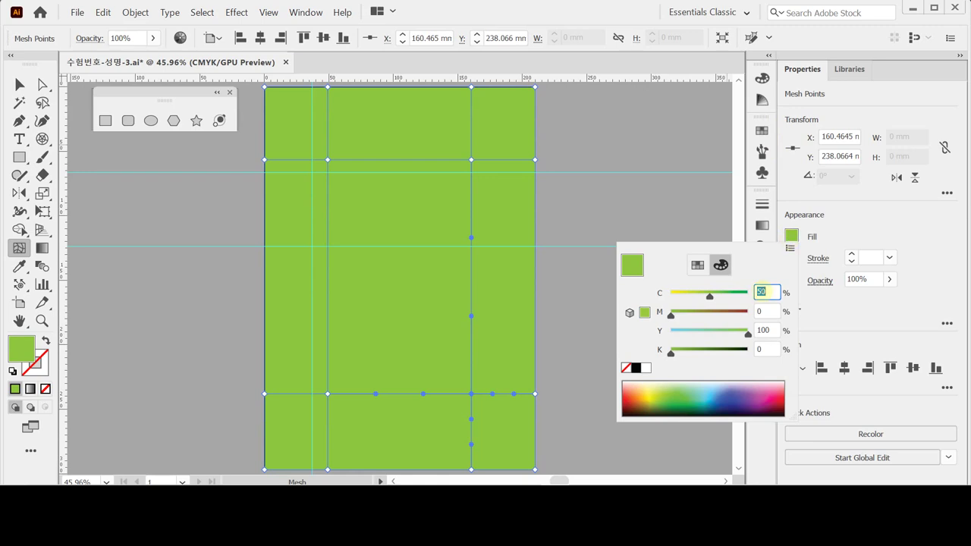
pyautogui.write('20')
pyautogui.press('Tab')
pyautogui.press('Tab')
pyautogui.click(802, 299)
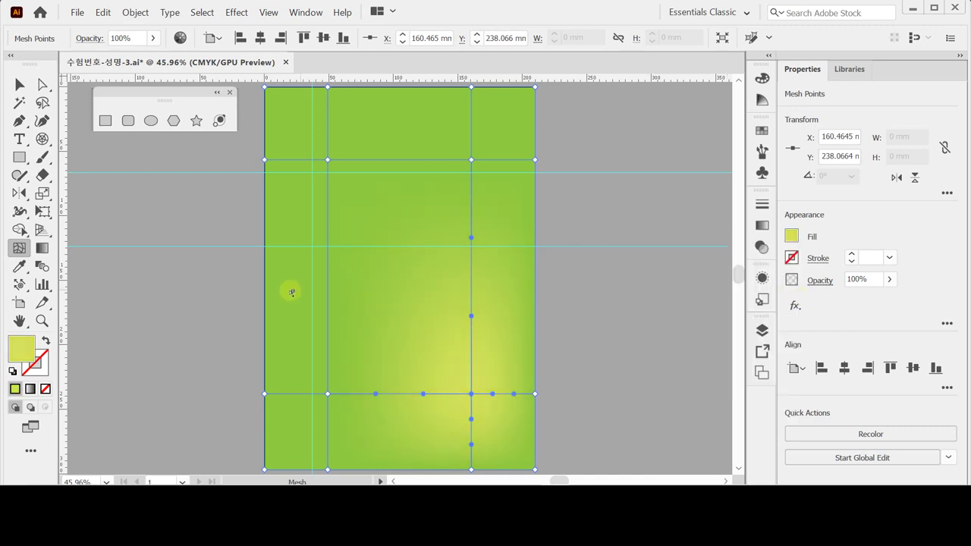
# - Recolor the upper-left mesh point to a pale mint with C 10, M 0, Y 10, K 0
pyautogui.click(328, 159)
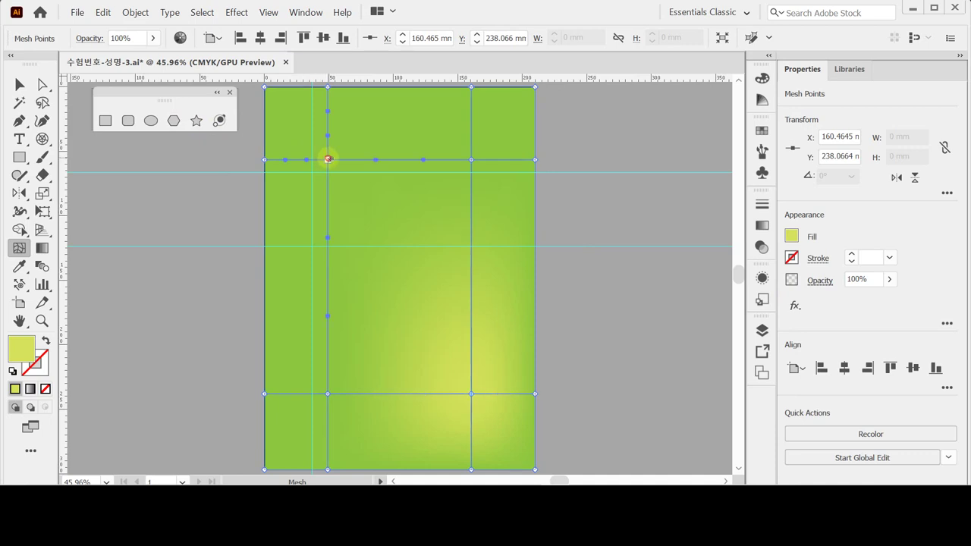
pyautogui.click(790, 237)
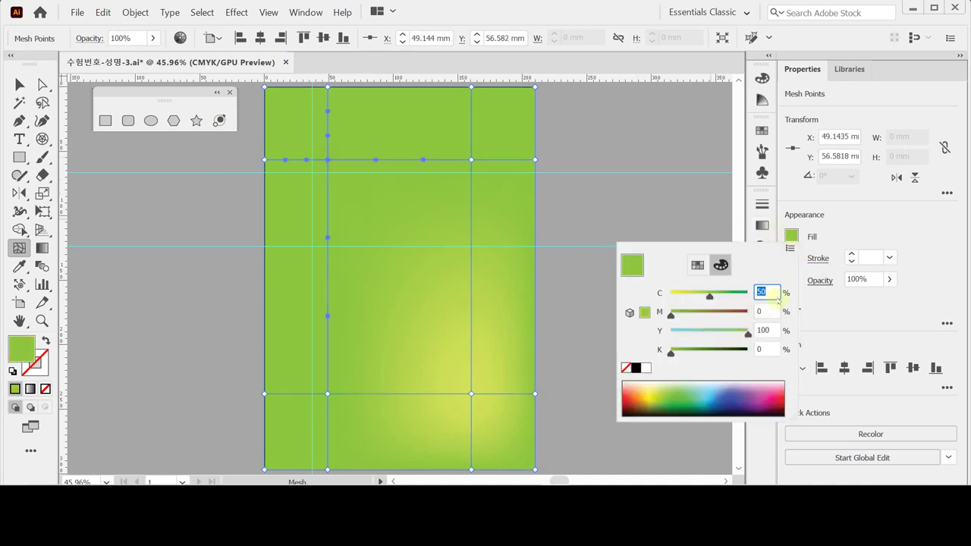
pyautogui.write('0')
pyautogui.press('Tab')
pyautogui.press('Tab')
pyautogui.write('0')
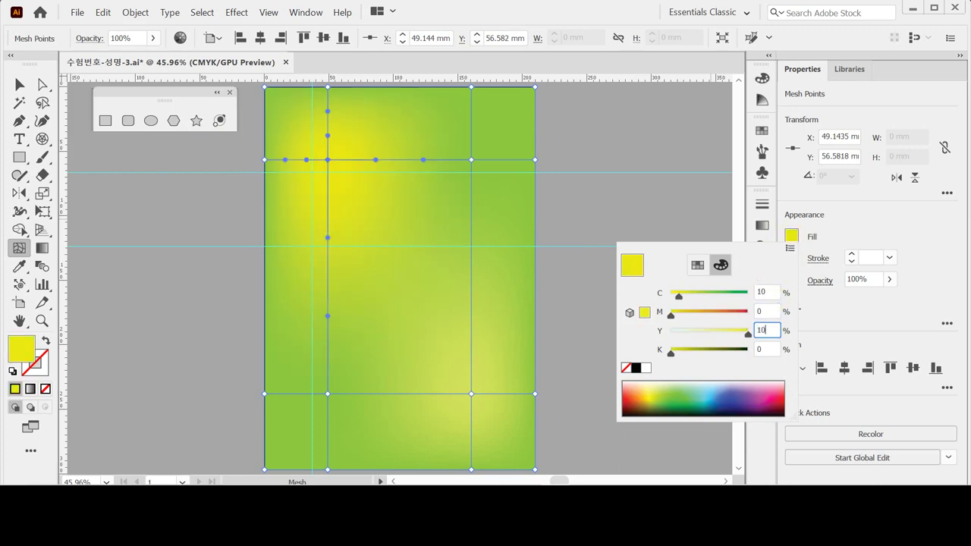
pyautogui.press('Return')
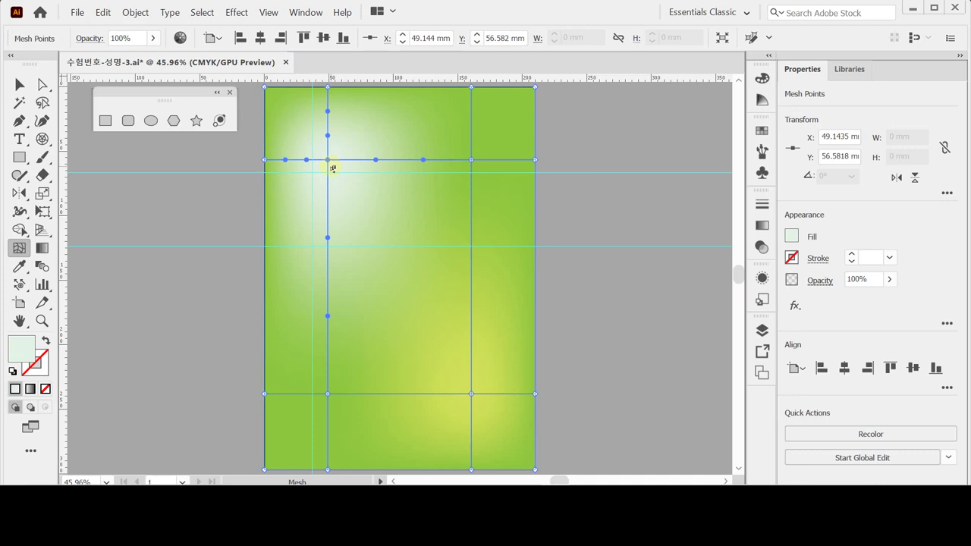
# - Bend the horizontal mesh line through the upper-left mesh point by swinging its right handle diagonally downward
pyautogui.click(378, 160)
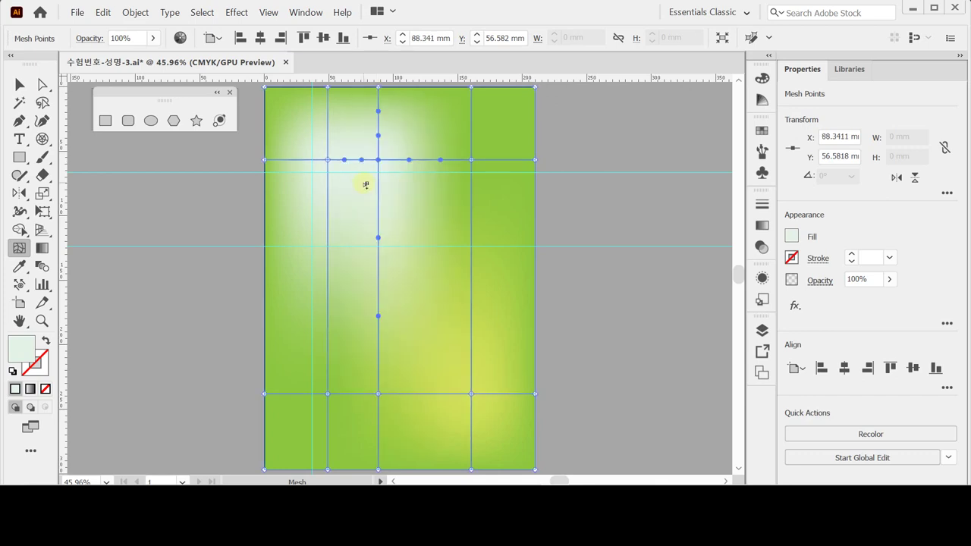
pyautogui.hotkey('ctrl', 'z')
pyautogui.moveTo(376, 160); pyautogui.dragTo(357, 197)
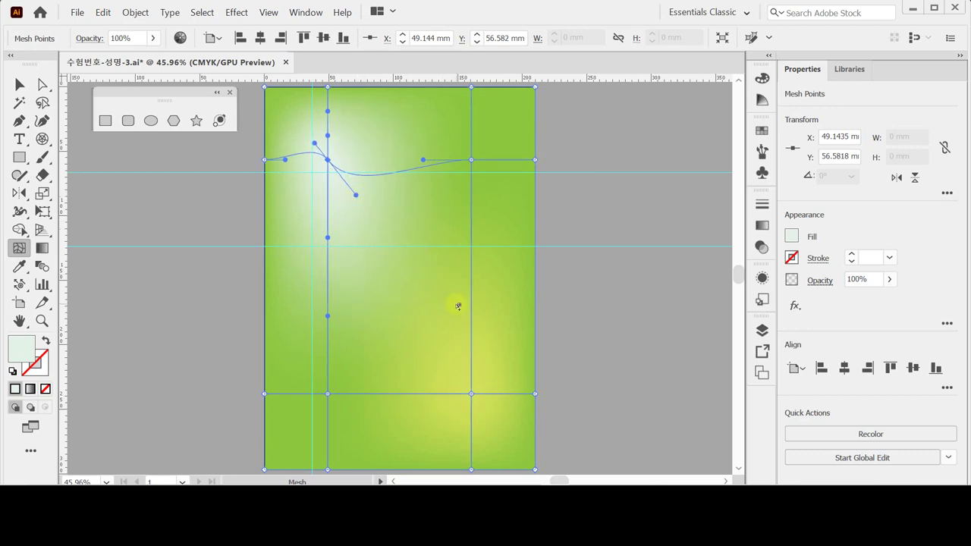
# - Curve the lower-right mesh point's horizontal line by raising its left handle, and save the document over the existing file
pyautogui.moveTo(482, 302); pyautogui.dragTo(391, 221)
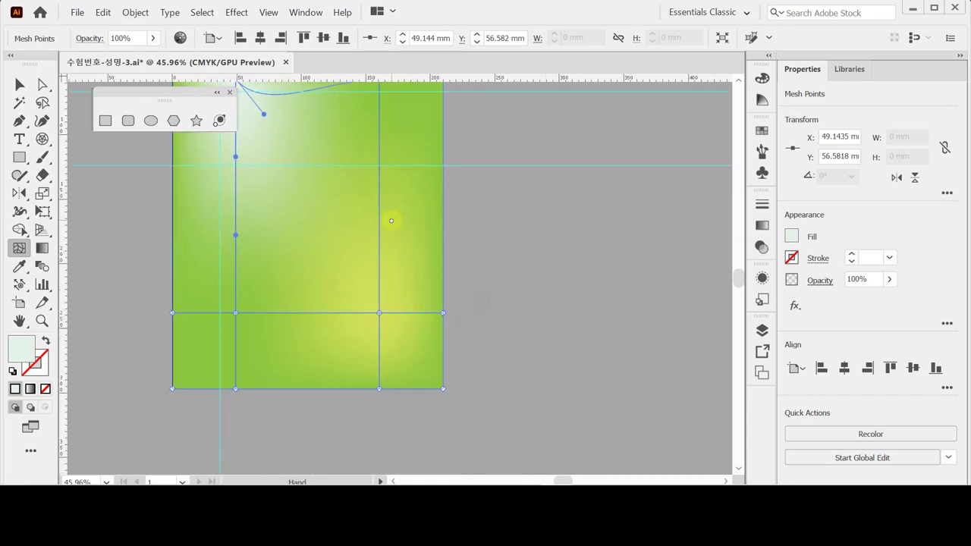
pyautogui.click(380, 313)
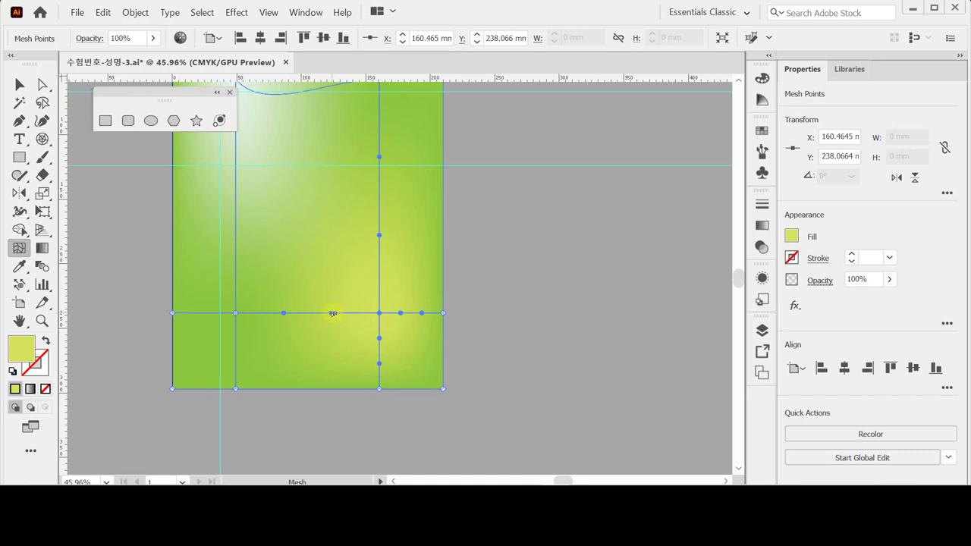
pyautogui.moveTo(331, 312); pyautogui.dragTo(334, 247)
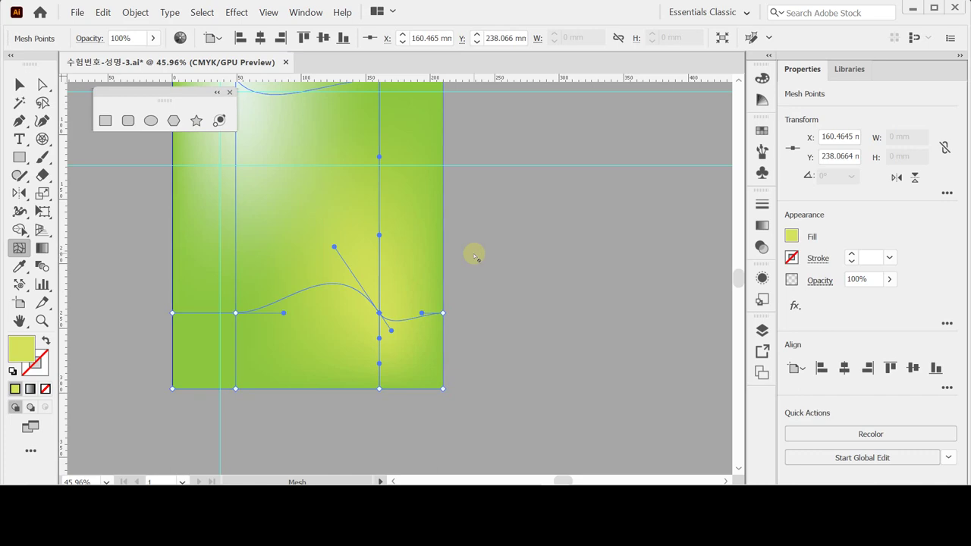
pyautogui.press('ctrl')
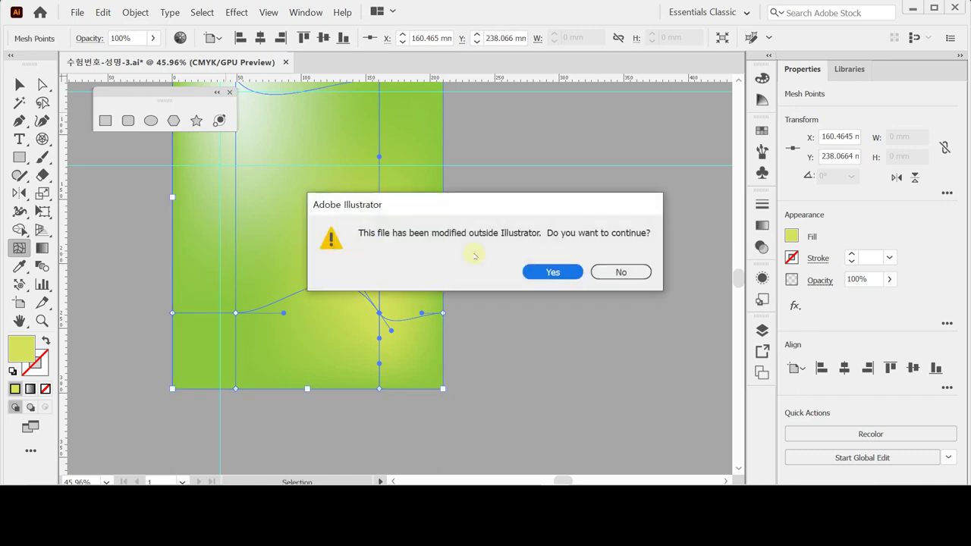
pyautogui.click(553, 271)
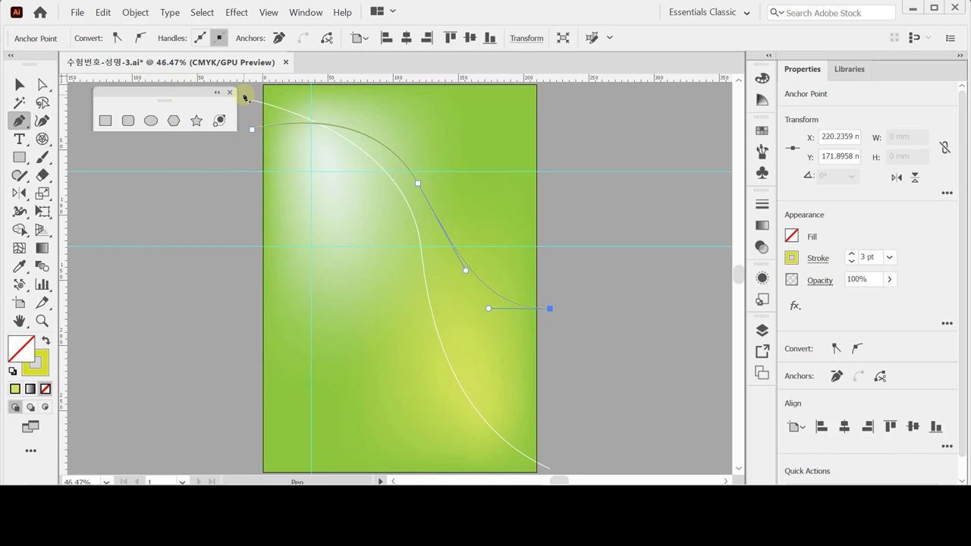
# - Select the yellow-green and white curved paths crossing the page and make a blend between them
pyautogui.press('ctrl')
pyautogui.click(19, 84)
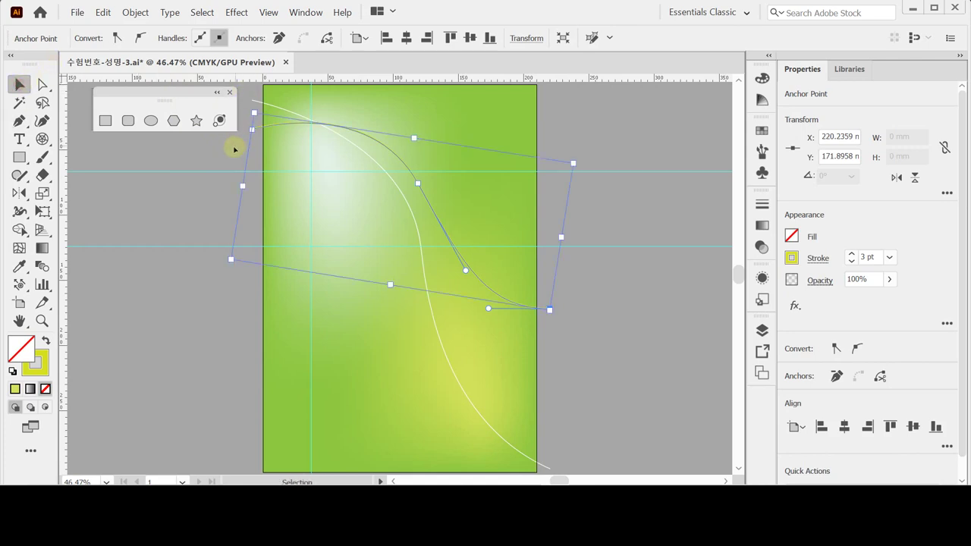
pyautogui.click(253, 99)
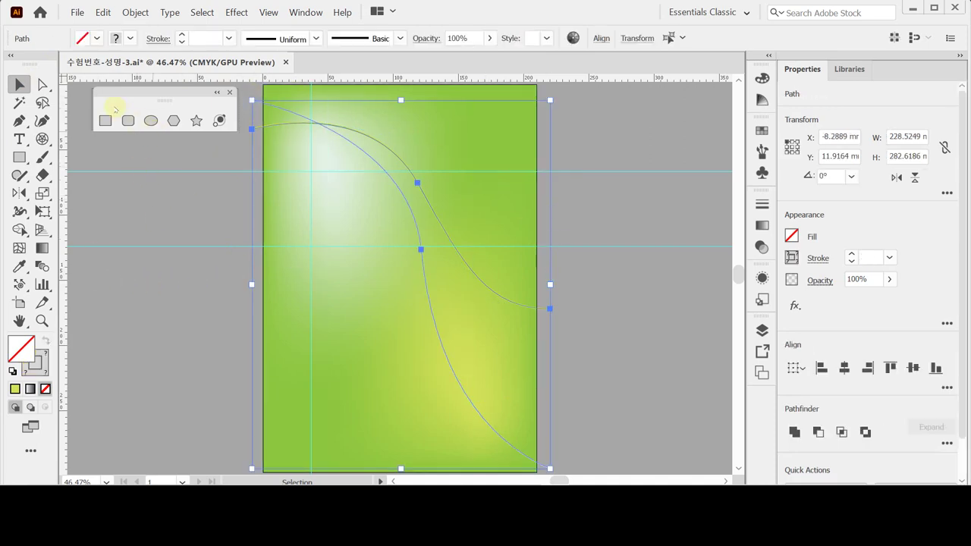
pyautogui.click(137, 13)
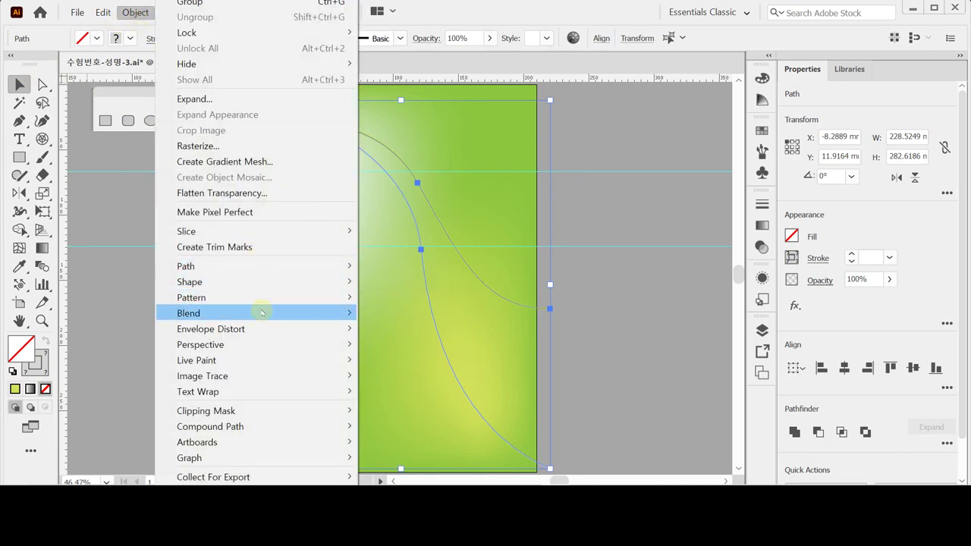
pyautogui.moveTo(262, 313)
pyautogui.click(379, 314)
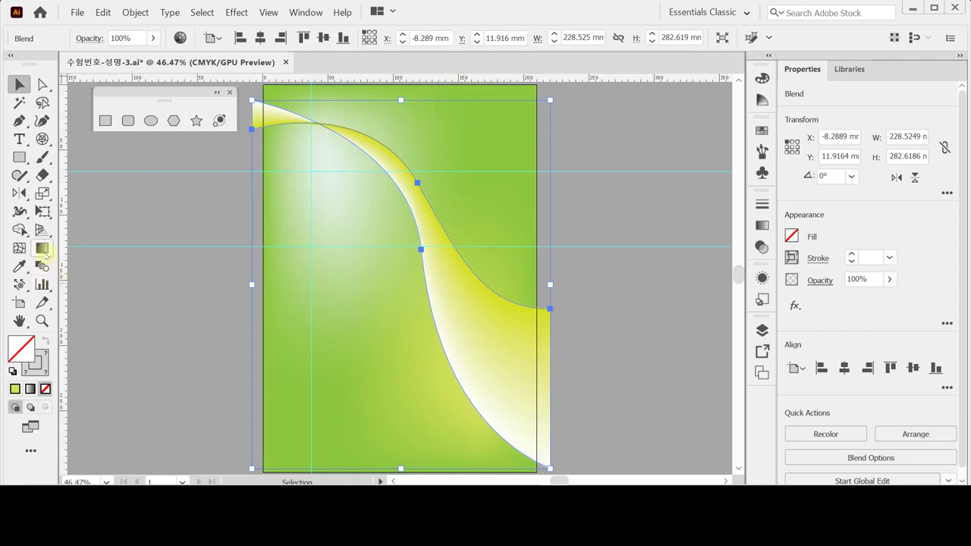
# - Set the spacing of the curve blend to Specified Steps with 15 steps
pyautogui.doubleClick(42, 267)
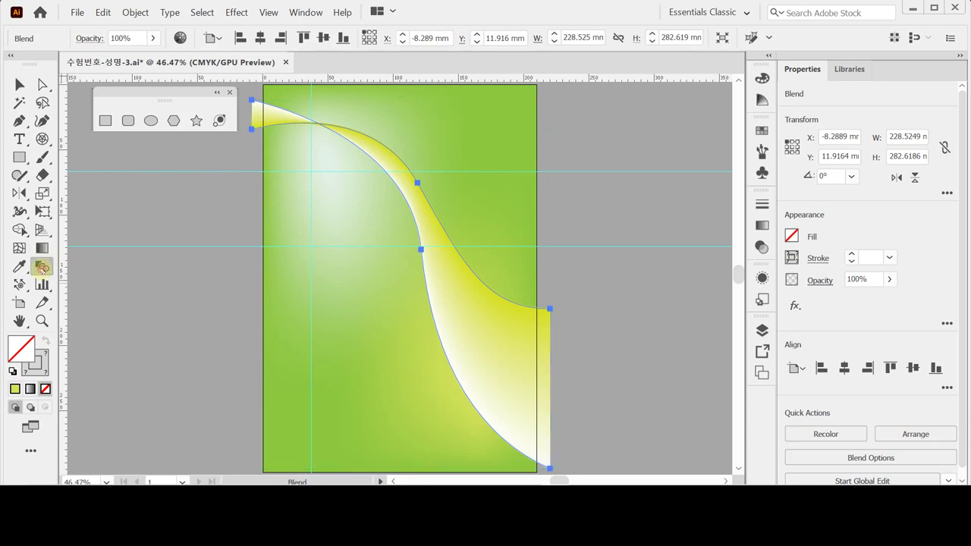
pyautogui.moveTo(467, 214); pyautogui.dragTo(166, 218)
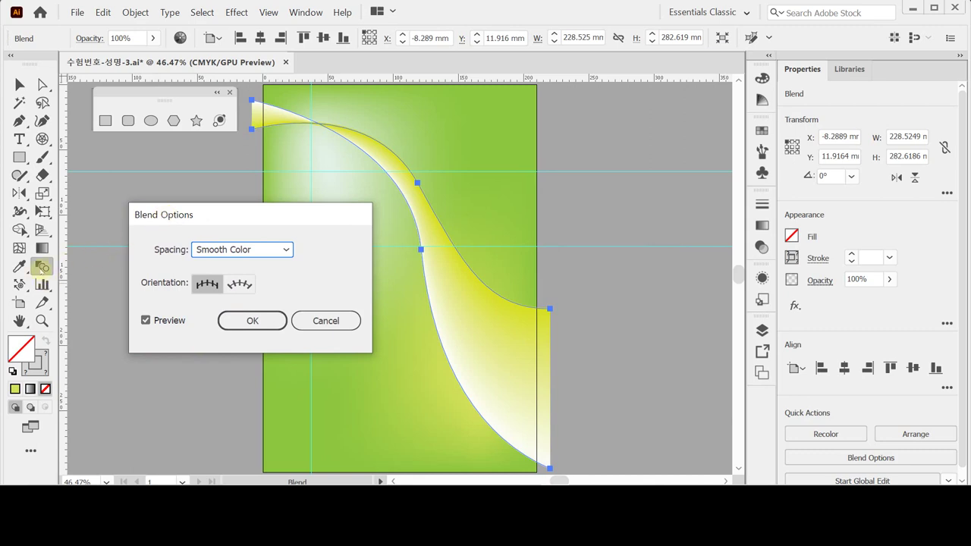
pyautogui.click(263, 252)
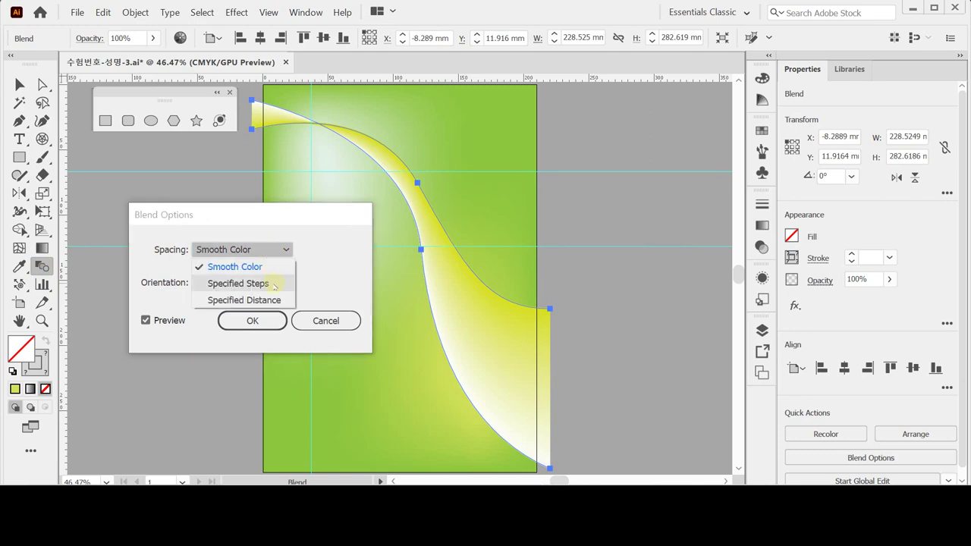
pyautogui.click(274, 284)
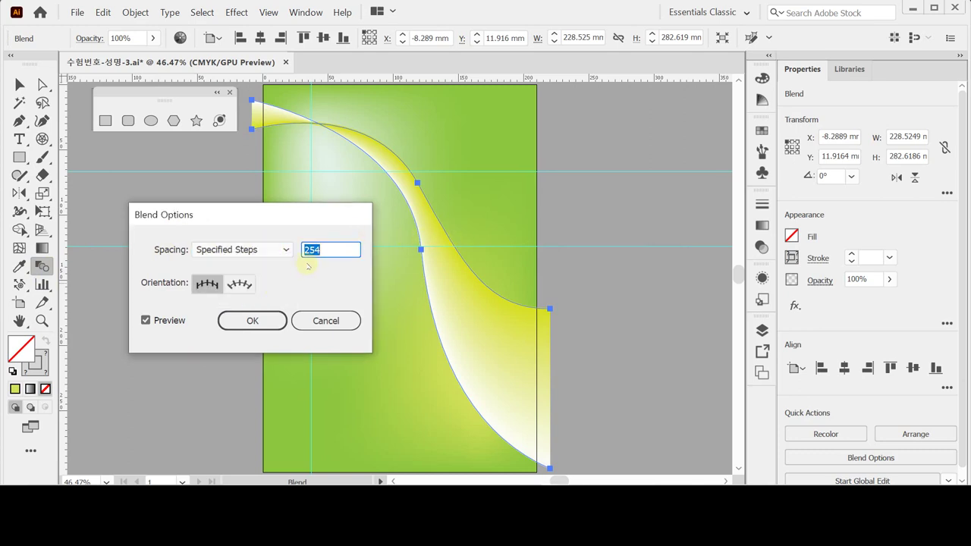
pyautogui.write('15')
pyautogui.press('Return')
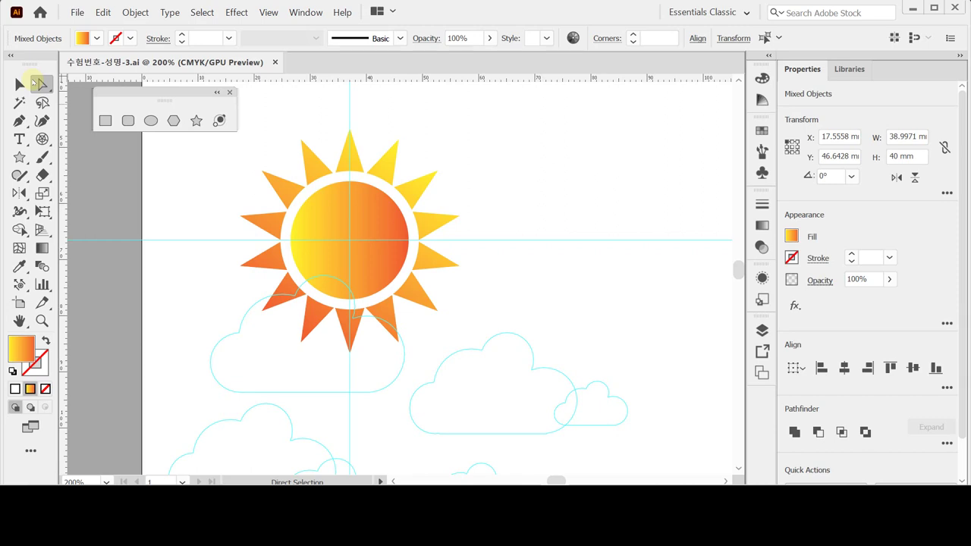
# - Convert the selected sun shapes to guides and define a 14-point star at their center with radii of 20 mm and 12 mm
pyautogui.hotkey('ctrl', '5')
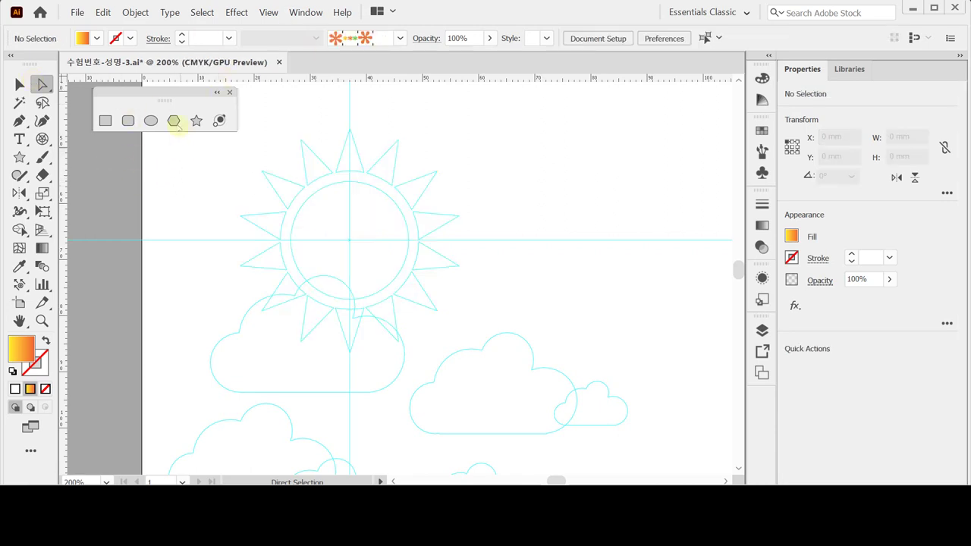
pyautogui.click(195, 123)
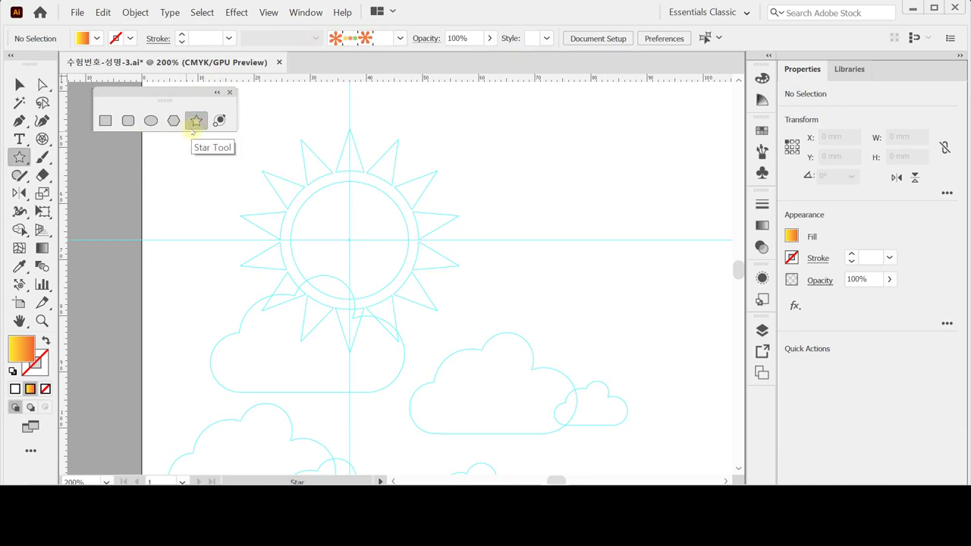
pyautogui.click(348, 240)
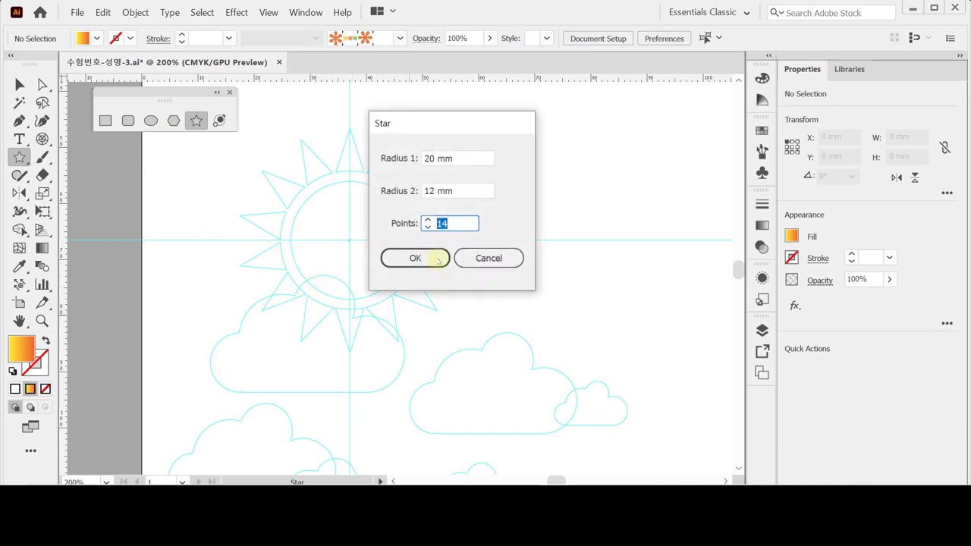
pyautogui.click(471, 157)
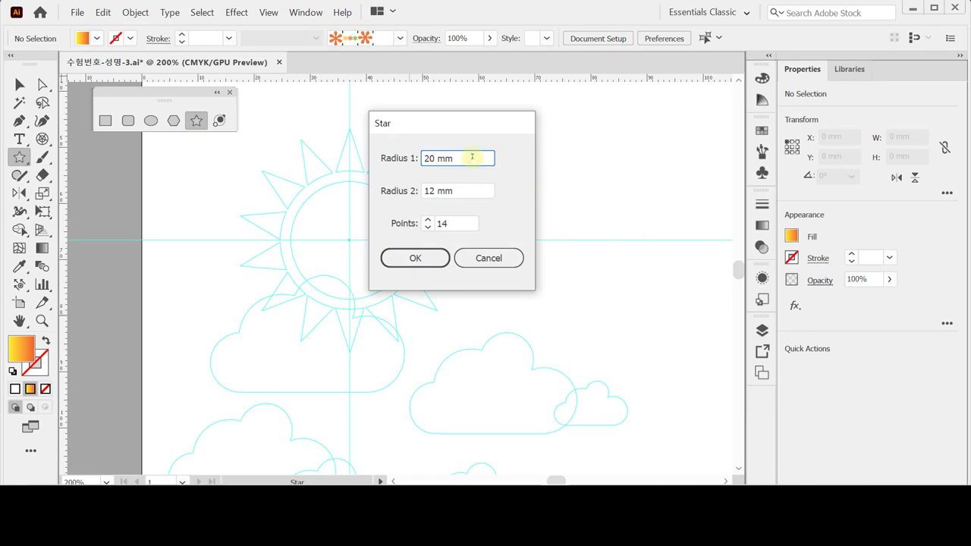
pyautogui.click(478, 191)
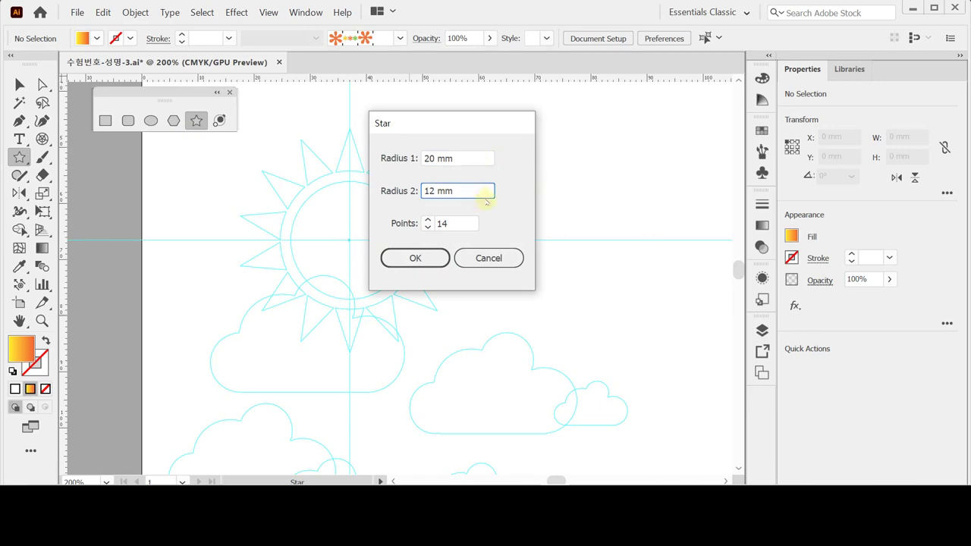
pyautogui.click(470, 223)
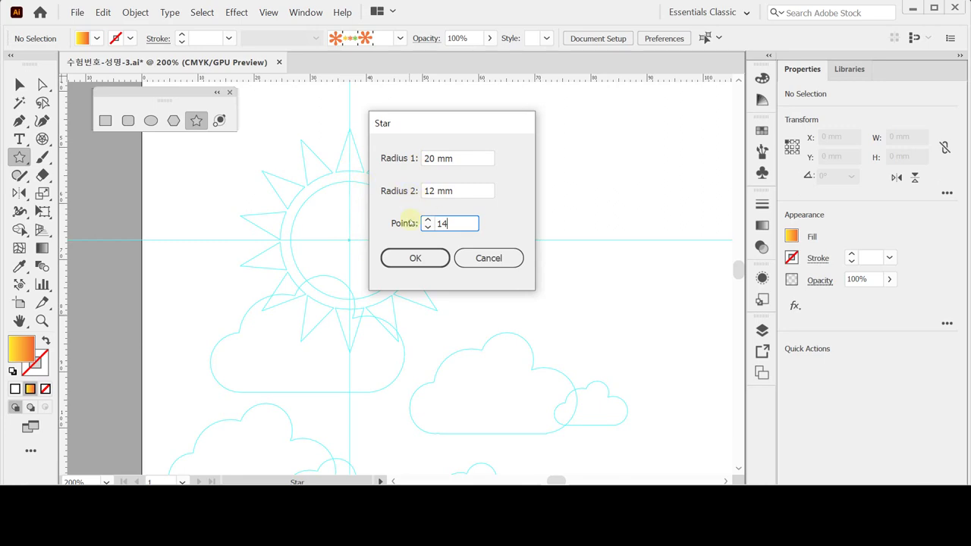
# - Create a 14-point star with radii of 20 mm and 12 mm on the sun outline, with the yellow-orange gradient fill and no stroke
pyautogui.click(423, 258)
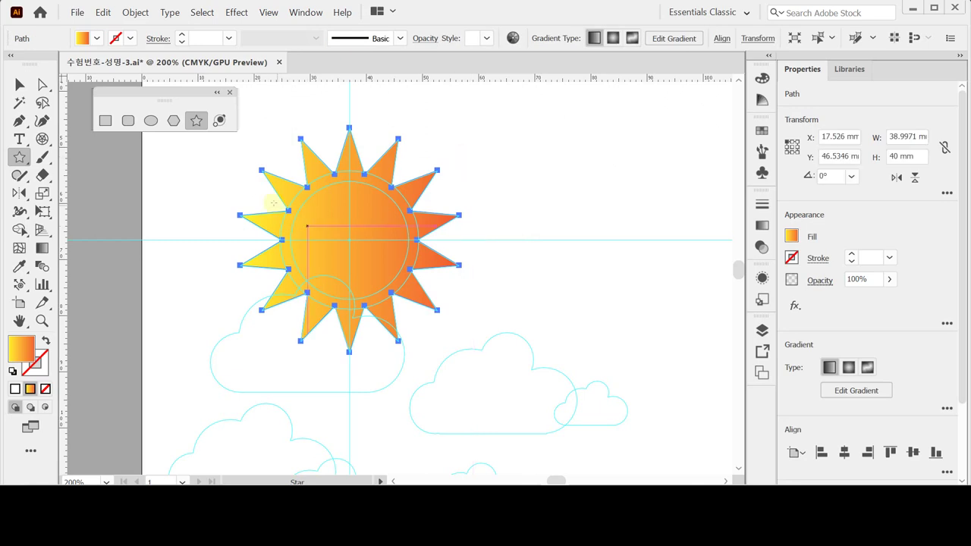
pyautogui.click(12, 371)
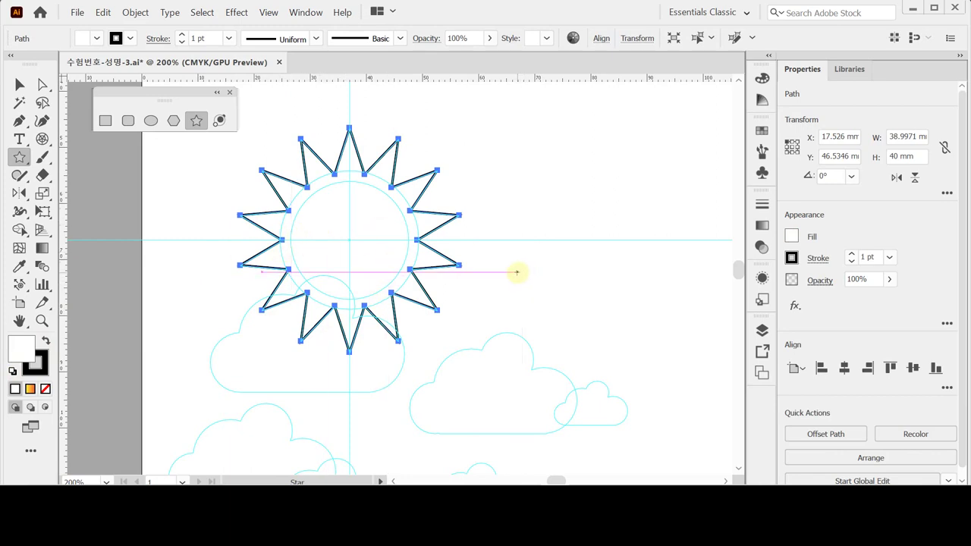
pyautogui.press('.')
pyautogui.press('/')
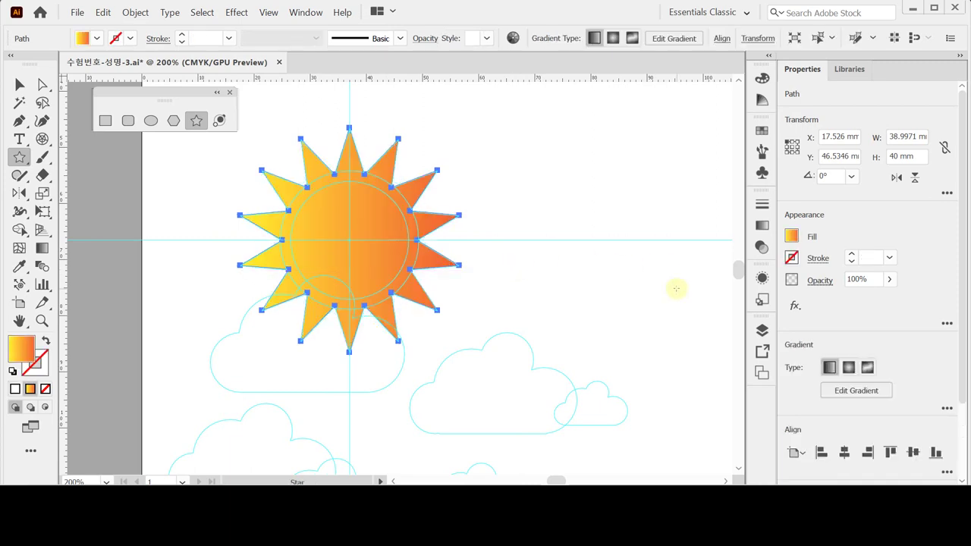
# - Check the CMYK values of both colour stops and the angle of the star's gradient
pyautogui.click(763, 224)
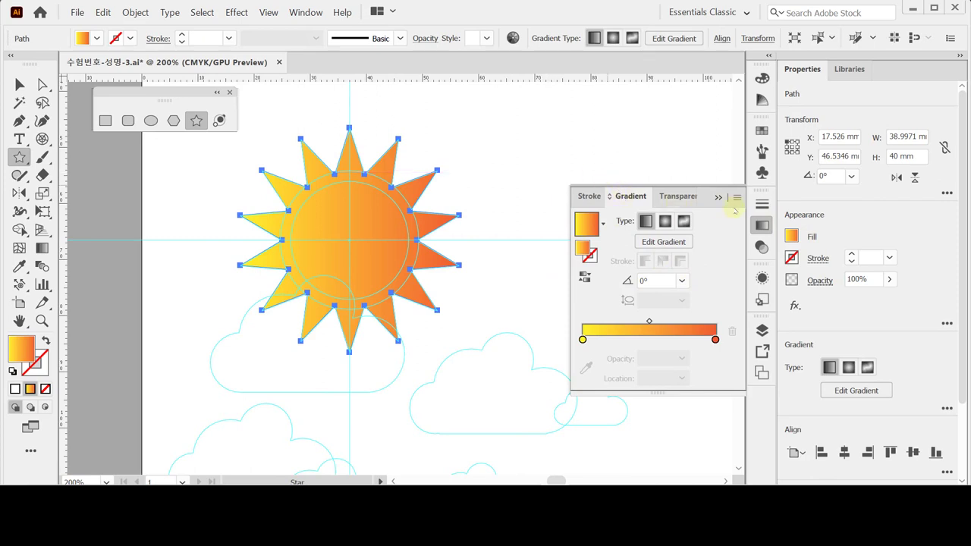
pyautogui.click(582, 339)
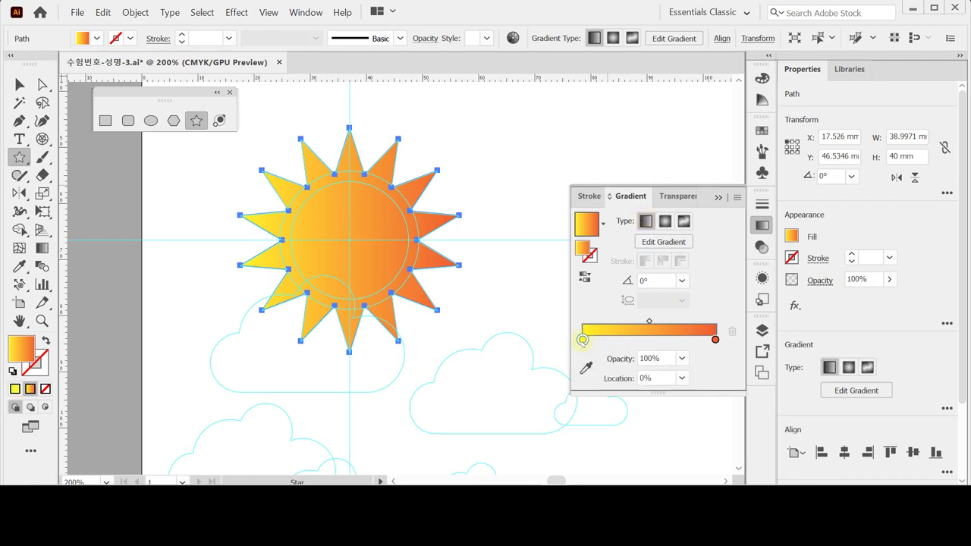
pyautogui.doubleClick(583, 340)
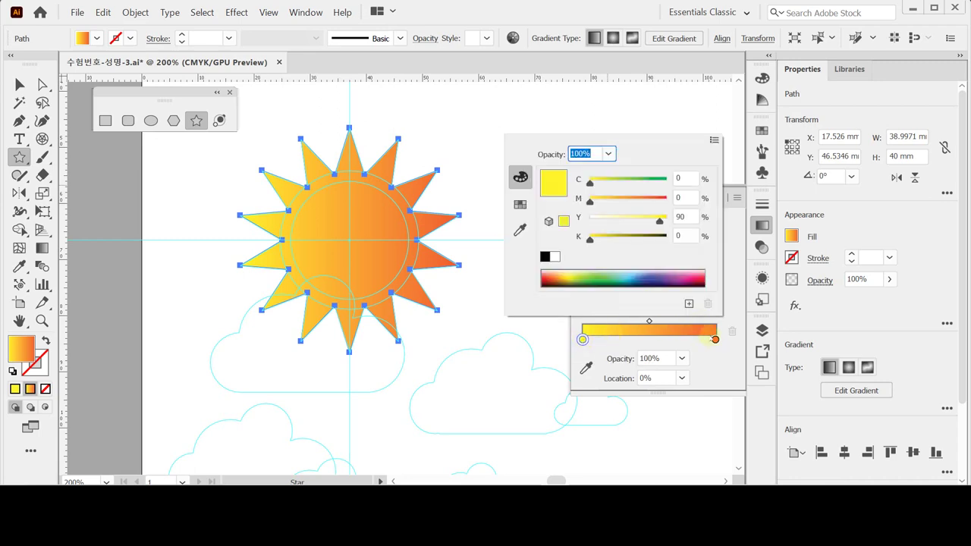
pyautogui.click(715, 340)
pyautogui.doubleClick(715, 339)
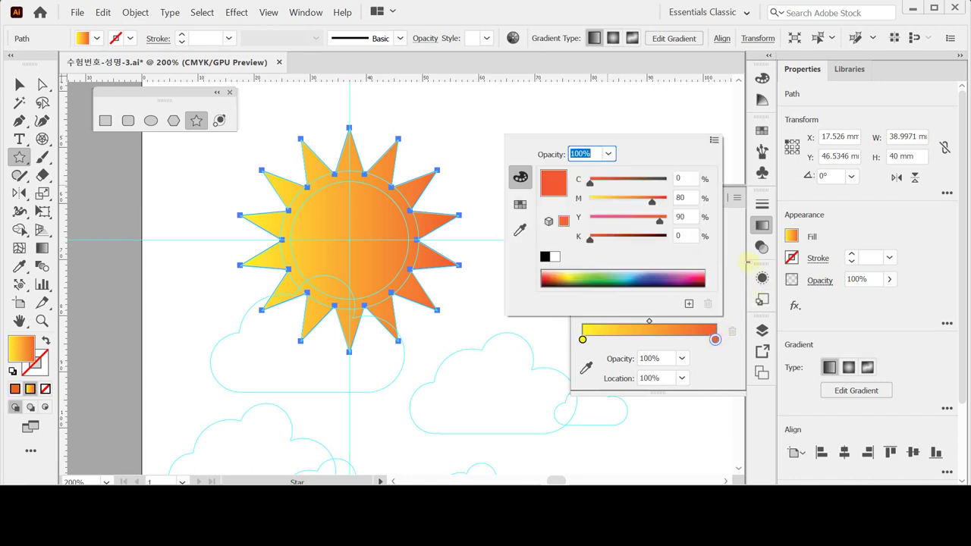
pyautogui.click(762, 226)
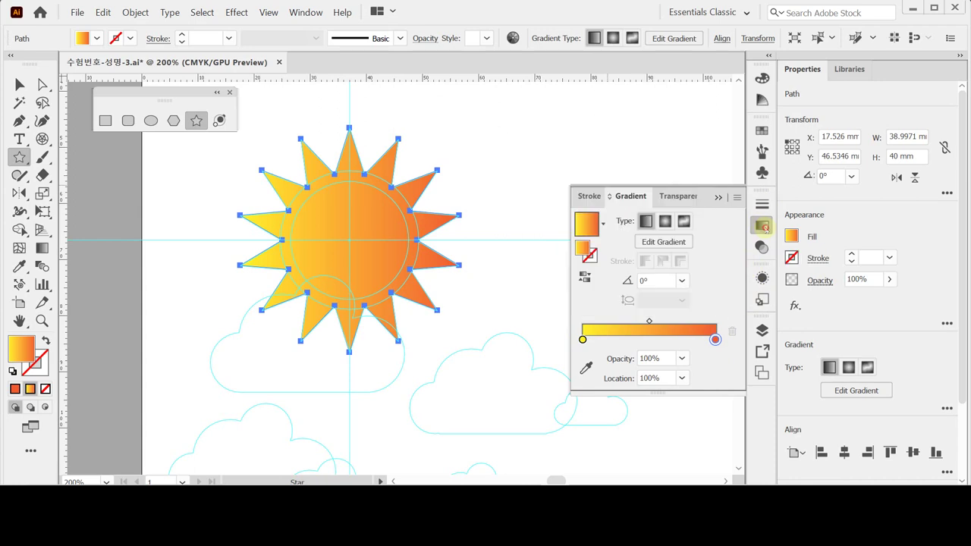
pyautogui.click(650, 280)
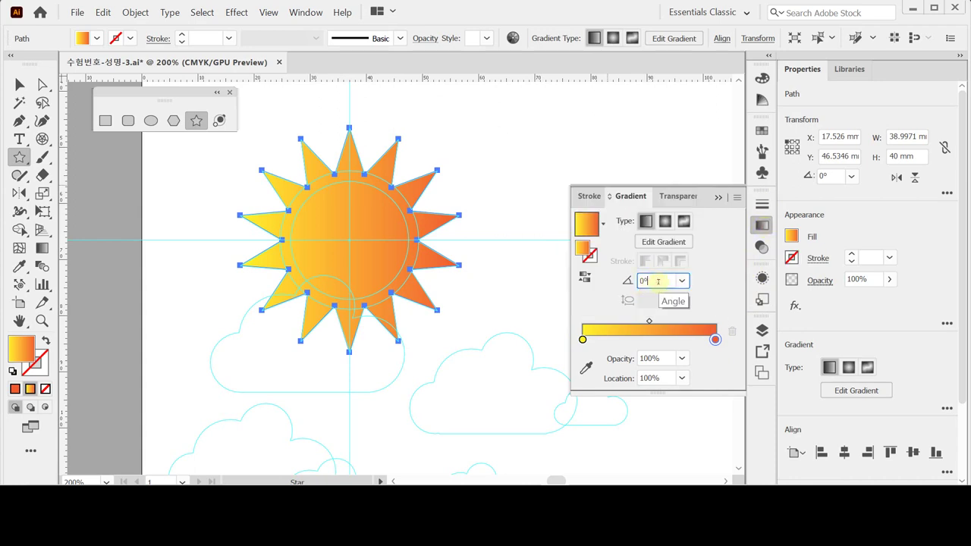
pyautogui.click(762, 226)
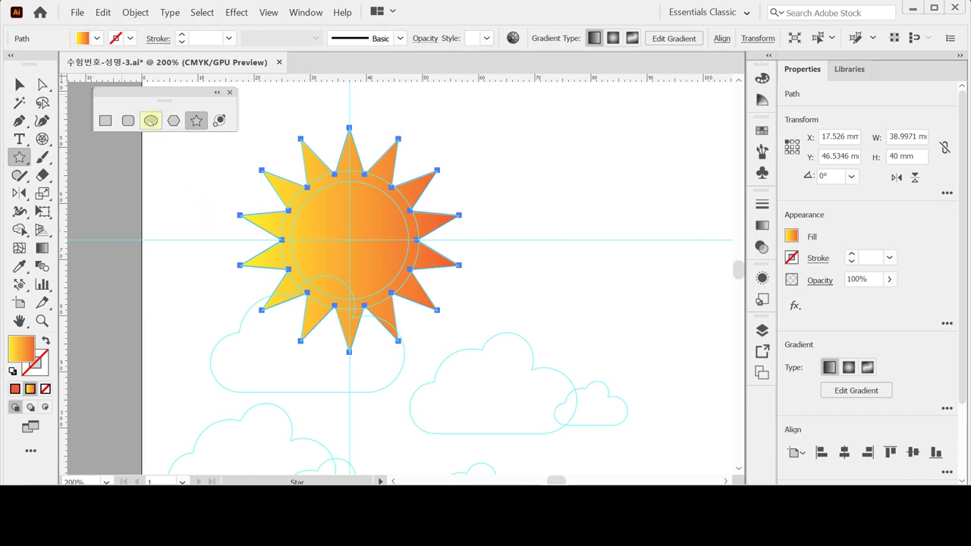
# - Draw a circle about 24.6 mm across from the star's centre and give it the default white fill and black 1 pt stroke
pyautogui.click(150, 120)
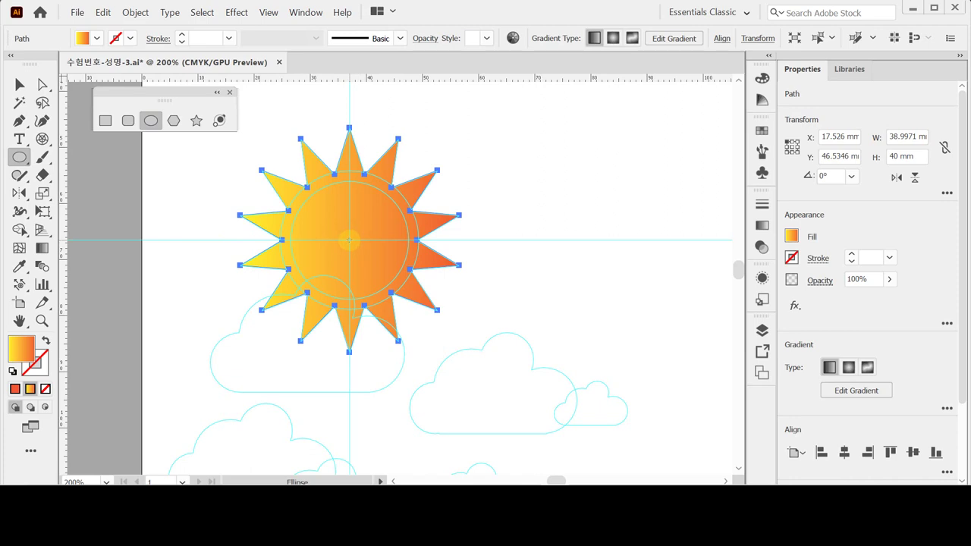
pyautogui.press('alt')
pyautogui.moveTo(349, 239); pyautogui.dragTo(418, 299)
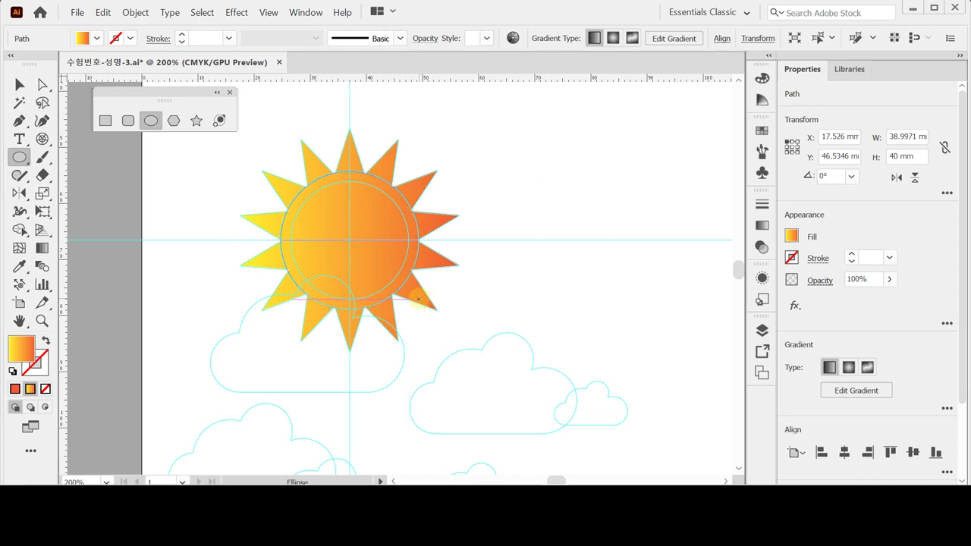
pyautogui.moveTo(418, 299); pyautogui.dragTo(418, 299)
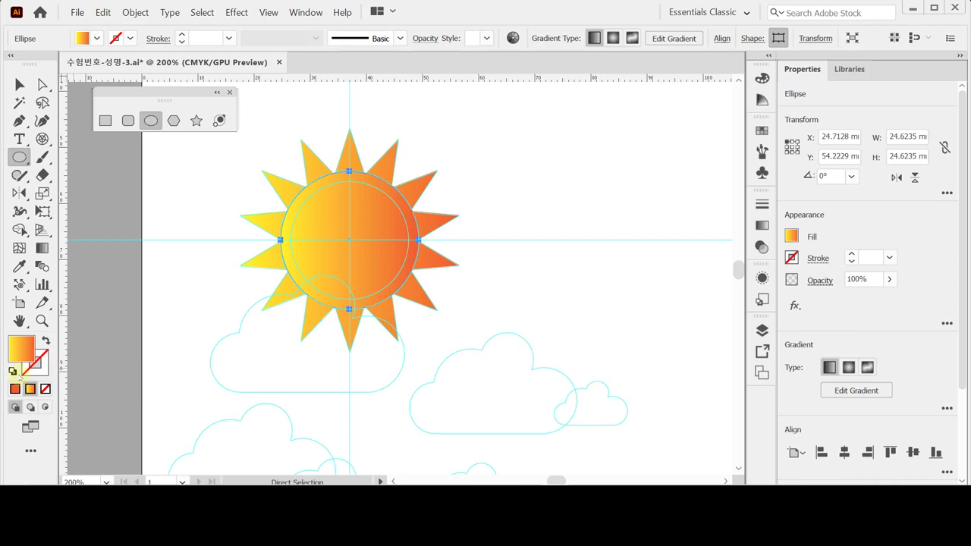
pyautogui.click(13, 372)
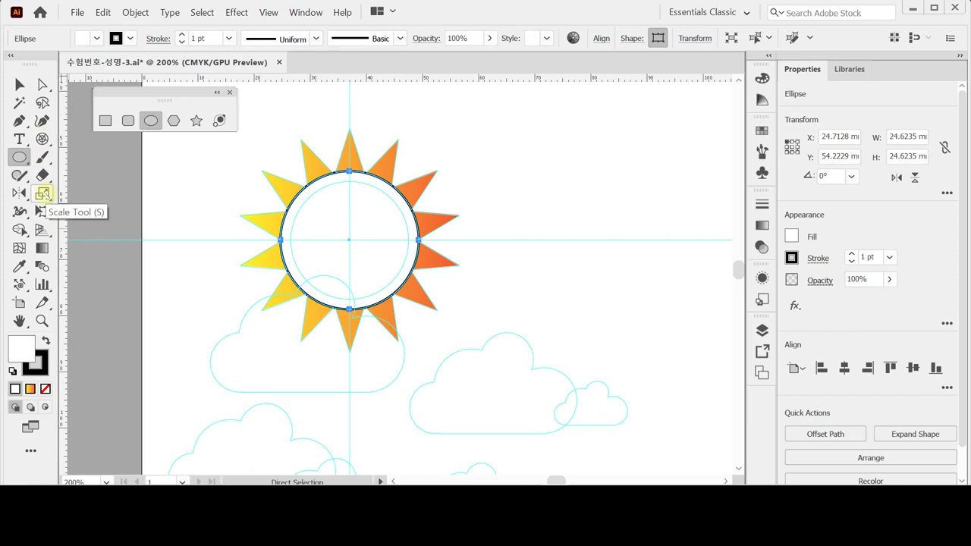
# - Make a concentric copy of the circle scaled uniformly to 85%
pyautogui.doubleClick(43, 193)
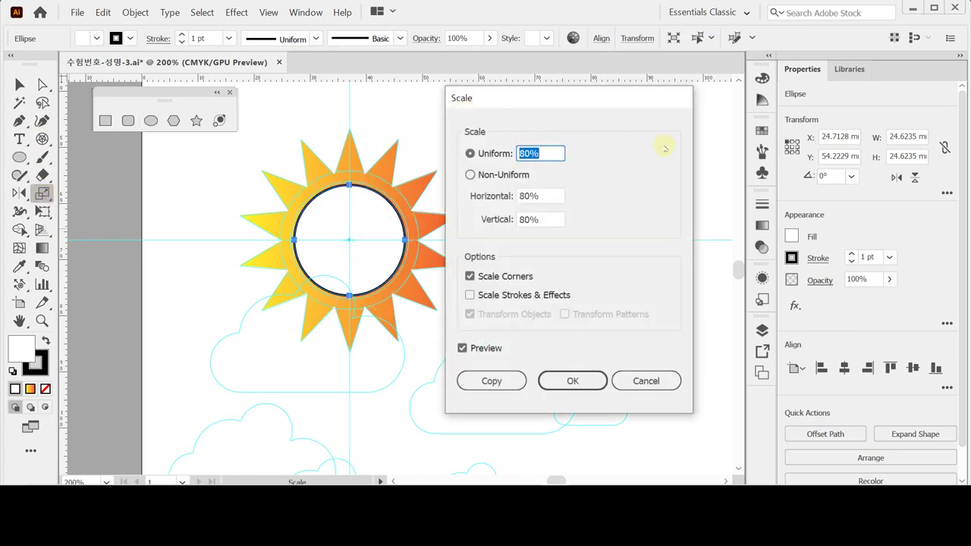
pyautogui.write('85')
pyautogui.click(492, 380)
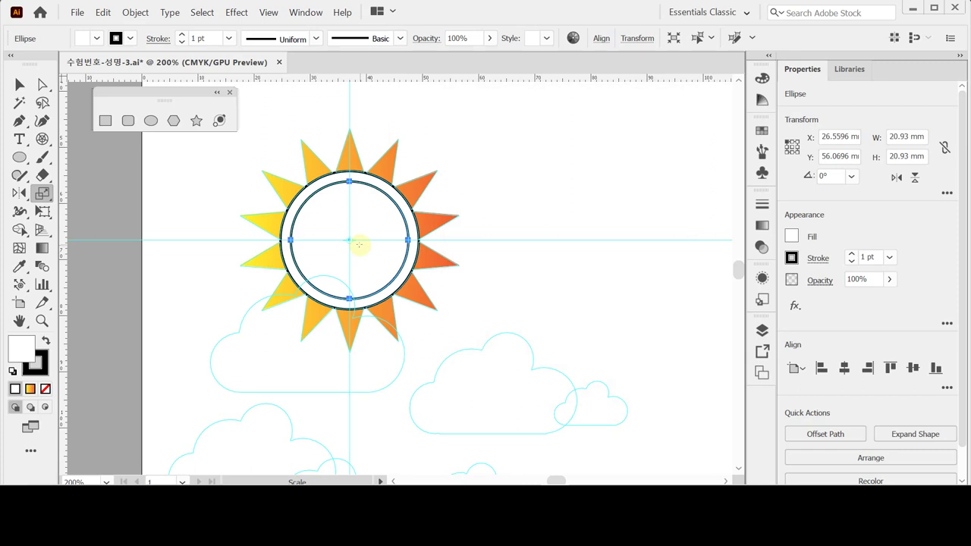
# - Subtract the larger circle from the star with Minus Front, leaving separate sun rays around the inner circle
pyautogui.press('ctrl')
pyautogui.click(19, 84)
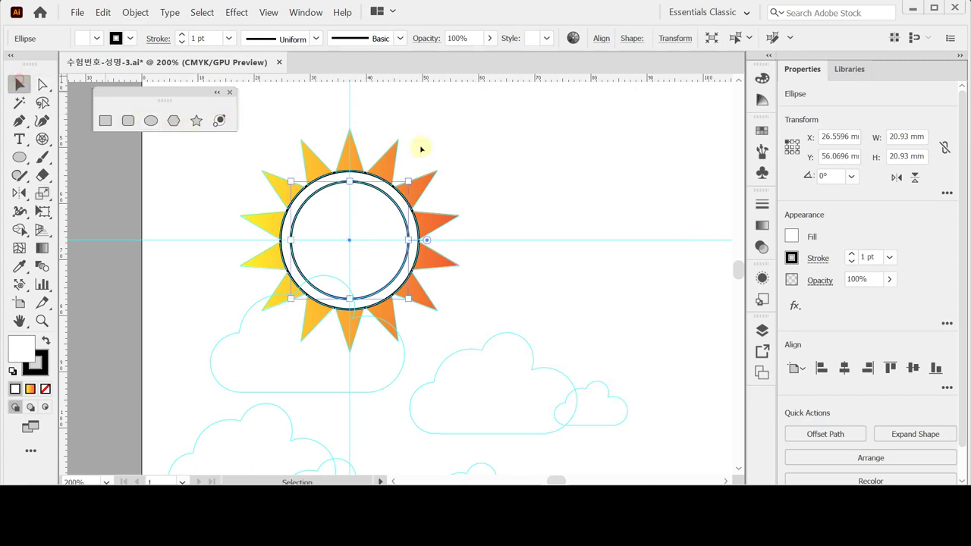
pyautogui.keyDown('shift'); pyautogui.click(354, 179); pyautogui.keyUp('shift')
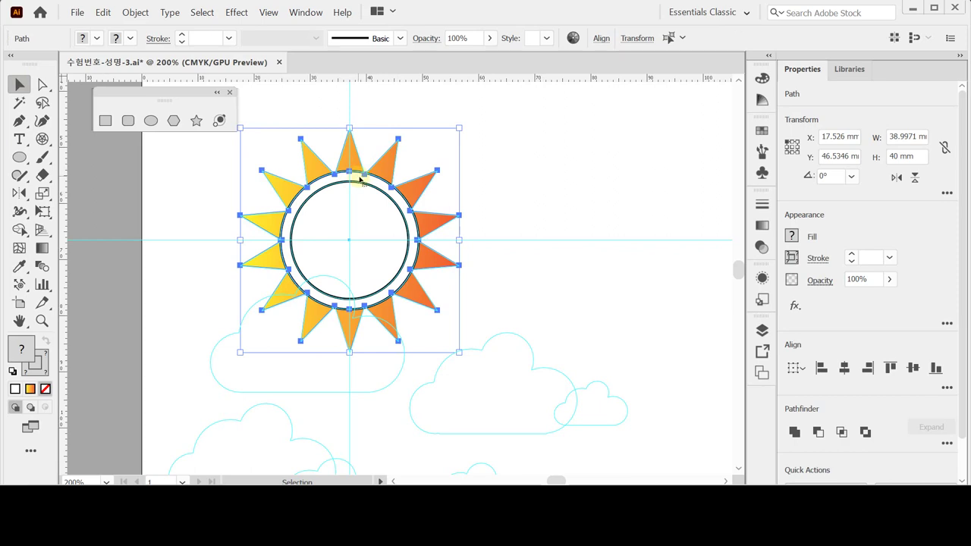
pyautogui.click(818, 432)
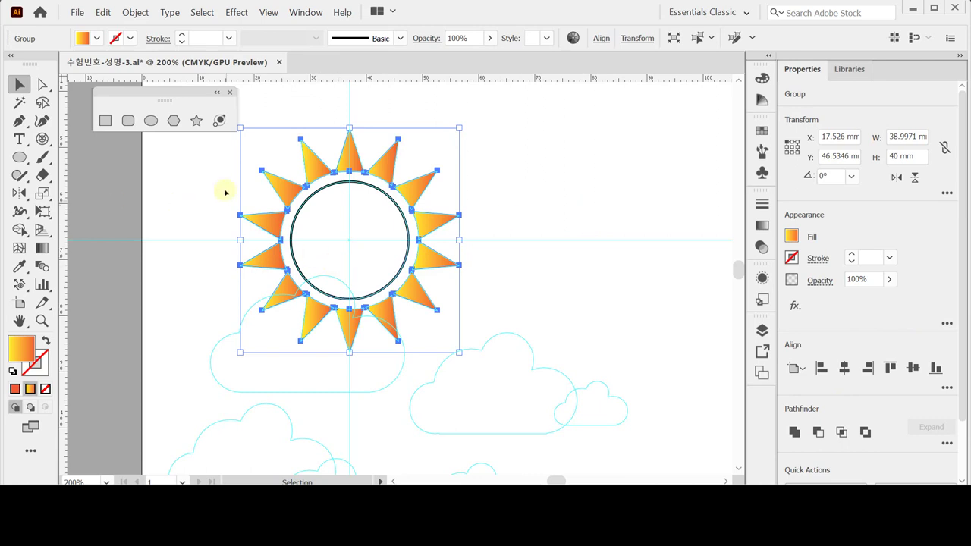
# - Run one continuous gradient diagonally across all the rays, from yellow at the upper right to orange-red at the lower left
pyautogui.click(42, 248)
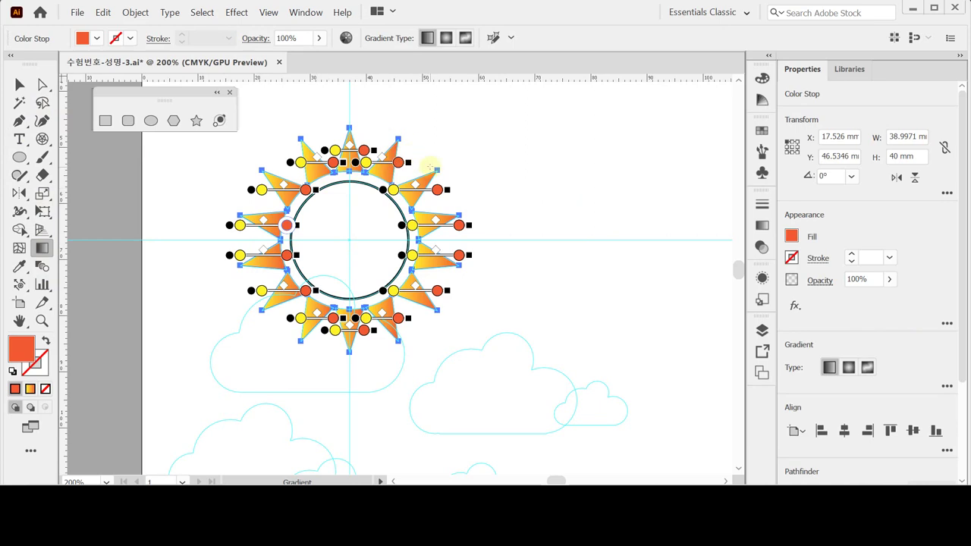
pyautogui.moveTo(437, 153)
pyautogui.mouseDown()
pyautogui.moveTo(336, 249)
pyautogui.moveTo(281, 336)
pyautogui.mouseUp()
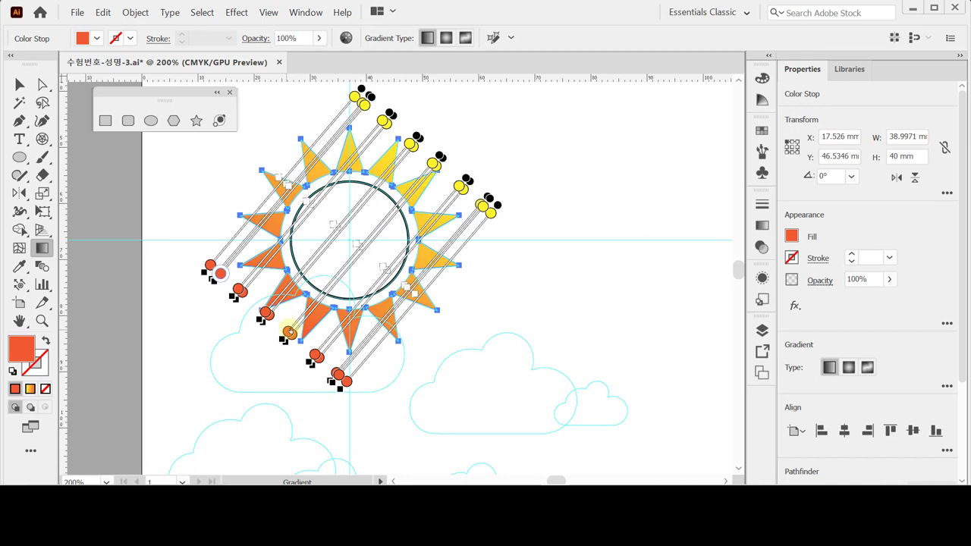
pyautogui.keyDown('ctrl'); pyautogui.click(543, 177); pyautogui.keyUp('ctrl')
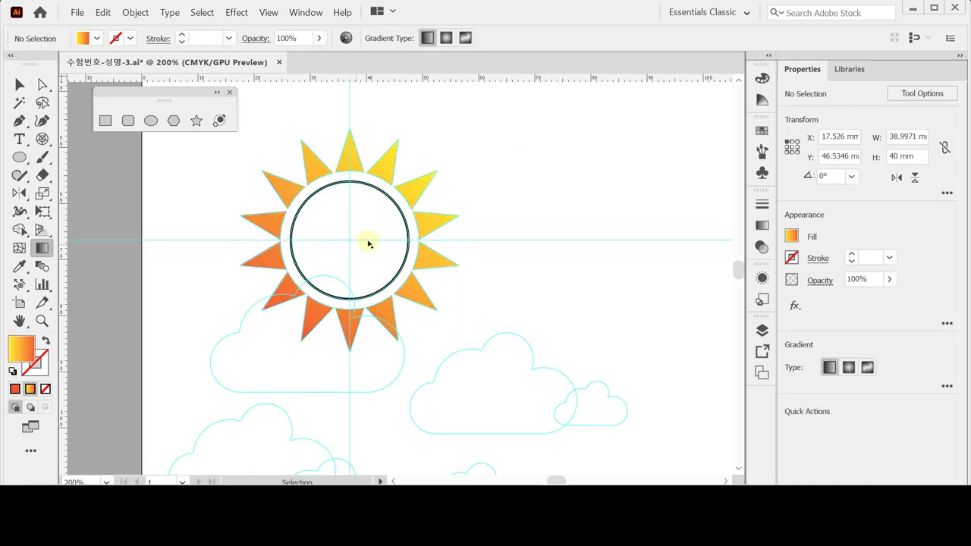
# - Copy the rays' gradient fill onto the inner circle with the Eyedropper, deselect it and save the document
pyautogui.keyDown('ctrl'); pyautogui.click(406, 225); pyautogui.keyUp('ctrl')
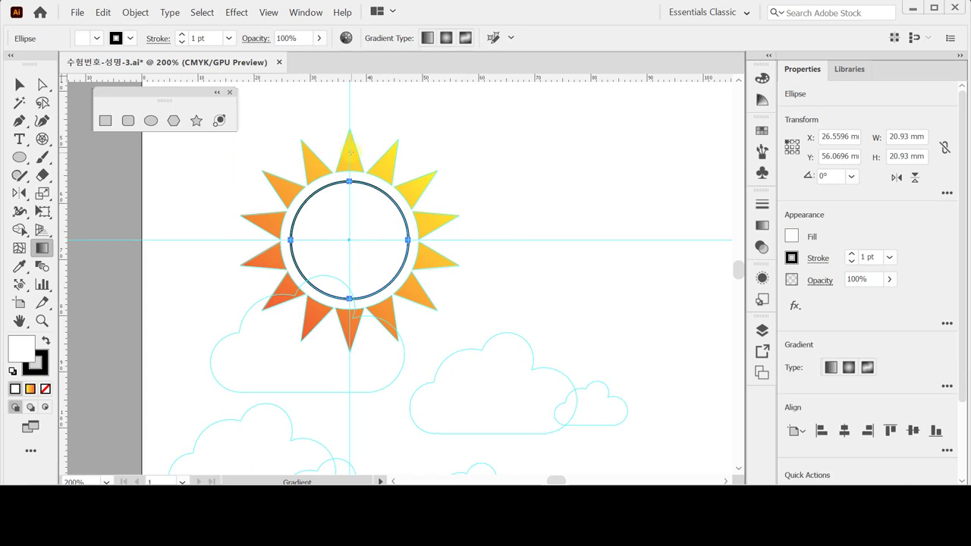
pyautogui.press('i')
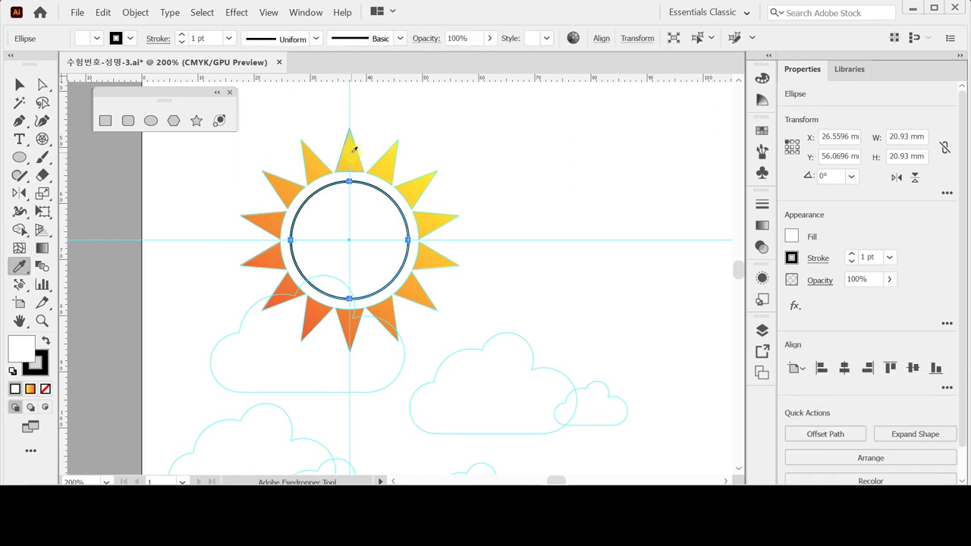
pyautogui.click(350, 150)
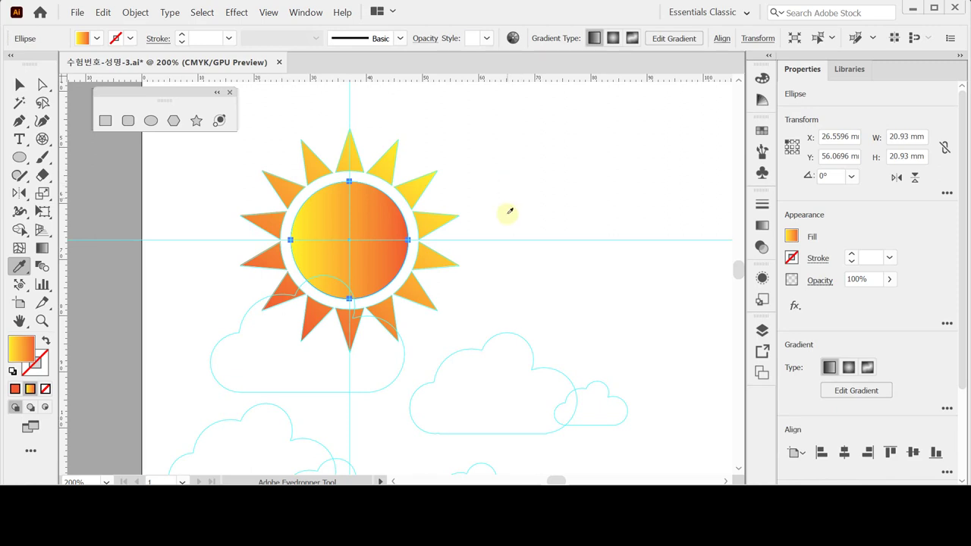
pyautogui.press('ctrl')
pyautogui.keyDown('ctrl'); pyautogui.click(537, 246); pyautogui.keyUp('ctrl')
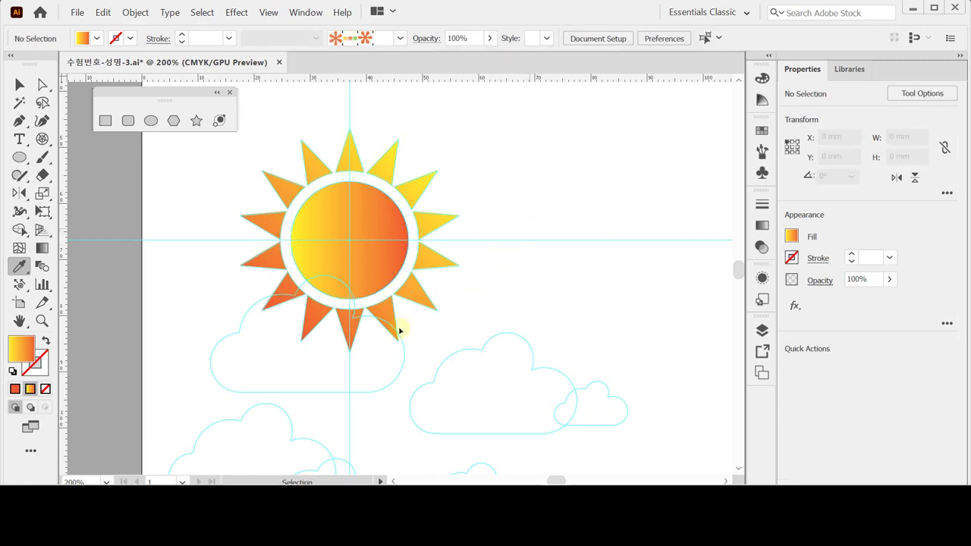
pyautogui.hotkey('ctrl', 's')
# - Draw a circle about 10.7 mm across on the left lobe of the cloud below the sun, using the default fill and stroke
pyautogui.keyDown('ctrl'); pyautogui.click(361, 335); pyautogui.keyUp('ctrl')
pyautogui.moveTo(409, 254); pyautogui.dragTo(422, 228)
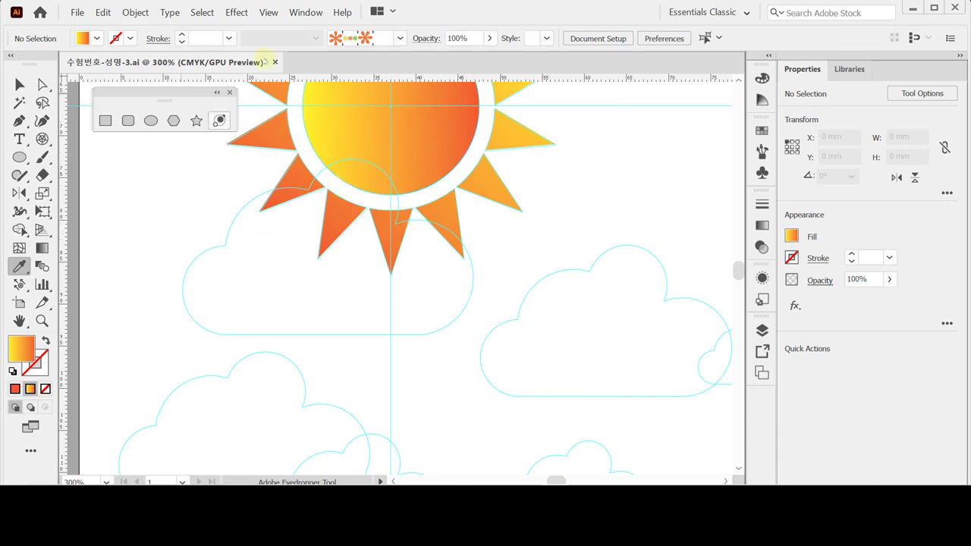
pyautogui.click(150, 121)
pyautogui.click(12, 371)
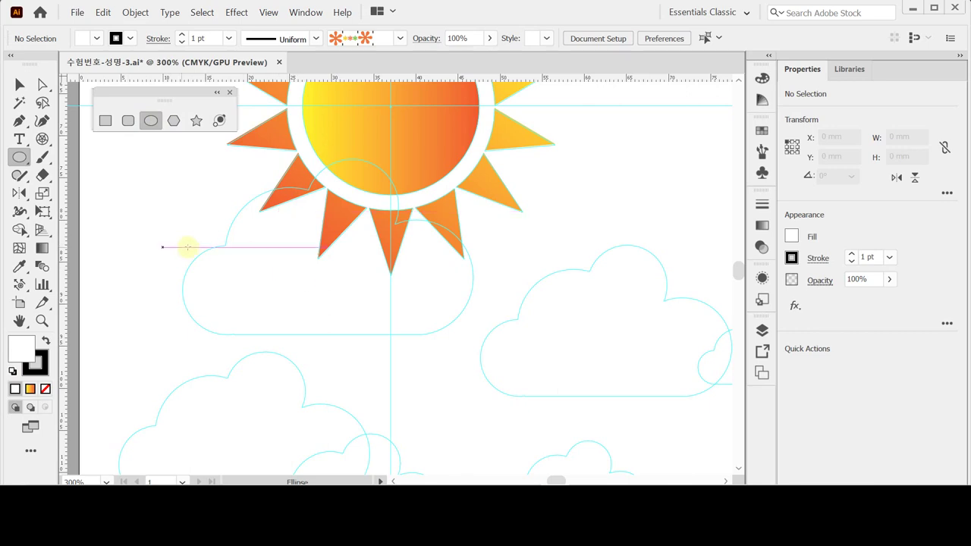
pyautogui.moveTo(180, 251); pyautogui.dragTo(268, 334)
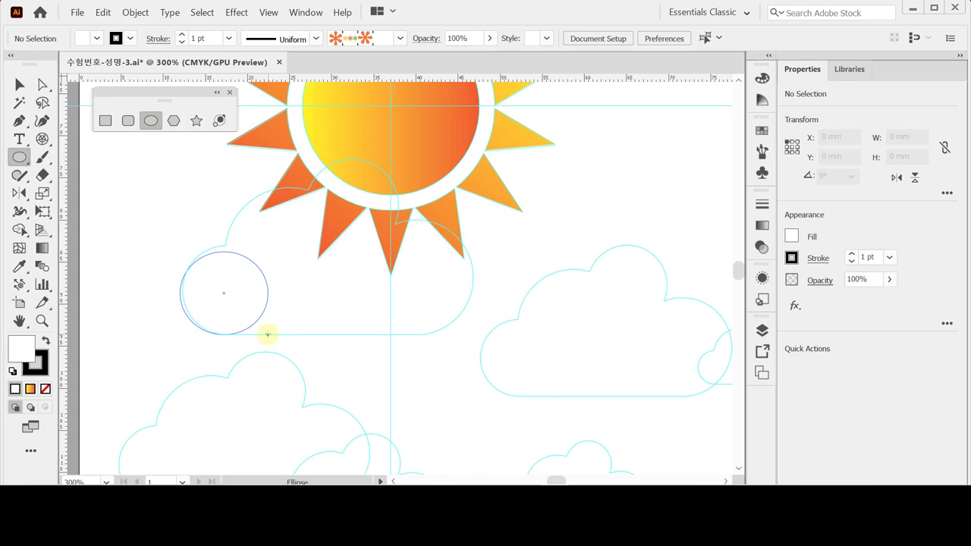
pyautogui.moveTo(267, 334); pyautogui.dragTo(238, 303)
# - Draw circles about 15.2, 10.9 and 13.4 mm across on the cloud's large upper-left, top and right lobes
pyautogui.moveTo(228, 186); pyautogui.dragTo(352, 312)
pyautogui.moveTo(297, 245); pyautogui.dragTo(300, 254)
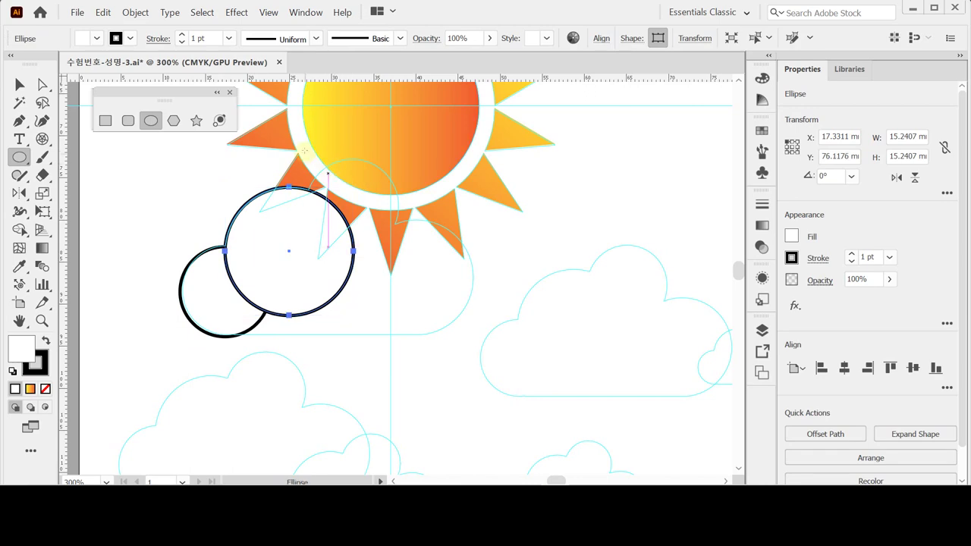
pyautogui.moveTo(302, 152); pyautogui.dragTo(375, 216)
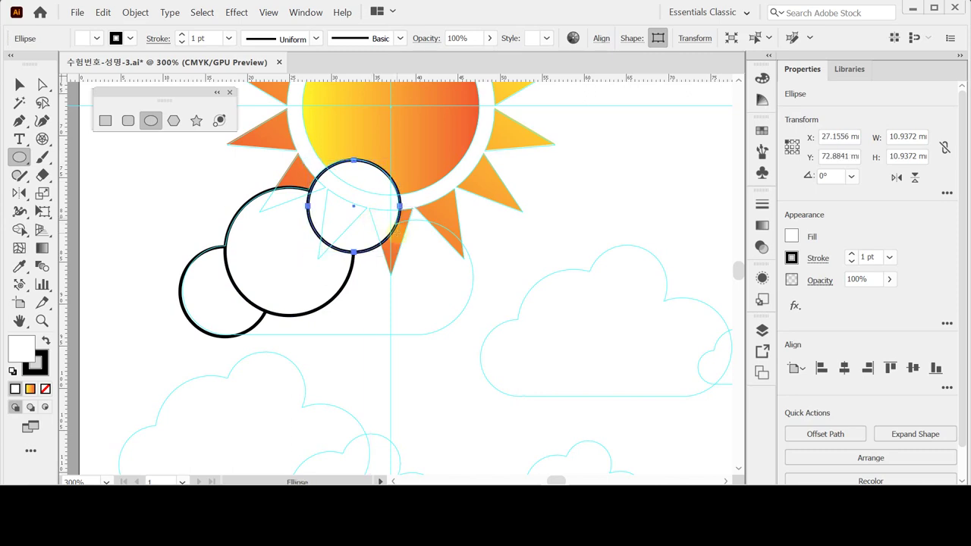
pyautogui.moveTo(331, 229); pyautogui.dragTo(453, 334)
pyautogui.moveTo(446, 327); pyautogui.dragTo(428, 298)
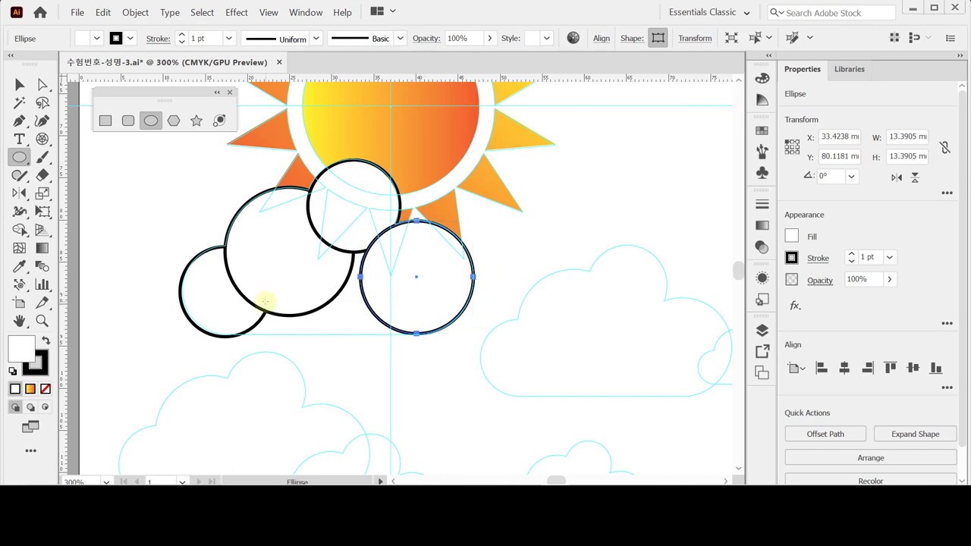
# - Draw a rectangle about 23.4 by 9.4 mm filling the cloud's base between its left and right circles
pyautogui.click(105, 122)
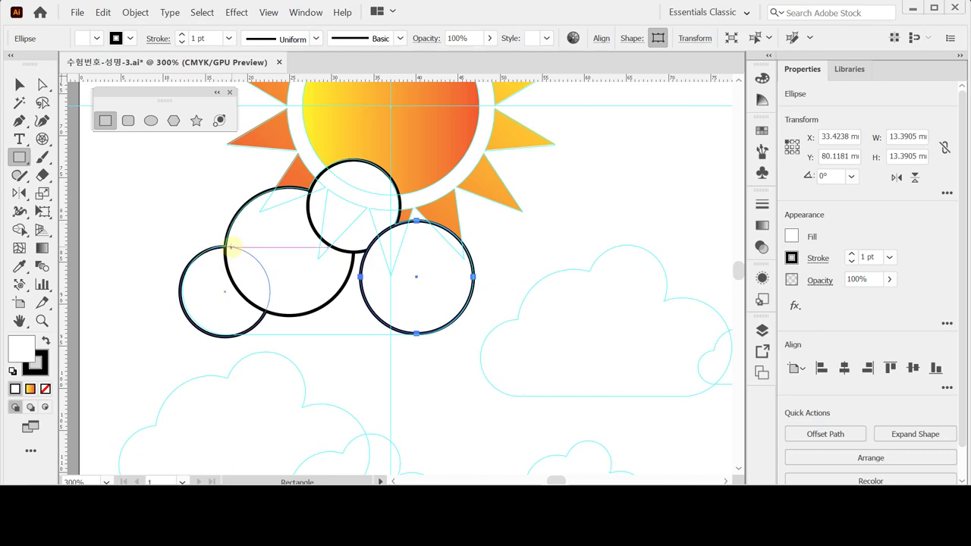
pyautogui.moveTo(220, 256); pyautogui.dragTo(416, 334)
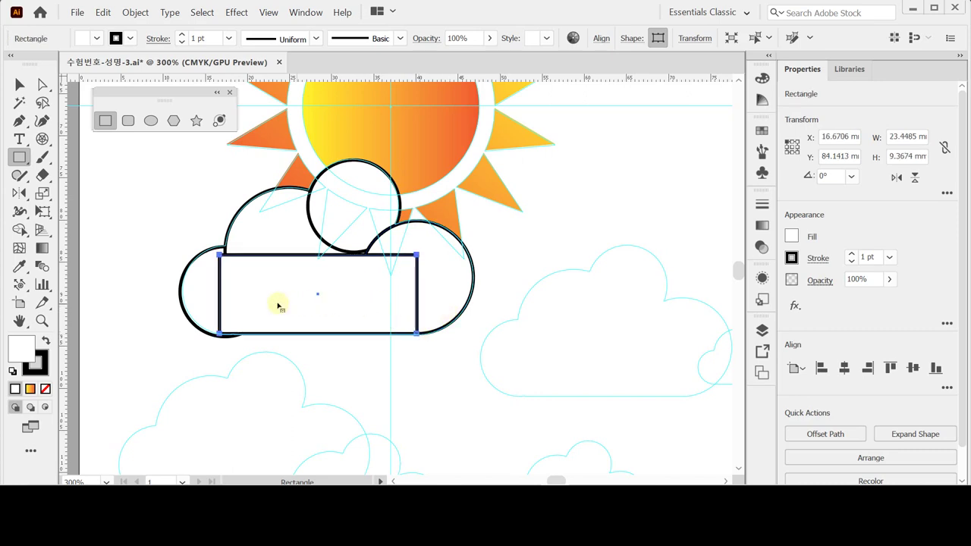
# - Align the bottom edges of the cloud's left circle, right circle and base rectangle
pyautogui.keyDown('ctrl'); pyautogui.click(200, 299); pyautogui.keyUp('ctrl')
pyautogui.keyDown('ctrl'); pyautogui.keyDown('shift'); pyautogui.click(401, 305); pyautogui.keyUp('shift'); pyautogui.keyUp('ctrl')
pyautogui.keyDown('ctrl'); pyautogui.keyDown('shift'); pyautogui.click(427, 312); pyautogui.keyUp('shift'); pyautogui.keyUp('ctrl')
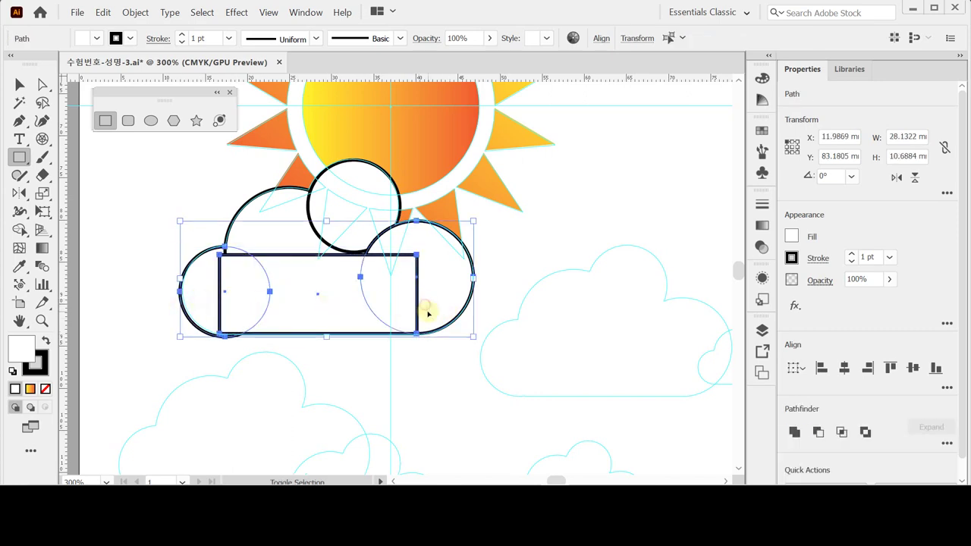
pyautogui.click(936, 368)
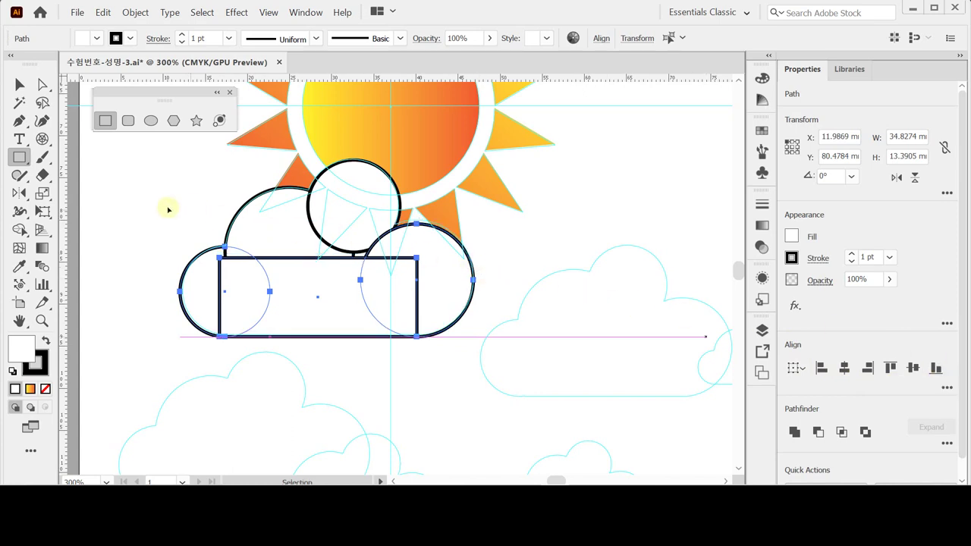
# - Enlarge the cloud's top circle to about 11.9 mm and its right circle to about 13.9 mm across, closing the gaps between the shapes
pyautogui.keyDown('ctrl'); pyautogui.click(194, 219); pyautogui.keyUp('ctrl')
pyautogui.keyDown('ctrl'); pyautogui.click(349, 160); pyautogui.keyUp('ctrl')
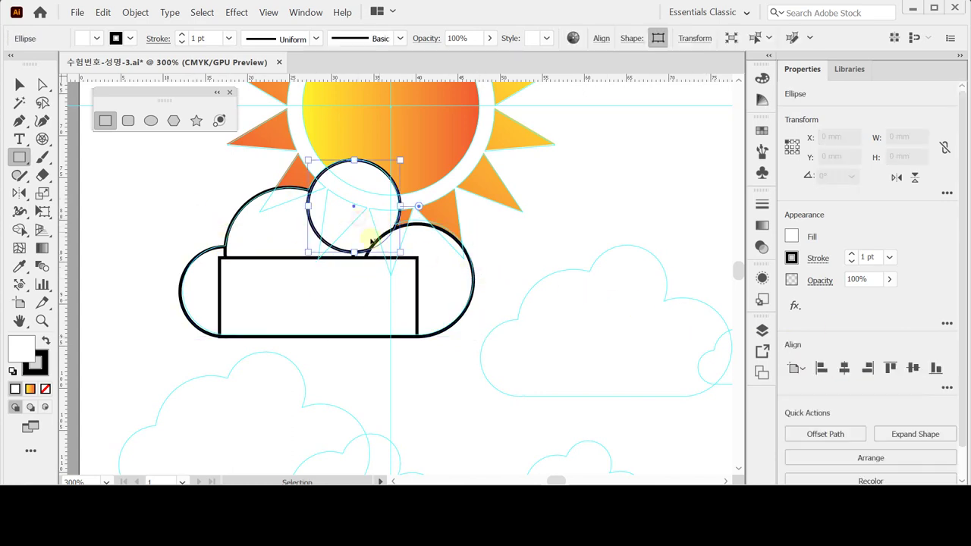
pyautogui.moveTo(308, 253); pyautogui.dragTo(299, 260)
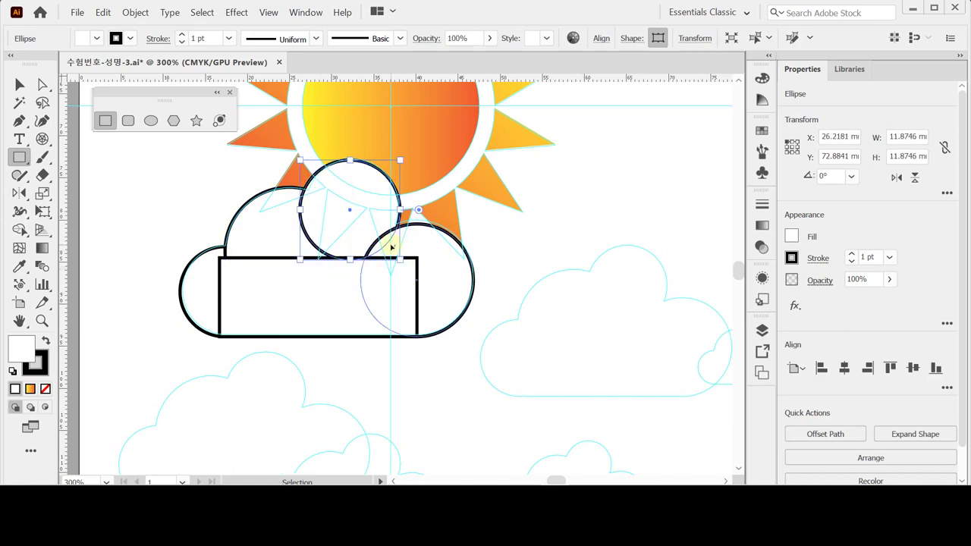
pyautogui.keyDown('ctrl'); pyautogui.click(430, 260); pyautogui.keyUp('ctrl')
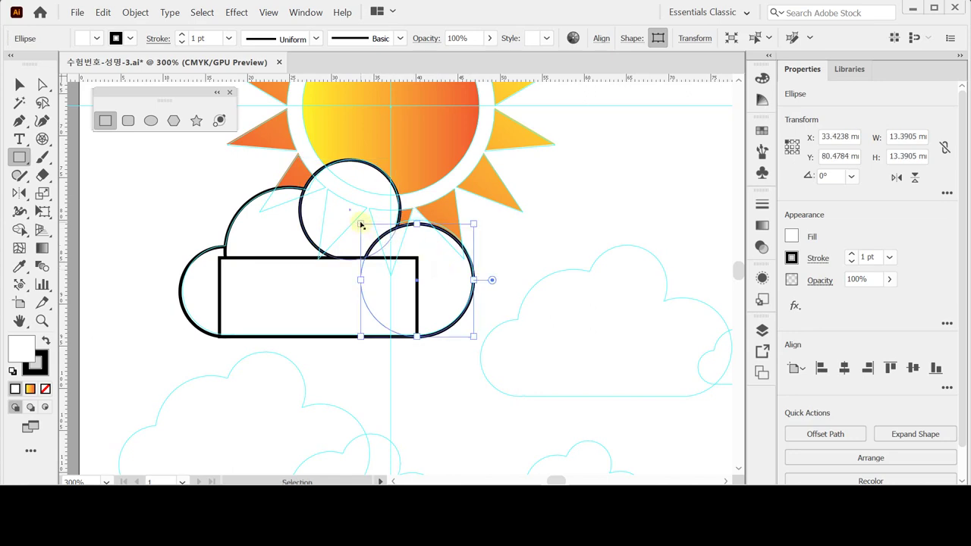
pyautogui.moveTo(360, 223); pyautogui.dragTo(356, 219)
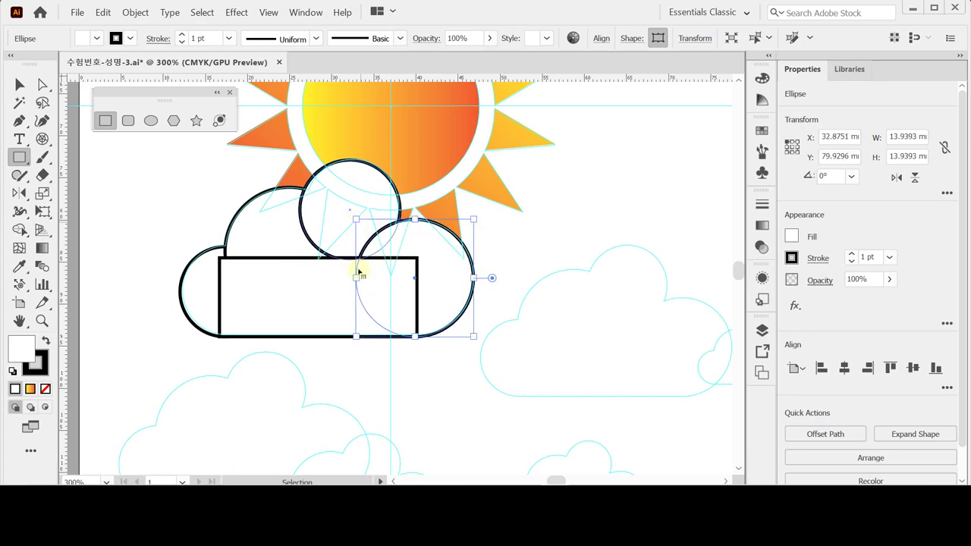
pyautogui.keyDown('shift'); pyautogui.click(199, 292); pyautogui.keyUp('shift')
pyautogui.keyDown('shift'); pyautogui.click(266, 214); pyautogui.keyUp('shift')
pyautogui.keyDown('shift'); pyautogui.click(370, 221); pyautogui.keyUp('shift')
pyautogui.keyDown('shift'); pyautogui.click(430, 270); pyautogui.keyUp('shift')
pyautogui.doubleClick(383, 313)
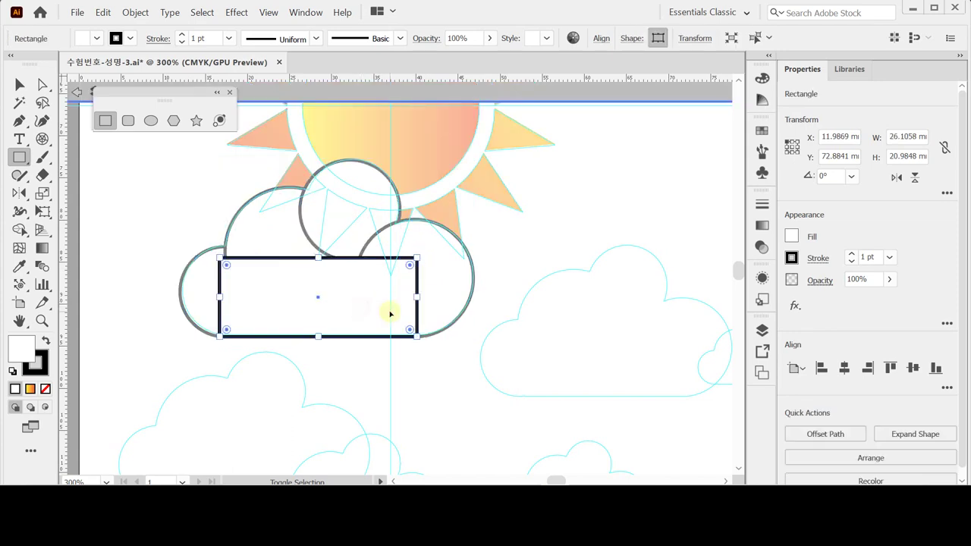
pyautogui.click(138, 220)
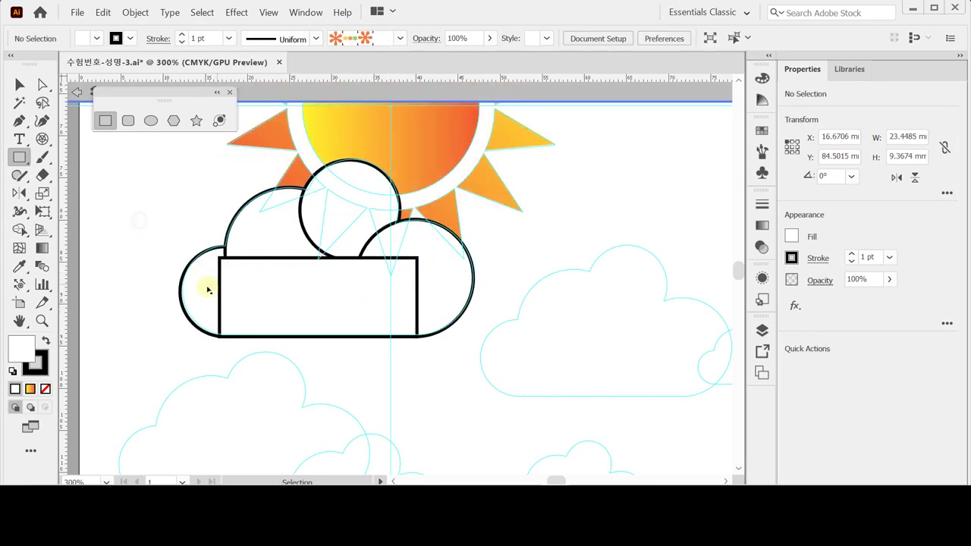
pyautogui.doubleClick(138, 265)
# - Unite the four circles and the rectangle into a single cloud shape and remove its stroke
pyautogui.click(200, 293)
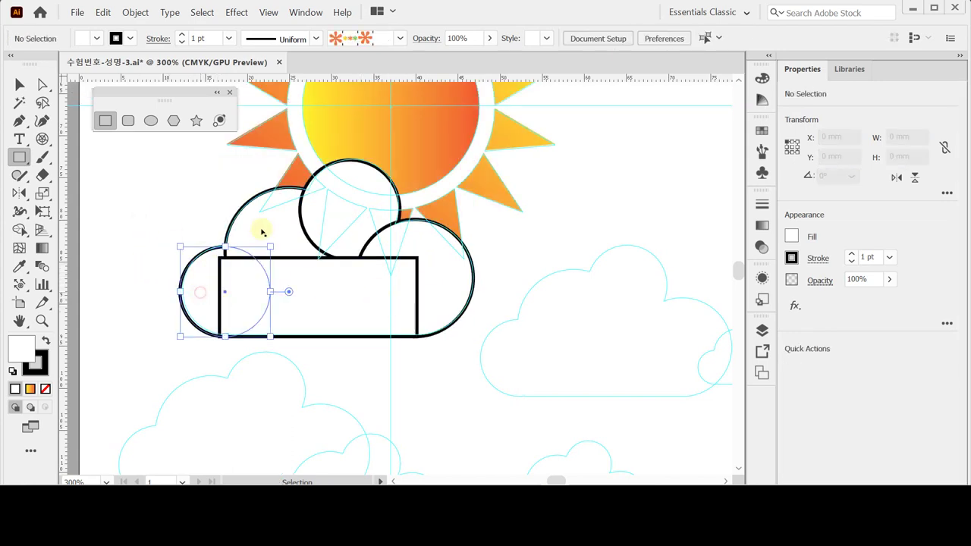
pyautogui.keyDown('shift'); pyautogui.click(258, 226); pyautogui.keyUp('shift')
pyautogui.keyDown('shift'); pyautogui.click(332, 216); pyautogui.keyUp('shift')
pyautogui.keyDown('shift'); pyautogui.click(416, 277); pyautogui.keyUp('shift')
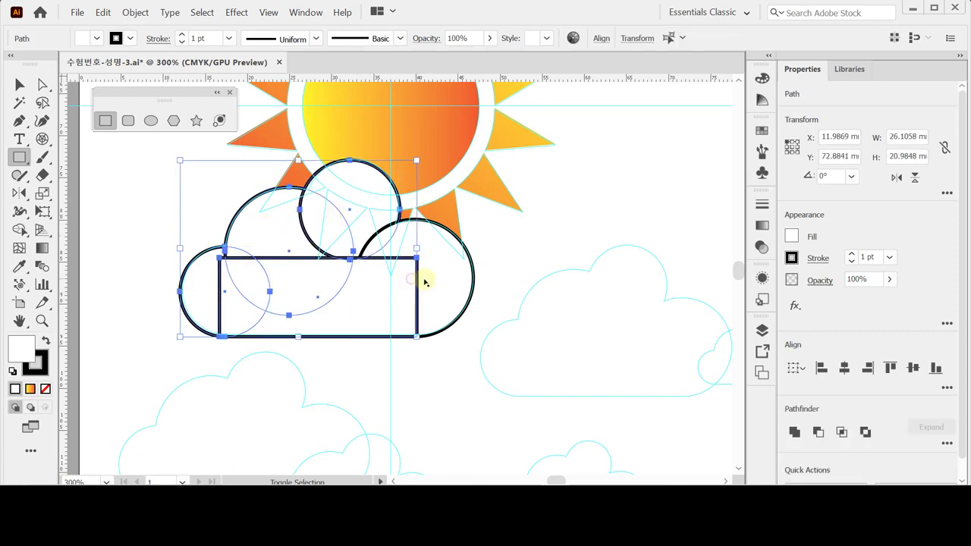
pyautogui.keyDown('shift'); pyautogui.click(445, 277); pyautogui.keyUp('shift')
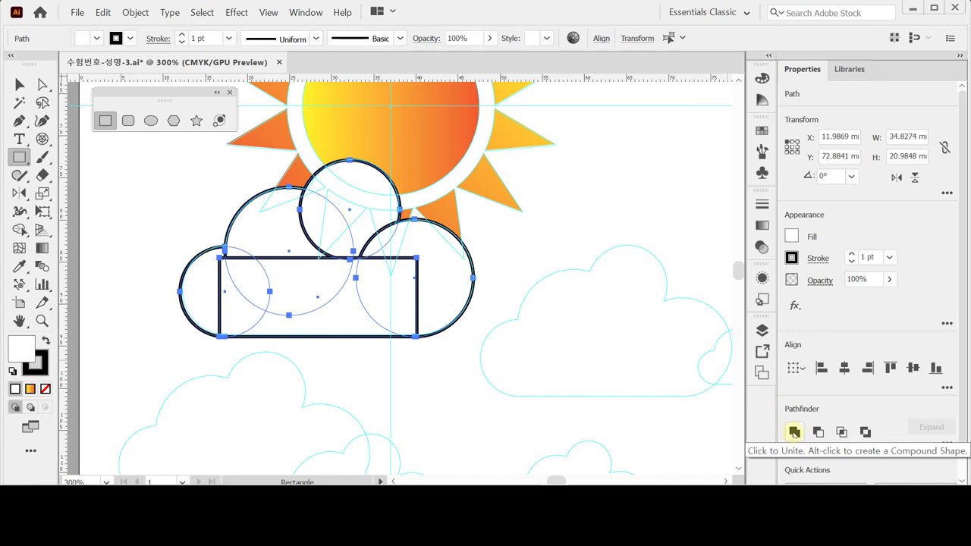
pyautogui.click(793, 433)
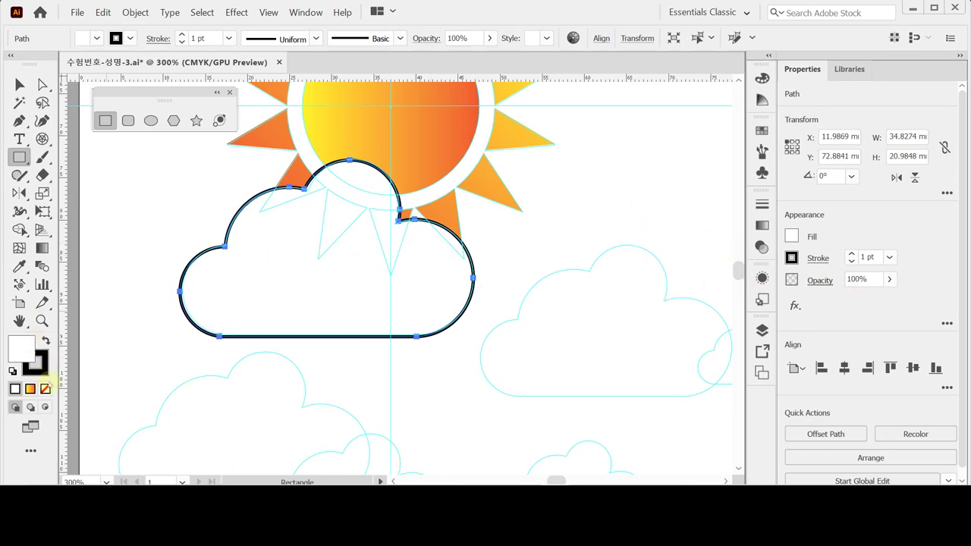
pyautogui.click(44, 388)
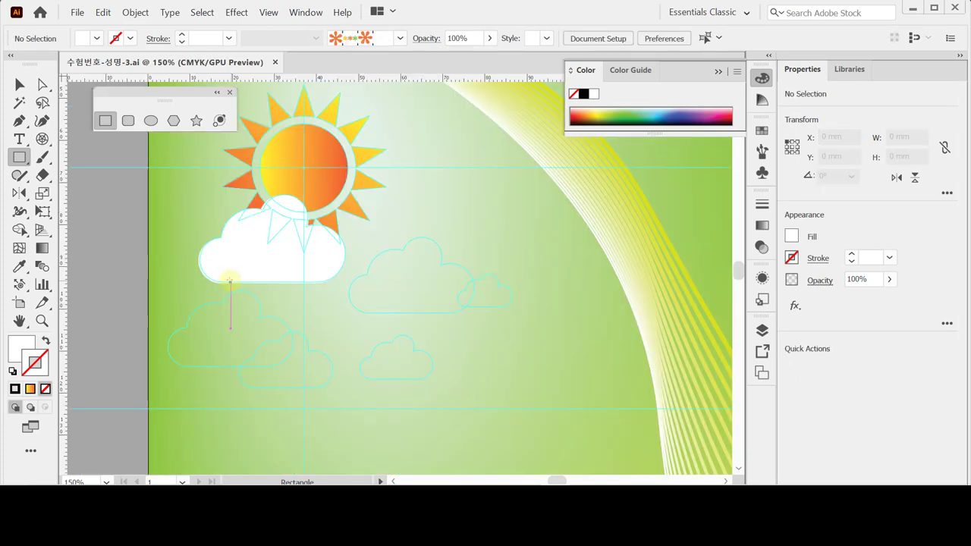
# - Copy the white cloud onto the large outline to its right, scaled proportionally to about 30.4 by 18.3 mm
pyautogui.press('v')
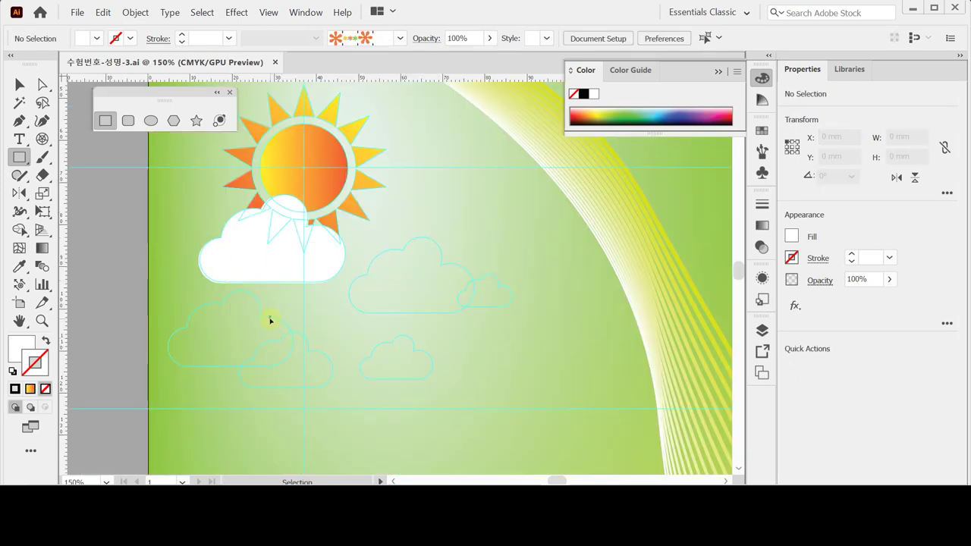
pyautogui.click(229, 259)
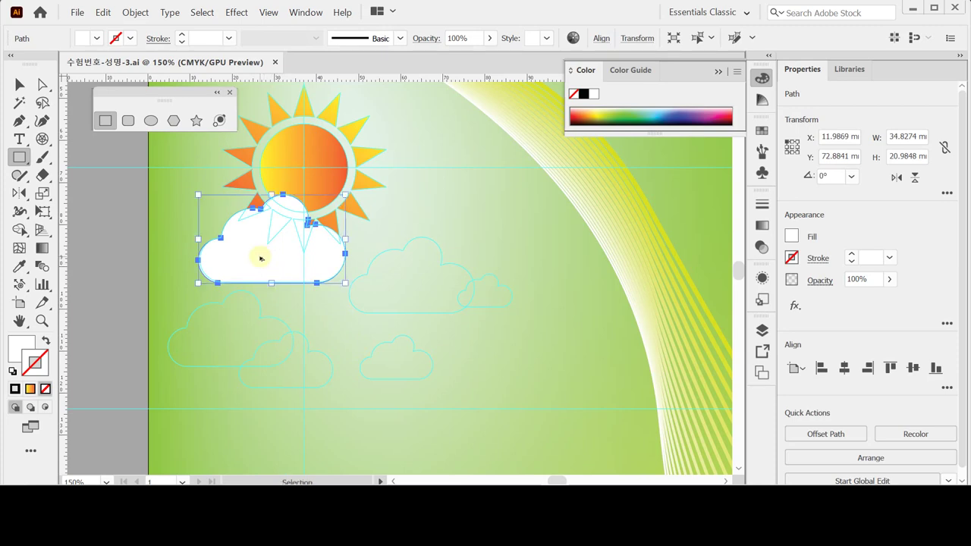
pyautogui.moveTo(260, 259); pyautogui.dragTo(408, 290)
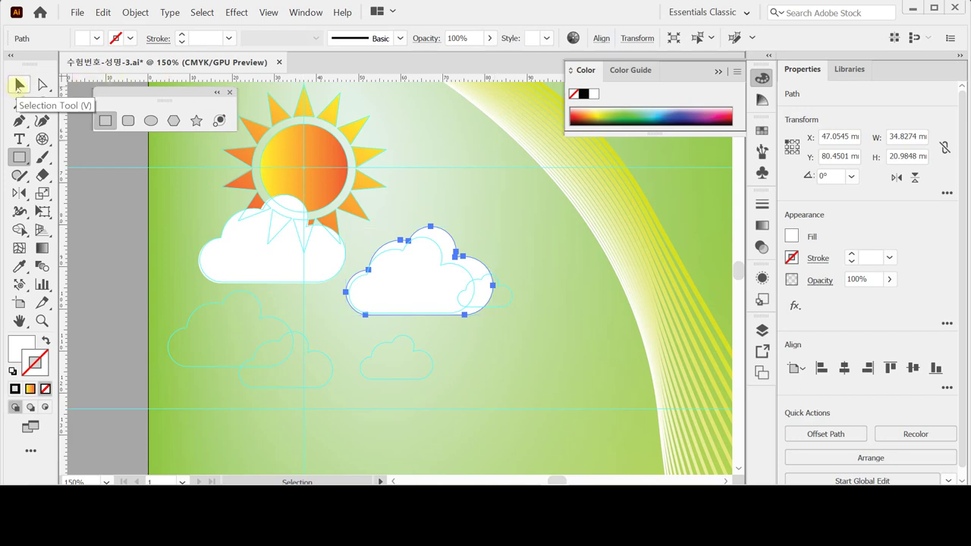
pyautogui.click(19, 86)
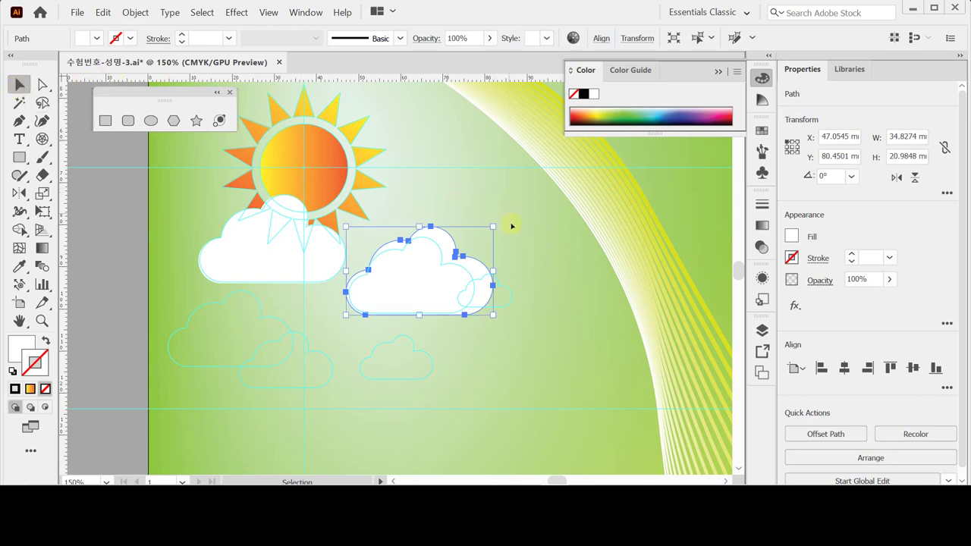
pyautogui.moveTo(493, 226); pyautogui.dragTo(475, 237)
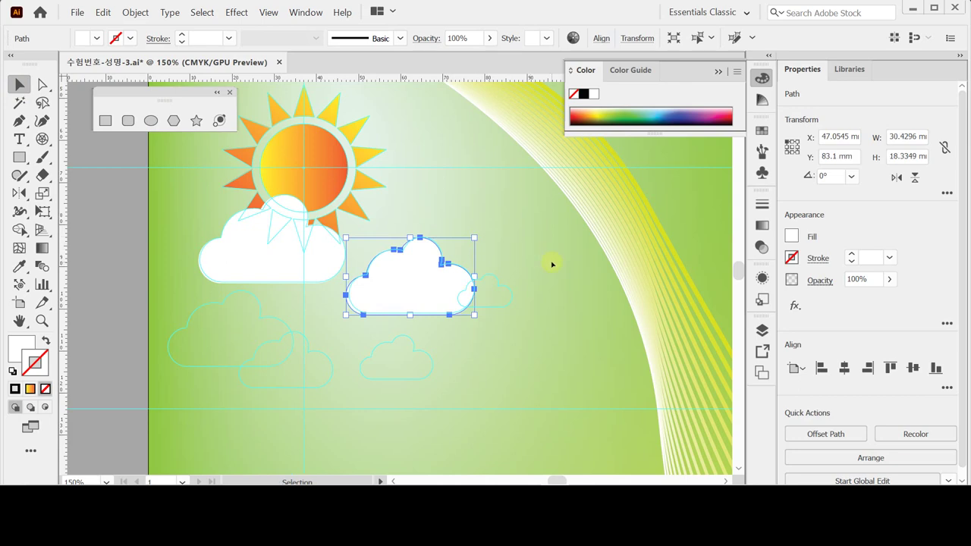
pyautogui.moveTo(418, 285); pyautogui.dragTo(422, 286)
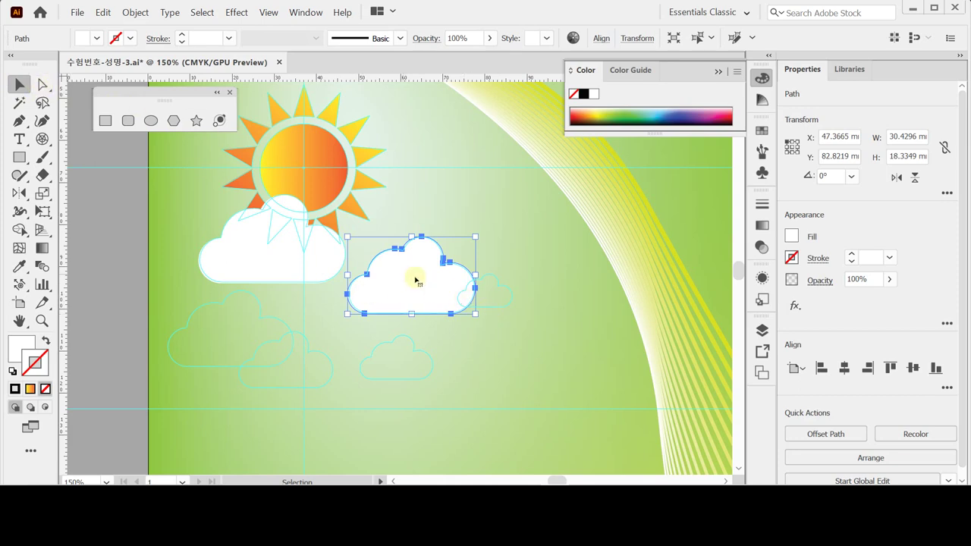
# - Copy the cloud onto the large lower-left outline, and again onto the smaller outline overlapping it, scaled to about 21.4 by 12.9 mm
pyautogui.moveTo(429, 278); pyautogui.dragTo(255, 333)
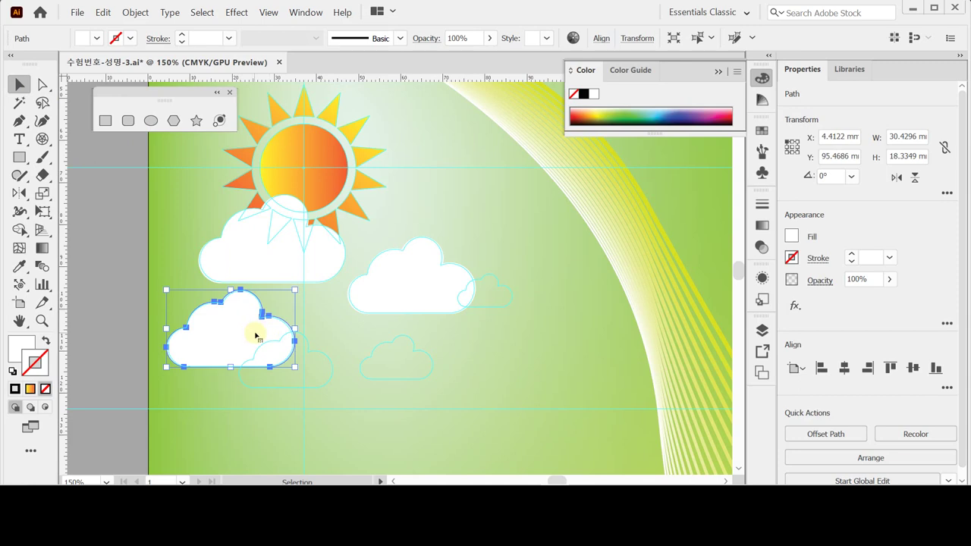
pyautogui.moveTo(251, 336); pyautogui.dragTo(301, 362)
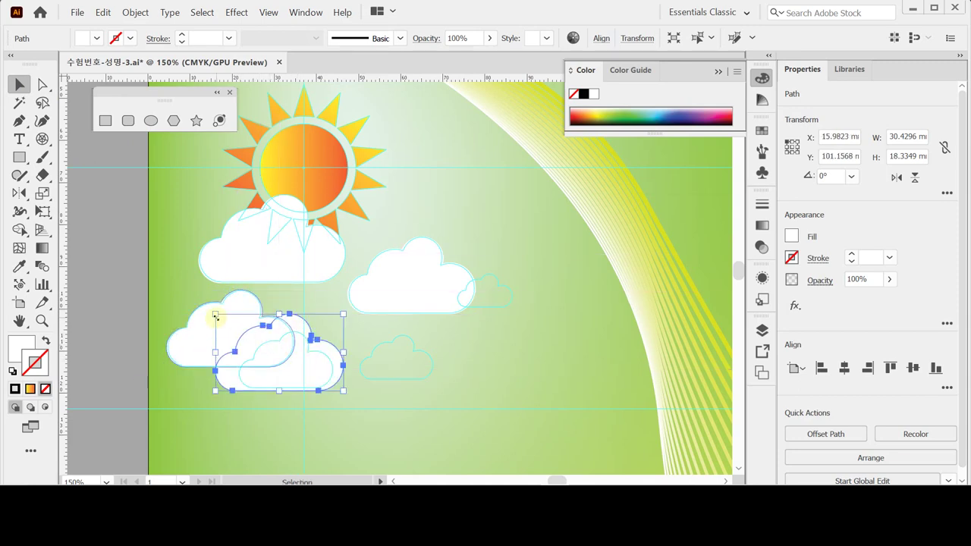
pyautogui.moveTo(239, 324); pyautogui.dragTo(256, 332)
pyautogui.moveTo(320, 371); pyautogui.dragTo(304, 366)
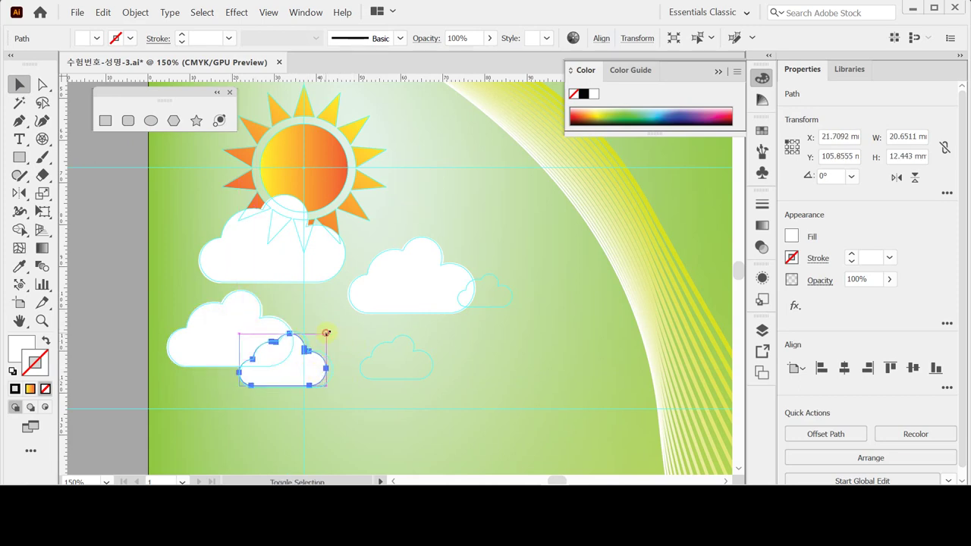
pyautogui.moveTo(331, 333); pyautogui.dragTo(332, 331)
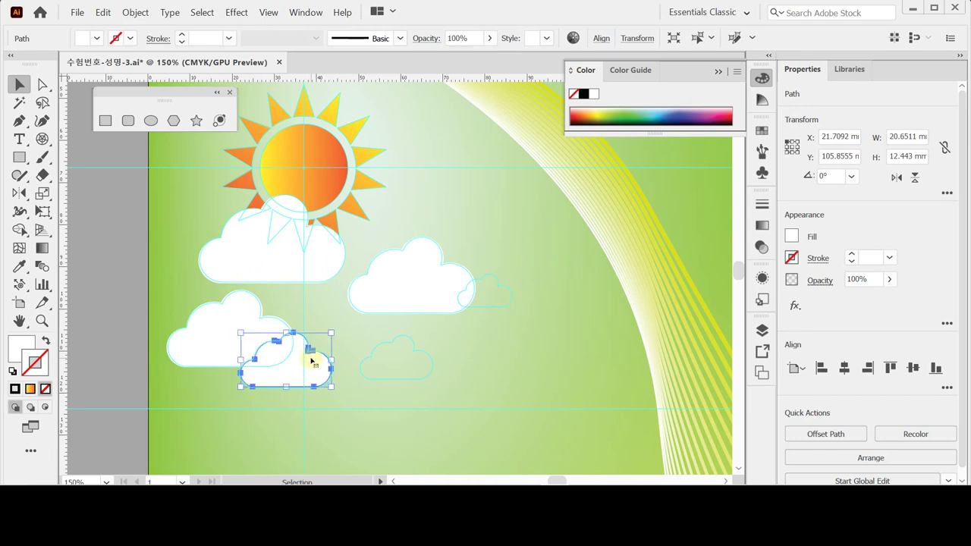
# - Copy the small overlapping cloud onto the separate small outline to its right, scaled to about 16.8 by 10.1 mm
pyautogui.moveTo(308, 364); pyautogui.dragTo(406, 360)
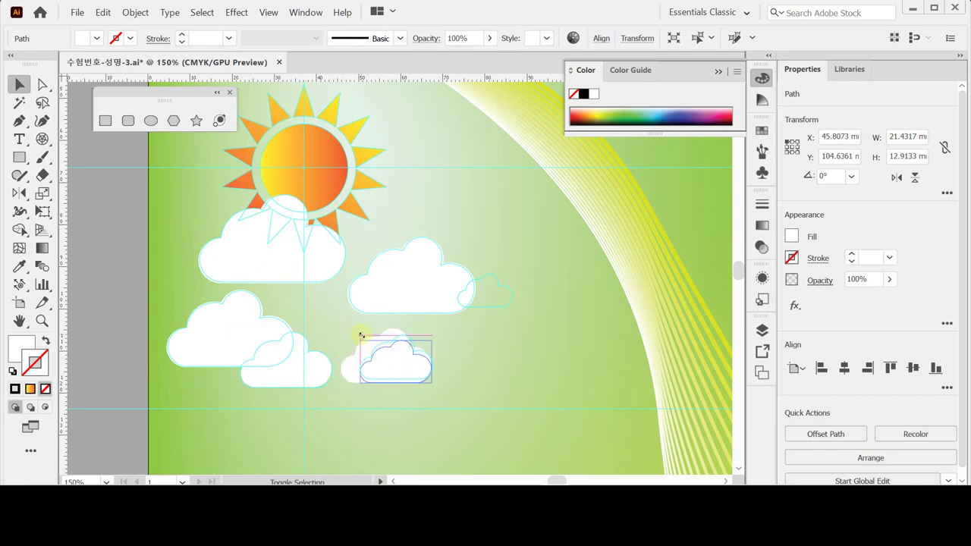
pyautogui.moveTo(361, 335); pyautogui.dragTo(360, 336)
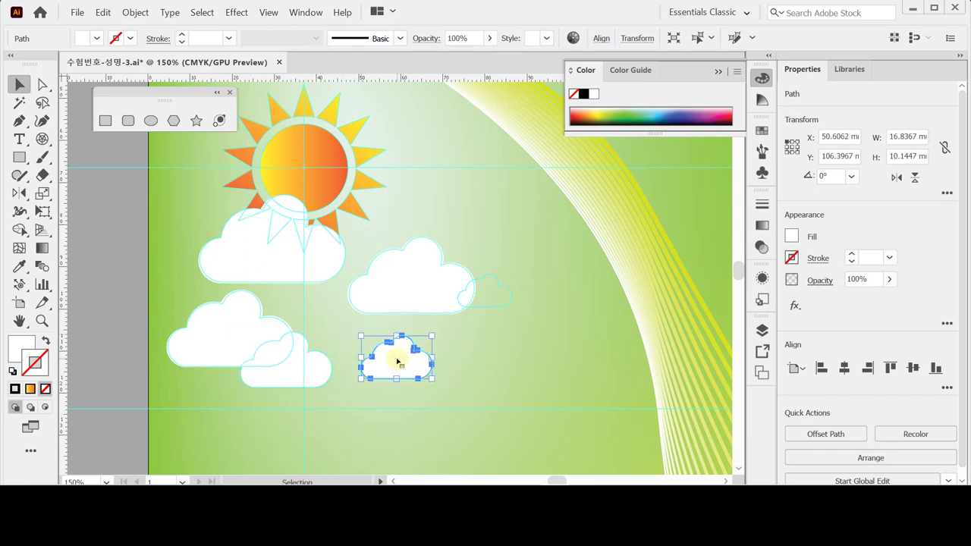
pyautogui.doubleClick(398, 361)
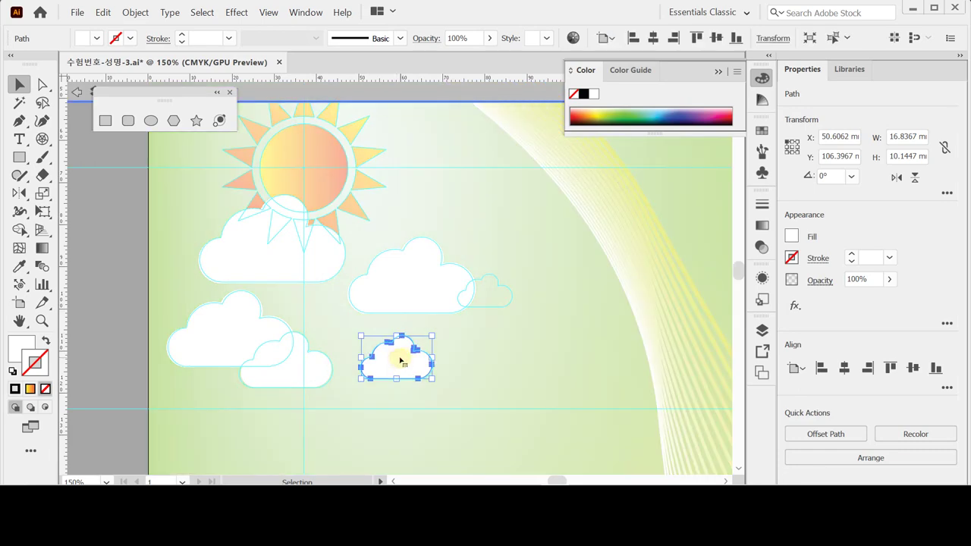
pyautogui.doubleClick(478, 359)
# - Copy the smallest cloud onto the outline overlapping the large right cloud, scaled to about 12.6 by 7.6 mm
pyautogui.moveTo(407, 359); pyautogui.dragTo(512, 272)
pyautogui.press('Down')
pyautogui.press('Down')
pyautogui.press('Down')
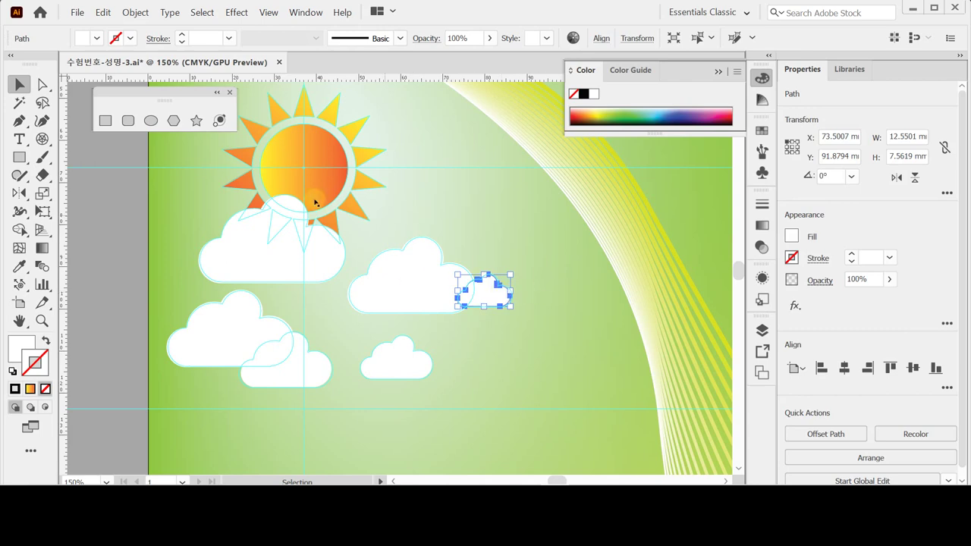
# - Start a Drop Shadow effect on the large cloud under the sun, the large right cloud and the small front cloud at lower left
pyautogui.click(292, 248)
pyautogui.keyDown('ctrl'); pyautogui.click(286, 364); pyautogui.keyUp('ctrl')
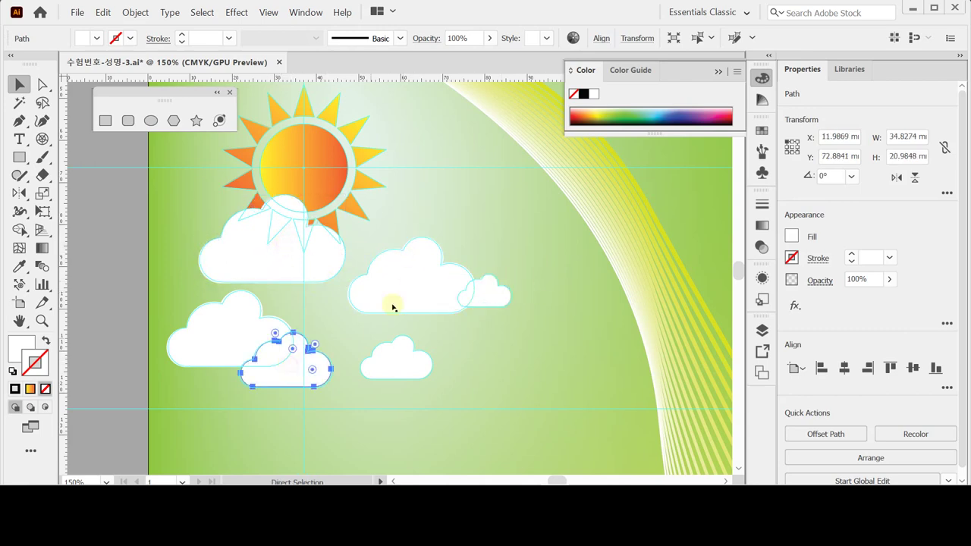
pyautogui.click(279, 260)
pyautogui.keyDown('ctrl'); pyautogui.keyDown('shift'); pyautogui.click(291, 365); pyautogui.keyUp('shift'); pyautogui.keyUp('ctrl')
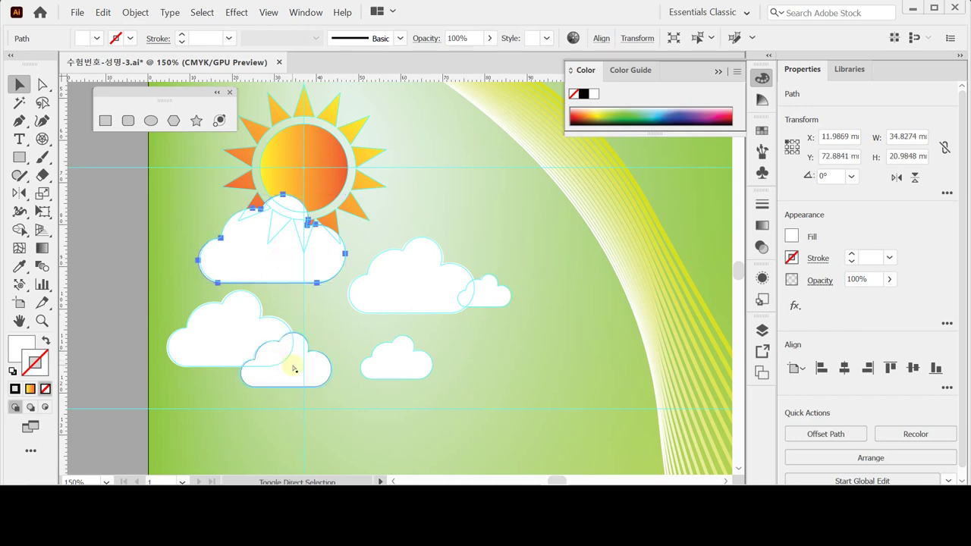
pyautogui.keyDown('ctrl'); pyautogui.keyDown('shift'); pyautogui.click(408, 298); pyautogui.keyUp('shift'); pyautogui.keyUp('ctrl')
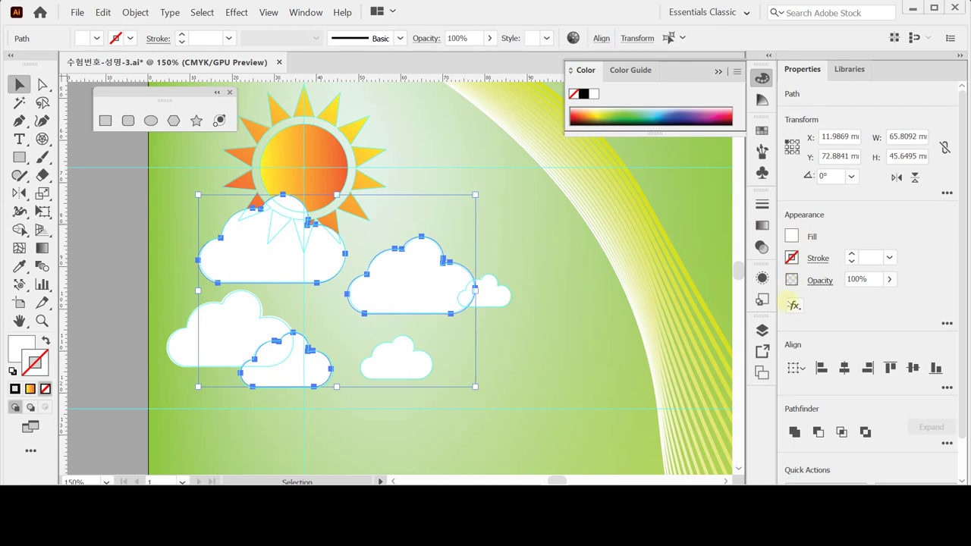
pyautogui.click(796, 305)
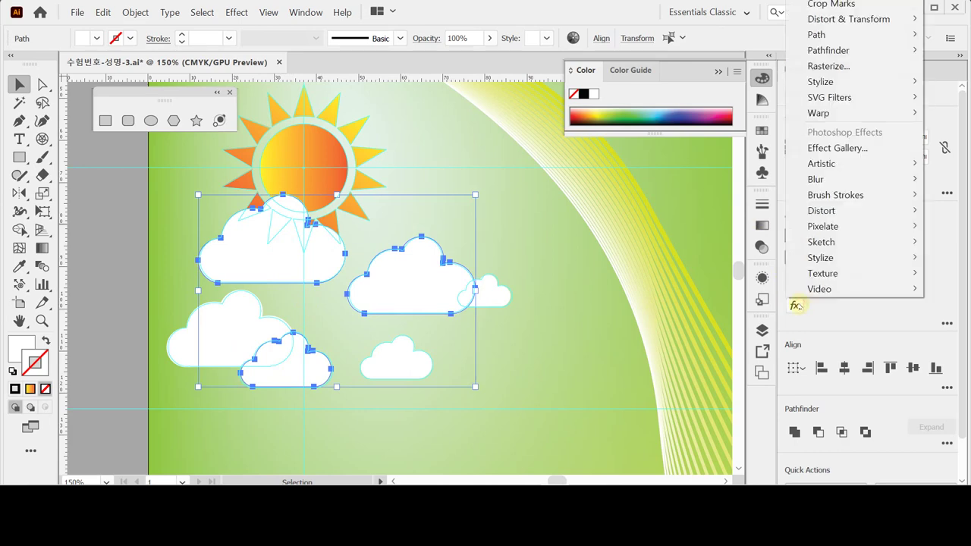
pyautogui.click(835, 314)
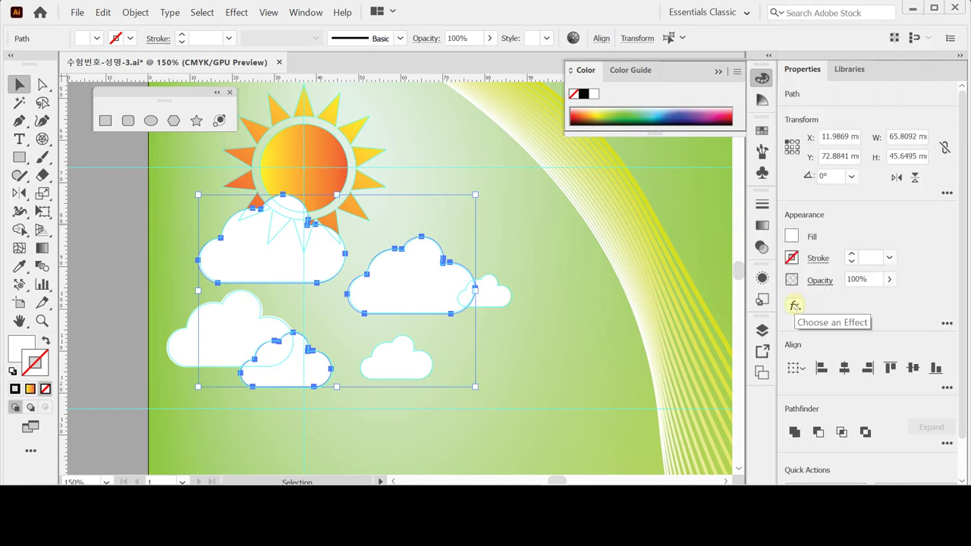
pyautogui.click(794, 304)
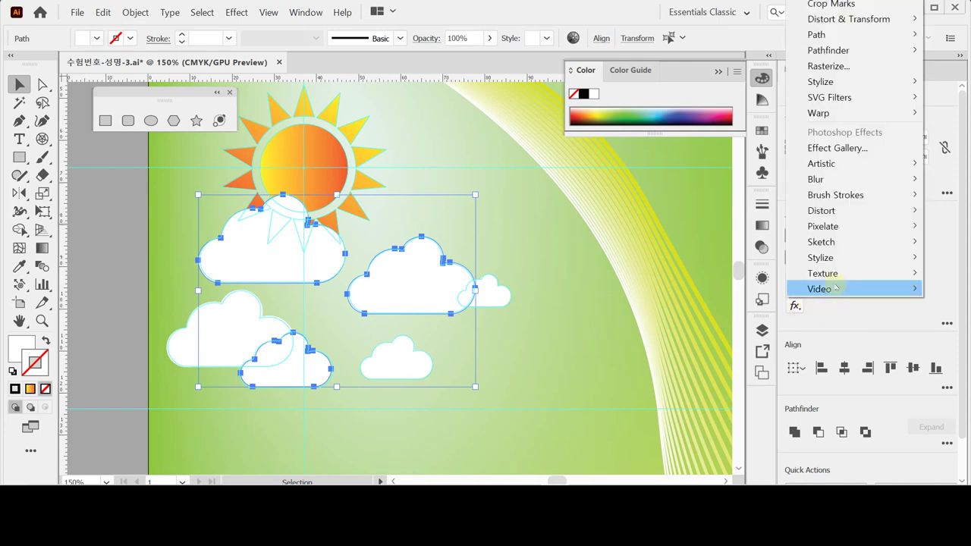
pyautogui.moveTo(838, 84)
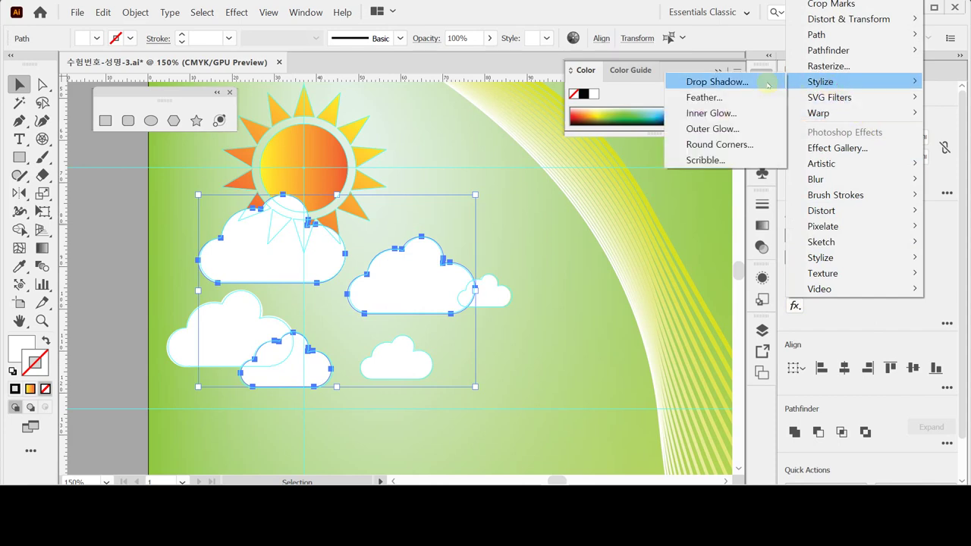
pyautogui.click(747, 82)
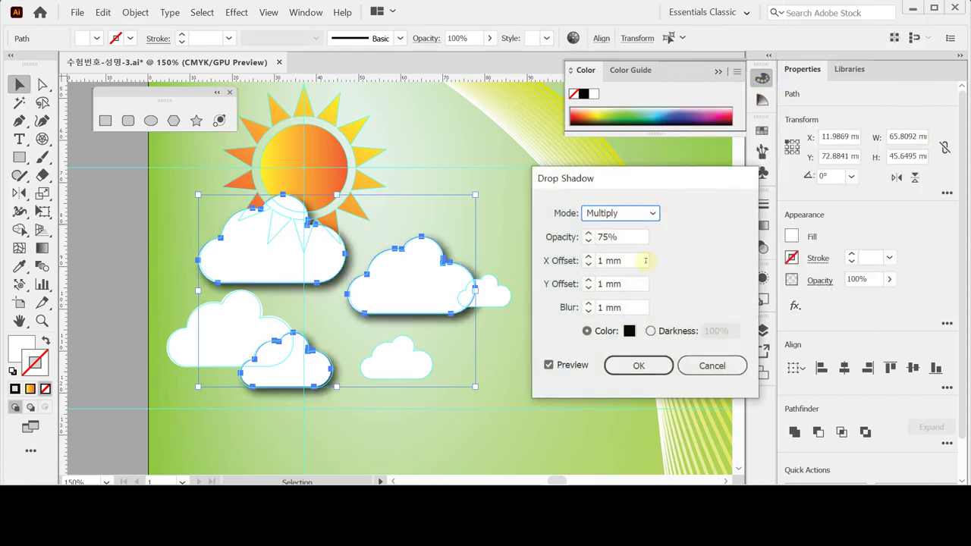
# - Set the drop shadow's X offset to 0 mm and apply the effect to the three selected clouds
pyautogui.click(587, 264)
pyautogui.click(588, 264)
pyautogui.click(588, 264)
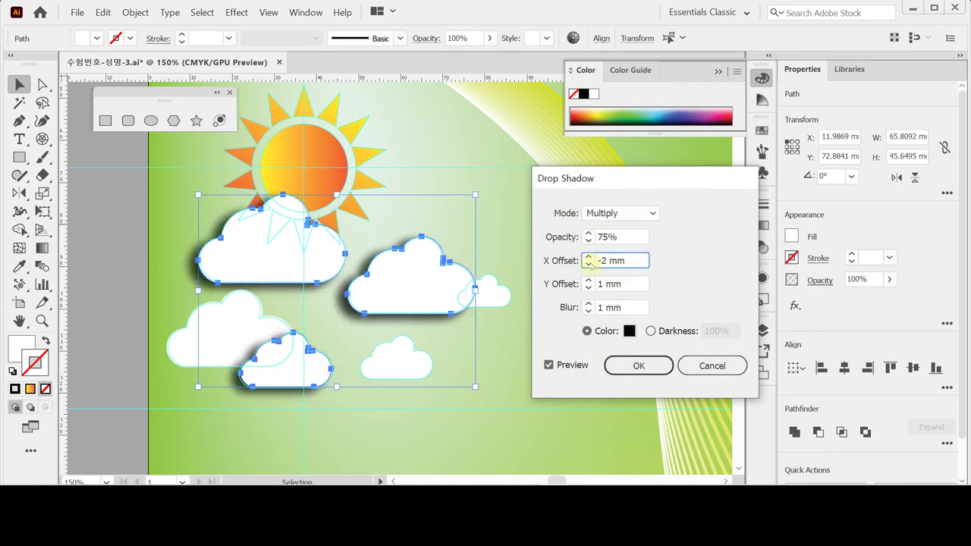
pyautogui.click(588, 257)
pyautogui.click(588, 257)
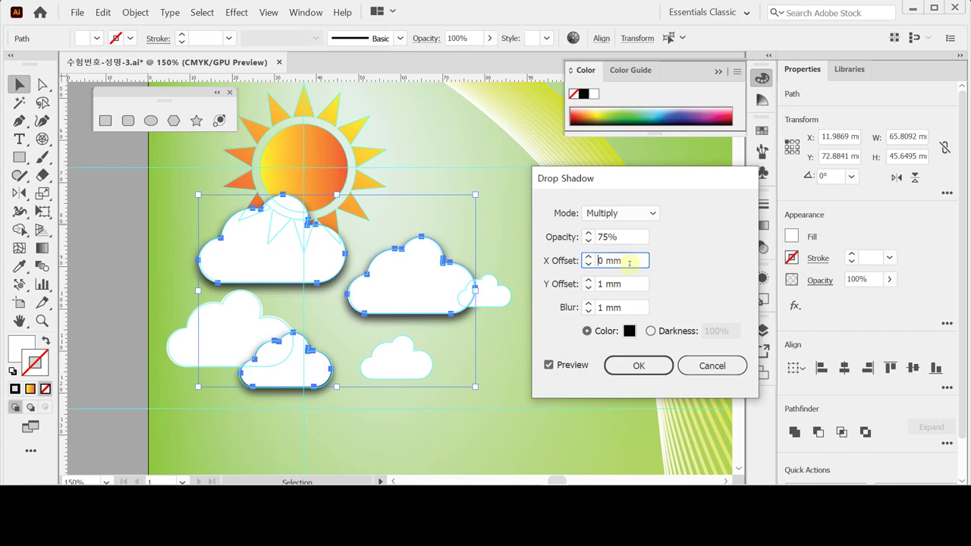
pyautogui.click(601, 260)
pyautogui.click(600, 284)
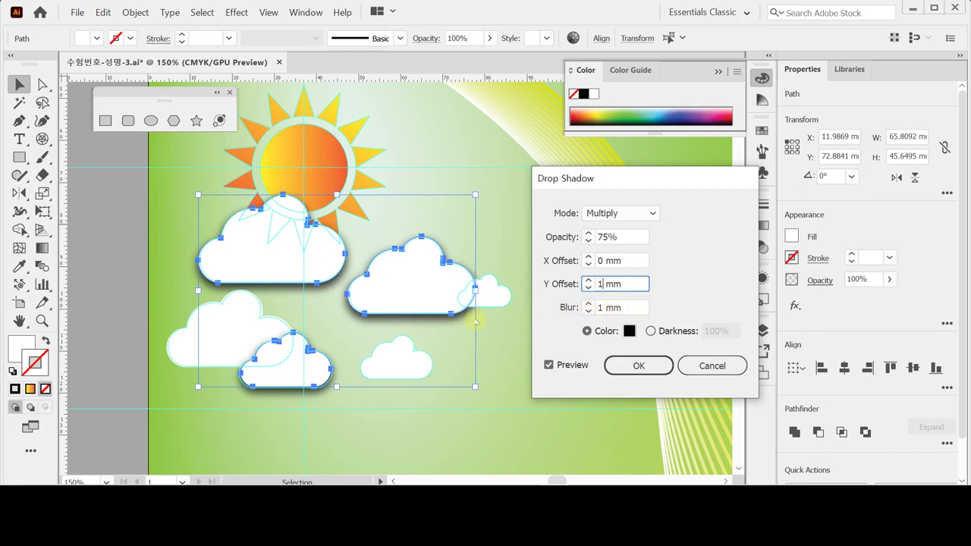
pyautogui.click(628, 365)
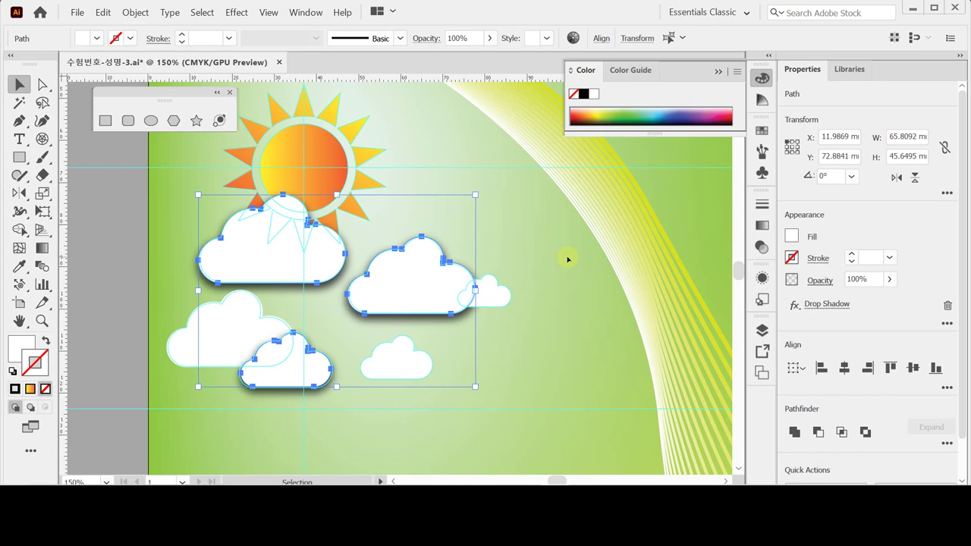
# - Set the opacity of the large lower-left cloud, the separate small cloud and the smallest right-hand cloud to 70%
pyautogui.click(244, 325)
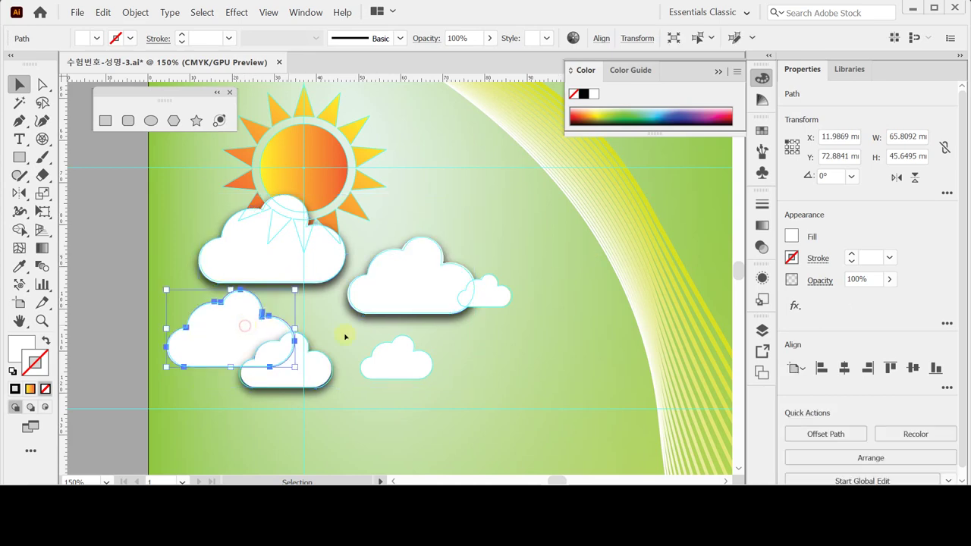
pyautogui.keyDown('shift'); pyautogui.click(405, 364); pyautogui.keyUp('shift')
pyautogui.keyDown('shift'); pyautogui.click(497, 295); pyautogui.keyUp('shift')
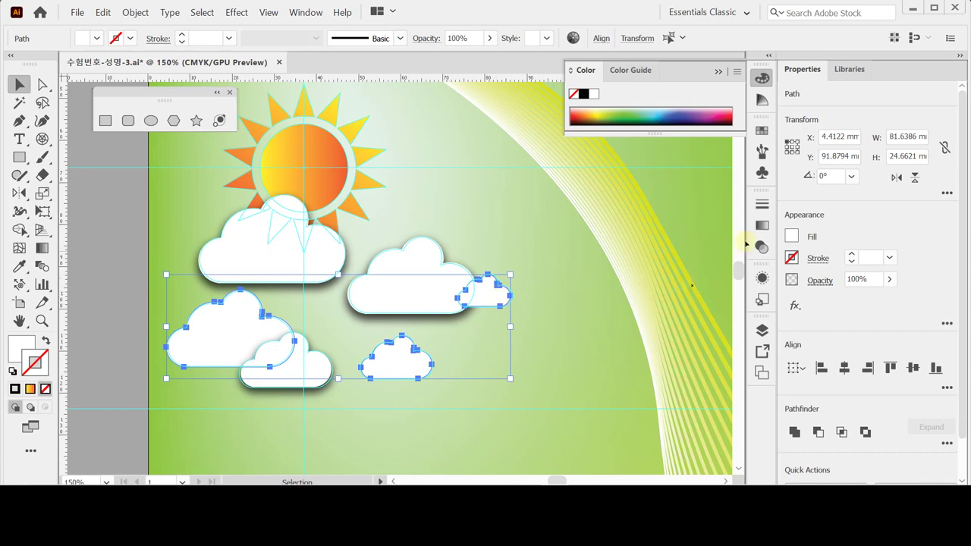
pyautogui.click(861, 279)
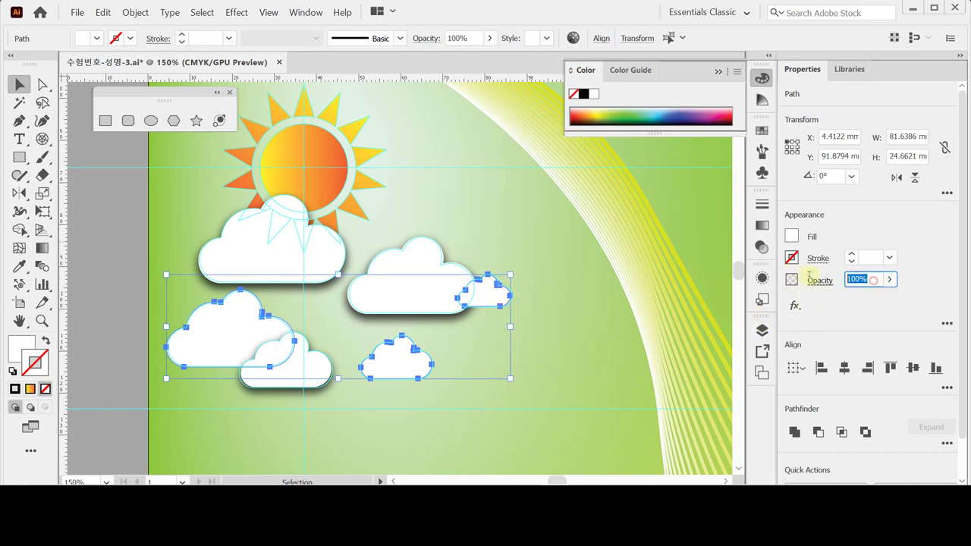
pyautogui.write('70')
pyautogui.press('Return')
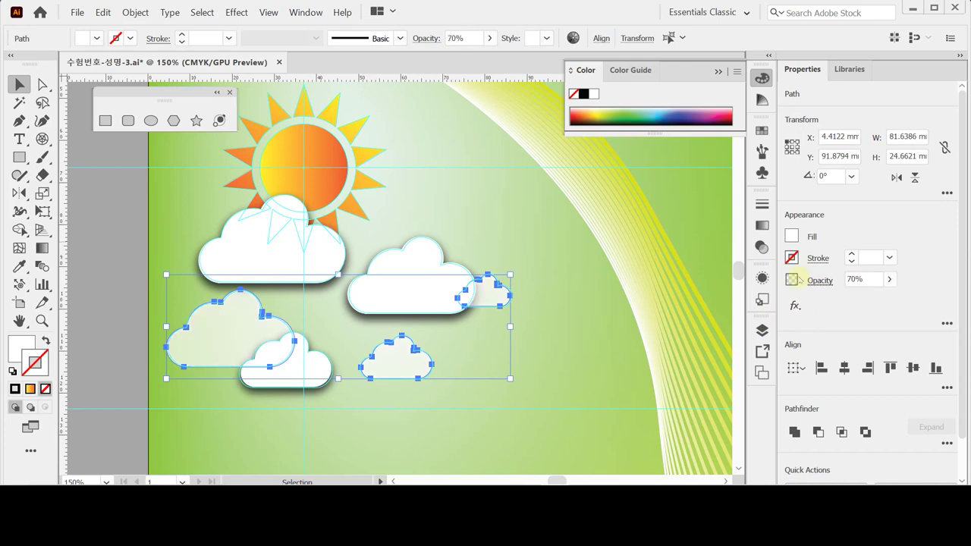
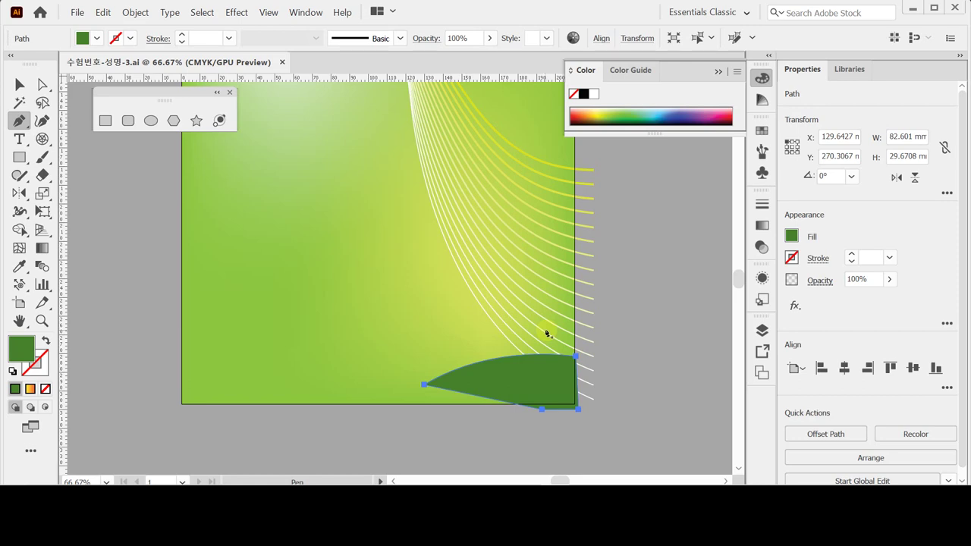
# - Draw the closed green hill with the Pen tool along the lower-left guide outline, starting at about Y 216 mm and ending at about X 193 mm
pyautogui.keyDown('ctrl'); pyautogui.click(148, 343); pyautogui.keyUp('ctrl')
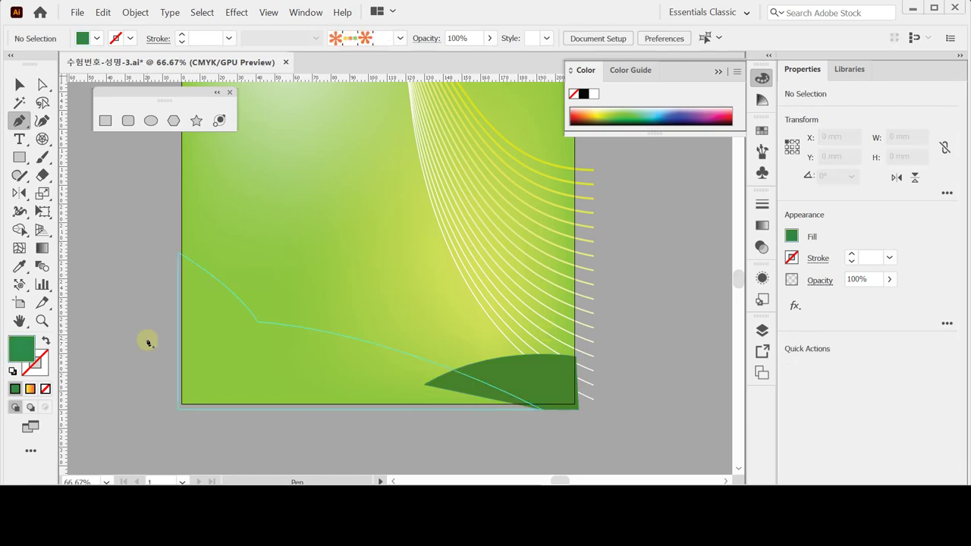
pyautogui.click(177, 410)
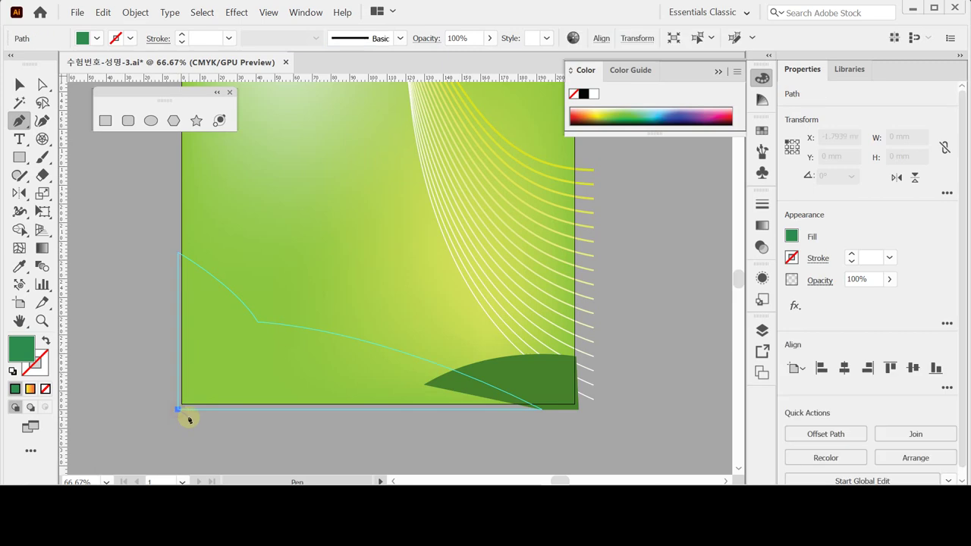
pyautogui.click(177, 254)
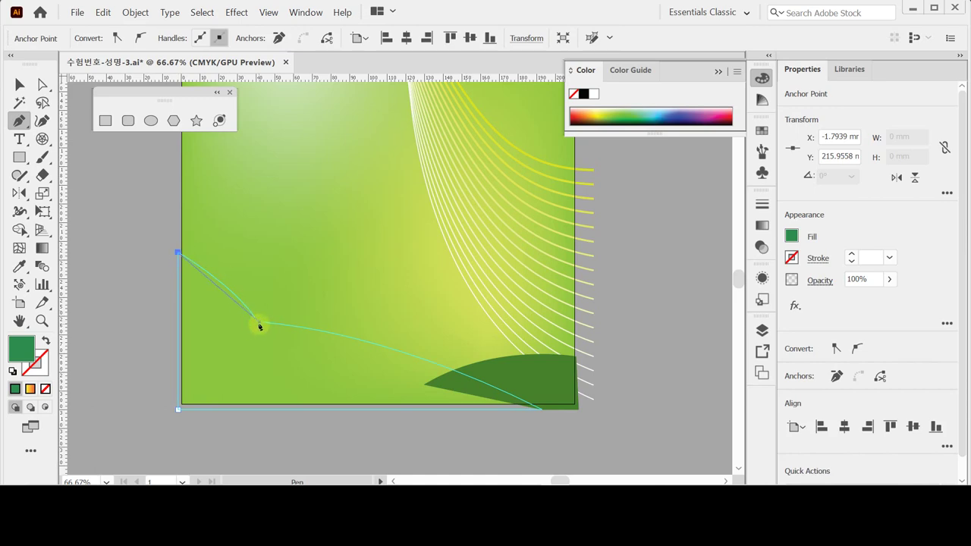
pyautogui.moveTo(258, 322); pyautogui.dragTo(273, 351)
pyautogui.moveTo(273, 352); pyautogui.dragTo(273, 352)
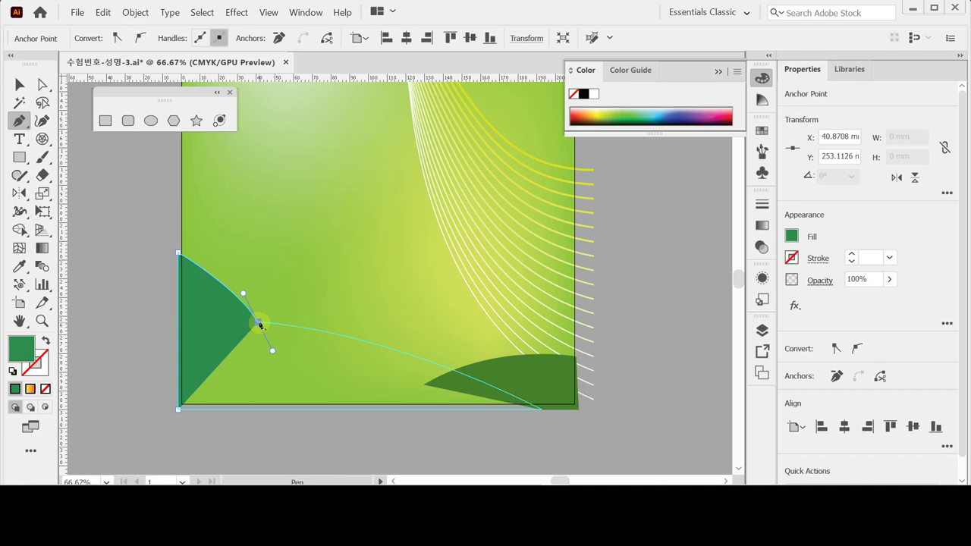
pyautogui.moveTo(258, 324); pyautogui.dragTo(288, 325)
pyautogui.moveTo(537, 407); pyautogui.dragTo(466, 376)
pyautogui.moveTo(553, 419); pyautogui.dragTo(561, 424)
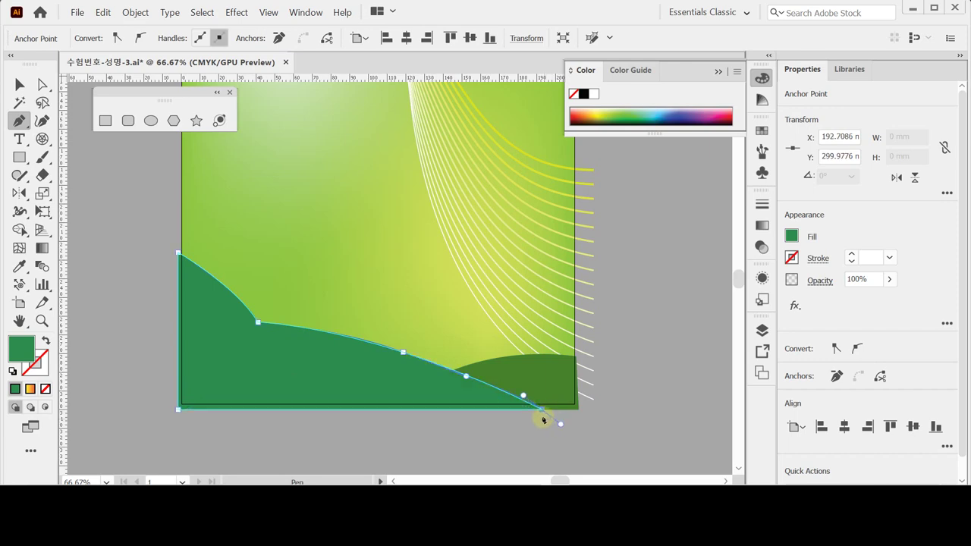
pyautogui.click(543, 412)
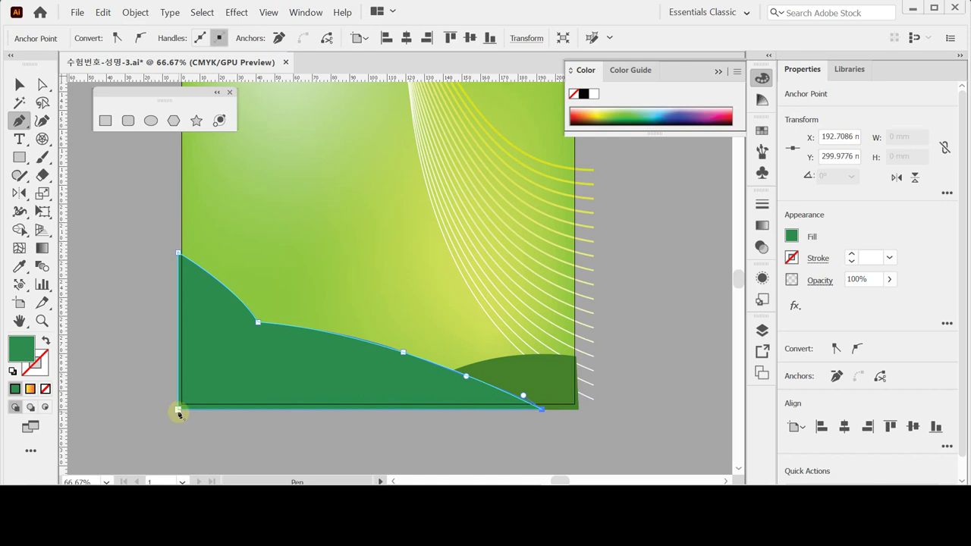
pyautogui.click(179, 413)
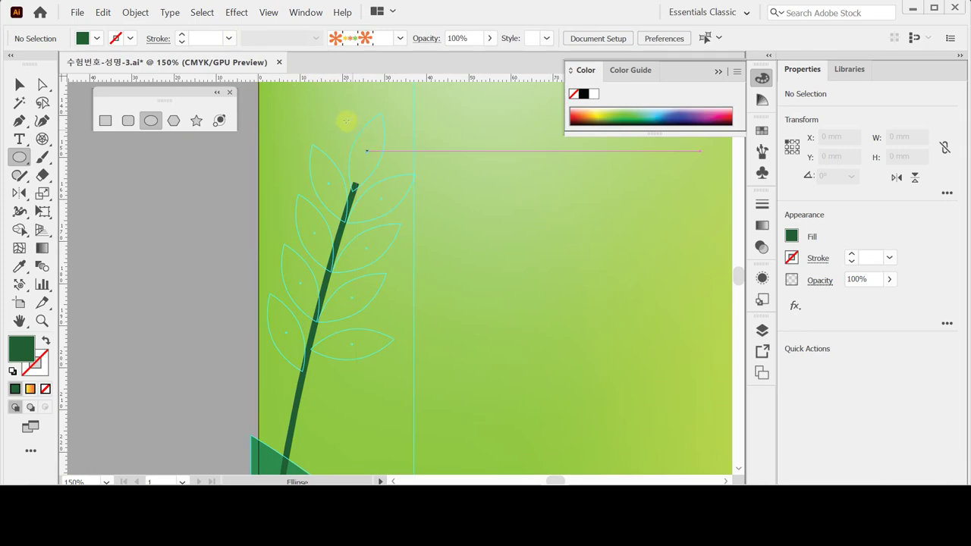
# - Draw a dark green ellipse about 7.7 by 20.4 mm at the stem's tip and convert its upper and lower anchors to corner points
pyautogui.moveTo(347, 113); pyautogui.dragTo(369, 166)
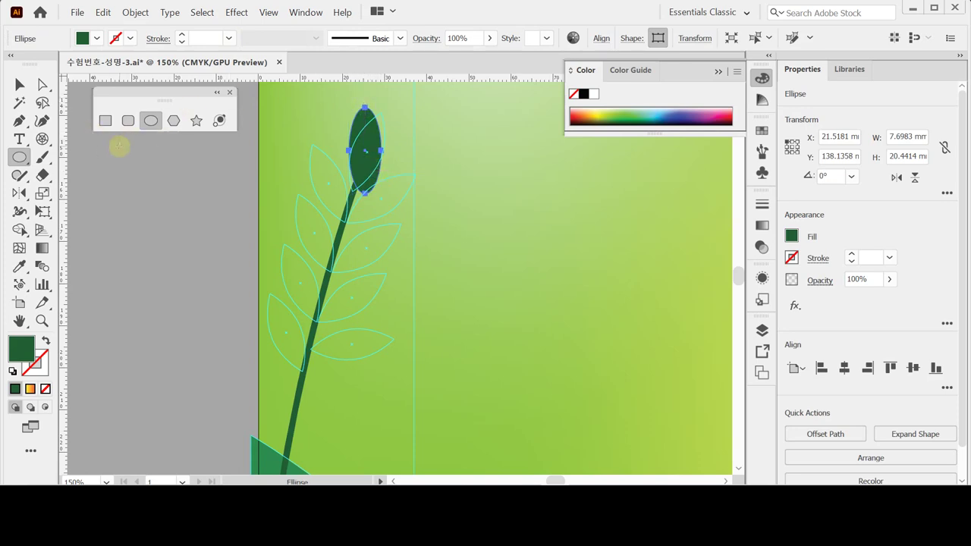
pyautogui.click(19, 121)
pyautogui.click(19, 121)
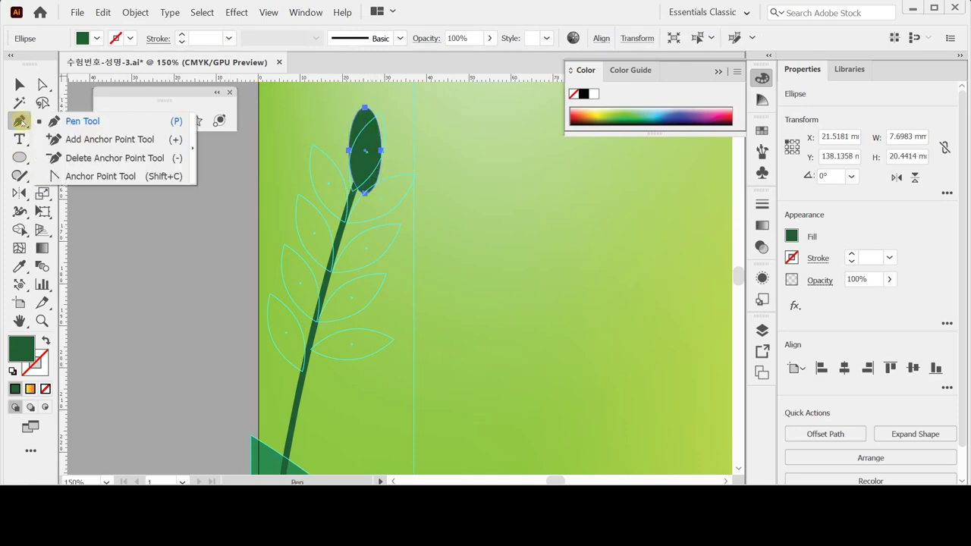
pyautogui.click(74, 177)
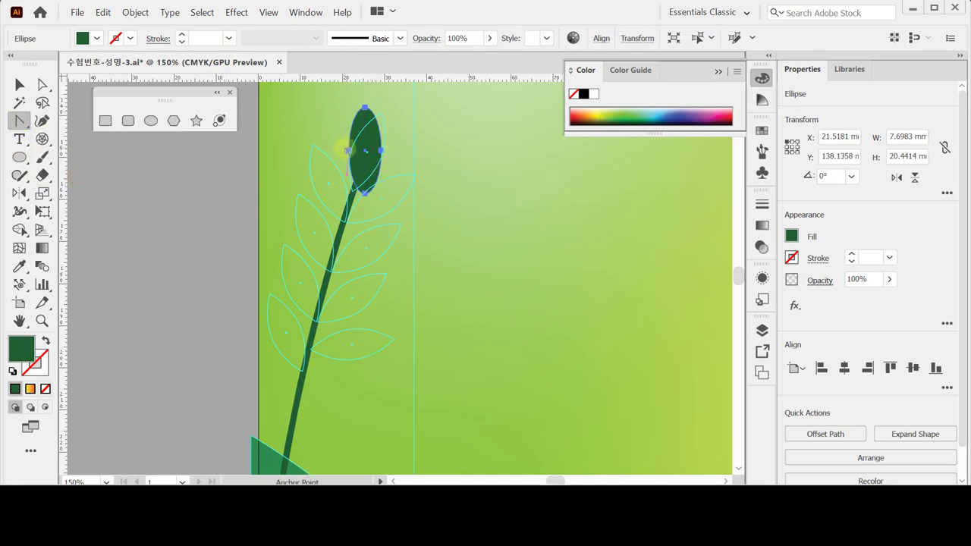
pyautogui.click(365, 109)
pyautogui.click(363, 192)
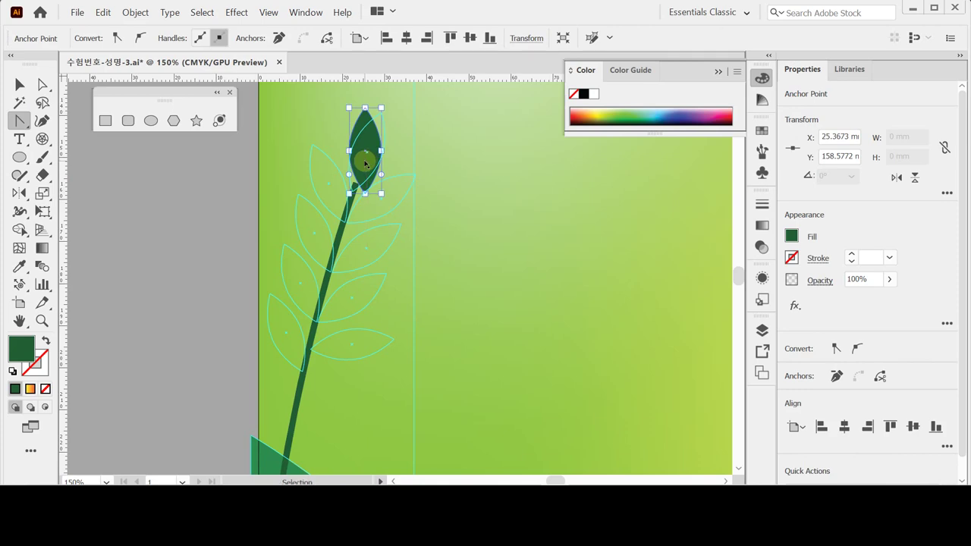
# - Rotate the leaf at the stem's tip to about 340.5° to match its guide outline
pyautogui.keyDown('ctrl'); pyautogui.click(365, 157); pyautogui.keyUp('ctrl')
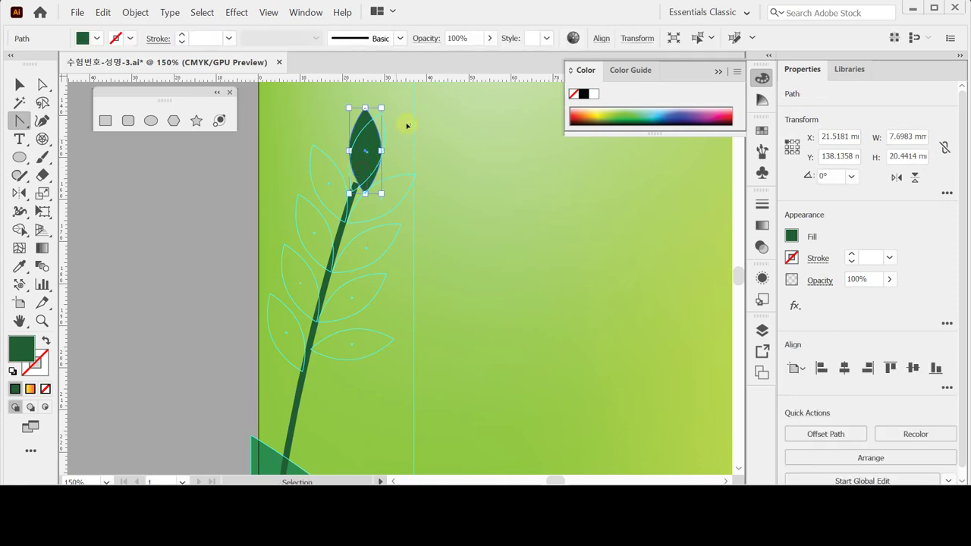
pyautogui.moveTo(387, 104); pyautogui.dragTo(400, 118)
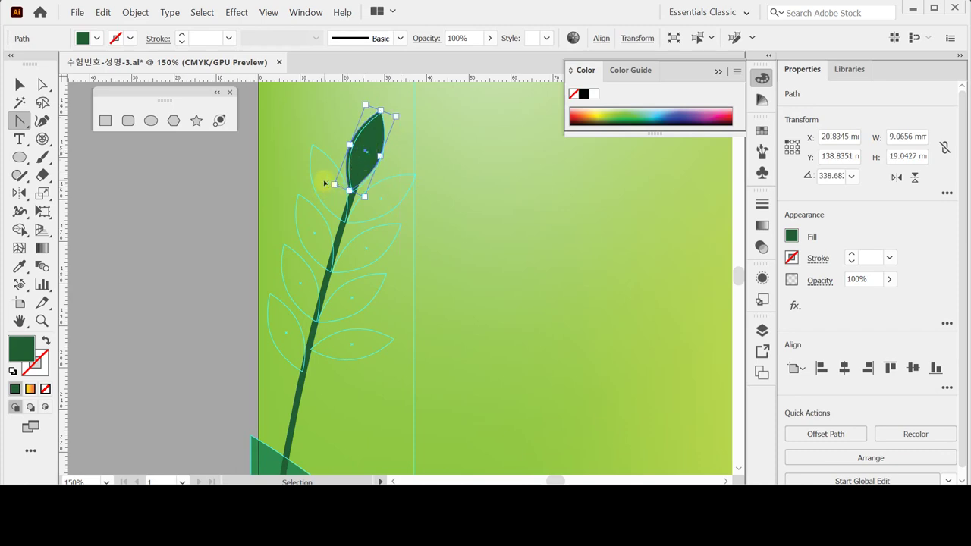
pyautogui.moveTo(326, 193); pyautogui.dragTo(329, 195)
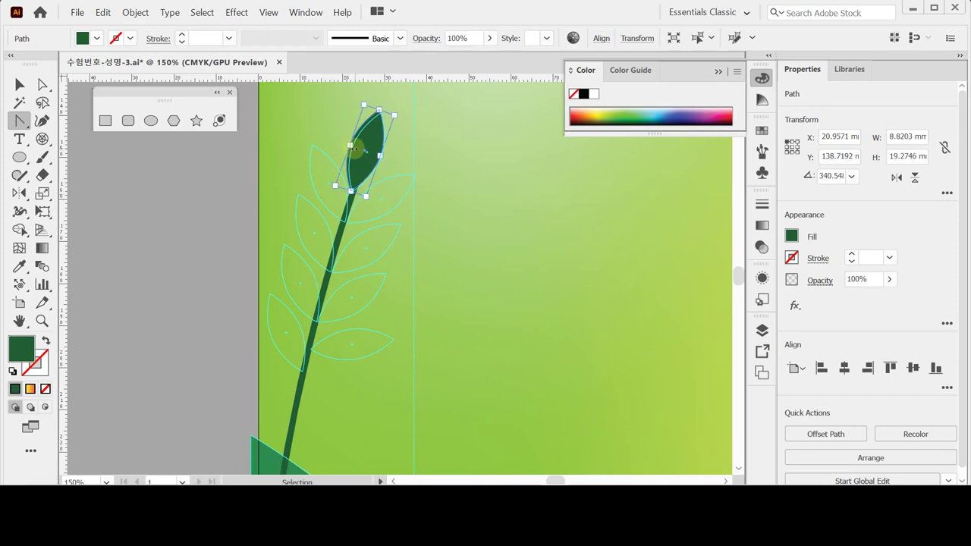
# - Copy the tip leaf onto the uppermost guide outline on the stem's left side and rotate it to about 22.9°
pyautogui.moveTo(350, 145); pyautogui.dragTo(321, 176)
pyautogui.click(407, 145)
pyautogui.click(373, 147)
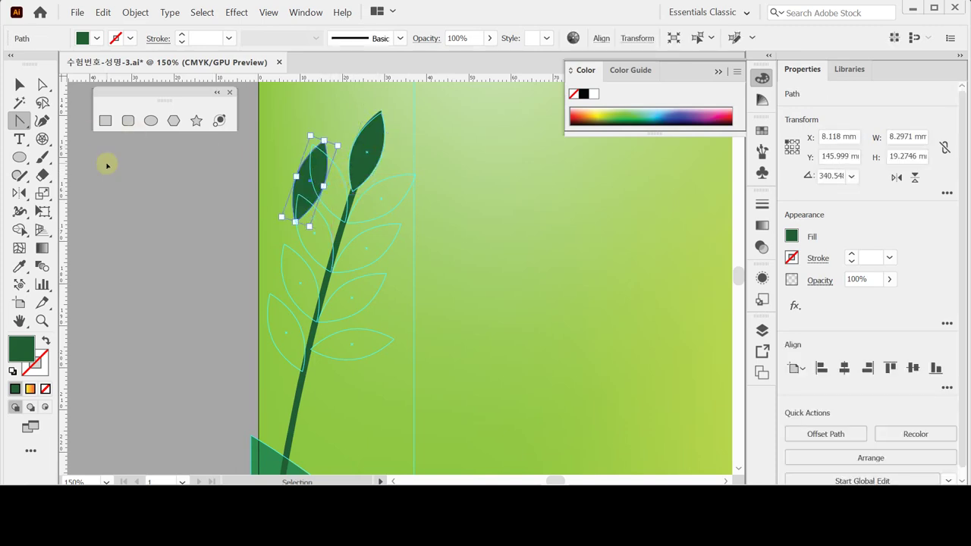
pyautogui.hotkey('shift', 'c')
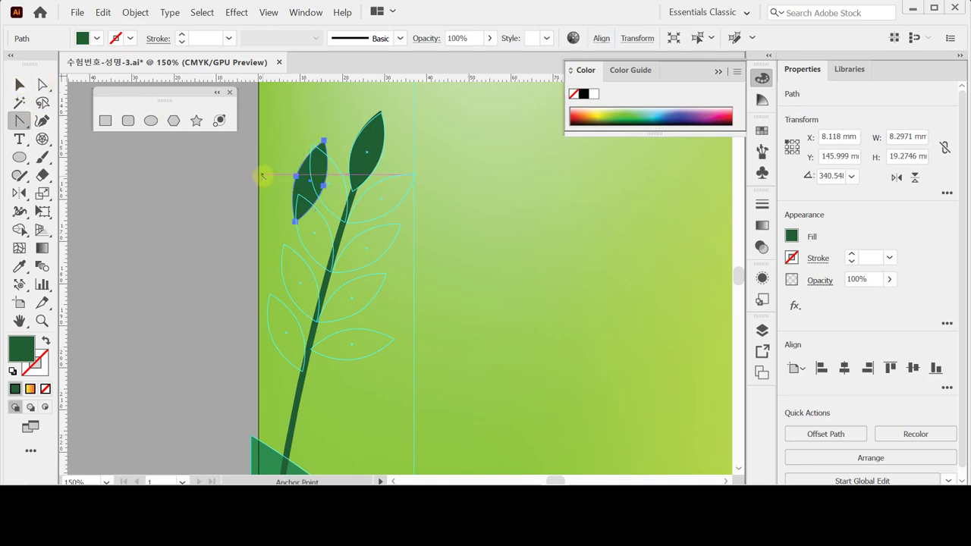
pyautogui.press('ctrl')
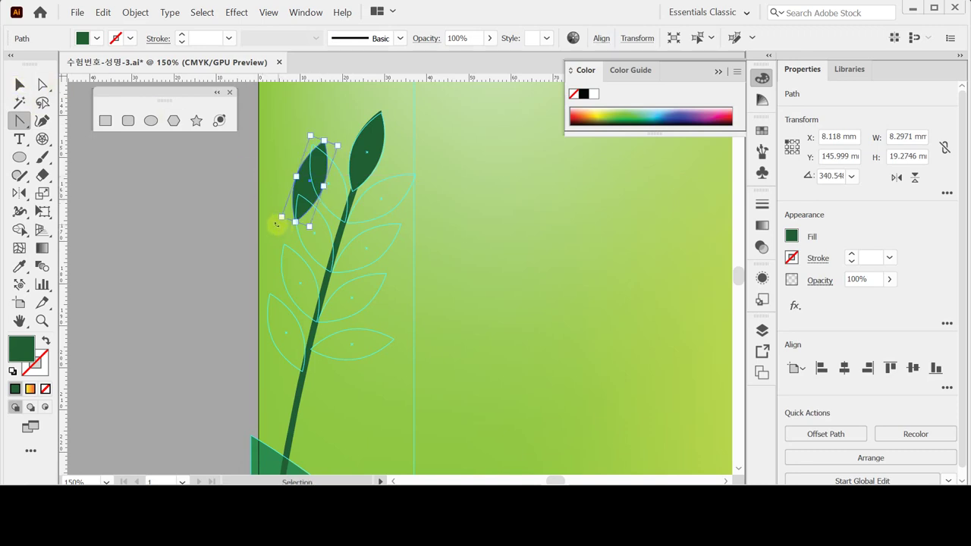
pyautogui.moveTo(277, 222); pyautogui.dragTo(331, 194)
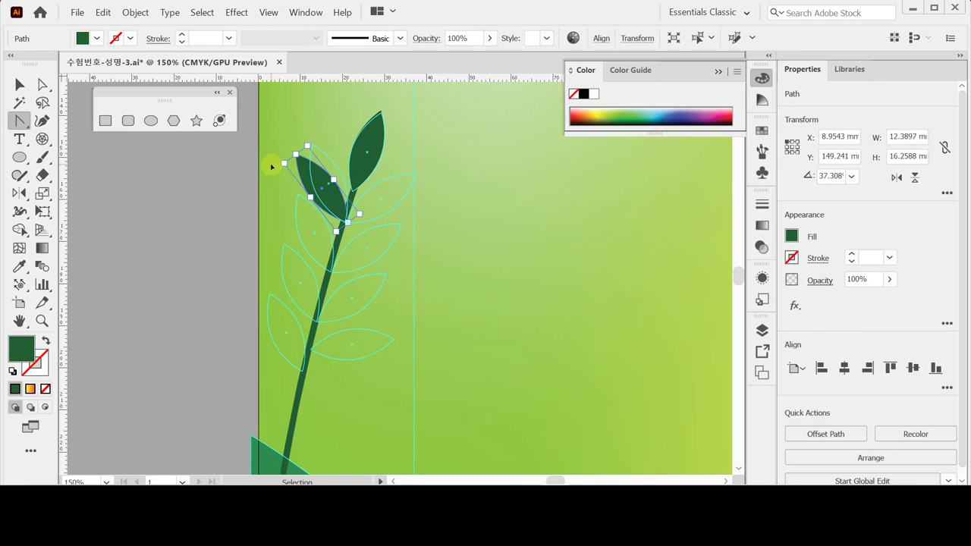
pyautogui.moveTo(279, 163); pyautogui.dragTo(286, 156)
pyautogui.moveTo(332, 199); pyautogui.dragTo(338, 193)
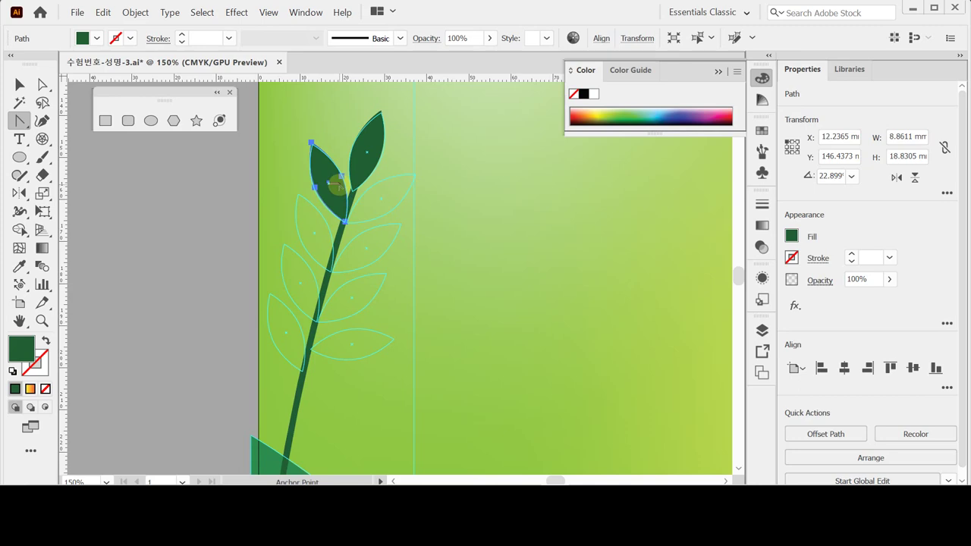
# - Copy the upper-left leaf onto the next guide outline below, repeat the copy twice down the stem, and align the lowest leaf with its guide
pyautogui.click(337, 196)
pyautogui.moveTo(337, 196); pyautogui.dragTo(322, 249)
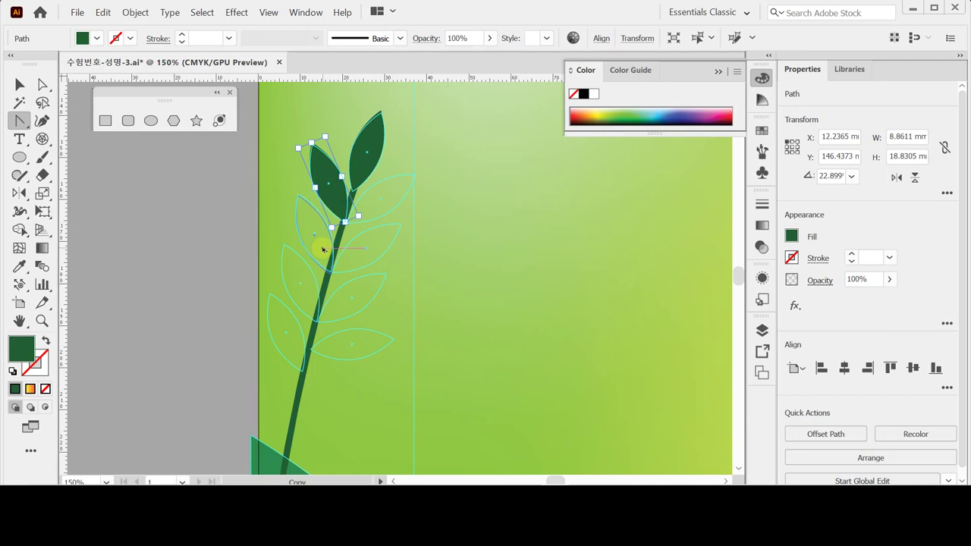
pyautogui.moveTo(322, 249); pyautogui.dragTo(322, 247)
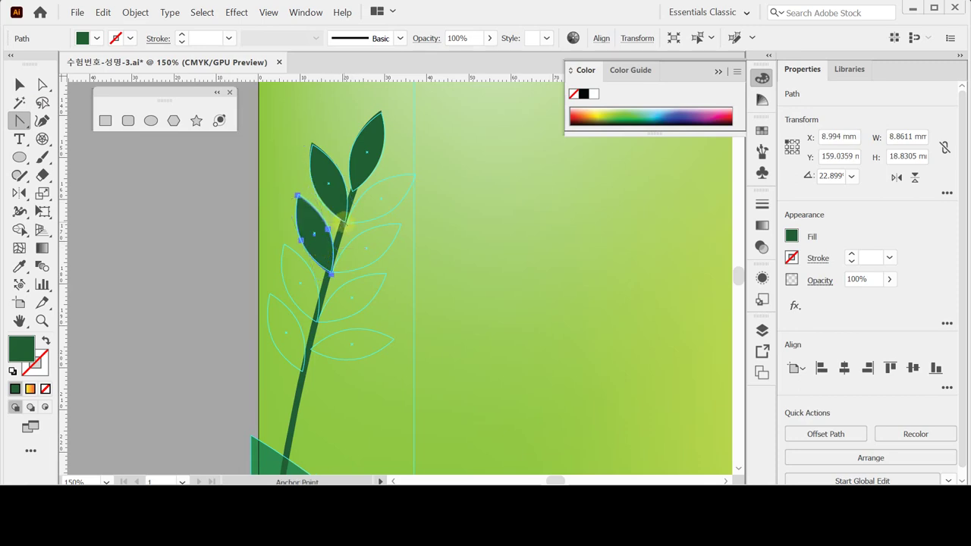
pyautogui.press('ctrl')
pyautogui.hotkey('ctrl', 'd')
pyautogui.hotkey('ctrl', 'd')
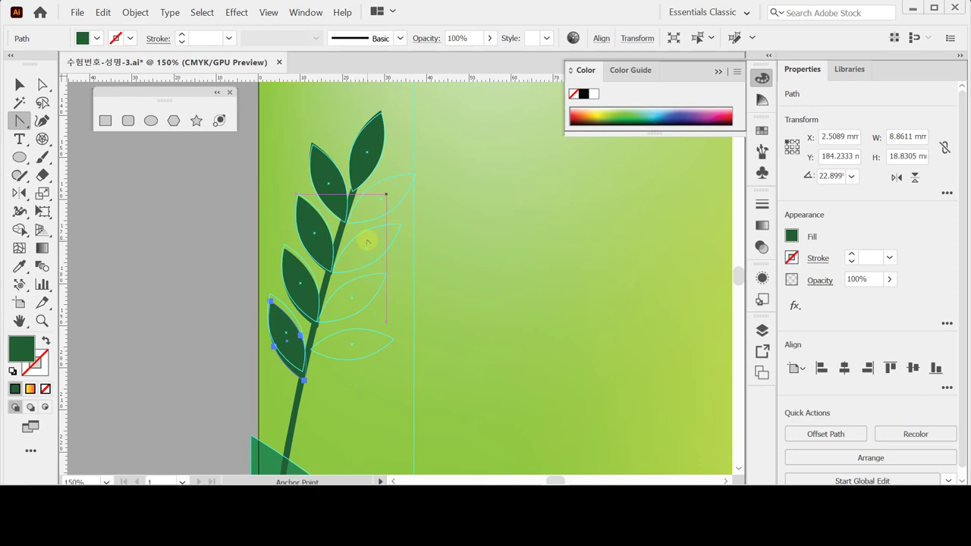
pyautogui.press('ctrl')
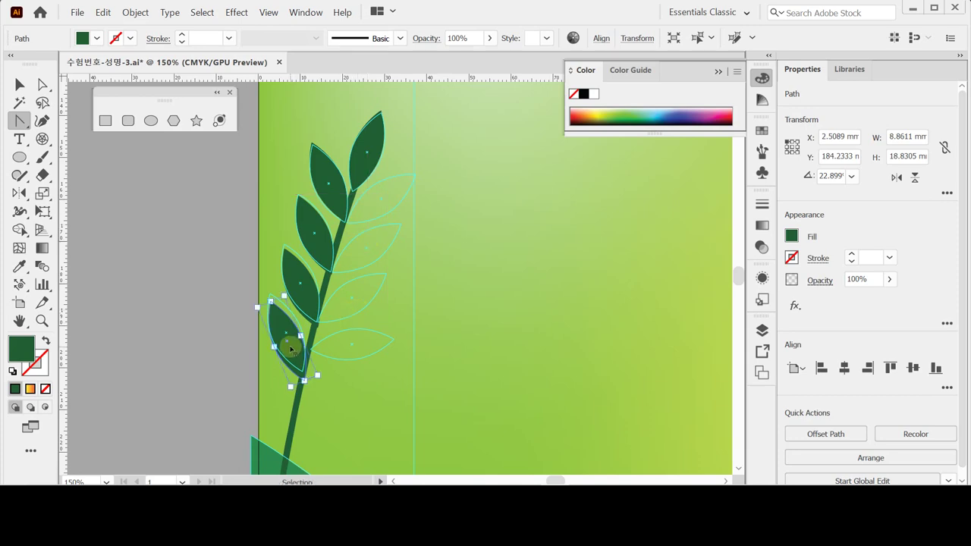
pyautogui.moveTo(292, 349); pyautogui.dragTo(296, 341)
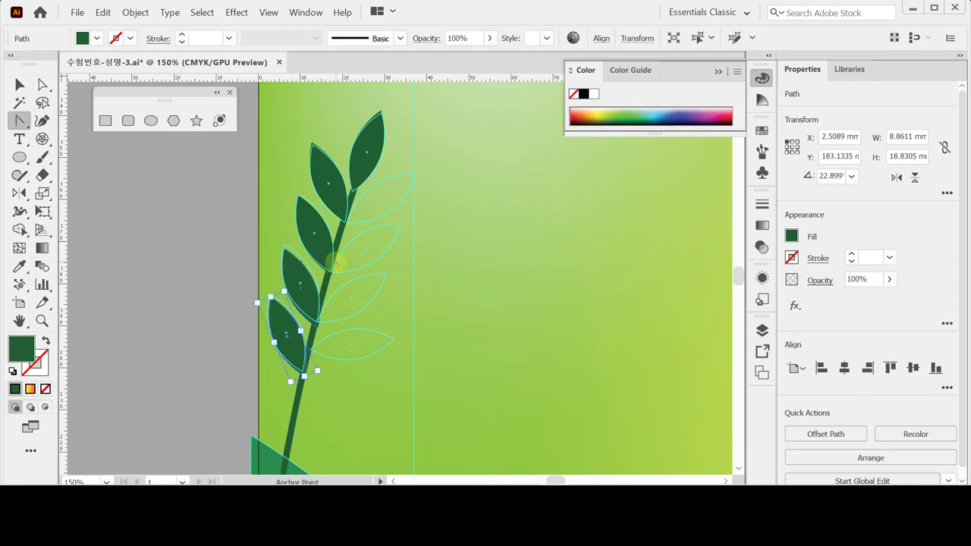
# - Reflect a copy of the four left leaves across the stem onto the right-hand guide outlines, at about 124.6°
pyautogui.moveTo(320, 276); pyautogui.dragTo(306, 270)
pyautogui.click(279, 286)
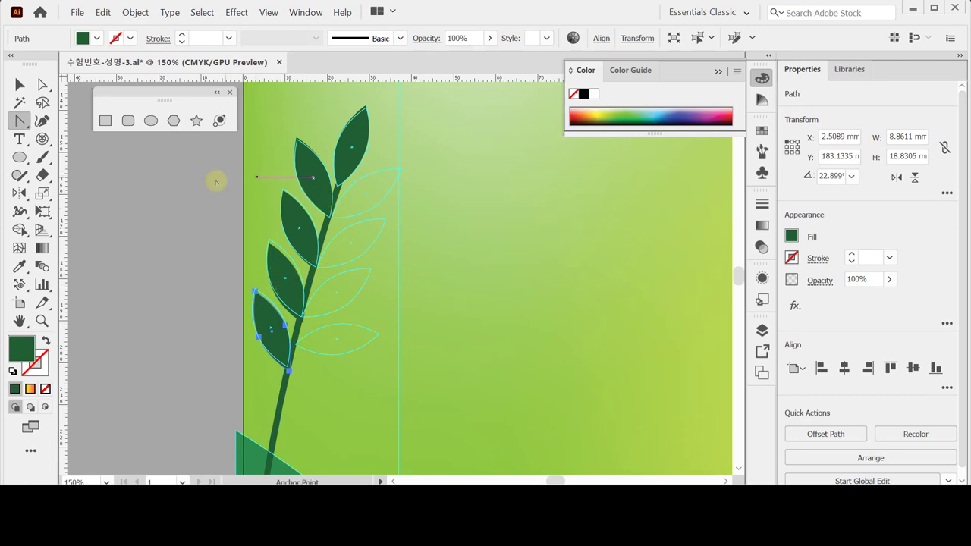
pyautogui.press('v')
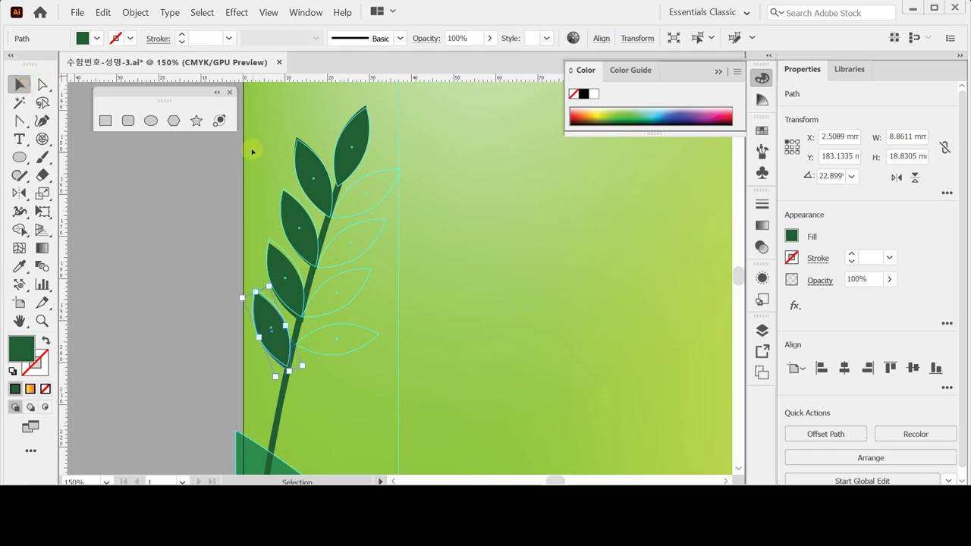
pyautogui.keyDown('shift'); pyautogui.click(289, 266); pyautogui.keyUp('shift')
pyautogui.keyDown('shift'); pyautogui.click(307, 157); pyautogui.keyUp('shift')
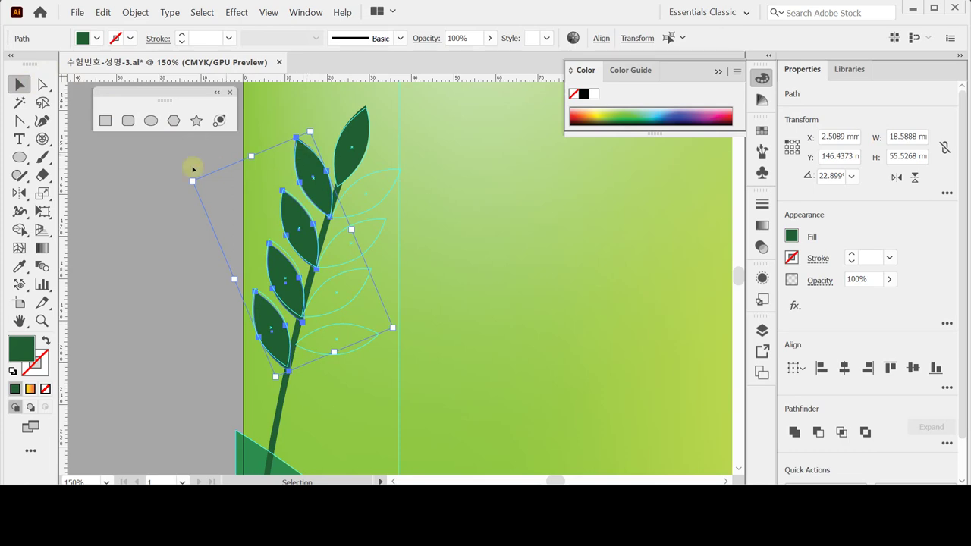
pyautogui.click(21, 194)
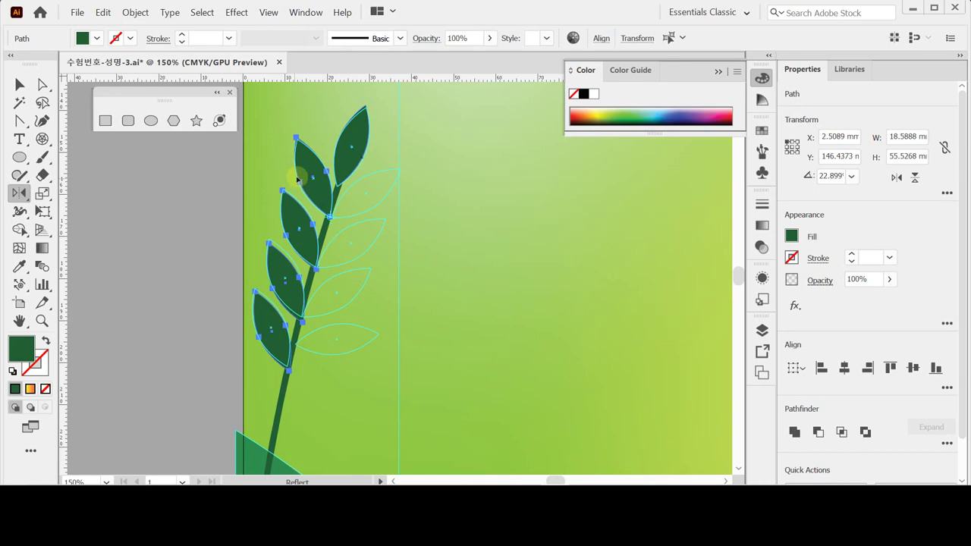
pyautogui.moveTo(306, 167); pyautogui.dragTo(394, 173)
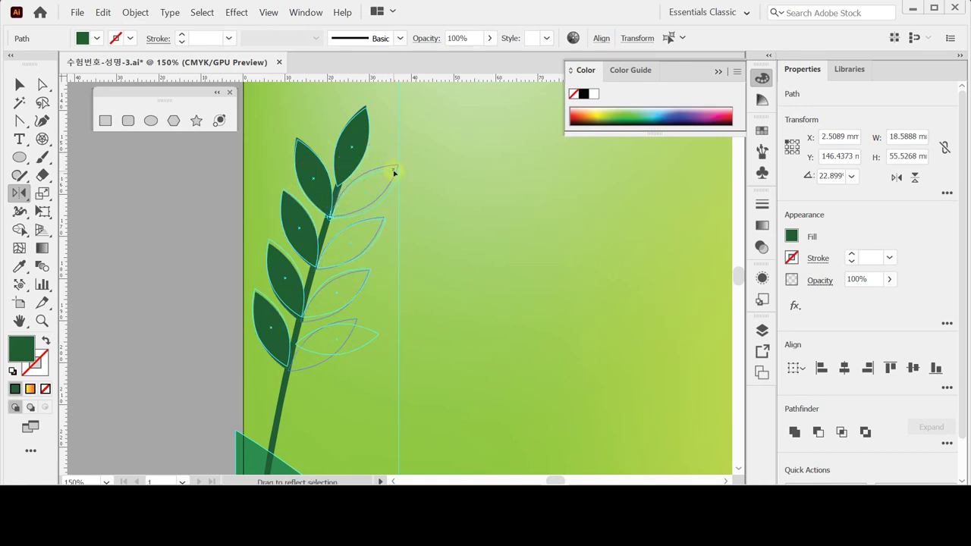
pyautogui.press('alt')
pyautogui.moveTo(394, 173); pyautogui.dragTo(395, 173)
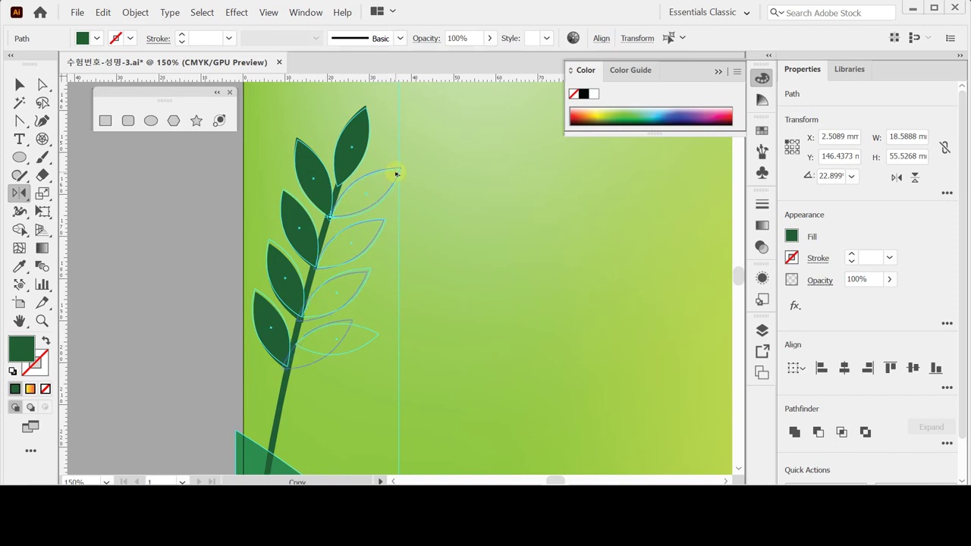
pyautogui.moveTo(396, 174); pyautogui.dragTo(393, 174)
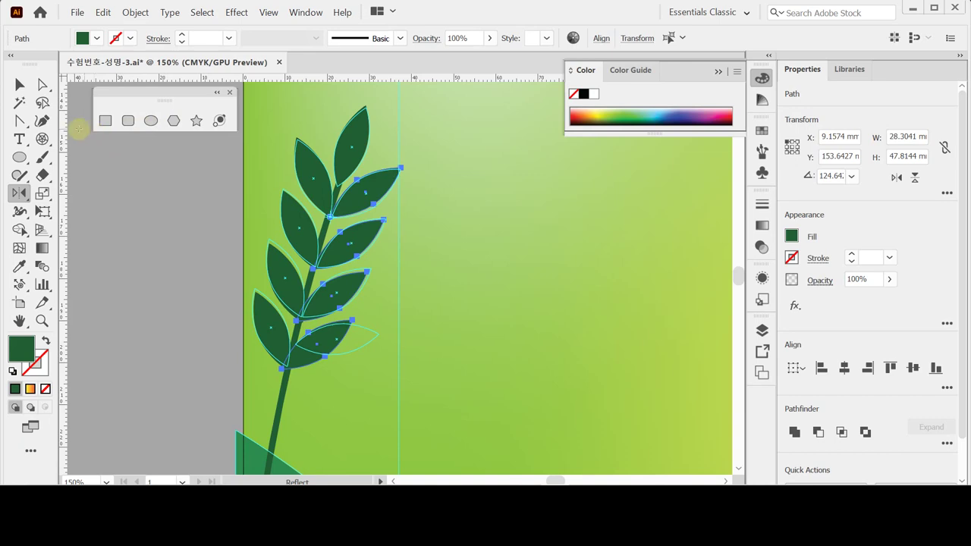
pyautogui.keyDown('ctrl'); pyautogui.click(167, 340); pyautogui.keyUp('ctrl')
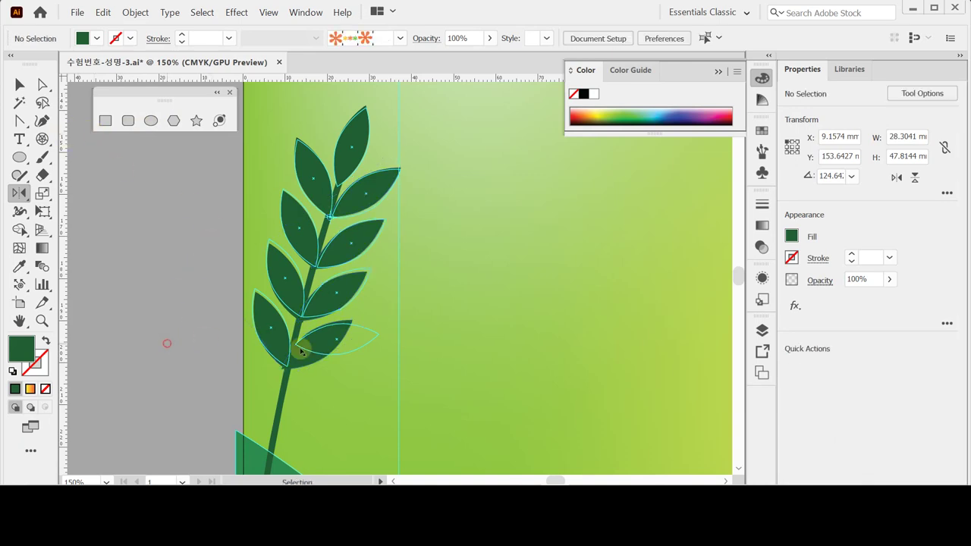
# - Move the lowest right-hand leaf to its guide's base on the stem and rotate it to about 95.7°
pyautogui.moveTo(315, 356); pyautogui.dragTo(357, 299)
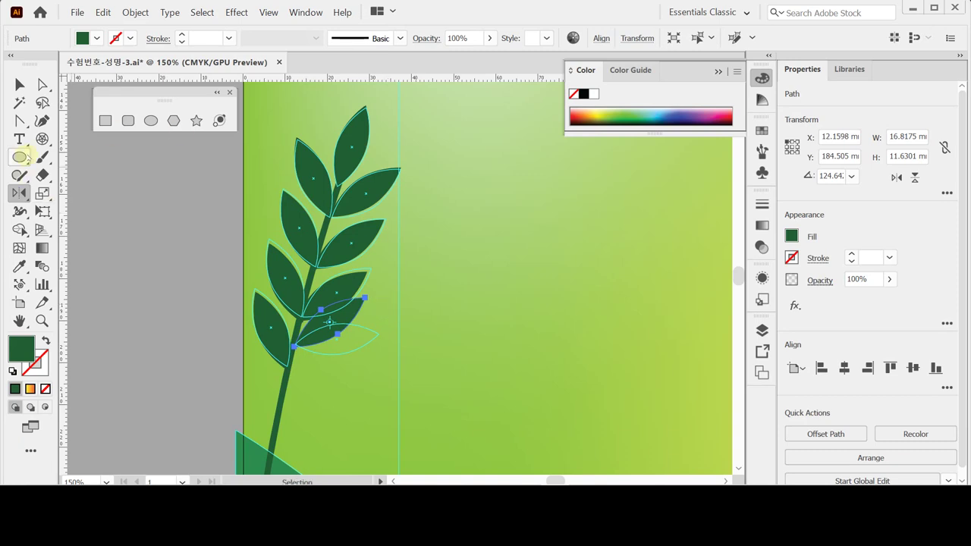
pyautogui.moveTo(22, 192); pyautogui.dragTo(84, 193)
pyautogui.moveTo(420, 331); pyautogui.dragTo(429, 368)
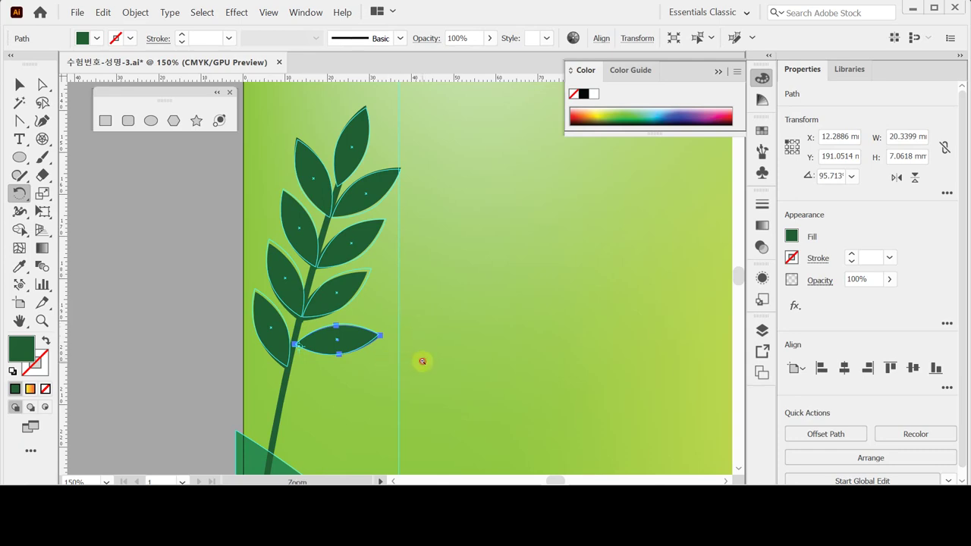
# - Draw the closed dark olive arching blade with the Pen tool along its guide outline, from its tip at about X 74, Y 215 mm to about Y 302 mm
pyautogui.hotkey('ctrl', '-')
pyautogui.hotkey('ctrl', '-')
pyautogui.press('ctrl')
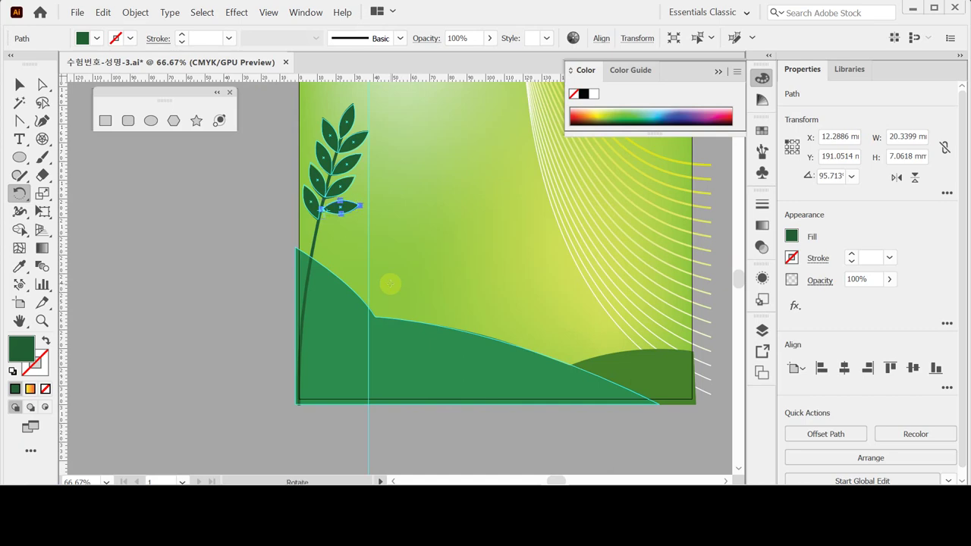
pyautogui.press('p')
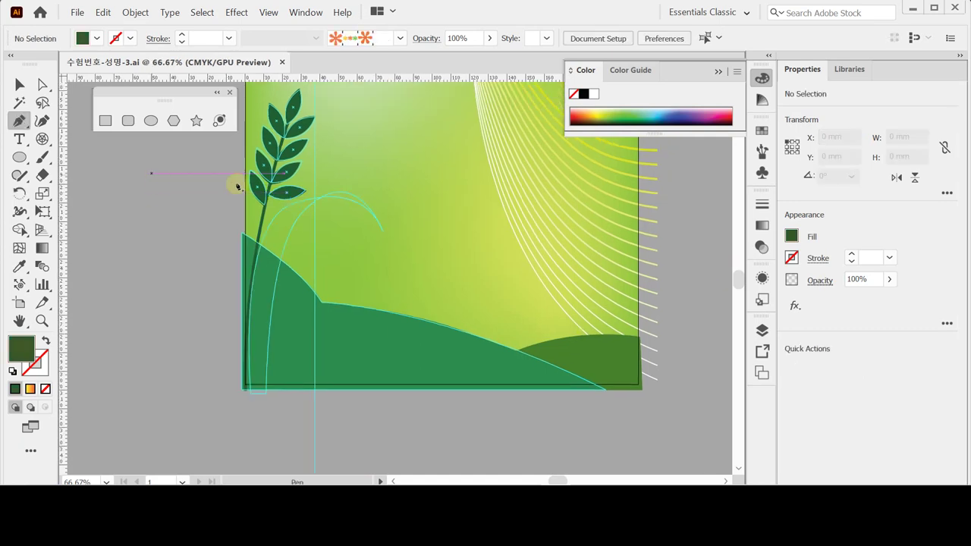
pyautogui.click(315, 252)
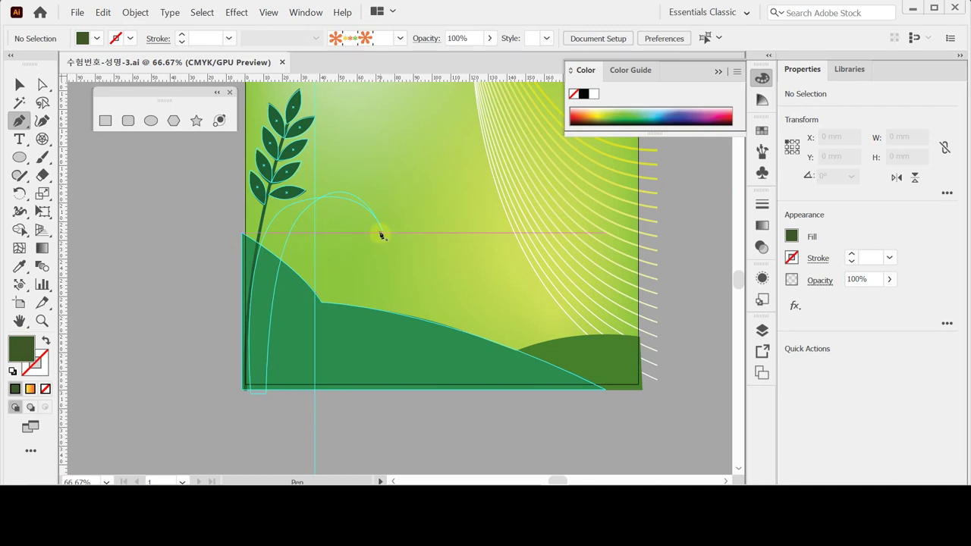
pyautogui.click(382, 232)
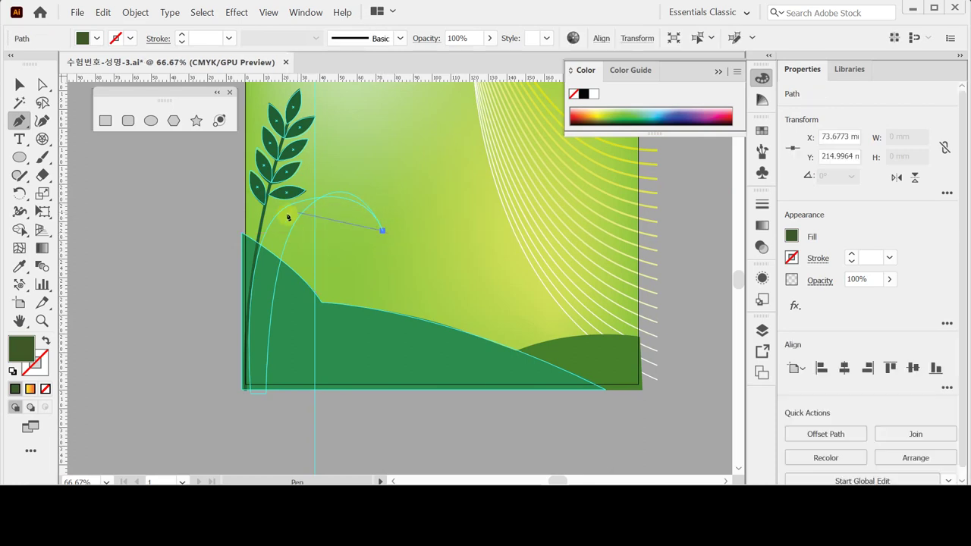
pyautogui.moveTo(311, 201); pyautogui.dragTo(259, 215)
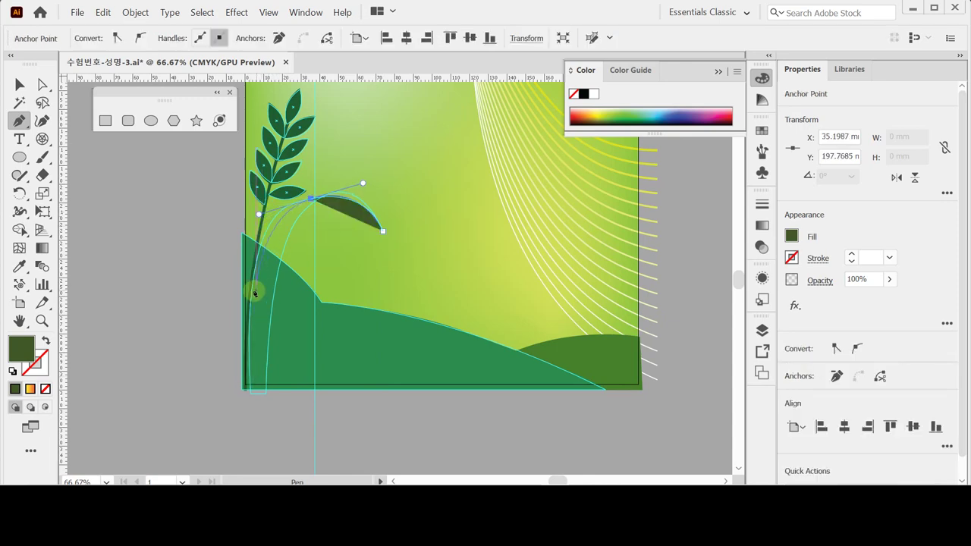
pyautogui.moveTo(250, 291); pyautogui.dragTo(245, 331)
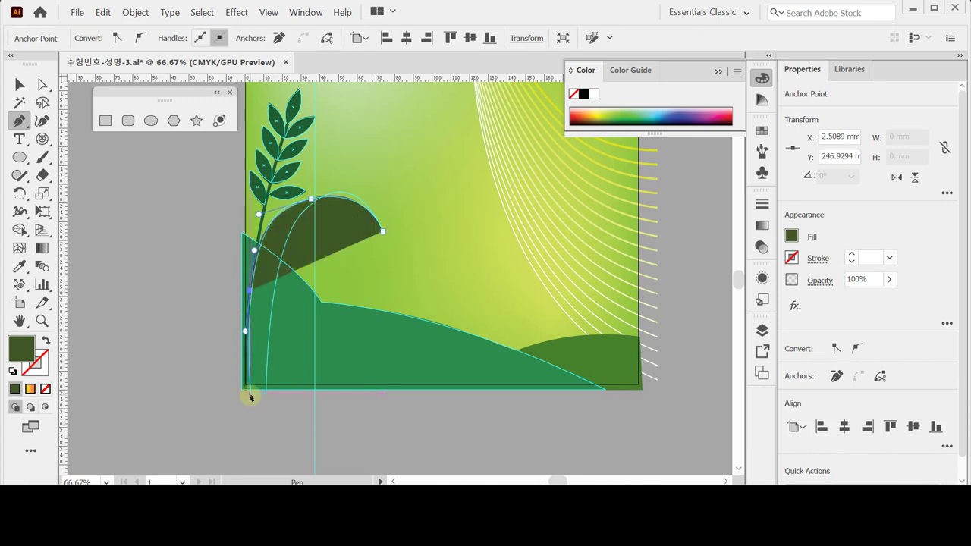
pyautogui.moveTo(249, 393); pyautogui.dragTo(263, 393)
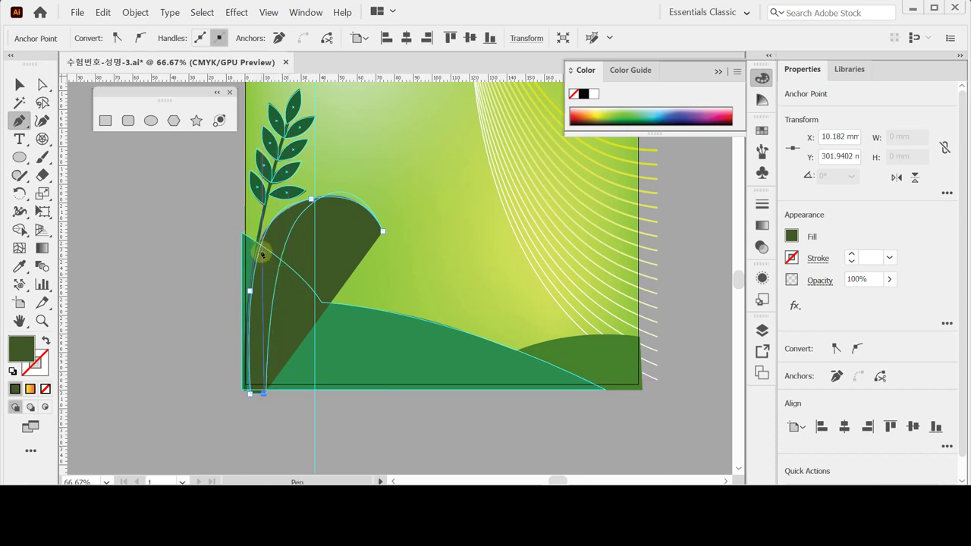
pyautogui.moveTo(278, 270); pyautogui.dragTo(290, 238)
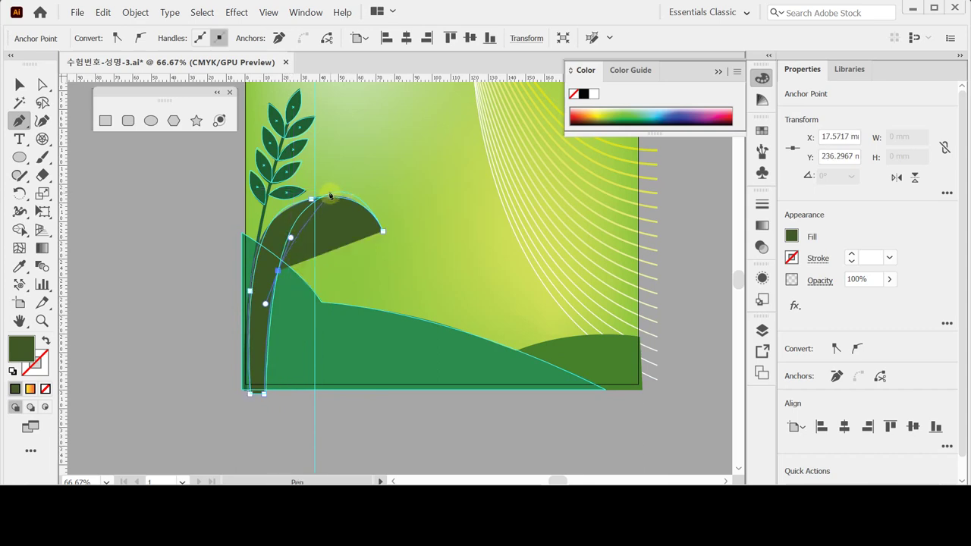
pyautogui.moveTo(331, 195); pyautogui.dragTo(369, 179)
pyautogui.click(383, 230)
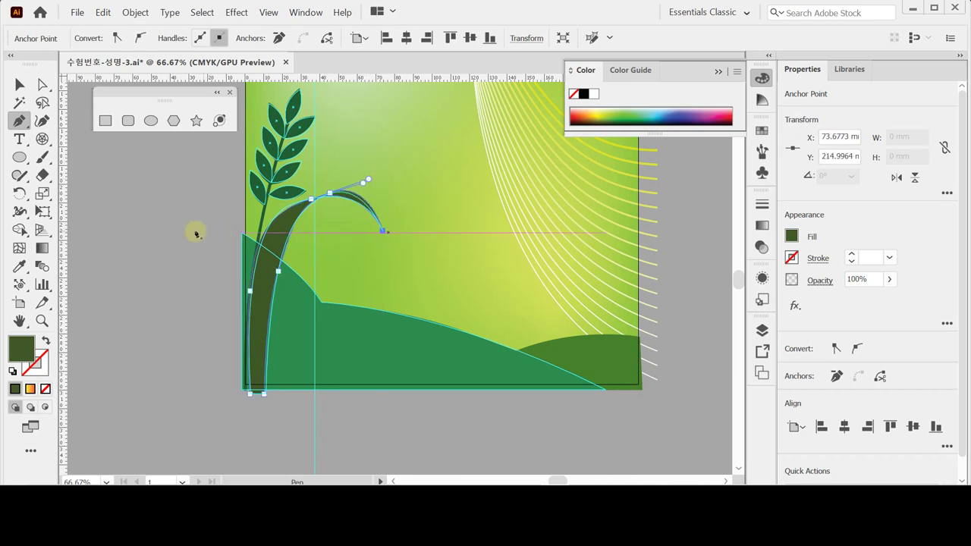
pyautogui.keyDown('ctrl'); pyautogui.click(182, 213); pyautogui.keyUp('ctrl')
pyautogui.keyDown('ctrl'); pyautogui.click(279, 239); pyautogui.keyUp('ctrl')
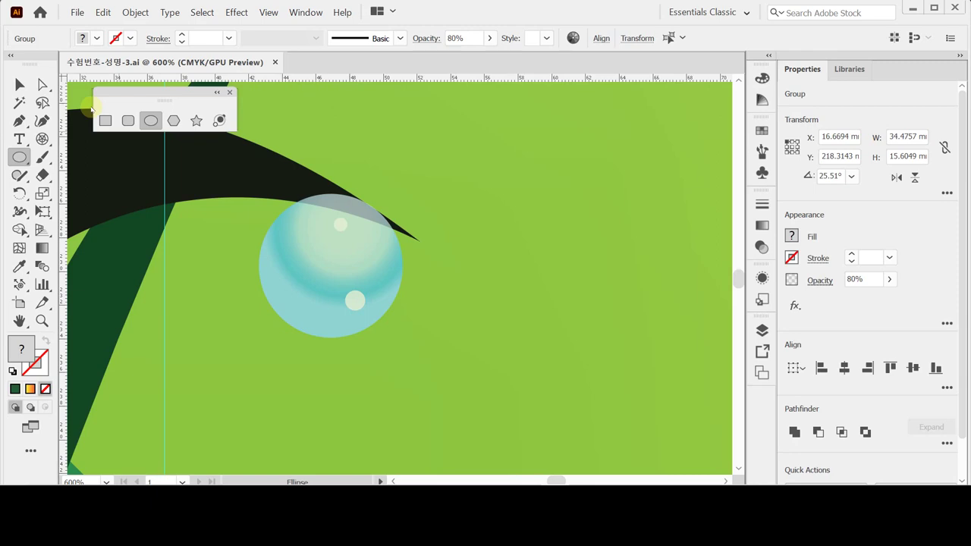
# - Draw a white circle about 8.5 mm in diameter over the droplet's large guide circle near the blade tip and remove its stroke
pyautogui.hotkey('ctrl', 'shift', 'a')
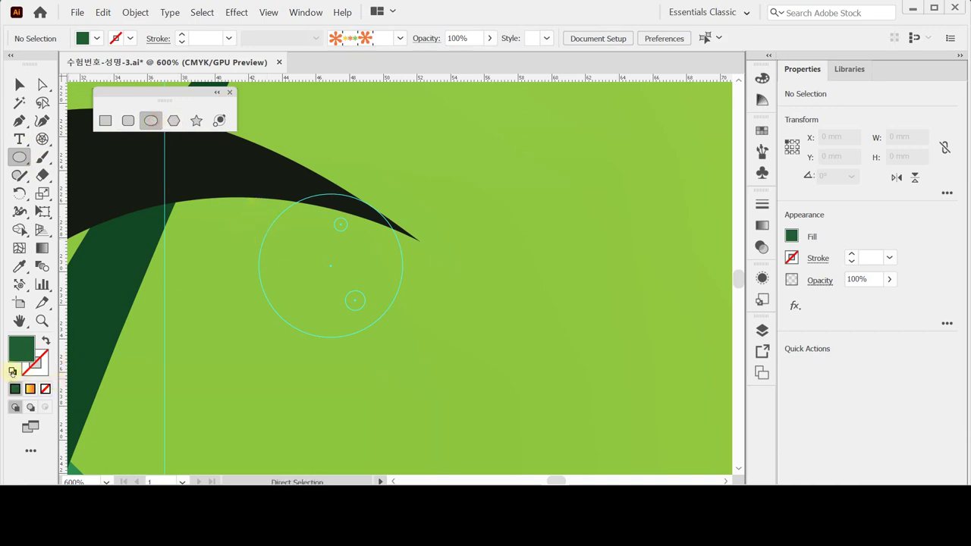
pyautogui.click(13, 371)
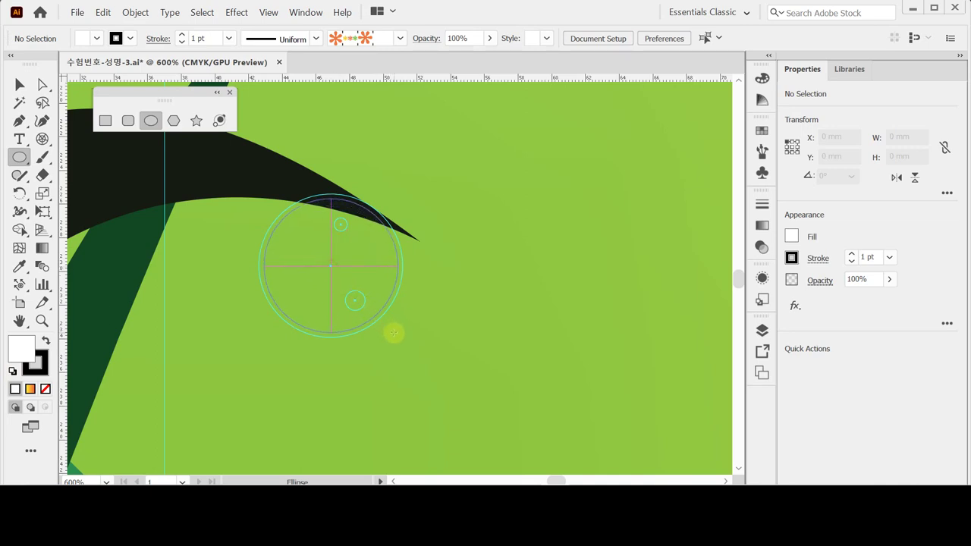
pyautogui.moveTo(396, 337); pyautogui.dragTo(397, 337)
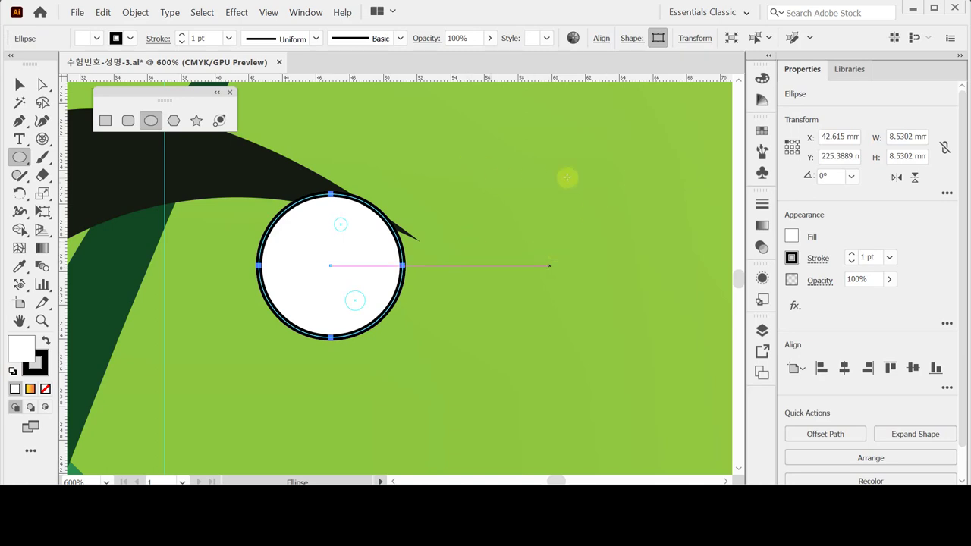
pyautogui.click(36, 365)
pyautogui.click(45, 388)
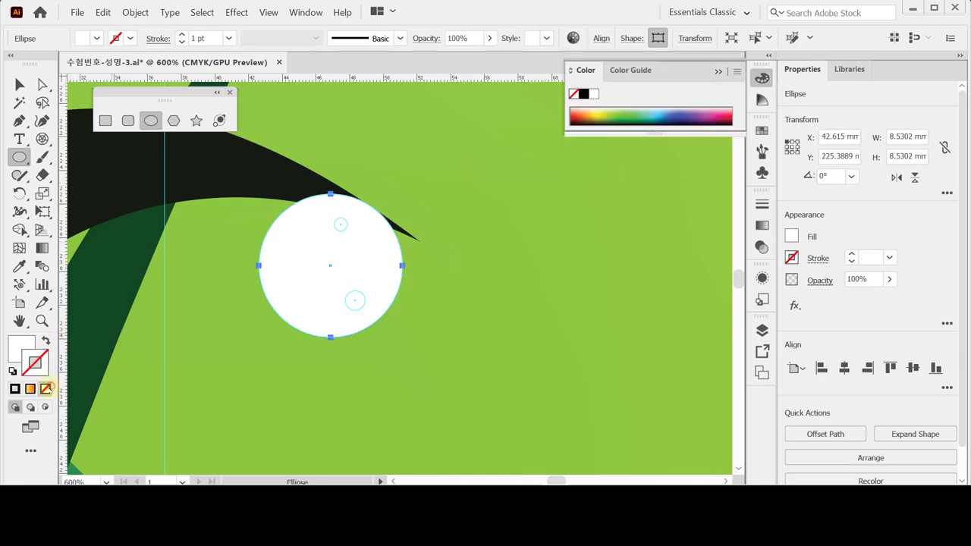
pyautogui.click(17, 350)
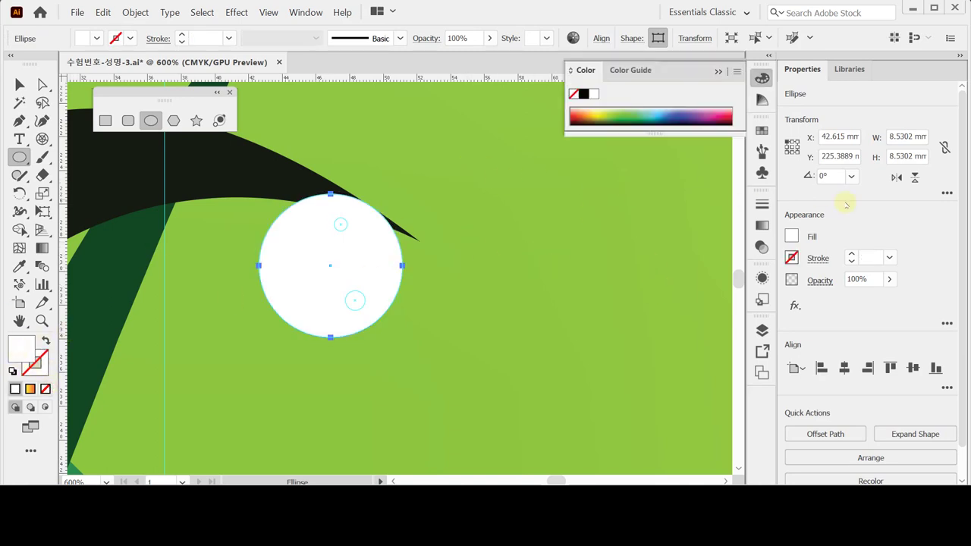
# - Apply a radial gradient fill to the large droplet circle
pyautogui.click(762, 225)
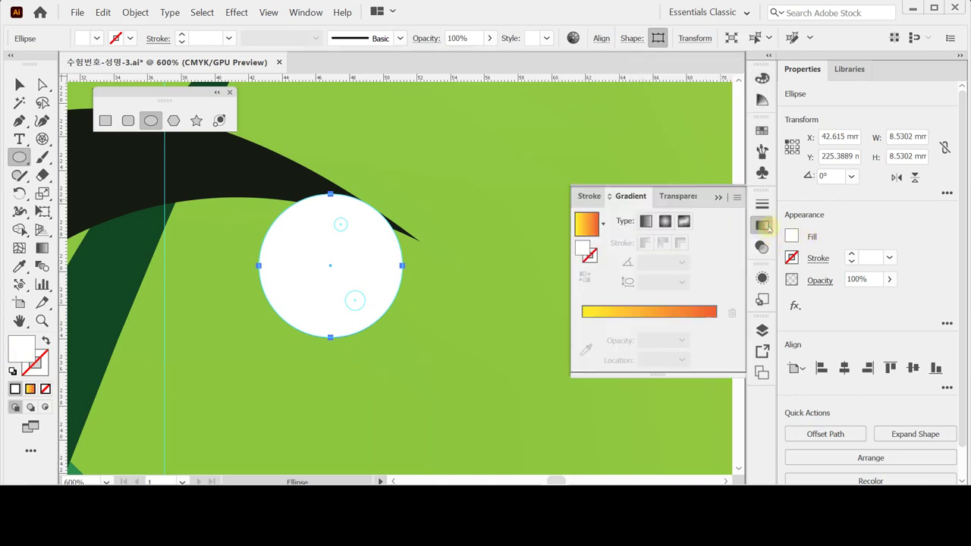
pyautogui.click(585, 224)
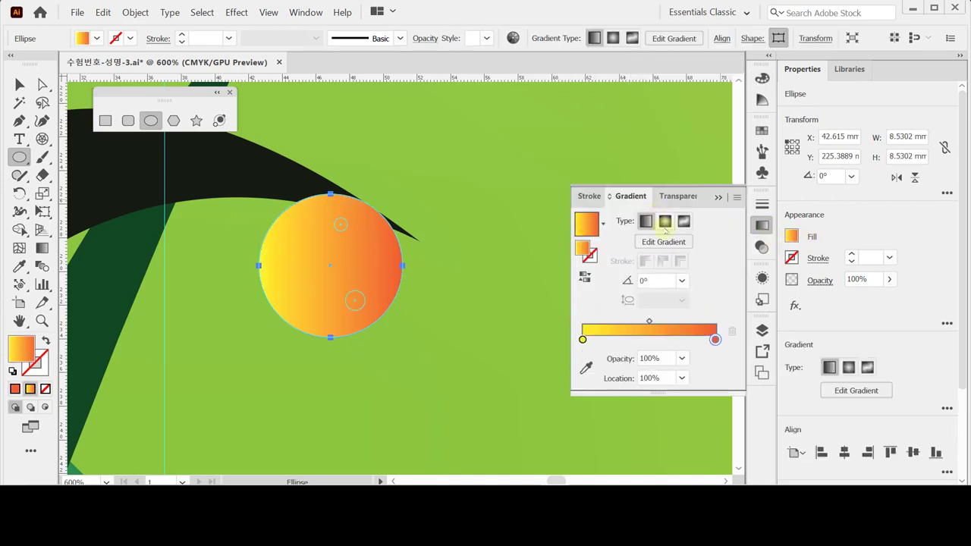
pyautogui.click(665, 221)
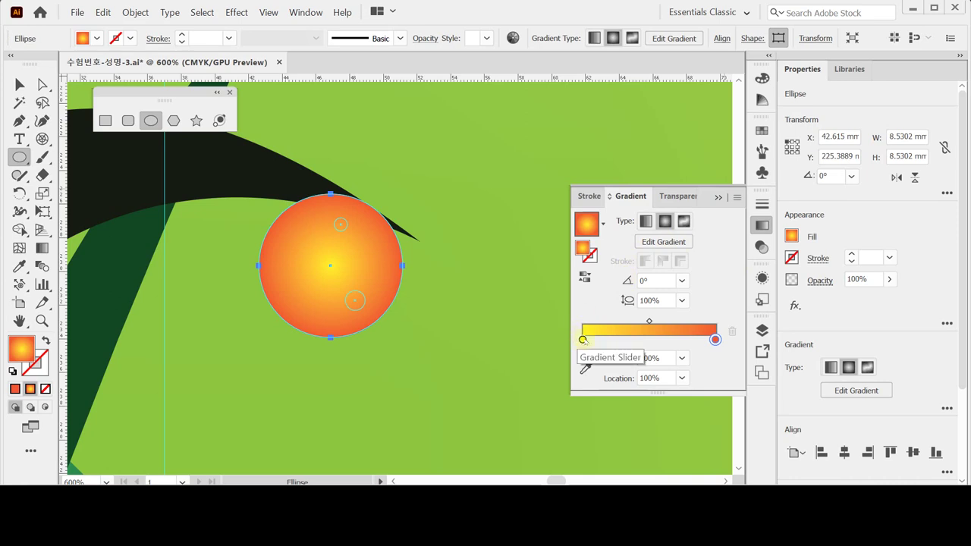
# - Set the droplet gradient's yellow centre stop to C 20, Y 10
pyautogui.click(583, 339)
pyautogui.doubleClick(583, 339)
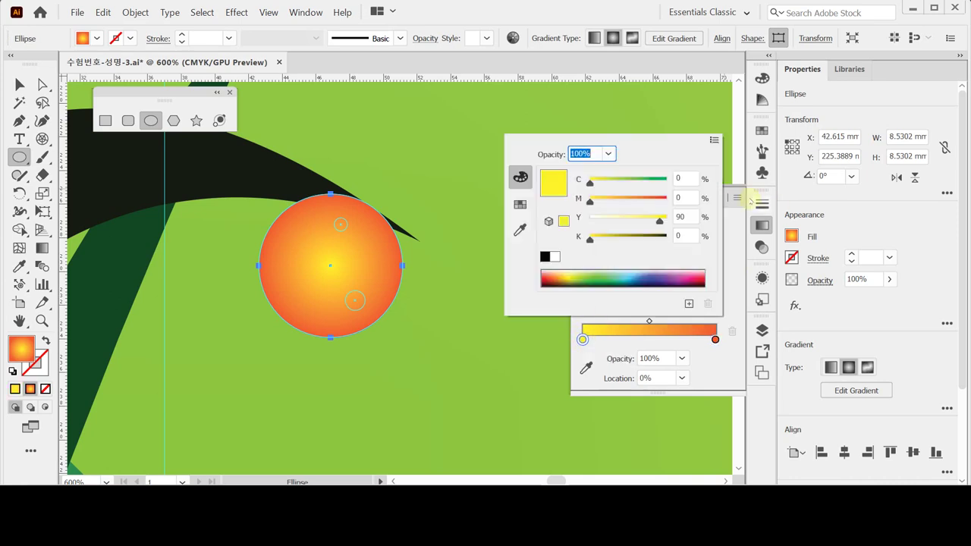
pyautogui.click(687, 178)
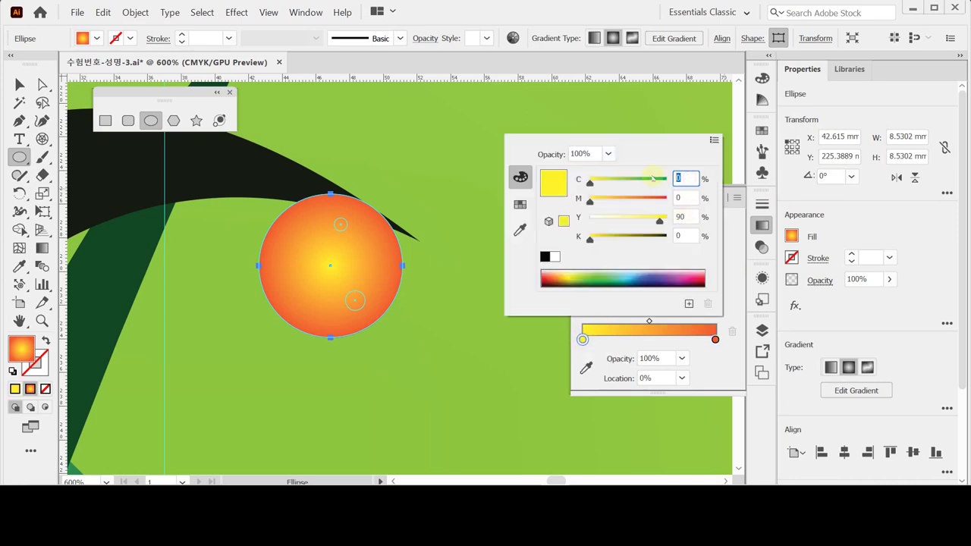
pyautogui.write('20')
pyautogui.press('Tab')
pyautogui.press('Tab')
pyautogui.write('10')
pyautogui.press('Return')
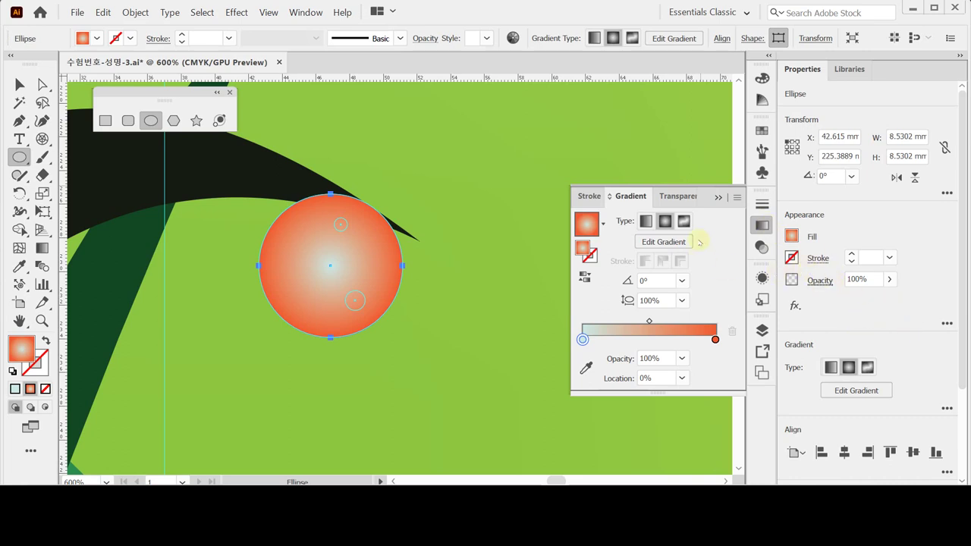
# - Add a middle stop at about 43% to the droplet gradient and colour it C 60, M 0, Y 10, K 0
pyautogui.click(641, 341)
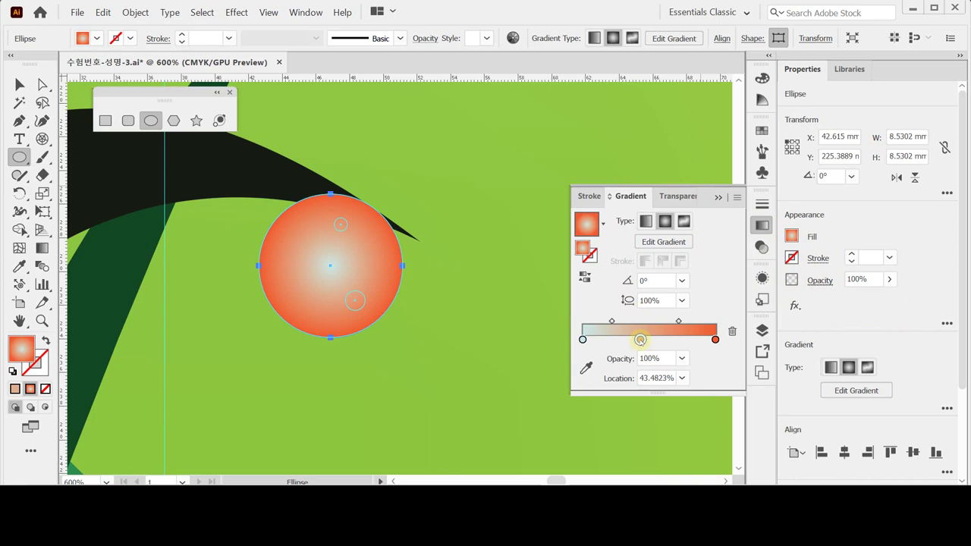
pyautogui.doubleClick(640, 339)
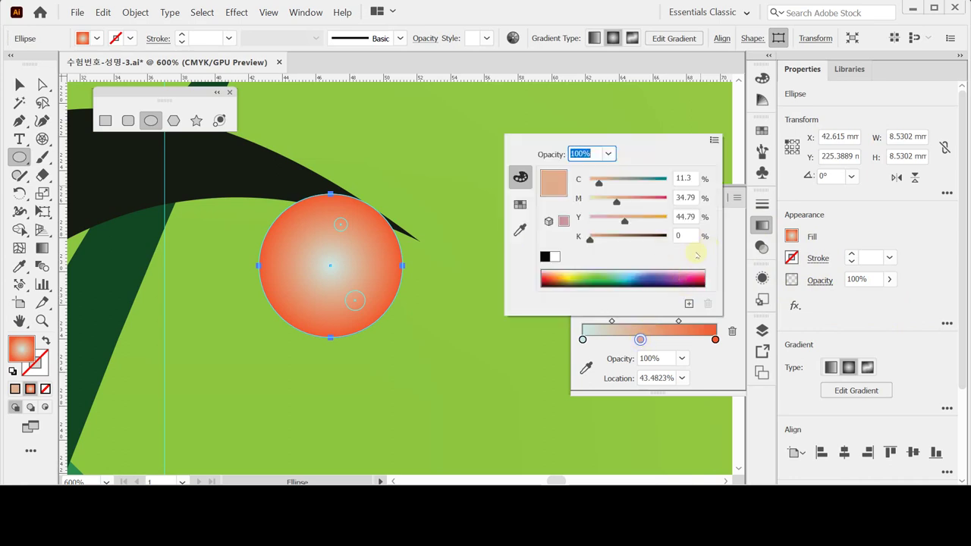
pyautogui.click(555, 257)
pyautogui.click(685, 178)
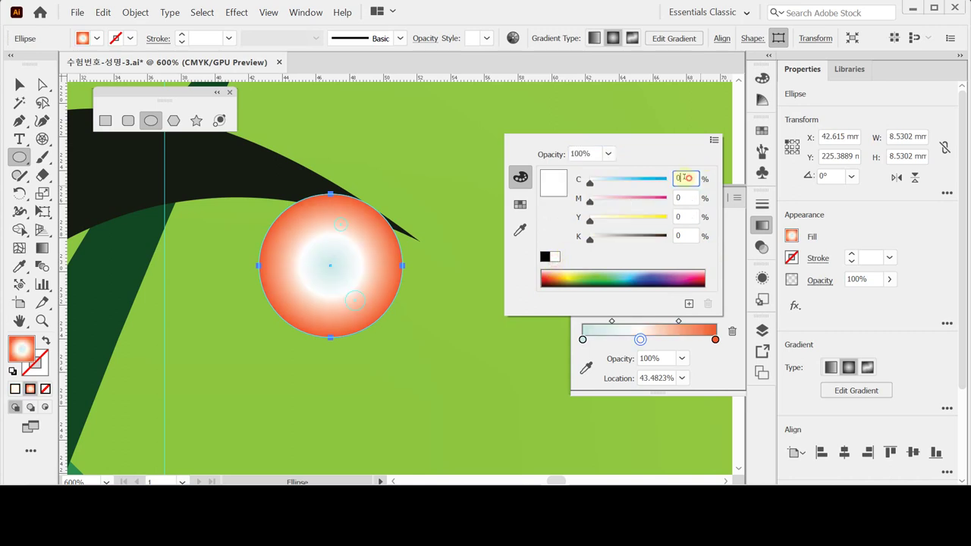
pyautogui.write('60')
pyautogui.press('Tab')
pyautogui.press('Tab')
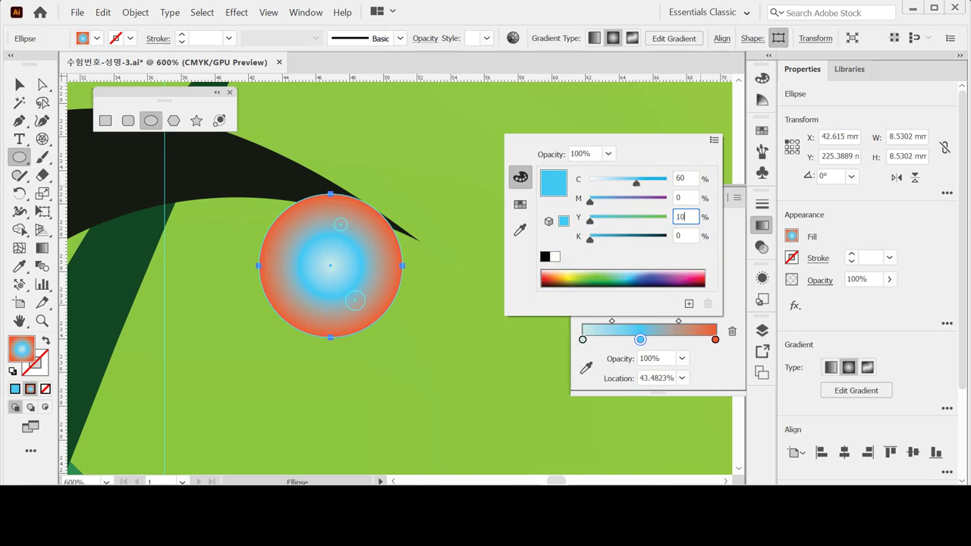
pyautogui.press('Return')
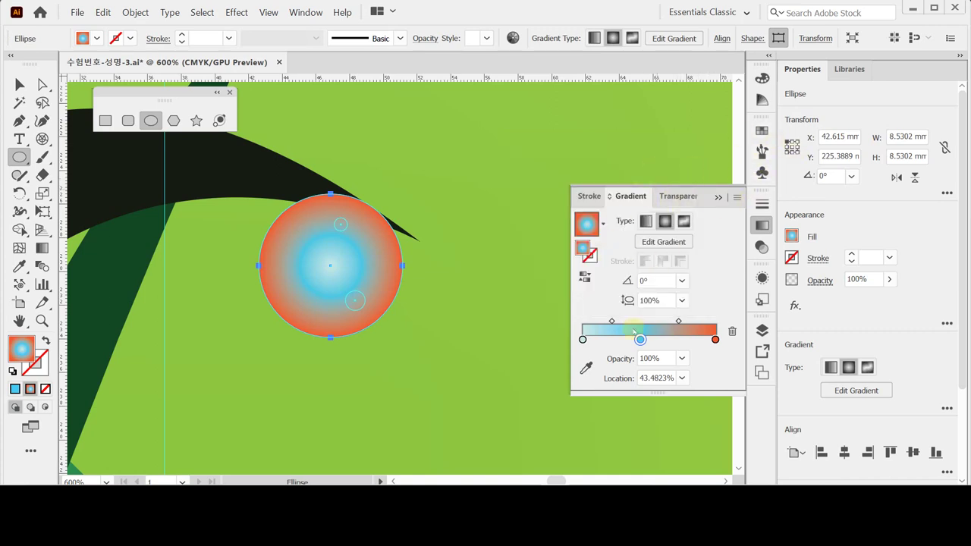
# - Change the middle gradient stop's cyan to 30%, keeping yellow at 10%
pyautogui.moveTo(639, 343); pyautogui.dragTo(731, 163)
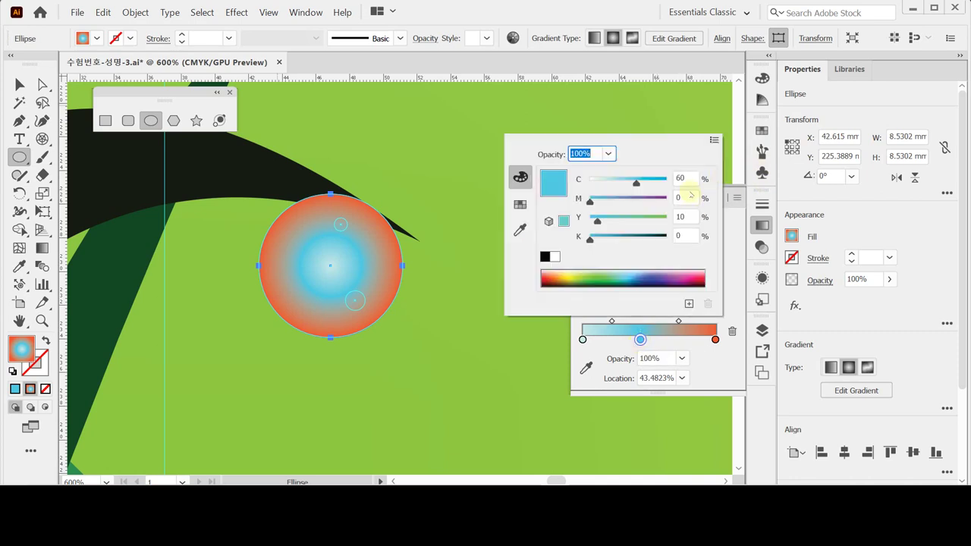
pyautogui.click(642, 180)
pyautogui.write('30')
pyautogui.press('Tab')
pyautogui.press('Tab')
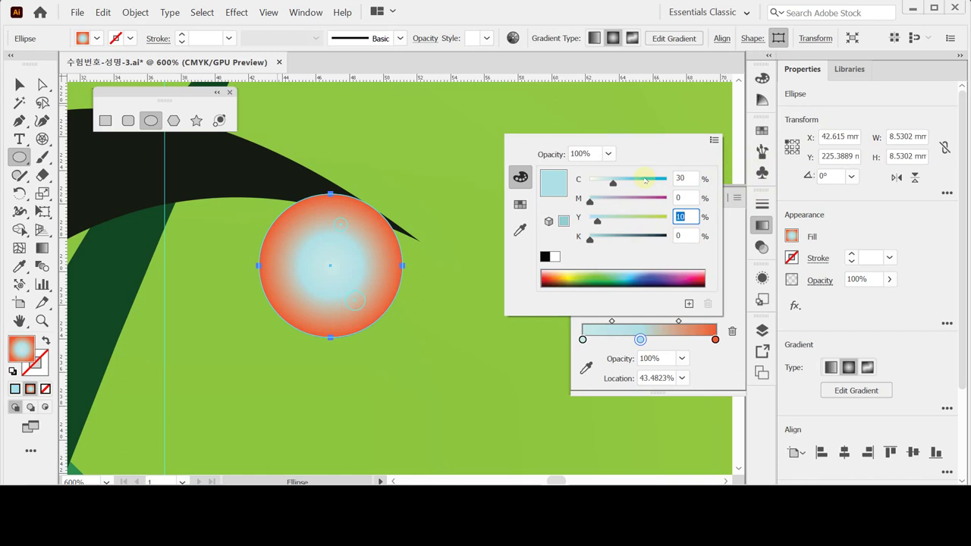
pyautogui.click(734, 255)
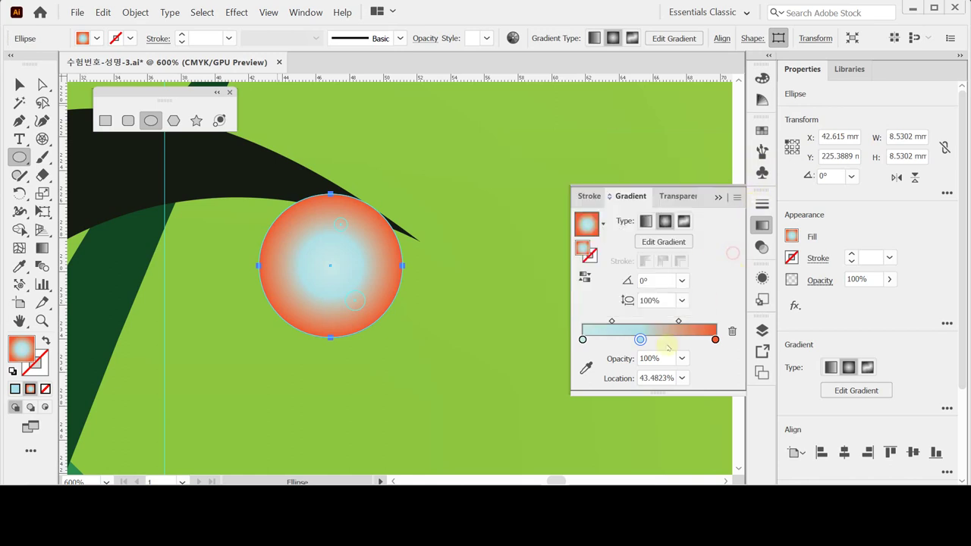
# - Duplicate the pale middle stop to about 83% and recolour the copy a stronger cyan blue
pyautogui.moveTo(640, 339); pyautogui.dragTo(693, 341)
pyautogui.doubleClick(693, 340)
pyautogui.click(685, 178)
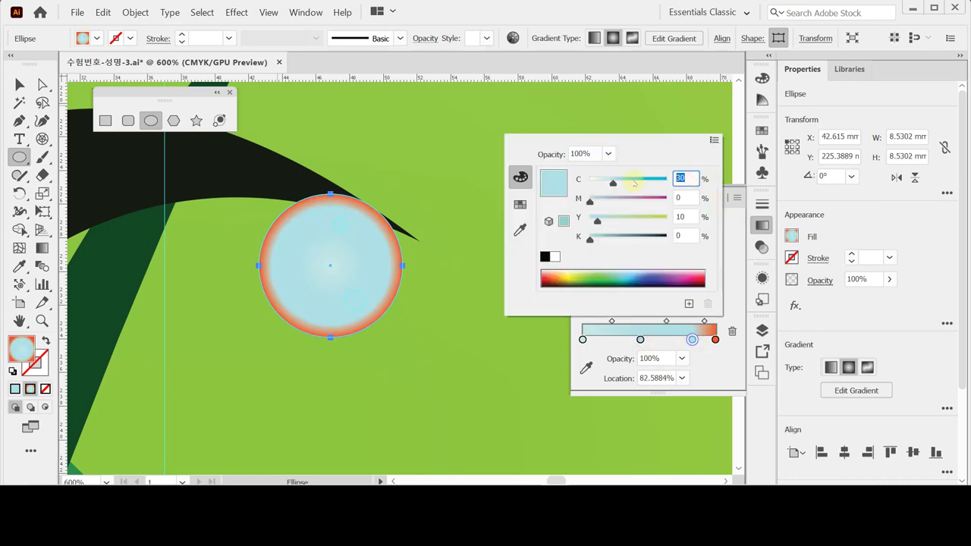
pyautogui.click(634, 183)
pyautogui.press('Return')
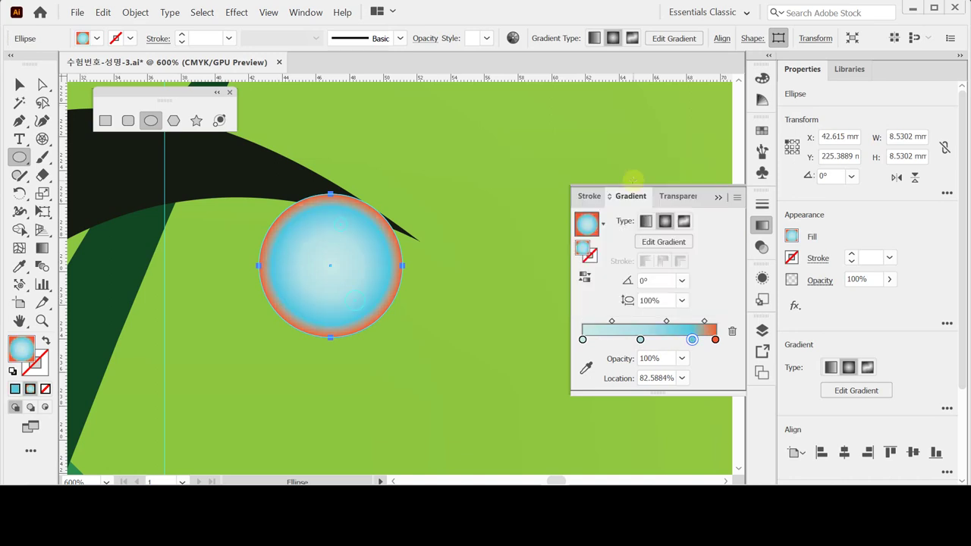
# - Delete the orange end stop from the droplet gradient and move the cyan stop out toward the gradient's end
pyautogui.click(716, 339)
pyautogui.press('Delete')
pyautogui.moveTo(692, 339); pyautogui.dragTo(712, 340)
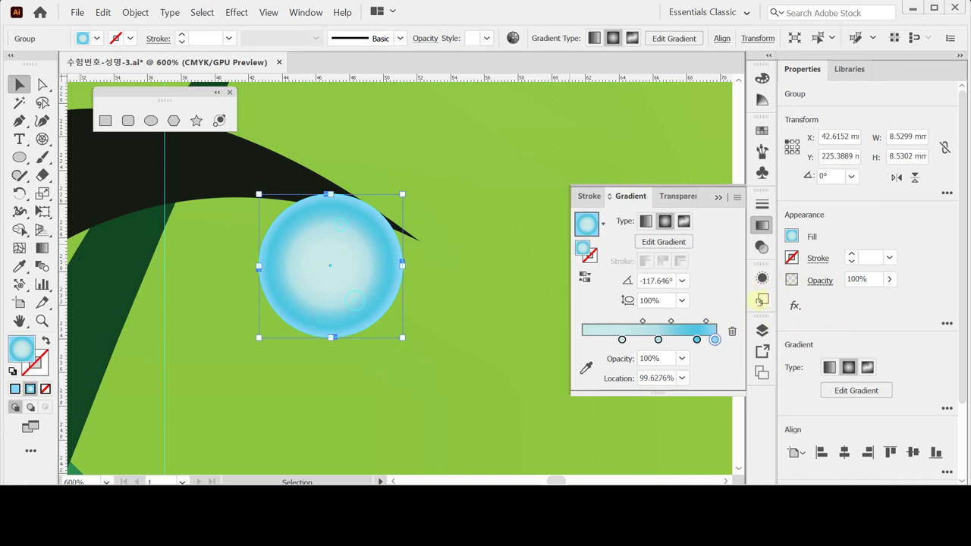
# - Move the outermost light blue stop to the 100% location and review the droplet gradient's stops
pyautogui.moveTo(714, 340); pyautogui.dragTo(716, 340)
pyautogui.doubleClick(715, 339)
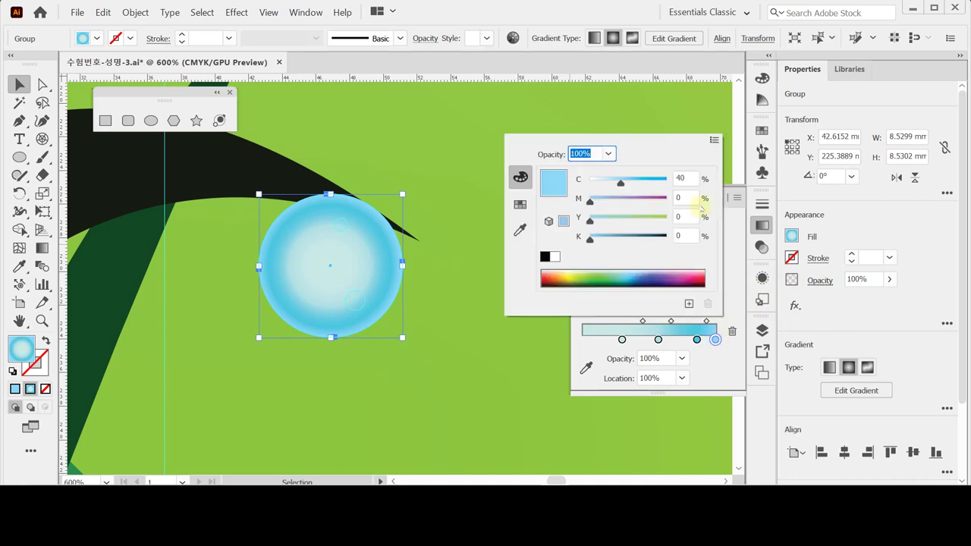
pyautogui.click(726, 366)
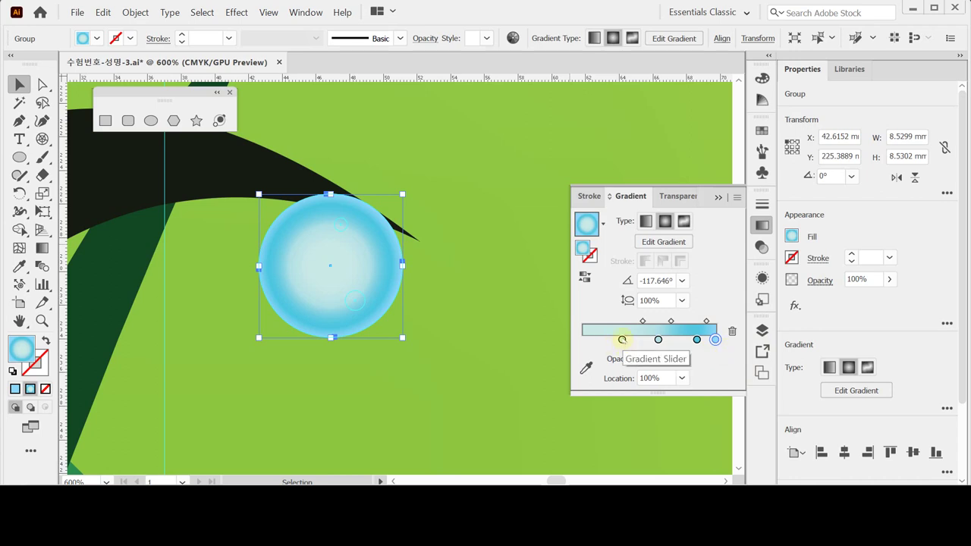
pyautogui.click(622, 339)
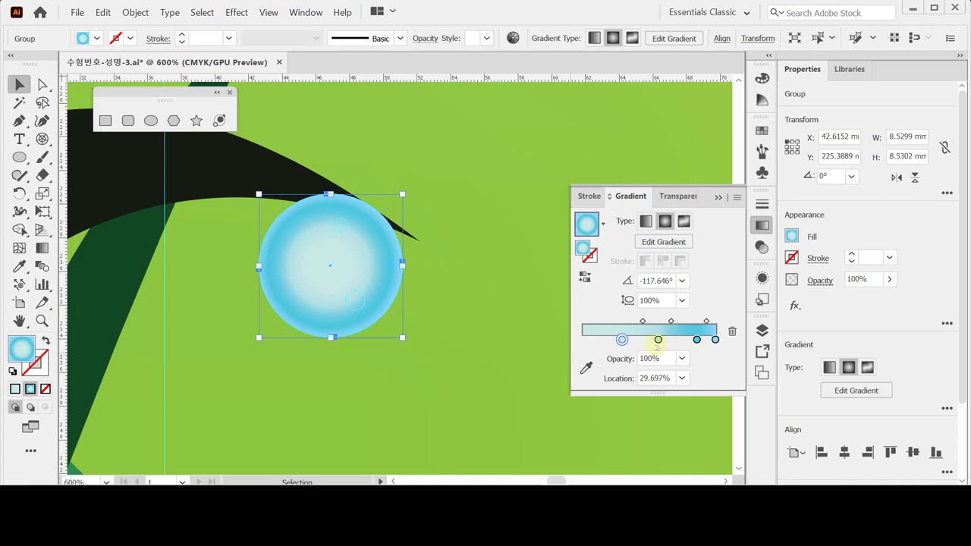
pyautogui.click(658, 340)
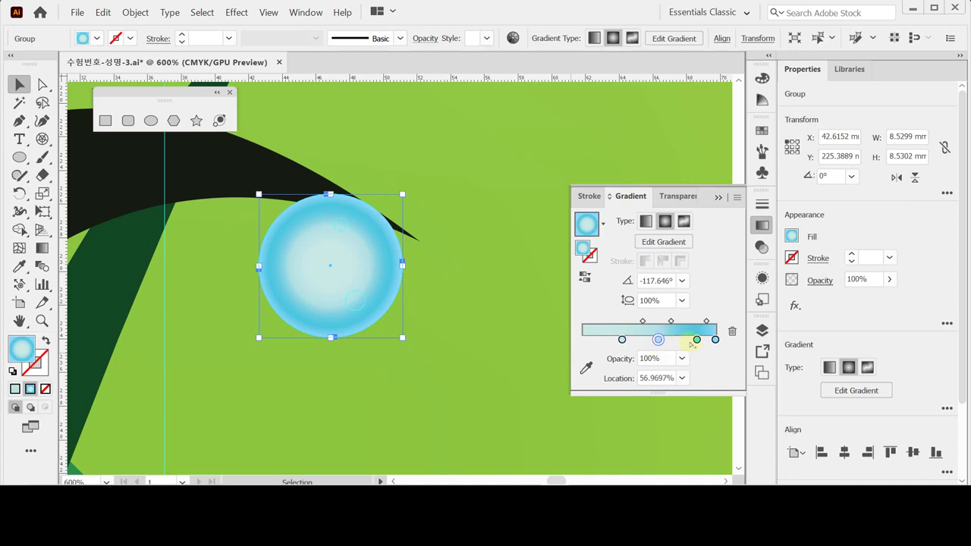
pyautogui.click(715, 339)
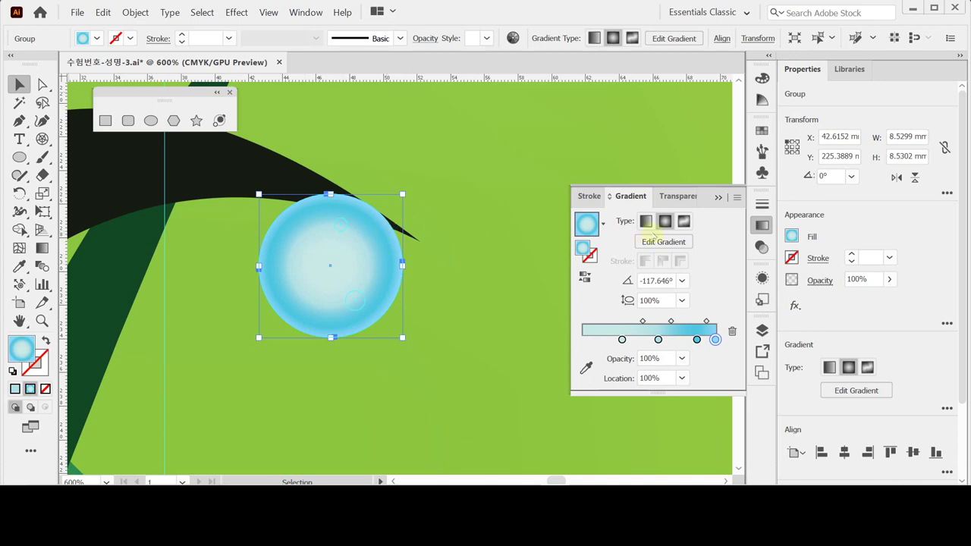
# - Shift the radial gradient's centre toward the droplet's upper right with the Gradient tool, close to the small upper guide circle
pyautogui.click(762, 225)
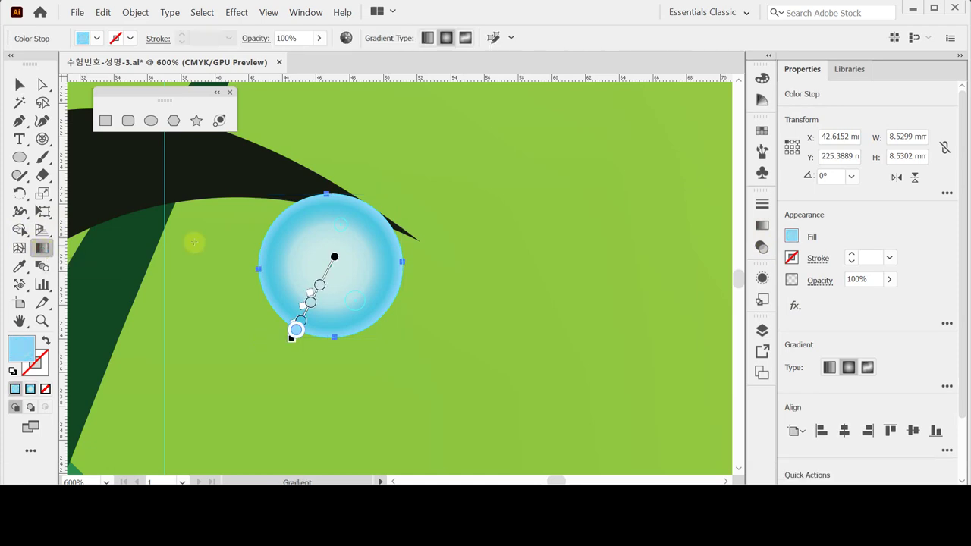
pyautogui.moveTo(295, 331); pyautogui.dragTo(326, 288)
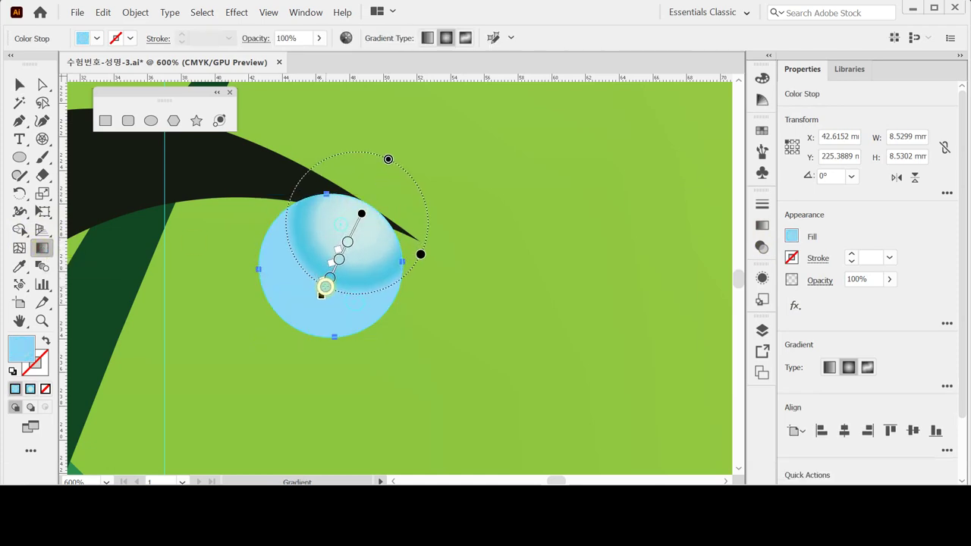
pyautogui.moveTo(366, 233); pyautogui.dragTo(353, 251)
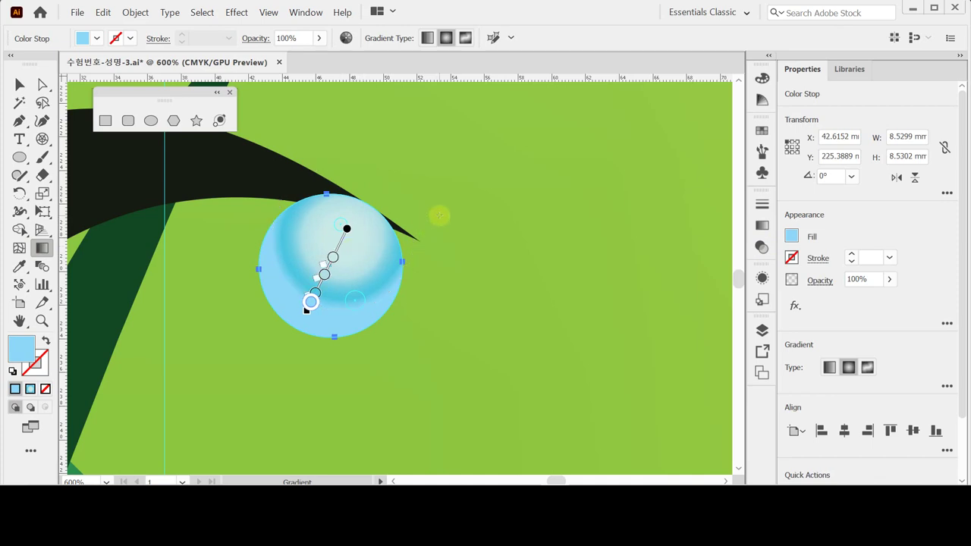
# - Draw white highlight circles without stroke, about 0.86 mm and 1.33 mm in diameter, over the droplet's upper and lower small guide circles
pyautogui.click(151, 121)
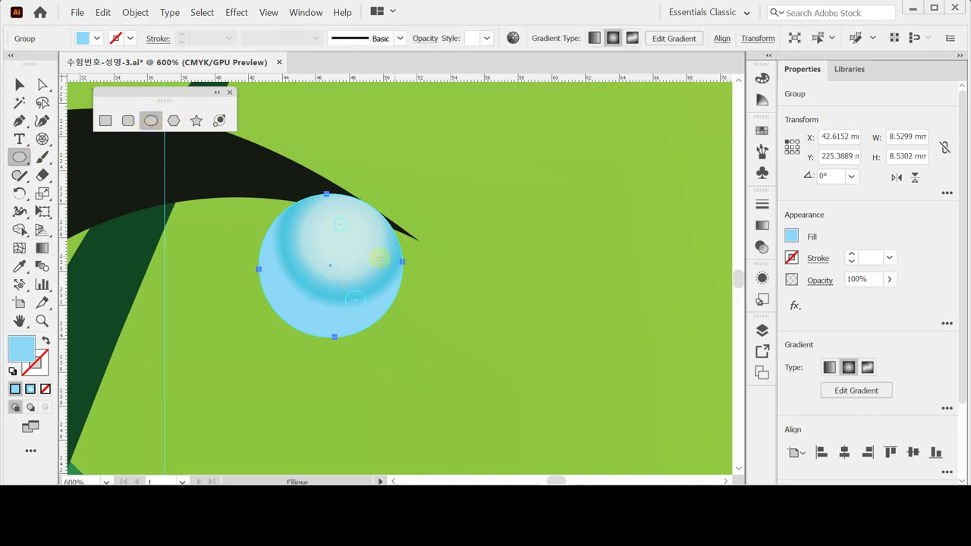
pyautogui.moveTo(334, 219); pyautogui.dragTo(349, 235)
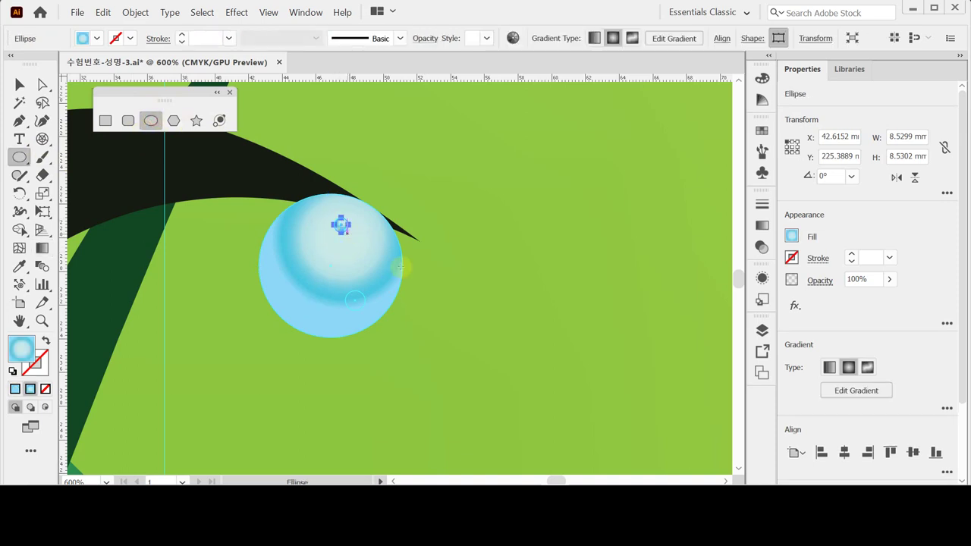
pyautogui.click(12, 370)
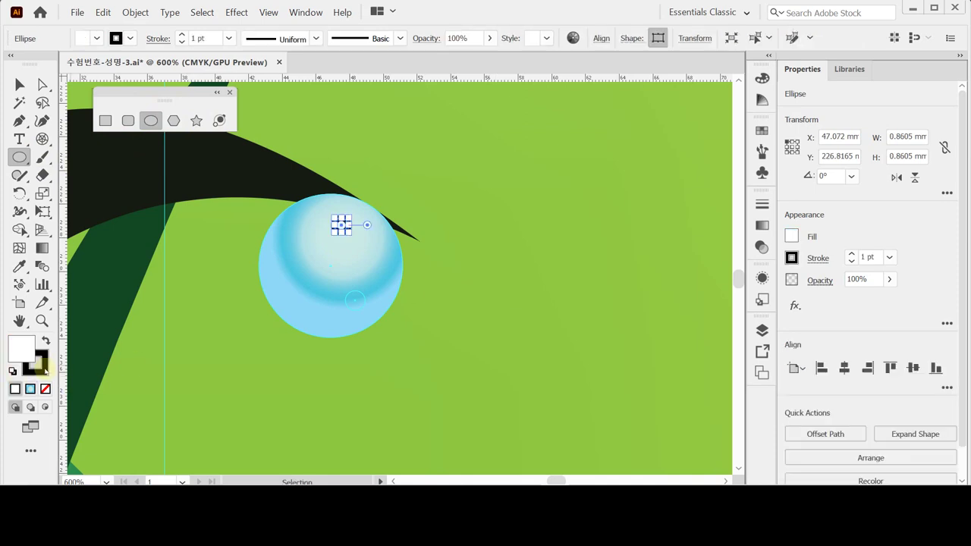
pyautogui.click(38, 364)
pyautogui.click(18, 354)
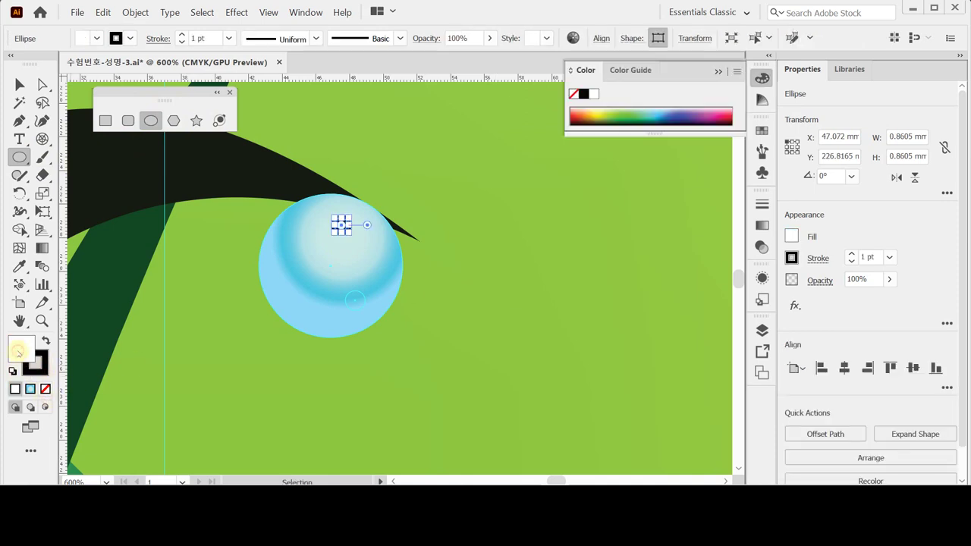
pyautogui.click(45, 389)
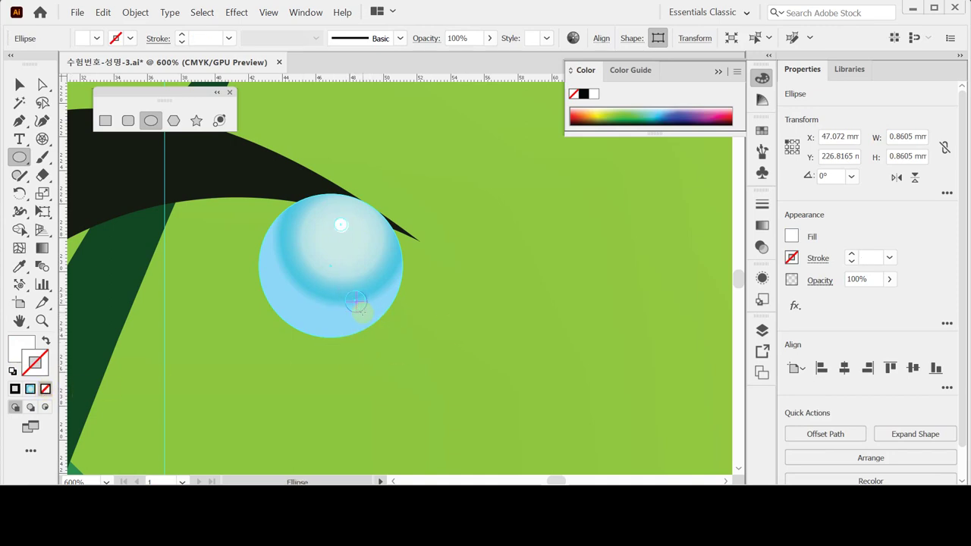
pyautogui.moveTo(356, 302); pyautogui.dragTo(365, 310)
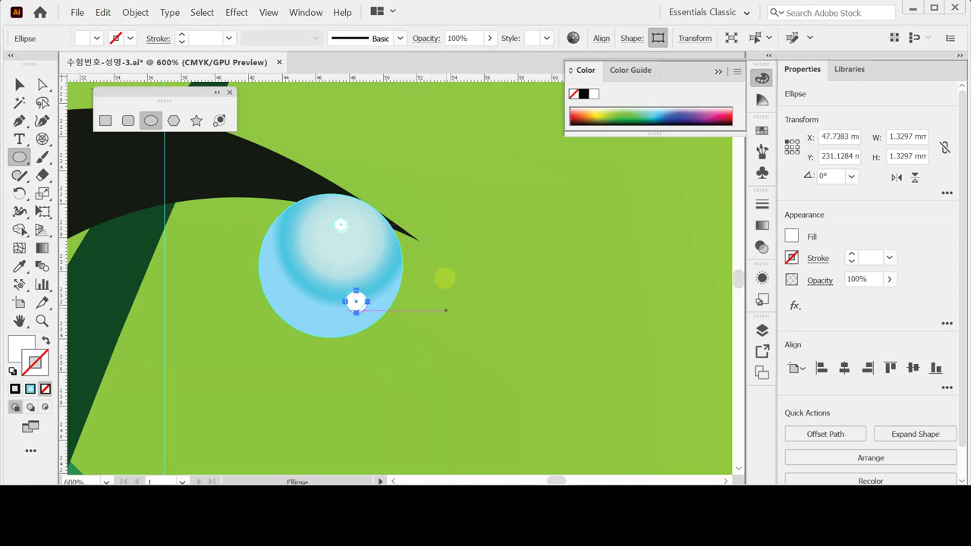
# - Group the droplet with its two white highlight circles and set the group's opacity to 80%
pyautogui.keyDown('shift'); pyautogui.click(326, 254); pyautogui.keyUp('shift')
pyautogui.keyDown('shift'); pyautogui.click(338, 225); pyautogui.keyUp('shift')
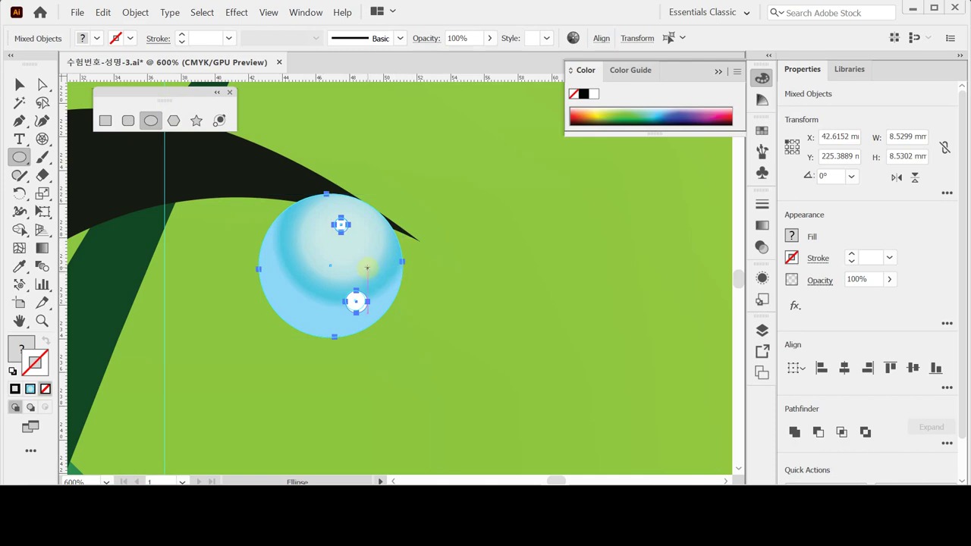
pyautogui.press('ctrl')
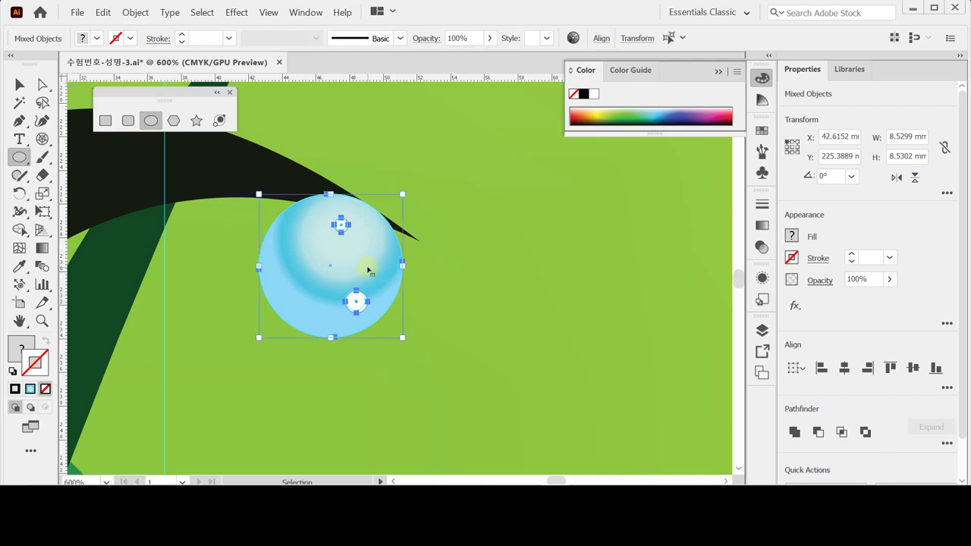
pyautogui.hotkey('ctrl', 'g')
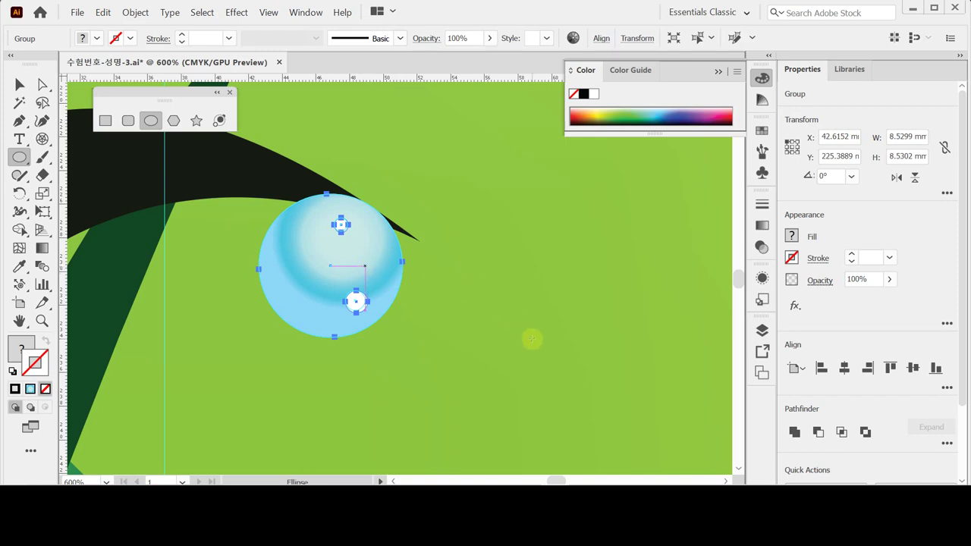
pyautogui.click(820, 281)
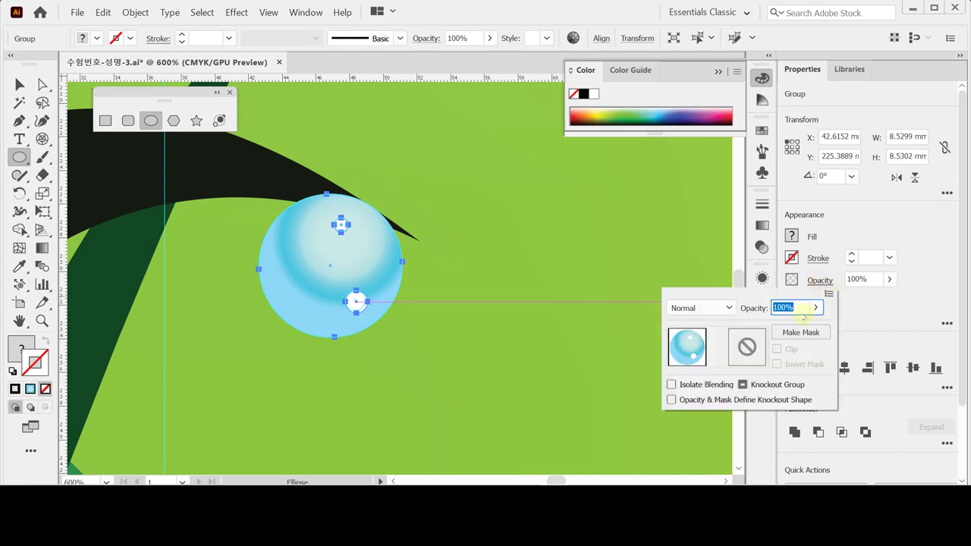
pyautogui.write('80')
pyautogui.press('Return')
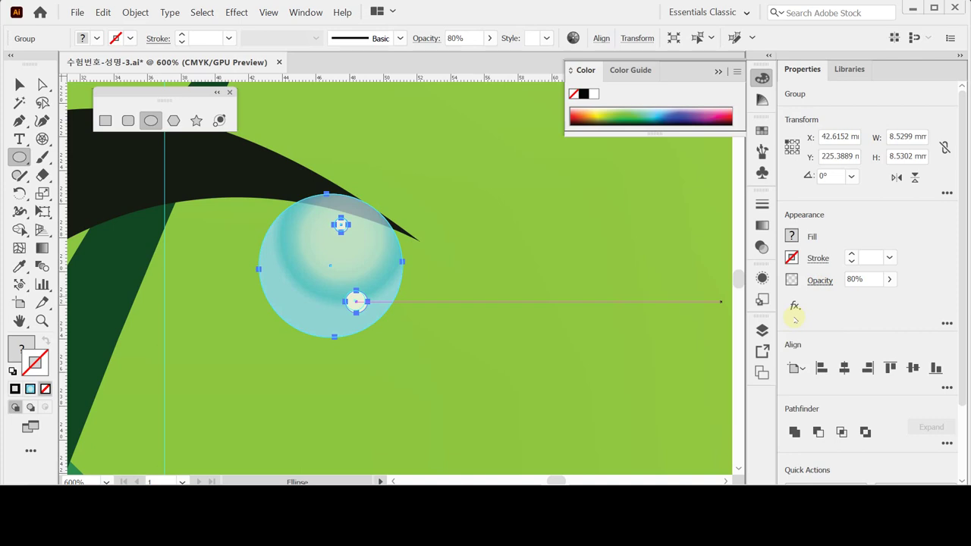
# - Copy the droplet group onto the oval guide above the black blade's bend and widen the copy to about 10.4 mm
pyautogui.keyDown('ctrl'); pyautogui.keyDown('alt'); pyautogui.click(381, 302); pyautogui.keyUp('alt'); pyautogui.keyUp('ctrl')
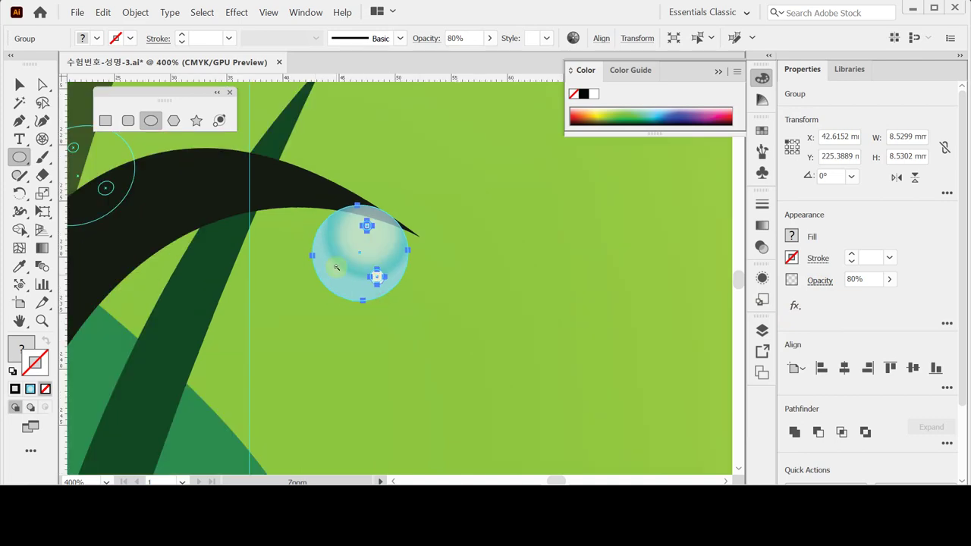
pyautogui.keyDown('ctrl'); pyautogui.keyDown('alt'); pyautogui.click(434, 228); pyautogui.keyUp('alt'); pyautogui.keyUp('ctrl')
pyautogui.hscroll(-3, 434, 228)
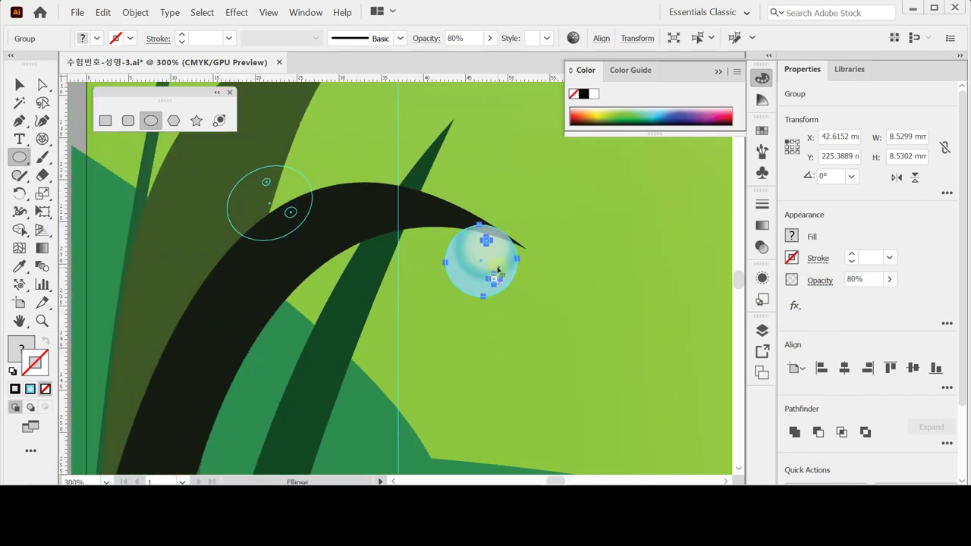
pyautogui.moveTo(493, 266); pyautogui.dragTo(273, 212)
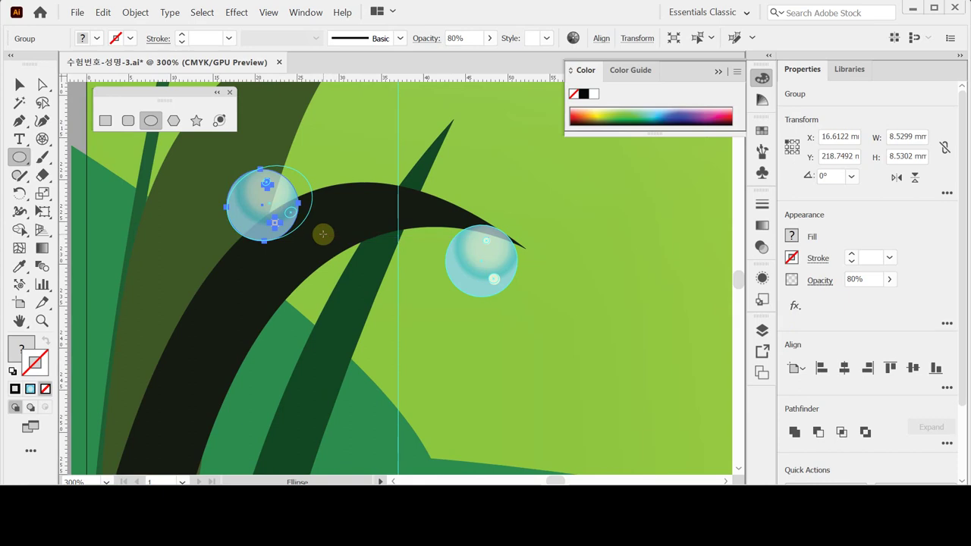
pyautogui.press('ctrl')
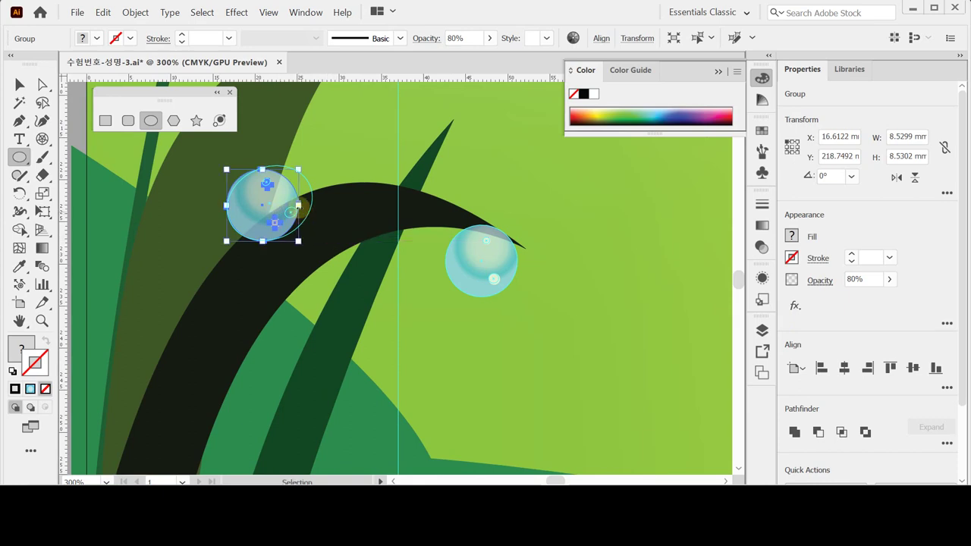
pyautogui.moveTo(303, 204); pyautogui.dragTo(315, 204)
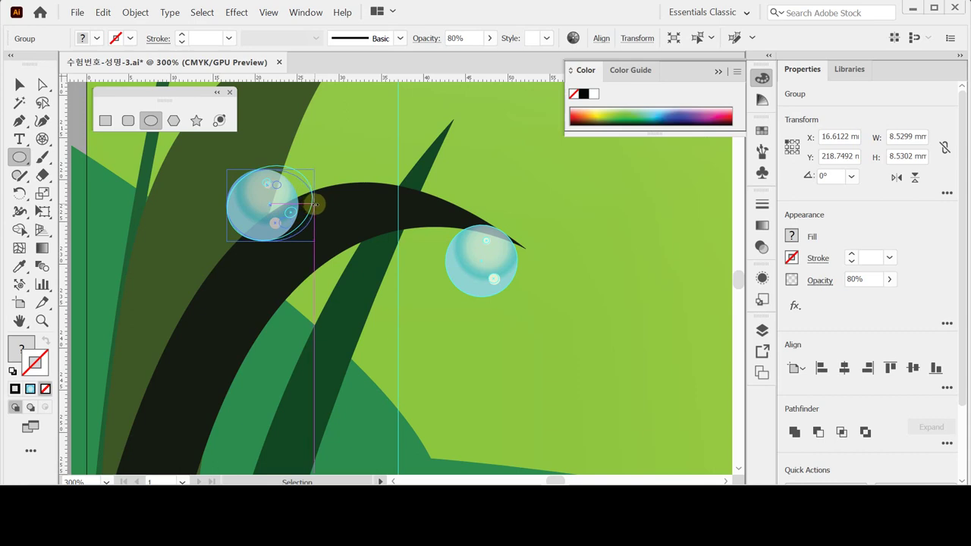
pyautogui.moveTo(314, 204); pyautogui.dragTo(315, 204)
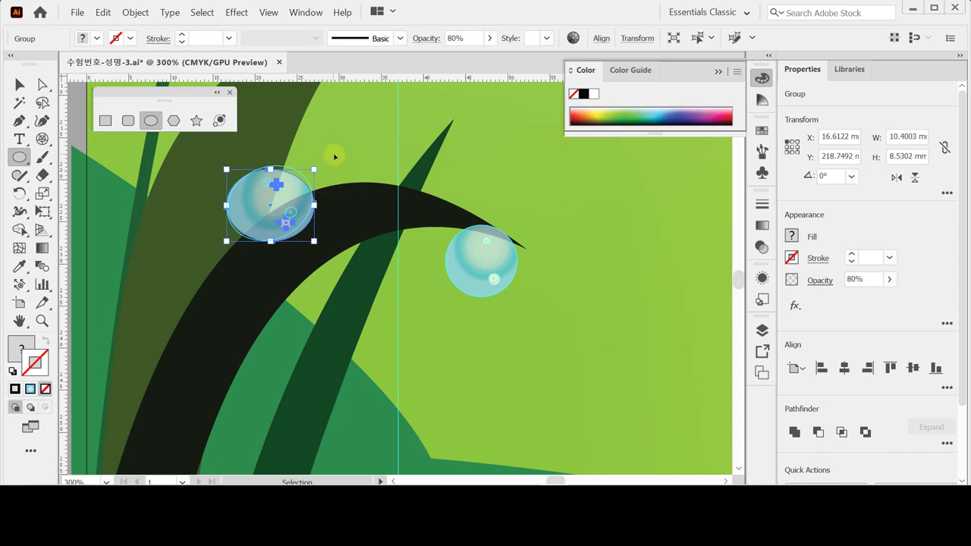
# - Rotate the copied droplet to about 19.6° and shift it slightly to fit the tilted oval guide
pyautogui.moveTo(321, 159); pyautogui.dragTo(305, 156)
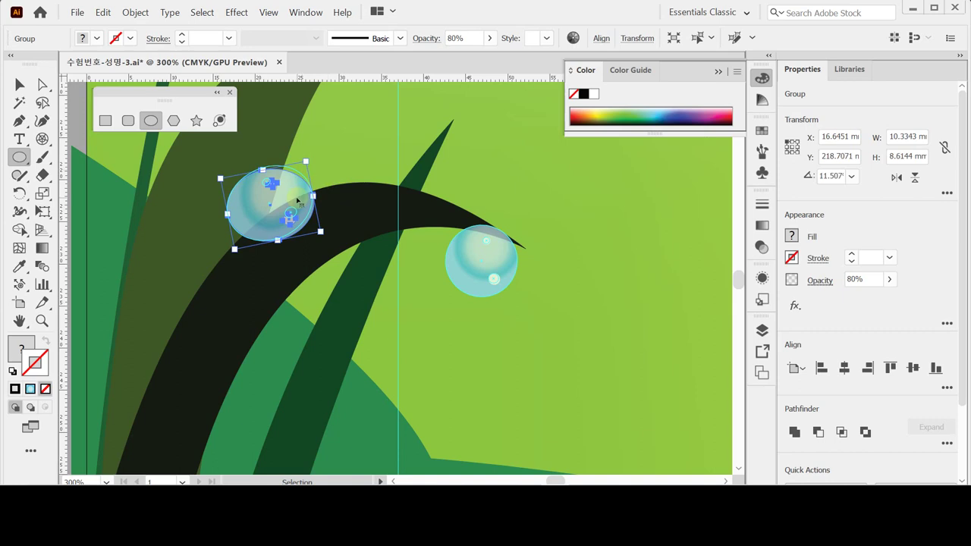
pyautogui.press('Up')
pyautogui.press('Up')
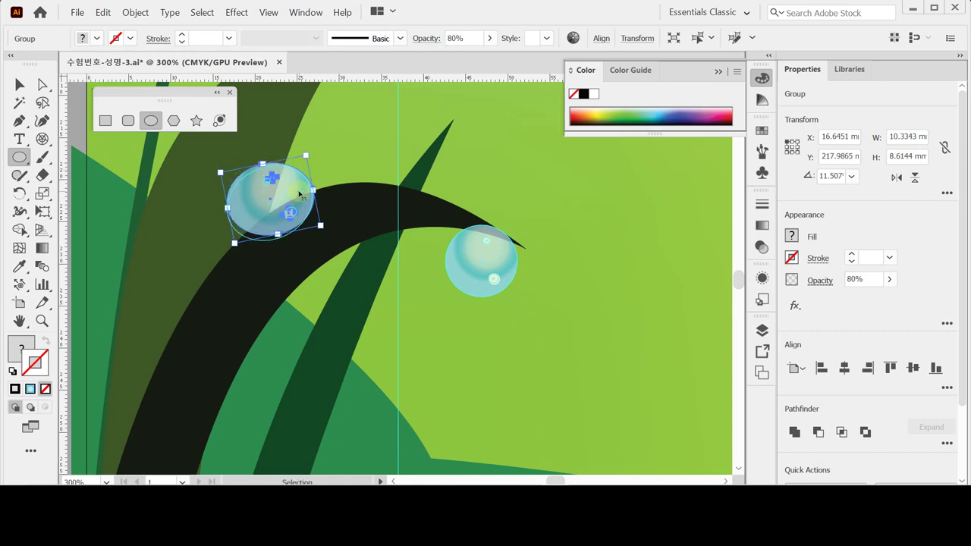
pyautogui.moveTo(297, 197); pyautogui.dragTo(296, 199)
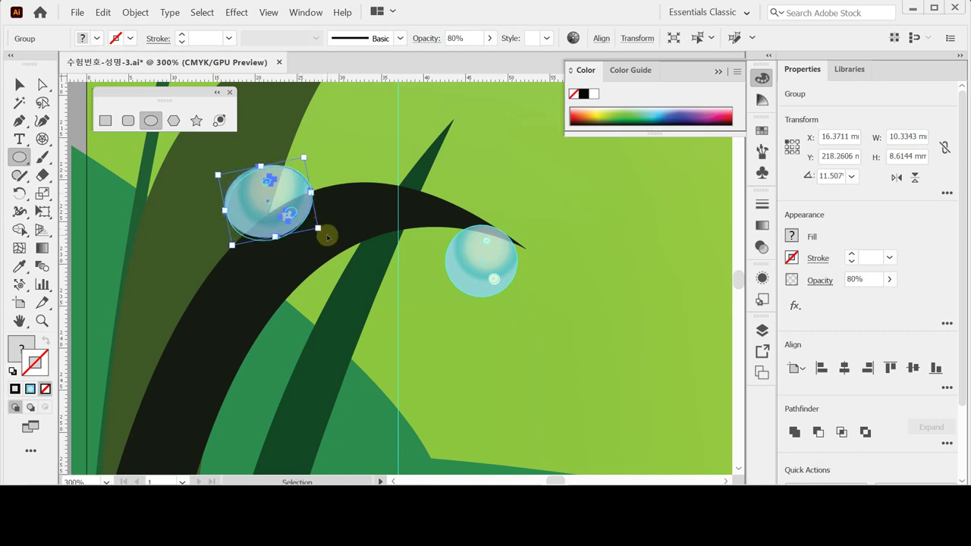
pyautogui.moveTo(325, 236); pyautogui.dragTo(328, 228)
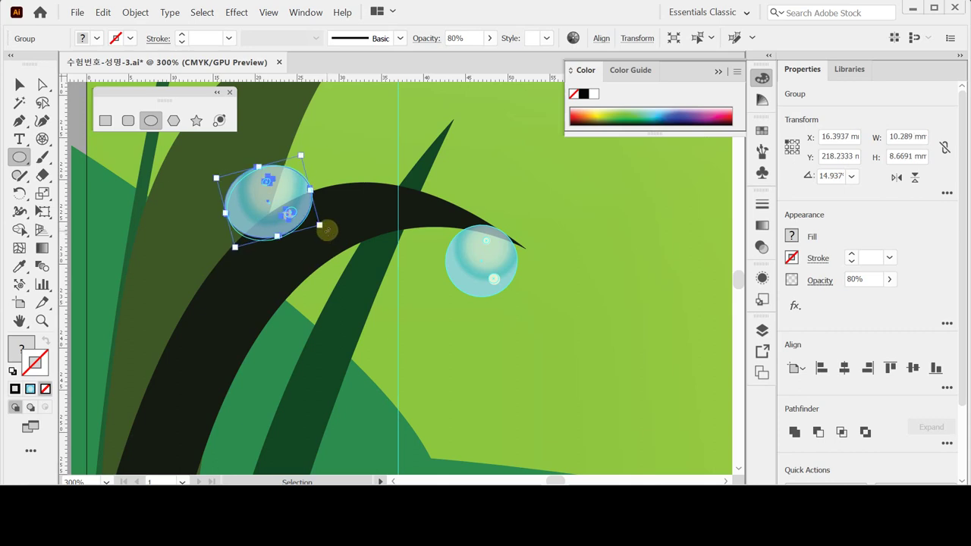
pyautogui.moveTo(329, 228); pyautogui.dragTo(337, 217)
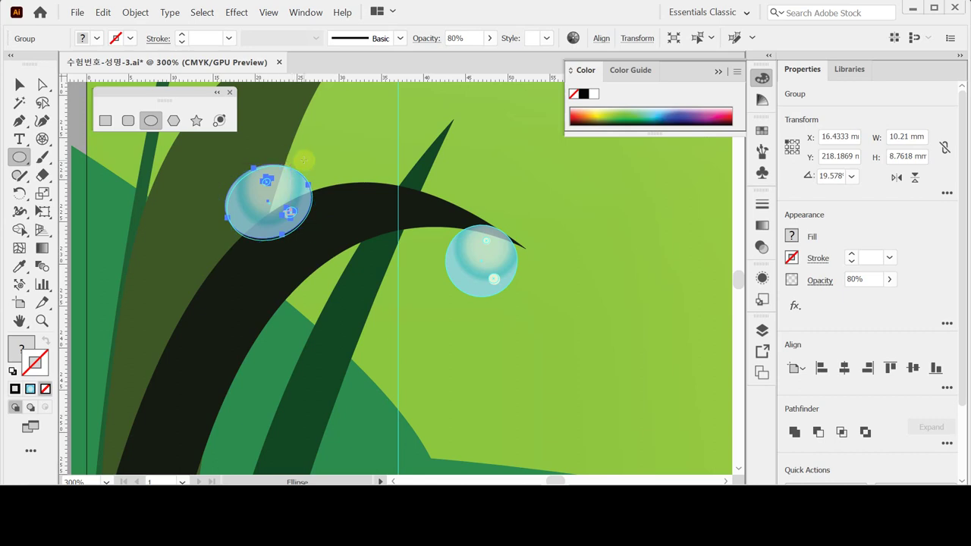
# - Save the document with both droplets in place
pyautogui.hotkey('ctrl', '-')
pyautogui.hotkey('ctrl', '-')
pyautogui.hotkey('ctrl', '-')
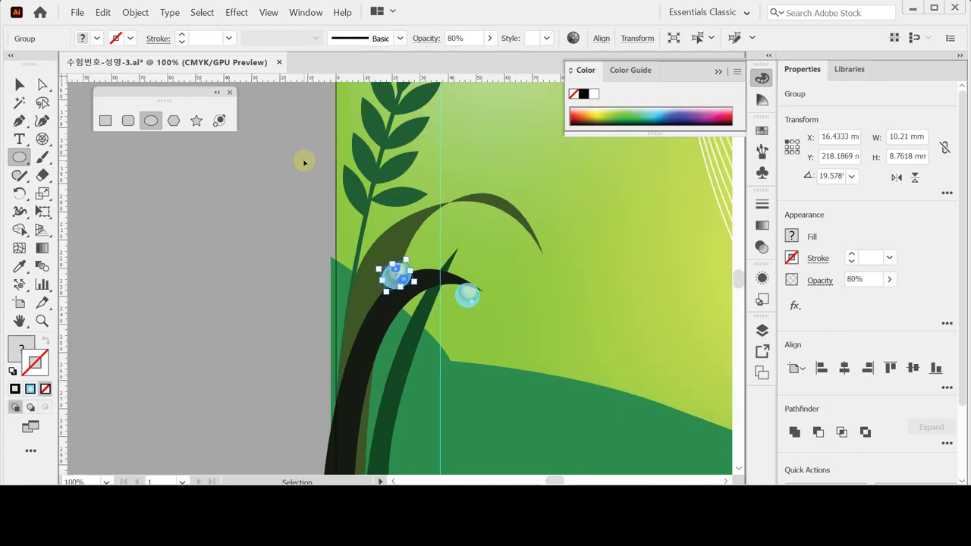
pyautogui.hotkey('ctrl', 's')
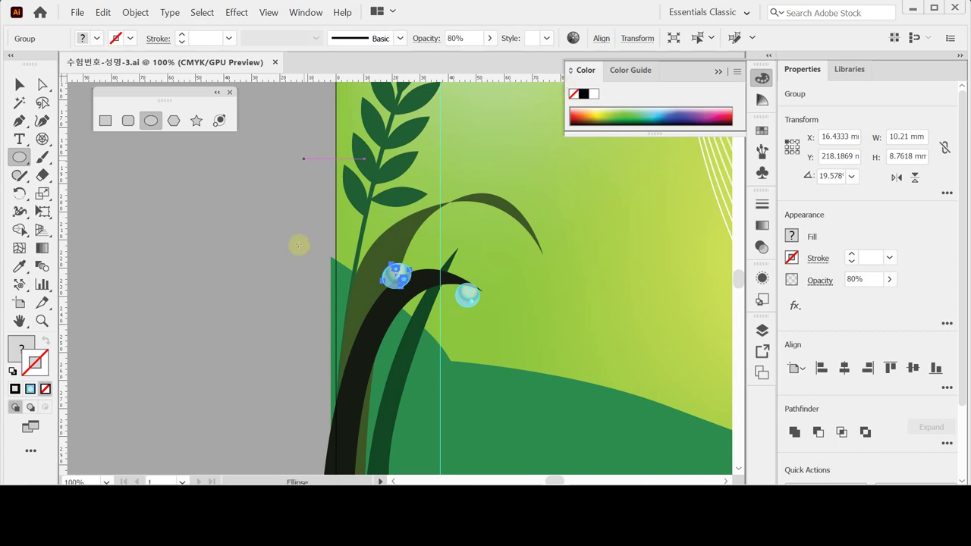
# - Tear off the symbolism tools as a floating toolbar and place it below the floating shape tools
pyautogui.keyDown('ctrl'); pyautogui.keyDown('alt'); pyautogui.click(449, 237); pyautogui.keyUp('alt'); pyautogui.keyUp('ctrl')
pyautogui.keyDown('ctrl'); pyautogui.keyDown('alt'); pyautogui.click(501, 238); pyautogui.keyUp('alt'); pyautogui.keyUp('ctrl')
pyautogui.moveTo(501, 238); pyautogui.dragTo(412, 281)
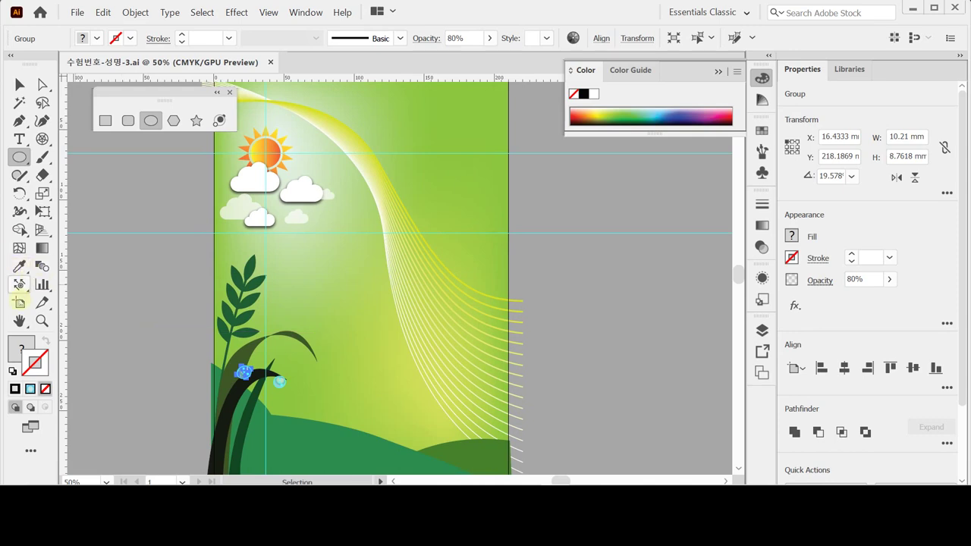
pyautogui.click(19, 285)
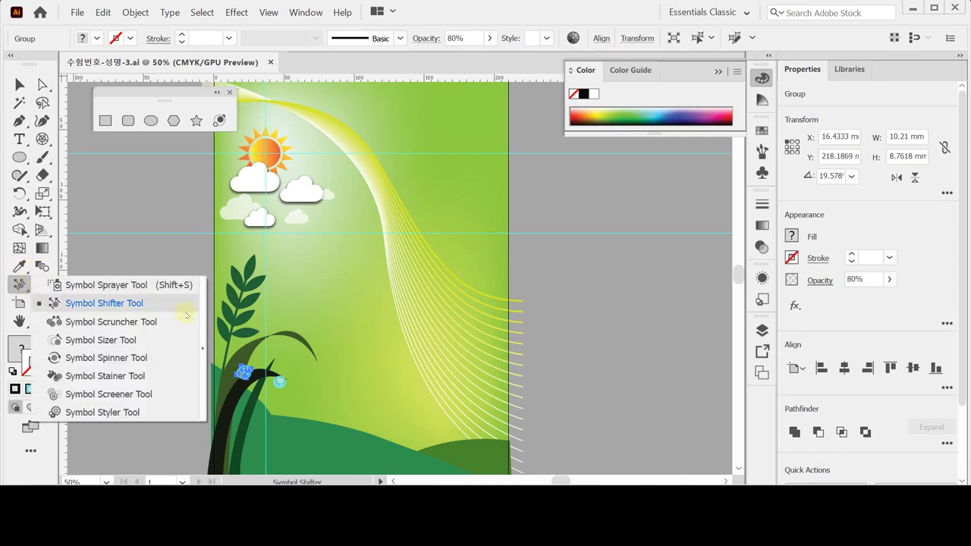
pyautogui.click(202, 326)
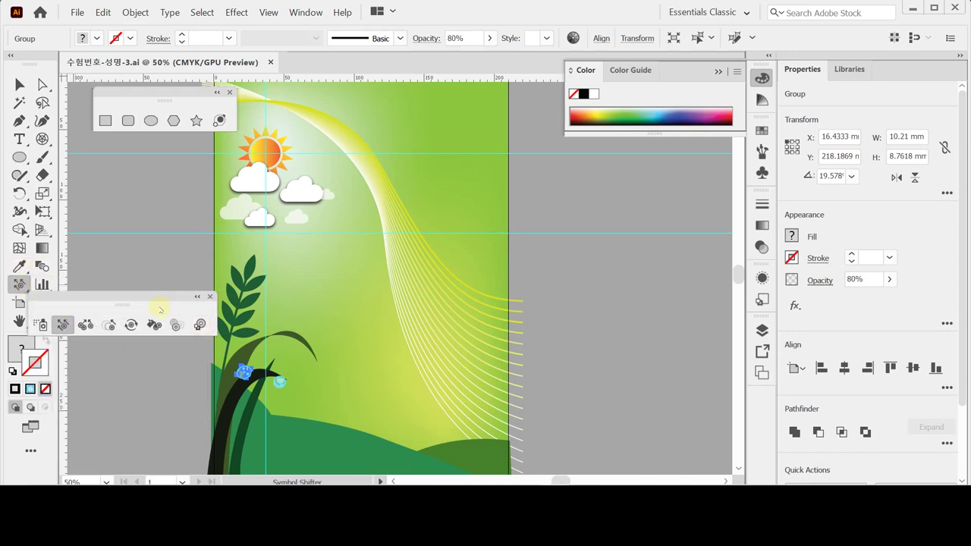
pyautogui.moveTo(164, 294); pyautogui.dragTo(212, 183)
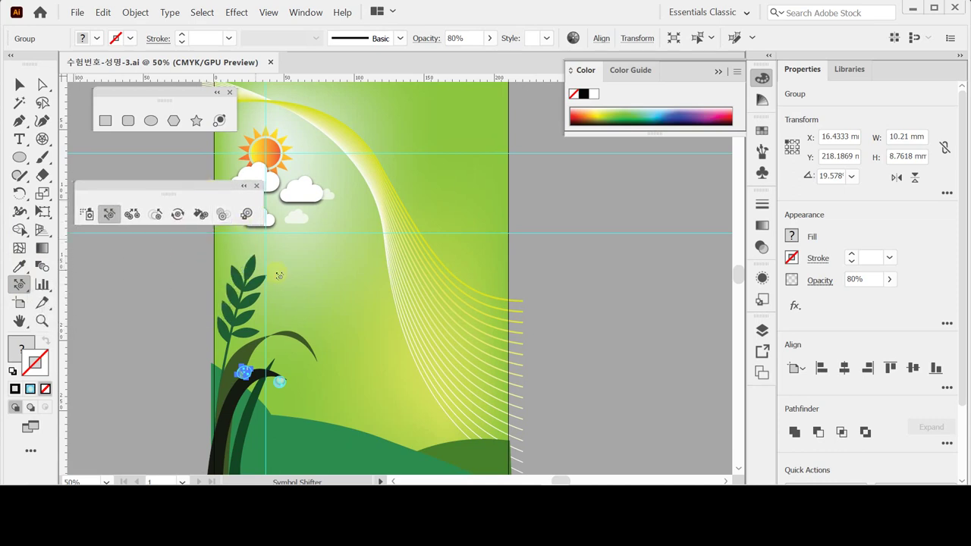
pyautogui.moveTo(297, 284); pyautogui.dragTo(351, 284)
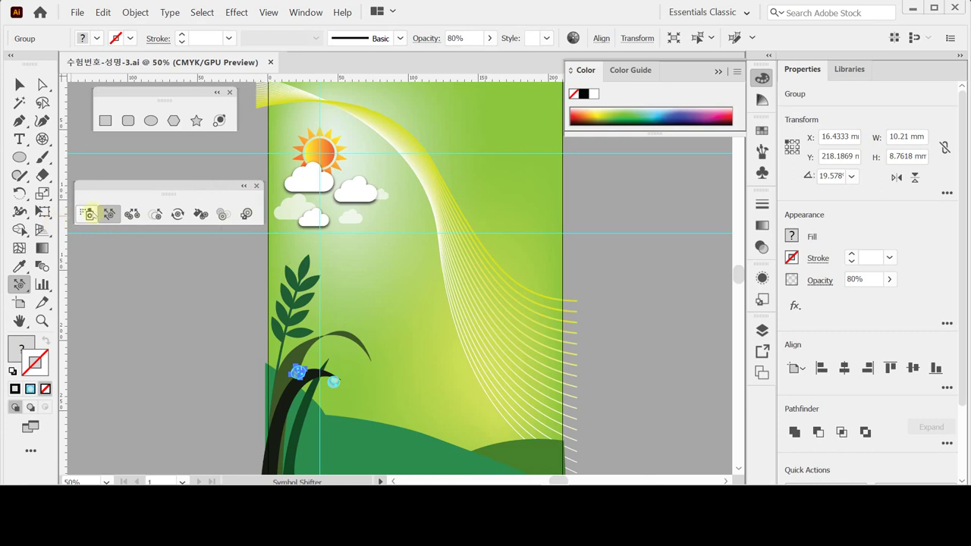
# - Spray four instances of the dynamic windmill, house and trees symbol over the middle, the lower hills and the wave lines
pyautogui.click(89, 214)
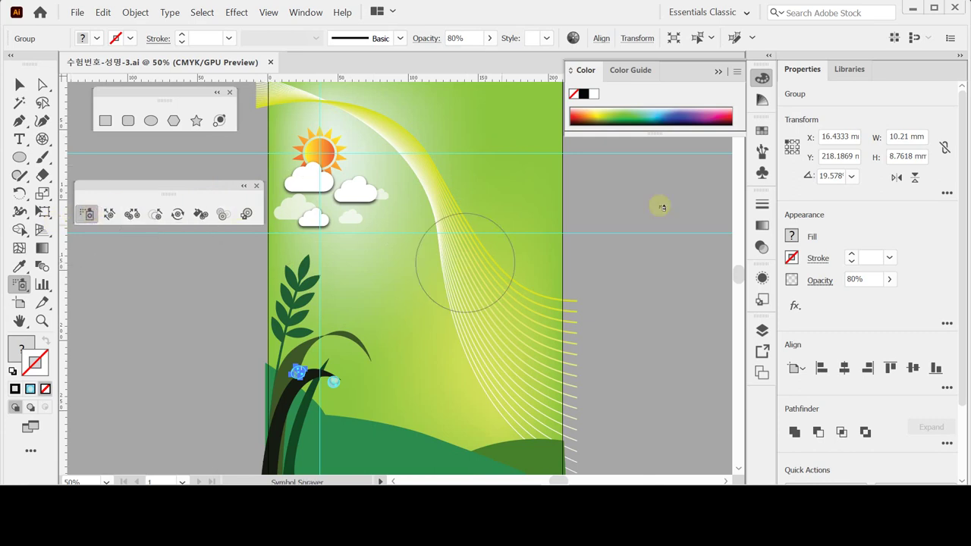
pyautogui.click(762, 173)
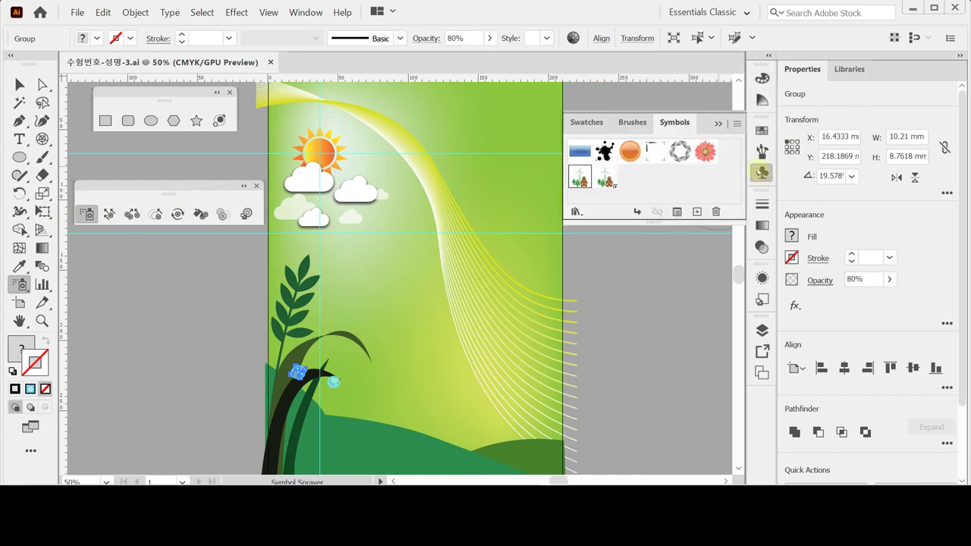
pyautogui.click(606, 179)
pyautogui.click(762, 171)
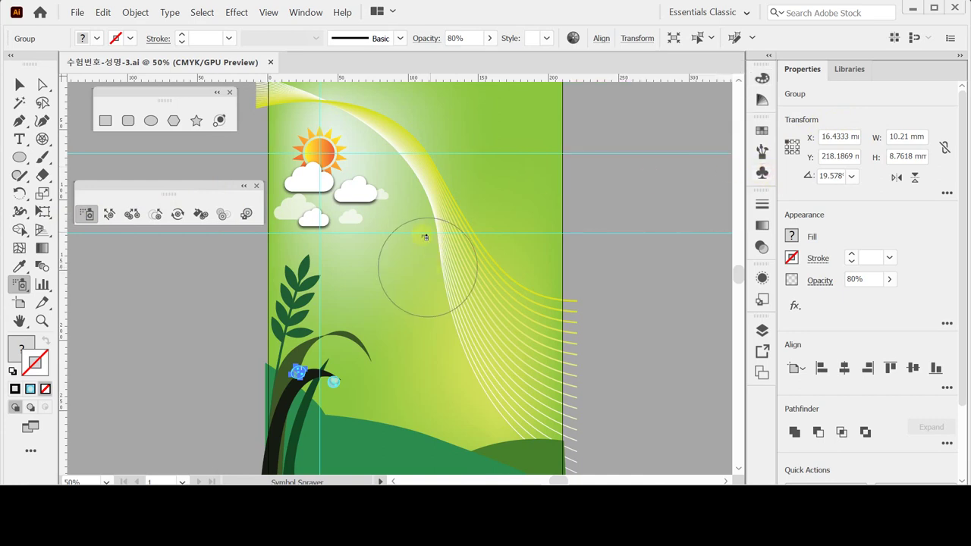
pyautogui.click(374, 243)
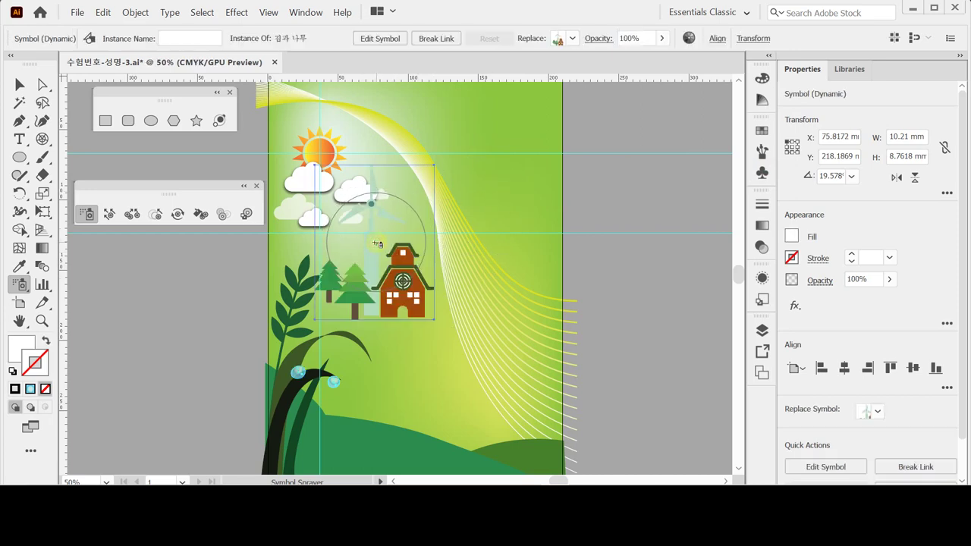
pyautogui.click(368, 413)
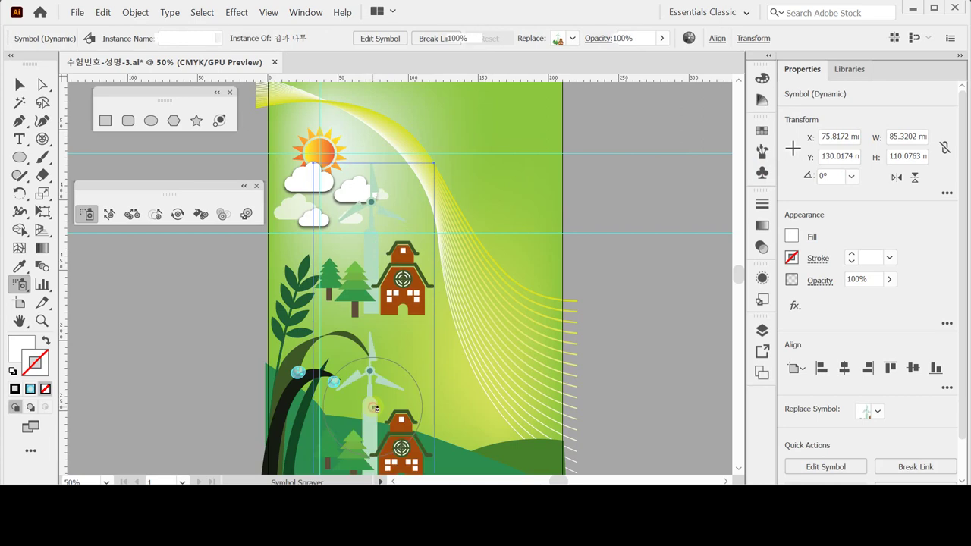
pyautogui.click(463, 400)
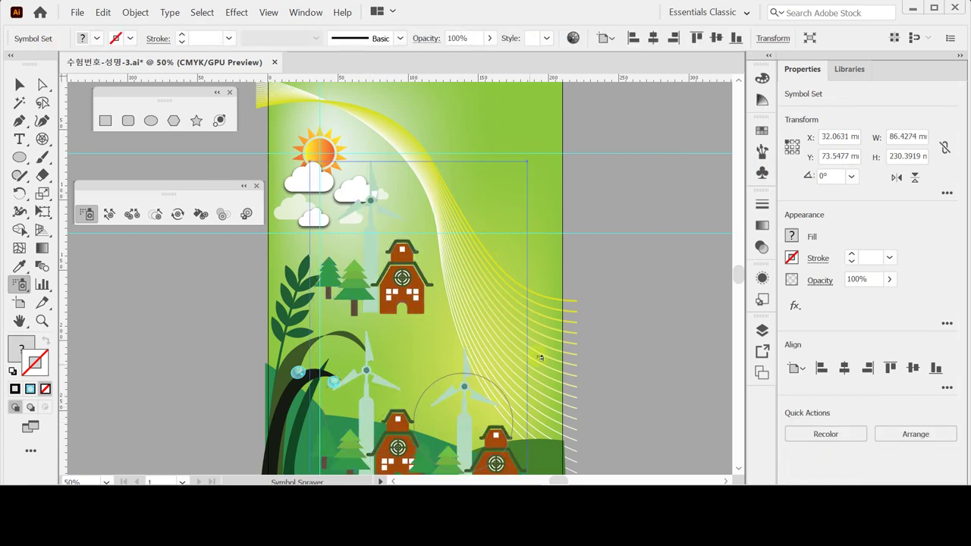
pyautogui.click(540, 351)
# - Try spraying more windmill-and-house instances across the upper artboard and past its edge, and undo them
pyautogui.click(510, 221)
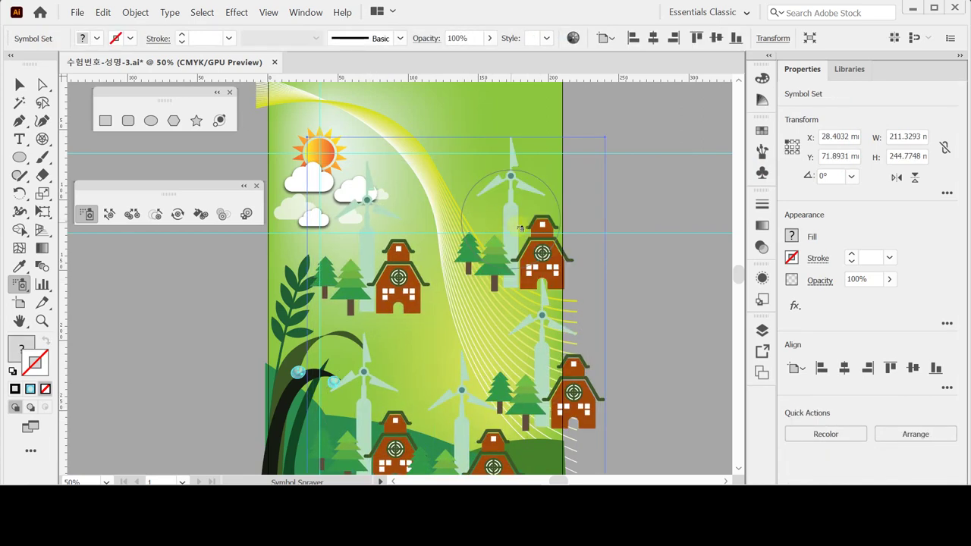
pyautogui.click(446, 174)
pyautogui.click(586, 176)
pyautogui.moveTo(586, 176); pyautogui.dragTo(591, 212)
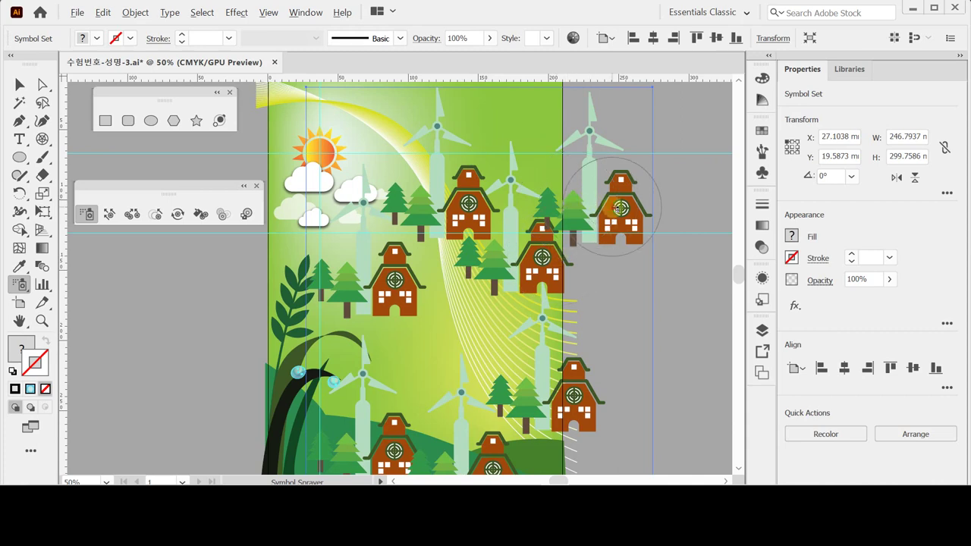
pyautogui.hotkey('ctrl', 'z')
pyautogui.hotkey('ctrl', 'z')
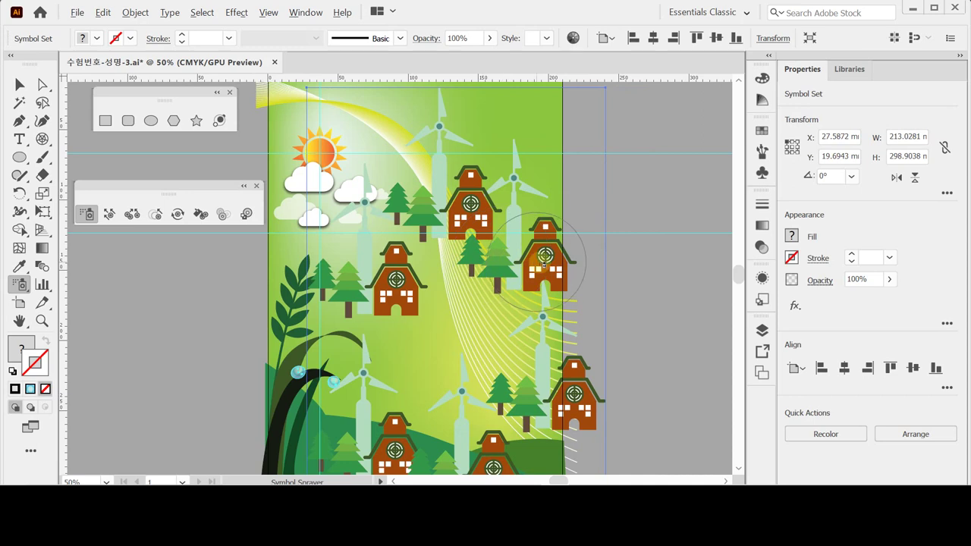
pyautogui.hotkey('ctrl', 'z')
pyautogui.hotkey('ctrl', 'z')
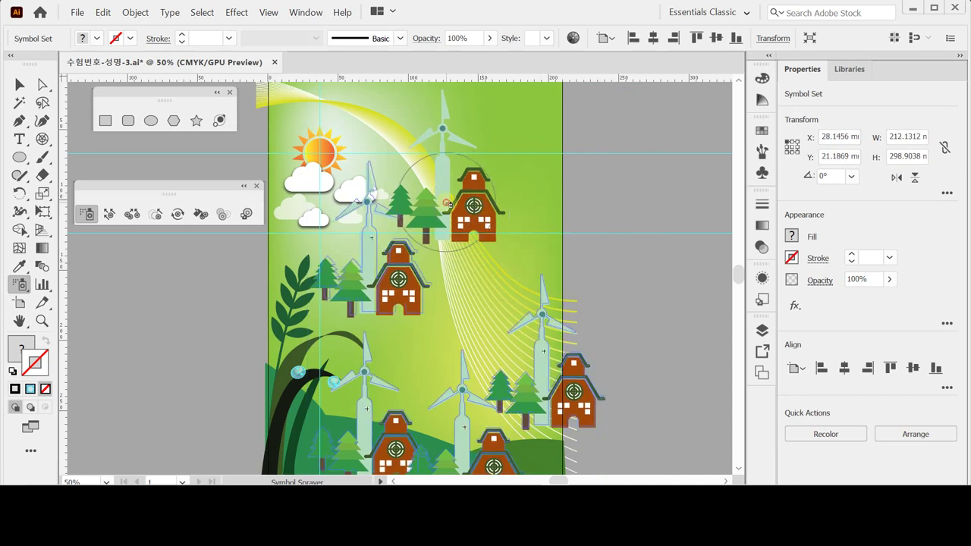
# - Spray one more windmill-and-house instance over the wave lines, above the instance at the artboard's edge
pyautogui.click(525, 282)
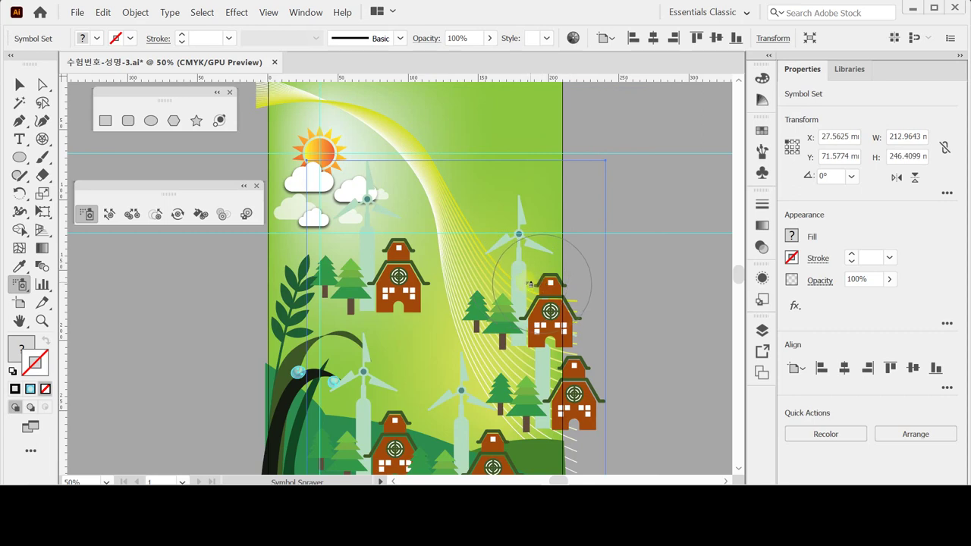
pyautogui.moveTo(530, 285); pyautogui.dragTo(501, 239)
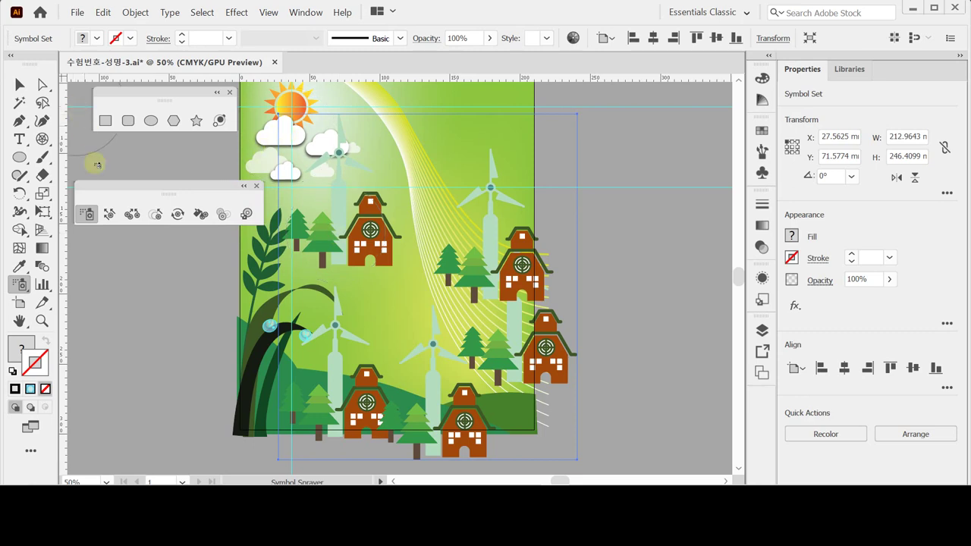
# - Enlarge the windmill-and-house instance beneath the clouds slightly with the Symbol Sizer and save the document
pyautogui.click(155, 214)
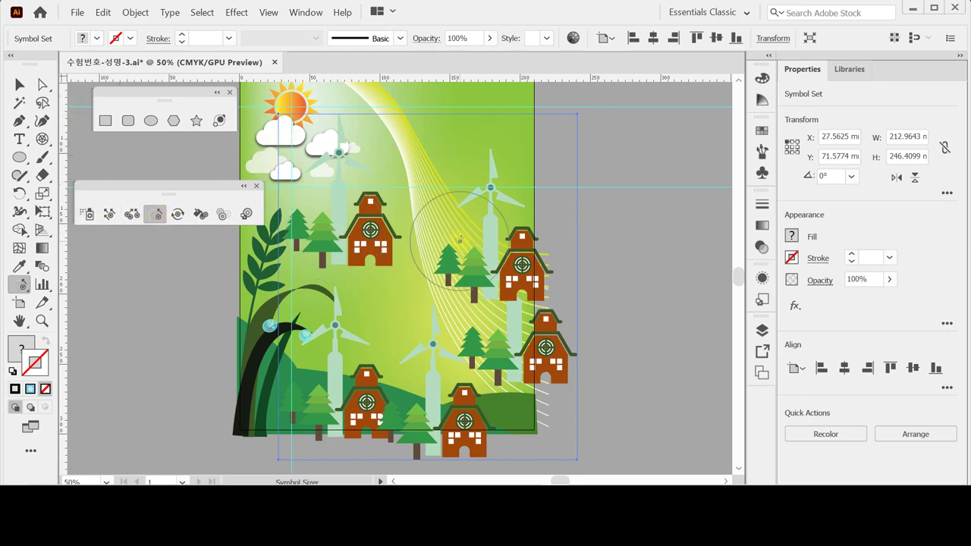
pyautogui.click(370, 232)
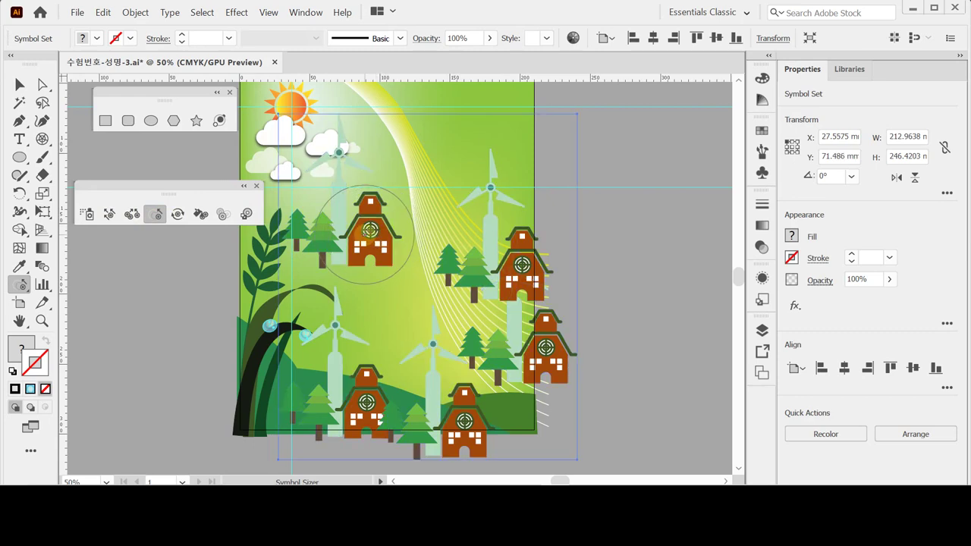
pyautogui.click(371, 242)
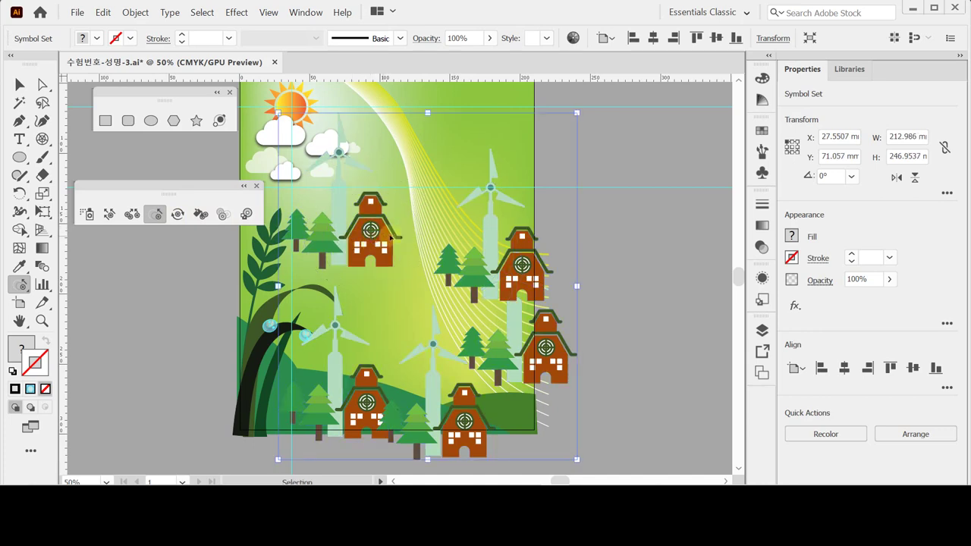
pyautogui.click(383, 235)
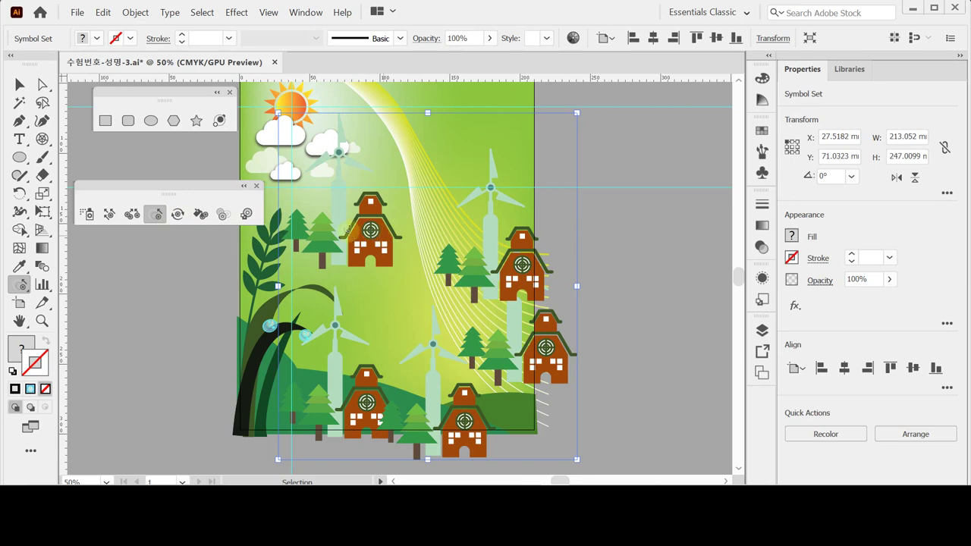
pyautogui.hotkey('ctrl', 's')
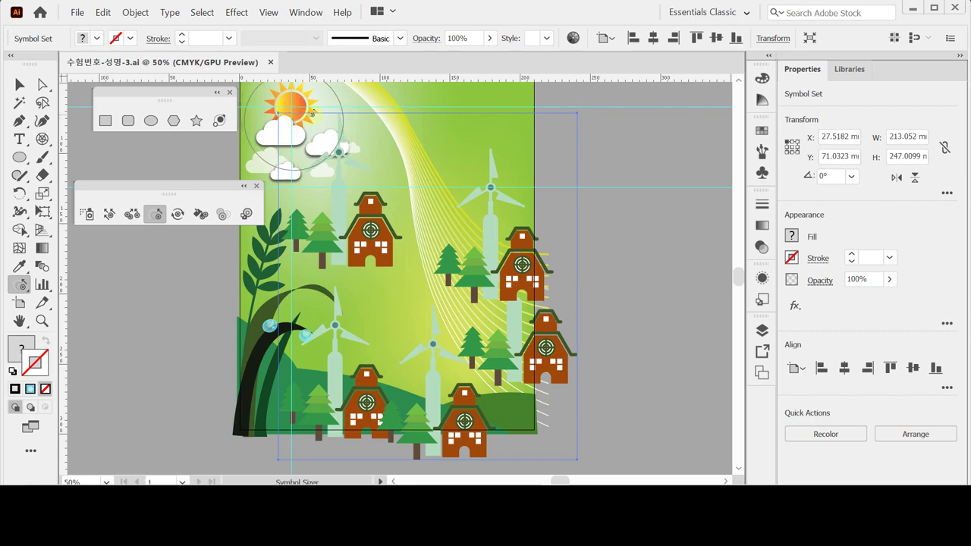
# - Try enlarging the windmill-and-house instance beneath the clouds much further, and undo it
pyautogui.moveTo(334, 210); pyautogui.dragTo(340, 214)
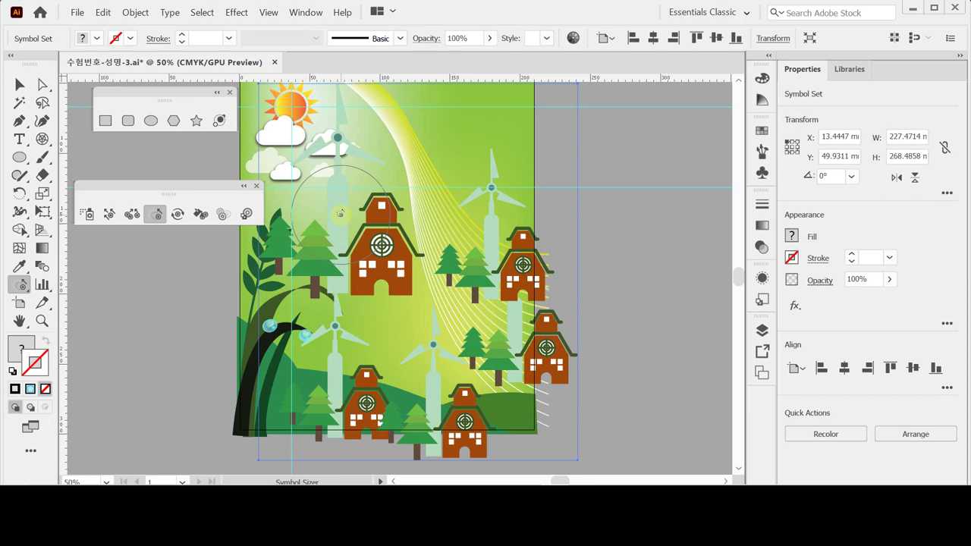
pyautogui.press('ctrl')
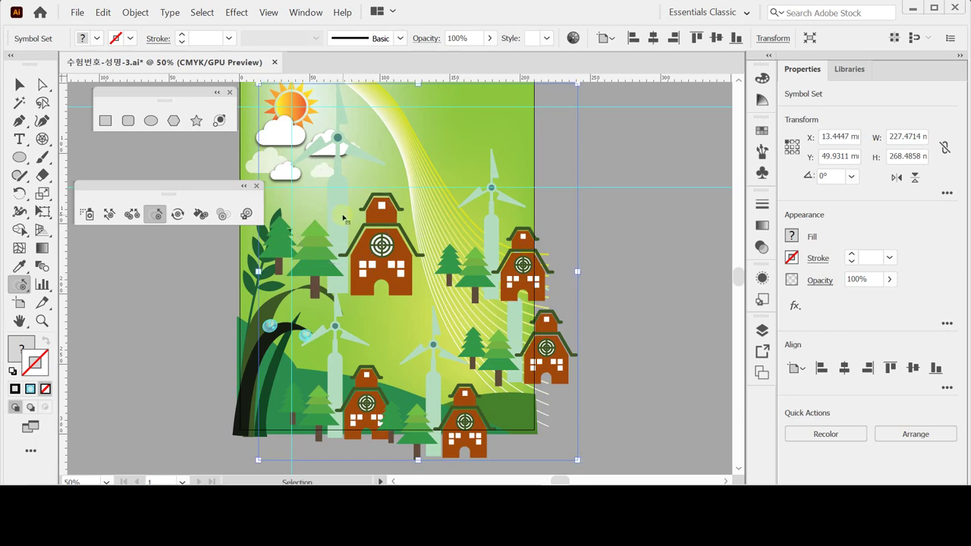
pyautogui.hotkey('ctrl', 'z')
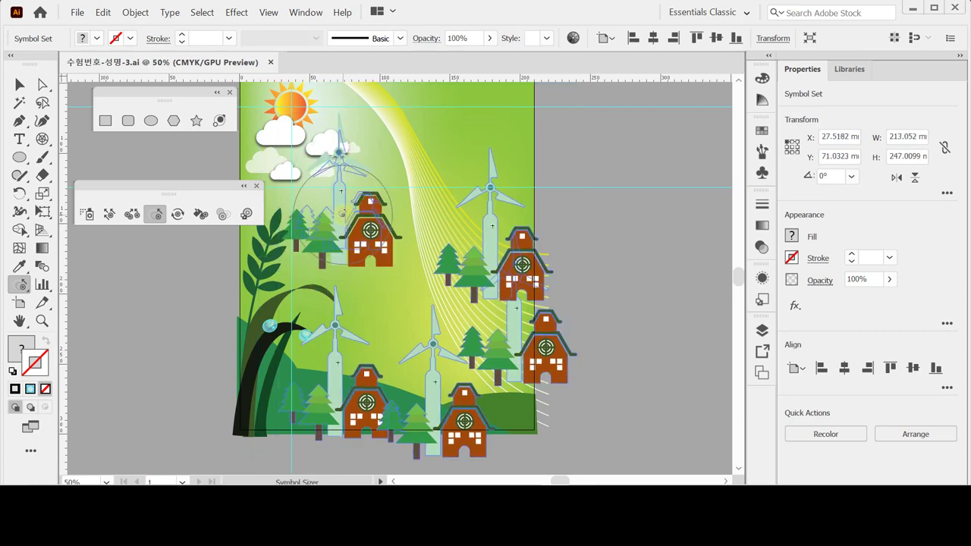
# - Shrink the instance beneath the clouds, the two on the lower hills and the lower one at the artboard's edge, each by a different amount
pyautogui.moveTo(341, 213); pyautogui.dragTo(342, 214)
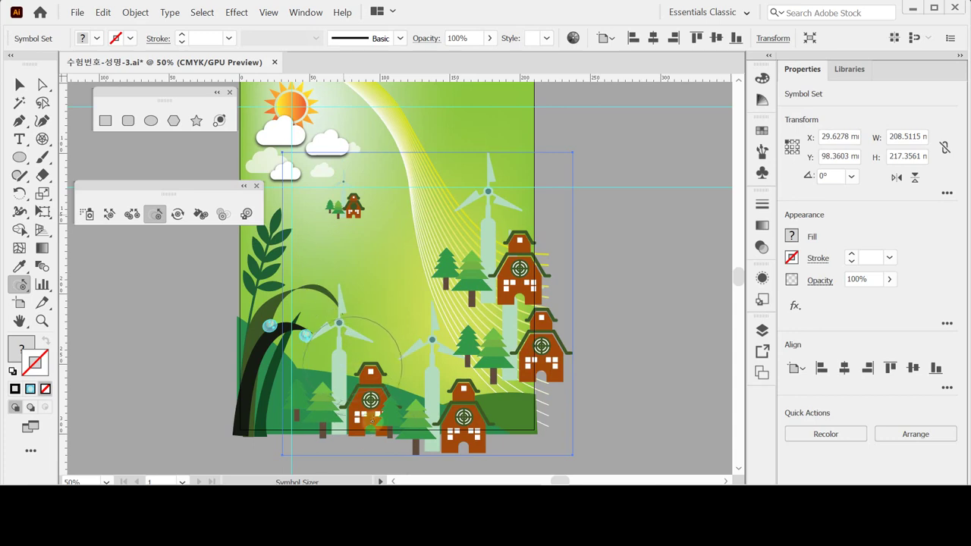
pyautogui.moveTo(362, 412); pyautogui.dragTo(343, 379)
pyautogui.moveTo(462, 414); pyautogui.dragTo(459, 412)
pyautogui.moveTo(554, 370)
pyautogui.mouseDown()
pyautogui.moveTo(521, 359)
pyautogui.moveTo(499, 251)
pyautogui.moveTo(449, 392)
pyautogui.mouseUp()
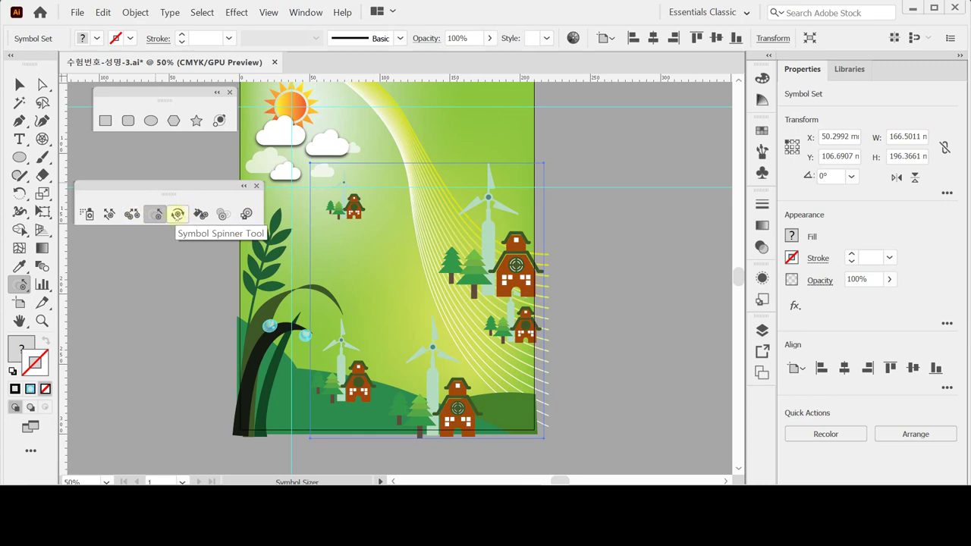
# - Rotate the instances beneath the clouds, over the wave lines and on the lower hills with the Symbol Spinner, tilting them by different angles
pyautogui.click(176, 214)
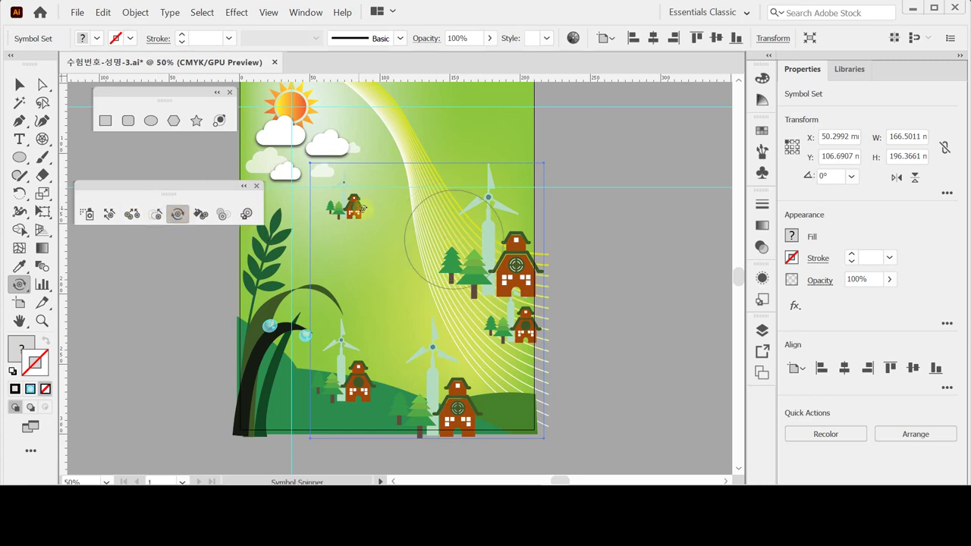
pyautogui.moveTo(353, 203); pyautogui.dragTo(346, 188)
pyautogui.moveTo(498, 229)
pyautogui.mouseDown()
pyautogui.moveTo(491, 220)
pyautogui.moveTo(494, 232)
pyautogui.mouseUp()
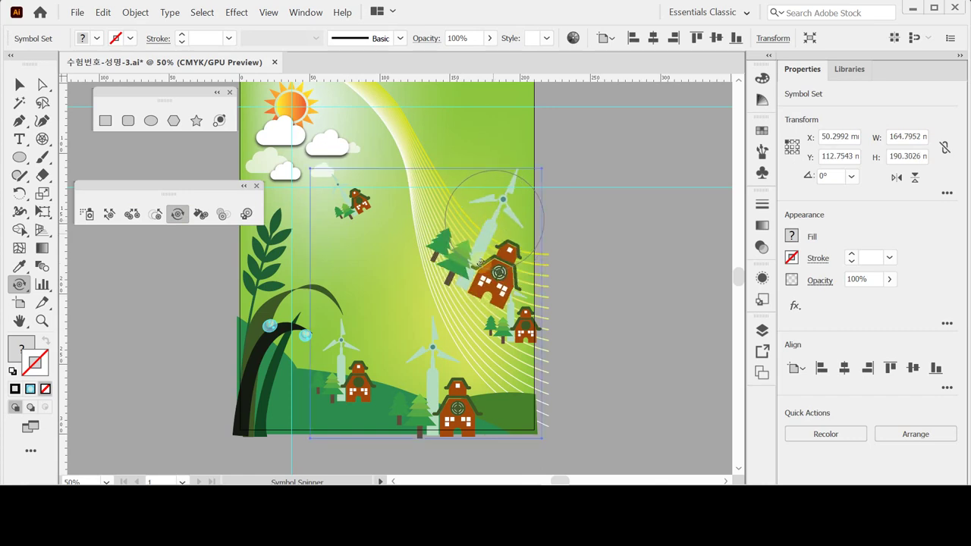
pyautogui.moveTo(444, 358); pyautogui.dragTo(431, 356)
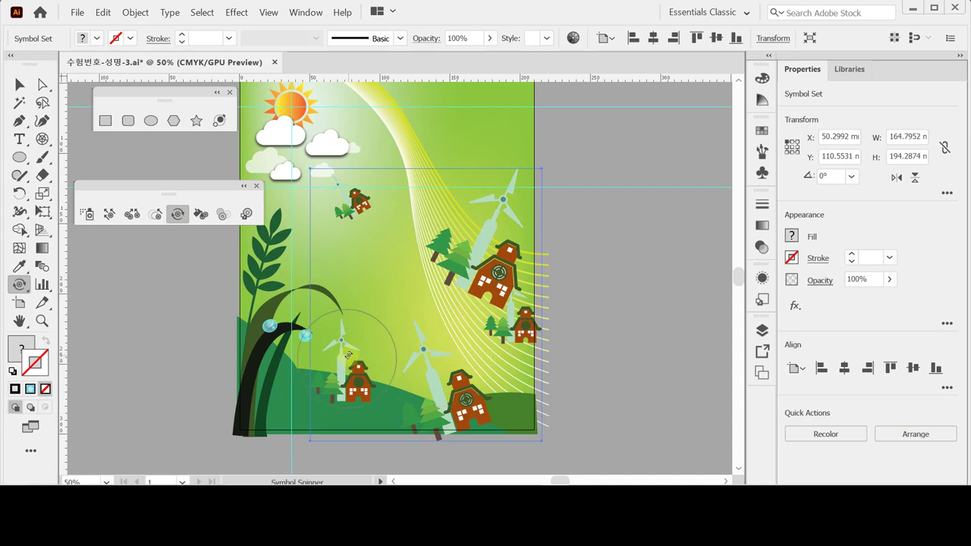
pyautogui.moveTo(348, 352); pyautogui.dragTo(343, 346)
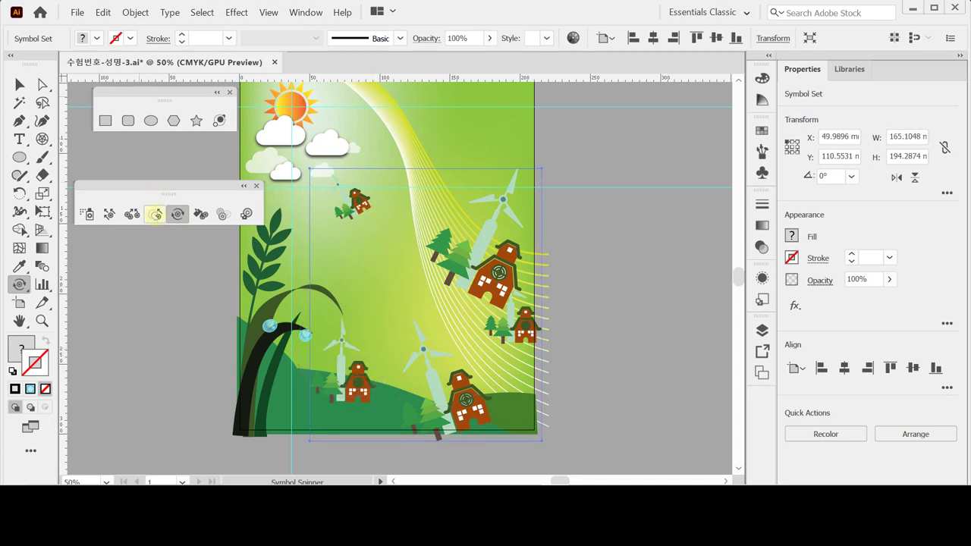
# - Reposition the windmill-and-house instances with the Symbol Shifter, raising the two on the hills and moving the small edge one down onto the right hill
pyautogui.click(109, 214)
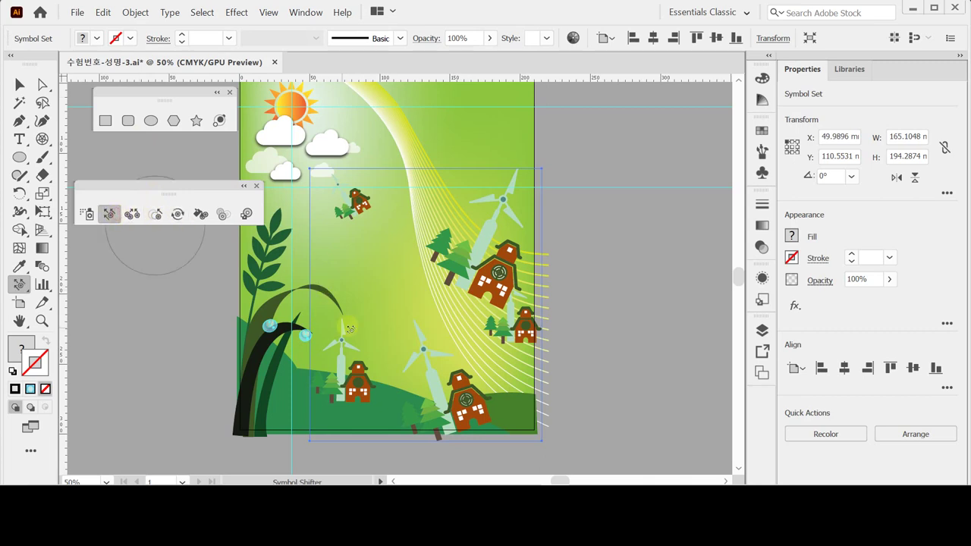
pyautogui.moveTo(339, 372); pyautogui.dragTo(354, 358)
pyautogui.moveTo(425, 383); pyautogui.dragTo(403, 348)
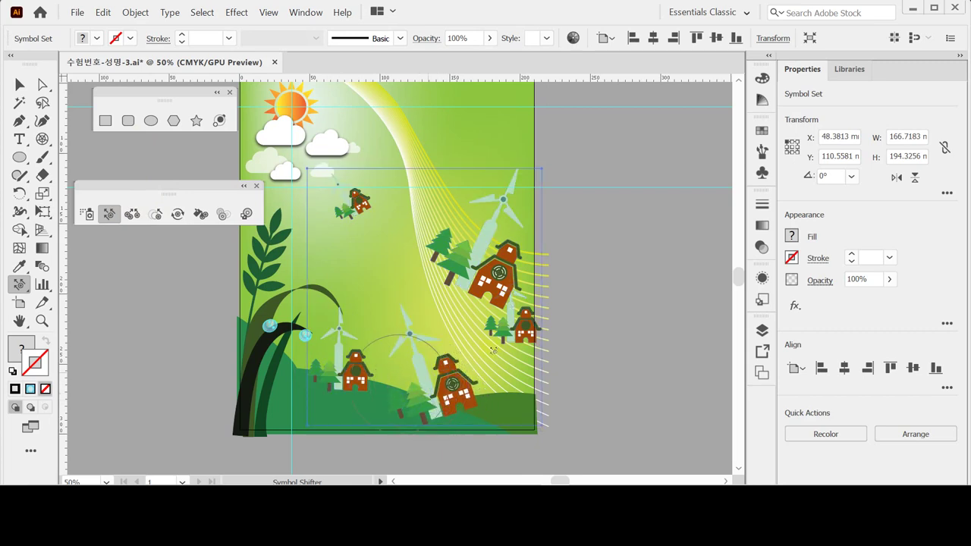
pyautogui.moveTo(508, 335)
pyautogui.mouseDown()
pyautogui.moveTo(503, 367)
pyautogui.moveTo(514, 345)
pyautogui.moveTo(507, 393)
pyautogui.moveTo(513, 352)
pyautogui.moveTo(511, 363)
pyautogui.moveTo(505, 330)
pyautogui.moveTo(503, 397)
pyautogui.moveTo(504, 345)
pyautogui.moveTo(492, 392)
pyautogui.moveTo(486, 277)
pyautogui.moveTo(484, 297)
pyautogui.moveTo(482, 279)
pyautogui.moveTo(445, 278)
pyautogui.moveTo(493, 265)
pyautogui.mouseUp()
pyautogui.moveTo(353, 195)
pyautogui.mouseDown()
pyautogui.moveTo(342, 210)
pyautogui.moveTo(347, 200)
pyautogui.mouseUp()
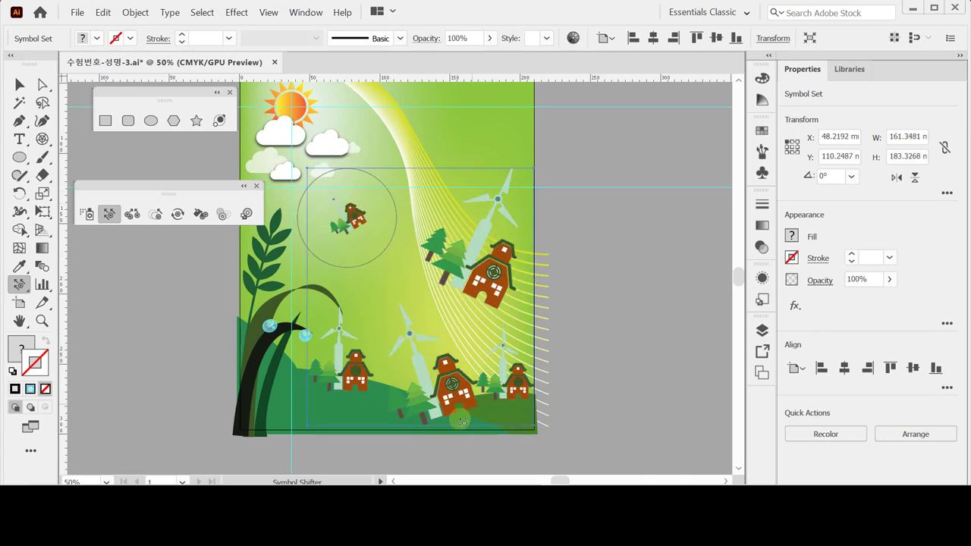
# - Rotate the middle instance on the lower hills upright and shift it slightly upward
pyautogui.click(154, 214)
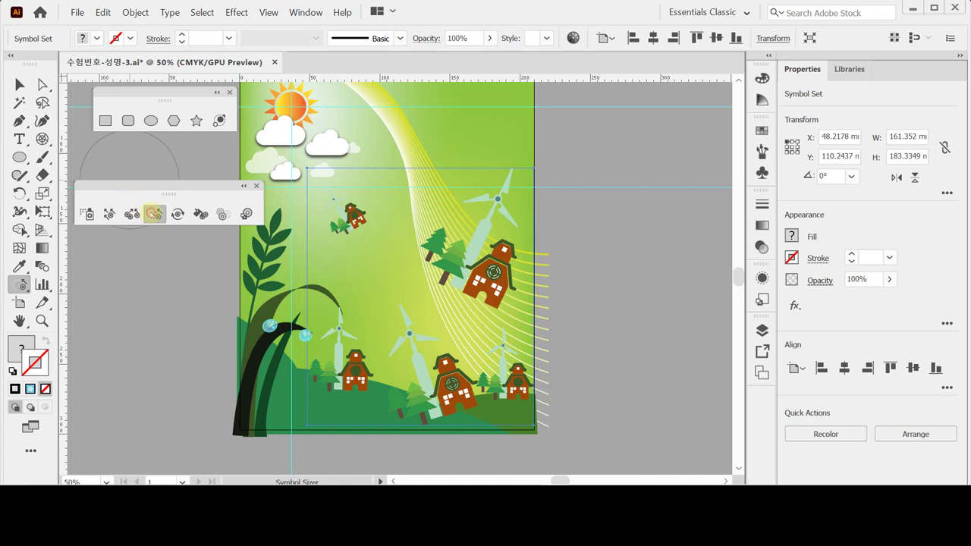
pyautogui.click(178, 215)
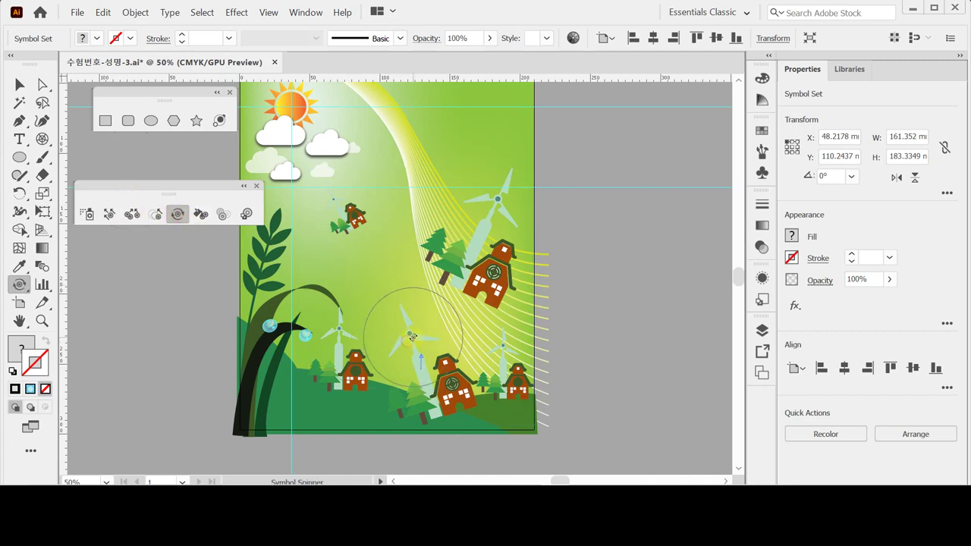
pyautogui.moveTo(402, 322); pyautogui.dragTo(412, 335)
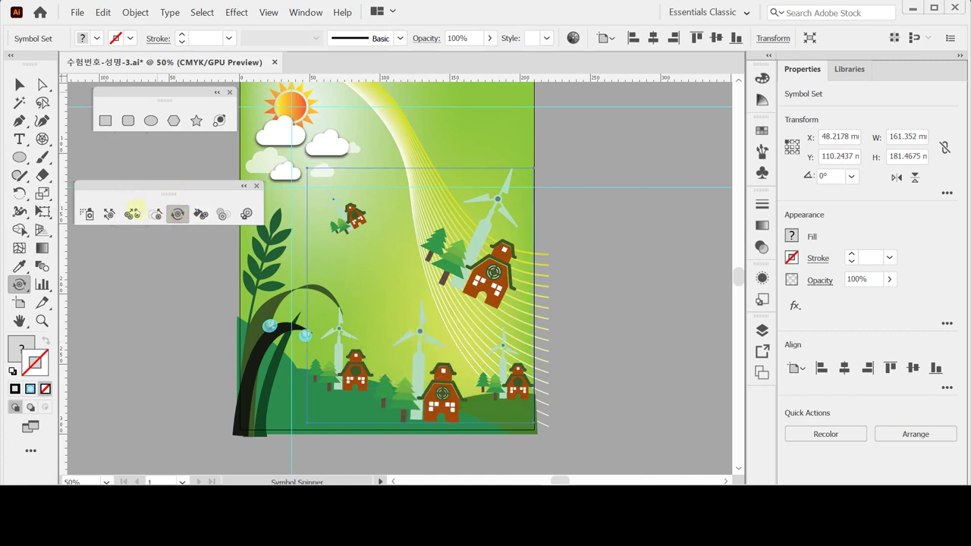
pyautogui.click(110, 214)
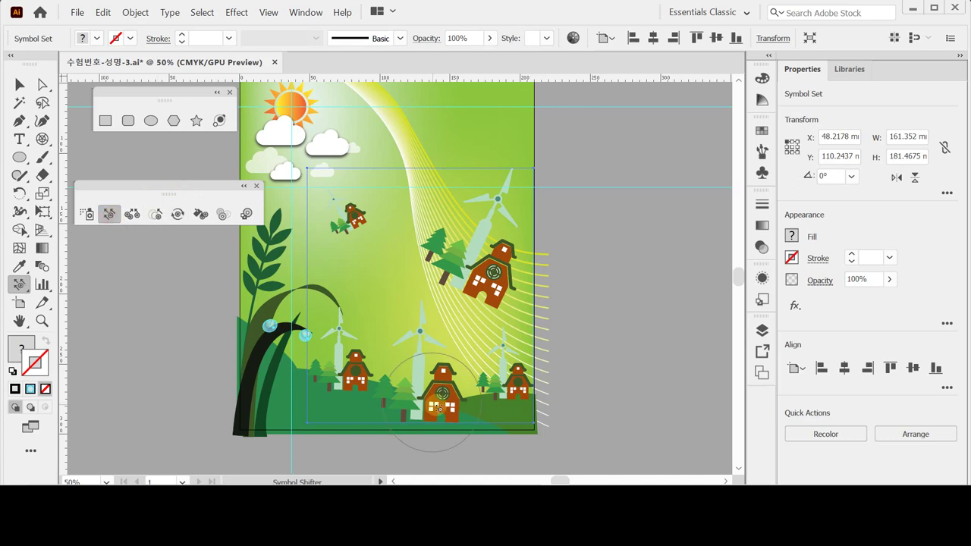
pyautogui.moveTo(428, 388); pyautogui.dragTo(423, 379)
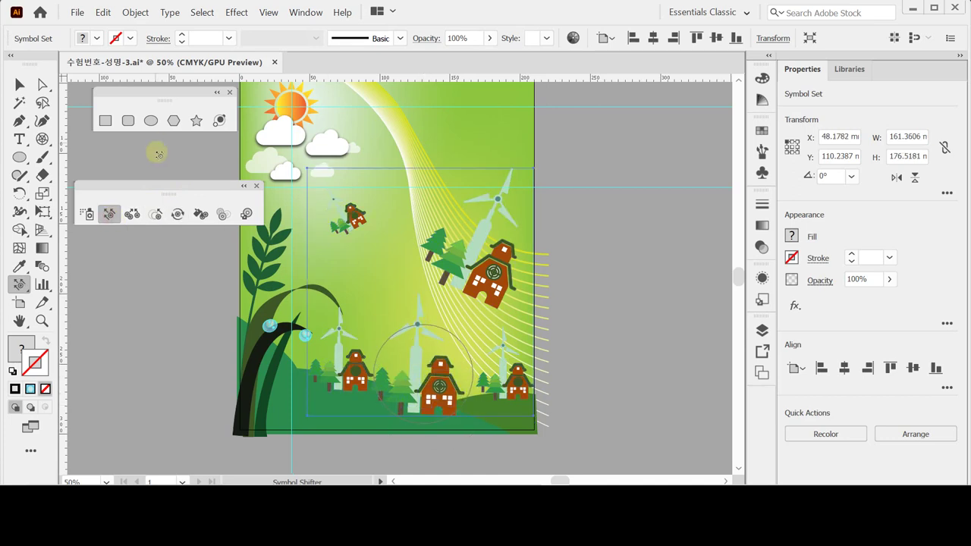
# - Shrink the middle and right instances on the hills slightly, and shift the left one up and to the left along the hill
pyautogui.click(155, 214)
pyautogui.click(427, 382)
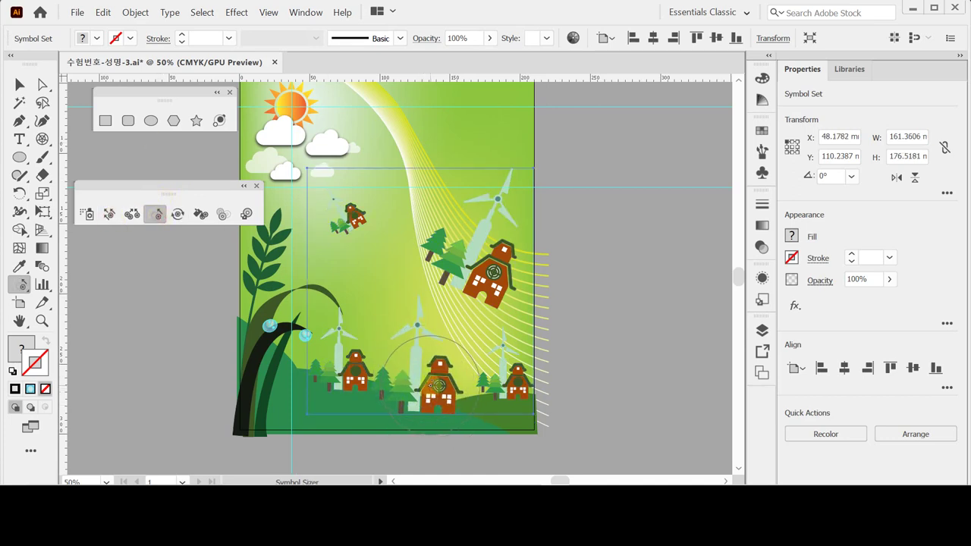
pyautogui.keyDown('alt'); pyautogui.click(427, 382); pyautogui.keyUp('alt')
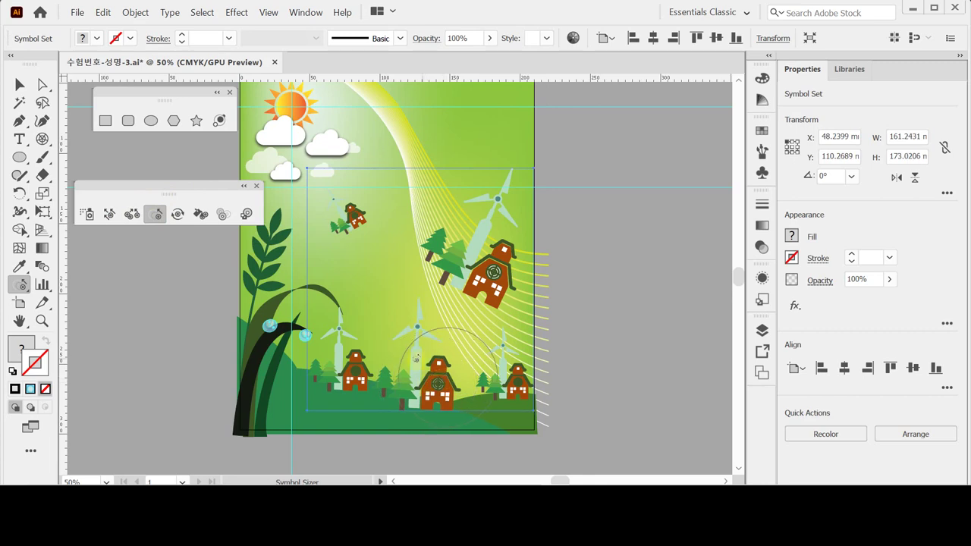
pyautogui.keyDown('alt'); pyautogui.click(523, 383); pyautogui.keyUp('alt')
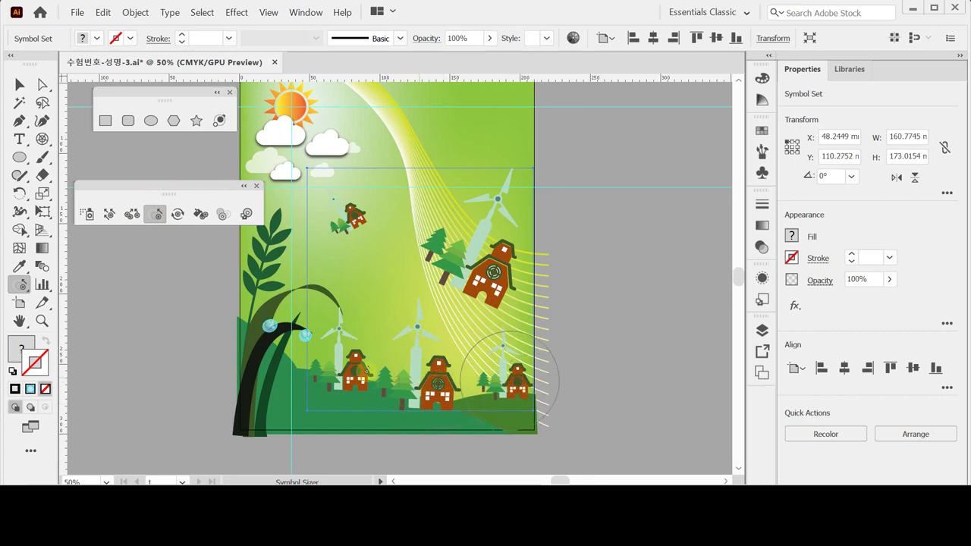
pyautogui.click(109, 214)
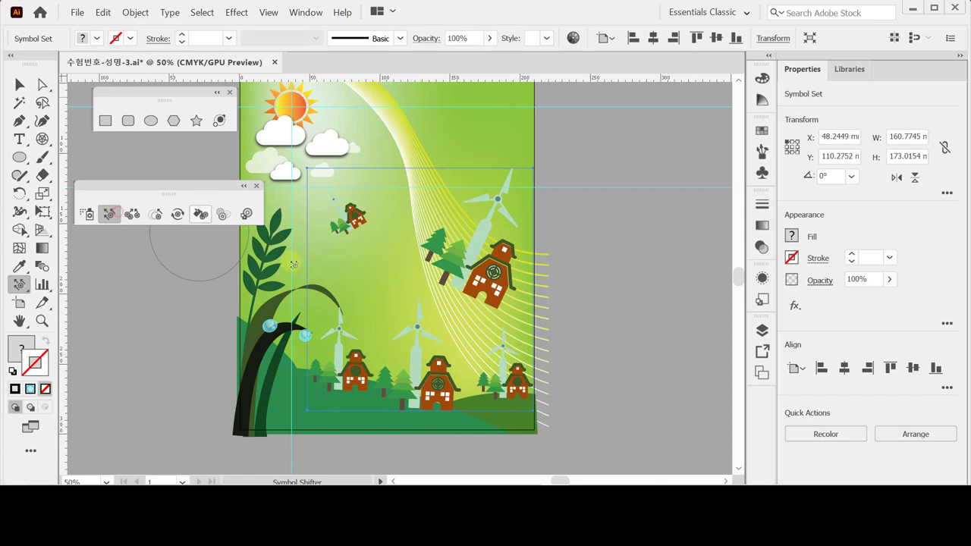
pyautogui.moveTo(341, 362)
pyautogui.mouseDown()
pyautogui.moveTo(328, 352)
pyautogui.moveTo(413, 387)
pyautogui.mouseUp()
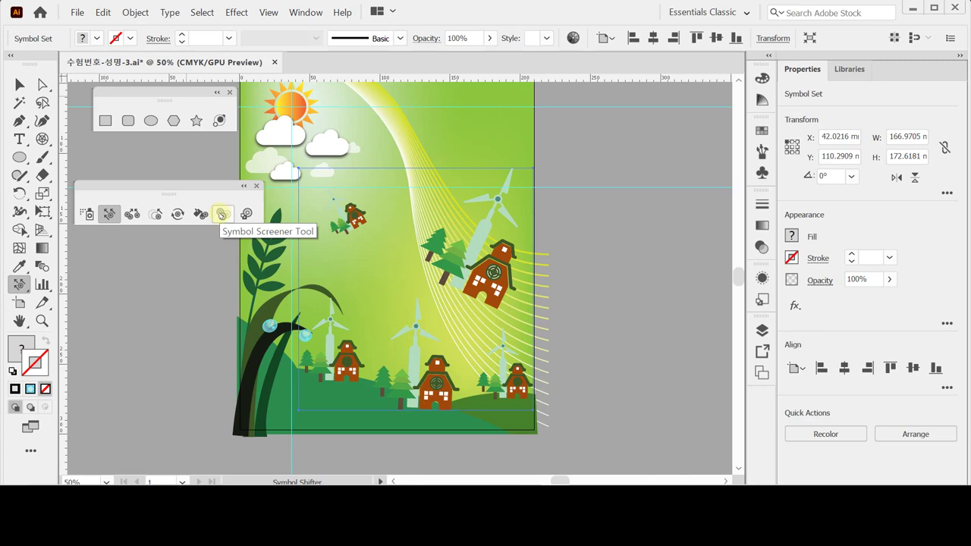
# - Fade the symbol instances with the Symbol Screener and stain the left house on the hills with the dark green C=90 M=30 Y=95 K=30 swatch
pyautogui.click(222, 214)
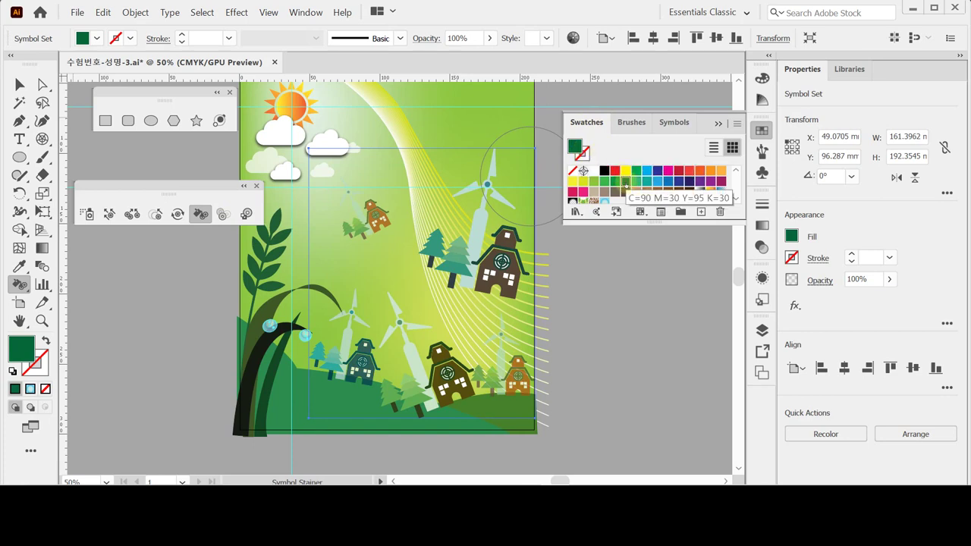
pyautogui.click(624, 182)
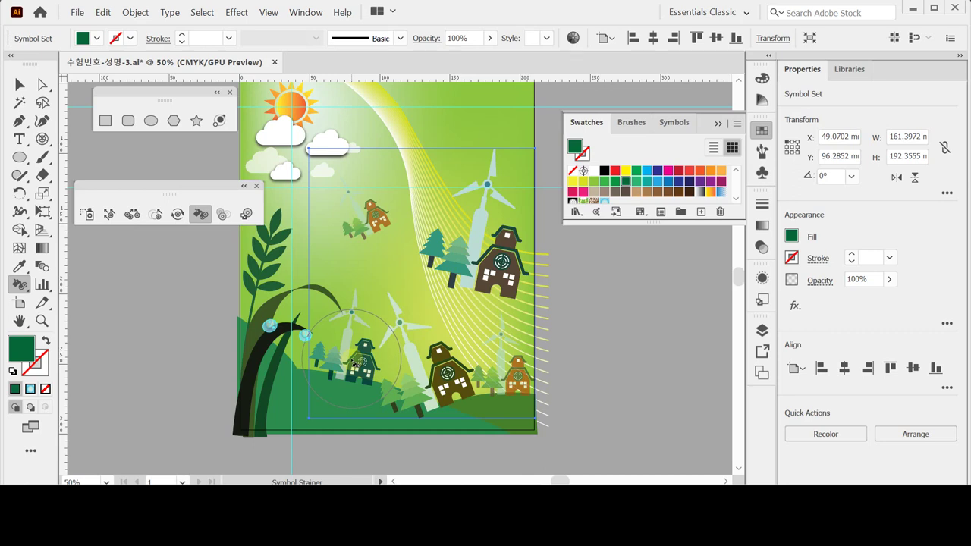
# - Try staining the left house on the hills with the symbol set deselected, dismiss the alert and reselect the set
pyautogui.keyDown('ctrl'); pyautogui.click(632, 347); pyautogui.keyUp('ctrl')
pyautogui.click(353, 347)
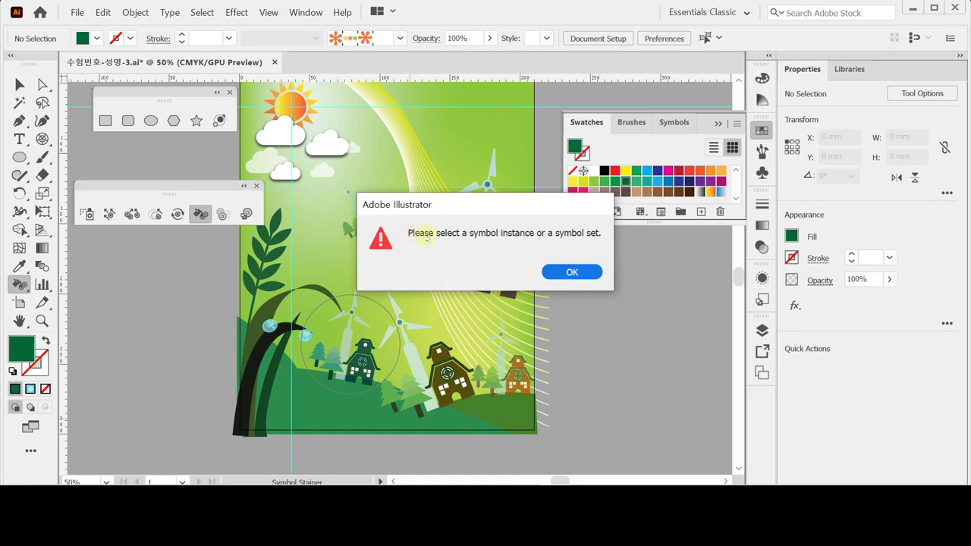
pyautogui.click(571, 272)
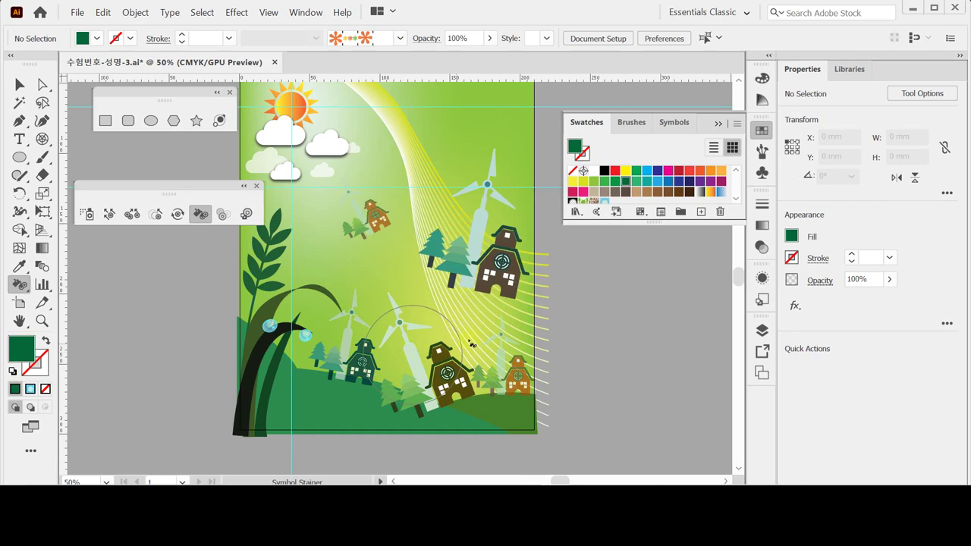
pyautogui.press('ctrl')
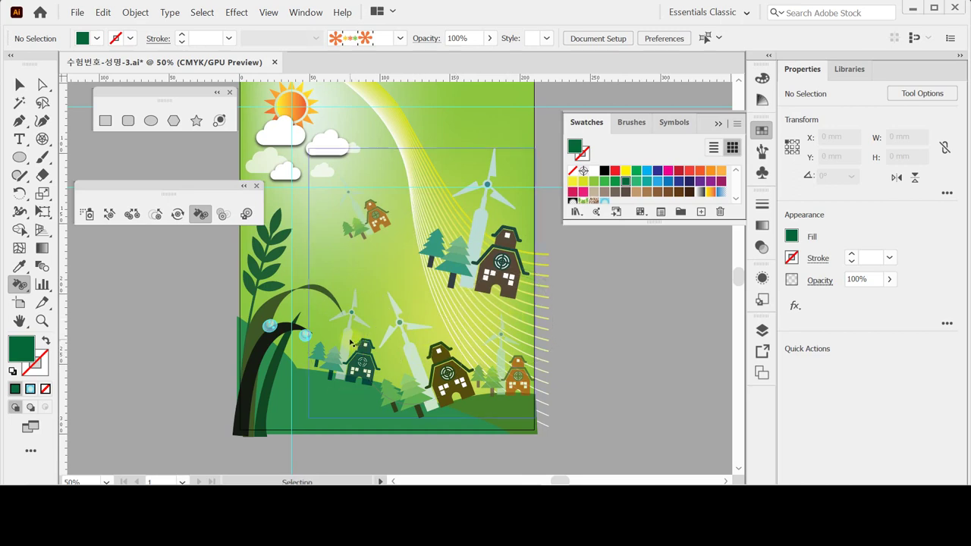
pyautogui.keyDown('ctrl'); pyautogui.click(349, 341); pyautogui.keyUp('ctrl')
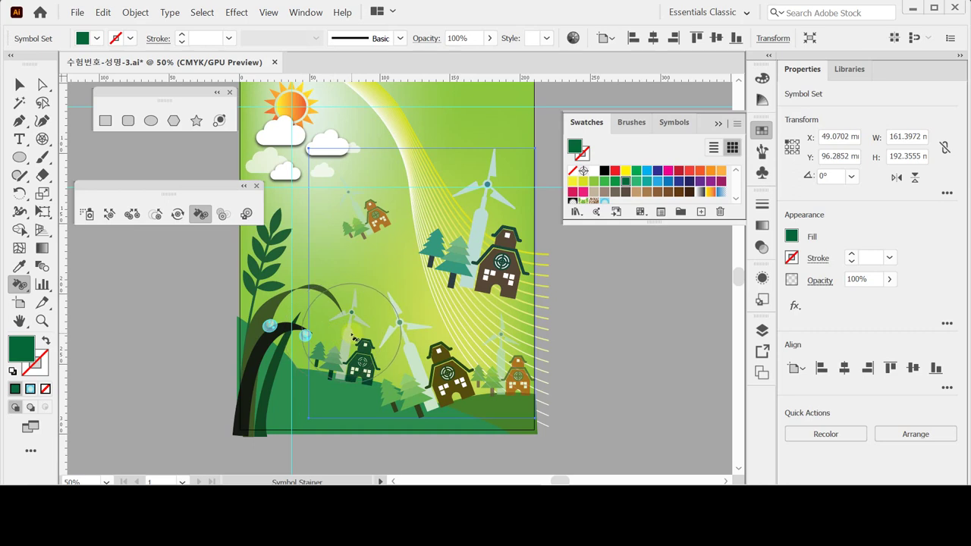
# - Deselect the symbol set, try staining the large house over the wave lines, and dismiss the alert
pyautogui.keyDown('ctrl'); pyautogui.click(611, 317); pyautogui.keyUp('ctrl')
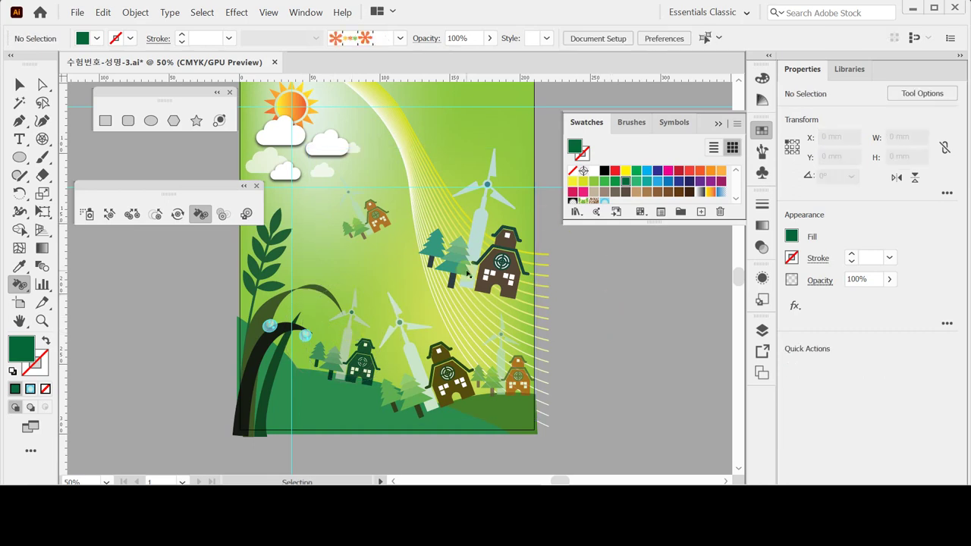
pyautogui.click(489, 258)
pyautogui.click(570, 272)
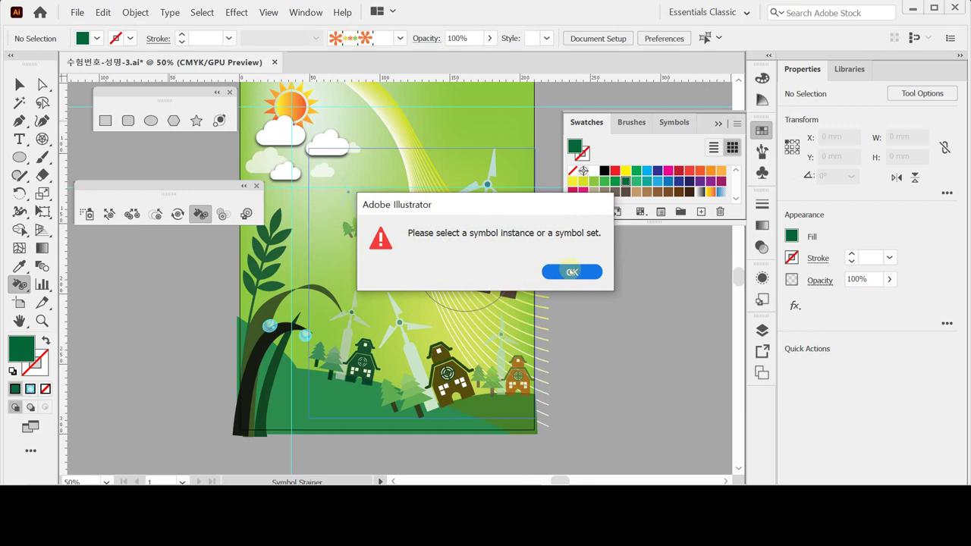
# - Put away the swatches, save the illustration and leave the windmill-and-house symbol set deselected
pyautogui.keyDown('ctrl'); pyautogui.click(364, 345); pyautogui.keyUp('ctrl')
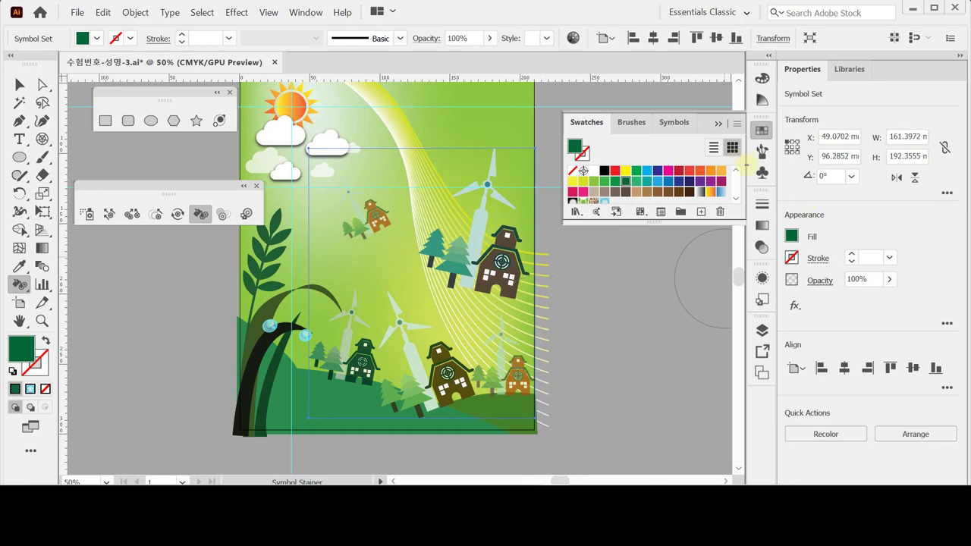
pyautogui.click(762, 130)
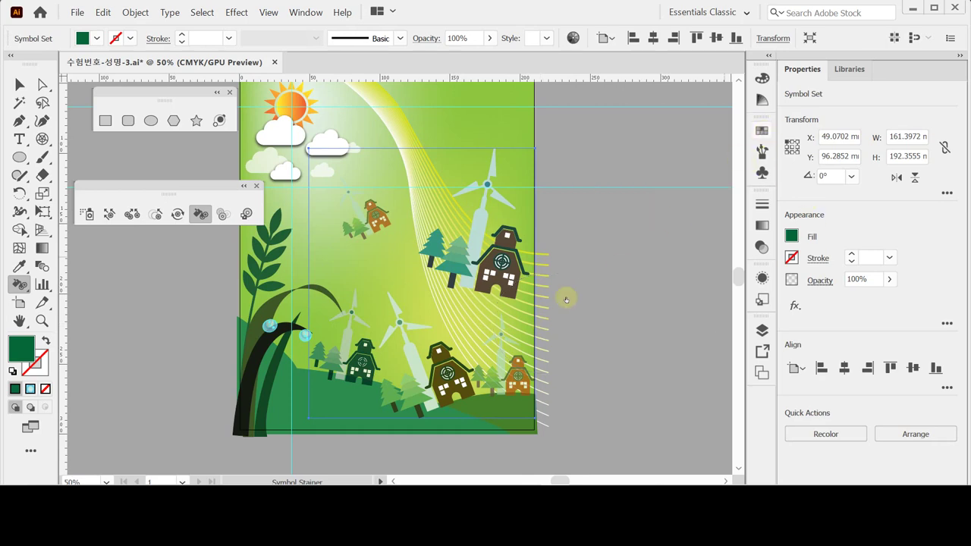
pyautogui.hotkey('ctrl', 's')
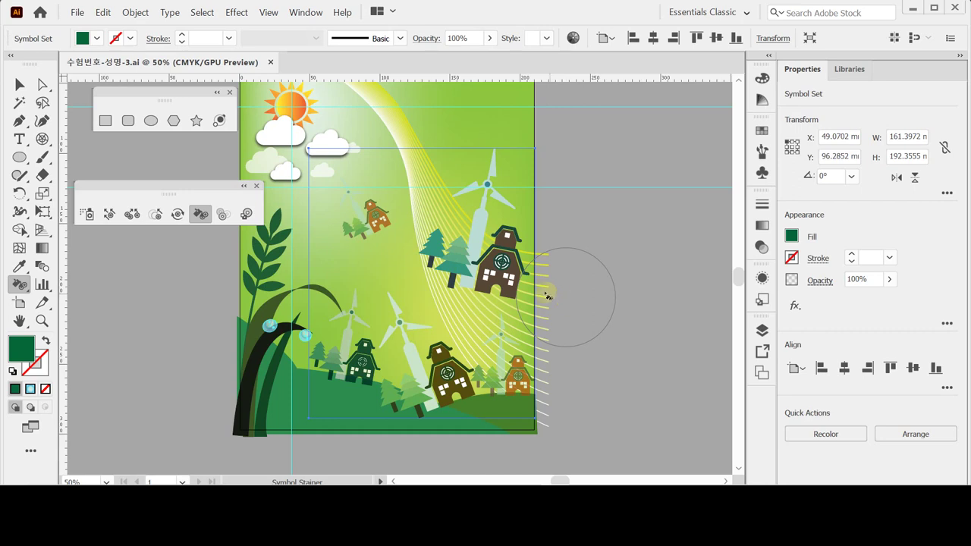
pyautogui.press('v')
pyautogui.keyDown('ctrl'); pyautogui.click(634, 284); pyautogui.keyUp('ctrl')
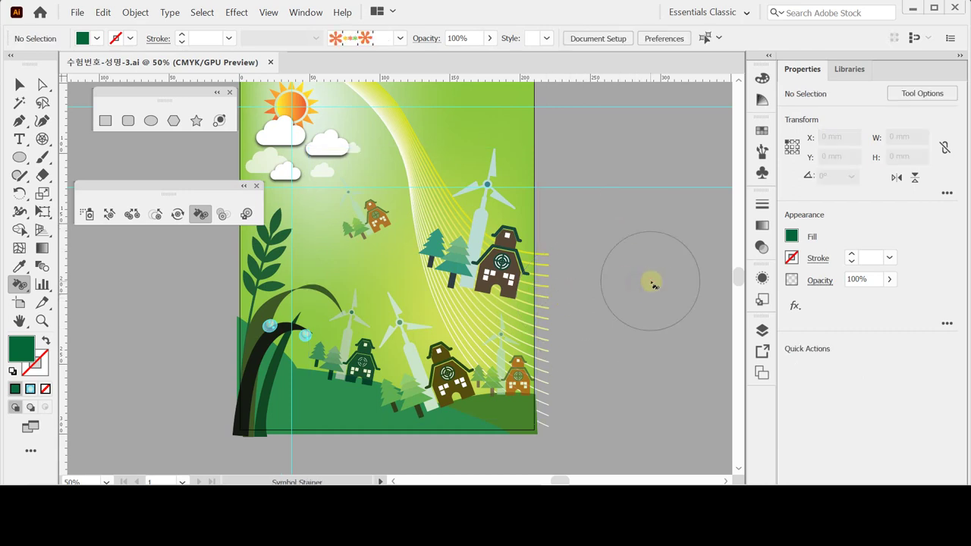
# - Start a point text near the artboard's upper edge and bring up its character and paragraph settings
pyautogui.press('t')
pyautogui.scroll(3, 366, 168)
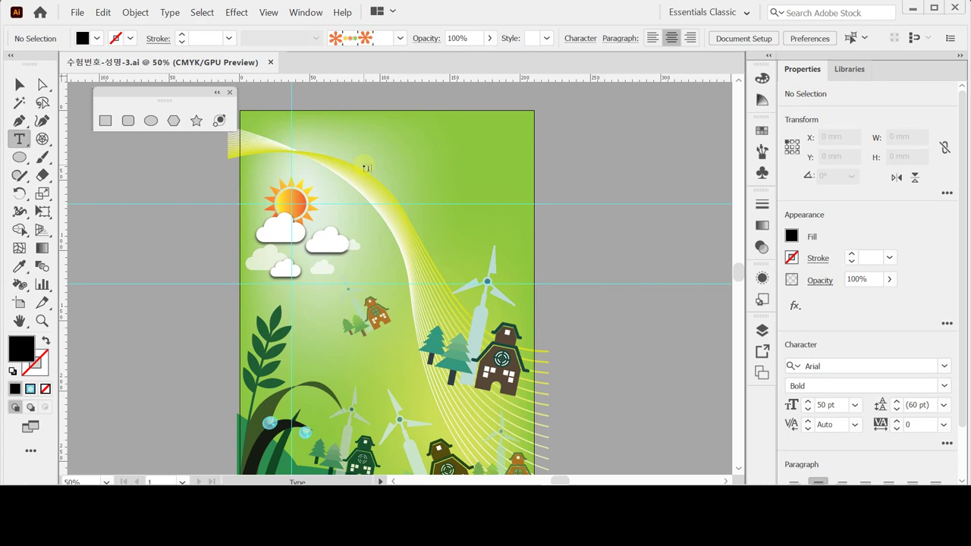
pyautogui.click(330, 156)
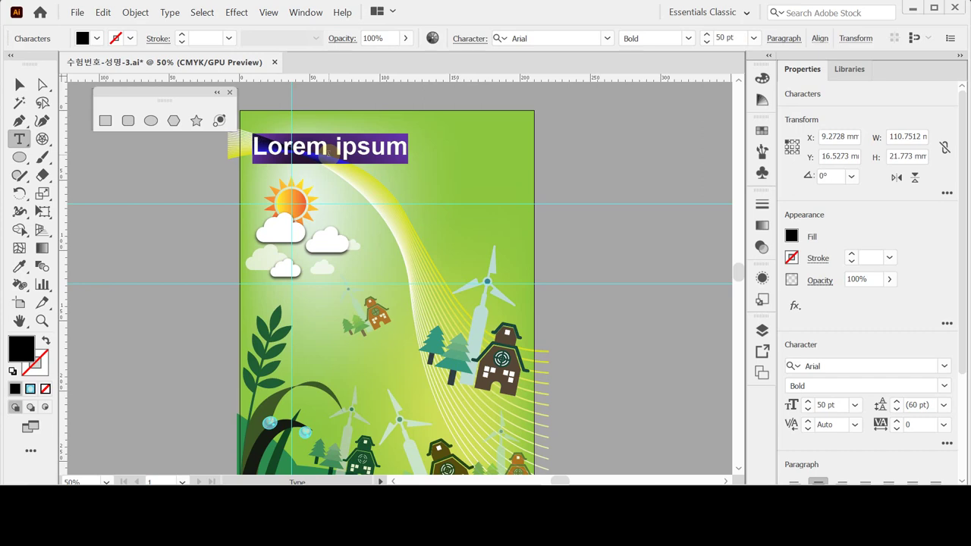
pyautogui.hotkey('ctrl', 't')
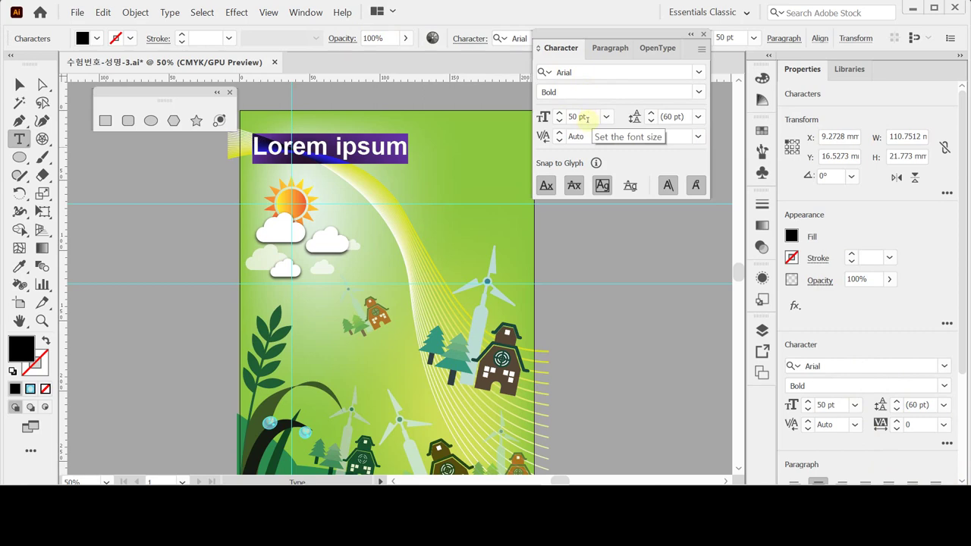
pyautogui.click(605, 48)
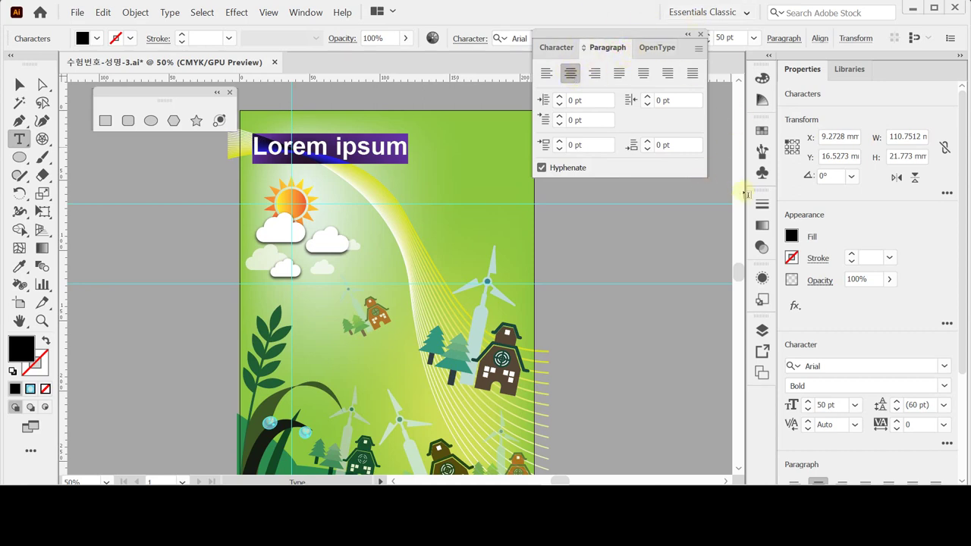
# - Set the placeholder text's fill to light blue with C=20, M=0, Y=0 and K=0
pyautogui.click(791, 236)
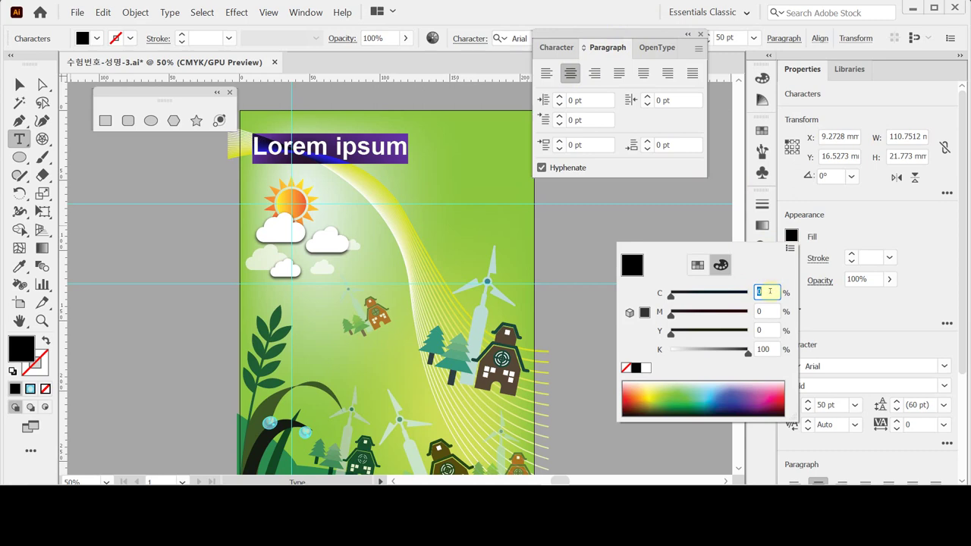
pyautogui.write('20')
pyautogui.press('Tab')
pyautogui.press('Tab')
pyautogui.press('Tab')
pyautogui.write('0')
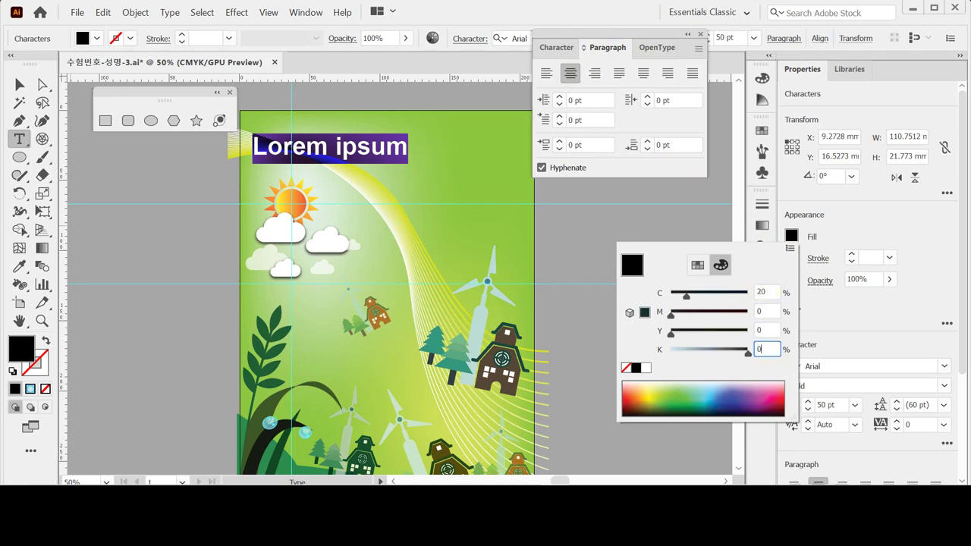
pyautogui.press('Return')
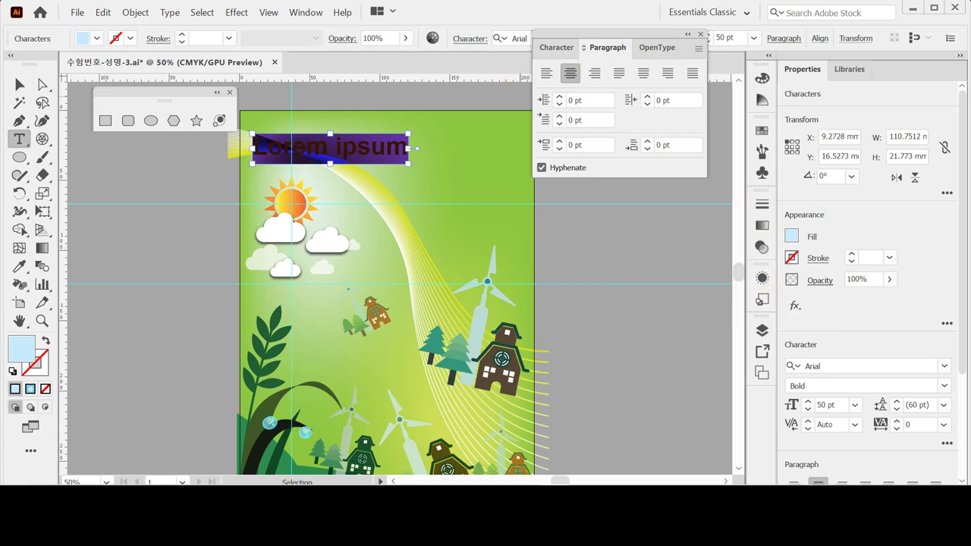
# - Replace the placeholder with CLEAN CITY on two lines and move the text right and slightly down, above the wave lines
pyautogui.hotkey('ctrl', 'v')
pyautogui.press('Escape')
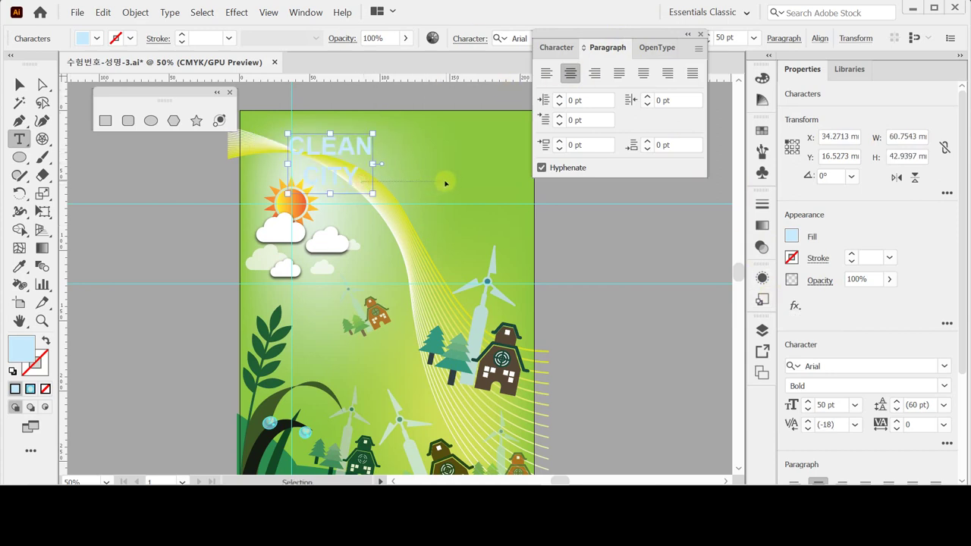
pyautogui.click(445, 182)
pyautogui.moveTo(374, 153); pyautogui.dragTo(440, 167)
pyautogui.click(423, 186)
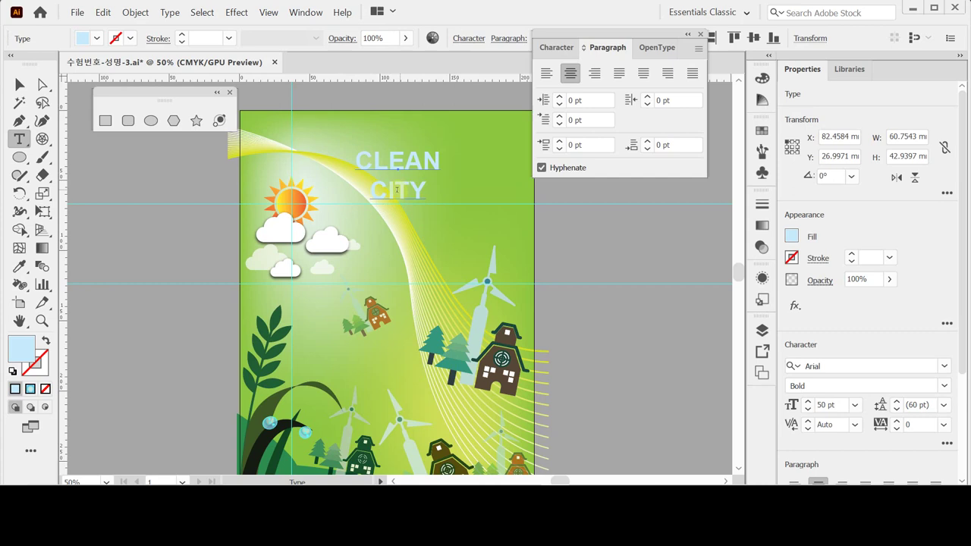
# - Set the font size of the word CITY to 90 pt
pyautogui.click(399, 193)
pyautogui.doubleClick(400, 192)
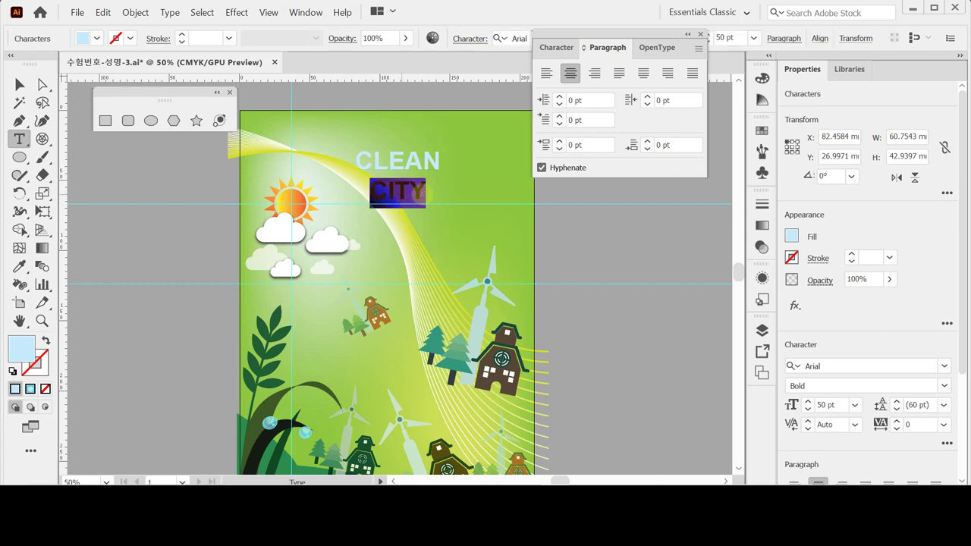
pyautogui.click(562, 47)
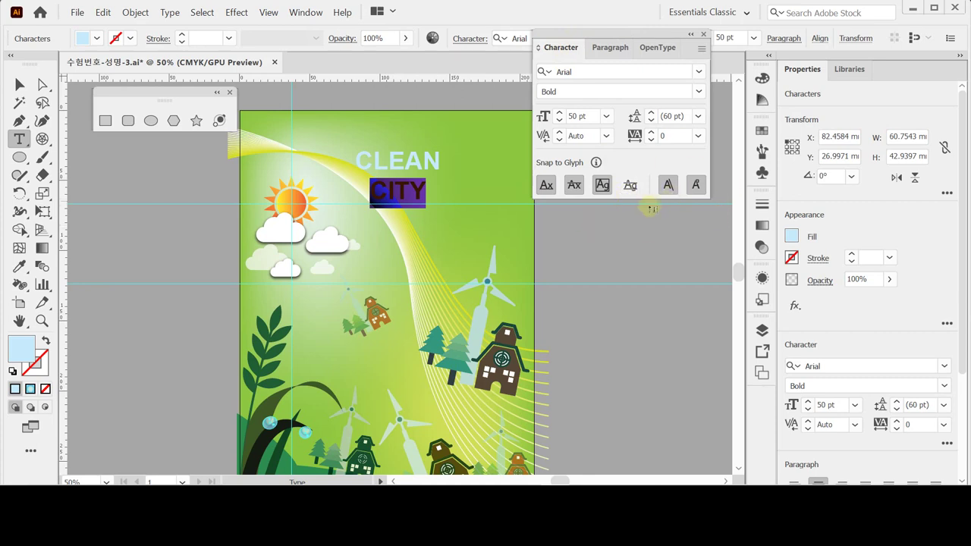
pyautogui.click(588, 116)
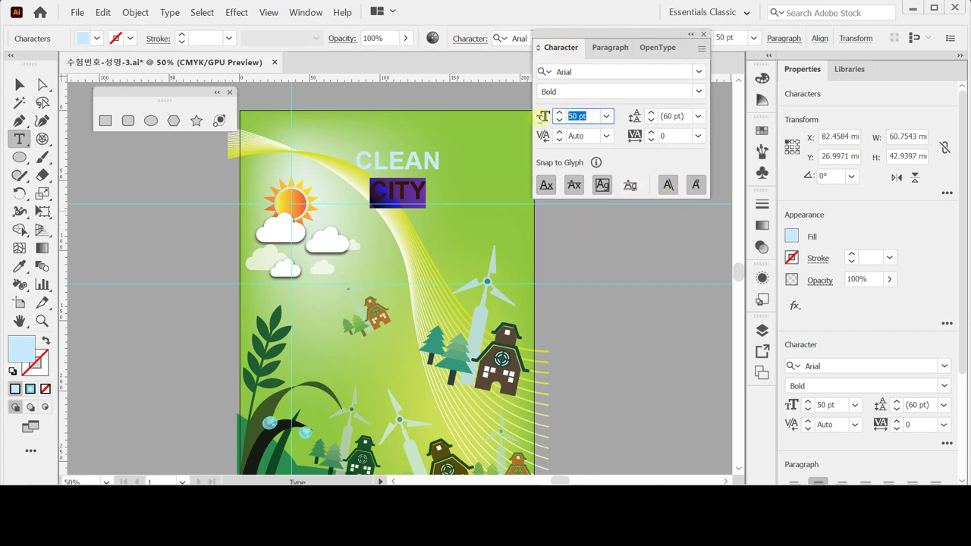
pyautogui.write('90')
pyautogui.press('Return')
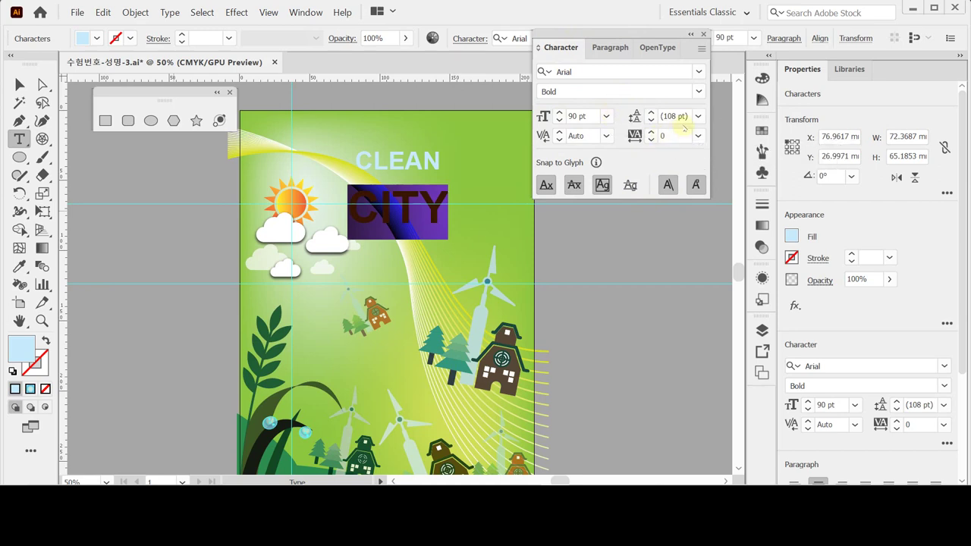
# - Set the leading of the word CITY to 90 pt
pyautogui.click(661, 116)
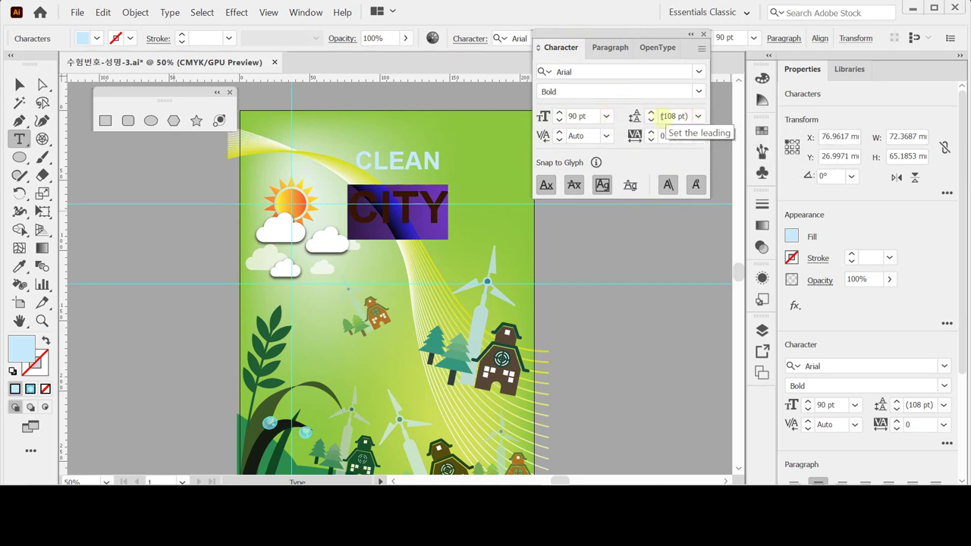
pyautogui.doubleClick(665, 116)
pyautogui.moveTo(668, 116); pyautogui.dragTo(705, 120)
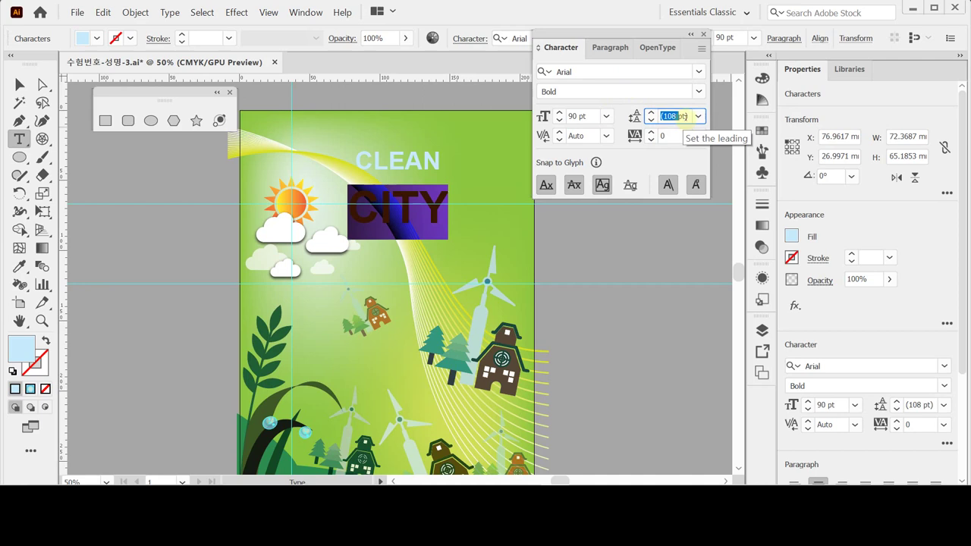
pyautogui.write('90')
pyautogui.press('Return')
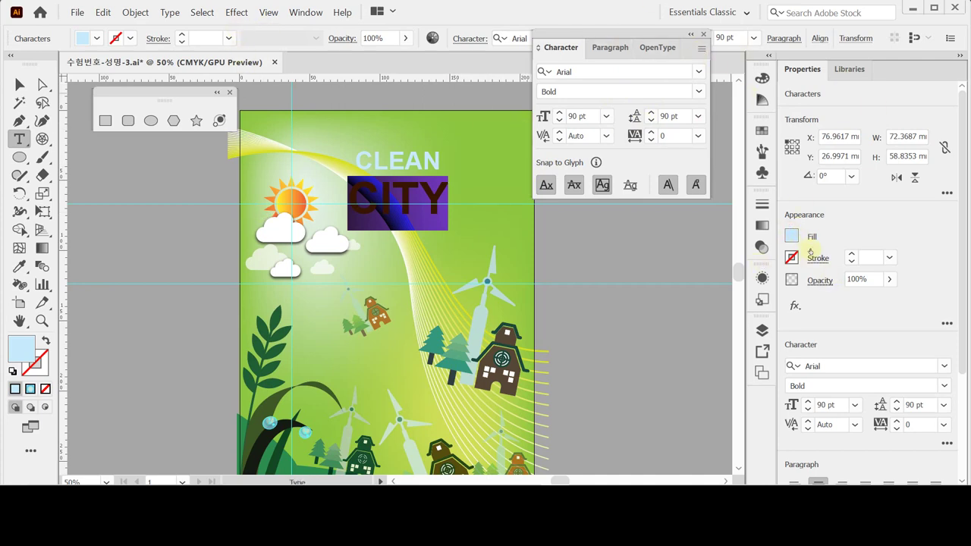
# - Set the cyan value of the fill of the word CITY to 60%
pyautogui.click(789, 236)
pyautogui.write('60')
pyautogui.press('Return')
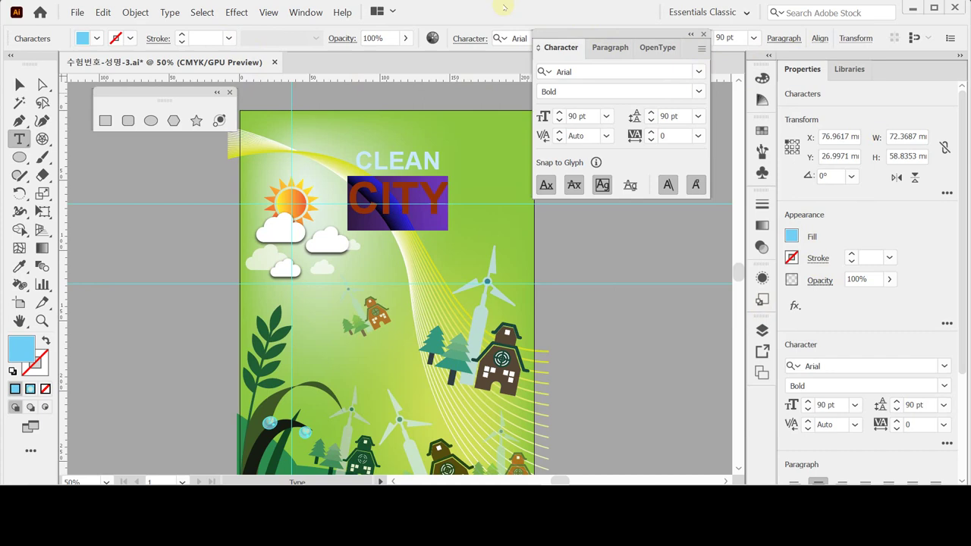
# - Select the whole CLEAN CITY text and give it an envelope warp in horizontal Arc style with a 30% bend
pyautogui.keyDown('ctrl'); pyautogui.click(430, 203); pyautogui.keyUp('ctrl')
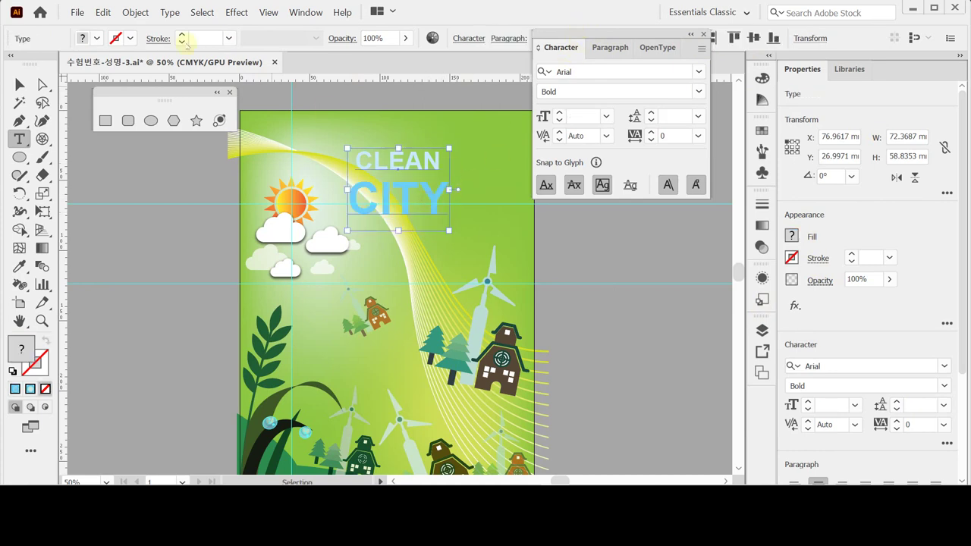
pyautogui.keyDown('ctrl'); pyautogui.click(247, 91); pyautogui.keyUp('ctrl')
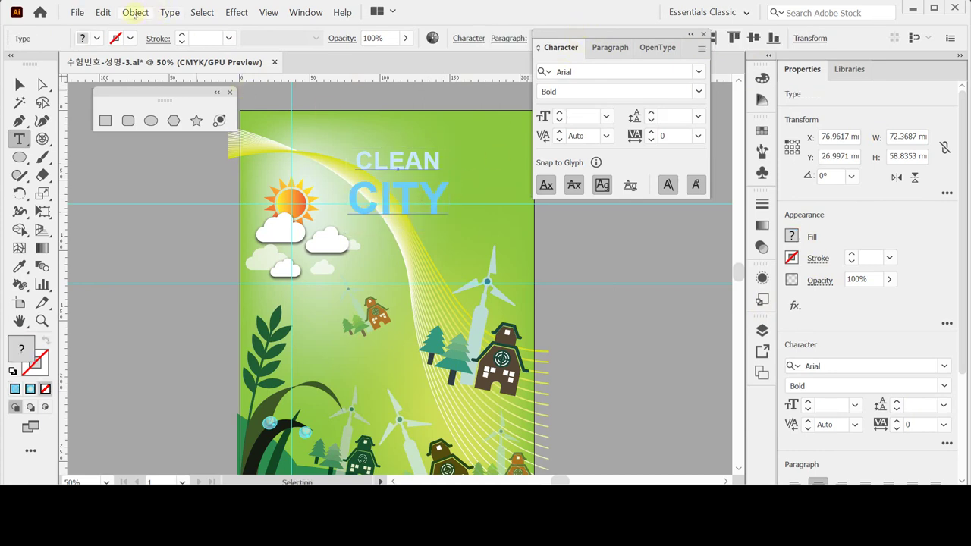
pyautogui.click(134, 13)
pyautogui.moveTo(232, 334)
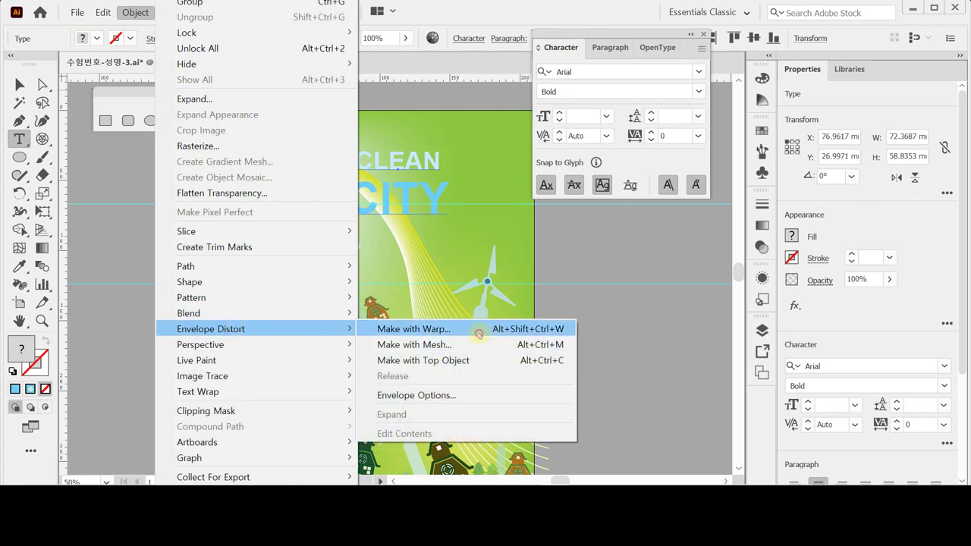
pyautogui.click(413, 328)
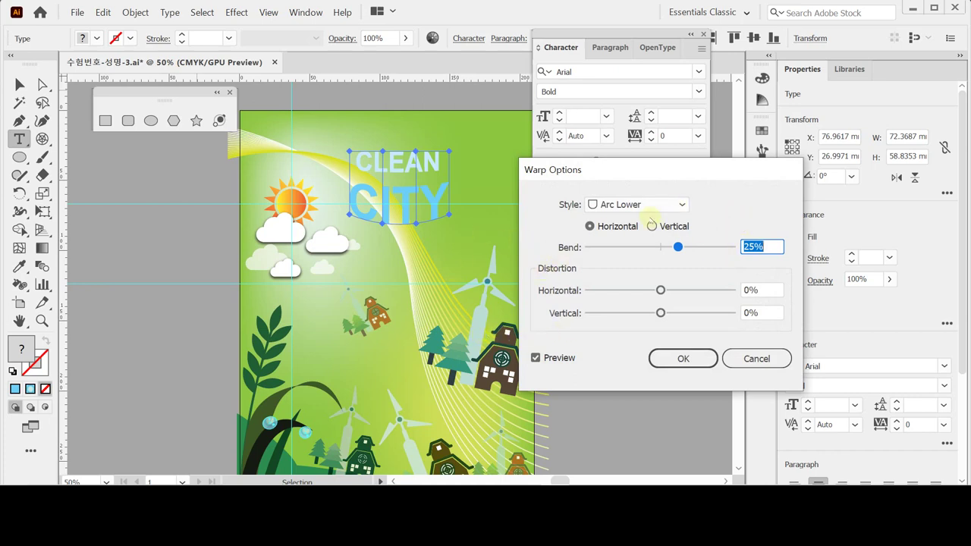
pyautogui.click(634, 205)
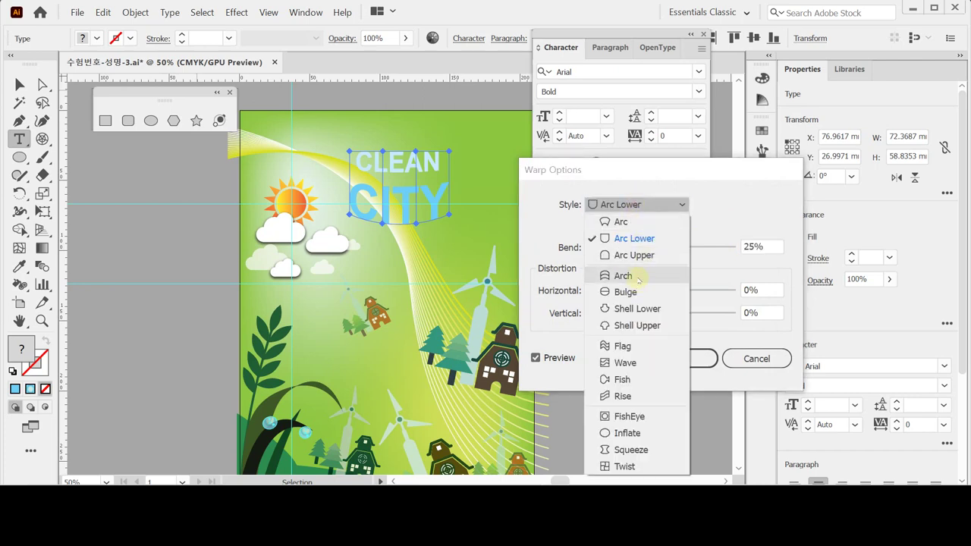
pyautogui.click(630, 221)
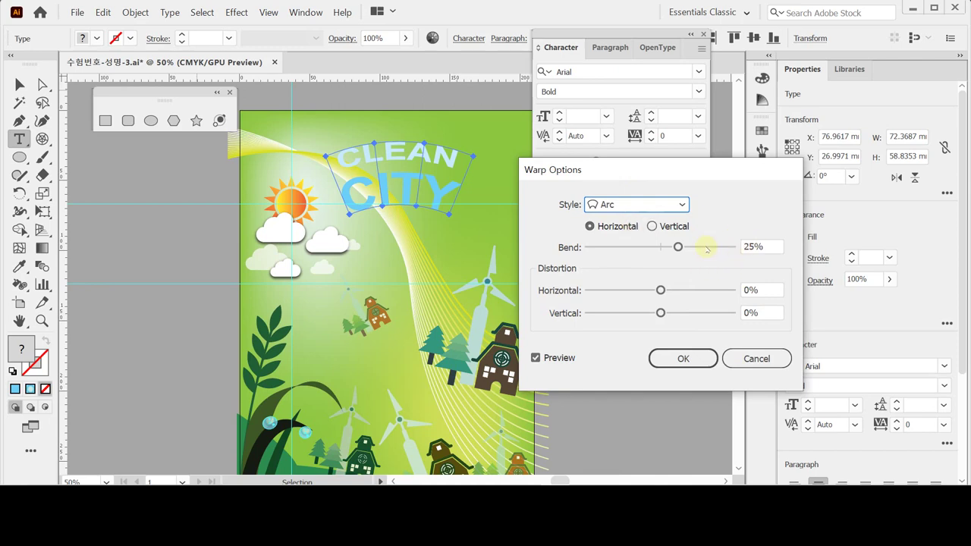
pyautogui.click(751, 246)
pyautogui.write('30')
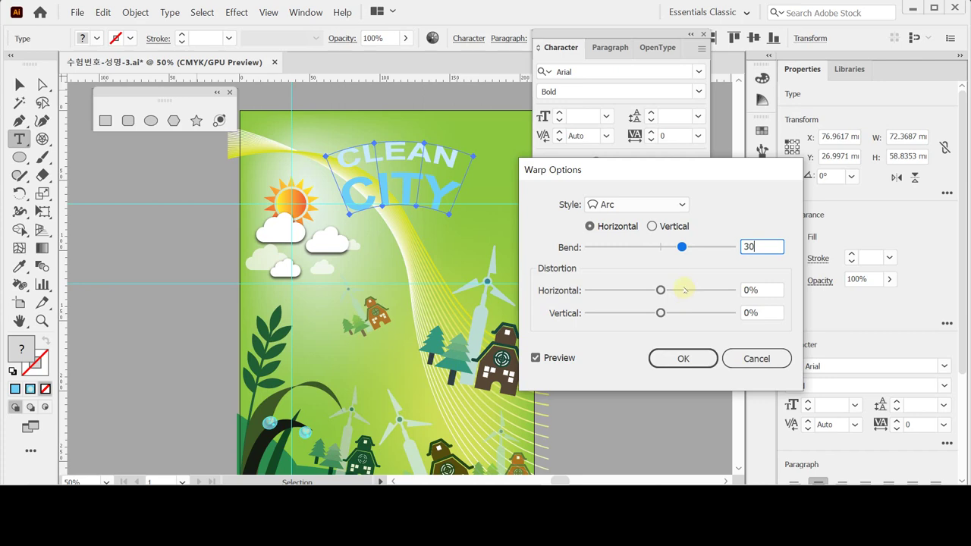
pyautogui.press('Tab')
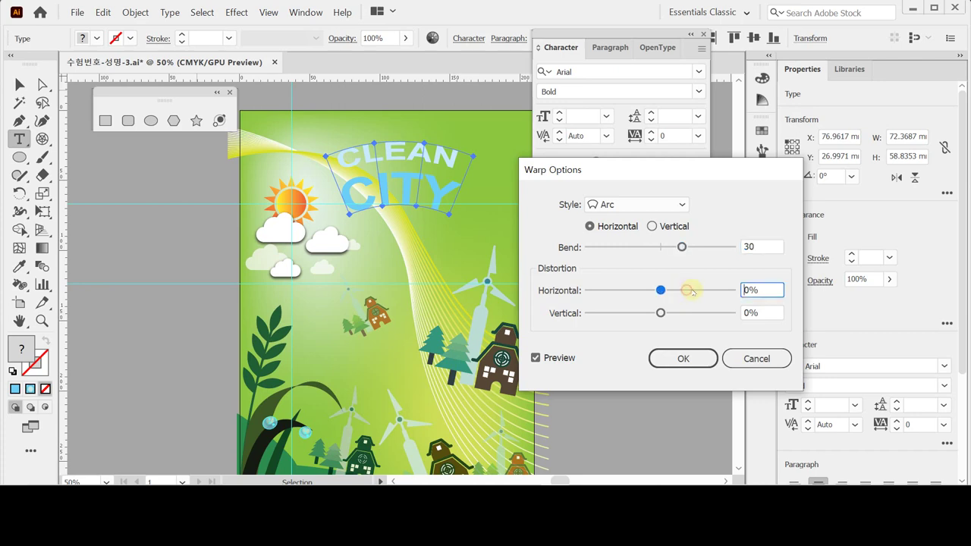
# - Try out the warp's distortion, set it to 20% horizontal and 0% vertical, and apply the warp
pyautogui.moveTo(682, 290); pyautogui.dragTo(657, 313)
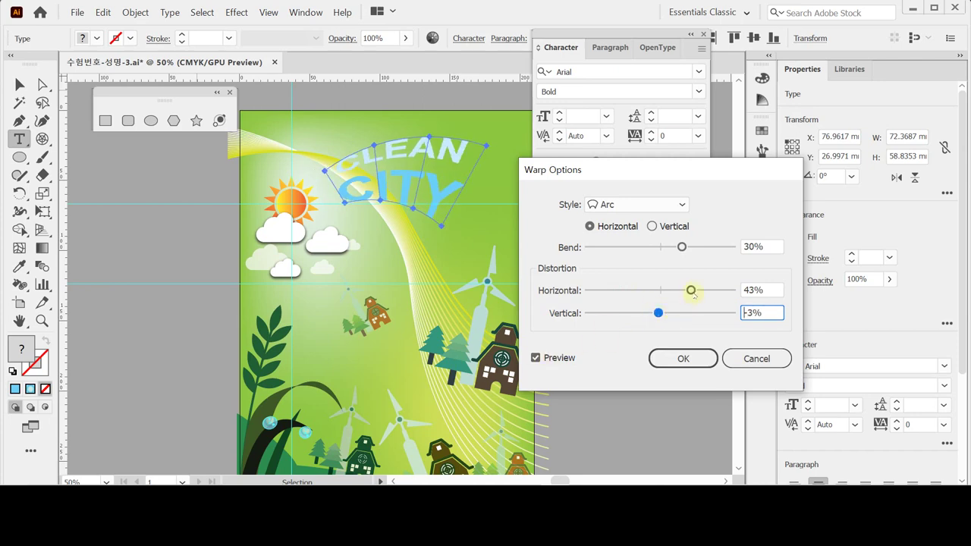
pyautogui.click(770, 290)
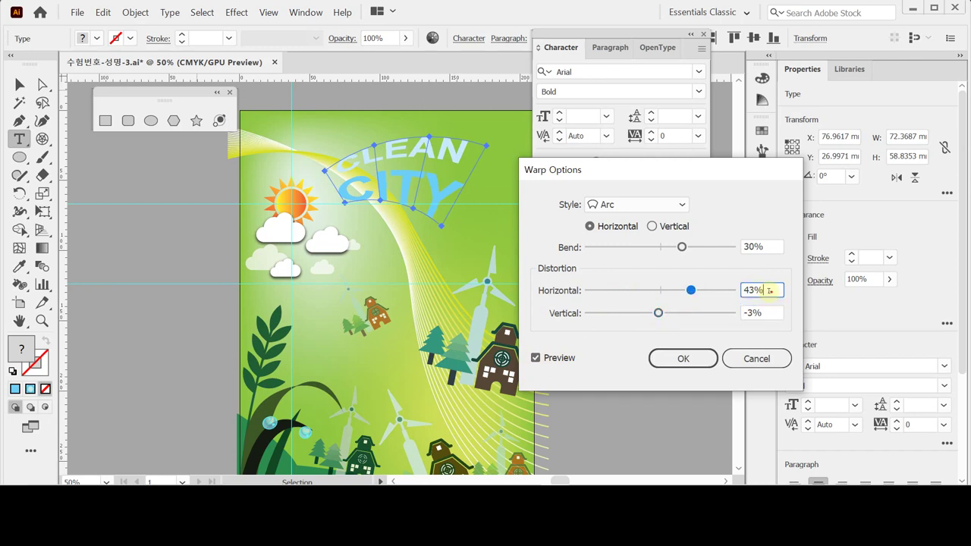
pyautogui.write('20')
pyautogui.press('Tab')
pyautogui.write('0')
pyautogui.press('Tab')
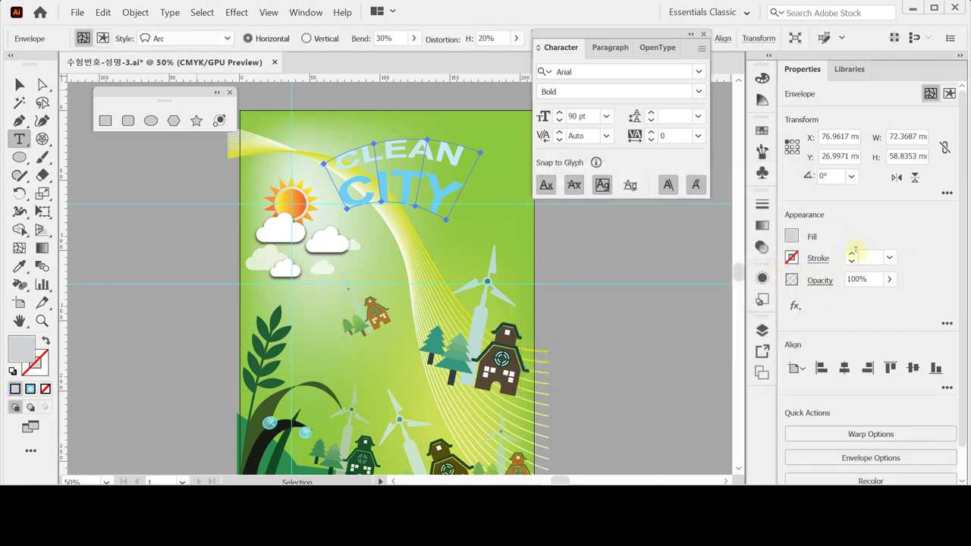
# - Add a Multiply drop shadow with 75% opacity, 0 mm X offset, 3 mm Y offset and 1 mm blur to the warped CLEAN CITY title and save
pyautogui.click(795, 307)
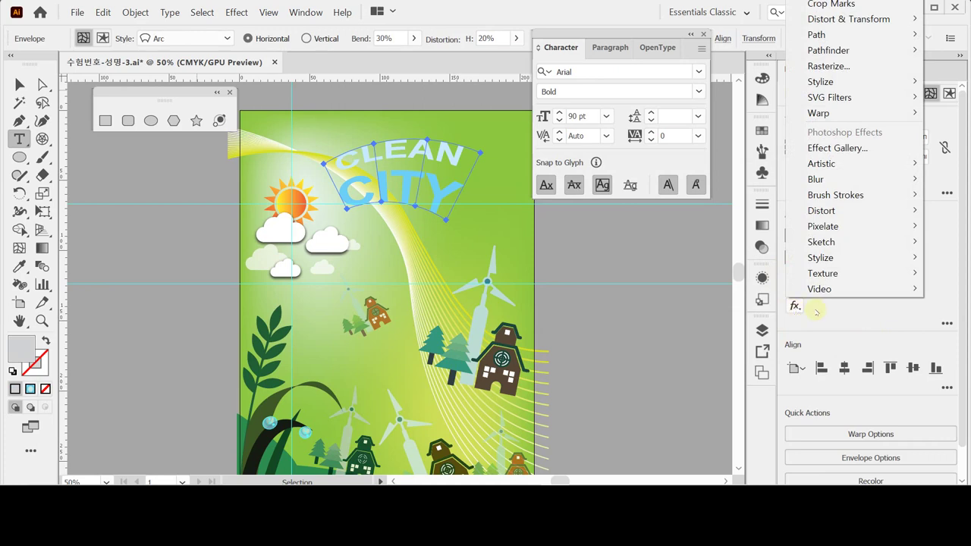
pyautogui.moveTo(846, 81)
pyautogui.click(751, 81)
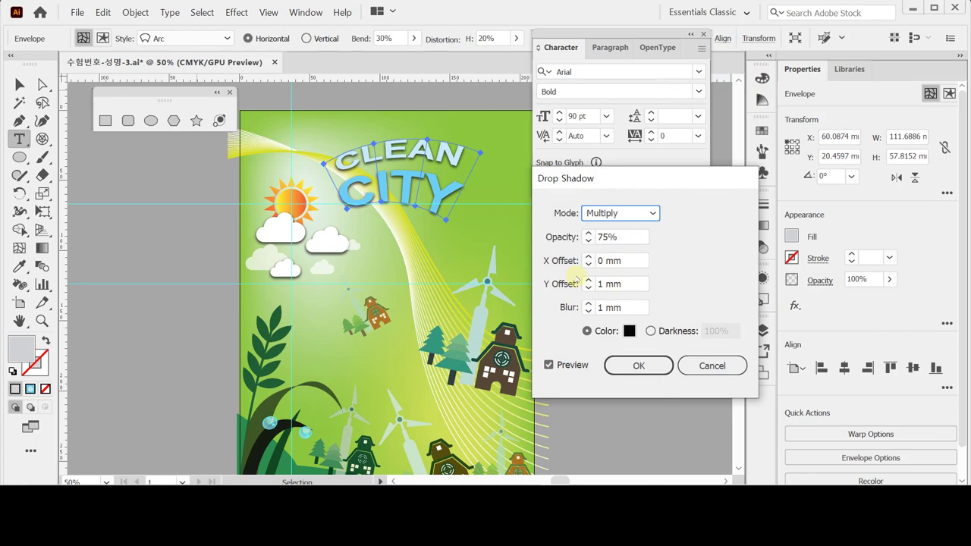
pyautogui.click(588, 281)
pyautogui.click(589, 280)
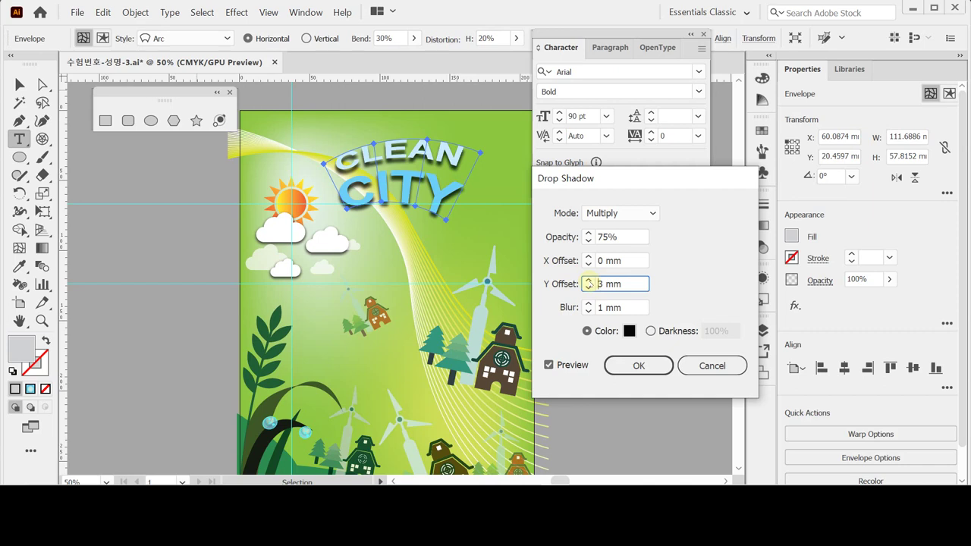
pyautogui.click(639, 365)
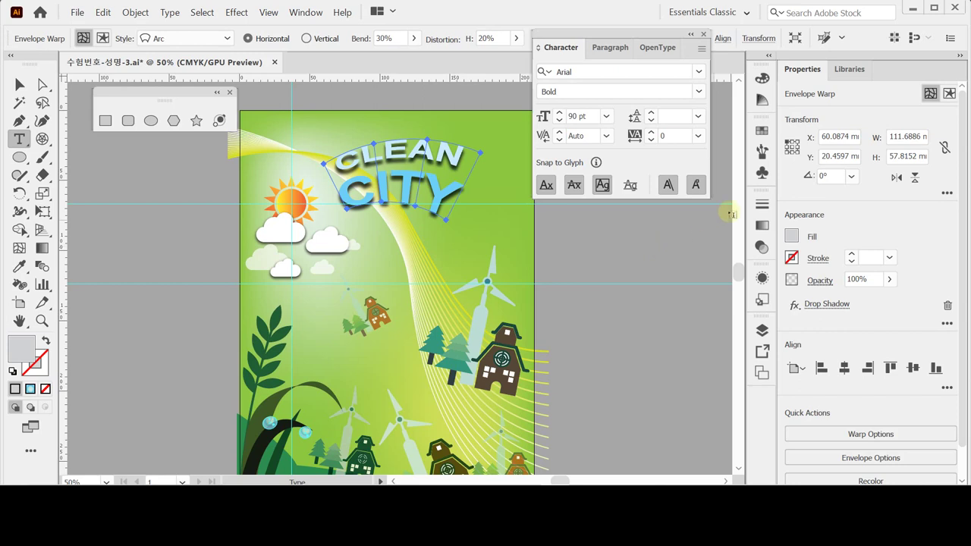
pyautogui.press('ctrl')
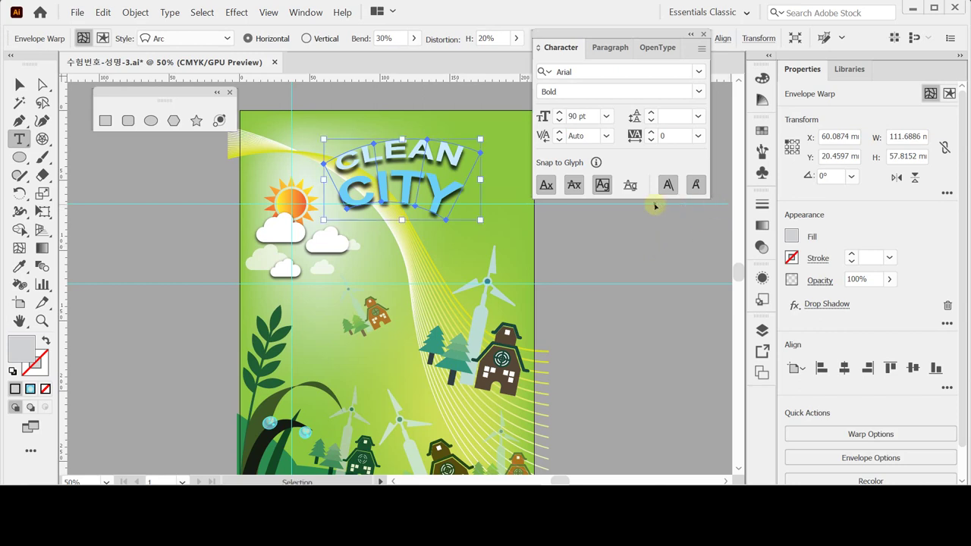
pyautogui.hotkey('ctrl', 's')
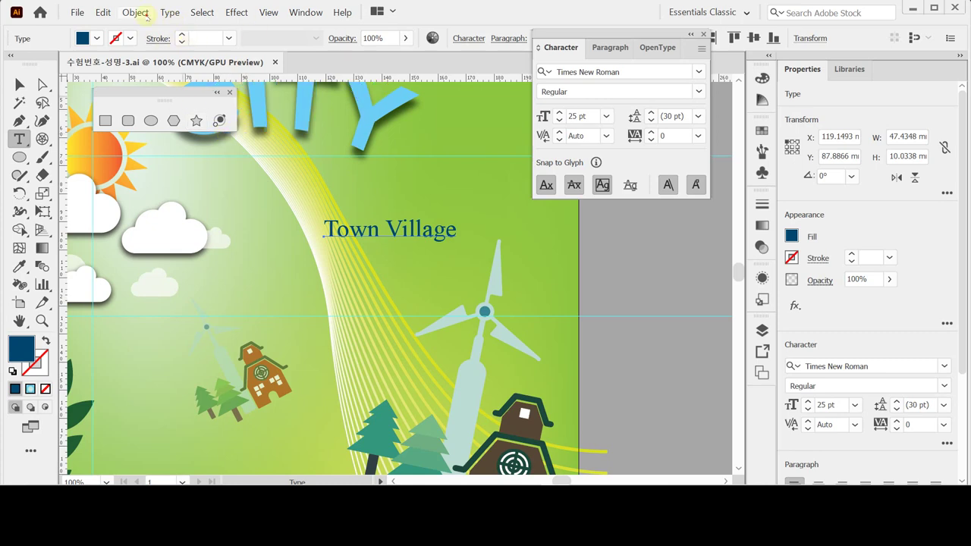
# - Give the Town Village text an envelope warp in horizontal Arc style with a -15% bend
pyautogui.click(135, 12)
pyautogui.moveTo(235, 330)
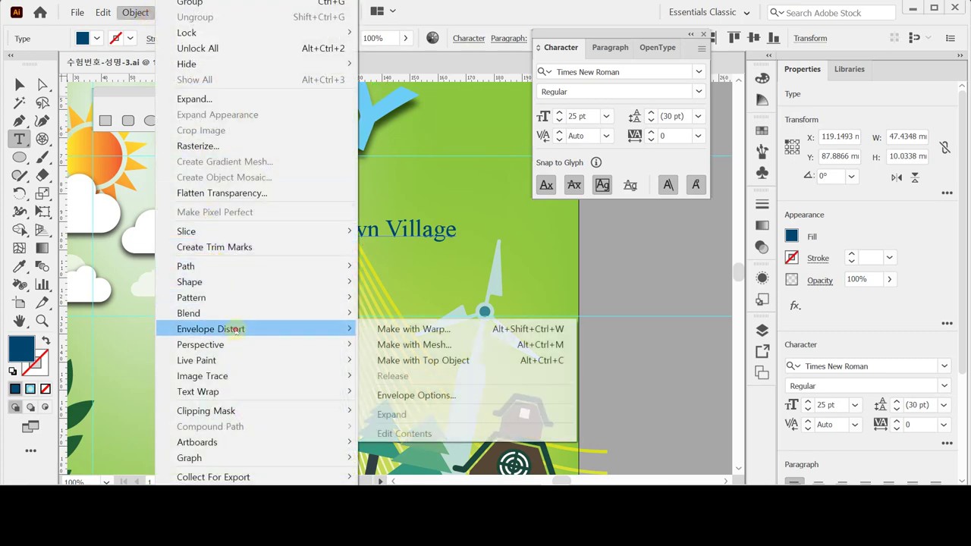
pyautogui.click(407, 330)
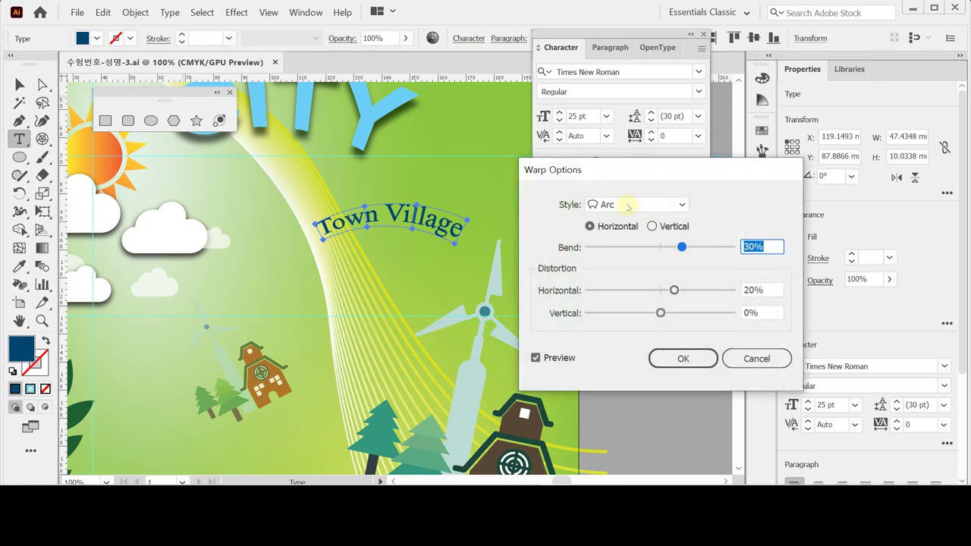
pyautogui.click(644, 247)
pyautogui.doubleClick(752, 247)
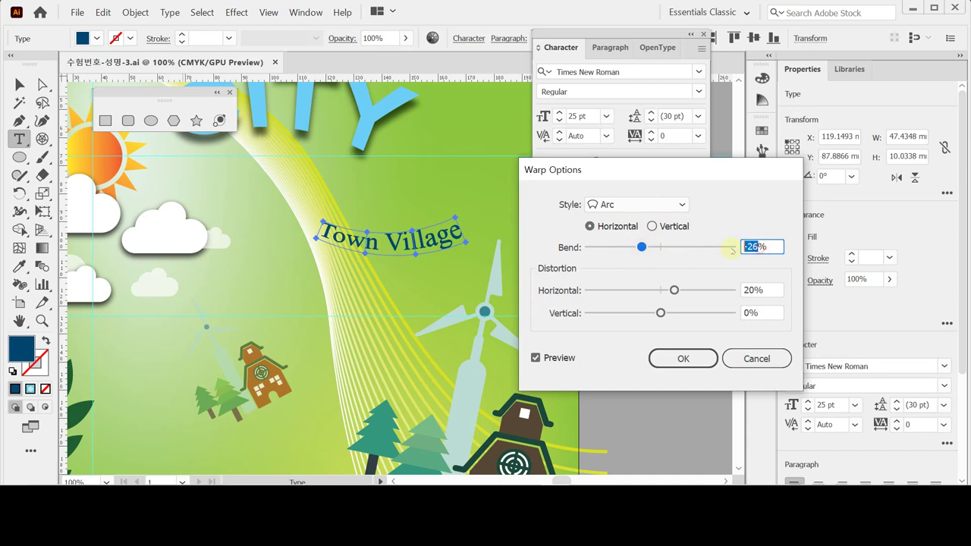
pyautogui.press('BackSpace')
pyautogui.write('15')
pyautogui.press('Return')
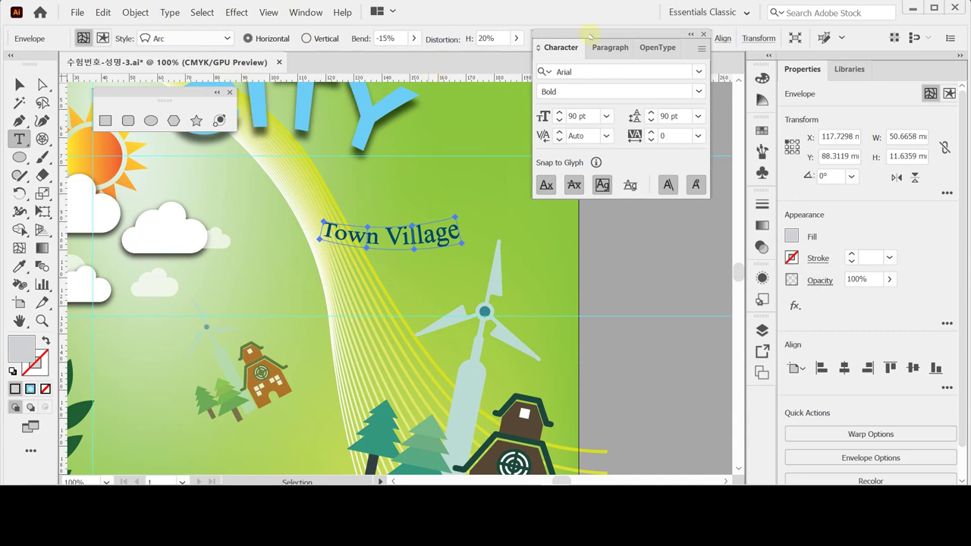
# - Close the floating Character settings and set the horizontal distortion of the Town Village warp to 0%
pyautogui.moveTo(574, 35); pyautogui.dragTo(590, 43)
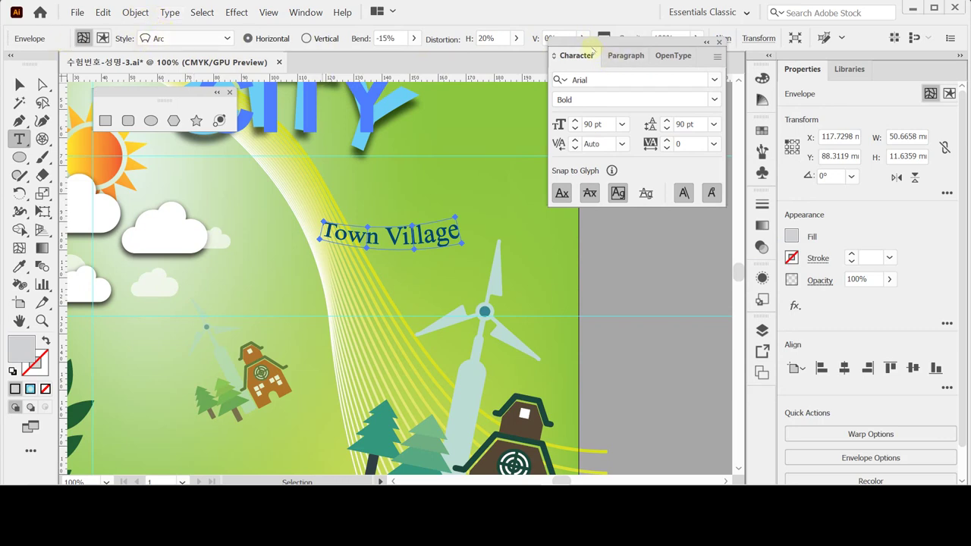
pyautogui.moveTo(587, 46); pyautogui.dragTo(577, 89)
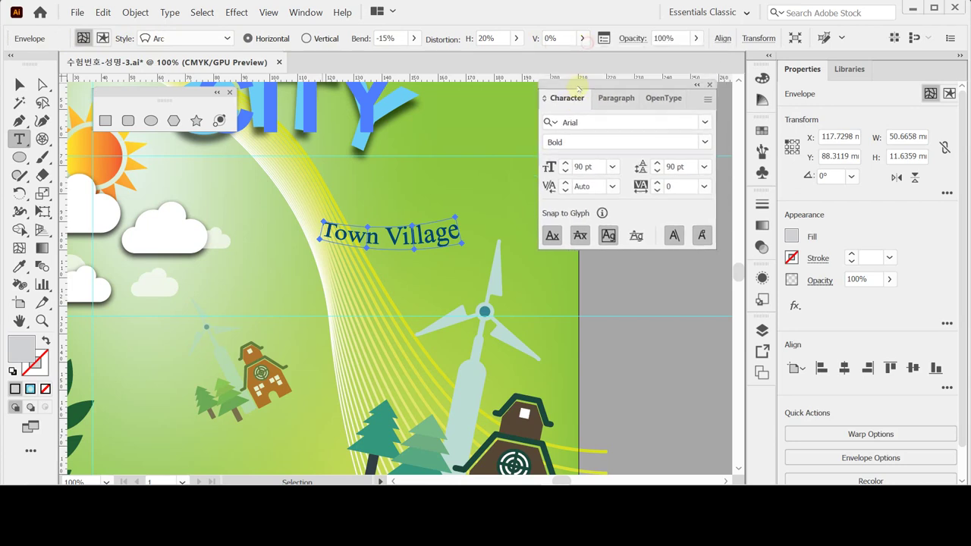
pyautogui.click(710, 85)
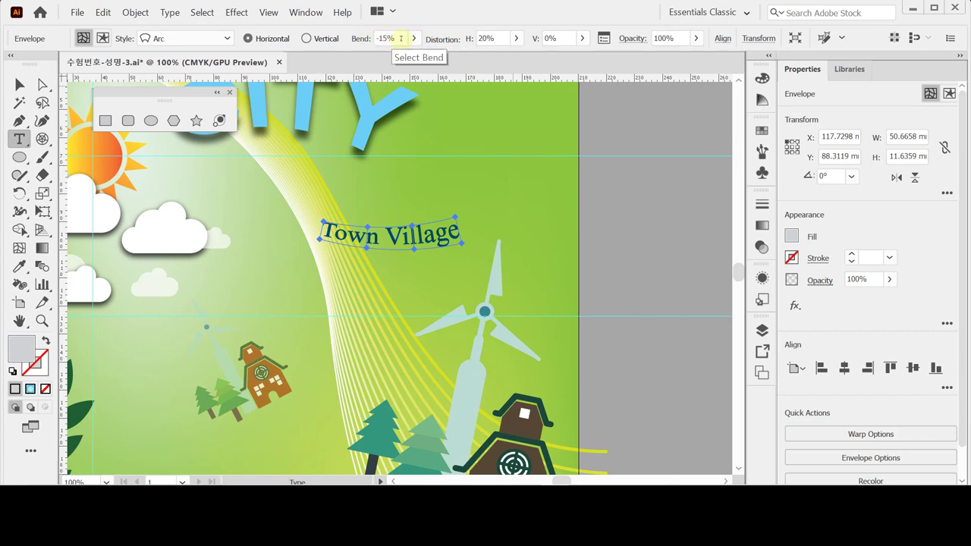
pyautogui.click(474, 39)
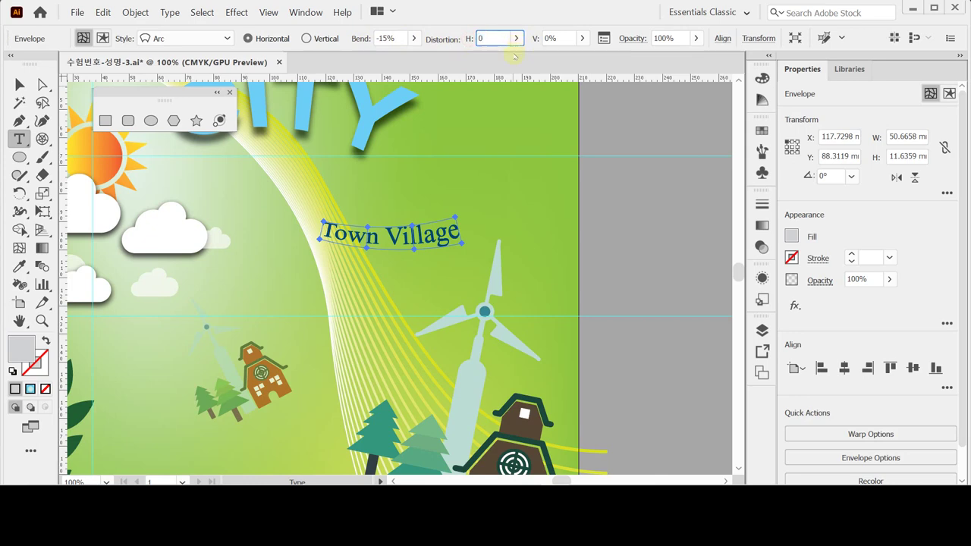
pyautogui.write('0')
pyautogui.press('Return')
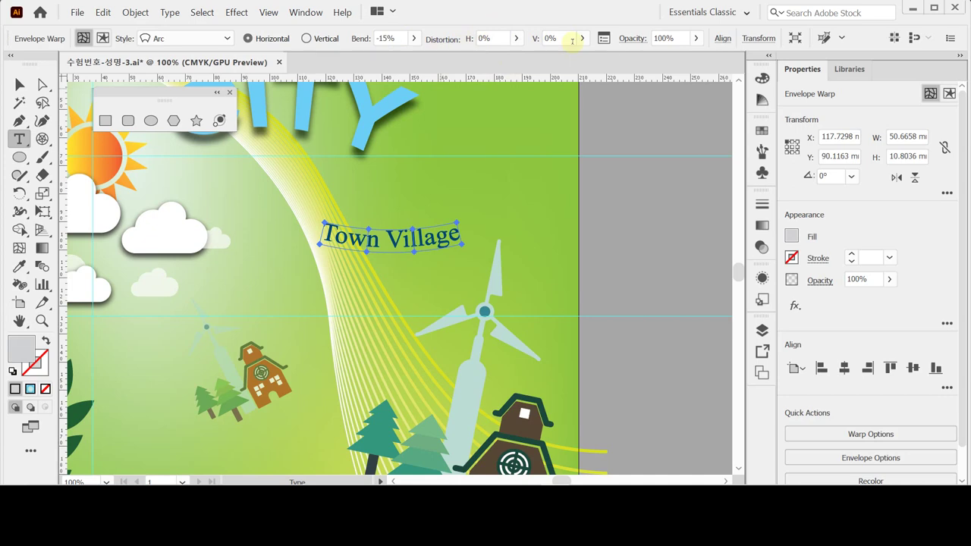
pyautogui.click(228, 38)
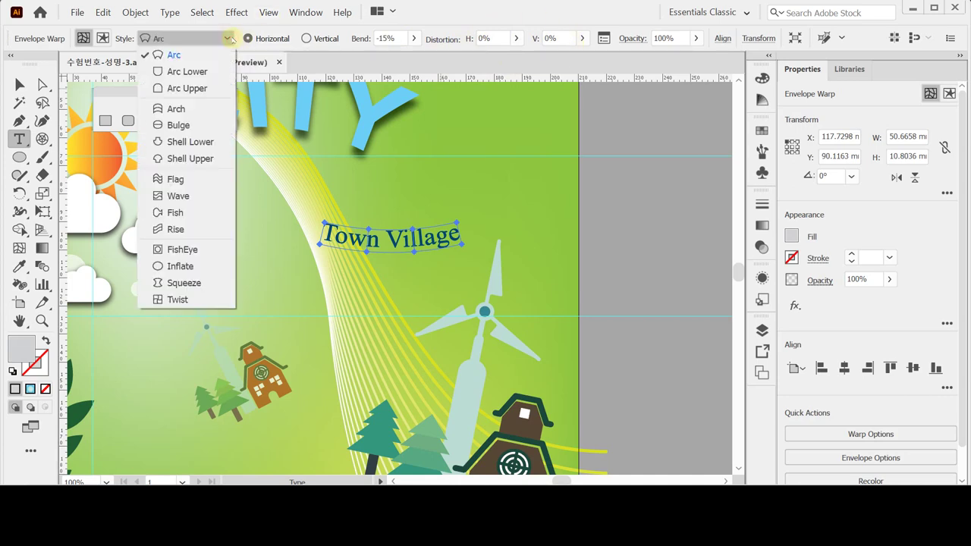
pyautogui.click(228, 38)
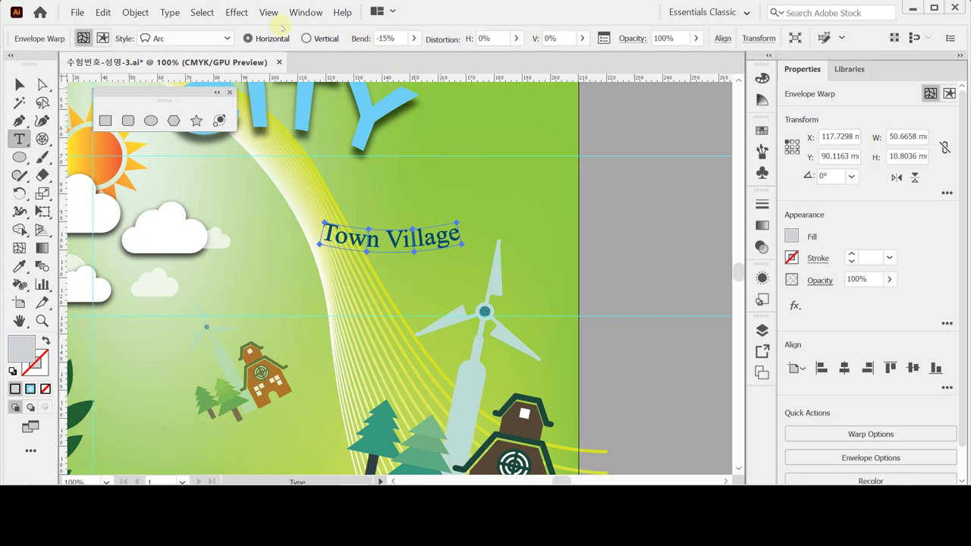
# - Rotate the Town Village text to about 303° and place it along the wavy lines between CITY and the large windmill
pyautogui.press('v')
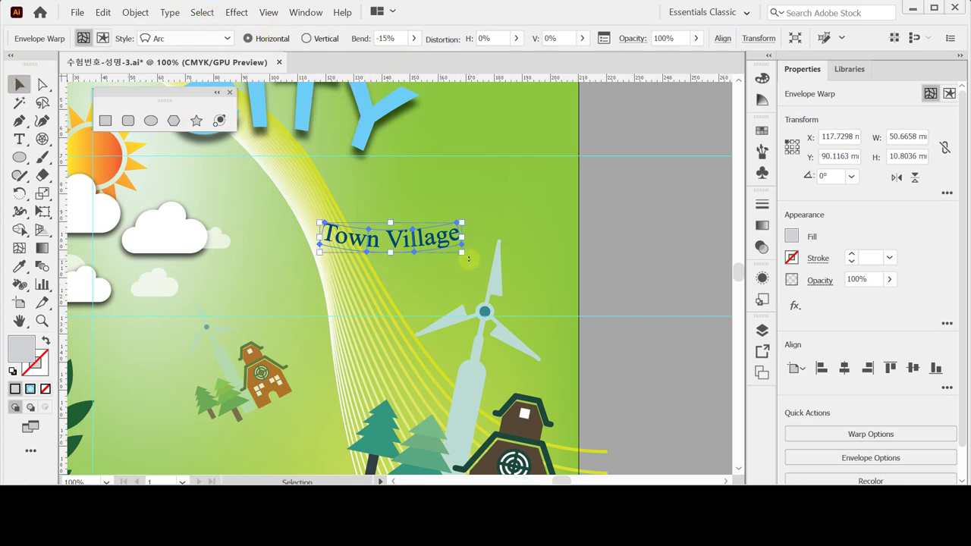
pyautogui.moveTo(466, 256); pyautogui.dragTo(424, 319)
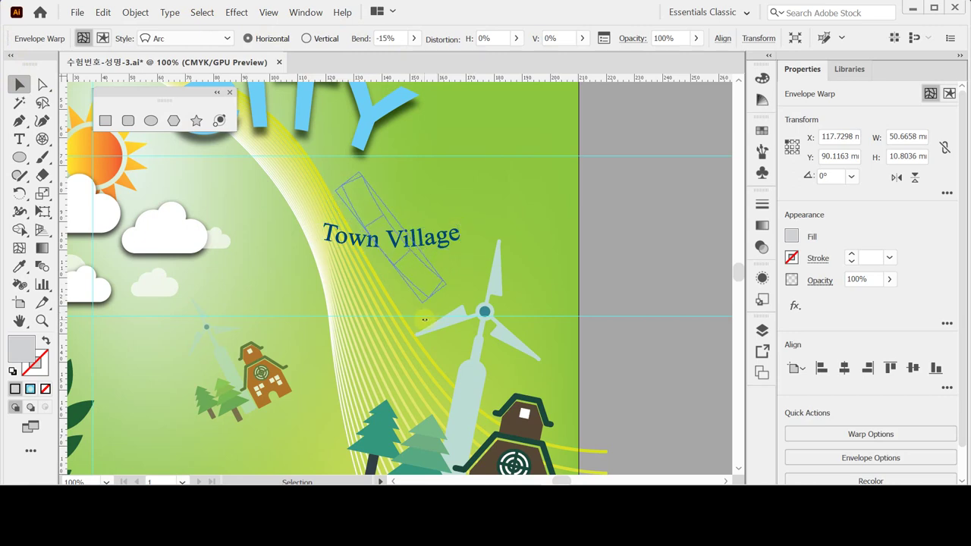
pyautogui.moveTo(423, 319); pyautogui.dragTo(424, 319)
pyautogui.moveTo(410, 279); pyautogui.dragTo(411, 282)
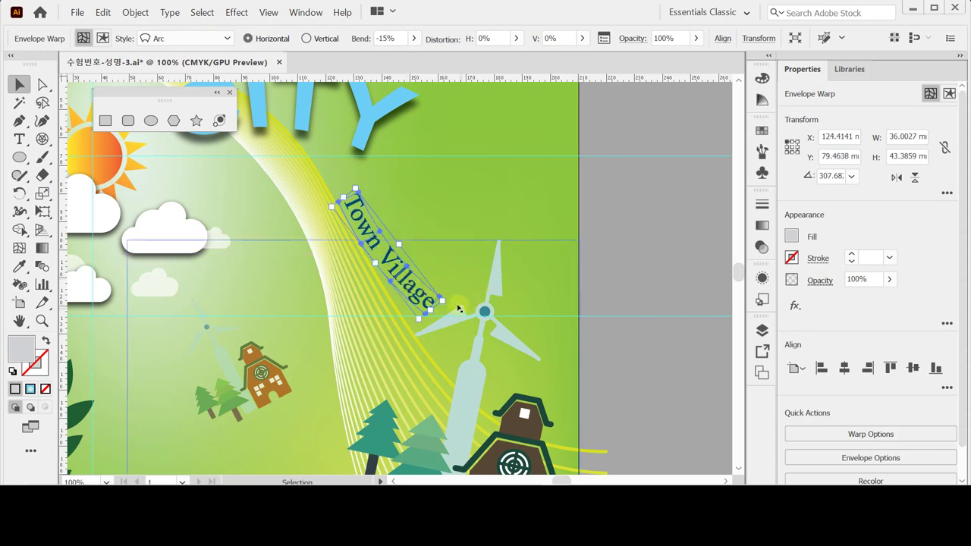
pyautogui.moveTo(448, 300); pyautogui.dragTo(405, 278)
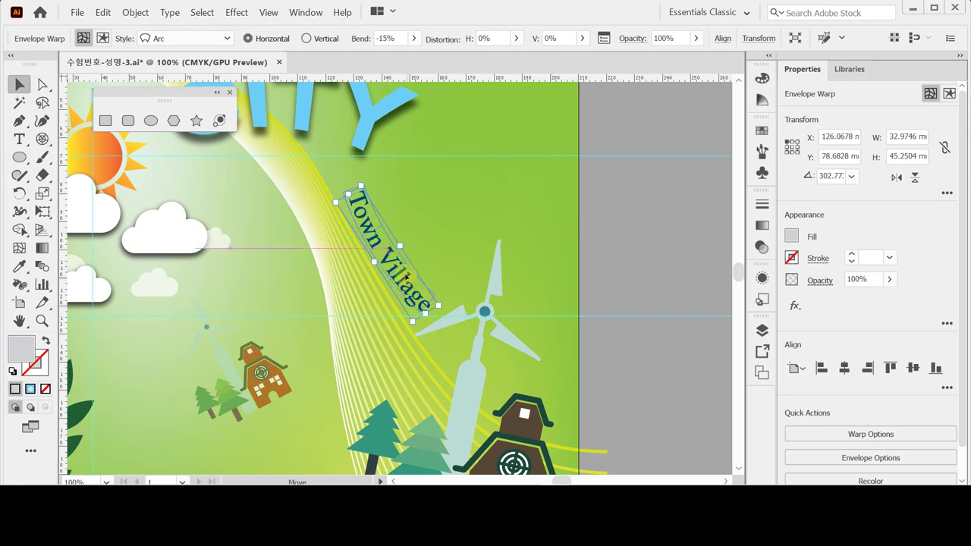
pyautogui.moveTo(399, 240); pyautogui.dragTo(399, 228)
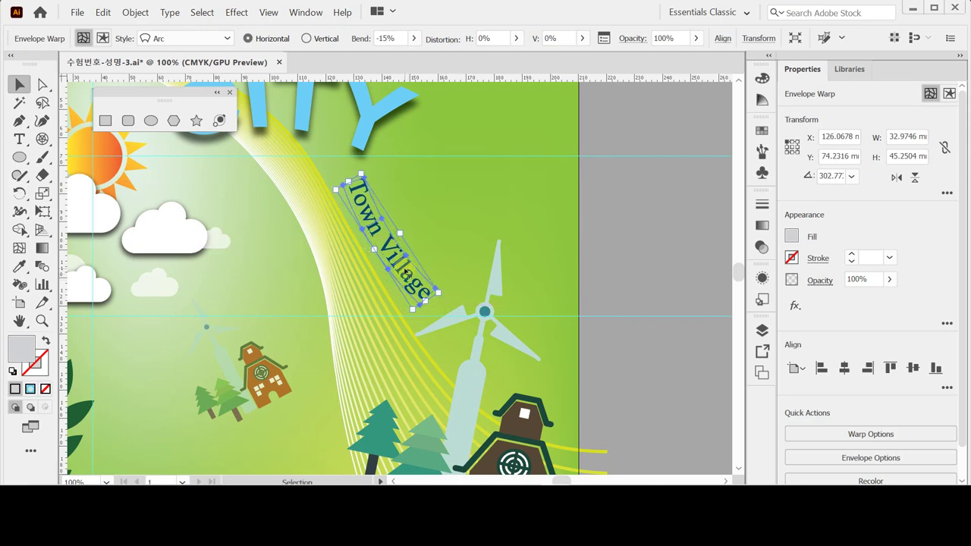
pyautogui.moveTo(406, 276); pyautogui.dragTo(407, 277)
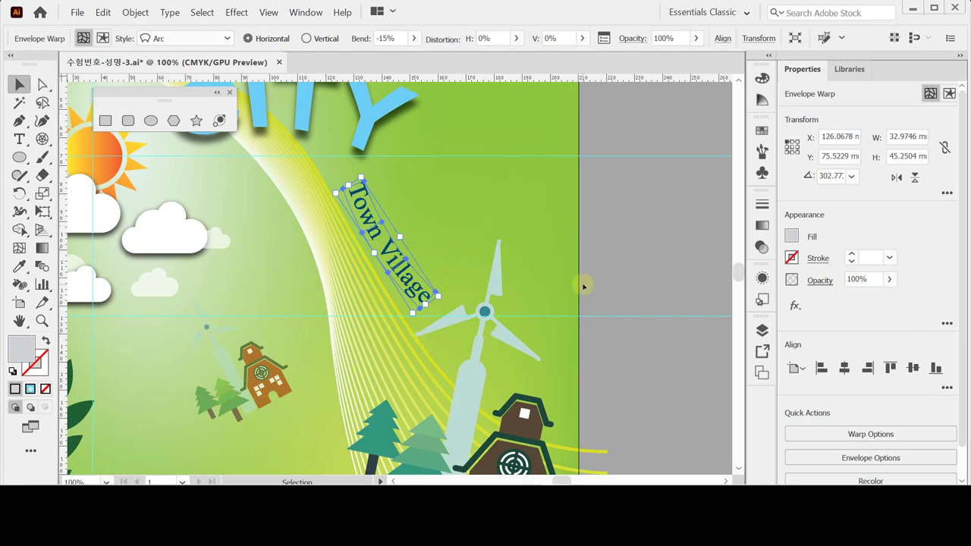
pyautogui.click(637, 294)
# - Add the white text ECO life in 27 pt Times New Roman Regular on the green hill beside the dark plant stems
pyautogui.press('z')
pyautogui.keyDown('alt'); pyautogui.click(359, 336); pyautogui.keyUp('alt')
pyautogui.keyDown('alt'); pyautogui.click(359, 336); pyautogui.keyUp('alt')
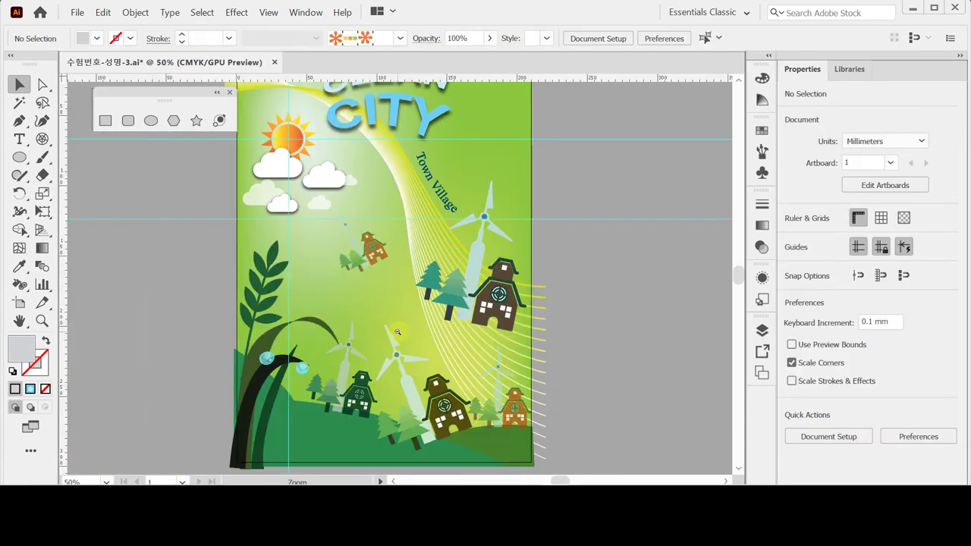
pyautogui.keyDown('alt'); pyautogui.click(398, 332); pyautogui.keyUp('alt')
pyautogui.press('v')
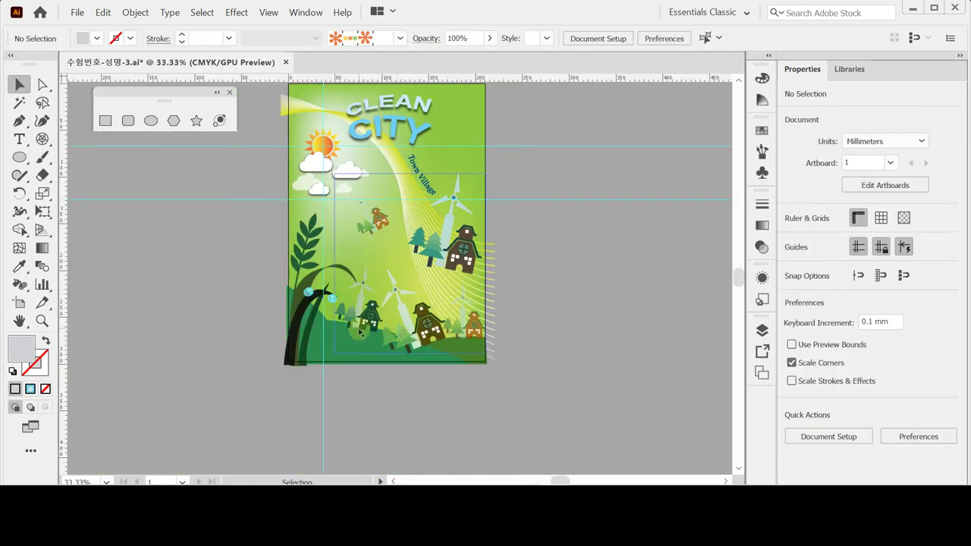
pyautogui.press('z')
pyautogui.click(354, 360)
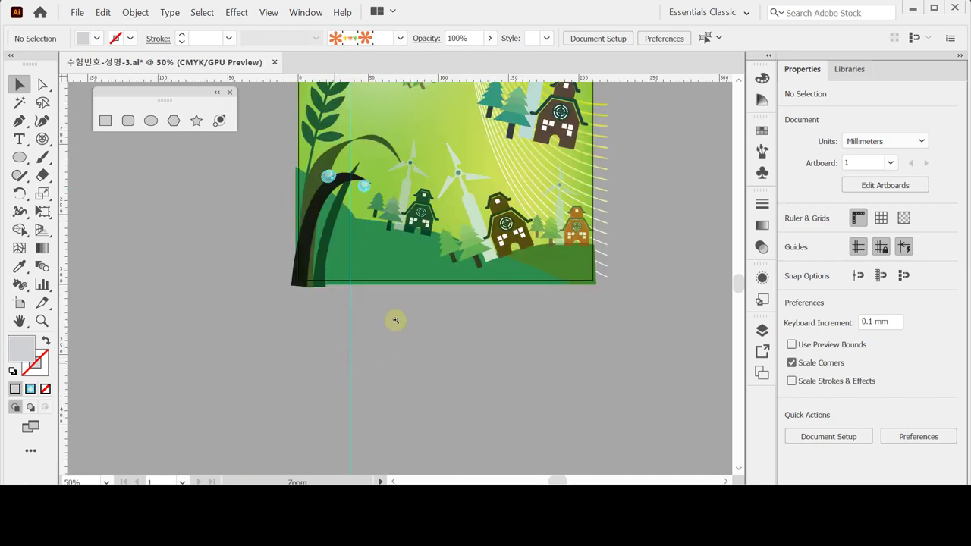
pyautogui.click(369, 260)
pyautogui.moveTo(401, 264); pyautogui.dragTo(315, 330)
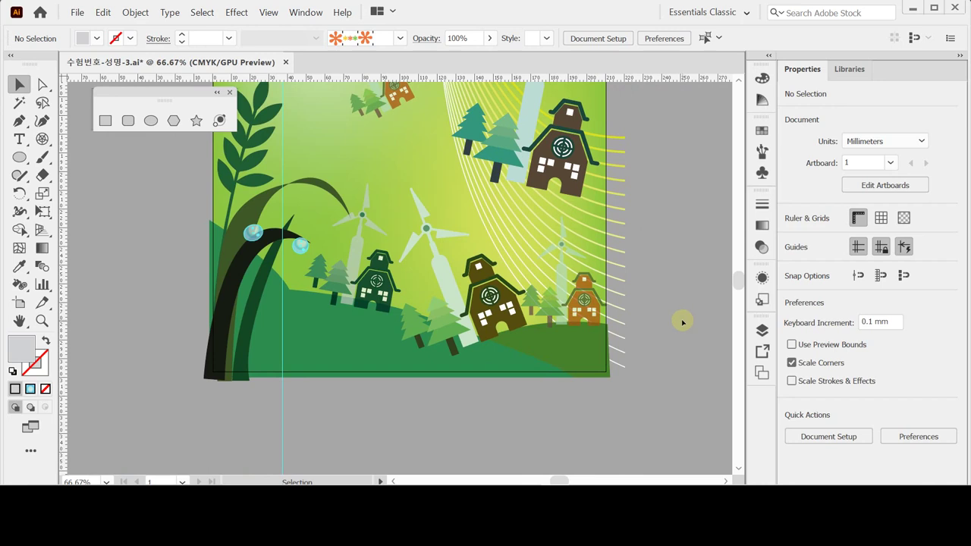
pyautogui.press('t')
pyautogui.click(264, 339)
pyautogui.write('ECO life')
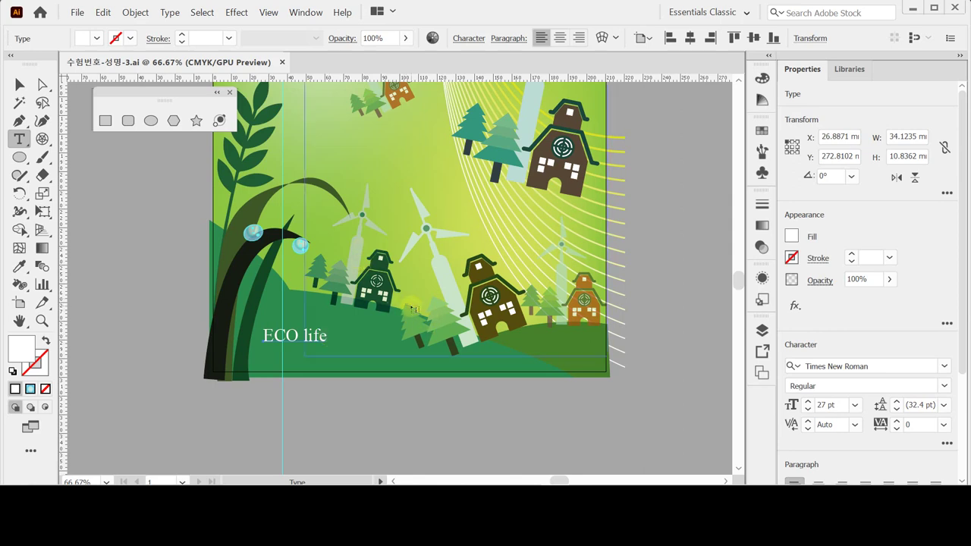
pyautogui.click(388, 402)
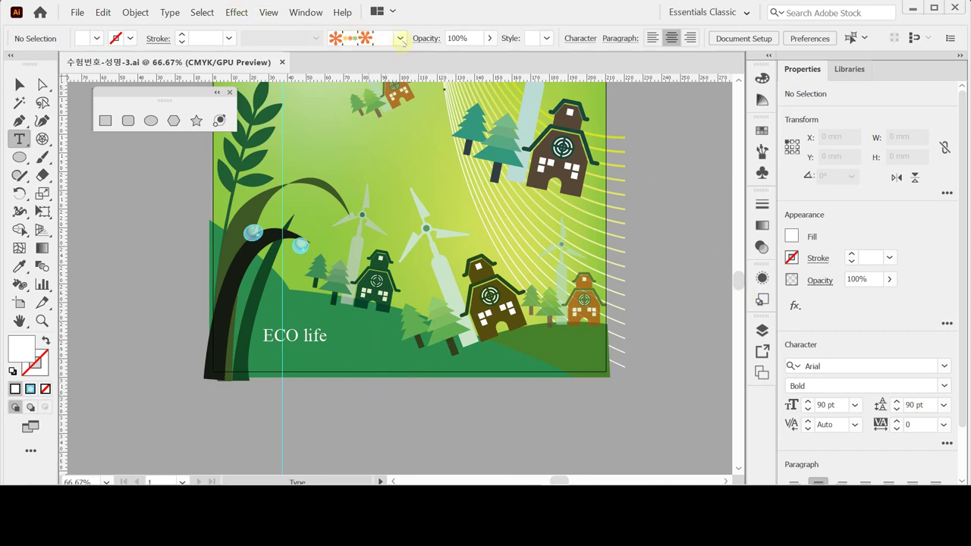
# - Open the Borders_Novelty brush library and enlarge it to show more brushes
pyautogui.click(400, 38)
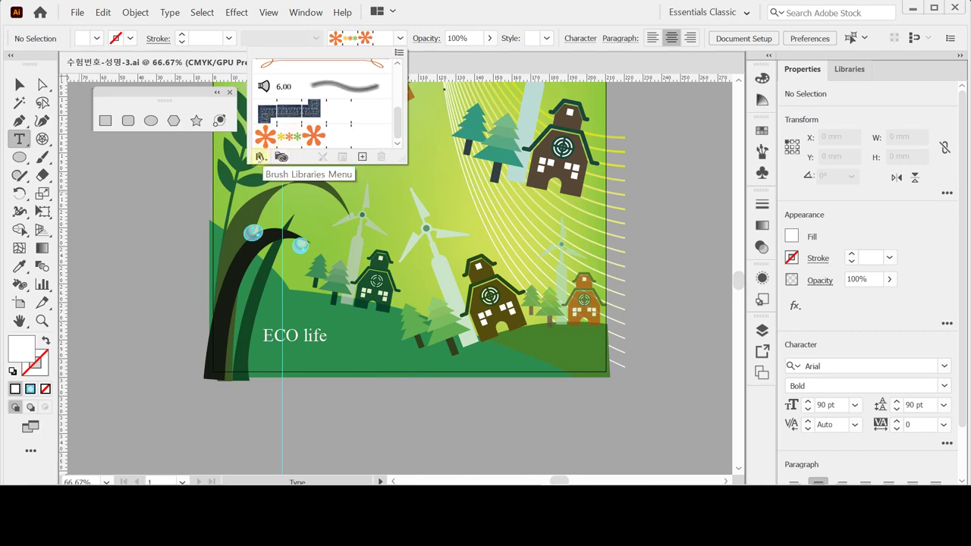
pyautogui.click(260, 157)
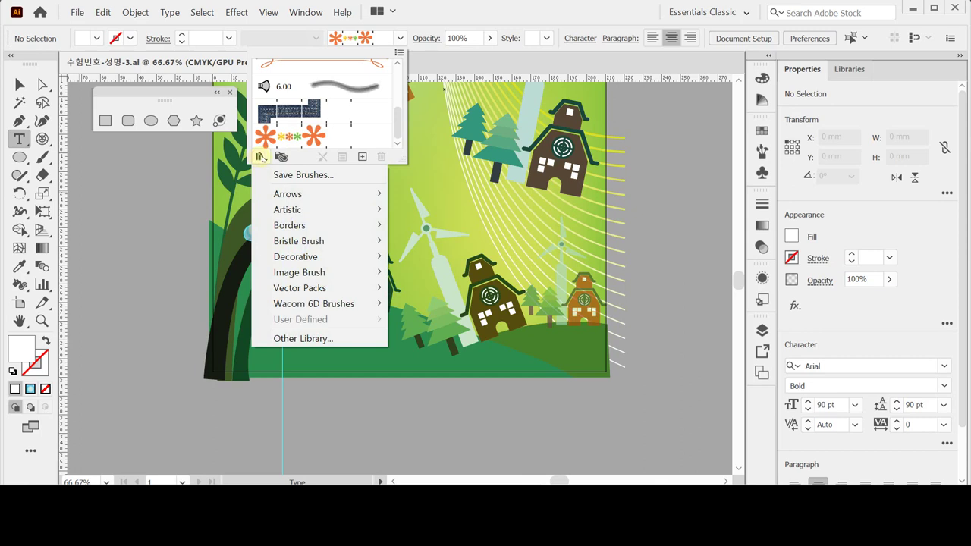
pyautogui.click(331, 226)
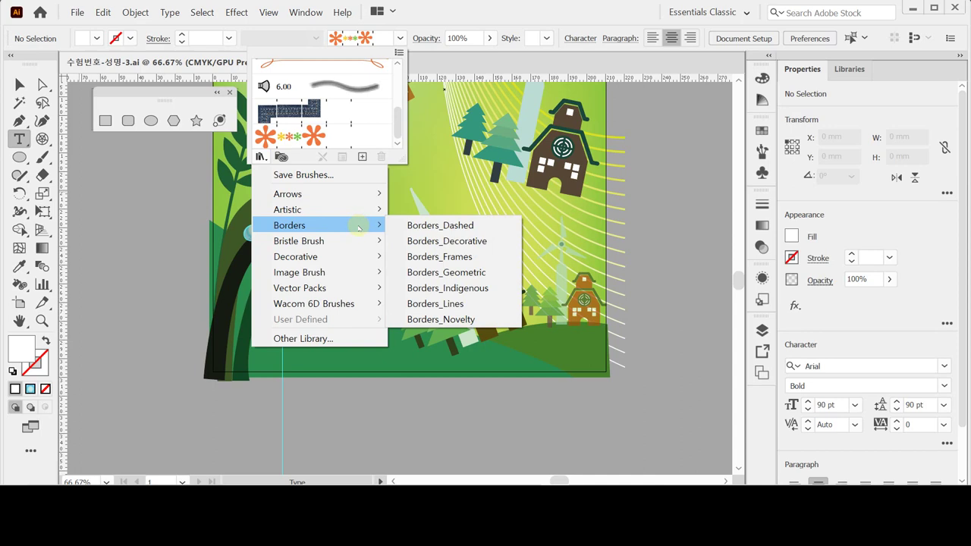
pyautogui.click(478, 319)
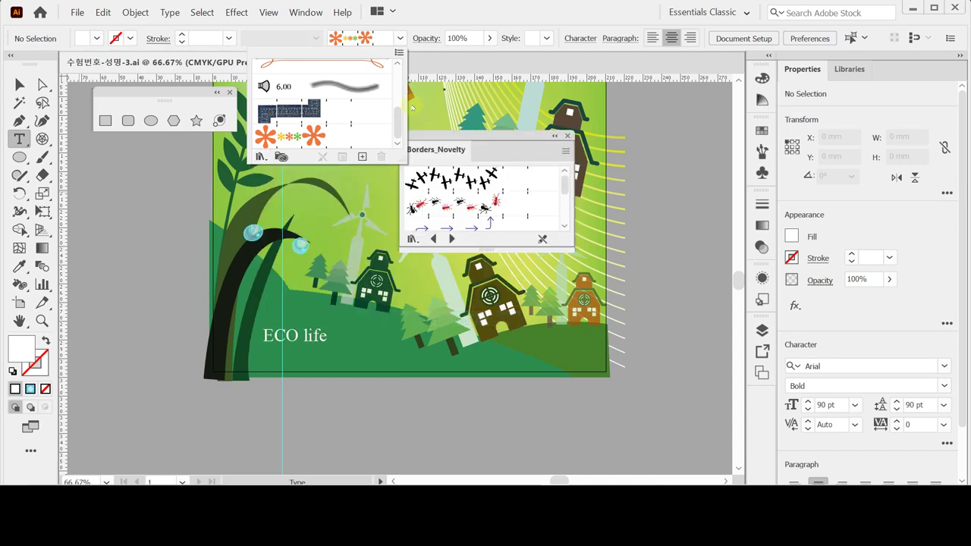
pyautogui.click(485, 253)
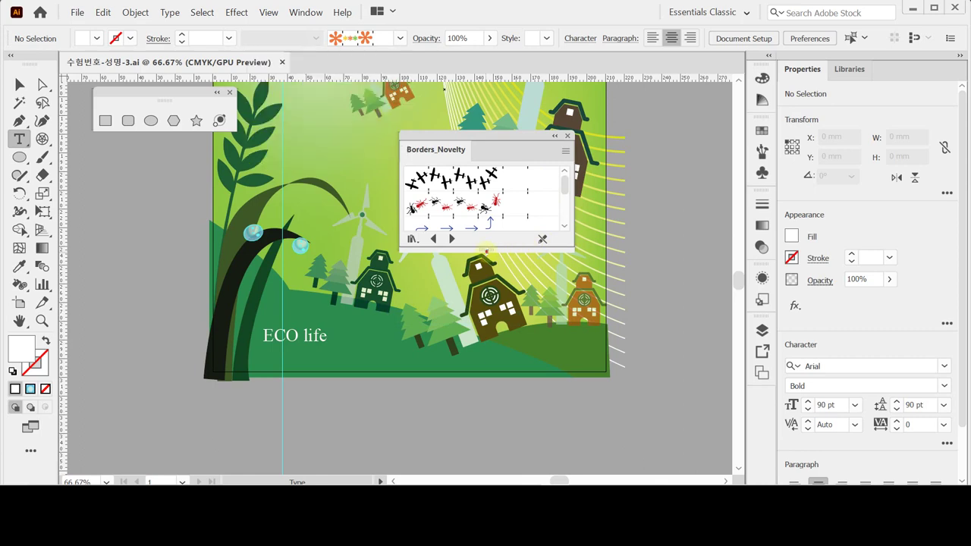
pyautogui.moveTo(482, 248); pyautogui.dragTo(494, 406)
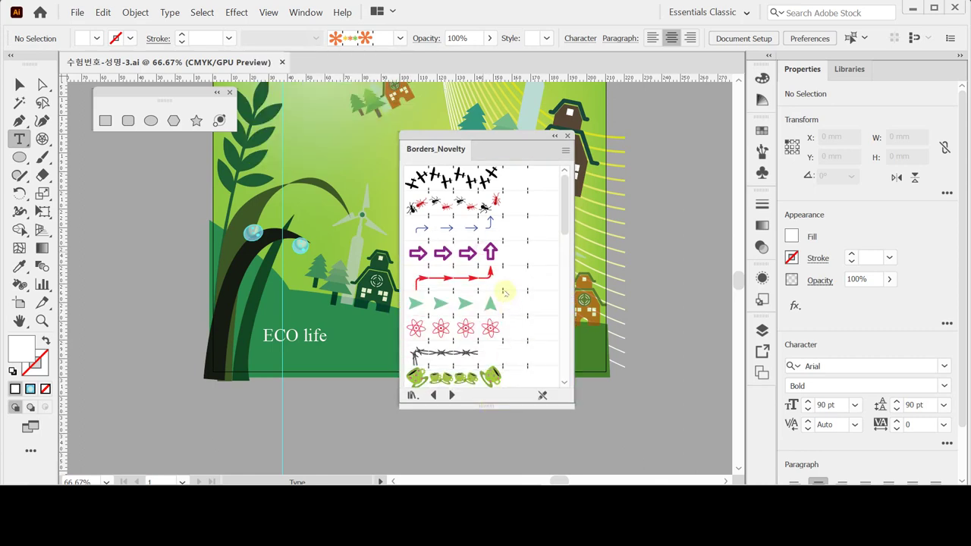
# - Close the Borders_Novelty library and draw a horizontal line about 246 mm long across the artwork's lower edge
pyautogui.scroll(-5, 504, 292)
pyautogui.scroll(-3, 502, 292)
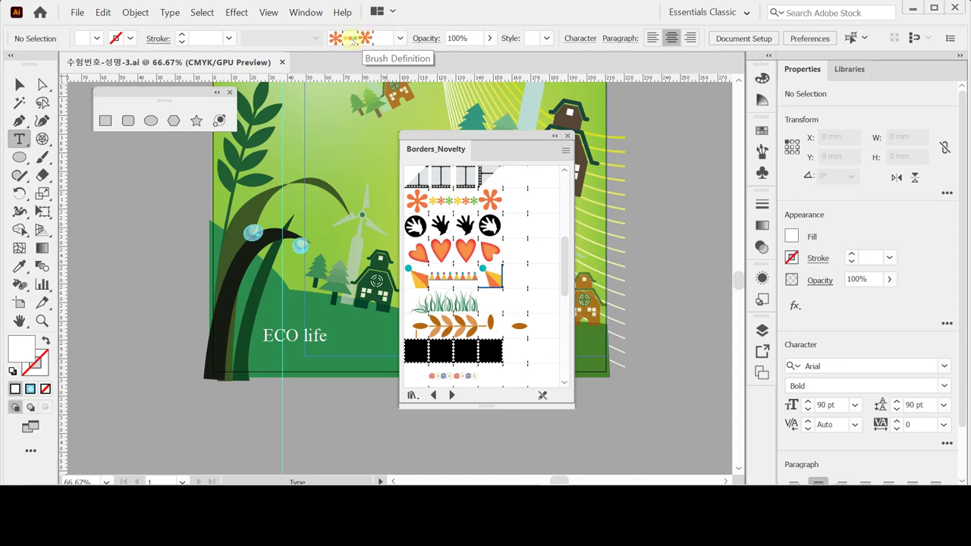
pyautogui.click(566, 135)
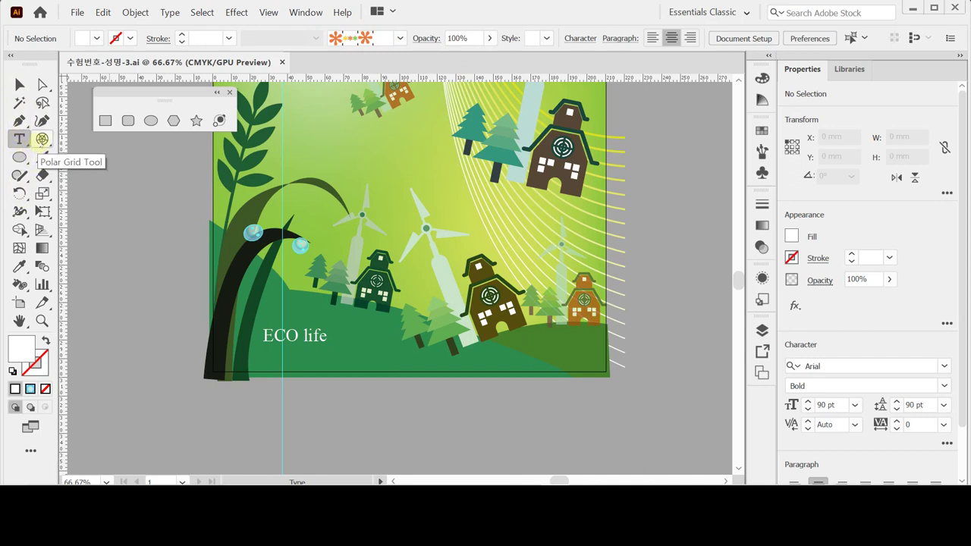
pyautogui.click(42, 139)
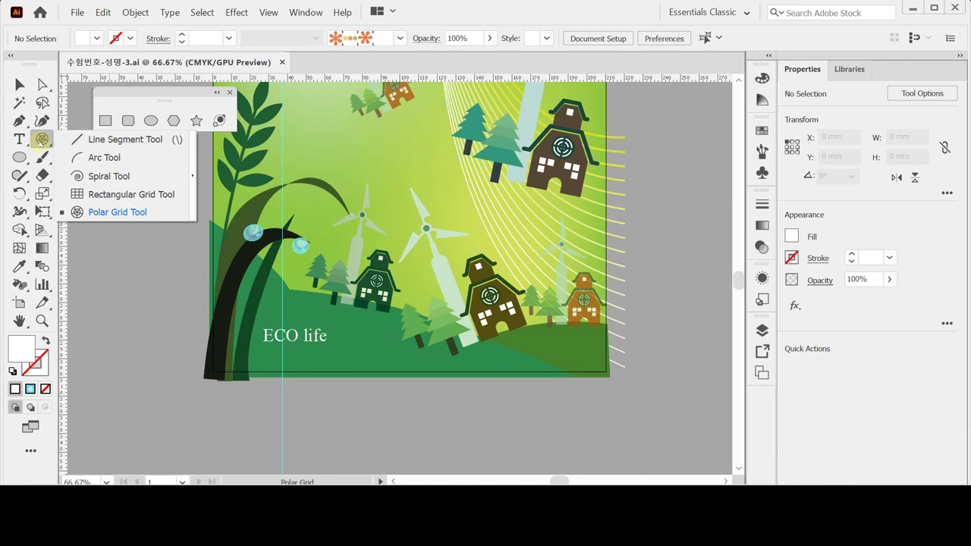
pyautogui.moveTo(42, 139); pyautogui.dragTo(84, 140)
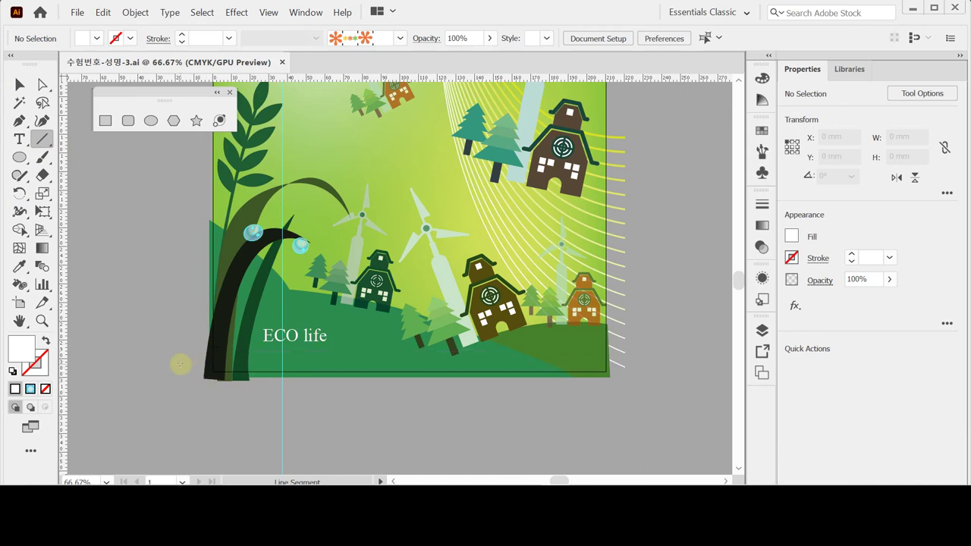
pyautogui.moveTo(181, 364); pyautogui.dragTo(642, 362)
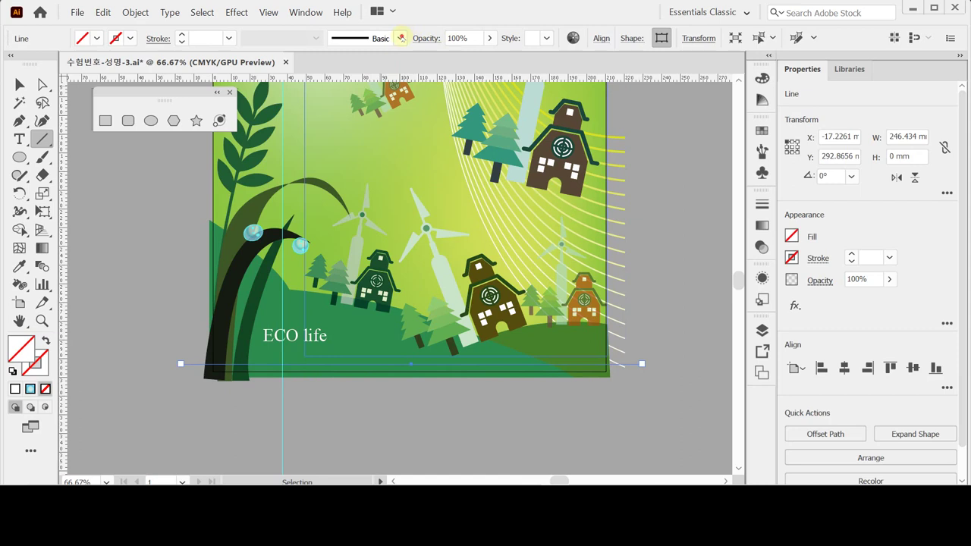
# - Apply the multicoloured flower border brush to the line and set its stroke weight to 2 pt
pyautogui.click(399, 38)
pyautogui.click(319, 134)
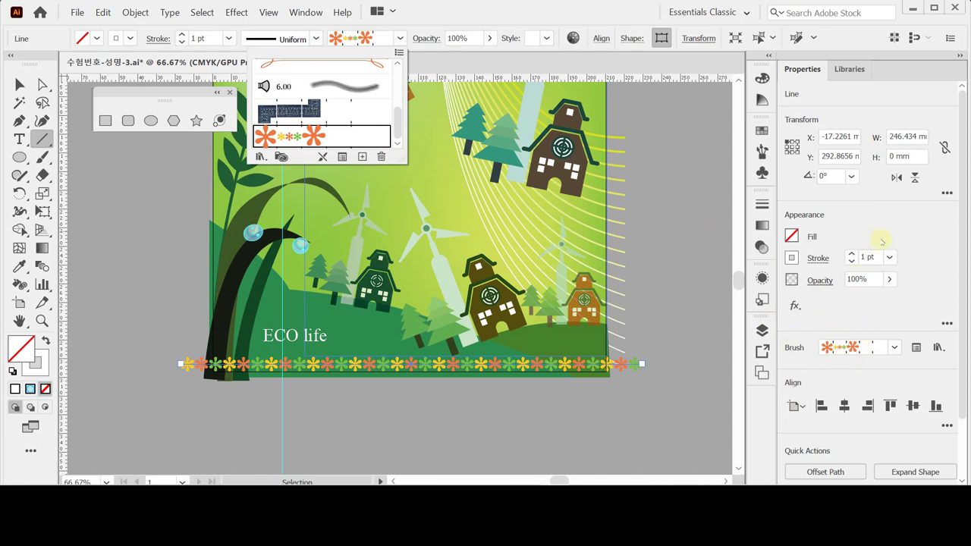
pyautogui.click(853, 254)
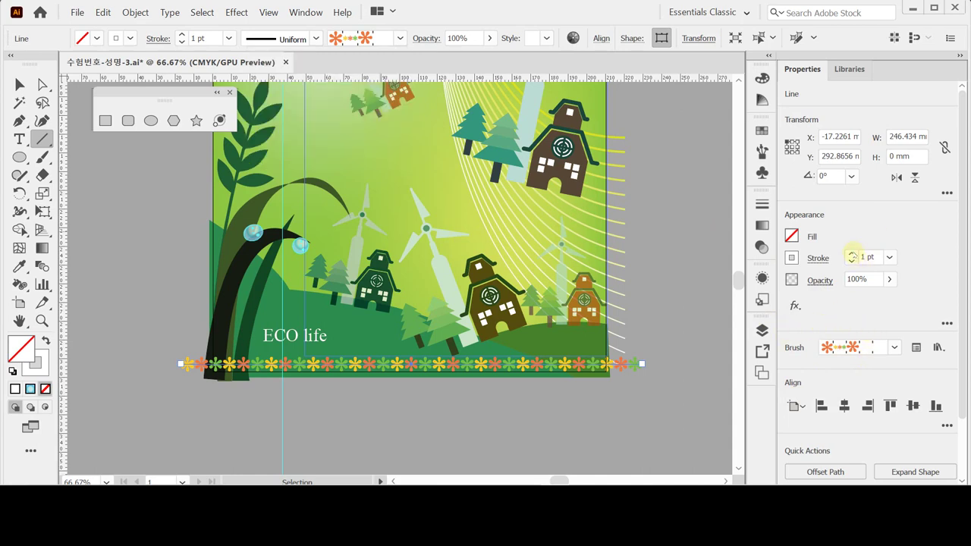
pyautogui.click(851, 254)
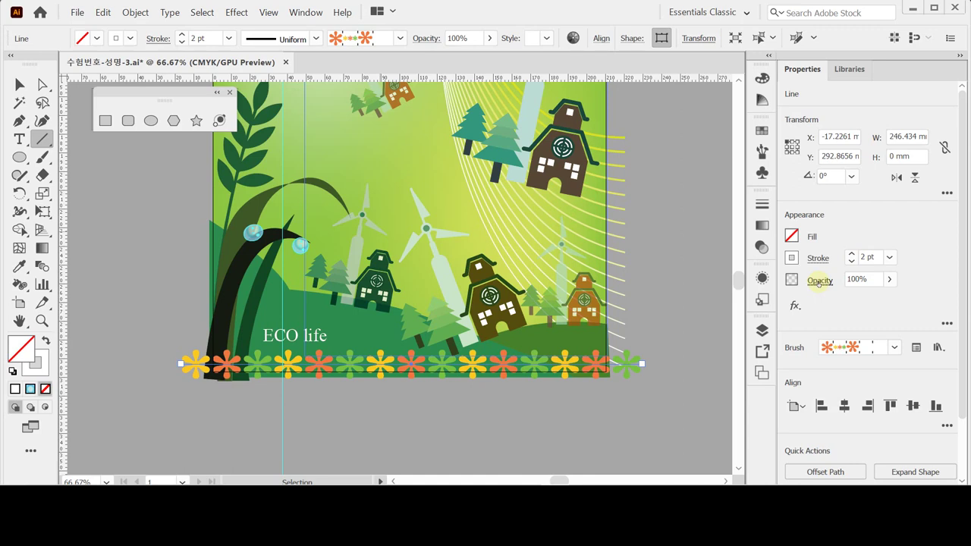
# - Deselect the flower line and set the drawing colours to a light blue fill with no stroke
pyautogui.press('m')
pyautogui.hotkey('ctrl', '-')
pyautogui.hotkey('ctrl', '-')
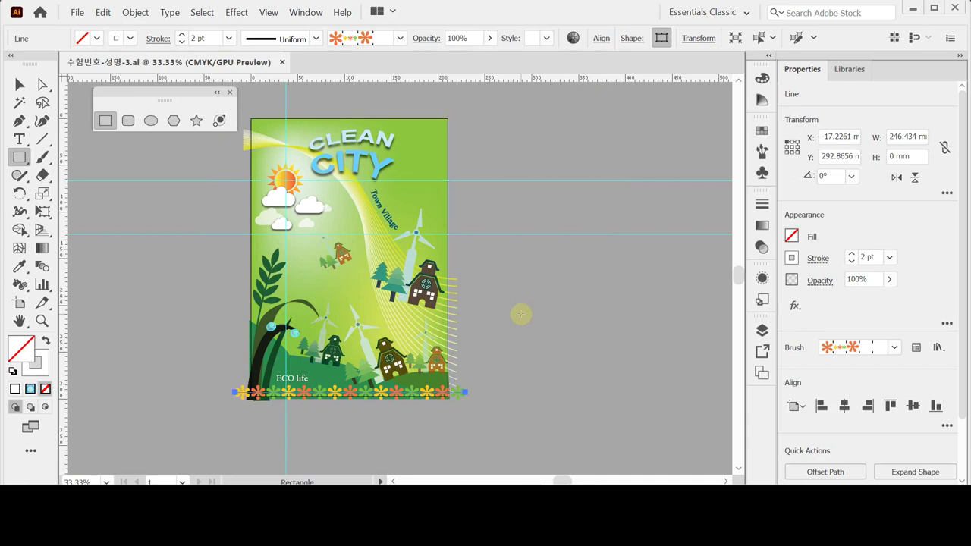
pyautogui.moveTo(310, 209)
pyautogui.mouseDown()
pyautogui.moveTo(336, 214)
pyautogui.moveTo(313, 216)
pyautogui.mouseUp()
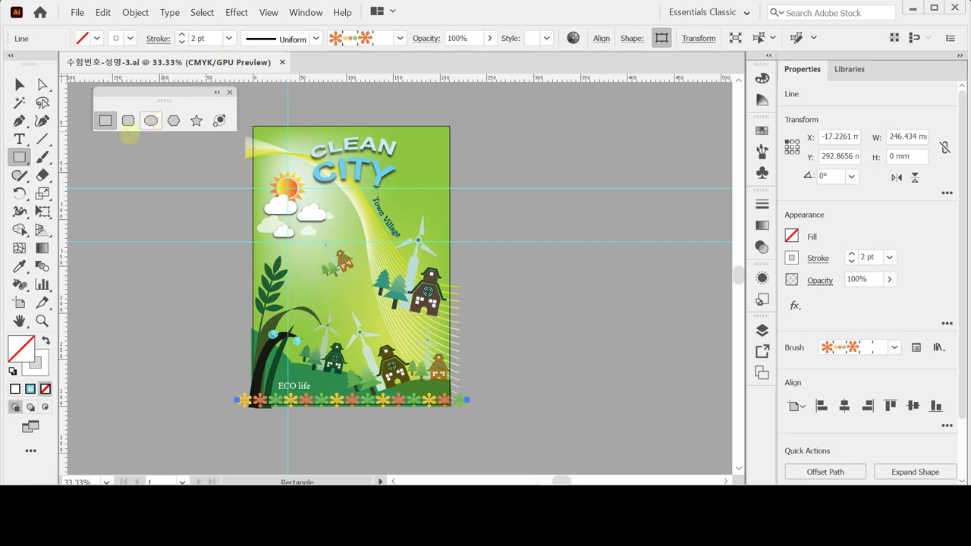
pyautogui.press('ctrl')
pyautogui.keyDown('ctrl'); pyautogui.click(152, 302); pyautogui.keyUp('ctrl')
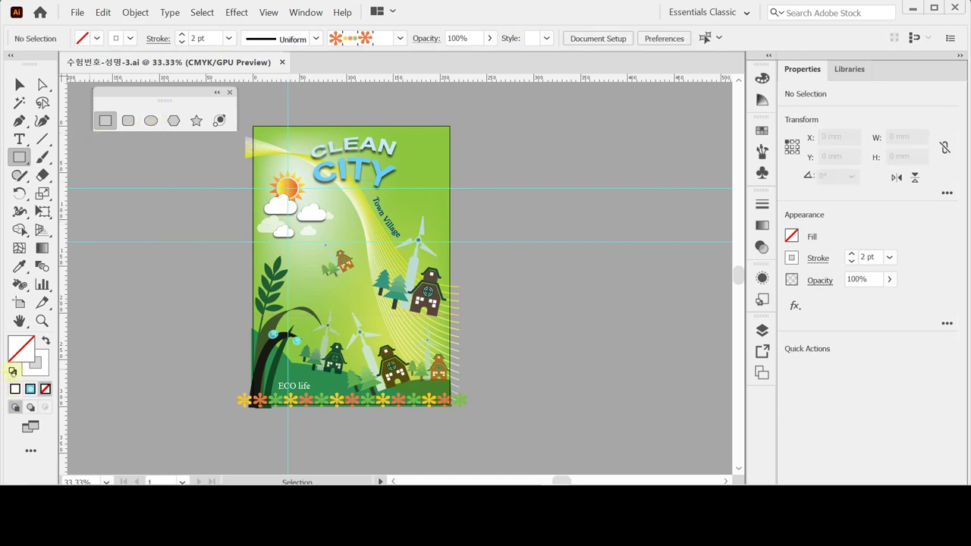
pyautogui.click(12, 371)
pyautogui.click(45, 342)
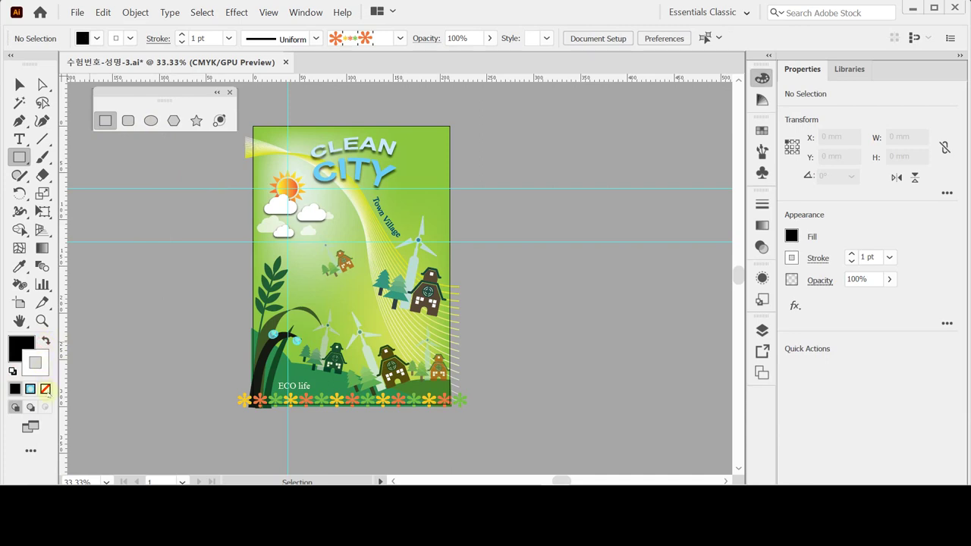
pyautogui.click(45, 389)
pyautogui.click(26, 345)
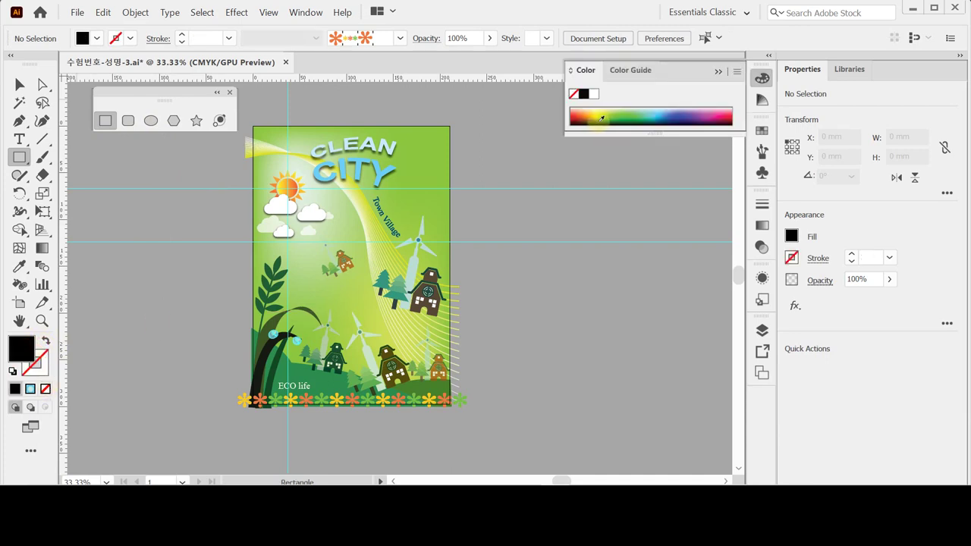
pyautogui.click(596, 112)
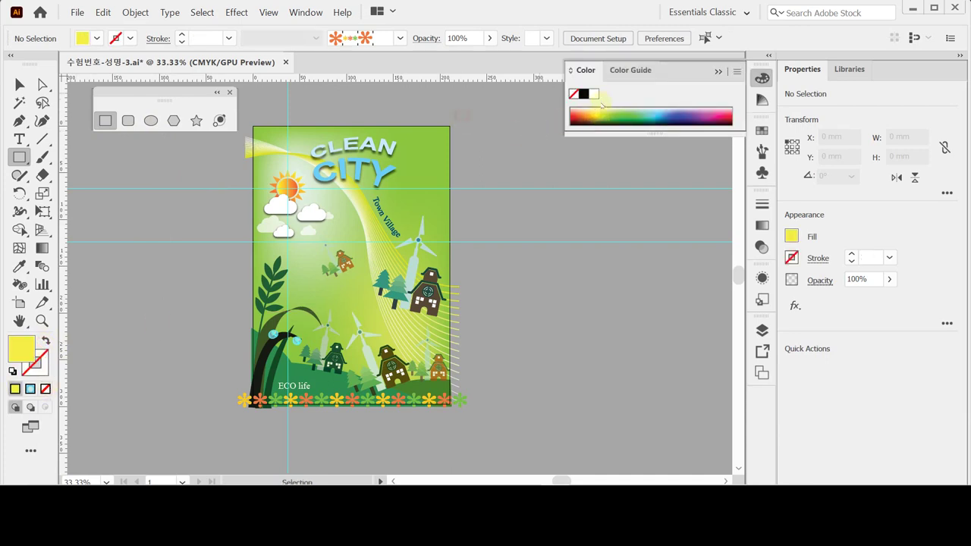
pyautogui.click(661, 112)
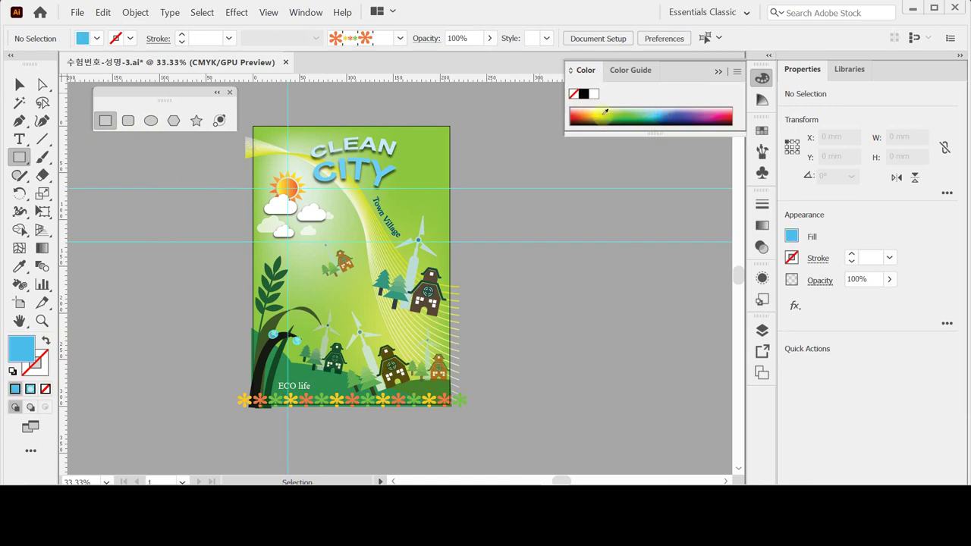
# - Create a 210 × 297 mm rectangle covering the artboard, starting at its upper-left corner
pyautogui.moveTo(266, 89); pyautogui.dragTo(266, 90)
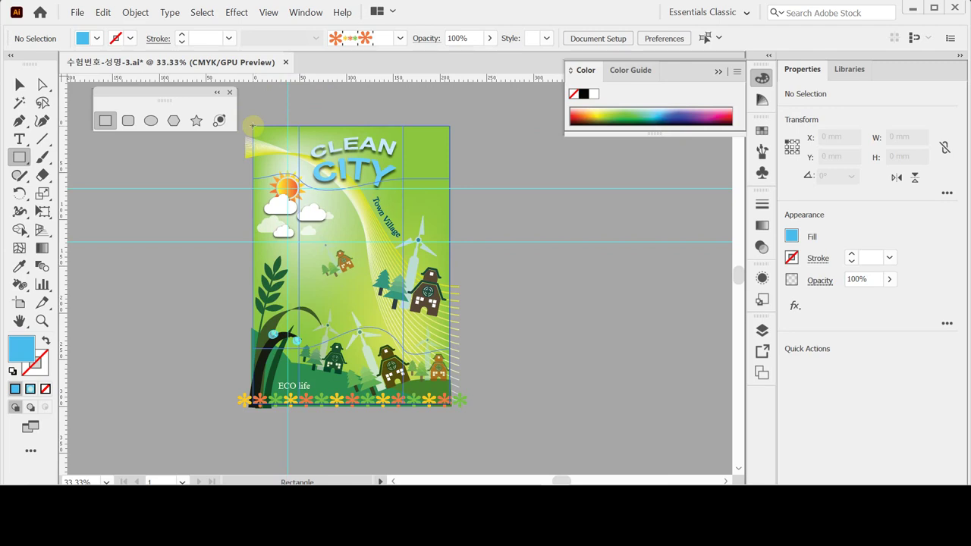
pyautogui.click(253, 126)
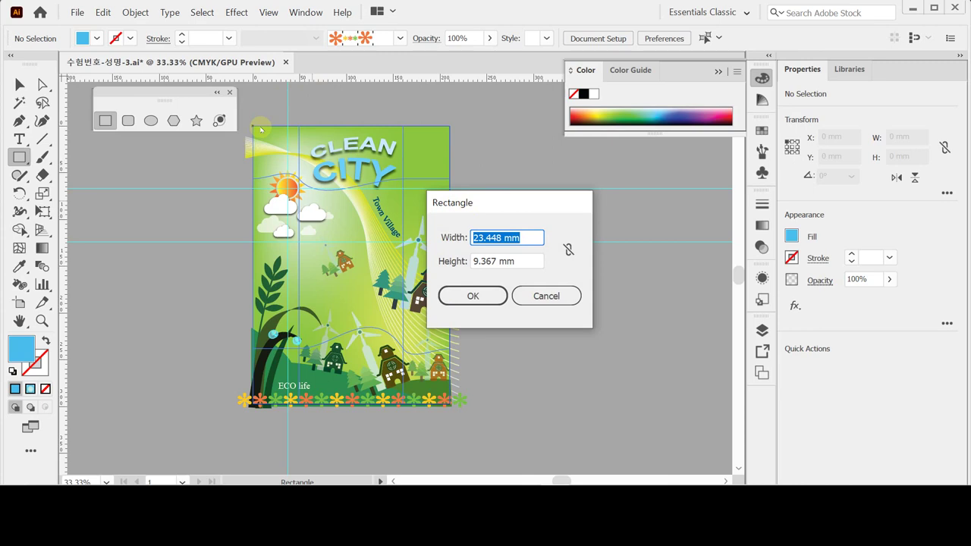
pyautogui.write('210')
pyautogui.press('Tab')
pyautogui.write('297')
pyautogui.press('Tab')
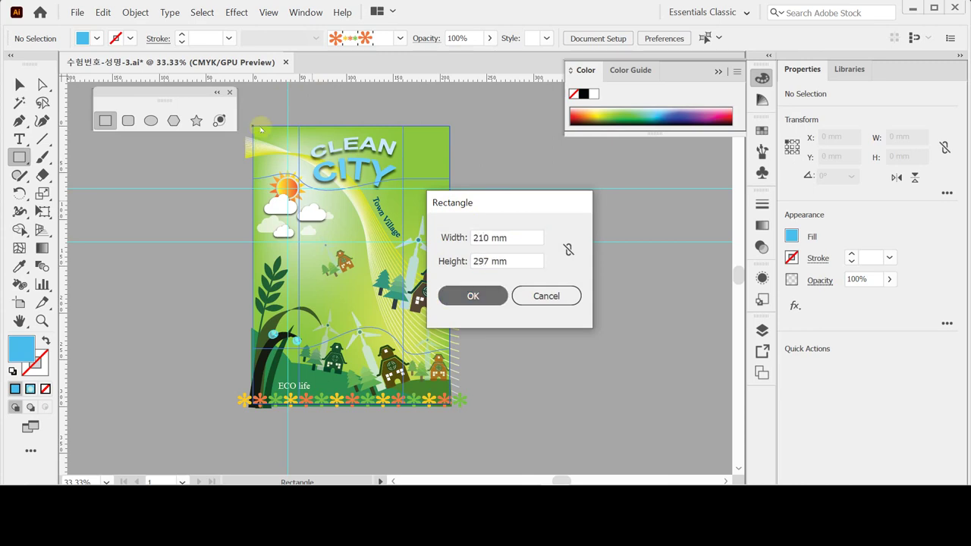
pyautogui.press('Return')
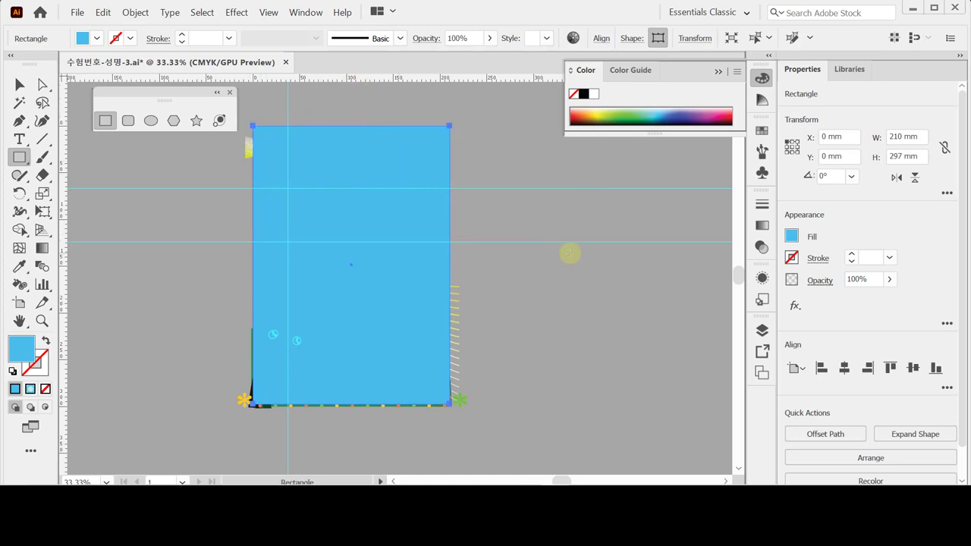
# - Make a clipping mask from all the artwork with the blue rectangle as the mask, and deselect the result
pyautogui.press('ctrl')
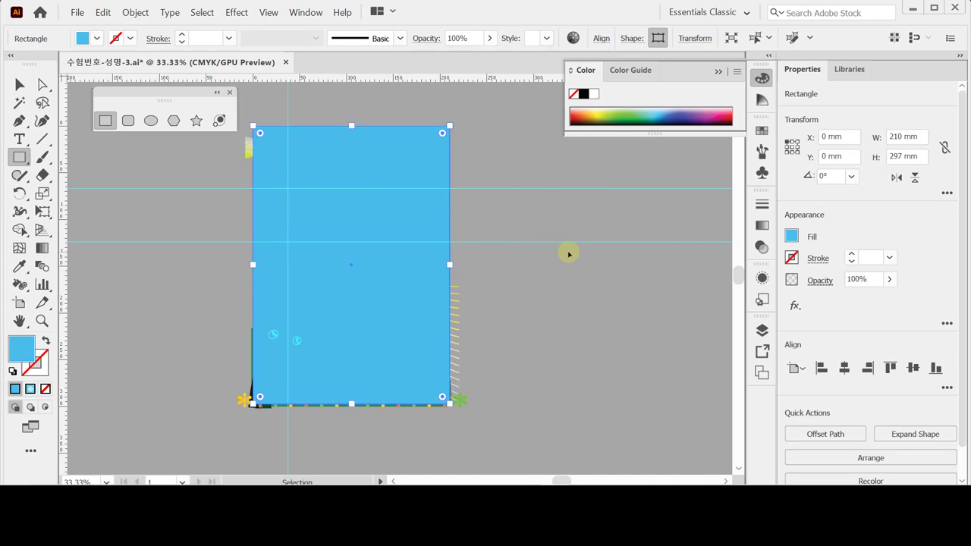
pyautogui.hotkey('ctrl', 'a')
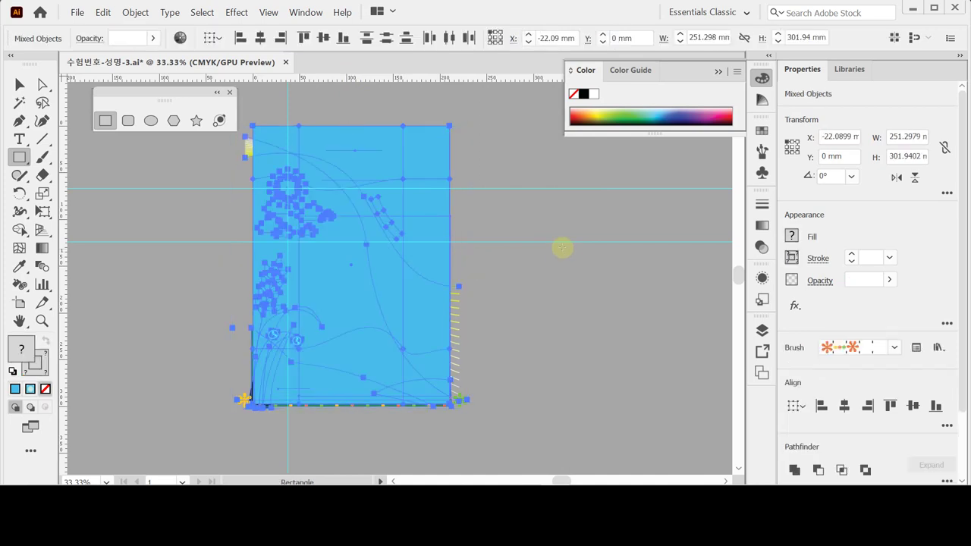
pyautogui.rightClick(405, 155)
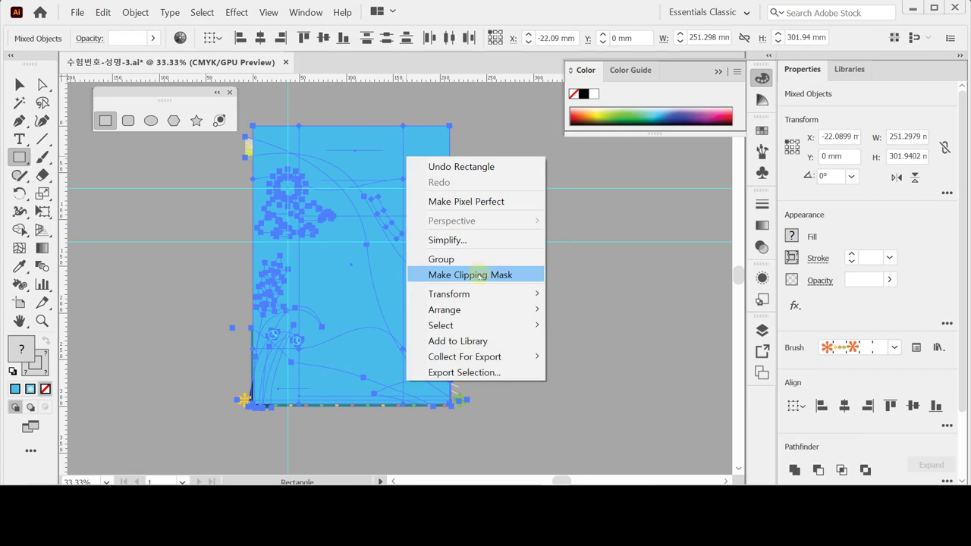
pyautogui.click(477, 275)
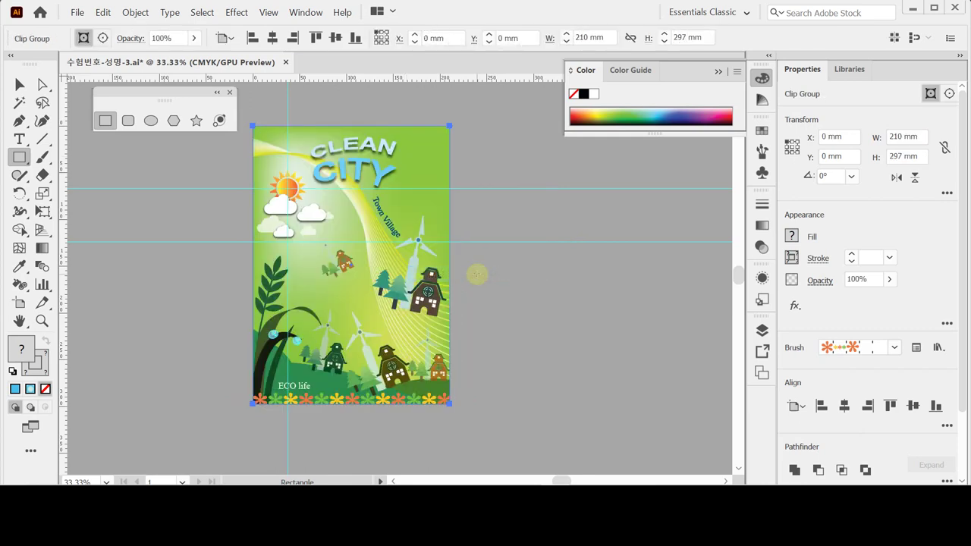
pyautogui.press('ctrl')
pyautogui.keyDown('ctrl'); pyautogui.click(519, 284); pyautogui.keyUp('ctrl')
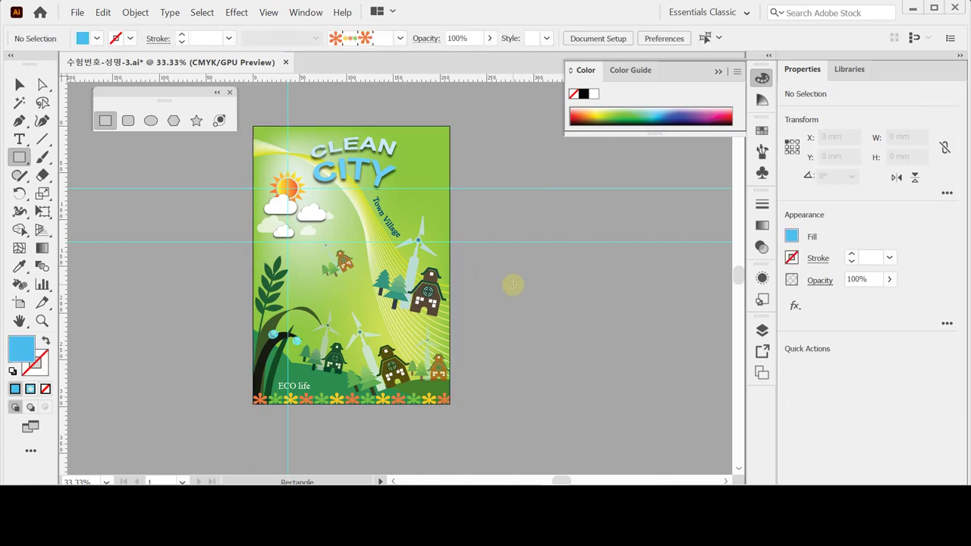
pyautogui.press('ctrl')
# - Isolate the clip group and nudge the flower border line slightly upward
pyautogui.click(20, 84)
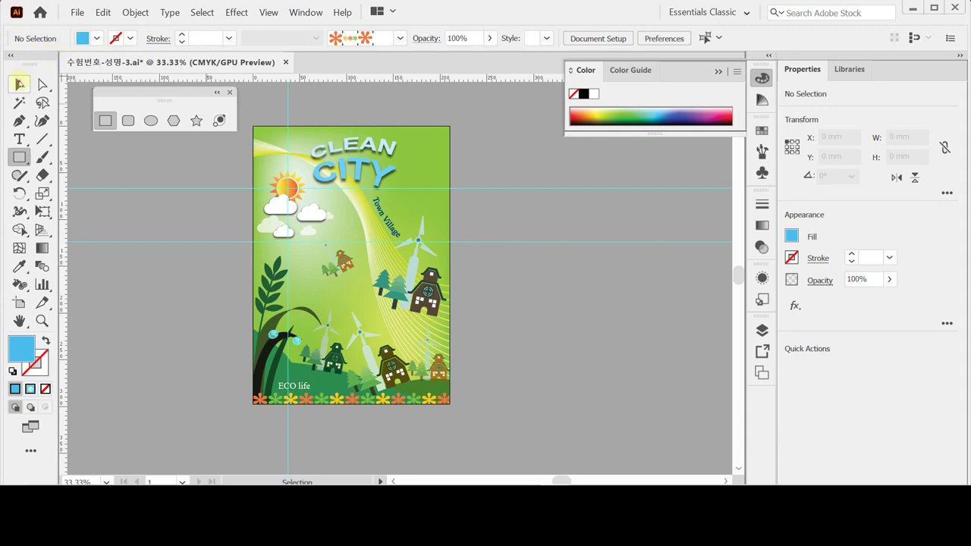
pyautogui.click(373, 190)
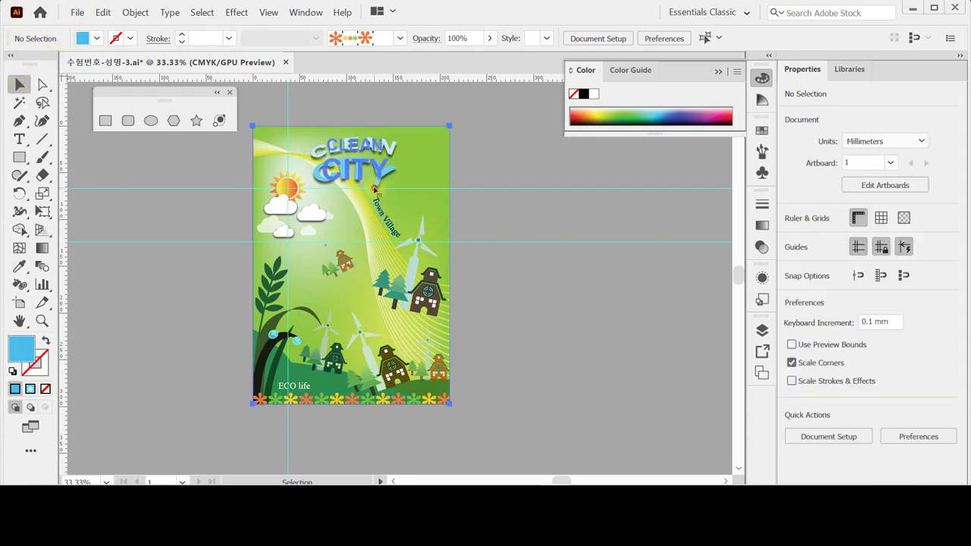
pyautogui.hotkey('ctrl', 'shift', 'a')
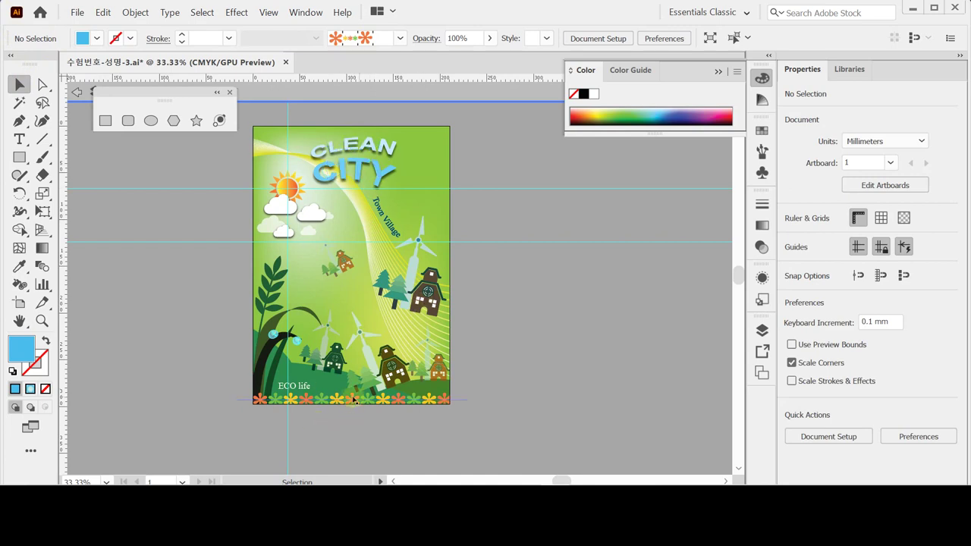
pyautogui.click(347, 400)
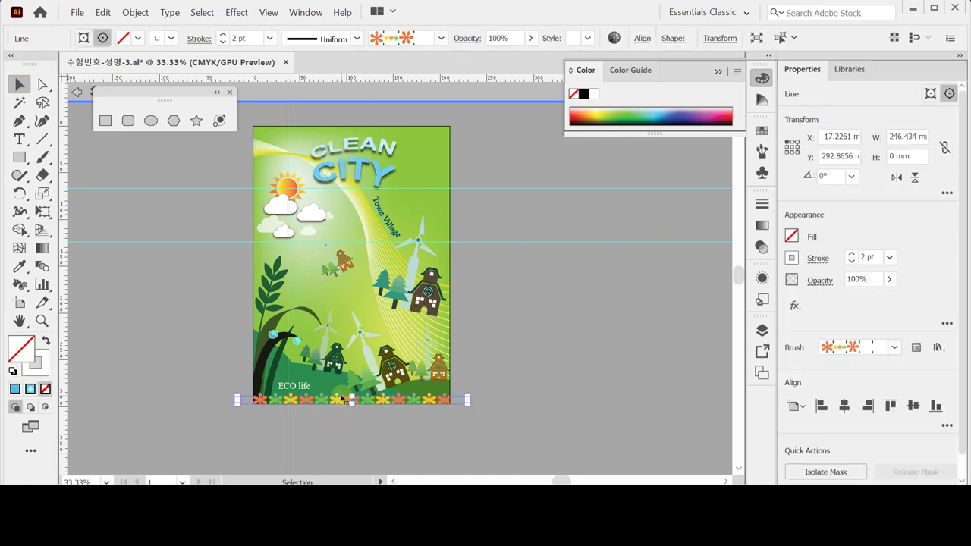
pyautogui.press('Up')
# - Move the floating shape tools clear of the isolation path, exit isolation mode and deselect the warped CLEAN CITY text
pyautogui.click(425, 290)
pyautogui.click(355, 167)
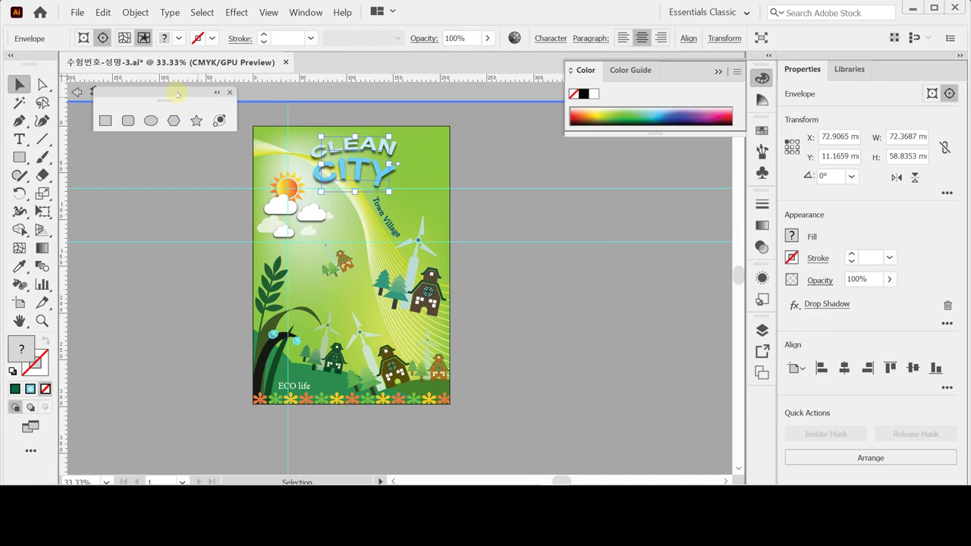
pyautogui.moveTo(176, 97); pyautogui.dragTo(173, 133)
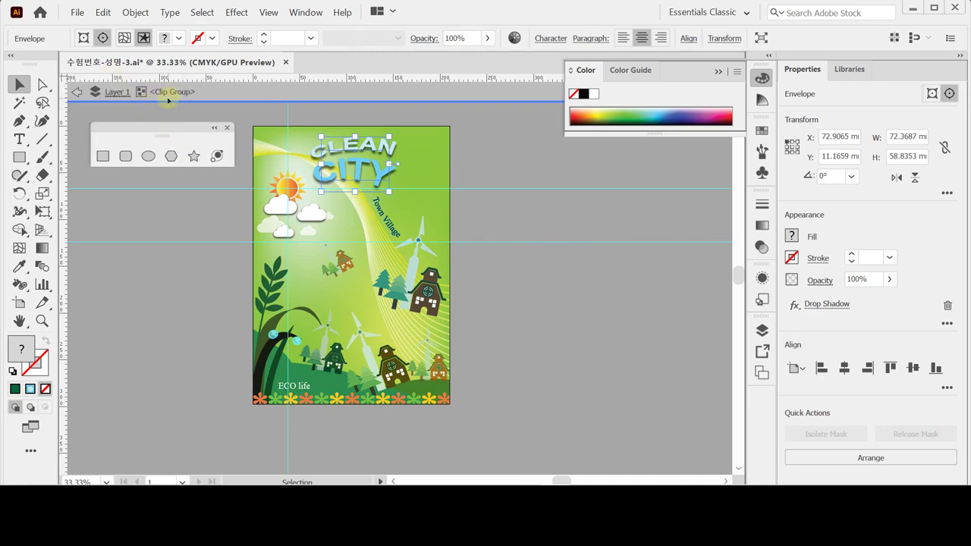
pyautogui.doubleClick(244, 106)
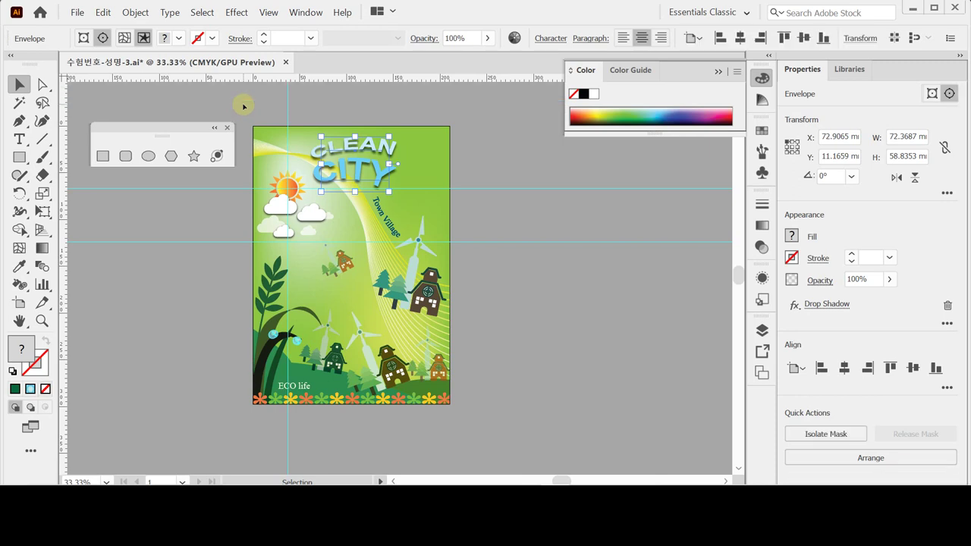
pyautogui.click(244, 106)
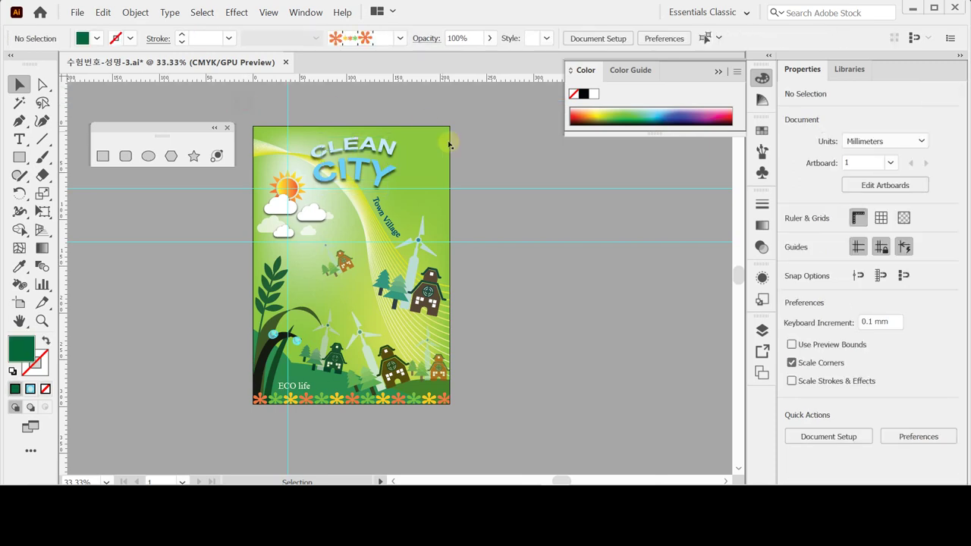
# - Fit the artboard in the window and hide the guides
pyautogui.rightClick(491, 153)
pyautogui.click(111, 336)
pyautogui.doubleClick(20, 321)
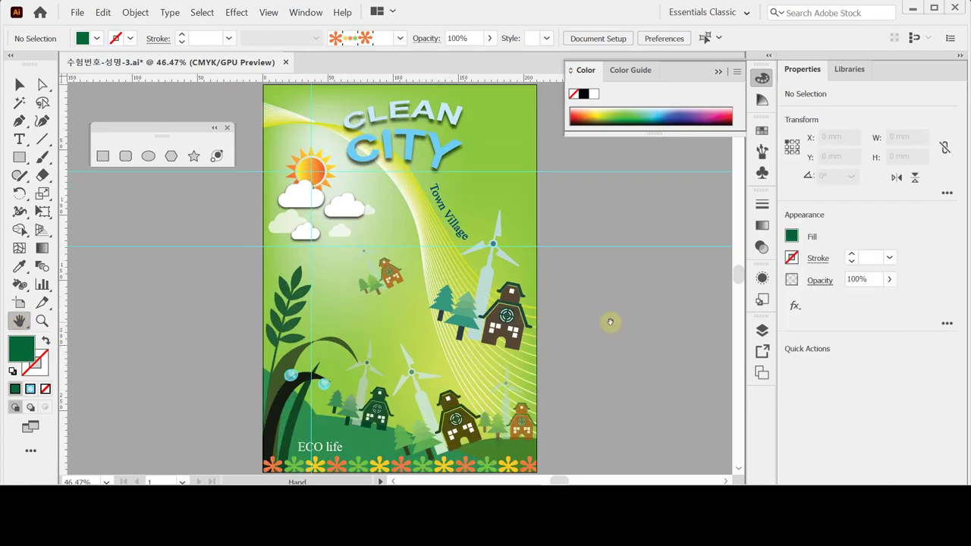
pyautogui.rightClick(603, 279)
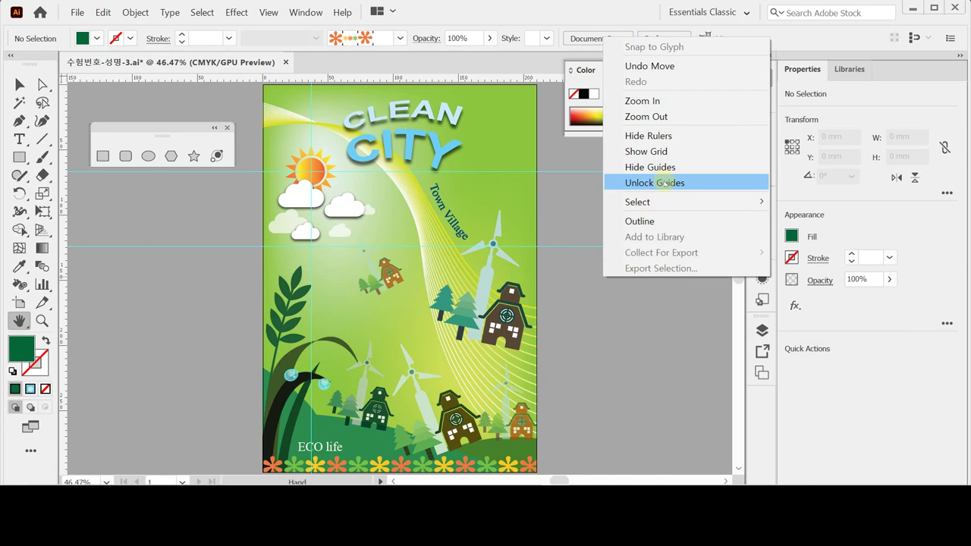
pyautogui.click(682, 169)
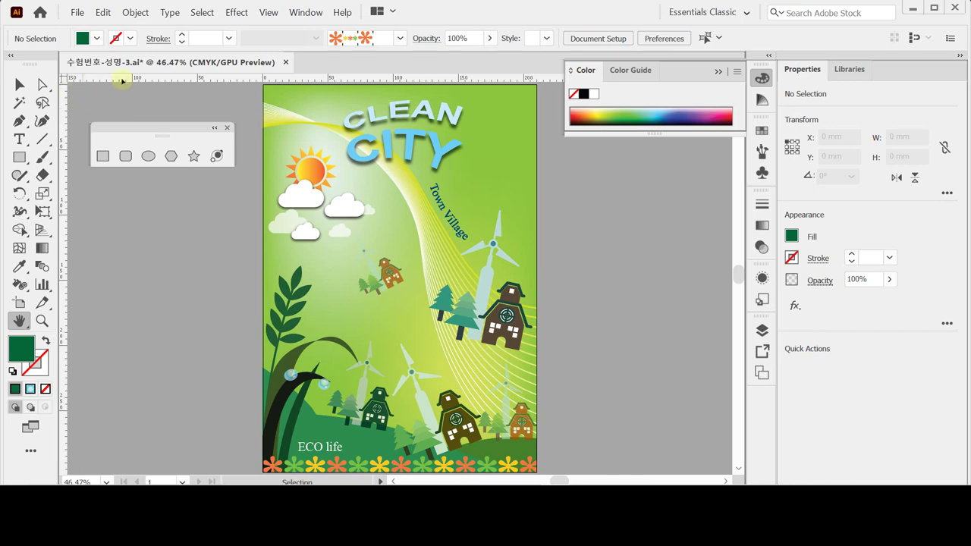
# - Save the document as 수험번호-성명-3.ai in the GTQ folder, replacing the existing file, in Illustrator 2020 format
pyautogui.click(77, 12)
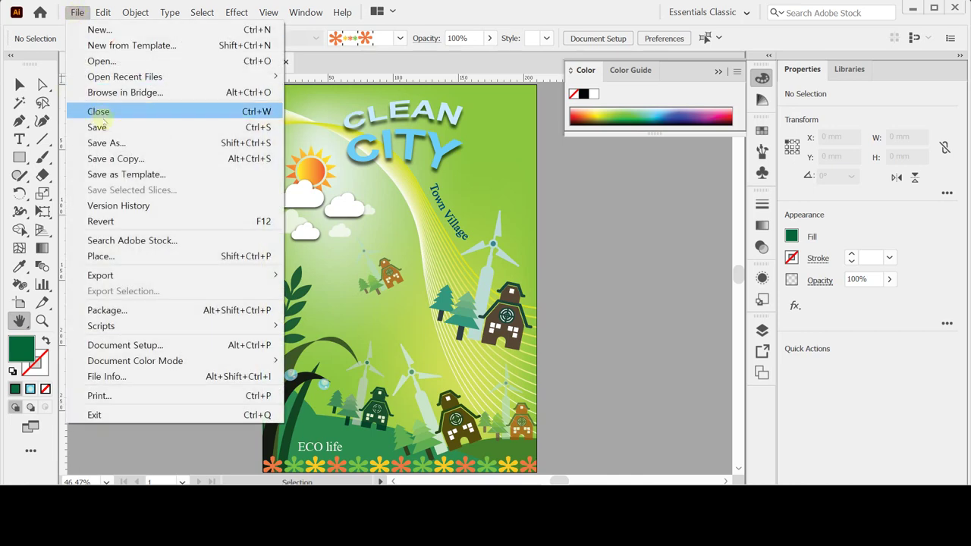
pyautogui.click(102, 143)
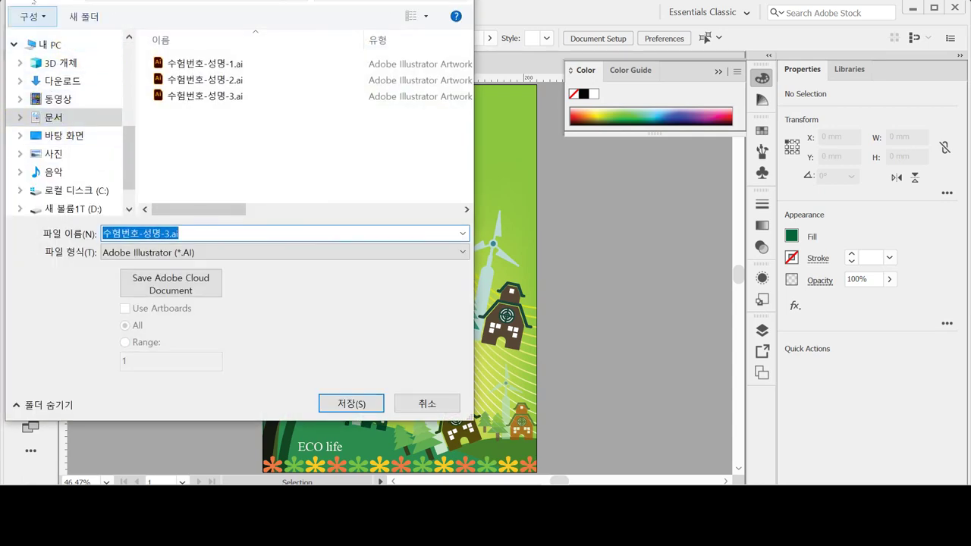
pyautogui.moveTo(46, 15); pyautogui.dragTo(99, 39)
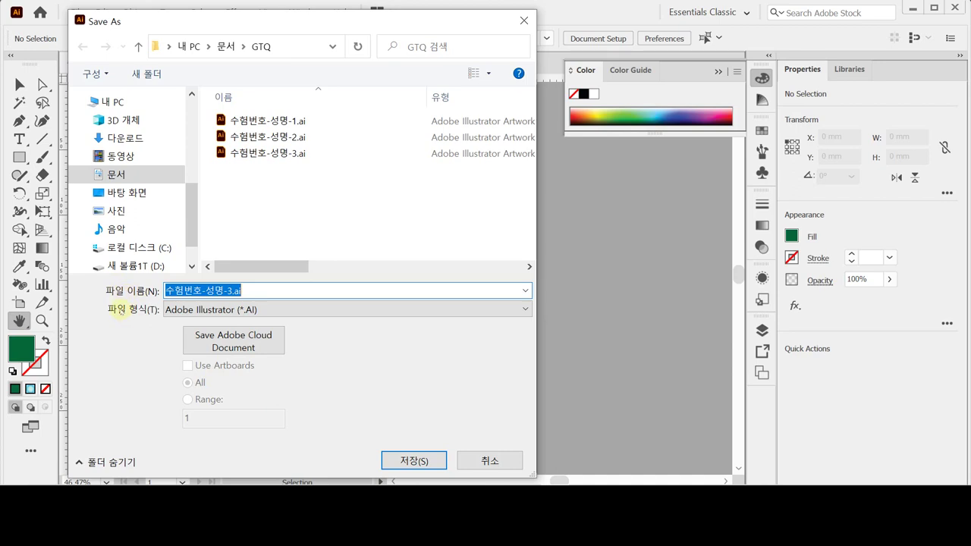
pyautogui.click(414, 459)
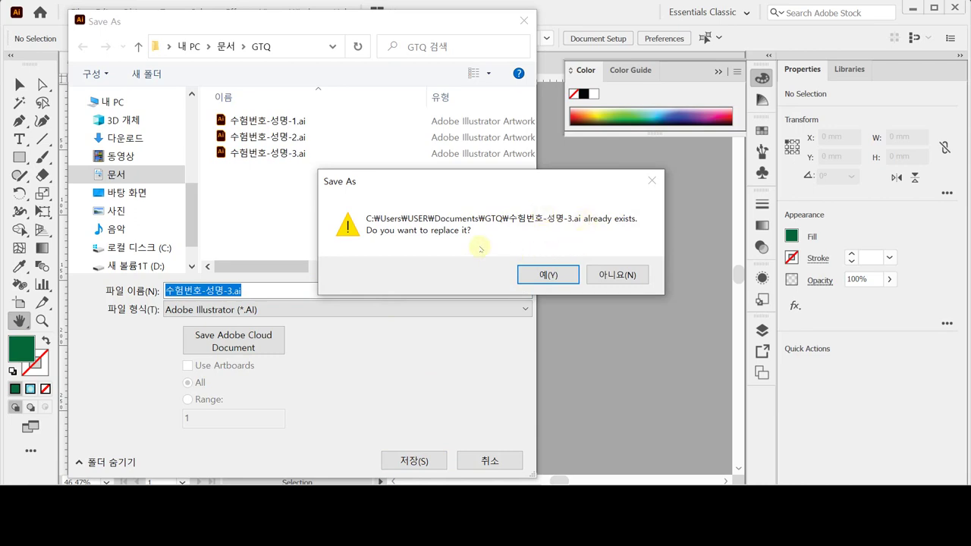
pyautogui.click(549, 273)
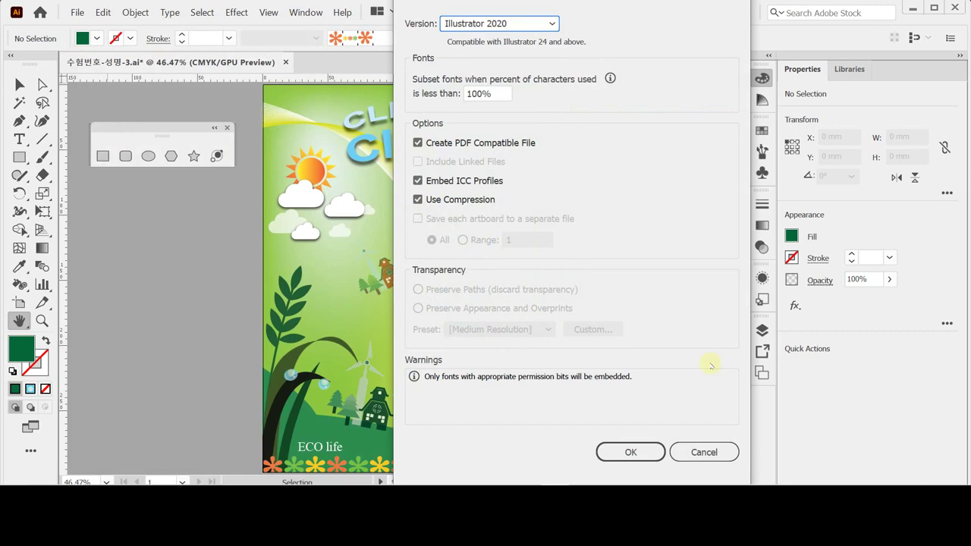
pyautogui.click(630, 452)
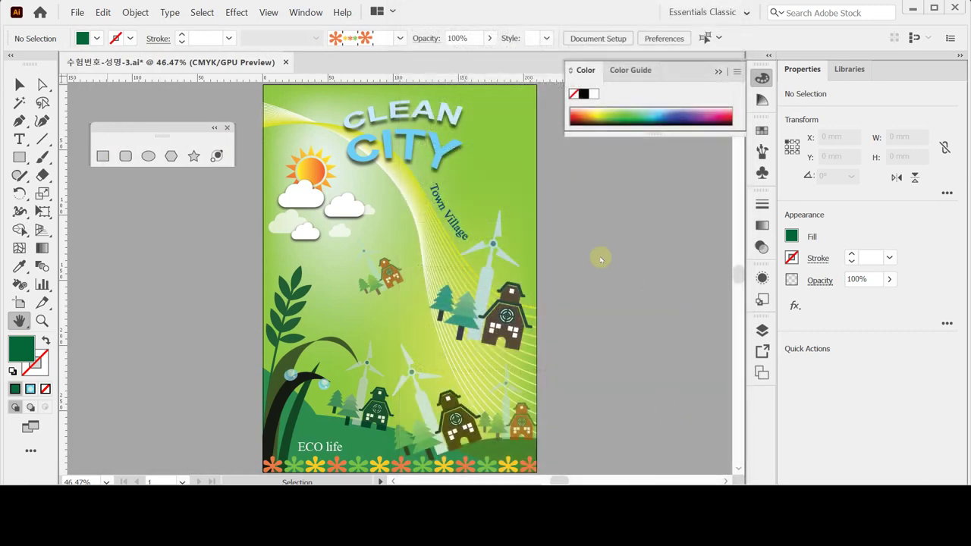